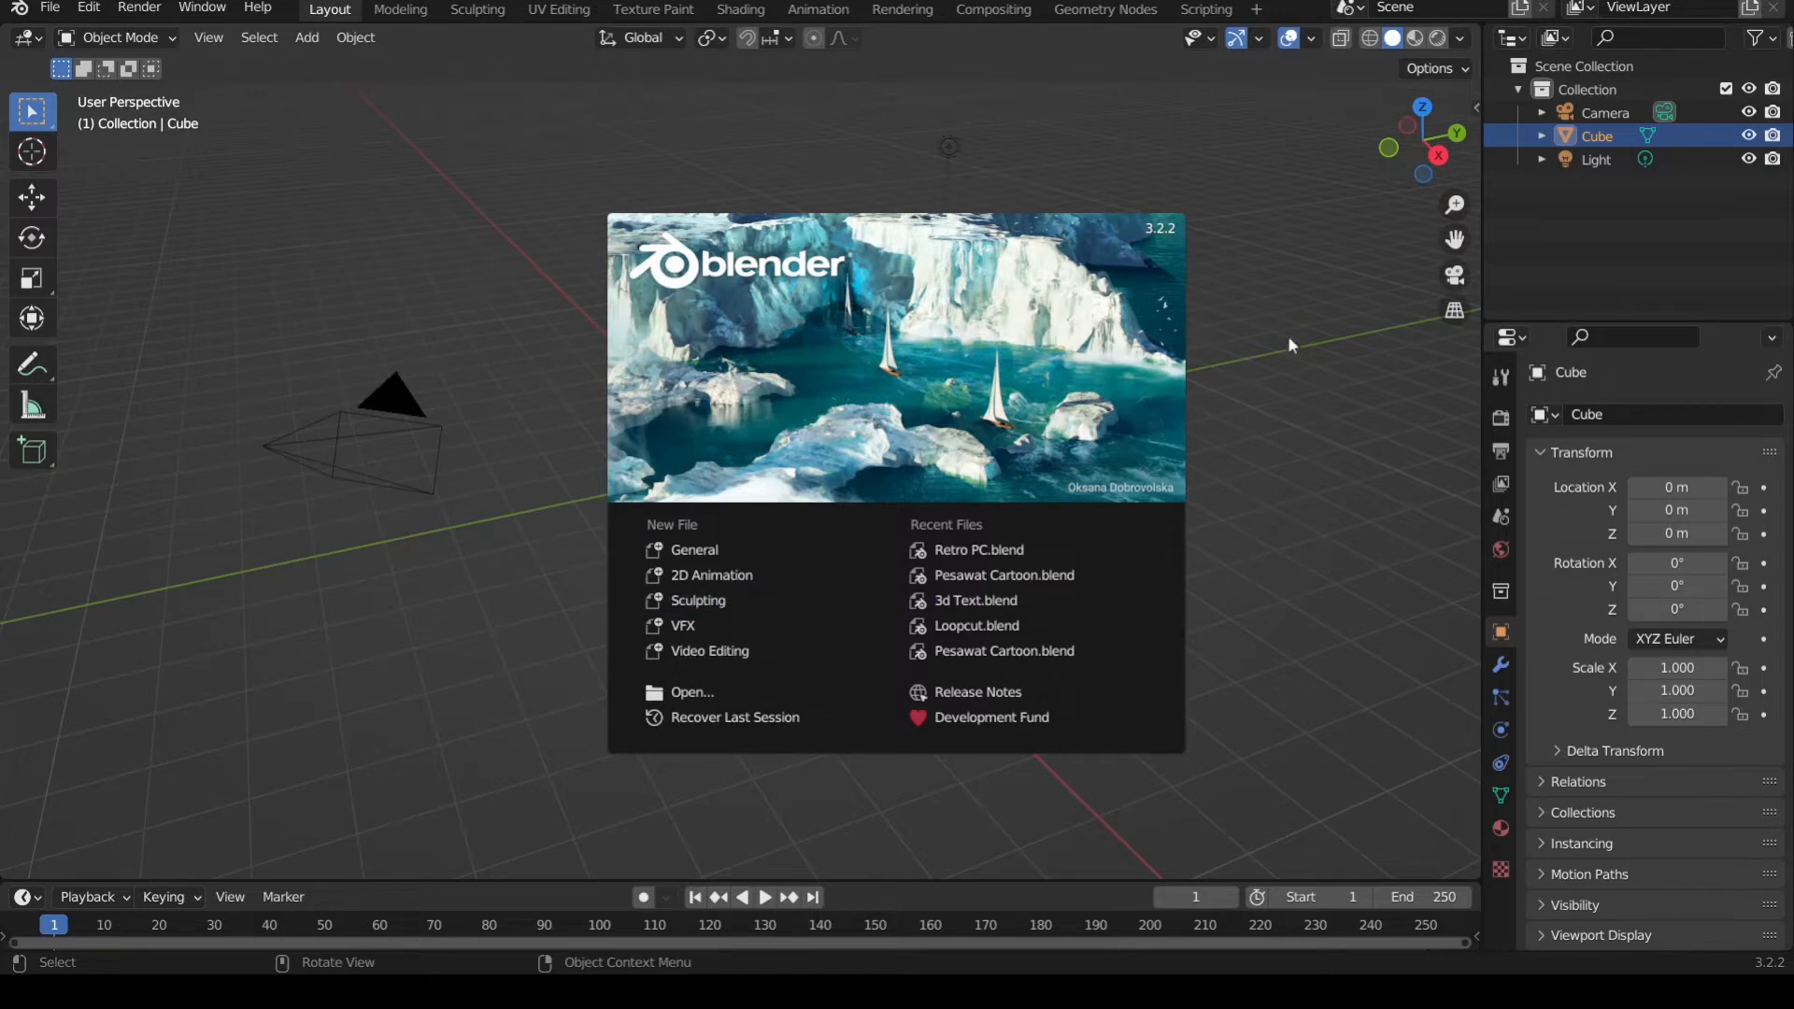
- Dismiss the splash screen and delete the light and the camera from the default scene
{"action": "left_click", "coordinate": [1265, 281]}
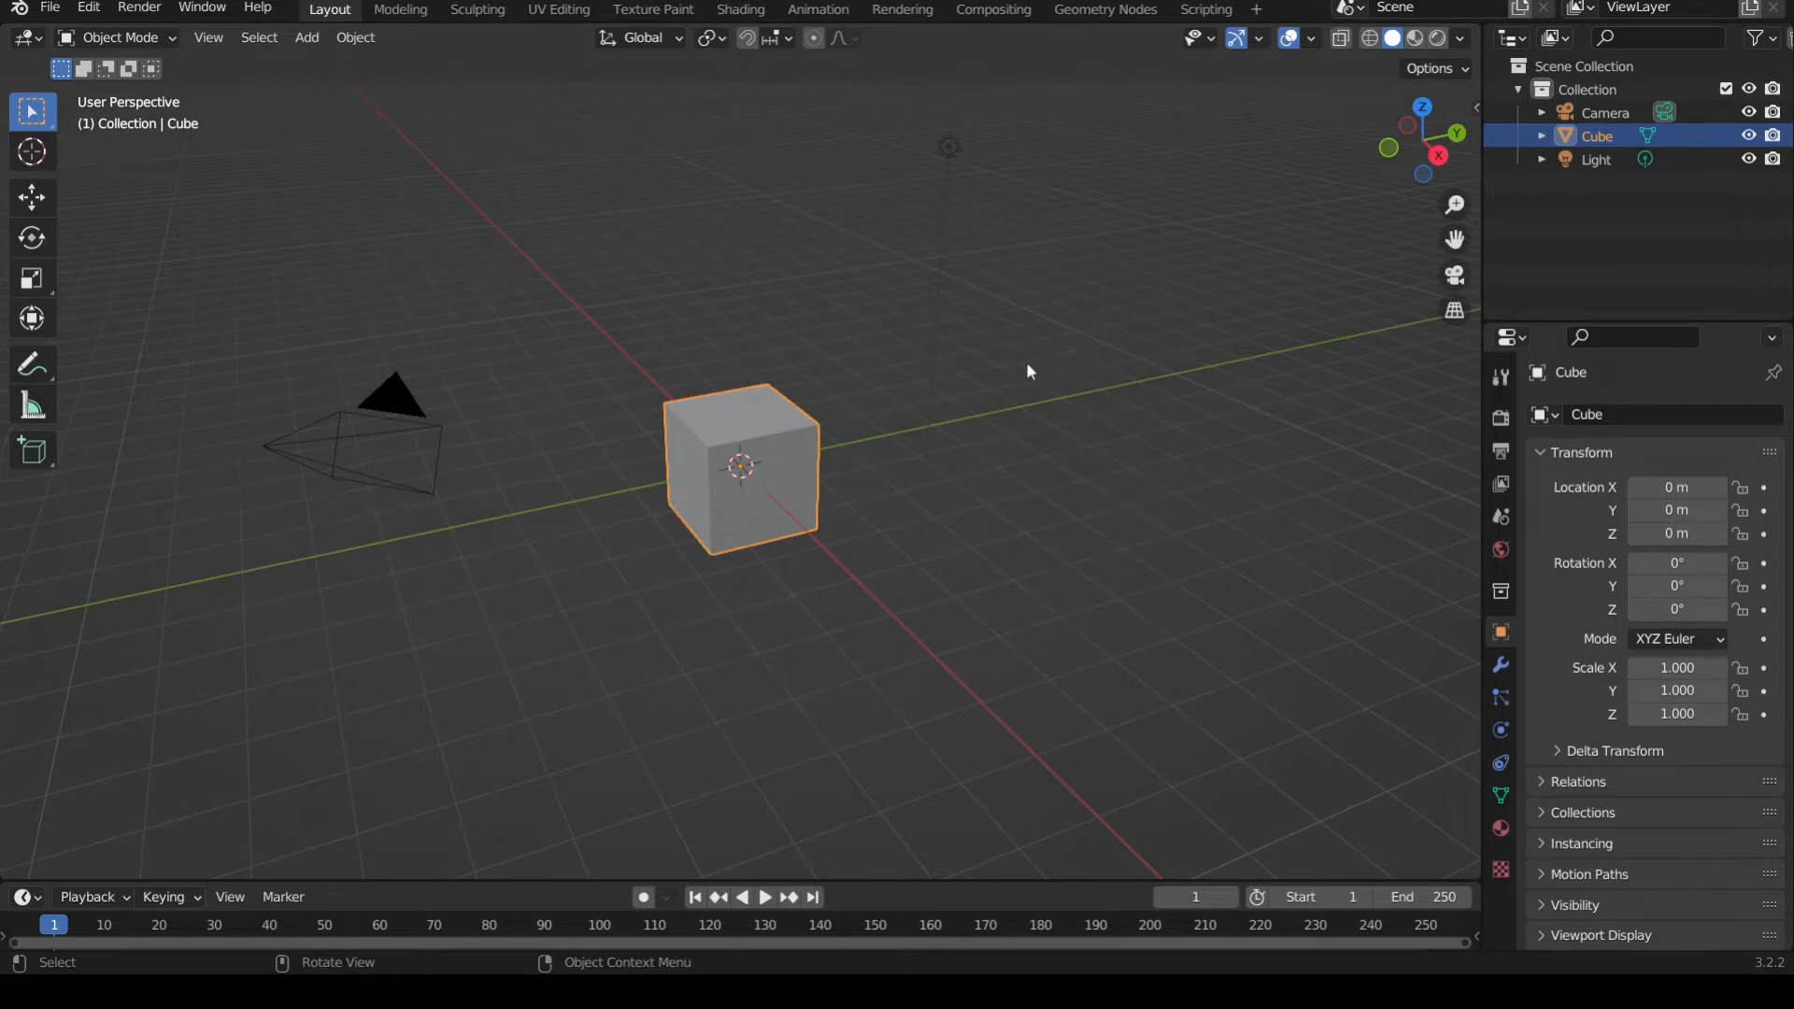
{"action": "mouse_move", "coordinate": [969, 363]}
{"action": "middle_mouse_down"}
{"action": "mouse_move", "coordinate": [985, 421]}
{"action": "mouse_move", "coordinate": [965, 397]}
{"action": "middle_mouse_up"}
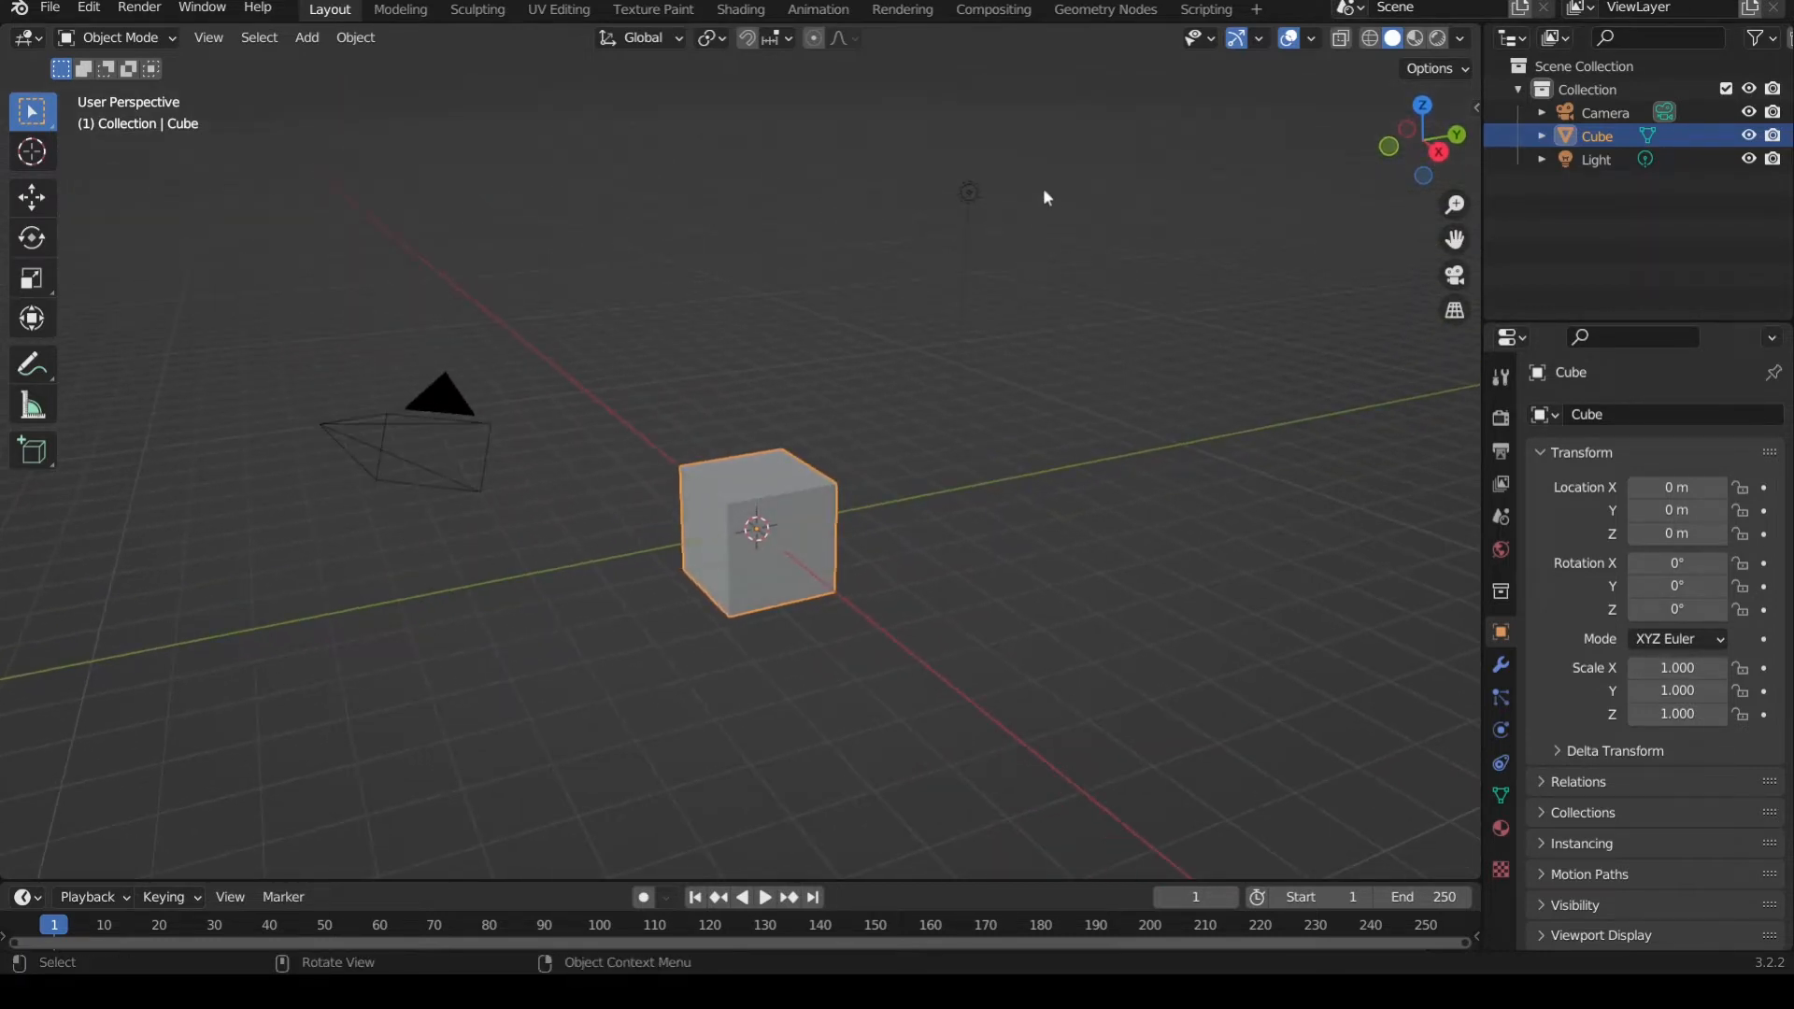
{"action": "left_click", "coordinate": [969, 192]}
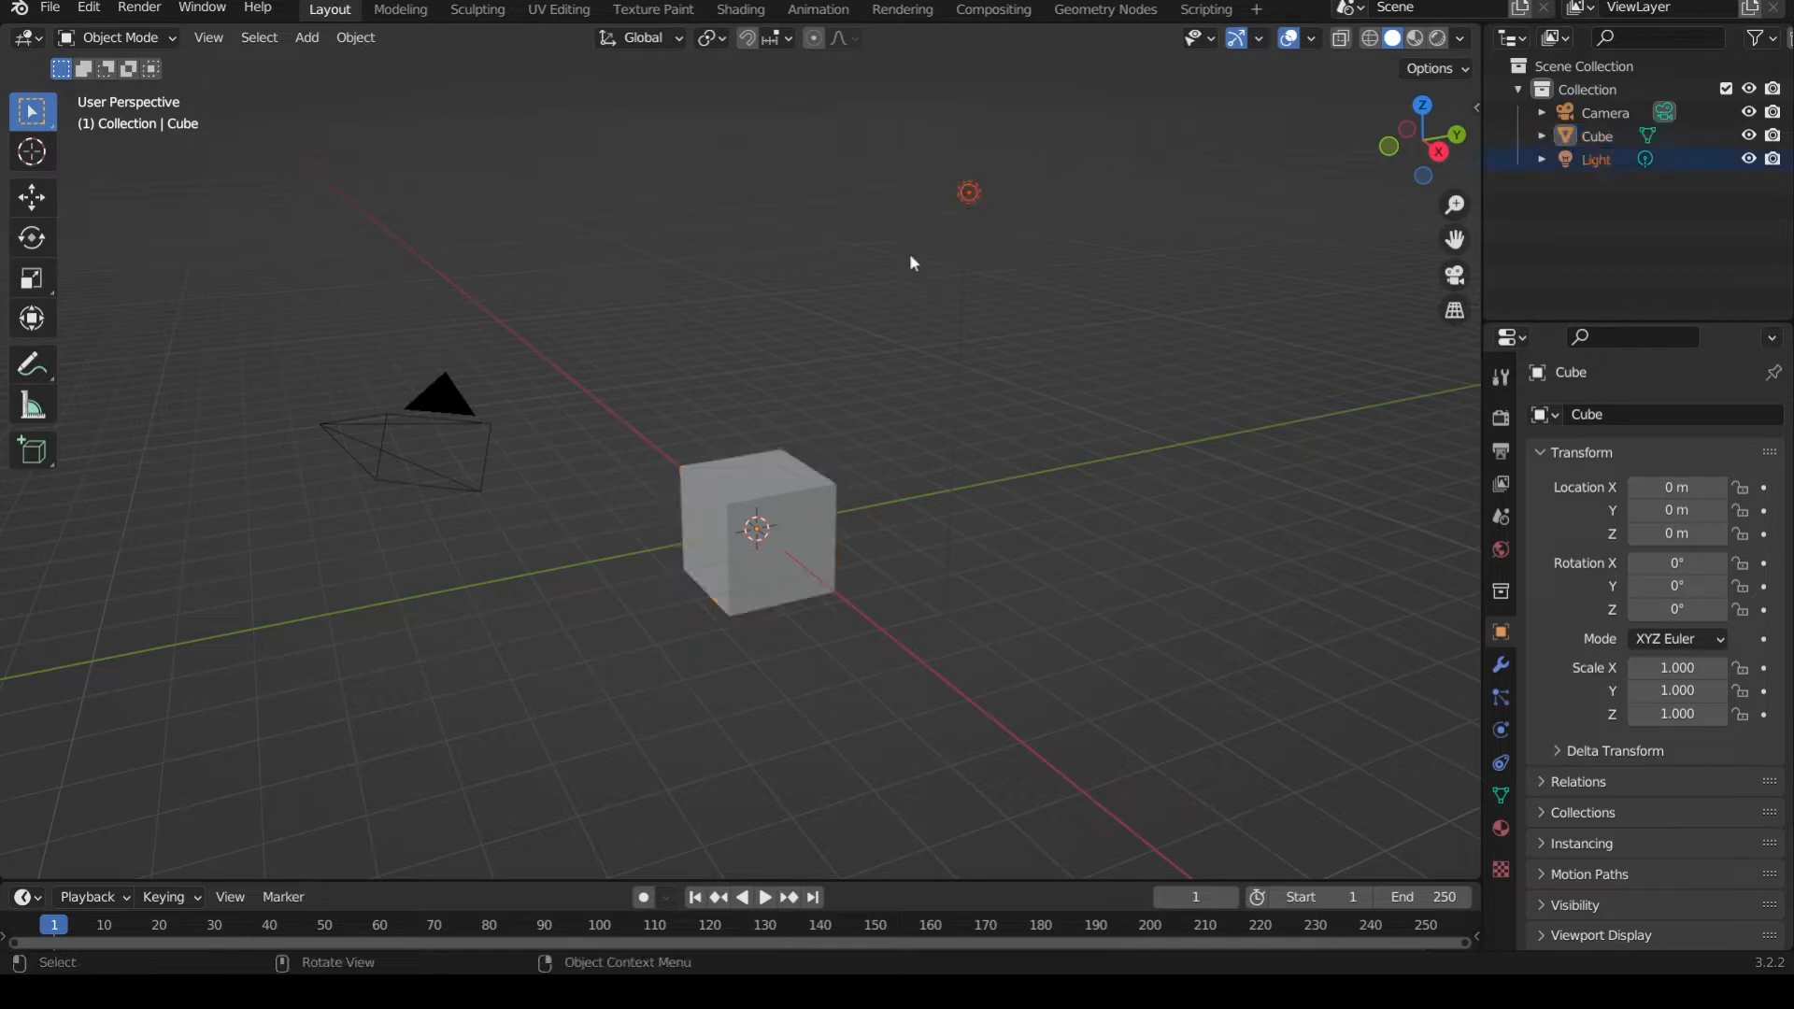
{"action": "left_click", "coordinate": [447, 412], "text": "shift"}
{"action": "key", "text": "x"}
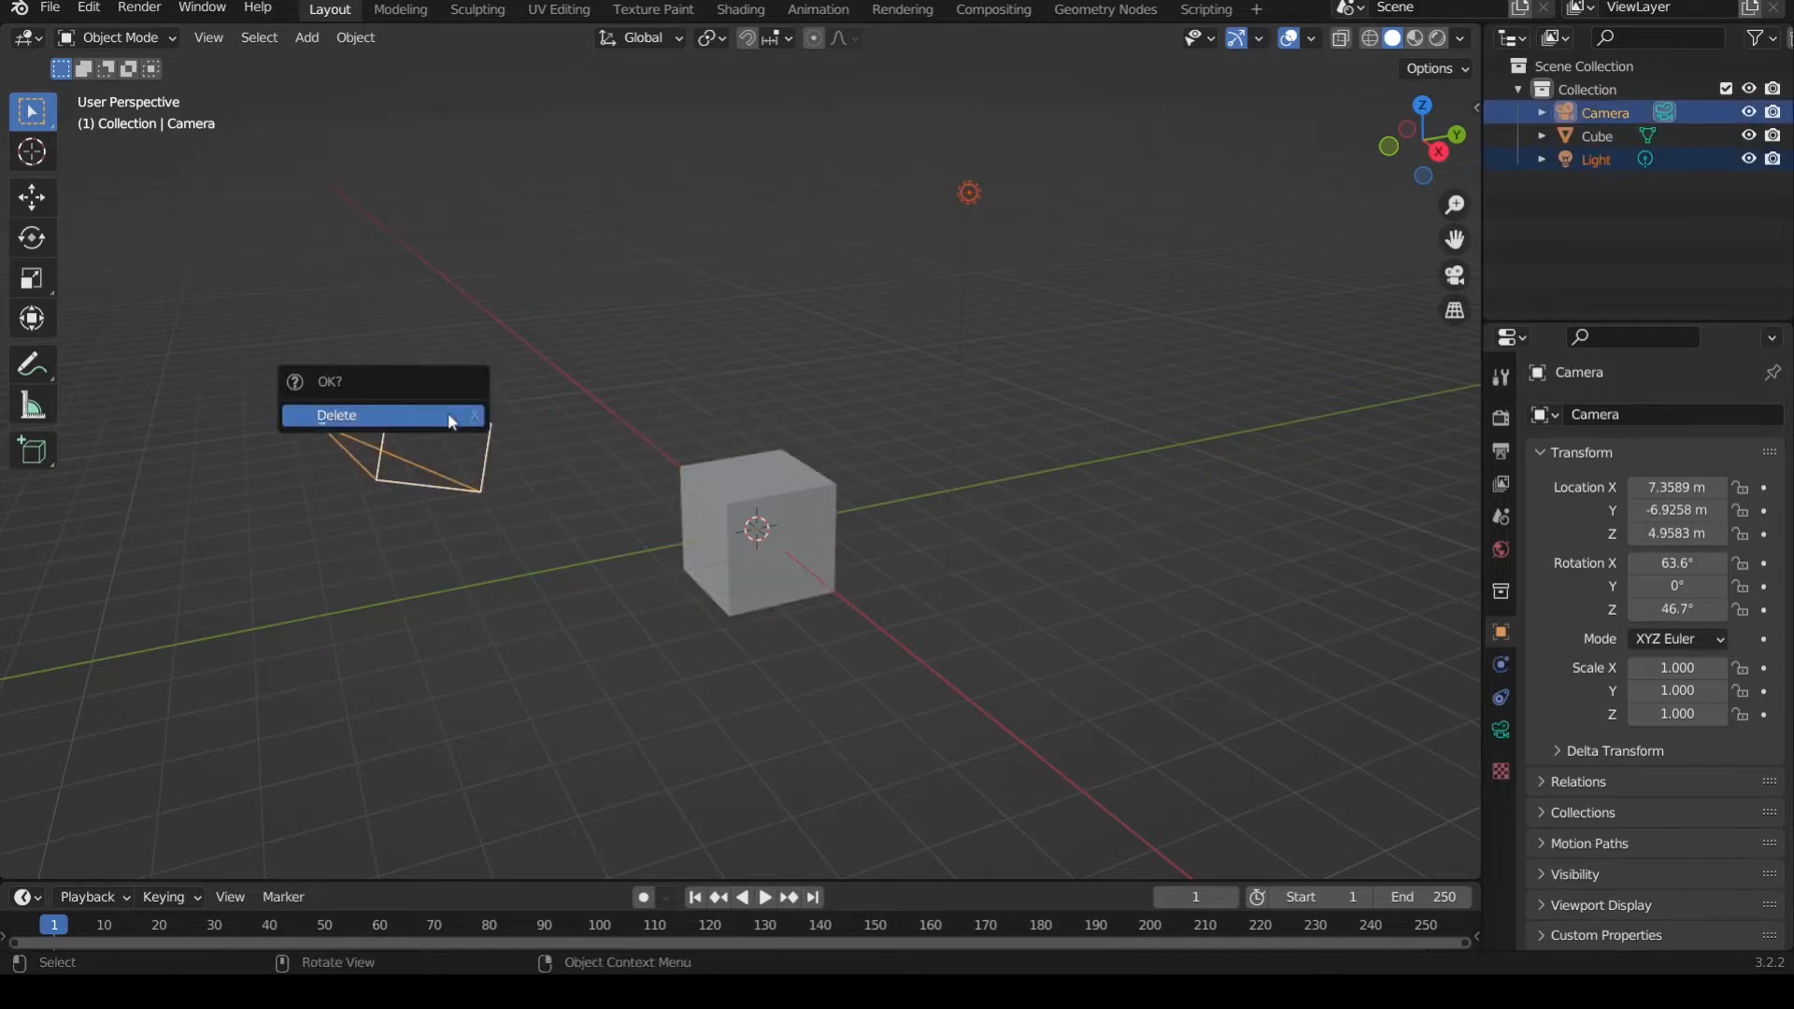
{"action": "left_click", "coordinate": [449, 420]}
- Switch the default cube into Edit Mode and deselect all of its geometry
{"action": "middle_click_drag", "start_coordinate": [866, 520], "coordinate": [890, 483]}
{"action": "scroll", "coordinate": [883, 467], "scroll_direction": "up", "scroll_amount": 2}
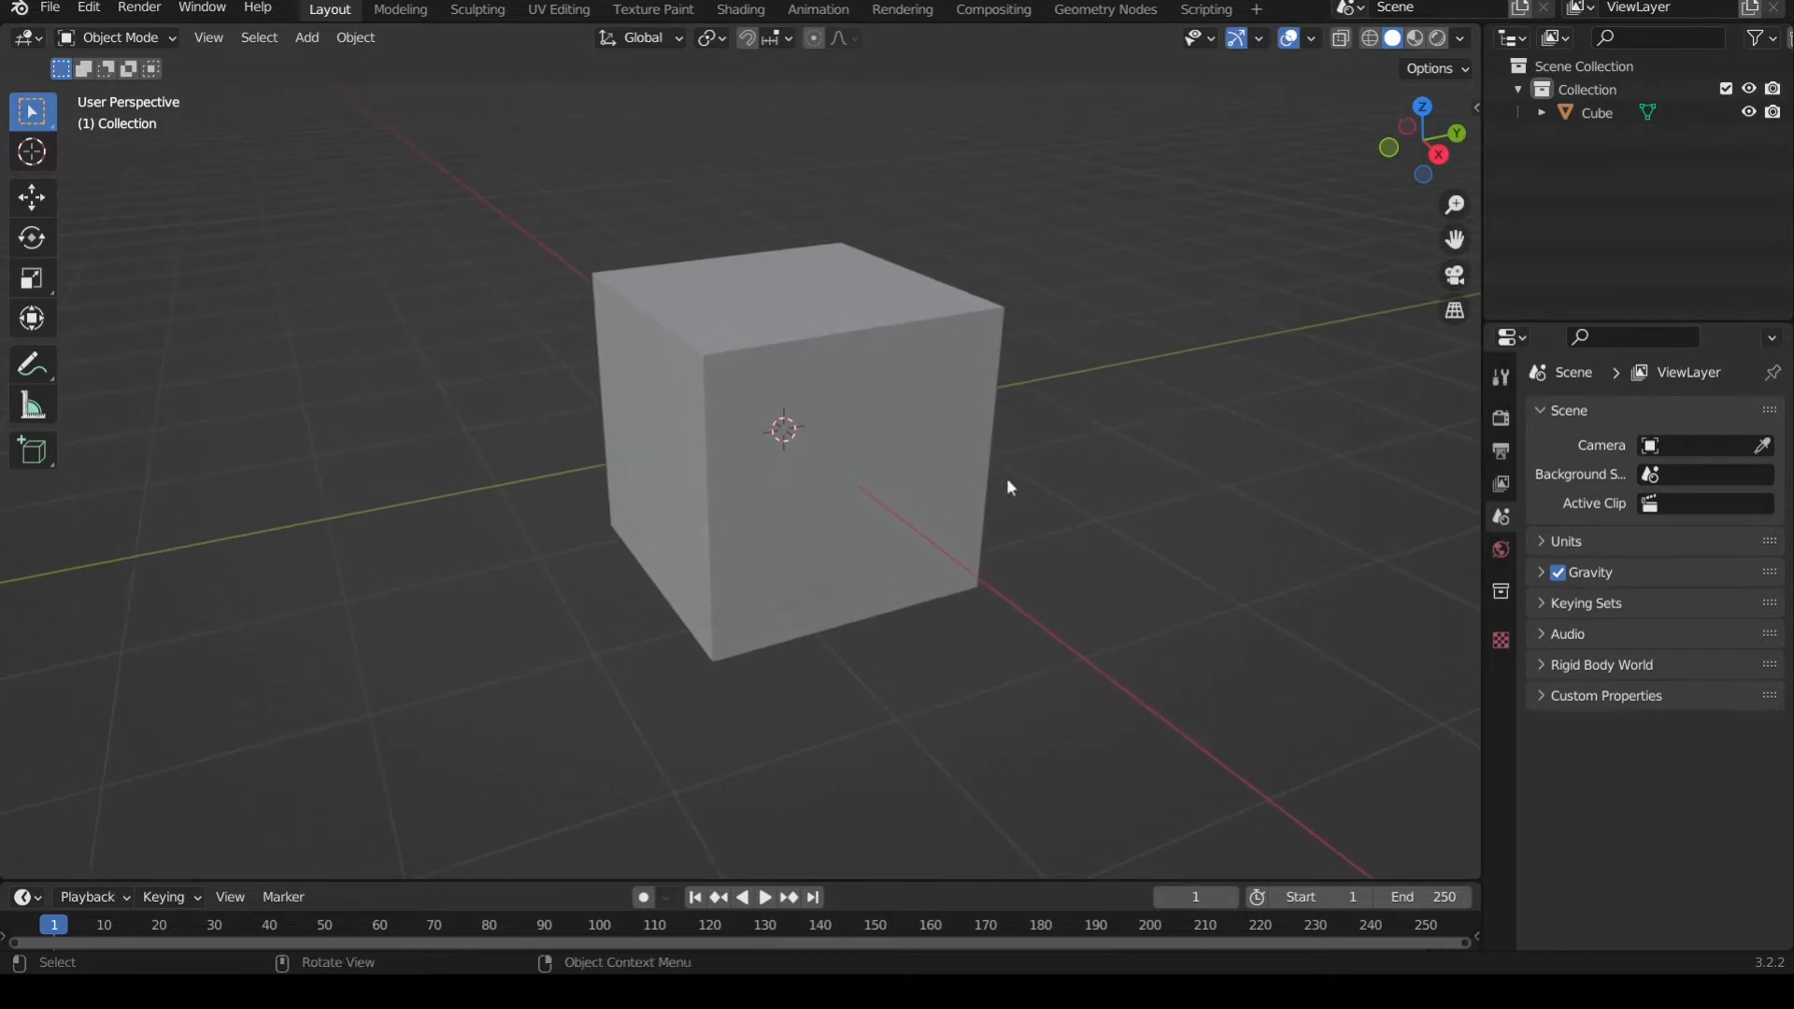
{"action": "left_click", "coordinate": [871, 394]}
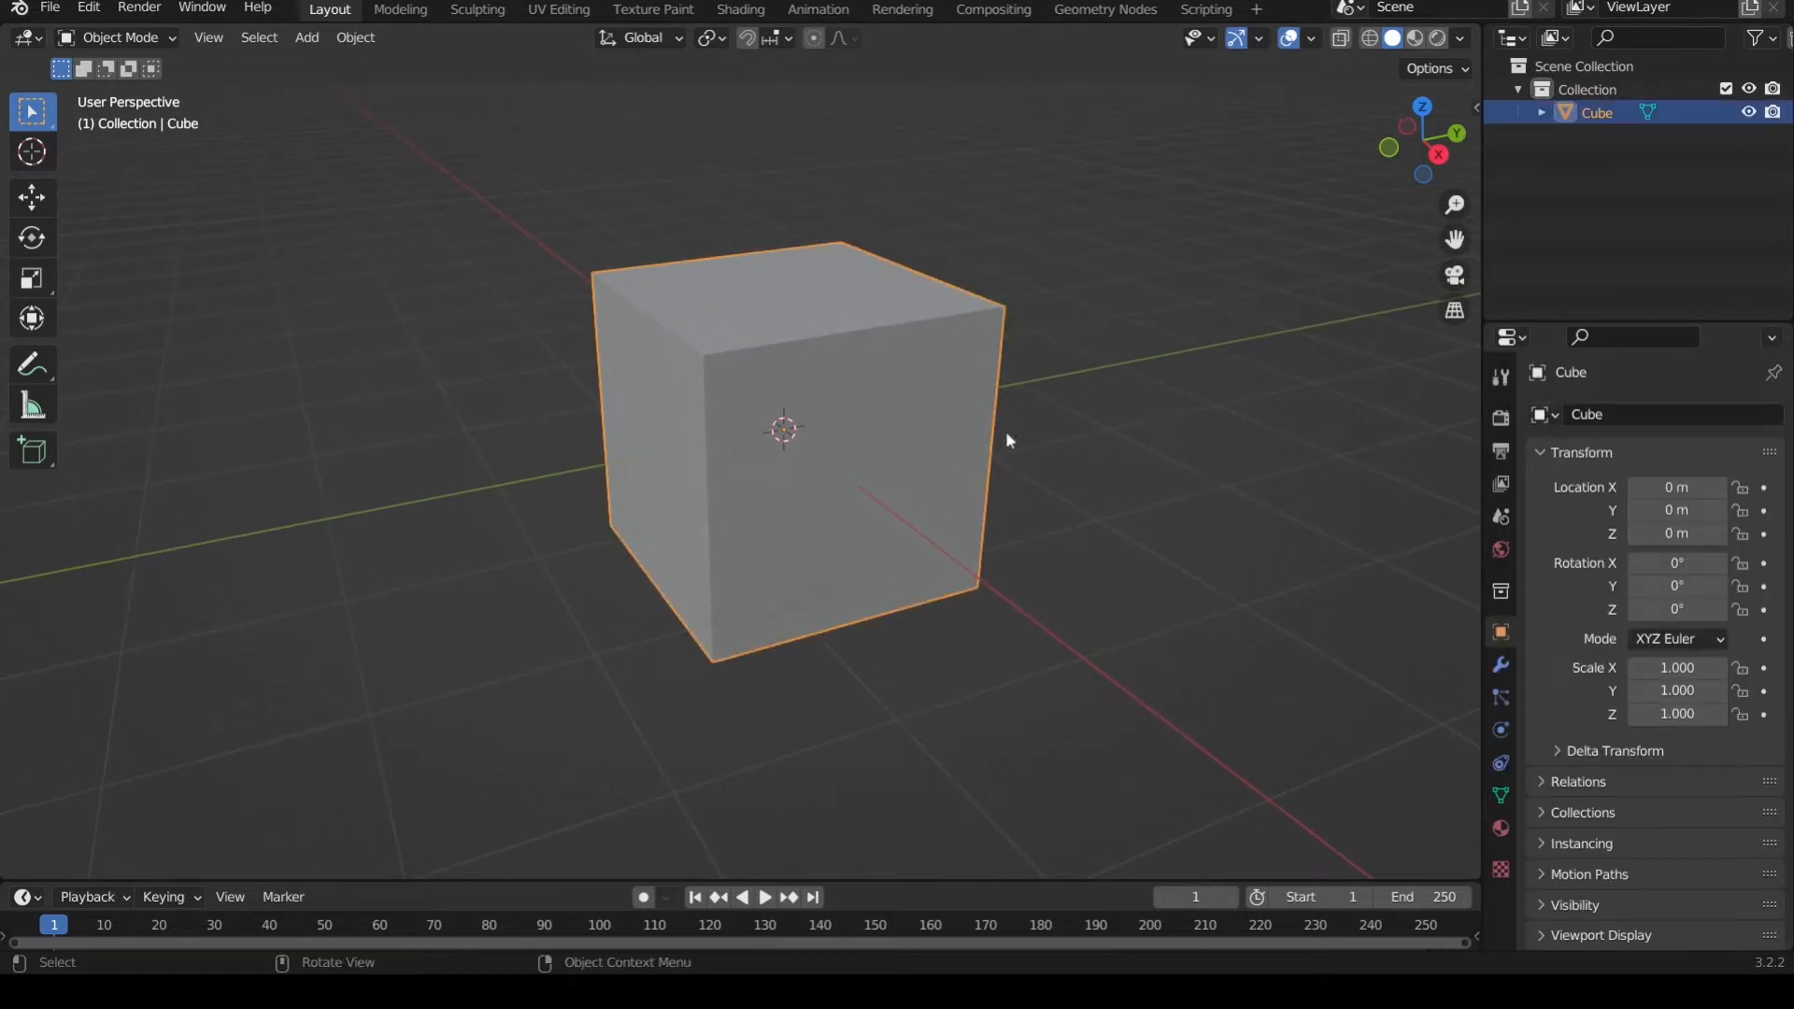
{"action": "key", "text": "Tab"}
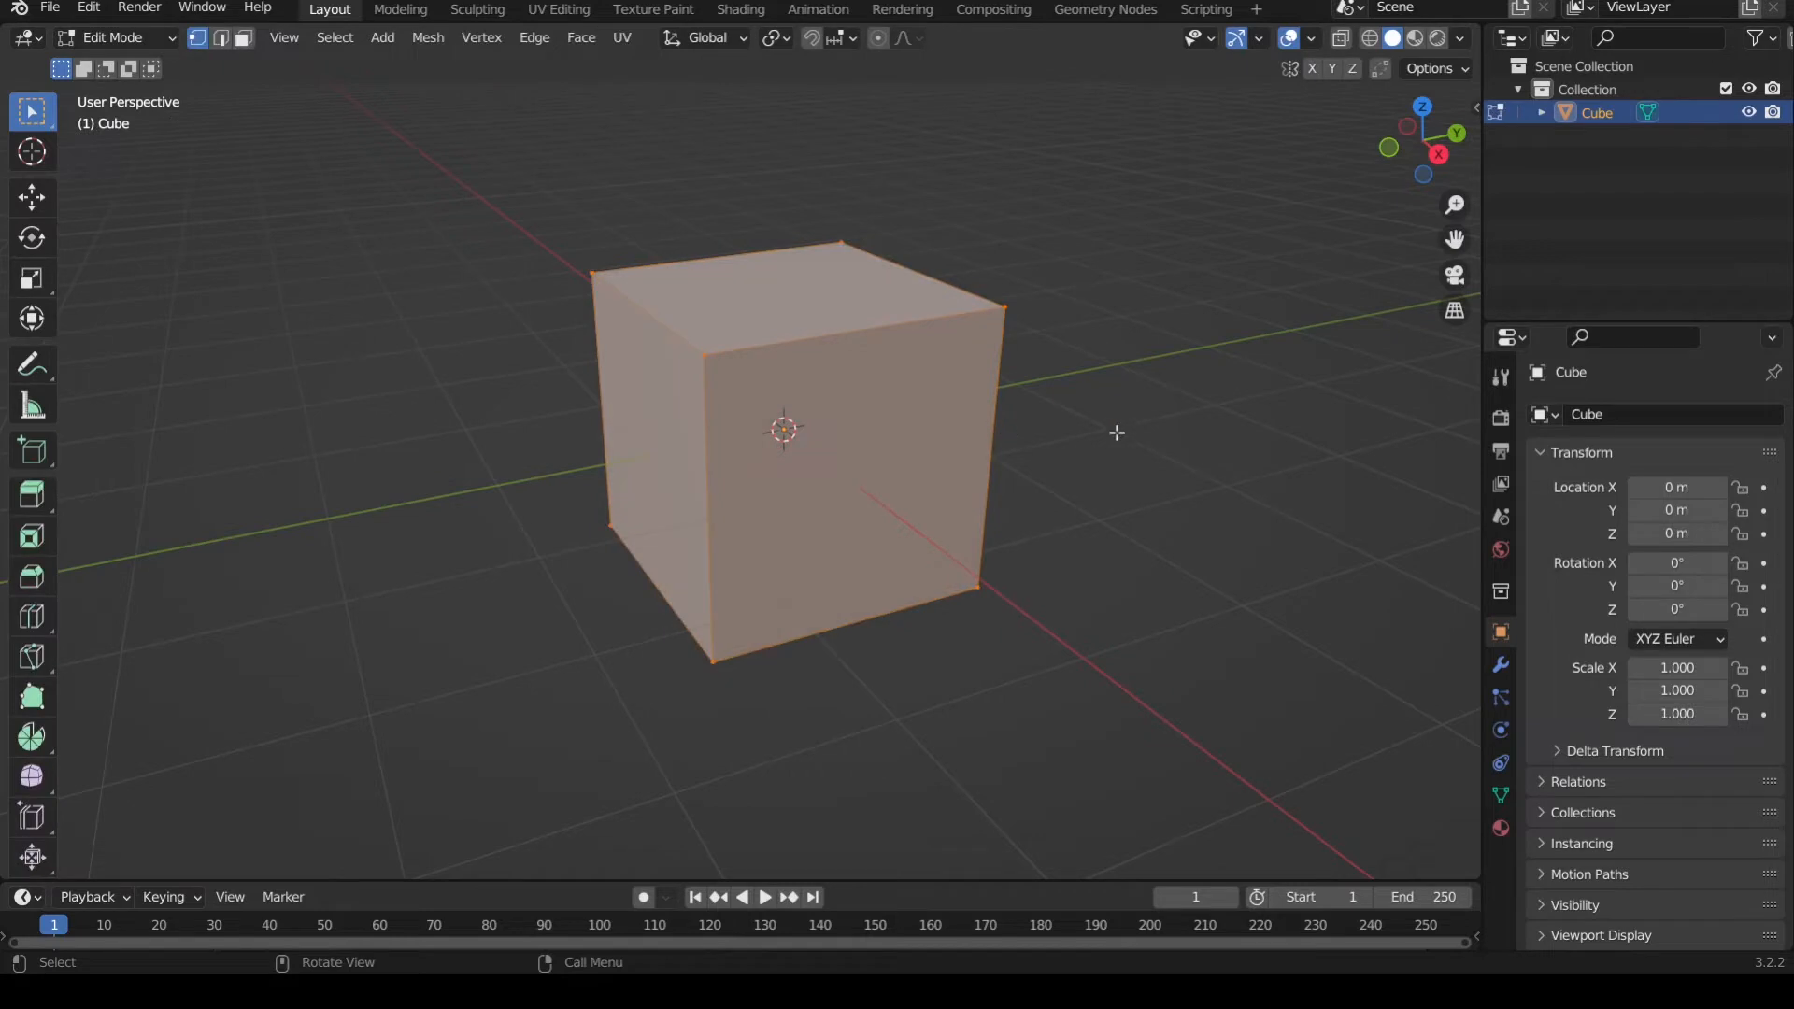
{"action": "key", "text": "alt+a"}
- Look through the modelling tools available for mesh editing in Edit Mode
{"action": "scroll", "coordinate": [815, 395], "scroll_direction": "up", "scroll_amount": 1}
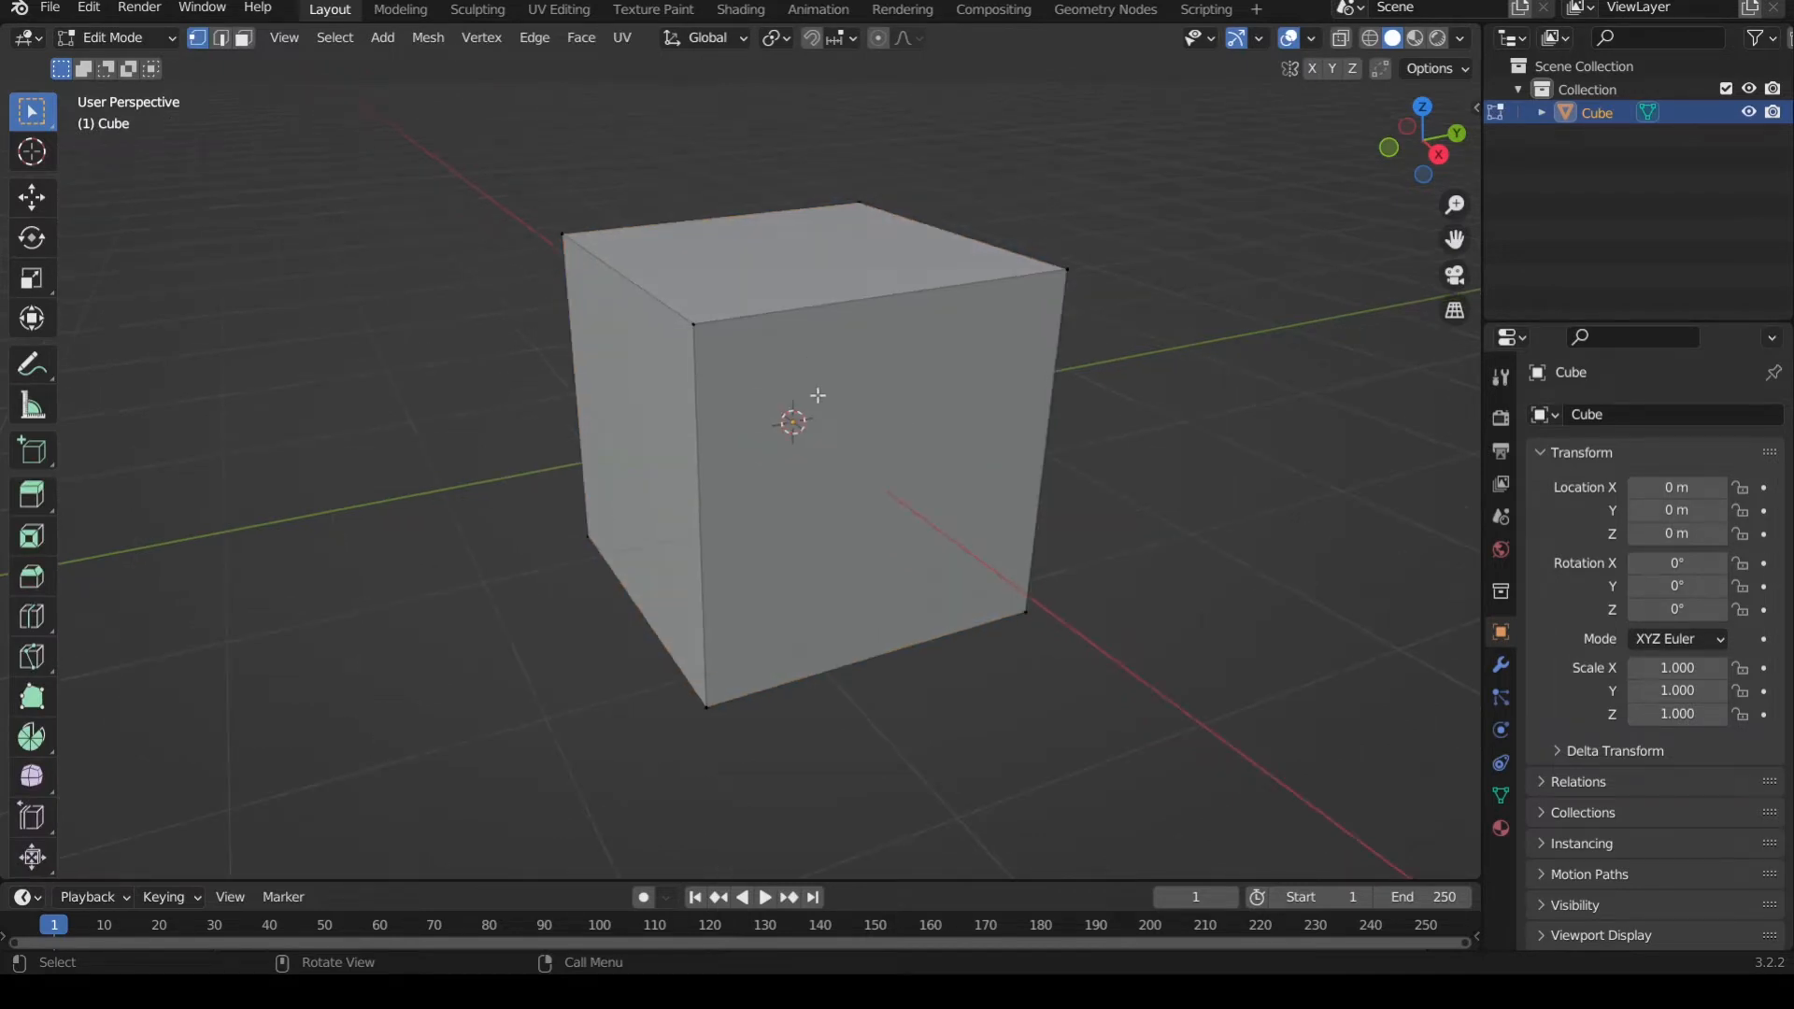
{"action": "scroll", "coordinate": [818, 396], "scroll_direction": "down", "scroll_amount": 1}
{"action": "scroll", "coordinate": [818, 396], "scroll_direction": "up", "scroll_amount": 1}
{"action": "scroll", "coordinate": [839, 430], "scroll_direction": "down", "scroll_amount": 1}
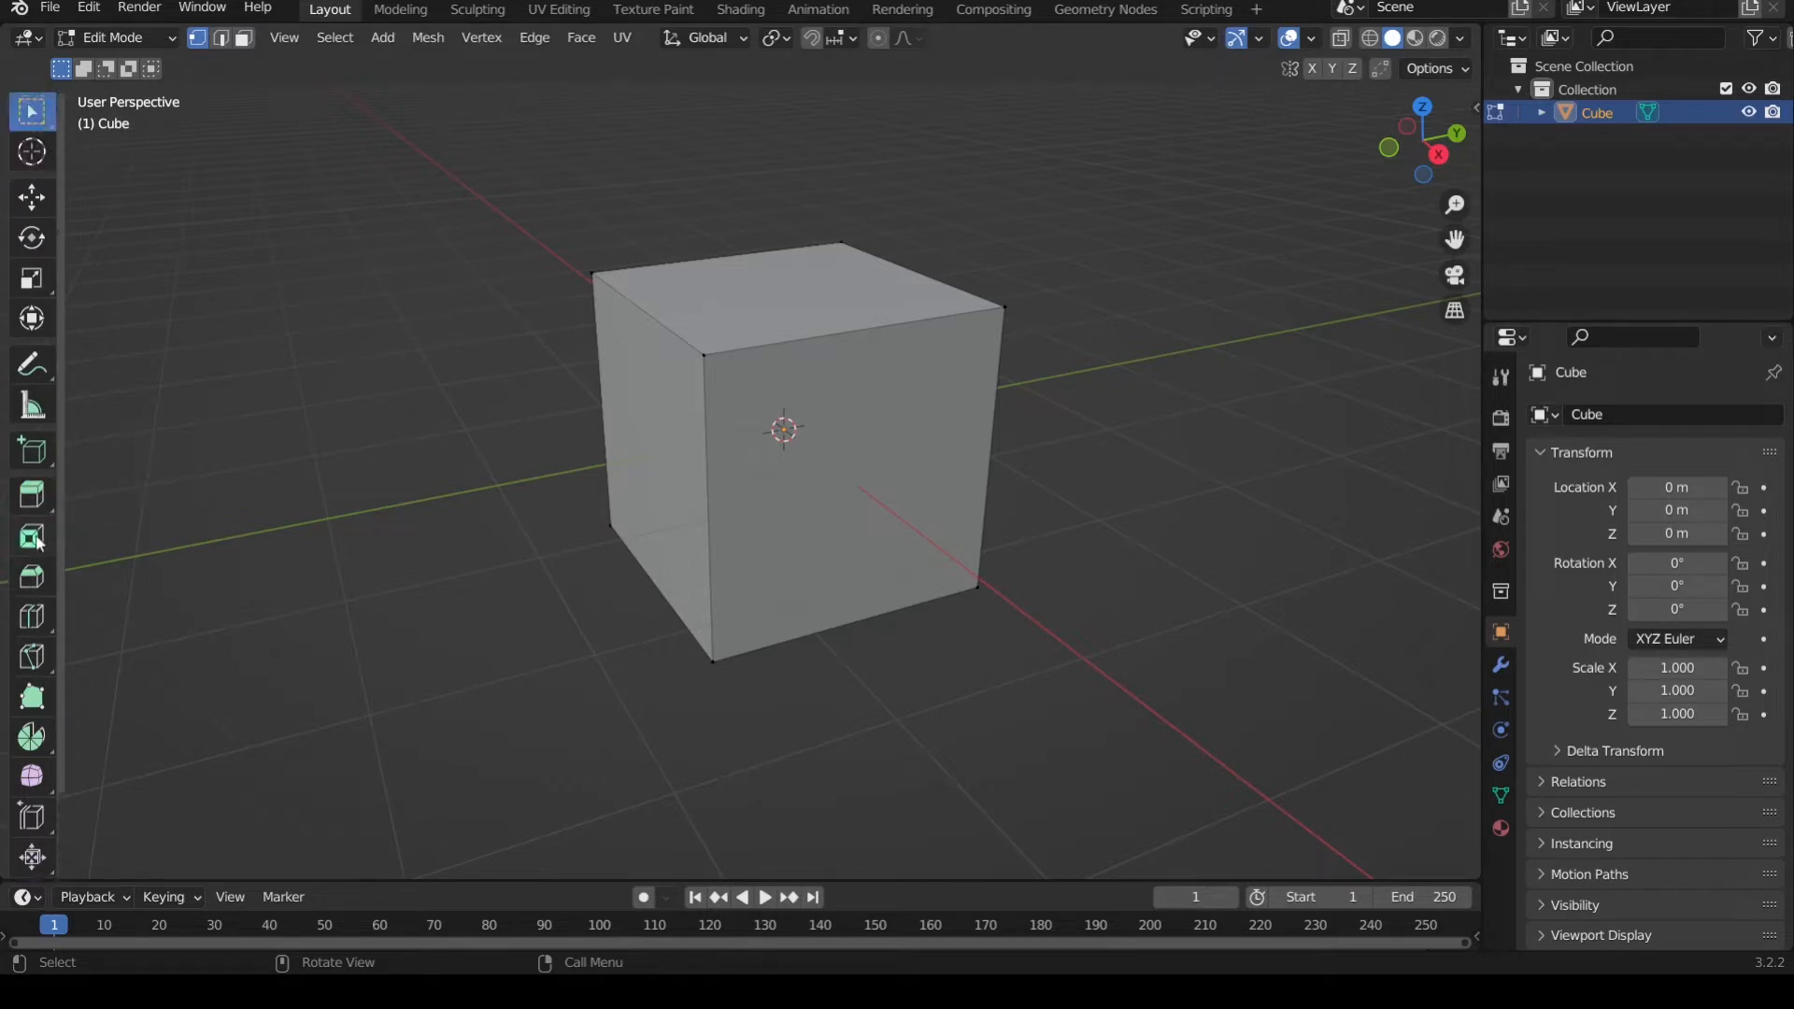
{"action": "scroll", "coordinate": [37, 540], "scroll_direction": "down", "scroll_amount": 2}
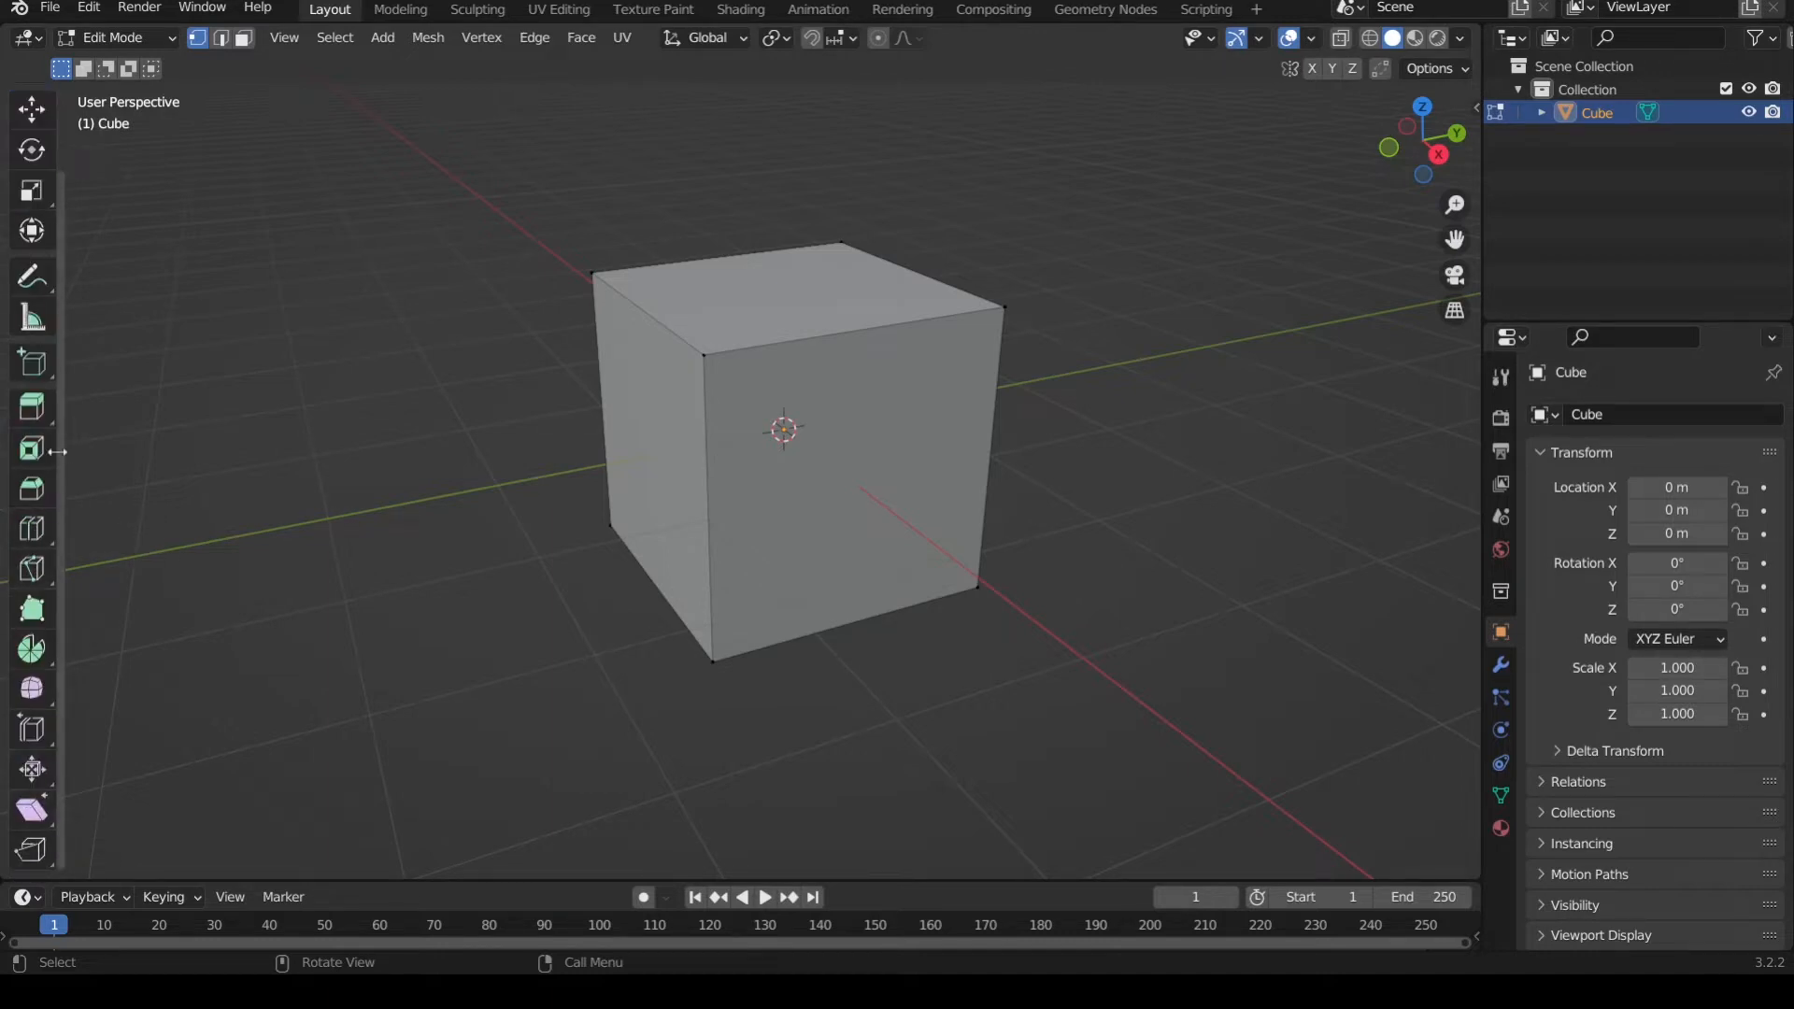
{"action": "scroll", "coordinate": [29, 488], "scroll_direction": "down", "scroll_amount": 3}
{"action": "scroll", "coordinate": [29, 472], "scroll_direction": "up", "scroll_amount": 4}
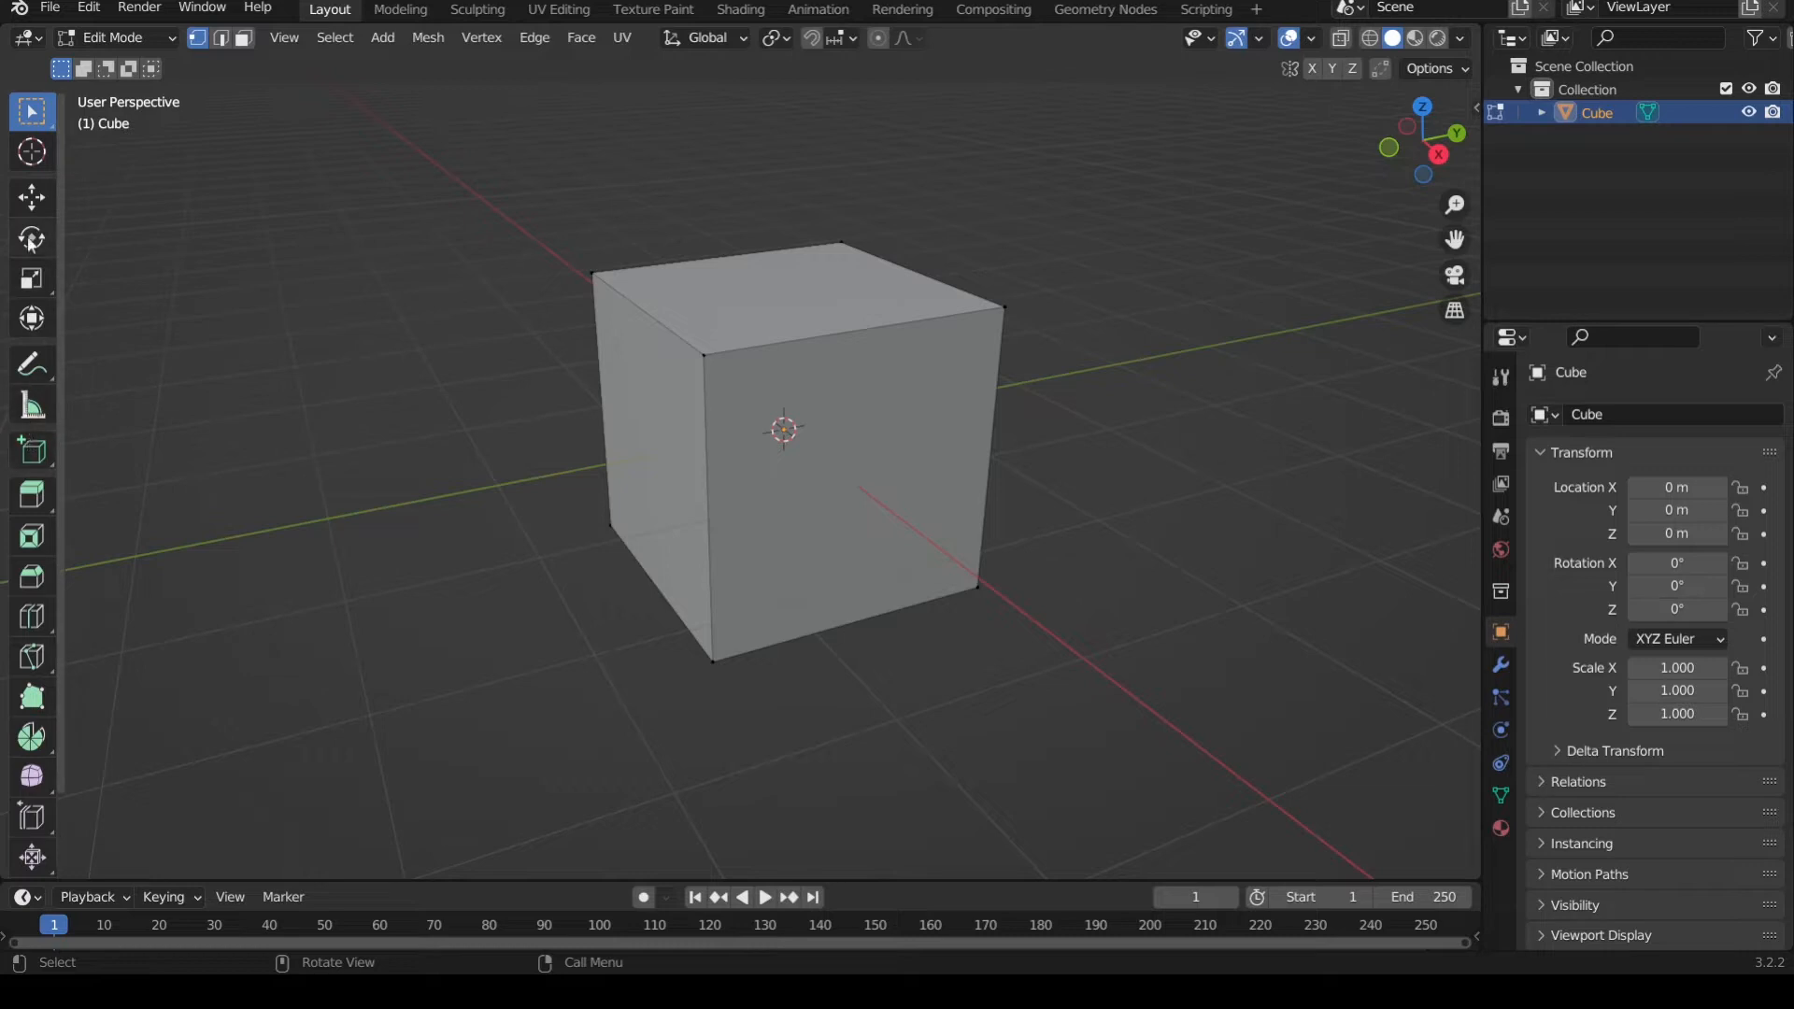
{"action": "scroll", "coordinate": [42, 570], "scroll_direction": "down", "scroll_amount": 6}
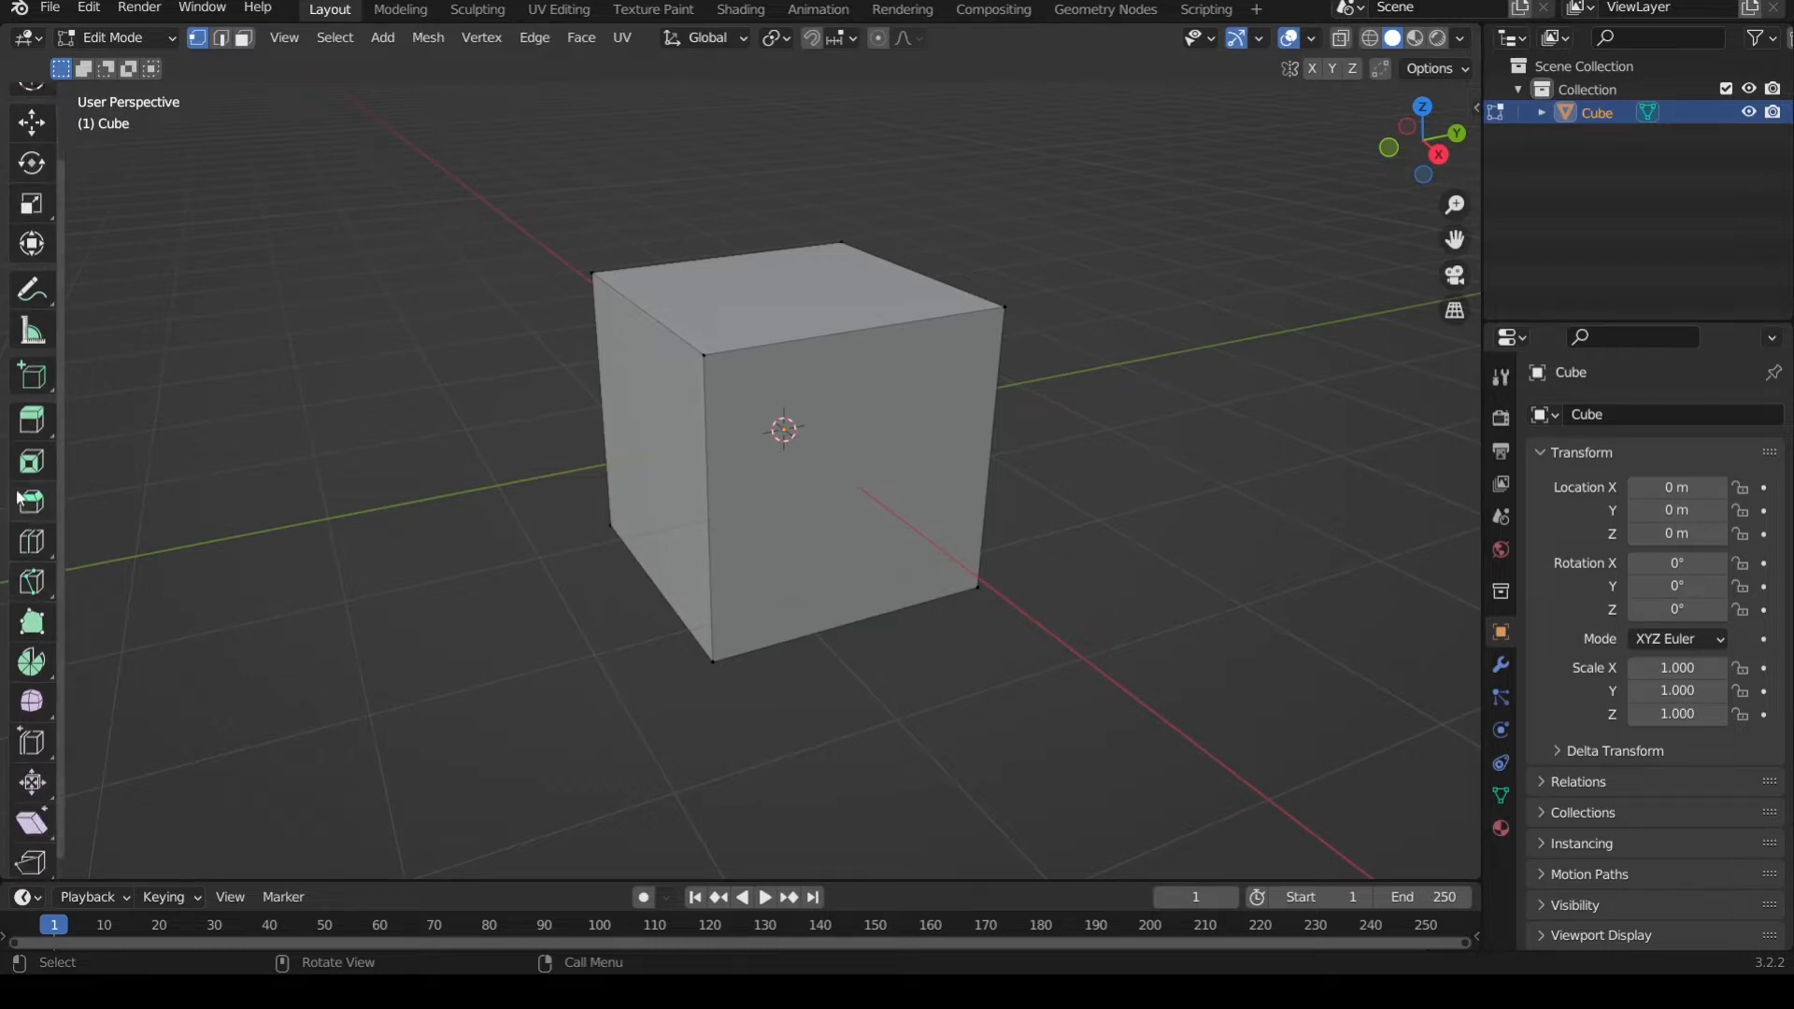
{"action": "scroll", "coordinate": [30, 495], "scroll_direction": "up", "scroll_amount": 5}
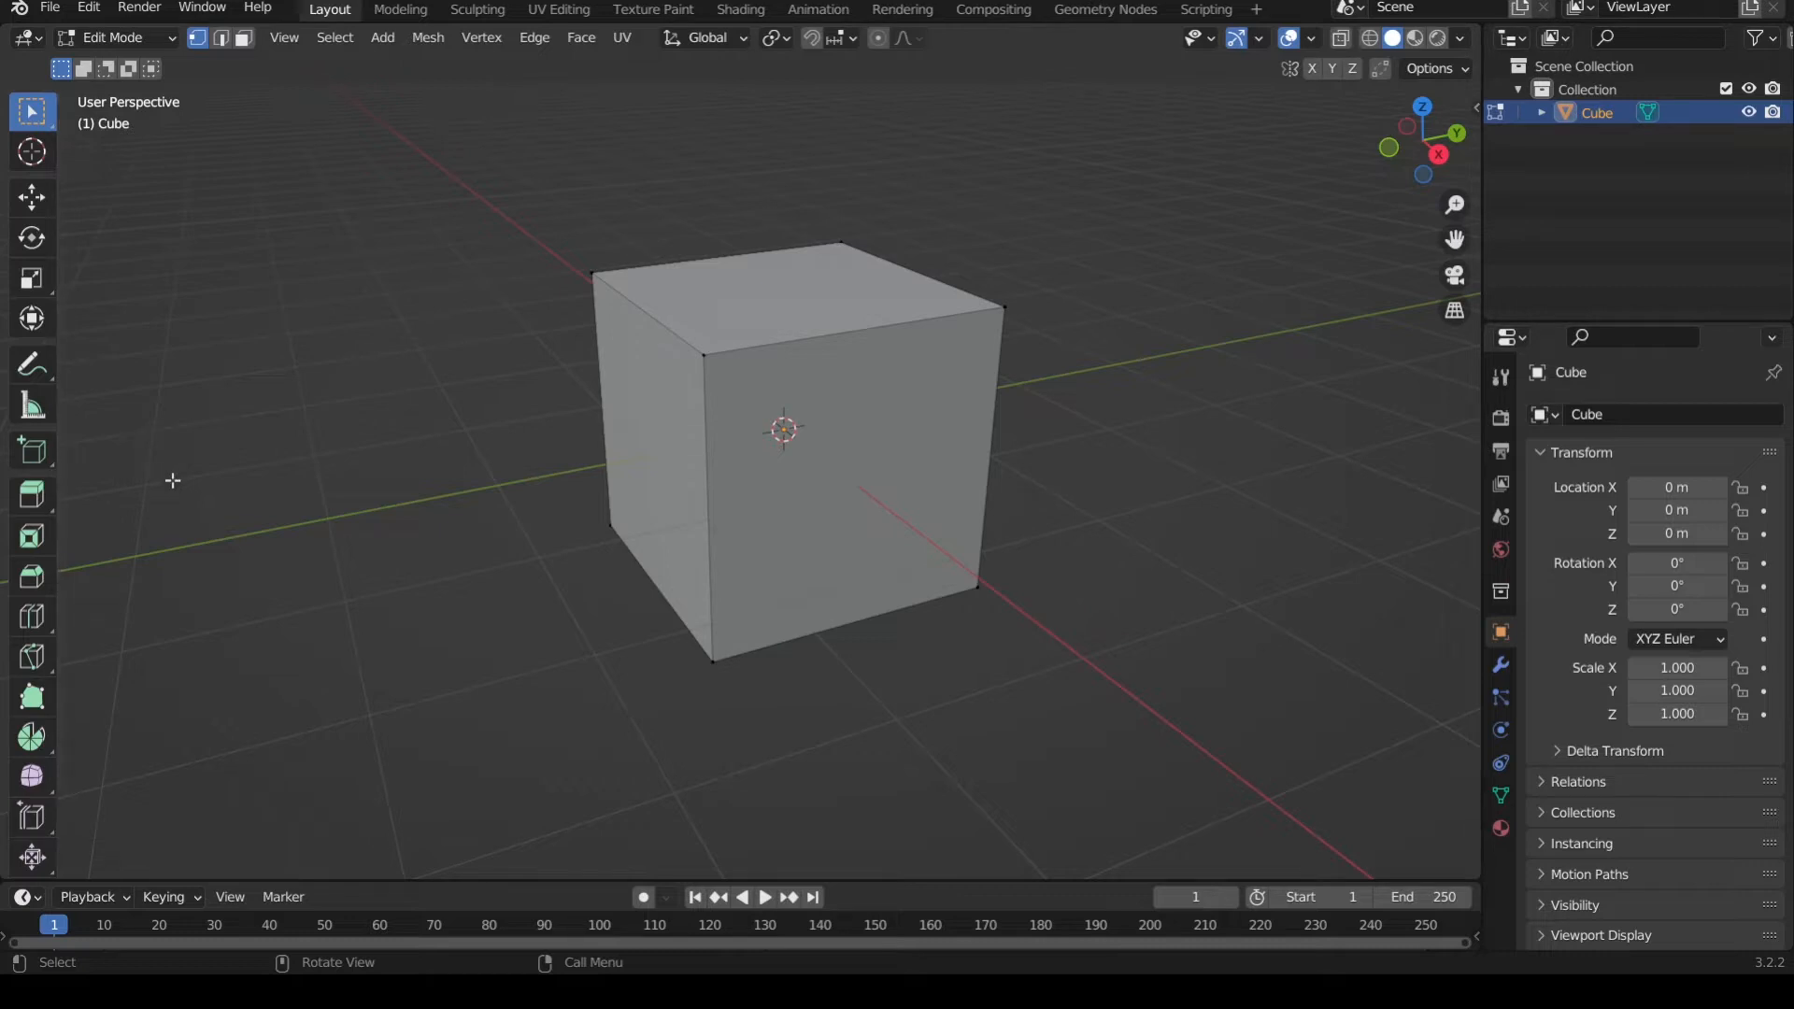
- Extrude the cube's top face upward with the Extrude Region tool in face select mode
{"action": "middle_click_drag", "start_coordinate": [495, 439], "coordinate": [506, 444]}
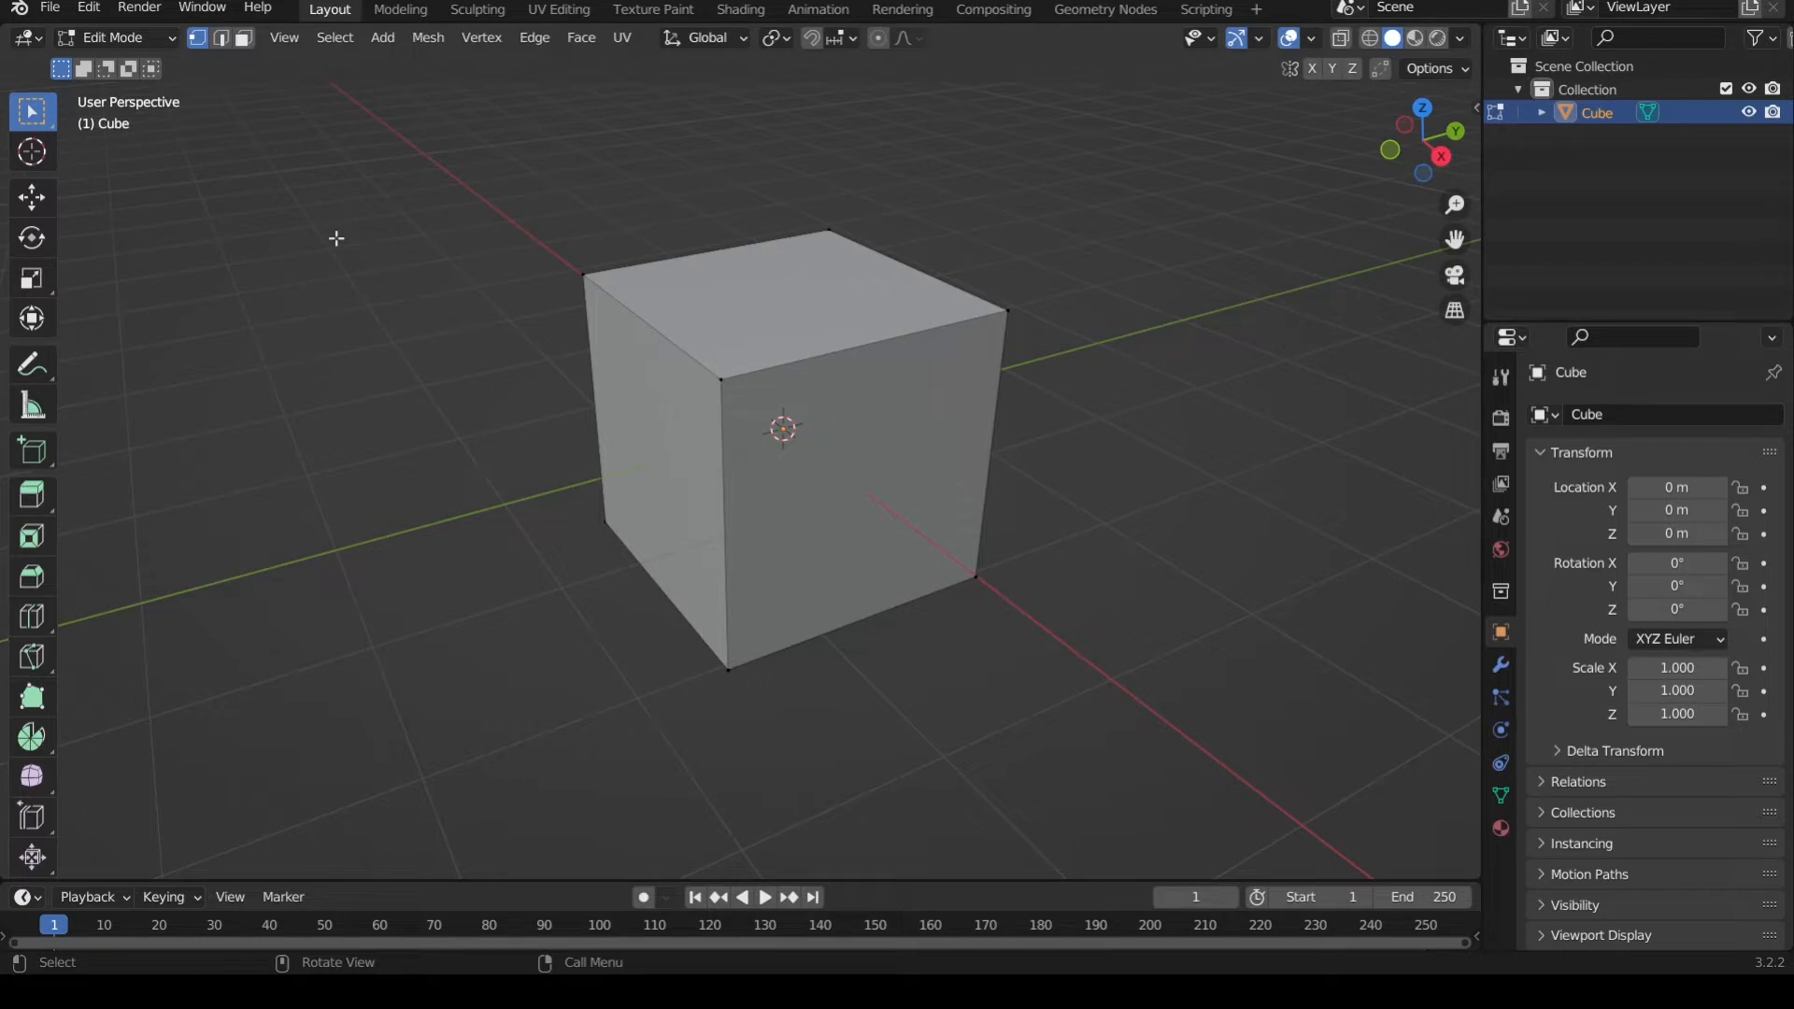
{"action": "key", "text": "3"}
{"action": "left_click", "coordinate": [790, 286]}
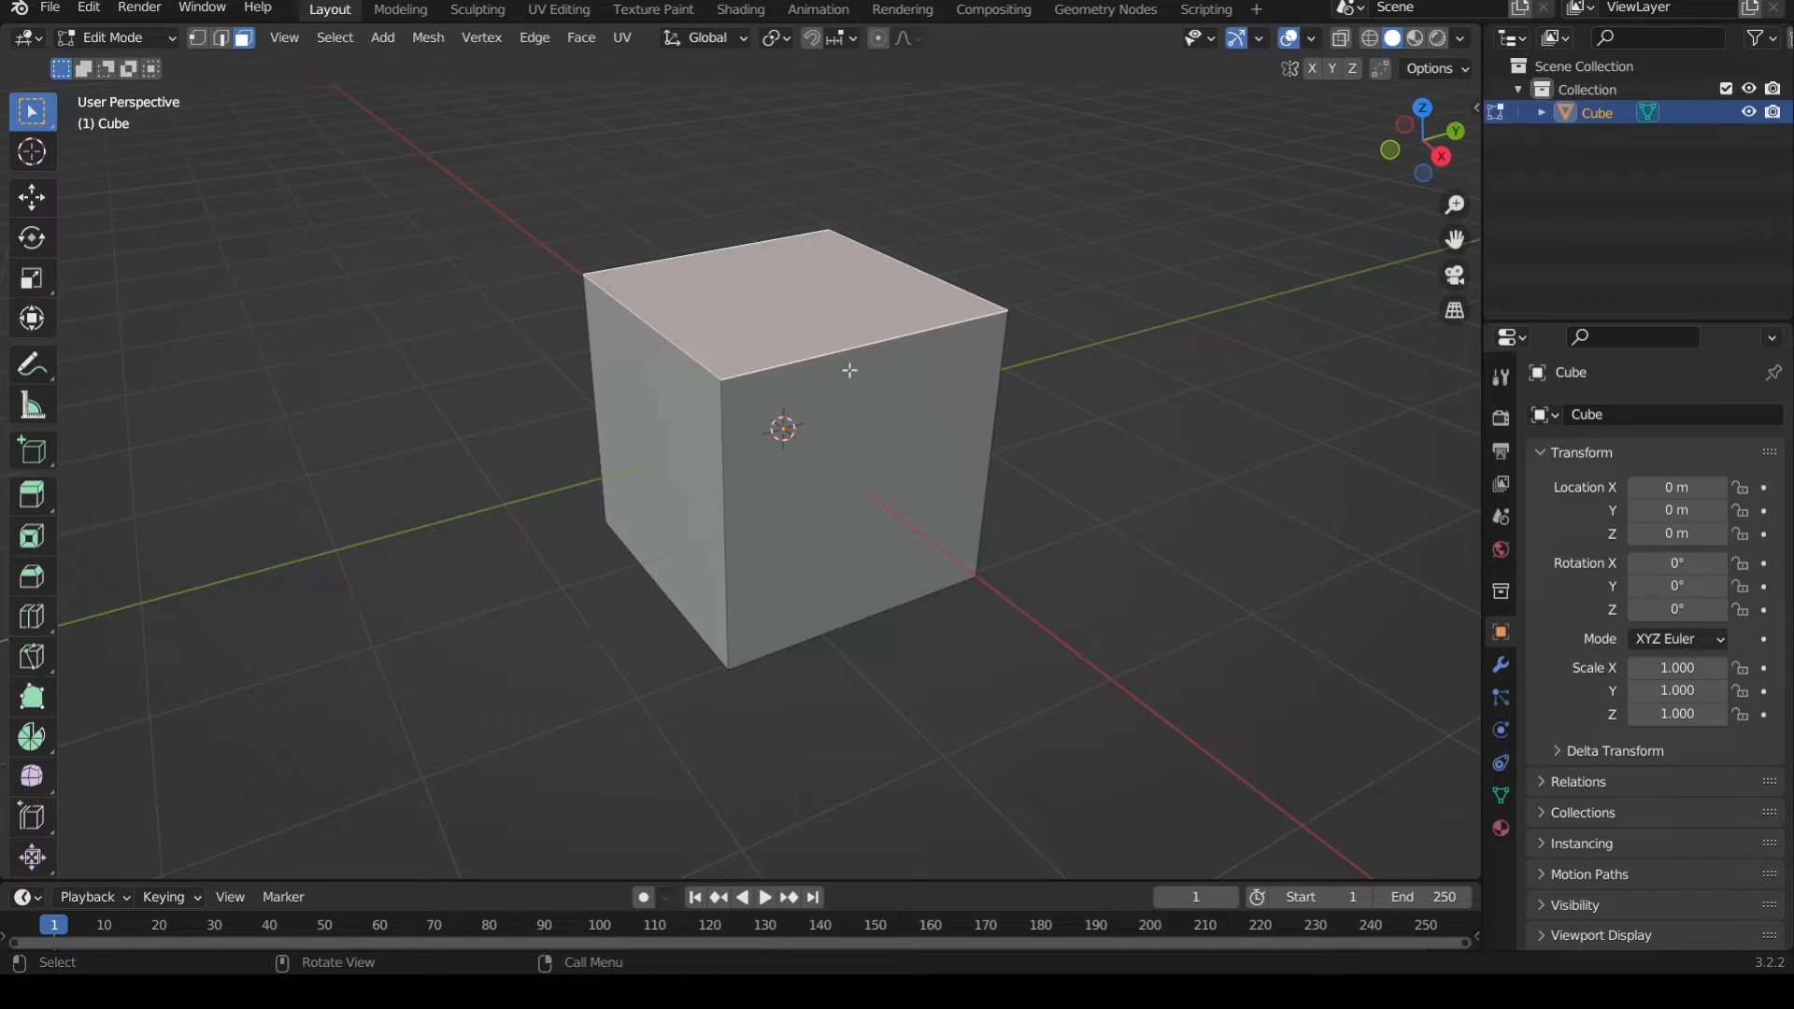
{"action": "middle_click_drag", "start_coordinate": [836, 320], "coordinate": [831, 411], "text": "ctrl"}
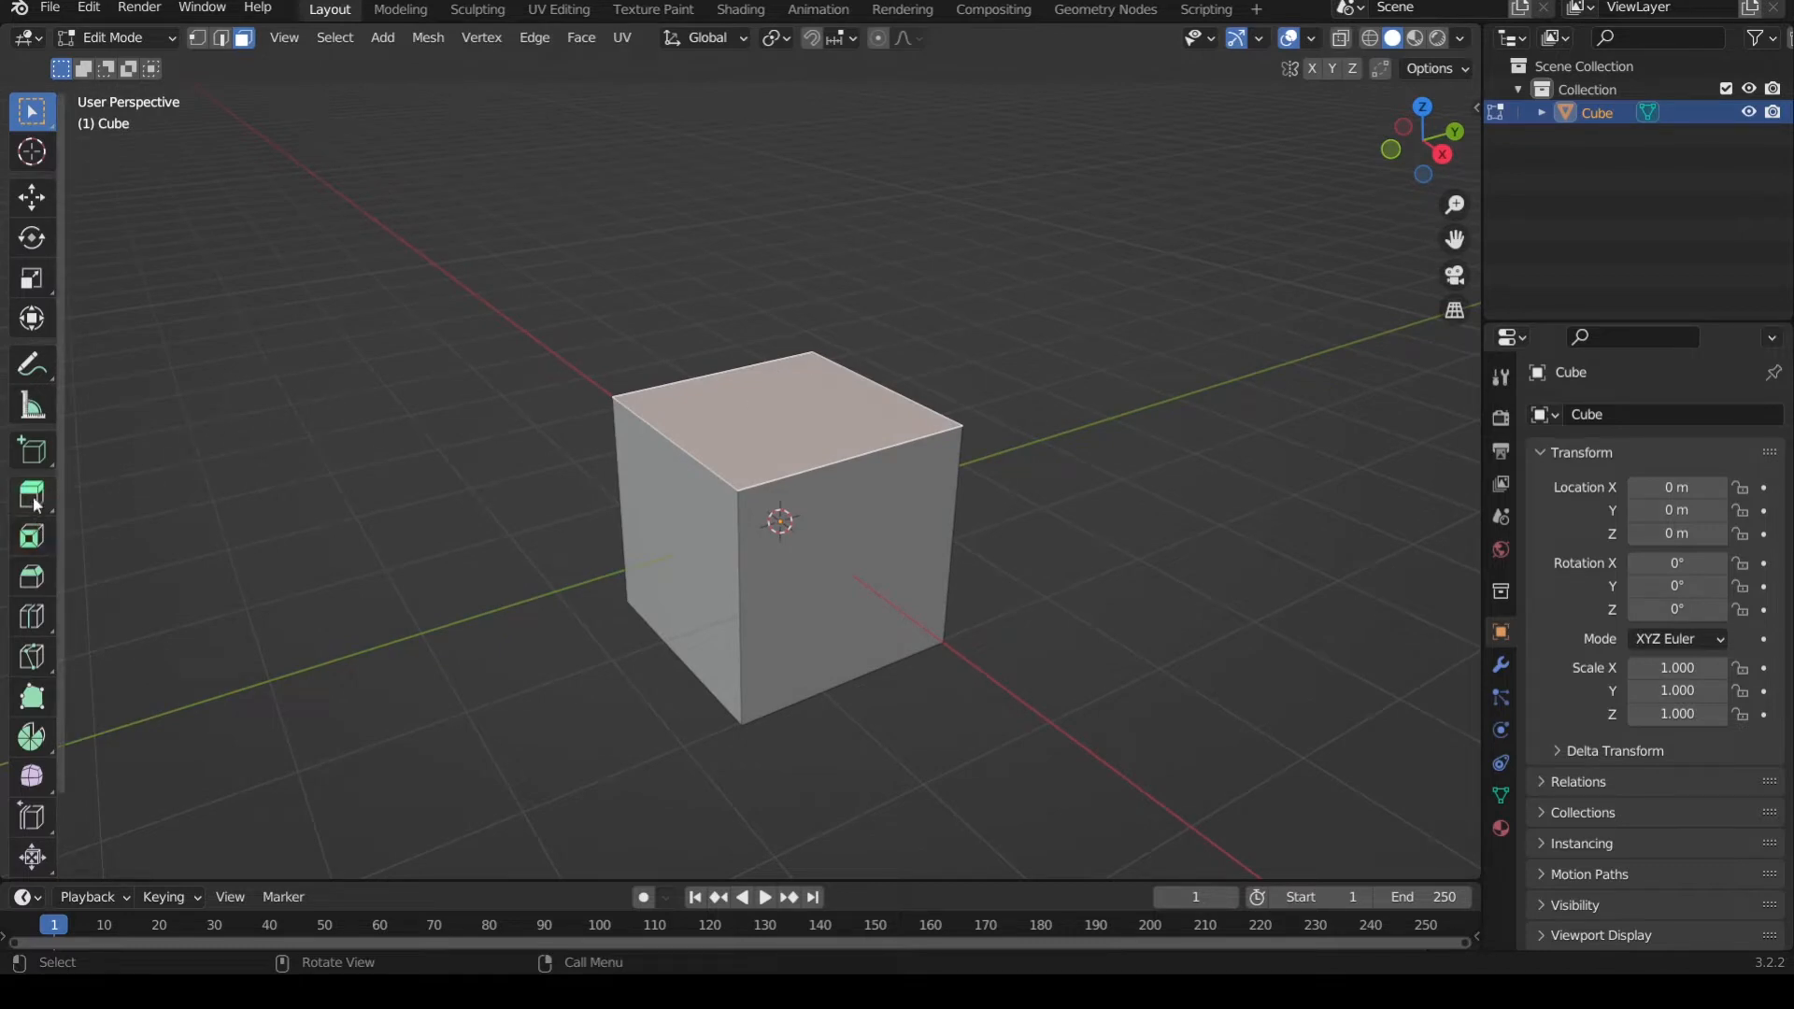
{"action": "left_click", "coordinate": [35, 505]}
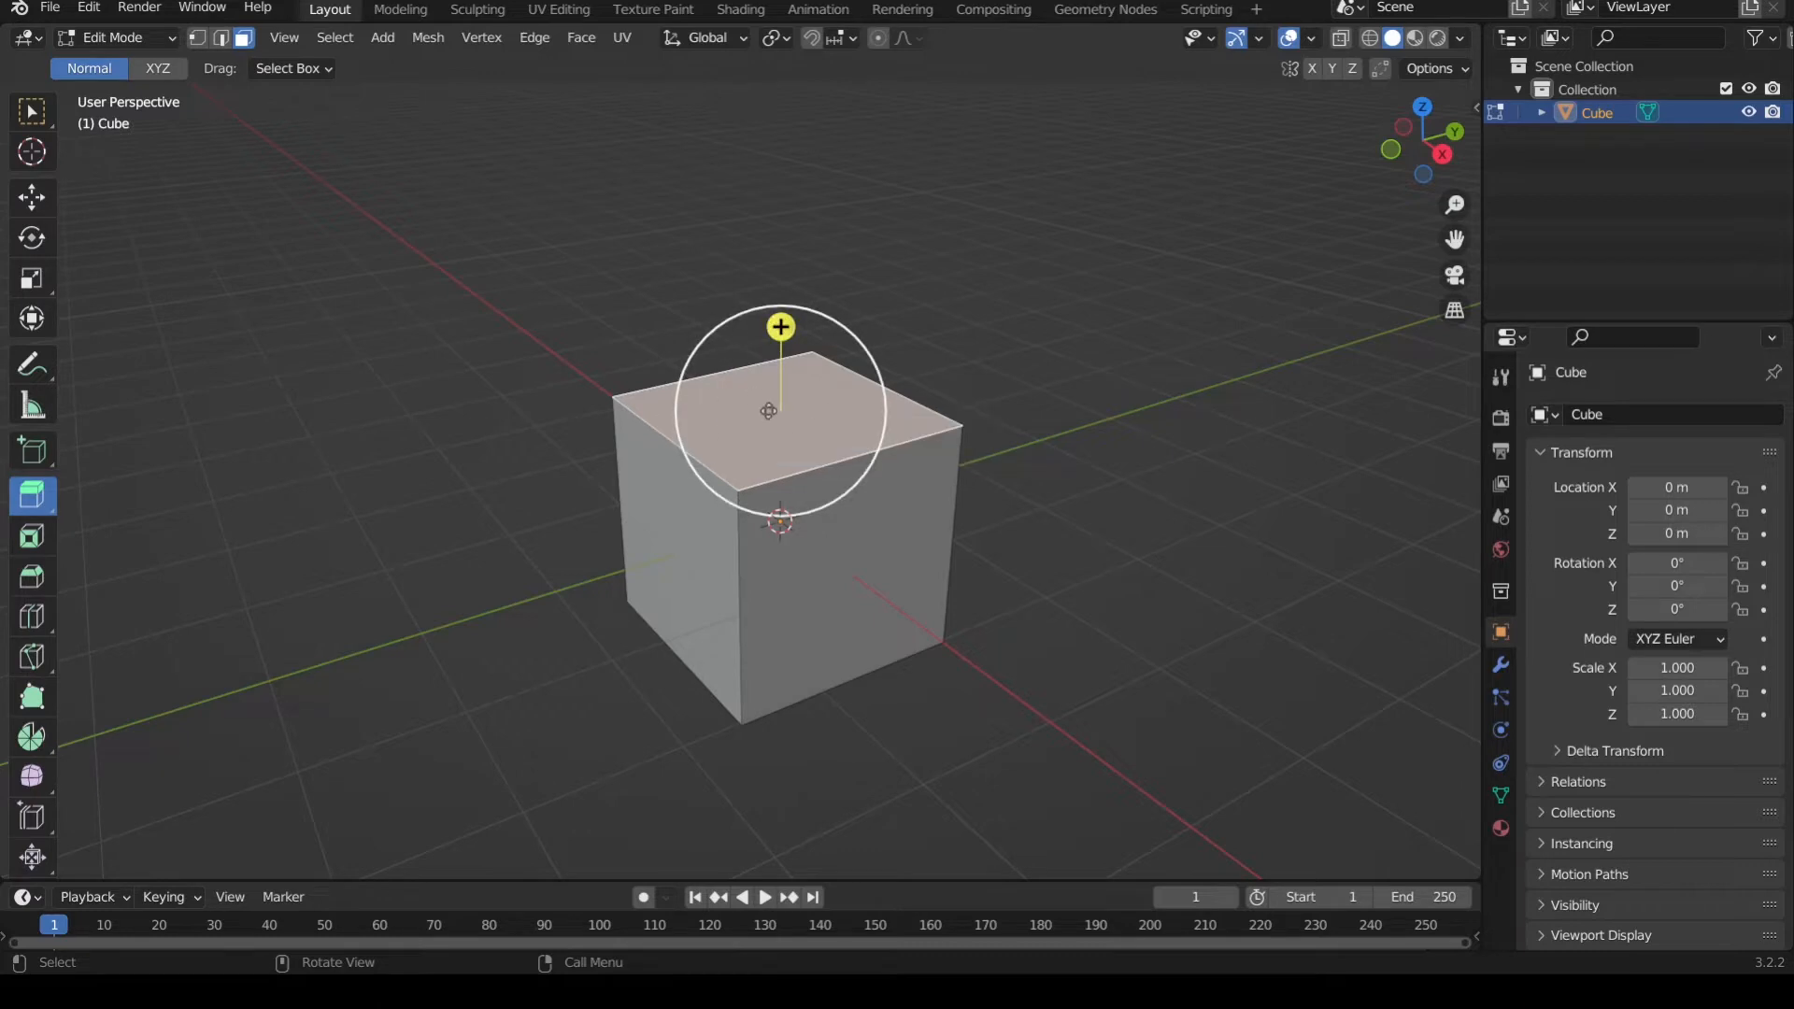
{"action": "scroll", "coordinate": [790, 398], "scroll_direction": "up", "scroll_amount": 1}
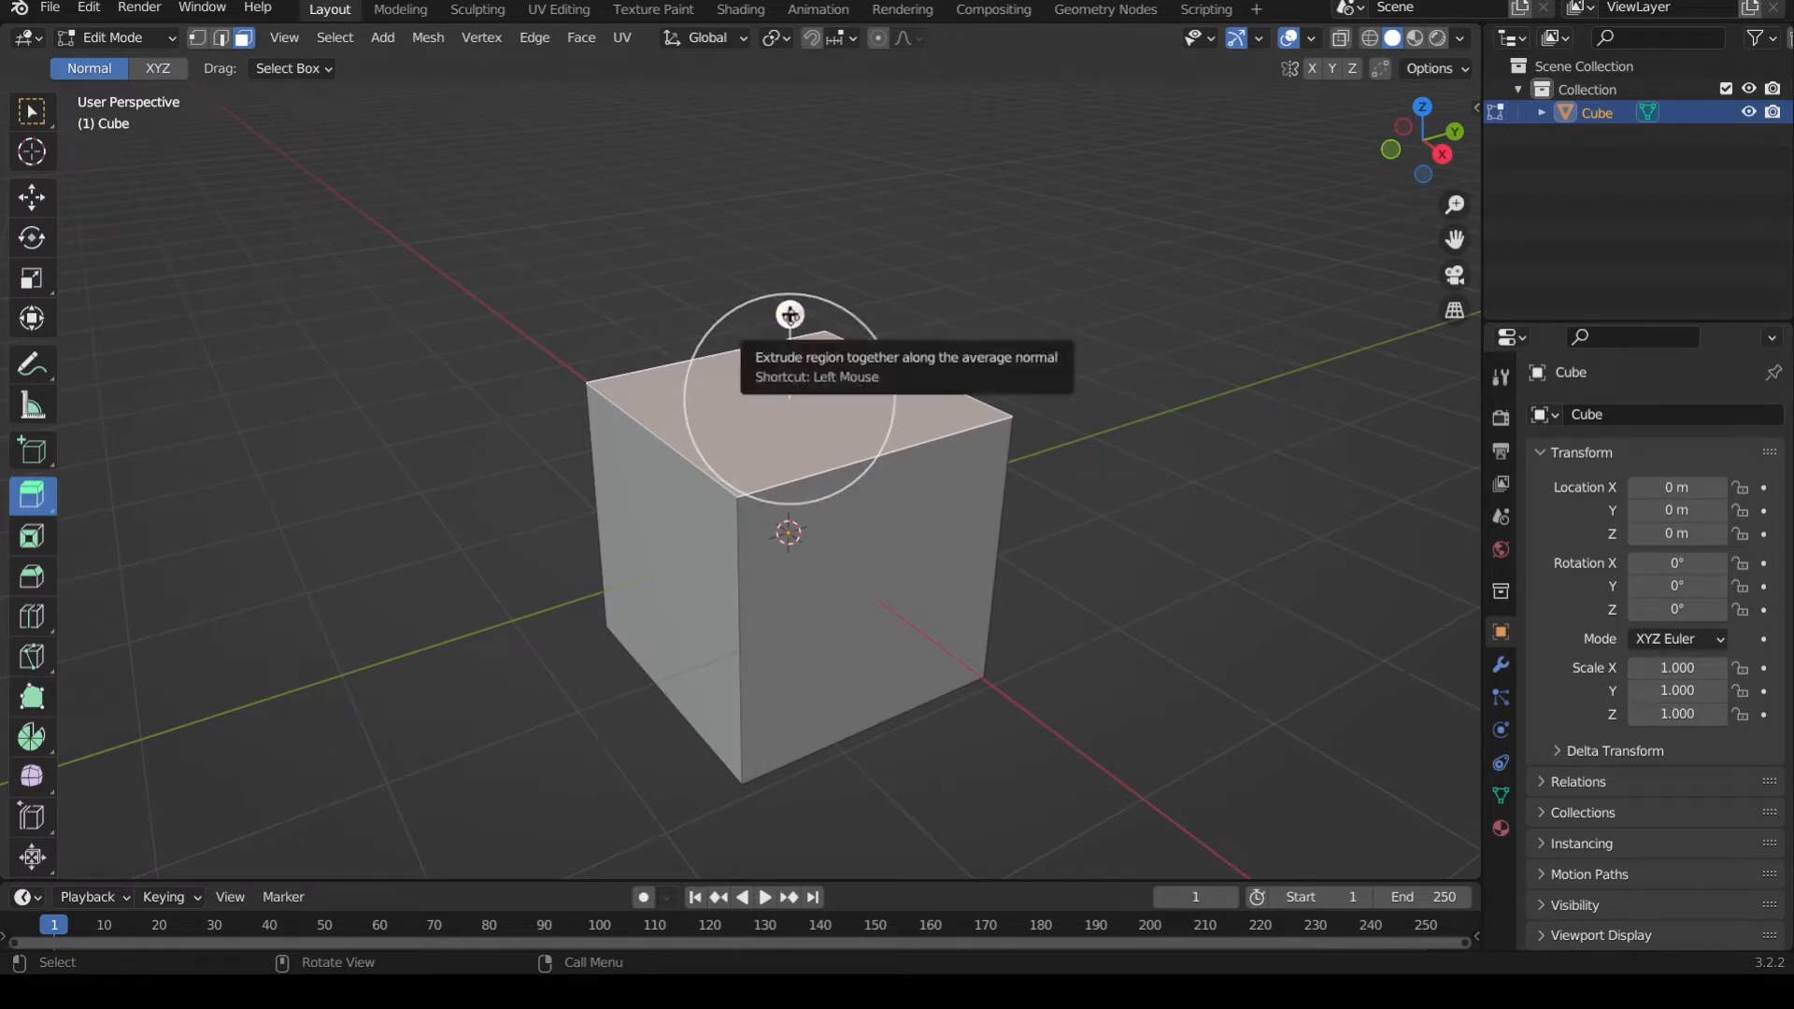
{"action": "left_click_drag", "start_coordinate": [790, 314], "coordinate": [783, 182]}
- Extrude the top face further upward several times to form a taller segmented column, leaving nothing selected
{"action": "middle_click_drag", "start_coordinate": [1056, 349], "coordinate": [723, 367]}
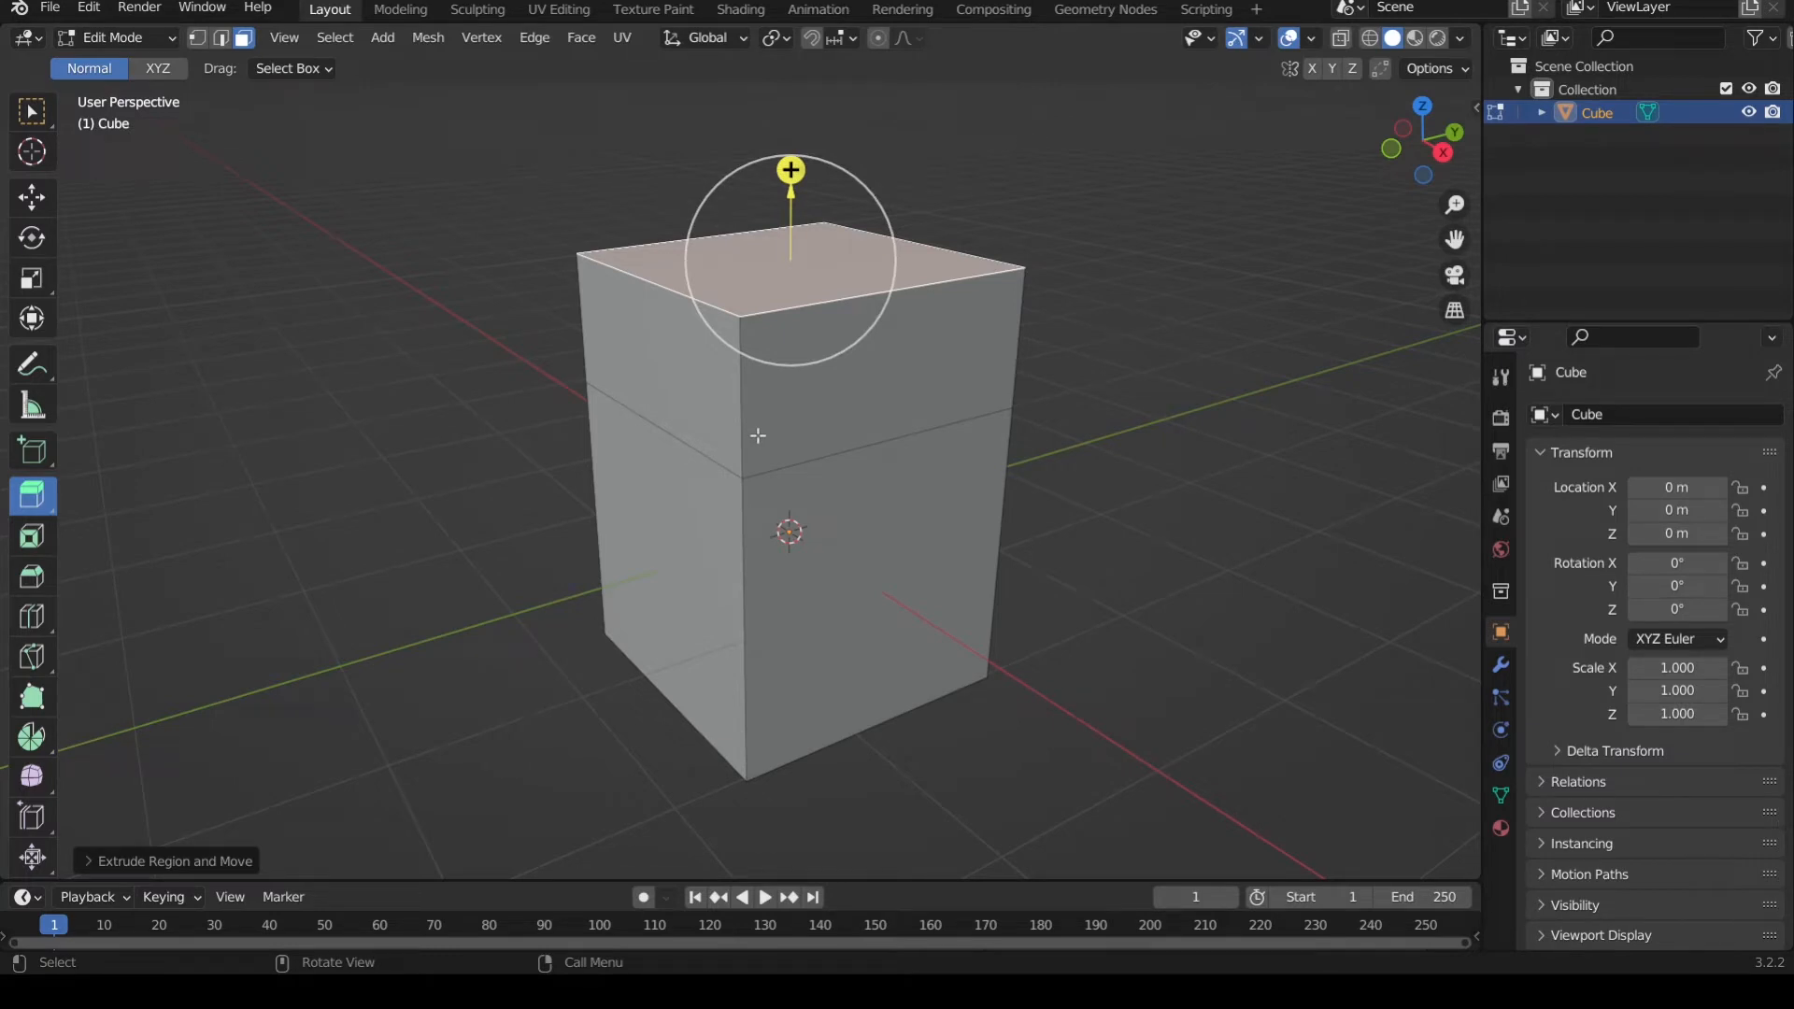
{"action": "middle_click_drag", "start_coordinate": [760, 439], "coordinate": [792, 331]}
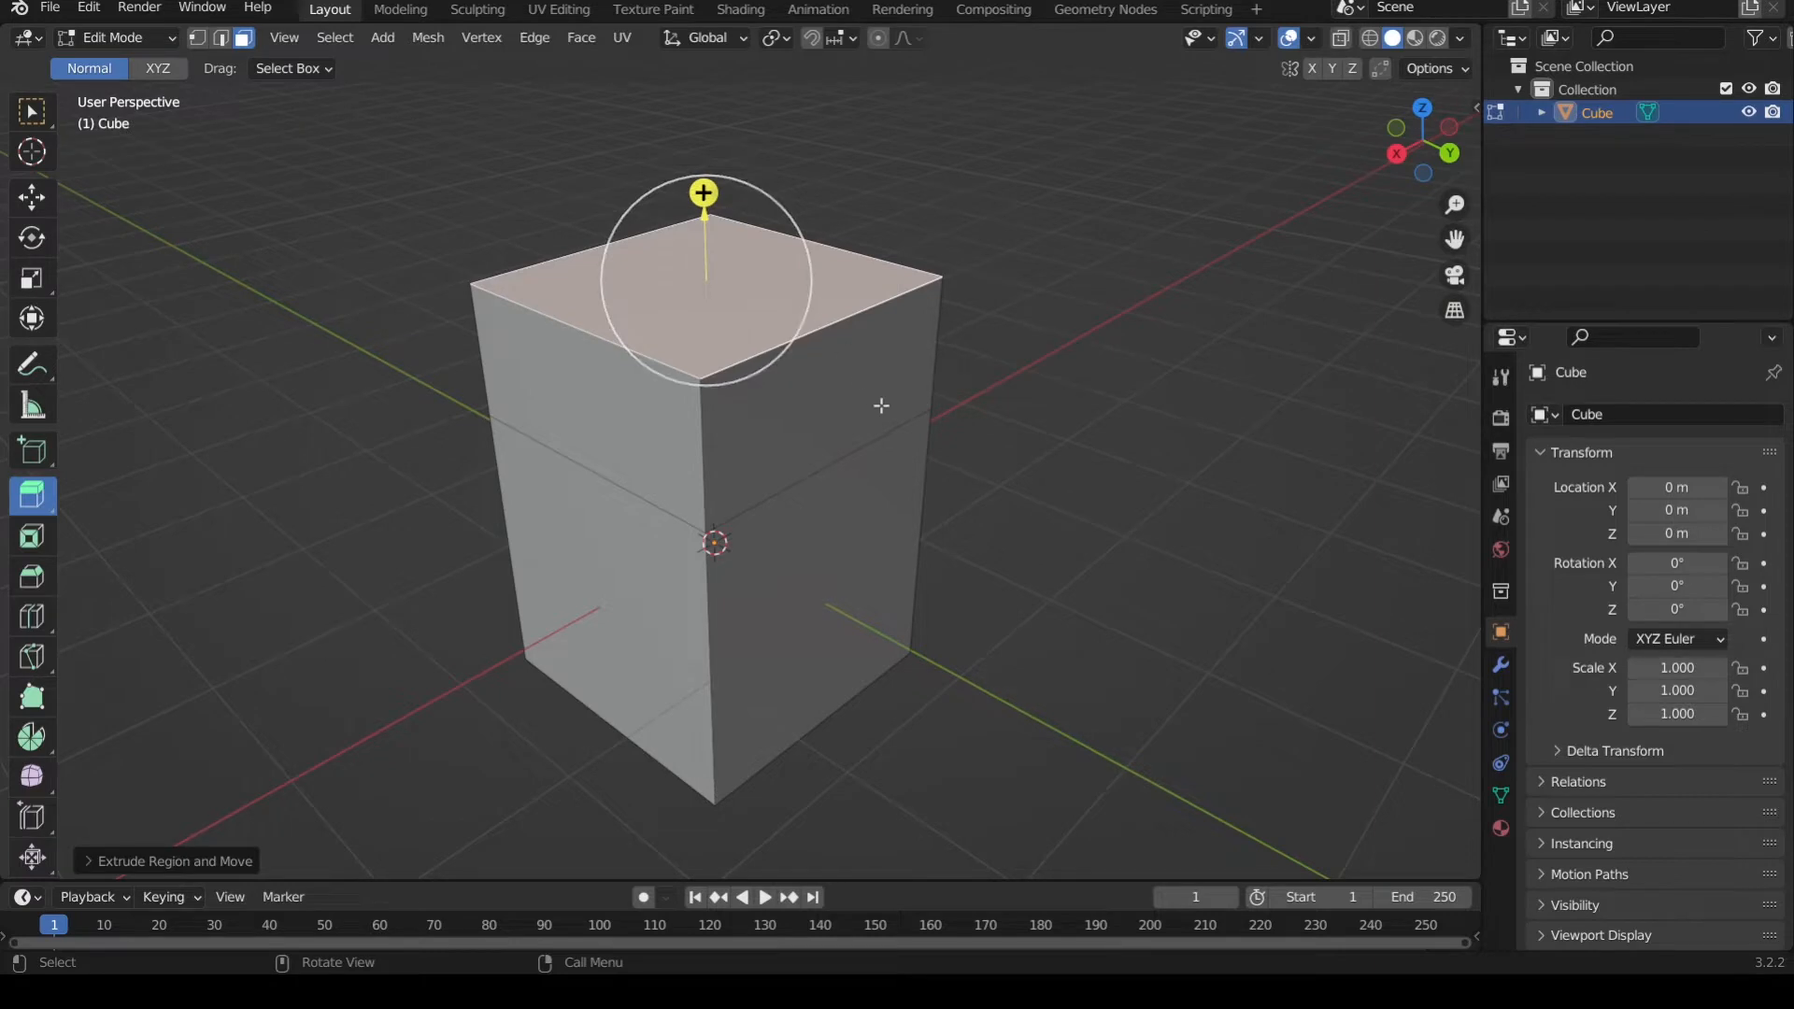
{"action": "middle_click_drag", "start_coordinate": [881, 405], "coordinate": [833, 388]}
{"action": "scroll", "coordinate": [851, 429], "scroll_direction": "down", "scroll_amount": 2}
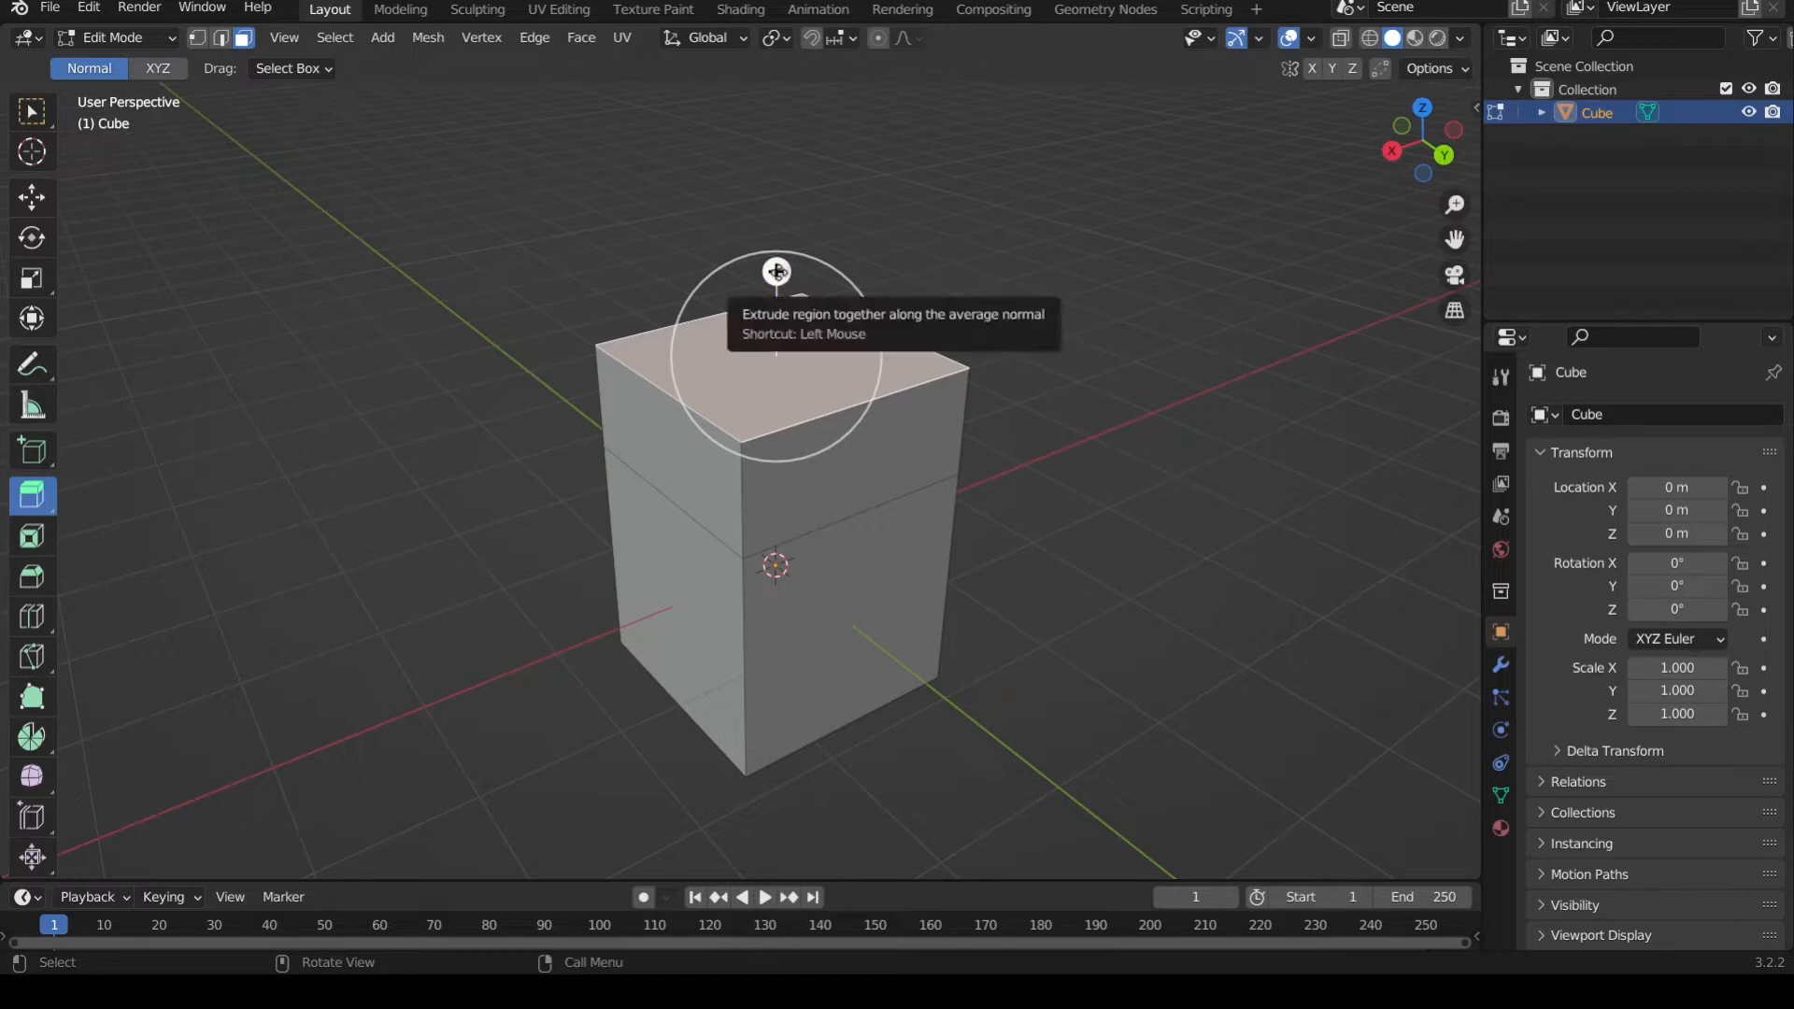
{"action": "left_click_drag", "start_coordinate": [776, 272], "coordinate": [777, 222]}
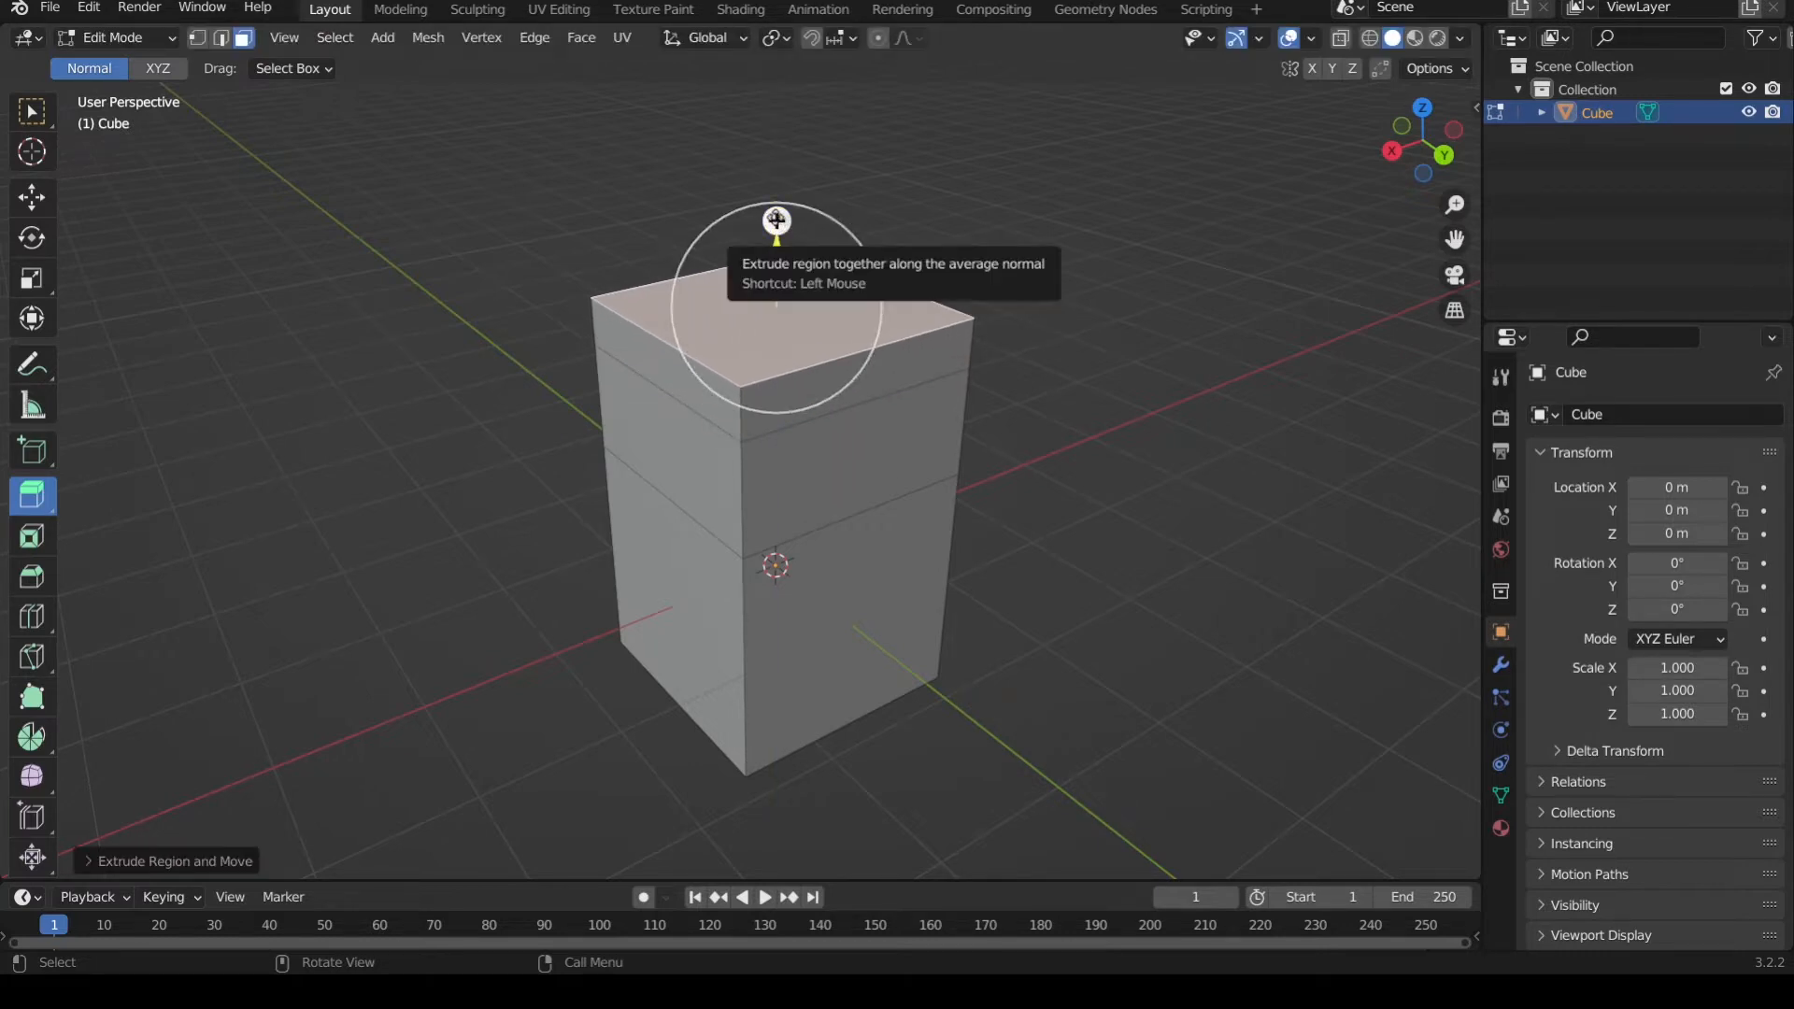
{"action": "left_click_drag", "start_coordinate": [776, 220], "coordinate": [776, 103]}
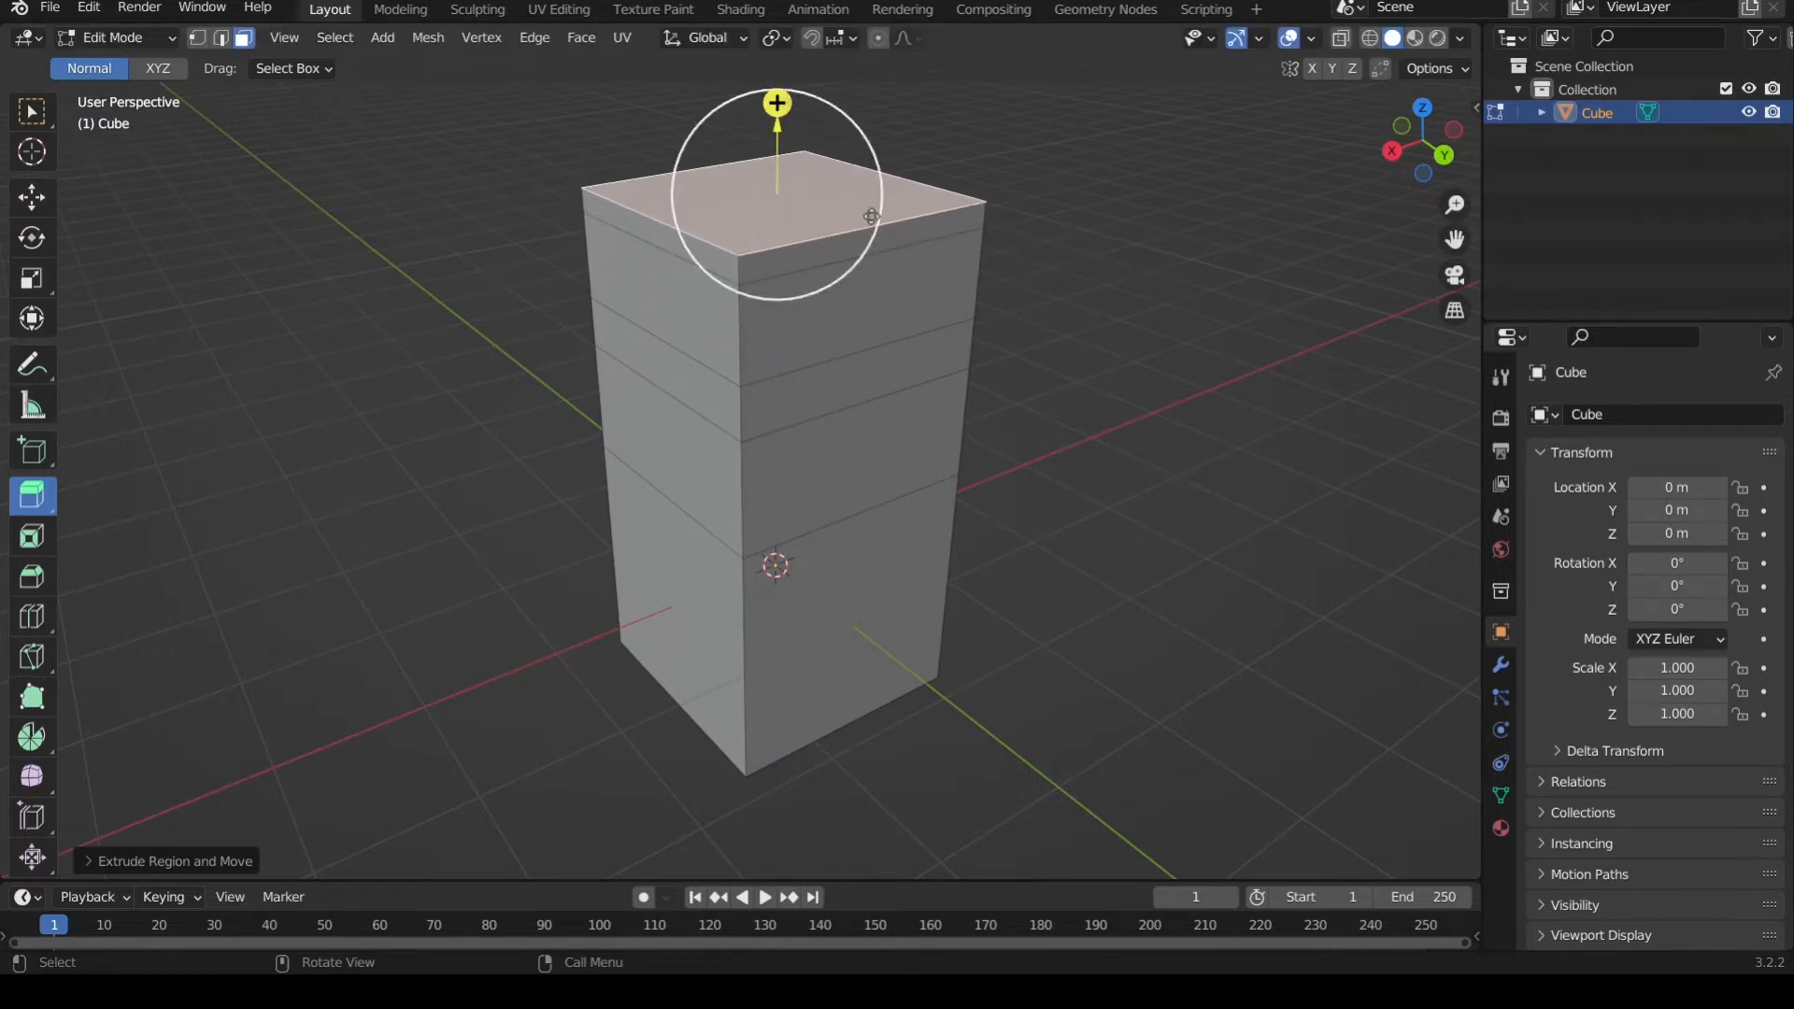
{"action": "left_click", "coordinate": [977, 283], "text": "alt"}
{"action": "left_click", "coordinate": [1134, 344]}
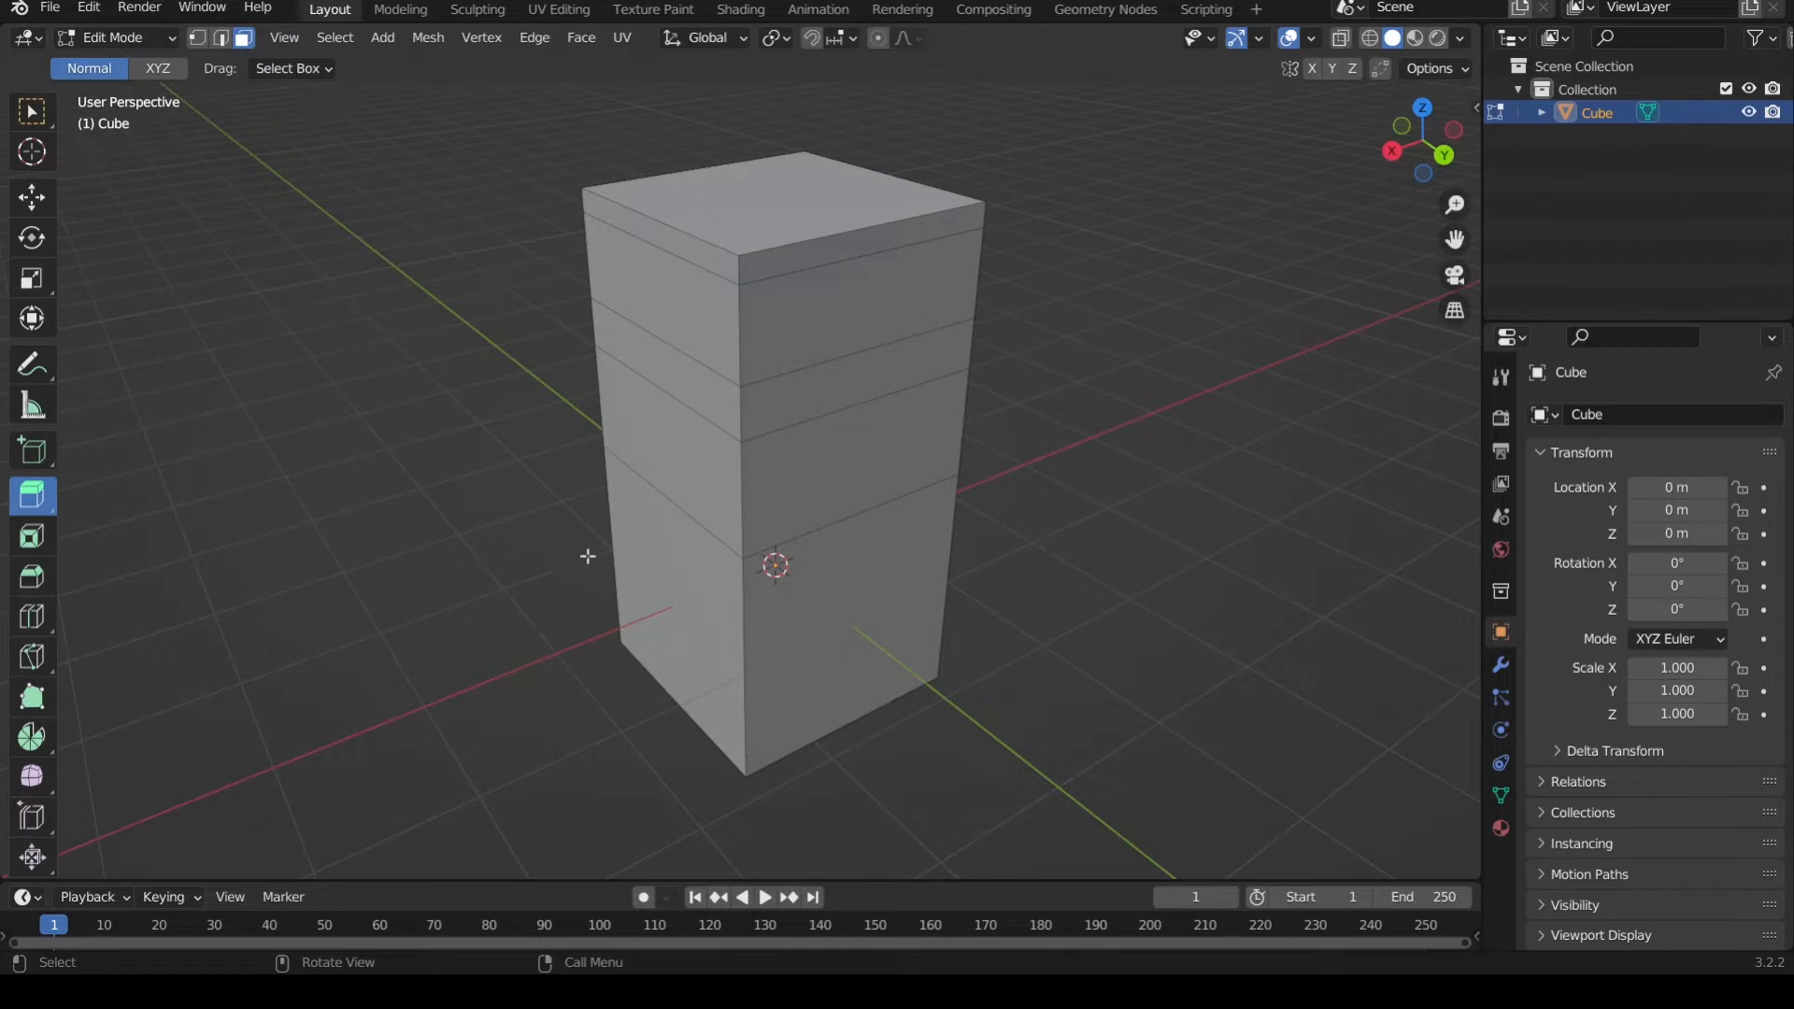
- Extrude a middle side face of the column outward into a two-segment arm, and extrude the side face of its inner segment
{"action": "left_click", "coordinate": [666, 442]}
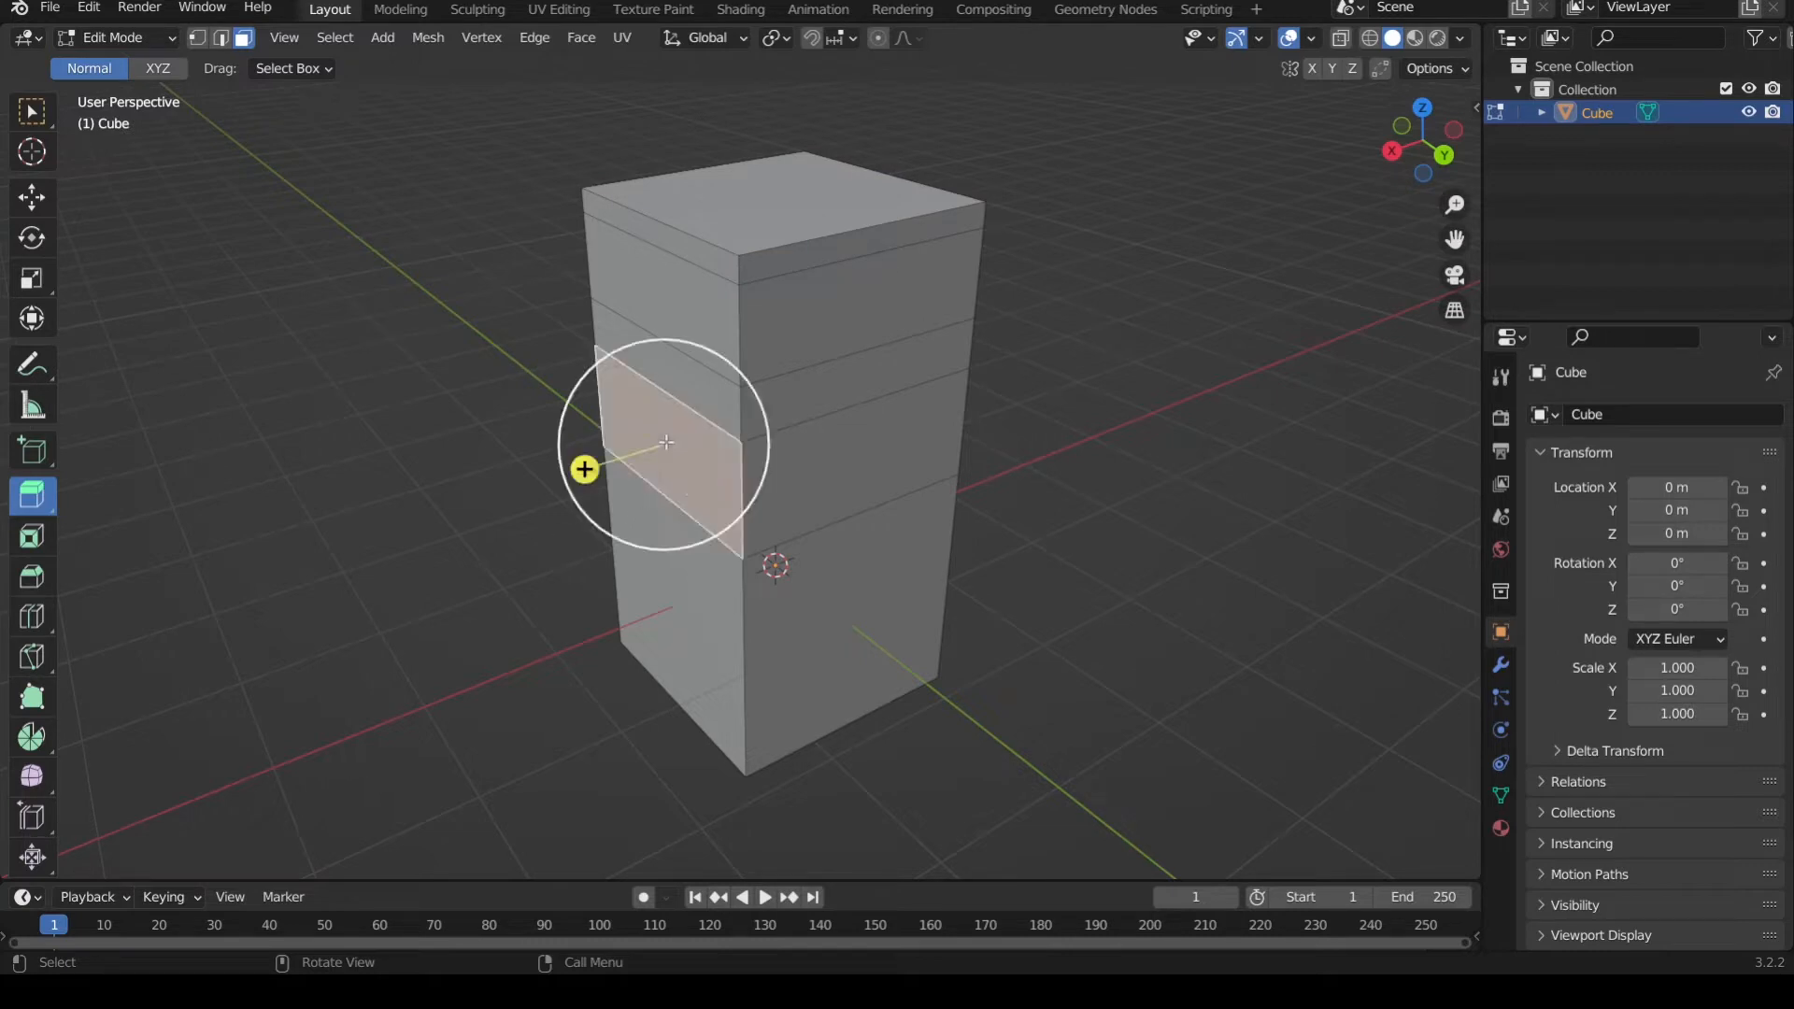
{"action": "left_click_drag", "start_coordinate": [583, 470], "coordinate": [347, 543]}
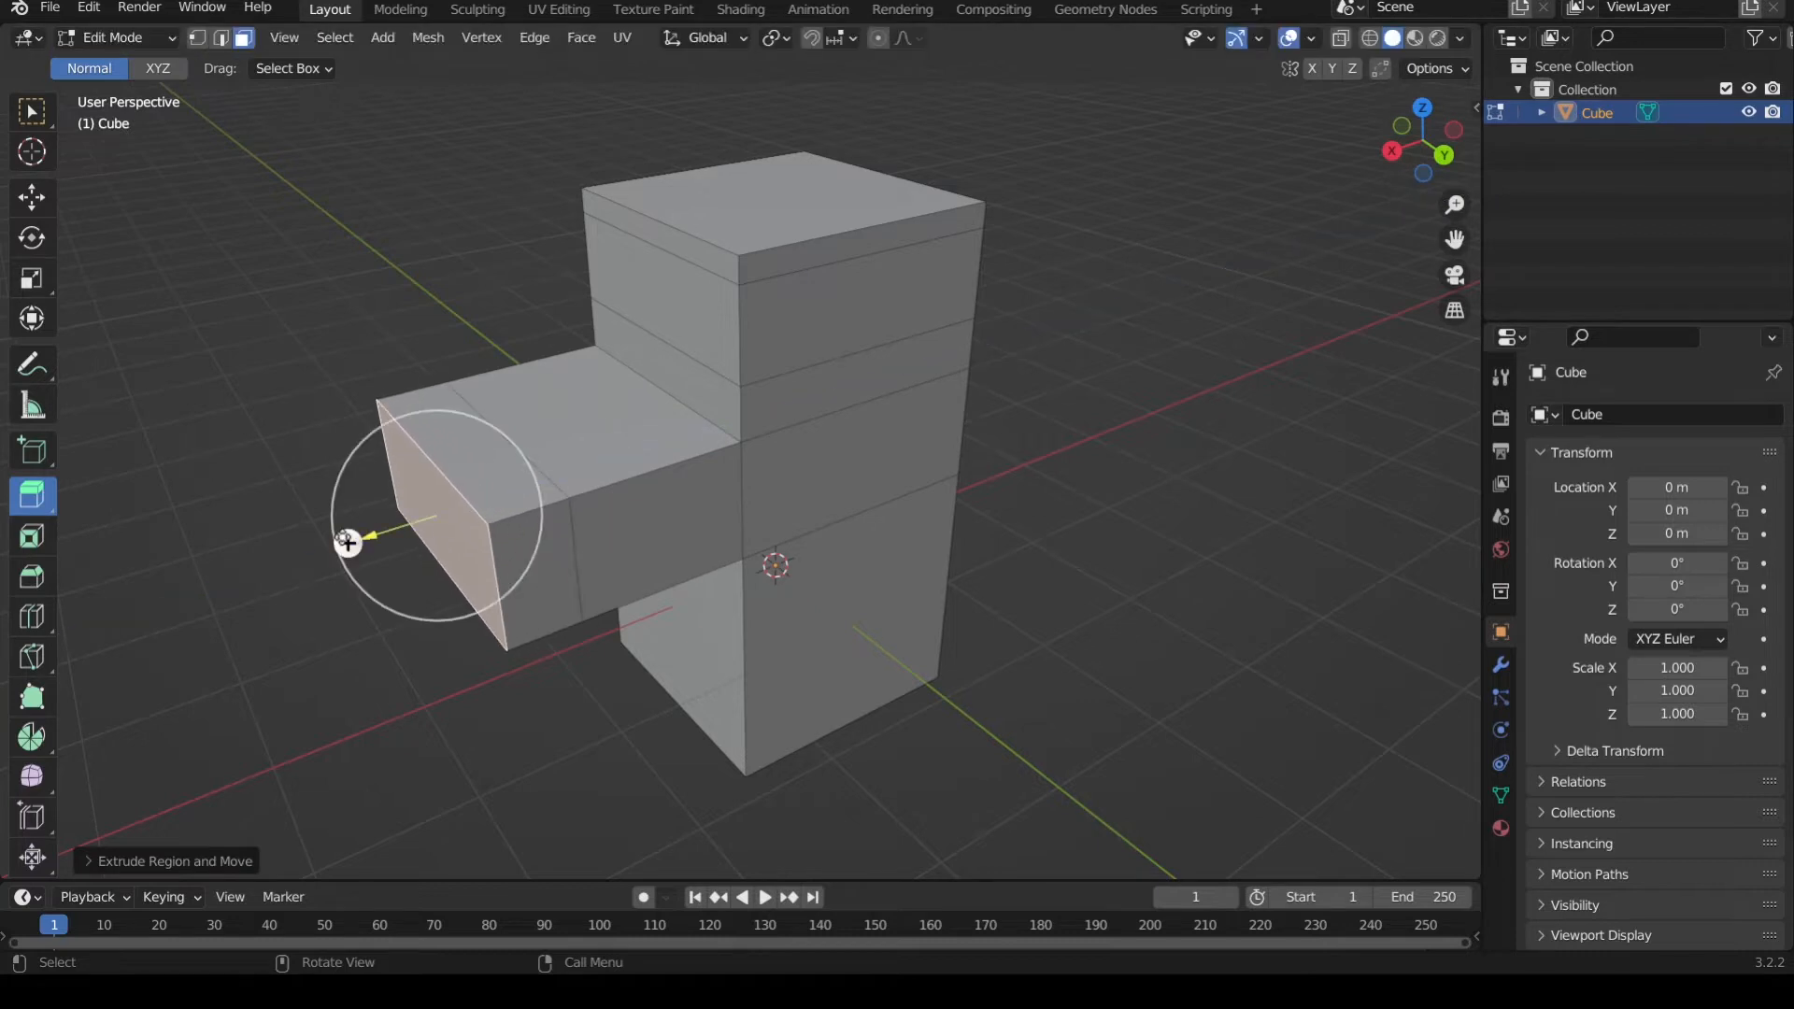
{"action": "left_click", "coordinate": [658, 540]}
{"action": "left_click_drag", "start_coordinate": [706, 573], "coordinate": [1063, 539]}
{"action": "left_click", "coordinate": [1063, 538]}
- Extrude the lowest face on the column side opposite the arm outward into a block
{"action": "middle_click_drag", "start_coordinate": [1064, 539], "coordinate": [938, 520]}
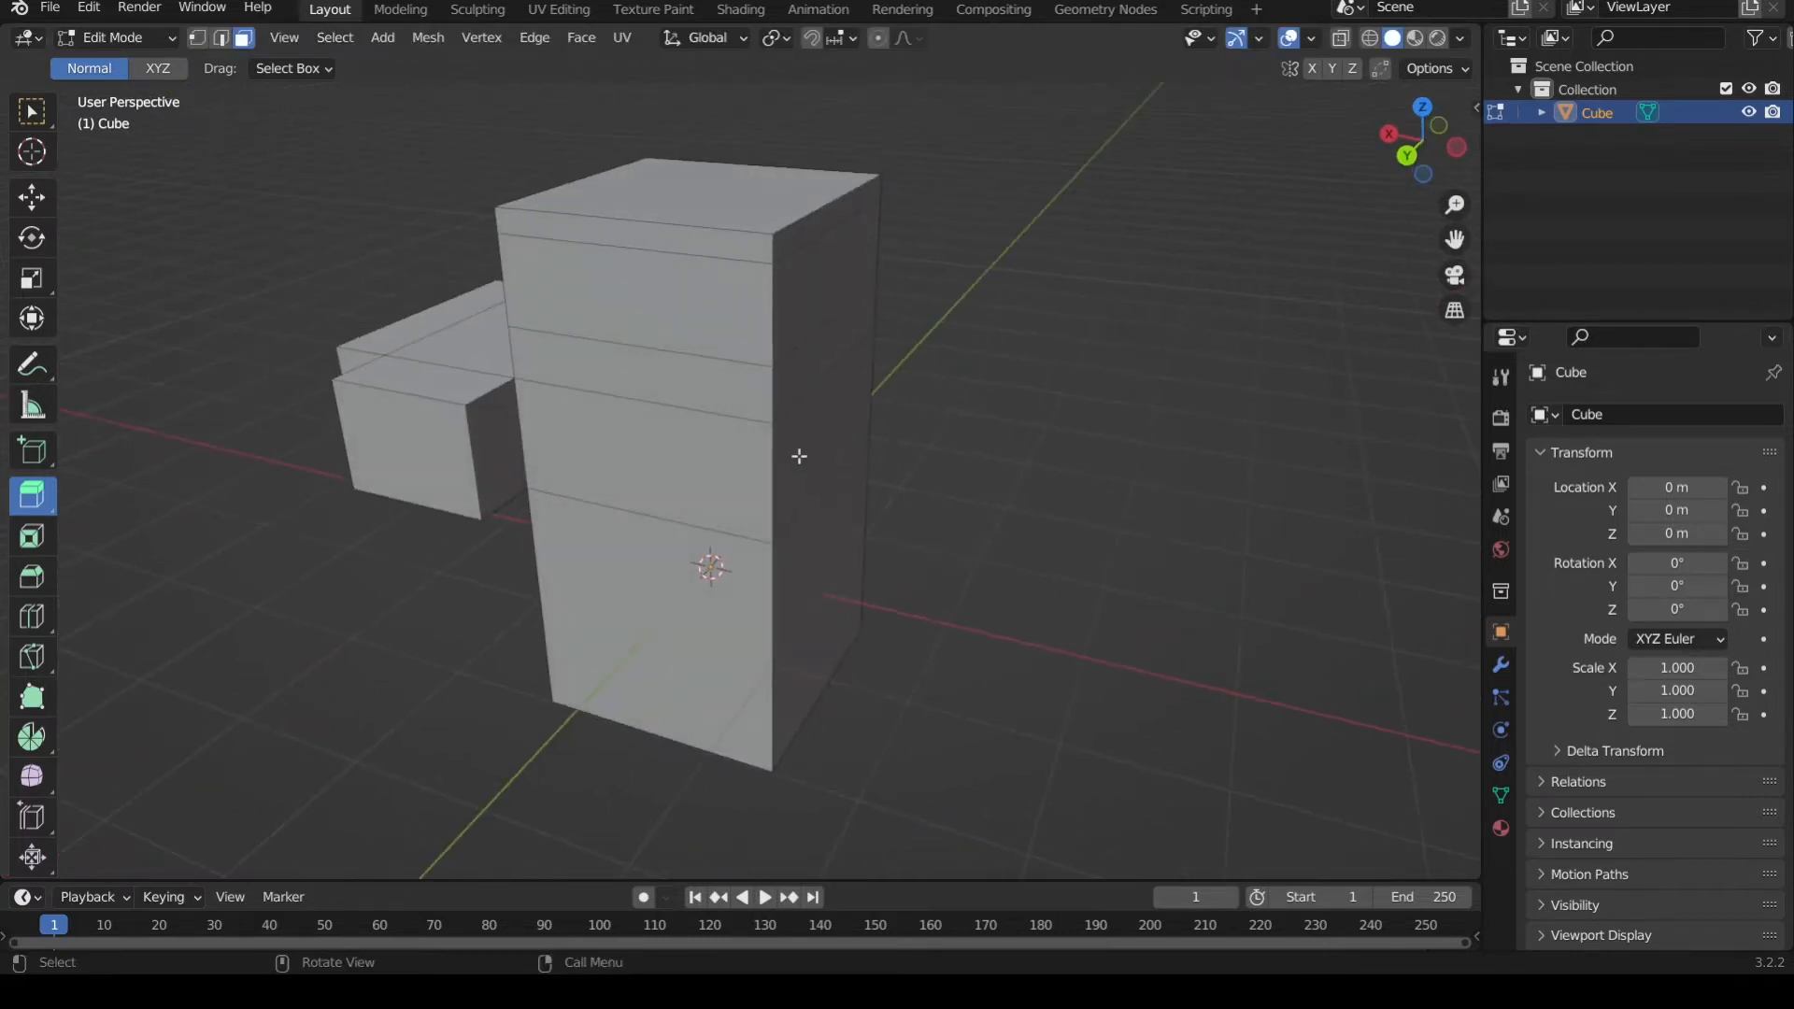
{"action": "left_click", "coordinate": [799, 458]}
{"action": "left_click", "coordinate": [845, 609]}
{"action": "left_click_drag", "start_coordinate": [913, 620], "coordinate": [1014, 640]}
{"action": "left_click", "coordinate": [1110, 552]}
- Extrude the narrow band face above the lower block outward into a ledge
{"action": "middle_click_drag", "start_coordinate": [1112, 553], "coordinate": [935, 472]}
{"action": "left_click", "coordinate": [895, 597]}
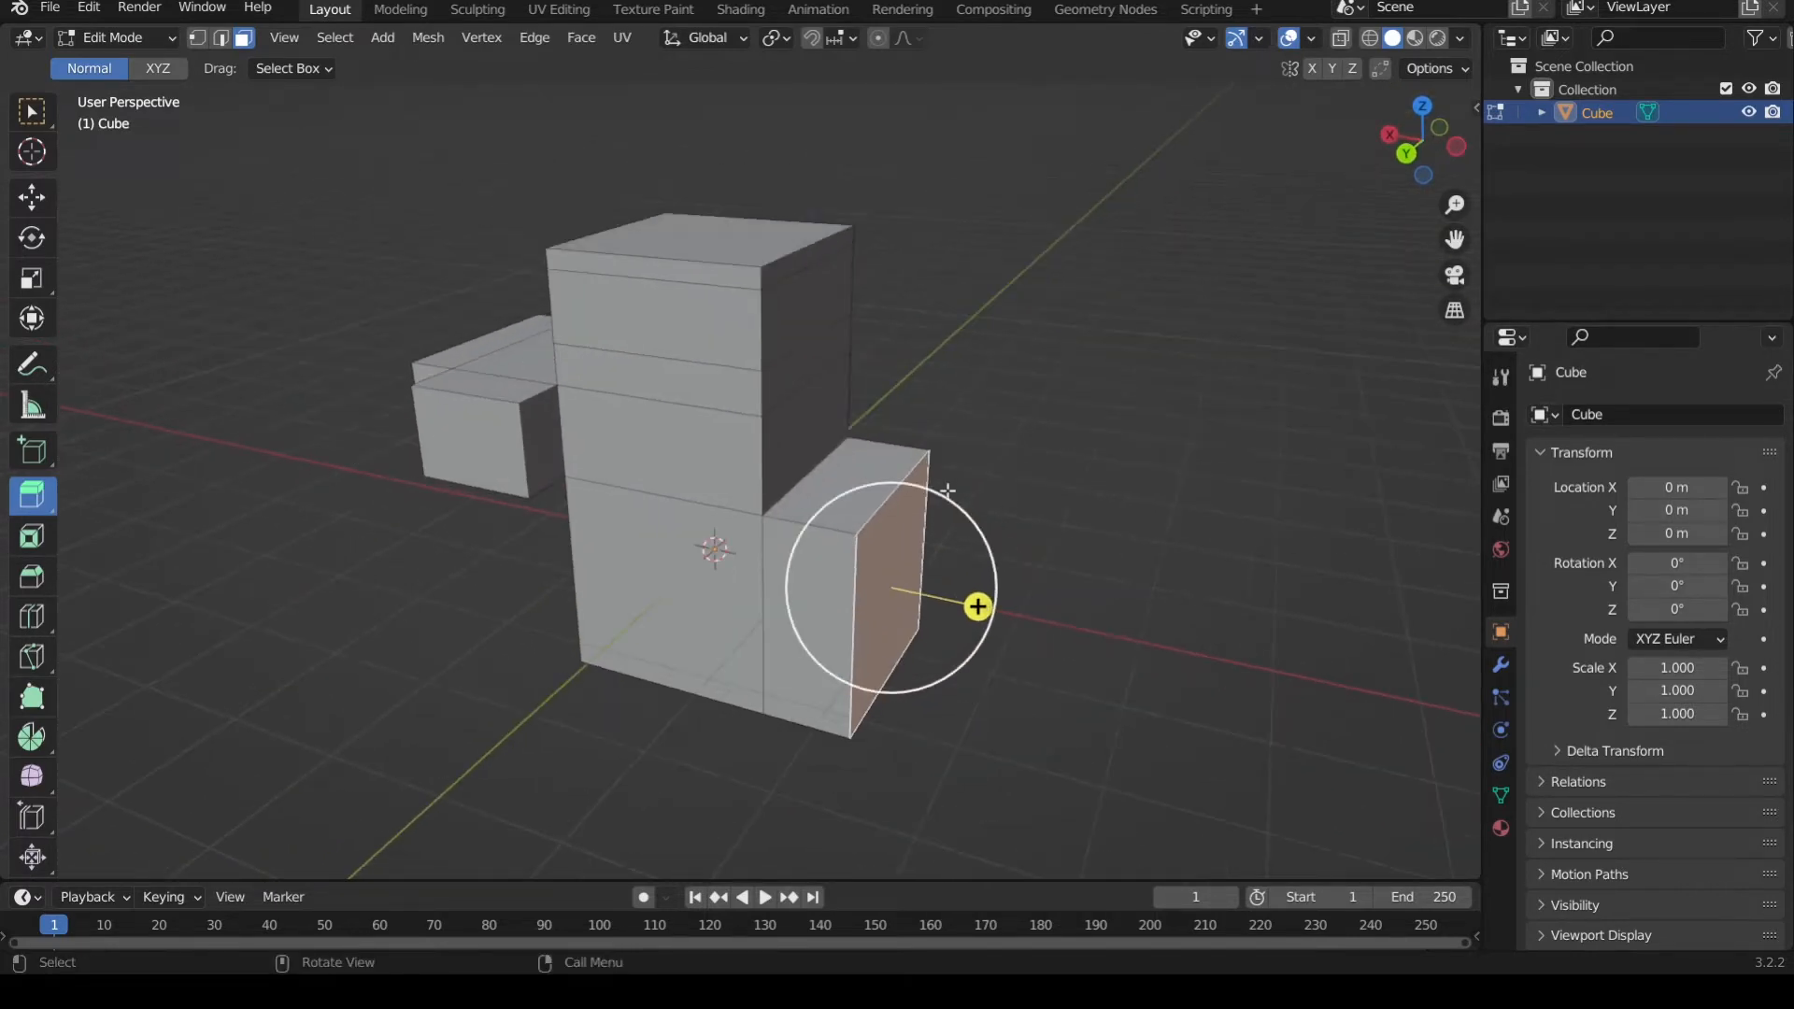
{"action": "left_click", "coordinate": [825, 378]}
{"action": "left_click_drag", "start_coordinate": [892, 374], "coordinate": [950, 393]}
{"action": "left_click", "coordinate": [1042, 425]}
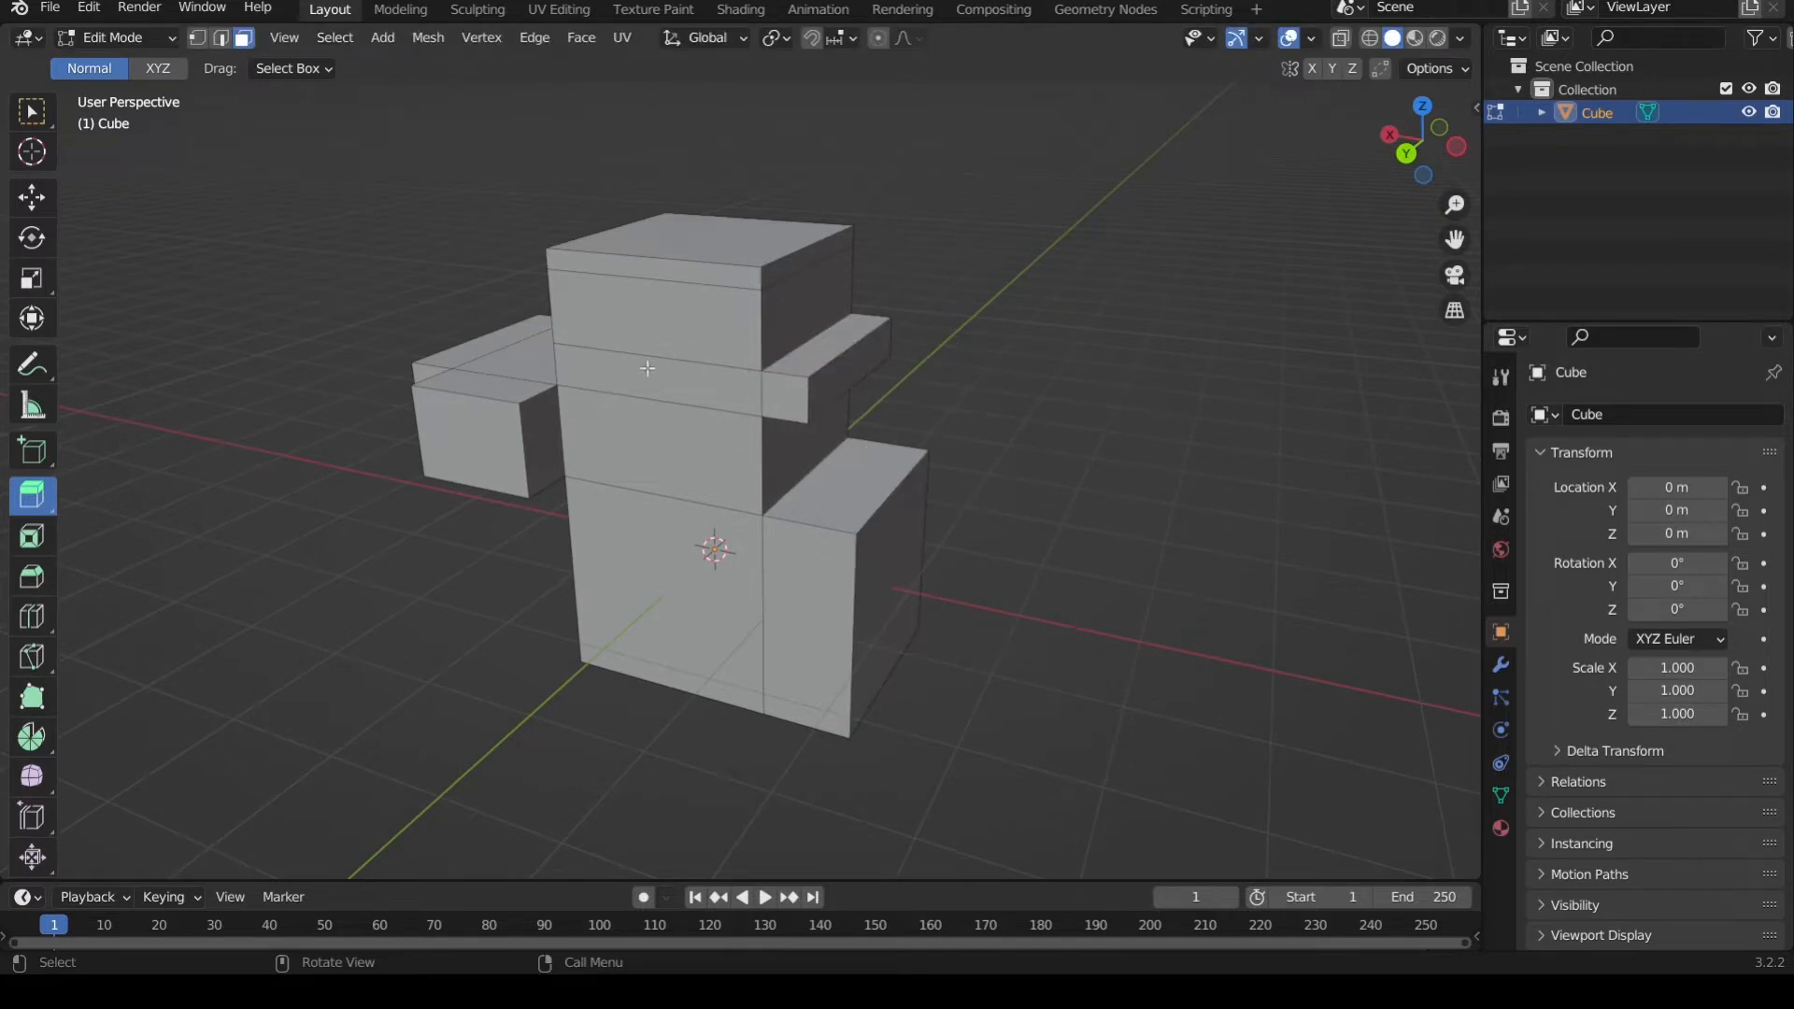
- Extrude the narrow band face on the adjacent side of the column outward, leaving nothing selected
{"action": "left_click", "coordinate": [680, 381]}
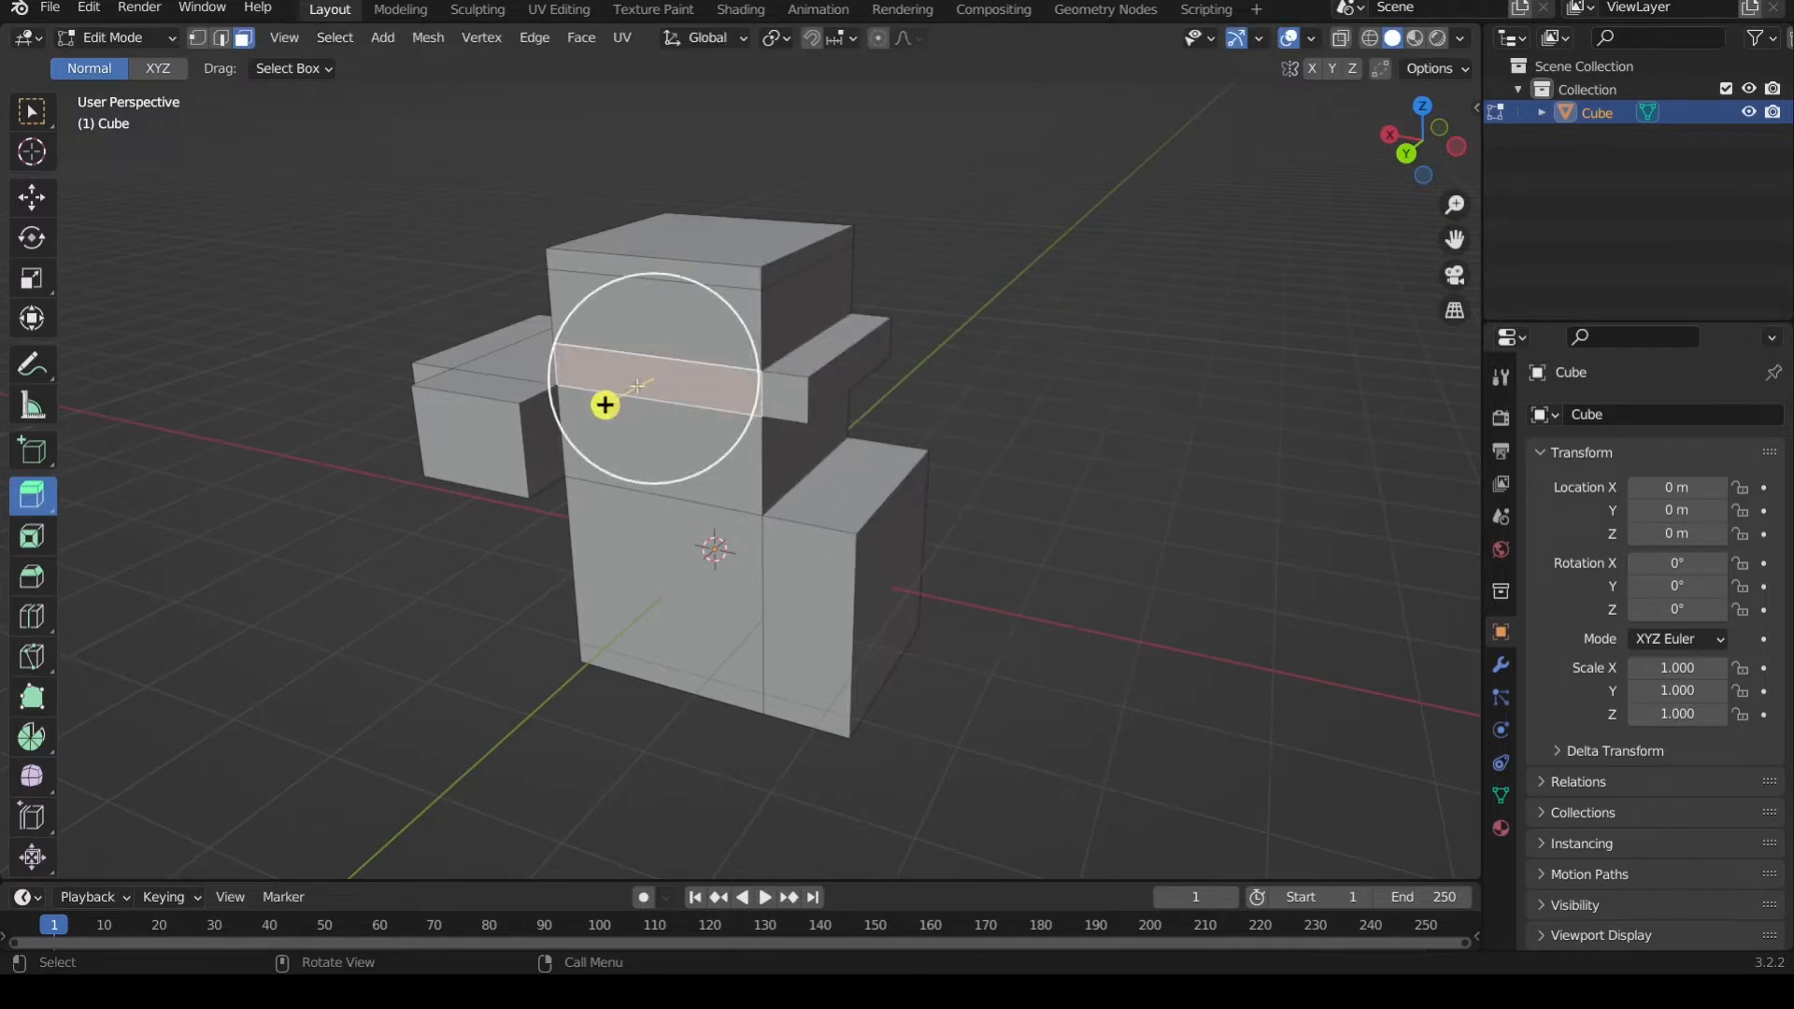
{"action": "middle_click_drag", "start_coordinate": [638, 385], "coordinate": [561, 407]}
{"action": "left_click_drag", "start_coordinate": [541, 418], "coordinate": [654, 392]}
{"action": "middle_click_drag", "start_coordinate": [654, 393], "coordinate": [1067, 510]}
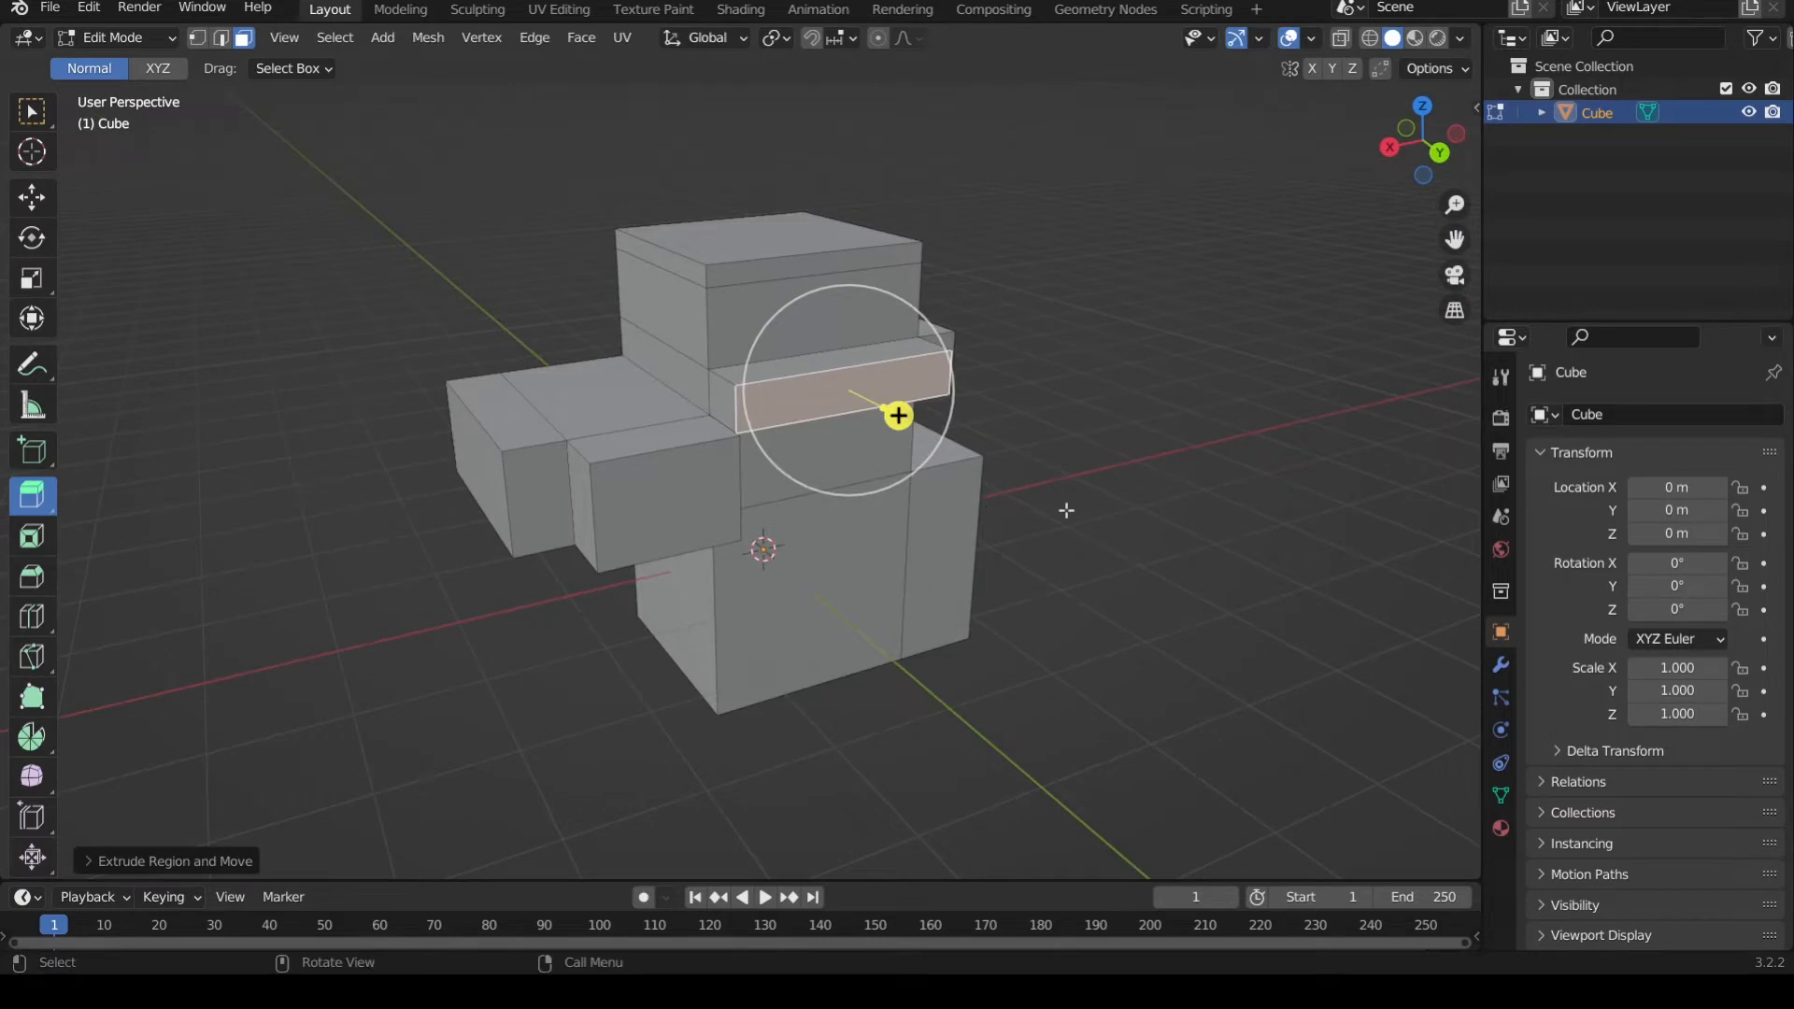
{"action": "left_click", "coordinate": [1117, 519]}
- Switch to Object Mode and delete the extruded model from the scene
{"action": "scroll", "coordinate": [1068, 530], "scroll_direction": "up", "scroll_amount": 1}
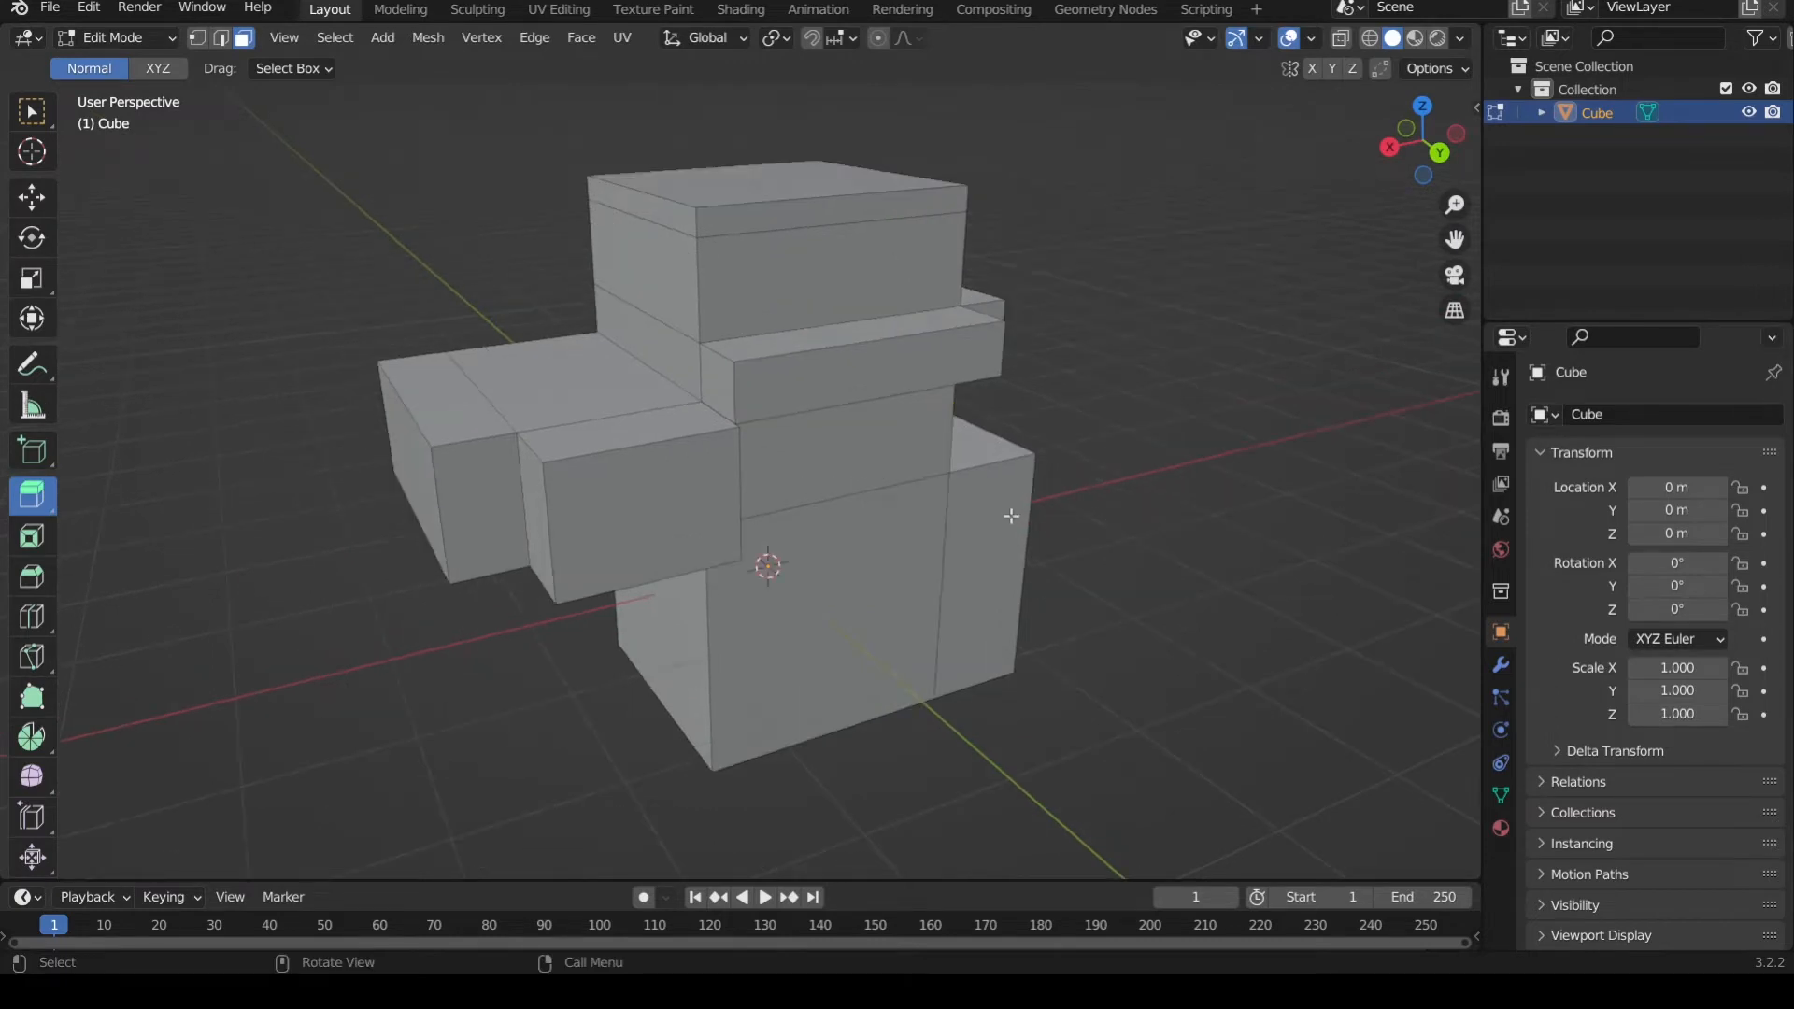
{"action": "scroll", "coordinate": [1011, 514], "scroll_direction": "down", "scroll_amount": 2}
{"action": "scroll", "coordinate": [1012, 515], "scroll_direction": "up", "scroll_amount": 2}
{"action": "key", "text": "Tab"}
{"action": "left_click", "coordinate": [1086, 439]}
{"action": "left_click", "coordinate": [916, 520]}
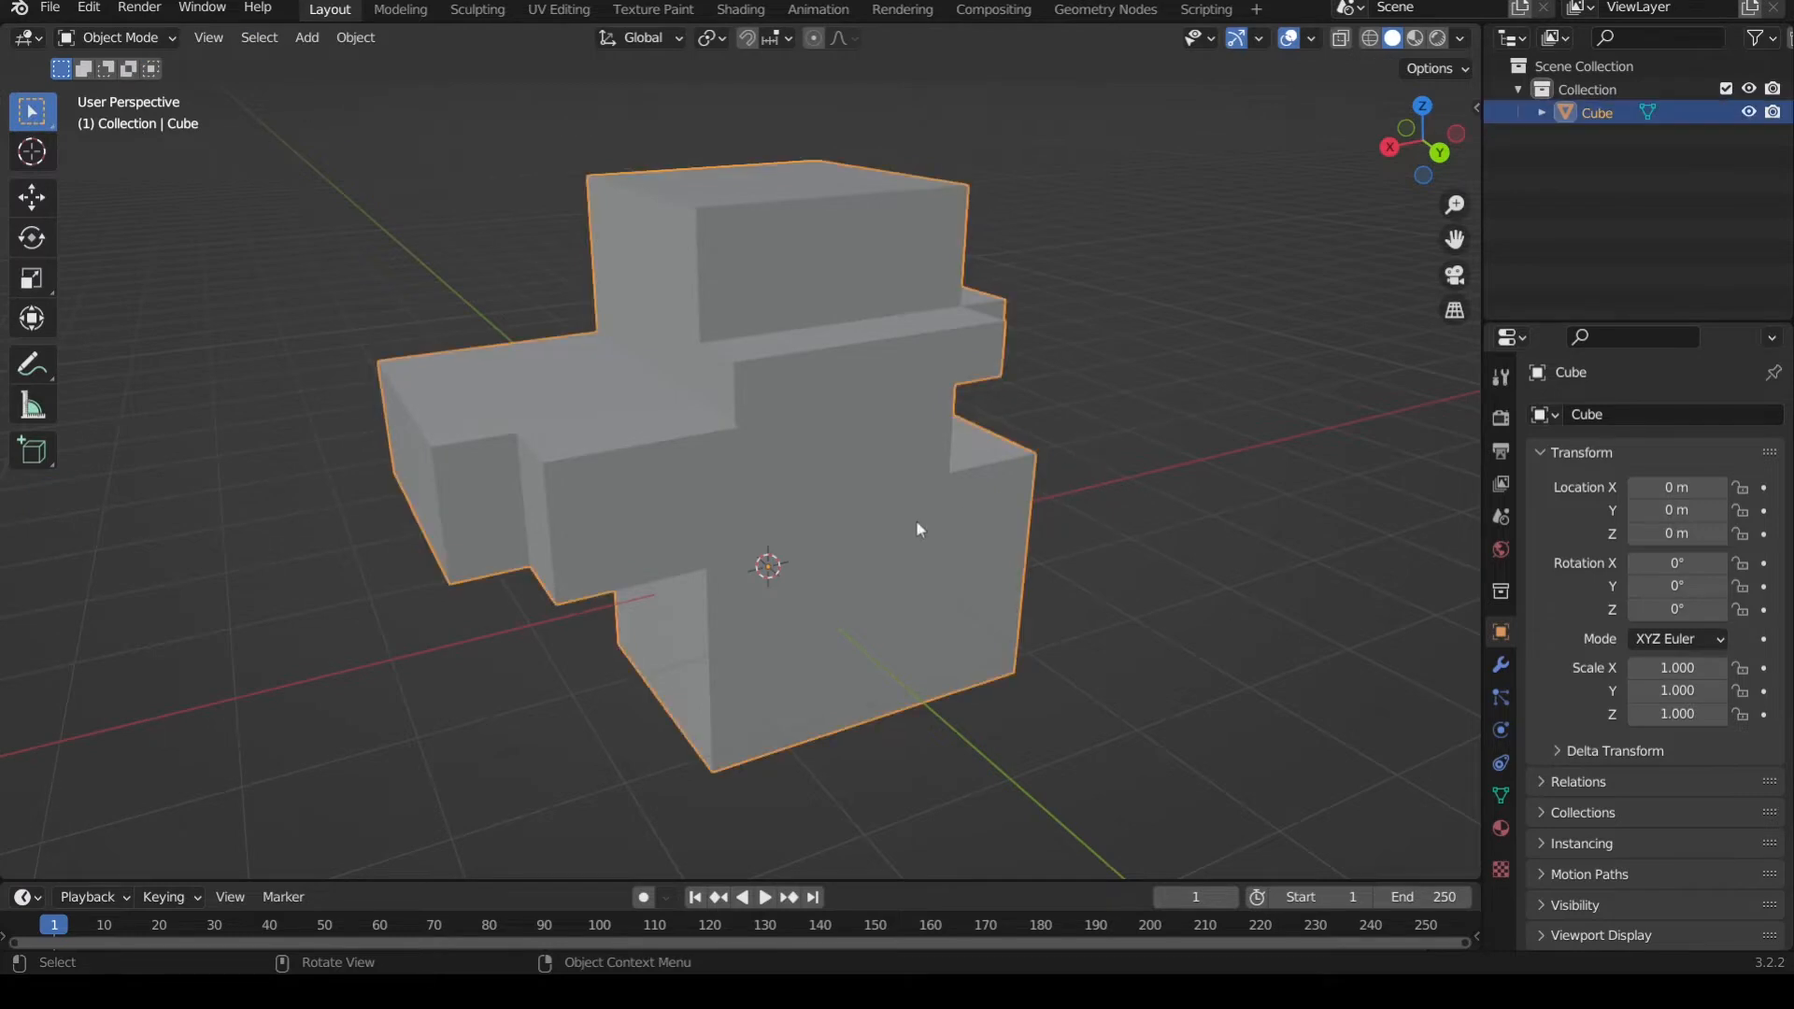
{"action": "key", "text": "x"}
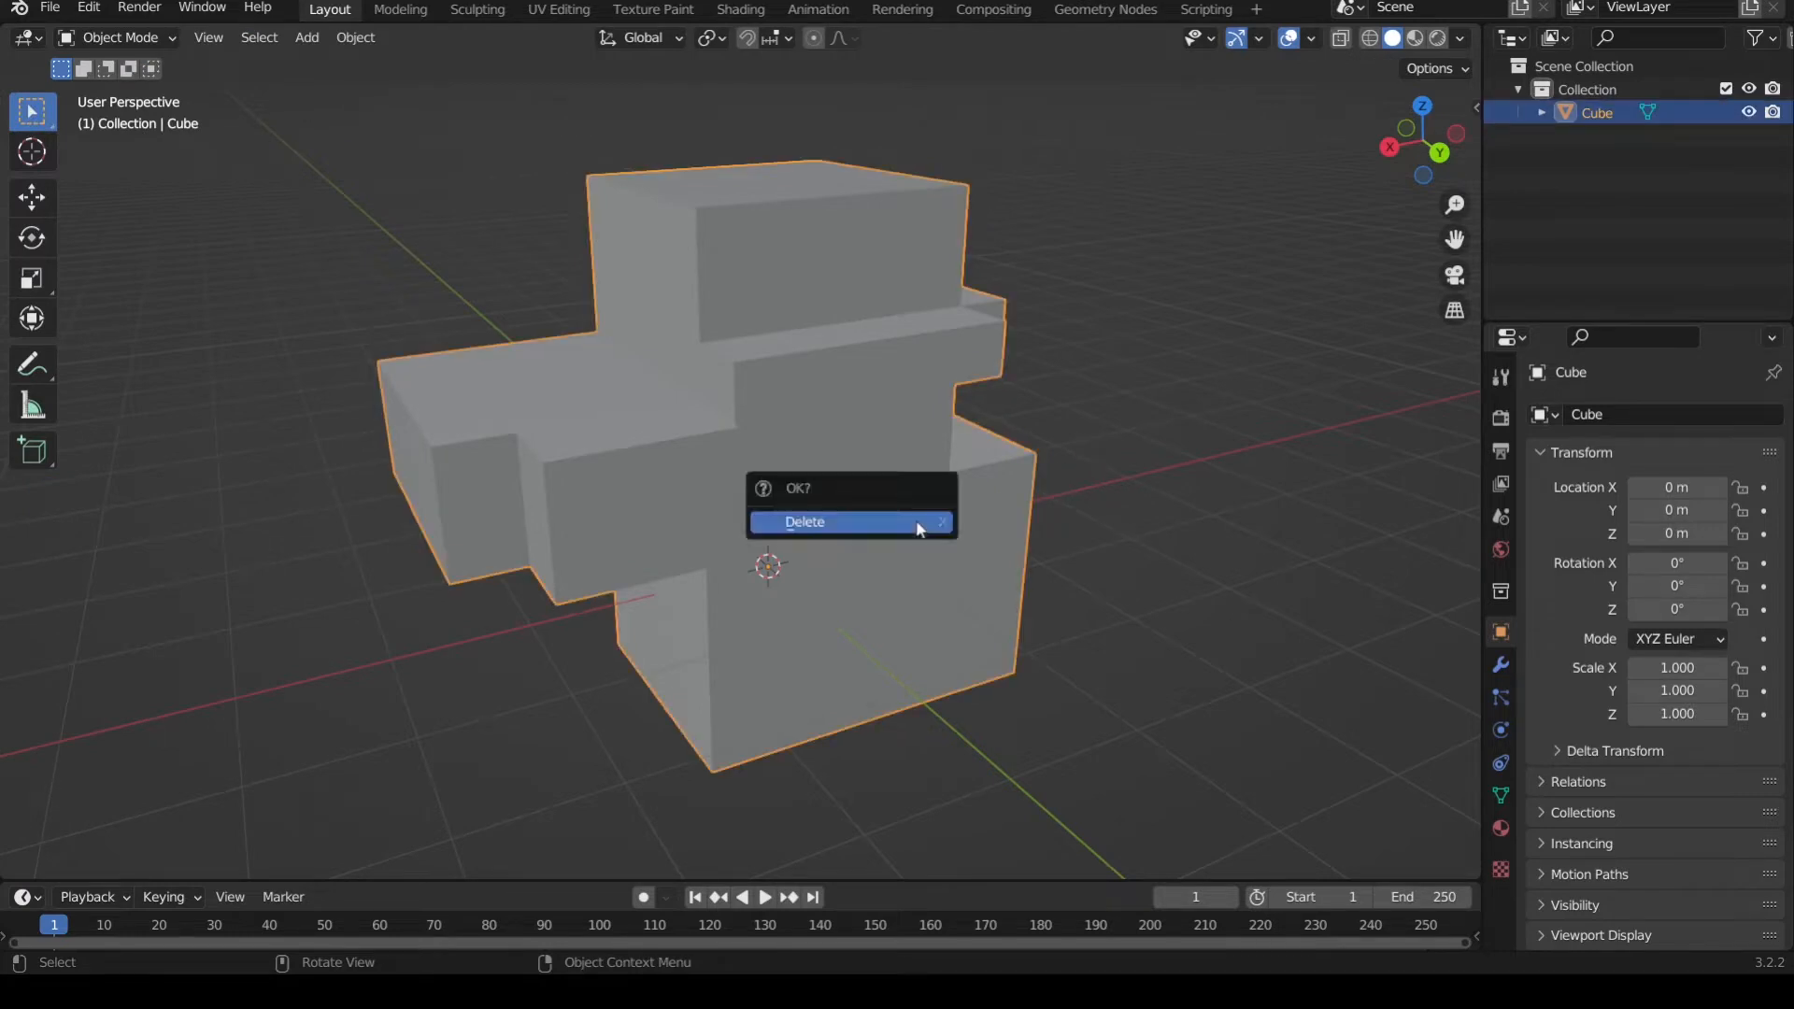
{"action": "left_click", "coordinate": [1160, 479]}
{"action": "key", "text": "a"}
{"action": "key", "text": "x"}
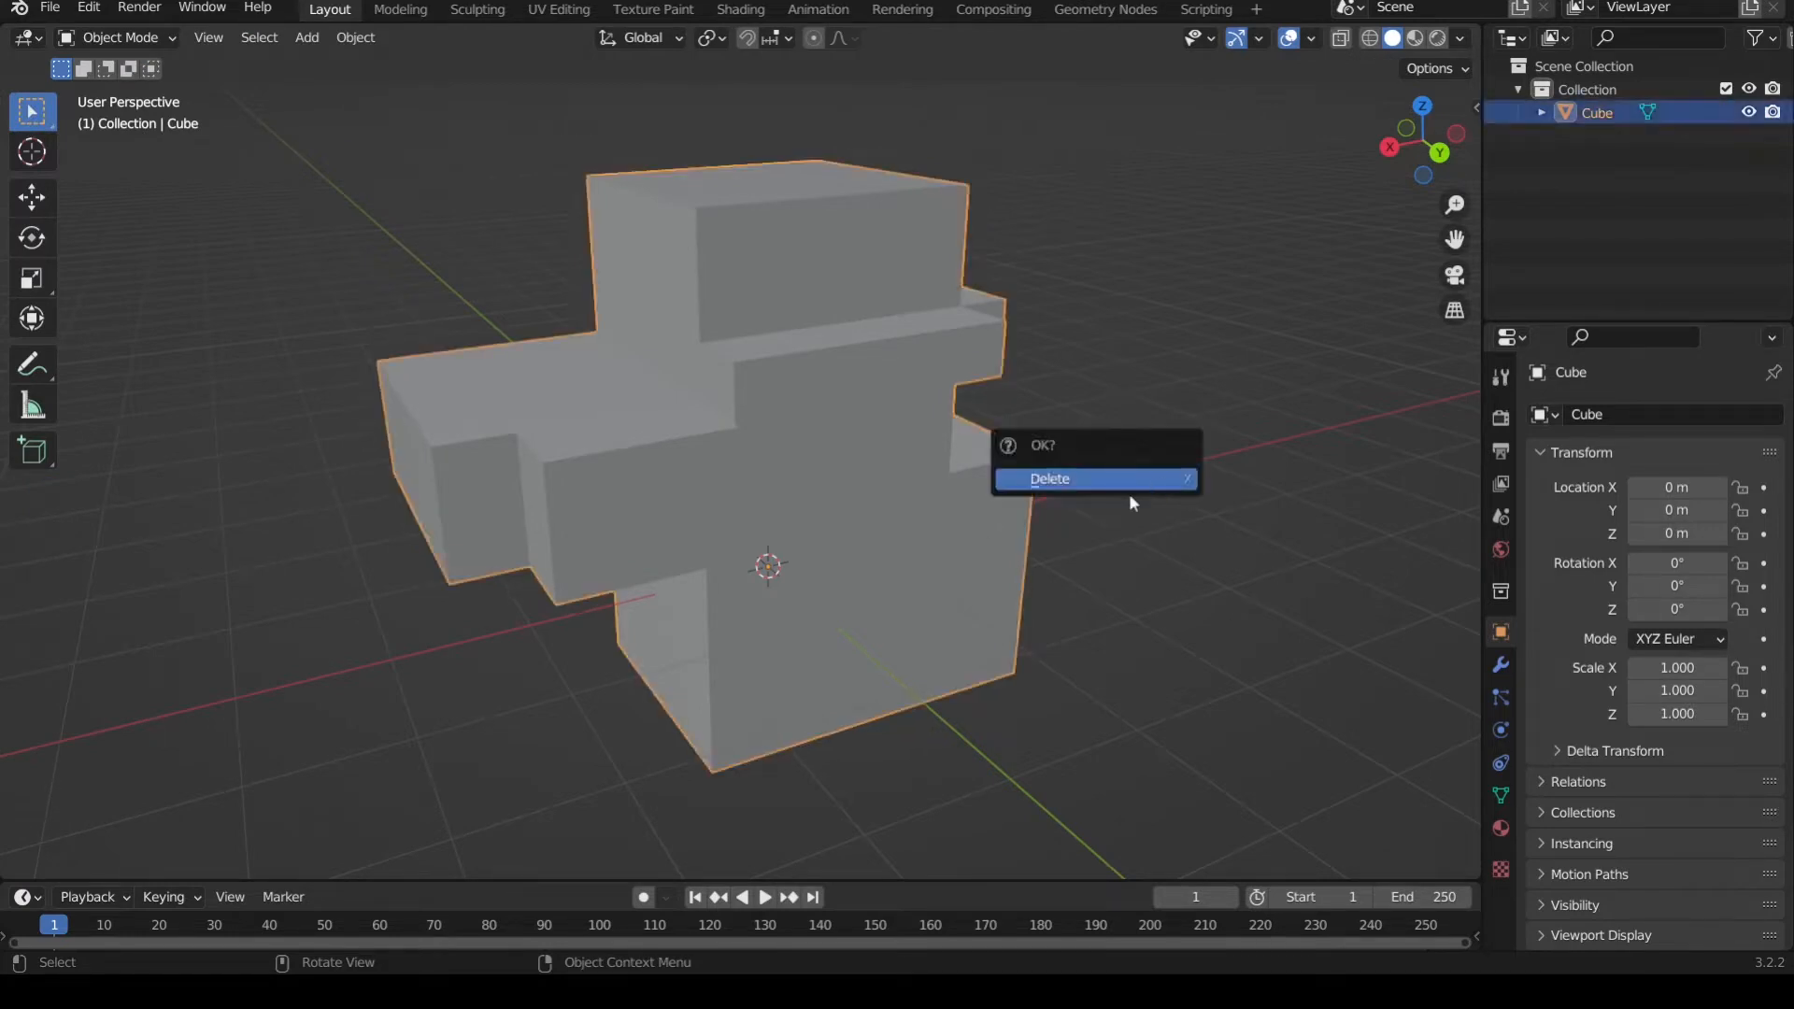
{"action": "left_click", "coordinate": [1075, 480]}
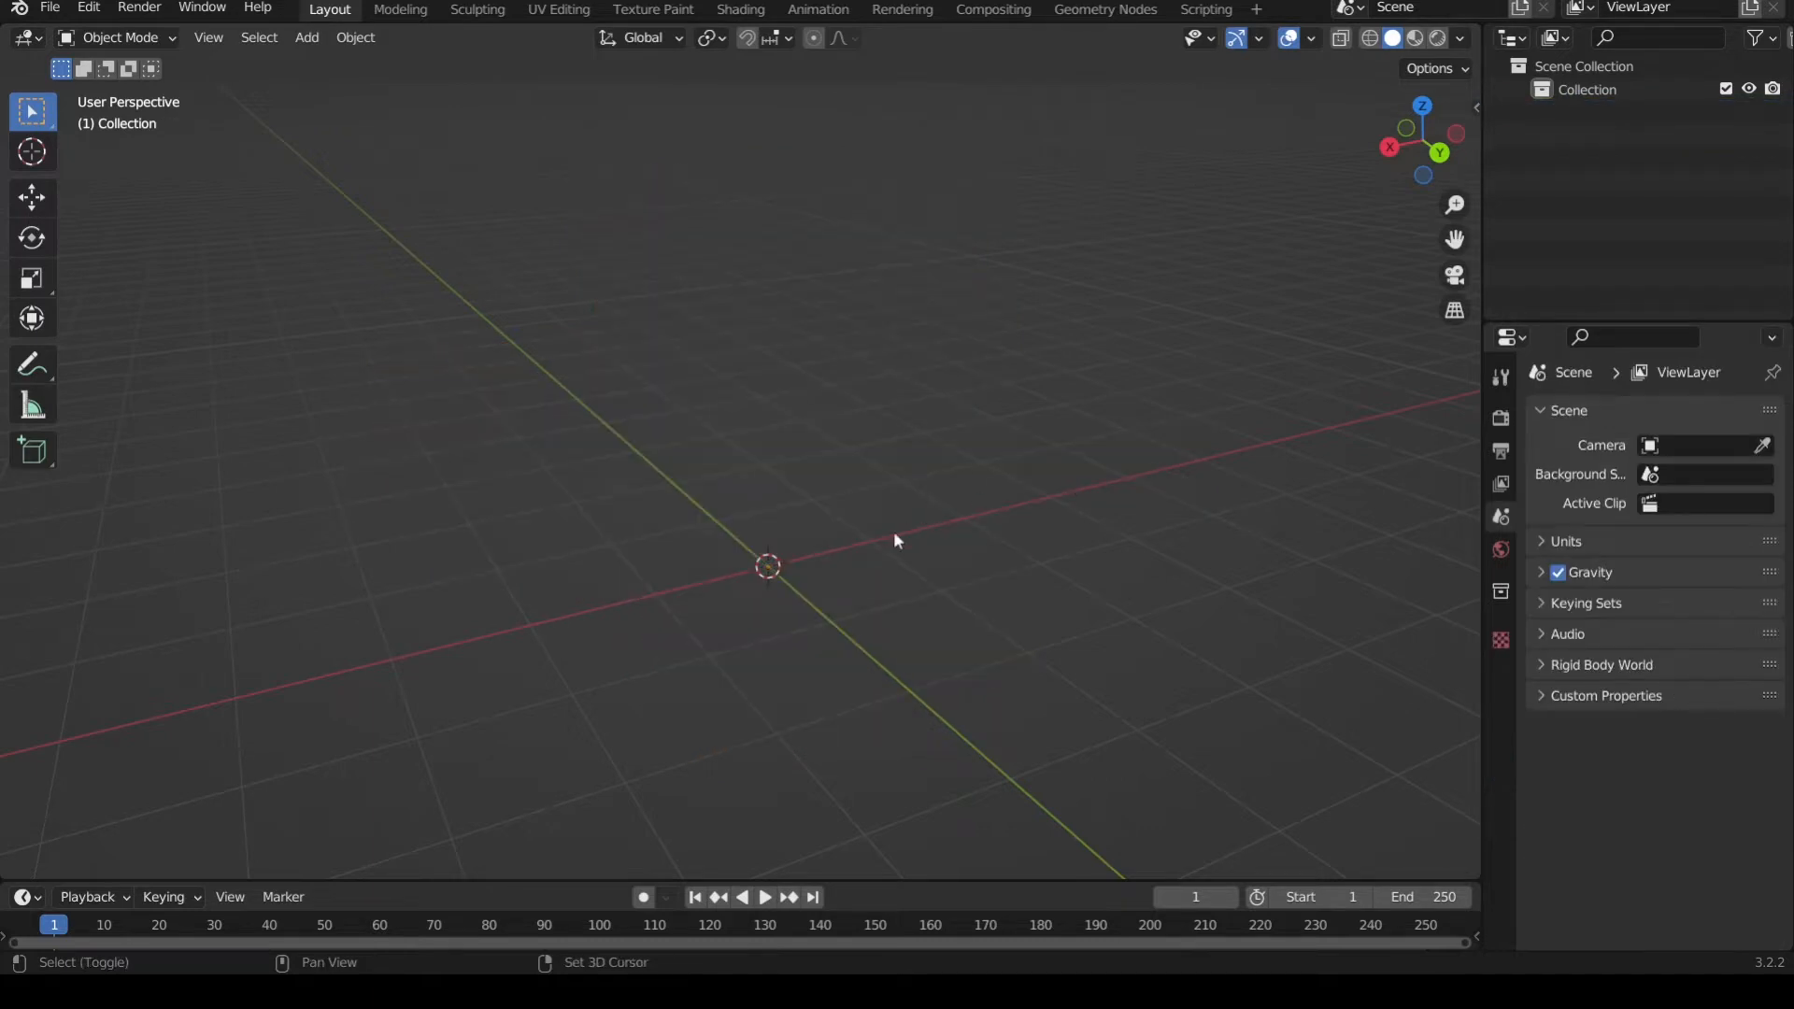
- Add a new cube mesh to the empty scene and leave it selected
{"action": "key", "text": "shift+a"}
{"action": "mouse_move", "coordinate": [894, 531]}
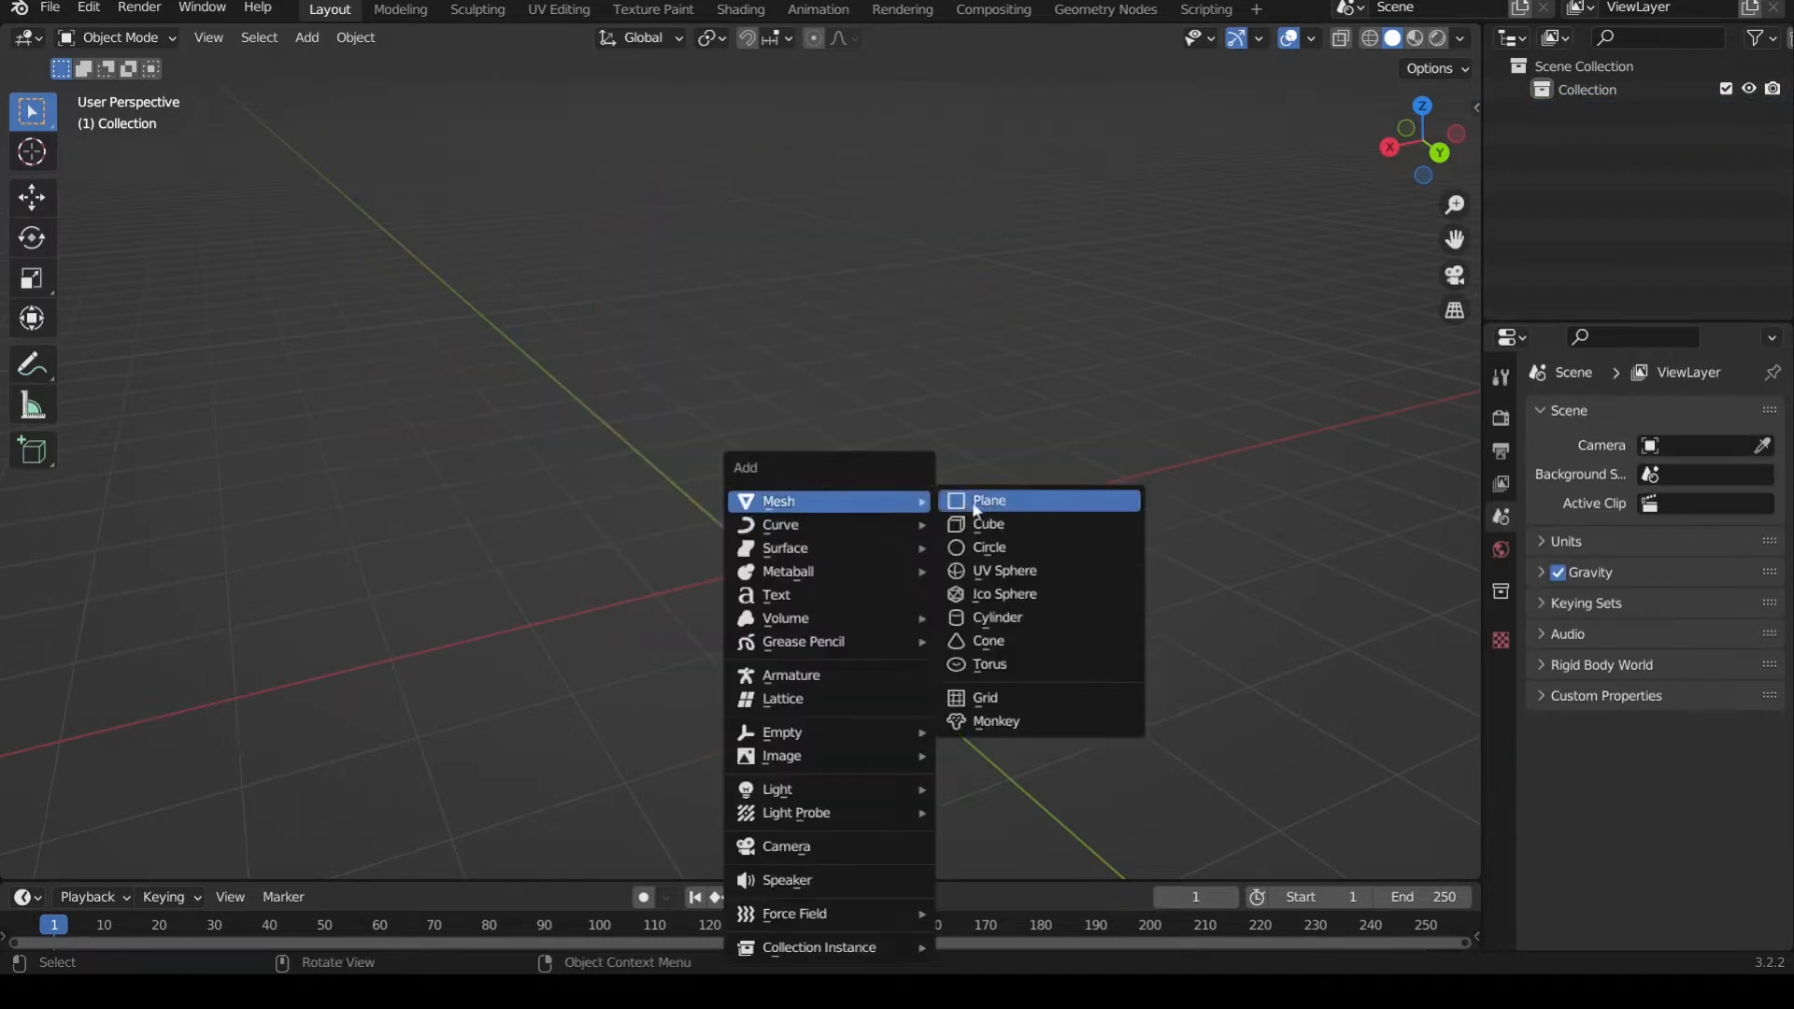
{"action": "left_click", "coordinate": [1017, 525]}
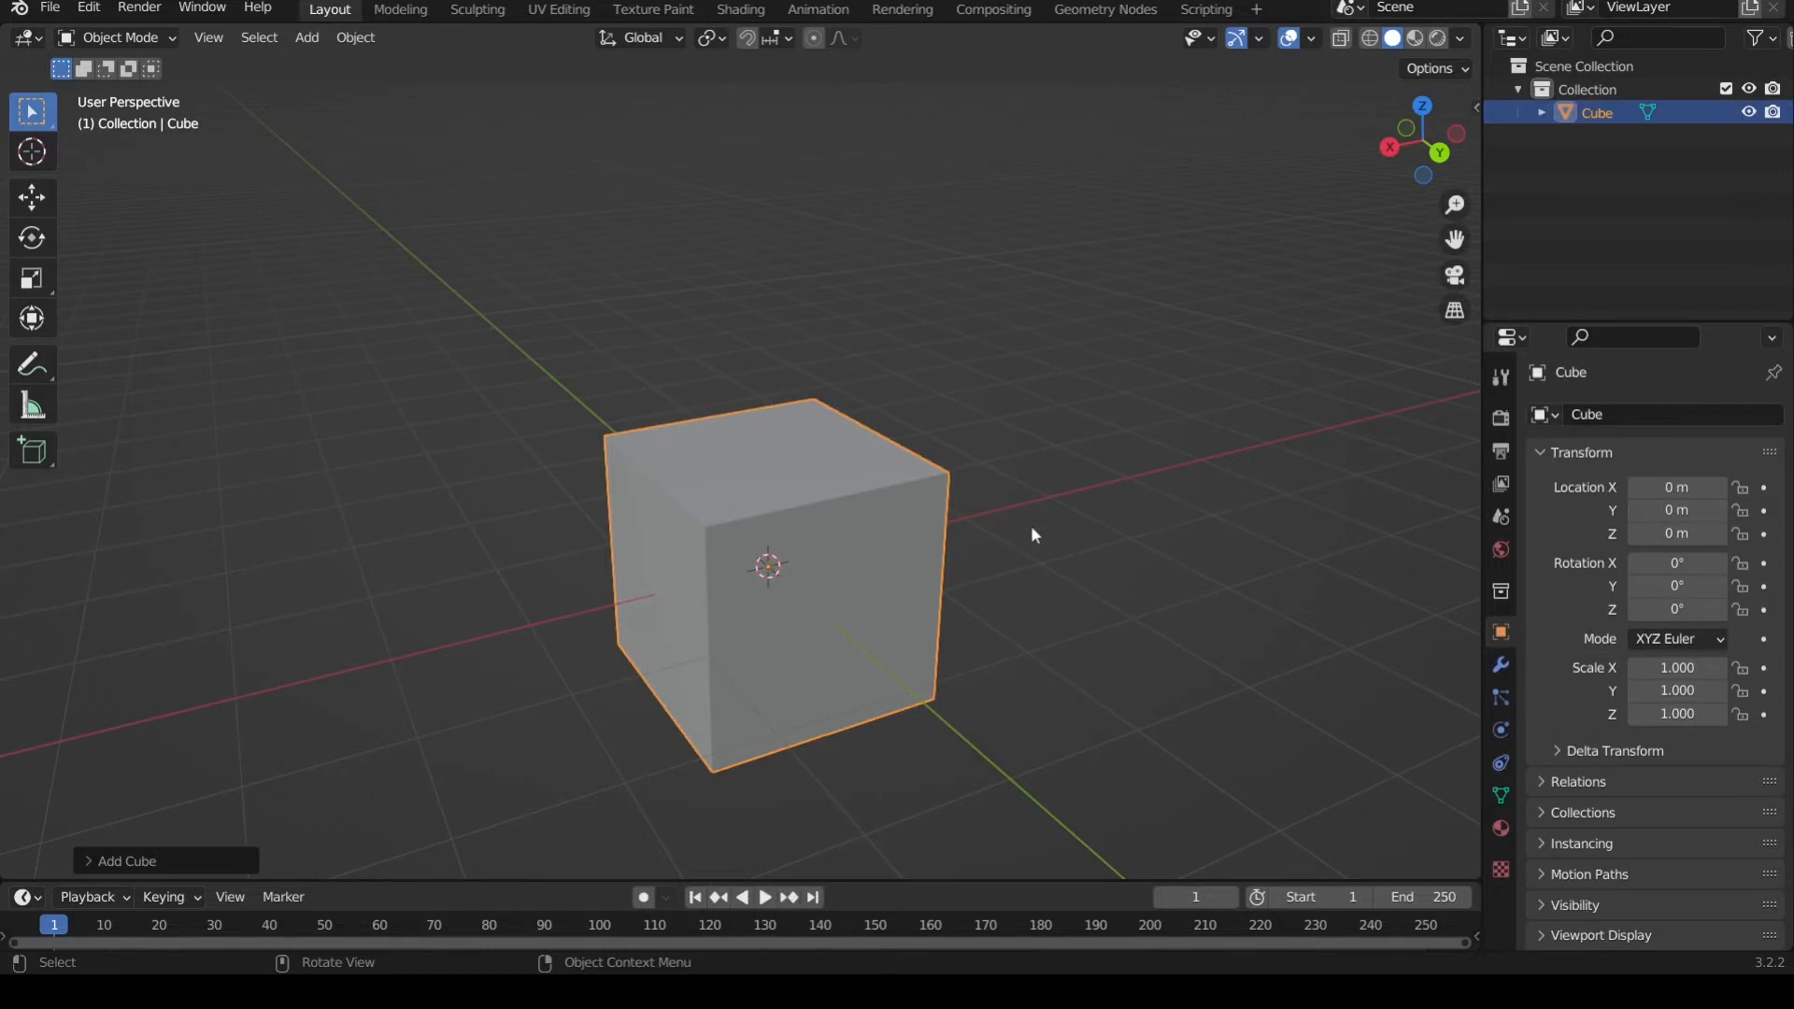
{"action": "left_click", "coordinate": [1033, 529]}
{"action": "left_click", "coordinate": [855, 552]}
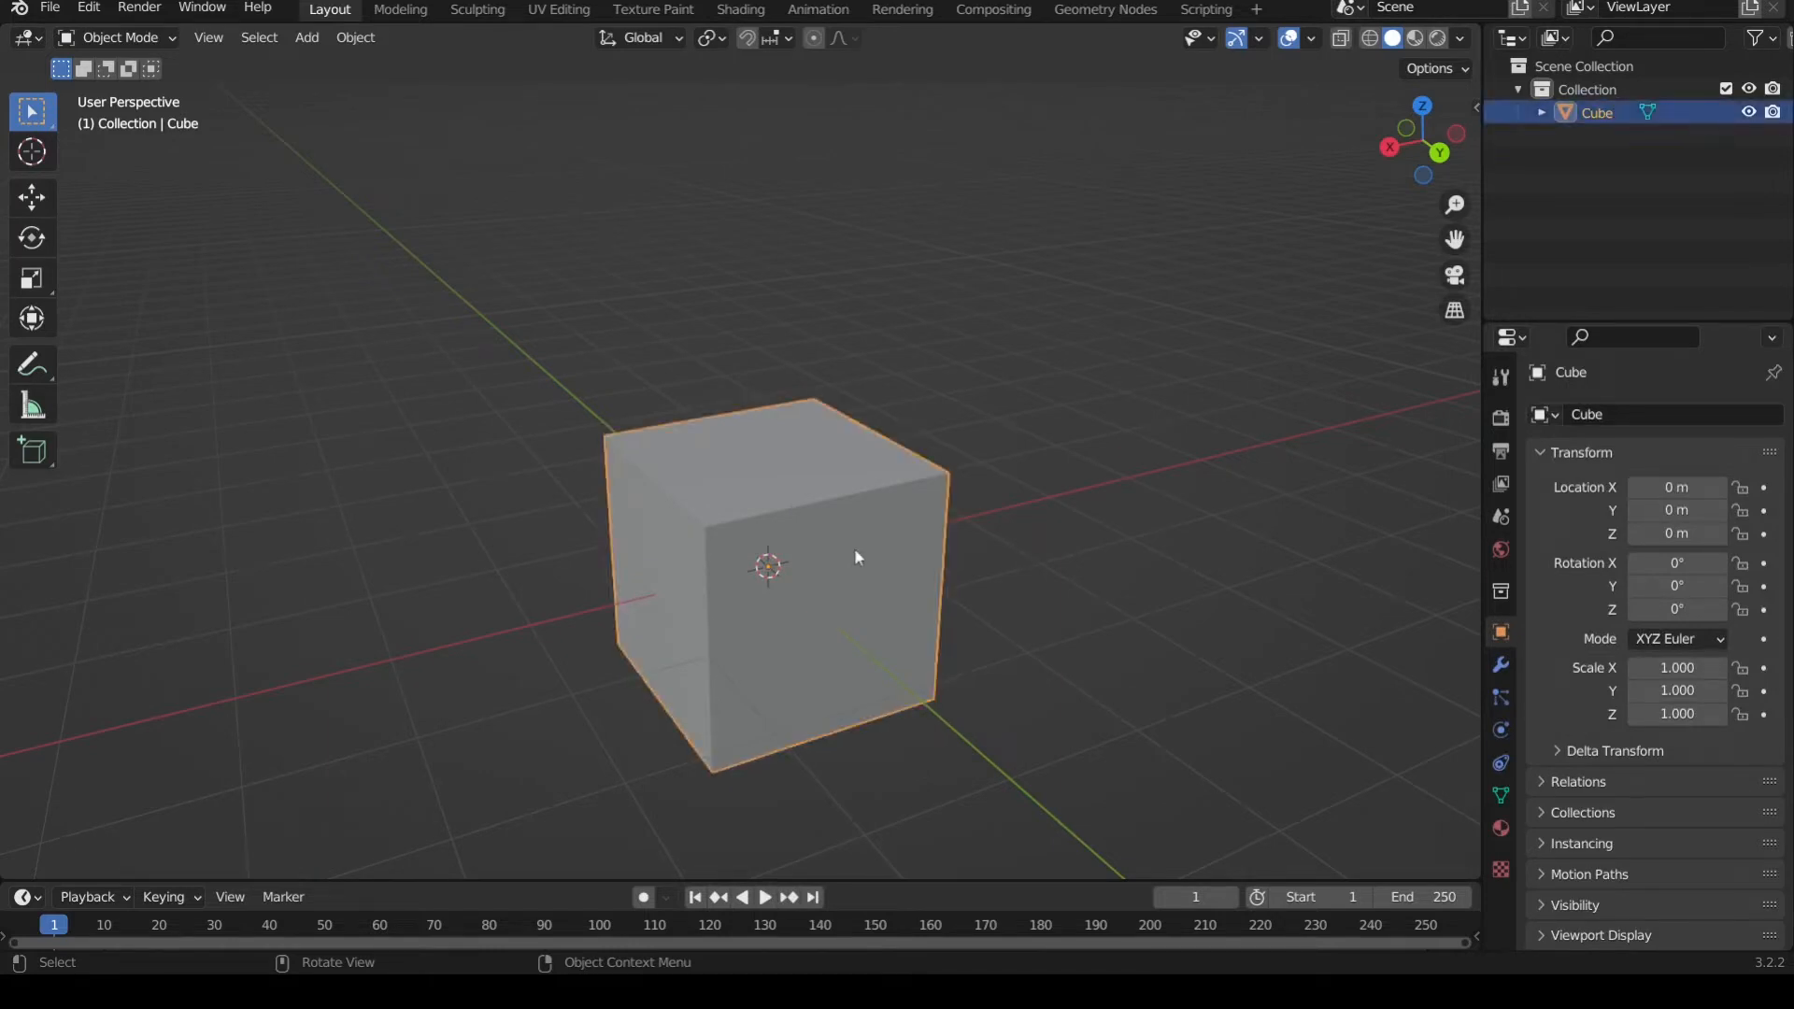
- Enter Edit Mode on the new cube, activate the Select Box tool and deselect all faces
{"action": "key", "text": "Tab"}
{"action": "scroll", "coordinate": [928, 599], "scroll_direction": "up", "scroll_amount": 2}
{"action": "scroll", "coordinate": [928, 599], "scroll_direction": "down", "scroll_amount": 1}
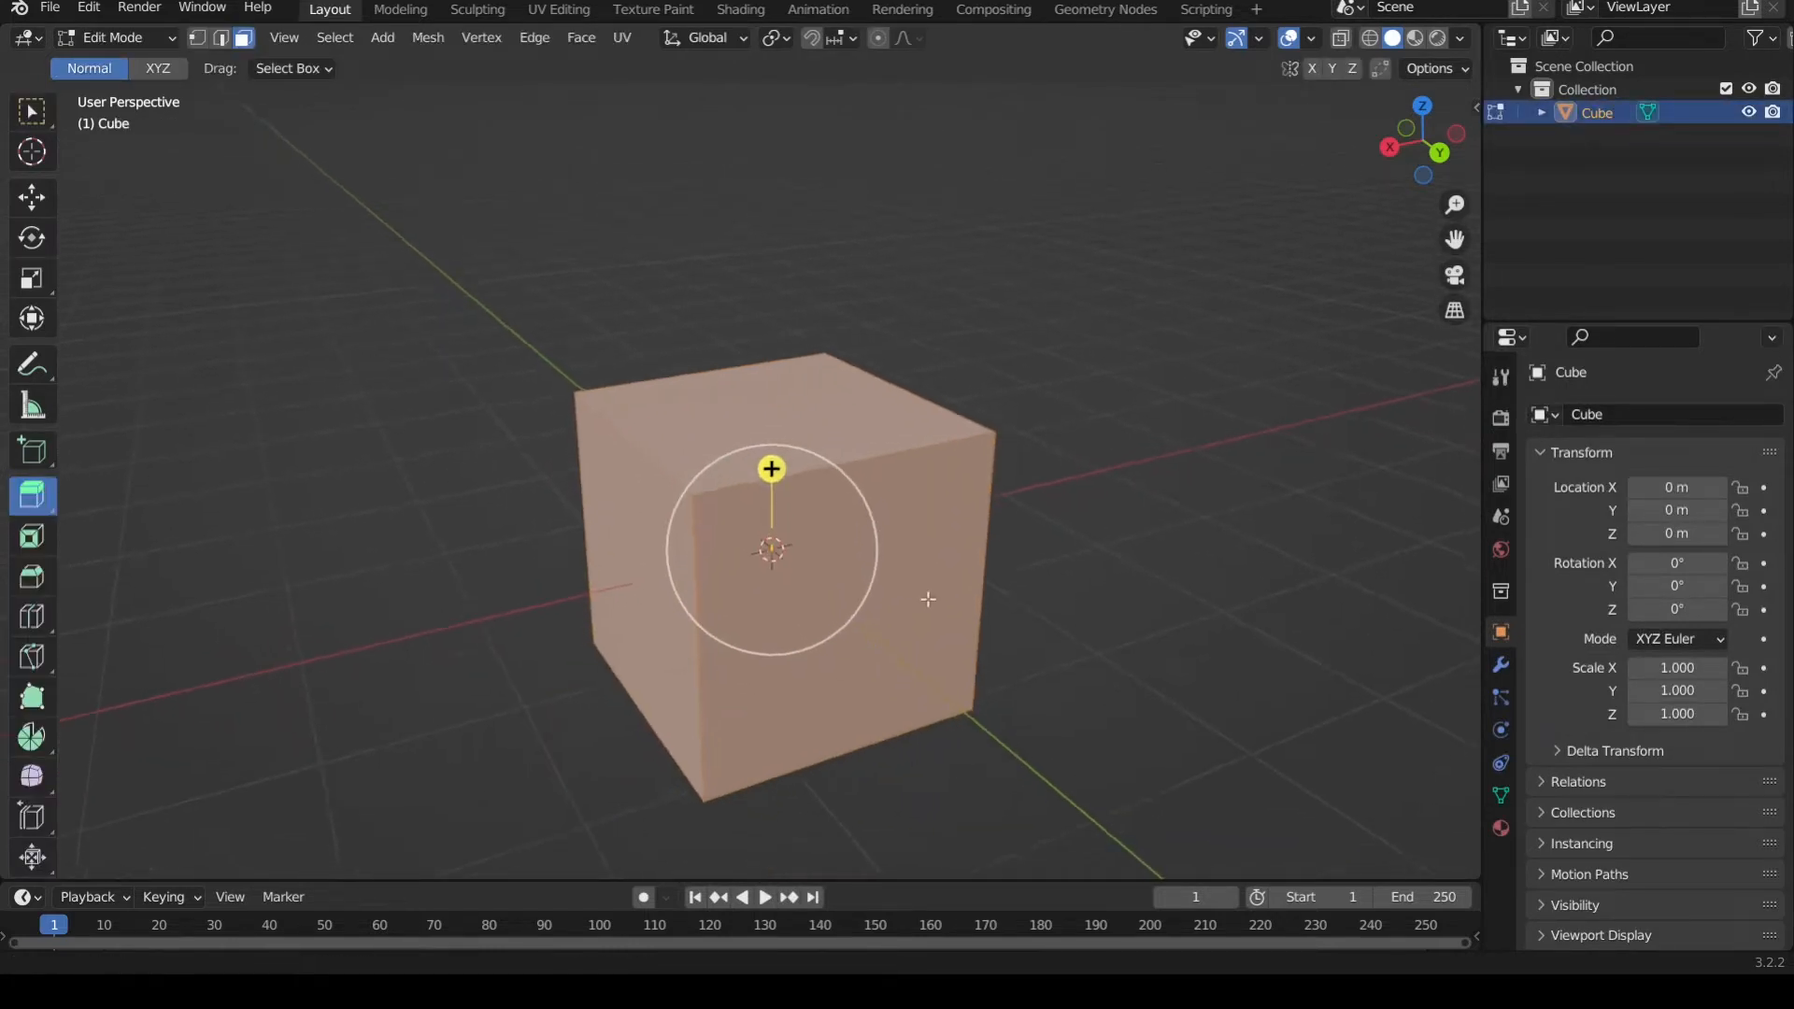
{"action": "scroll", "coordinate": [838, 551], "scroll_direction": "down", "scroll_amount": 2, "text": "shift"}
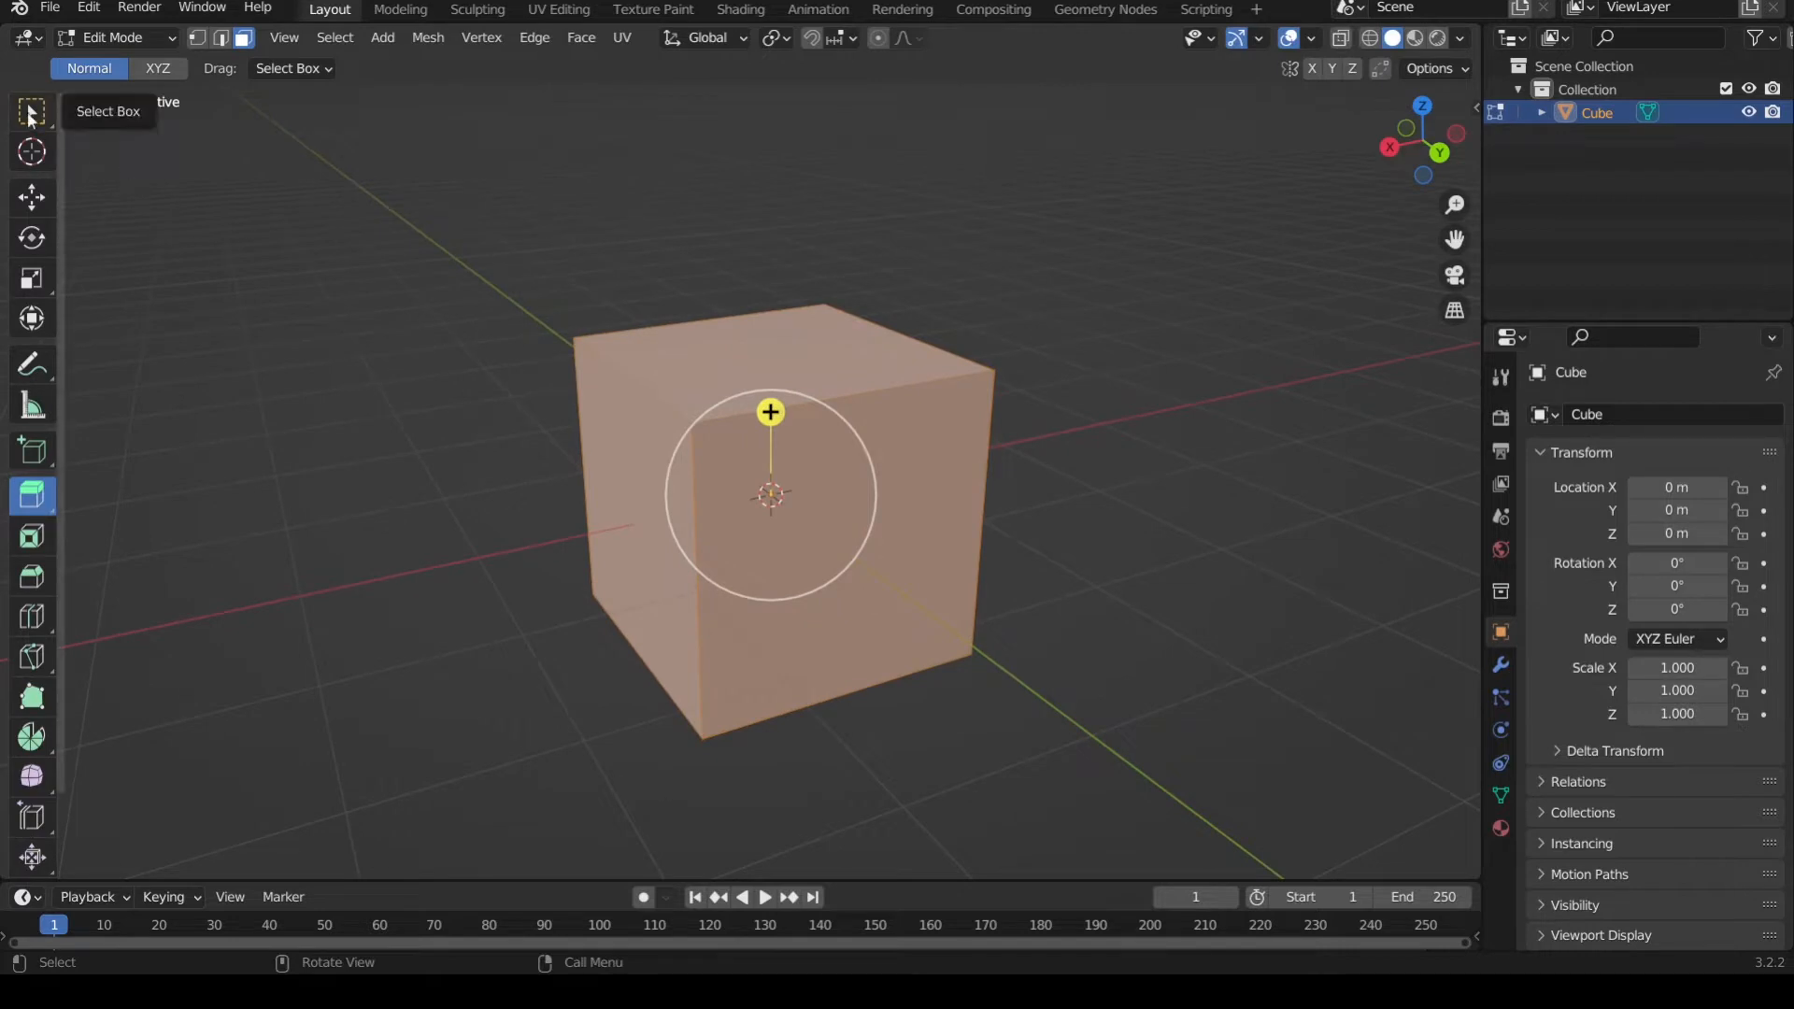
{"action": "left_click", "coordinate": [30, 114]}
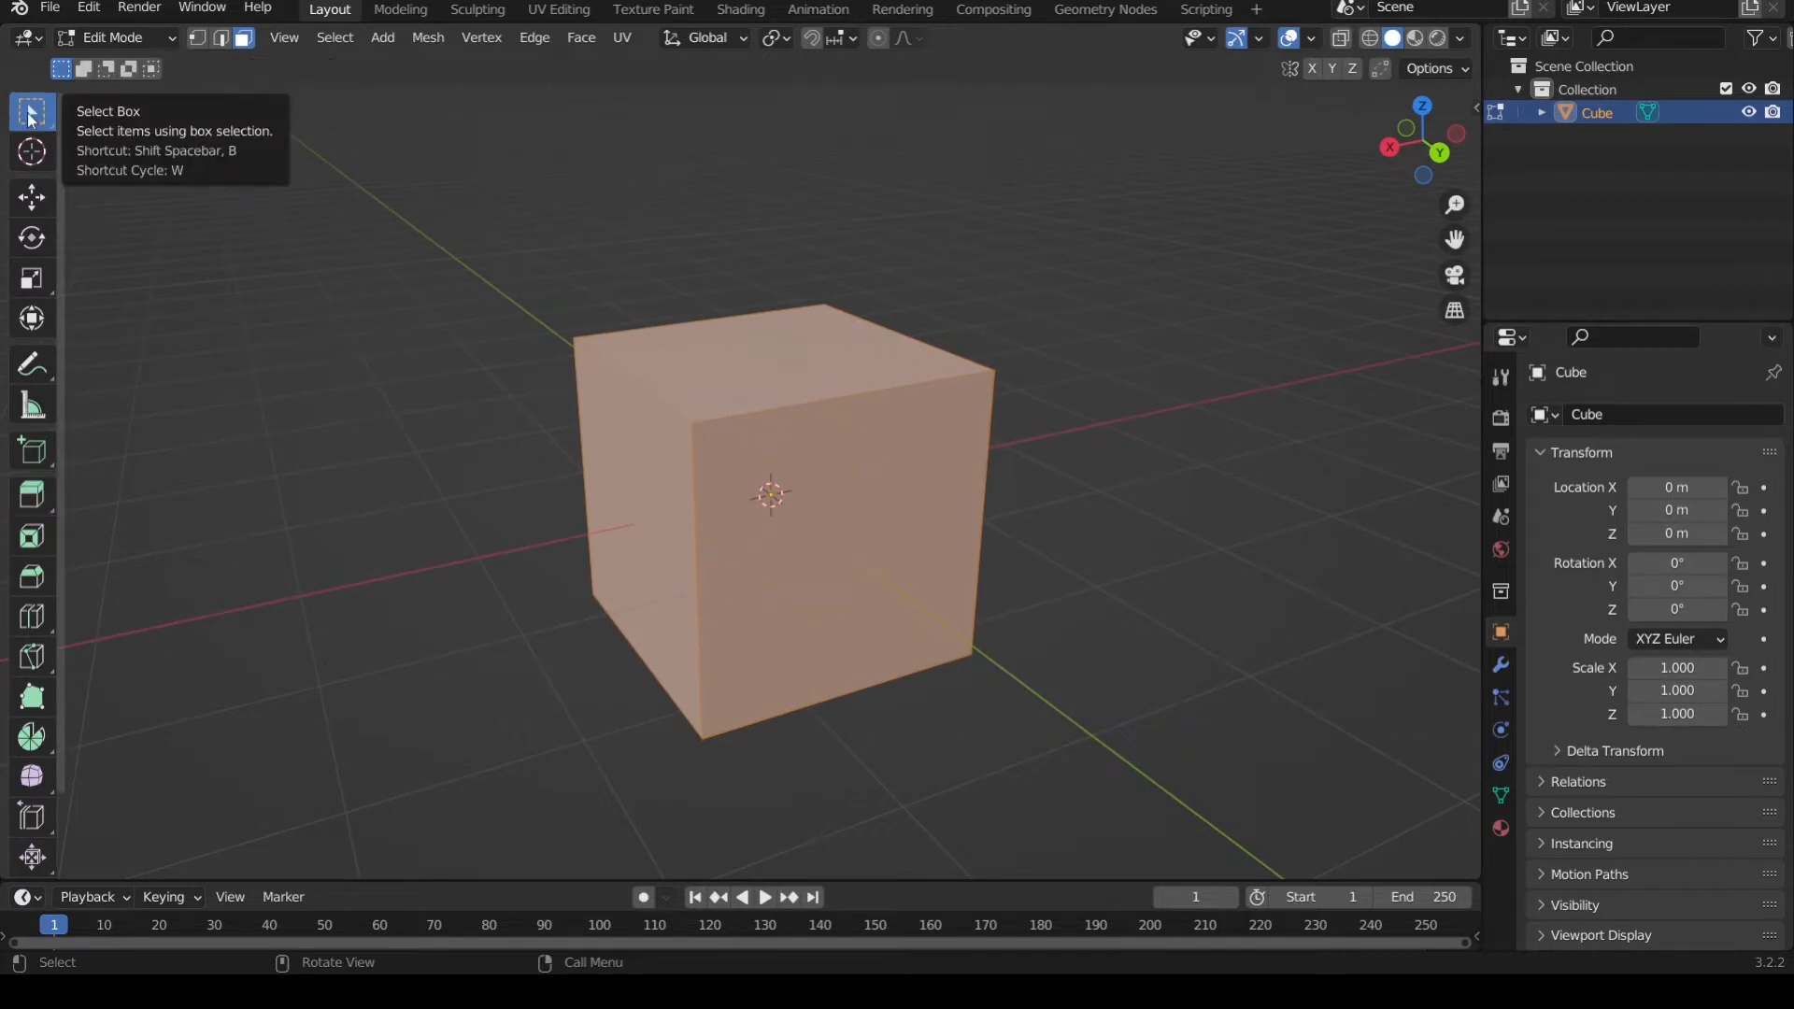
{"action": "left_click", "coordinate": [1168, 547]}
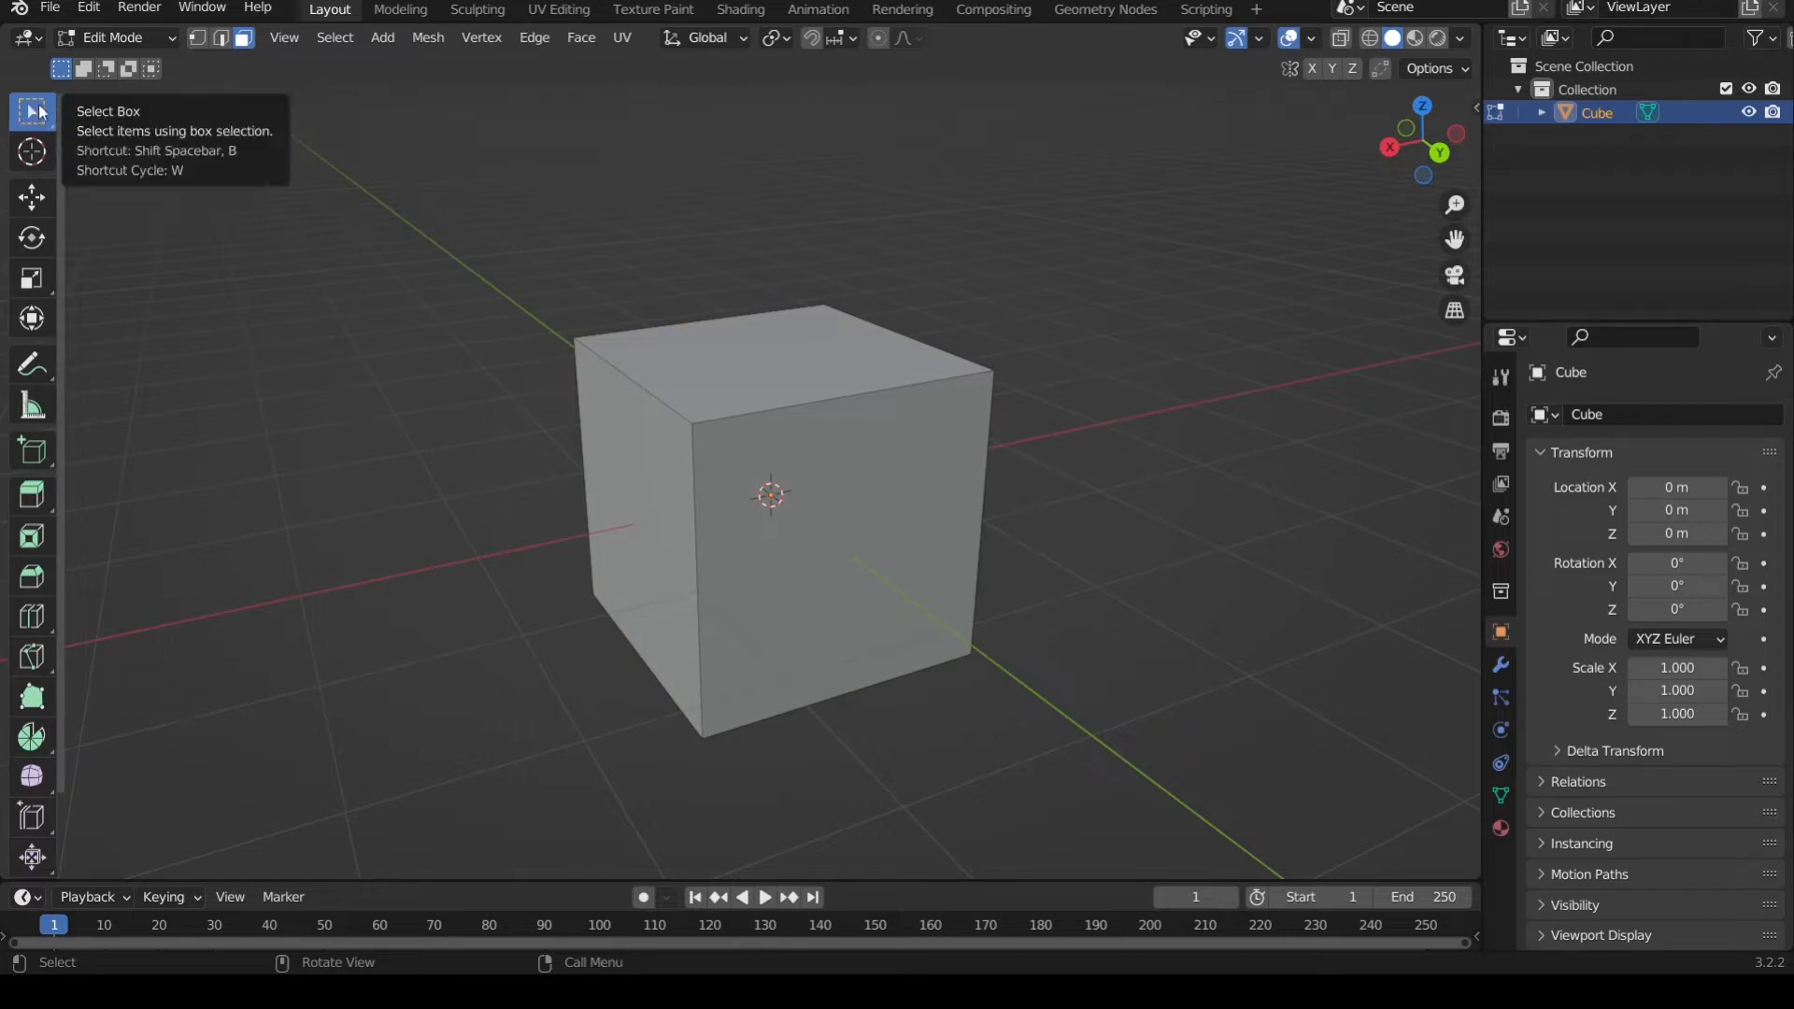
- Select the cube's top face together with the adjacent side face facing the positive Y axis
{"action": "middle_click_drag", "start_coordinate": [923, 581], "coordinate": [897, 440]}
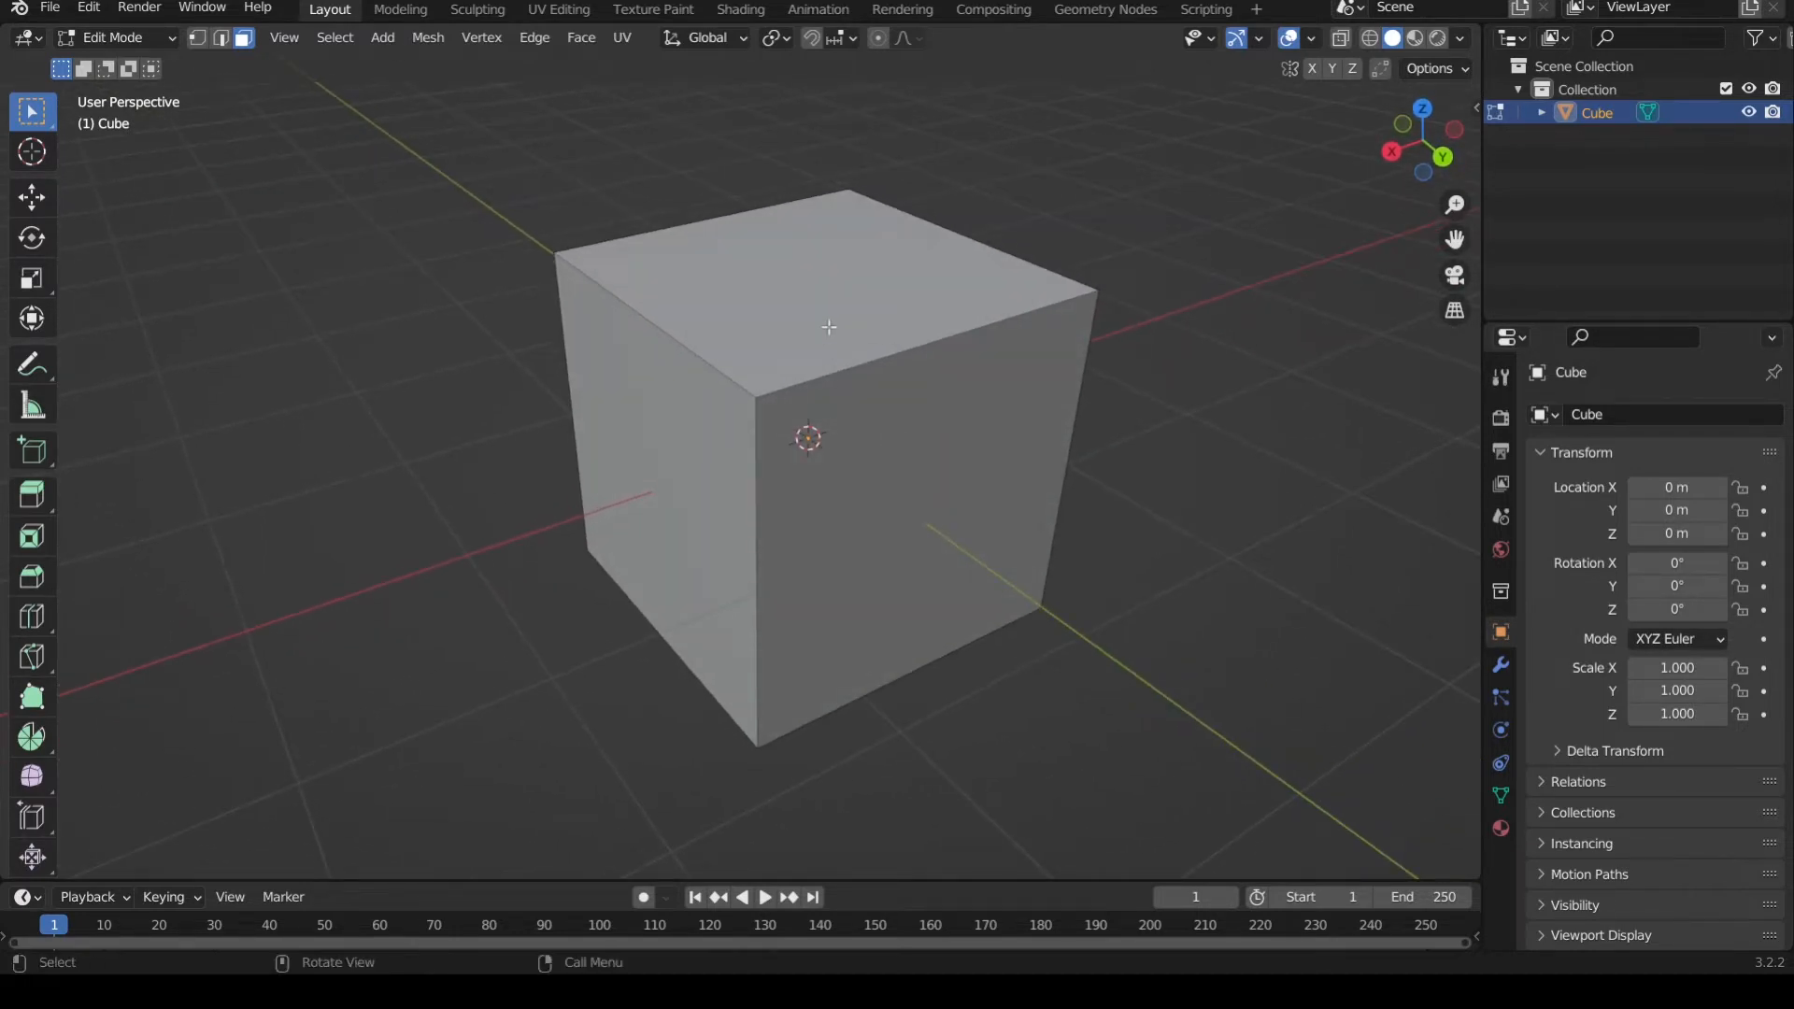
{"action": "left_click", "coordinate": [800, 275]}
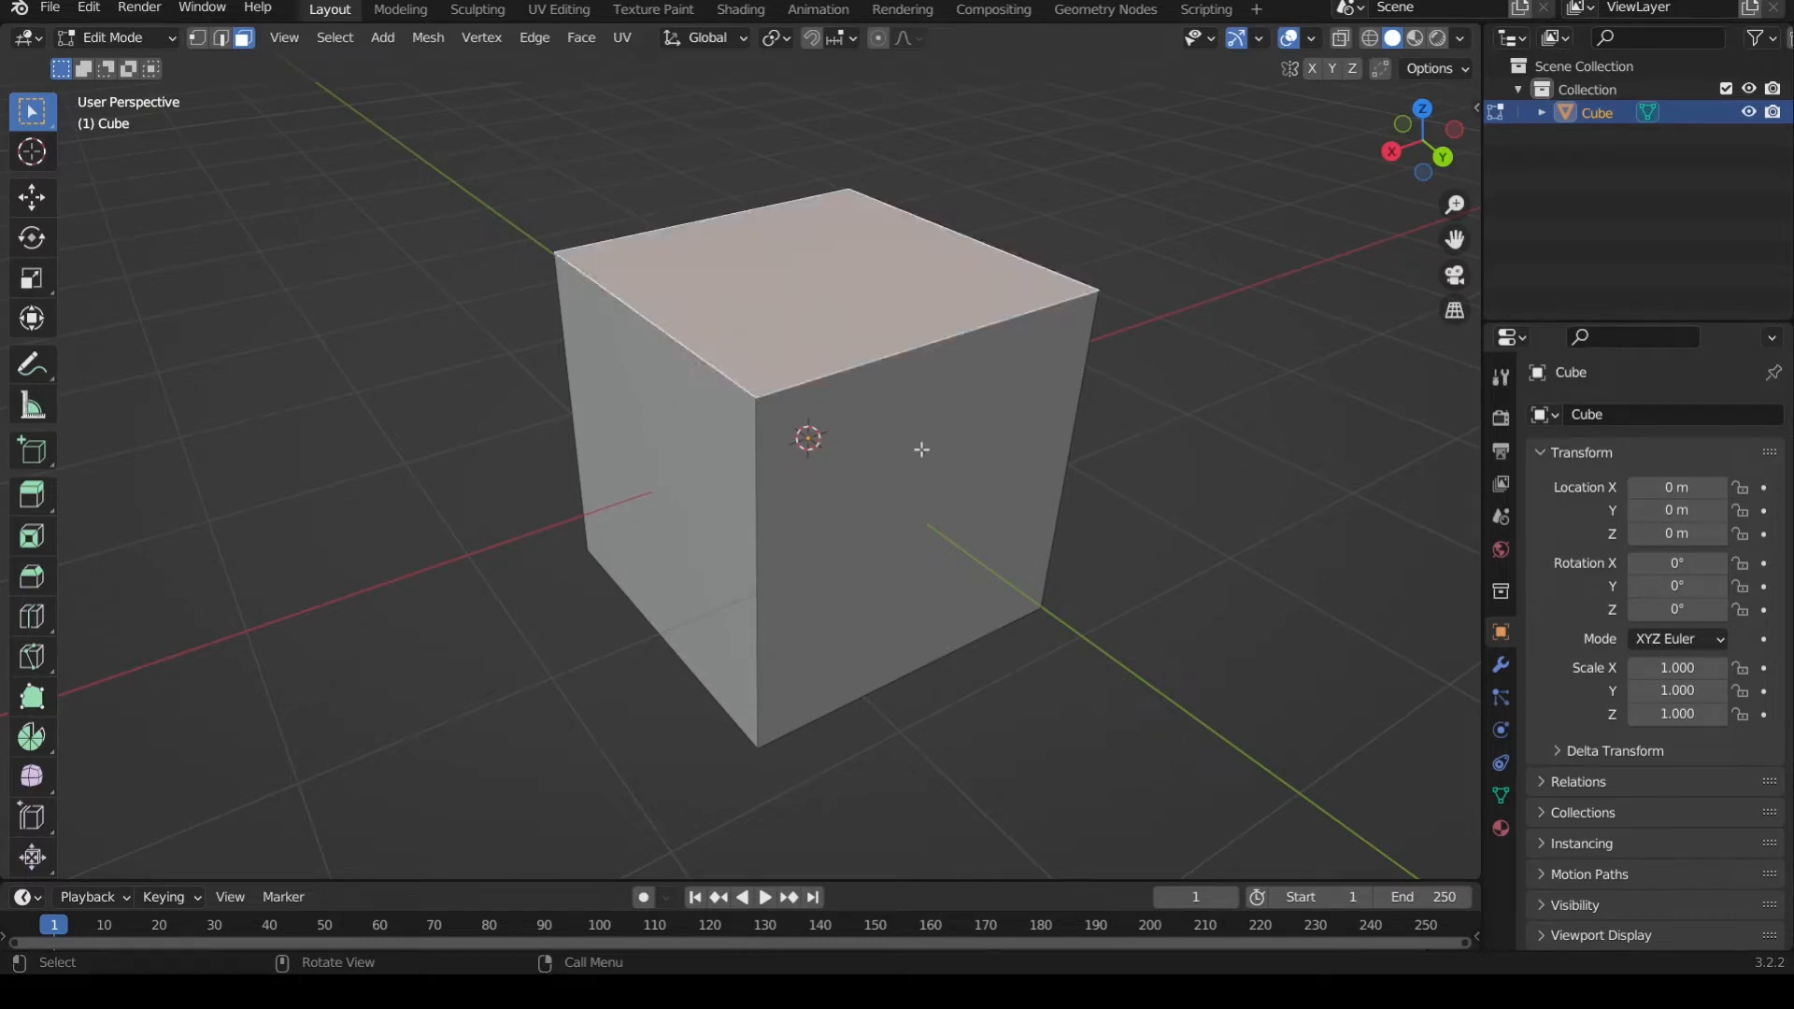
{"action": "left_click", "coordinate": [912, 453], "text": "shift"}
{"action": "mouse_move", "coordinate": [922, 440]}
{"action": "middle_mouse_down"}
{"action": "mouse_move", "coordinate": [954, 417]}
{"action": "mouse_move", "coordinate": [921, 445]}
{"action": "middle_mouse_up"}
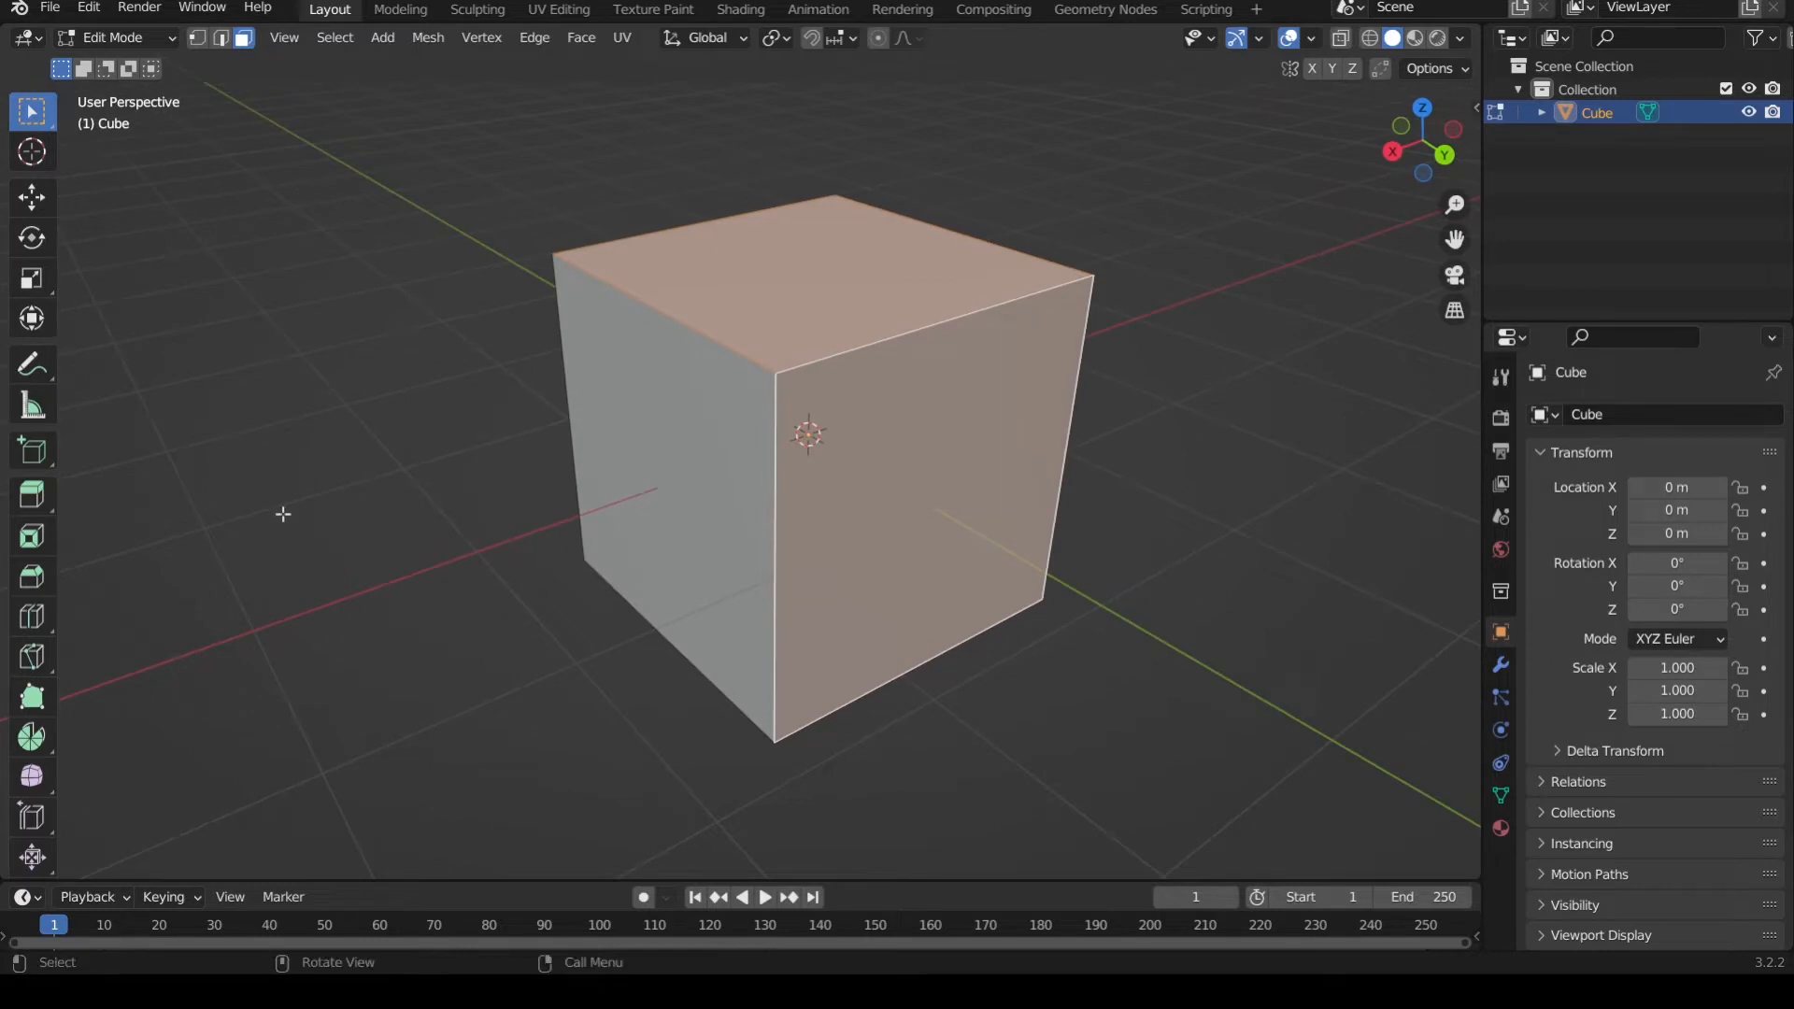
- Try extruding the two selected faces together with Extrude Region, and undo the extrusion
{"action": "left_click", "coordinate": [32, 496]}
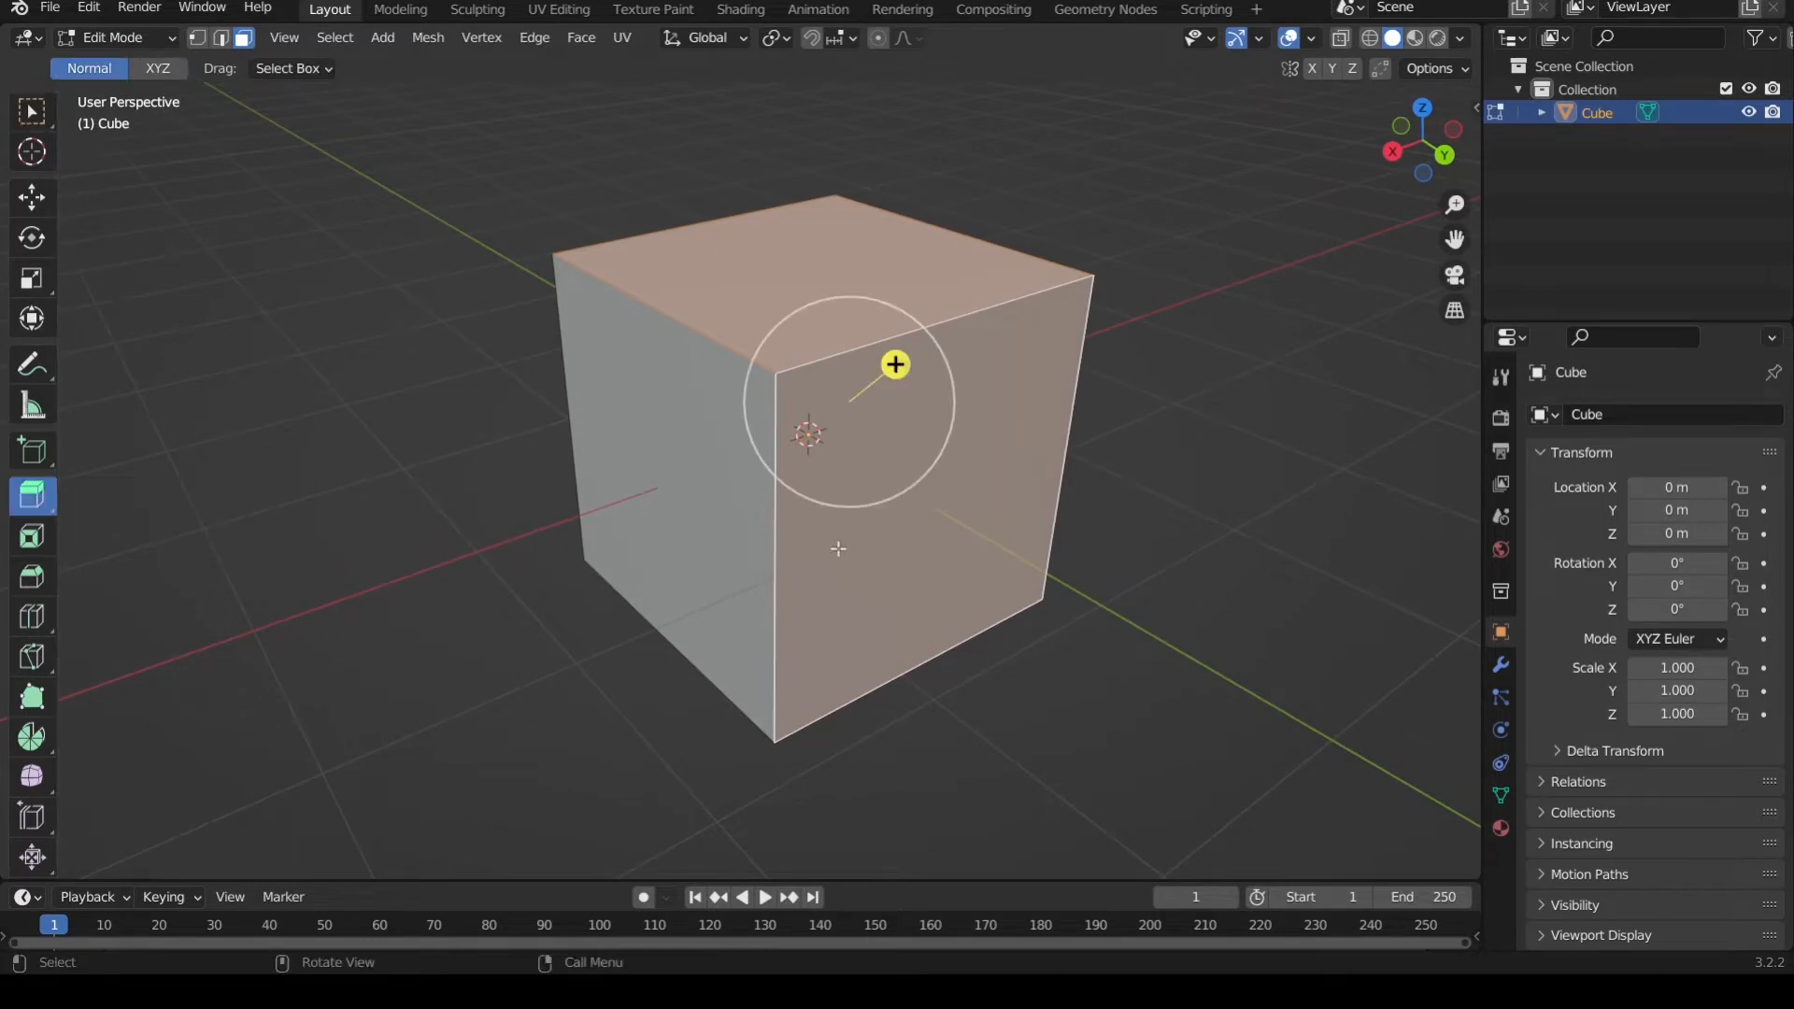
{"action": "left_click_drag", "start_coordinate": [895, 364], "coordinate": [1028, 289]}
{"action": "middle_click_drag", "start_coordinate": [913, 429], "coordinate": [980, 456]}
{"action": "key", "text": "ctrl+z"}
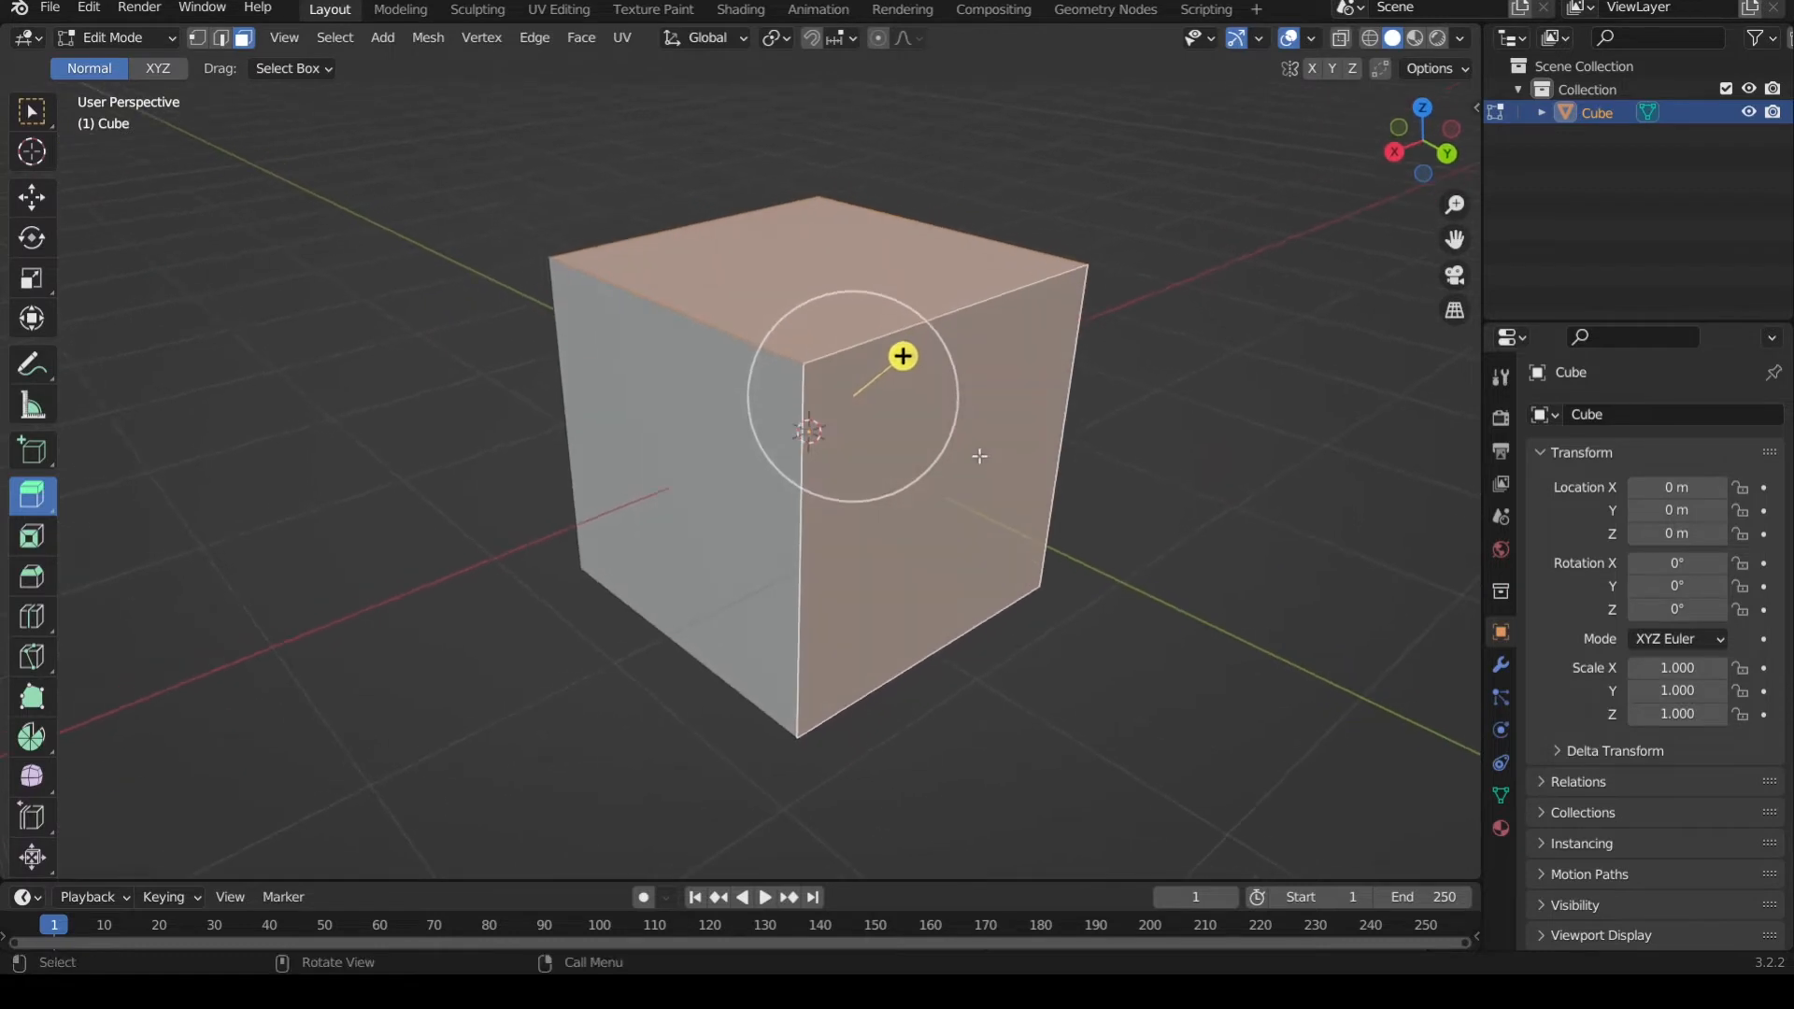
- Try extruding the top and side faces separately outward with Extrude Individual, and undo the result
{"action": "left_click", "coordinate": [32, 496]}
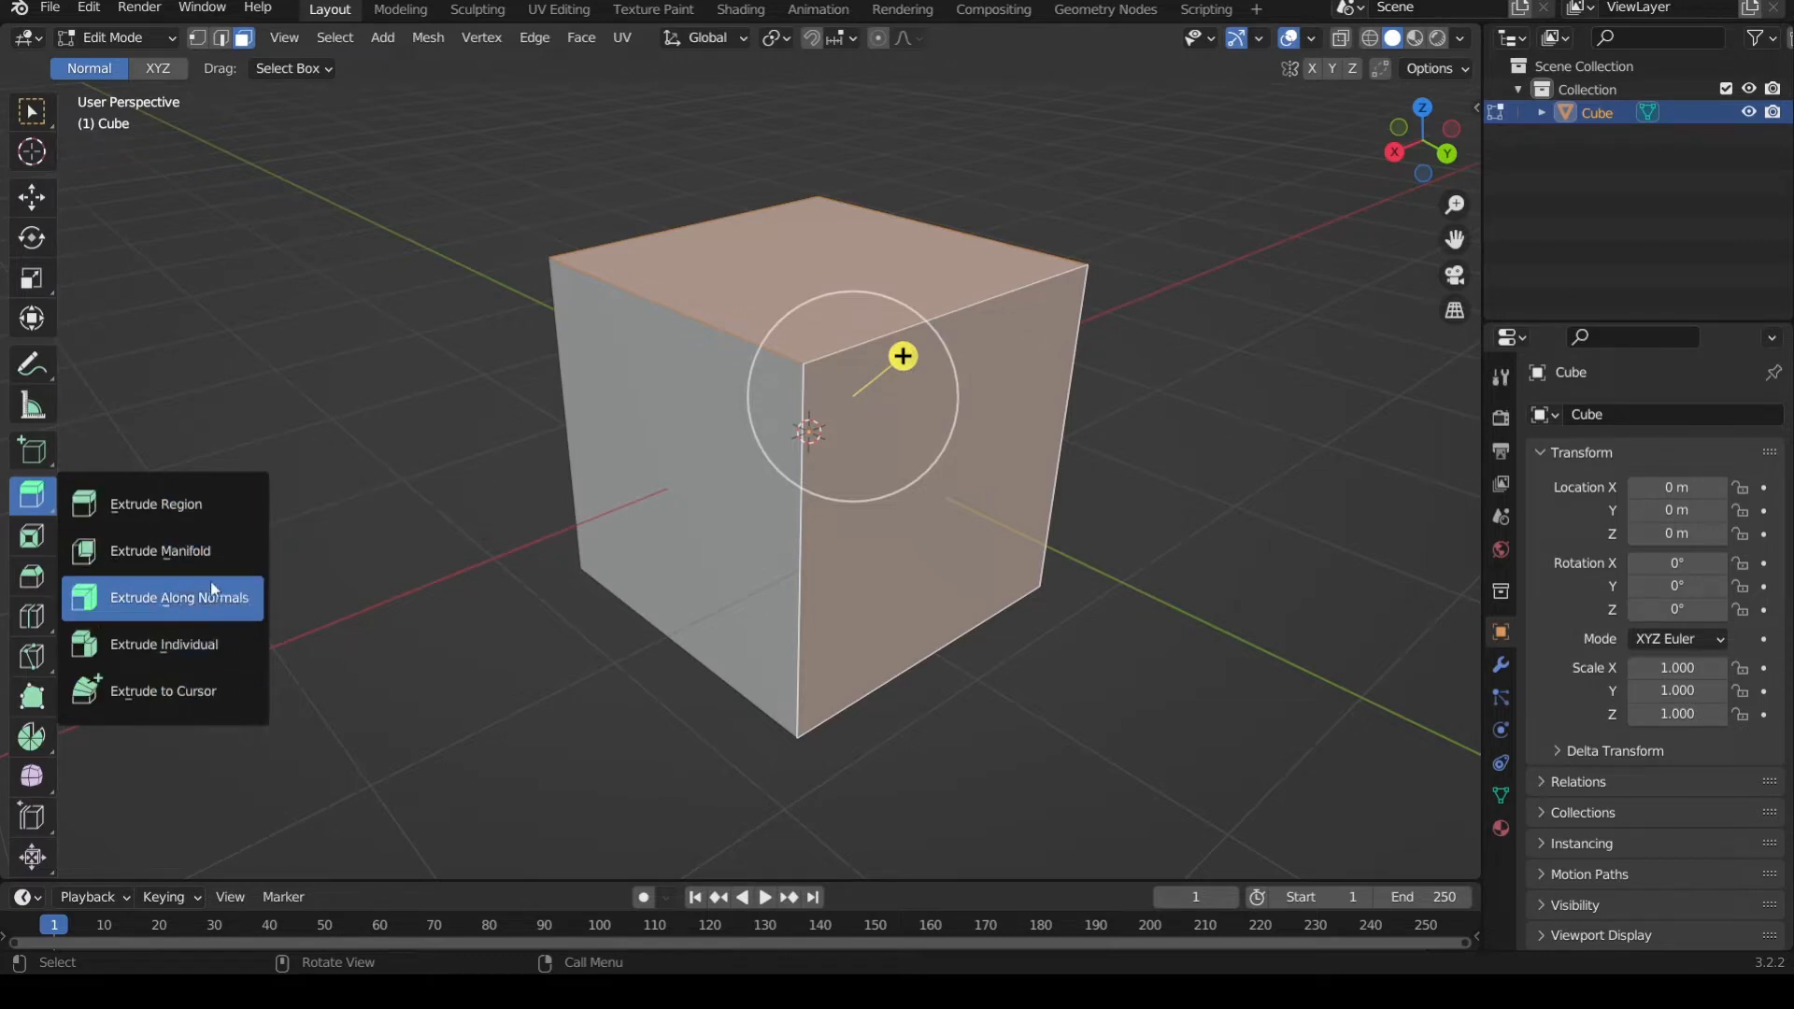
{"action": "left_click", "coordinate": [204, 634]}
{"action": "scroll", "coordinate": [950, 402], "scroll_direction": "down", "scroll_amount": 3}
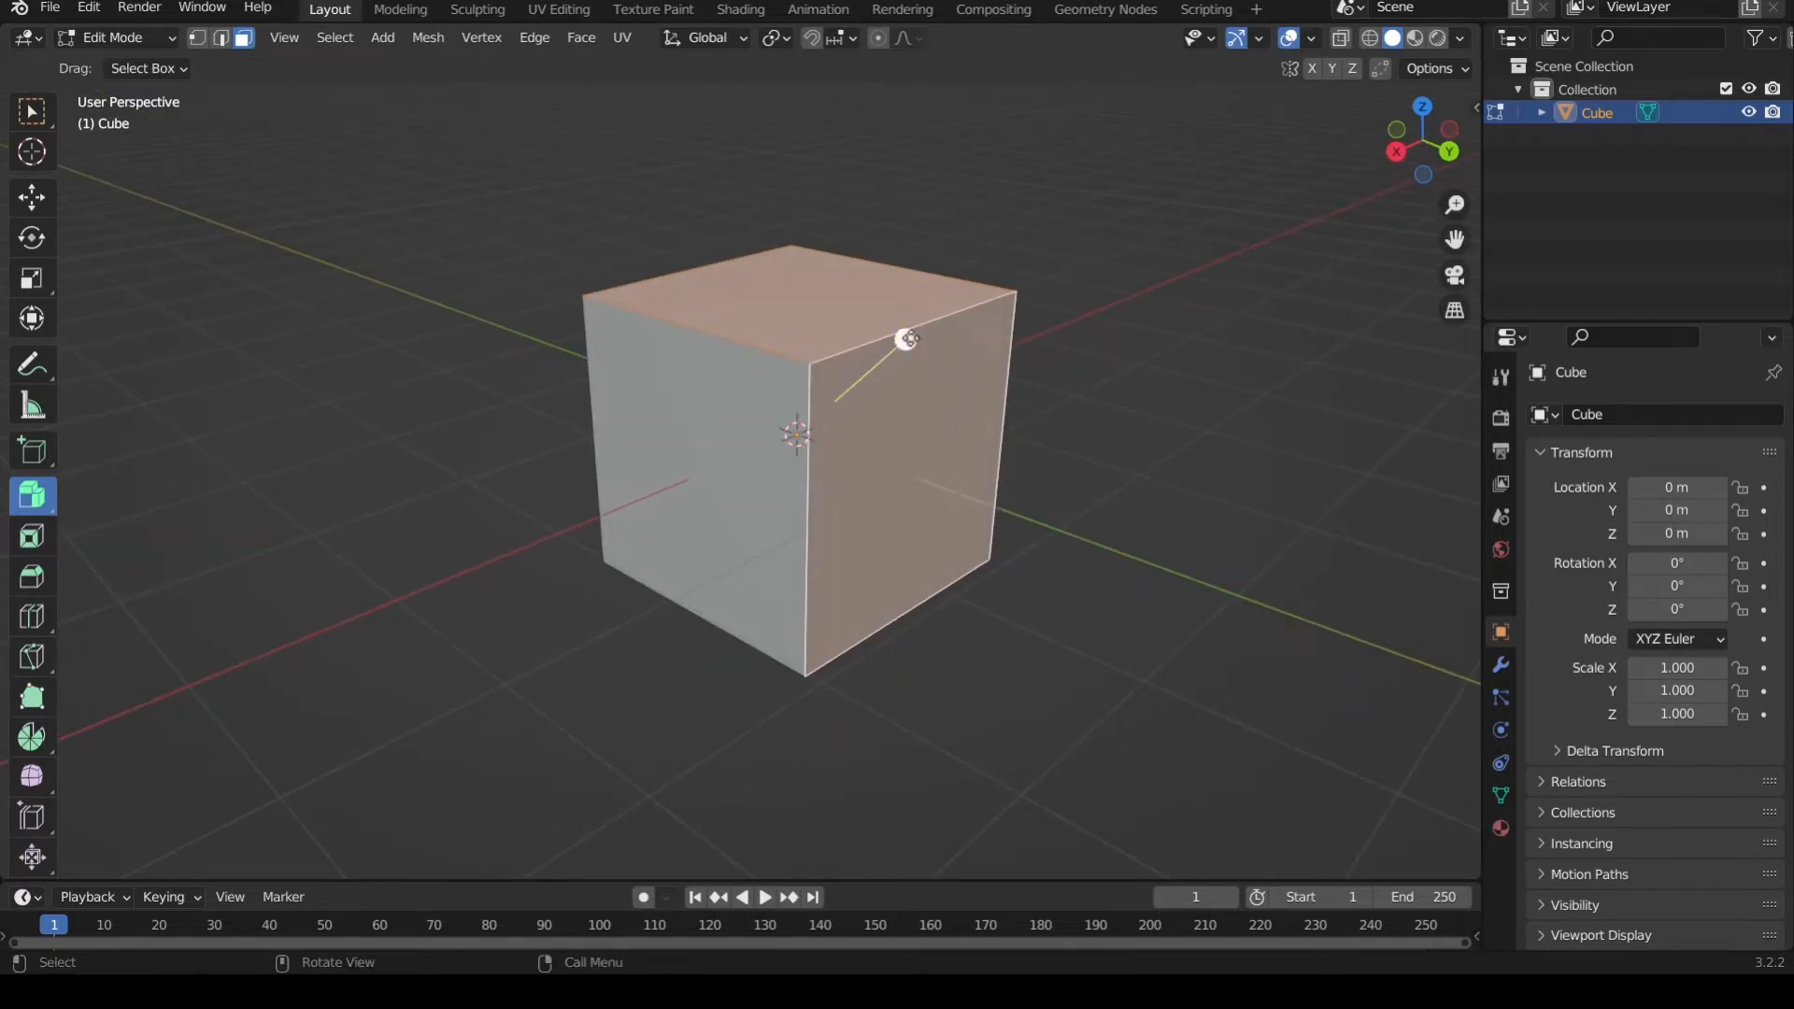
{"action": "left_click_drag", "start_coordinate": [907, 339], "coordinate": [1019, 294]}
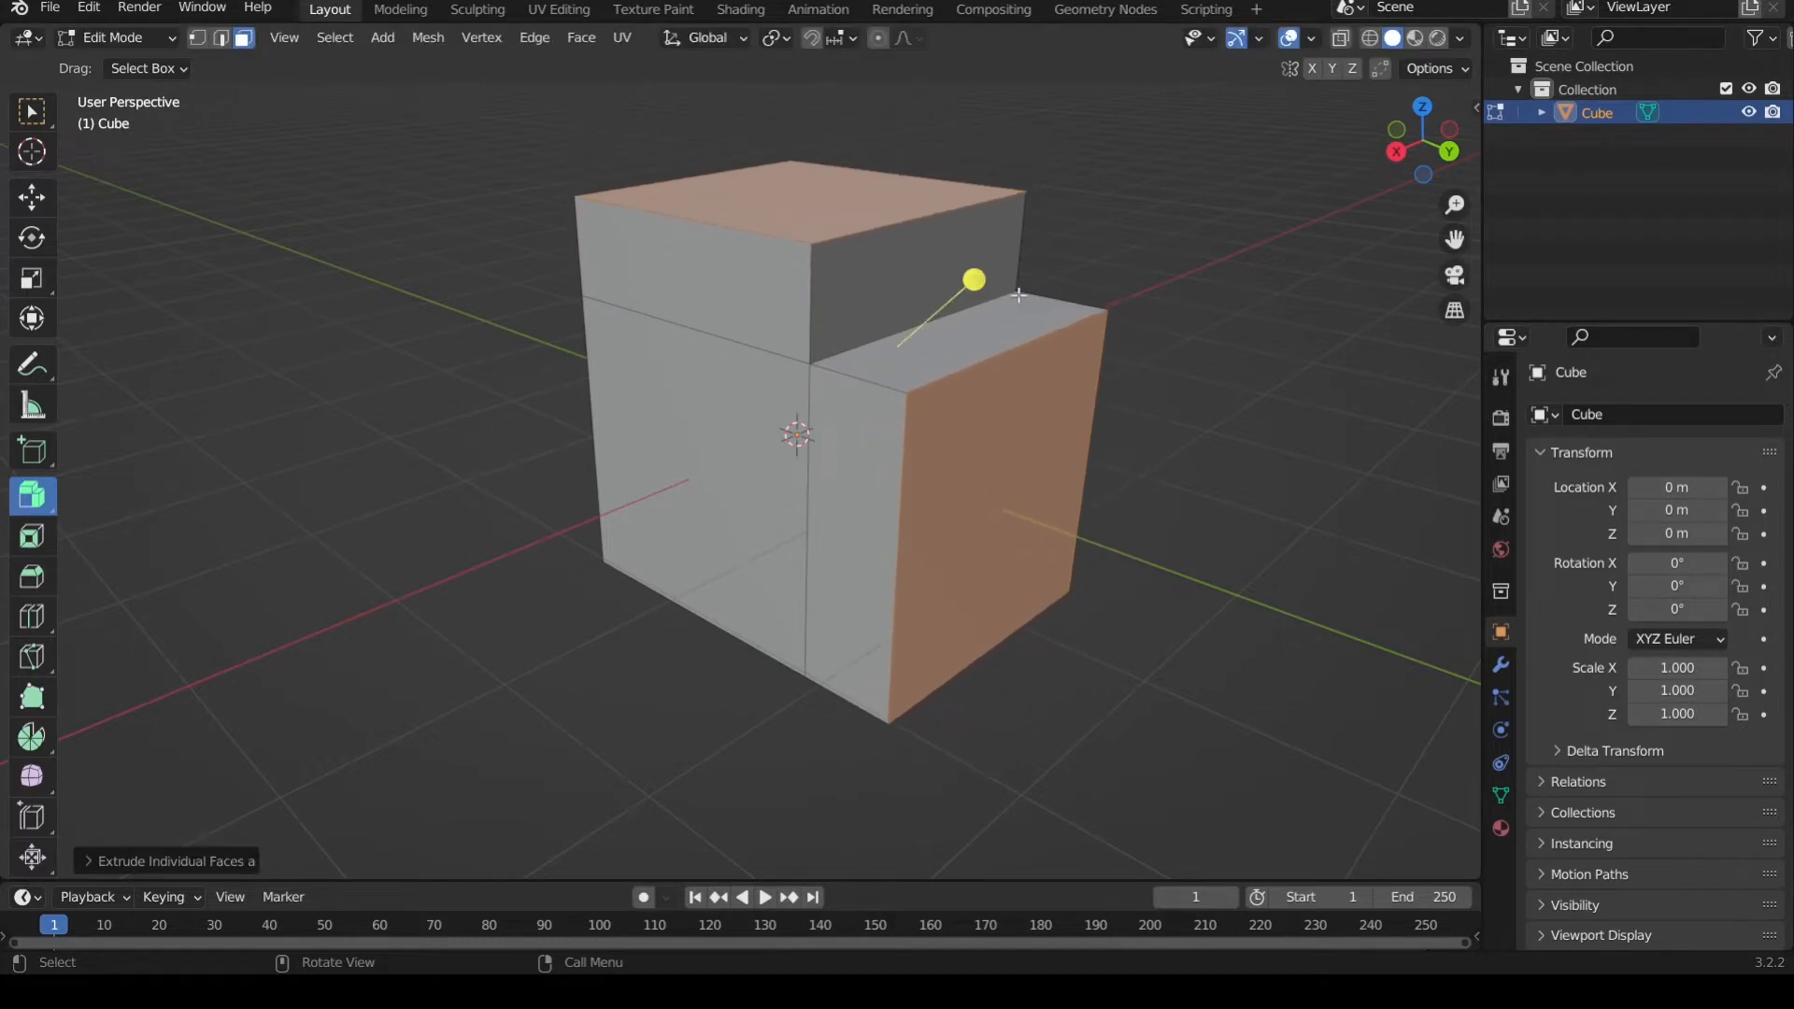
{"action": "key", "text": "ctrl+z"}
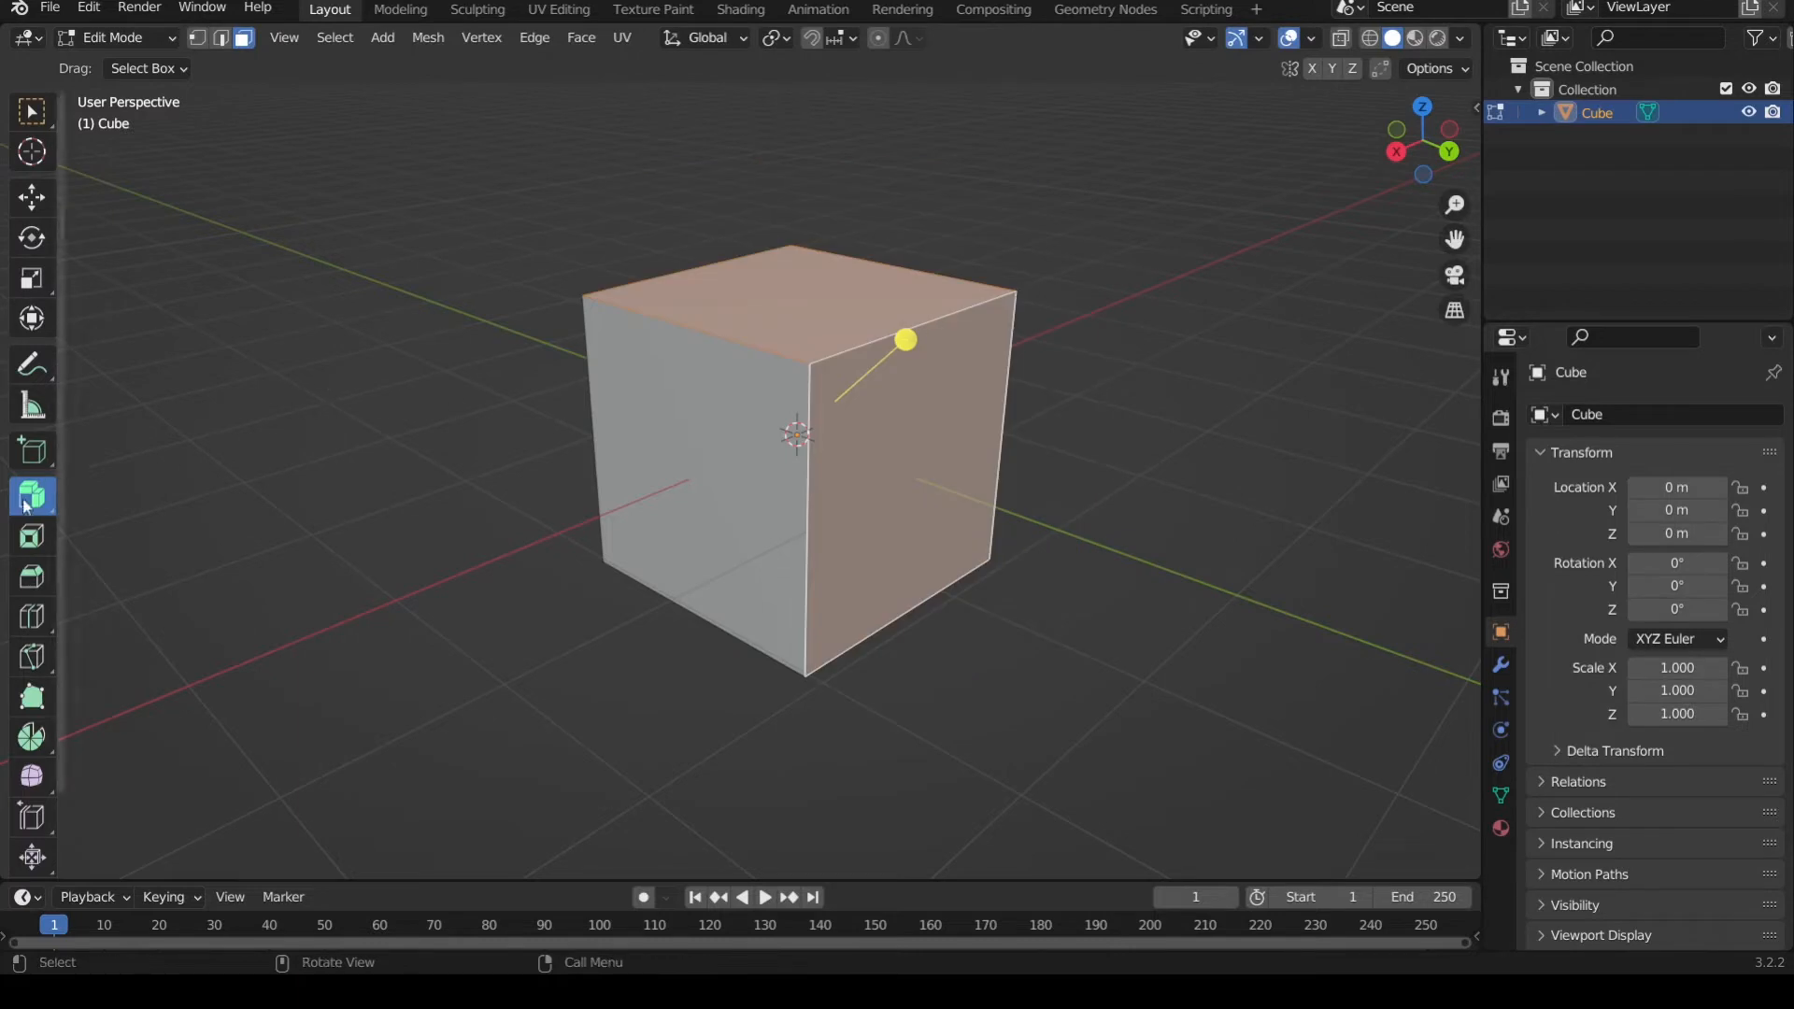
- Switch back to Extrude Region, extrude the two selected faces as one piece for comparison, and undo it
{"action": "left_click", "coordinate": [31, 495]}
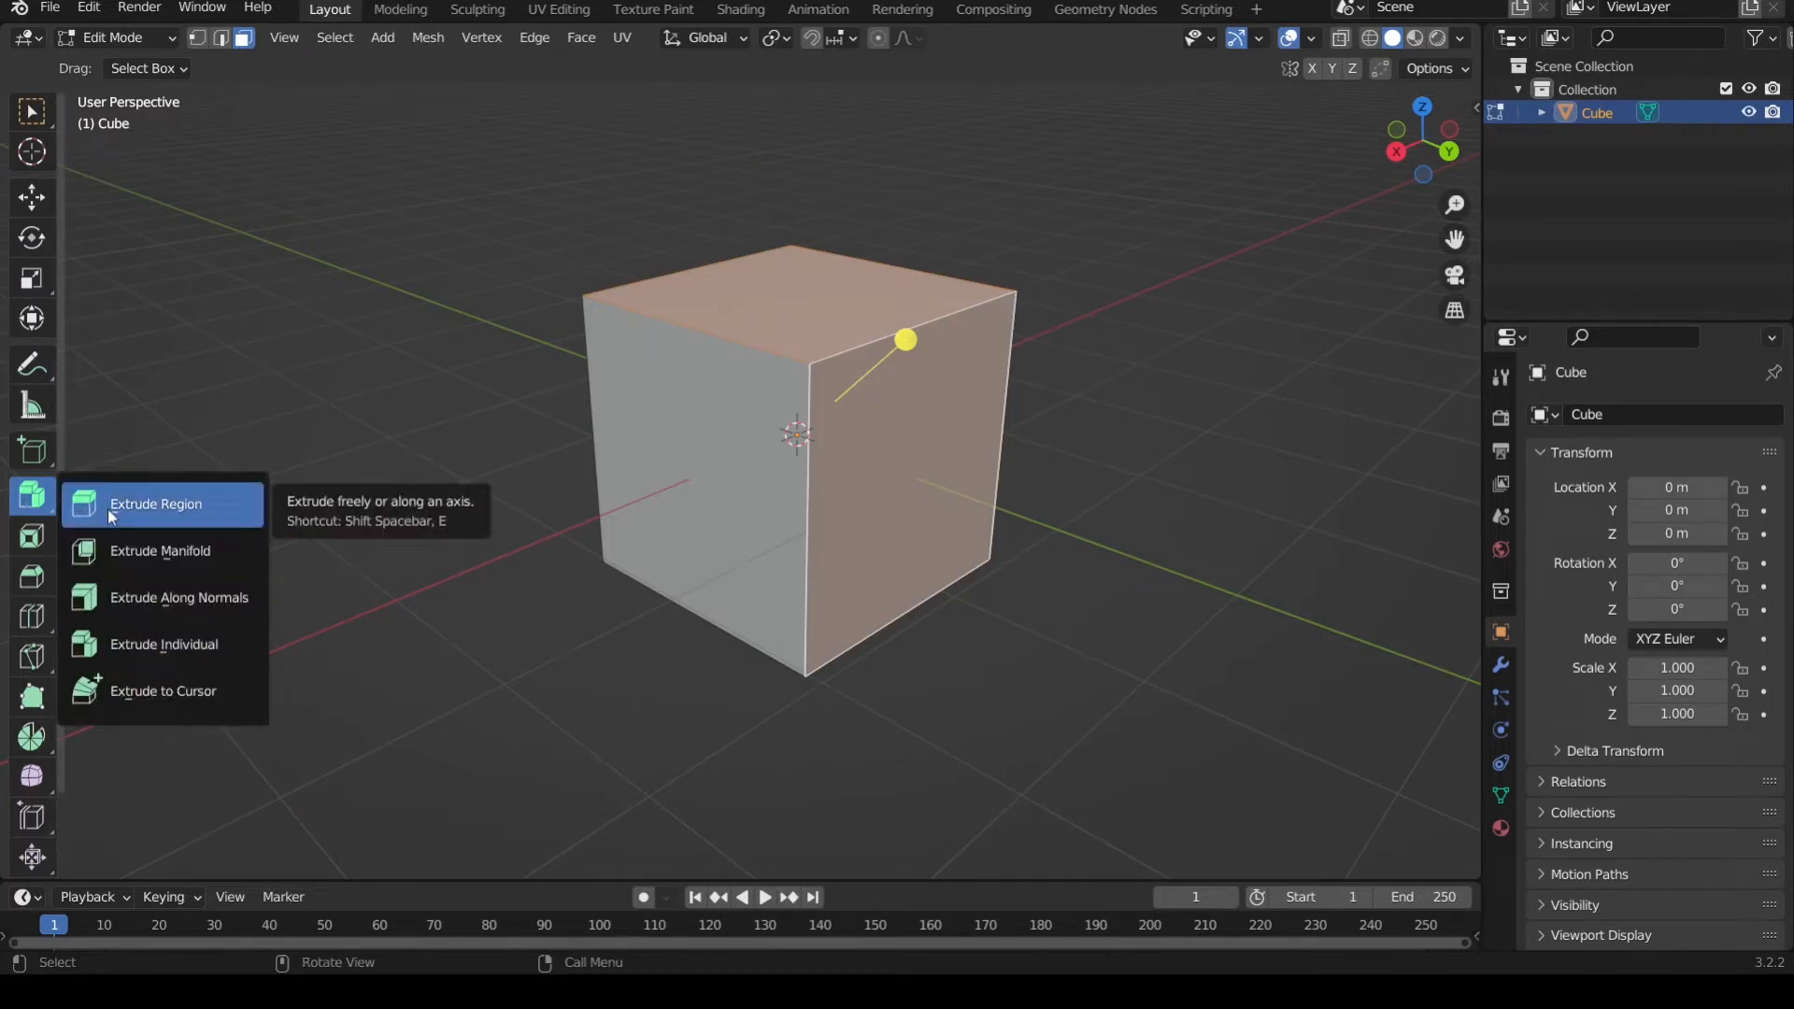
{"action": "left_click", "coordinate": [109, 515]}
{"action": "left_click_drag", "start_coordinate": [889, 355], "coordinate": [966, 318]}
{"action": "key", "text": "ctrl+z"}
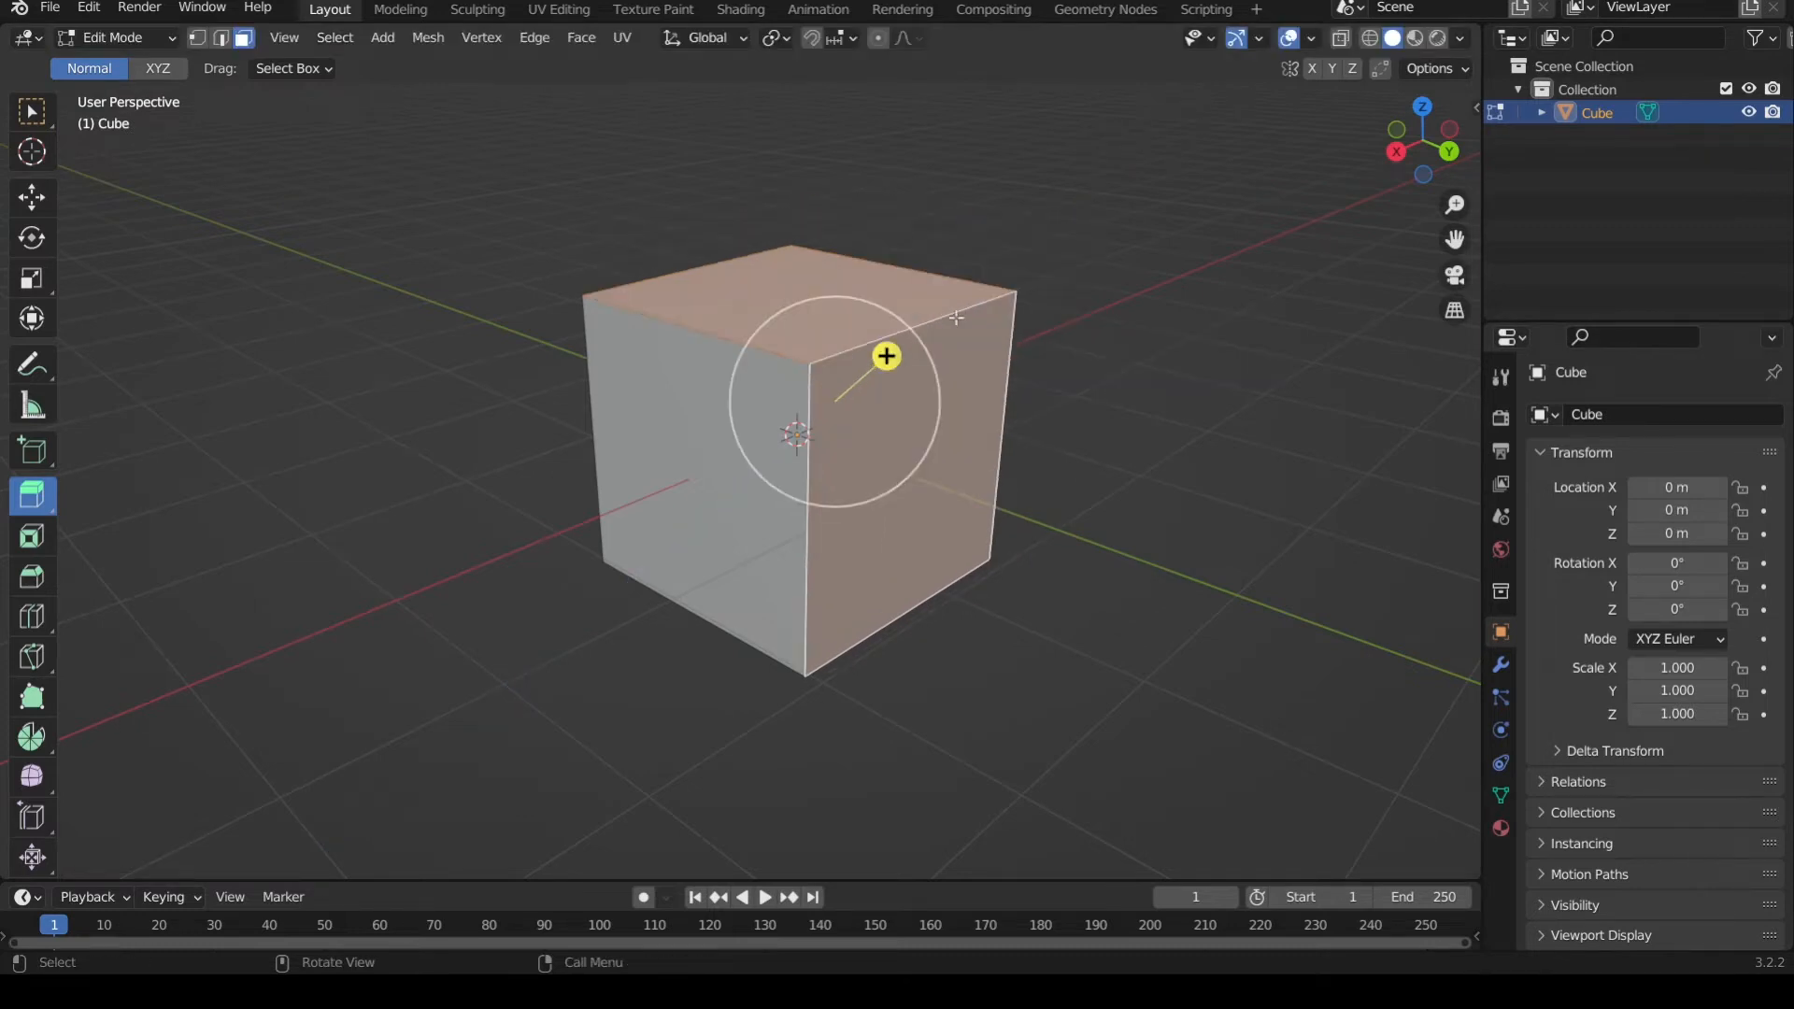
- Extrude the two selected faces once more with Extrude Individual, and undo the extrusion
{"action": "left_click", "coordinate": [35, 498]}
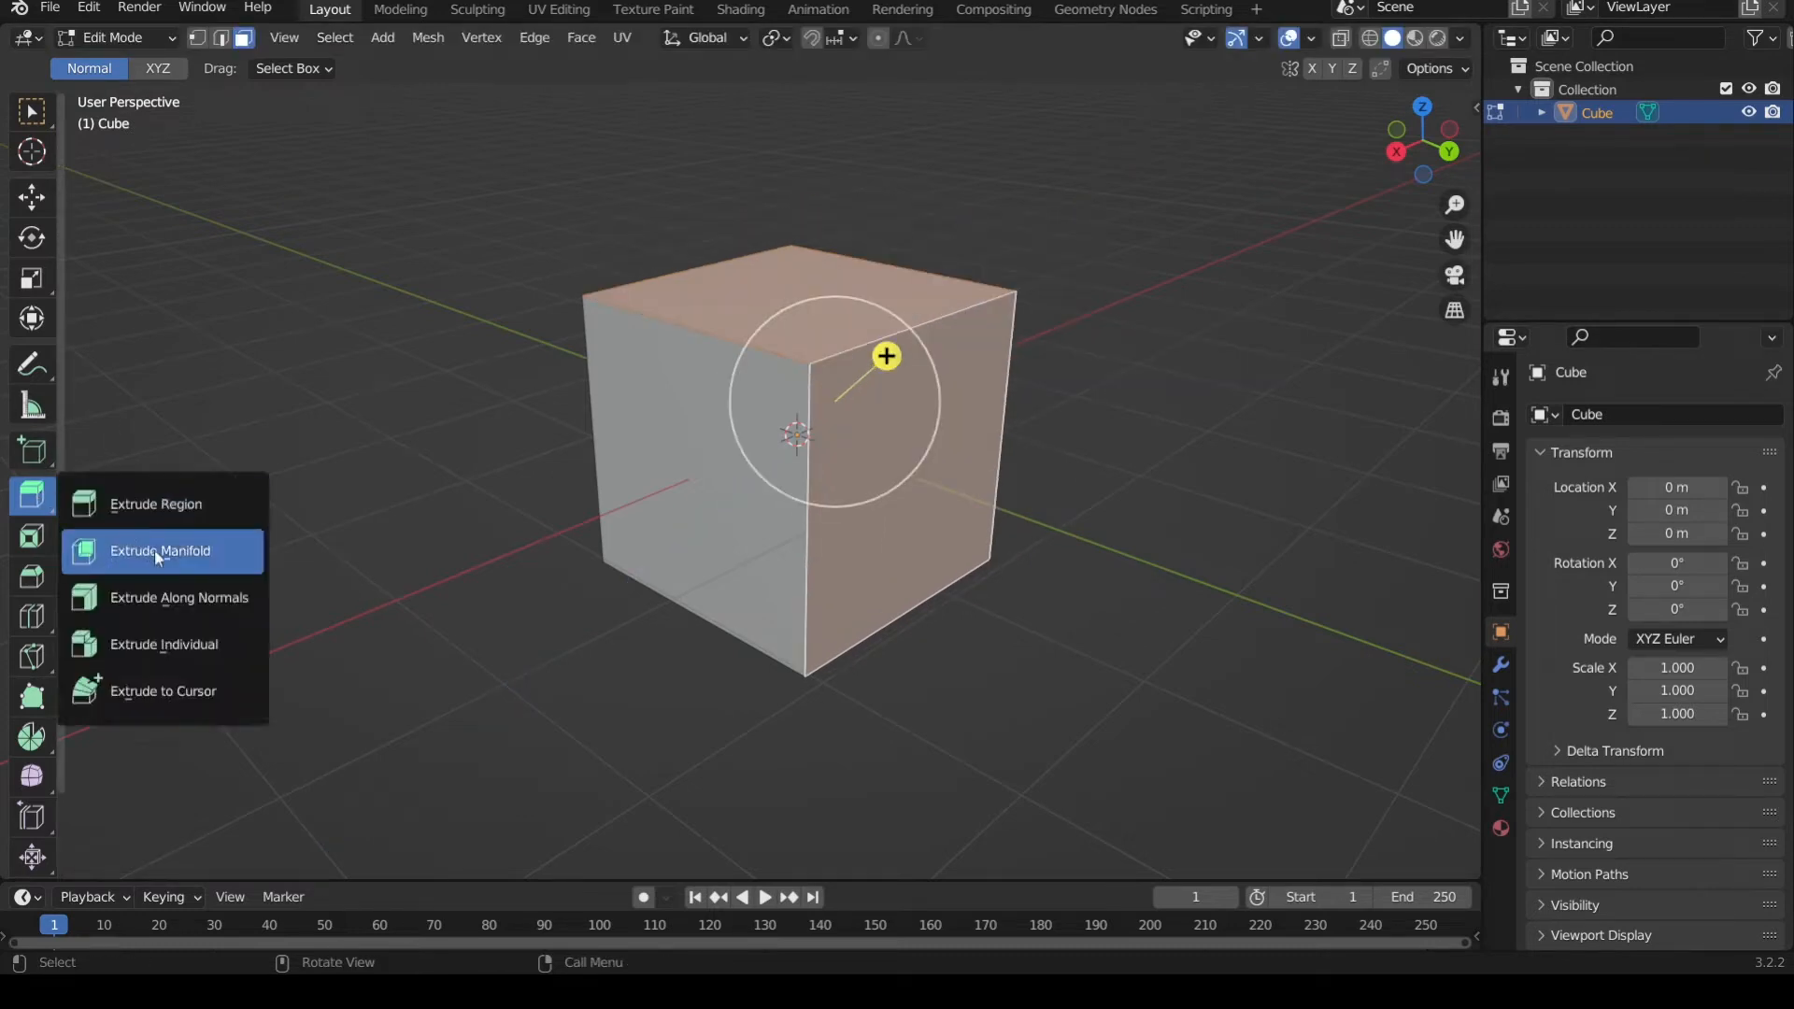
{"action": "left_click", "coordinate": [226, 644]}
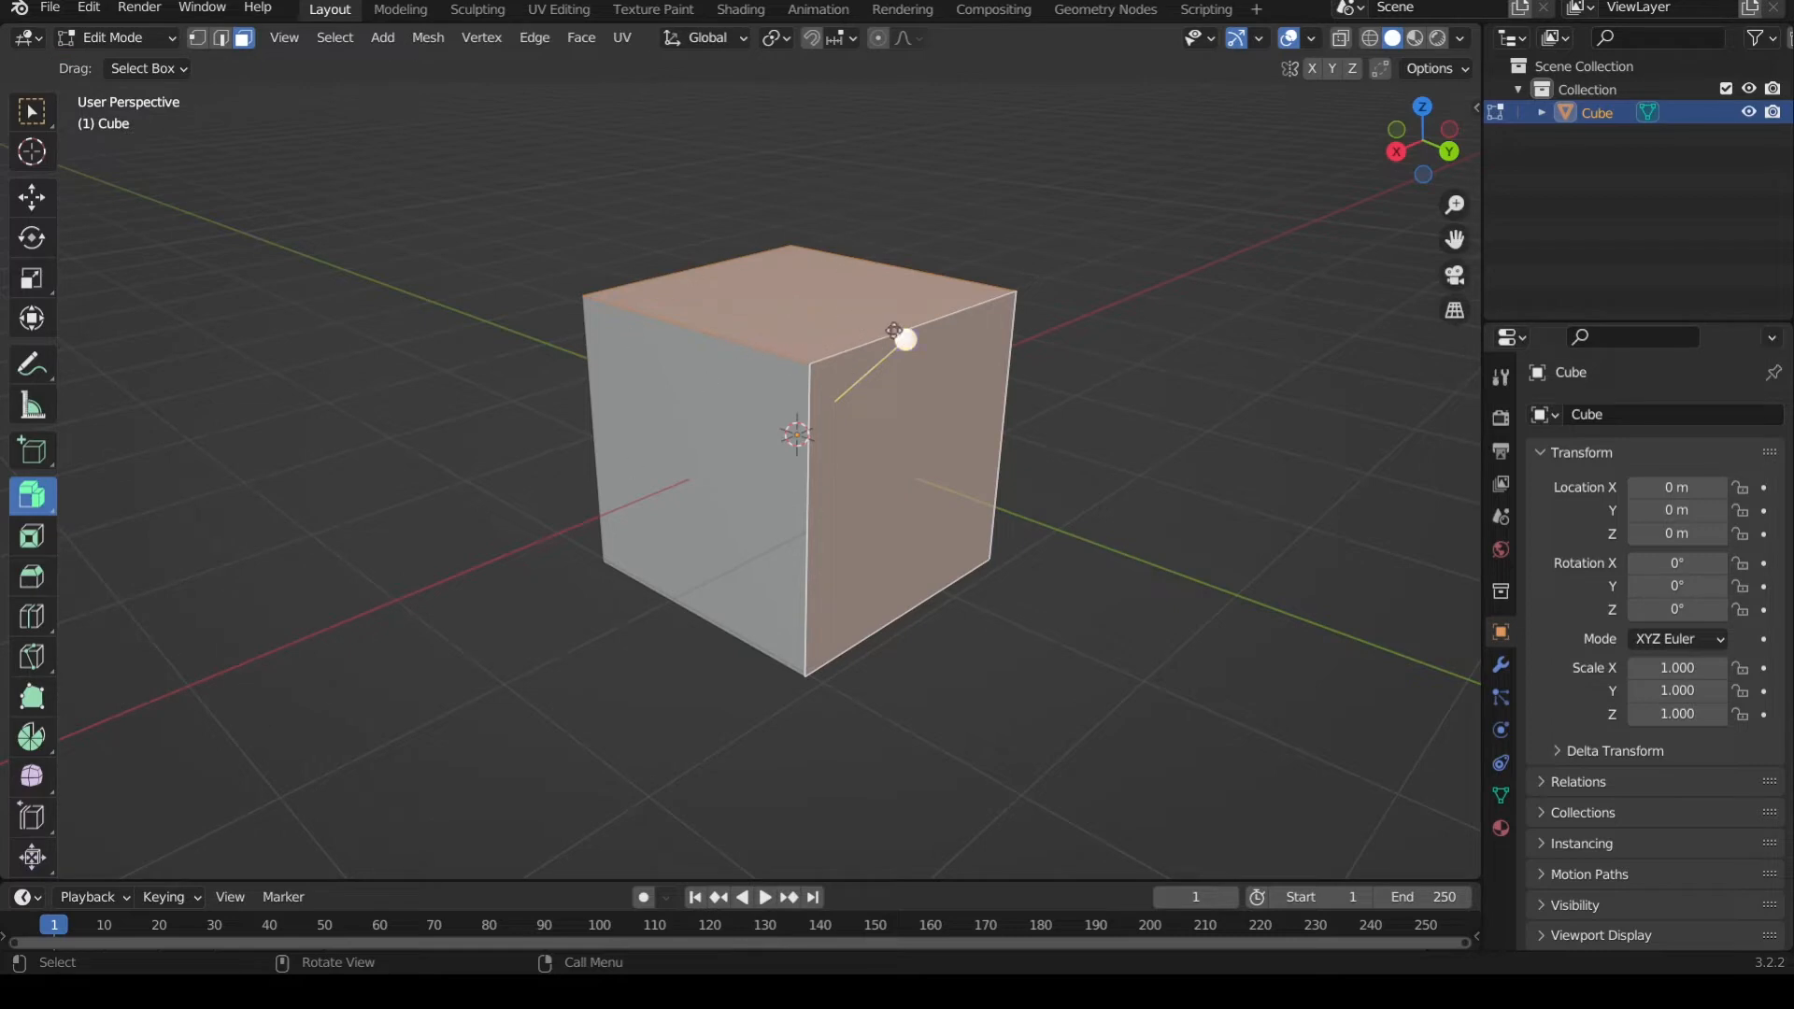
{"action": "left_click_drag", "start_coordinate": [905, 338], "coordinate": [902, 297]}
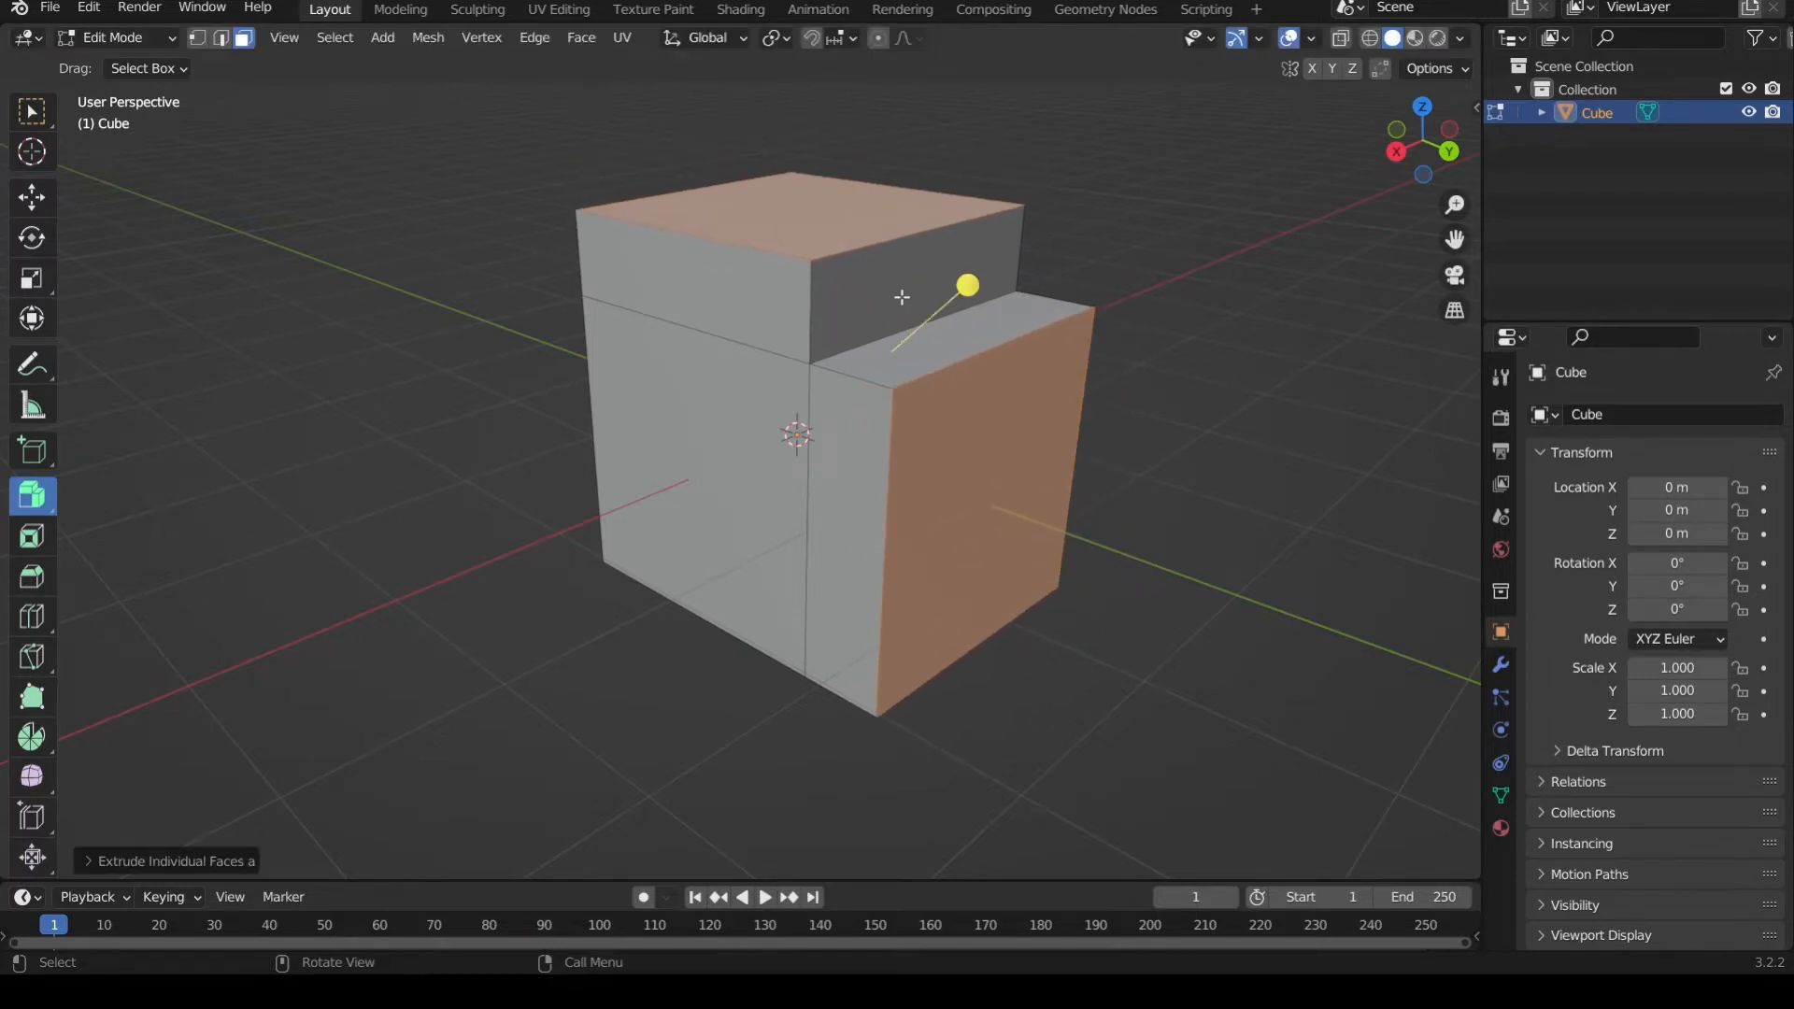
{"action": "key", "text": "ctrl+z"}
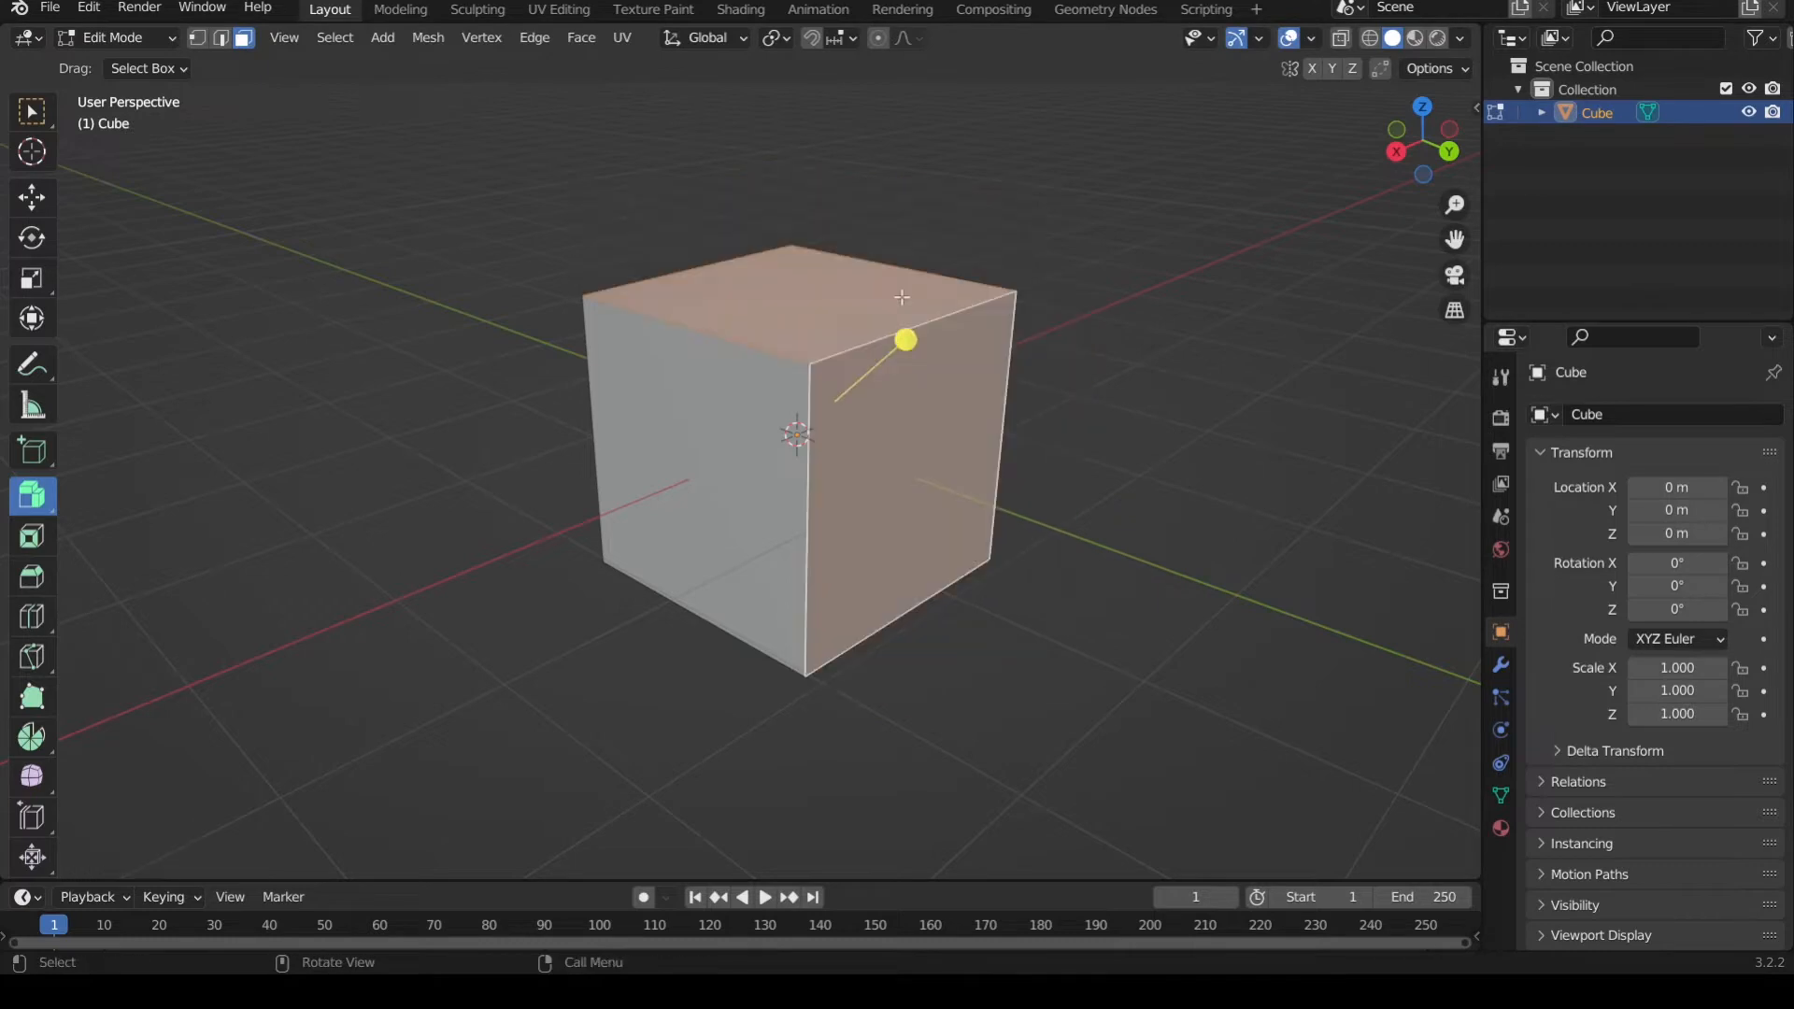
- Try extruding the top and side faces with Extrude Along Normals, inspect the shape and undo it
{"action": "left_click", "coordinate": [42, 500]}
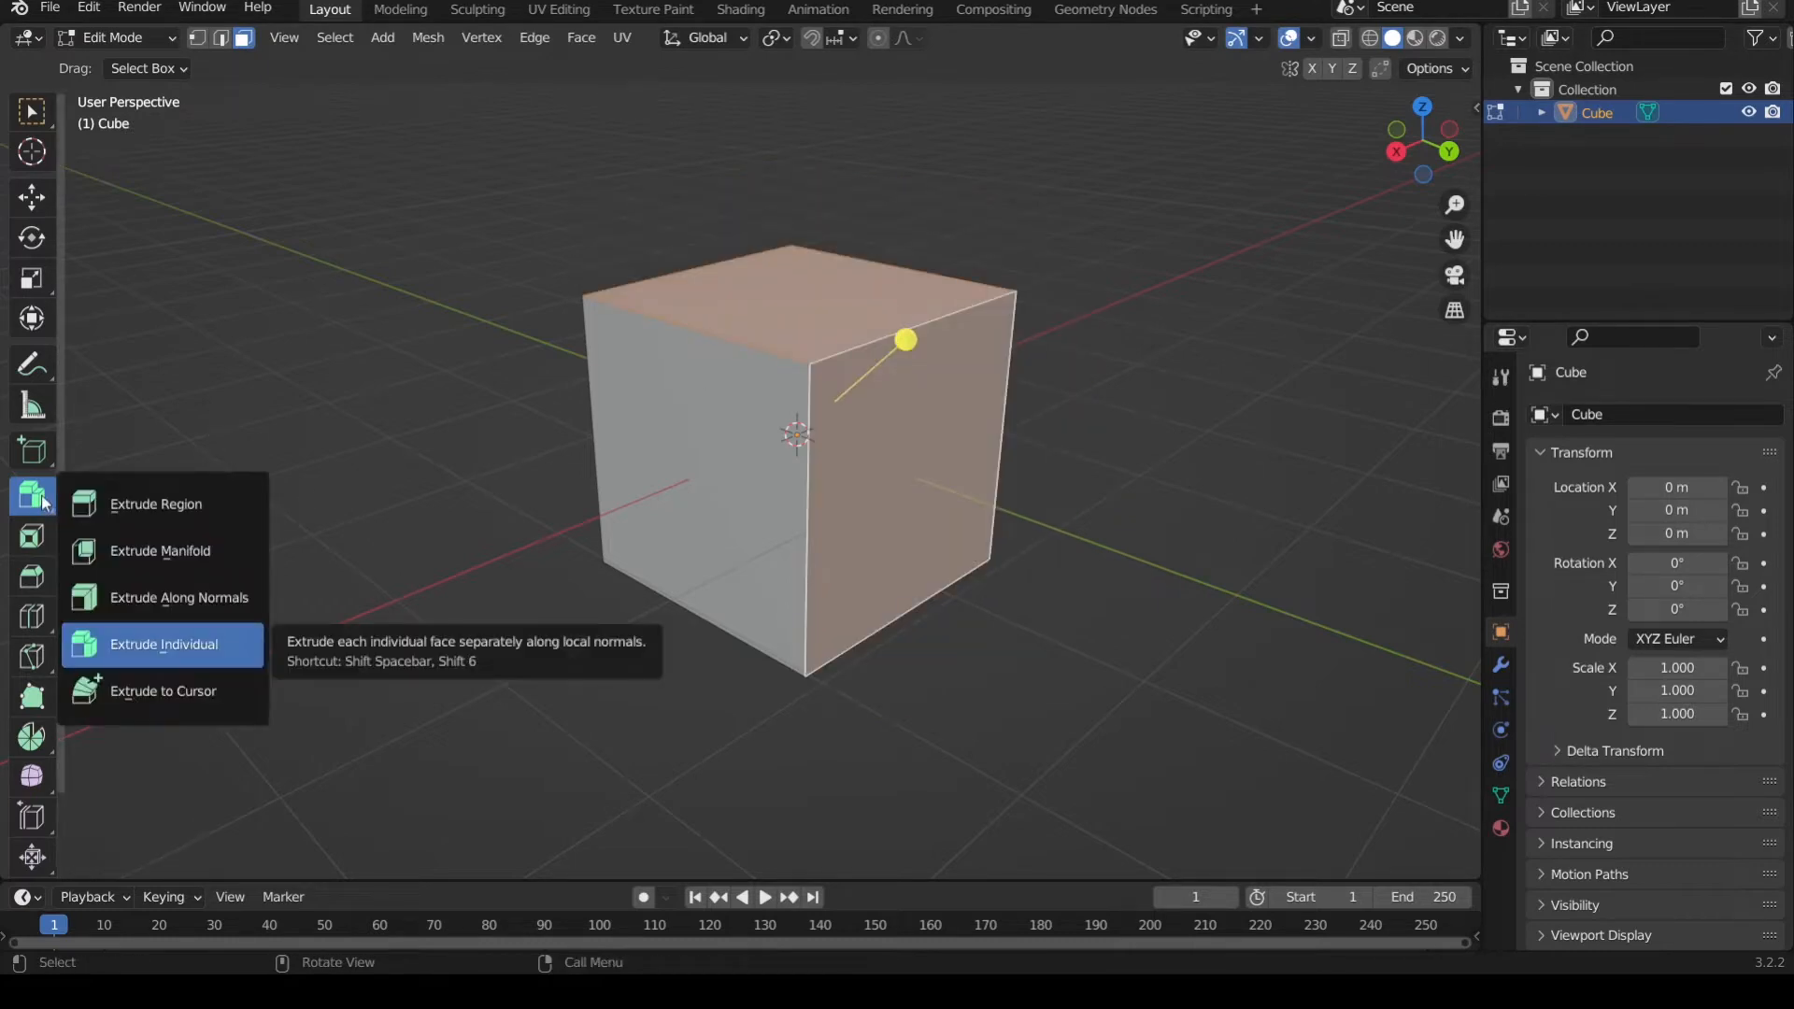
{"action": "left_click", "coordinate": [261, 577]}
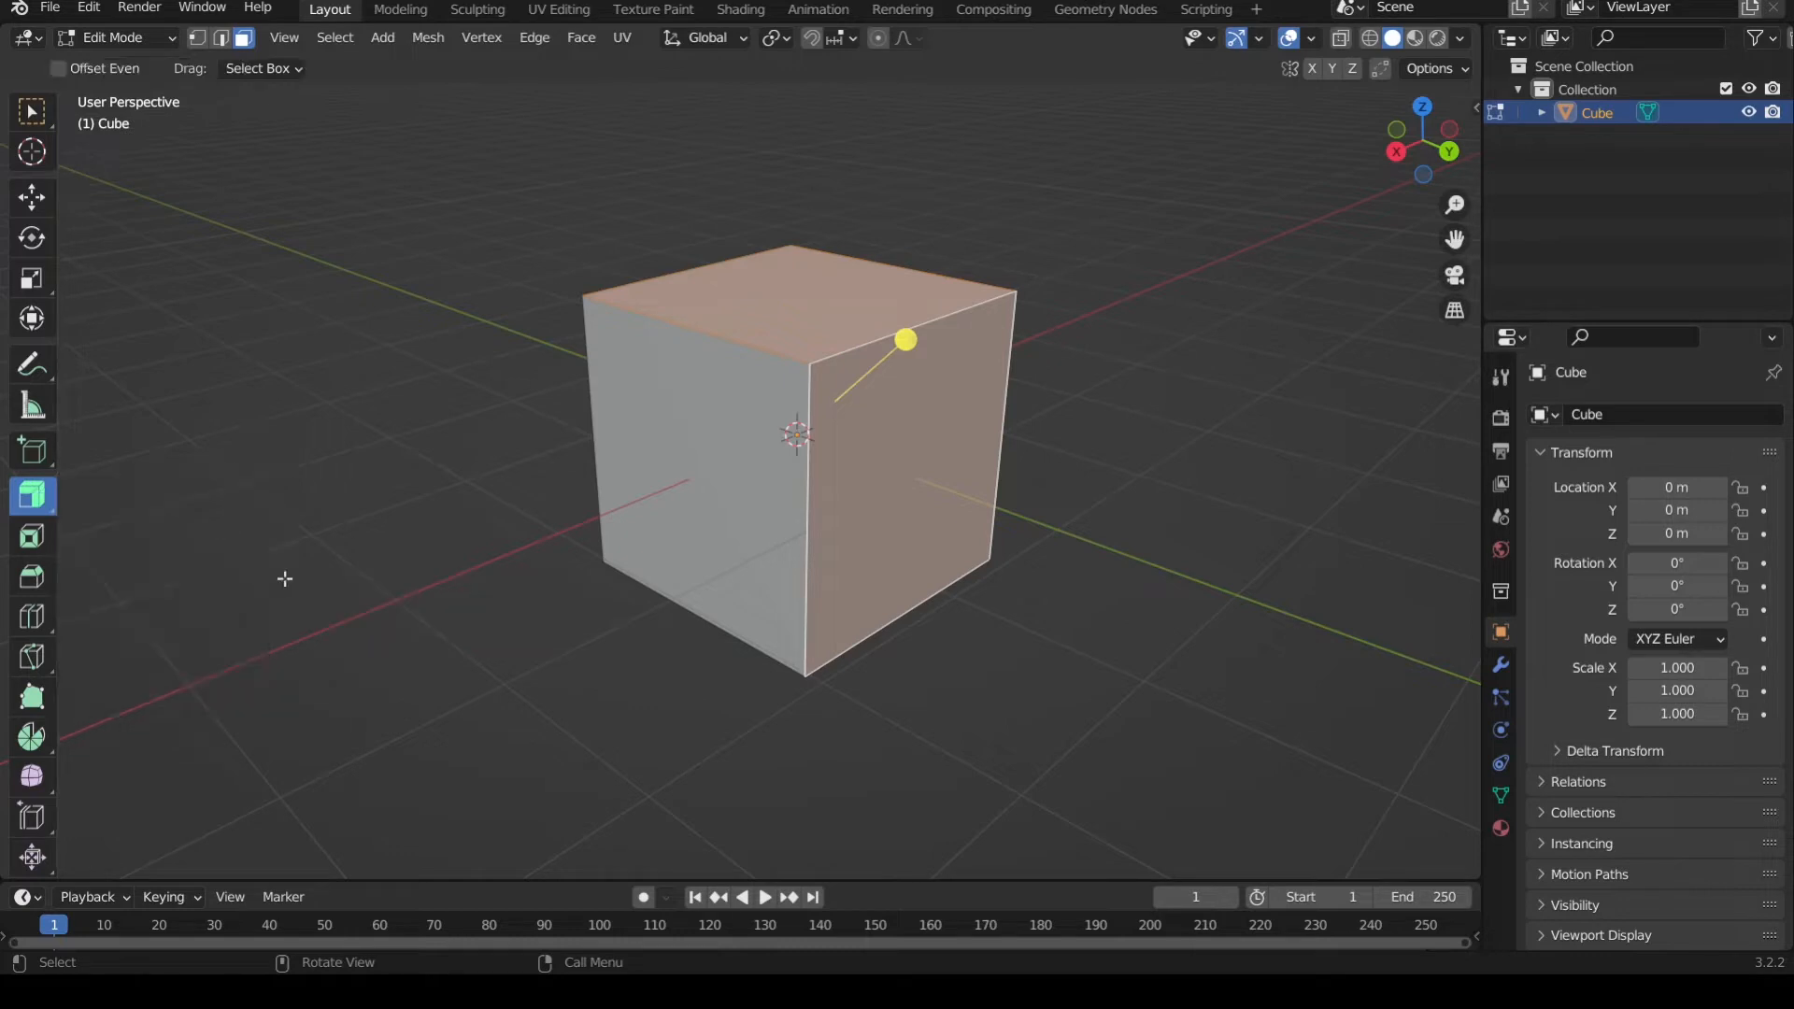
{"action": "left_click_drag", "start_coordinate": [911, 345], "coordinate": [953, 299]}
{"action": "middle_click_drag", "start_coordinate": [954, 299], "coordinate": [841, 419]}
{"action": "key", "text": "ctrl+z"}
{"action": "scroll", "coordinate": [847, 438], "scroll_direction": "up", "scroll_amount": 2}
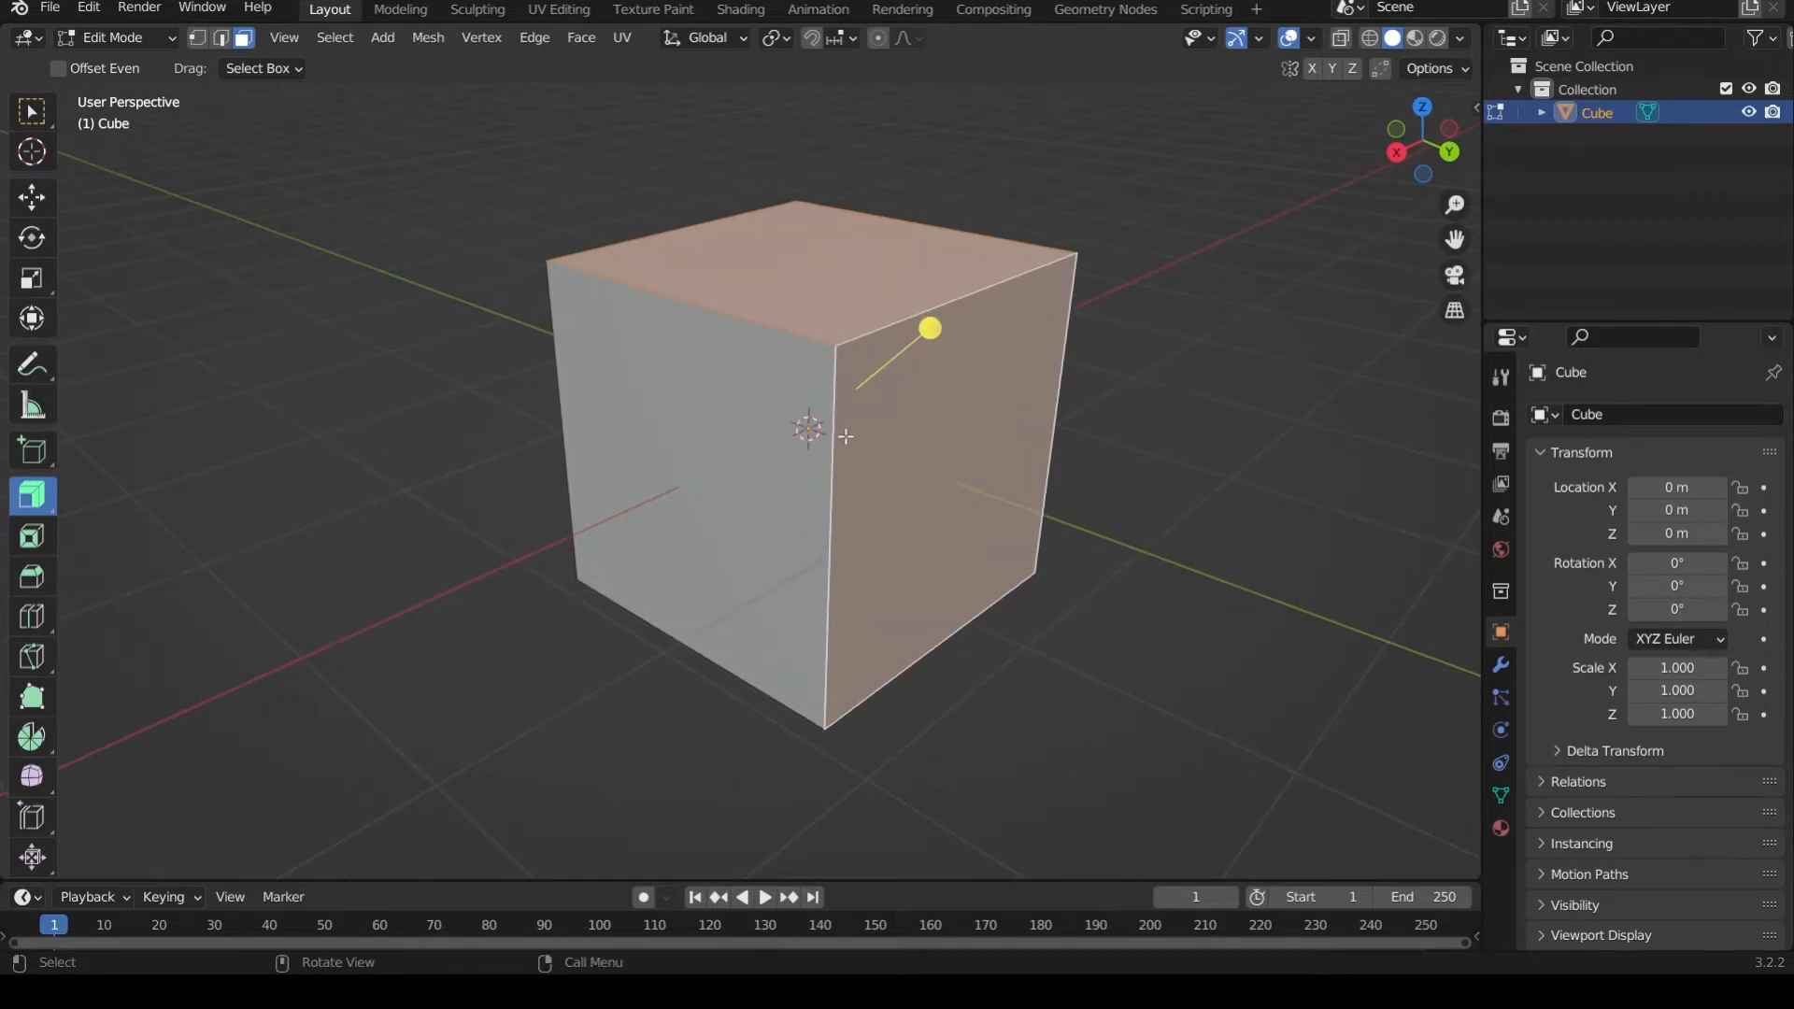
{"action": "scroll", "coordinate": [870, 404], "scroll_direction": "down", "scroll_amount": 1}
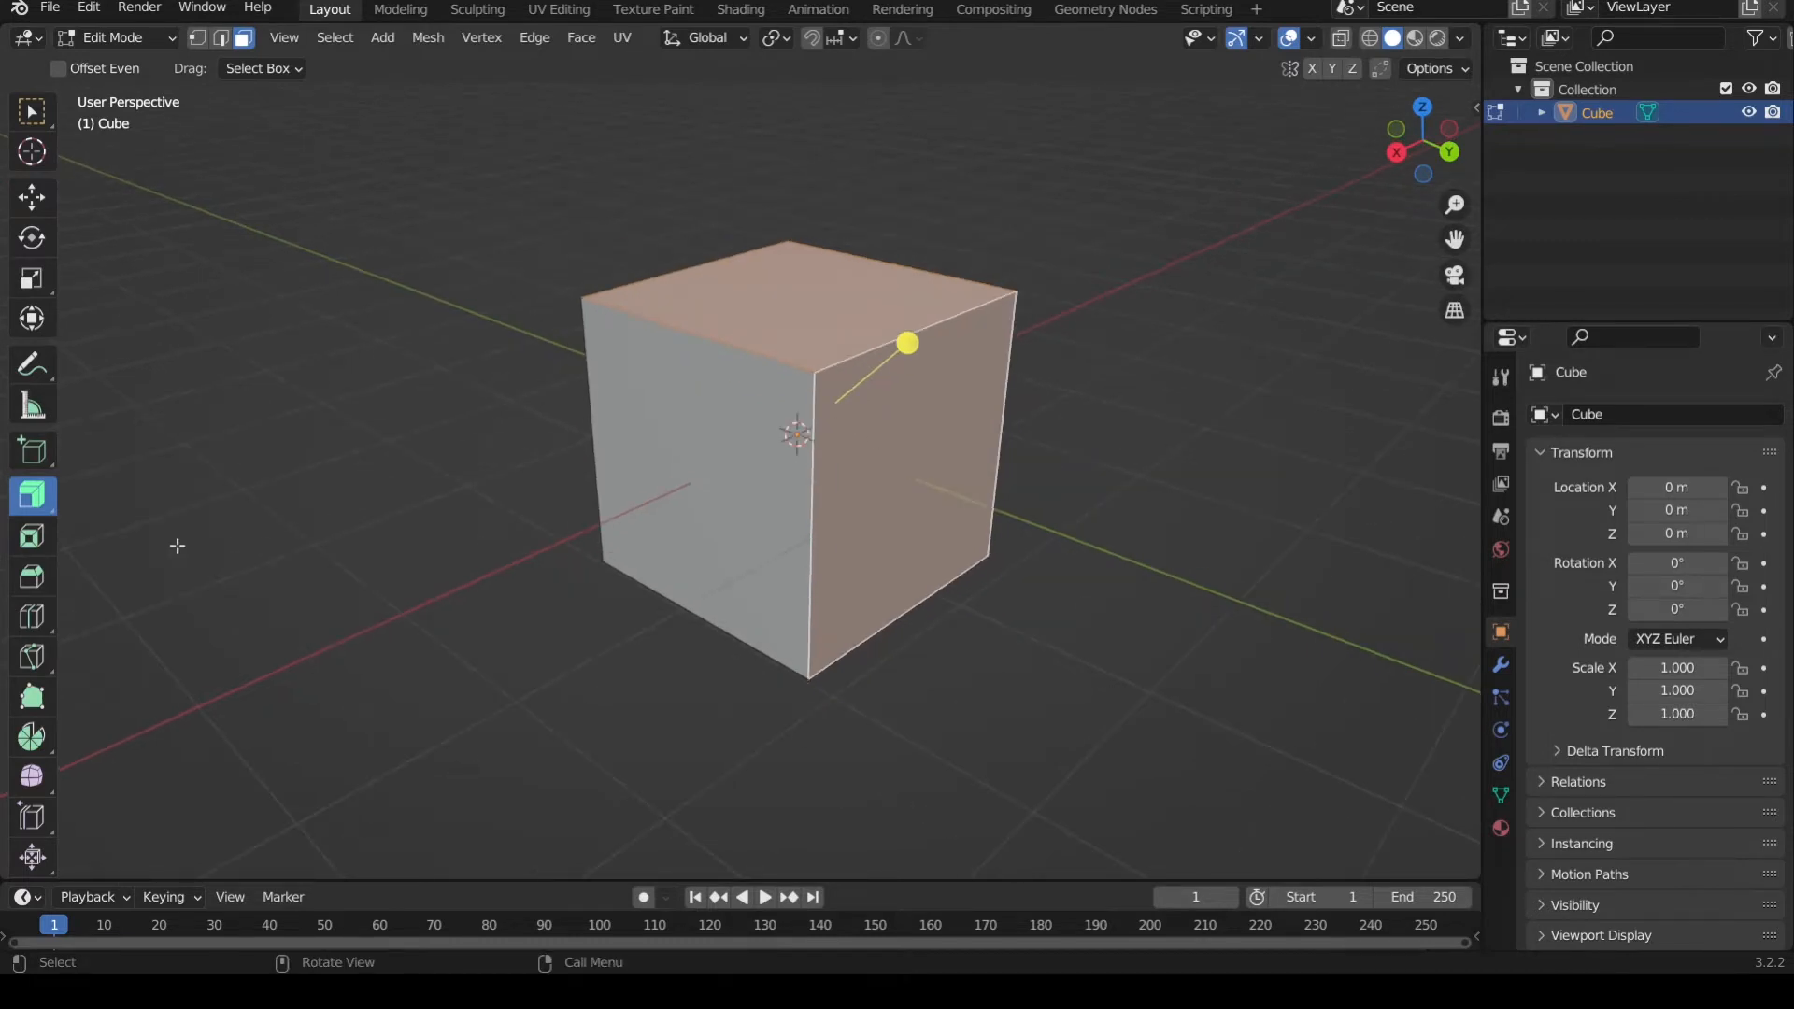
- Reset the extrude tool to Extrude Region, deselect all faces and return to the Select Box tool
{"action": "left_click", "coordinate": [31, 504]}
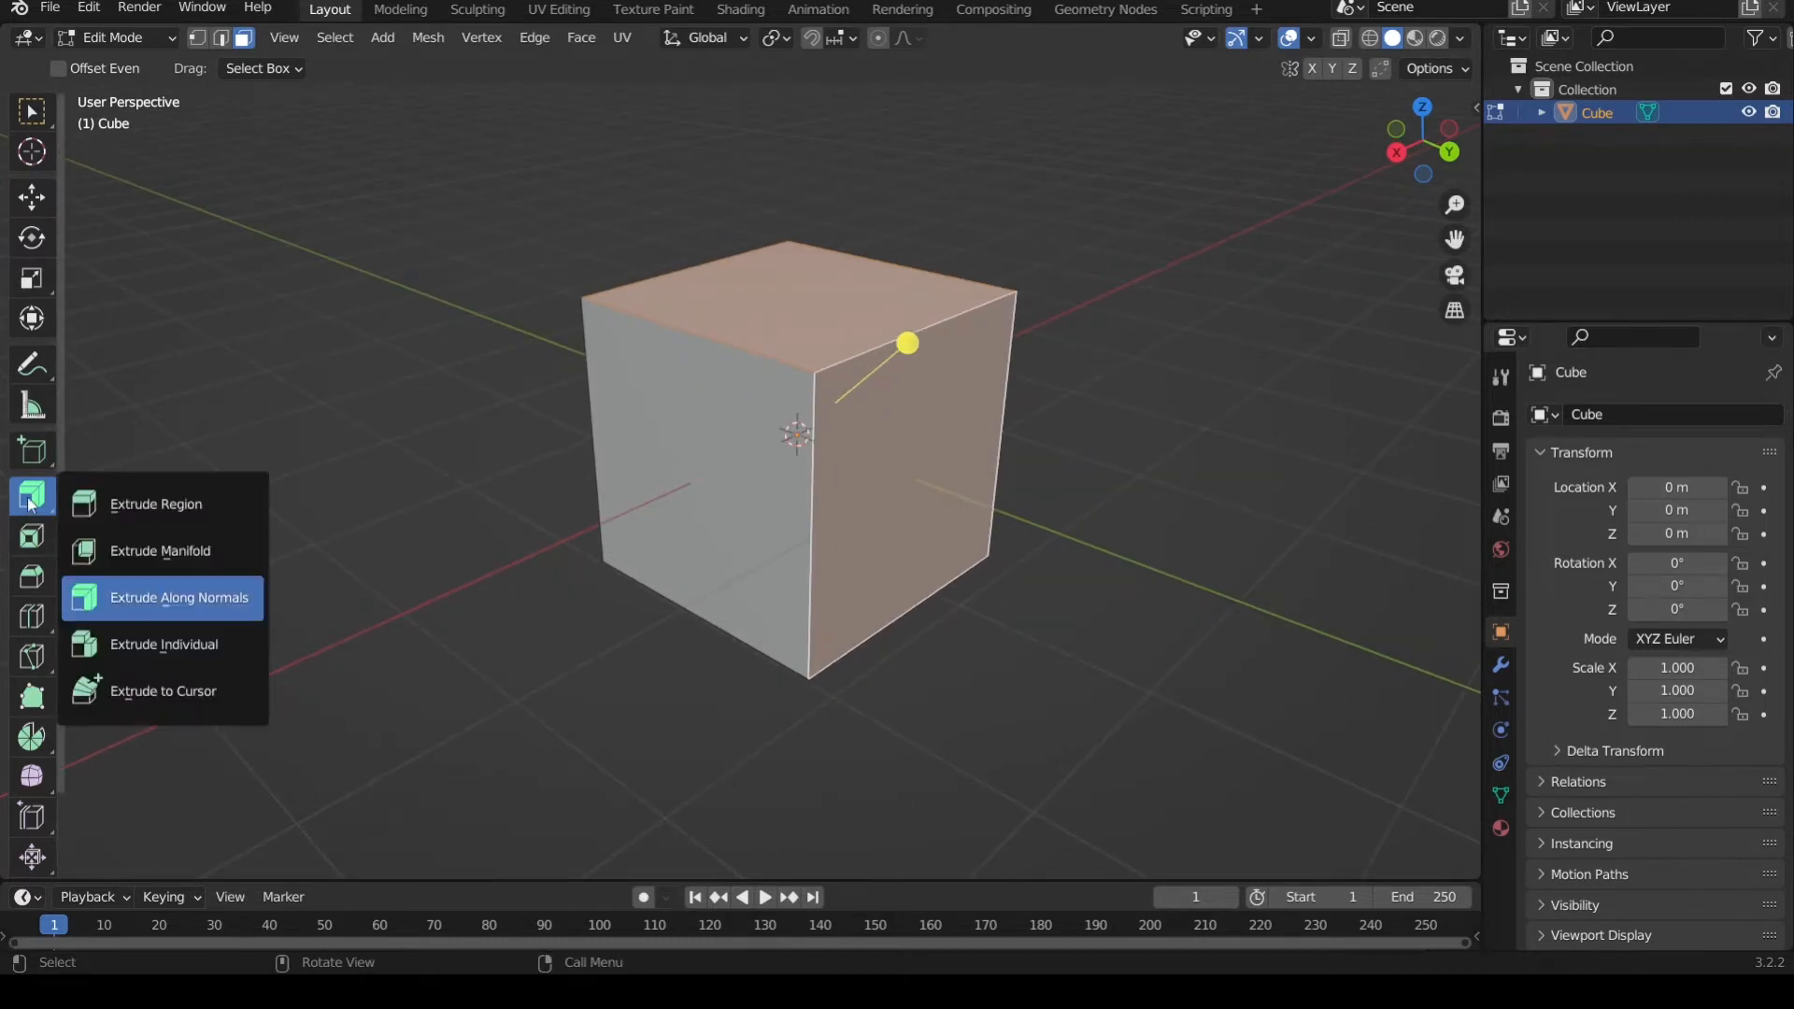
{"action": "left_click", "coordinate": [140, 507]}
{"action": "left_click", "coordinate": [1133, 522]}
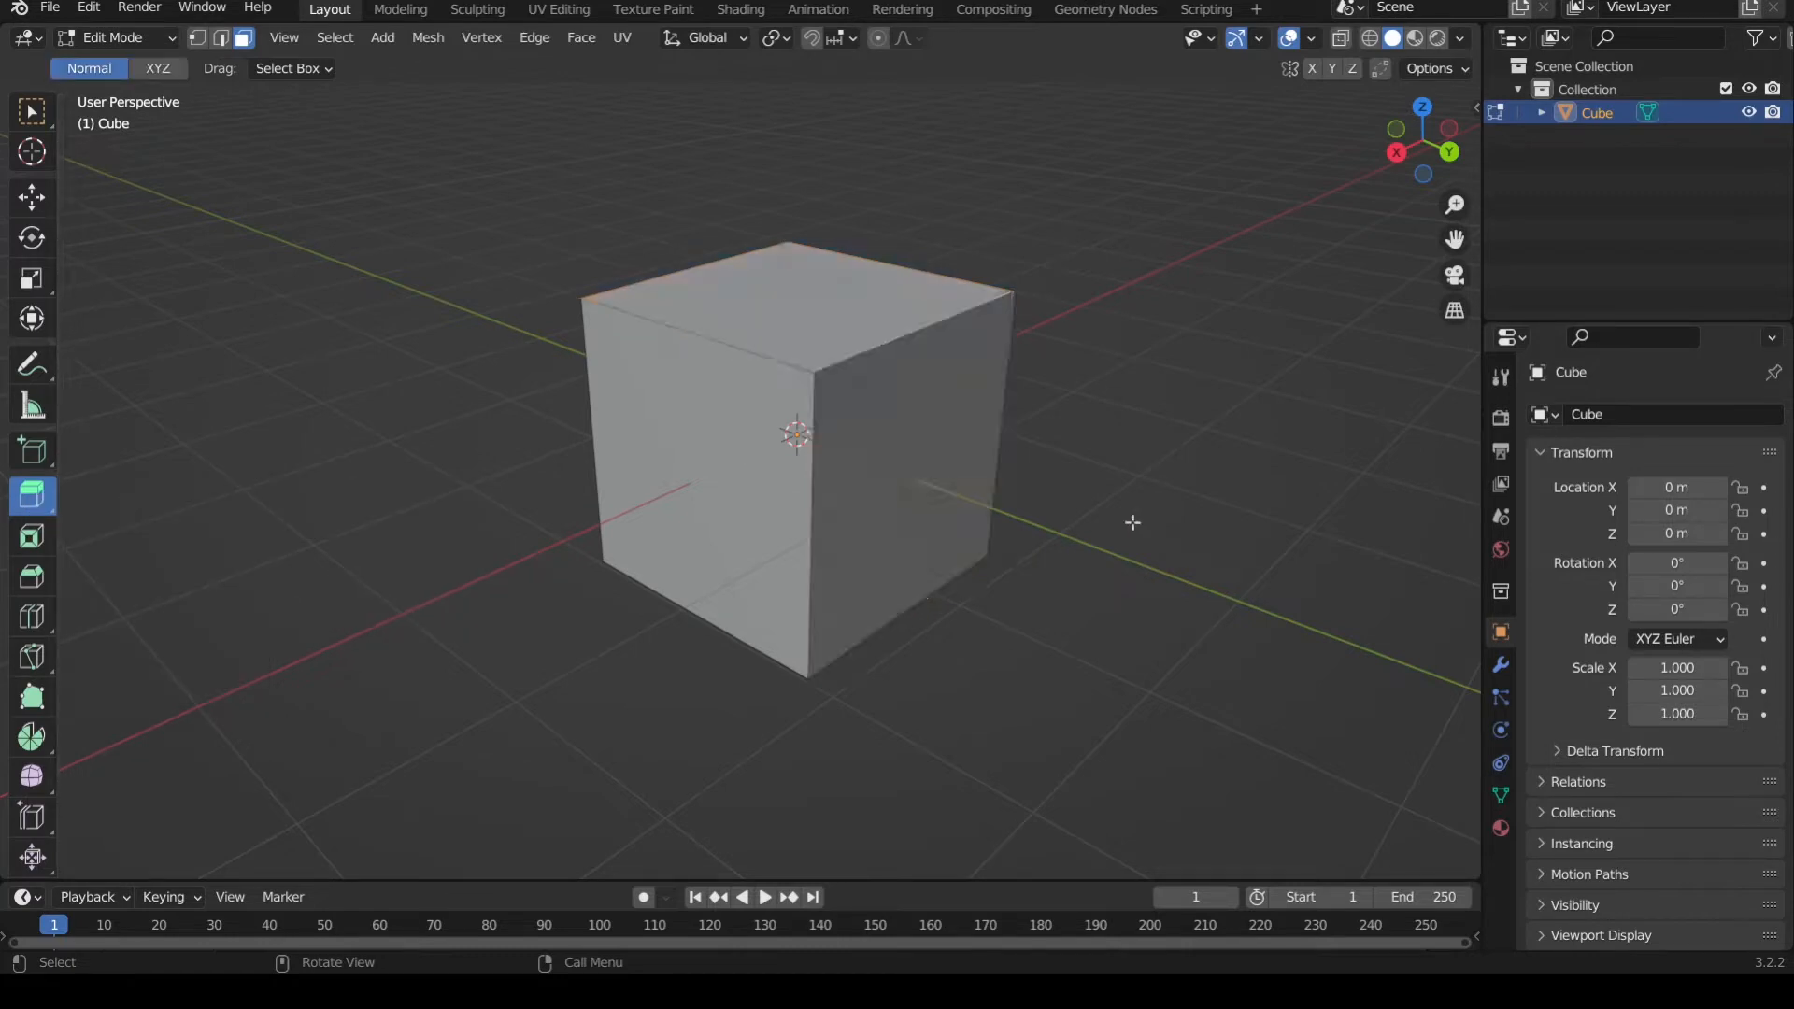
{"action": "middle_click_drag", "start_coordinate": [1125, 529], "coordinate": [1096, 531]}
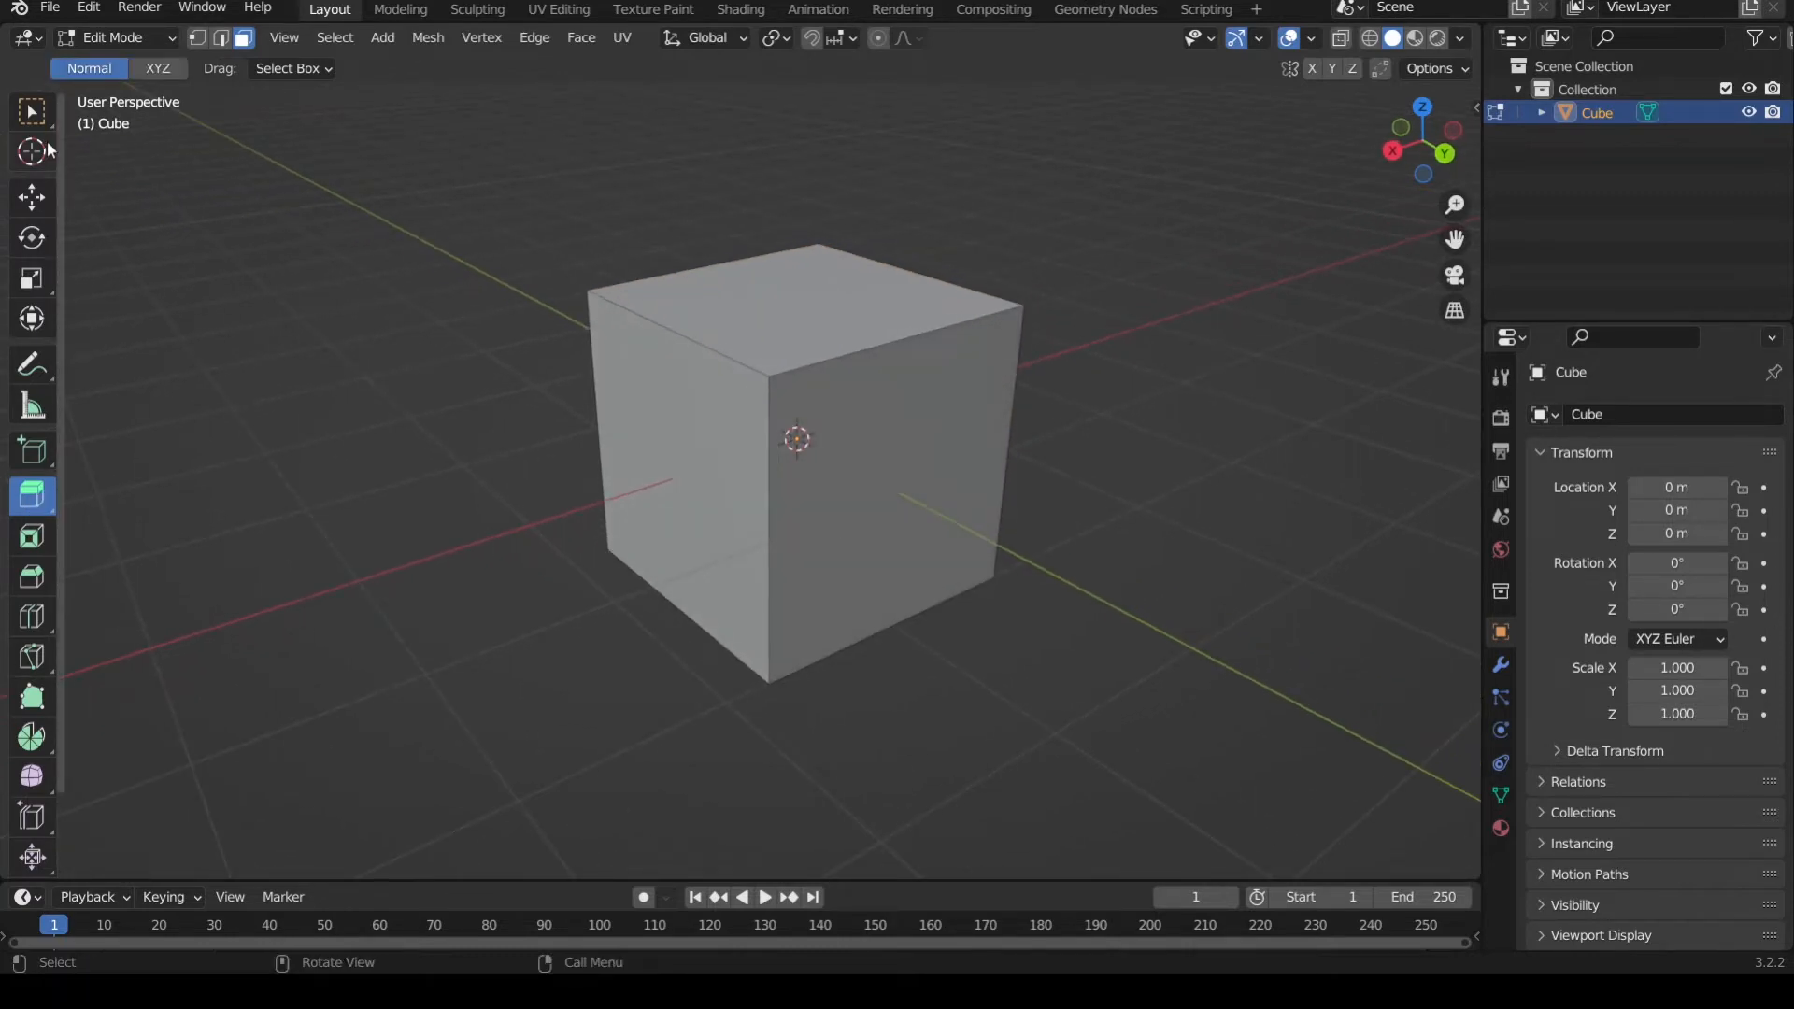
{"action": "key", "text": "w"}
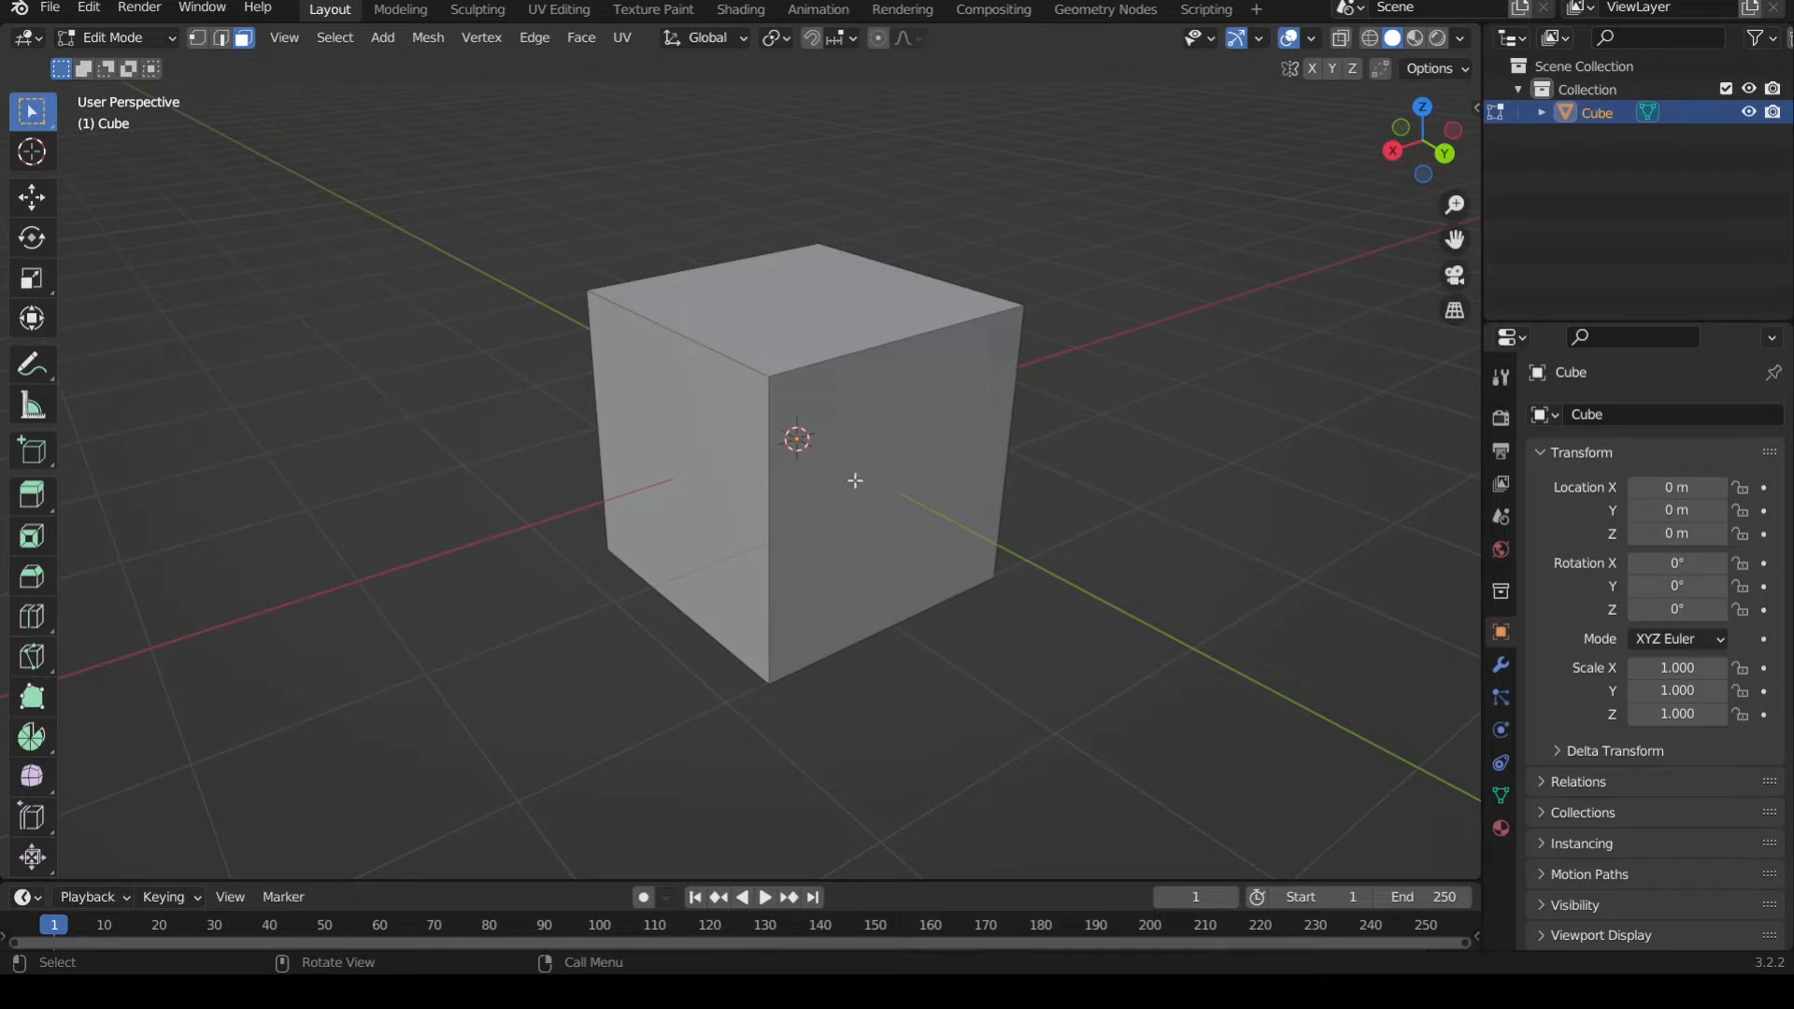
- Extrude the cube's top face upward by about 0.95 m, and clear the selection
{"action": "scroll", "coordinate": [841, 468], "scroll_direction": "up", "scroll_amount": 1}
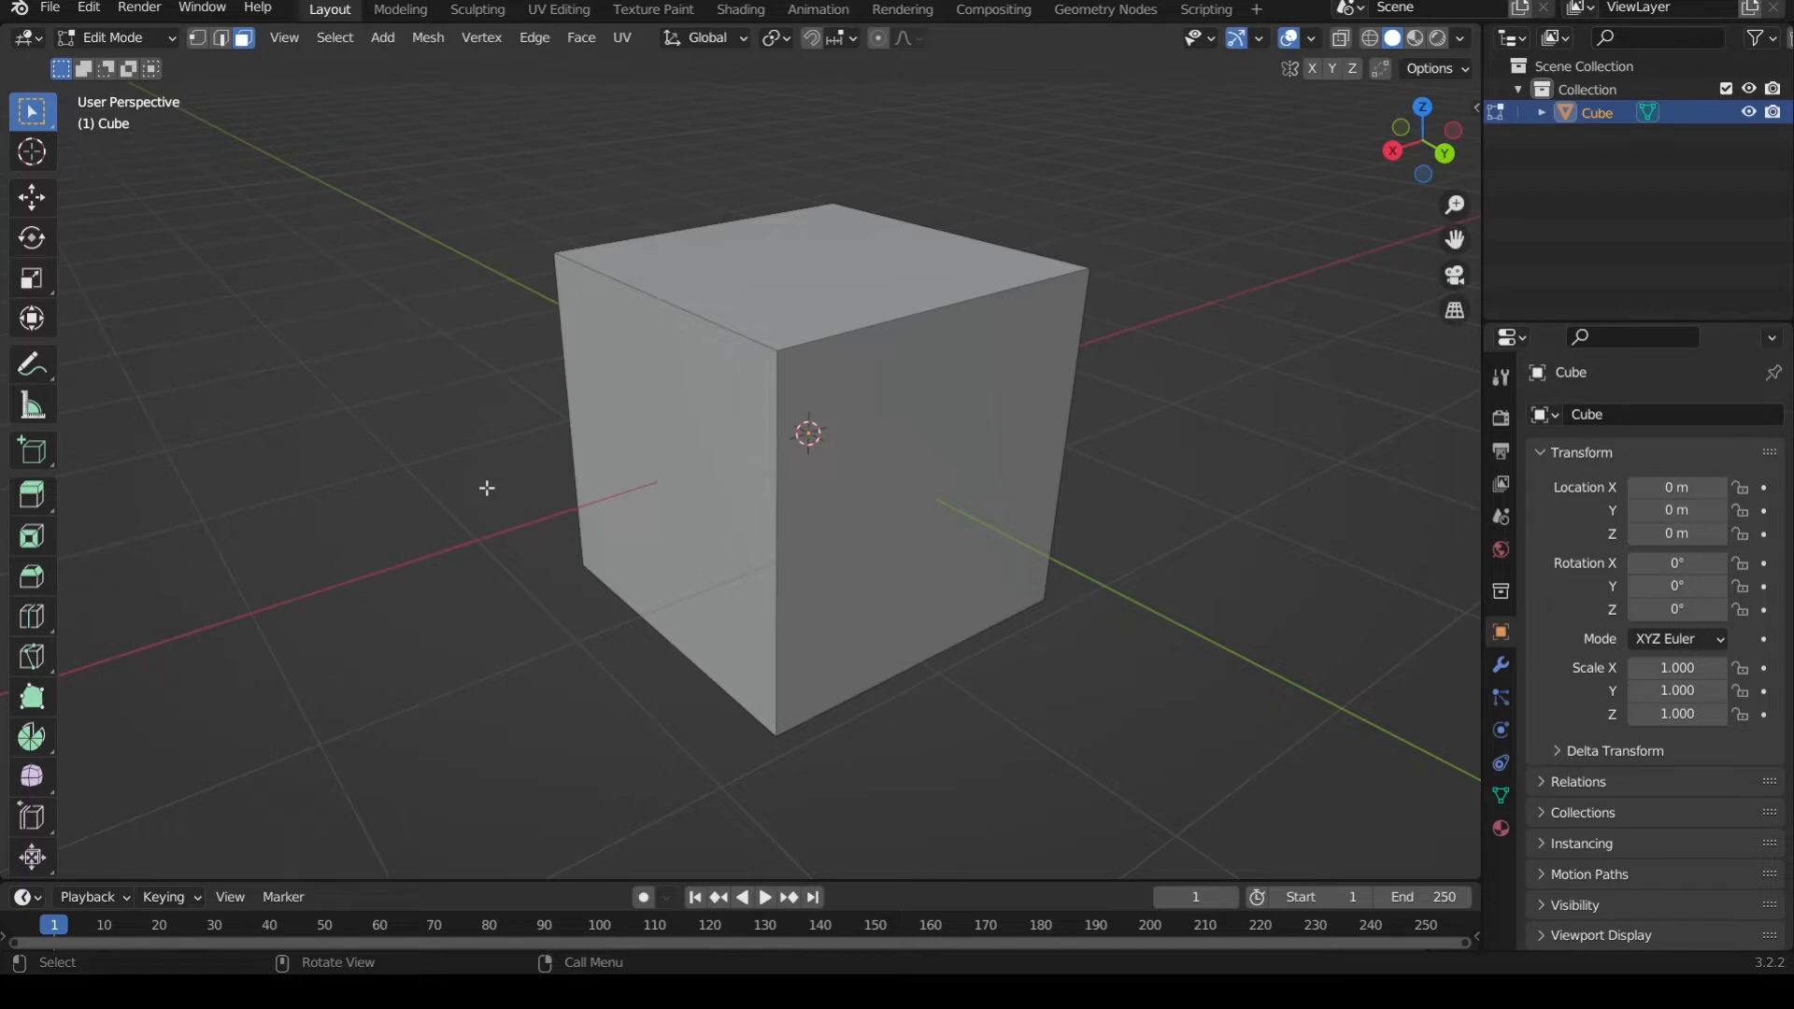
{"action": "scroll", "coordinate": [596, 510], "scroll_direction": "down", "scroll_amount": 2}
{"action": "scroll", "coordinate": [615, 513], "scroll_direction": "up", "scroll_amount": 1}
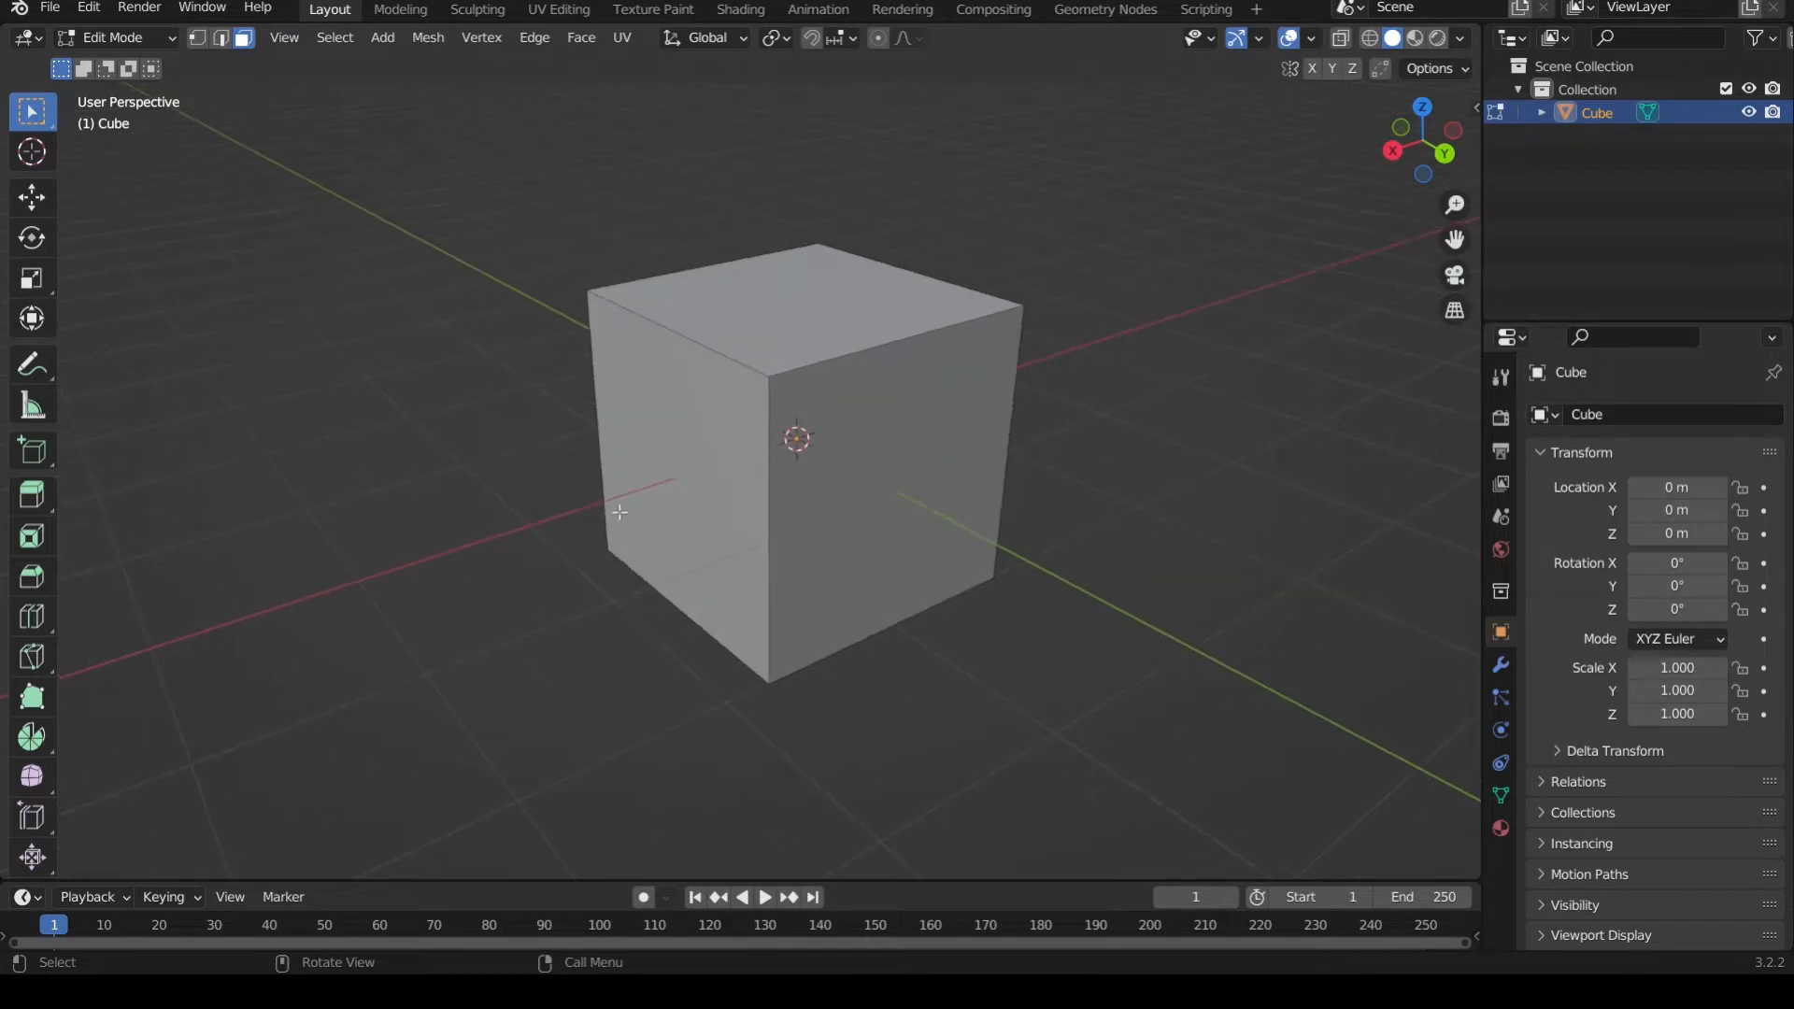
{"action": "middle_click_drag", "start_coordinate": [887, 410], "coordinate": [866, 441], "text": "shift"}
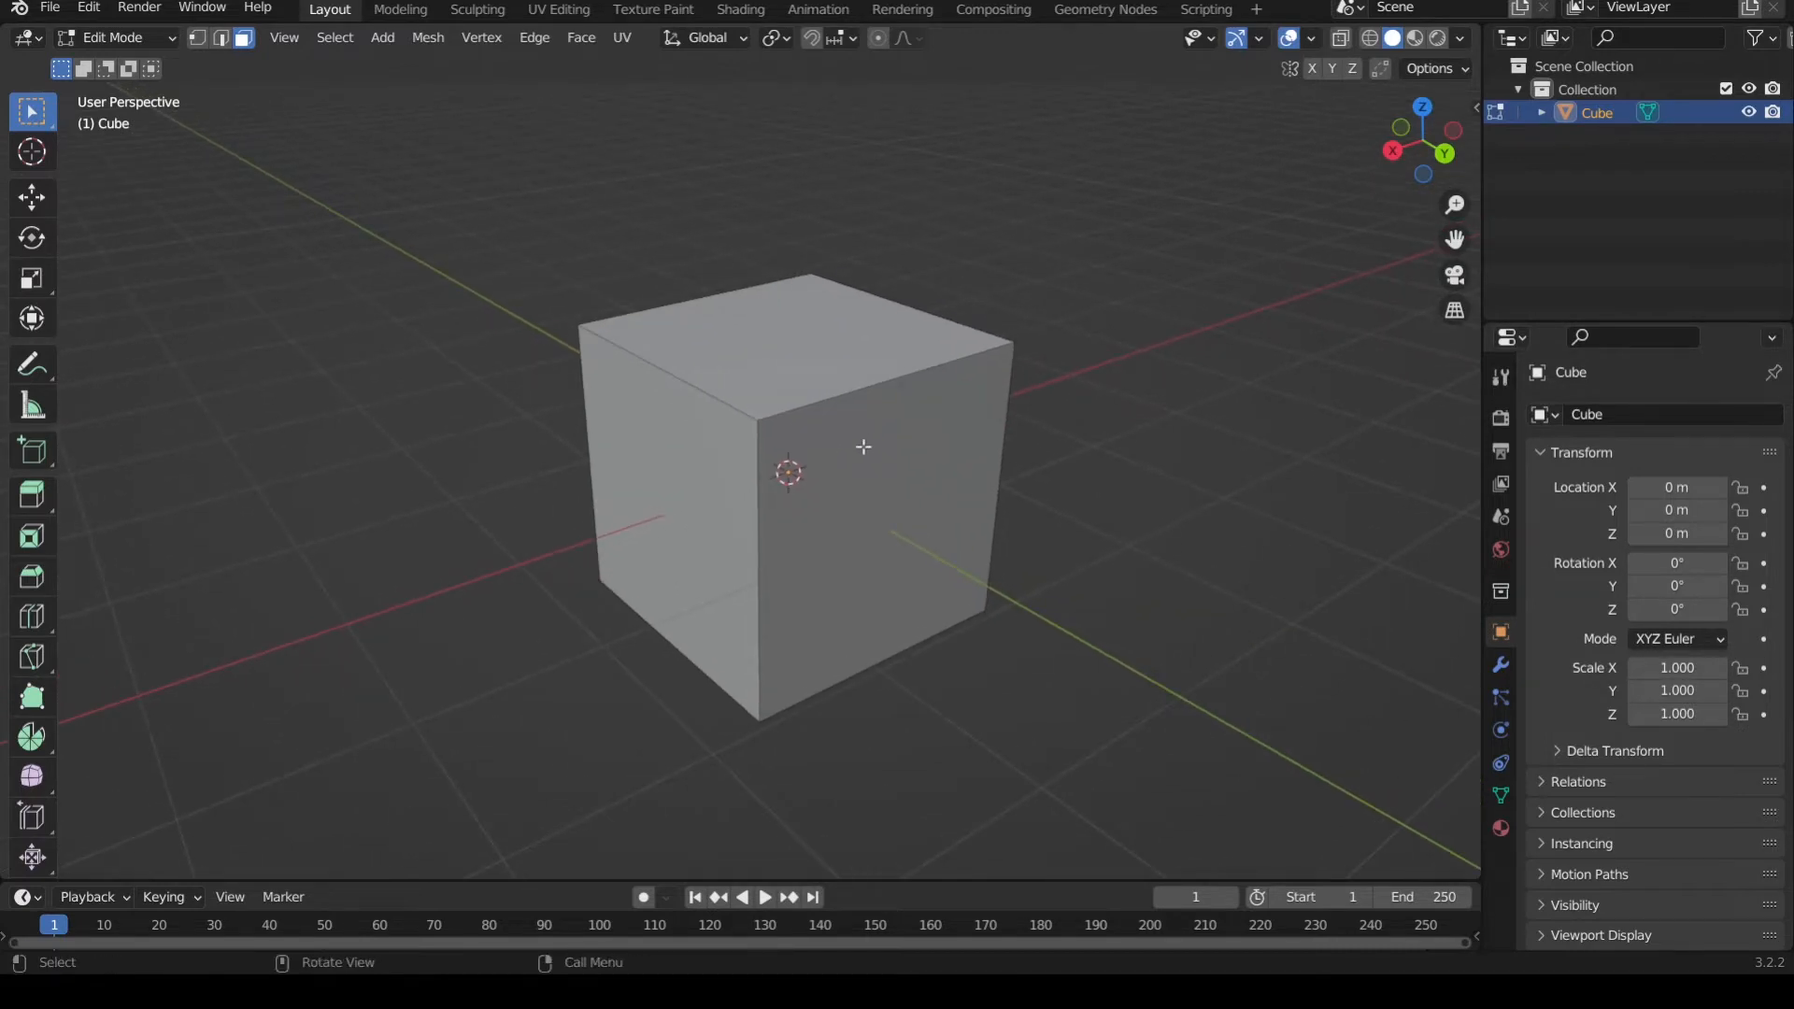
{"action": "left_click", "coordinate": [780, 352]}
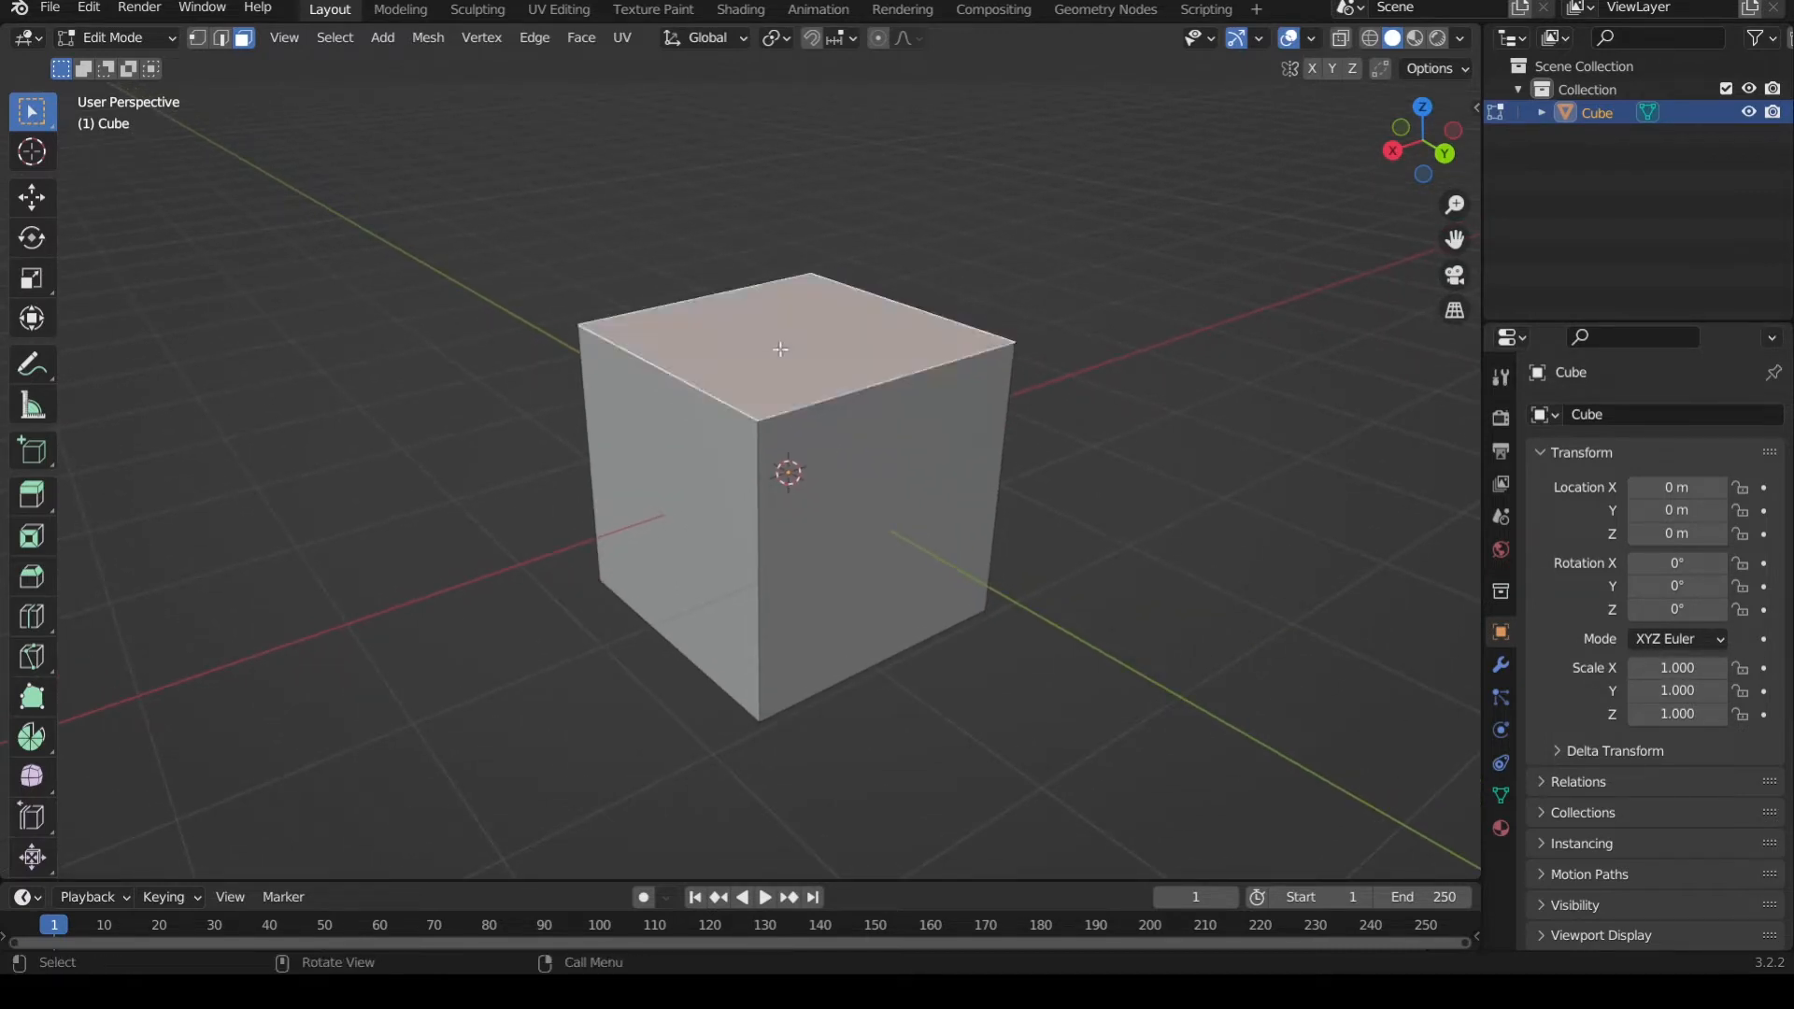
{"action": "middle_click_drag", "start_coordinate": [865, 374], "coordinate": [853, 475], "text": "shift"}
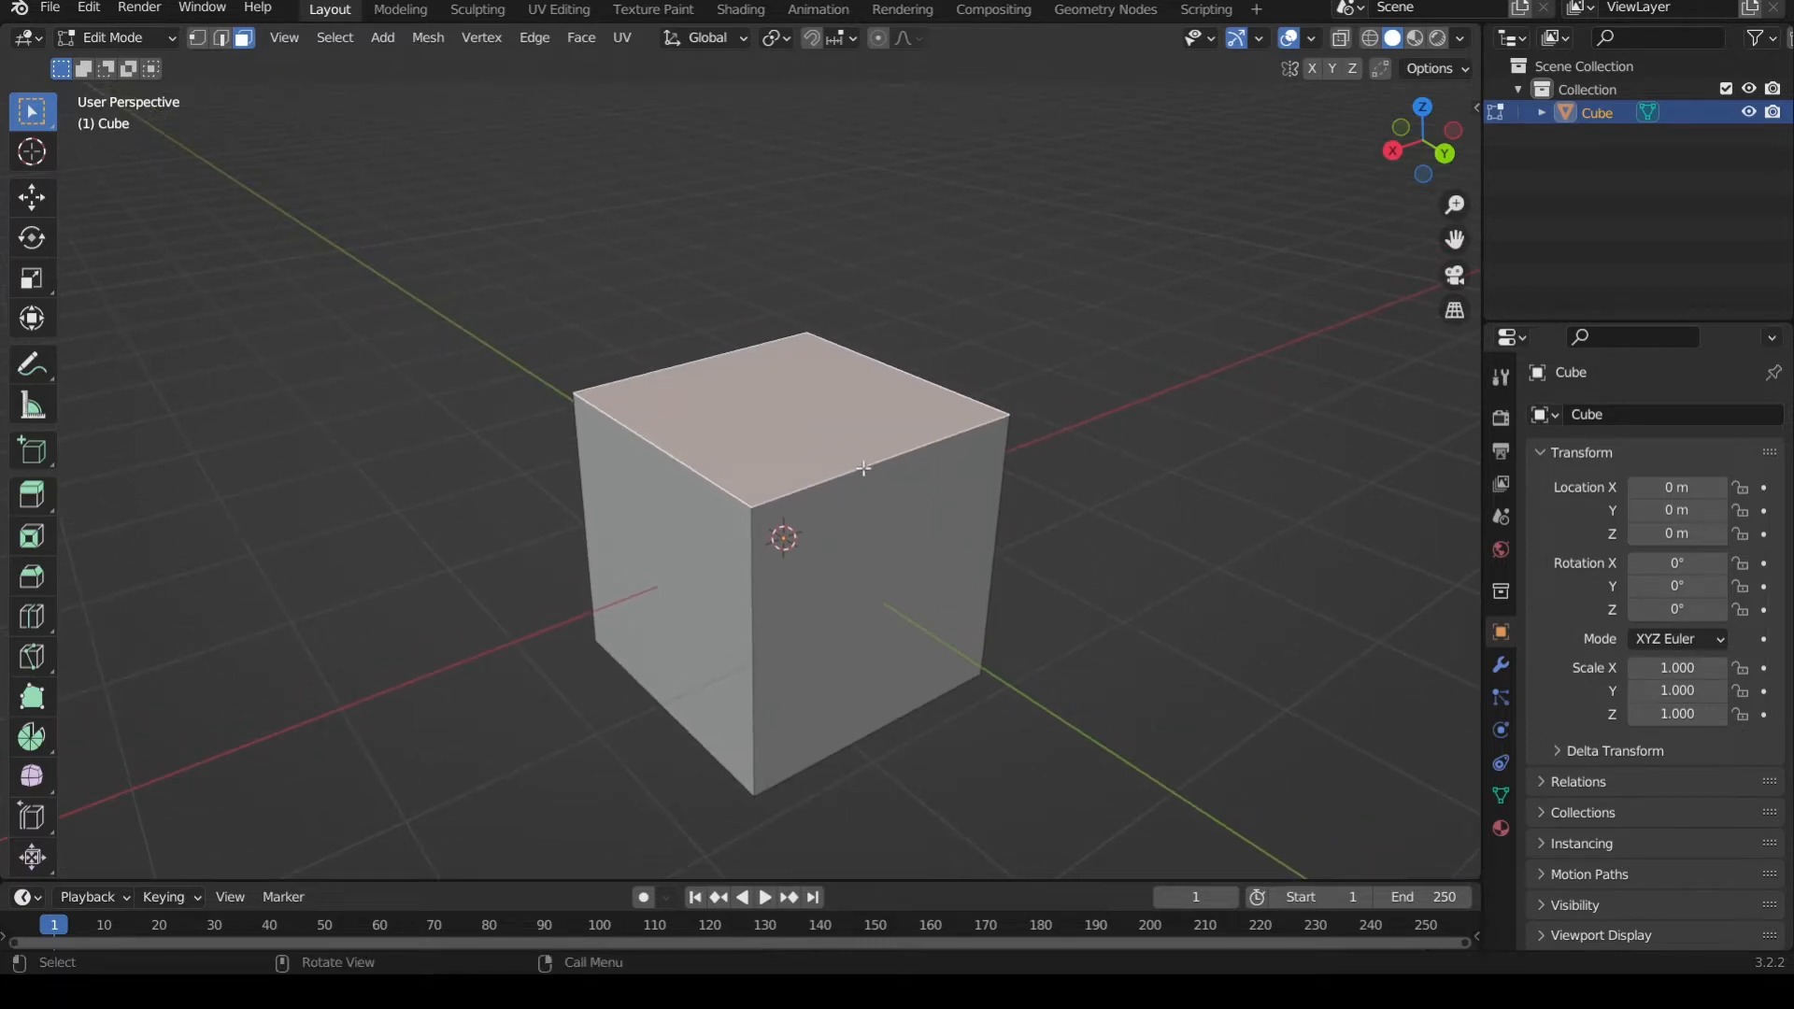
{"action": "key", "text": "e"}
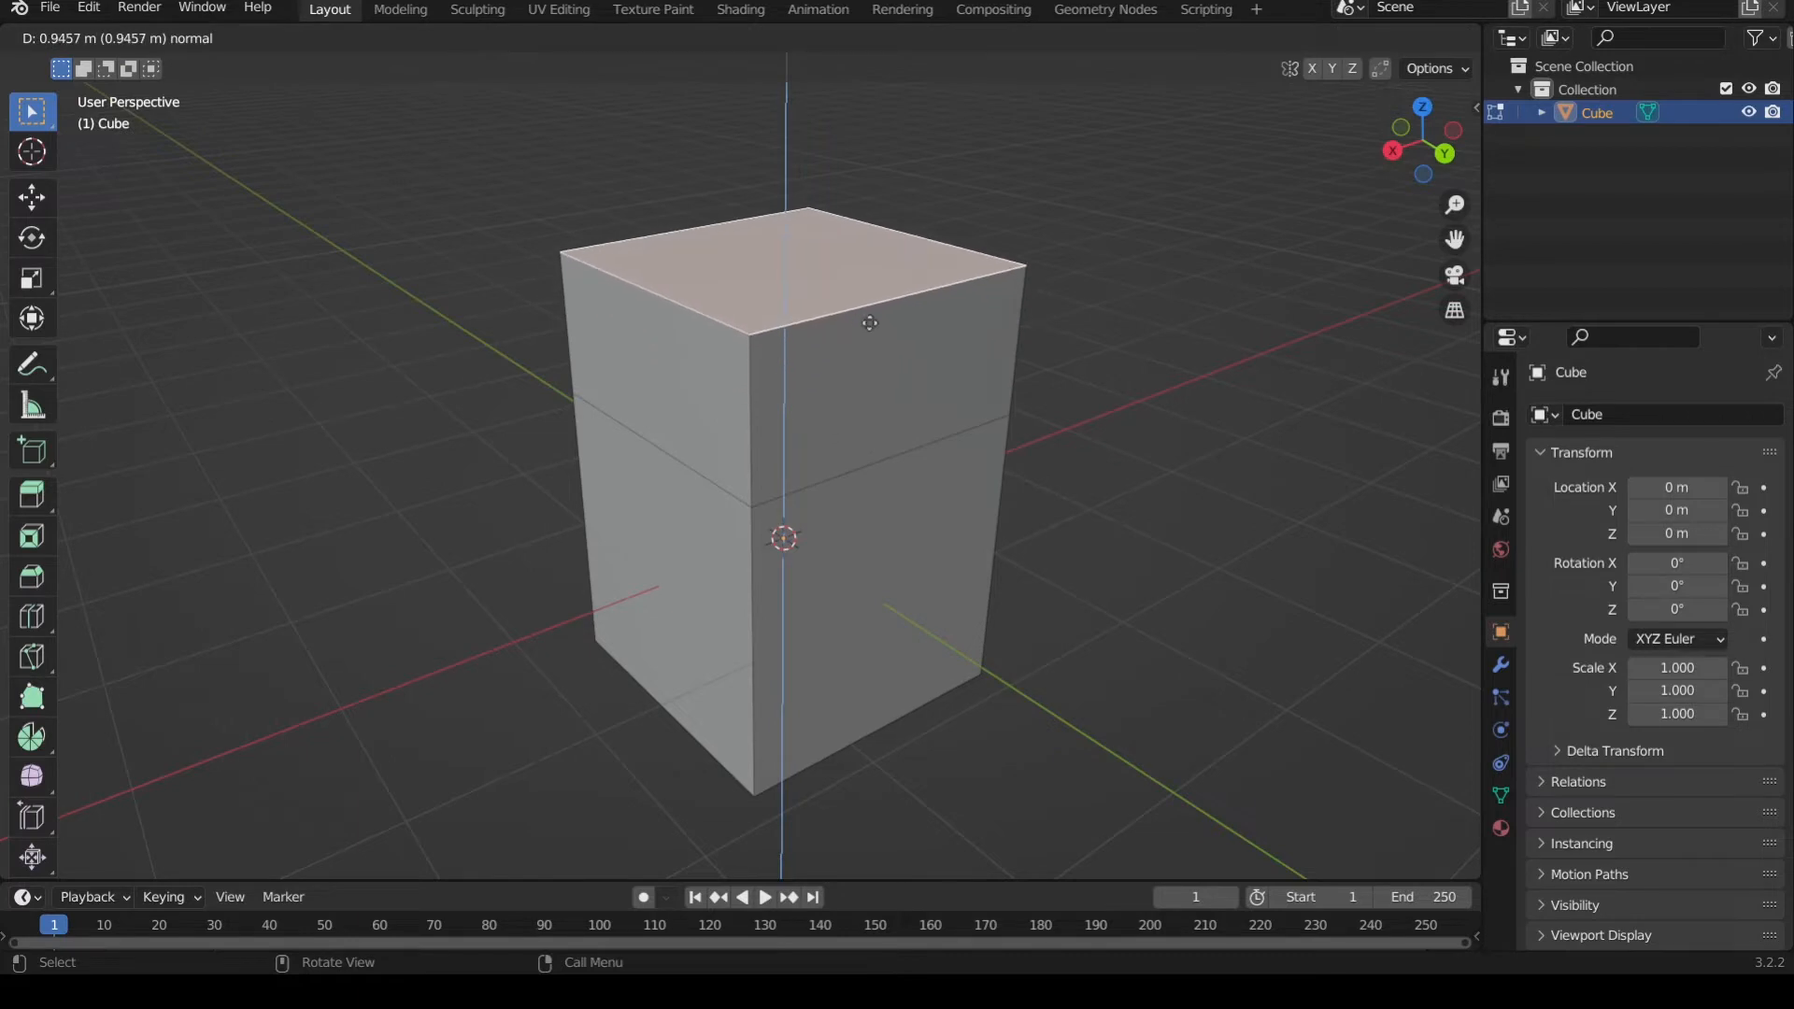
{"action": "left_click", "coordinate": [869, 318]}
{"action": "left_click", "coordinate": [1036, 408]}
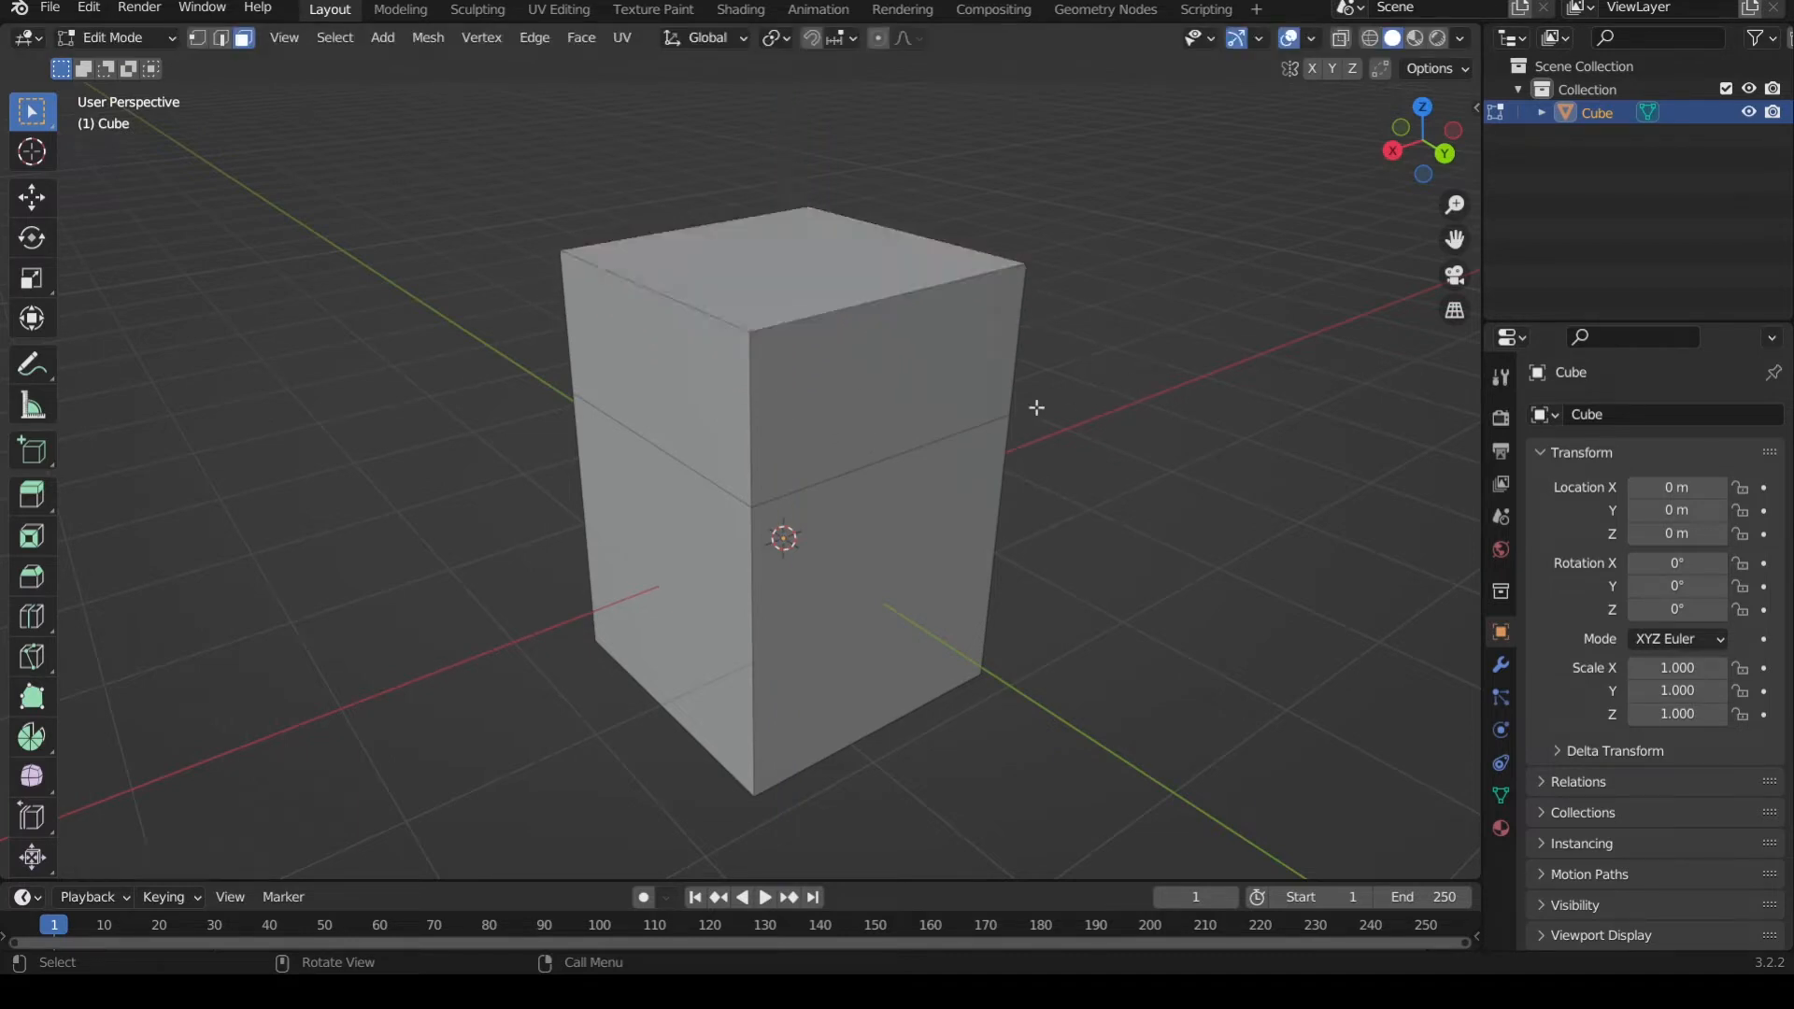
- Extrude the X-facing side face of the upper section outward, and extrude the top of that new block upward
{"action": "left_click", "coordinate": [686, 373]}
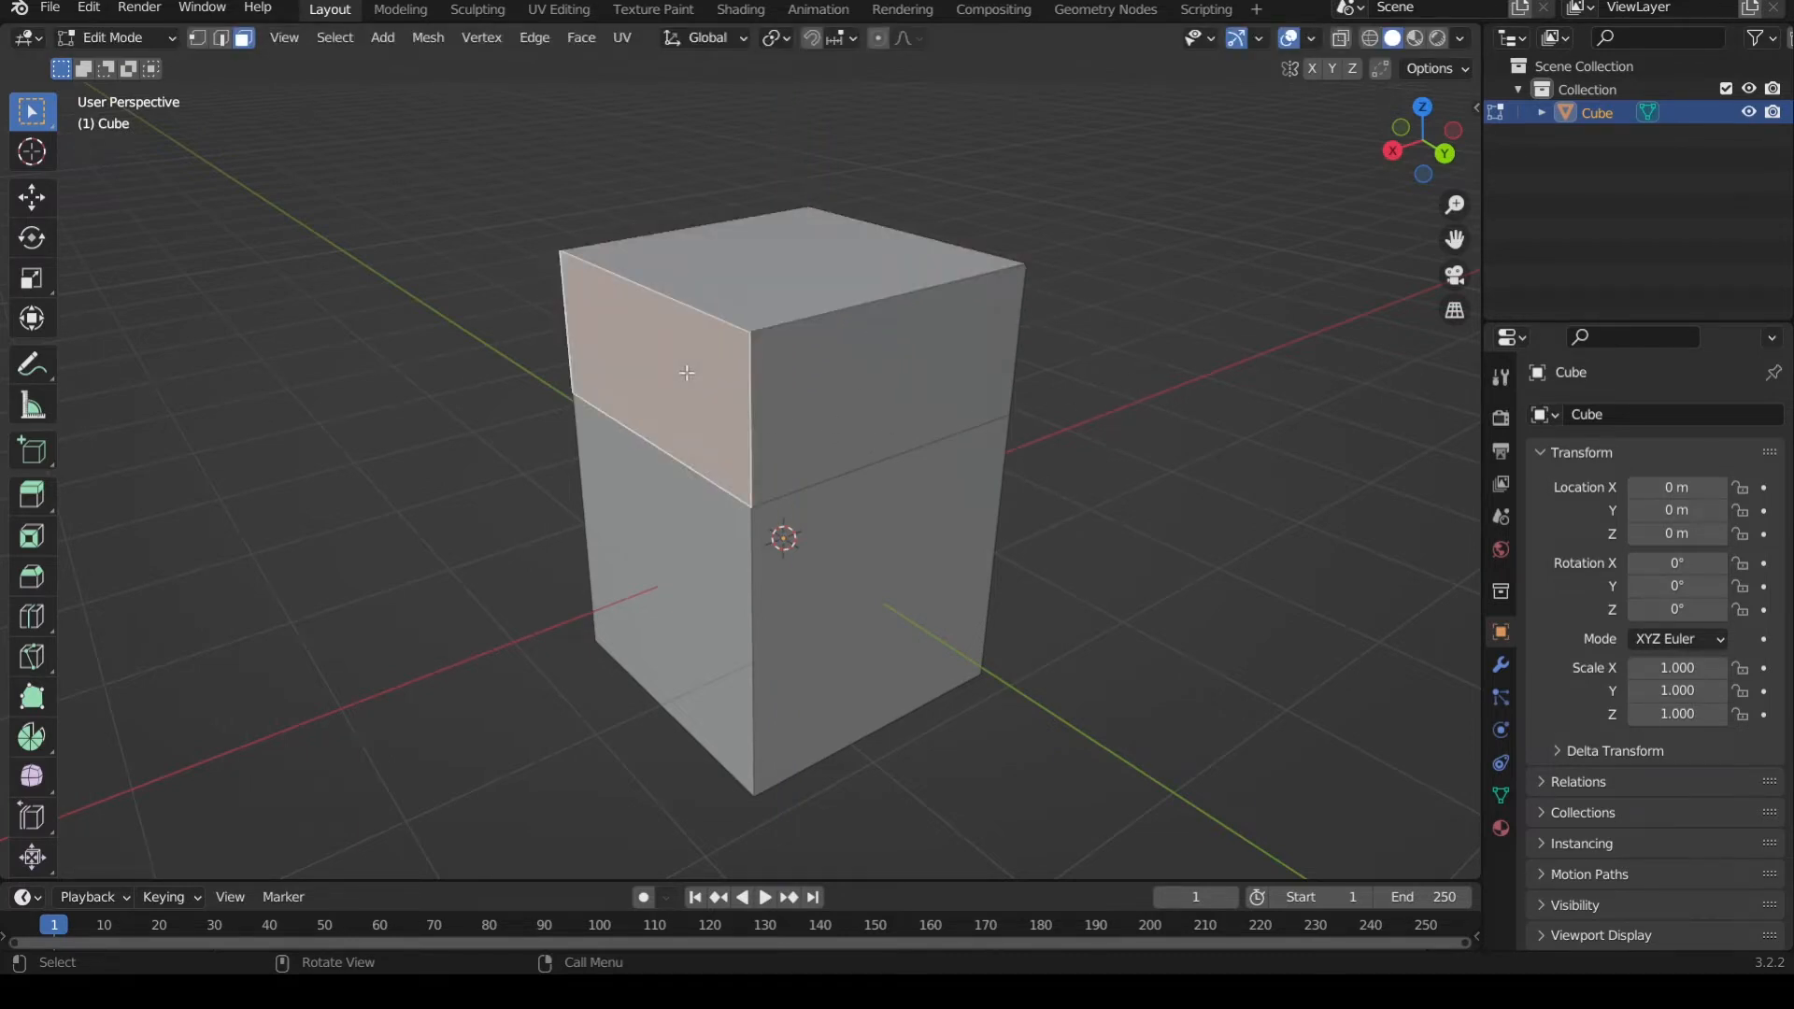
{"action": "key", "text": "e"}
{"action": "left_click", "coordinate": [514, 421]}
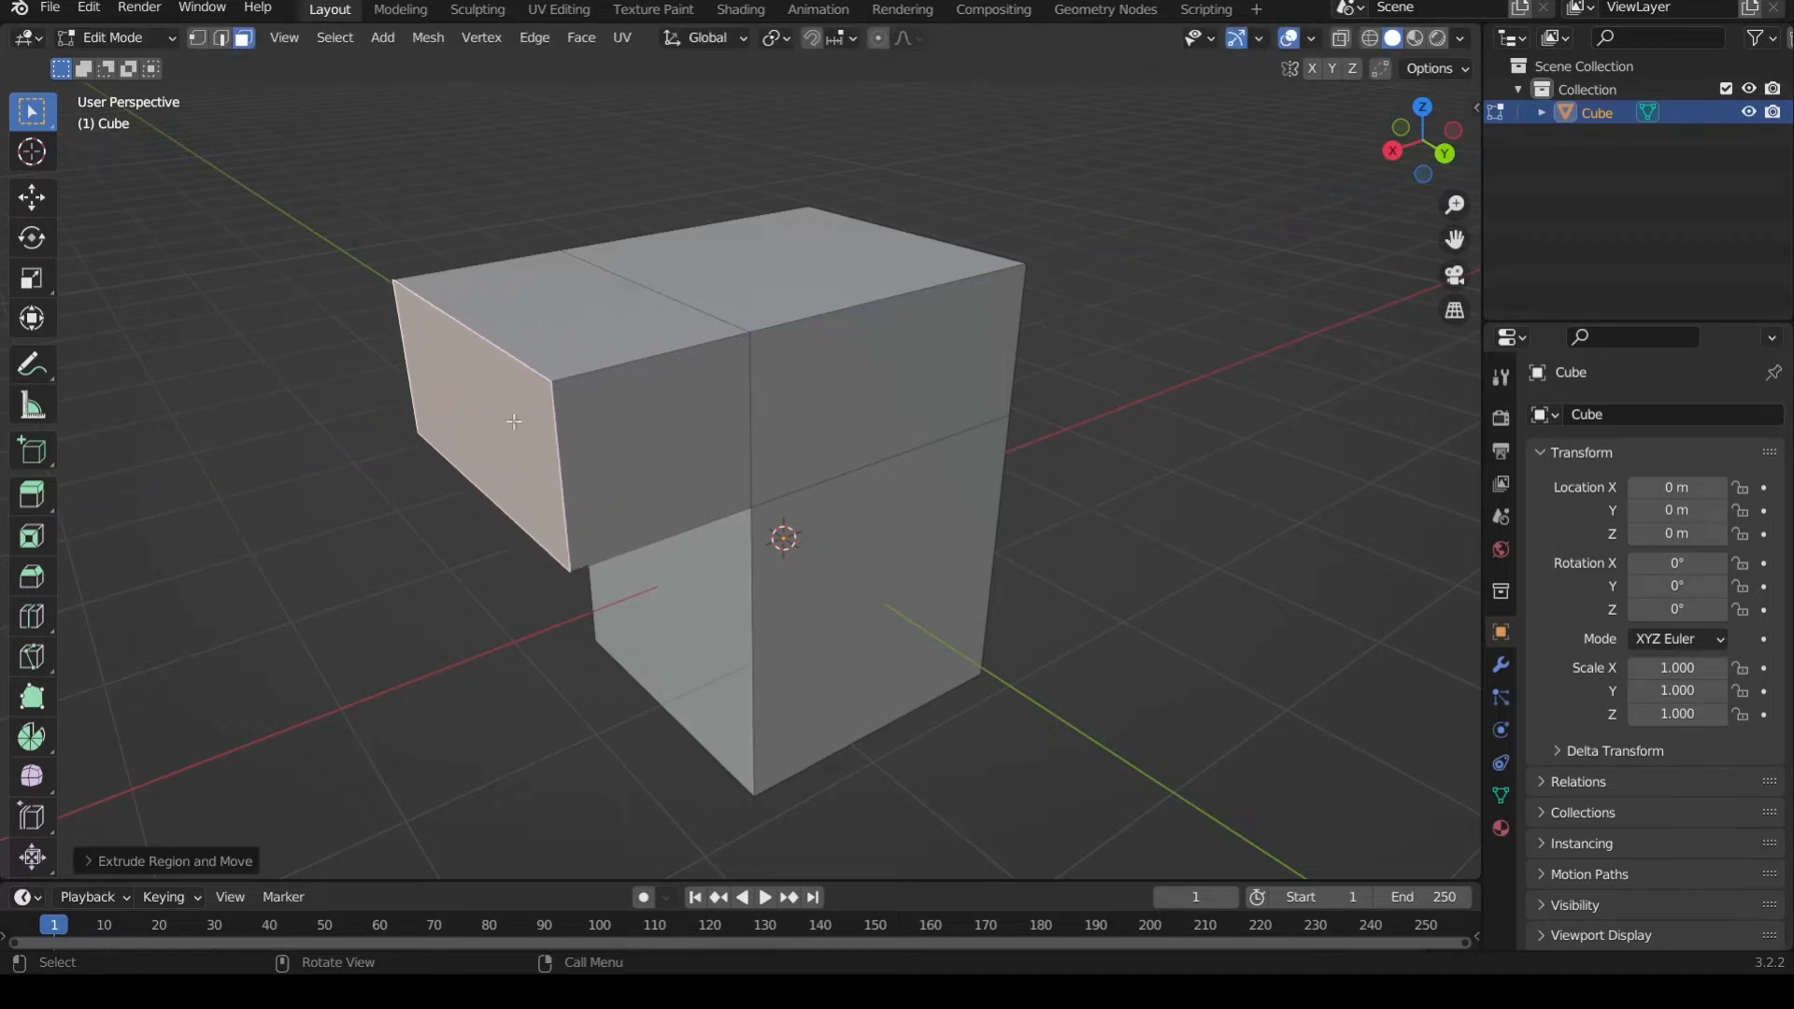
{"action": "left_click", "coordinate": [604, 328]}
{"action": "key", "text": "e"}
{"action": "left_click", "coordinate": [603, 246]}
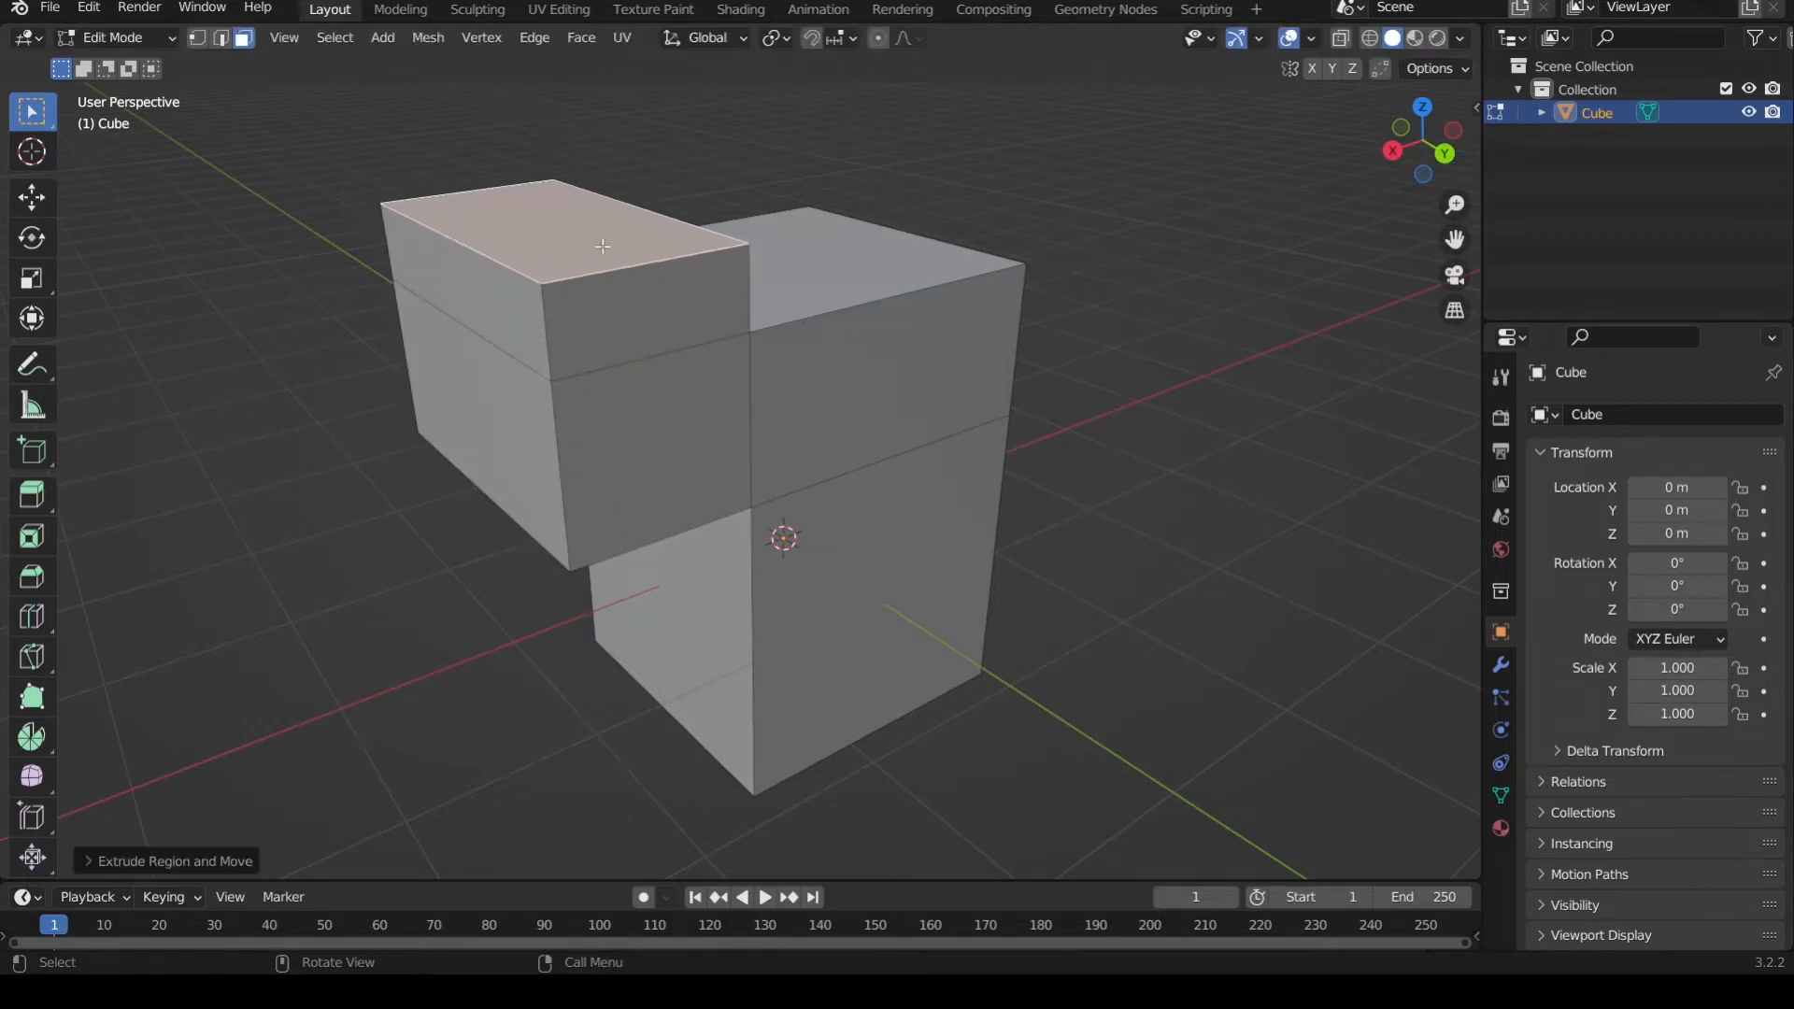
- Scale down the raised block's top face so its sides taper inward
{"action": "middle_click_drag", "start_coordinate": [964, 552], "coordinate": [866, 475]}
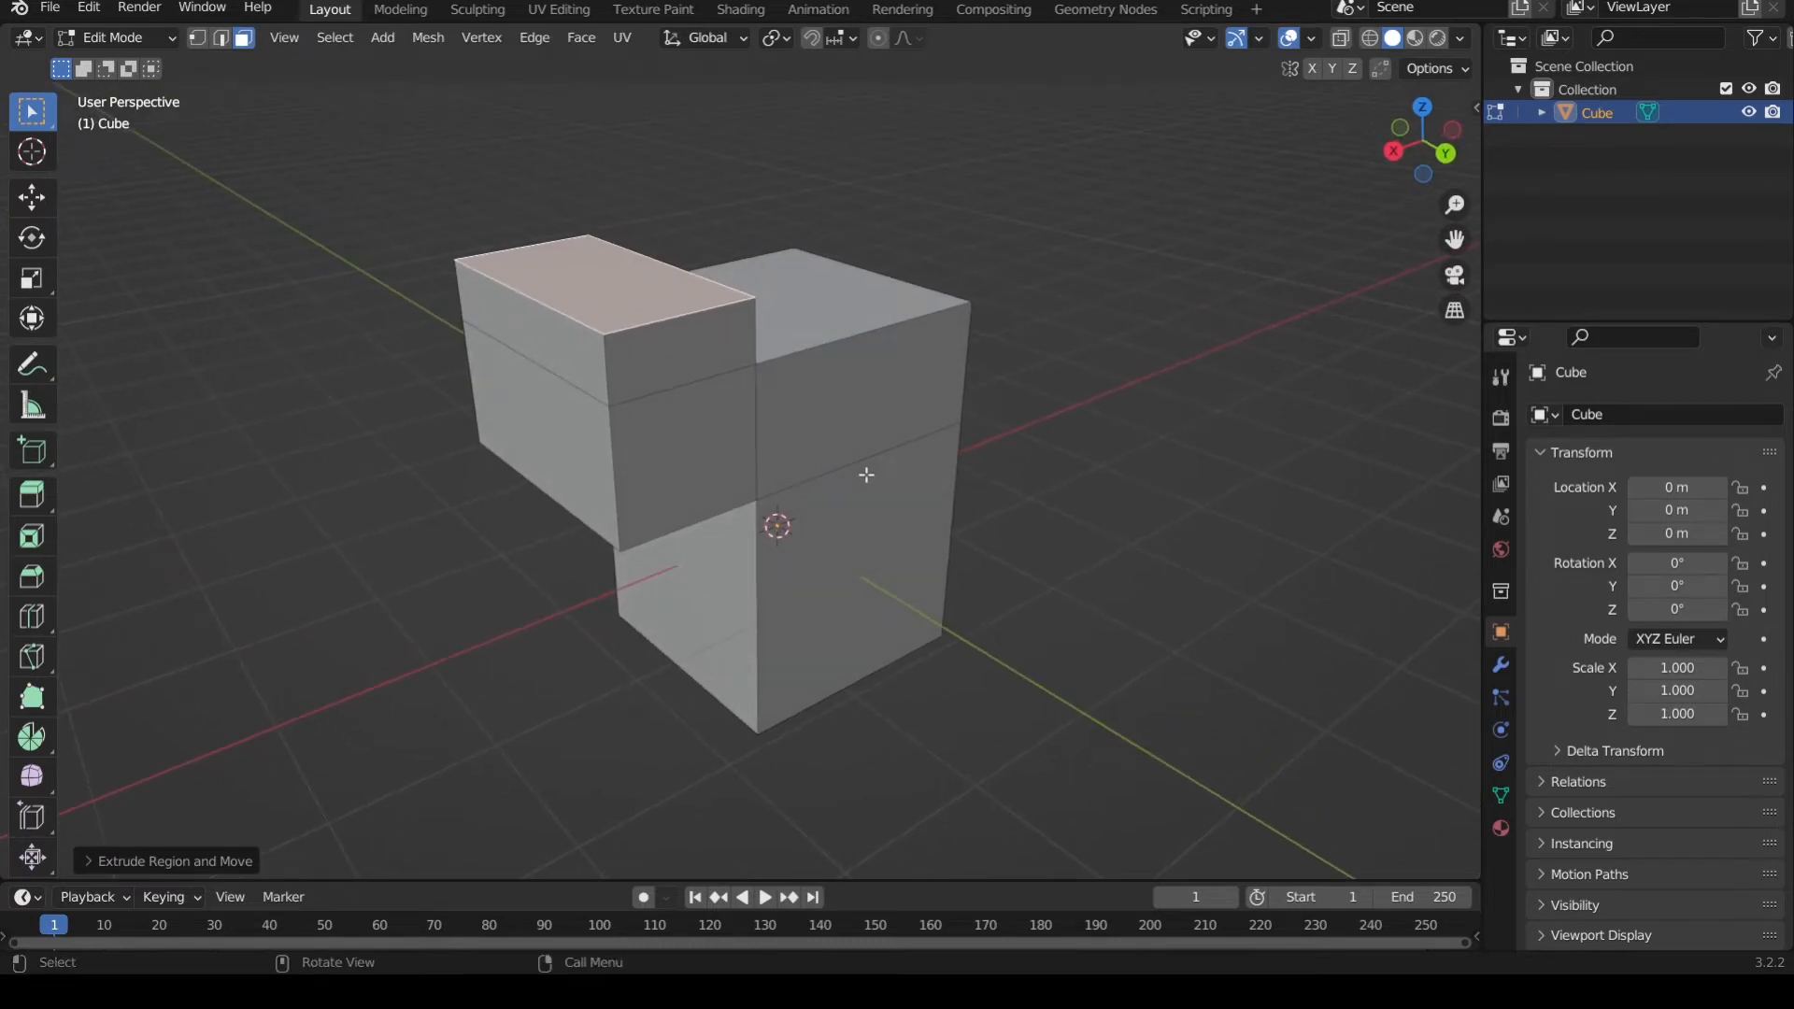
{"action": "scroll", "coordinate": [867, 474], "scroll_direction": "down", "scroll_amount": 1}
{"action": "scroll", "coordinate": [850, 492], "scroll_direction": "up", "scroll_amount": 2}
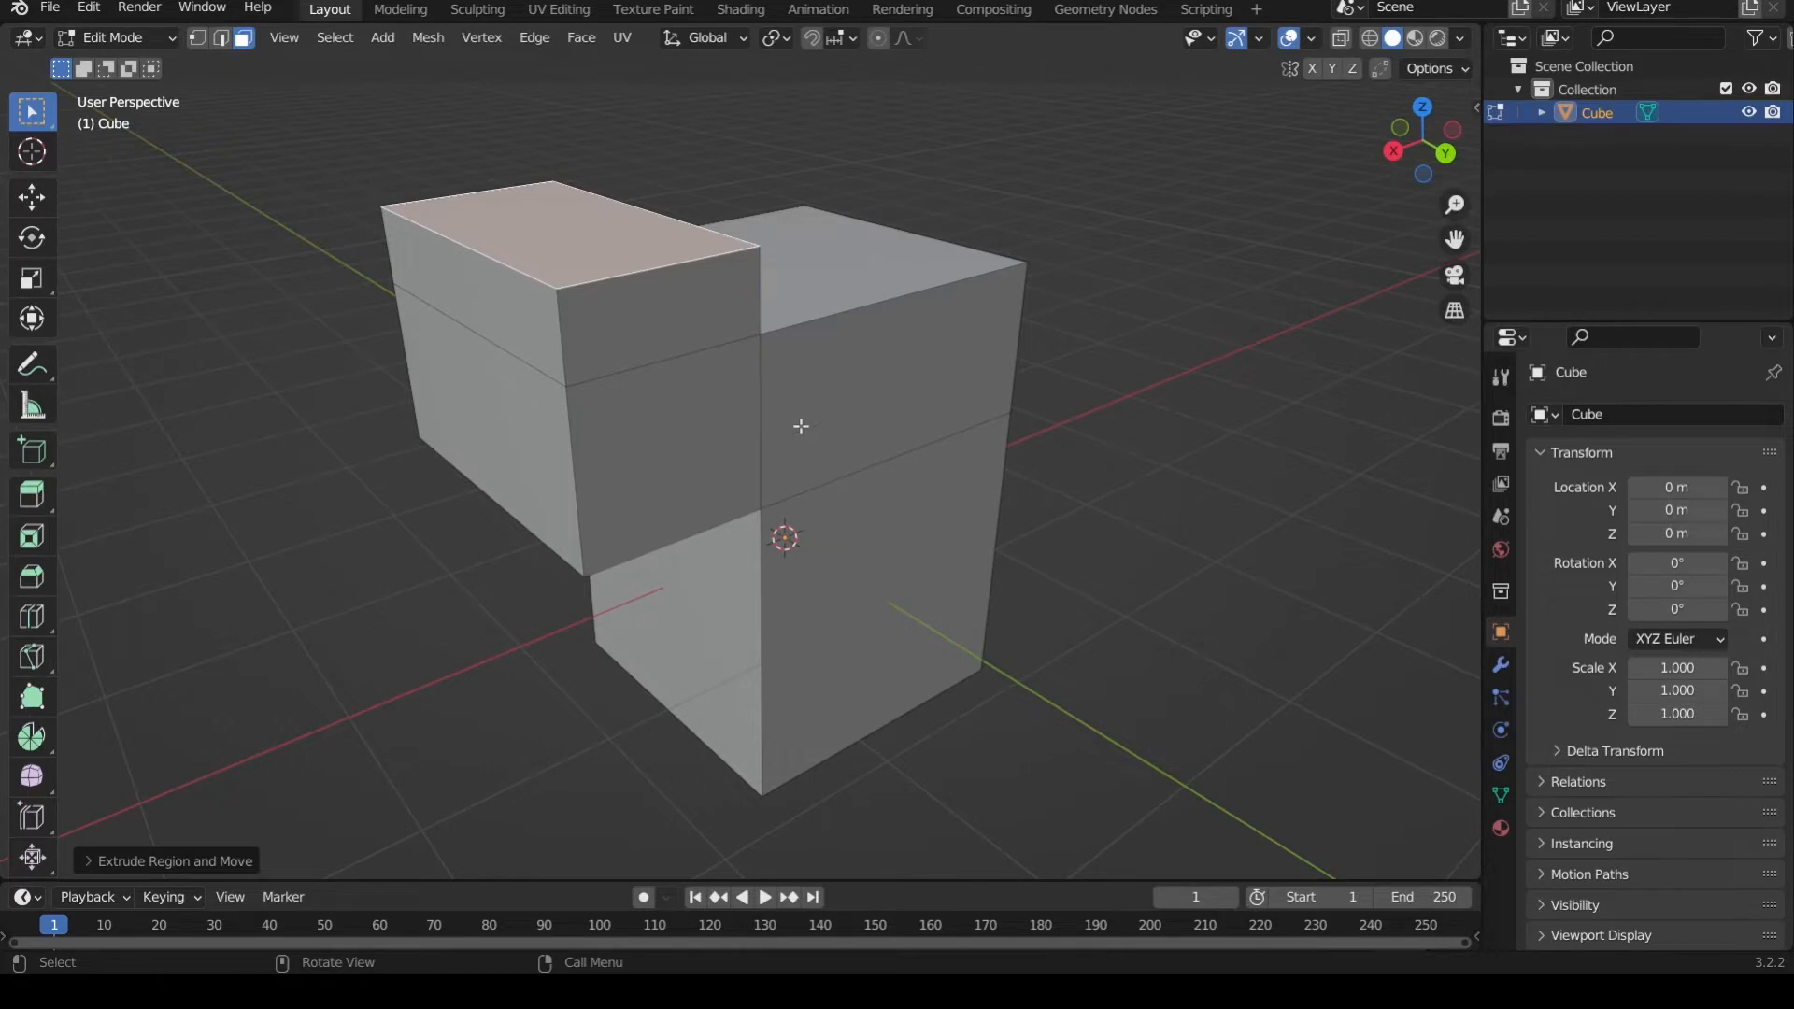
{"action": "middle_click_drag", "start_coordinate": [801, 426], "coordinate": [802, 481]}
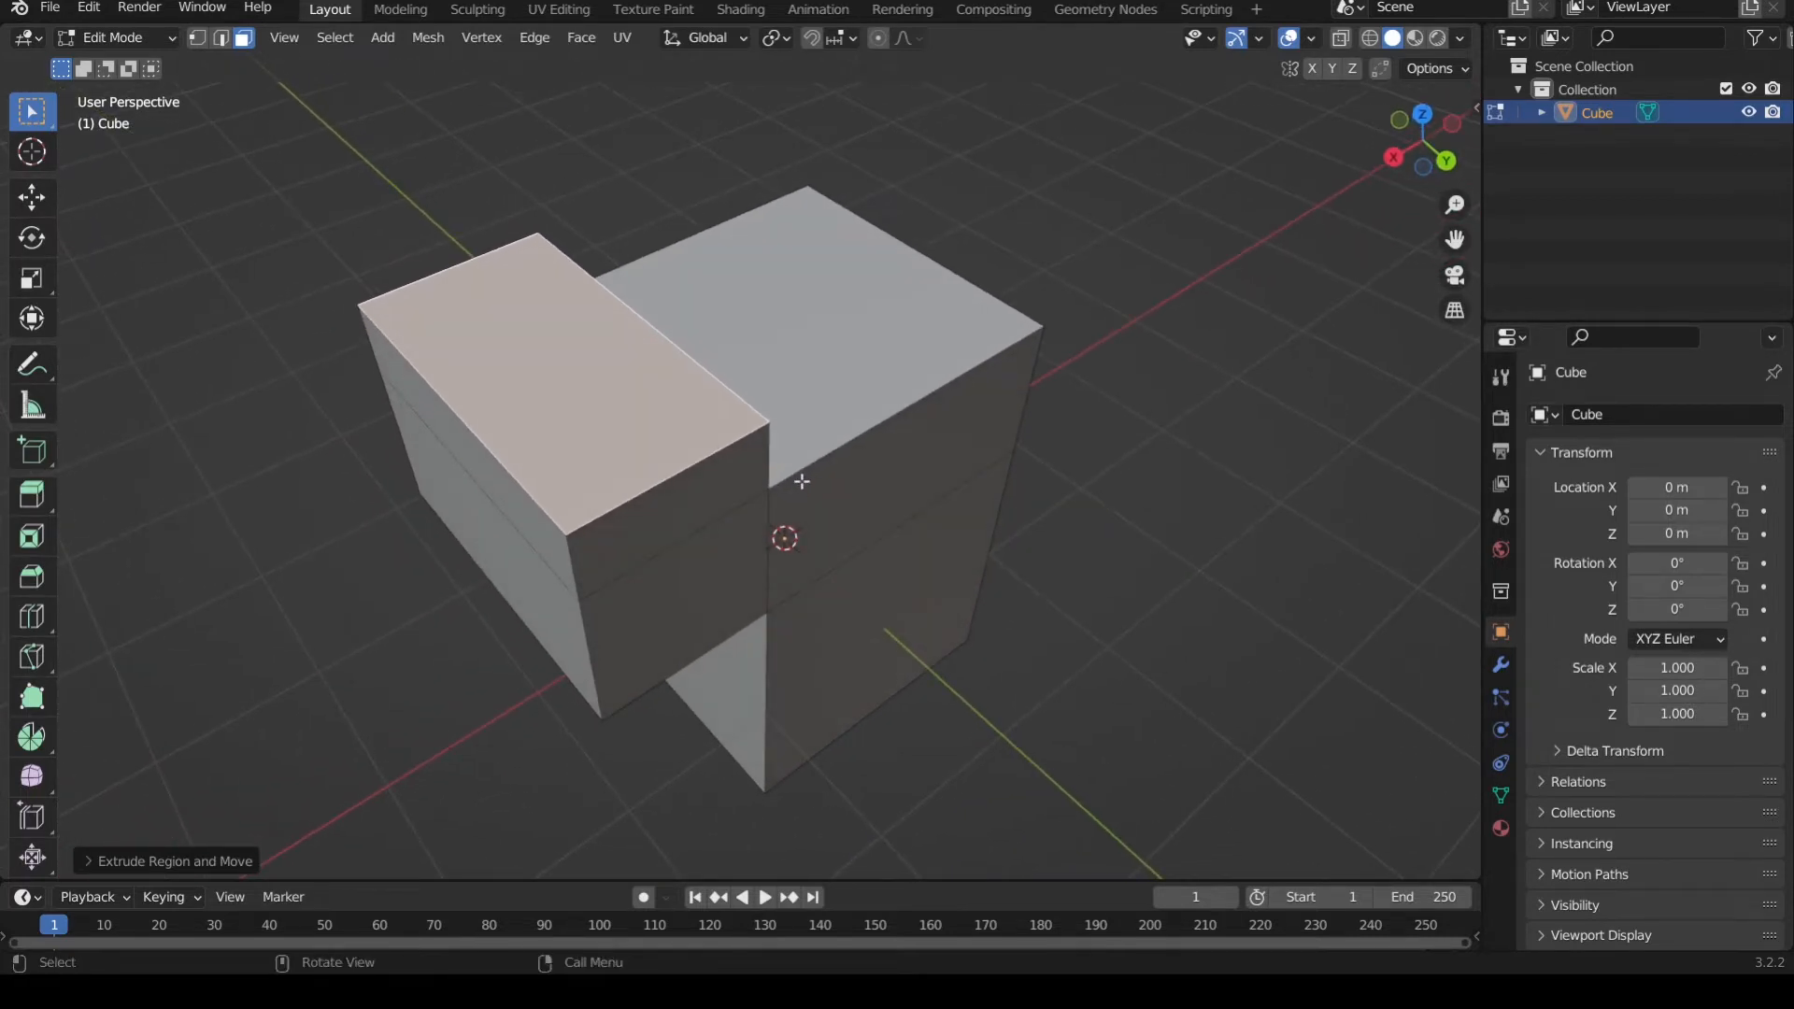
{"action": "key", "text": "s"}
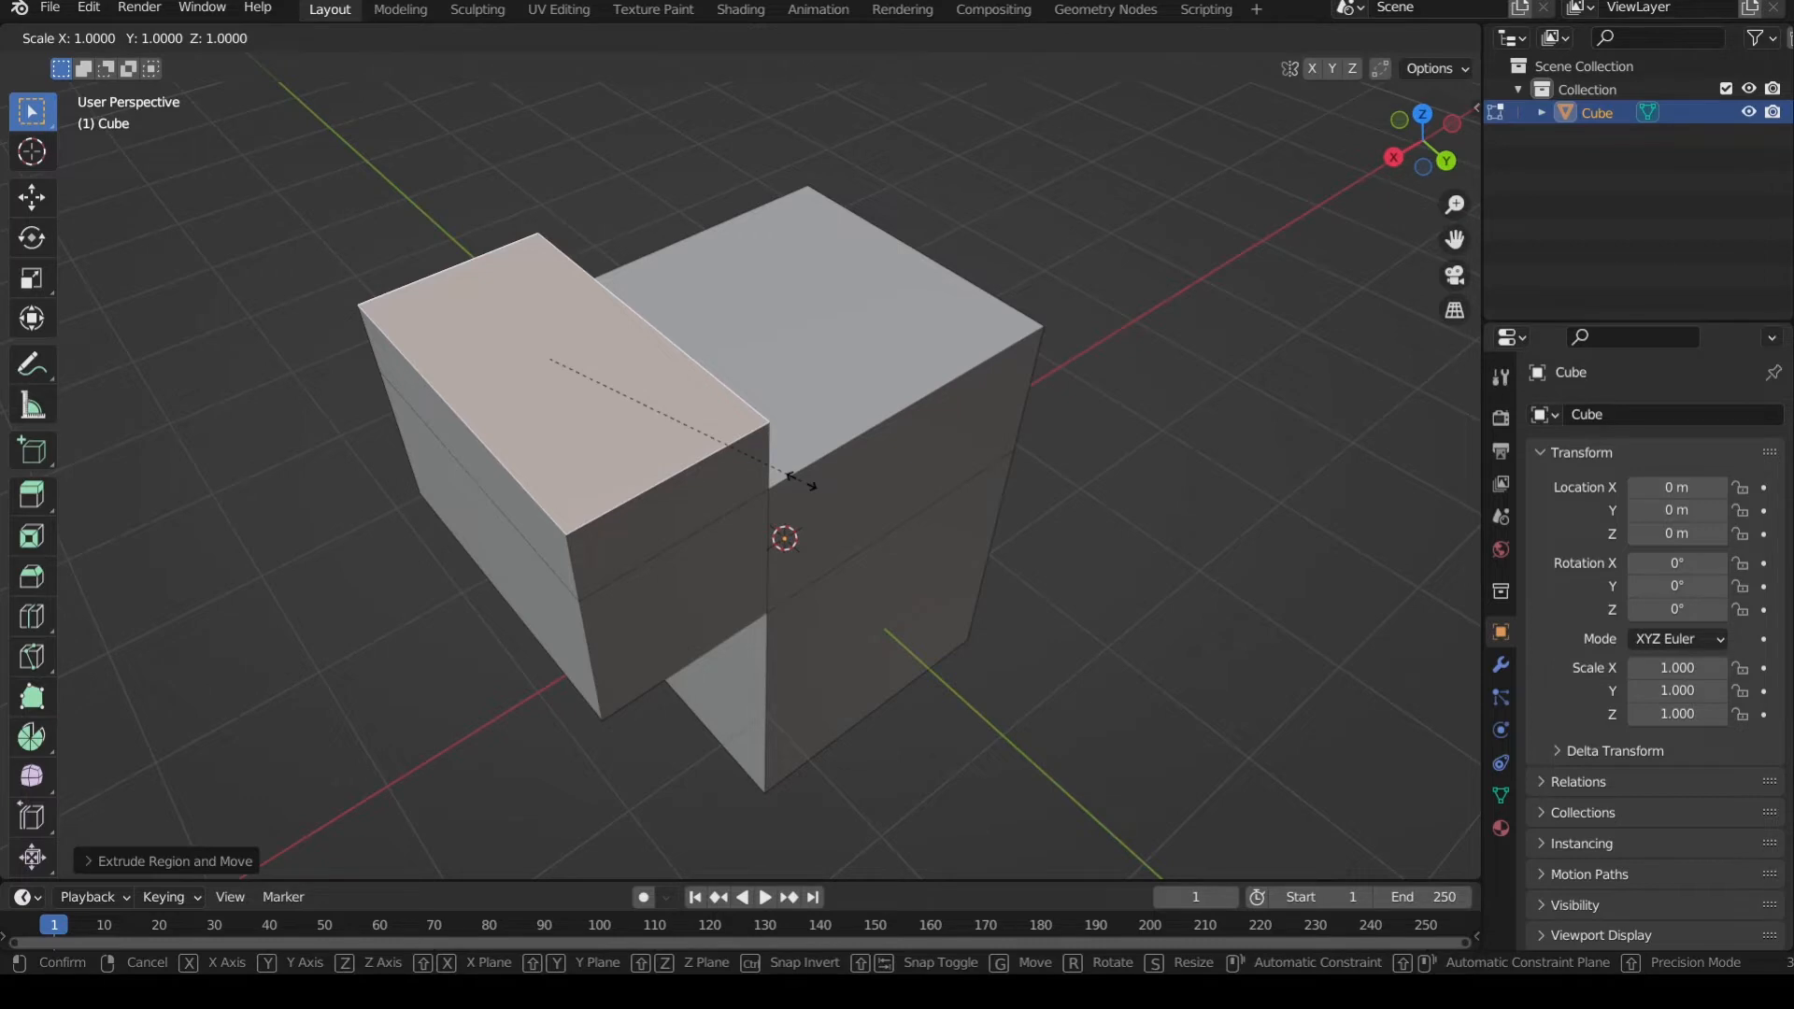
{"action": "left_click", "coordinate": [720, 445]}
{"action": "mouse_move", "coordinate": [720, 445]}
{"action": "middle_mouse_down"}
{"action": "mouse_move", "coordinate": [785, 477]}
{"action": "mouse_move", "coordinate": [876, 405]}
{"action": "mouse_move", "coordinate": [742, 419]}
{"action": "mouse_move", "coordinate": [748, 447]}
{"action": "middle_mouse_up"}
- Extrude the protruding block's end face further outward and scale it down to about 0.7
{"action": "left_click", "coordinate": [499, 440]}
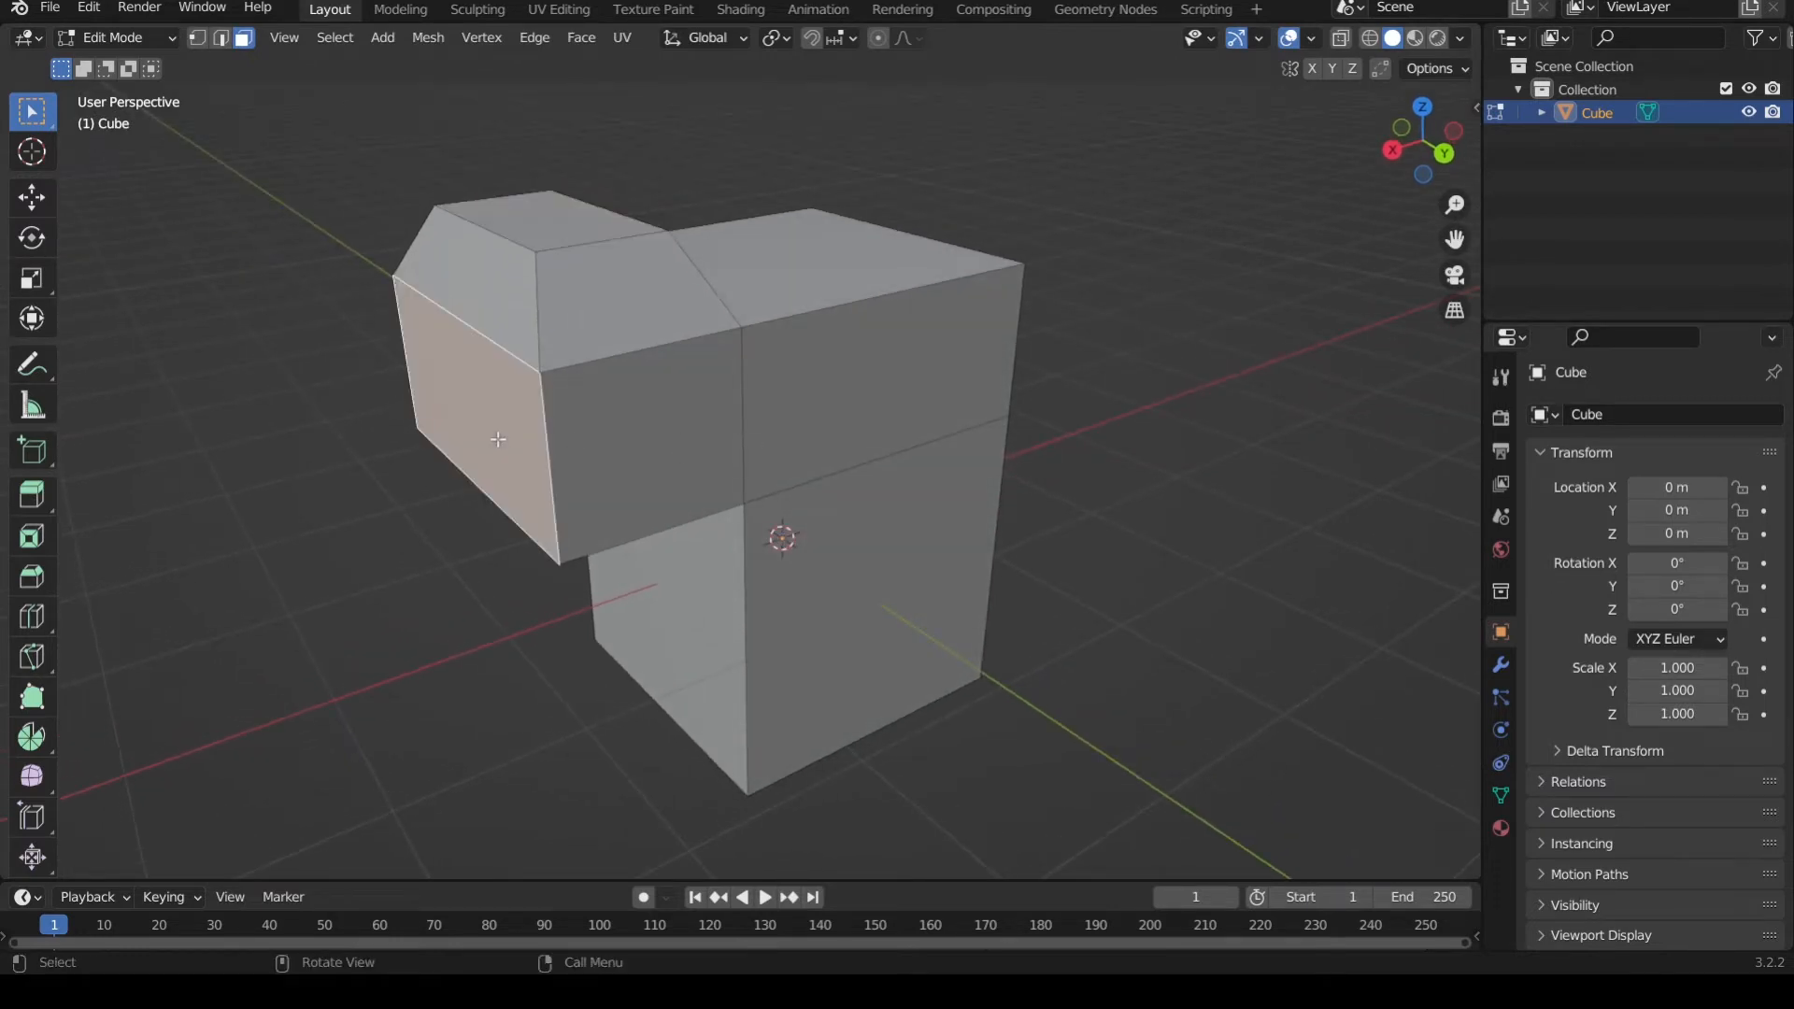
{"action": "key", "text": "e"}
{"action": "left_click", "coordinate": [371, 455]}
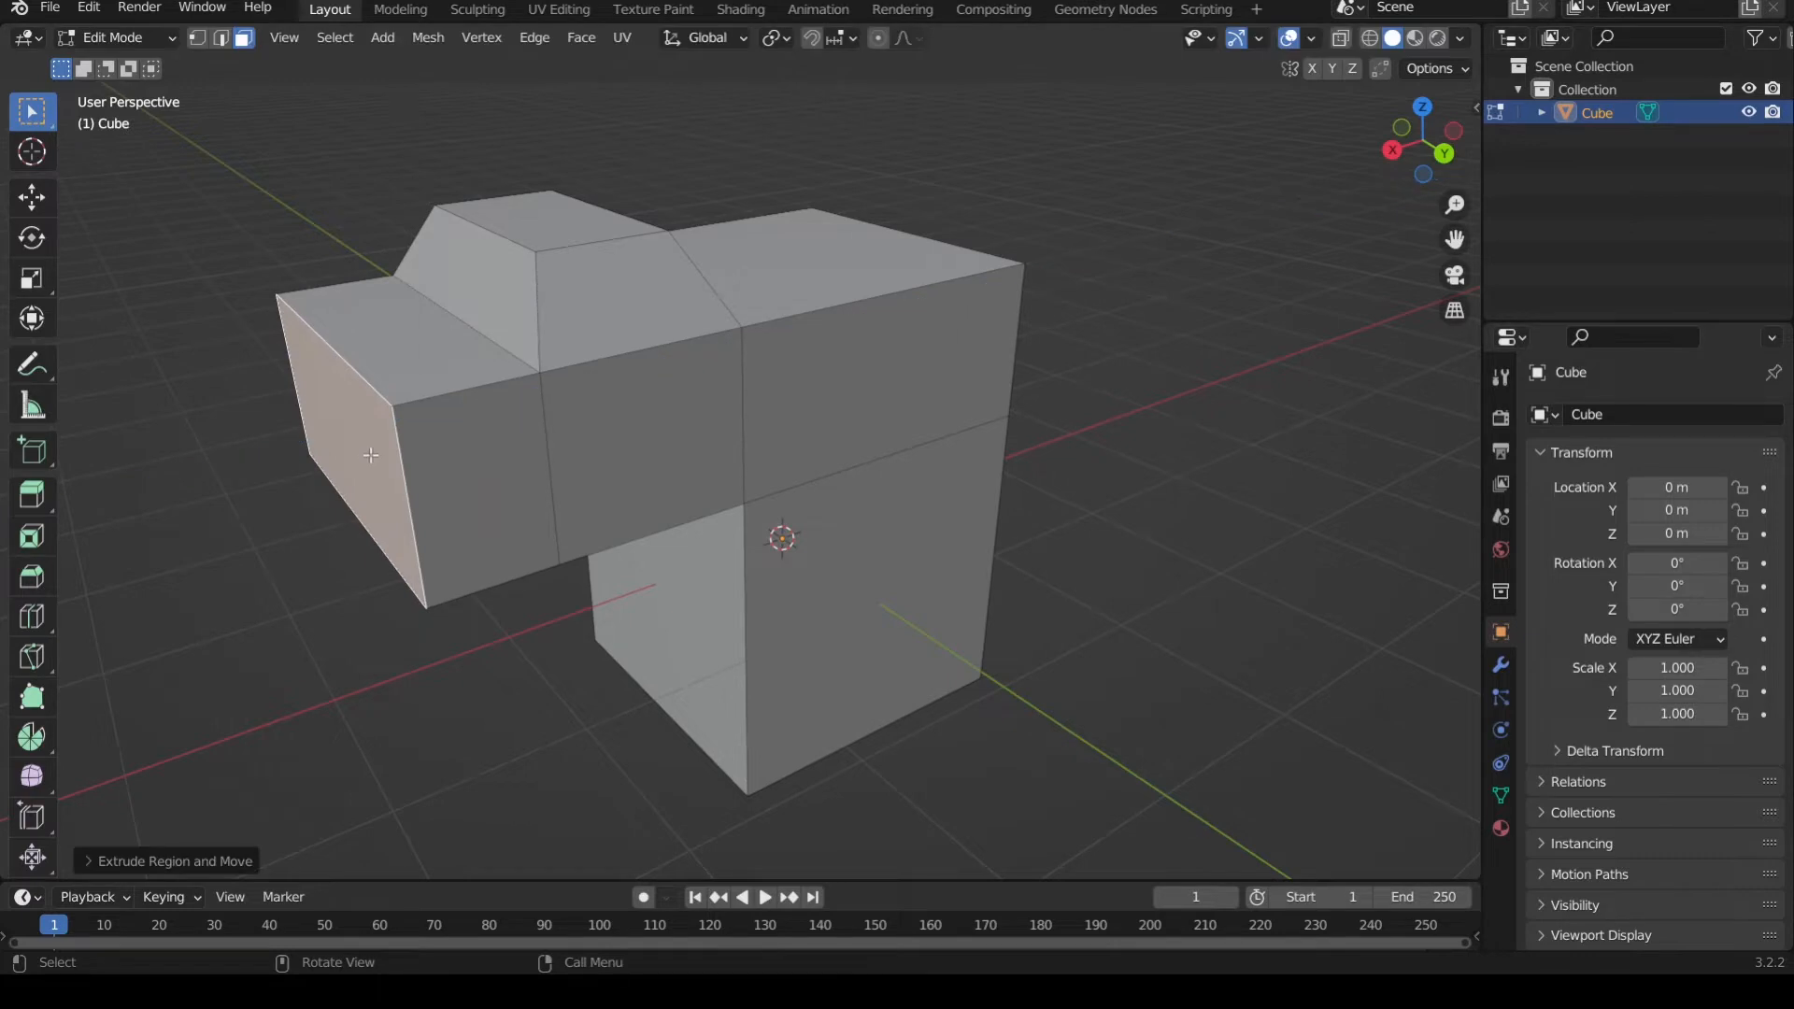
{"action": "key", "text": "s"}
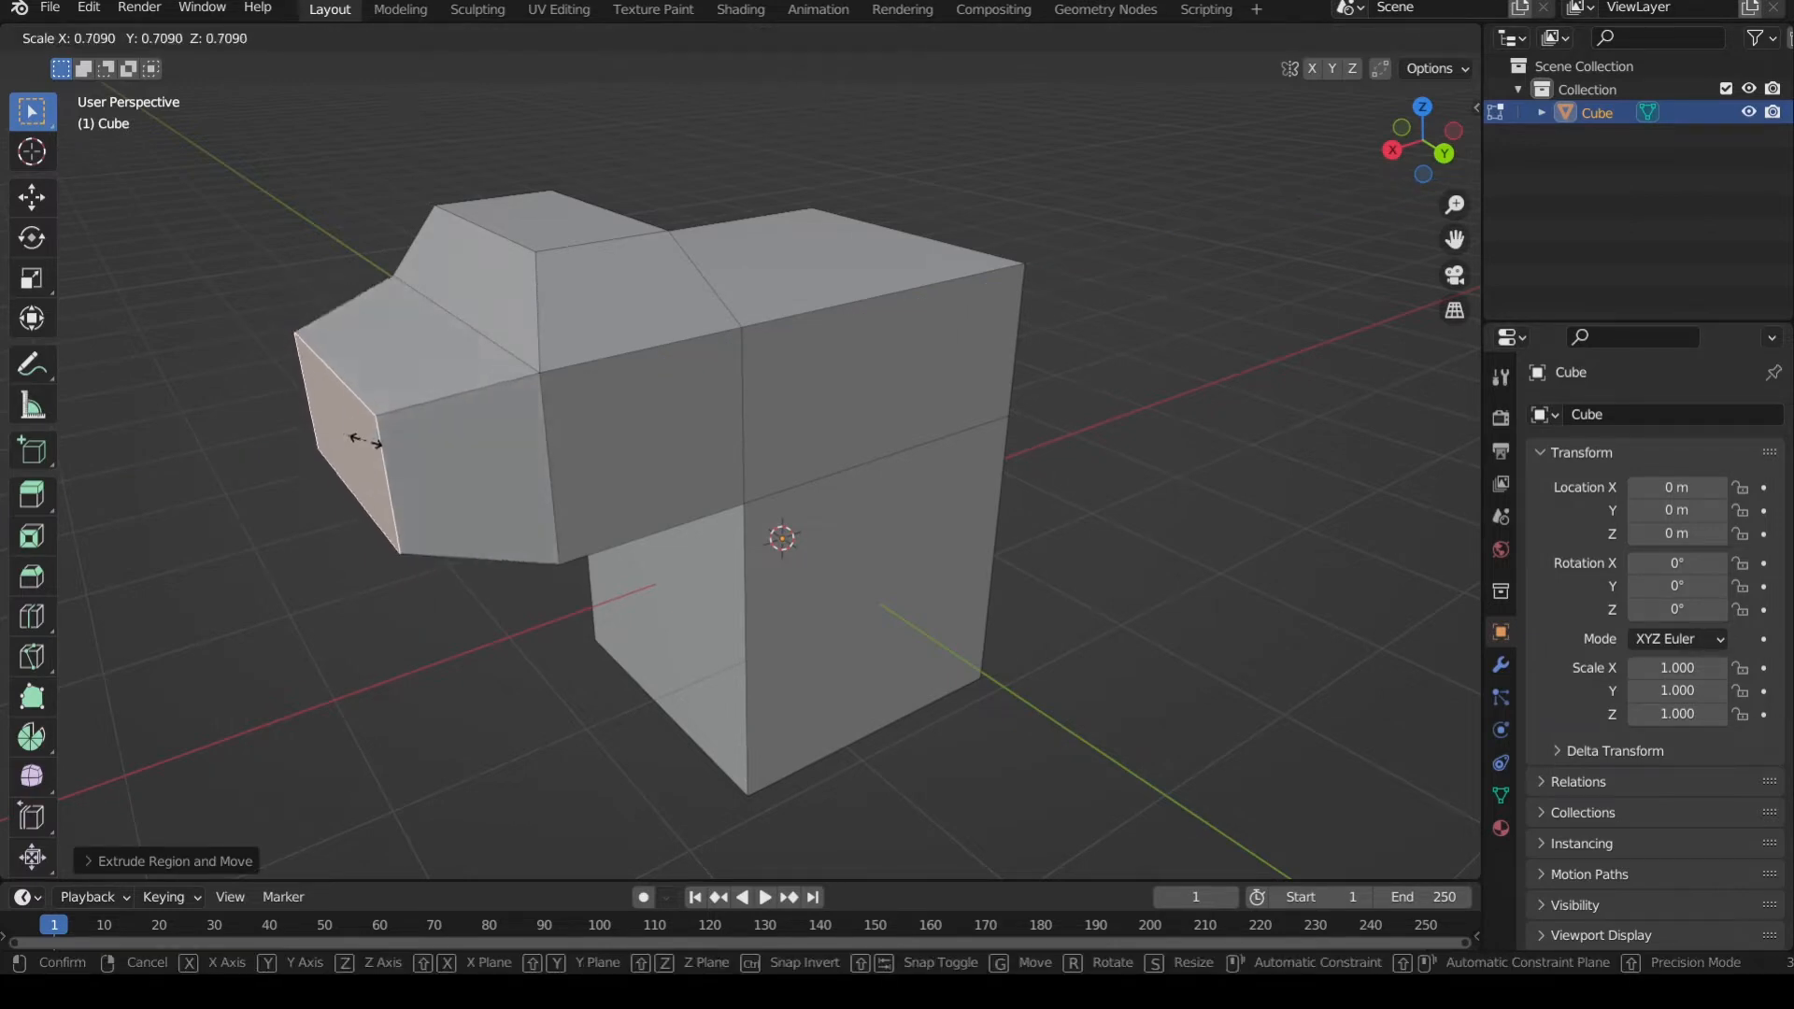
{"action": "left_click", "coordinate": [364, 437]}
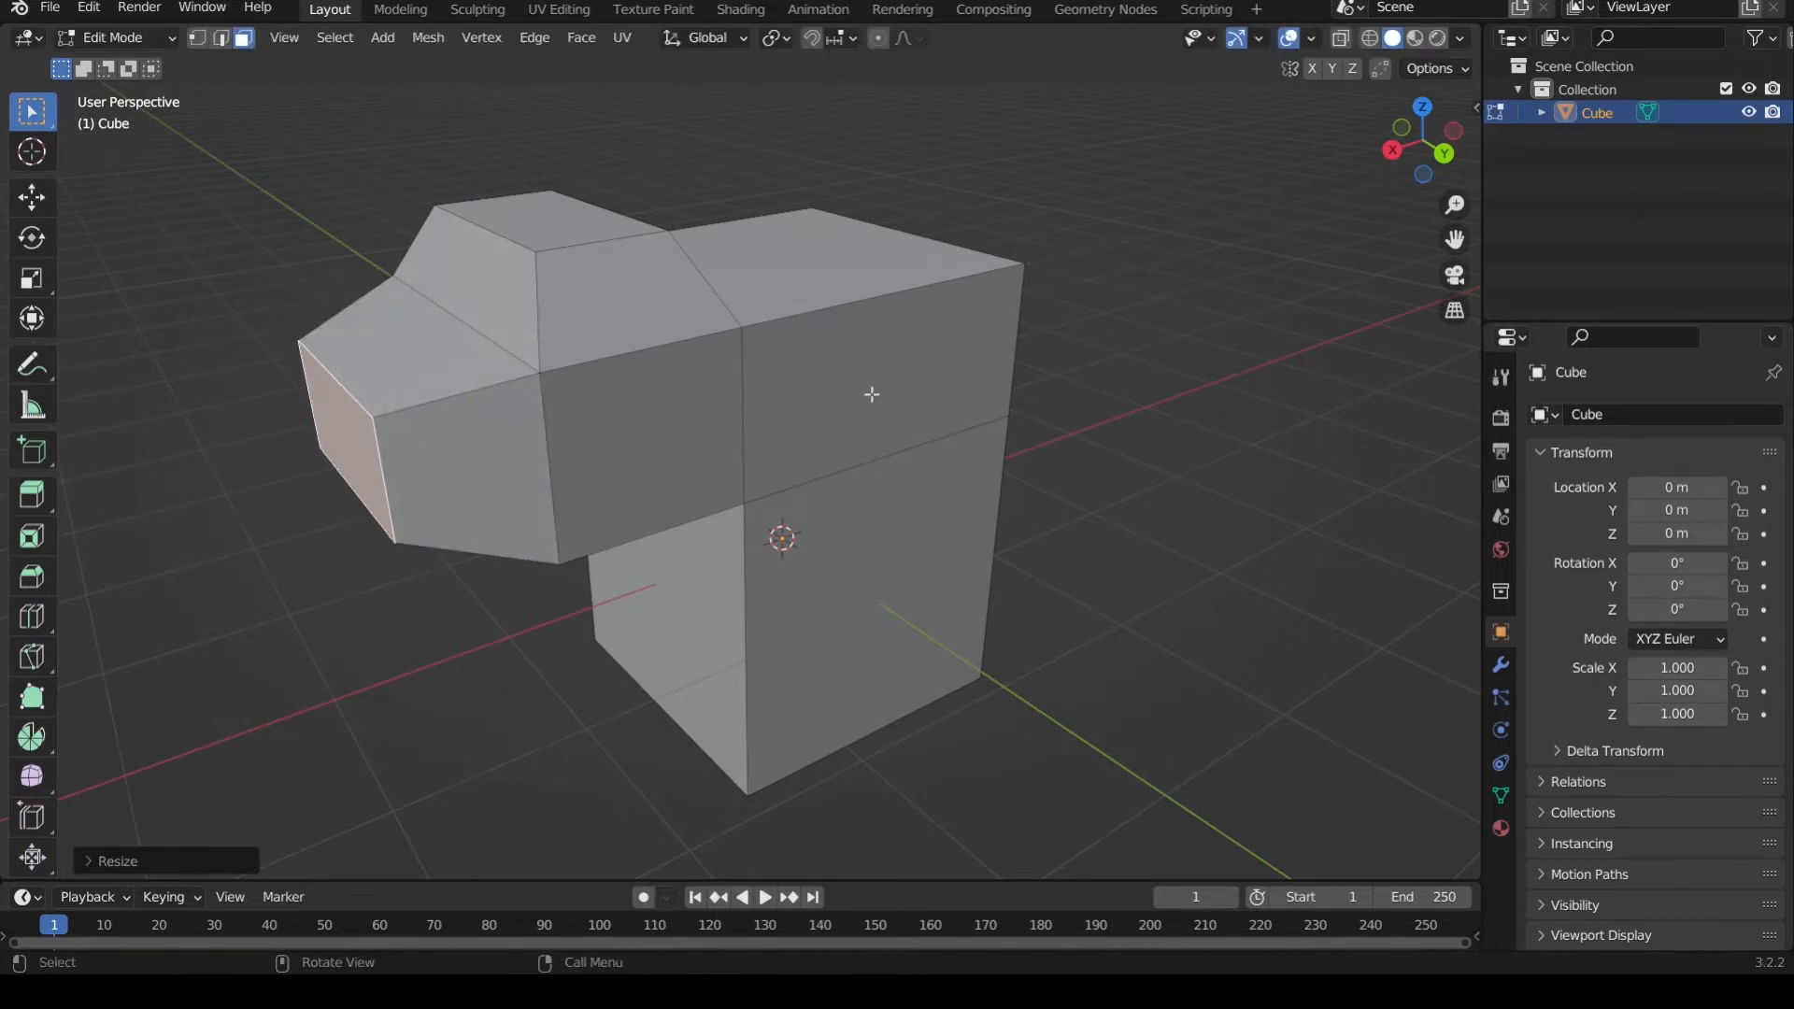
- From the back orthographic view, move the tapered end face up about 0.16 m along Z
{"action": "left_click", "coordinate": [1443, 162]}
{"action": "middle_click_drag", "start_coordinate": [645, 372], "coordinate": [898, 444], "text": "shift"}
{"action": "scroll", "coordinate": [727, 412], "scroll_direction": "up", "scroll_amount": 1}
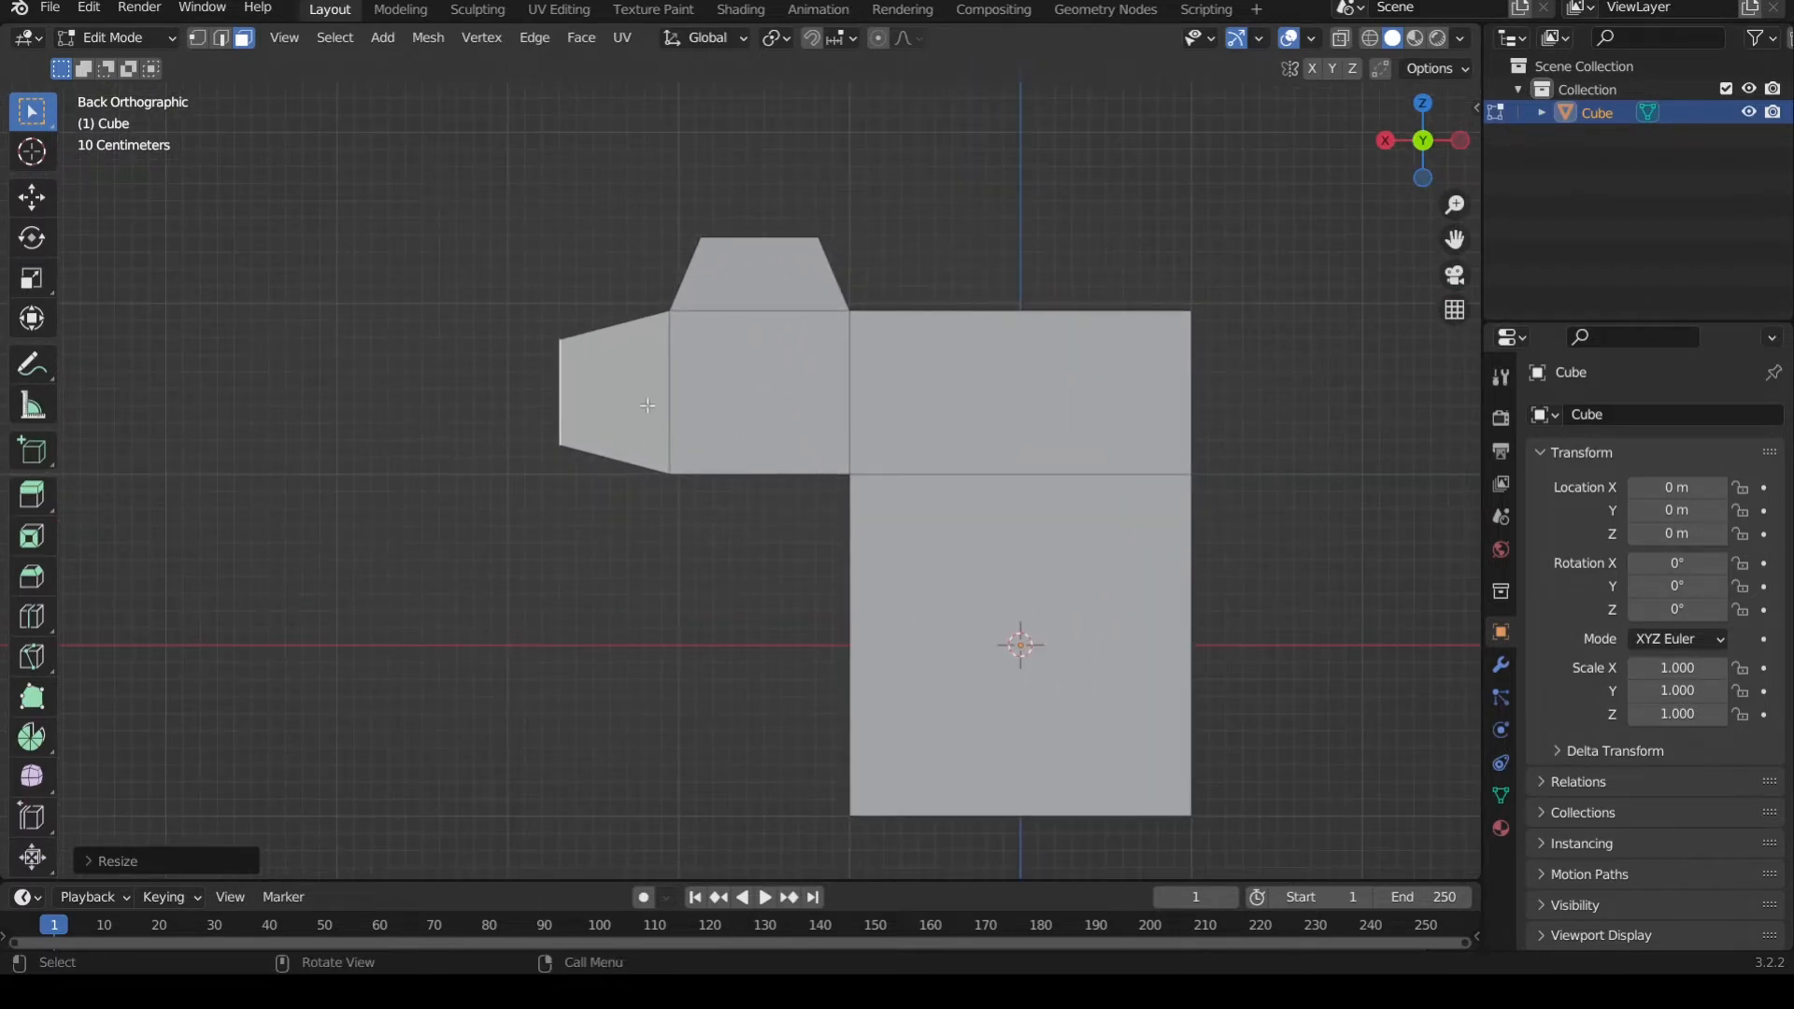
{"action": "key", "text": "g"}
{"action": "key", "text": "z"}
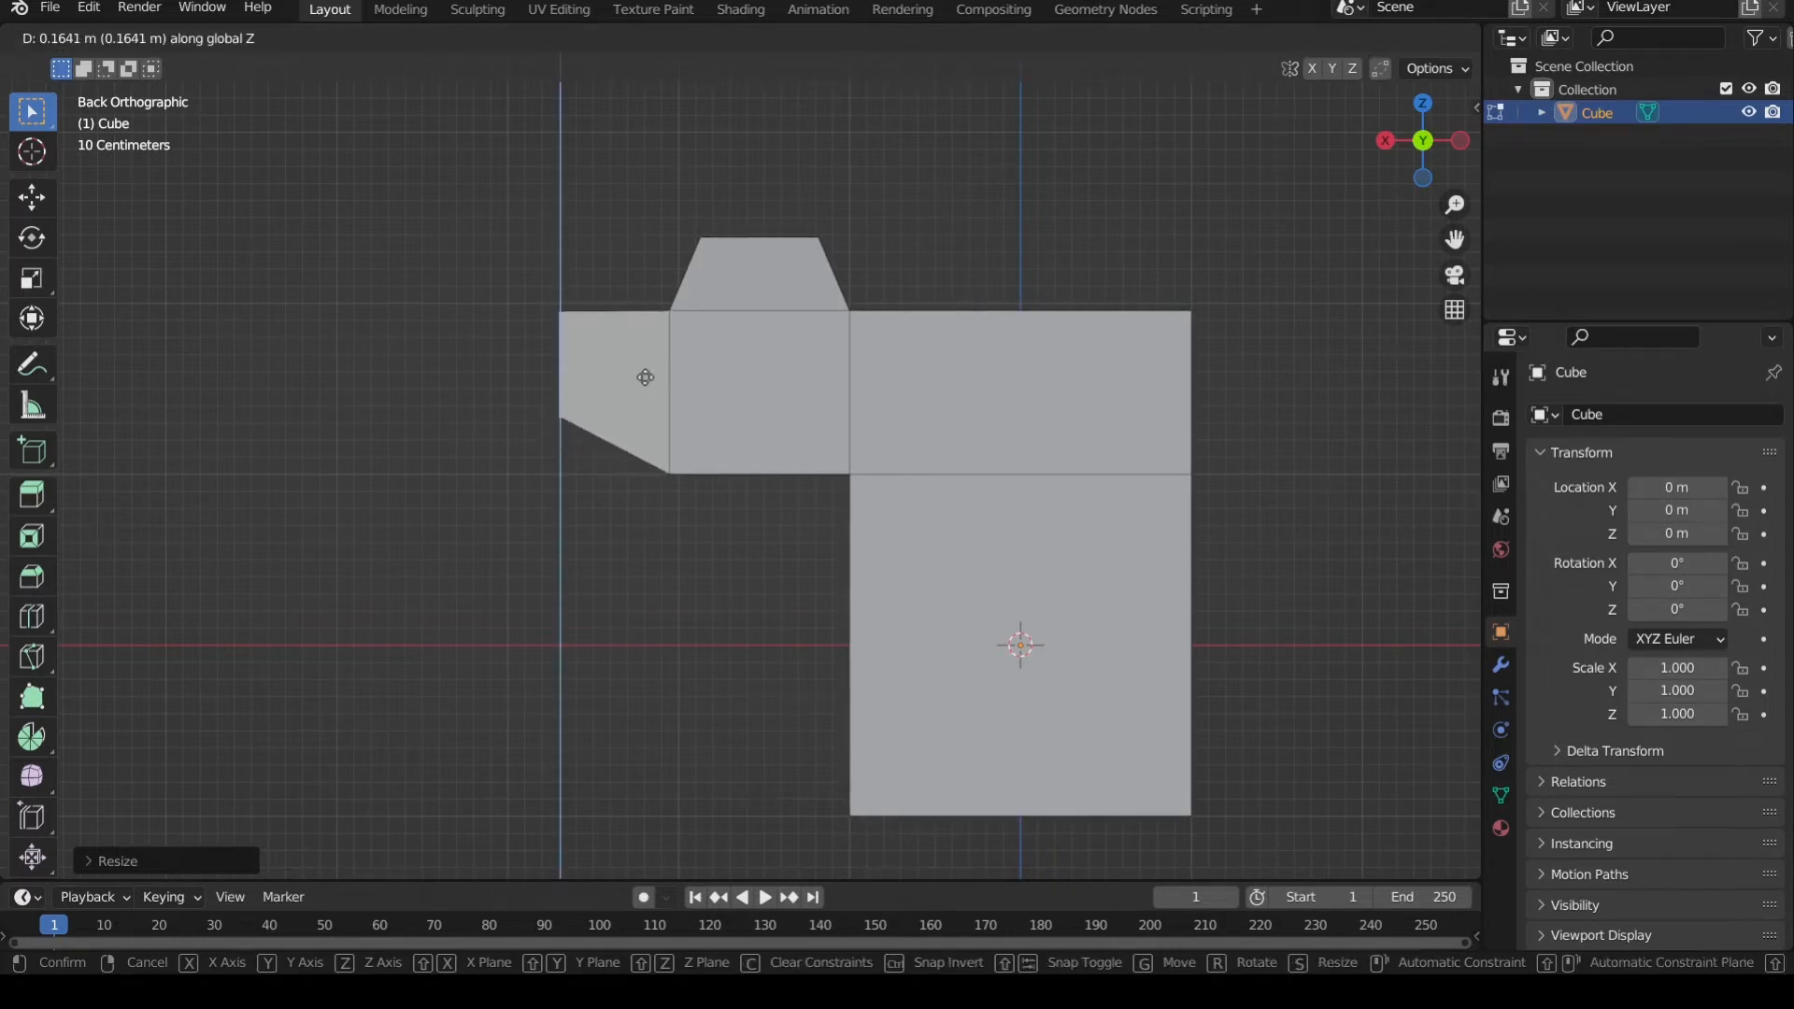
{"action": "left_click", "coordinate": [644, 379]}
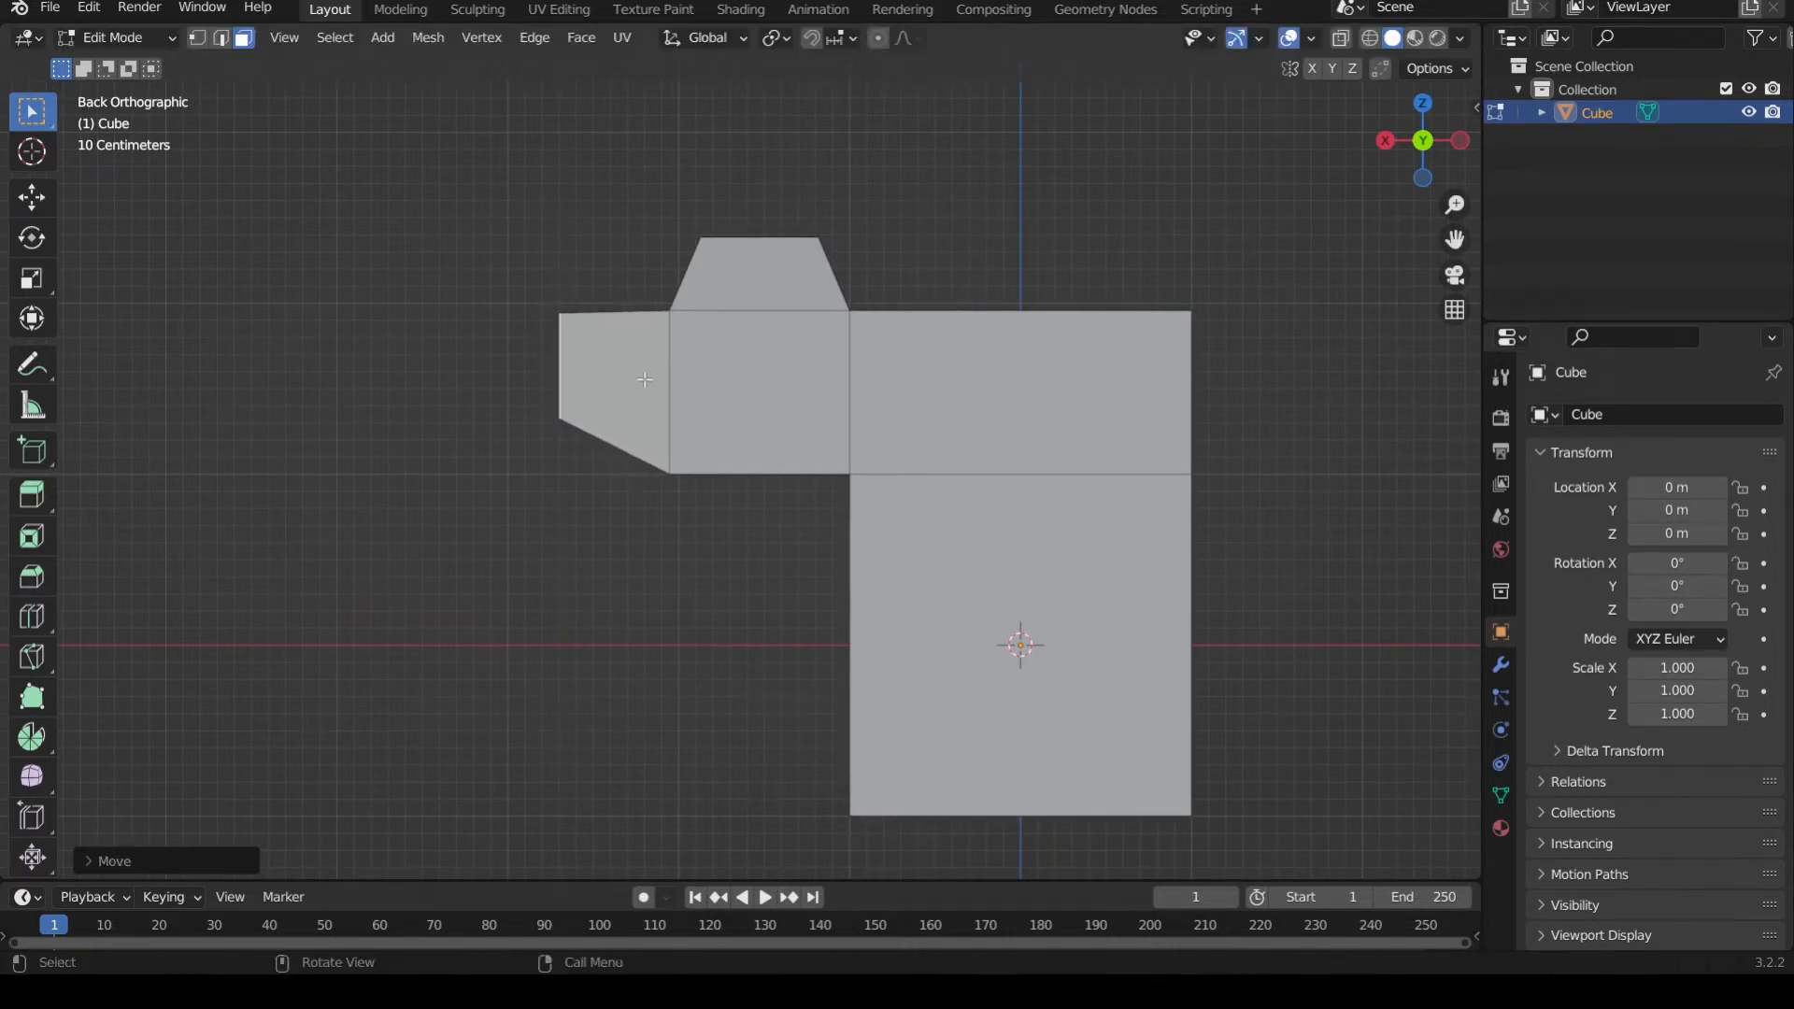
- Extrude the upper section's Y-facing side face outward about 0.91 m and expand the extrusion's settings
{"action": "middle_click_drag", "start_coordinate": [644, 379], "coordinate": [815, 458]}
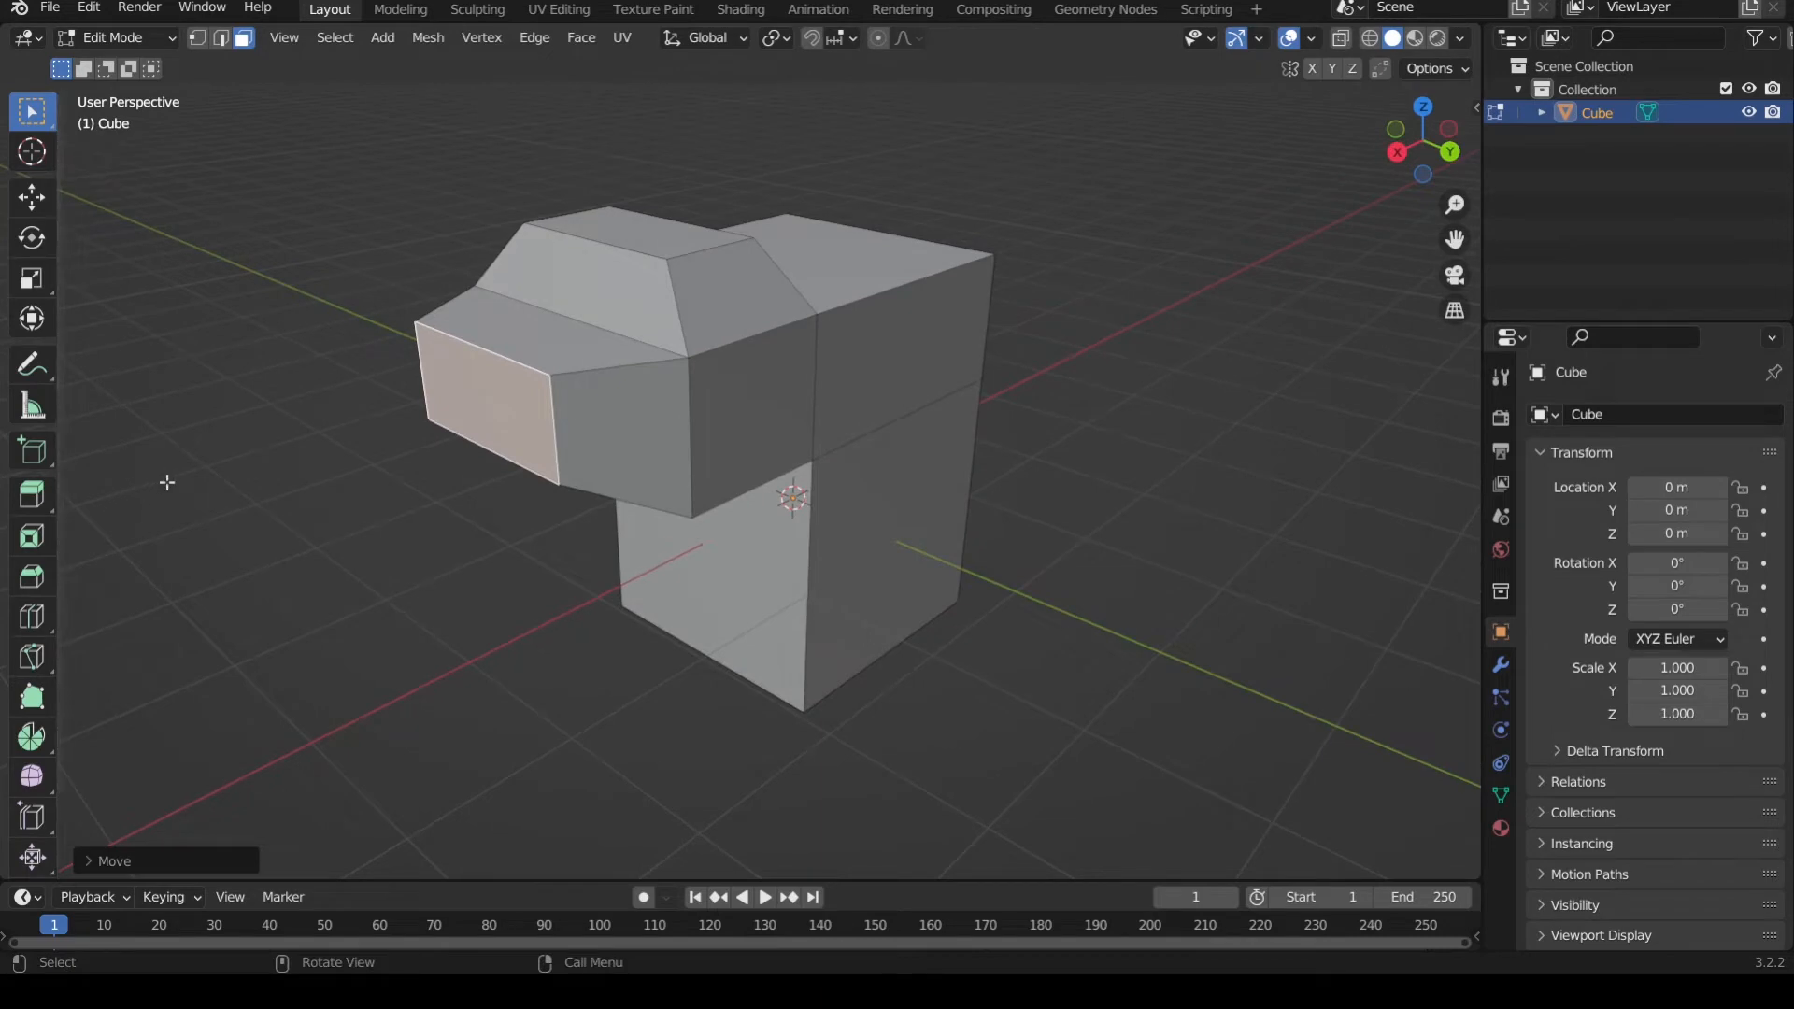
{"action": "middle_click_drag", "start_coordinate": [697, 470], "coordinate": [633, 442]}
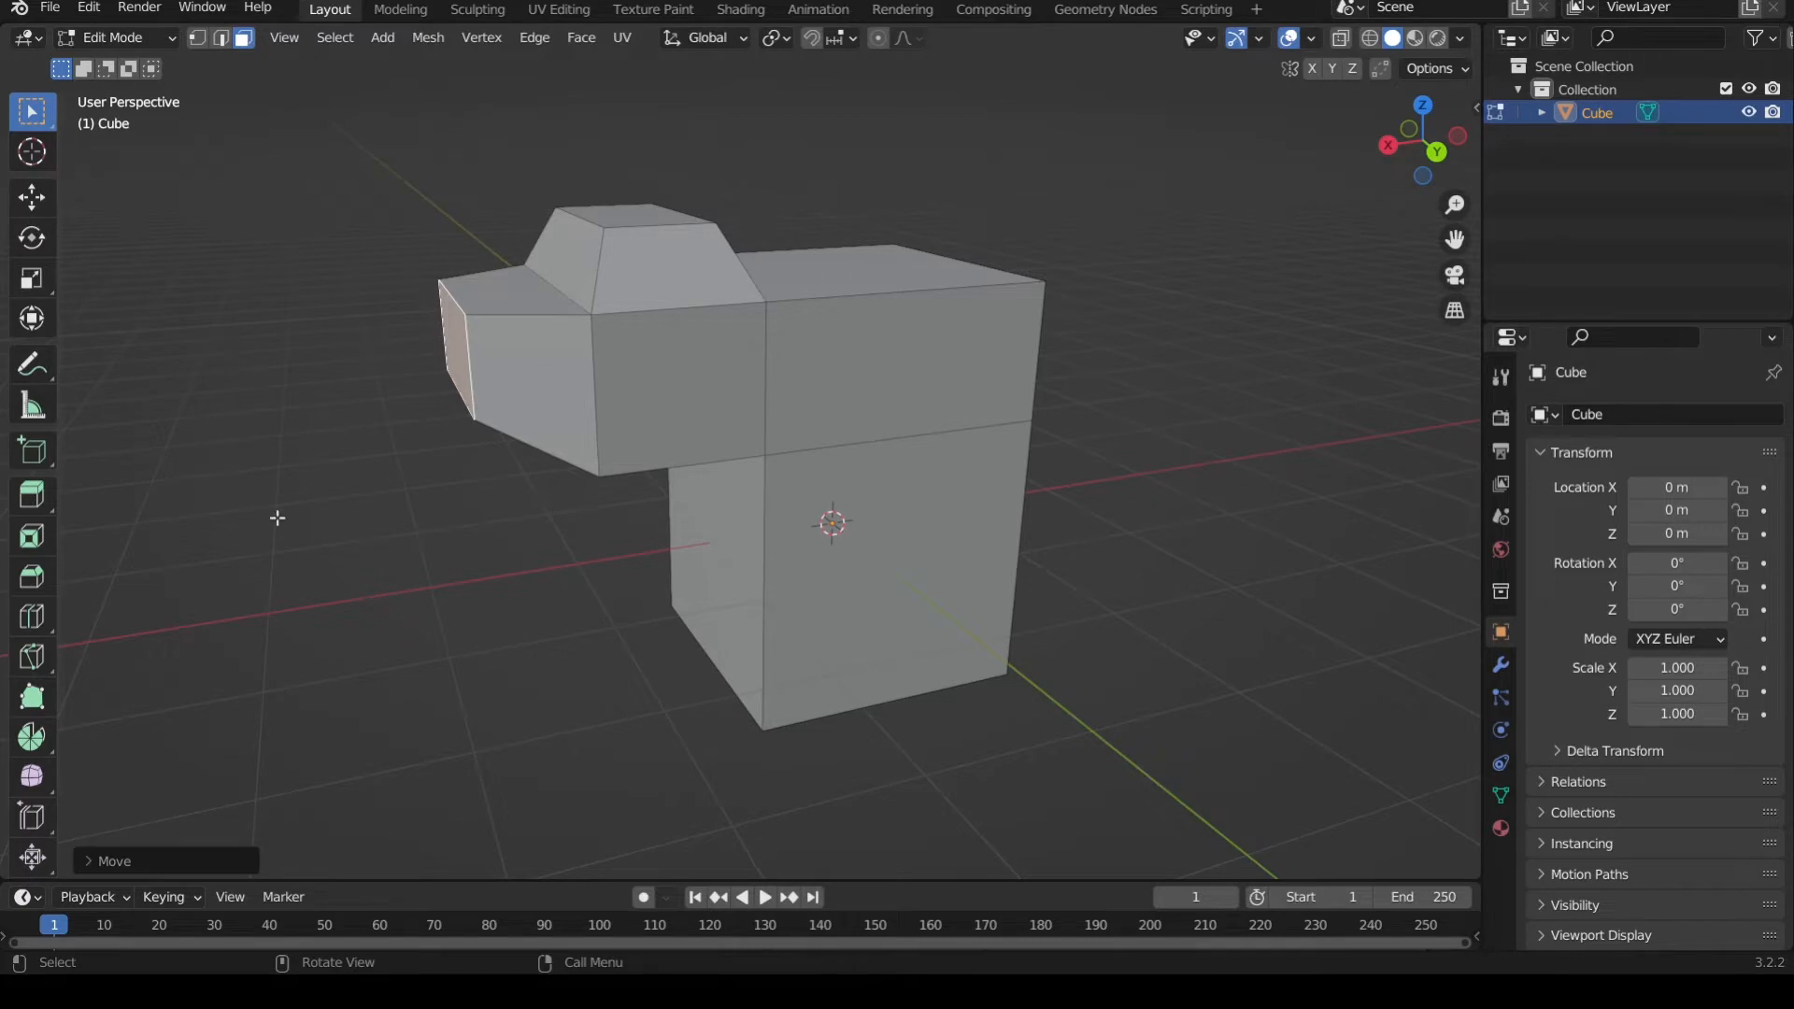
{"action": "middle_click_drag", "start_coordinate": [418, 519], "coordinate": [436, 529]}
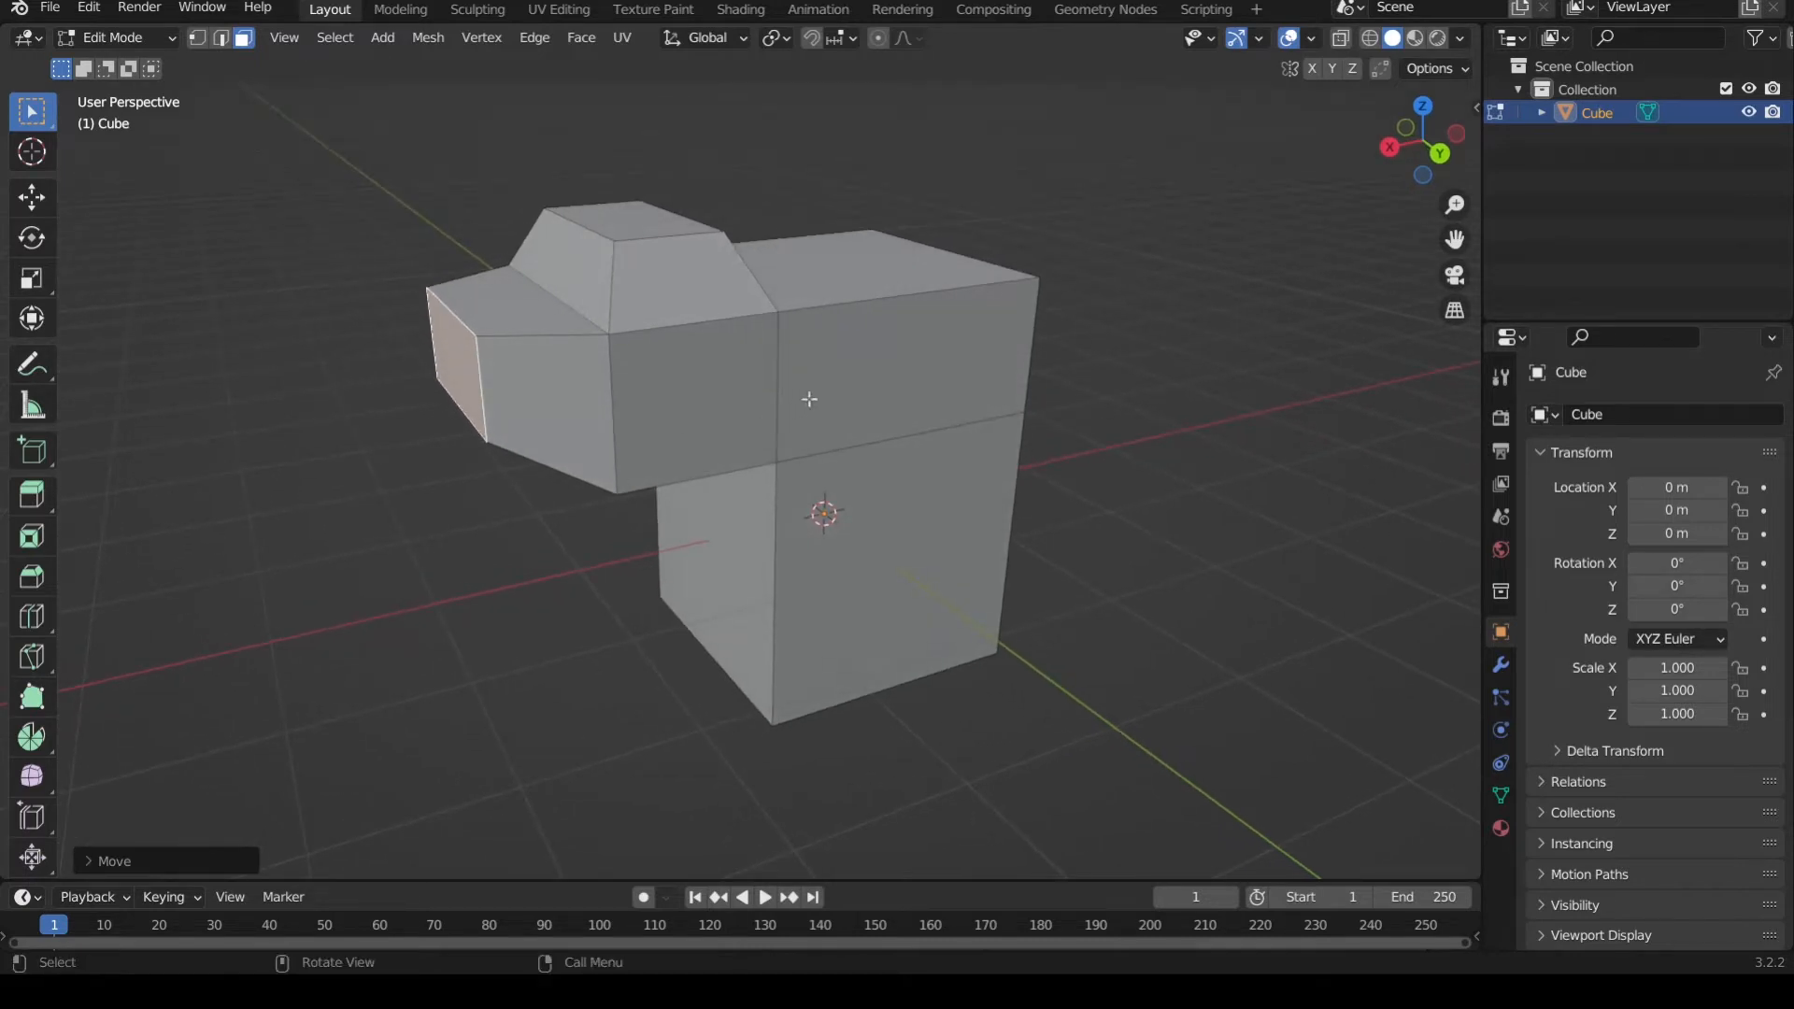
{"action": "left_click", "coordinate": [844, 385]}
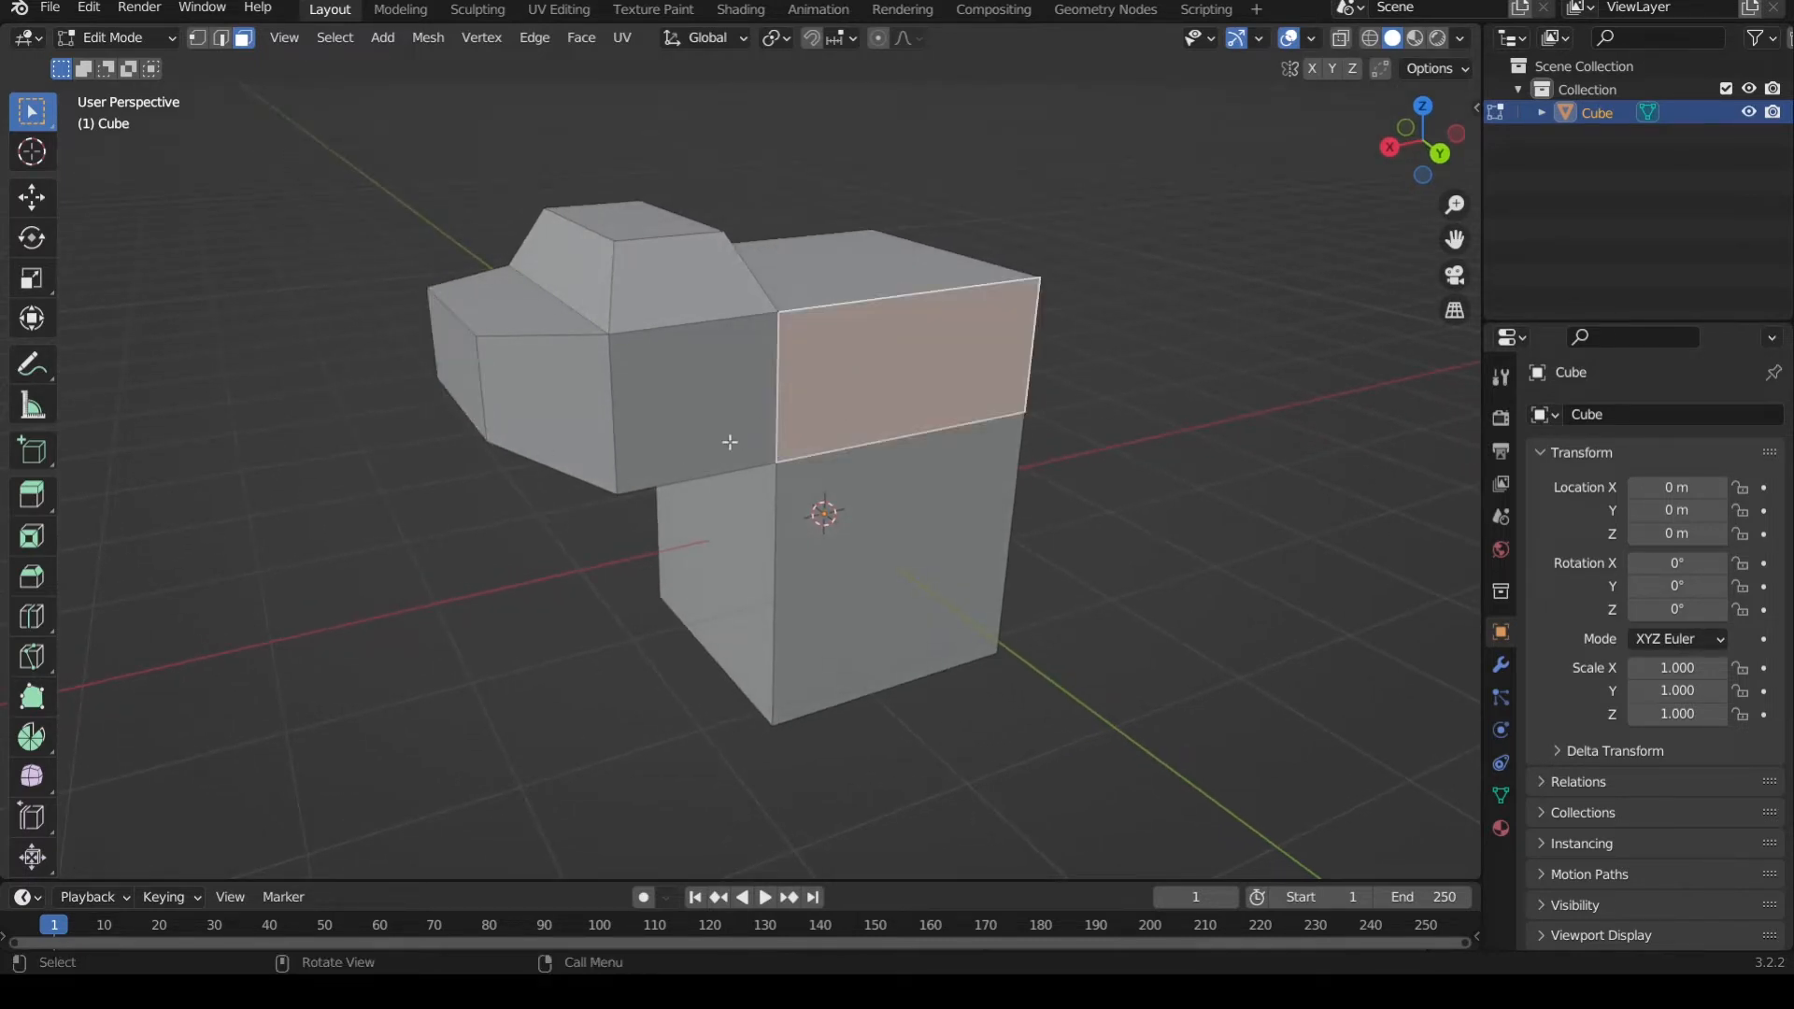
{"action": "key", "text": "e"}
{"action": "left_click", "coordinate": [831, 474]}
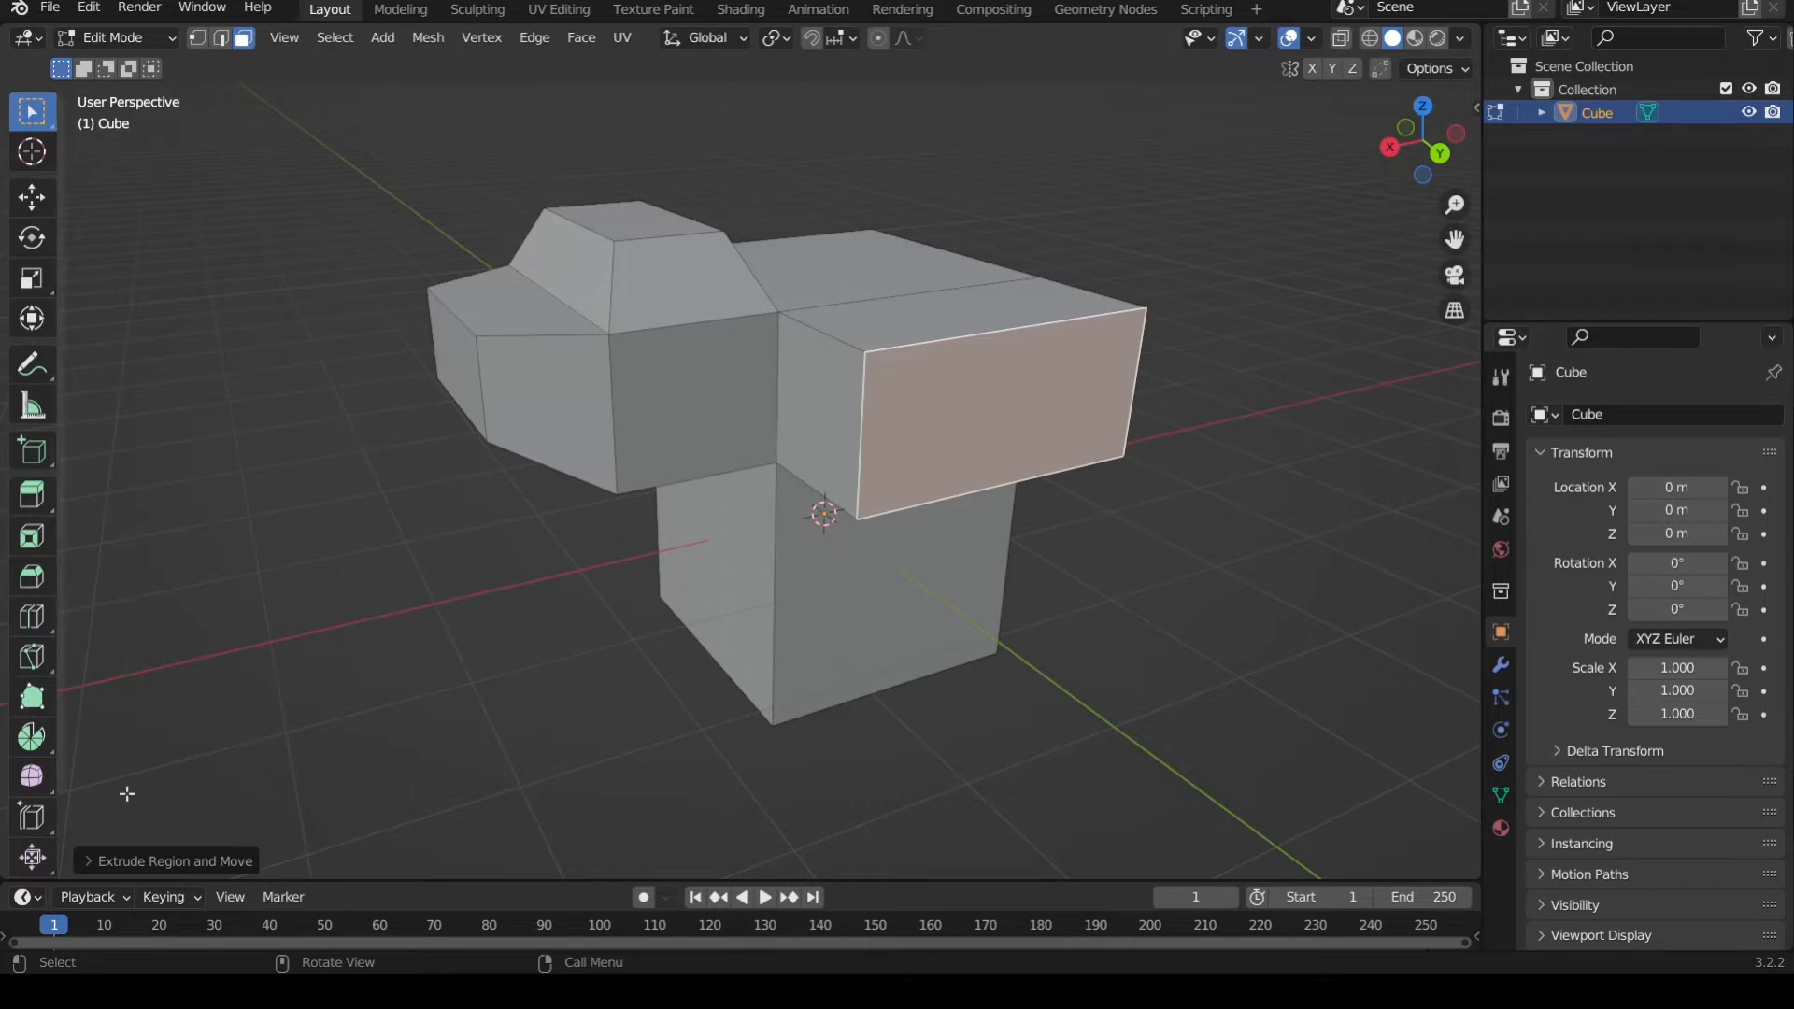
{"action": "left_click", "coordinate": [193, 861]}
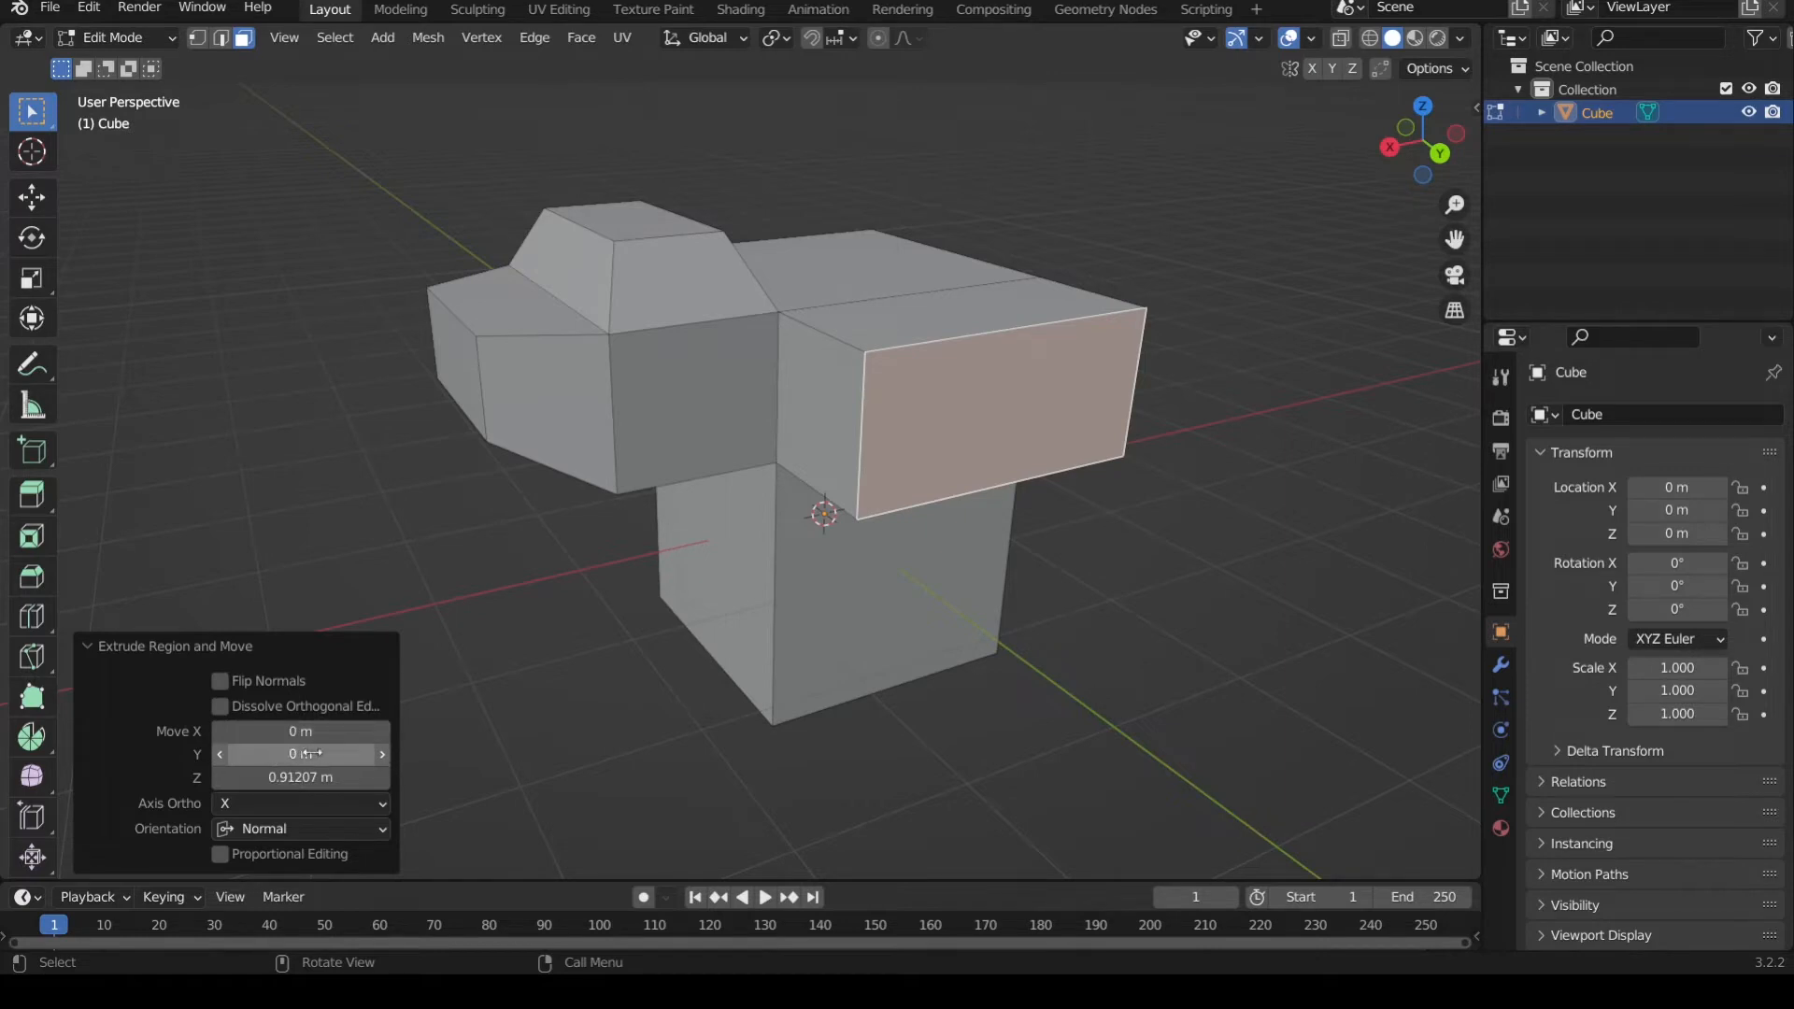
- Try extrusion offsets of 0.55 m in X, 0.95 m in Y and about 1.6 m in Z, and reset X and Y to 0
{"action": "left_click_drag", "start_coordinate": [312, 778], "coordinate": [325, 733]}
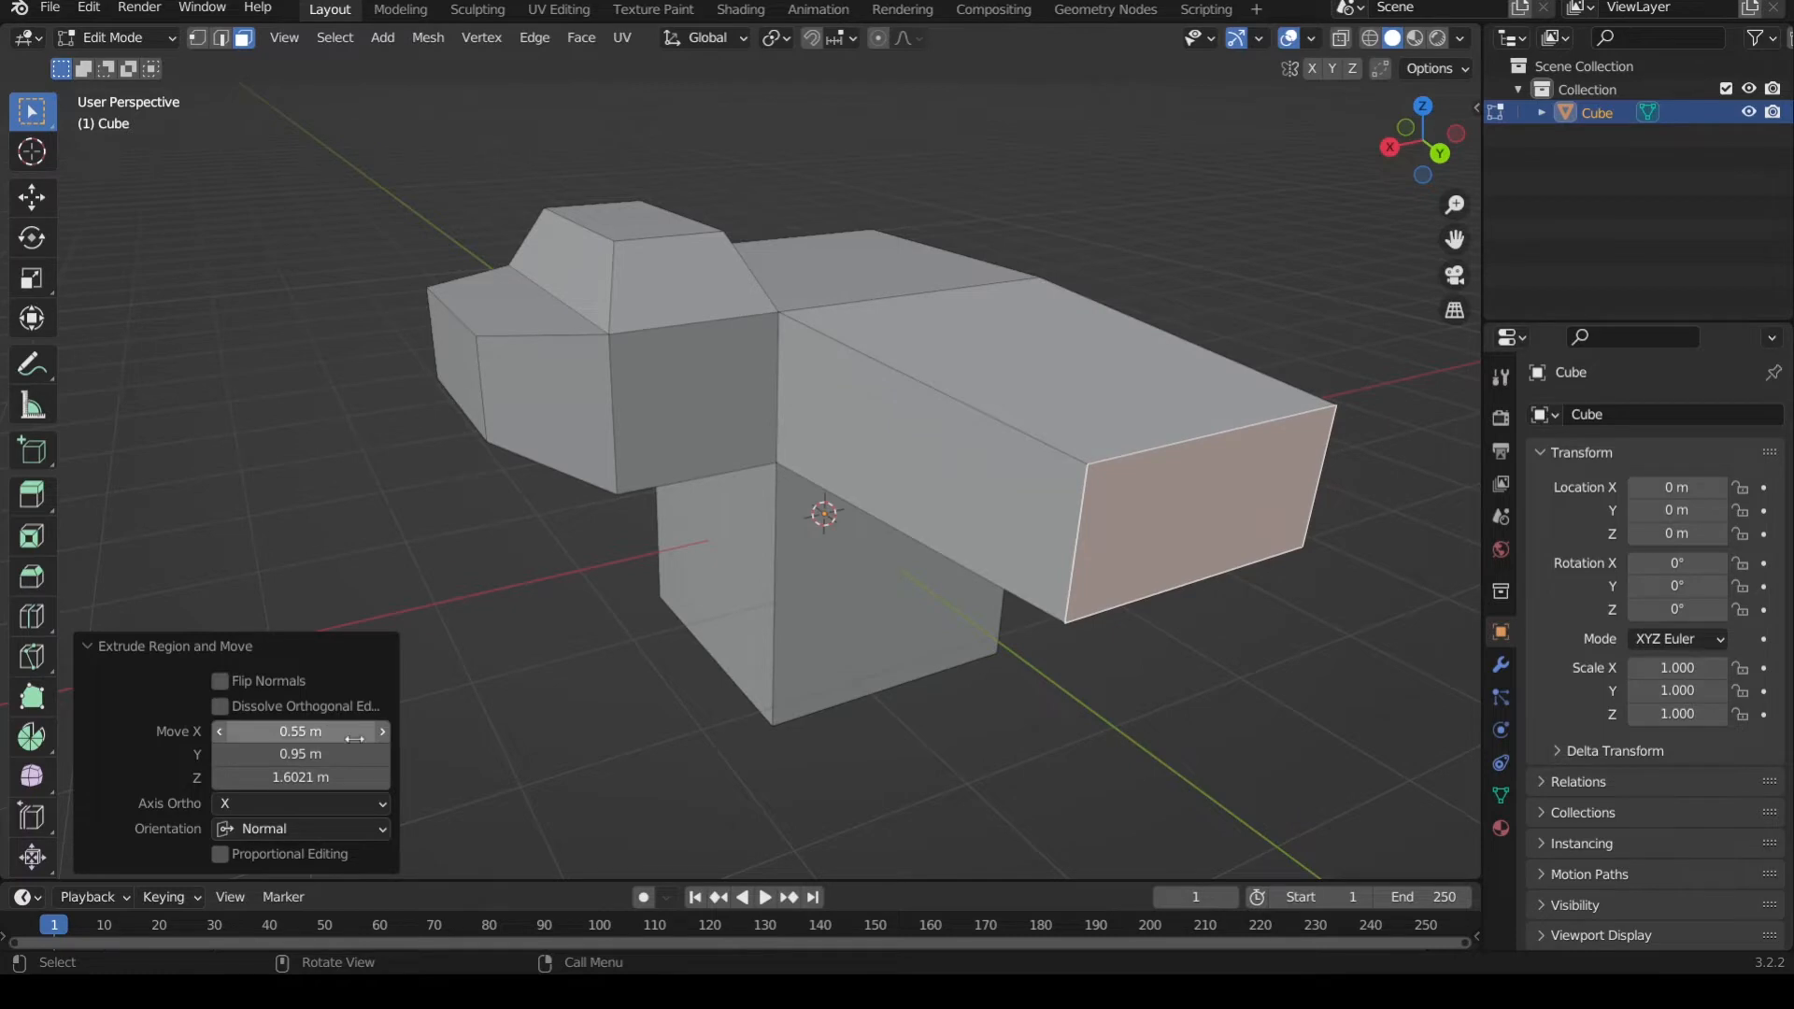
{"action": "left_click", "coordinate": [327, 732]}
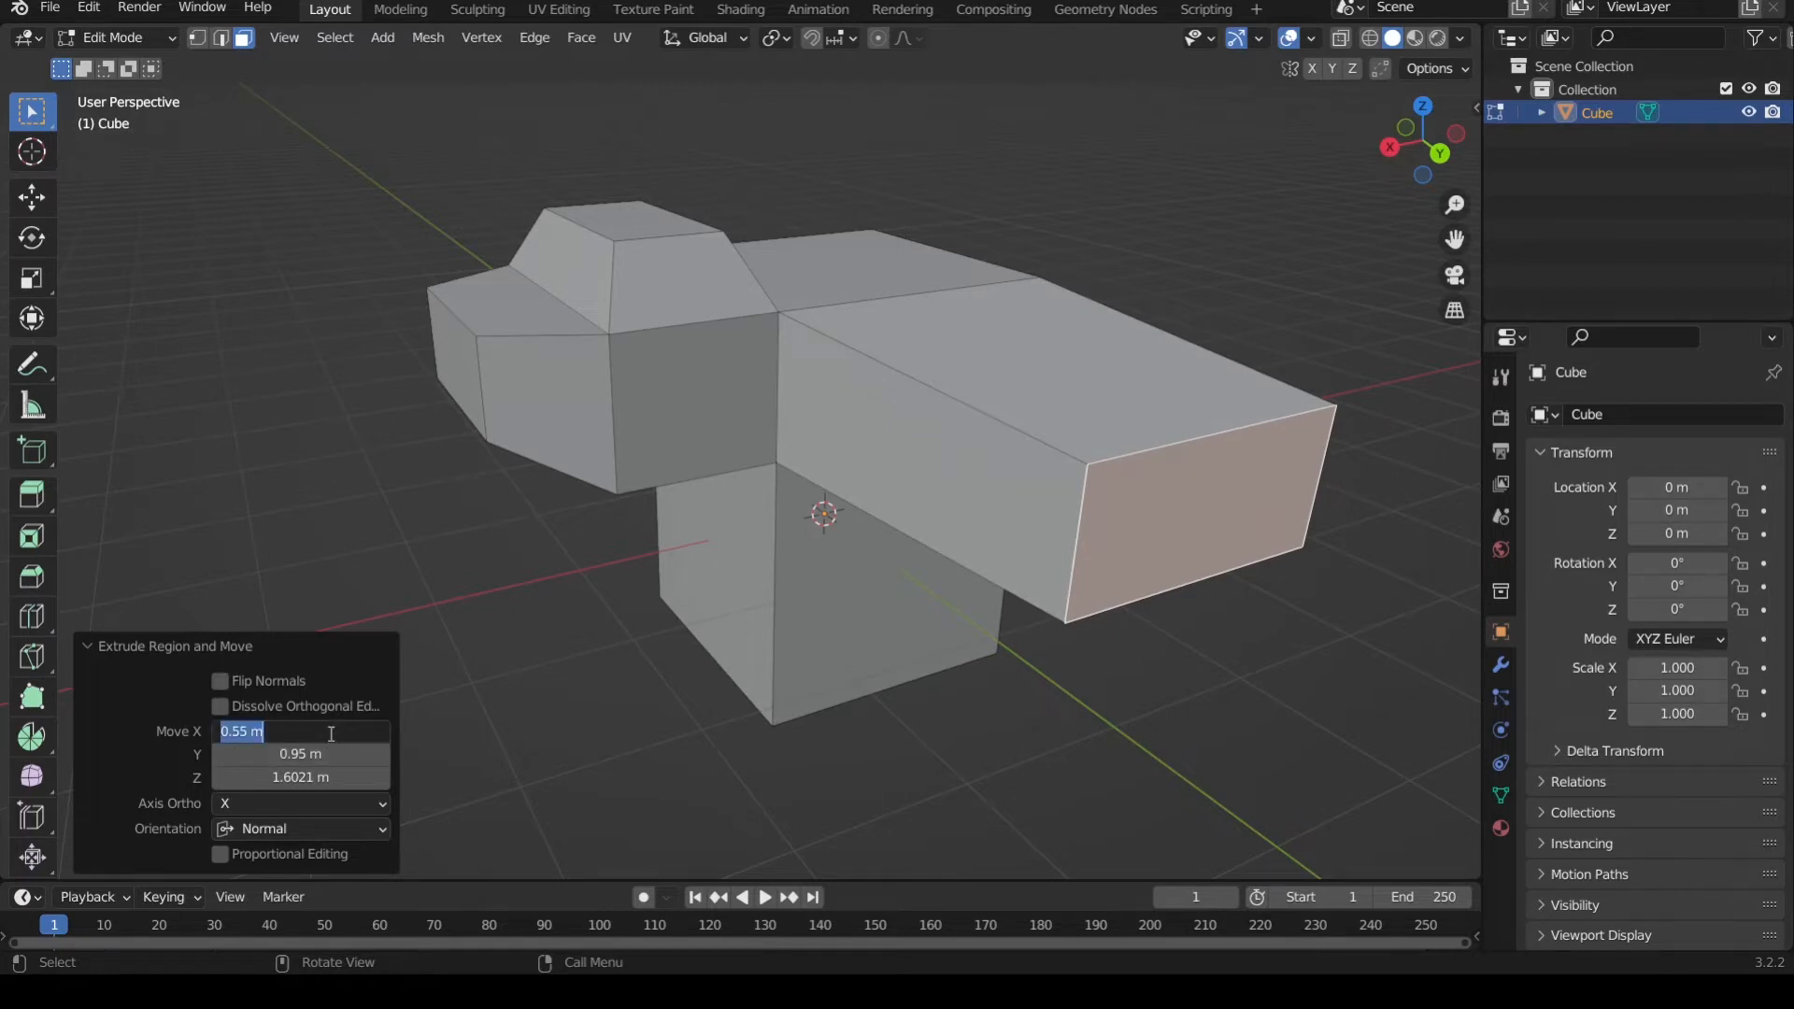
{"action": "type", "text": "0"}
{"action": "key", "text": "Return"}
{"action": "left_click", "coordinate": [317, 753]}
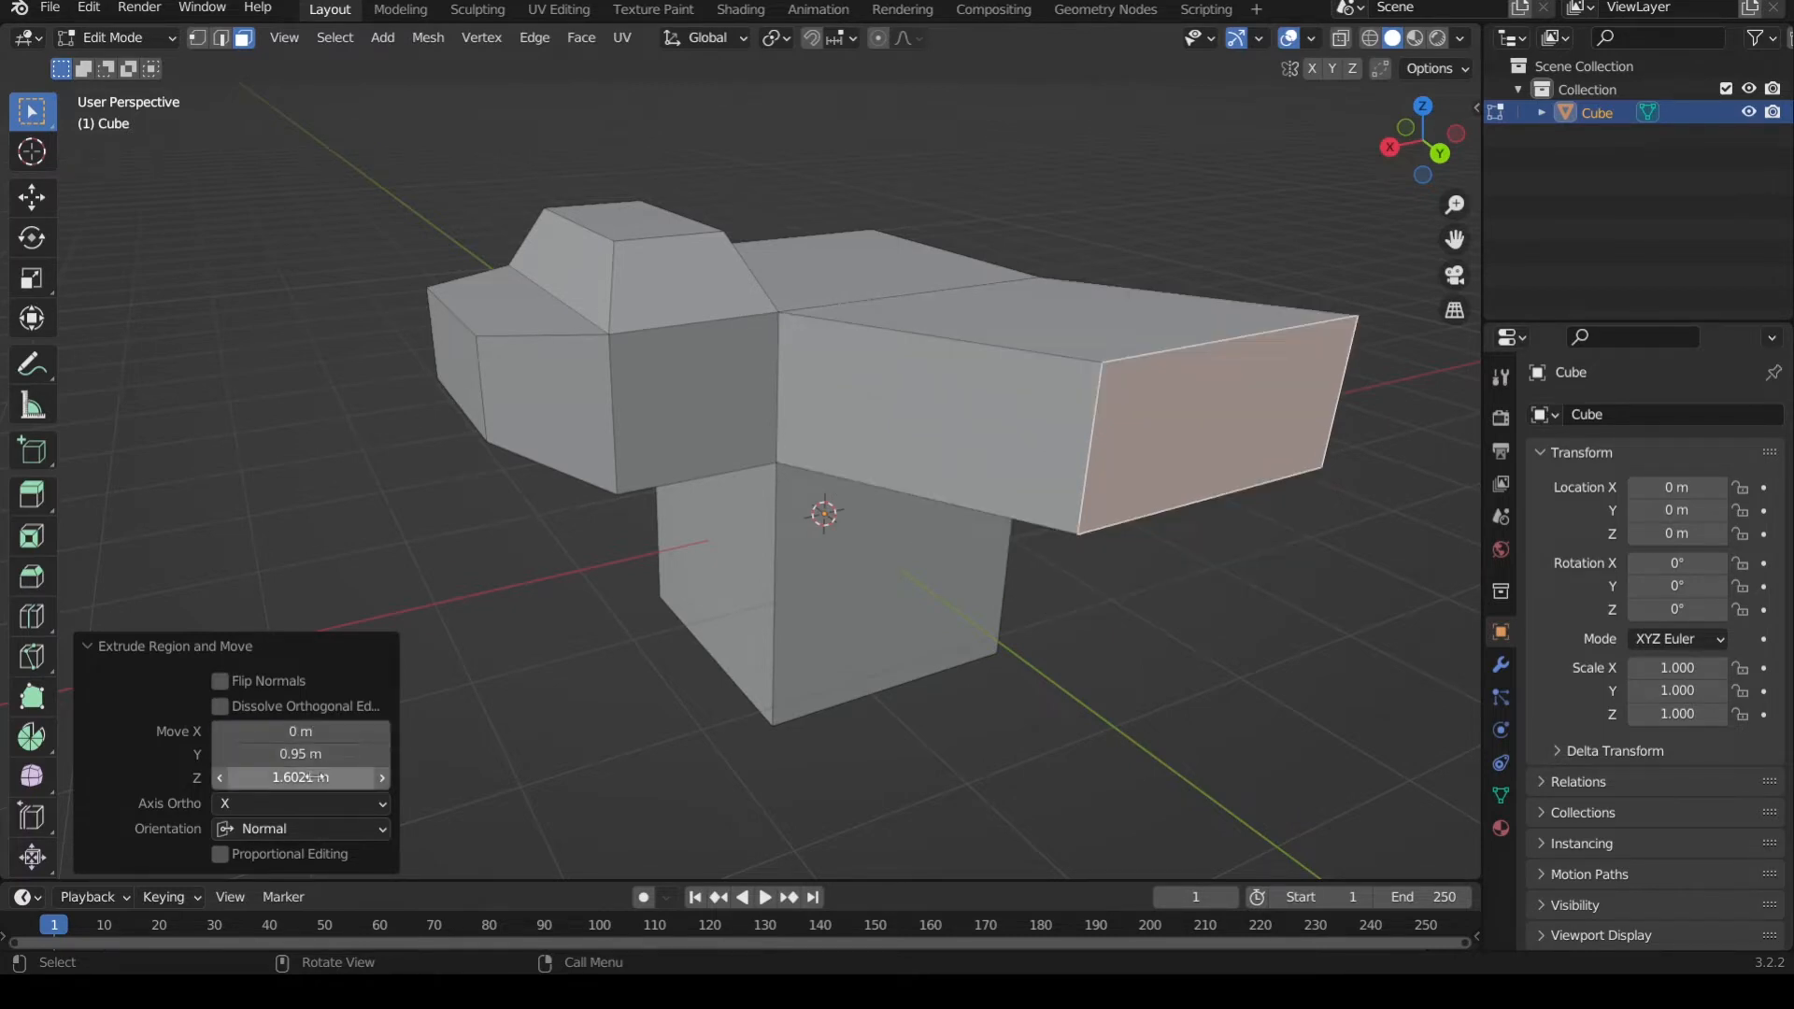
{"action": "type", "text": "0"}
{"action": "key", "text": "Return"}
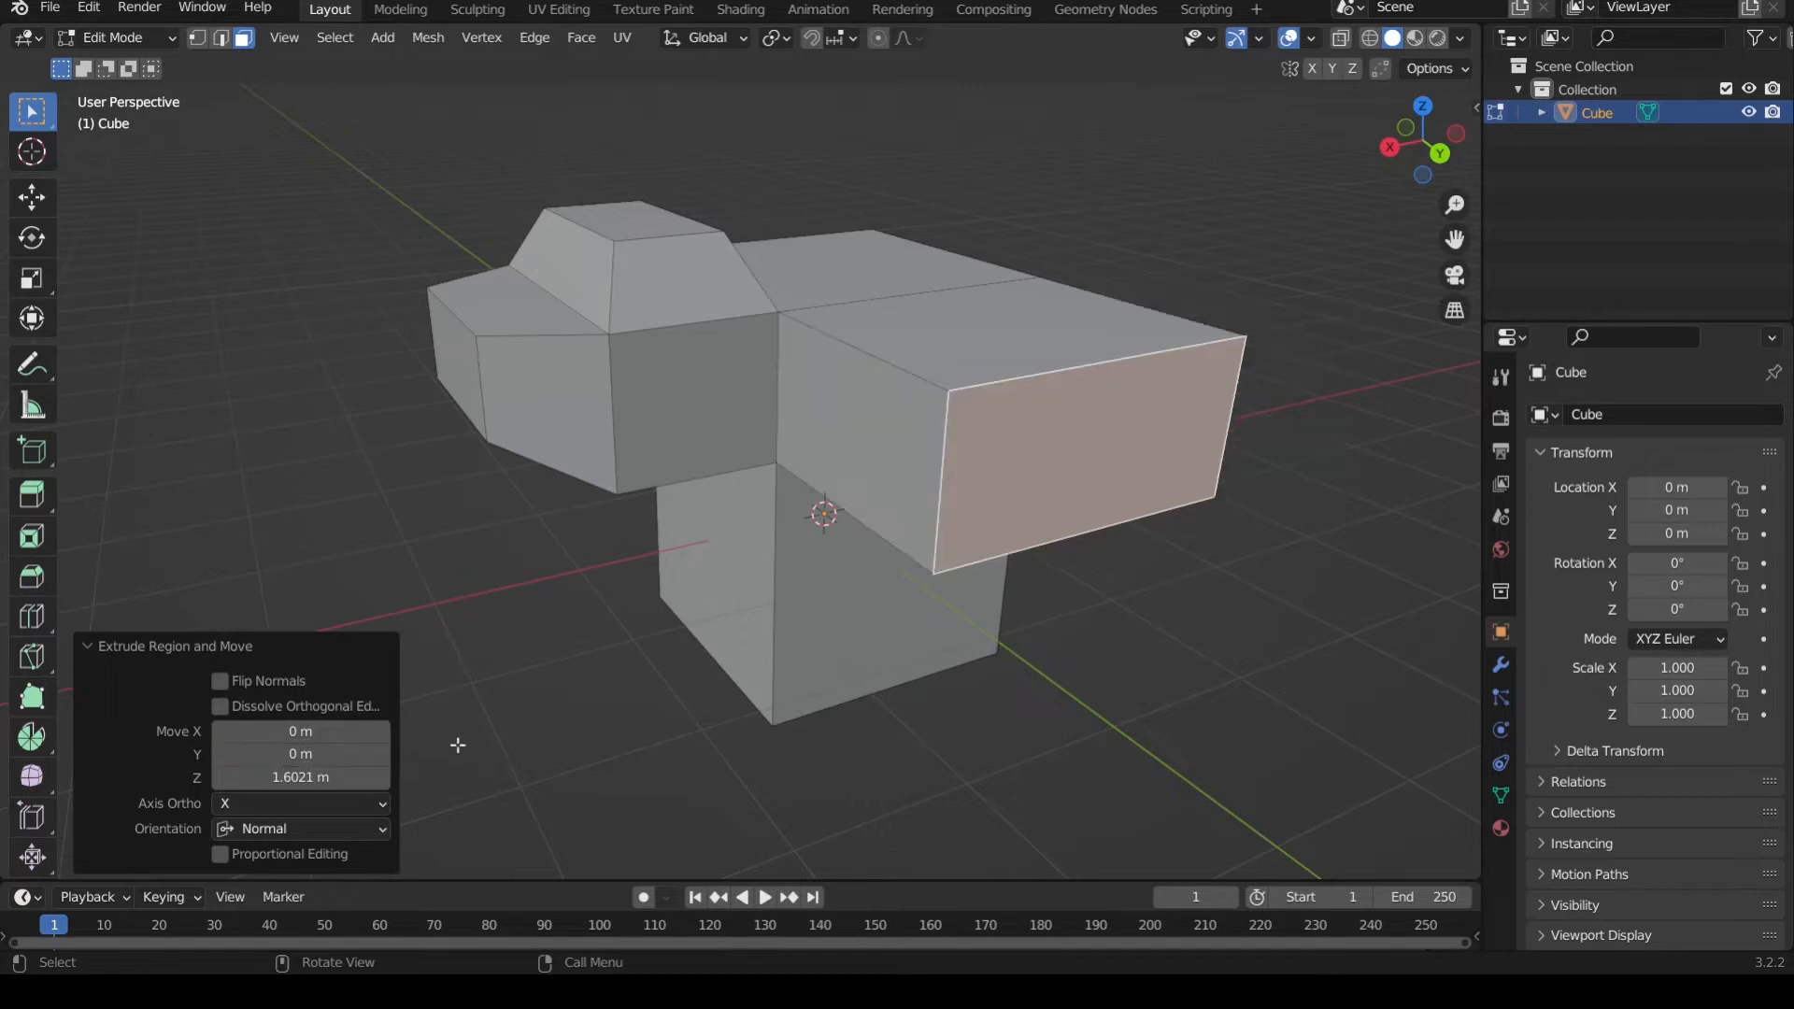
- Set the extrusion's Z move distance to exactly 5 m
{"action": "mouse_move", "coordinate": [292, 777]}
{"action": "left_mouse_down"}
{"action": "mouse_move", "coordinate": [336, 777]}
{"action": "mouse_move", "coordinate": [278, 778]}
{"action": "mouse_move", "coordinate": [329, 778]}
{"action": "mouse_move", "coordinate": [291, 777]}
{"action": "mouse_move", "coordinate": [308, 778]}
{"action": "left_mouse_up"}
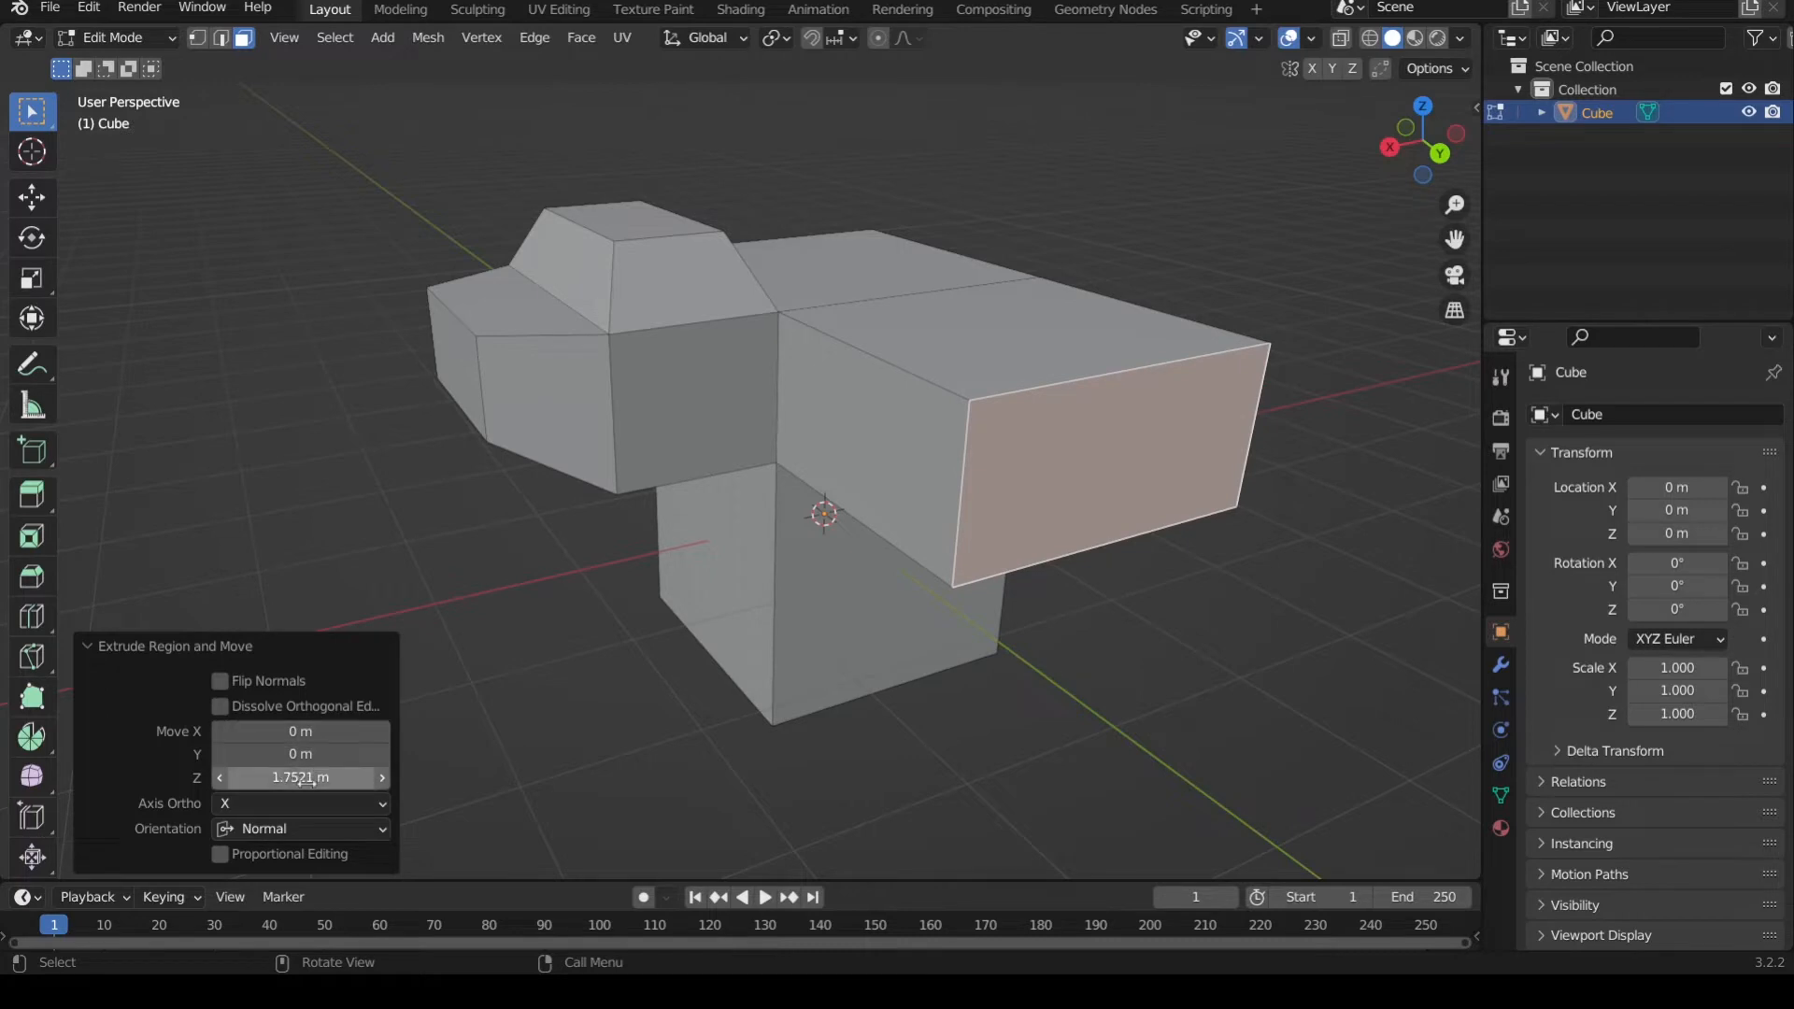
{"action": "left_click", "coordinate": [307, 781]}
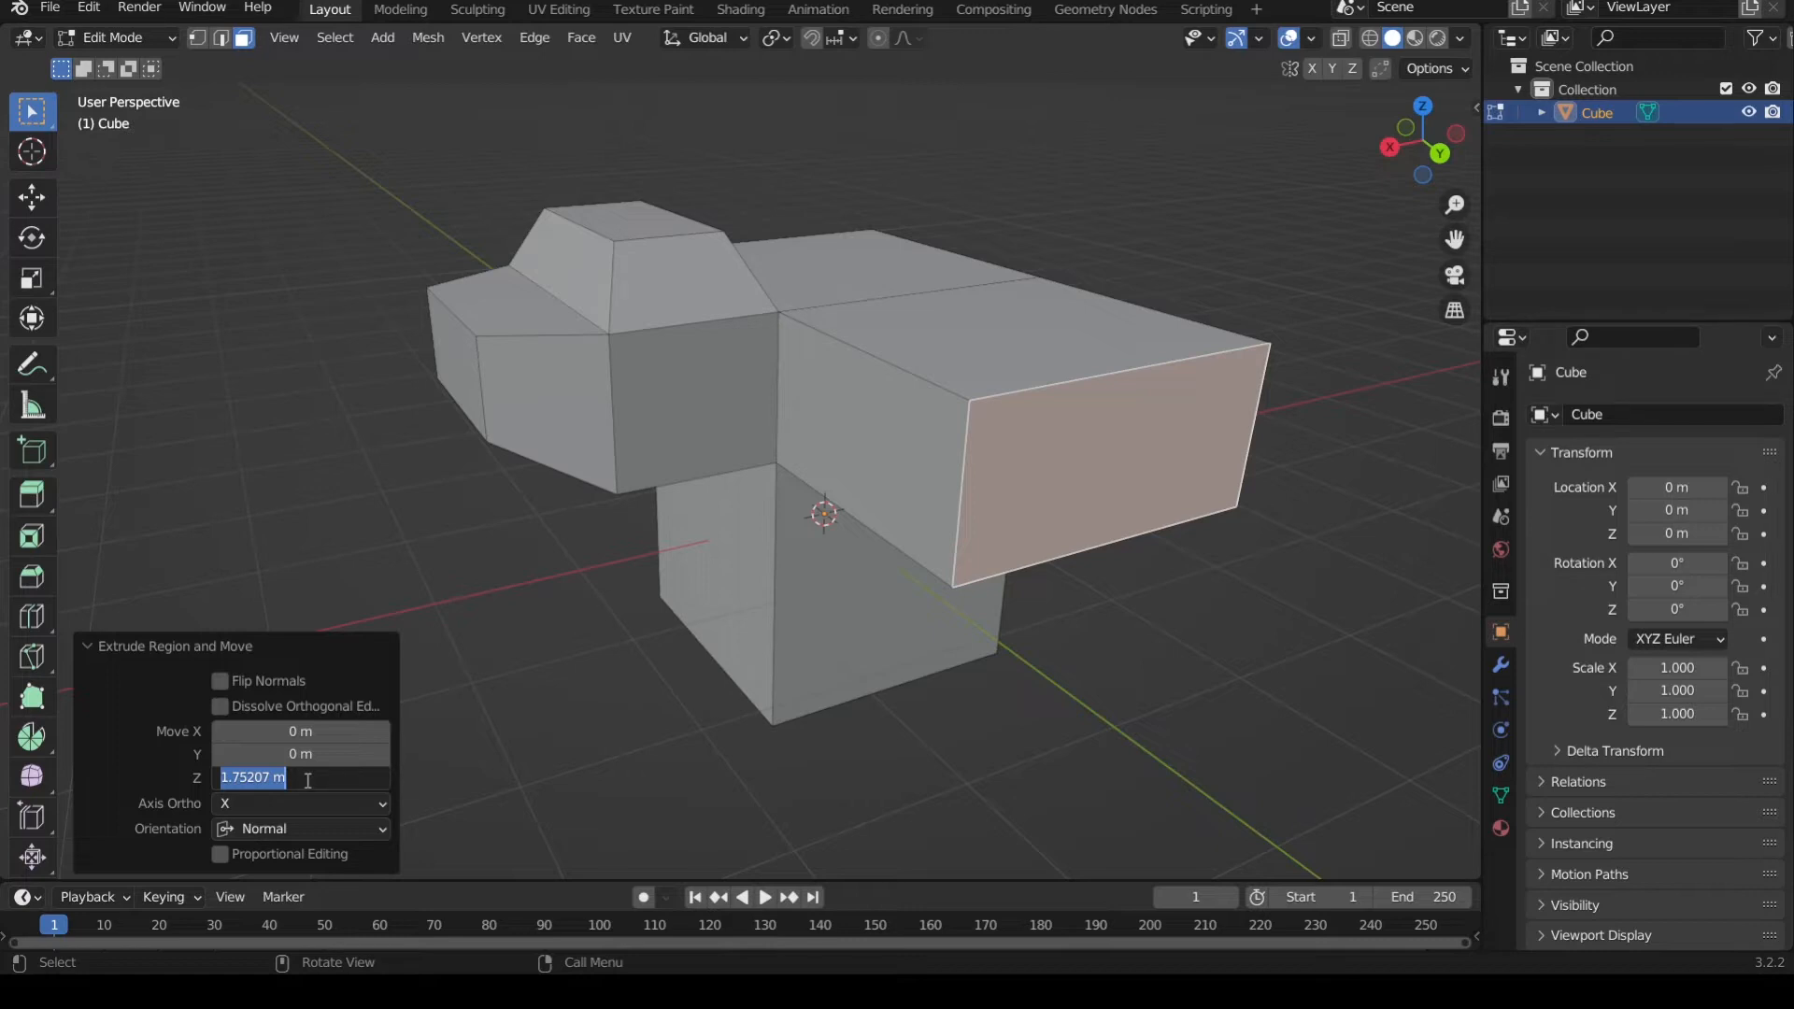
{"action": "type", "text": "5"}
{"action": "key", "text": "Return"}
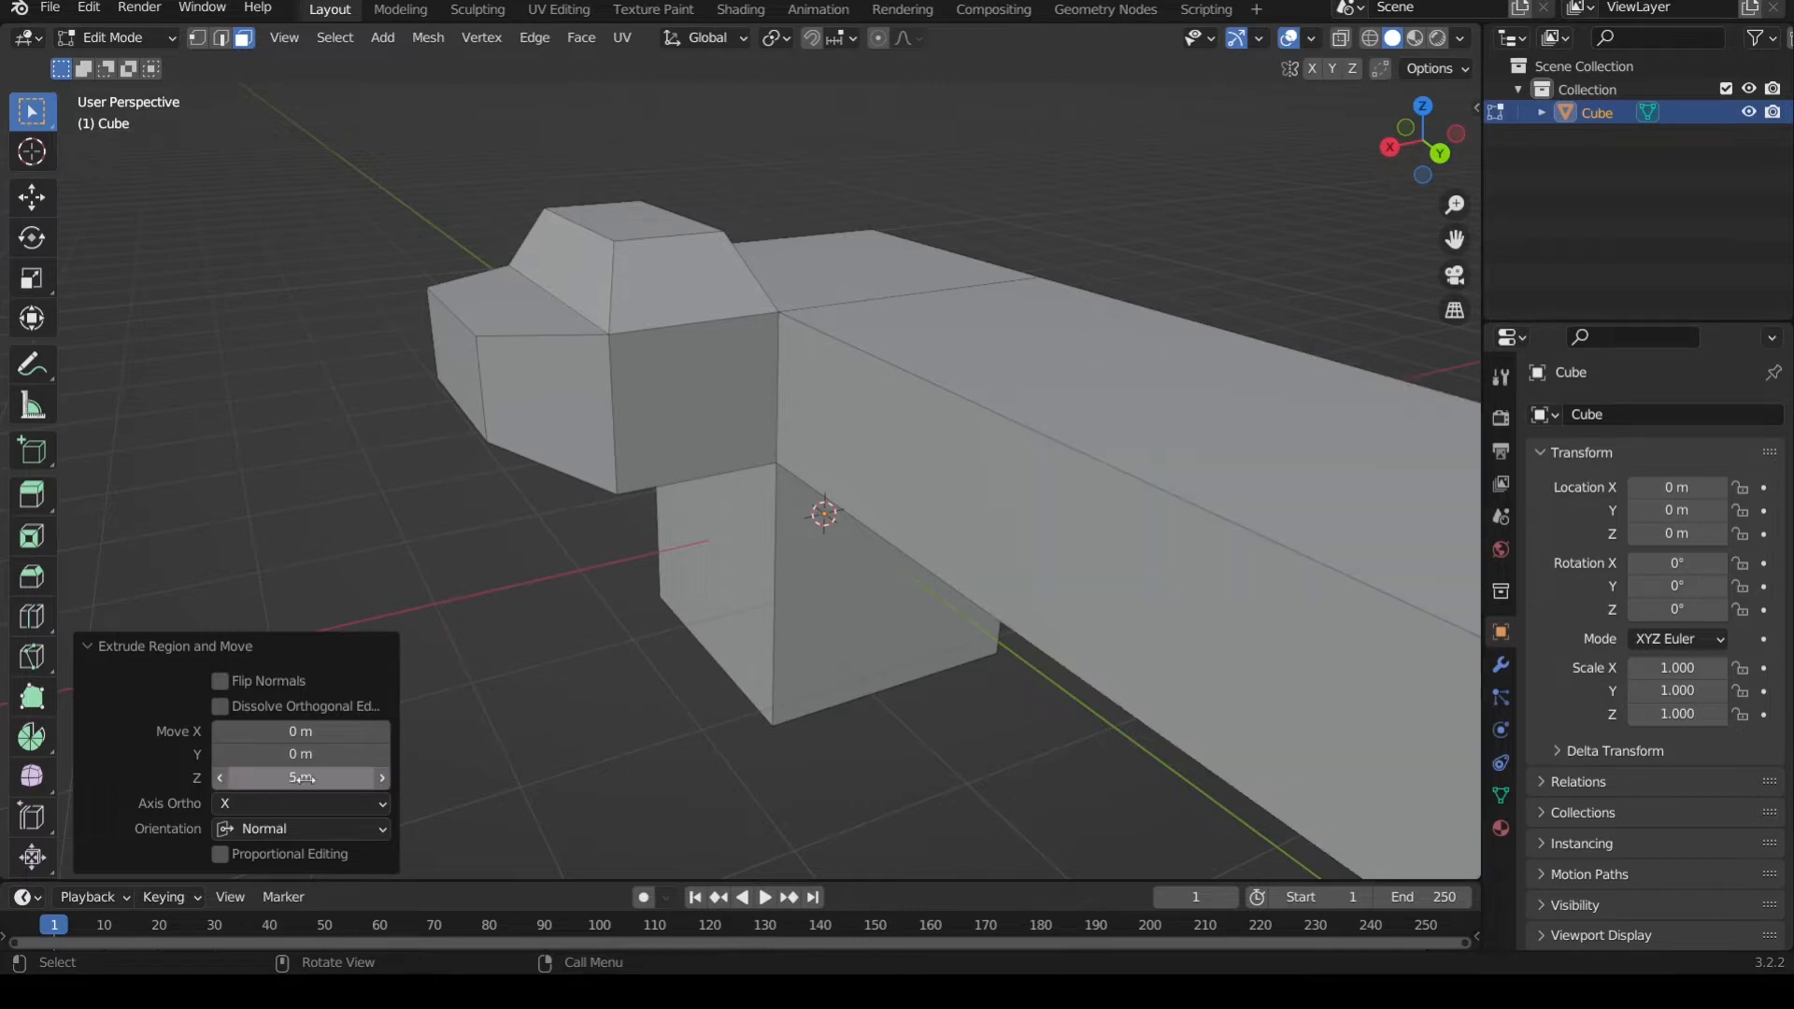
{"action": "scroll", "coordinate": [839, 514], "scroll_direction": "down", "scroll_amount": 5}
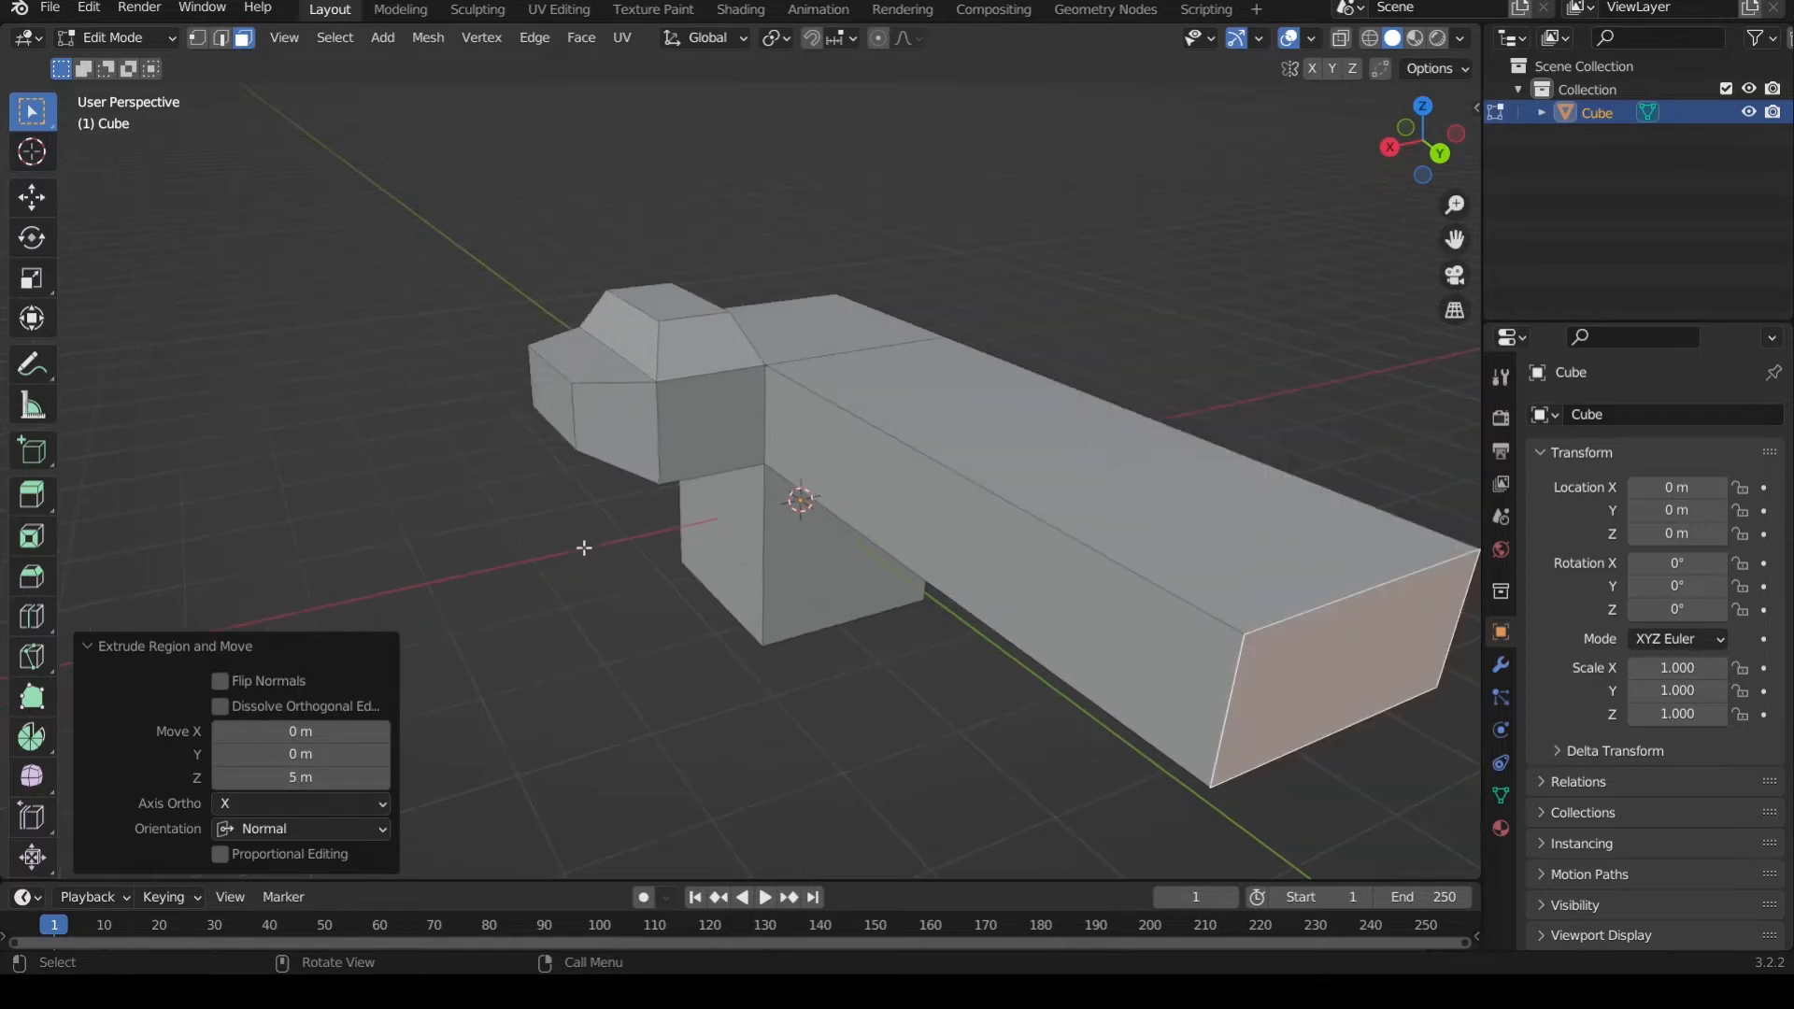
- Set the extrusion's Z move distance to 2 m and its Y move distance to 1 m
{"action": "middle_click_drag", "start_coordinate": [822, 523], "coordinate": [795, 472]}
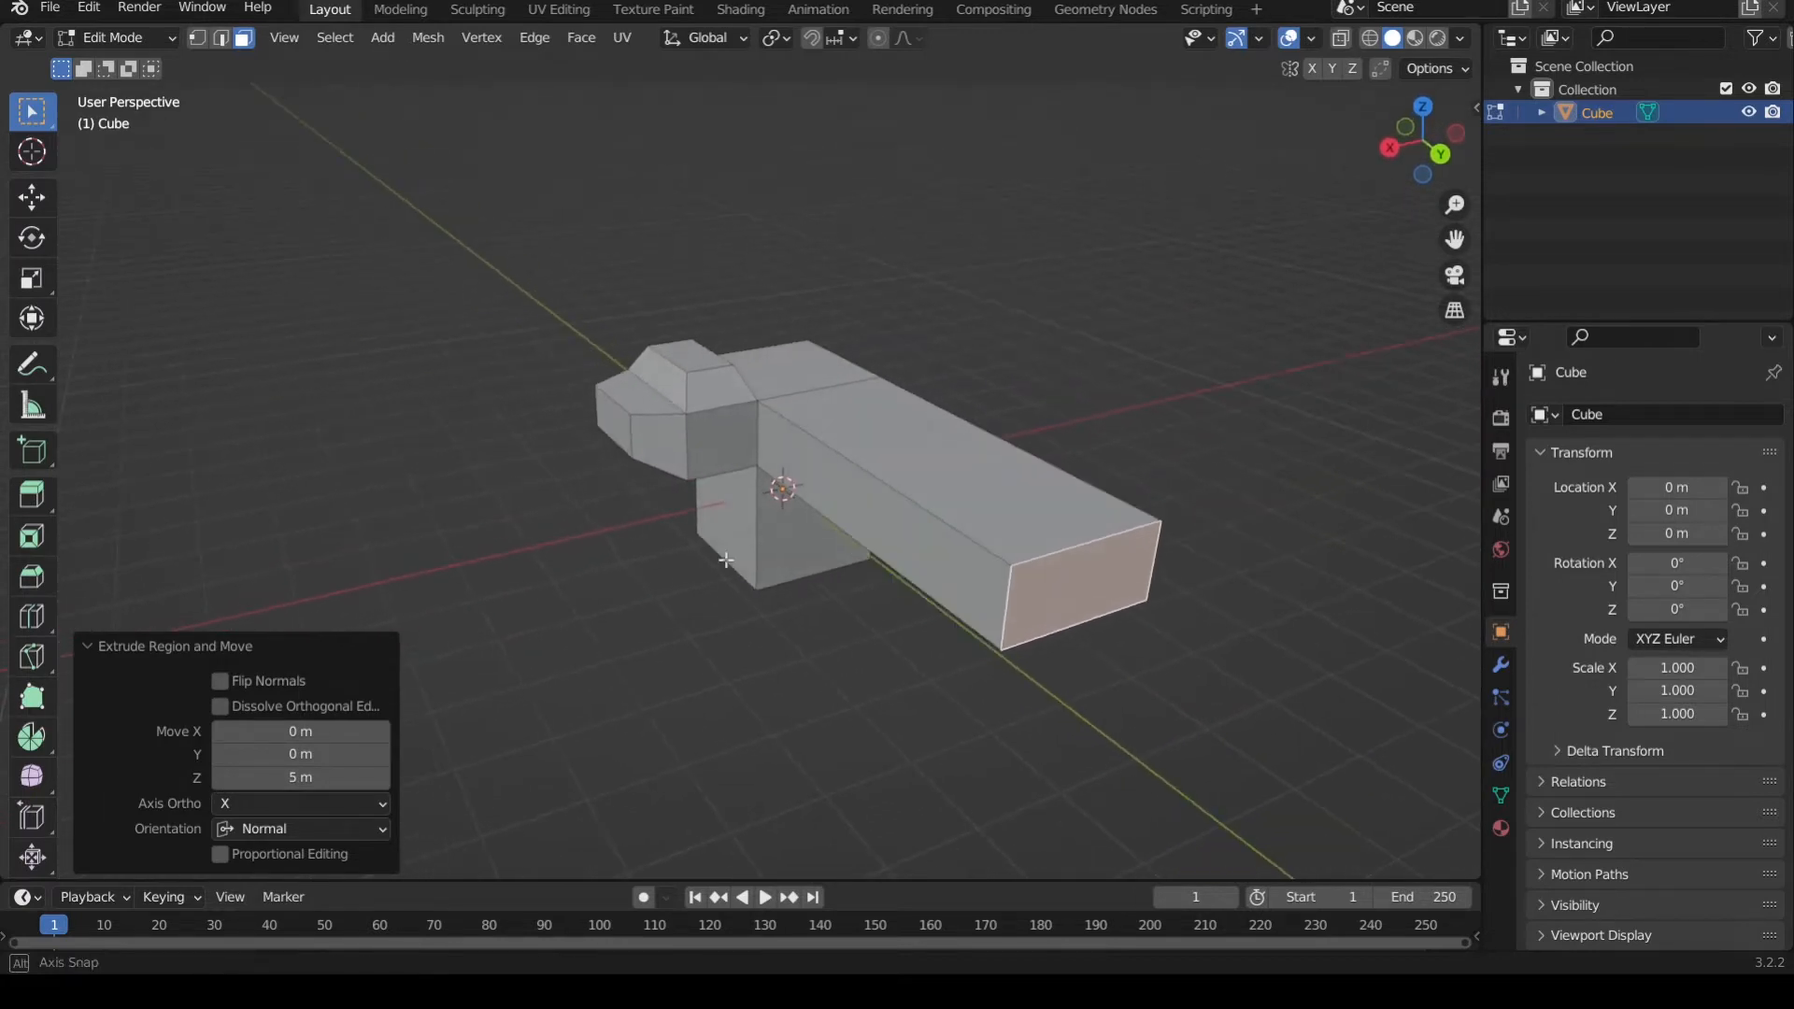
{"action": "left_click", "coordinate": [320, 775]}
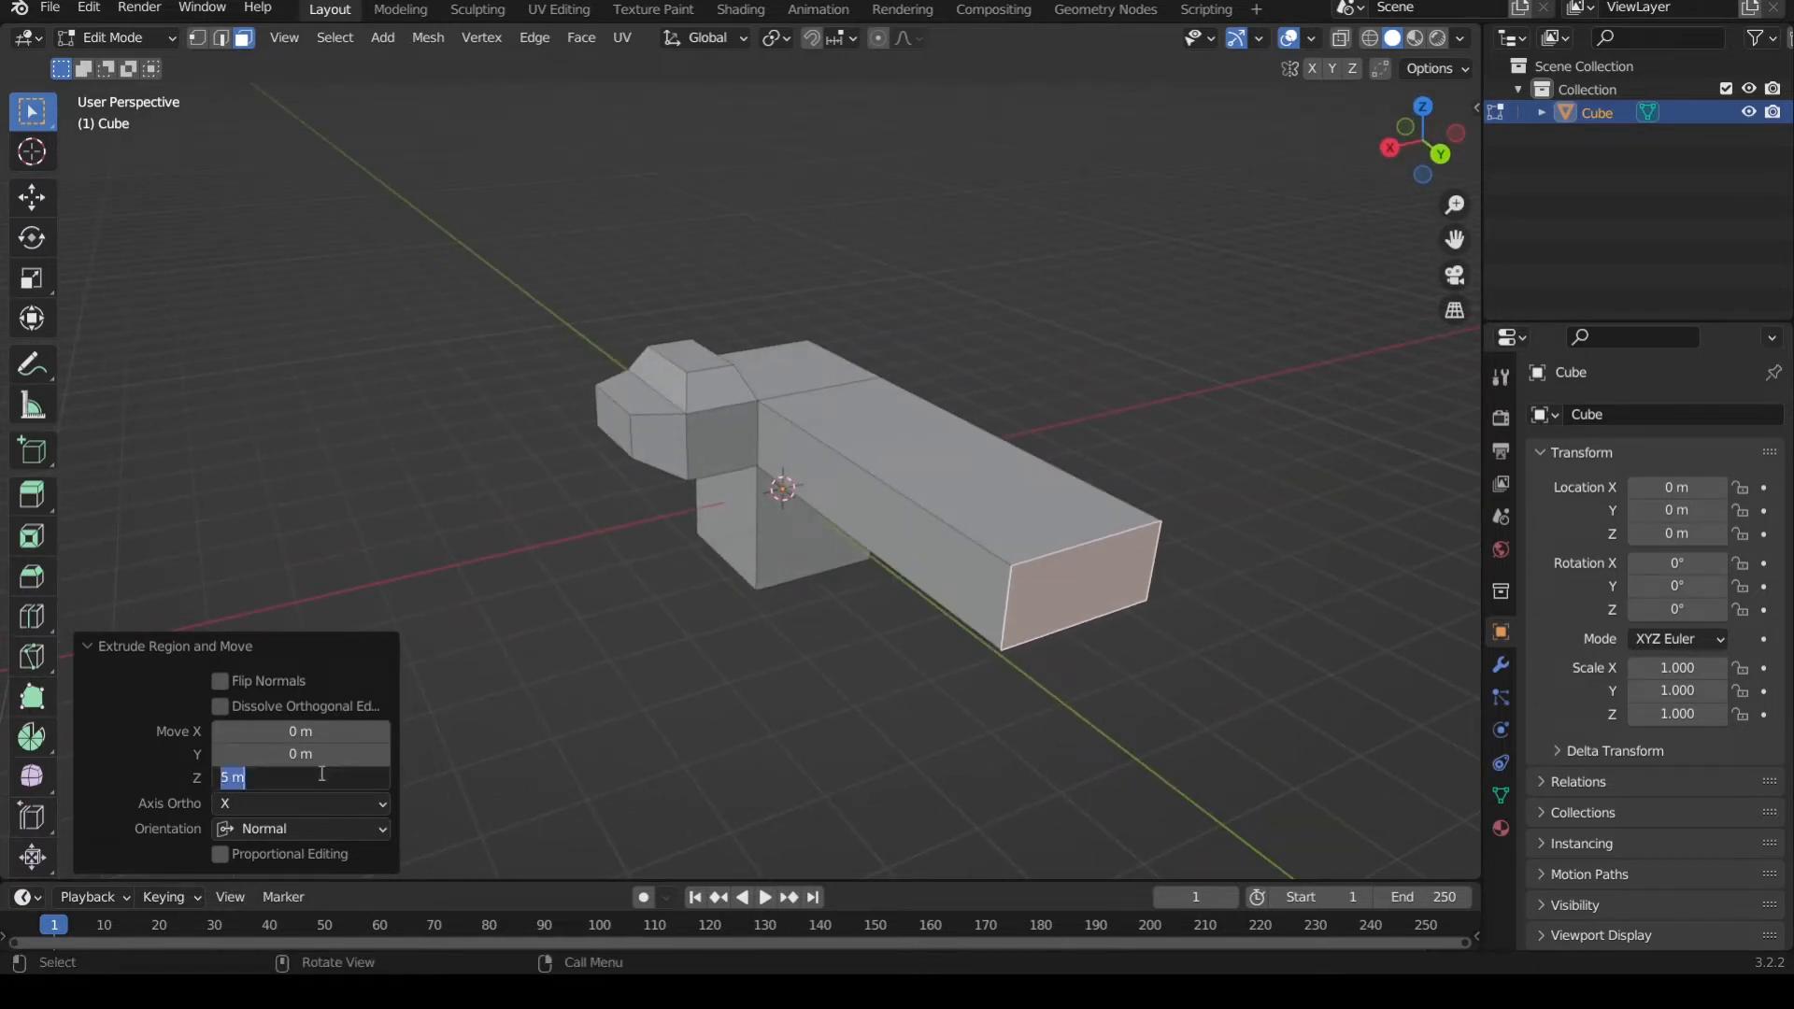
{"action": "type", "text": "2"}
{"action": "key", "text": "Return"}
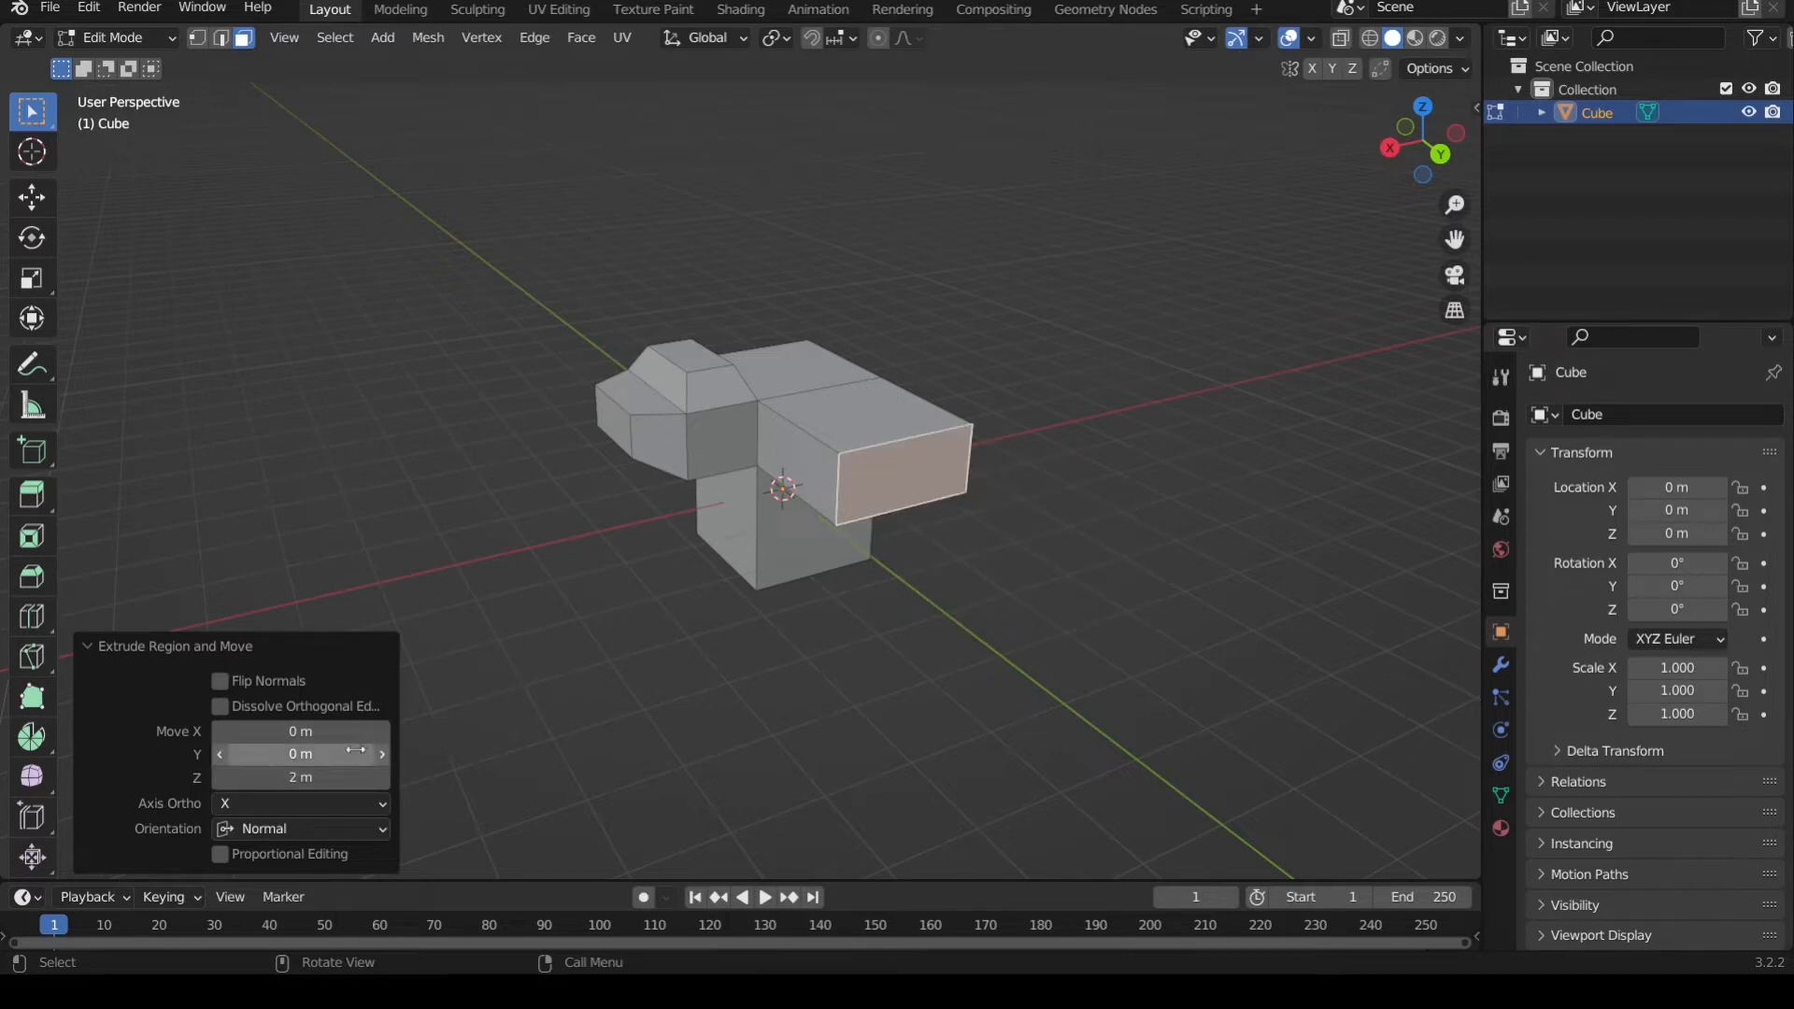
{"action": "left_click_drag", "start_coordinate": [322, 750], "coordinate": [324, 753]}
{"action": "left_click", "coordinate": [324, 755]}
{"action": "type", "text": "1"}
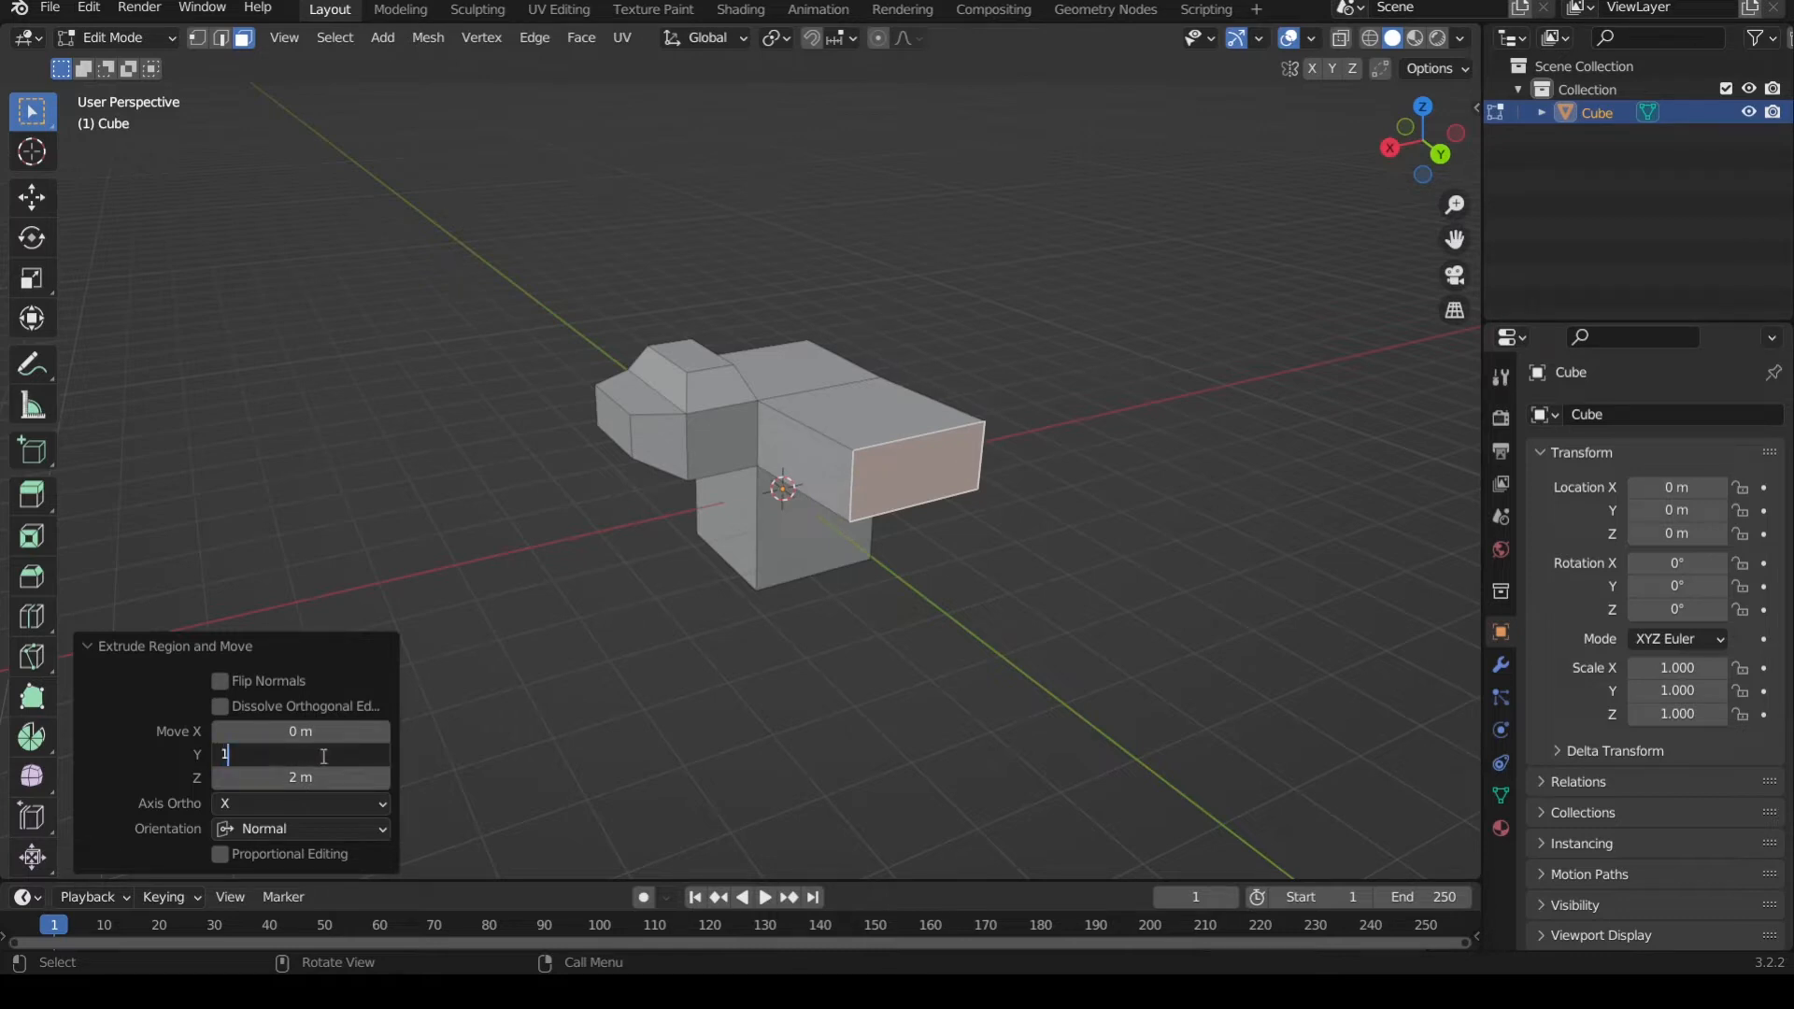
{"action": "key", "text": "Return"}
{"action": "scroll", "coordinate": [607, 663], "scroll_direction": "up", "scroll_amount": 4}
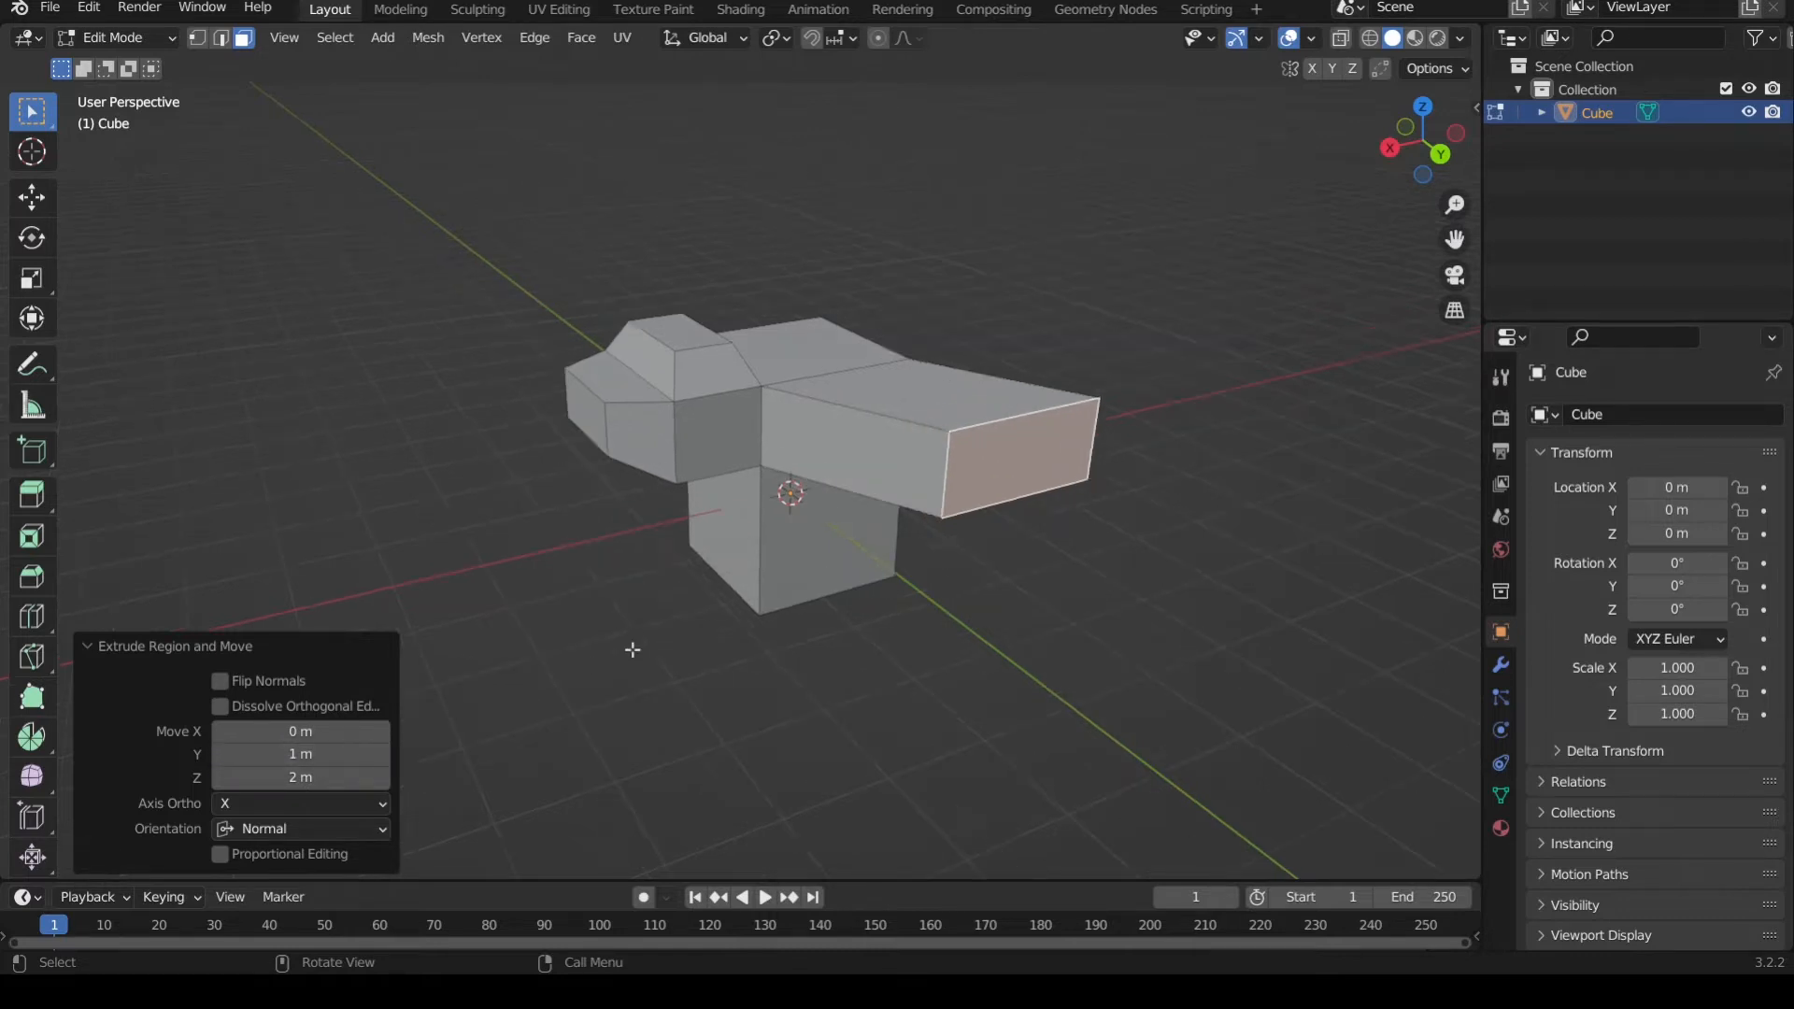
{"action": "middle_click_drag", "start_coordinate": [910, 464], "coordinate": [738, 421]}
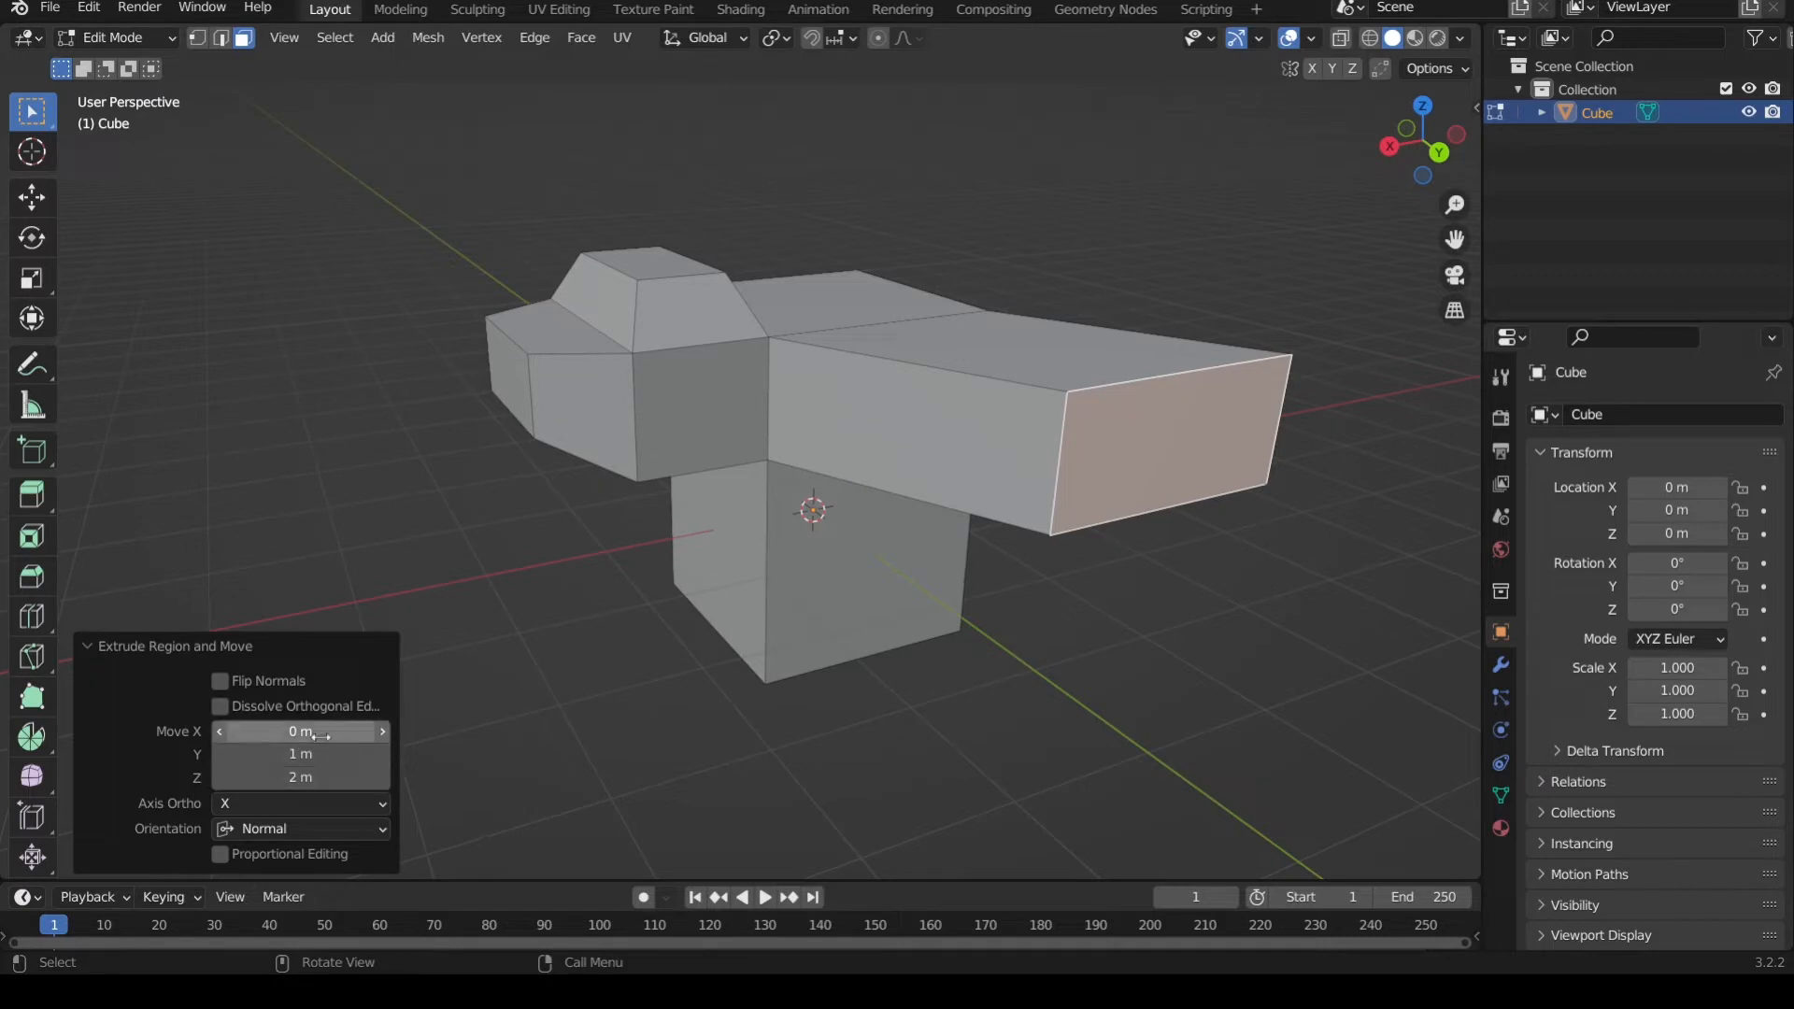
{"action": "scroll", "coordinate": [550, 586], "scroll_direction": "down", "scroll_amount": 1}
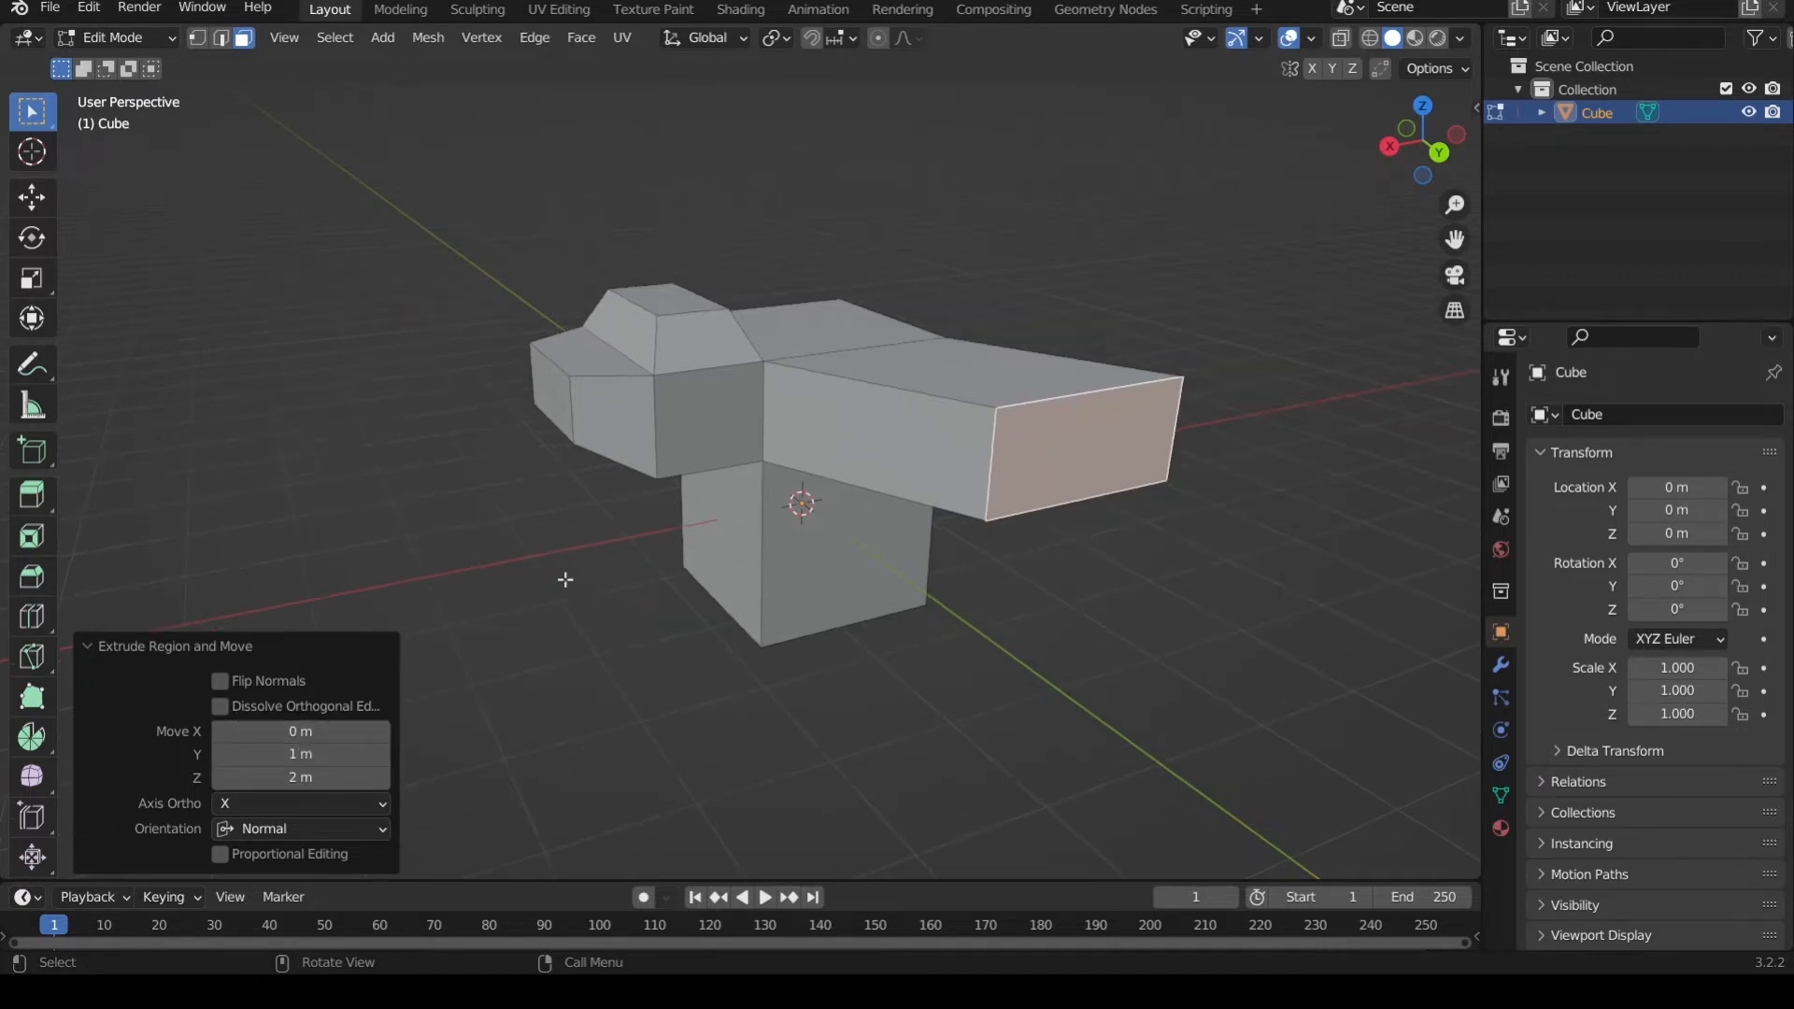
- Return to Object Mode and delete the extruded cube object
{"action": "left_click", "coordinate": [643, 596]}
{"action": "middle_click_drag", "start_coordinate": [676, 589], "coordinate": [741, 577]}
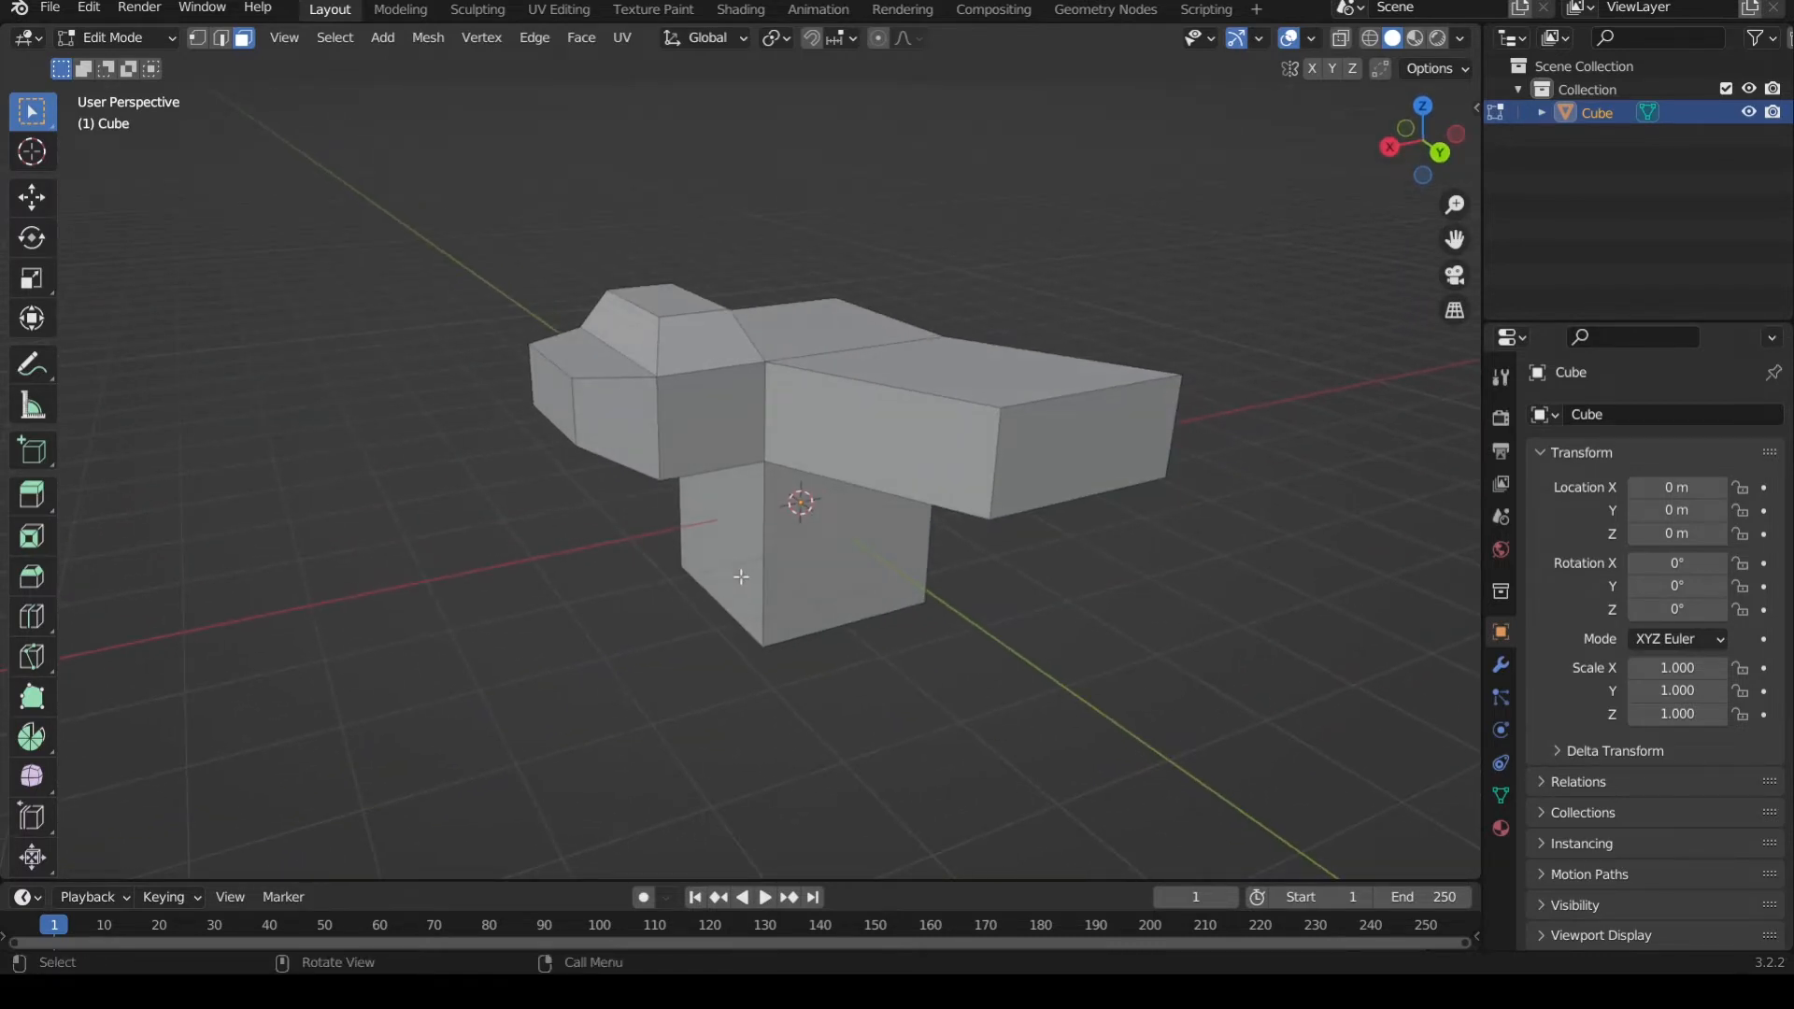
{"action": "key", "text": "Tab"}
{"action": "left_click", "coordinate": [984, 293]}
{"action": "left_click", "coordinate": [935, 391]}
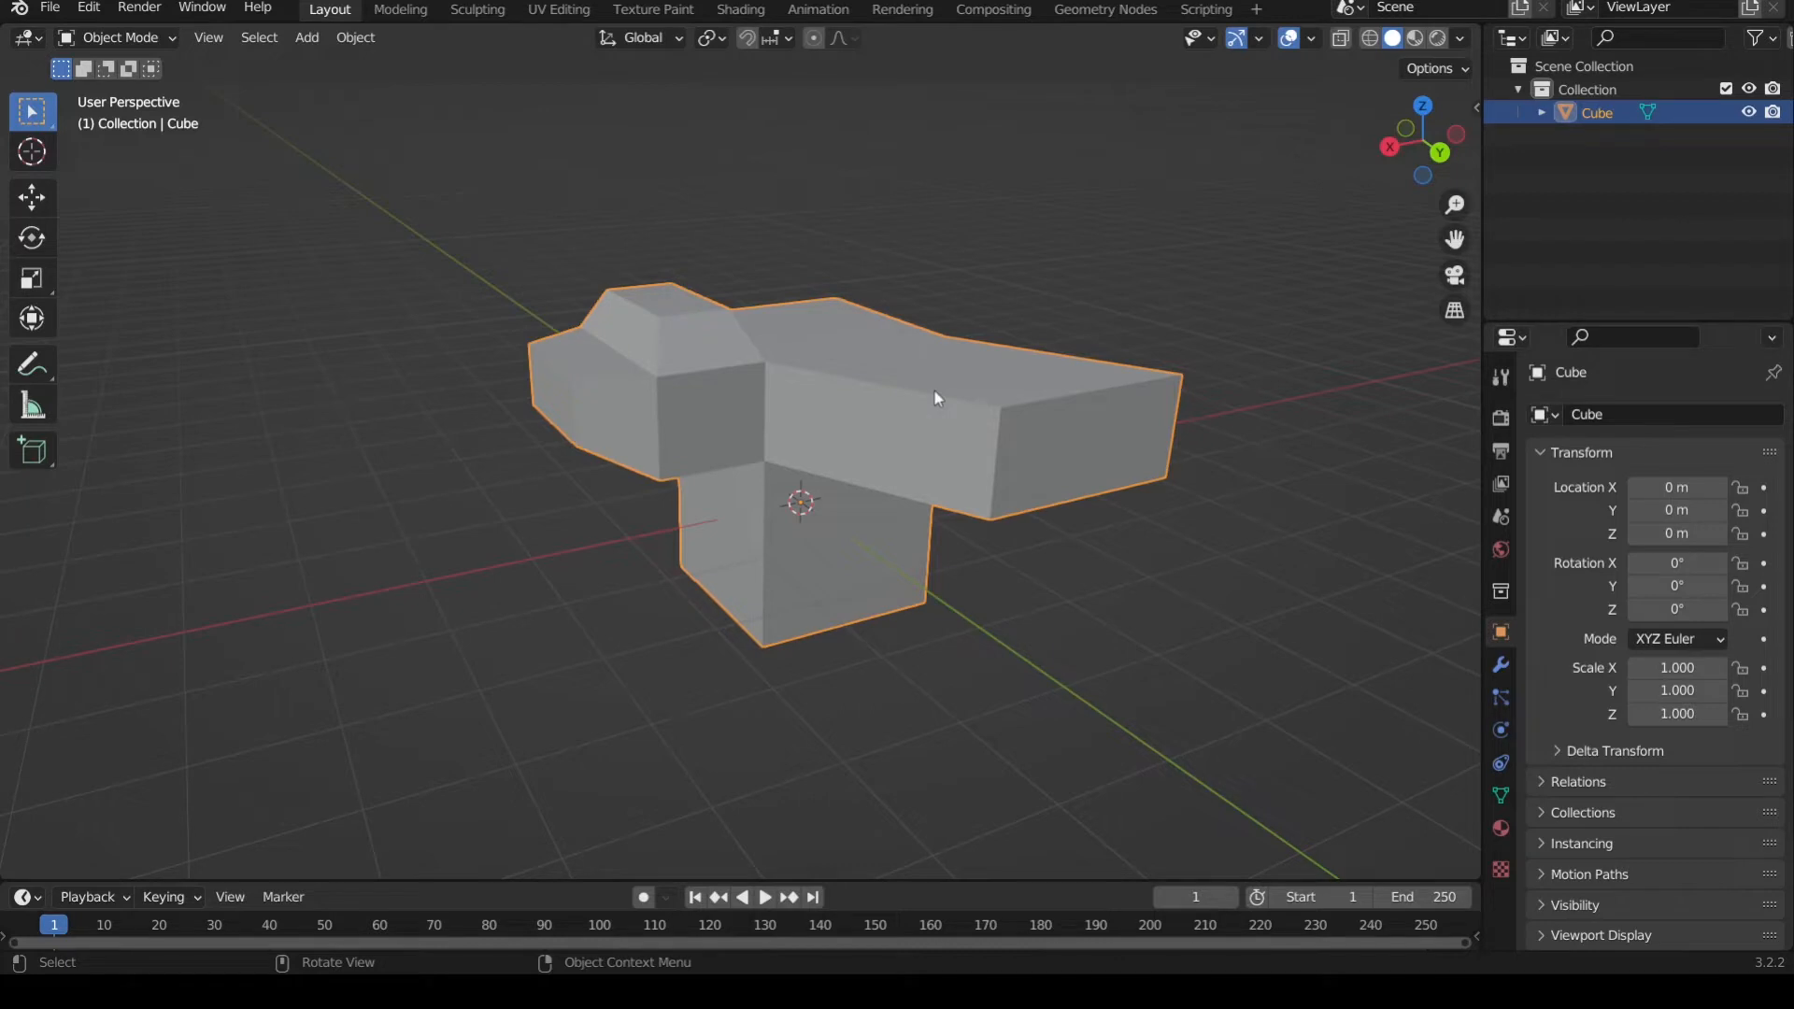
{"action": "key", "text": "Delete"}
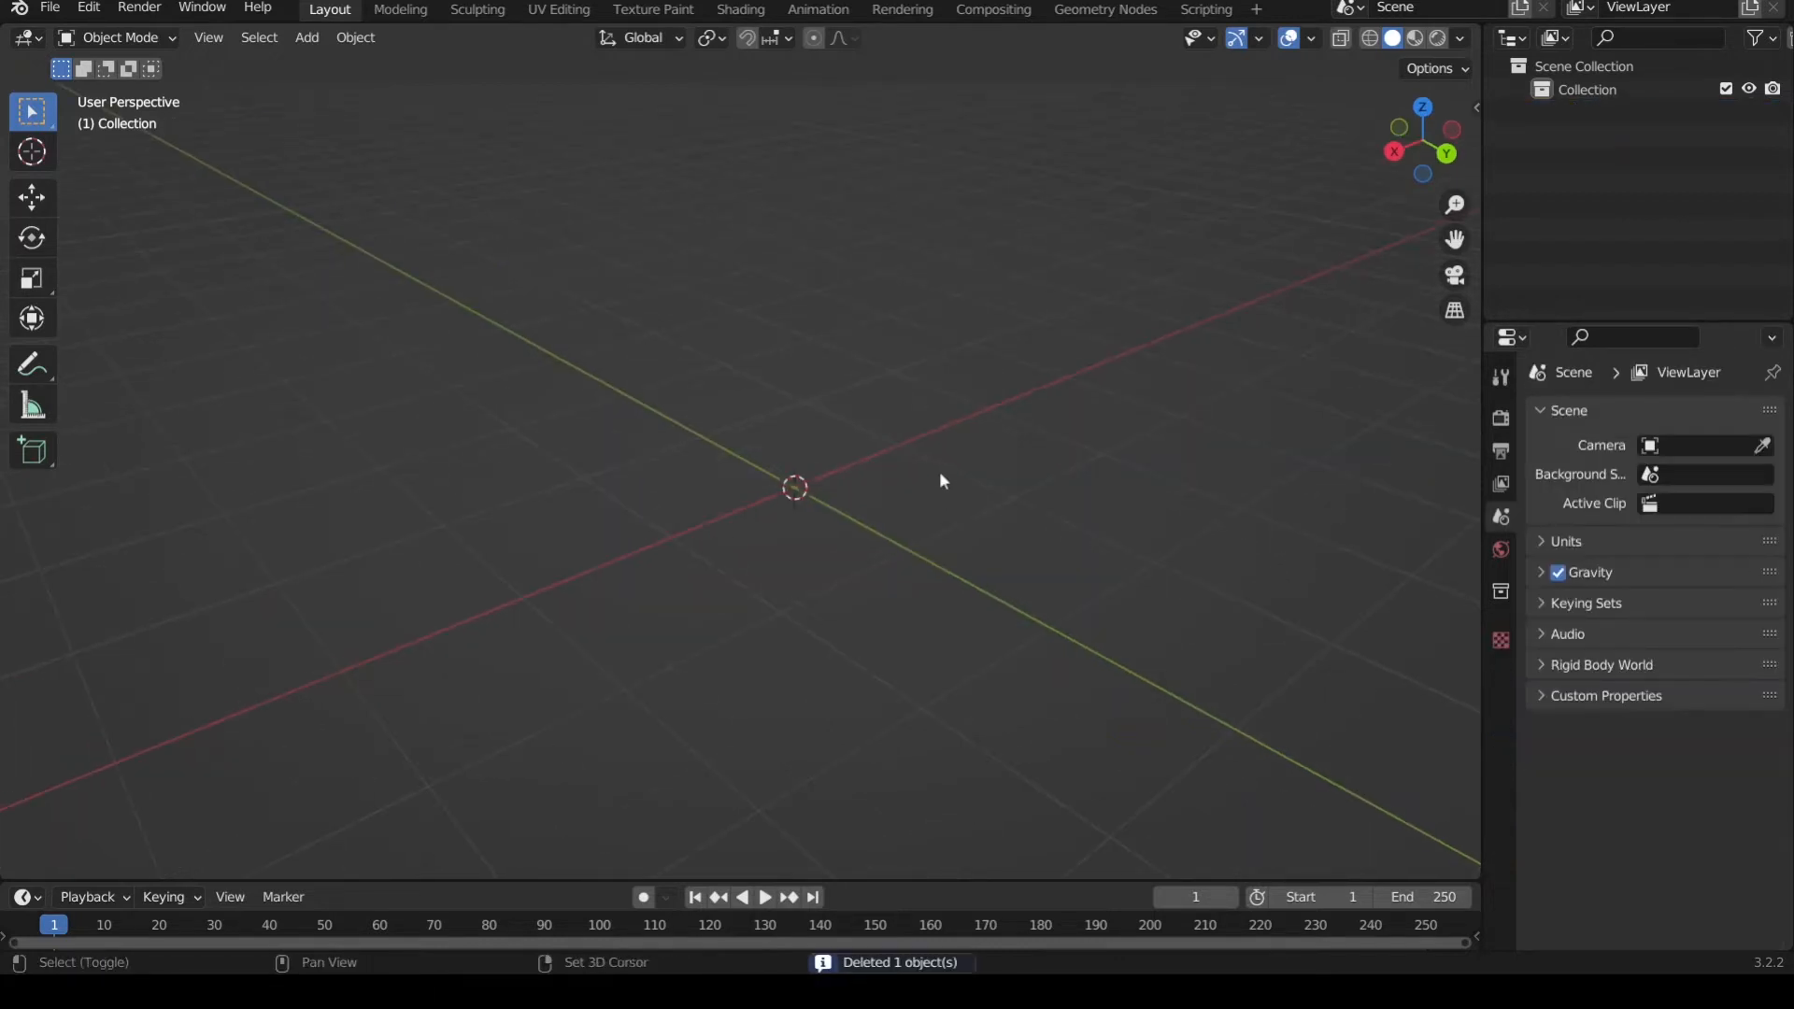
- Add a new cube mesh at the origin and enter Edit Mode on it
{"action": "key", "text": "shift+a"}
{"action": "mouse_move", "coordinate": [939, 471]}
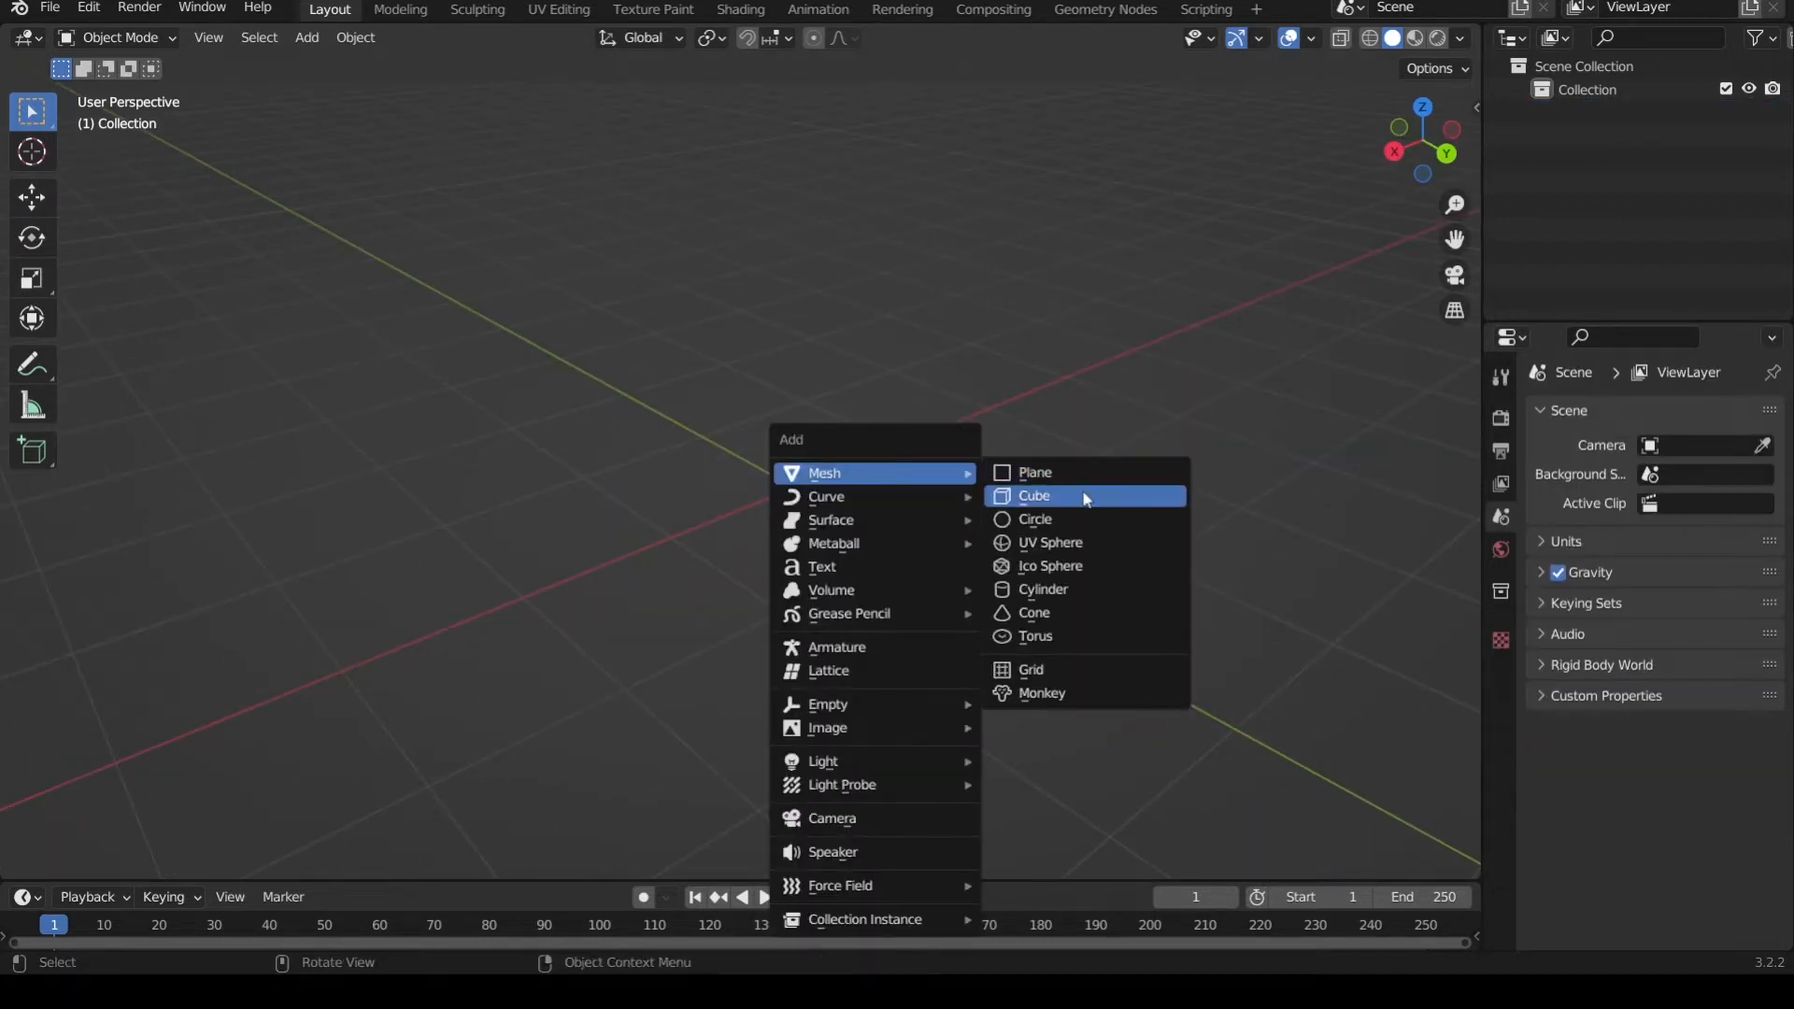
{"action": "left_click", "coordinate": [1083, 489]}
{"action": "left_click", "coordinate": [1123, 451]}
{"action": "left_click", "coordinate": [982, 484]}
{"action": "scroll", "coordinate": [979, 485], "scroll_direction": "down", "scroll_amount": 1}
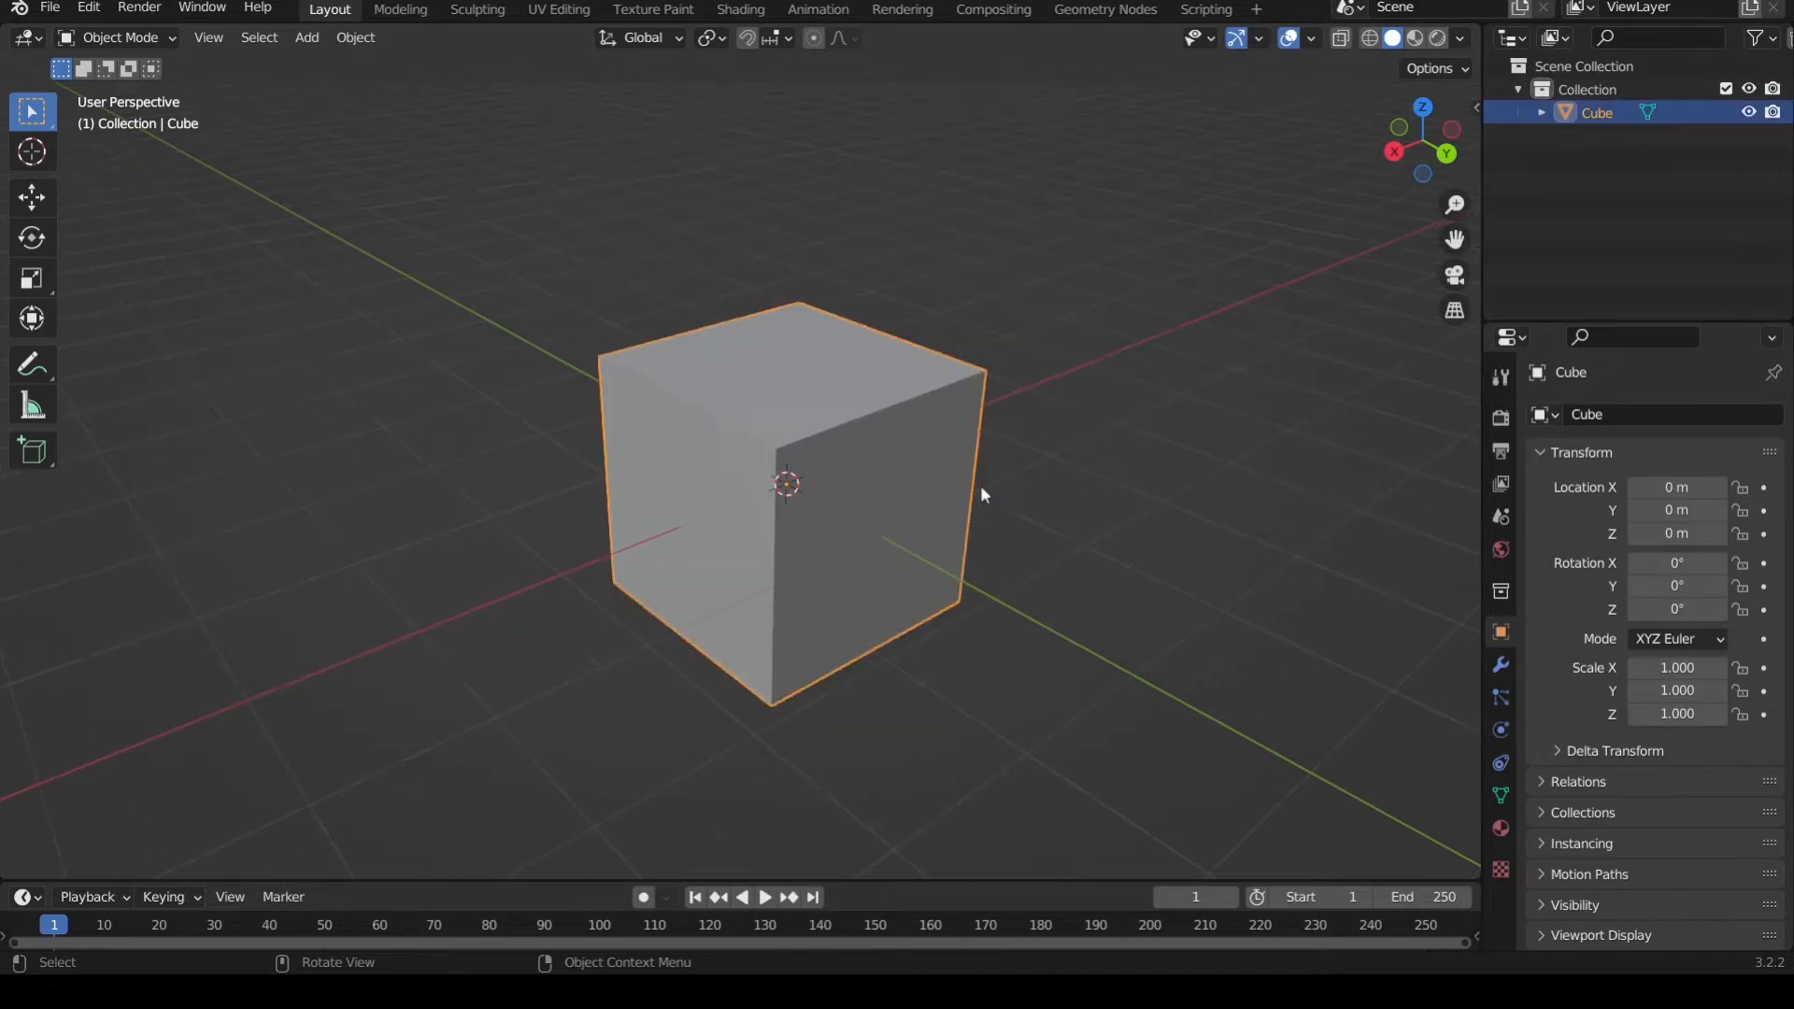
{"action": "key", "text": "Tab"}
{"action": "left_click", "coordinate": [1113, 415]}
{"action": "scroll", "coordinate": [994, 541], "scroll_direction": "up", "scroll_amount": 2}
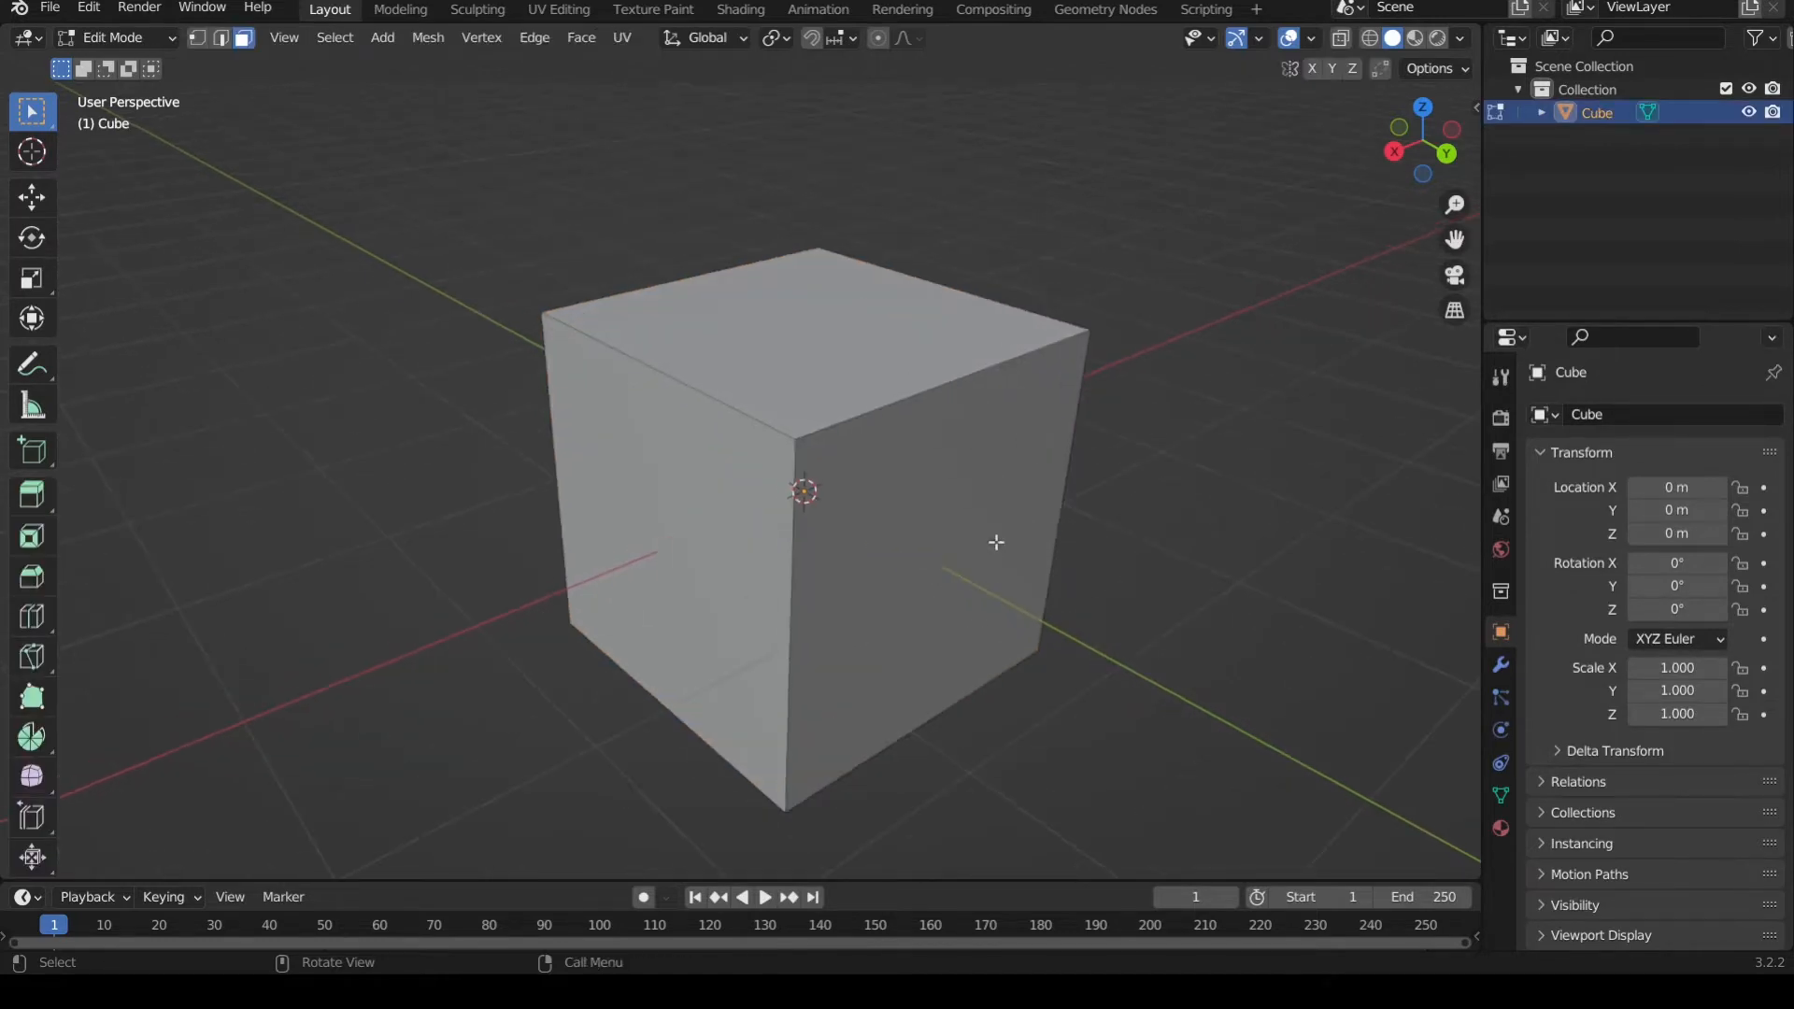
{"action": "scroll", "coordinate": [994, 541], "scroll_direction": "down", "scroll_amount": 1}
{"action": "middle_click_drag", "start_coordinate": [999, 548], "coordinate": [934, 480], "text": "shift"}
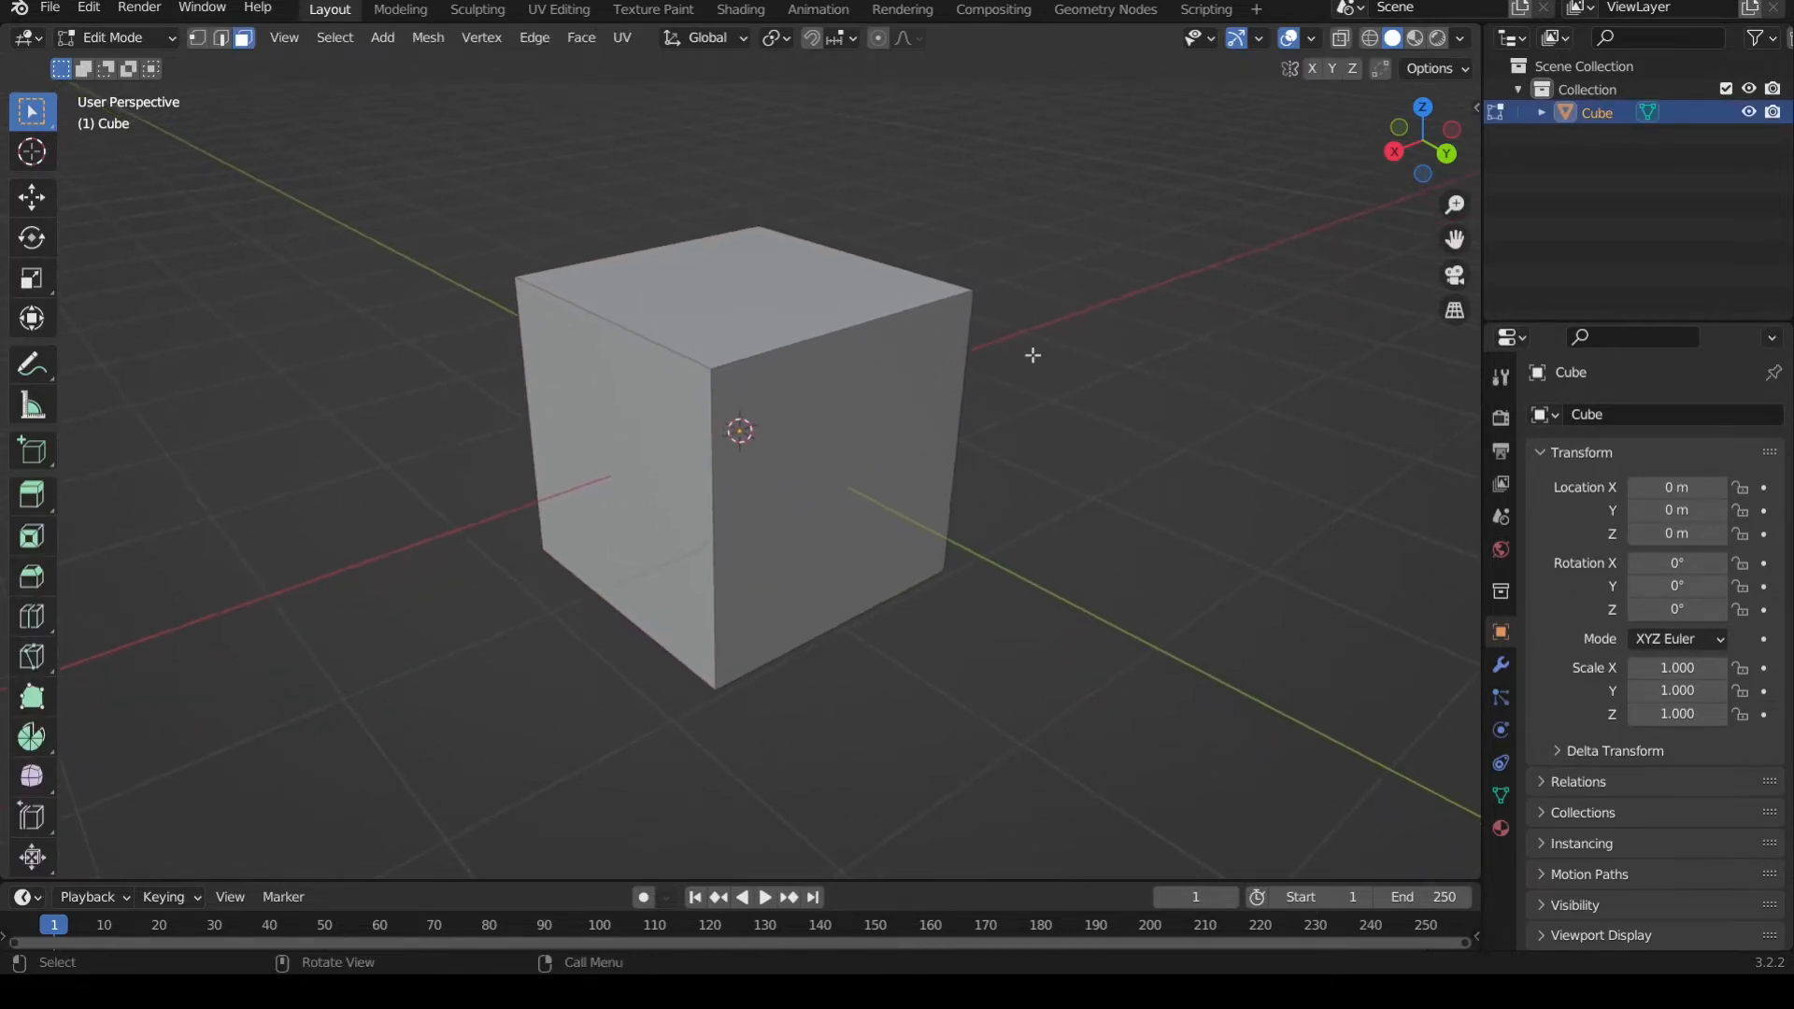
{"action": "scroll", "coordinate": [931, 367], "scroll_direction": "up", "scroll_amount": 1}
{"action": "scroll", "coordinate": [932, 409], "scroll_direction": "down", "scroll_amount": 1}
{"action": "middle_click_drag", "start_coordinate": [880, 415], "coordinate": [901, 409], "text": "shift"}
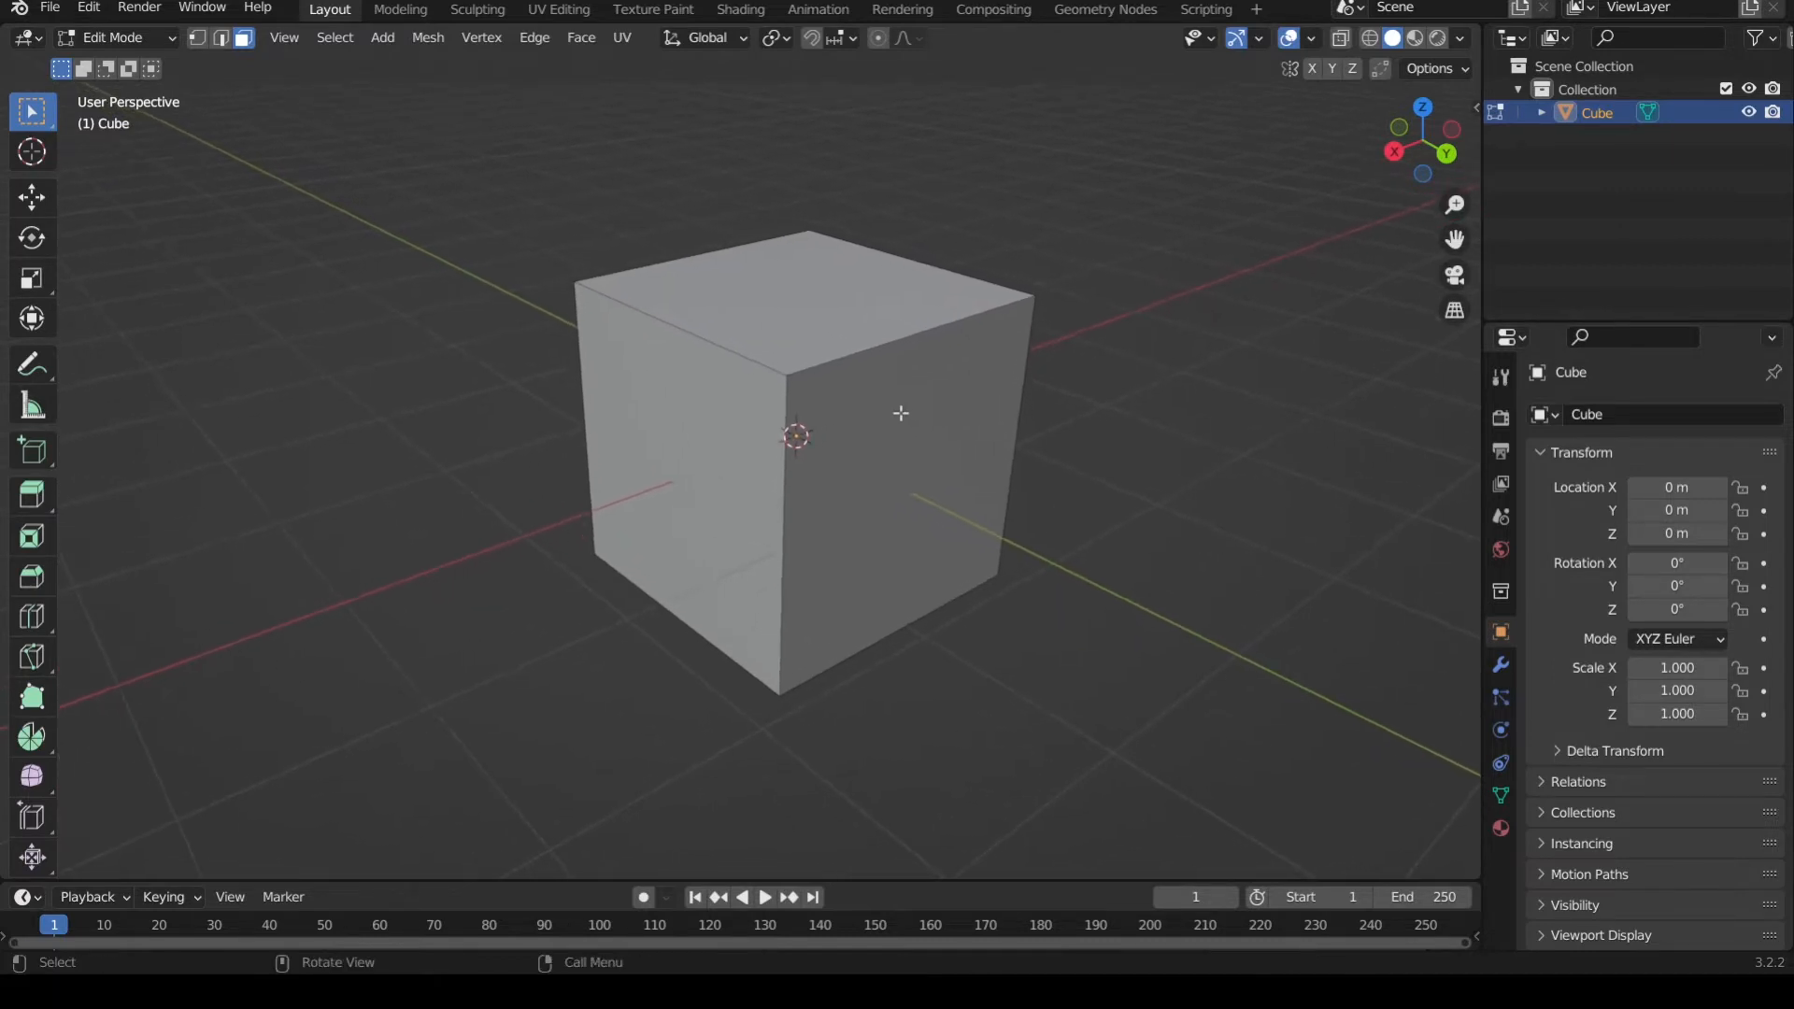
{"action": "scroll", "coordinate": [900, 413], "scroll_direction": "up", "scroll_amount": 1}
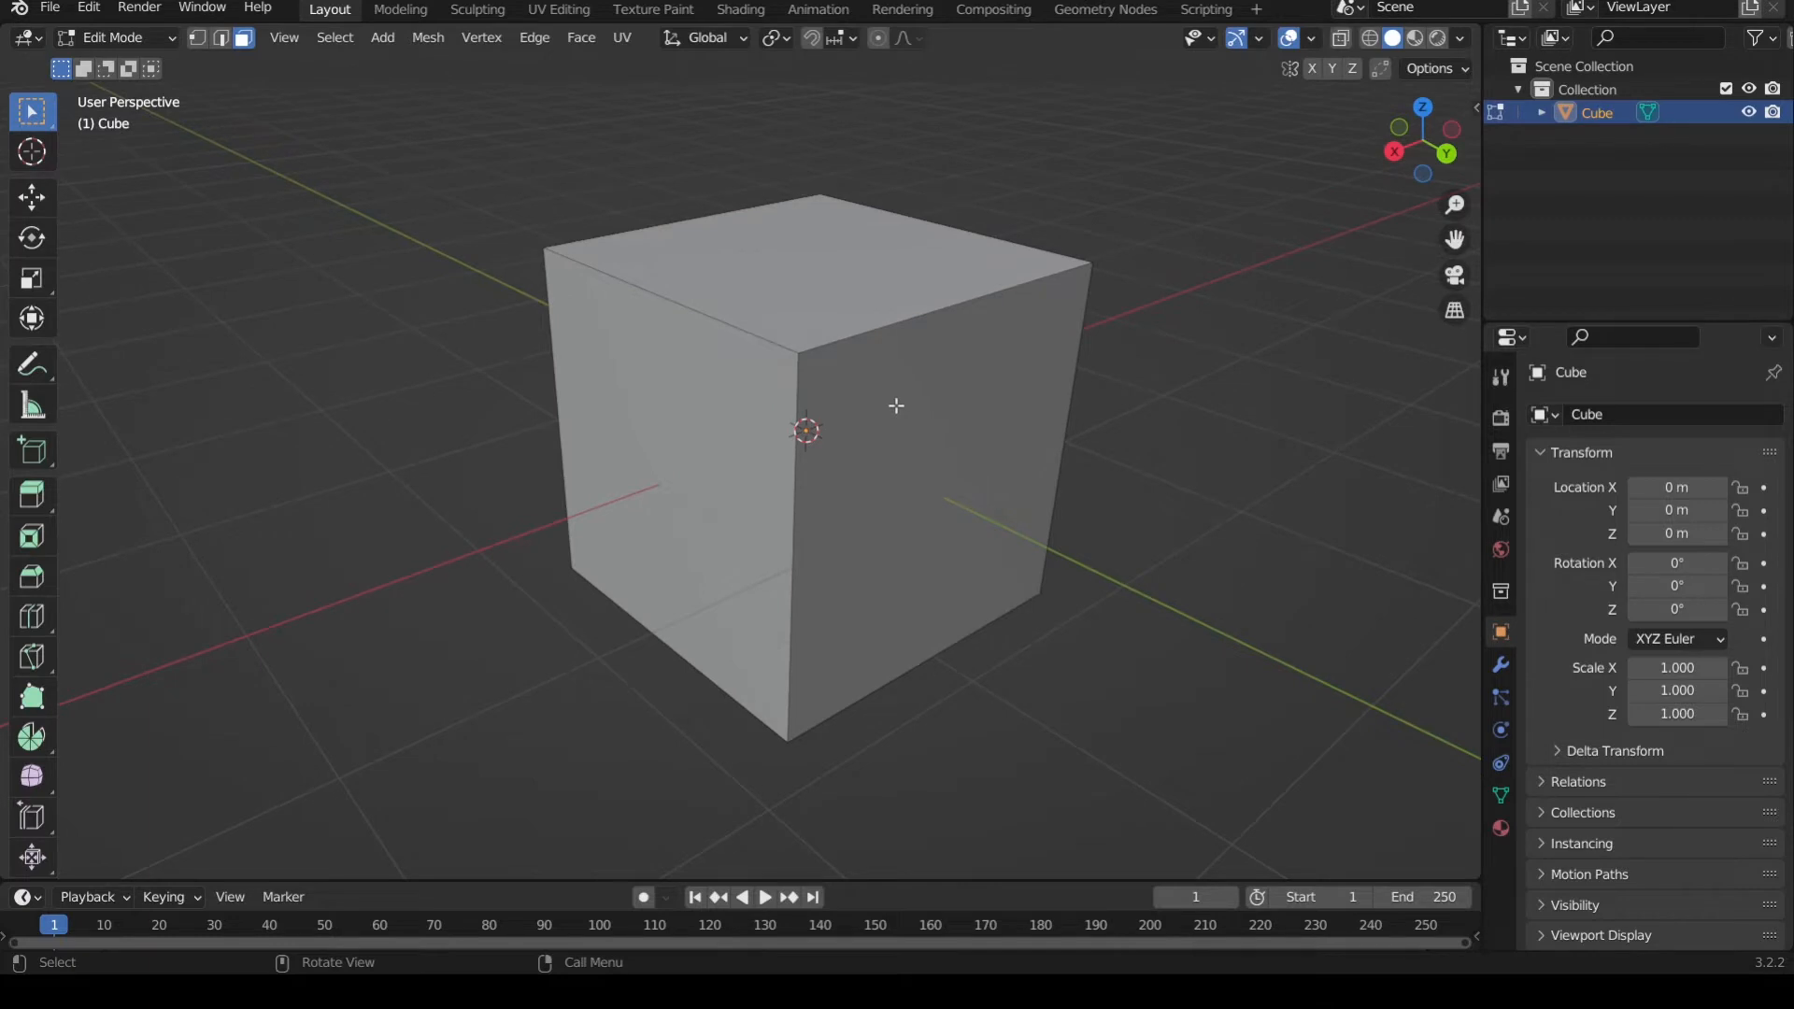
{"action": "middle_click_drag", "start_coordinate": [913, 405], "coordinate": [904, 407]}
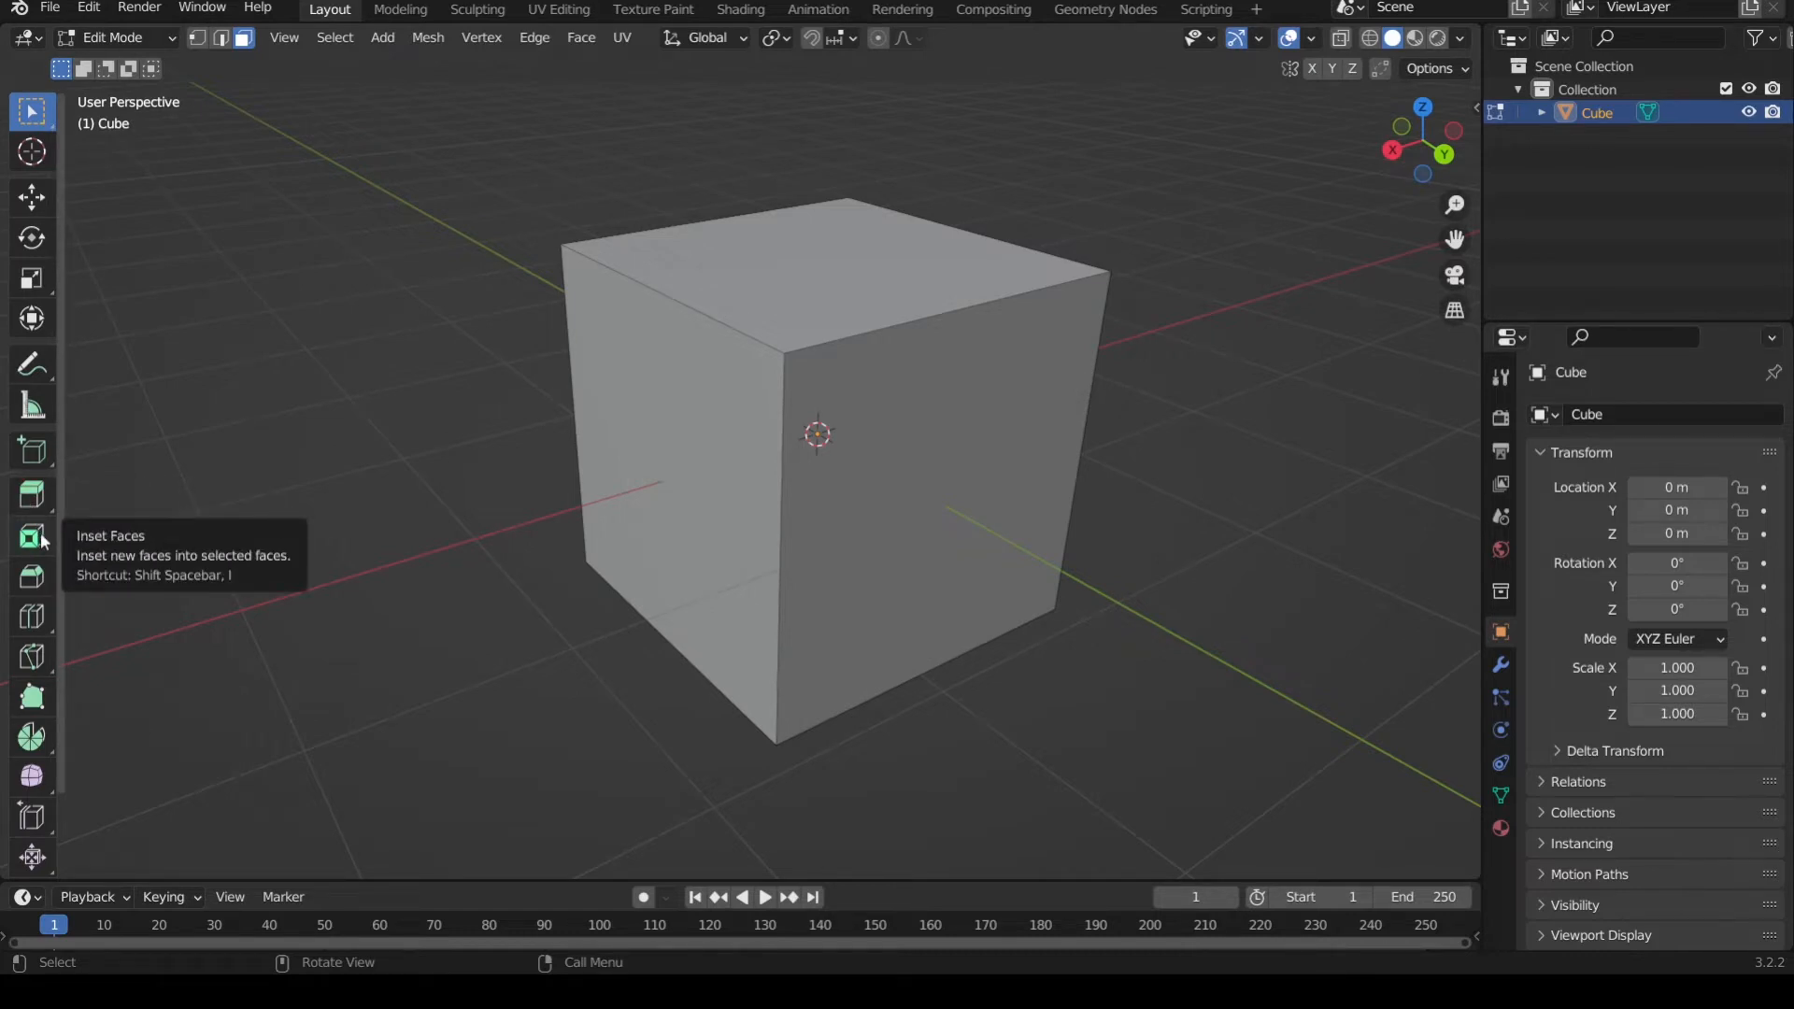
{"action": "middle_click_drag", "start_coordinate": [687, 422], "coordinate": [711, 417]}
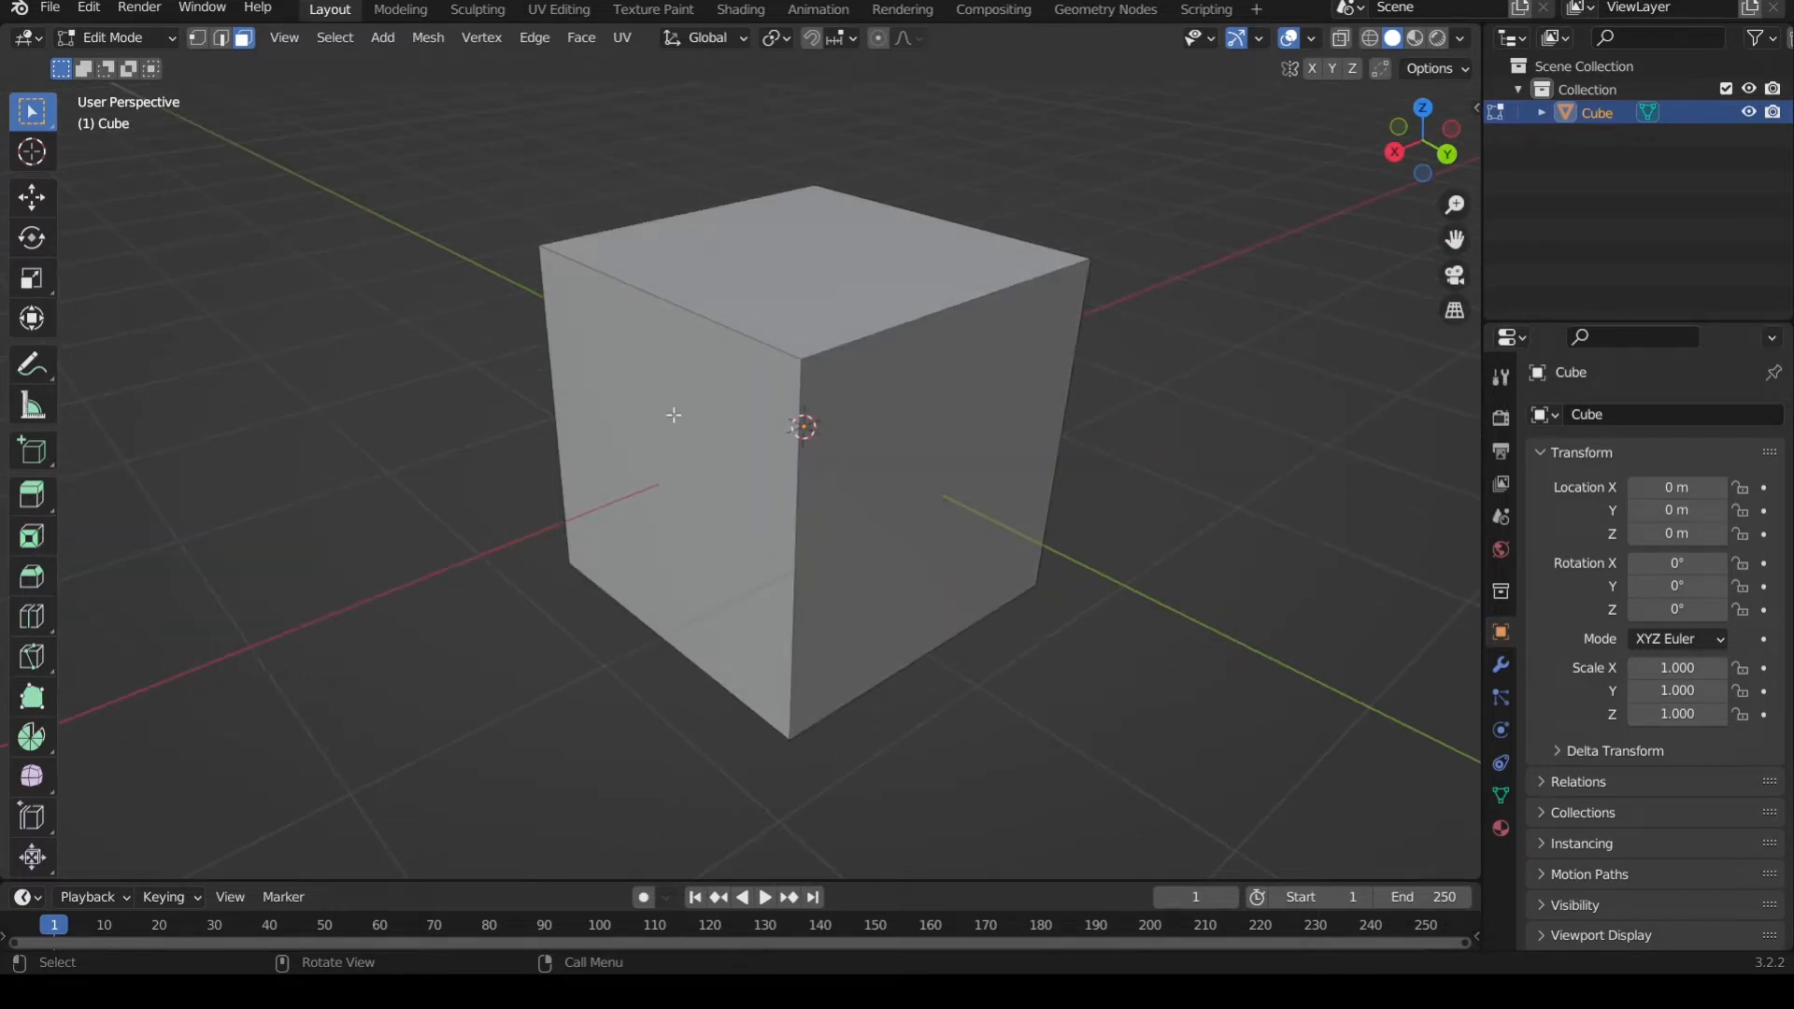
- Inset the cube's X-facing side face by about 0.254 m with the Inset Faces tool and collapse the operation's settings
{"action": "left_click", "coordinate": [674, 415]}
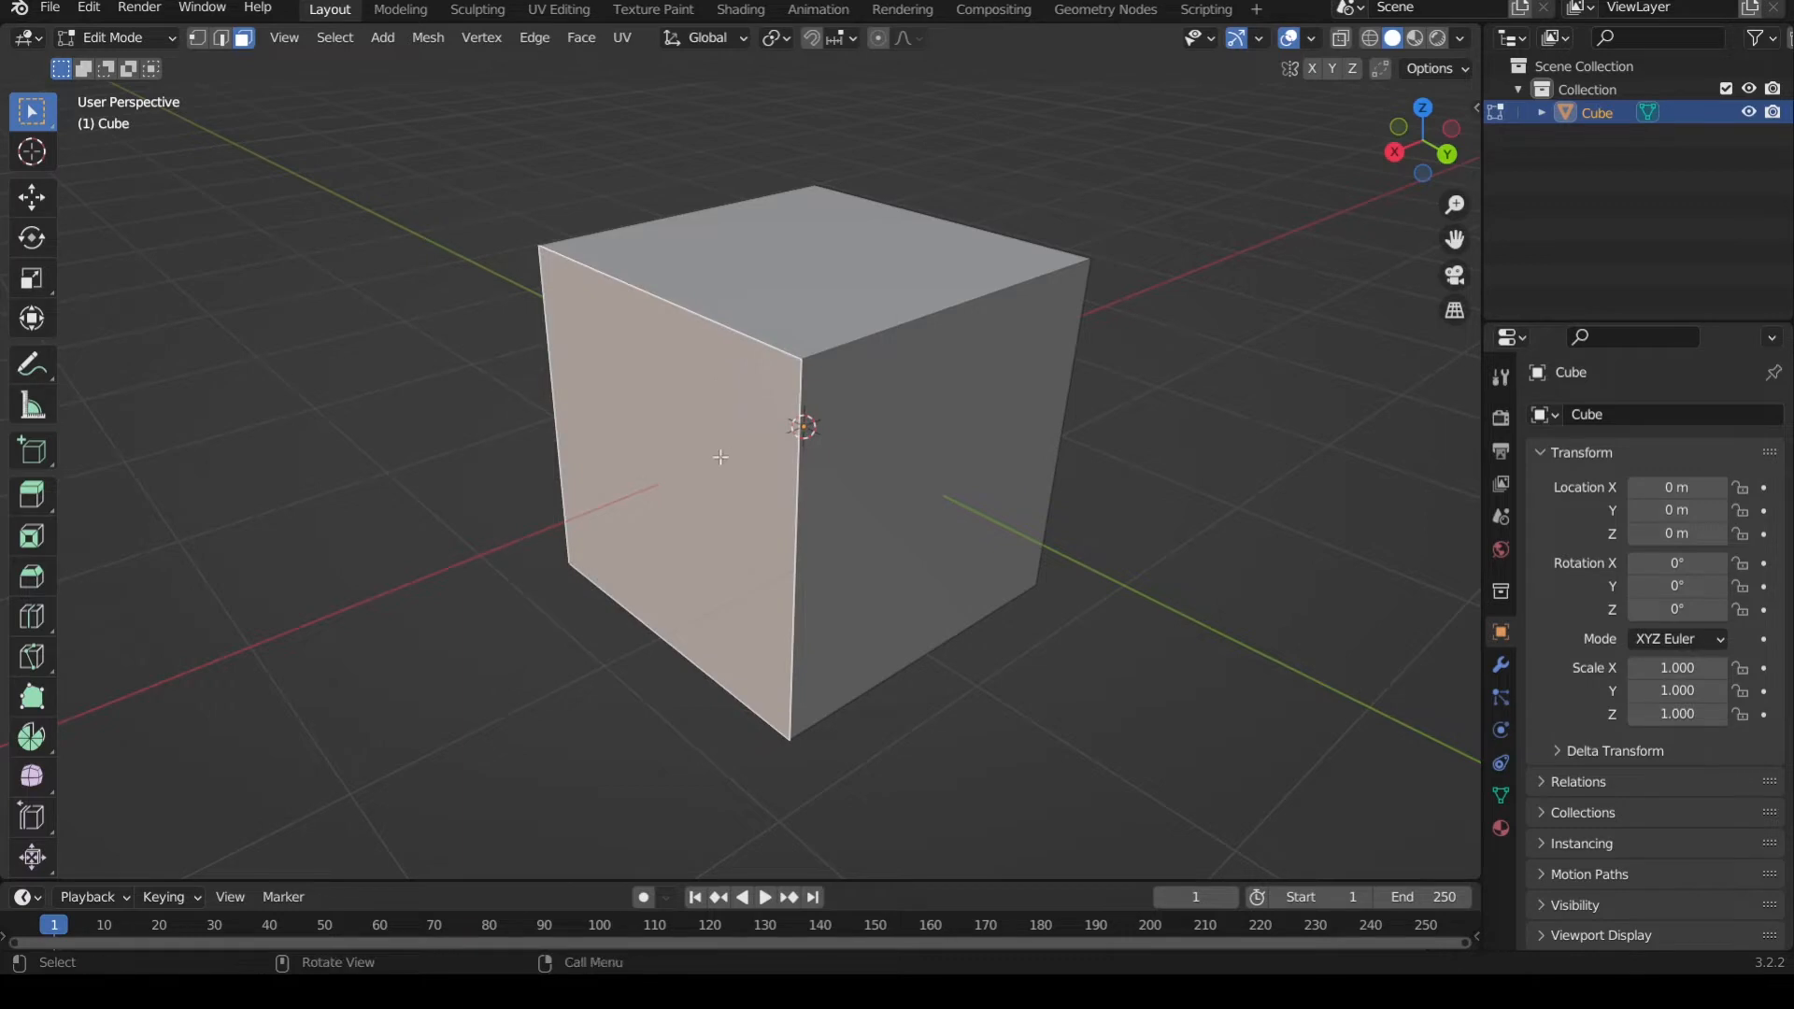
{"action": "mouse_move", "coordinate": [733, 423]}
{"action": "middle_mouse_down"}
{"action": "mouse_move", "coordinate": [716, 473]}
{"action": "mouse_move", "coordinate": [734, 459]}
{"action": "middle_mouse_up"}
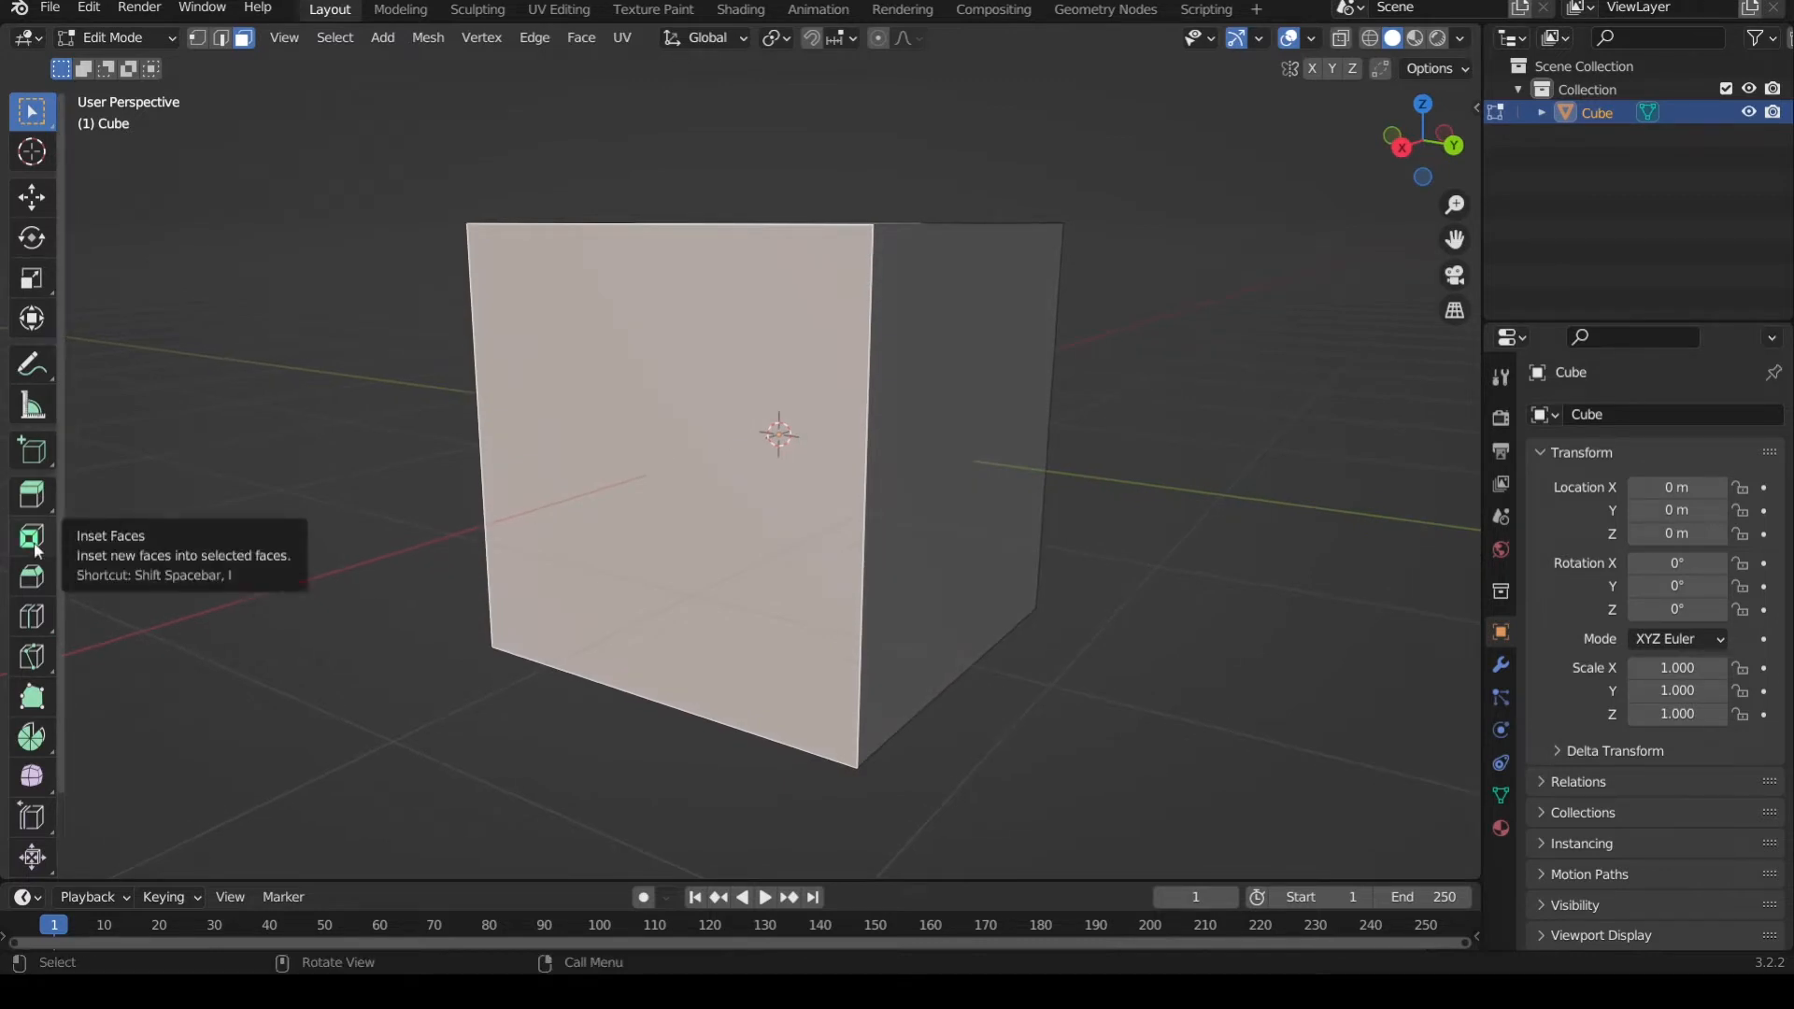
{"action": "left_click", "coordinate": [33, 540]}
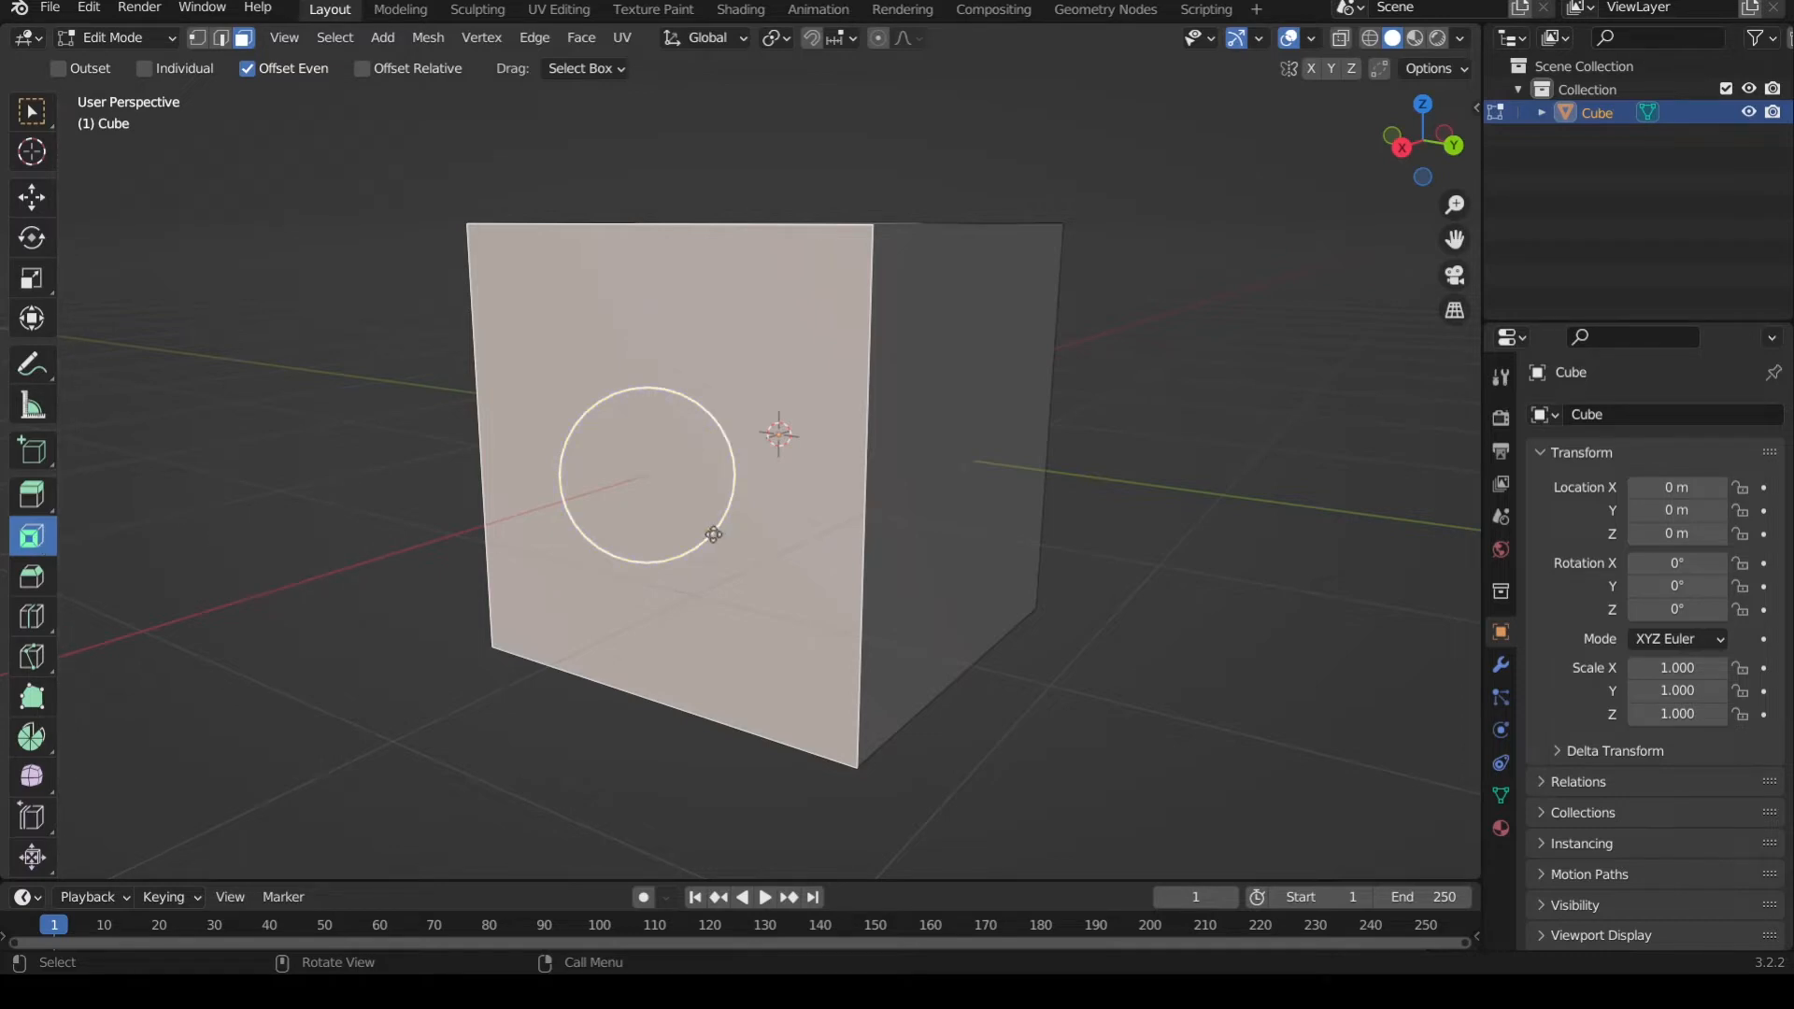
{"action": "left_click_drag", "start_coordinate": [714, 534], "coordinate": [665, 457]}
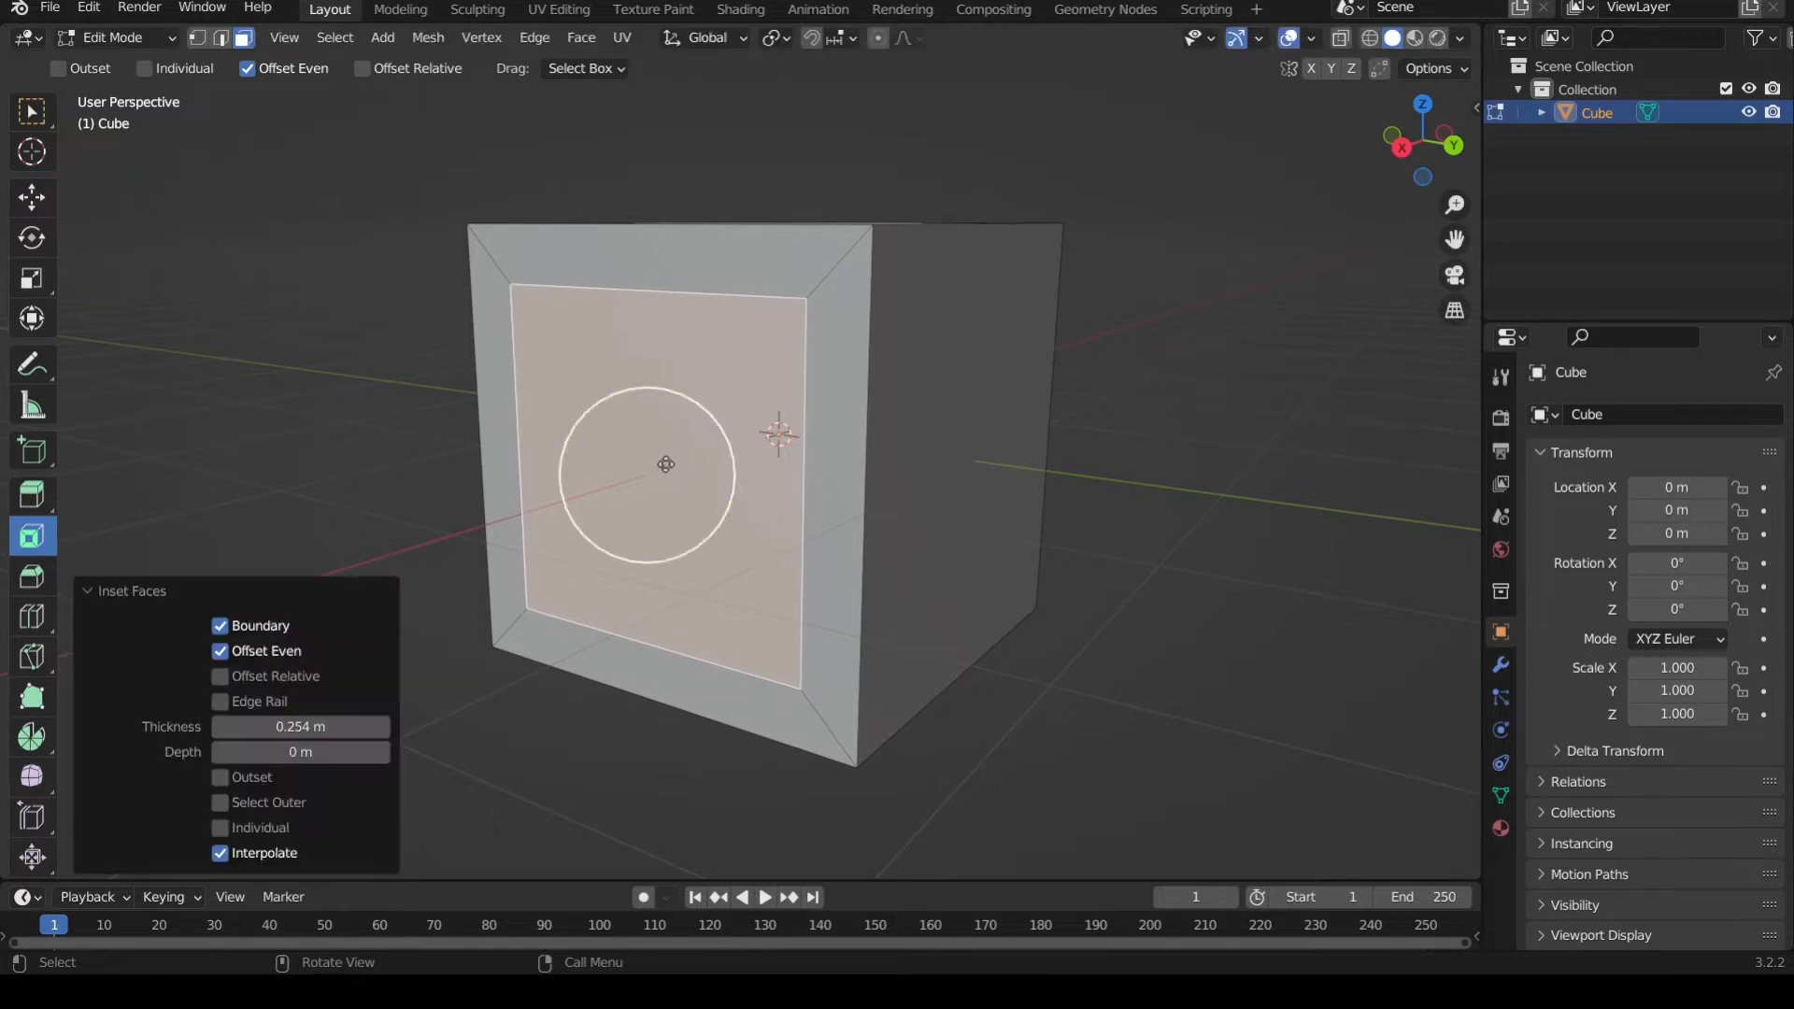
{"action": "middle_click_drag", "start_coordinate": [769, 416], "coordinate": [775, 492]}
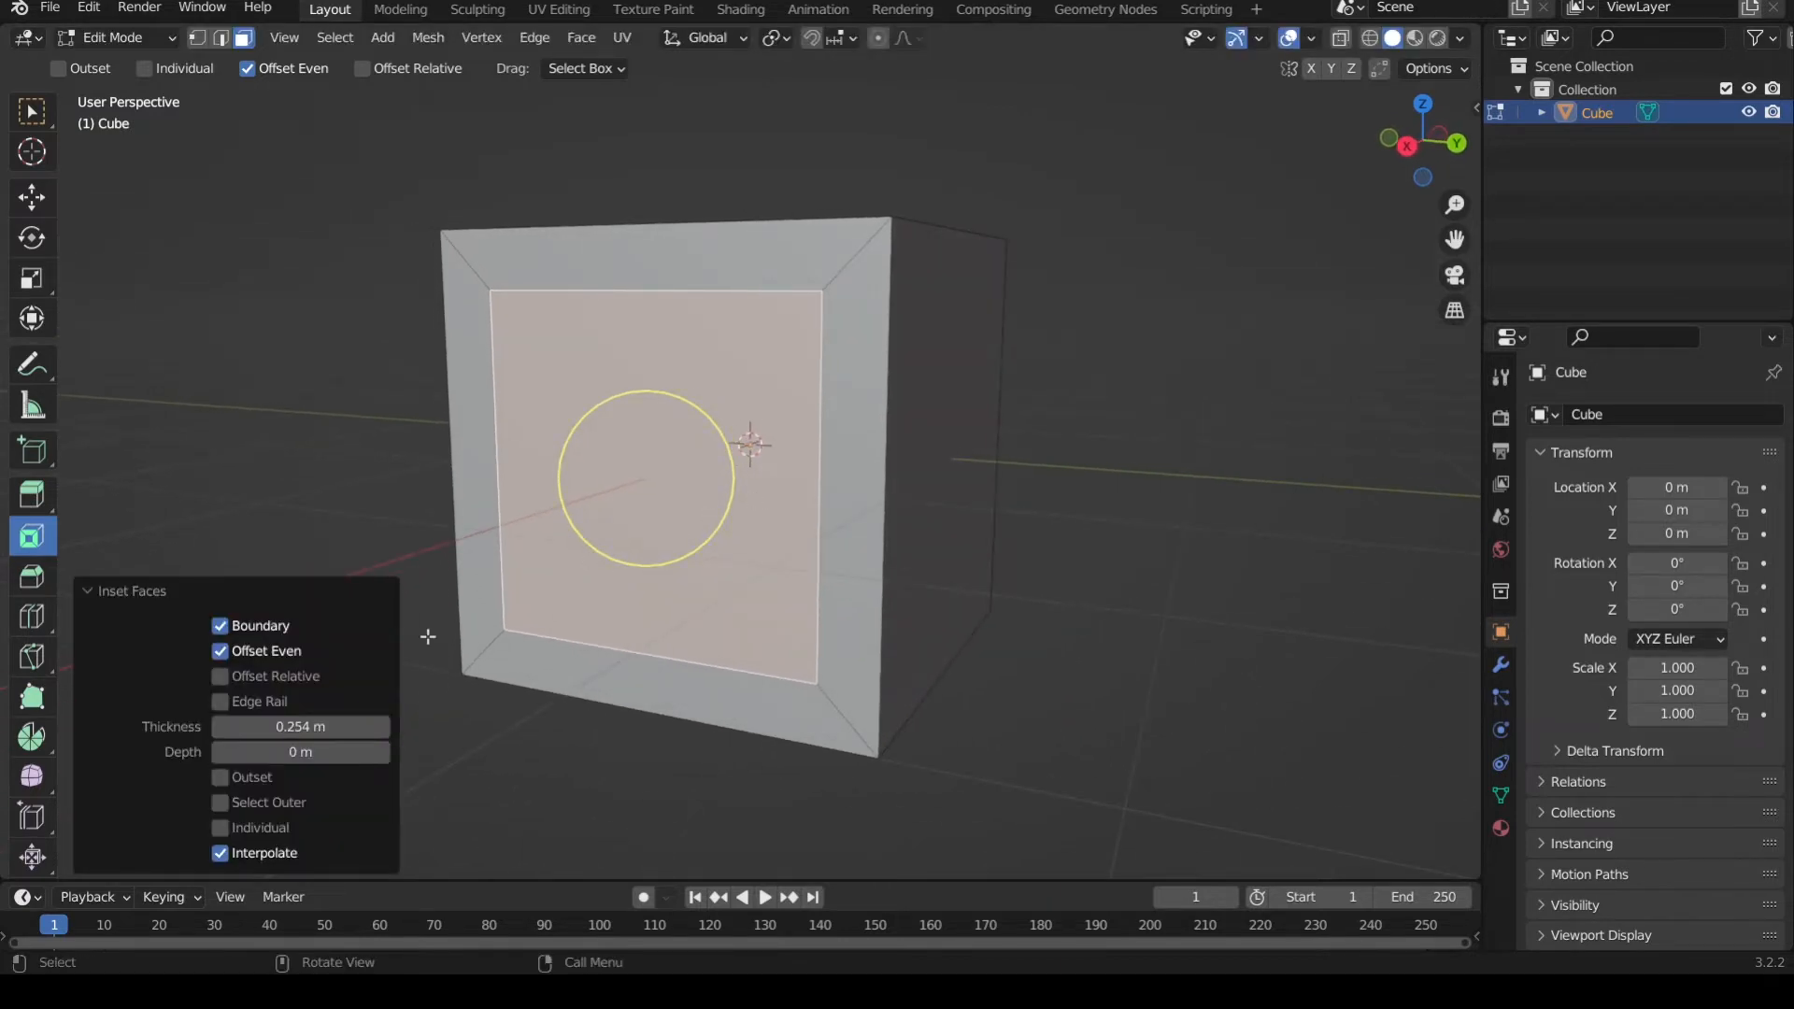
{"action": "left_click", "coordinate": [306, 590]}
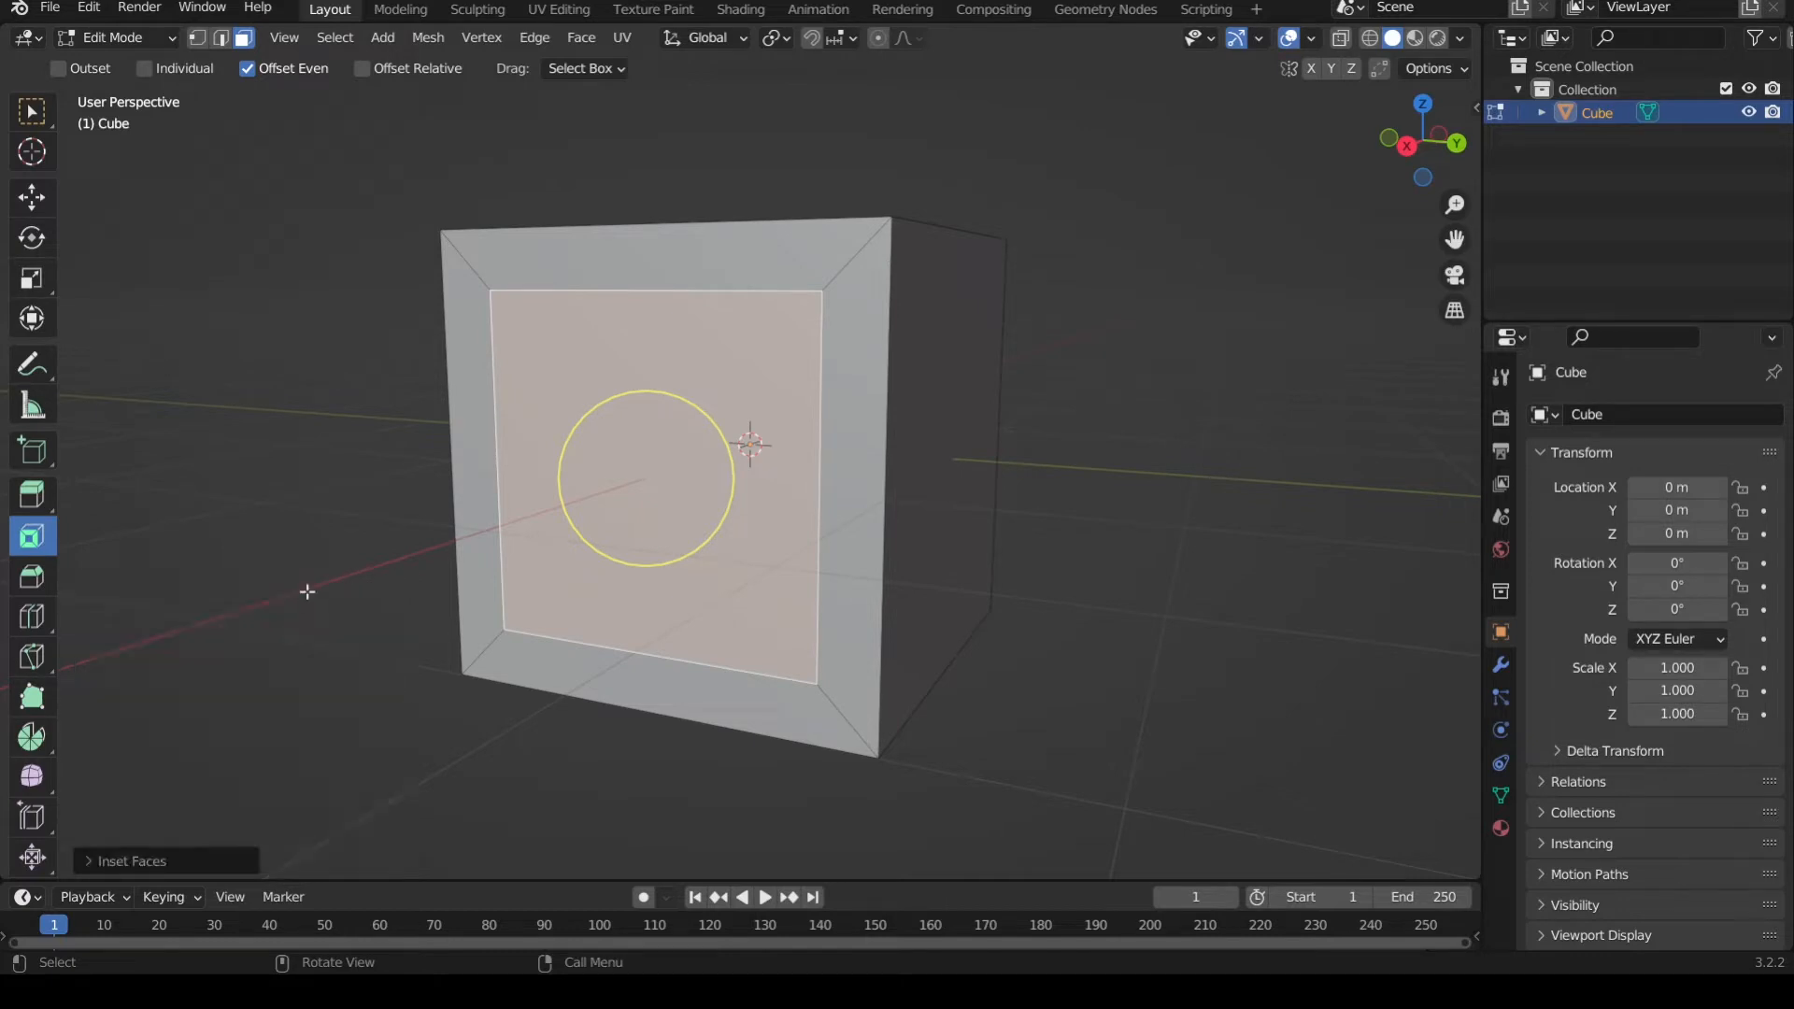
- Scale the inset face down uniformly to about 0.8 of its size
{"action": "middle_click_drag", "start_coordinate": [437, 572], "coordinate": [554, 546]}
{"action": "left_click", "coordinate": [698, 554]}
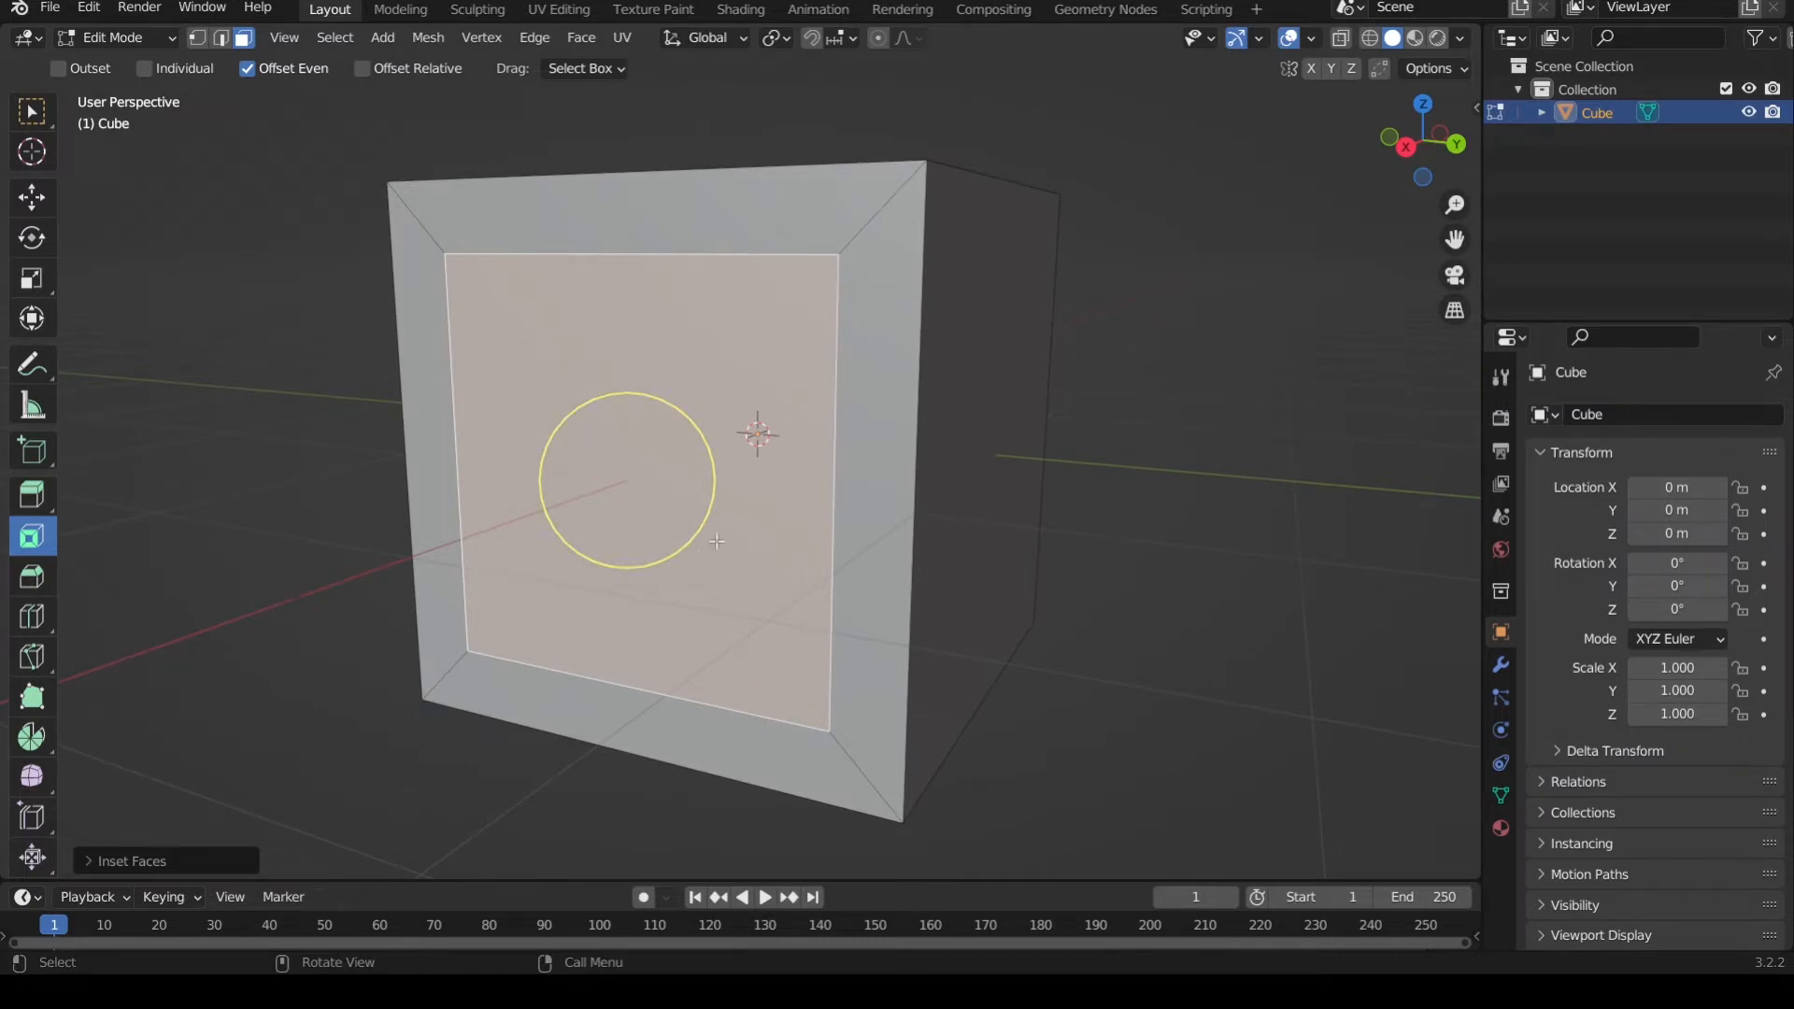
{"action": "key", "text": "s"}
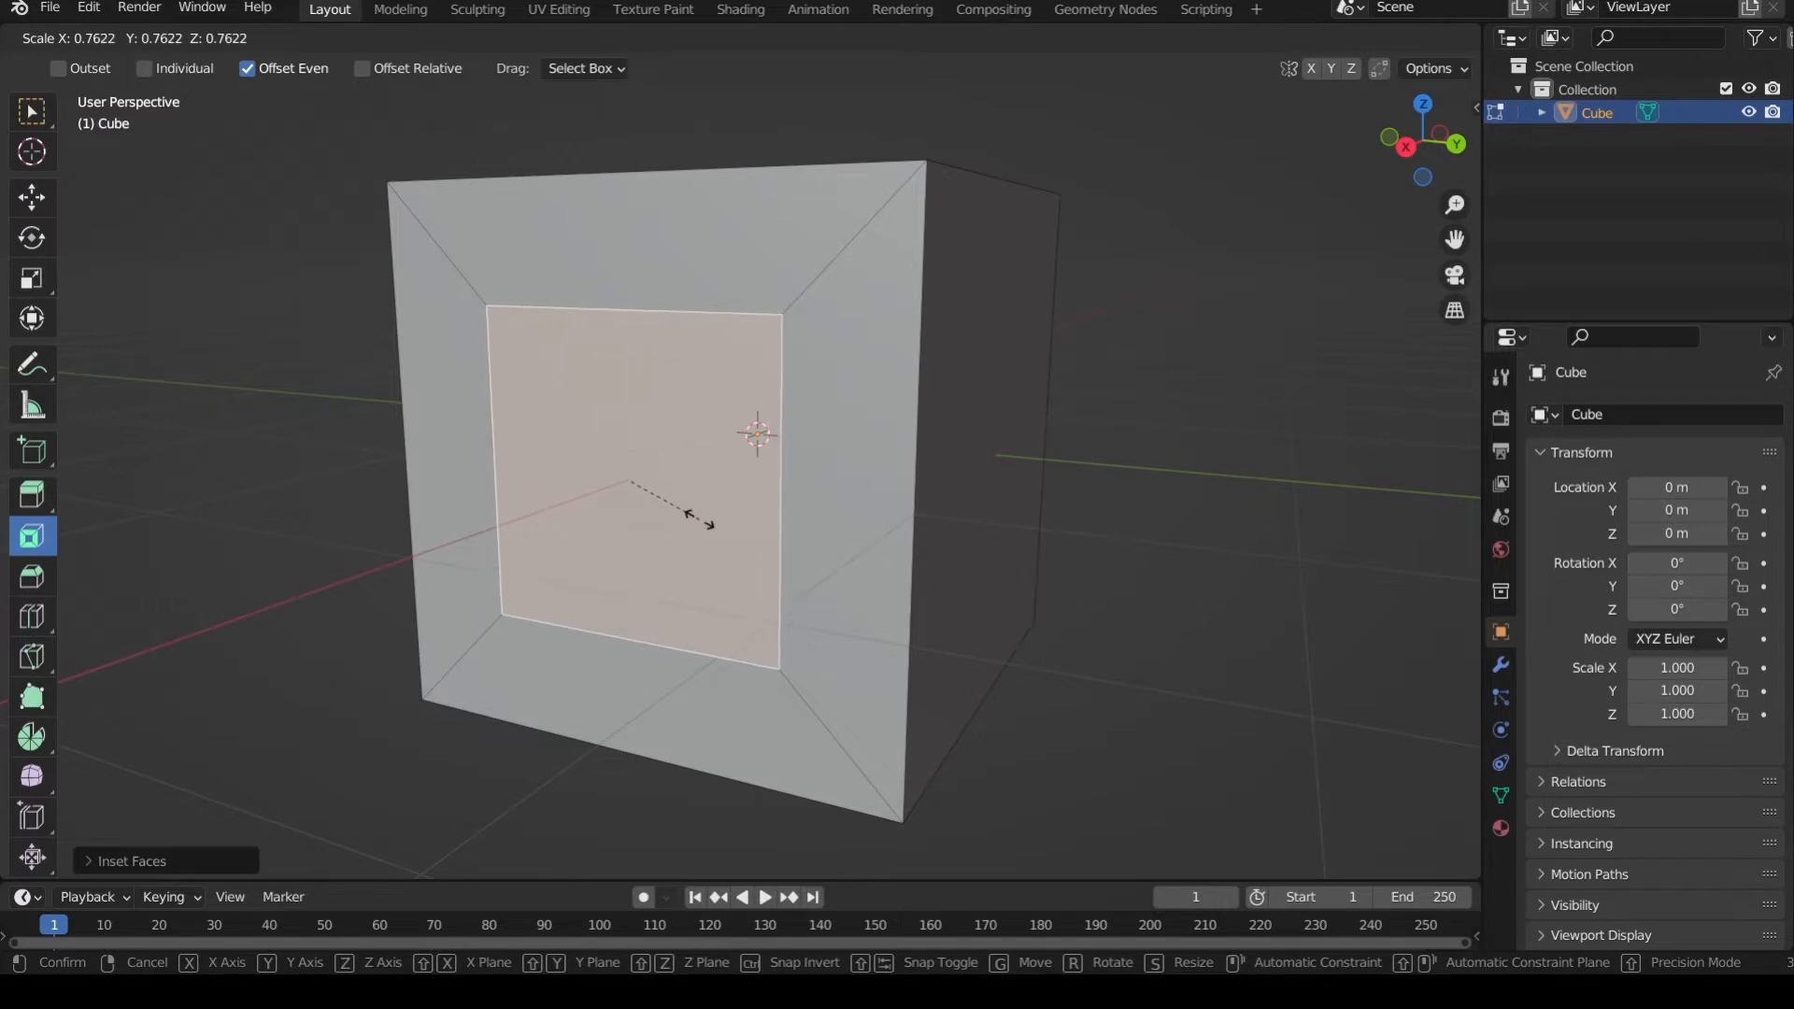
{"action": "left_click", "coordinate": [715, 526]}
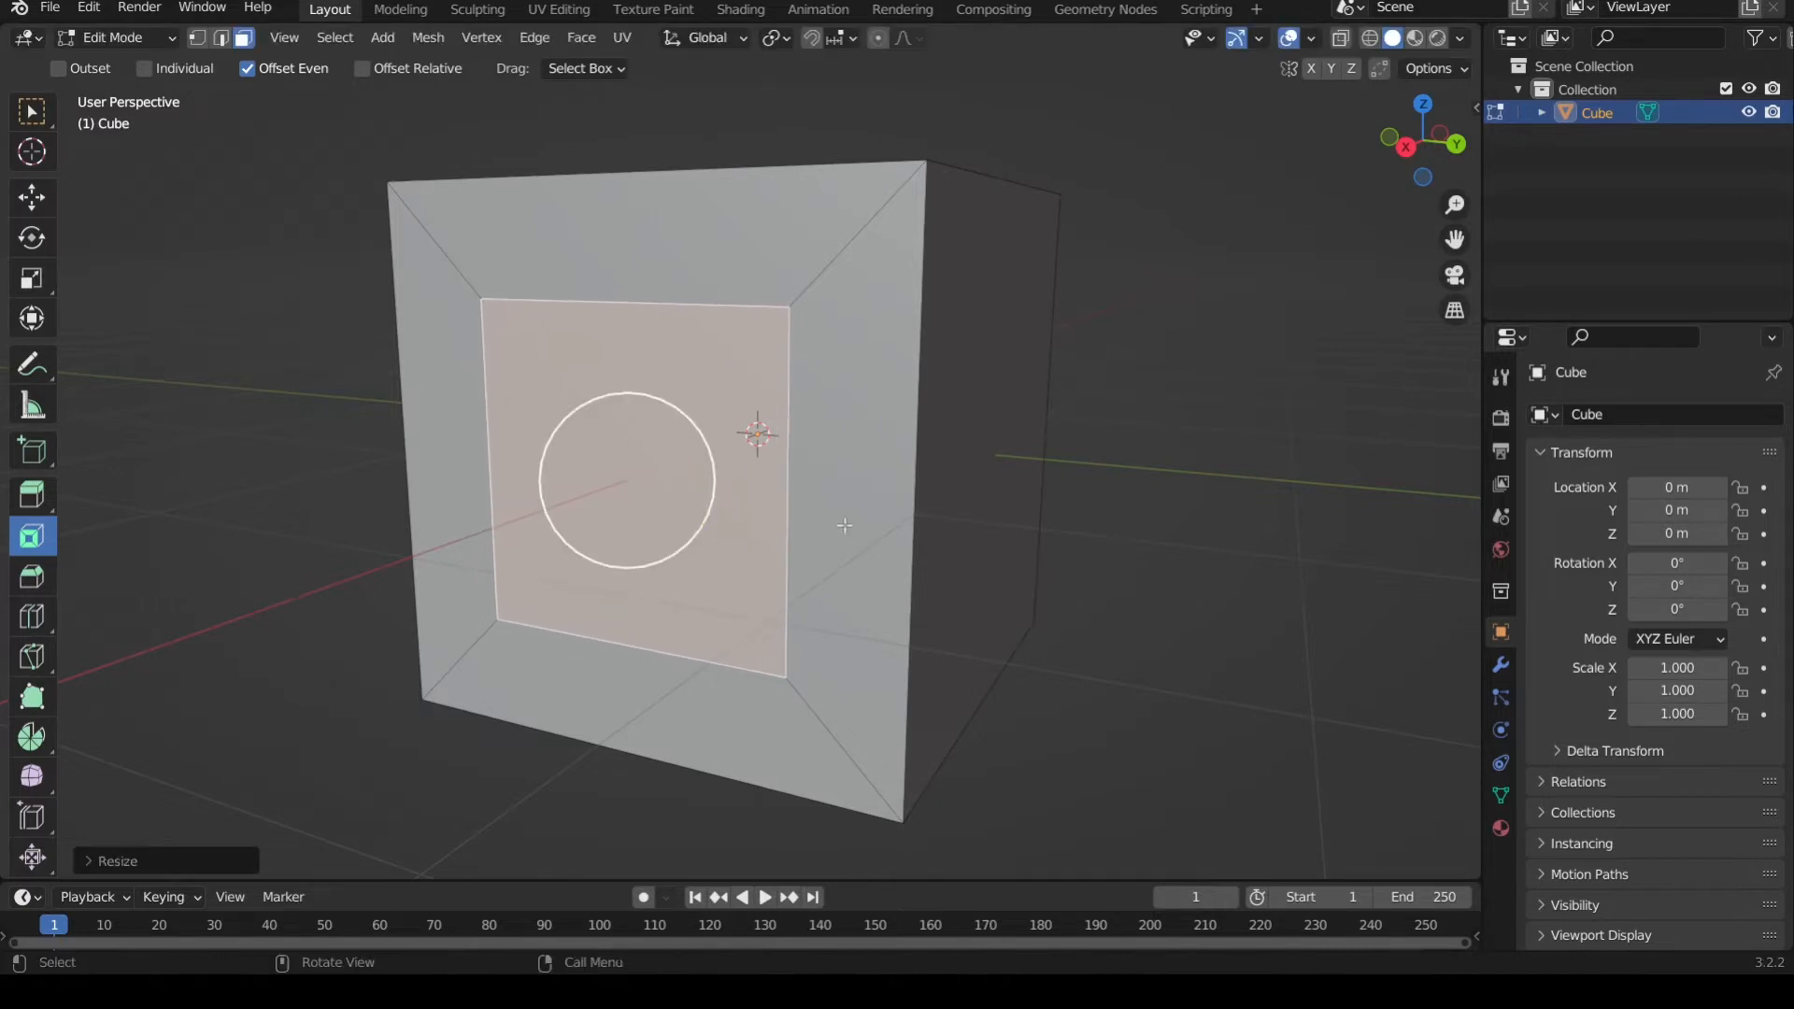
- Select the four border faces surrounding the inset face, inset them together as one ring, and clear the selection
{"action": "left_click", "coordinate": [1077, 537]}
{"action": "middle_click_drag", "start_coordinate": [989, 533], "coordinate": [967, 539]}
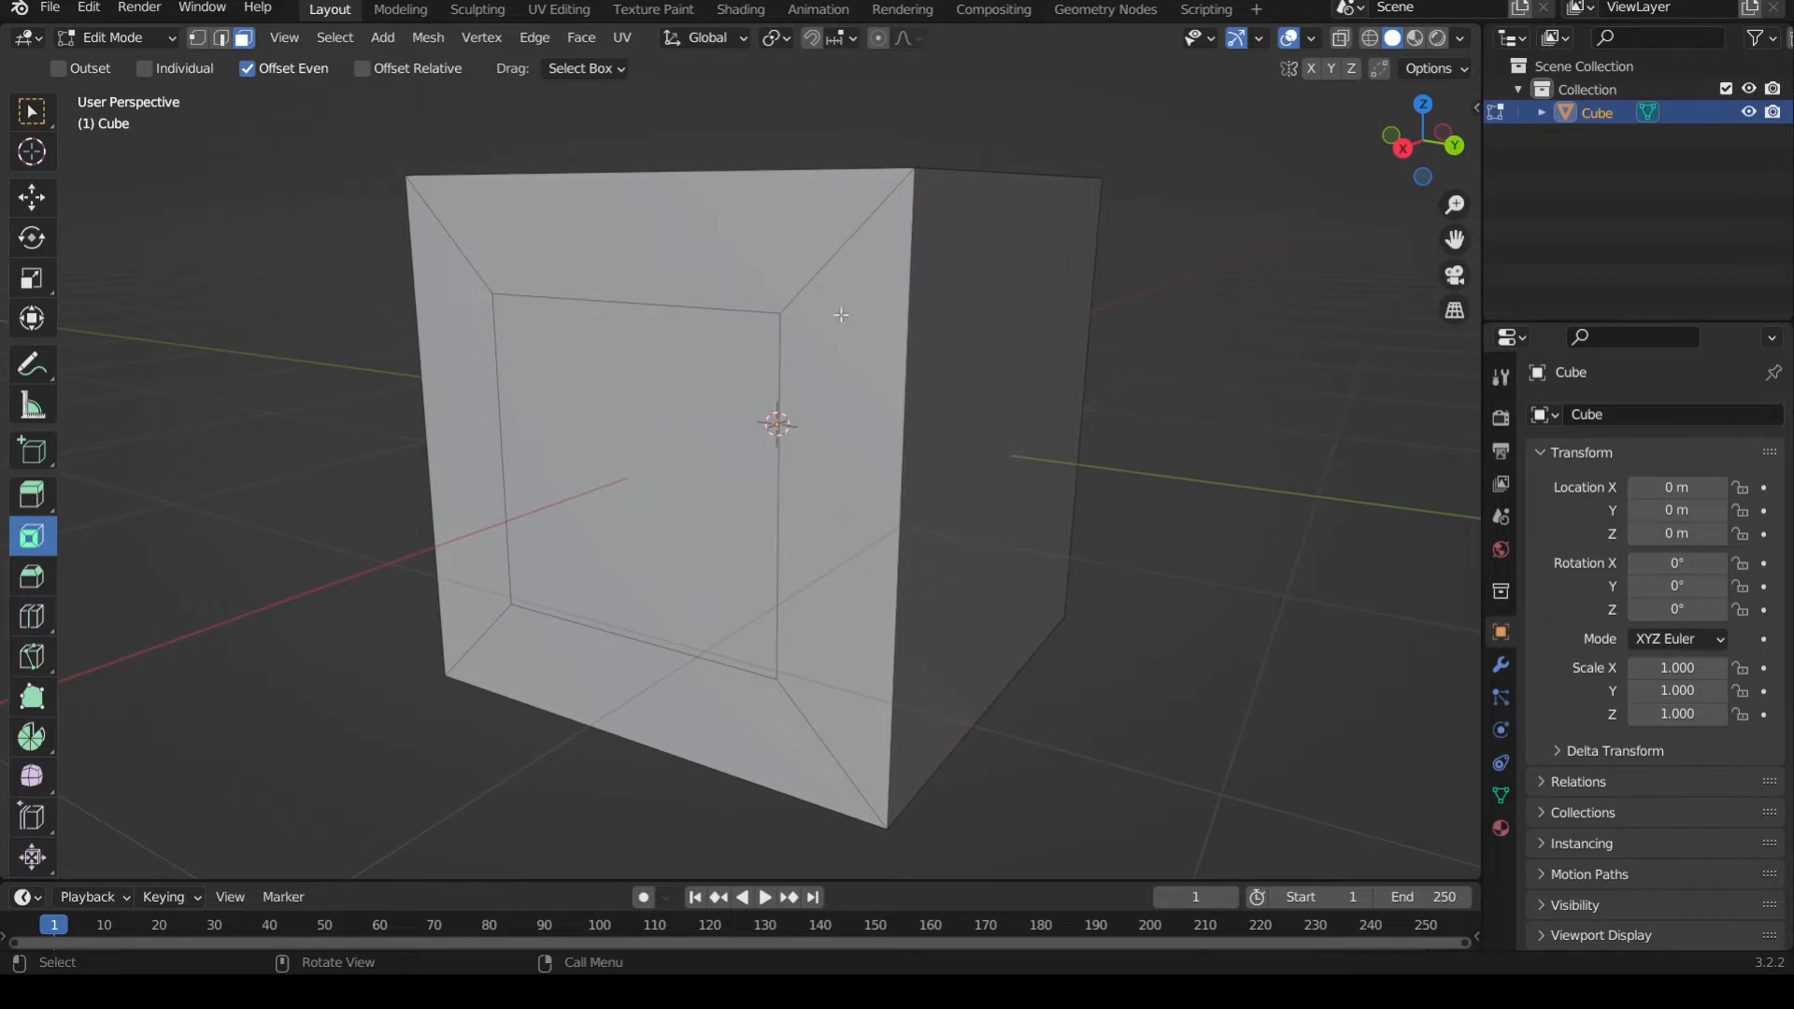
{"action": "left_click", "coordinate": [620, 237], "text": "shift"}
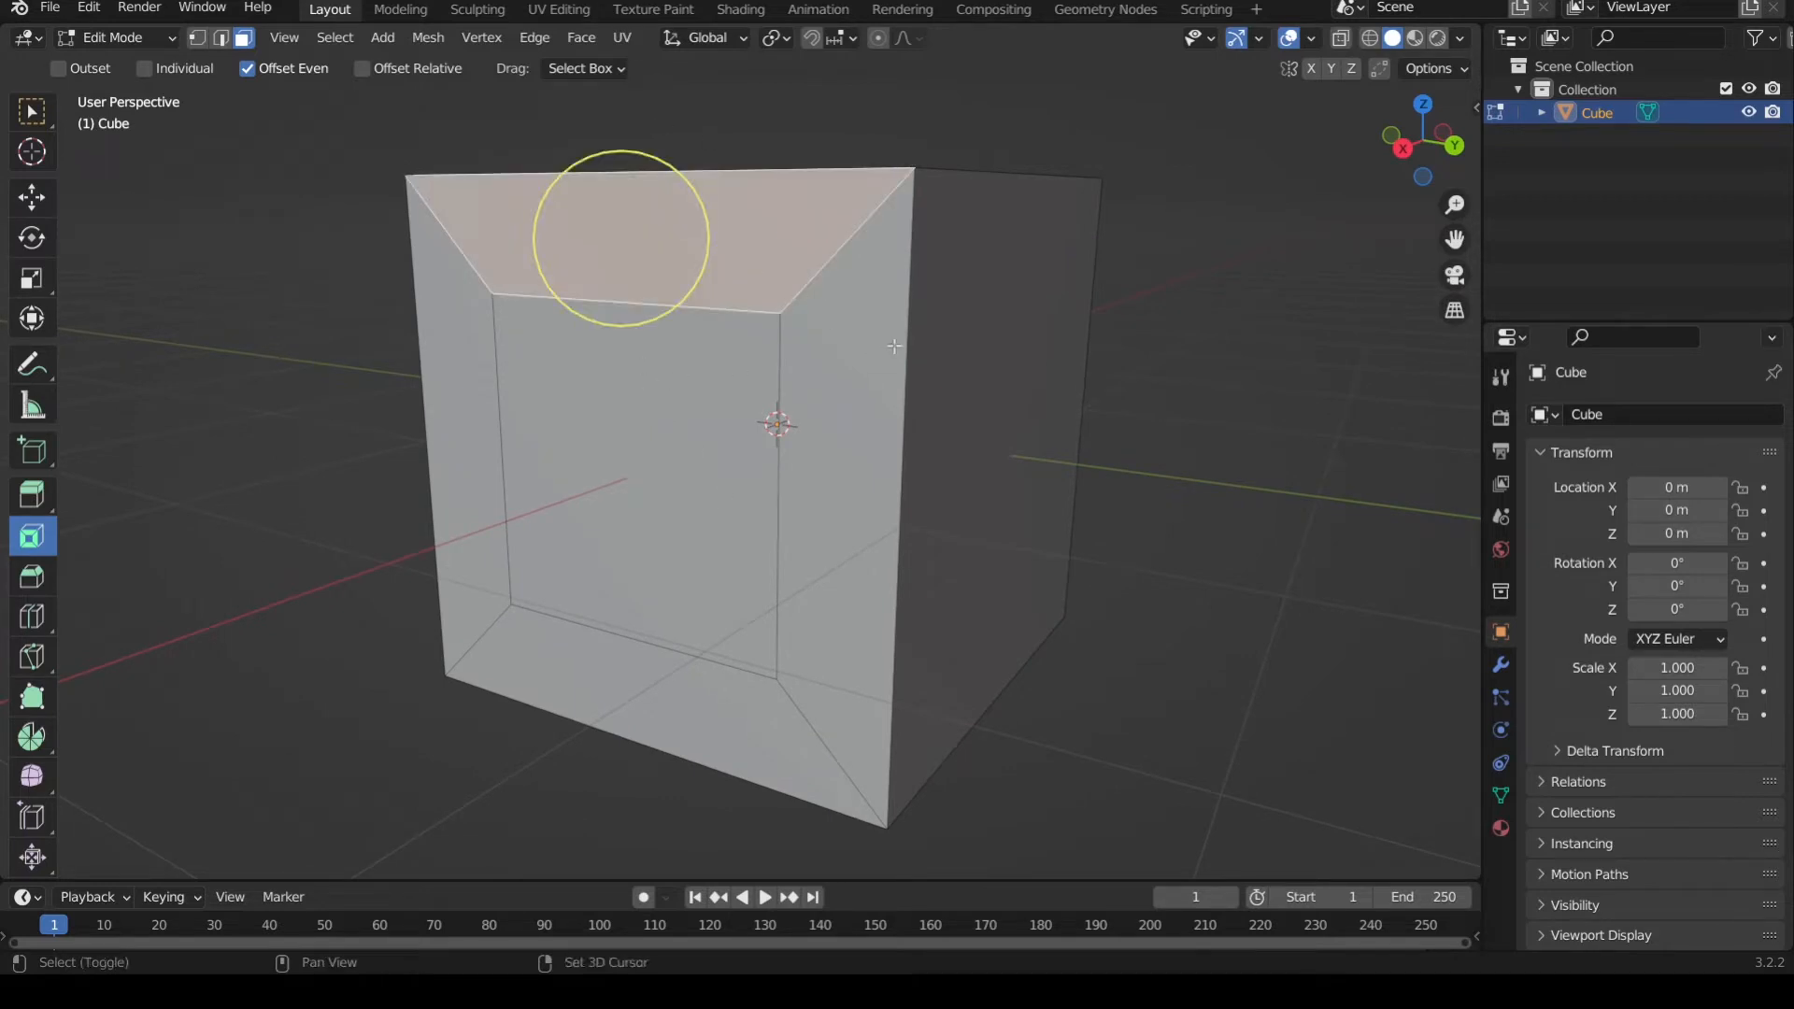
{"action": "left_click", "coordinate": [897, 407], "text": "shift"}
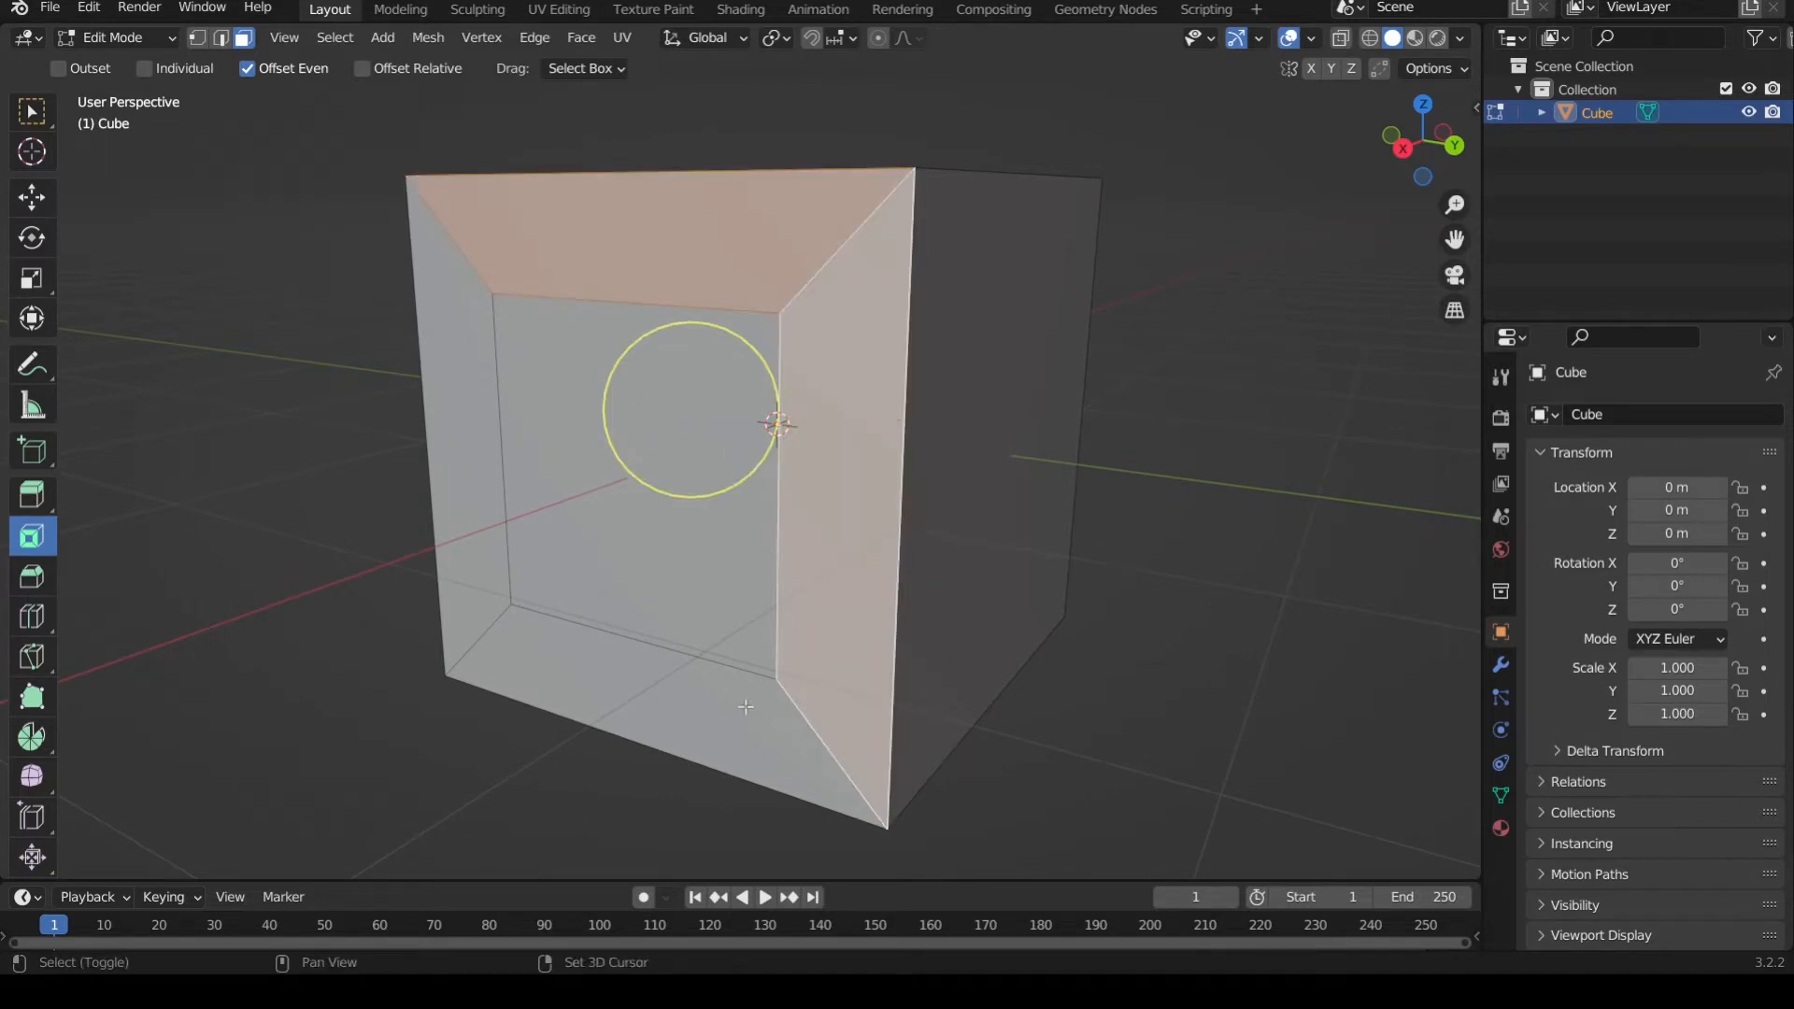
{"action": "left_click", "coordinate": [509, 679], "text": "shift"}
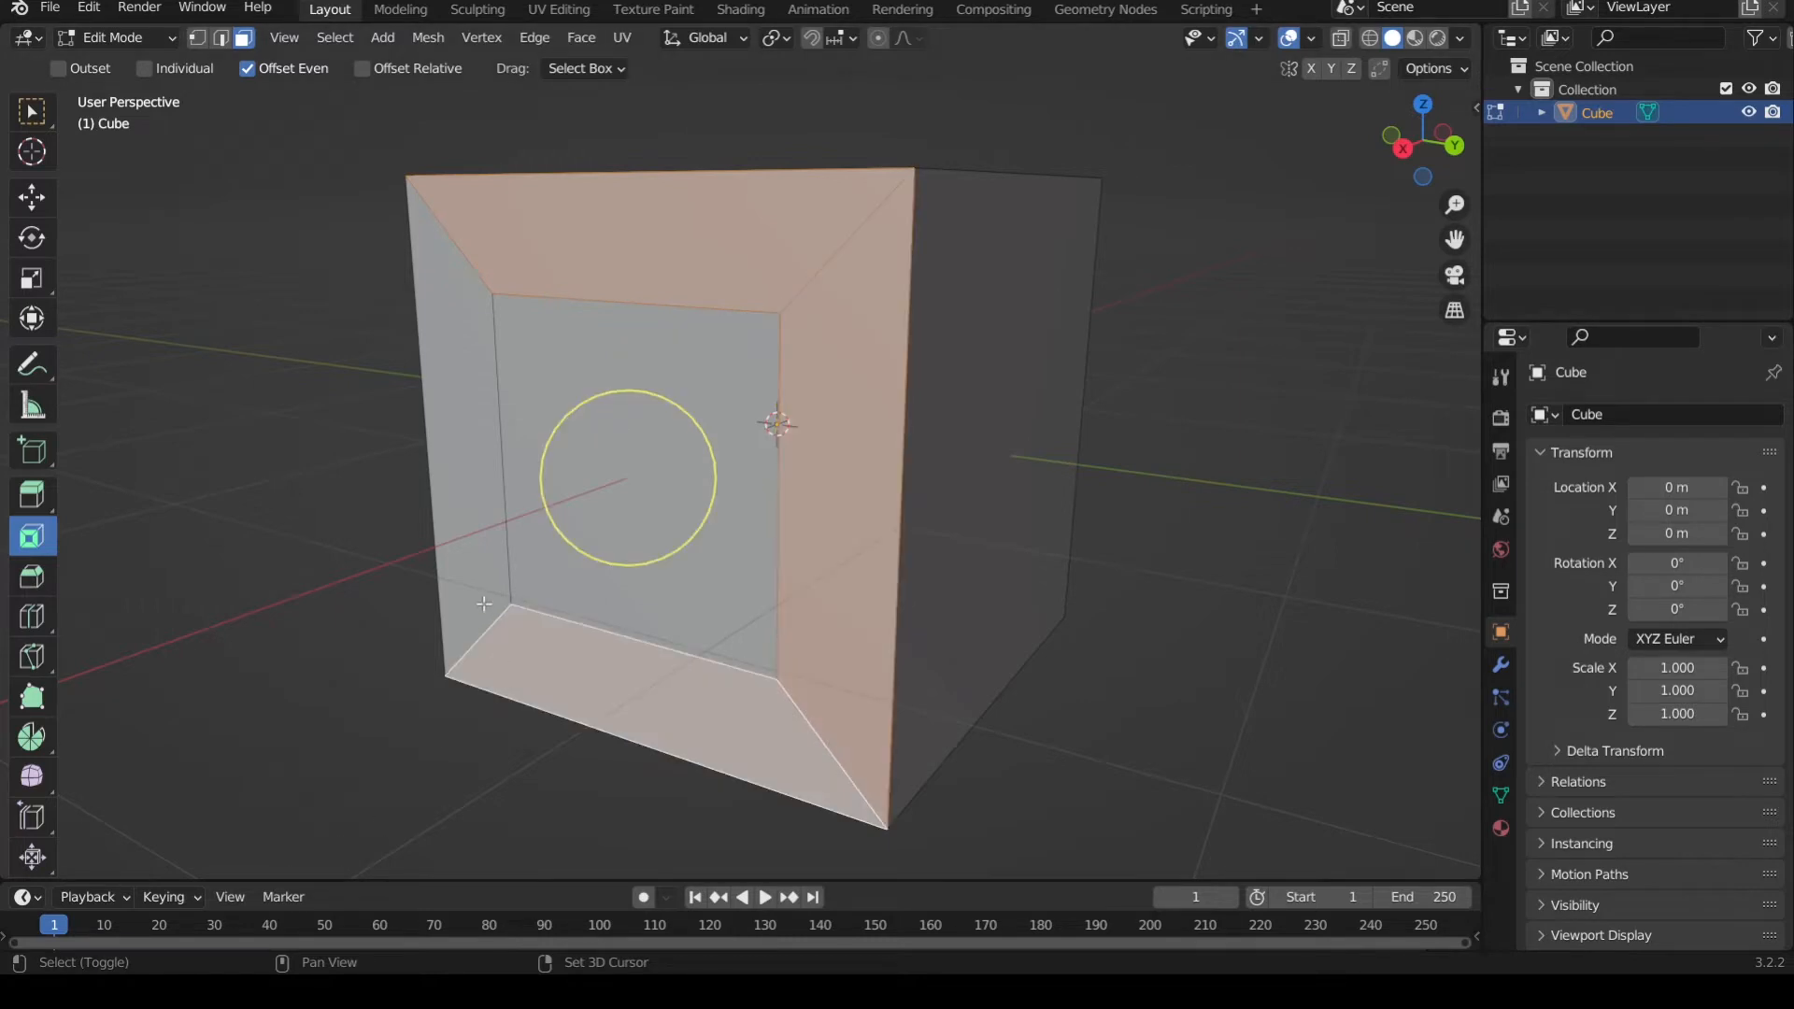
{"action": "left_click", "coordinate": [485, 591], "text": "shift"}
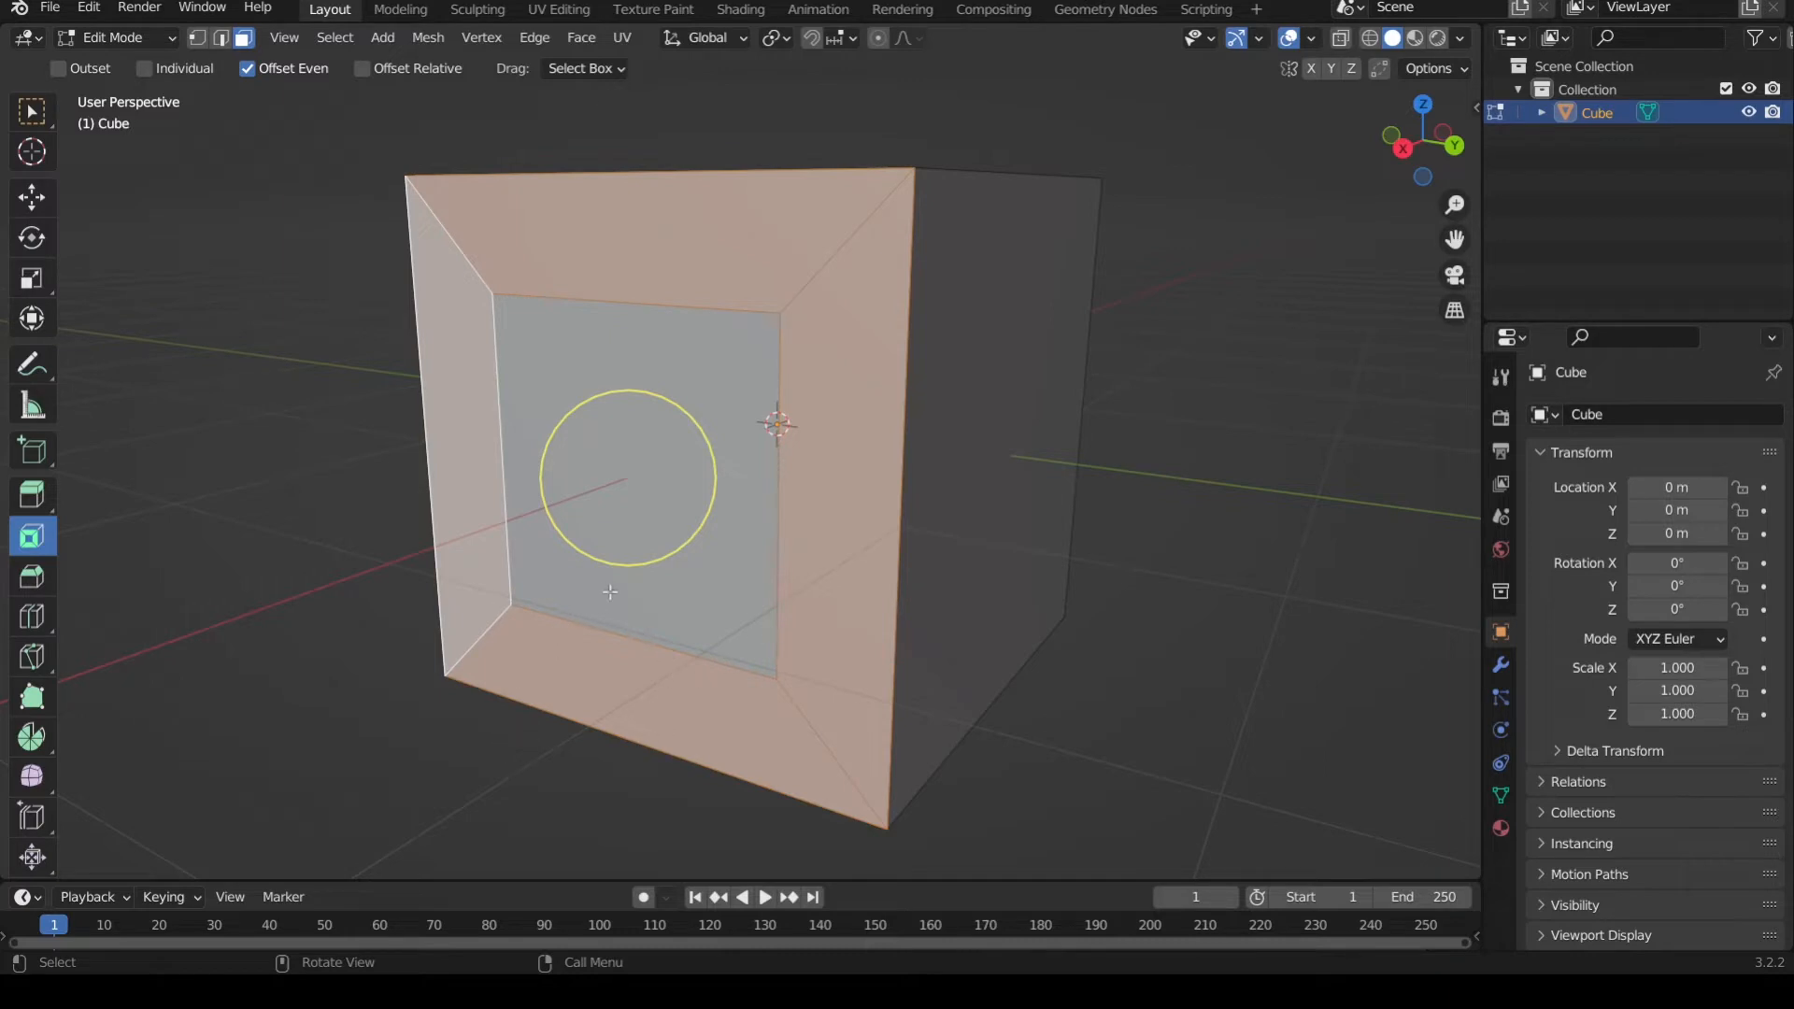
{"action": "left_click_drag", "start_coordinate": [625, 569], "coordinate": [605, 529]}
{"action": "left_click", "coordinate": [1124, 655]}
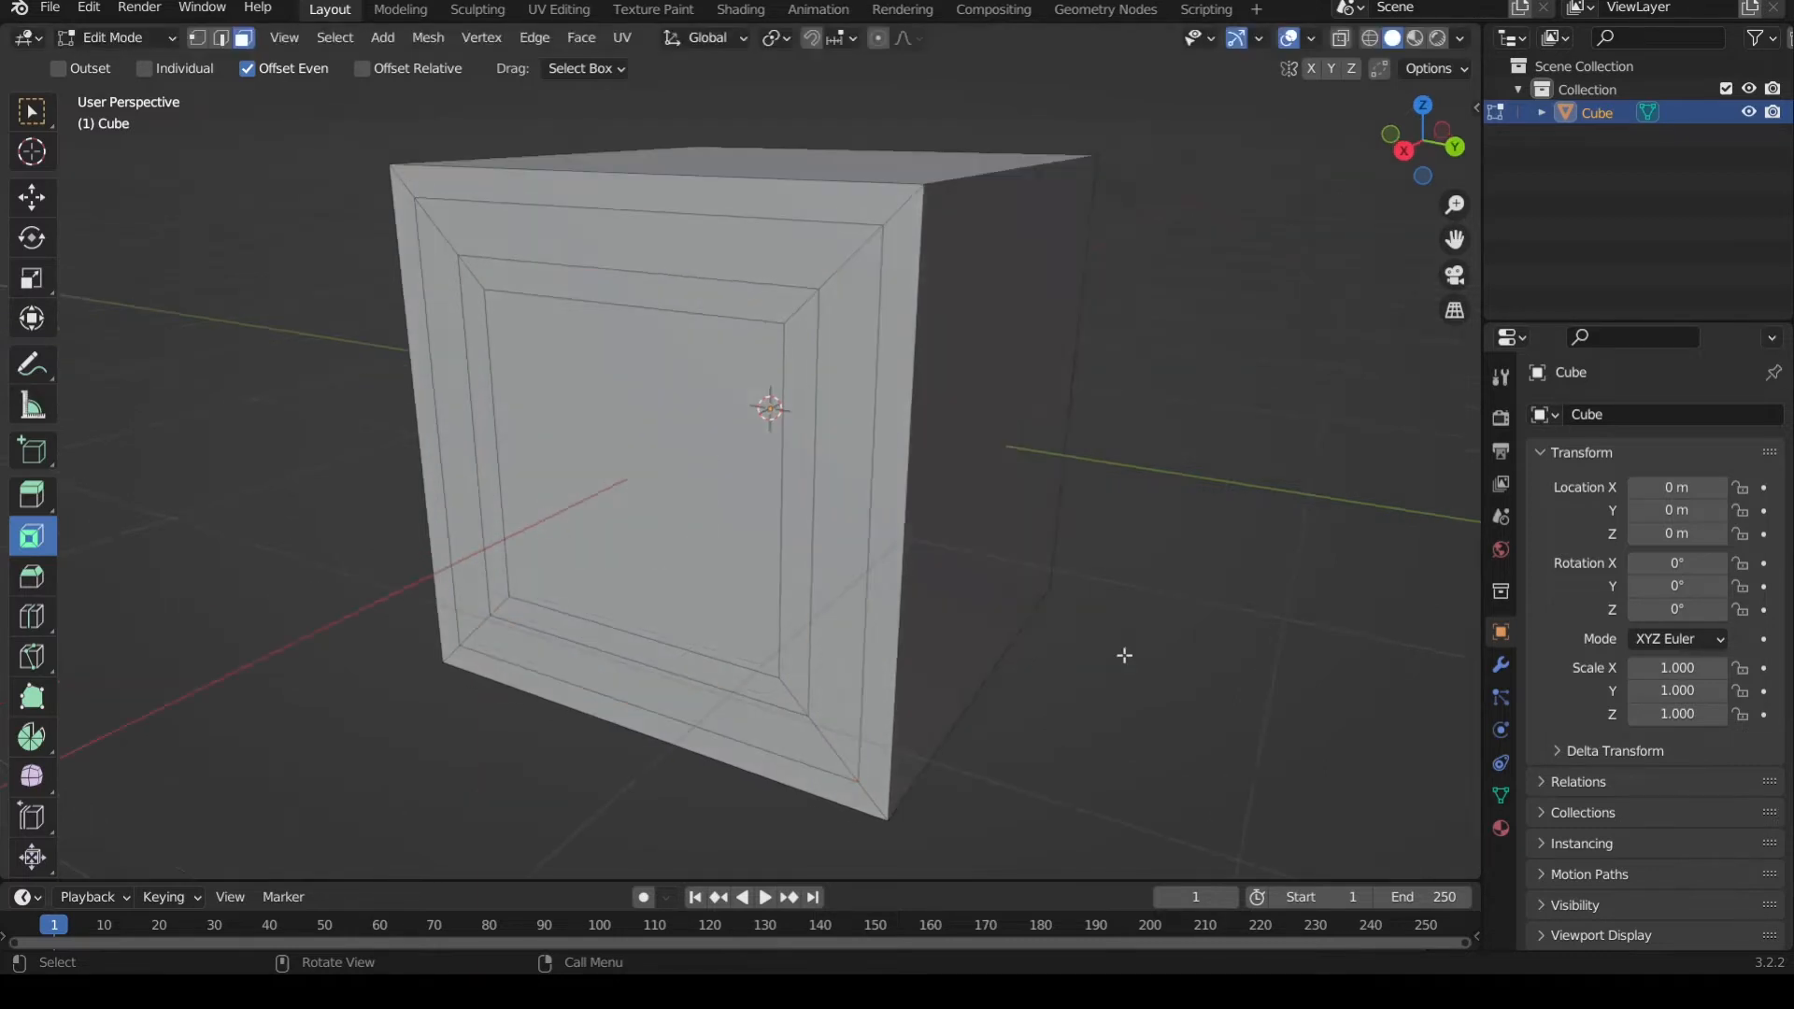
- Extrude the four faces of the inner ring on the cube's X-facing side outward by about 0.19 m and clear the selection
{"action": "mouse_move", "coordinate": [653, 449]}
{"action": "middle_mouse_down"}
{"action": "mouse_move", "coordinate": [654, 489]}
{"action": "mouse_move", "coordinate": [689, 429]}
{"action": "mouse_move", "coordinate": [645, 441]}
{"action": "middle_mouse_up"}
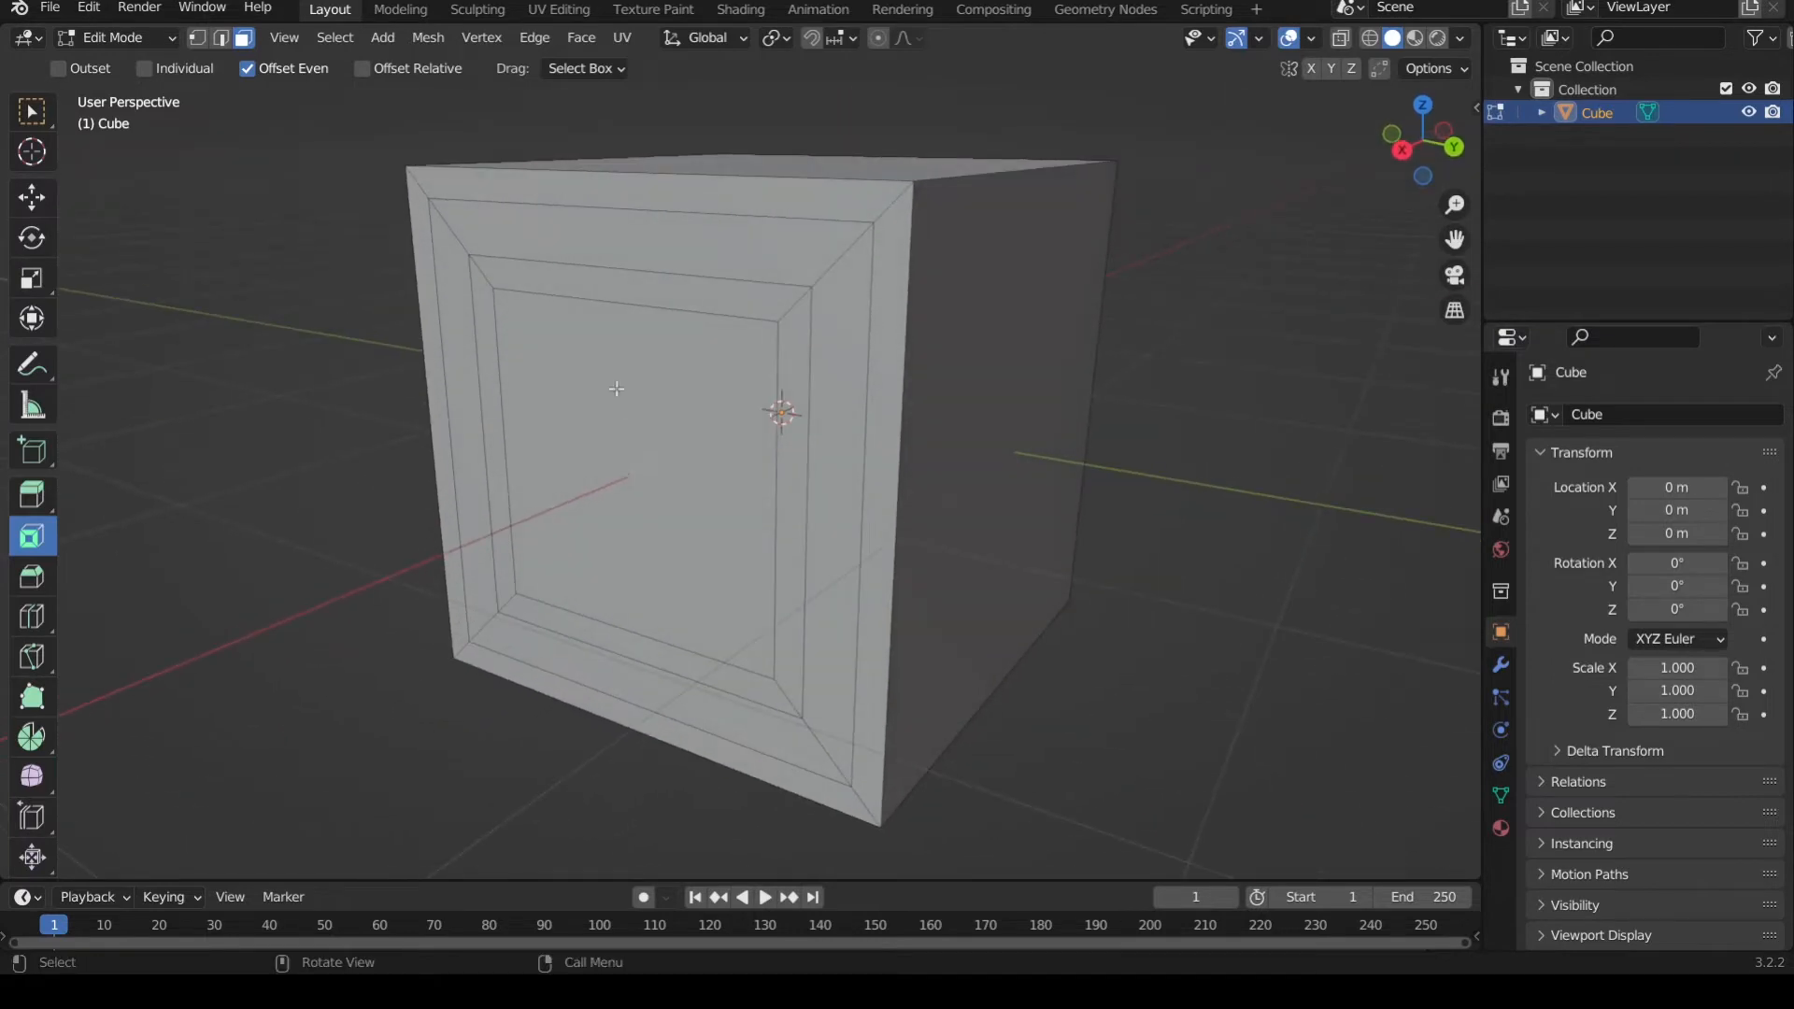
{"action": "key", "text": "c"}
{"action": "left_click", "coordinate": [668, 296]}
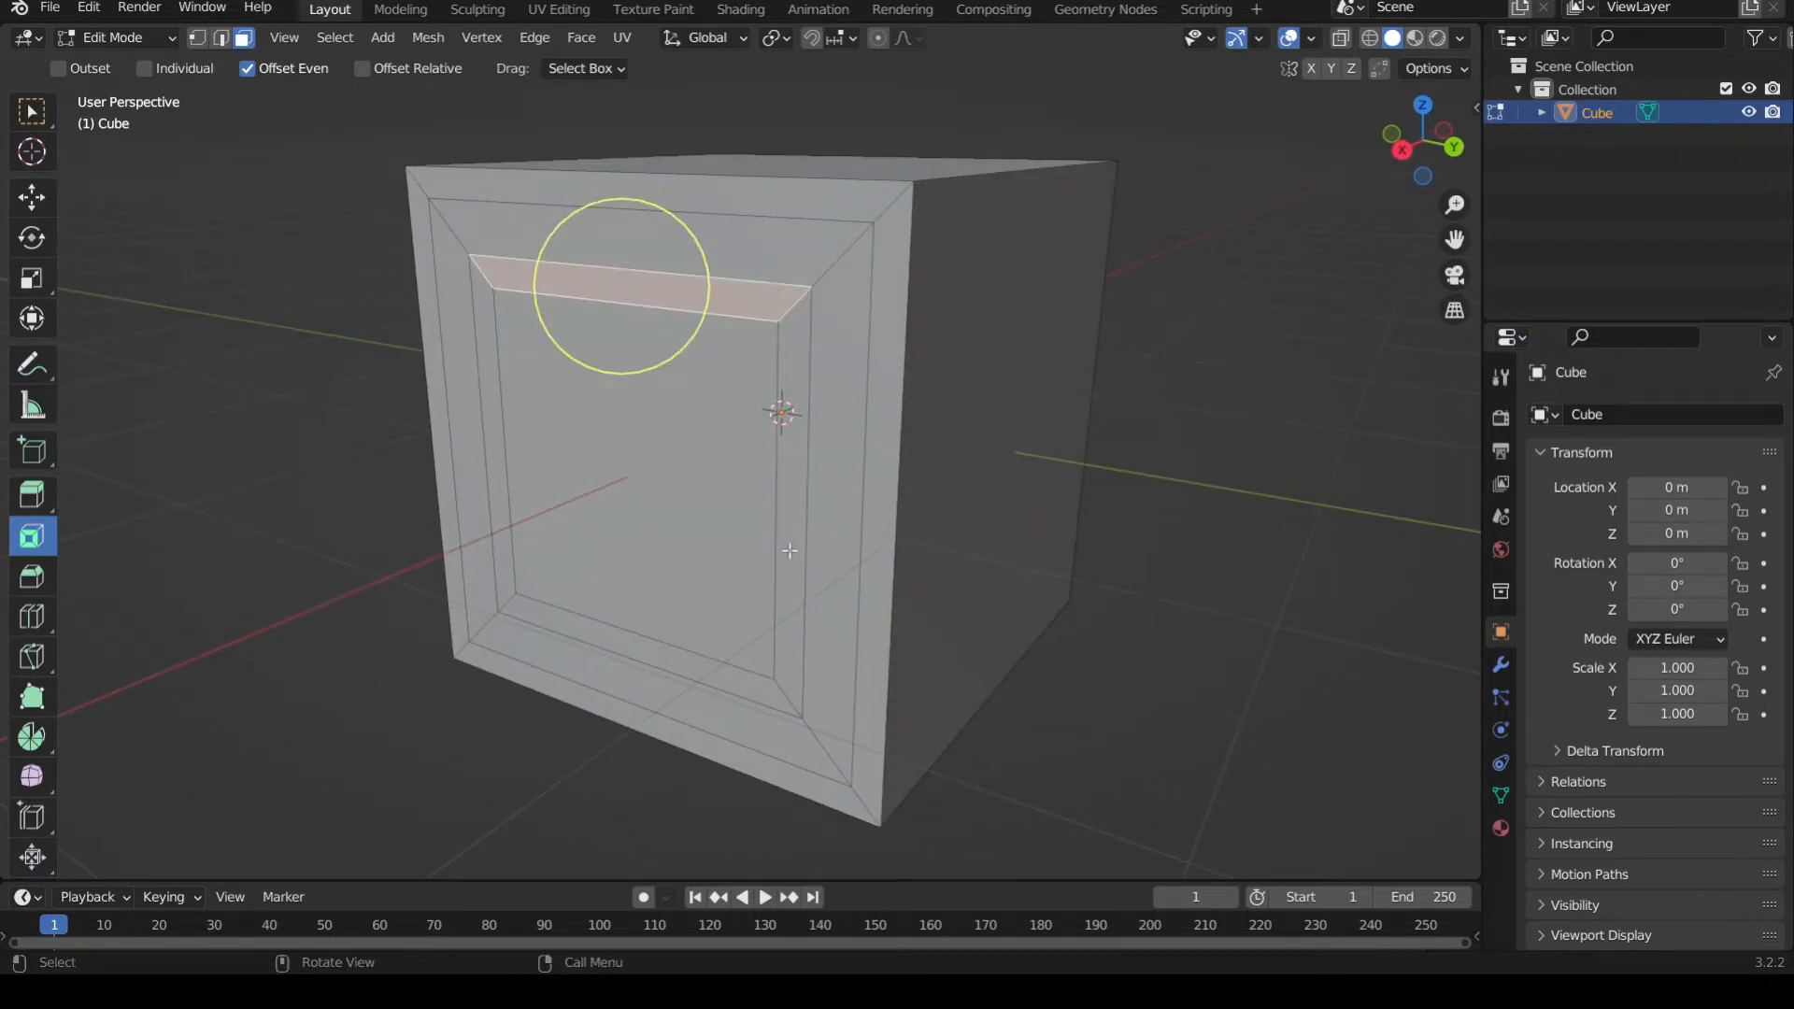
{"action": "left_click", "coordinate": [791, 519]}
{"action": "left_click", "coordinate": [700, 298]}
{"action": "left_click", "coordinate": [664, 657], "text": "shift"}
{"action": "left_click", "coordinate": [790, 542], "text": "shift"}
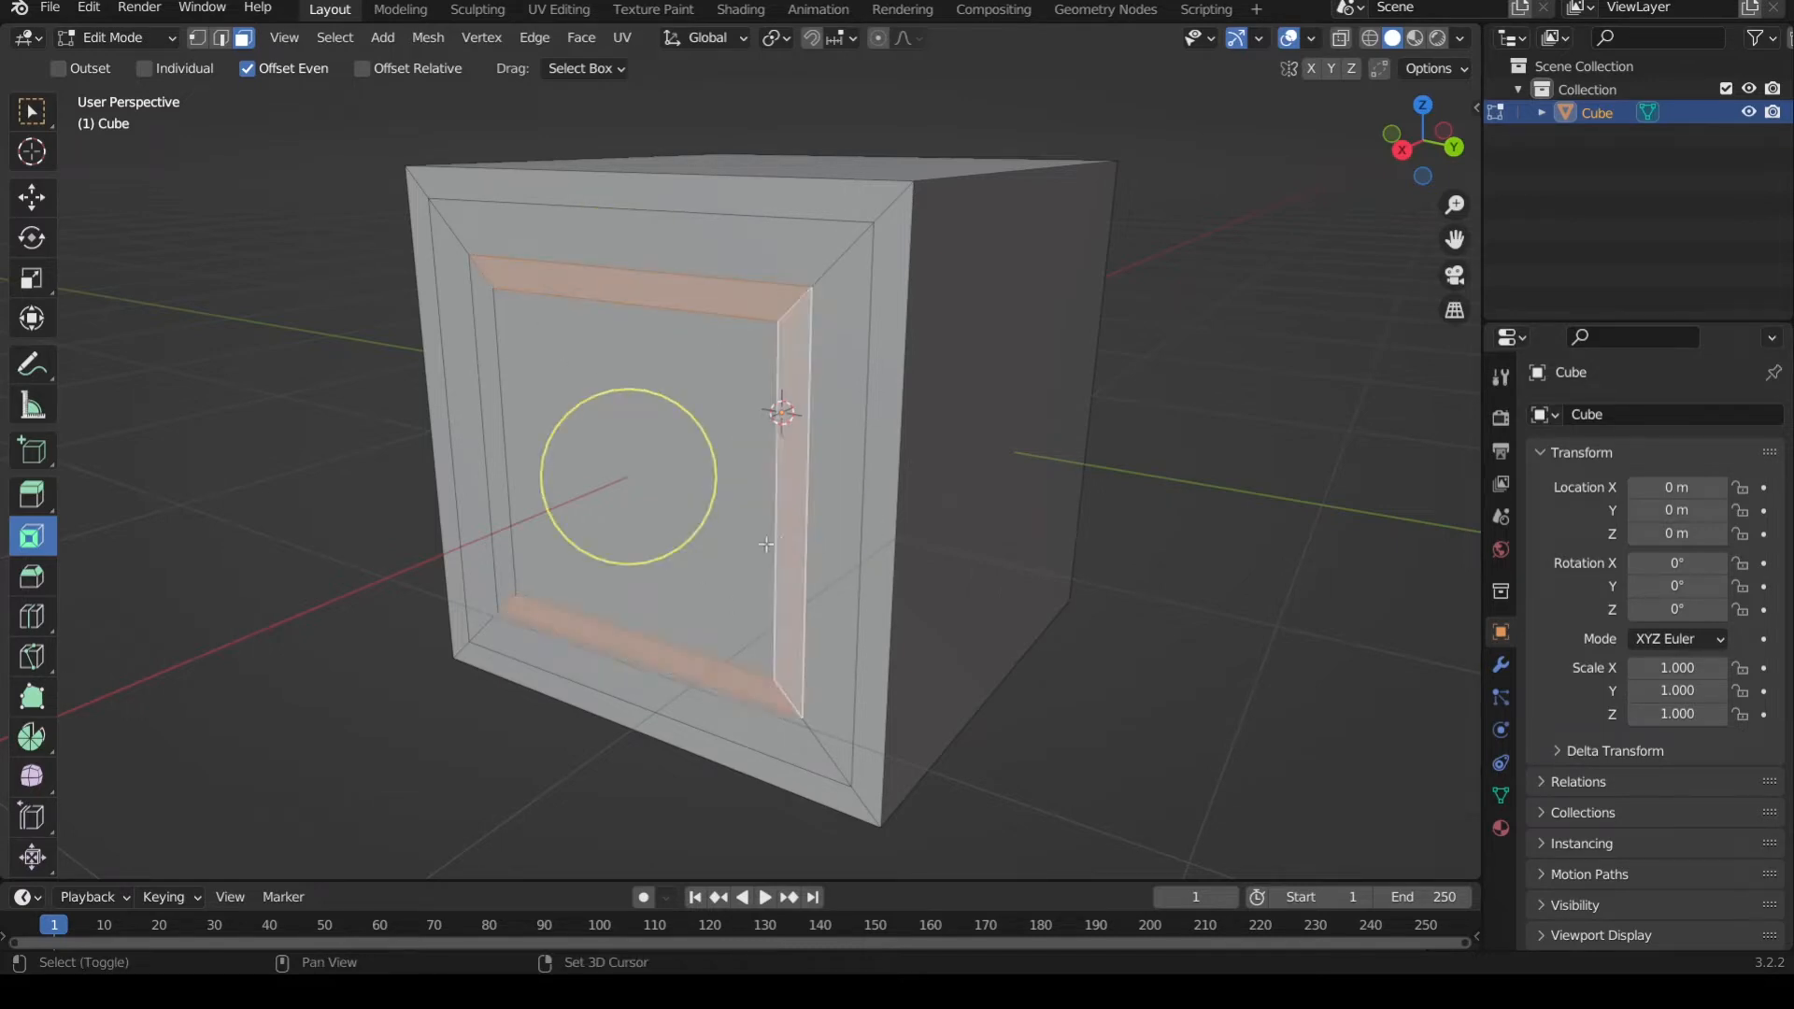
{"action": "left_click", "coordinate": [495, 521], "text": "shift"}
{"action": "middle_click_drag", "start_coordinate": [495, 520], "coordinate": [795, 501]}
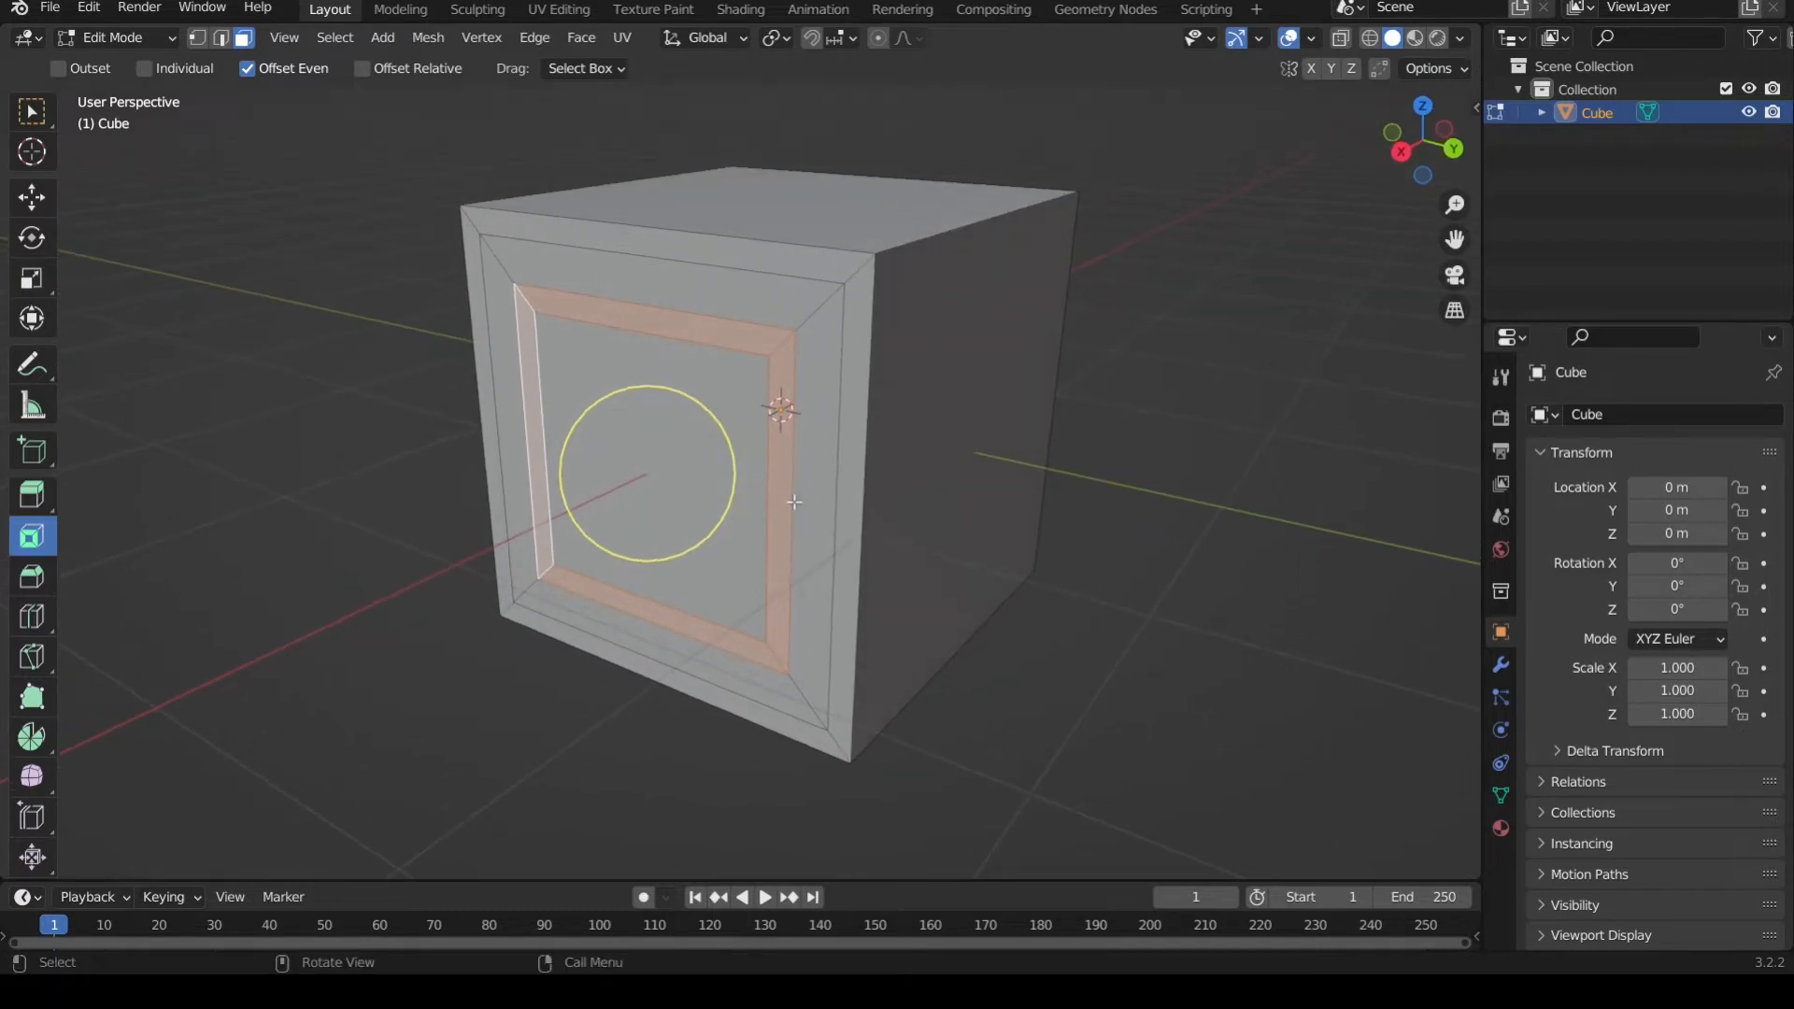
{"action": "key", "text": "e"}
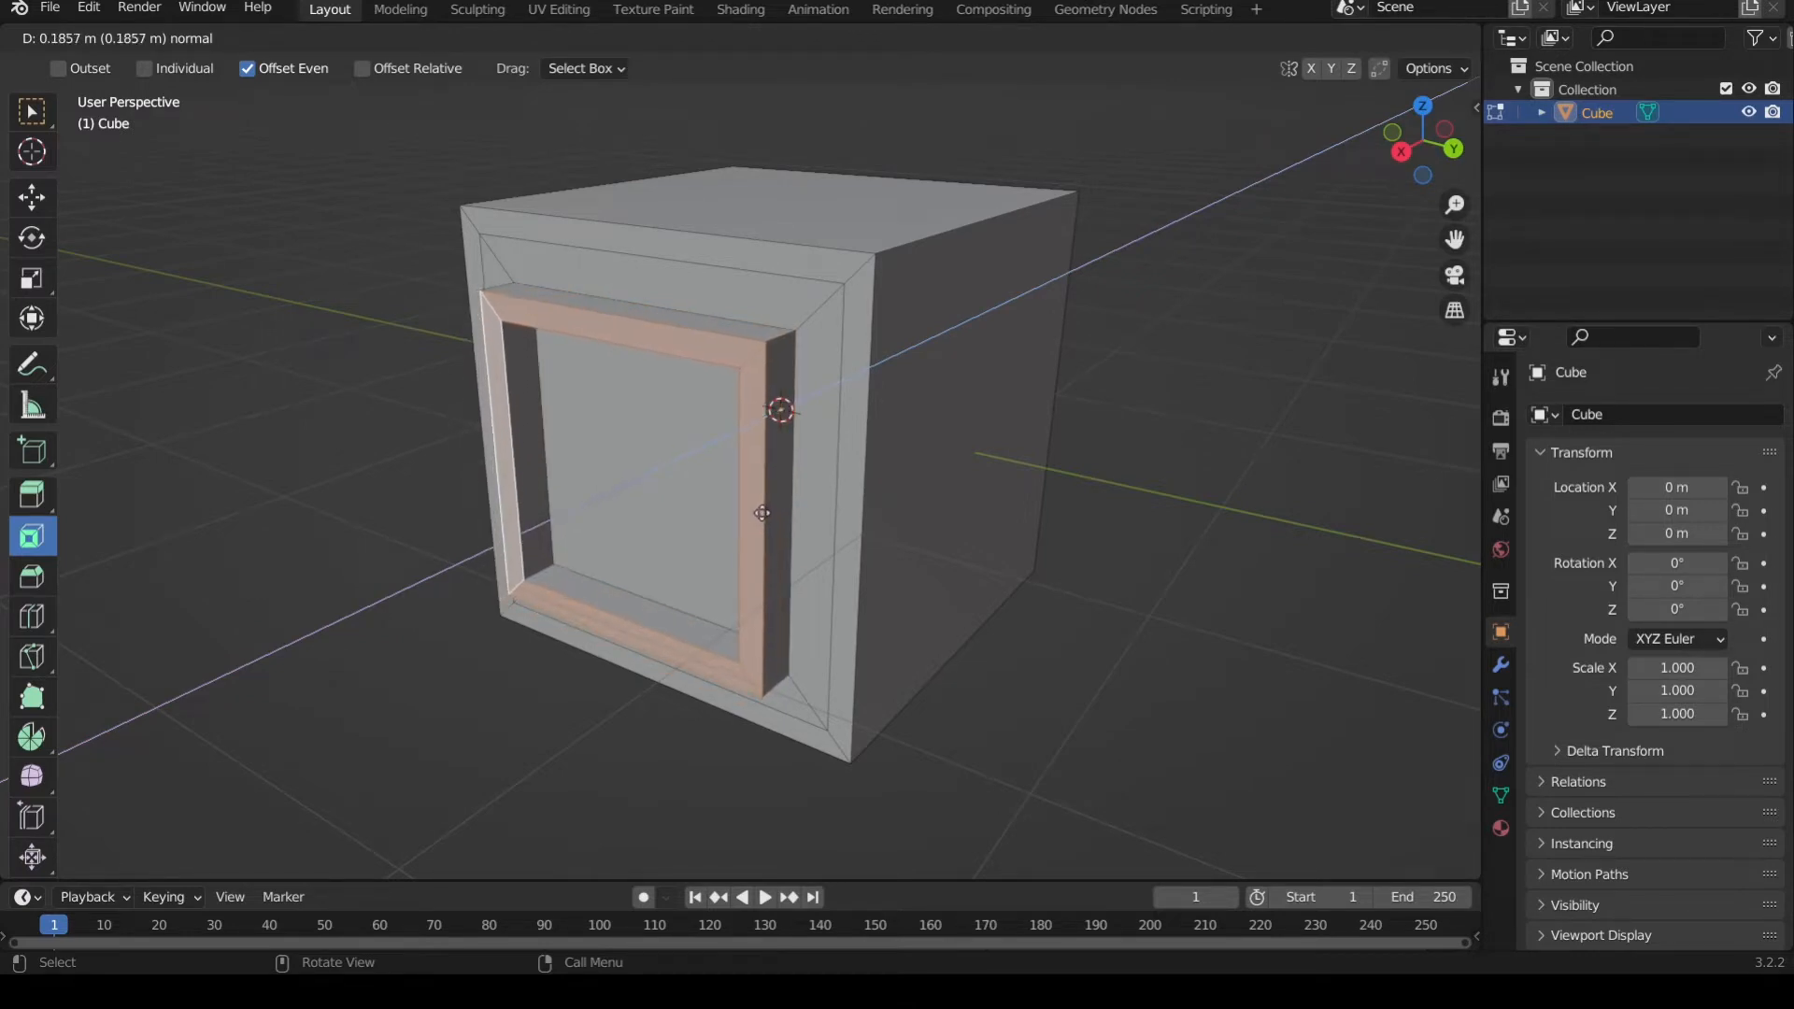
{"action": "left_click", "coordinate": [764, 517]}
{"action": "middle_click_drag", "start_coordinate": [764, 516], "coordinate": [1050, 527]}
{"action": "left_click", "coordinate": [1113, 627]}
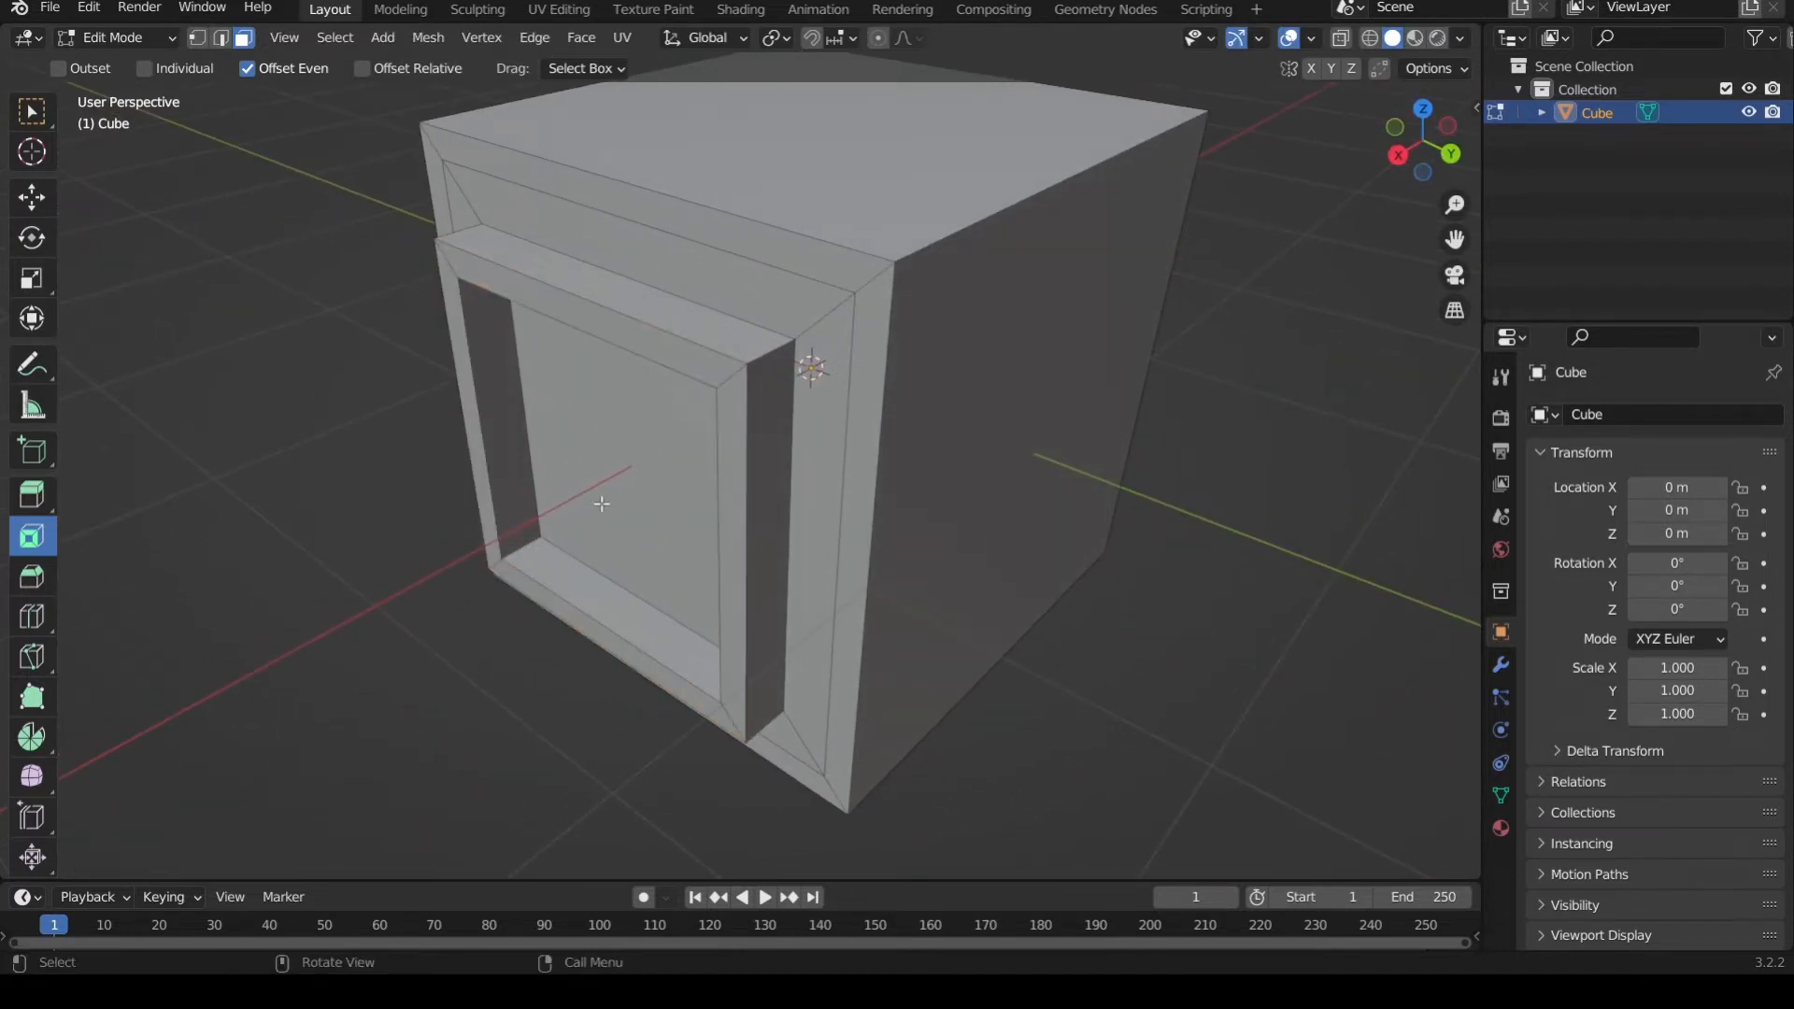
- Extrude the centre face inside the raised frame inward to deepen the recess and clear the selection
{"action": "left_click", "coordinate": [658, 521]}
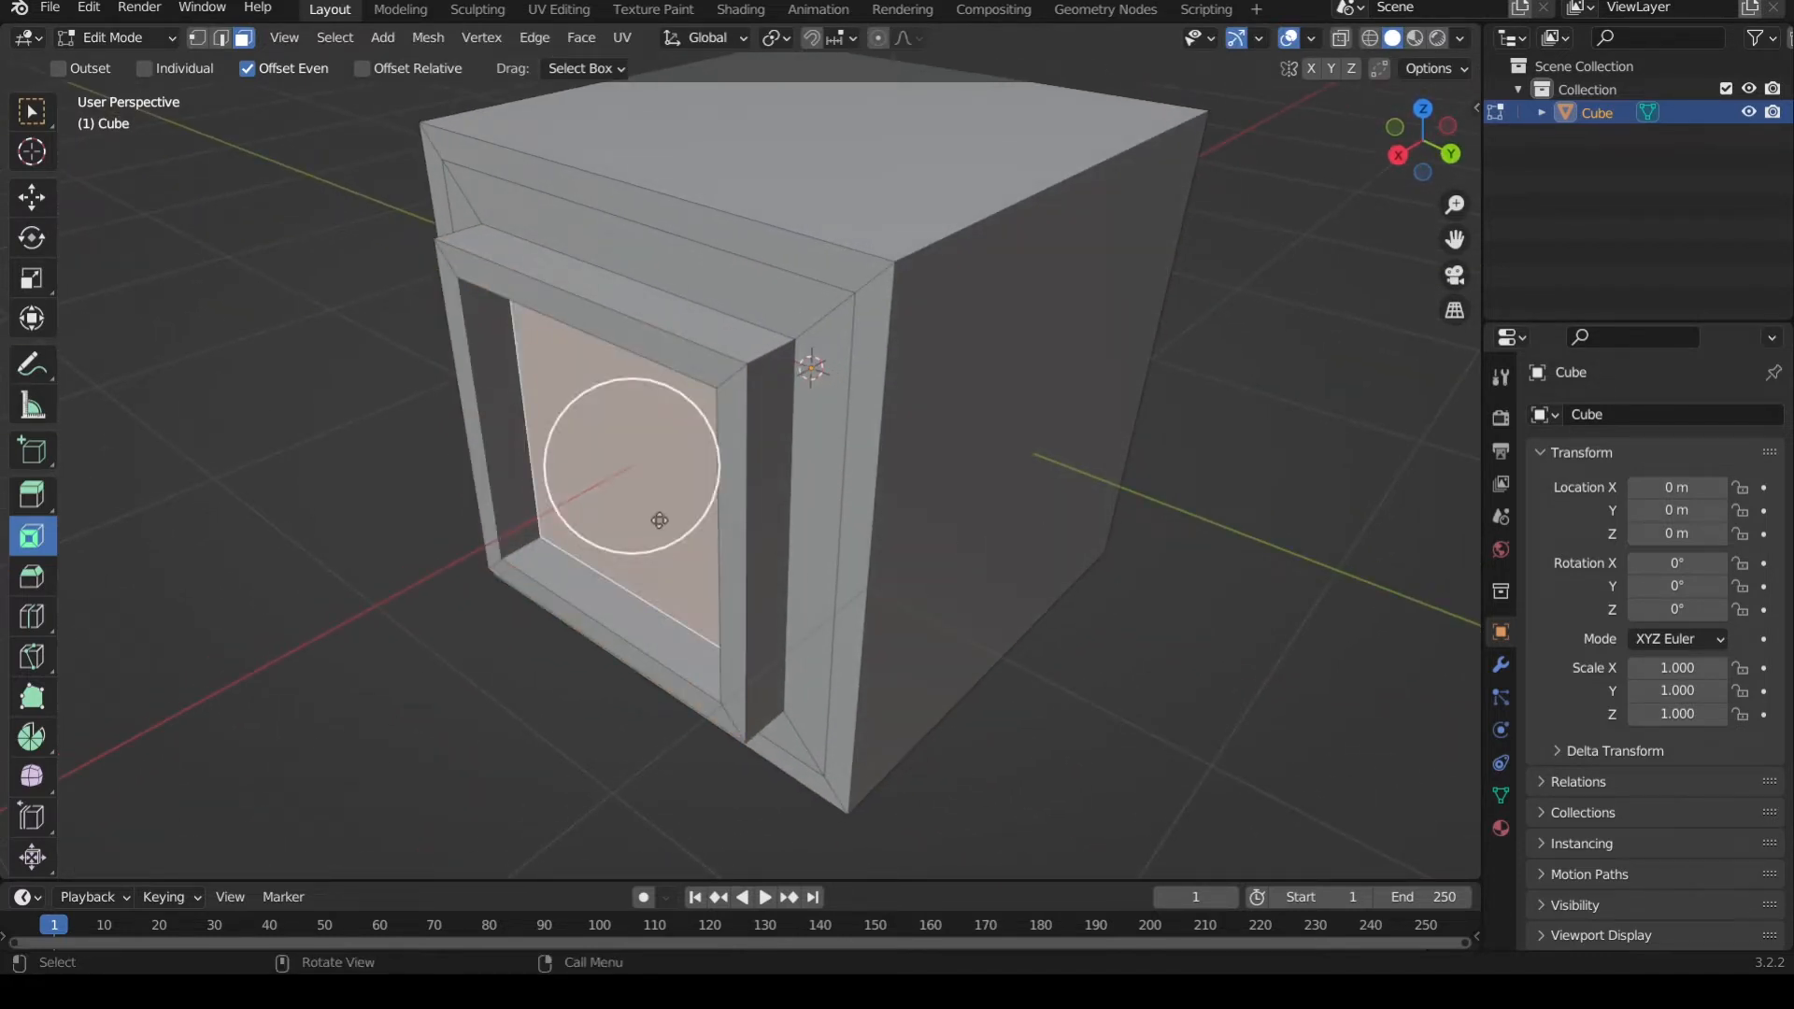
{"action": "middle_click_drag", "start_coordinate": [659, 521], "coordinate": [679, 501]}
{"action": "key", "text": "e"}
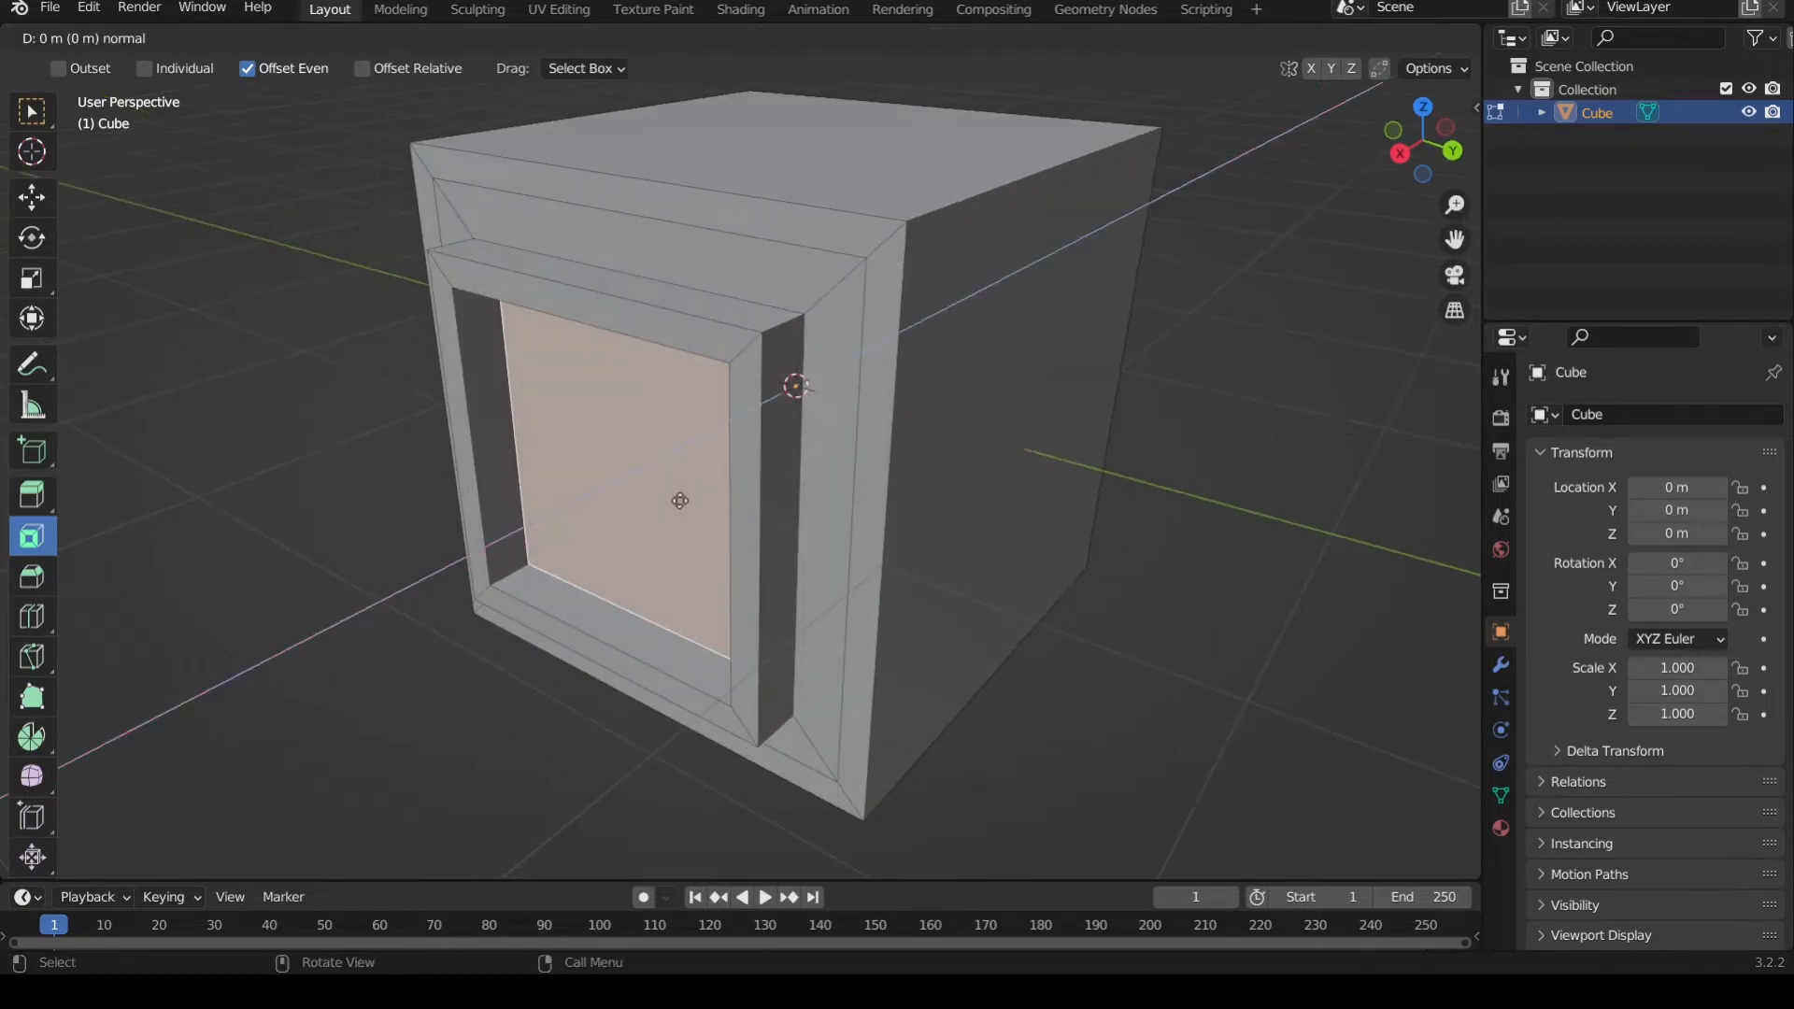
{"action": "left_click", "coordinate": [740, 469]}
{"action": "key", "text": "alt+a"}
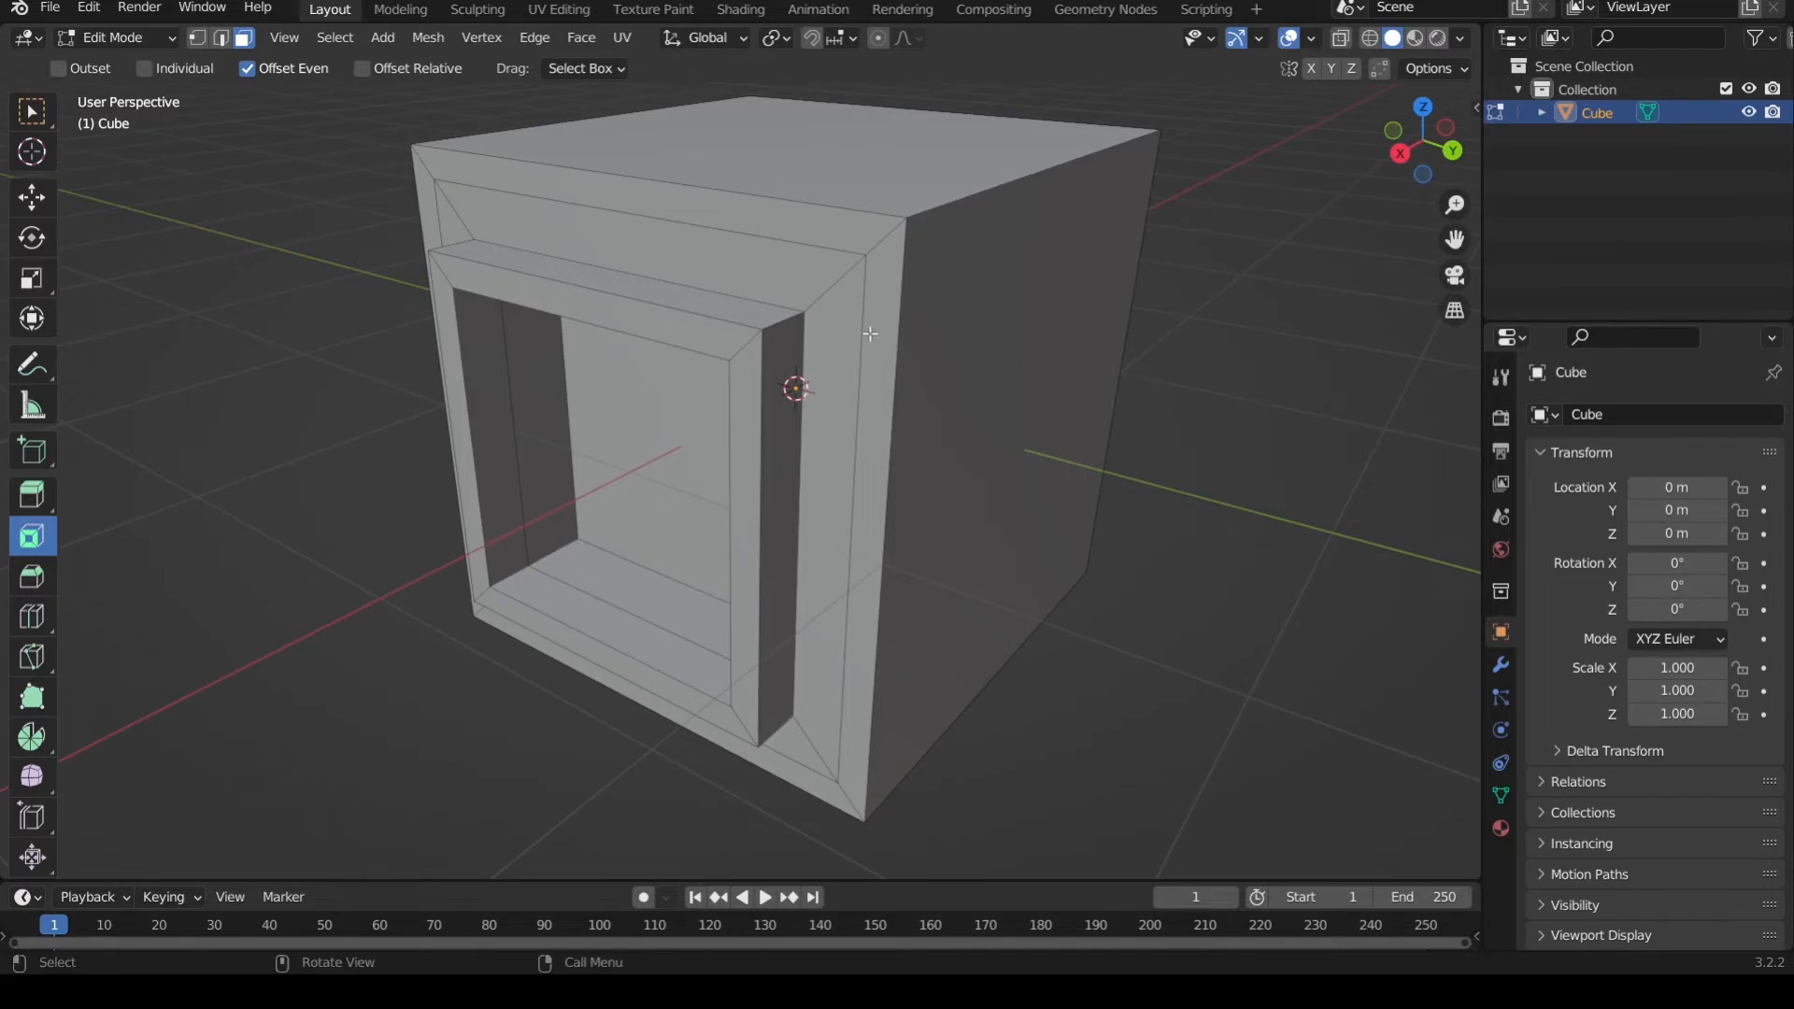
- Select the four outermost border faces of the X-facing side and extrude them outward together by about 0.4 m
{"action": "left_click", "coordinate": [813, 242]}
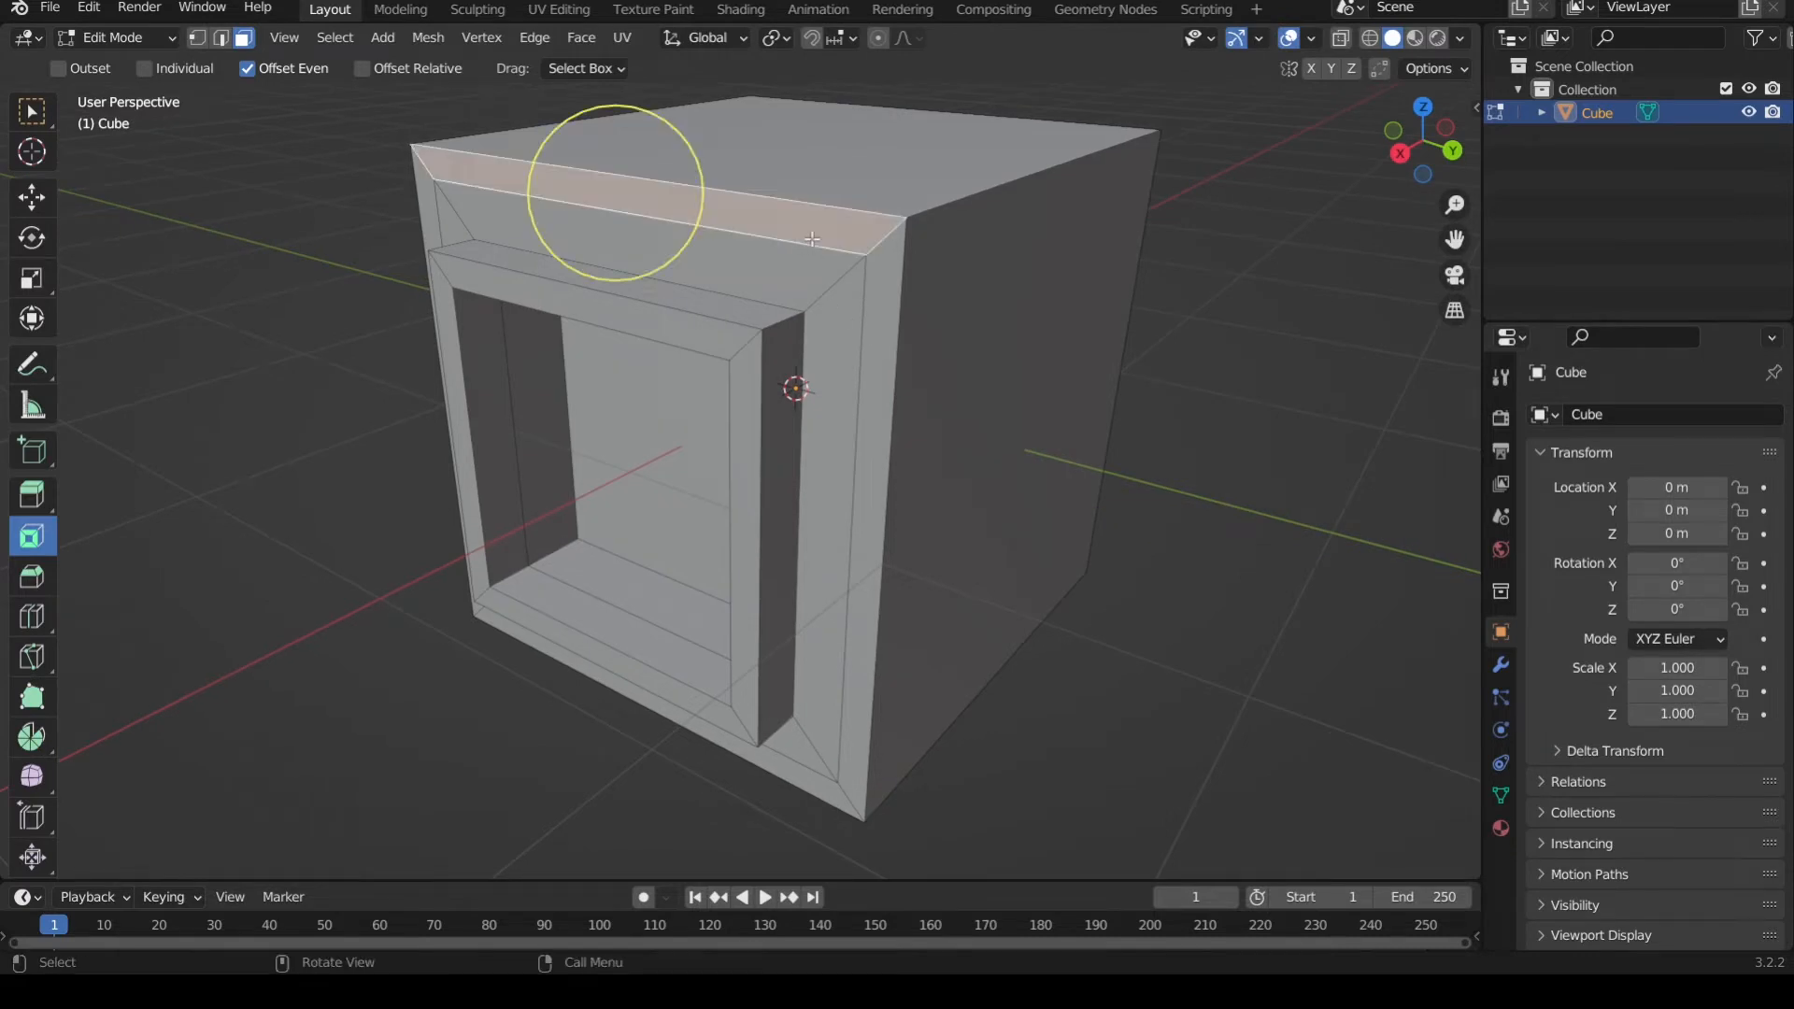
{"action": "left_click", "coordinate": [868, 456], "text": "shift"}
{"action": "middle_click_drag", "start_coordinate": [788, 774], "coordinate": [459, 460]}
{"action": "middle_click_drag", "start_coordinate": [337, 464], "coordinate": [994, 527]}
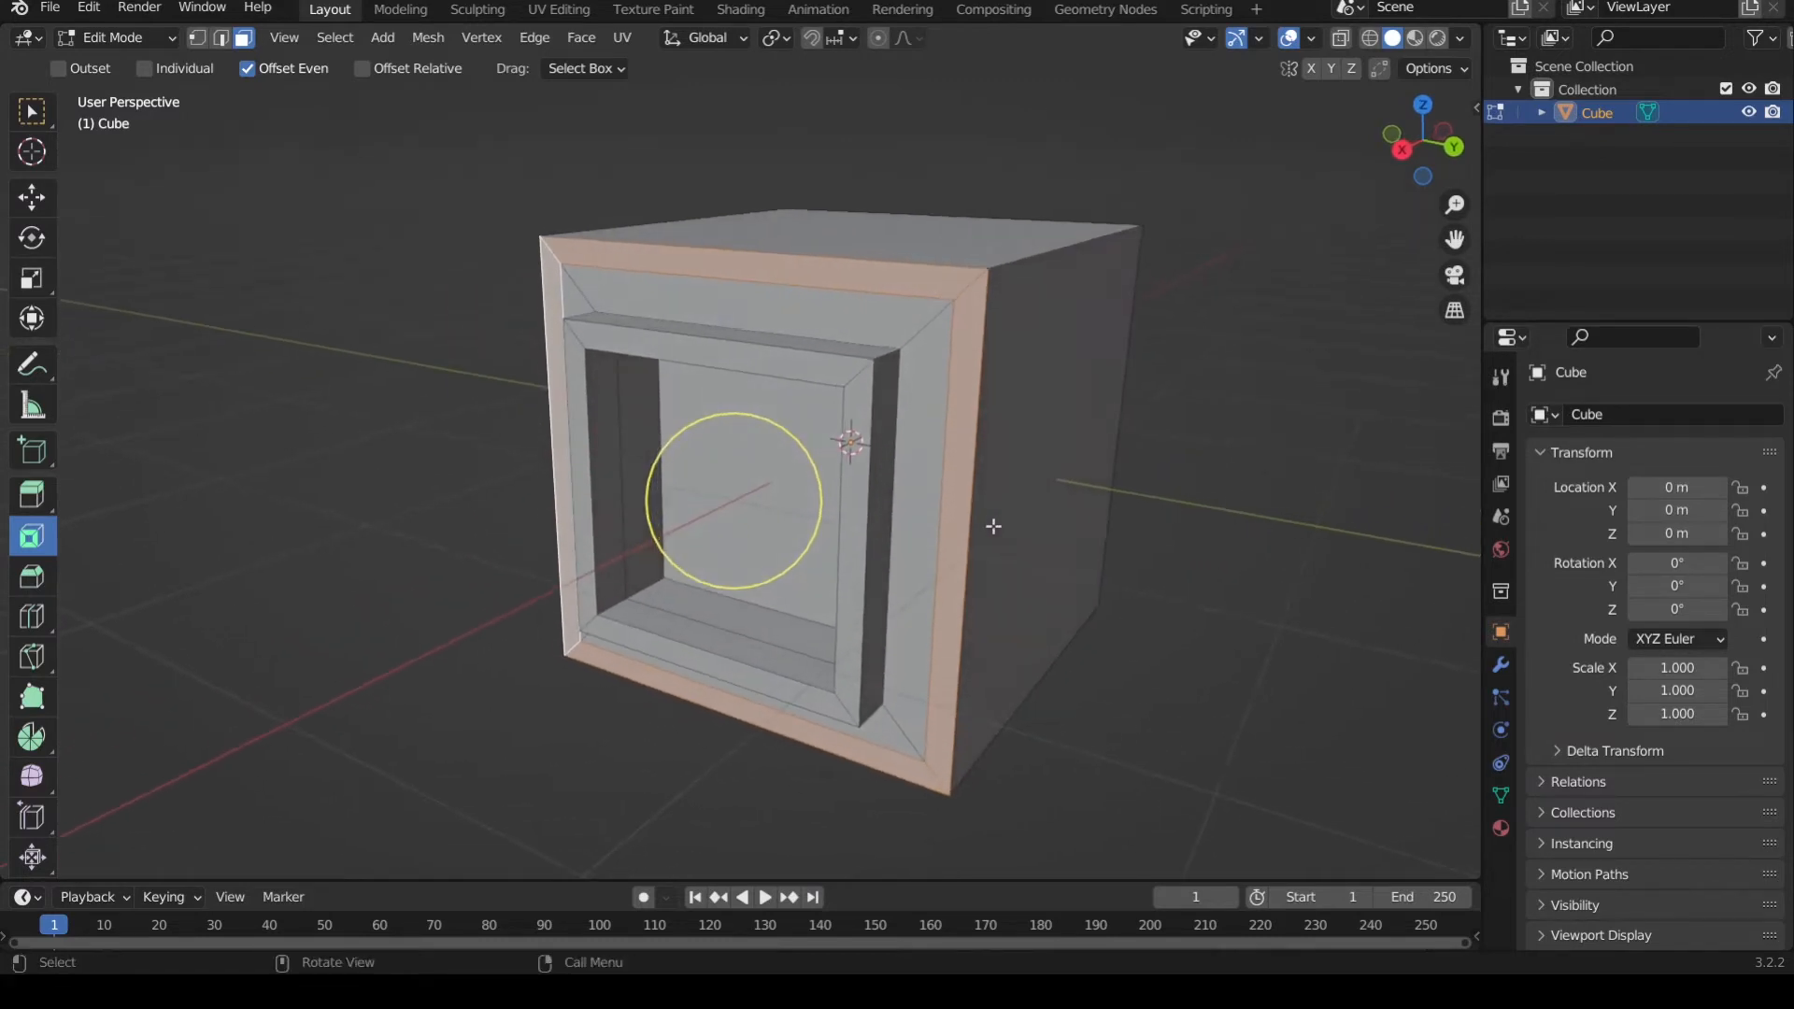
{"action": "key", "text": "e"}
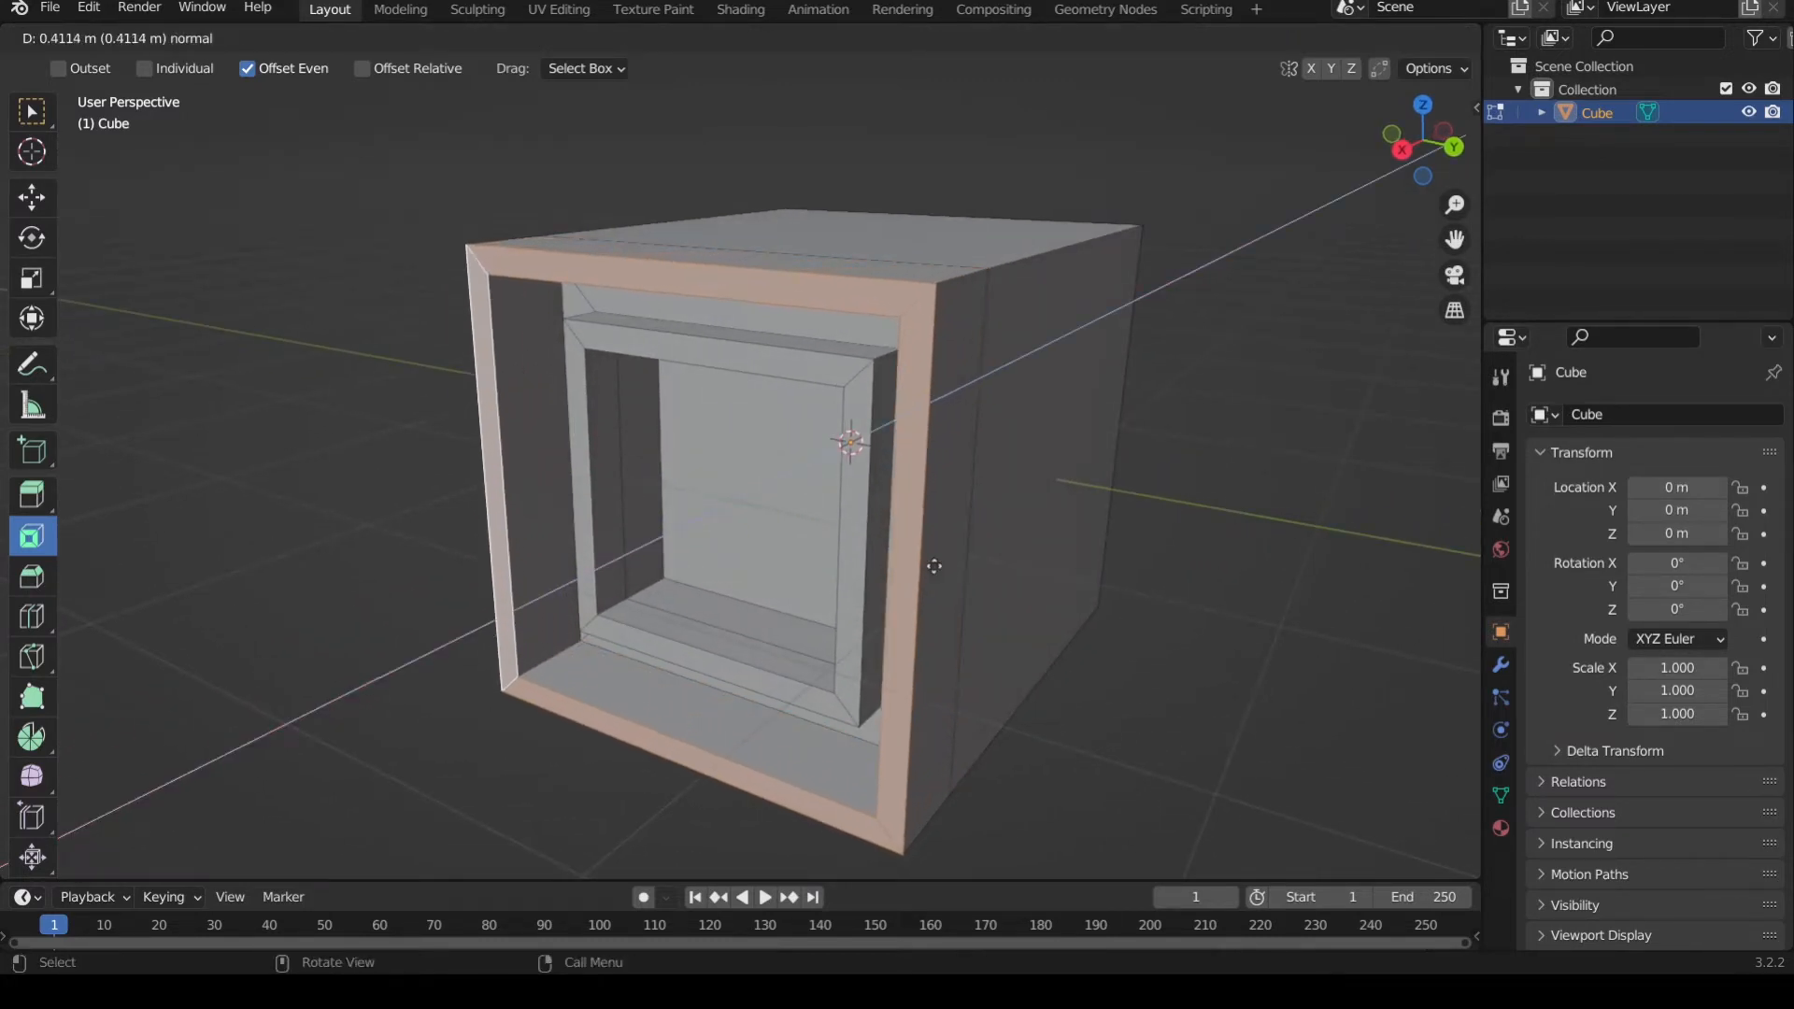
{"action": "left_click", "coordinate": [925, 572]}
{"action": "middle_click_drag", "start_coordinate": [929, 573], "coordinate": [848, 497]}
- Try to extrude the narrow top face of the outer frame upward
{"action": "left_click", "coordinate": [789, 290]}
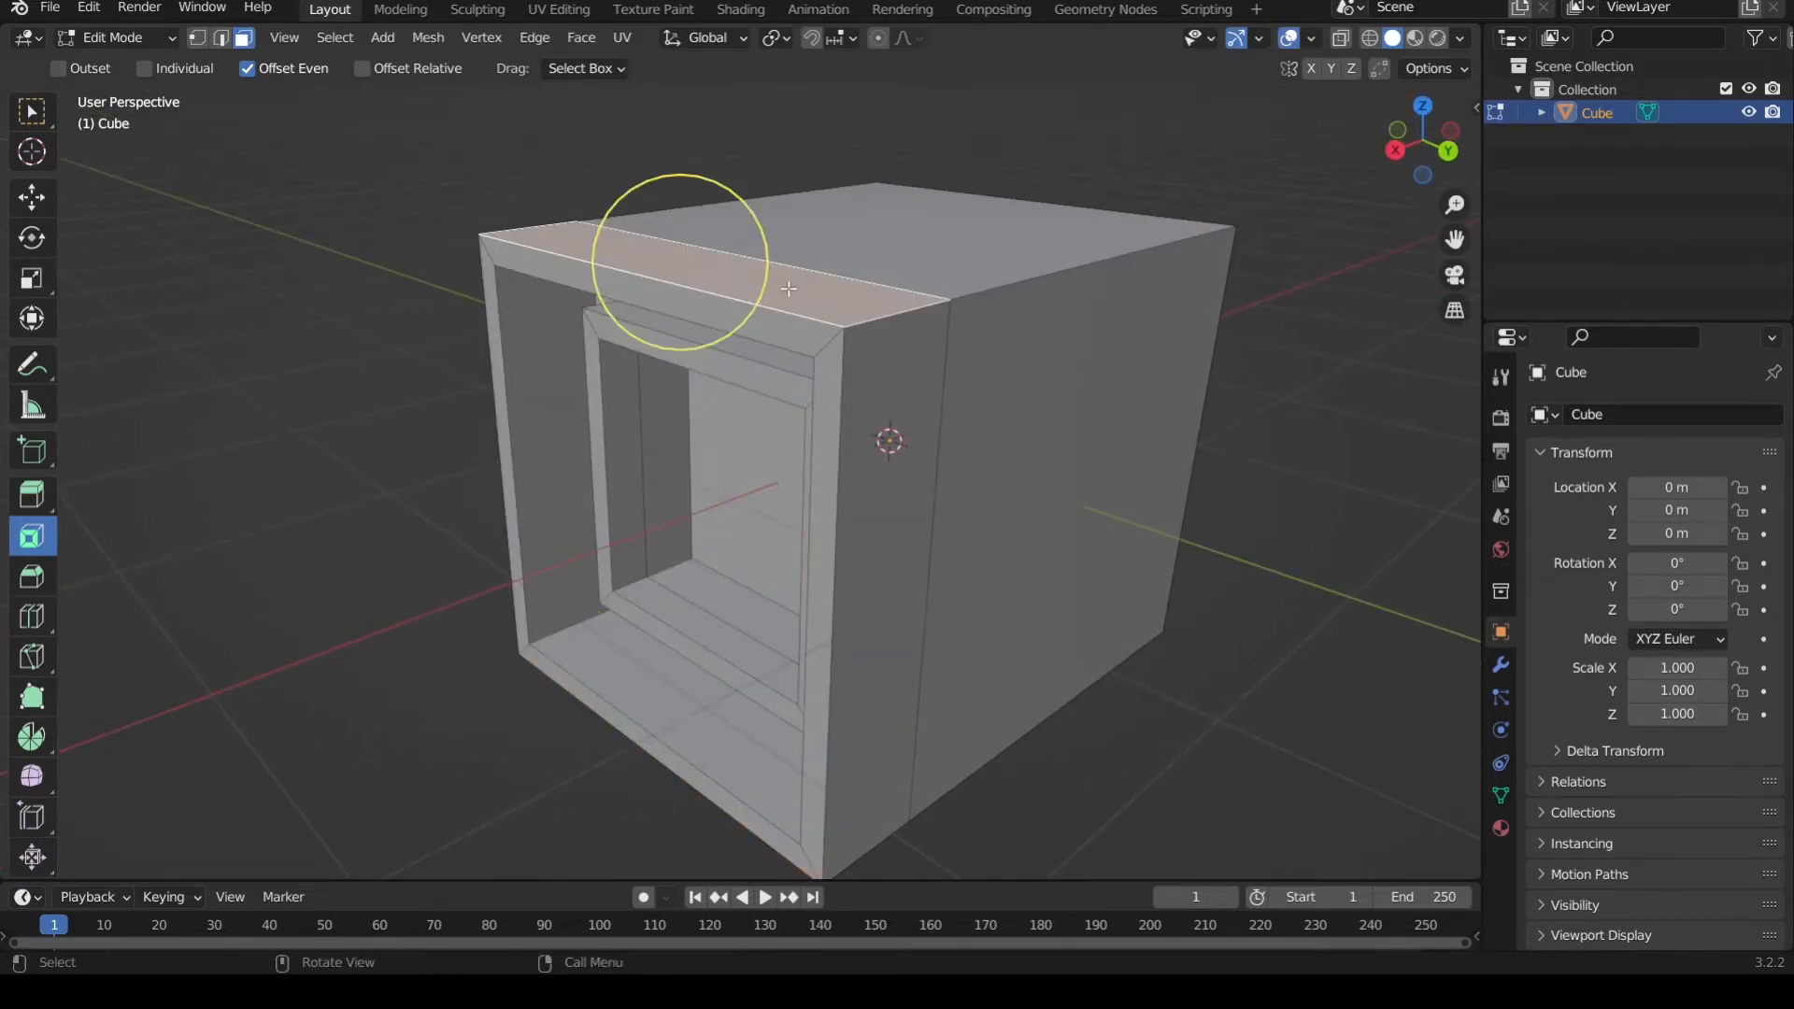
{"action": "key", "text": "e"}
{"action": "left_click", "coordinate": [781, 248]}
{"action": "middle_click_drag", "start_coordinate": [781, 248], "coordinate": [708, 256]}
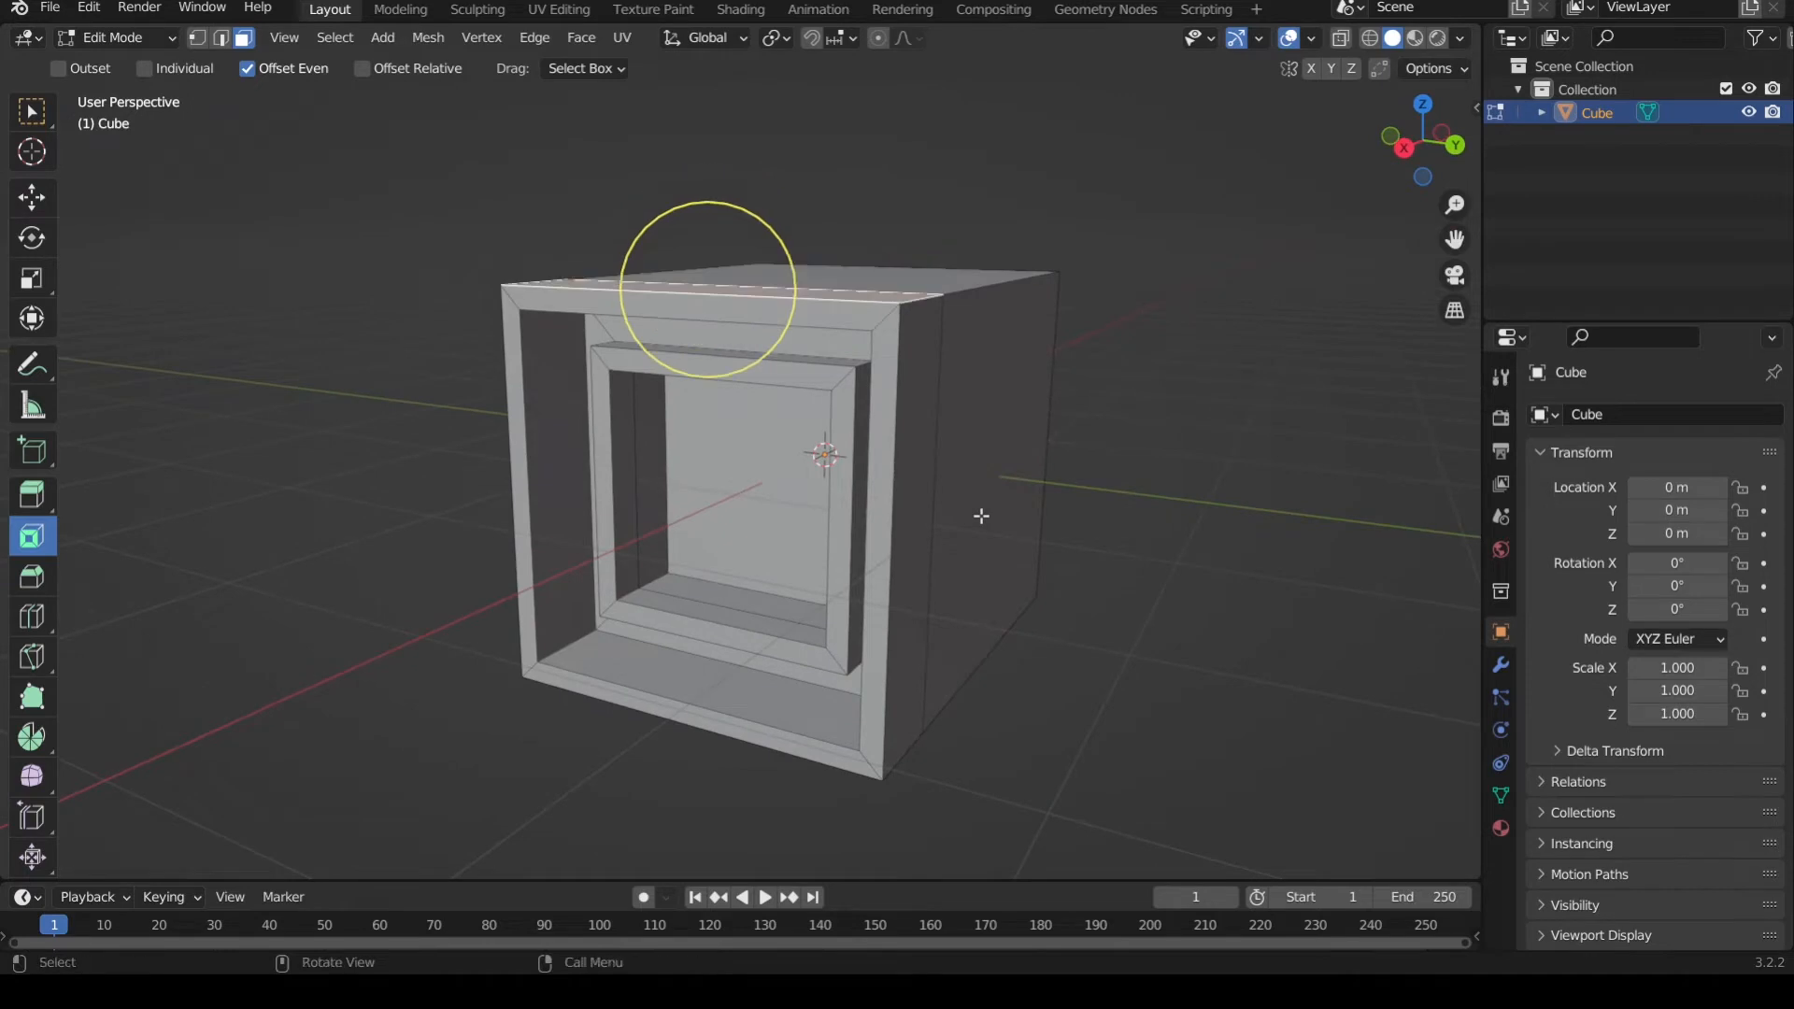
- Inset the cube's large top face repeatedly with the Inset Faces tool to form four nested insets, and clear the selection
{"action": "middle_click_drag", "start_coordinate": [981, 516], "coordinate": [845, 451]}
{"action": "scroll", "coordinate": [836, 464], "scroll_direction": "up", "scroll_amount": 2}
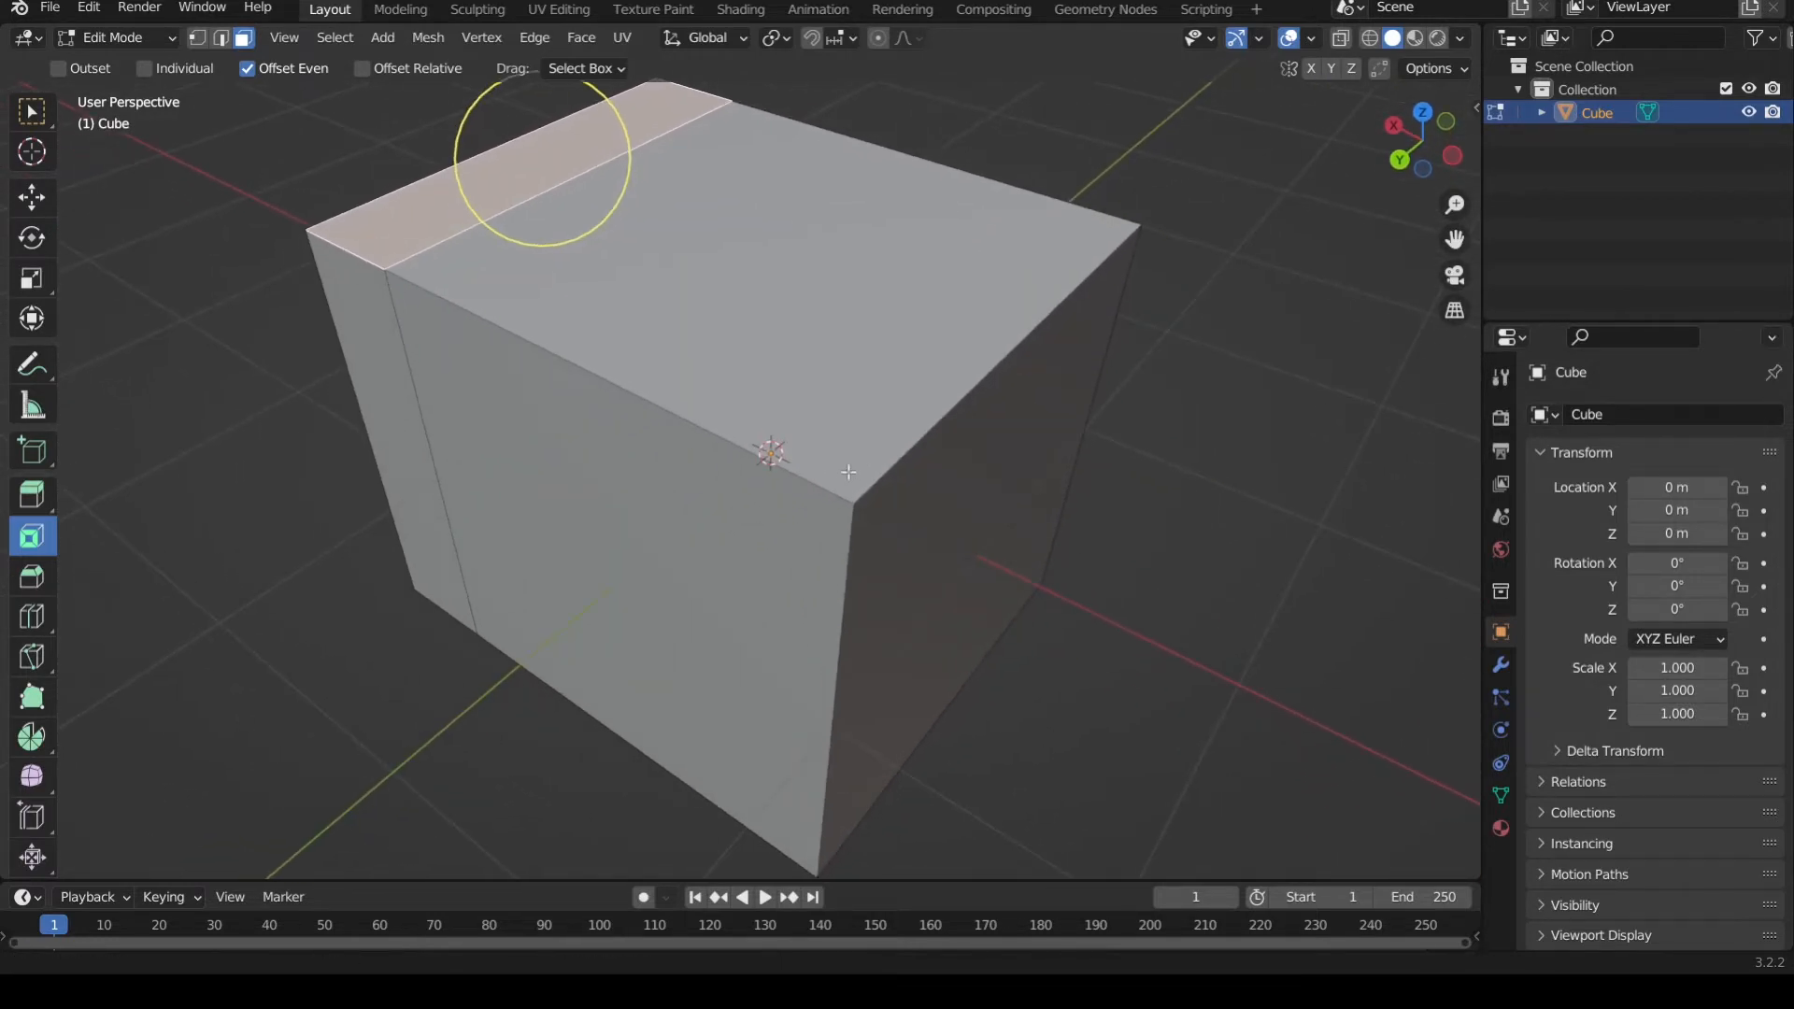
{"action": "left_click", "coordinate": [814, 299]}
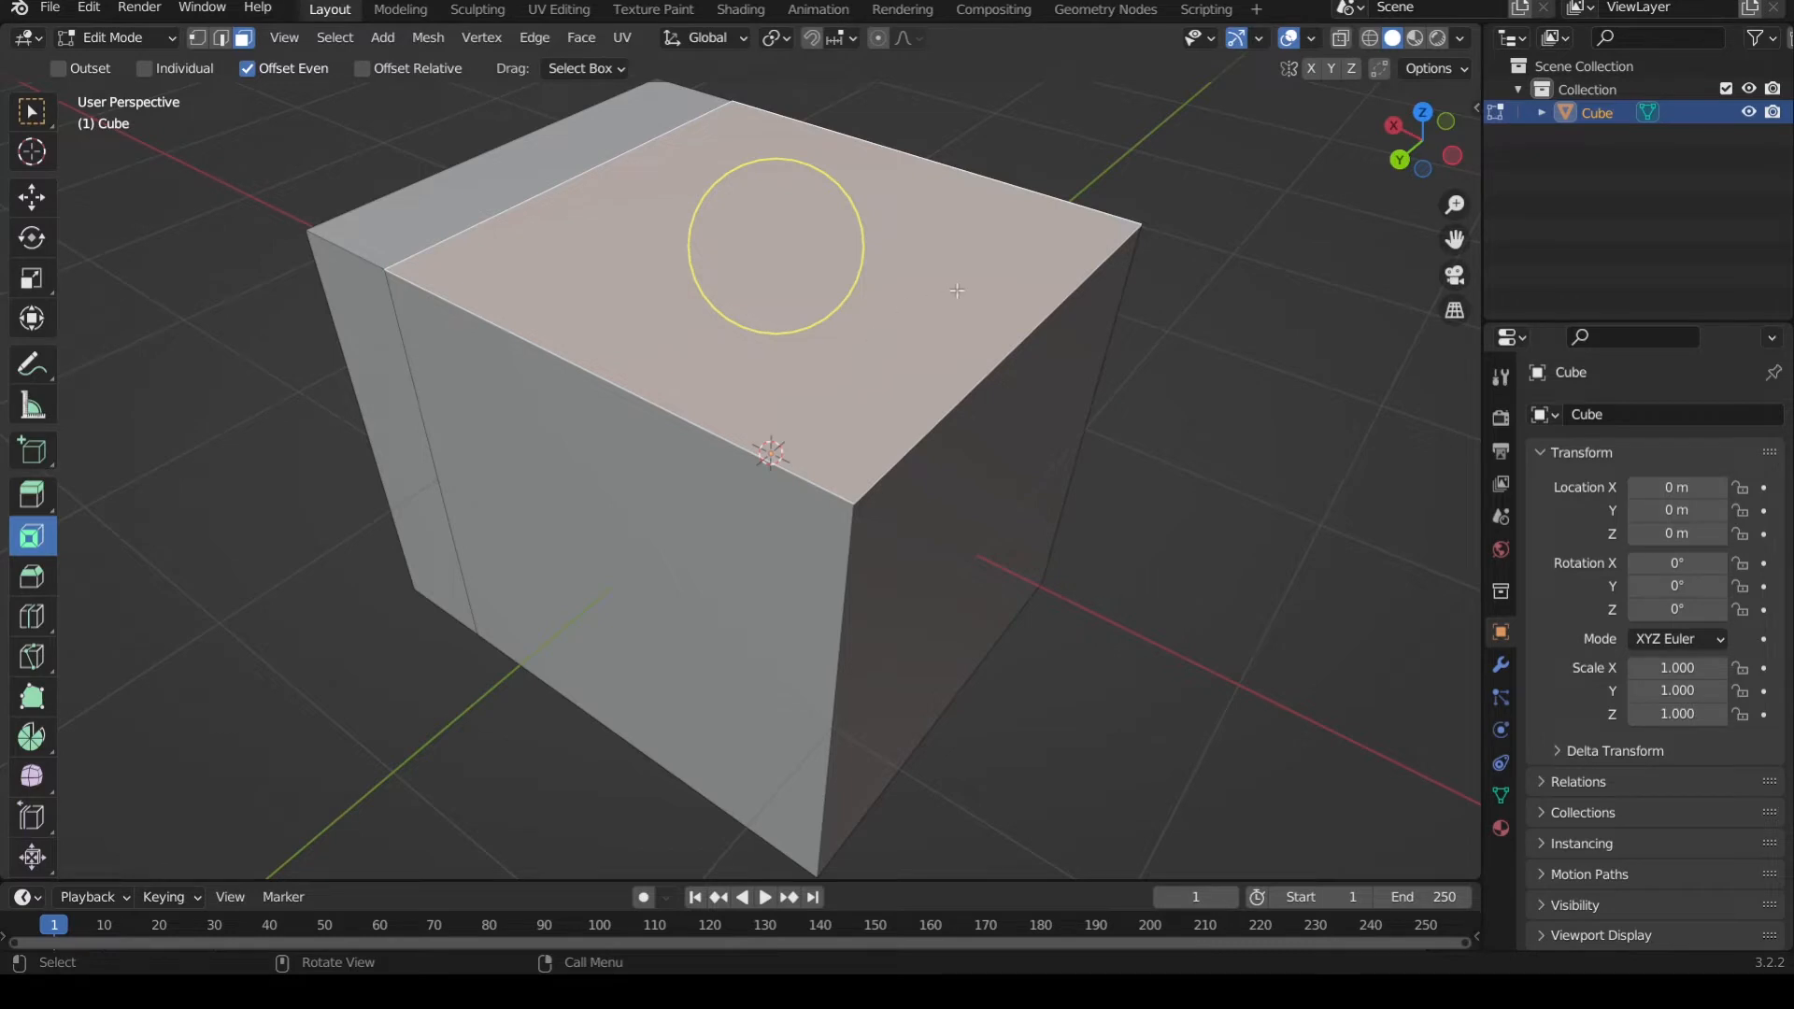
{"action": "middle_click_drag", "start_coordinate": [957, 291], "coordinate": [954, 295]}
{"action": "scroll", "coordinate": [927, 346], "scroll_direction": "down", "scroll_amount": 2}
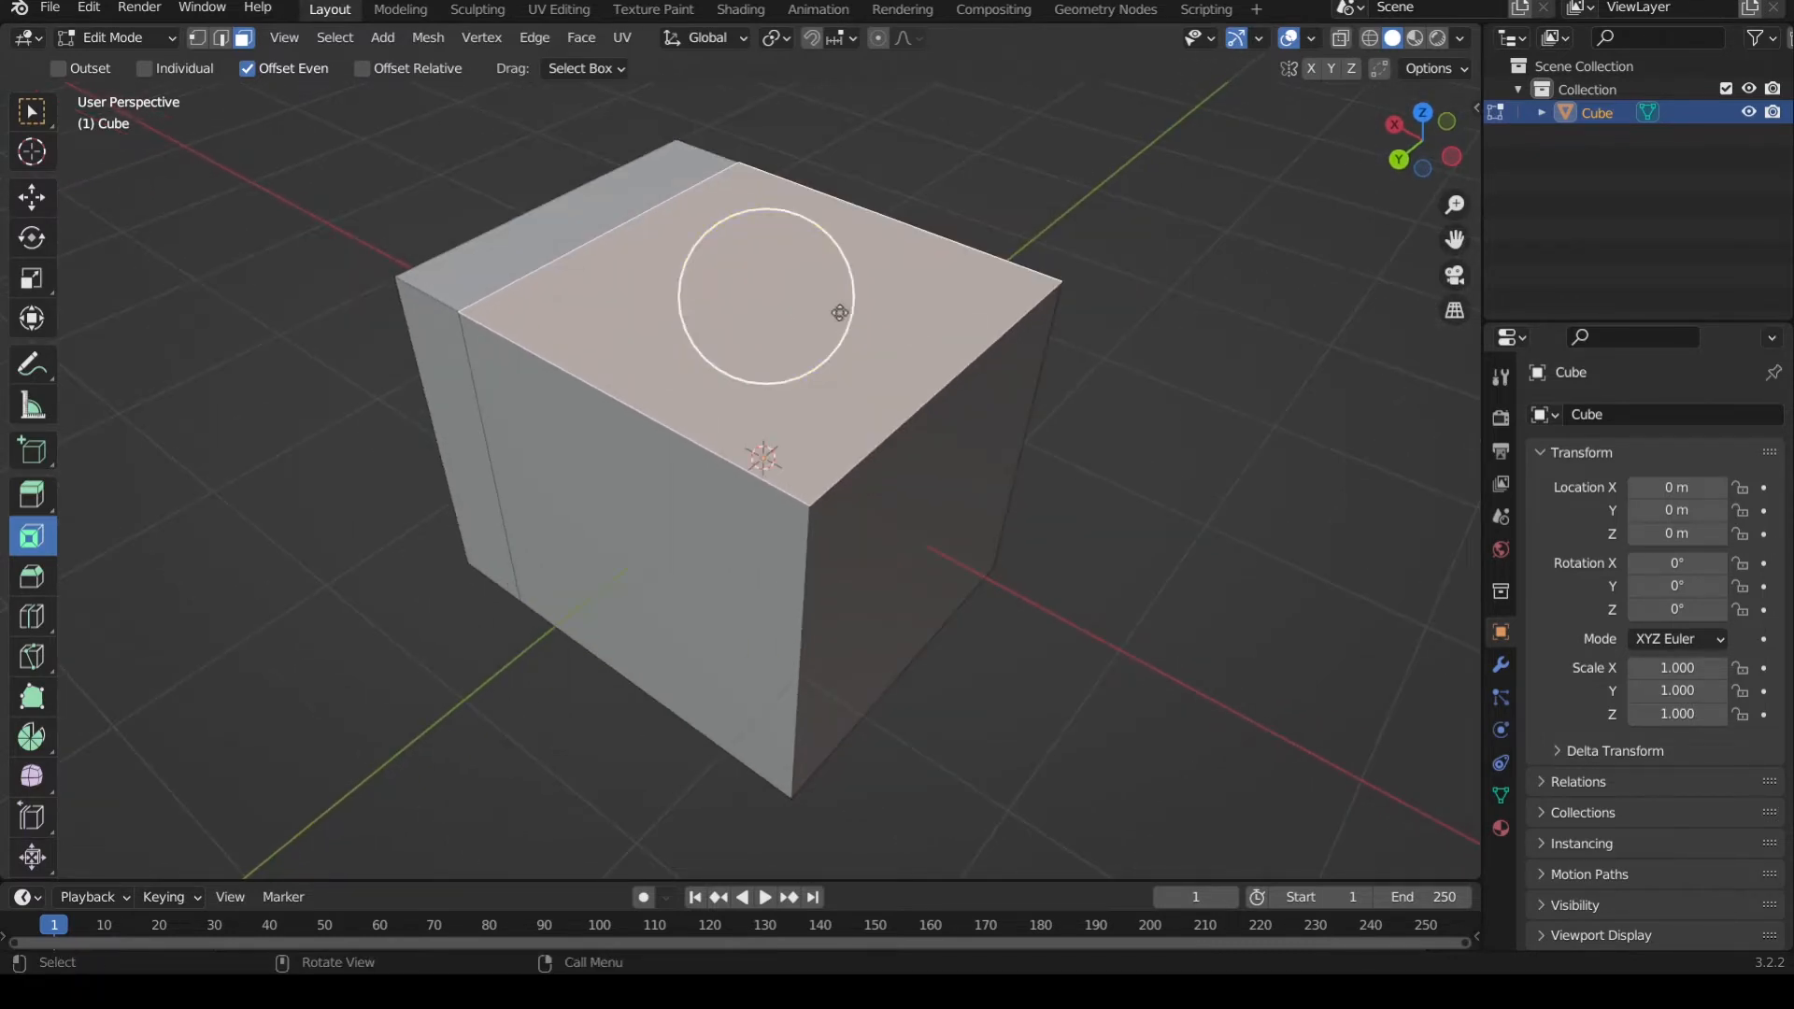
{"action": "left_click_drag", "start_coordinate": [832, 333], "coordinate": [799, 318]}
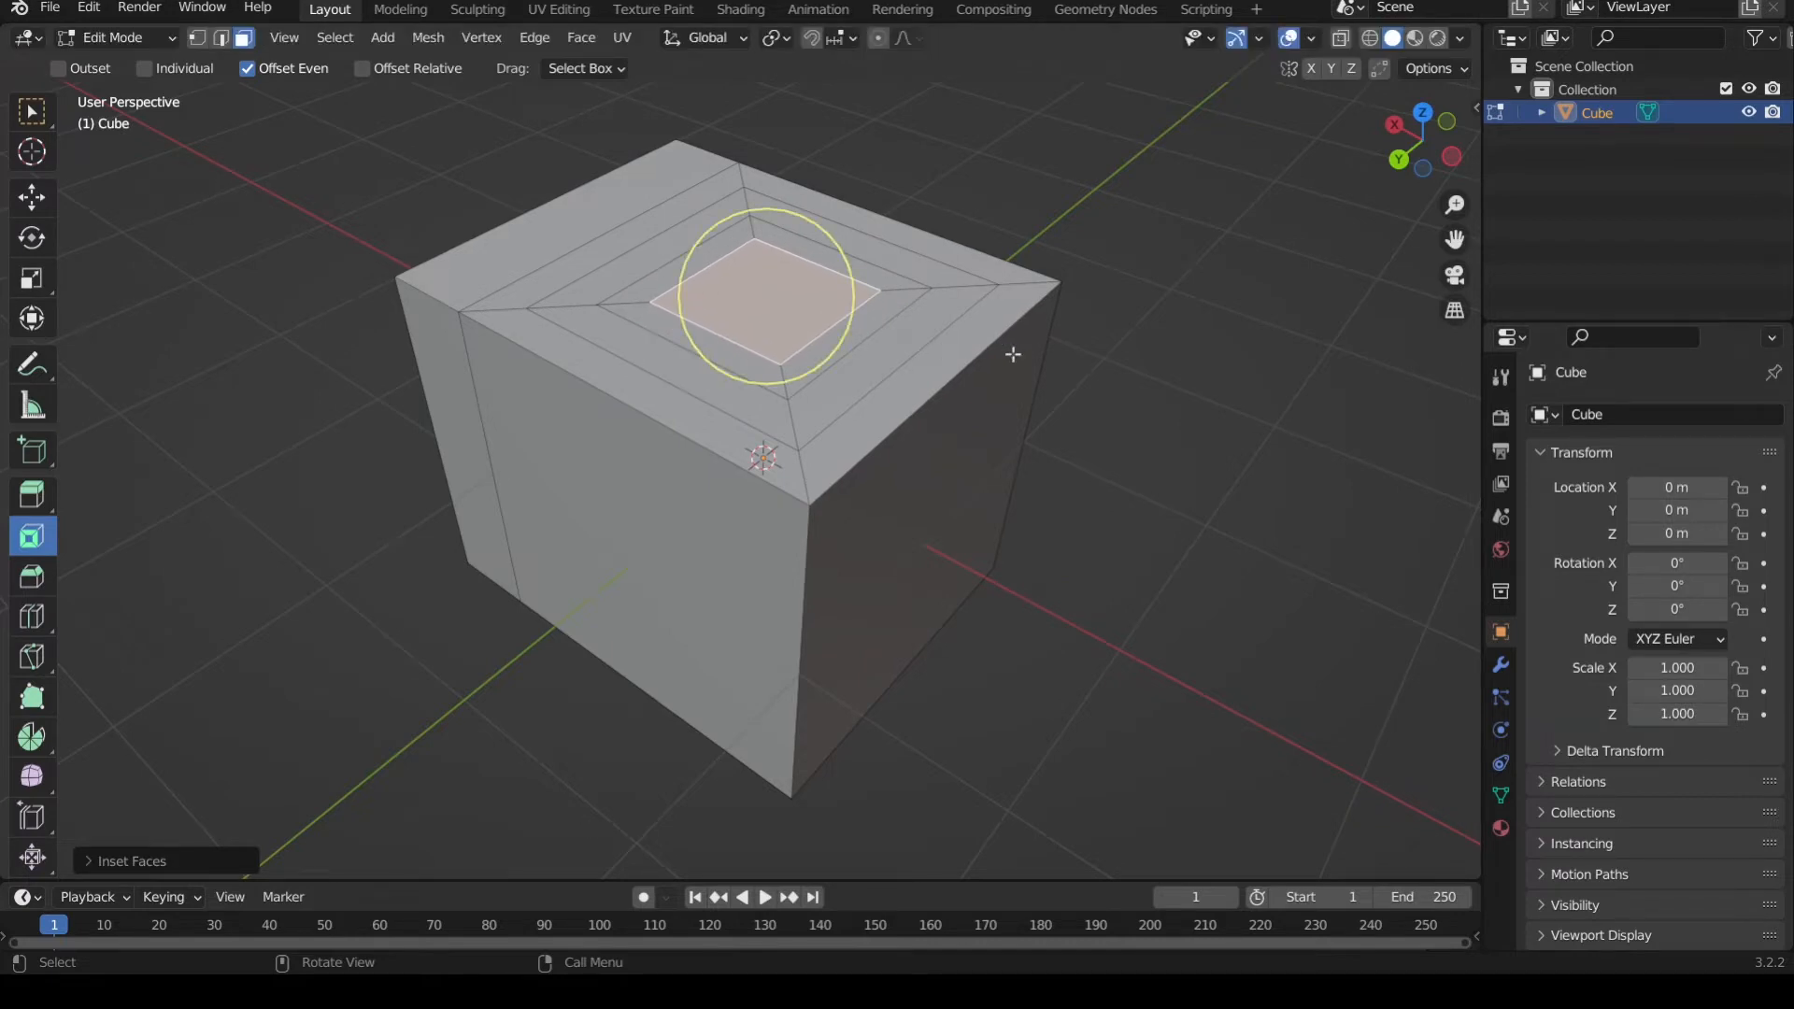
{"action": "middle_click_drag", "start_coordinate": [941, 346], "coordinate": [941, 358]}
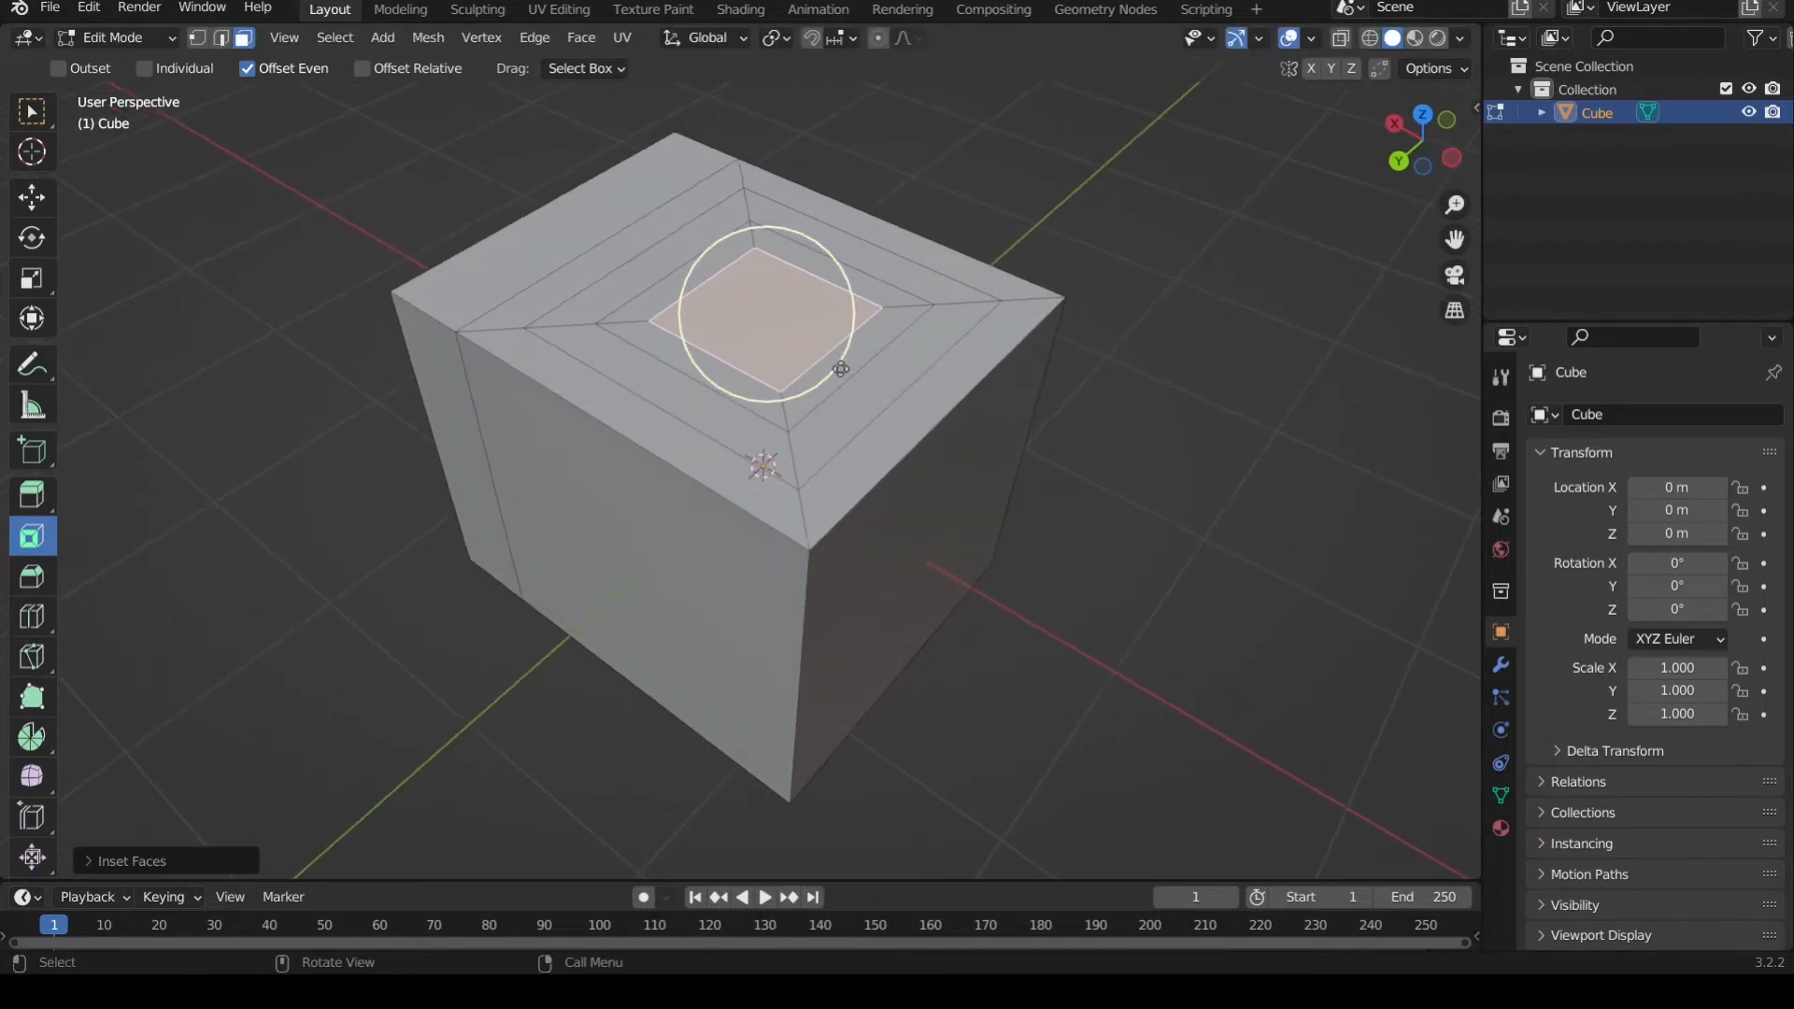
{"action": "left_click_drag", "start_coordinate": [837, 365], "coordinate": [803, 338]}
{"action": "left_click", "coordinate": [1121, 426]}
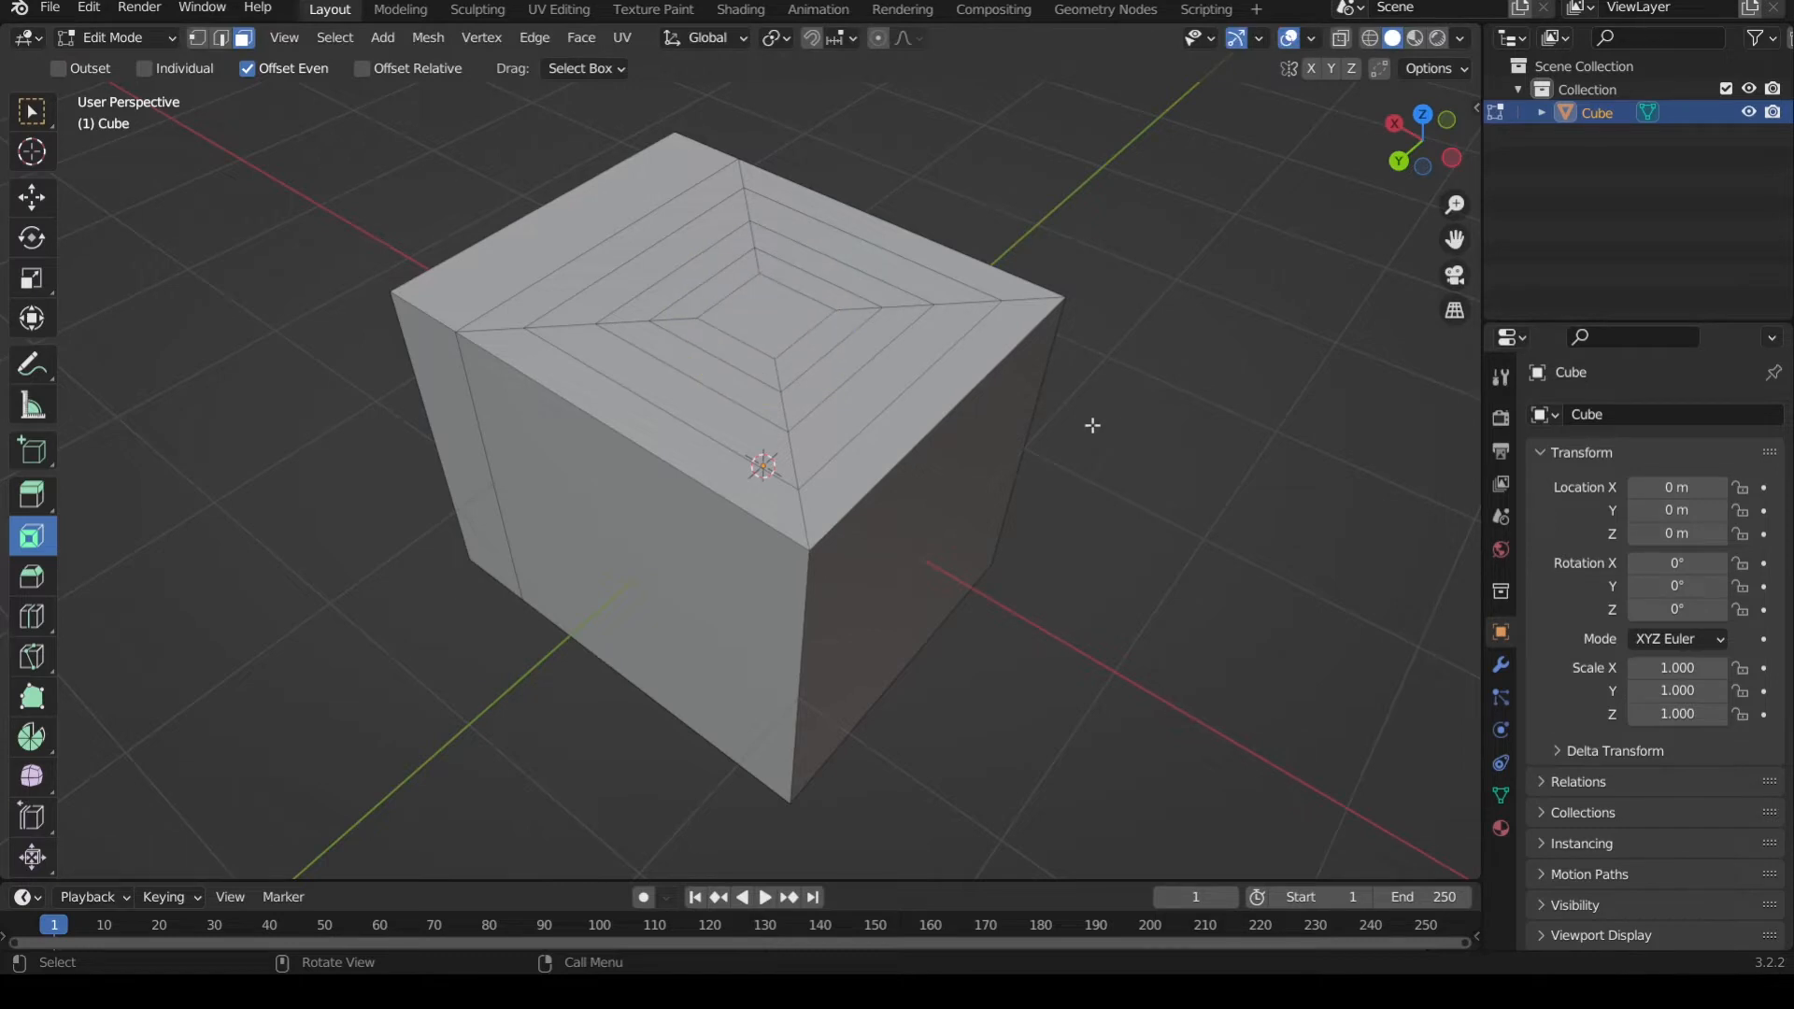
- Switch to the Select Box tool, select the large Y-facing side face and inset it once with the direct inset command
{"action": "middle_click_drag", "start_coordinate": [1024, 426], "coordinate": [1013, 385]}
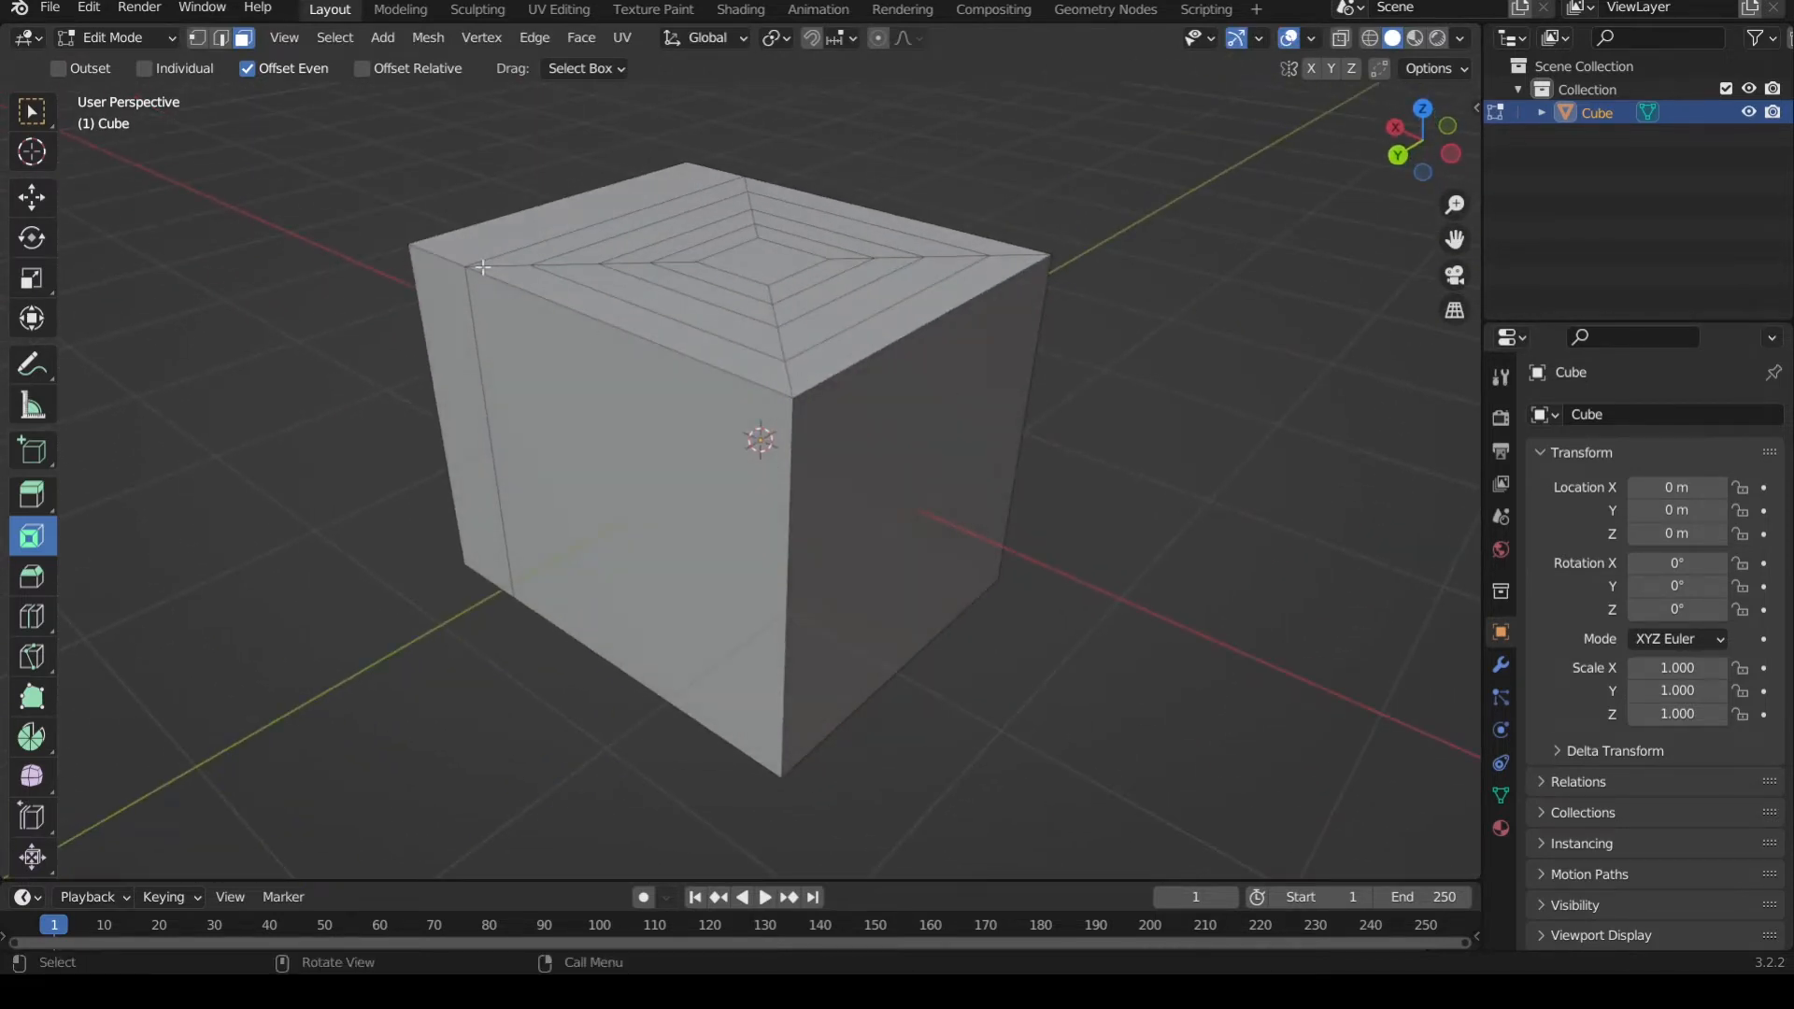
{"action": "left_click", "coordinate": [32, 116]}
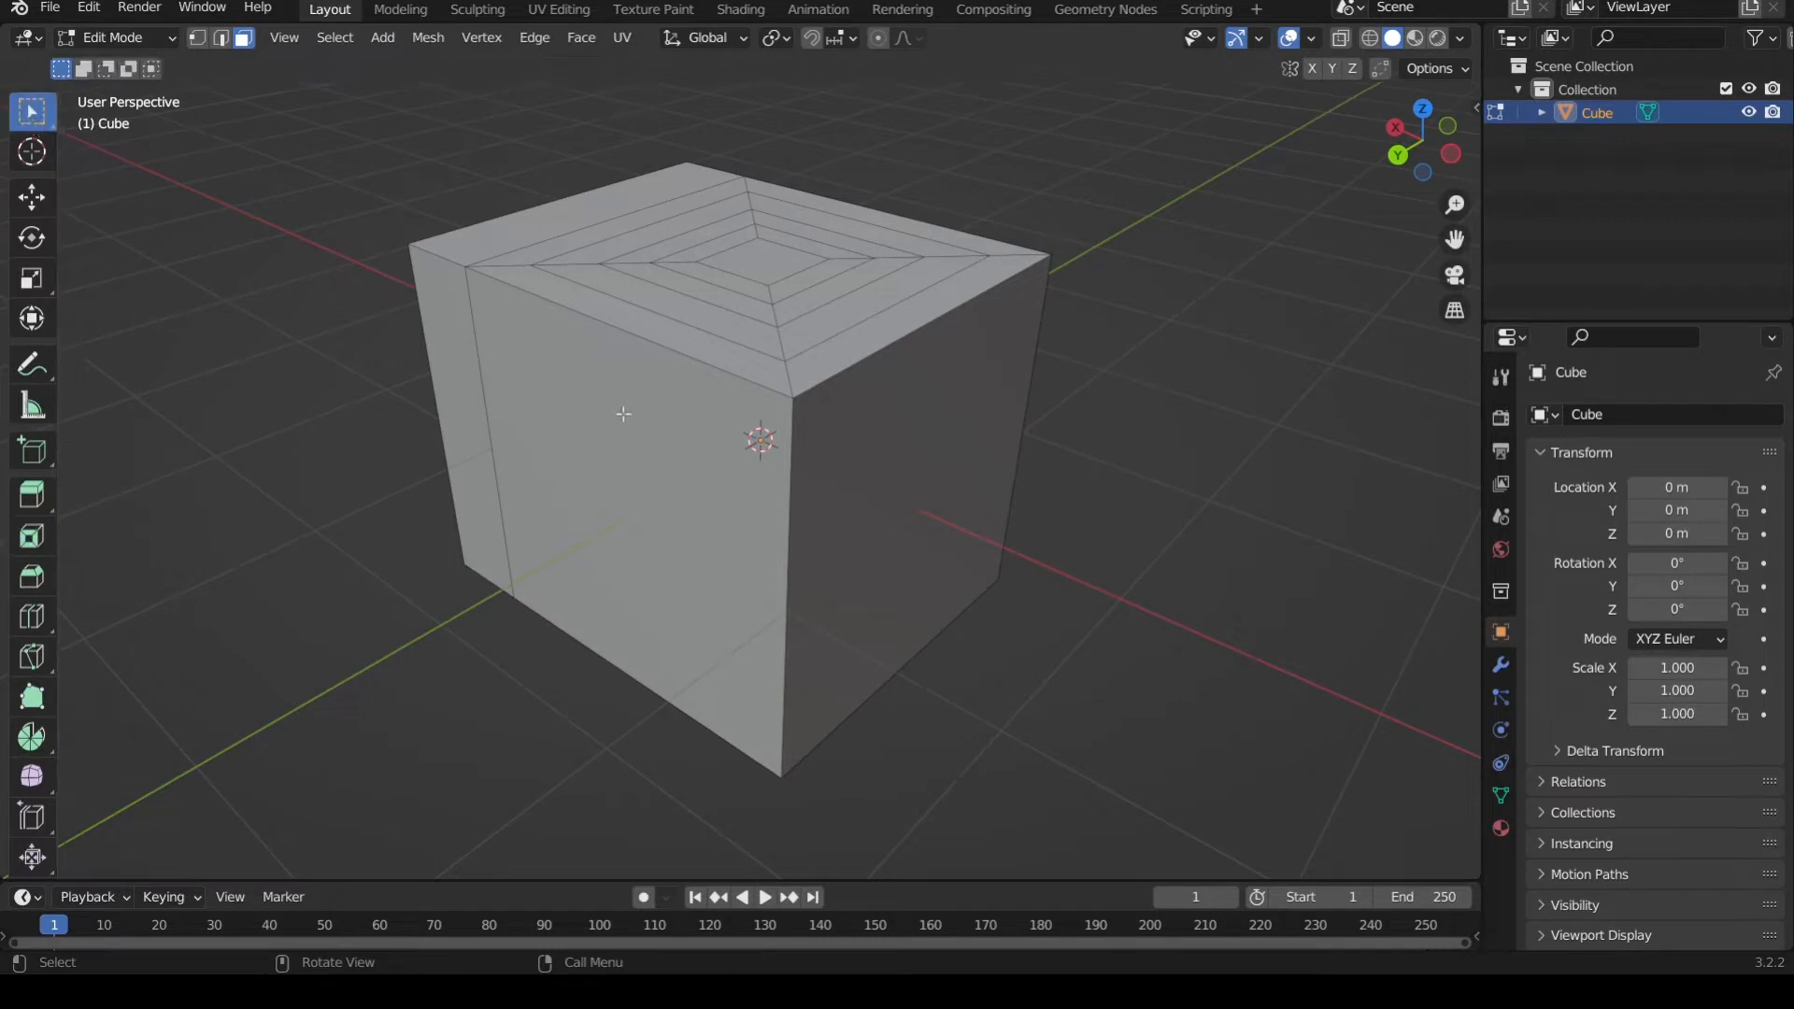
{"action": "middle_click_drag", "start_coordinate": [617, 414], "coordinate": [366, 381]}
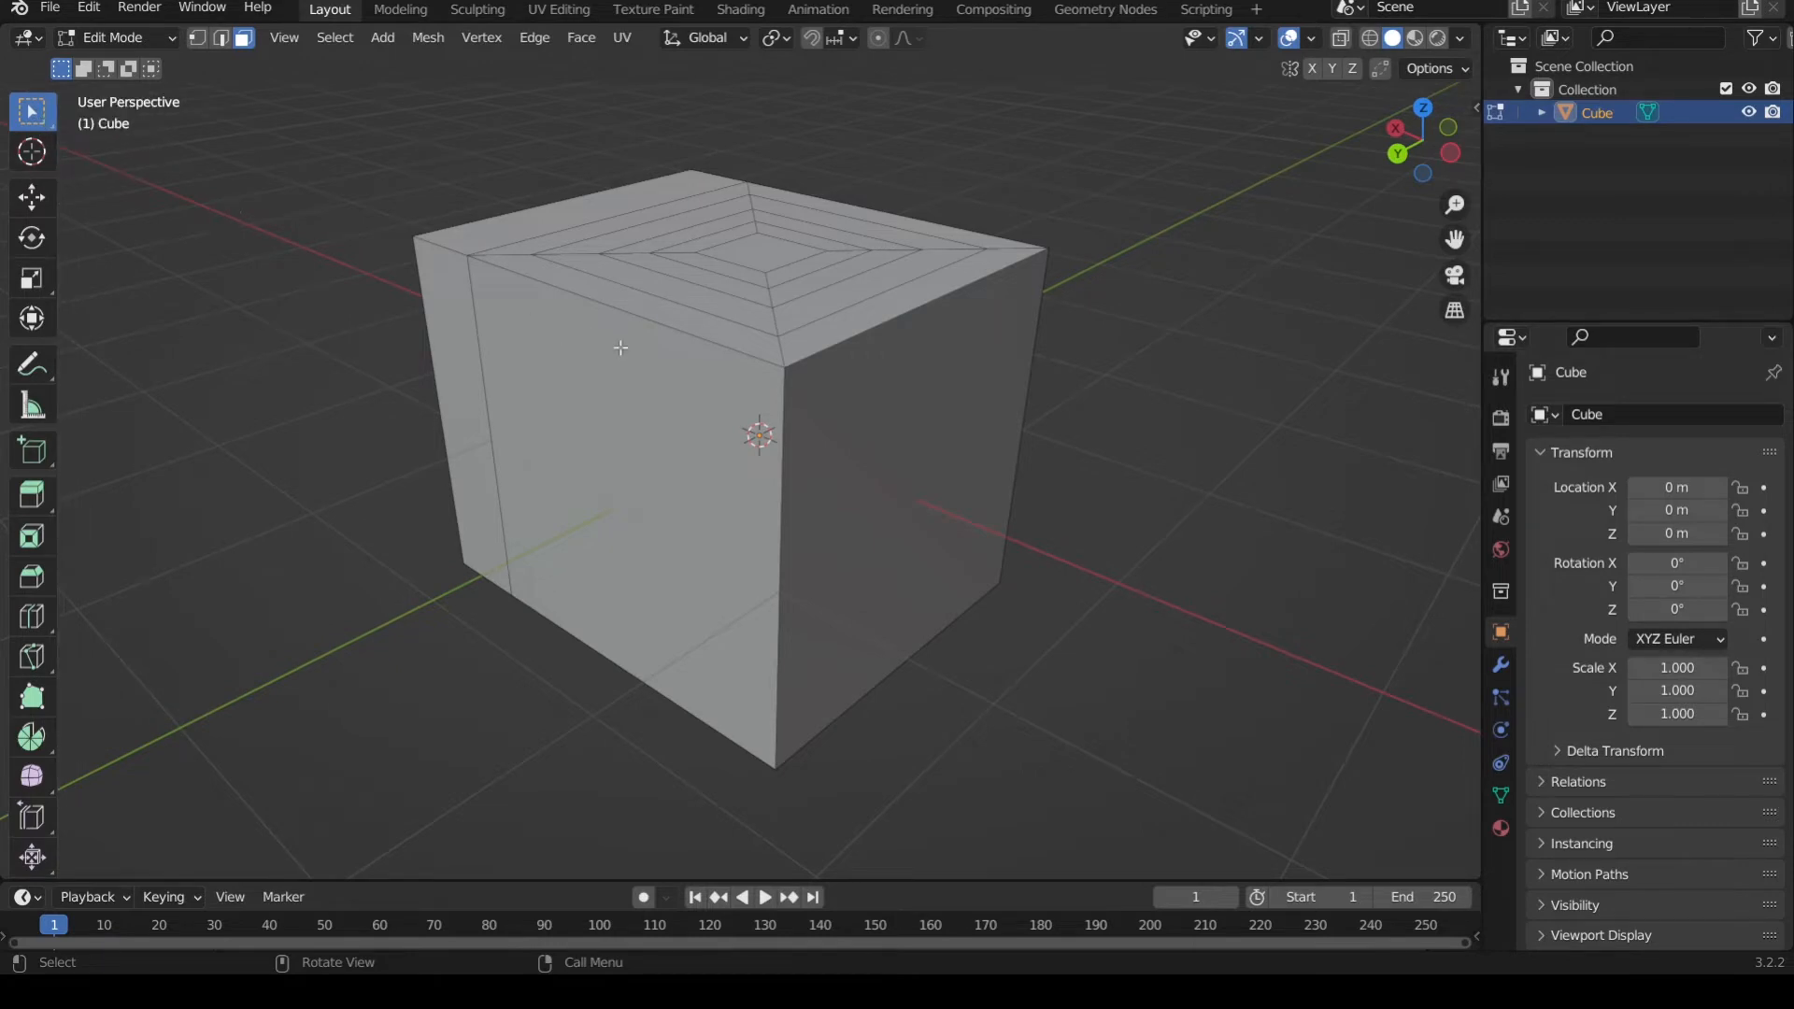
{"action": "middle_click_drag", "start_coordinate": [787, 442], "coordinate": [906, 404]}
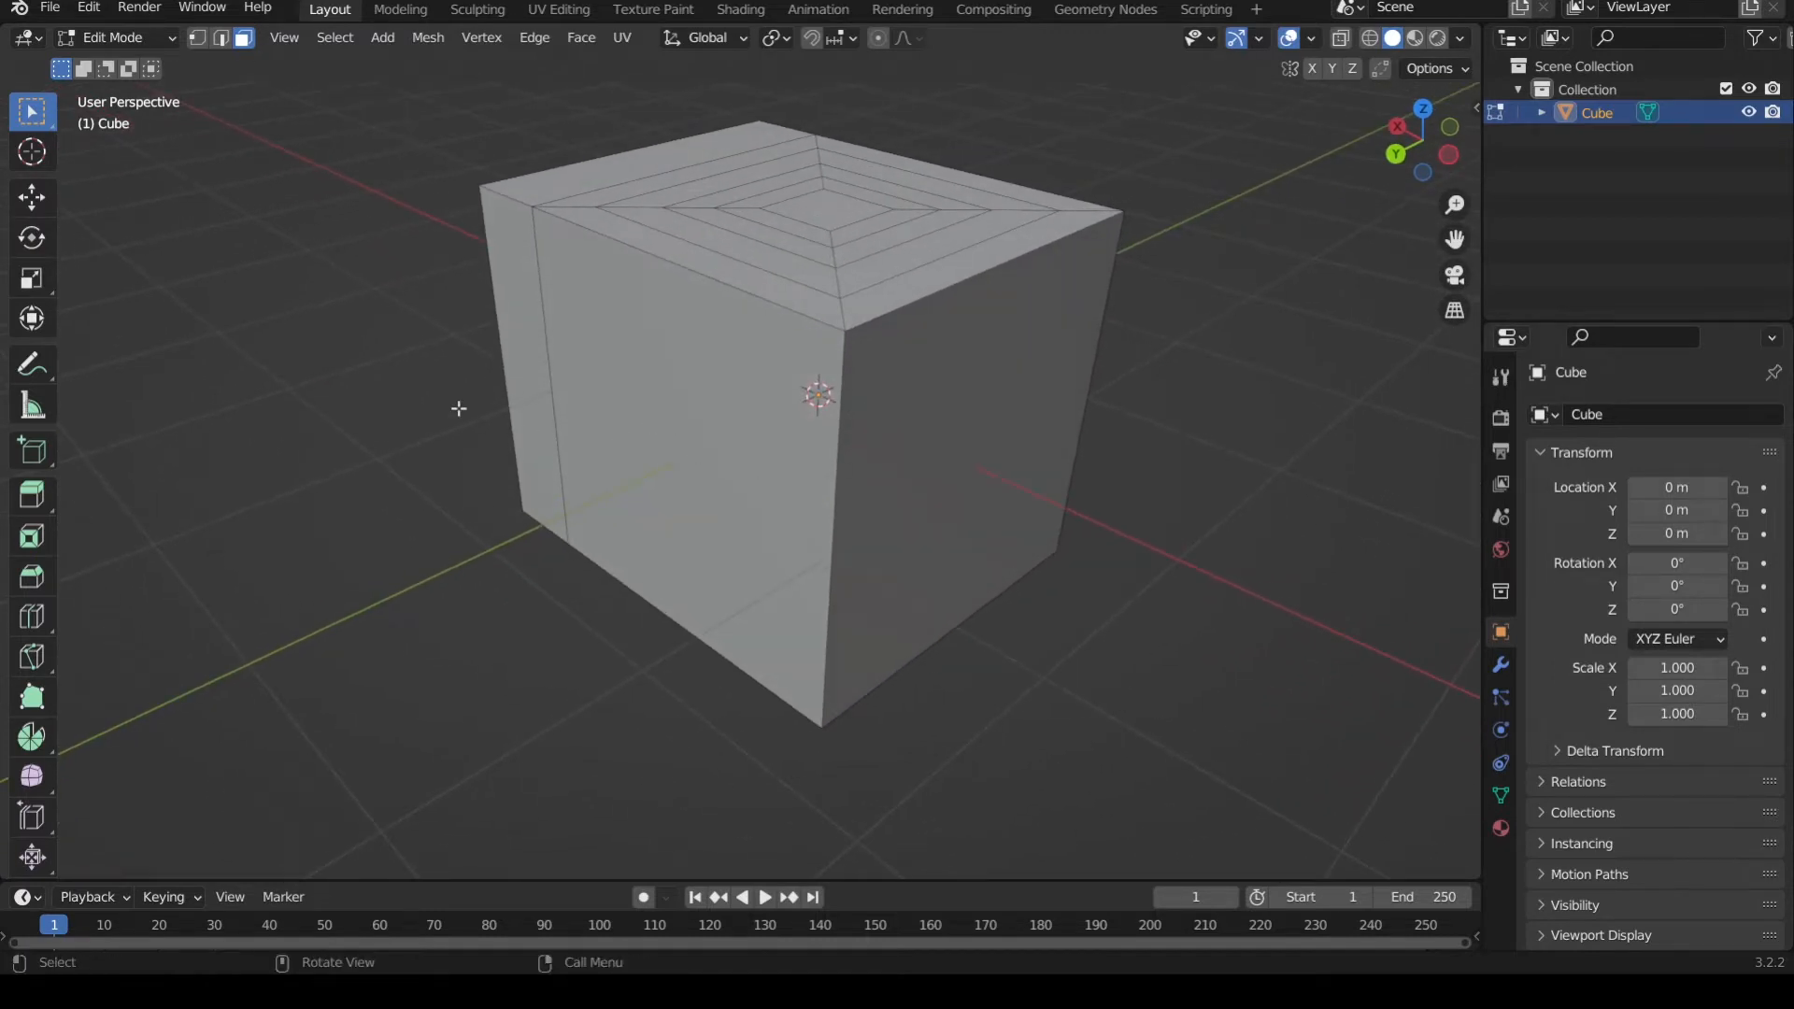
{"action": "left_click", "coordinate": [639, 386]}
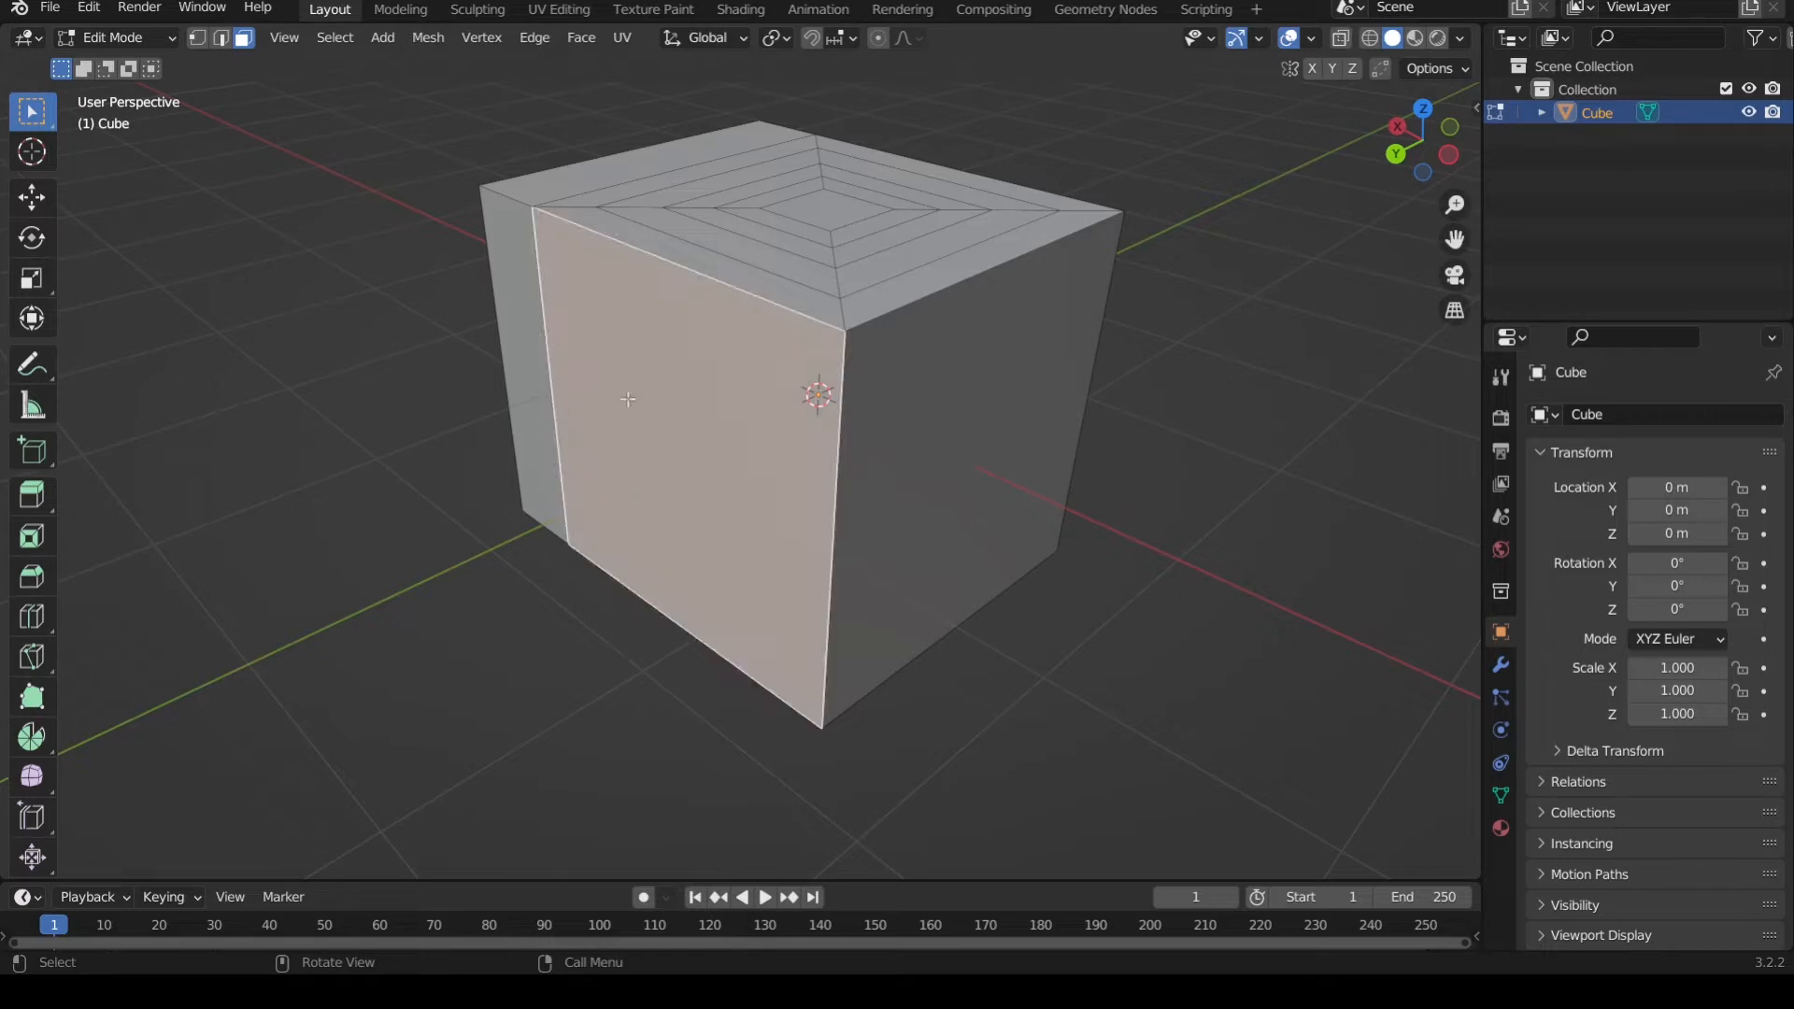
{"action": "scroll", "coordinate": [470, 415], "scroll_direction": "up", "scroll_amount": 2}
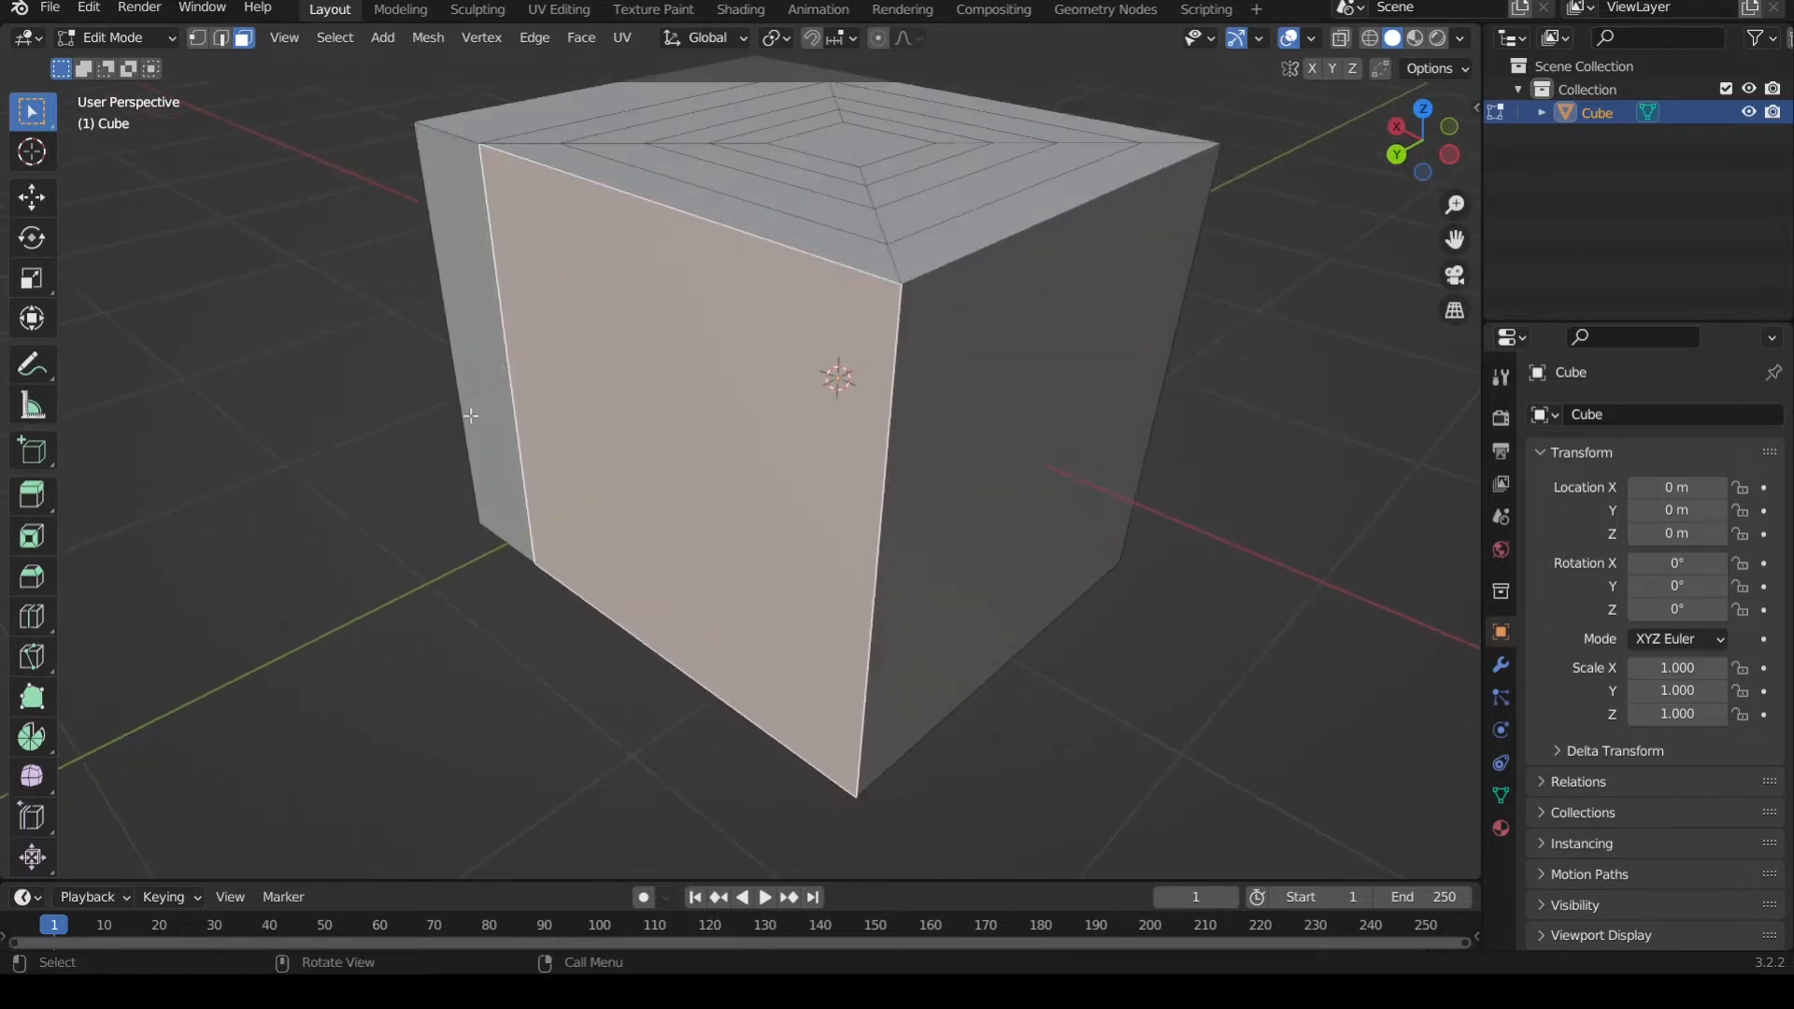
{"action": "scroll", "coordinate": [563, 412], "scroll_direction": "down", "scroll_amount": 1}
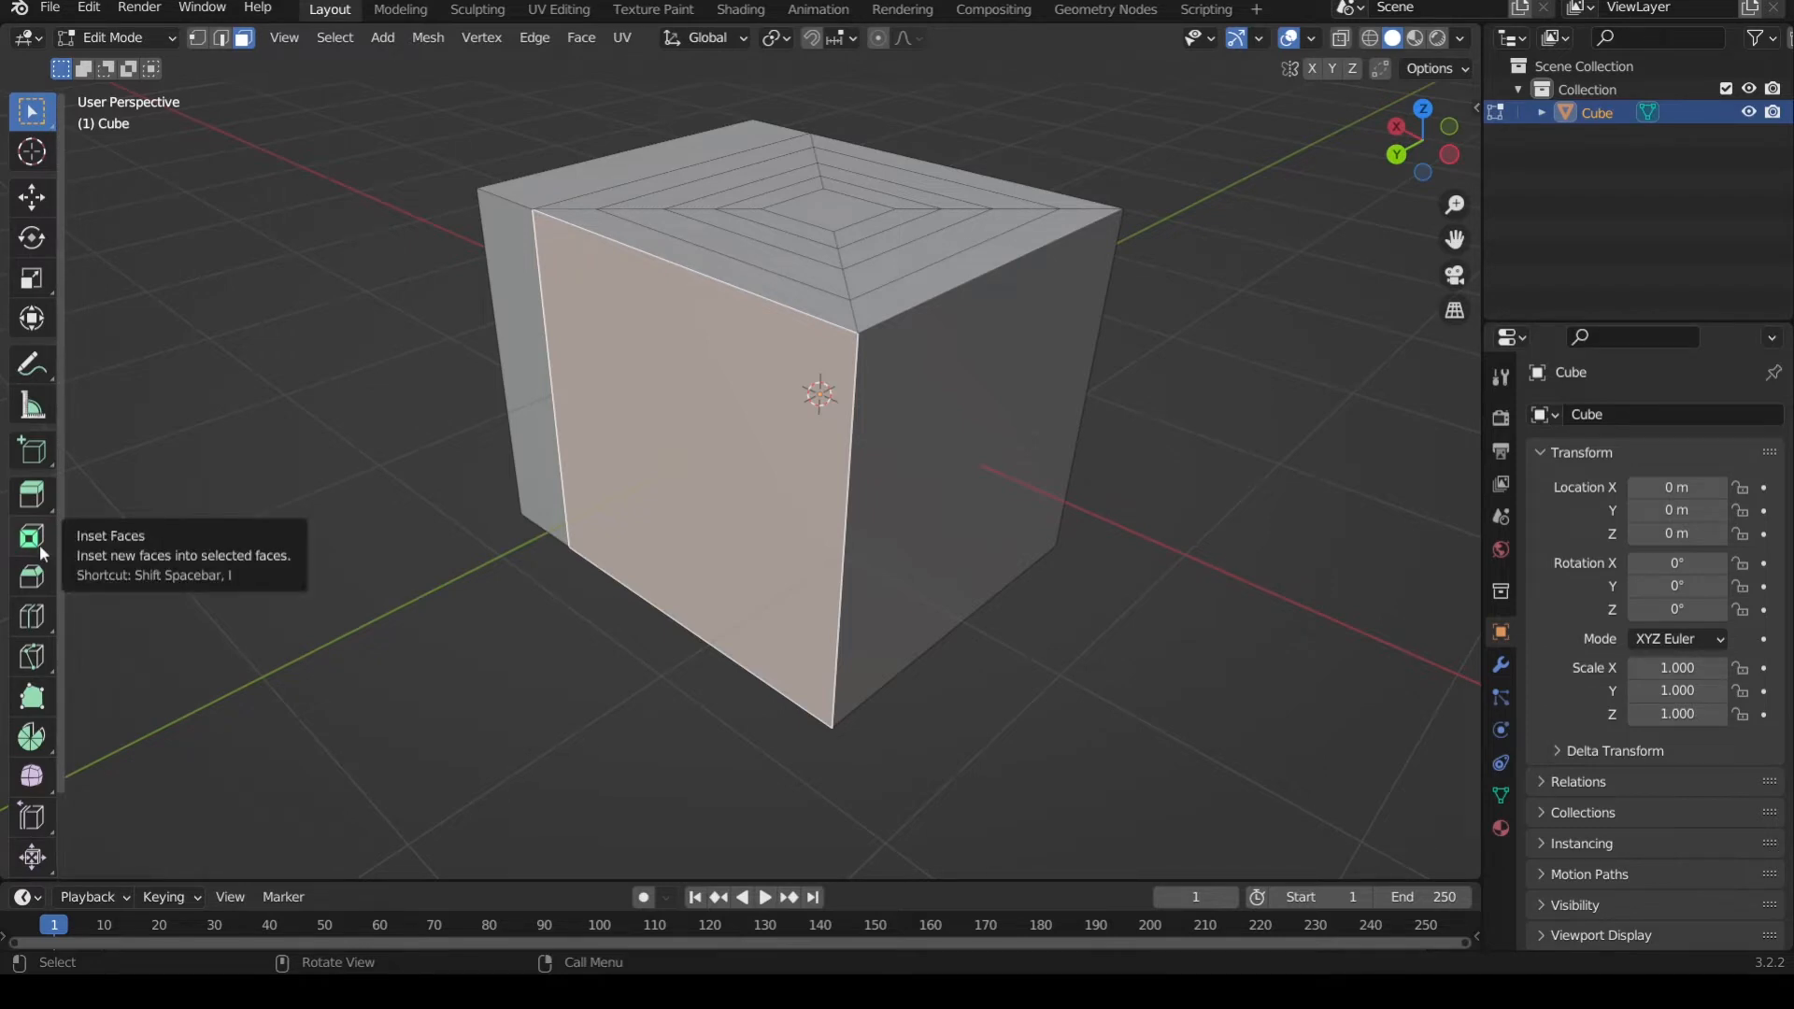
{"action": "middle_click_drag", "start_coordinate": [777, 394], "coordinate": [786, 408]}
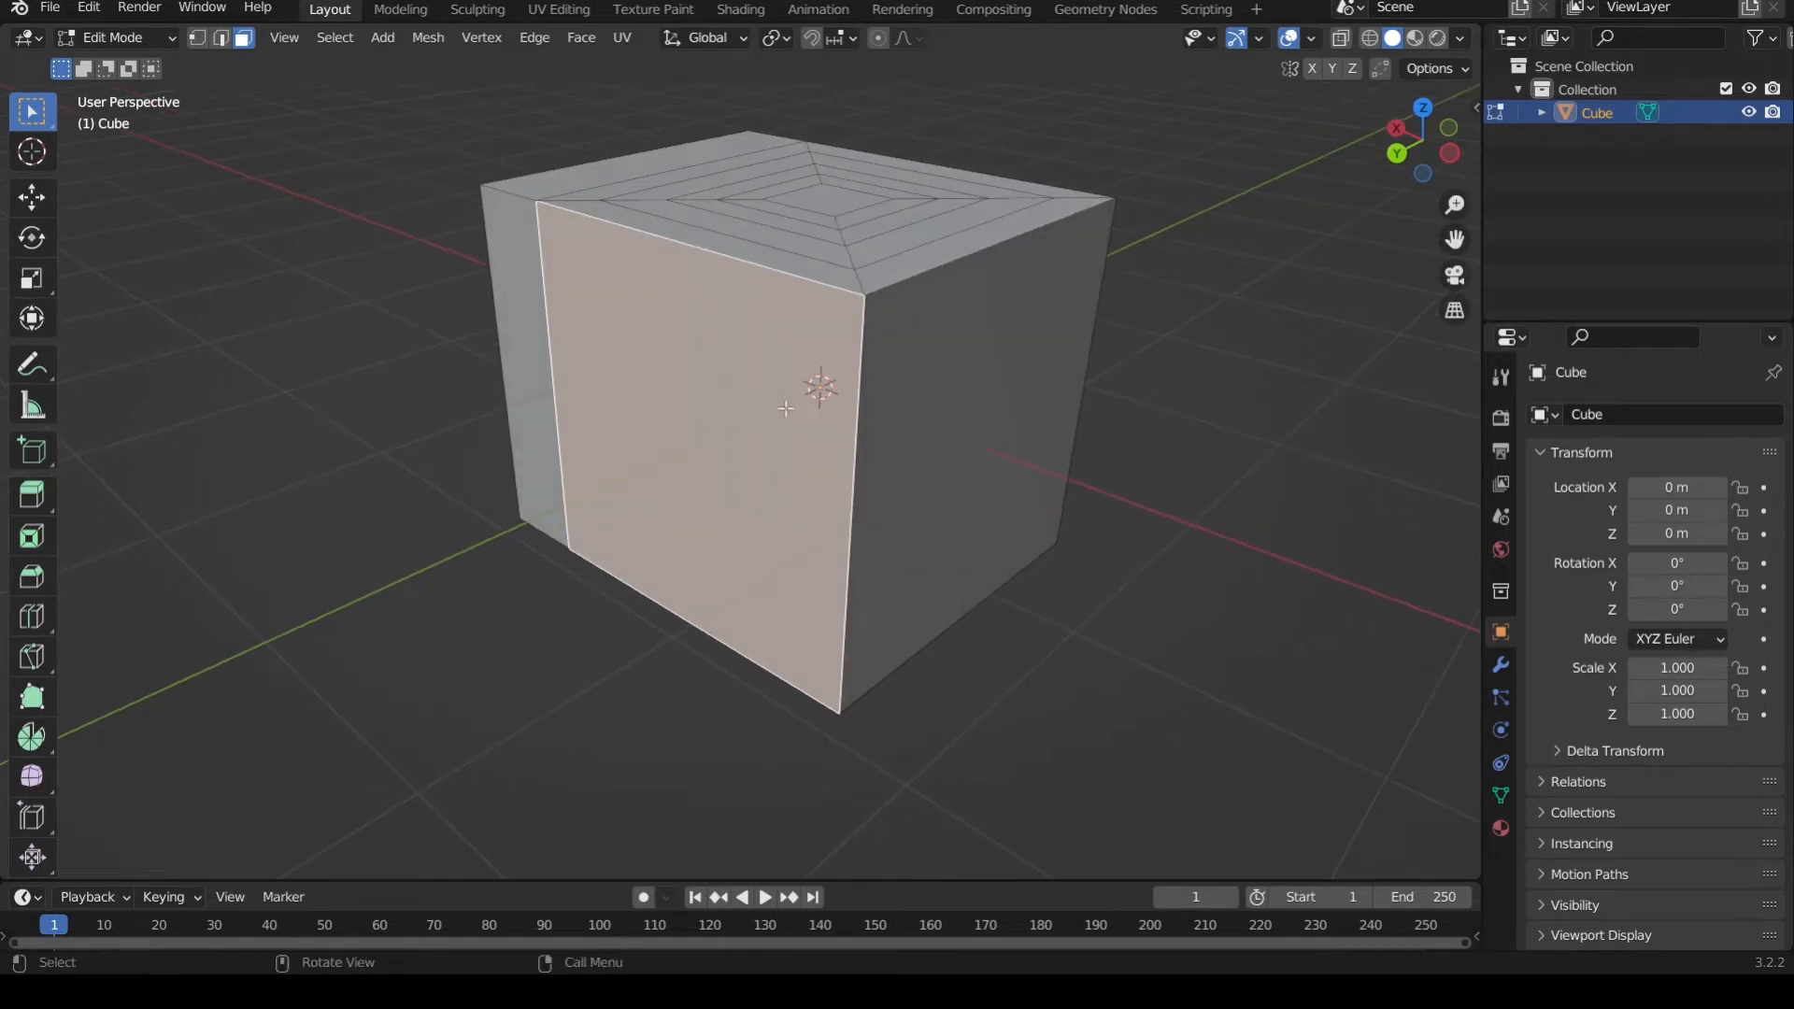
{"action": "key", "text": "i"}
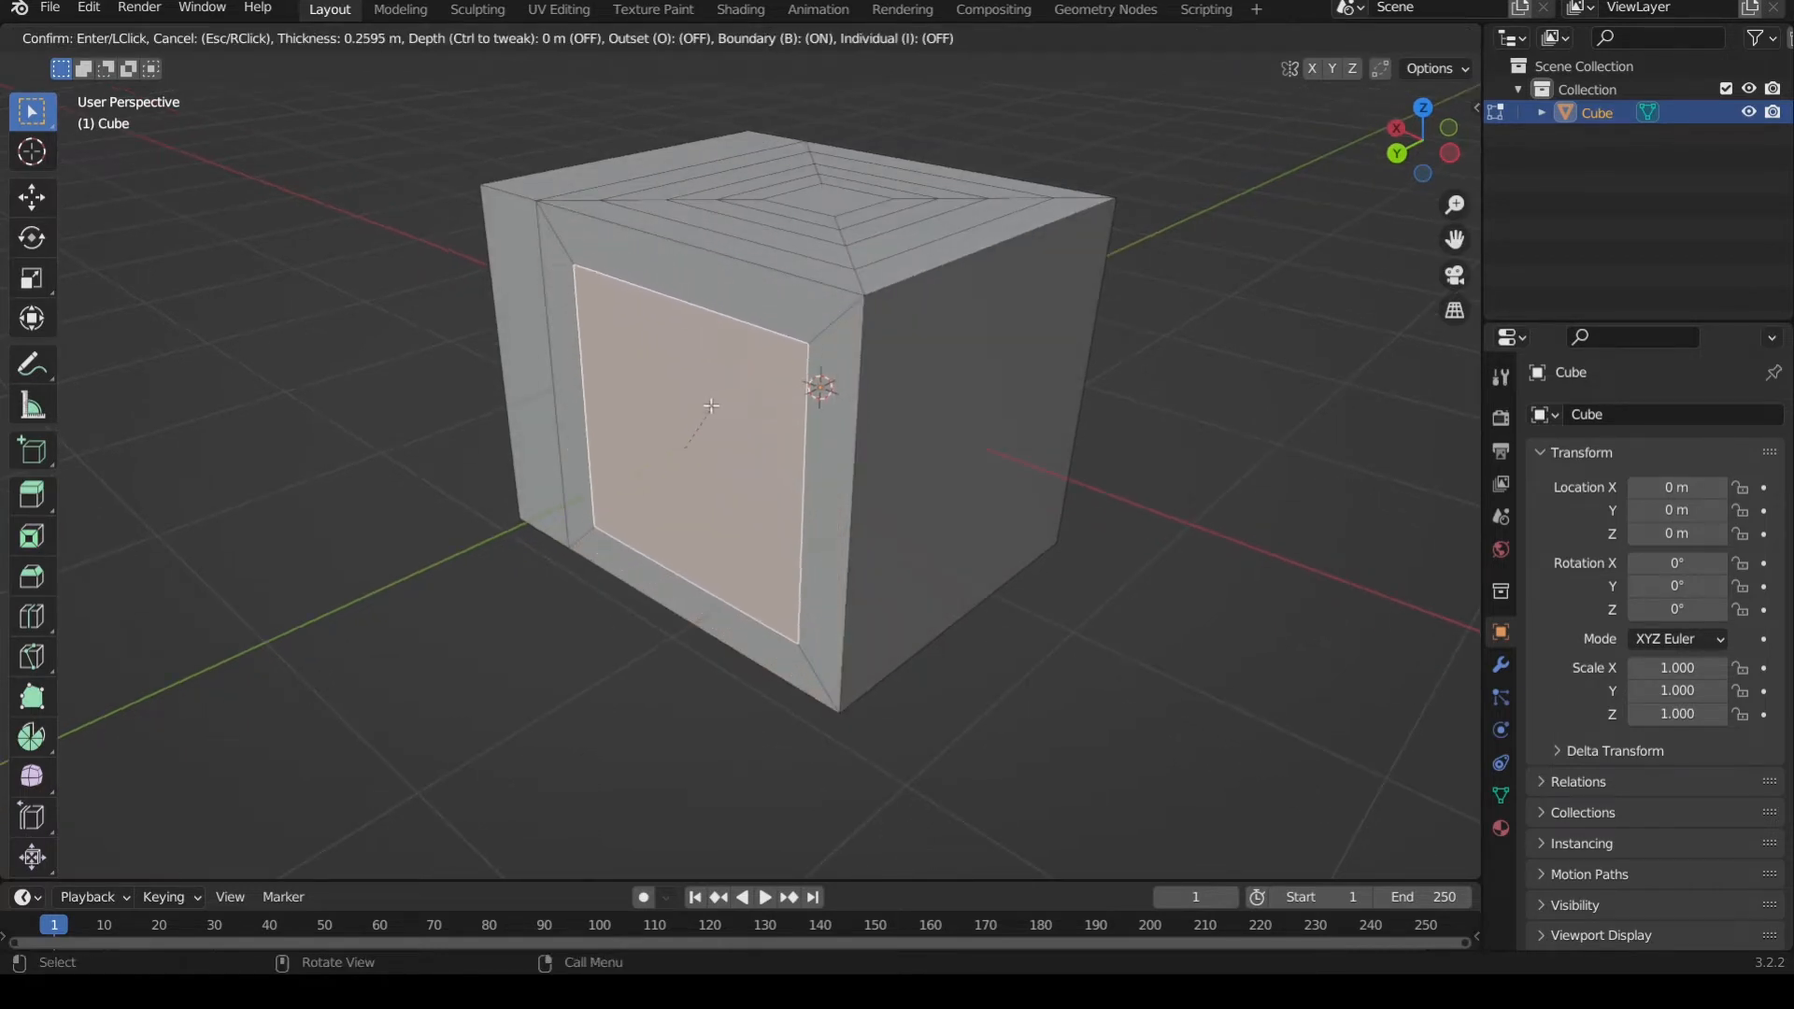
{"action": "left_click", "coordinate": [691, 407]}
- Inset the resulting inner face three more times, starting with about 0.10 m and 0.13 m, and clear the selection
{"action": "key", "text": "i"}
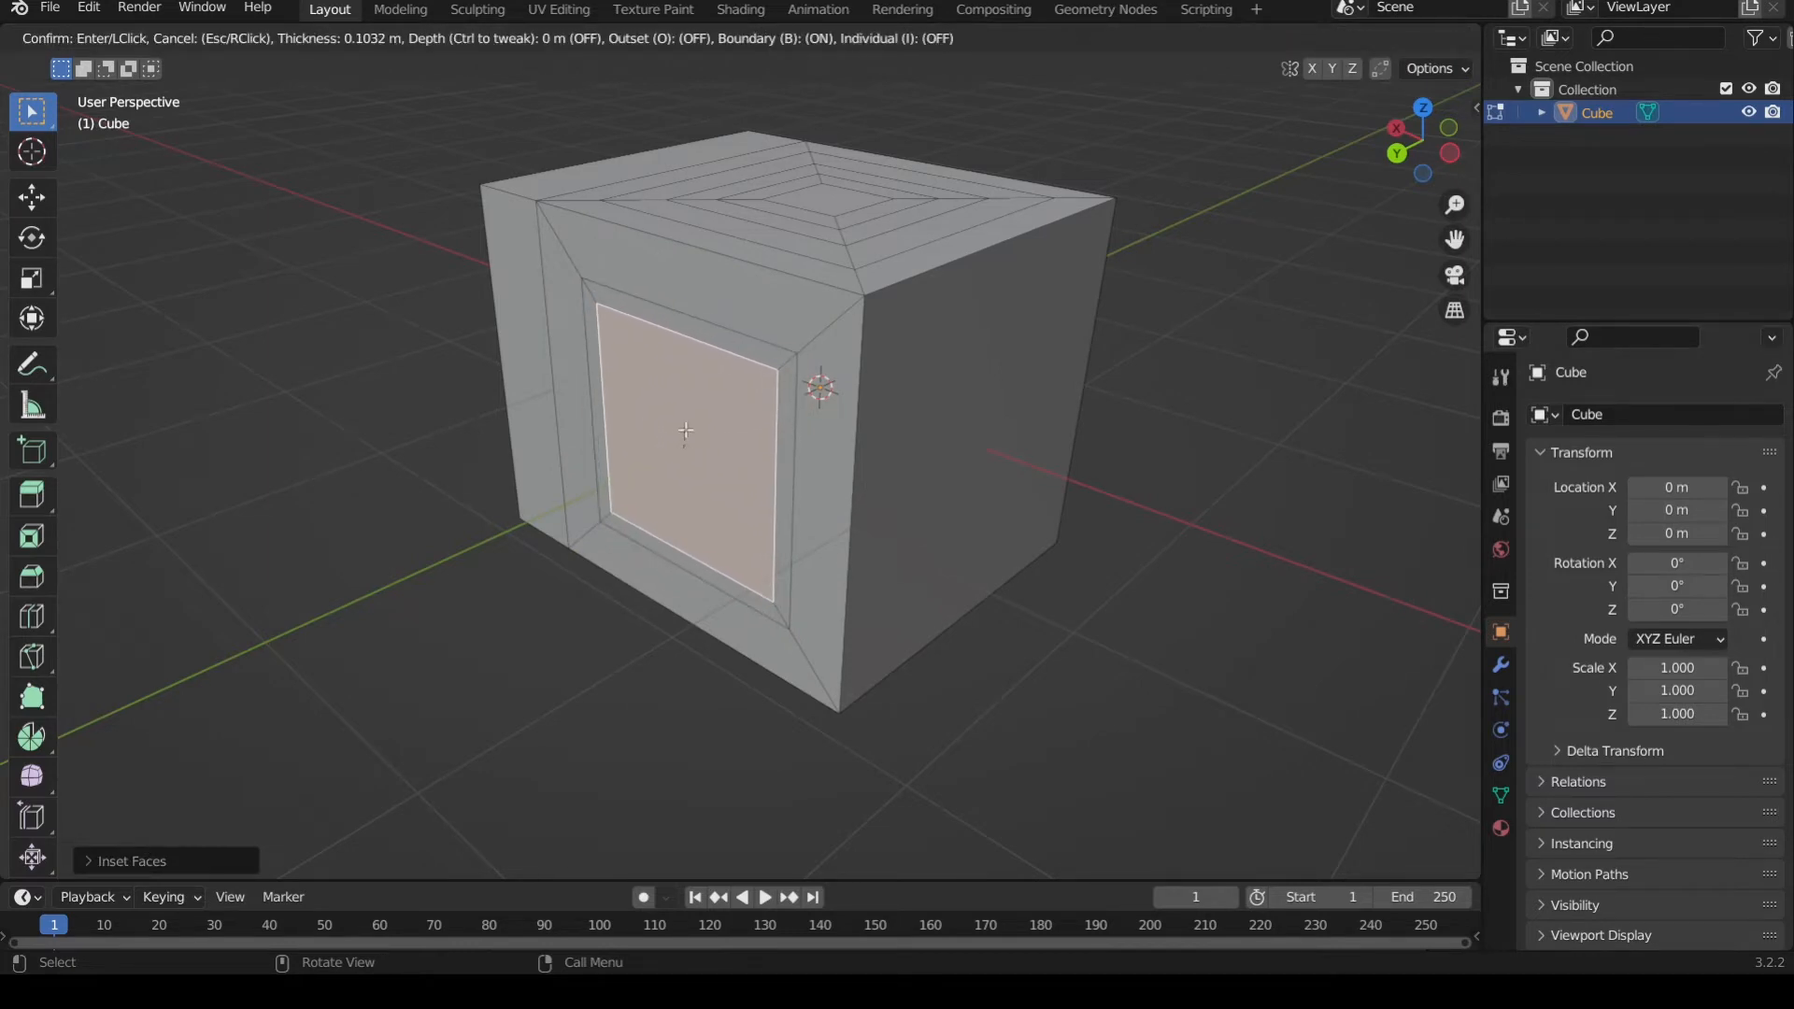
{"action": "left_click", "coordinate": [685, 431]}
{"action": "middle_click_drag", "start_coordinate": [685, 431], "coordinate": [740, 427]}
{"action": "key", "text": "i"}
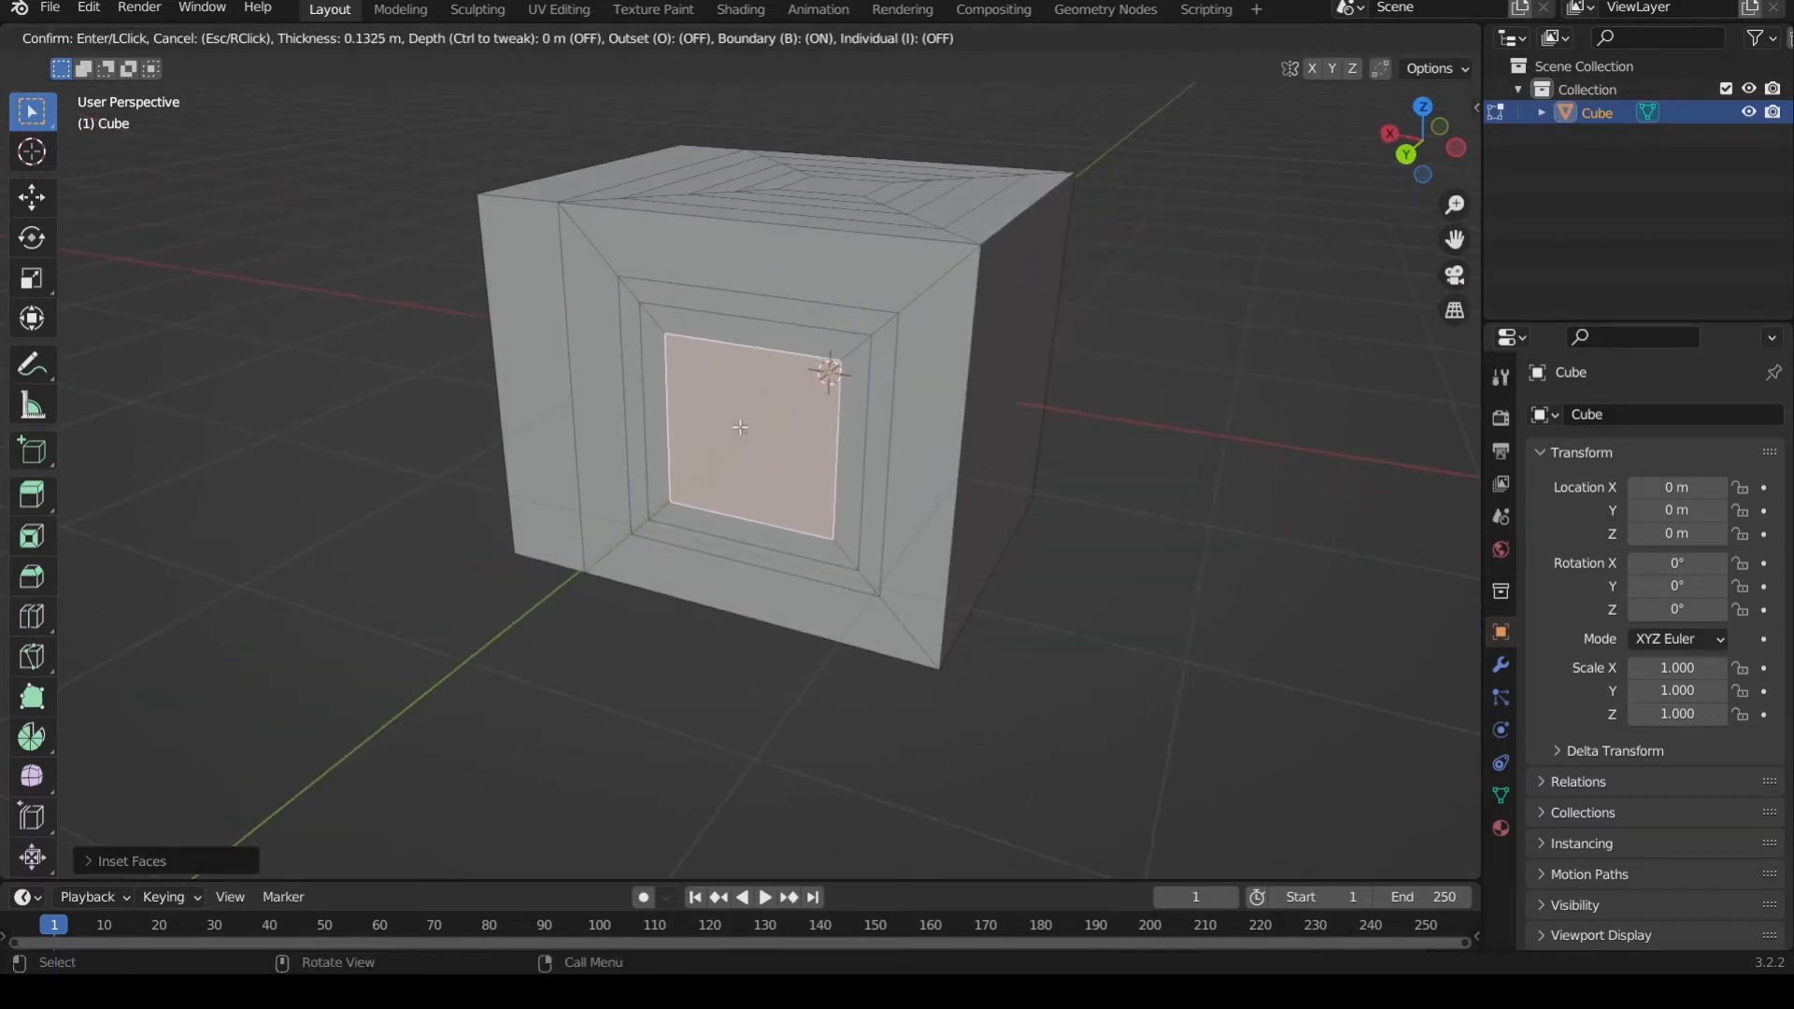
{"action": "left_click", "coordinate": [740, 427]}
{"action": "key", "text": "i"}
{"action": "left_click", "coordinate": [740, 427]}
{"action": "middle_click_drag", "start_coordinate": [741, 428], "coordinate": [1078, 680]}
{"action": "left_click", "coordinate": [1080, 691]}
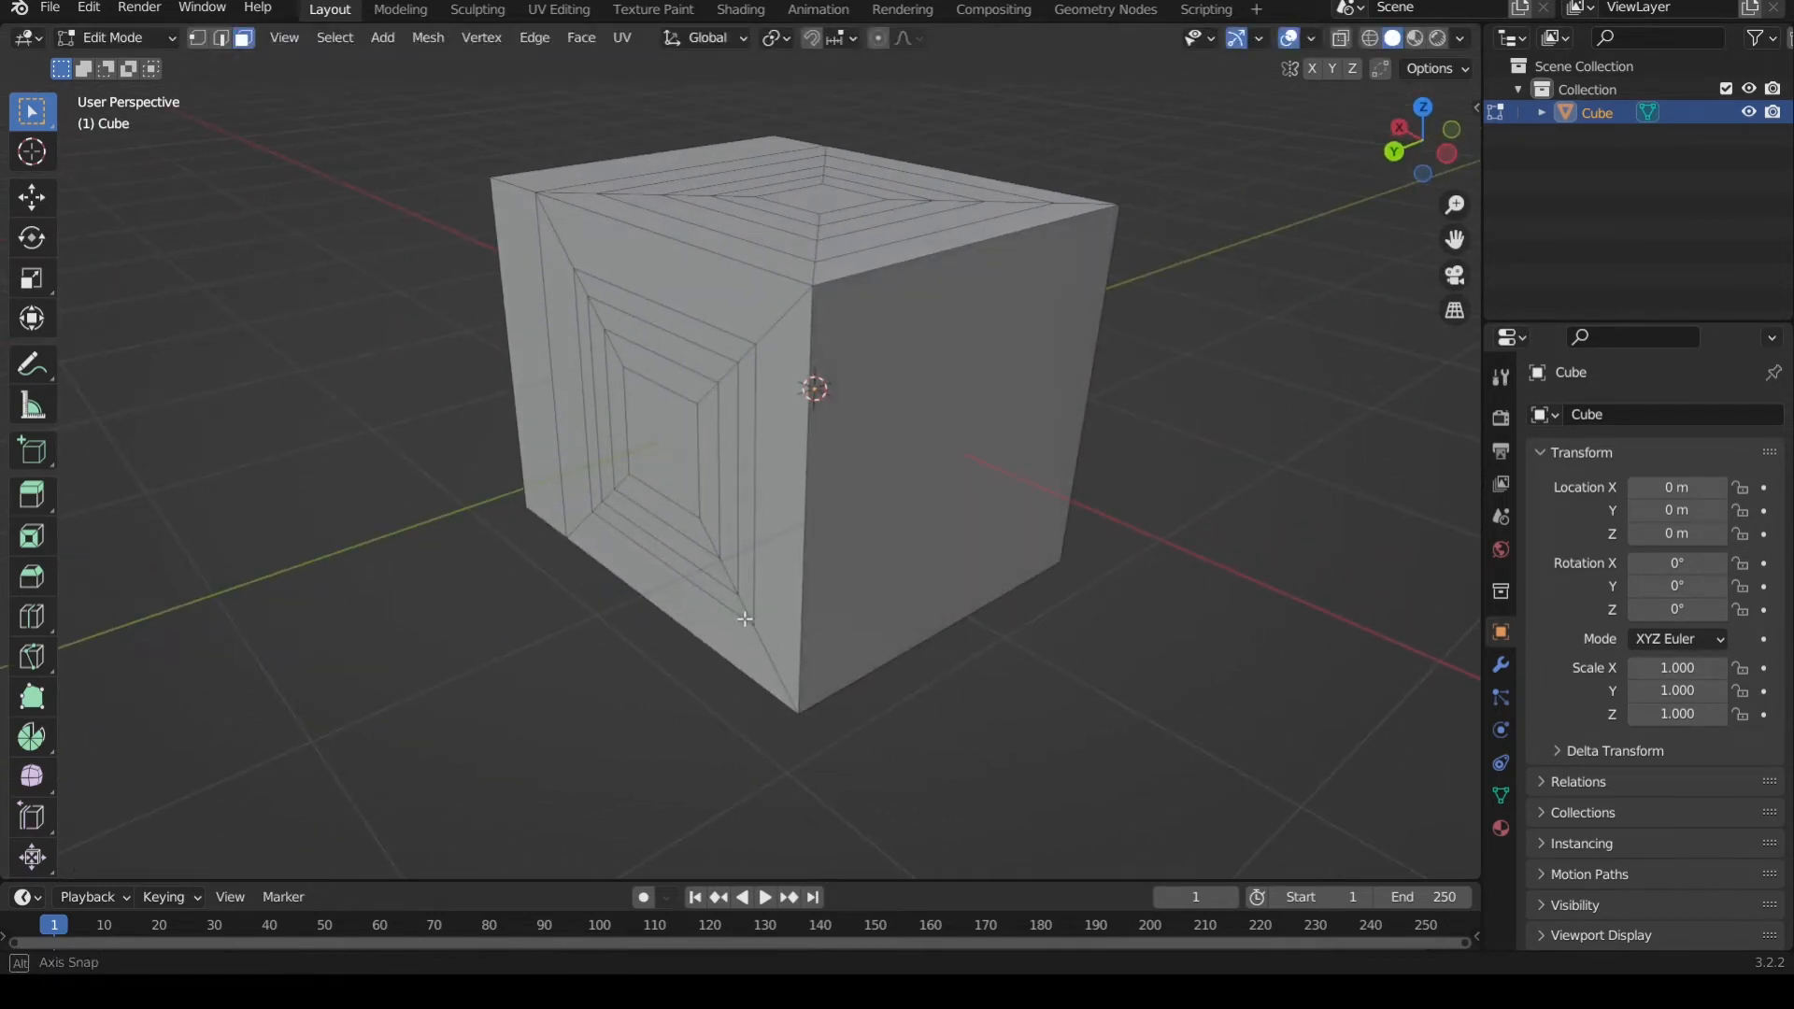
- Select the cube's plain negative X side face, inset it and set the inset thickness to 0.2 m
{"action": "middle_click_drag", "start_coordinate": [745, 619], "coordinate": [852, 446]}
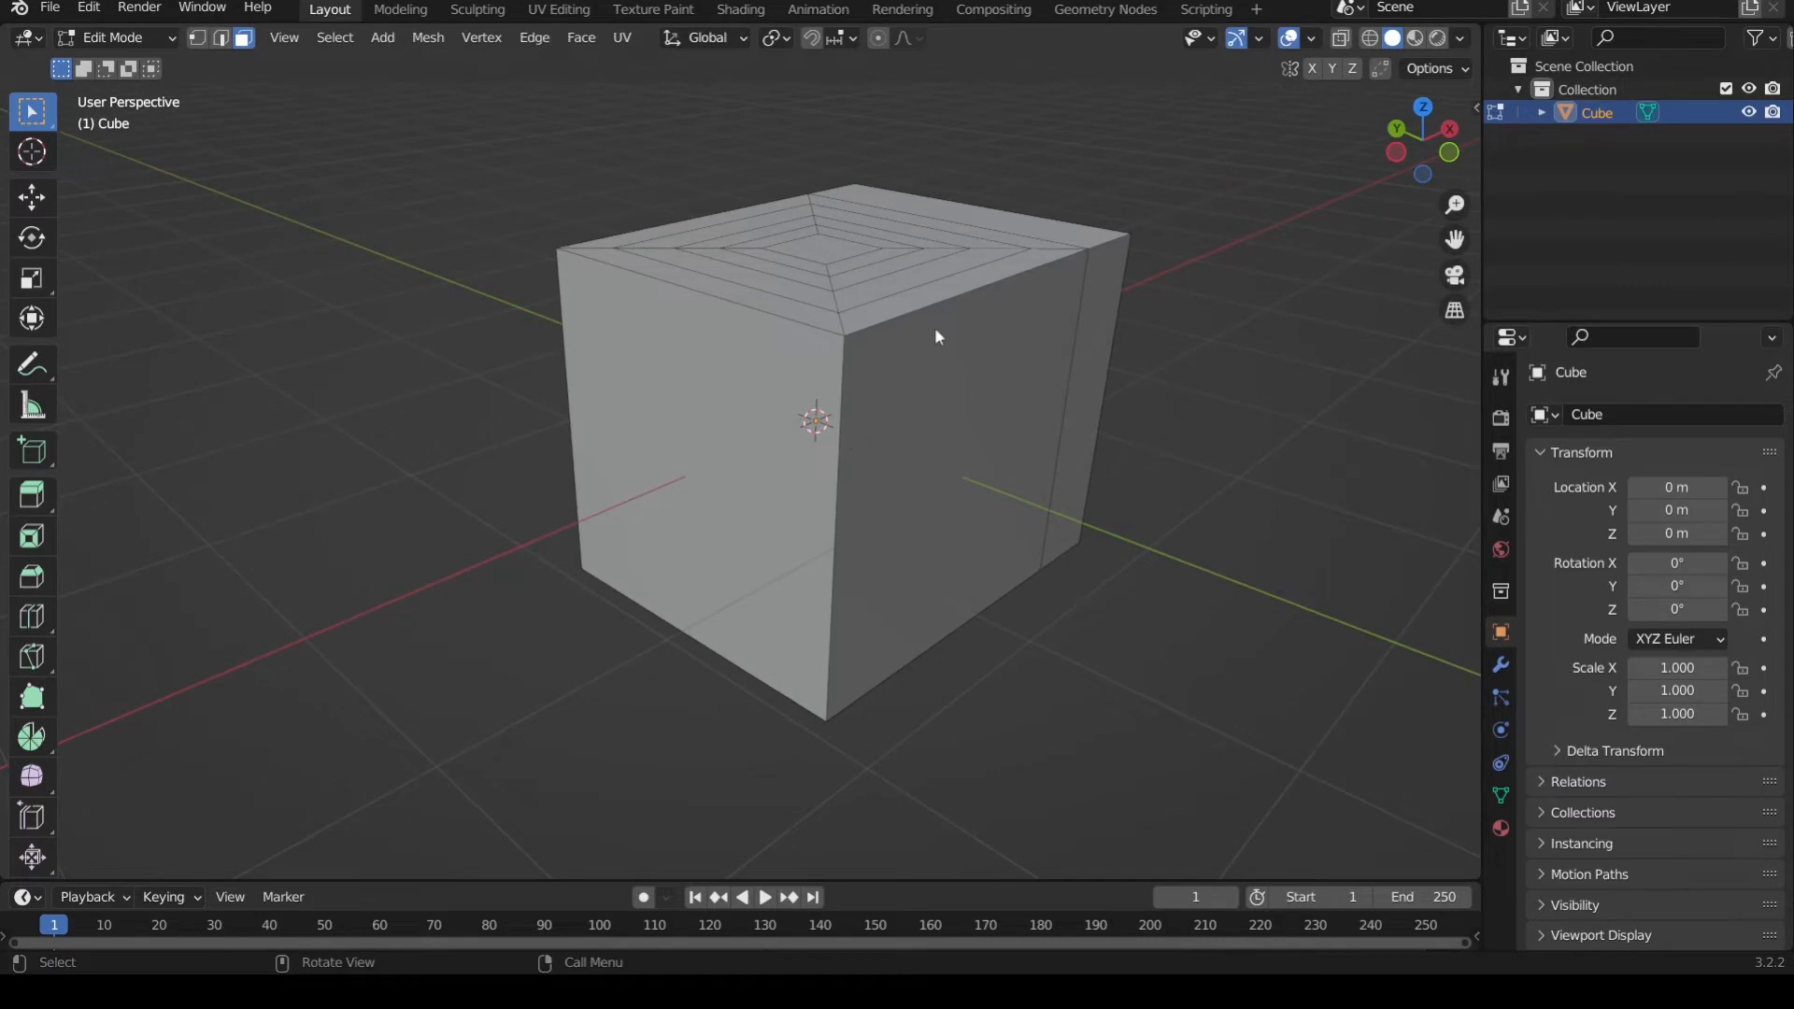
{"action": "left_click", "coordinate": [703, 383]}
{"action": "mouse_move", "coordinate": [738, 461]}
{"action": "middle_mouse_down"}
{"action": "mouse_move", "coordinate": [715, 483]}
{"action": "mouse_move", "coordinate": [744, 440]}
{"action": "mouse_move", "coordinate": [730, 477]}
{"action": "middle_mouse_up"}
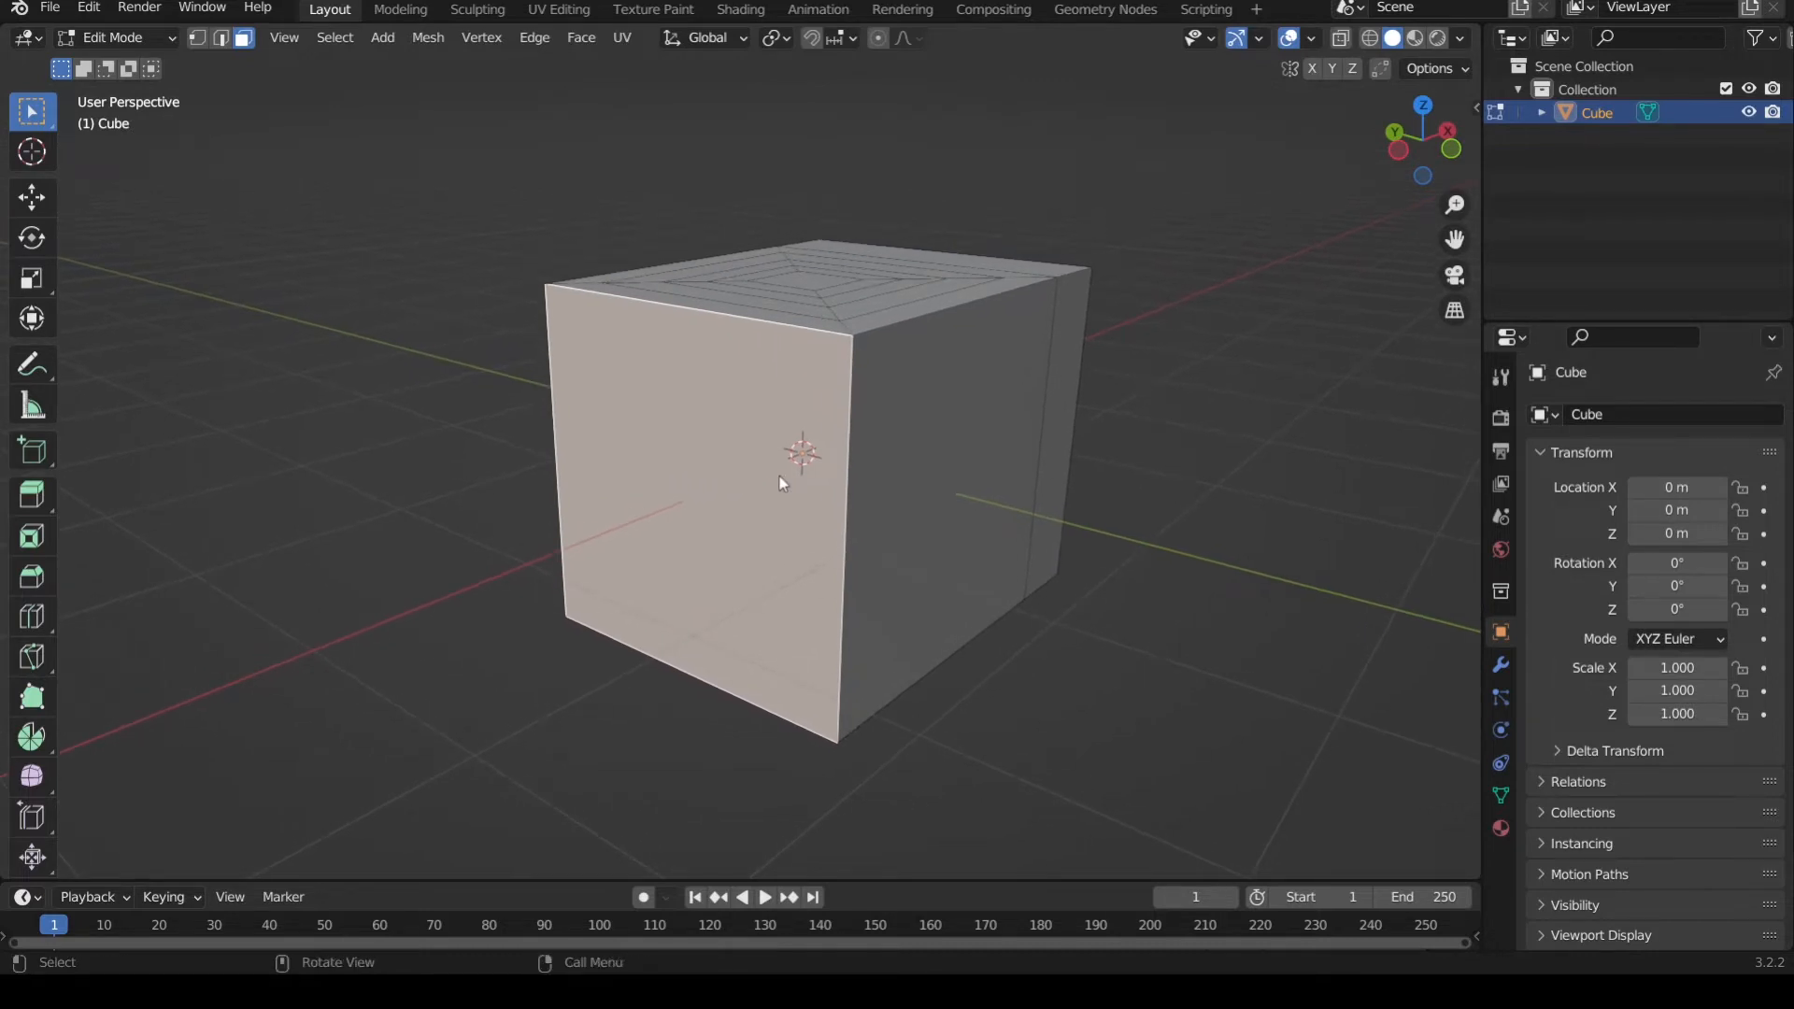
{"action": "key", "text": "i"}
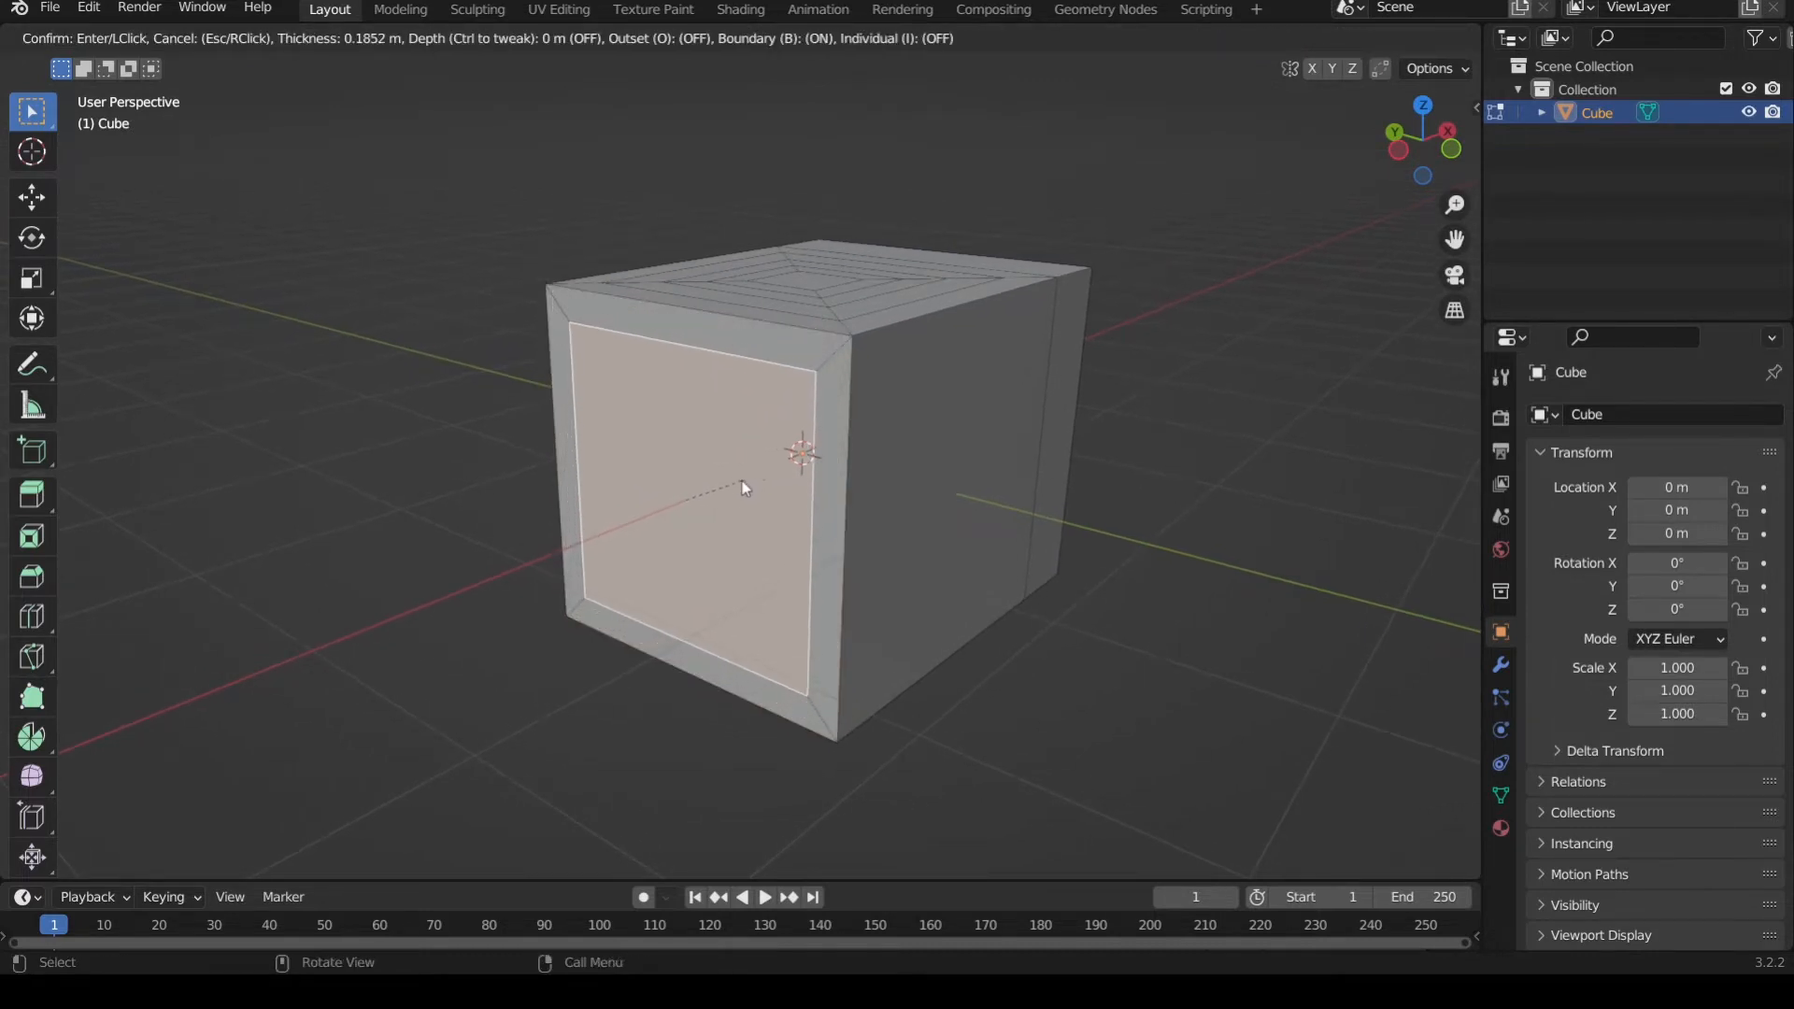
{"action": "left_click", "coordinate": [731, 484]}
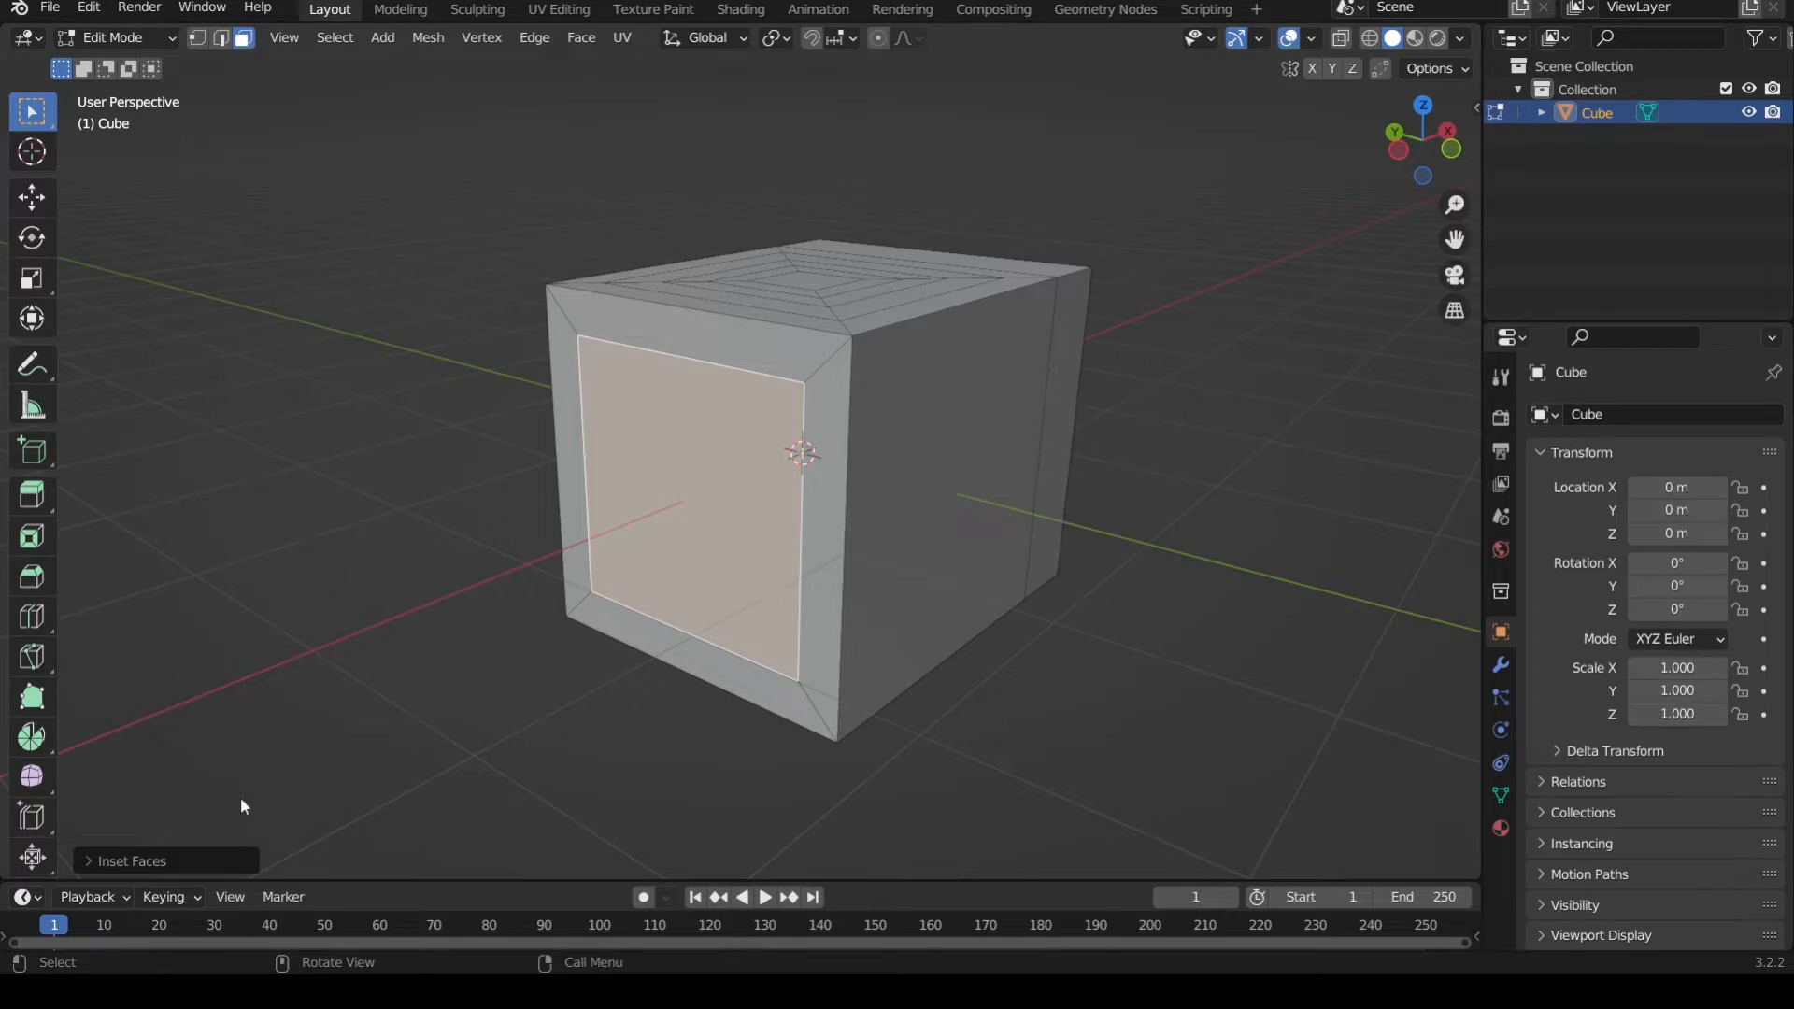
{"action": "left_click", "coordinate": [165, 861]}
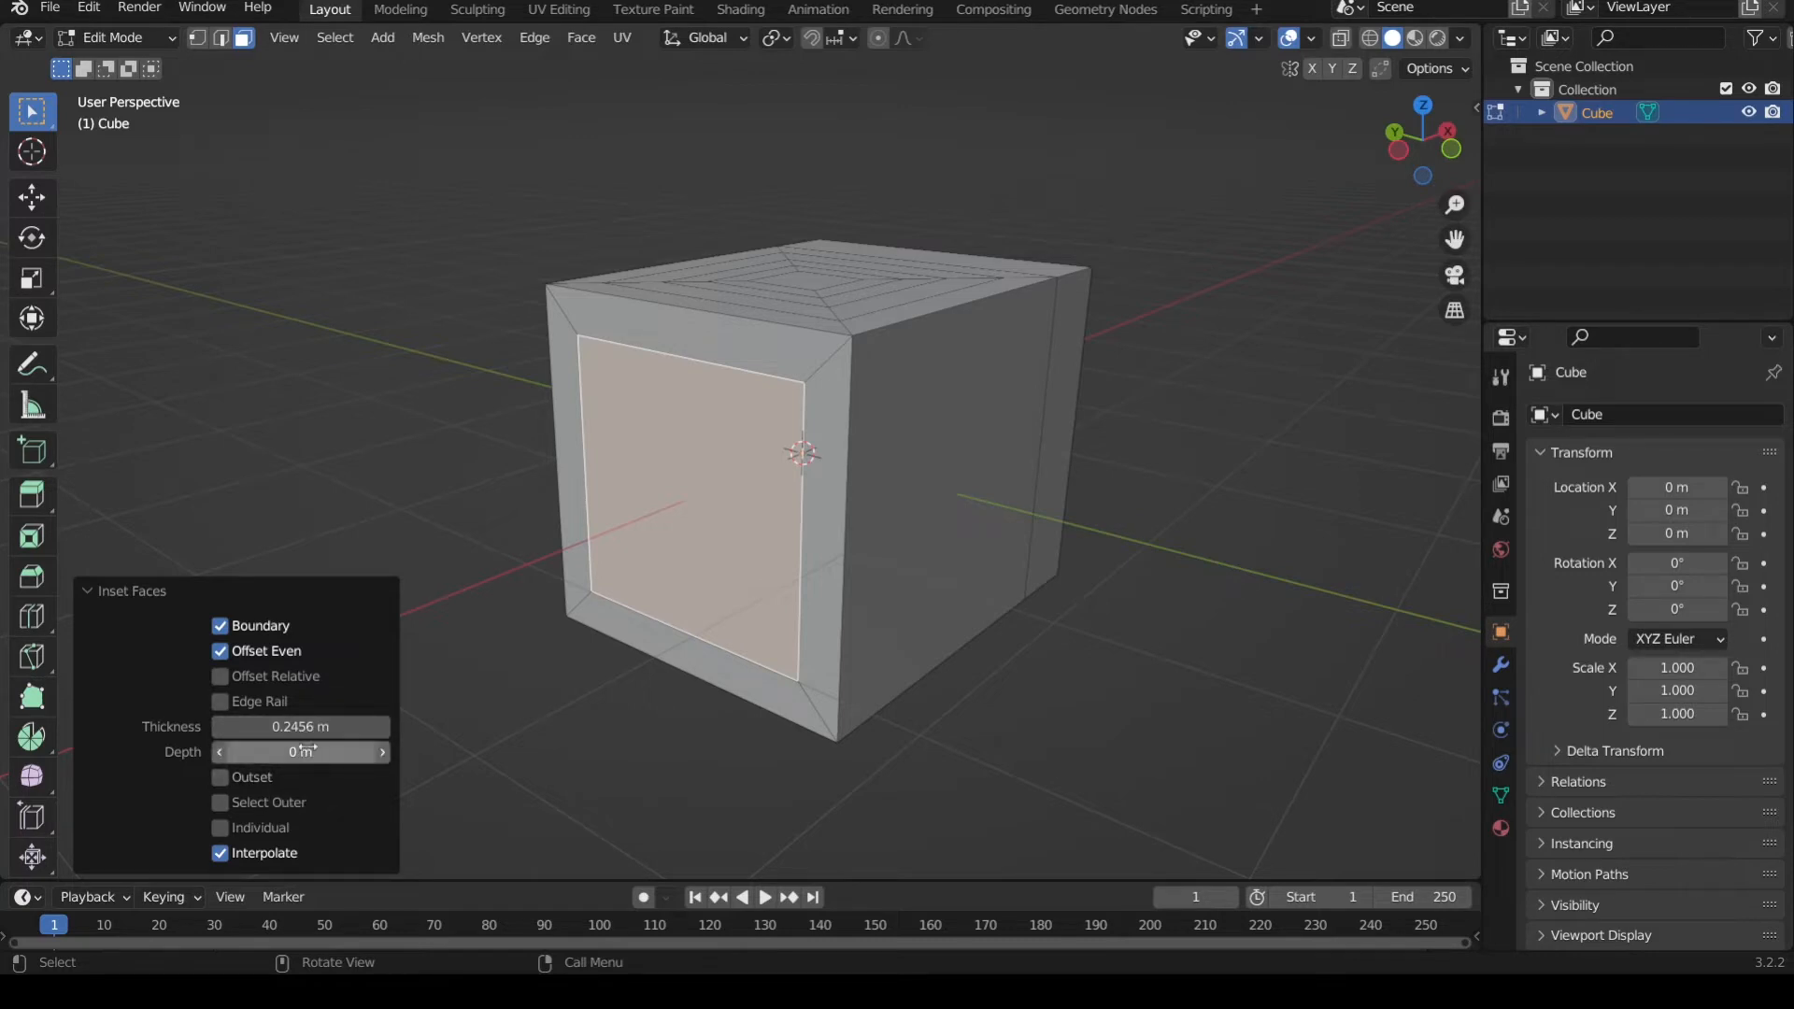
{"action": "left_click", "coordinate": [313, 731]}
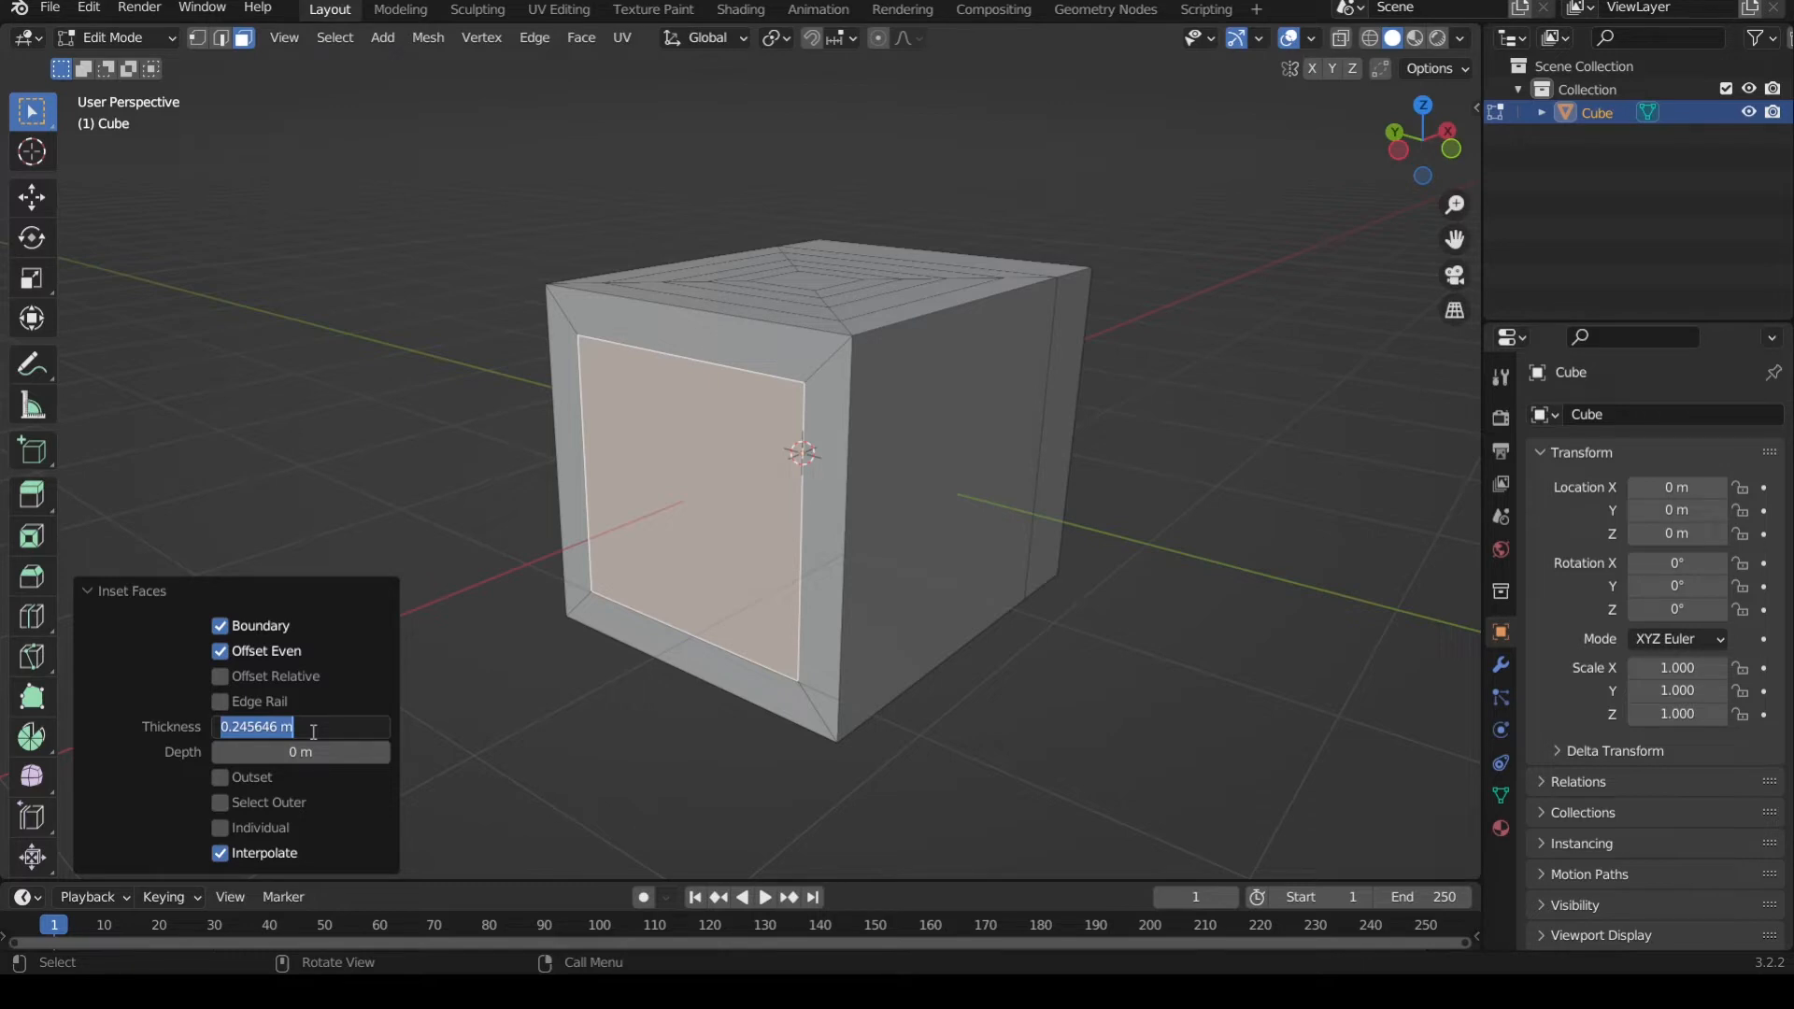
{"action": "type", "text": "0.2"}
{"action": "key", "text": "Return"}
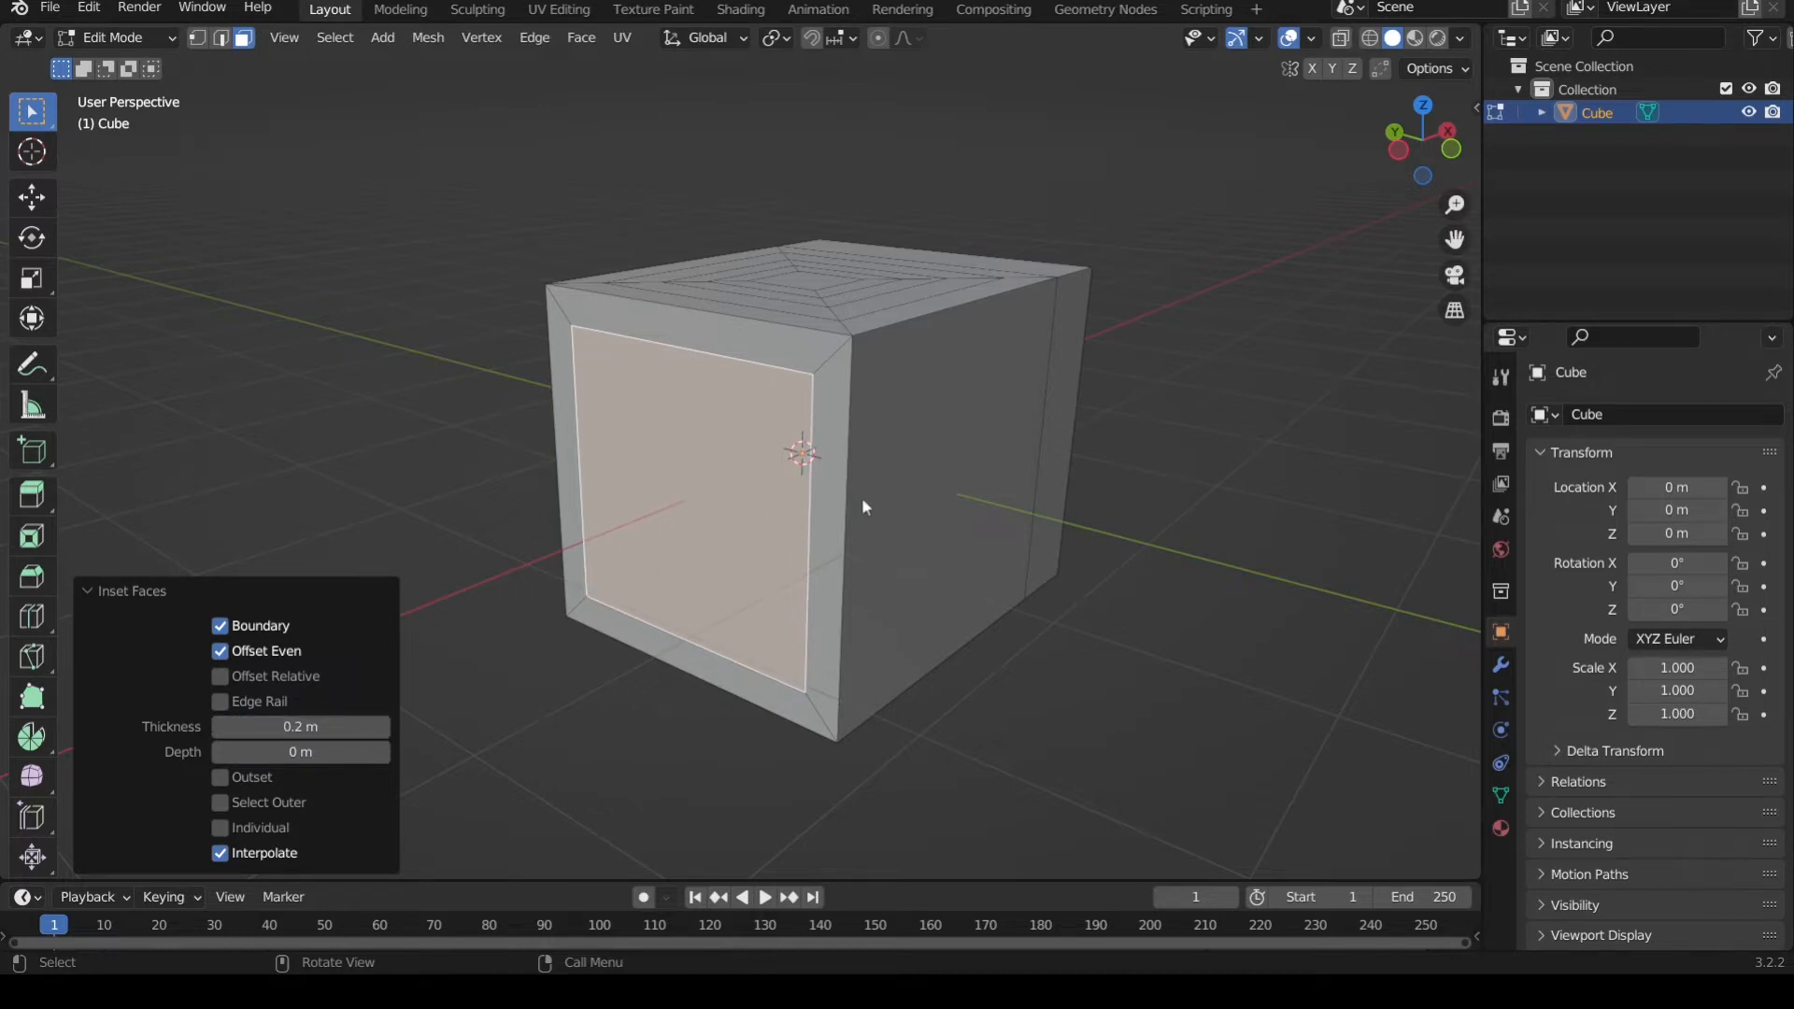
- Try an inset depth of 0.026 m on the side face and reset the depth to 0 m
{"action": "scroll", "coordinate": [801, 522], "scroll_direction": "up", "scroll_amount": 2}
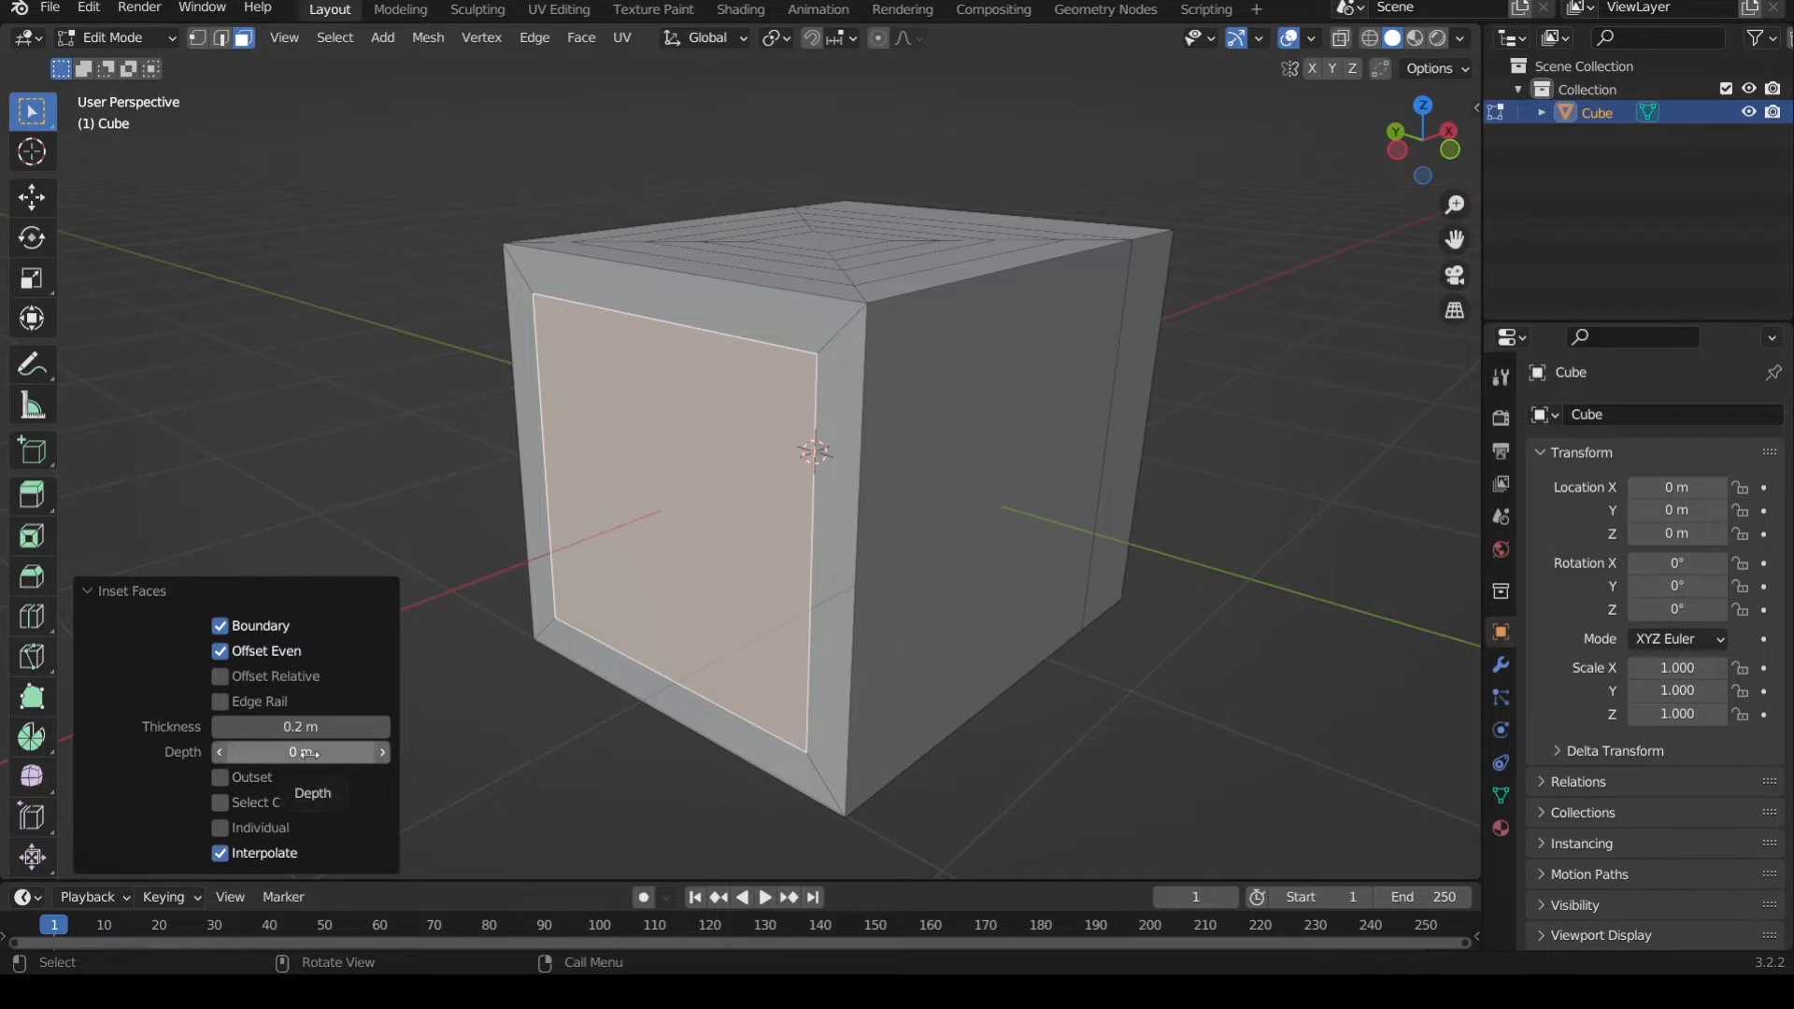
{"action": "left_click_drag", "start_coordinate": [309, 753], "coordinate": [350, 751]}
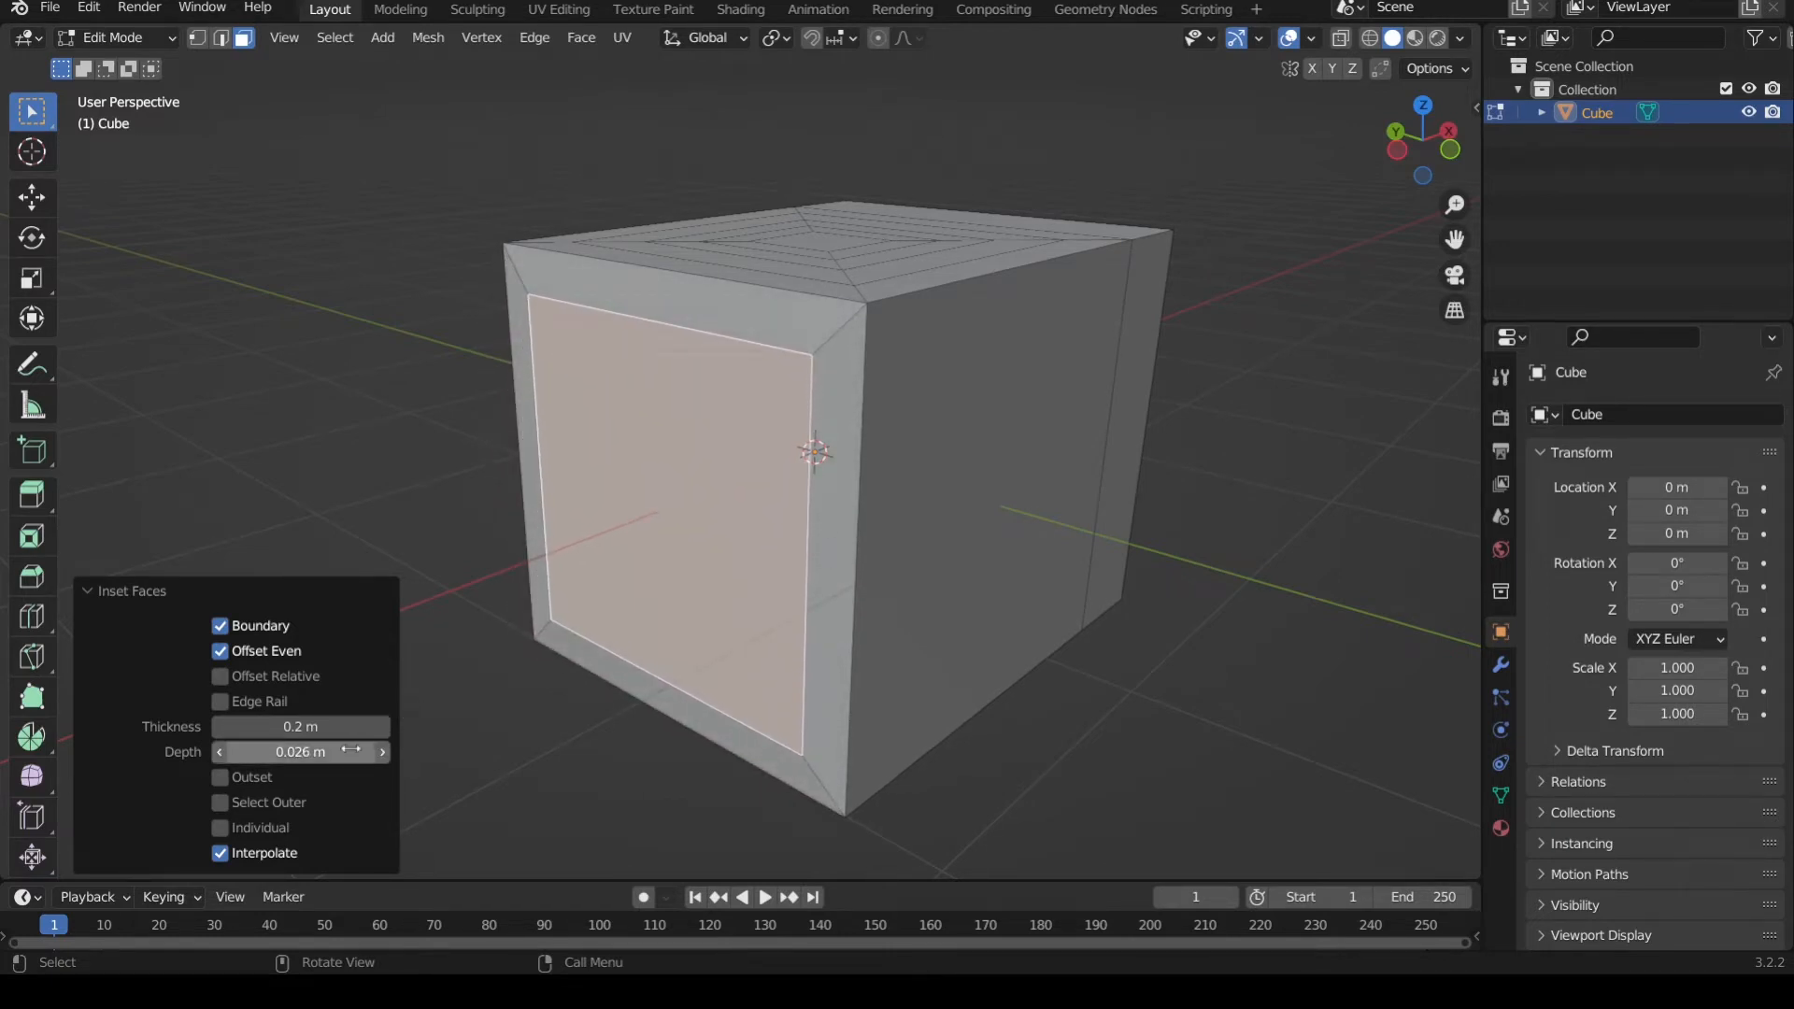
{"action": "left_click", "coordinate": [297, 752]}
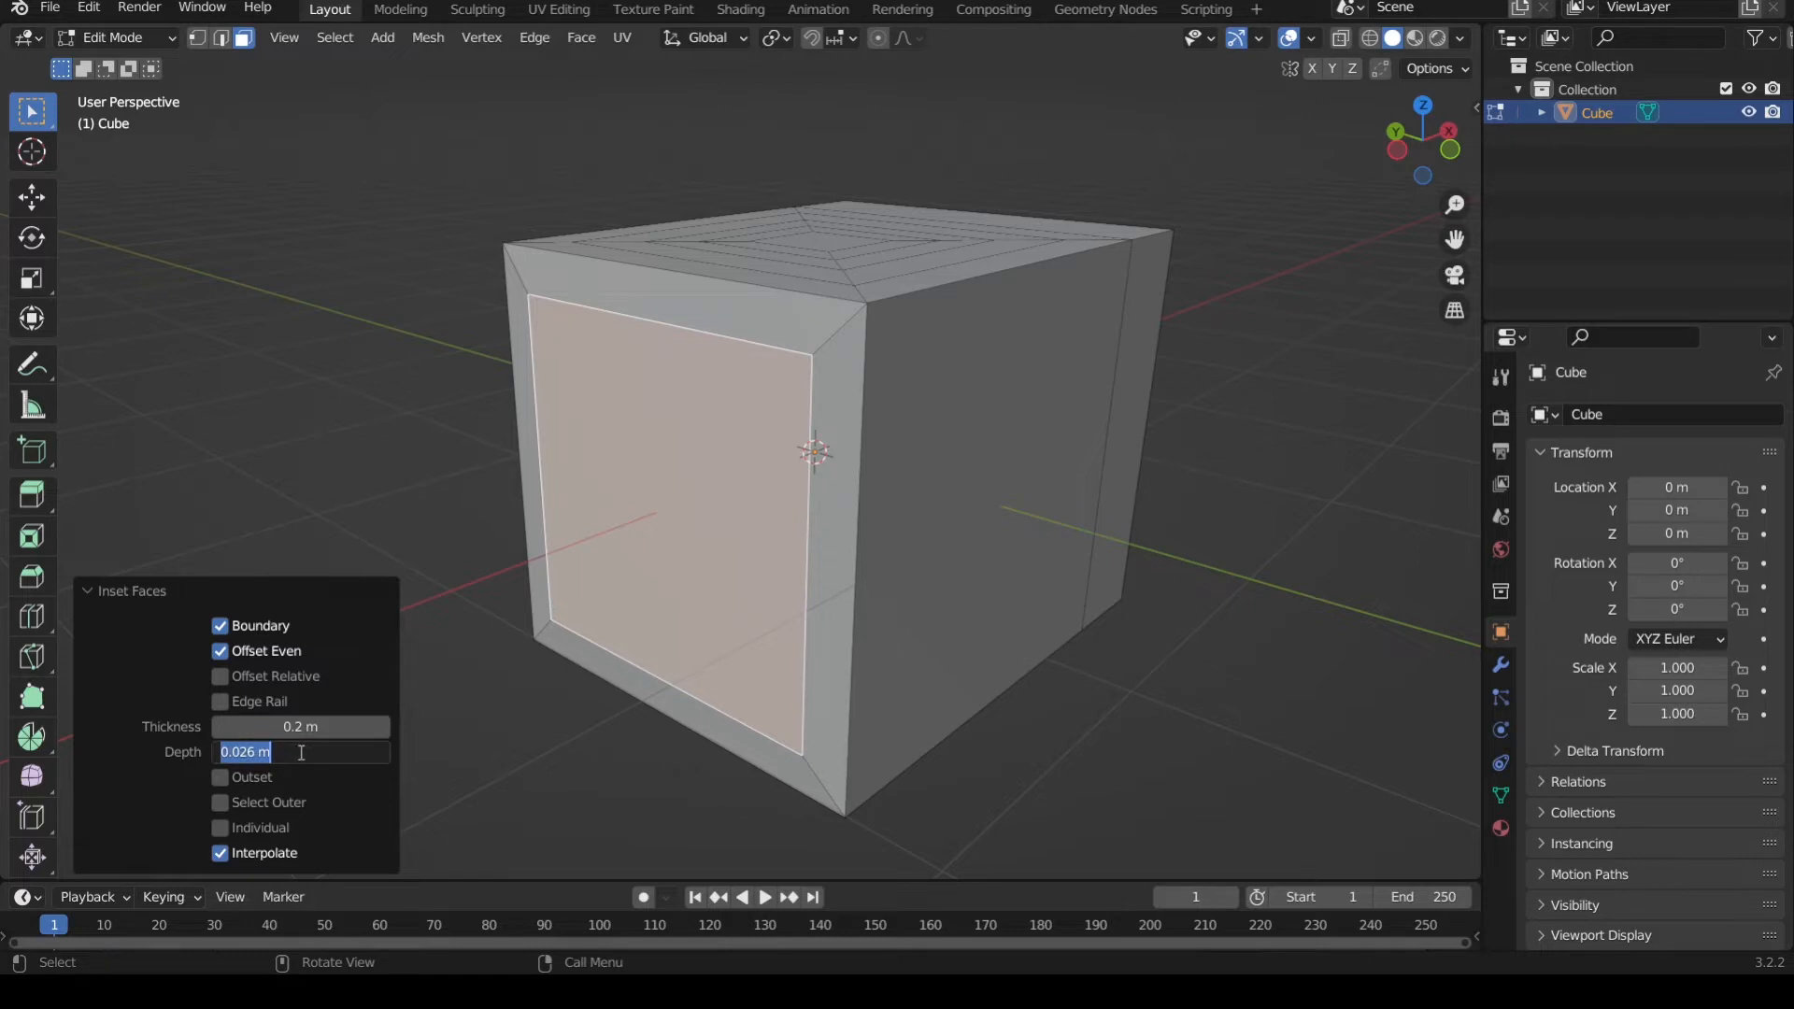
{"action": "type", "text": "0"}
{"action": "key", "text": "Return"}
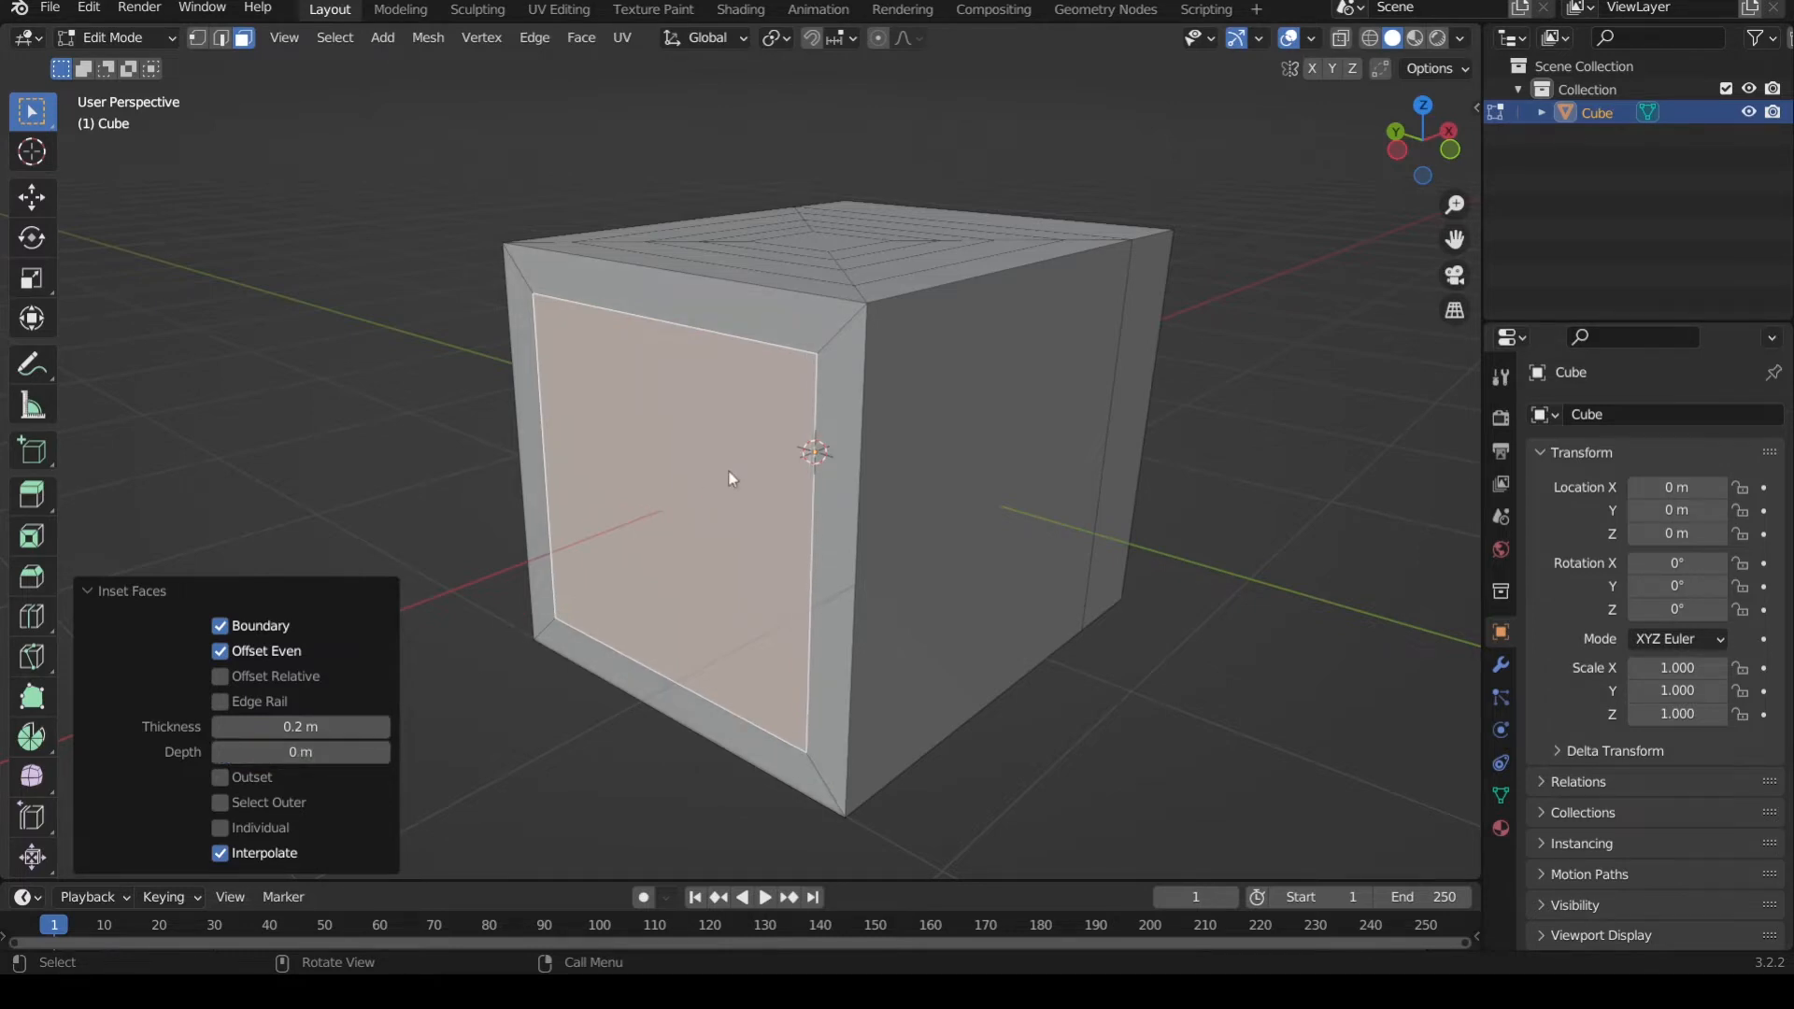
- Inset the inner side face again with a thickness of 0.3 m and a depth of about -0.316 m
{"action": "key", "text": "i"}
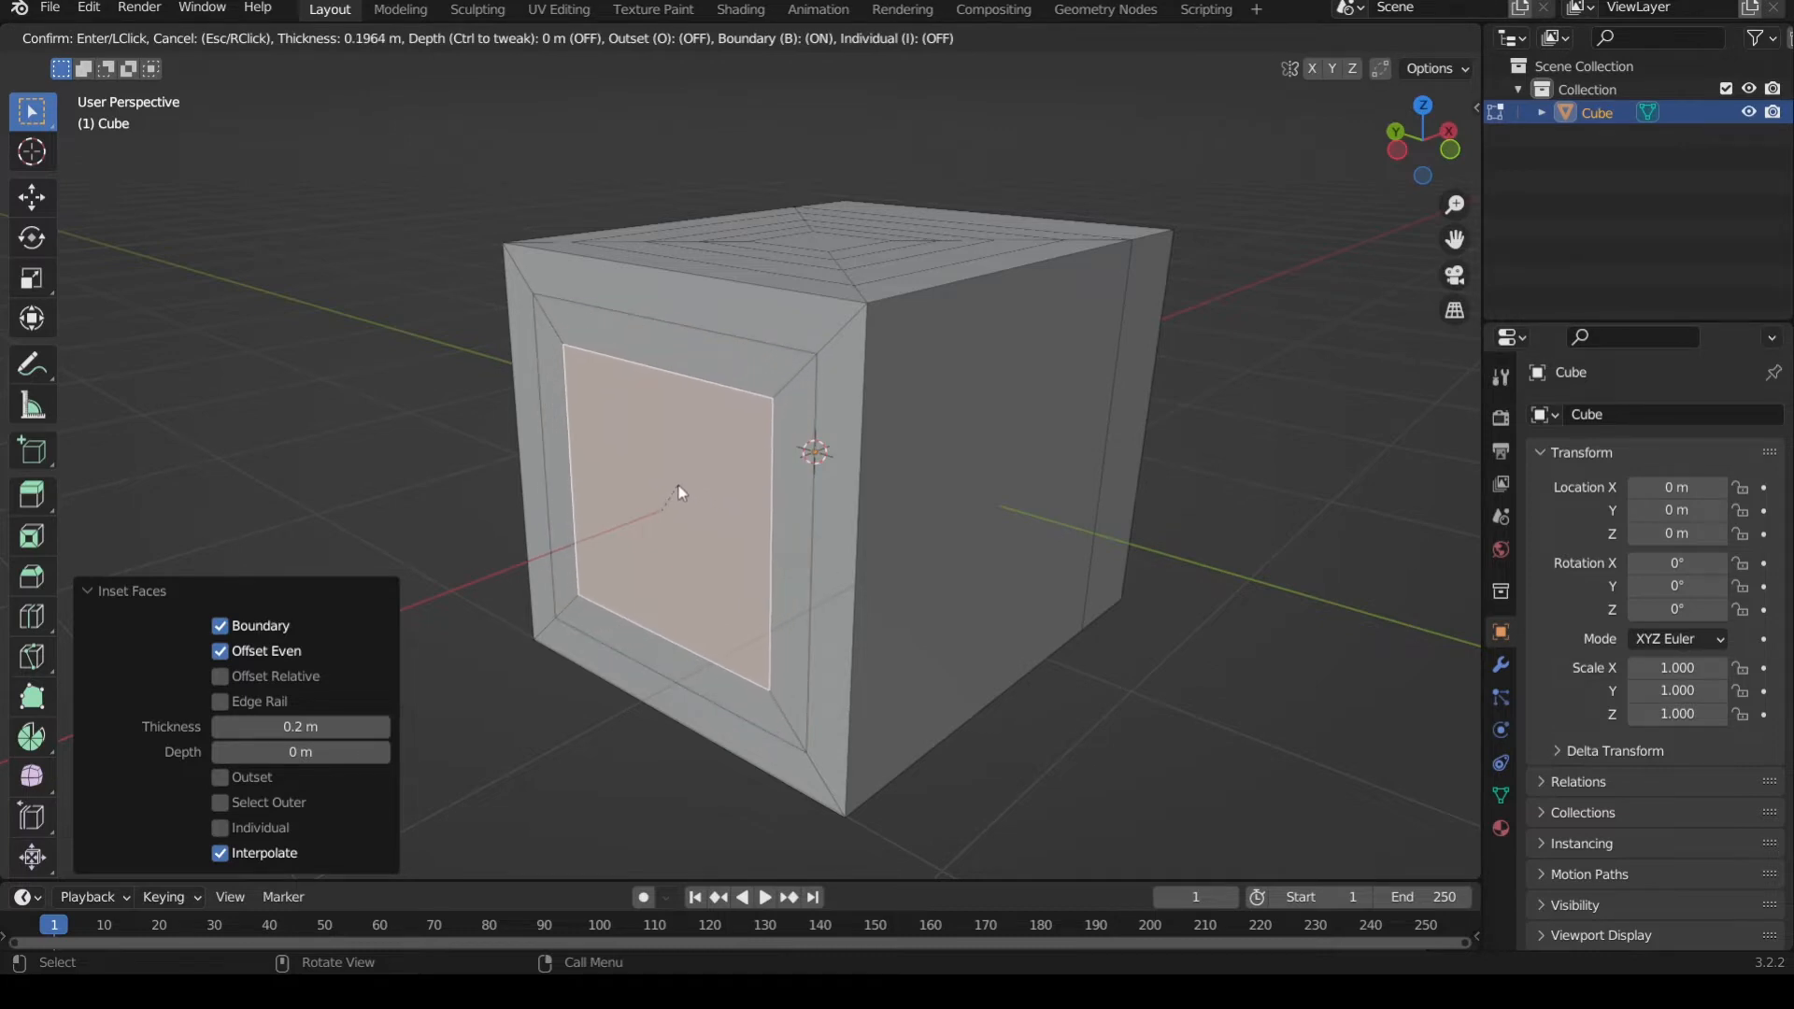
{"action": "left_click", "coordinate": [681, 492]}
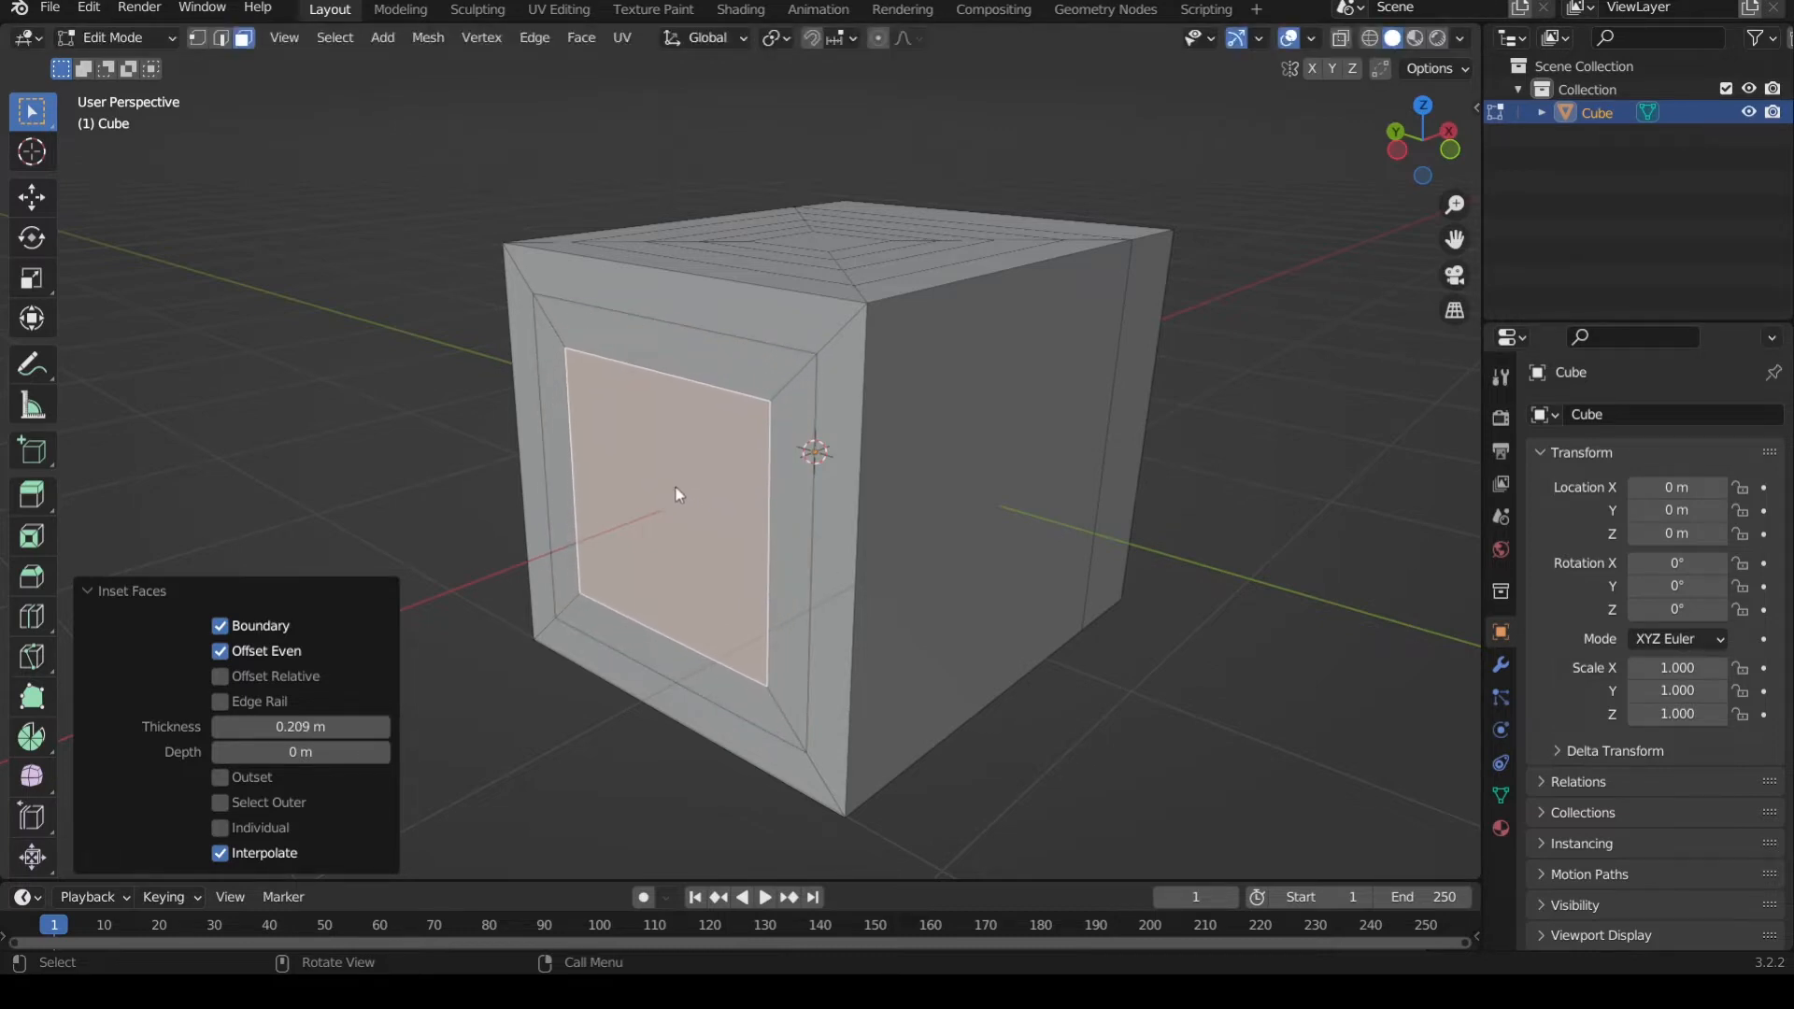
{"action": "left_click", "coordinate": [323, 727]}
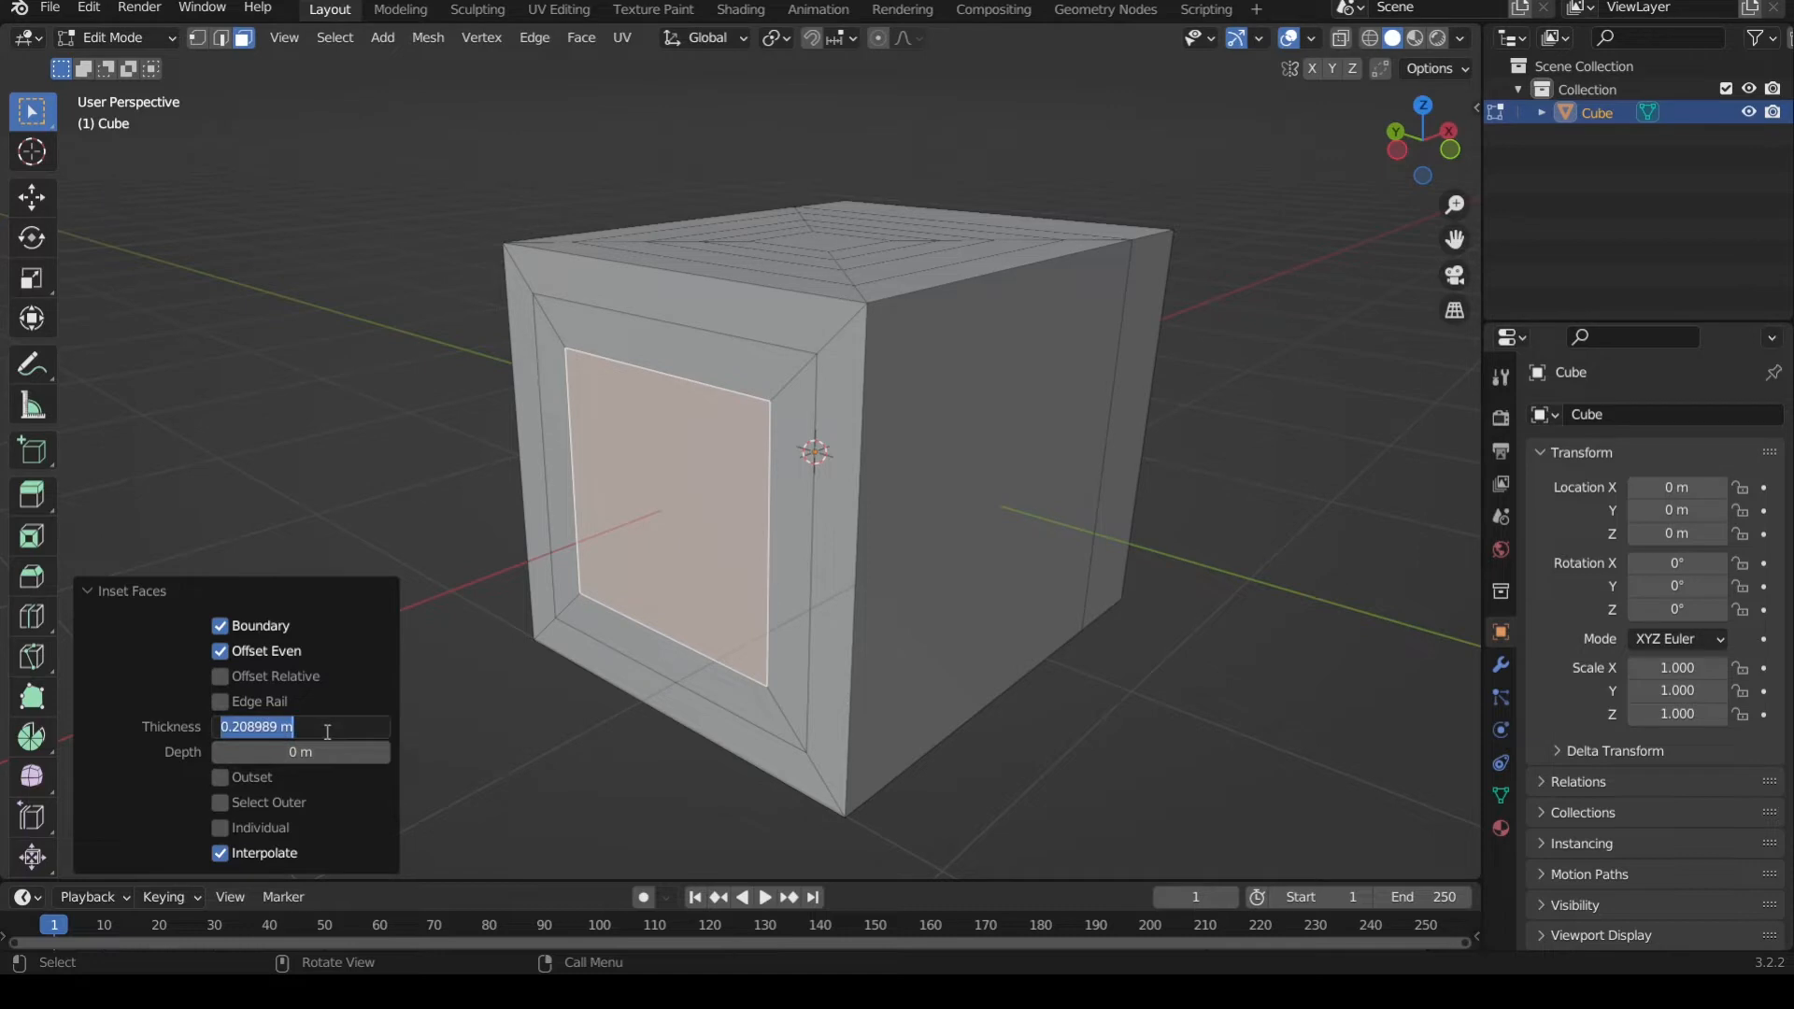
{"action": "type", "text": "0.3"}
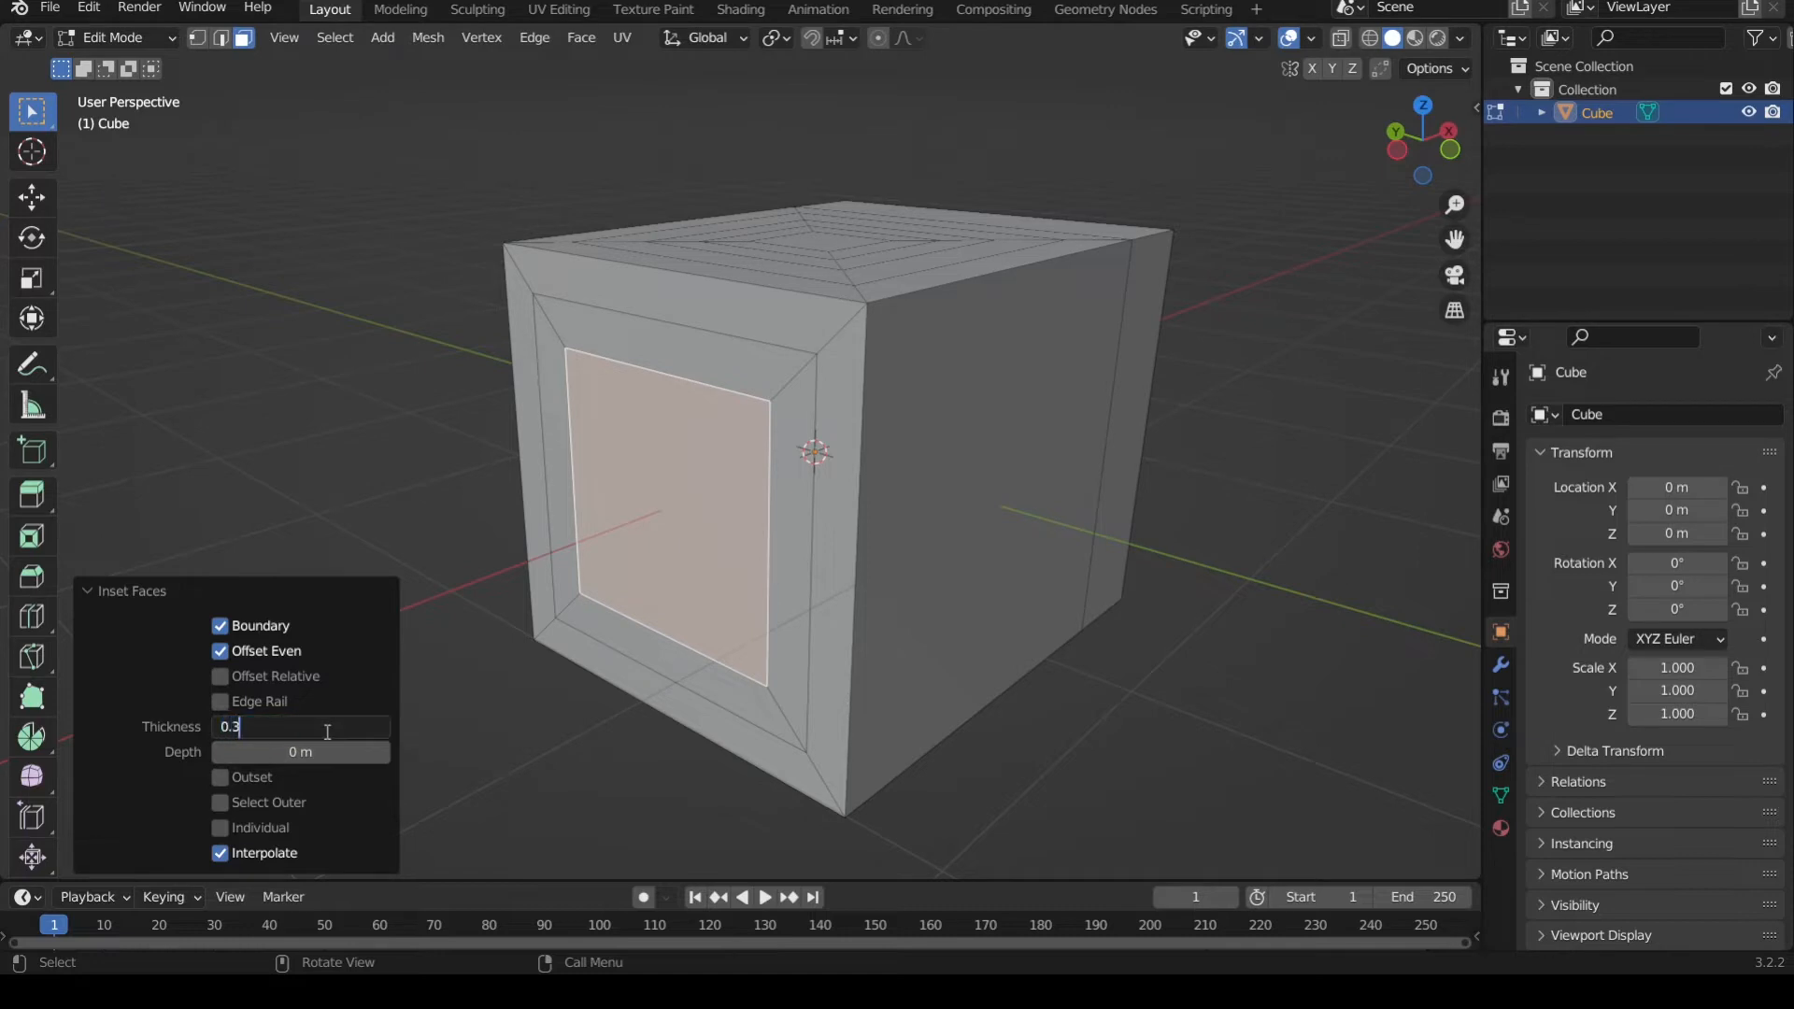
{"action": "key", "text": "Return"}
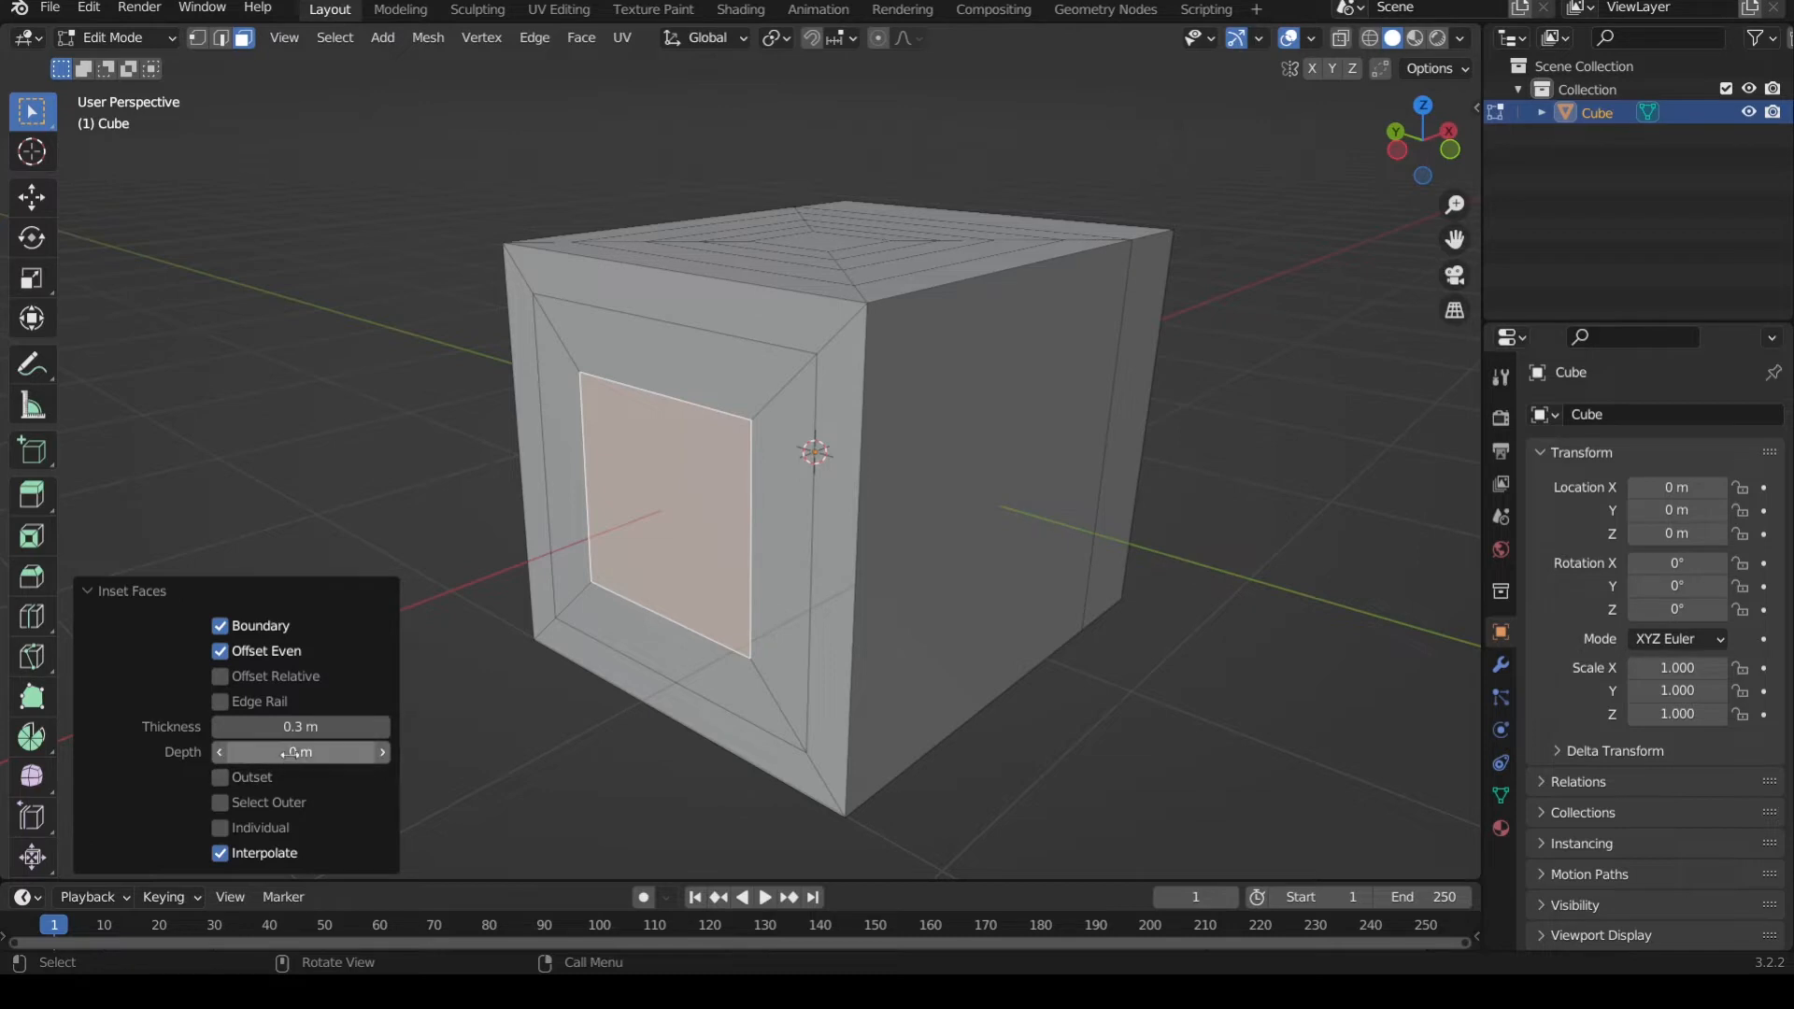
{"action": "left_click_drag", "start_coordinate": [290, 751], "coordinate": [47, 751]}
- Scale up the recessed face inside the side opening and select one narrow vertical face of the surrounding frame
{"action": "middle_click_drag", "start_coordinate": [911, 645], "coordinate": [948, 624]}
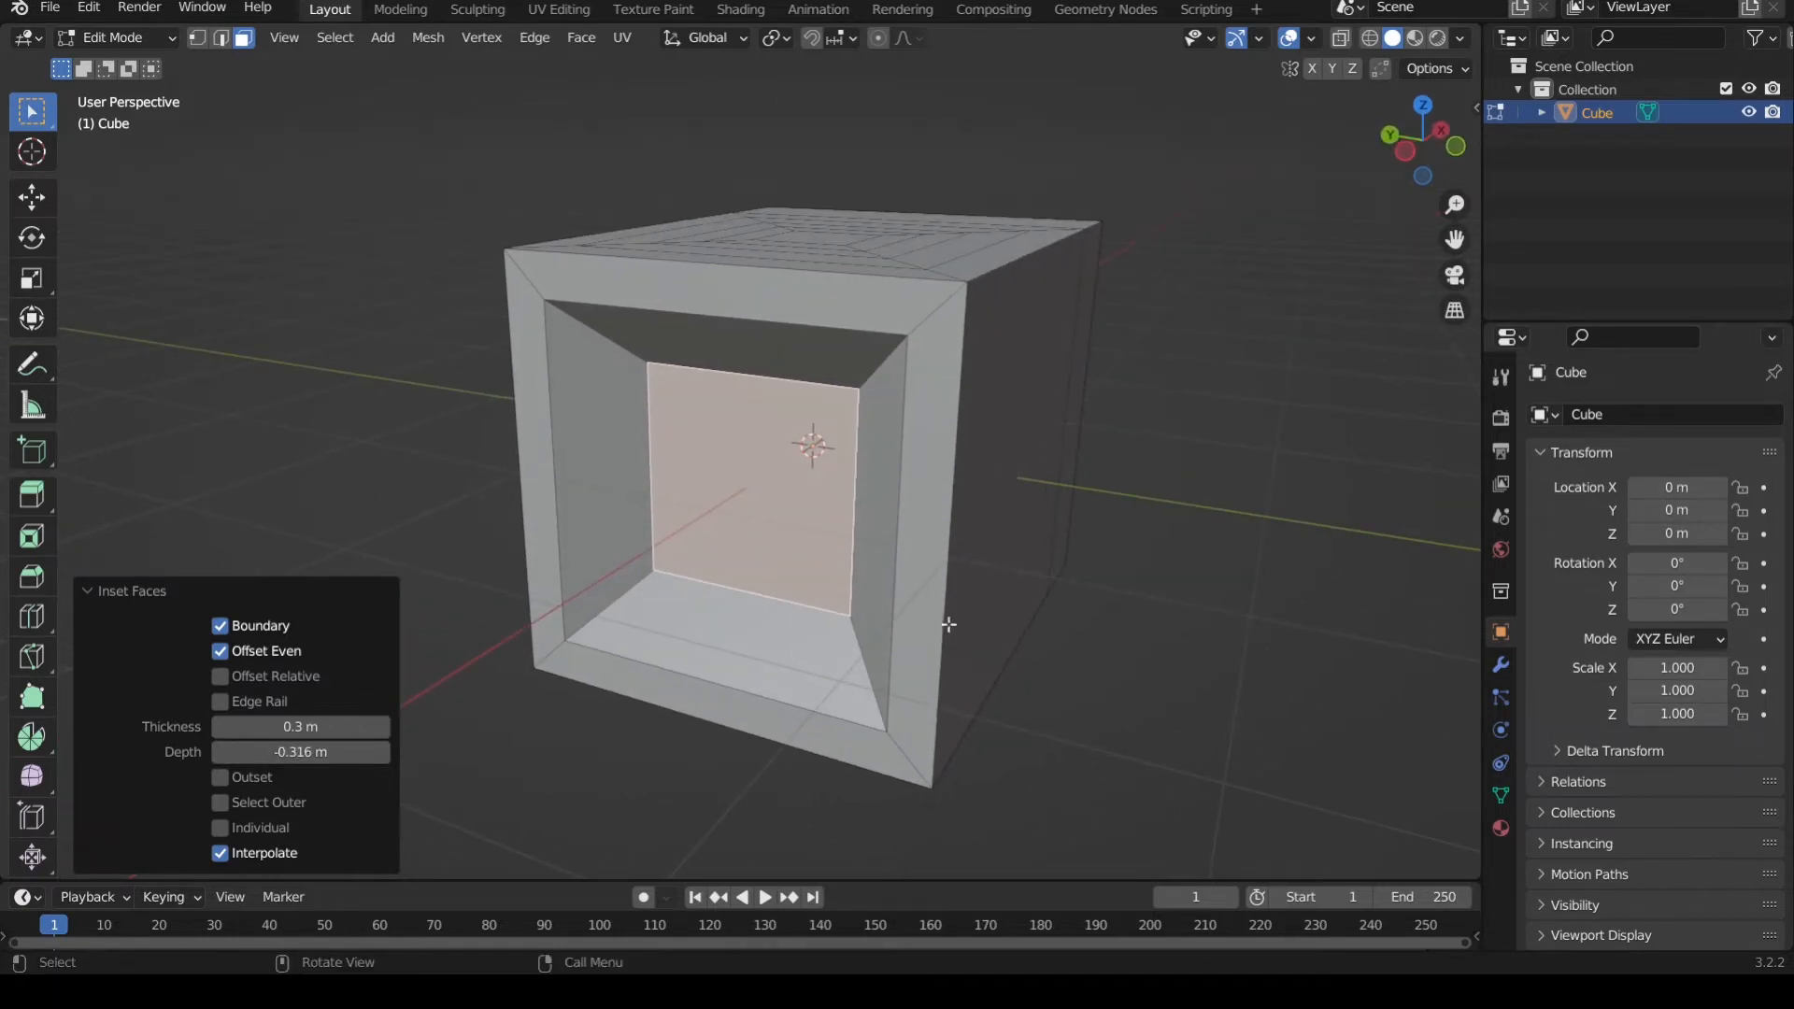
{"action": "key", "text": "s"}
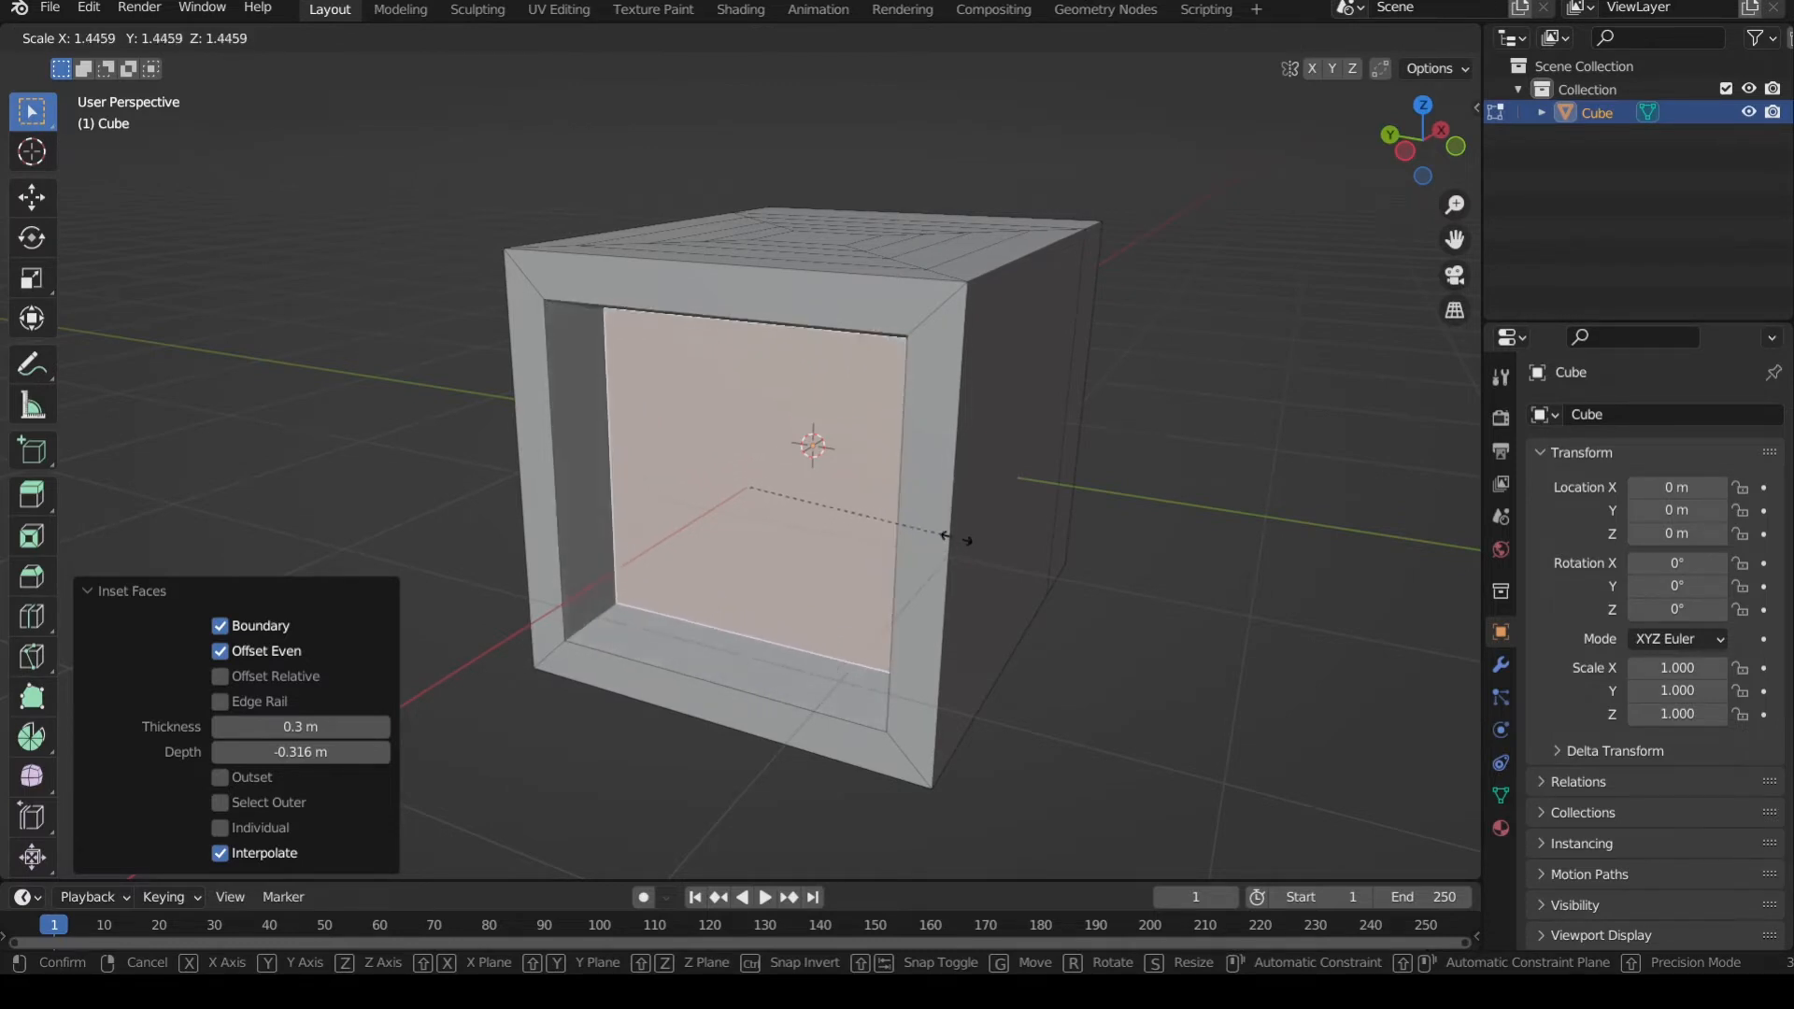
{"action": "left_click", "coordinate": [913, 550]}
{"action": "middle_click_drag", "start_coordinate": [920, 556], "coordinate": [967, 603]}
{"action": "left_click", "coordinate": [526, 509]}
{"action": "middle_click_drag", "start_coordinate": [724, 587], "coordinate": [872, 591]}
{"action": "middle_click_drag", "start_coordinate": [1027, 547], "coordinate": [784, 589]}
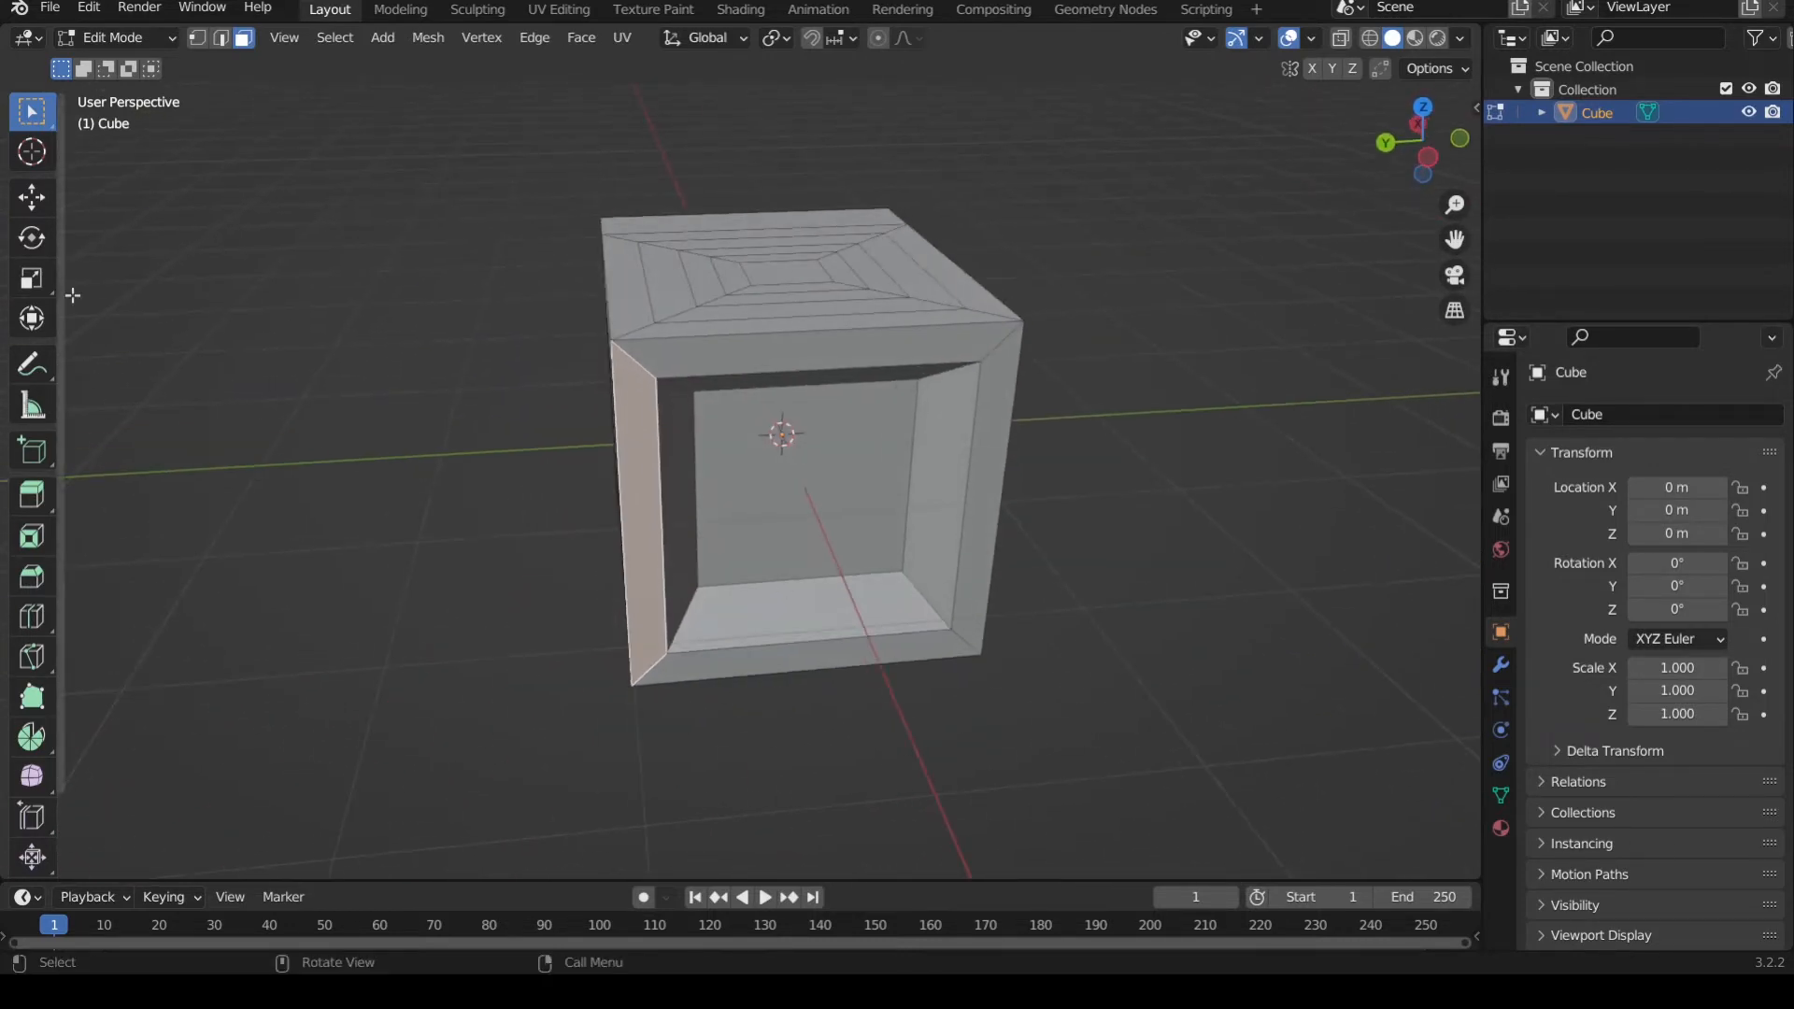
{"action": "middle_click_drag", "start_coordinate": [54, 524], "coordinate": [839, 483]}
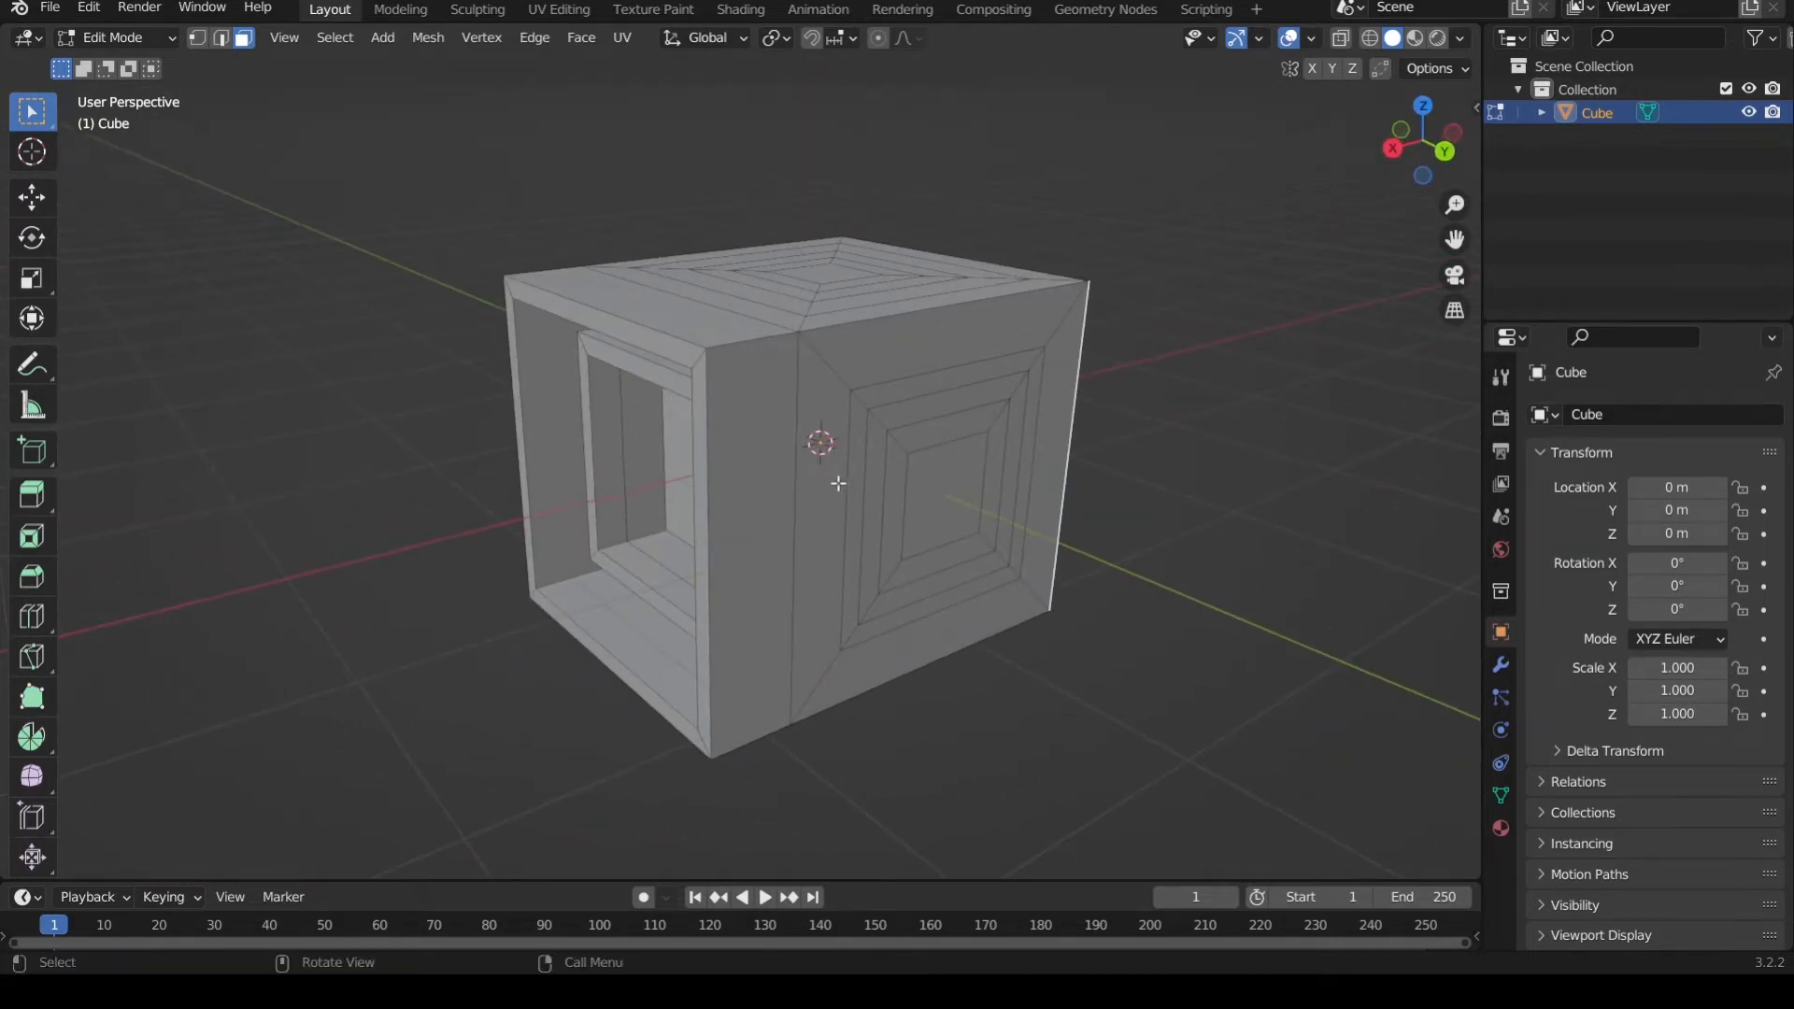
- Return to Object Mode and delete the modelled cube
{"action": "key", "text": "Tab"}
{"action": "left_click", "coordinate": [1159, 420]}
{"action": "left_click", "coordinate": [905, 561]}
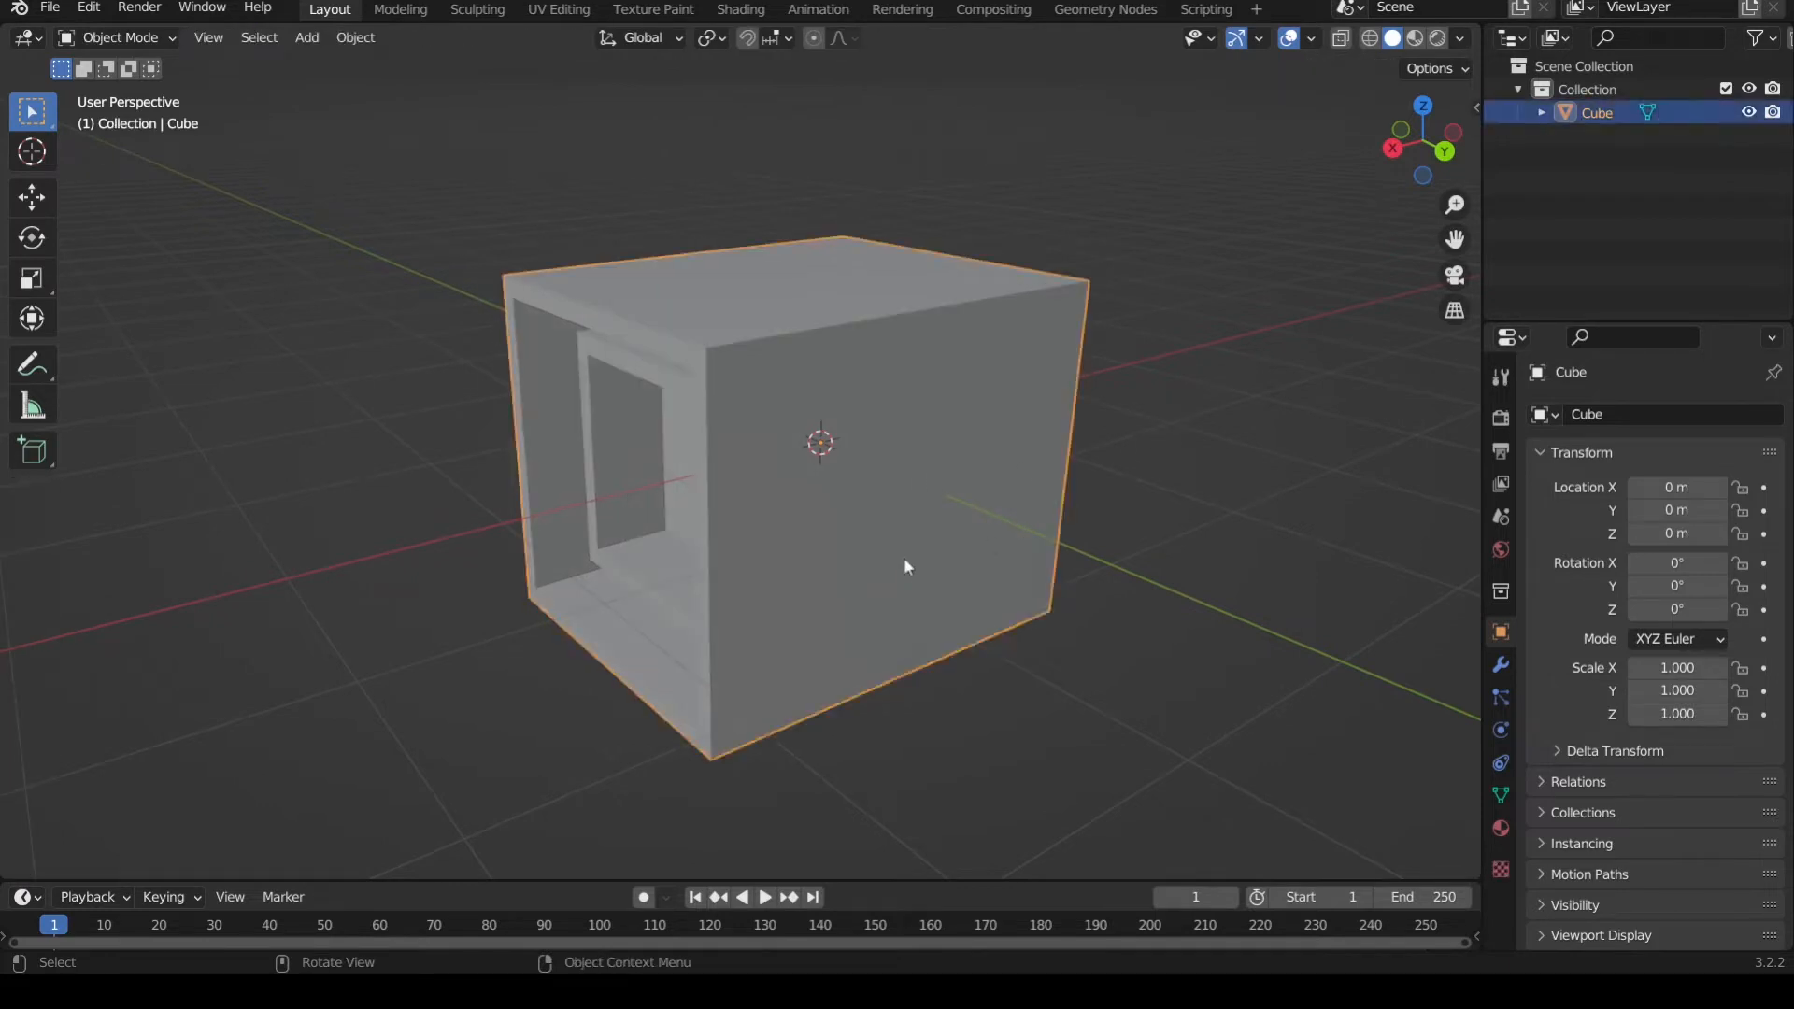
{"action": "key", "text": "x"}
{"action": "left_click", "coordinate": [907, 560]}
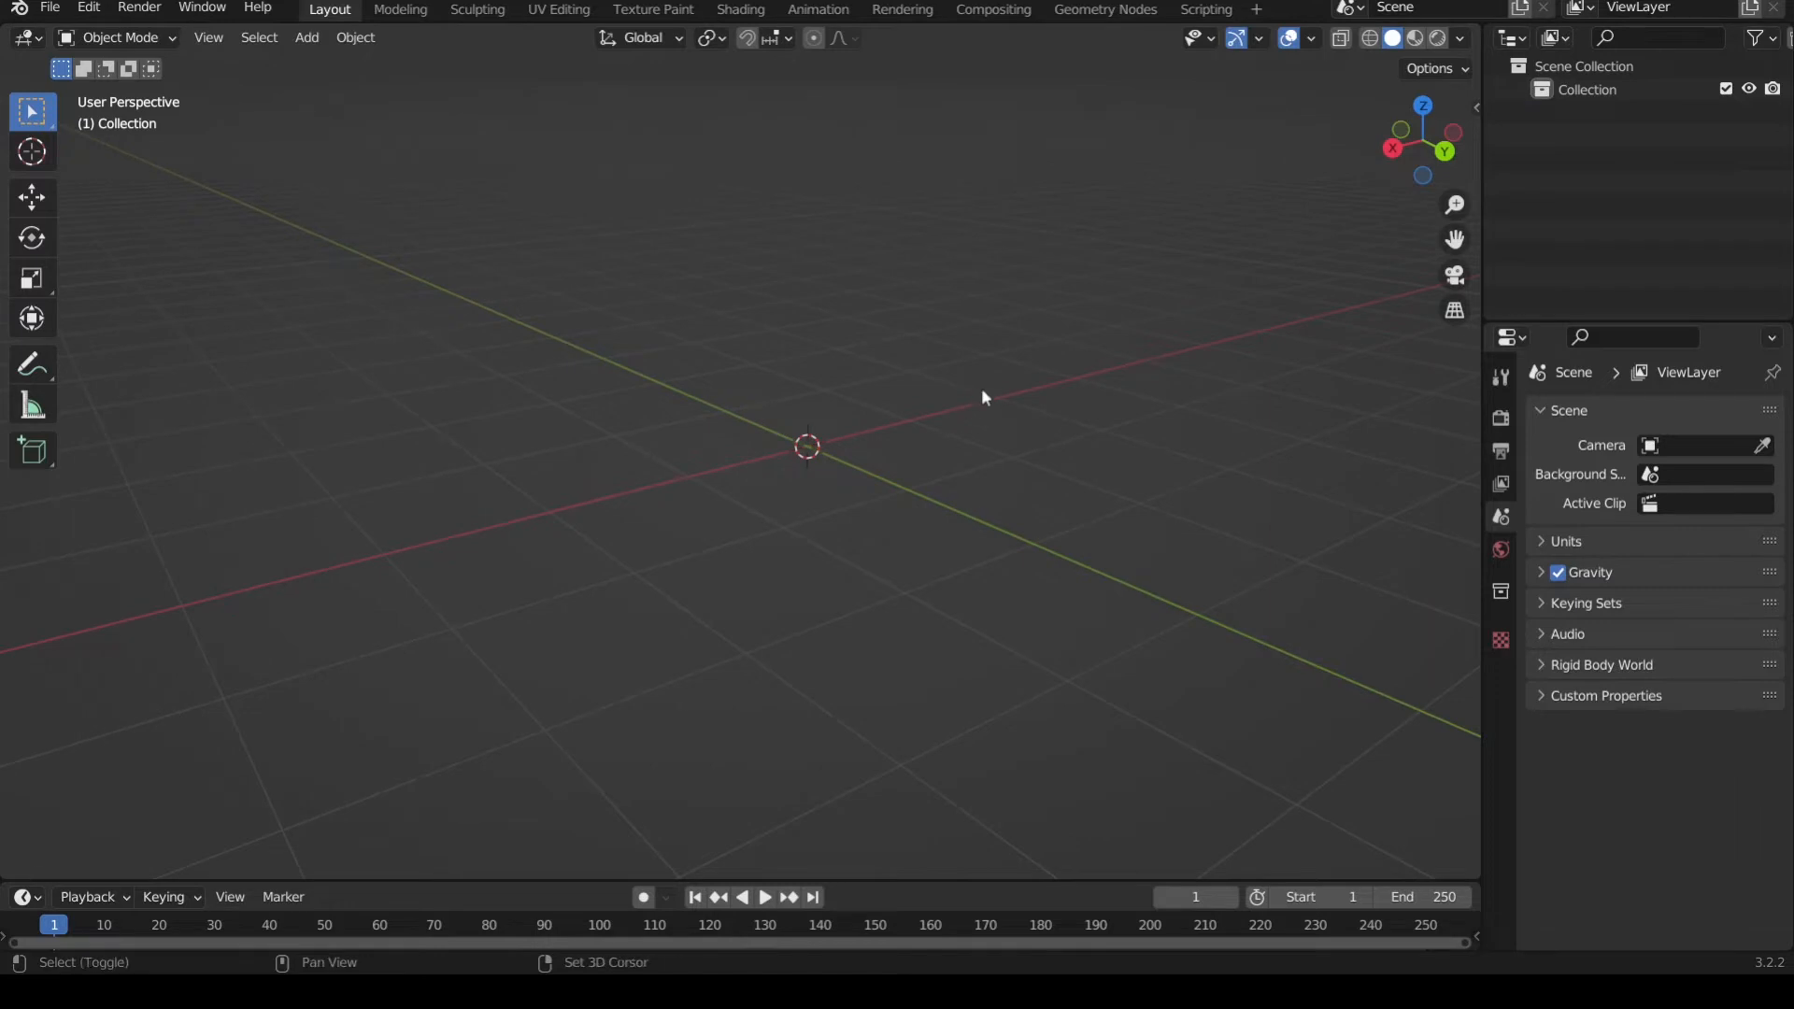
- Add a new 2 m mesh cube at the world origin and collapse its creation settings
{"action": "middle_click_drag", "start_coordinate": [981, 392], "coordinate": [944, 437]}
{"action": "key", "text": "shift+a"}
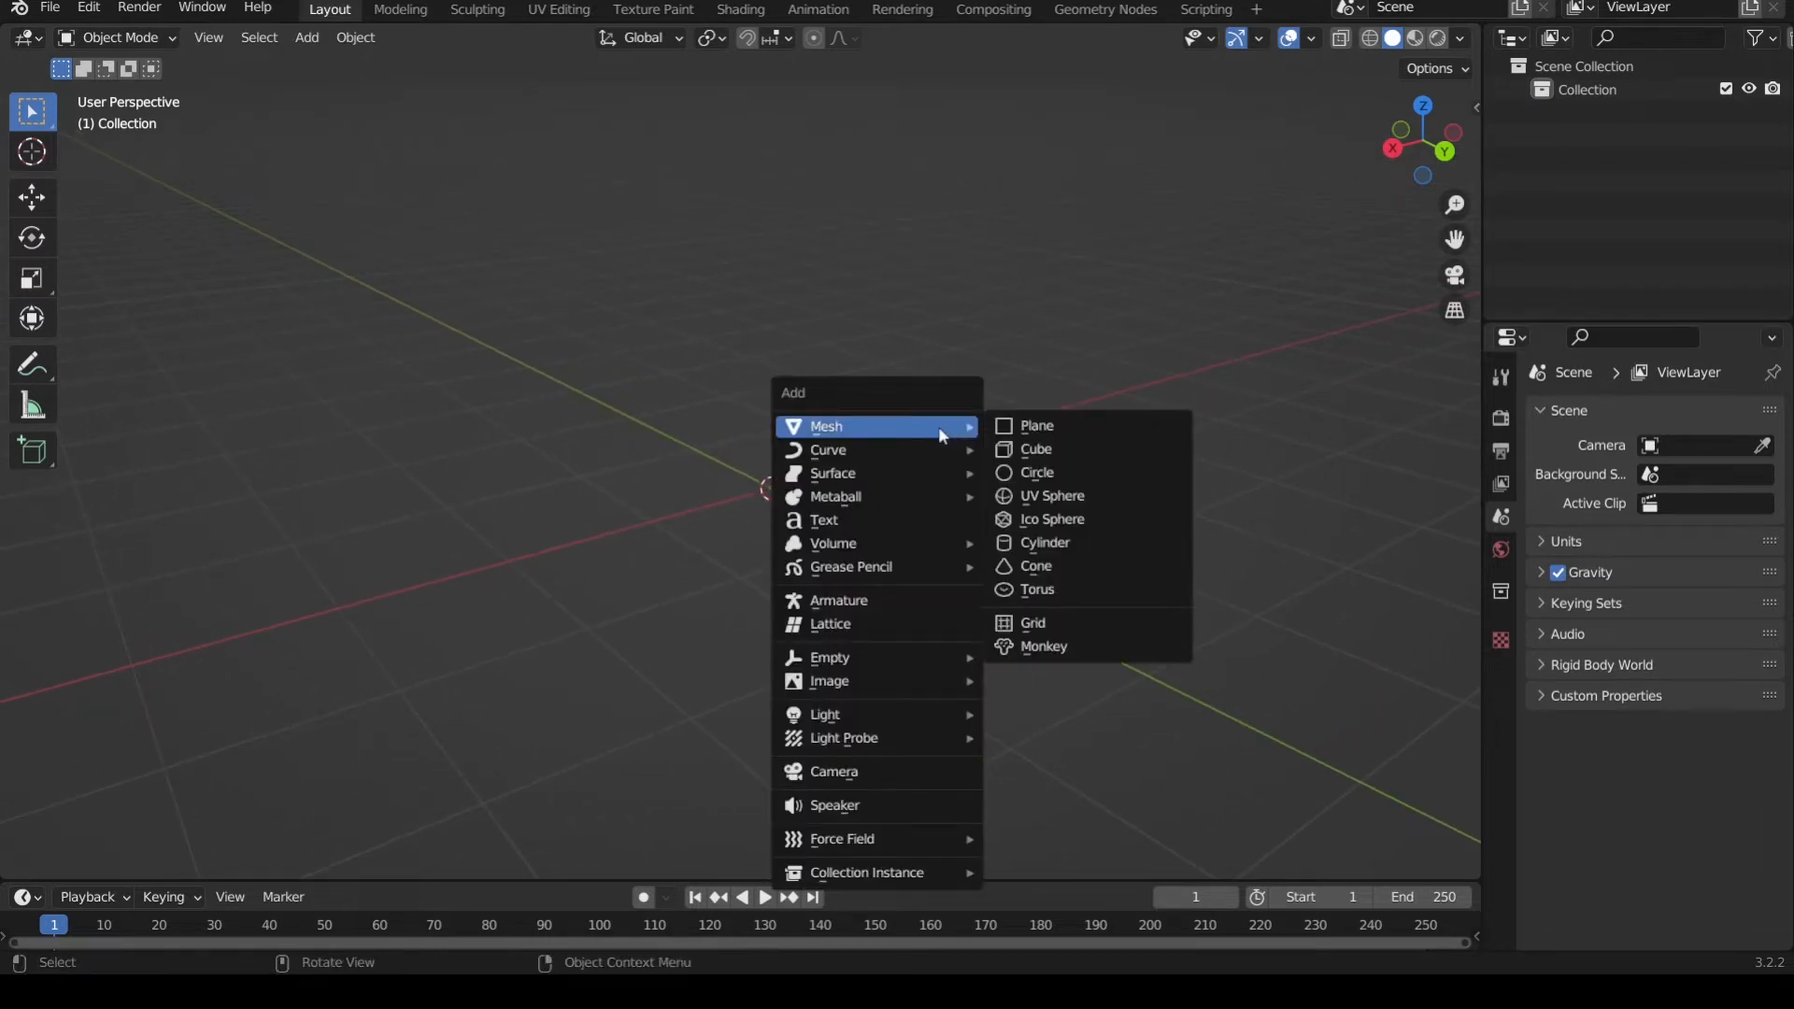
{"action": "left_click", "coordinate": [1070, 452]}
{"action": "scroll", "coordinate": [1013, 449], "scroll_direction": "down", "scroll_amount": 2}
{"action": "scroll", "coordinate": [1013, 449], "scroll_direction": "up", "scroll_amount": 1}
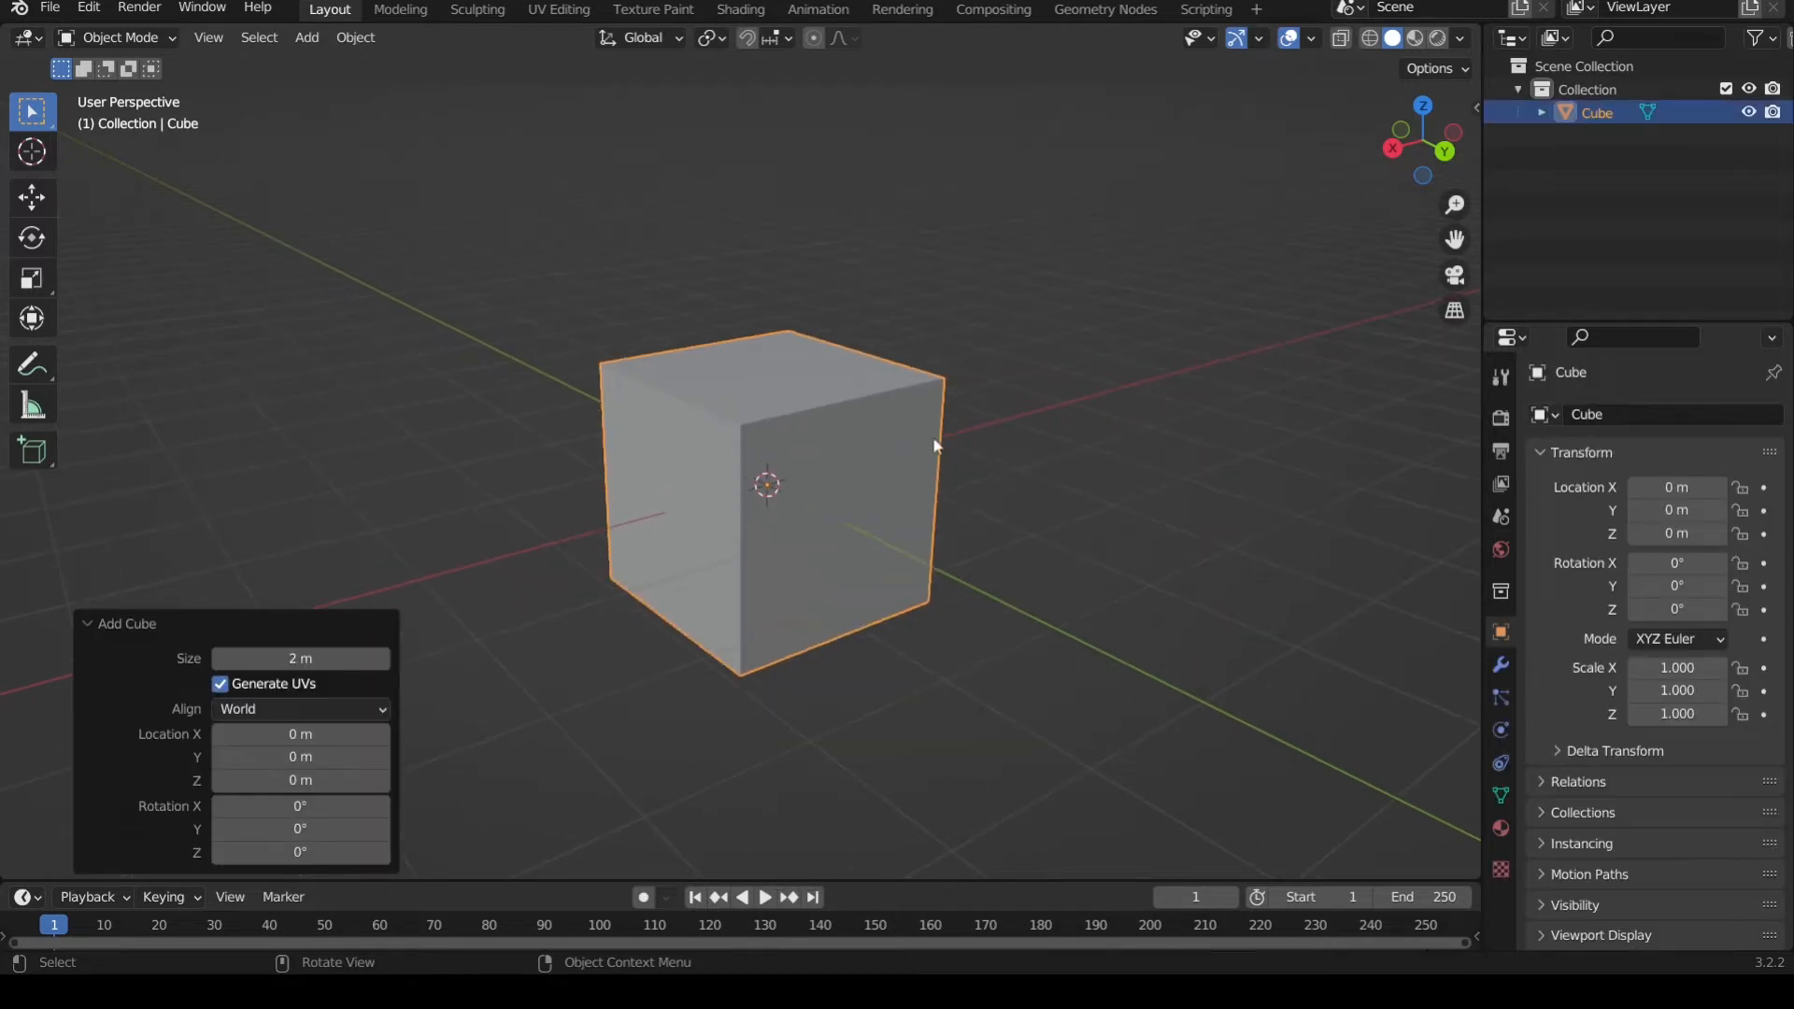
{"action": "scroll", "coordinate": [817, 406], "scroll_direction": "up", "scroll_amount": 1}
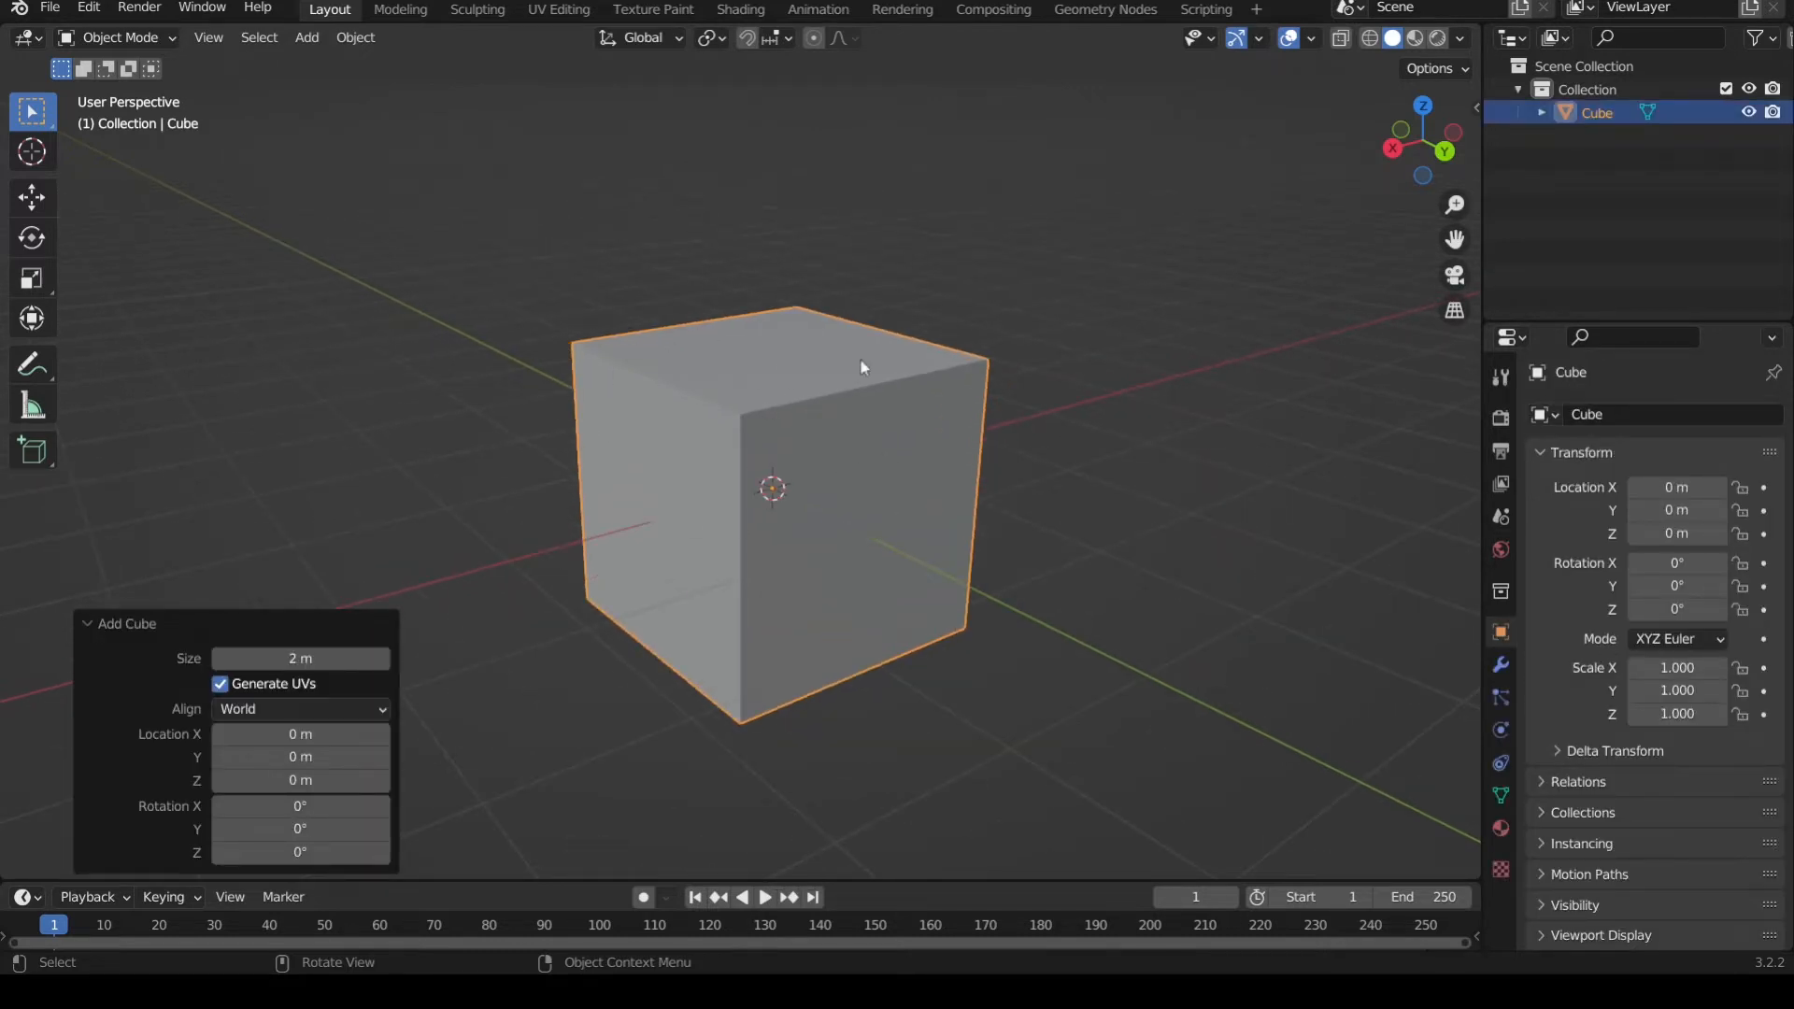
{"action": "mouse_move", "coordinate": [947, 398]}
{"action": "middle_mouse_down"}
{"action": "mouse_move", "coordinate": [935, 378]}
{"action": "mouse_move", "coordinate": [946, 428]}
{"action": "middle_mouse_up"}
{"action": "scroll", "coordinate": [940, 434], "scroll_direction": "down", "scroll_amount": 1}
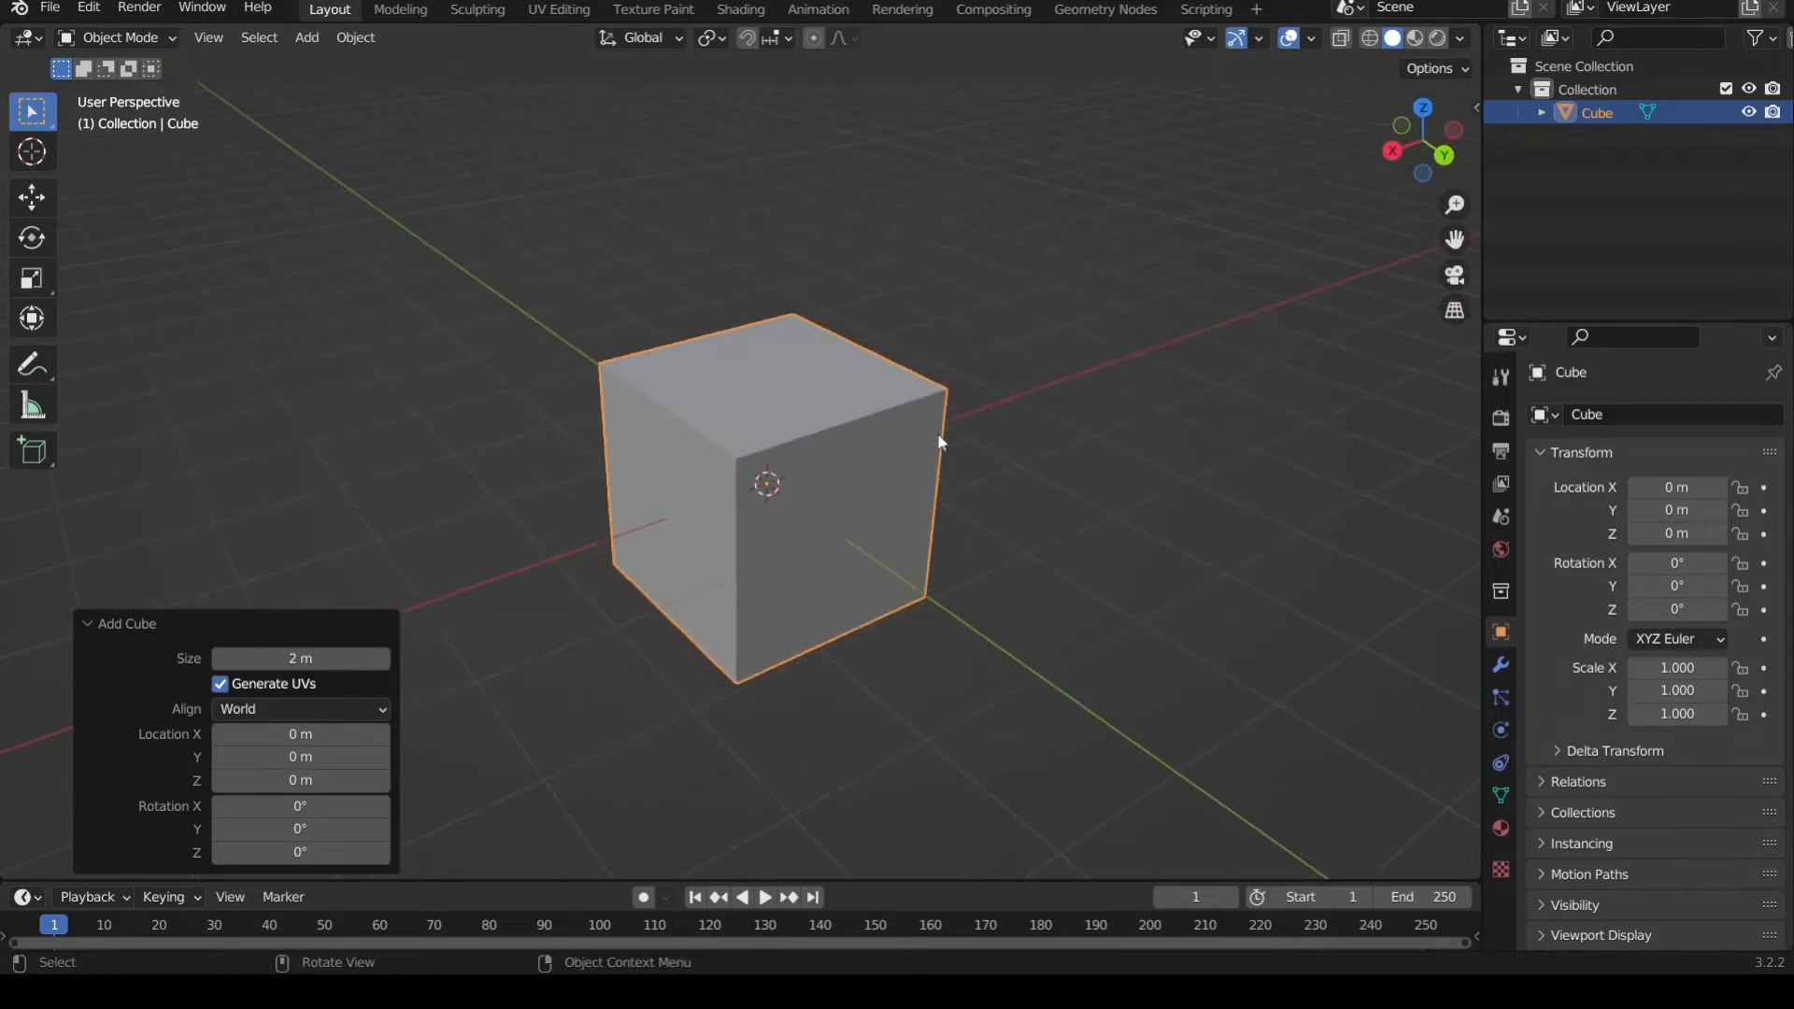
{"action": "scroll", "coordinate": [938, 434], "scroll_direction": "up", "scroll_amount": 1}
{"action": "left_click", "coordinate": [324, 623]}
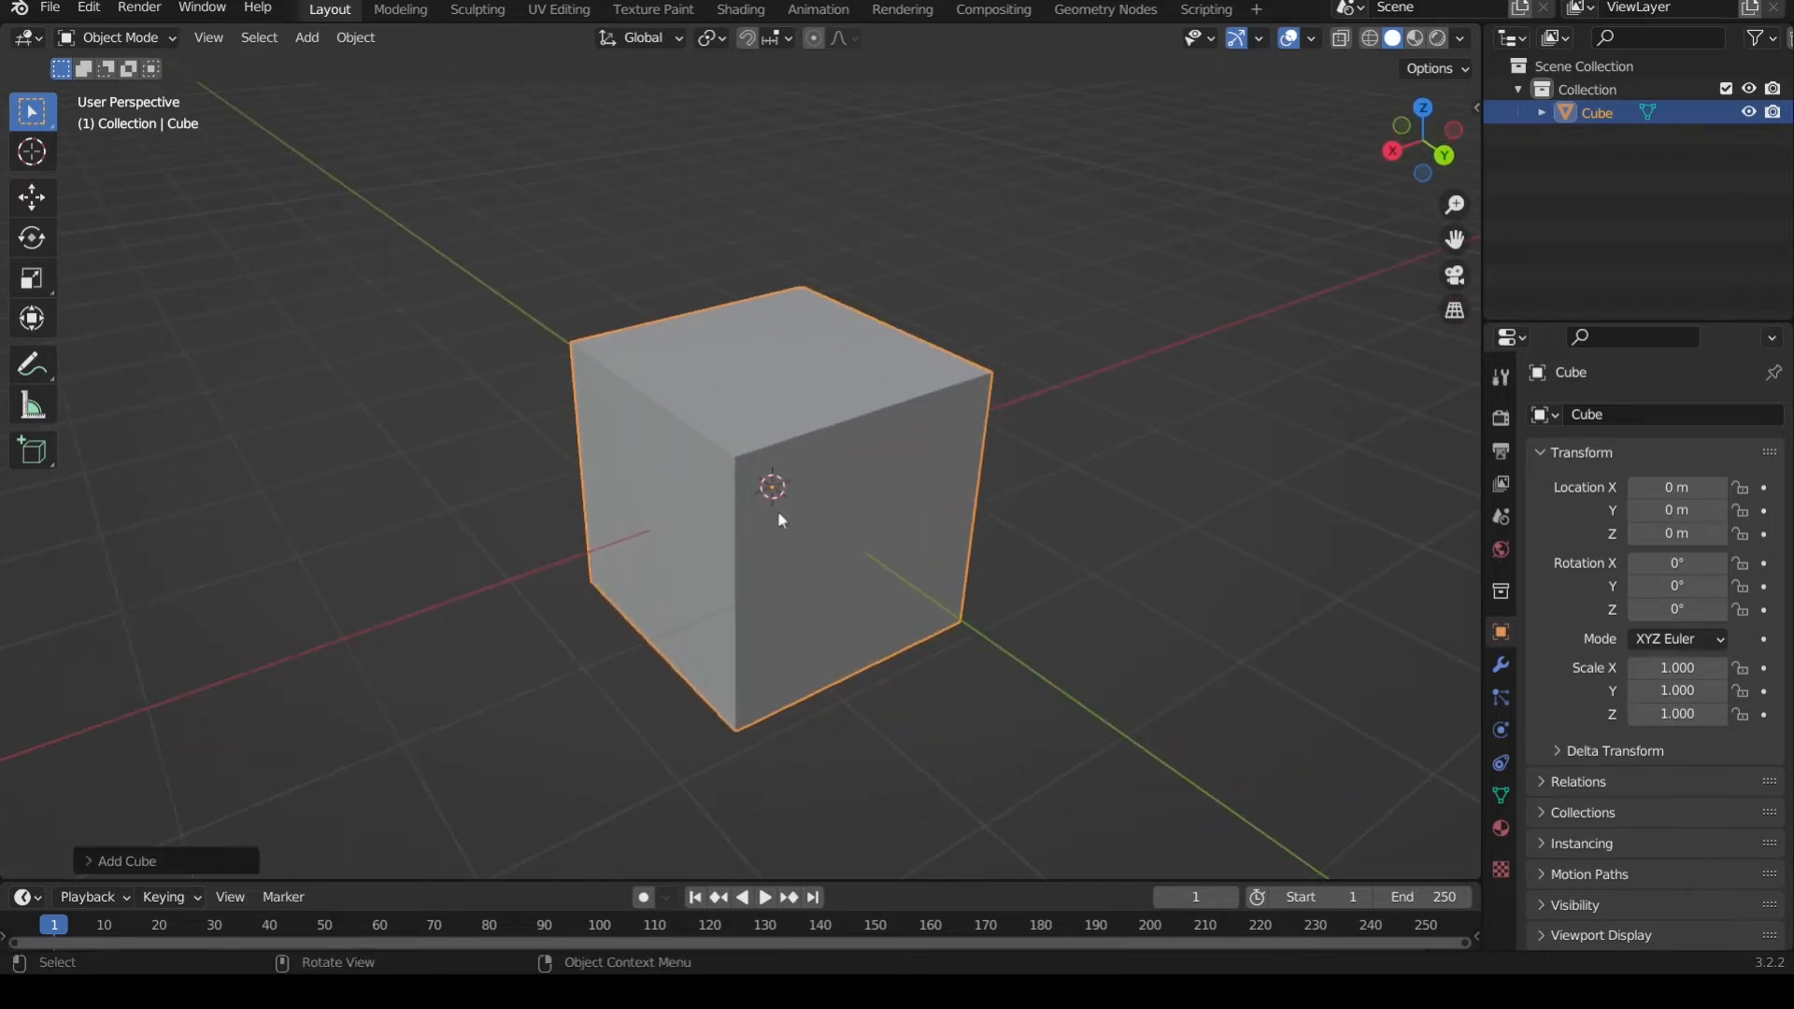
- Enter Edit Mode on the new cube and clear the selection
{"action": "middle_click_drag", "start_coordinate": [691, 575], "coordinate": [756, 536]}
{"action": "key", "text": "Tab"}
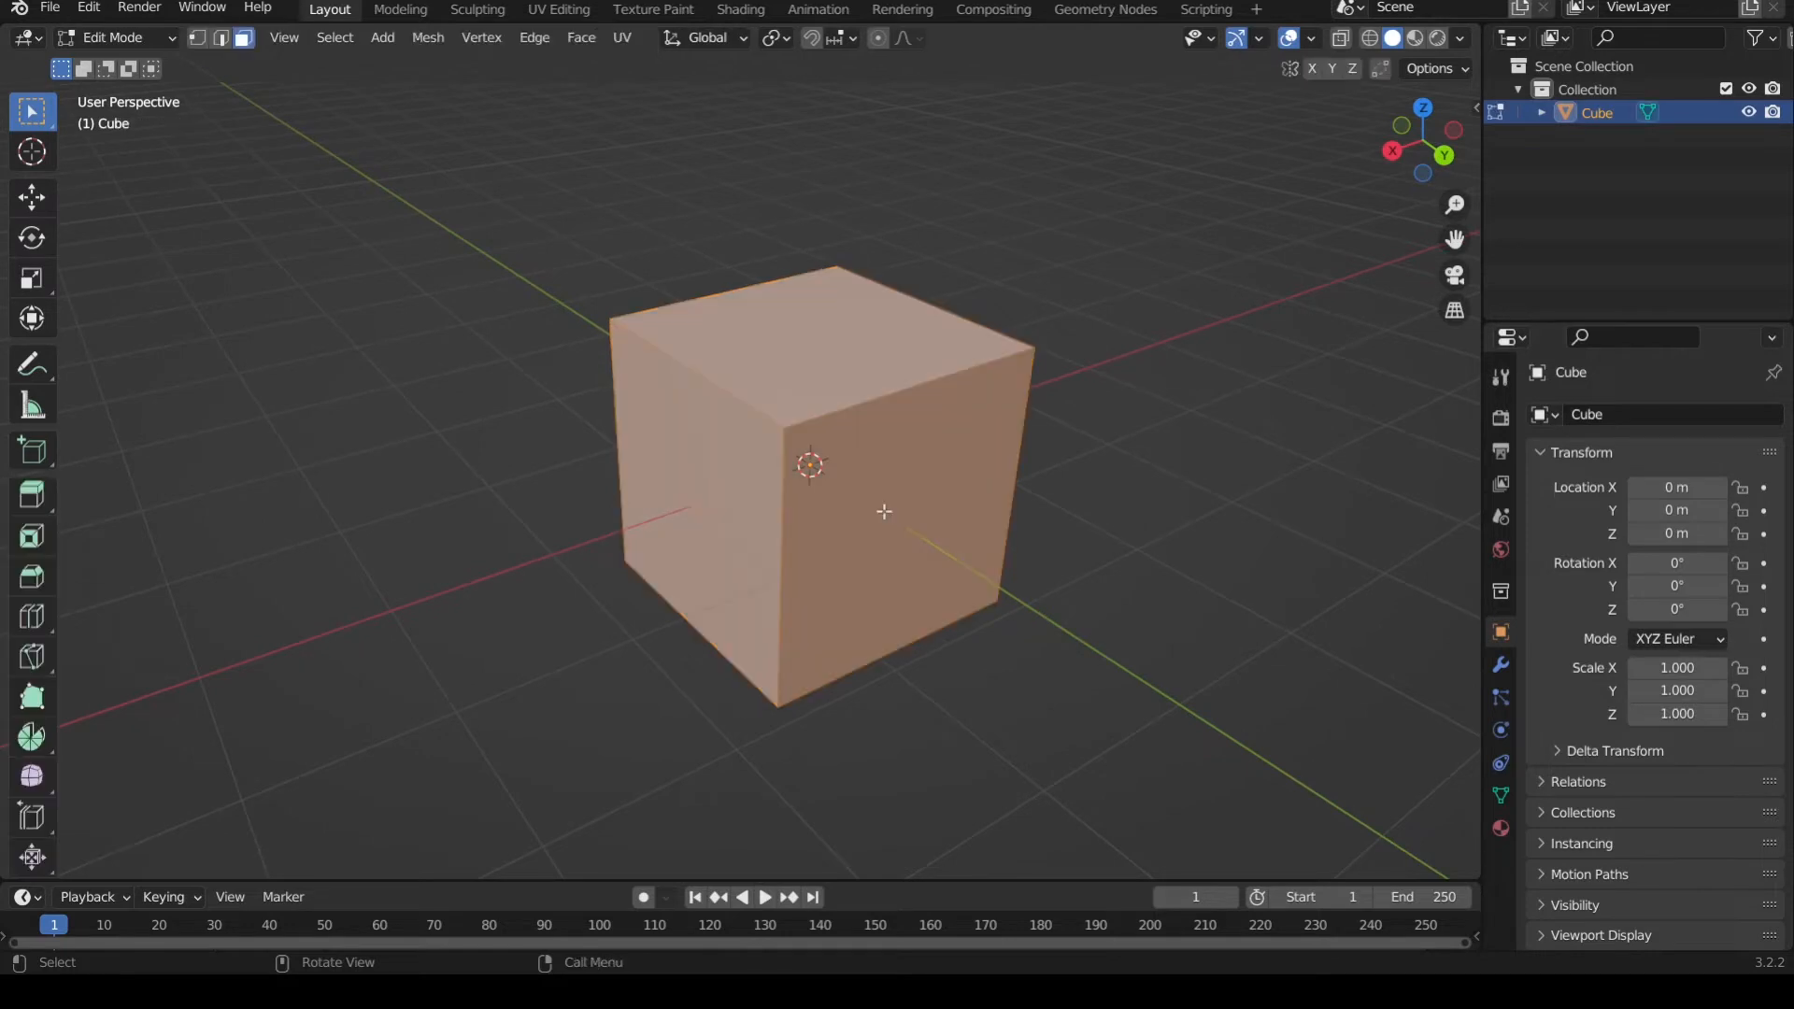
{"action": "left_click", "coordinate": [1128, 445]}
{"action": "scroll", "coordinate": [978, 480], "scroll_direction": "up", "scroll_amount": 1}
{"action": "middle_click_drag", "start_coordinate": [978, 480], "coordinate": [925, 472]}
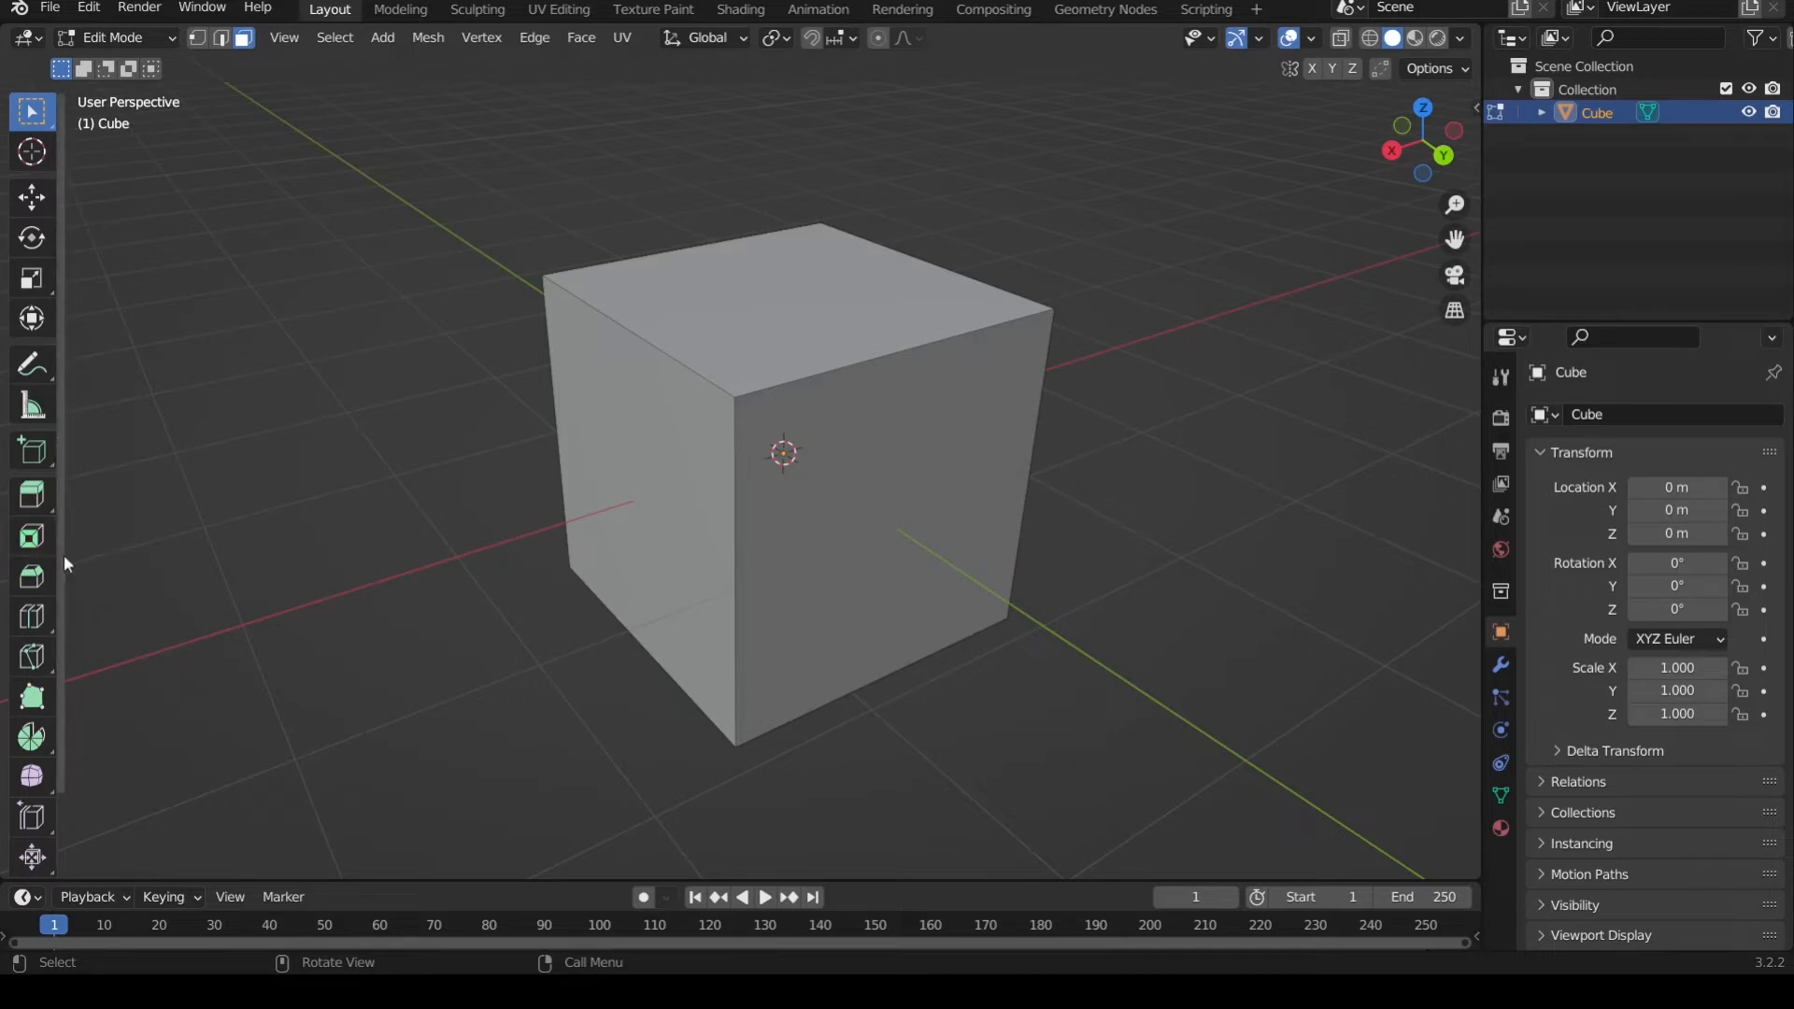
- Choose the Bevel tool, switch to edge selection and bevel one top edge of the cube with a single segment
{"action": "left_click", "coordinate": [34, 578]}
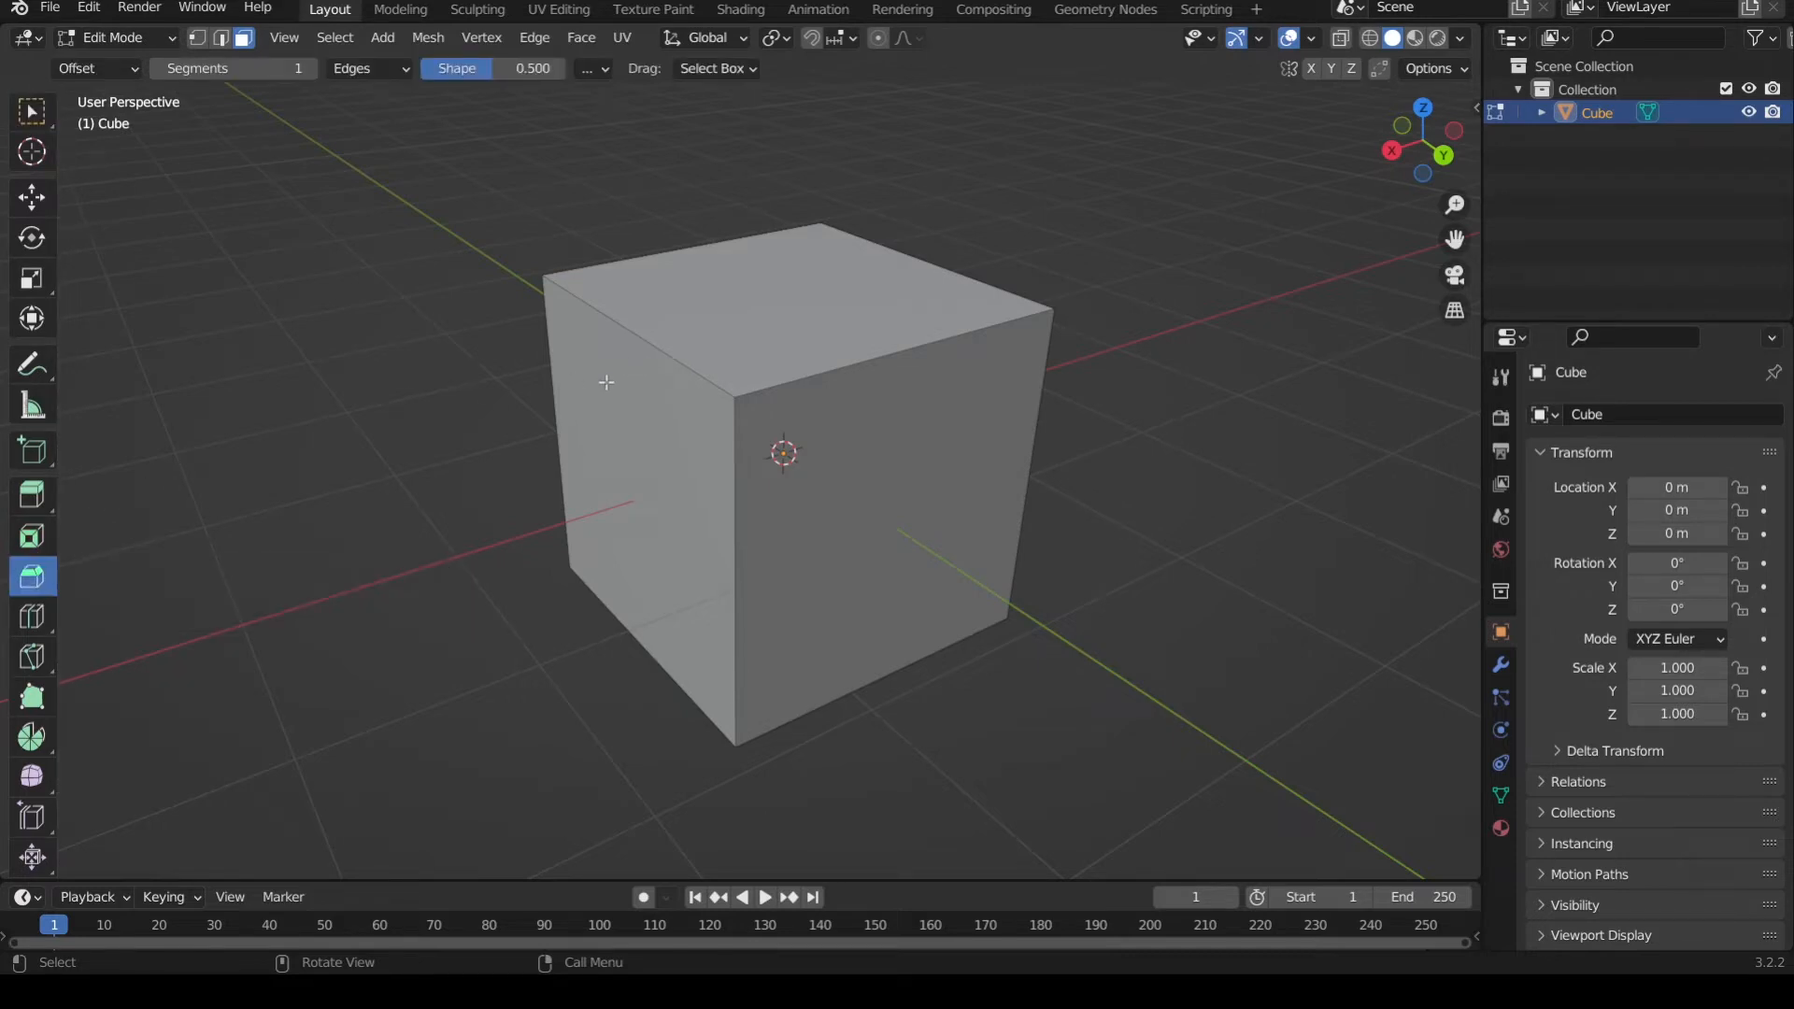
{"action": "middle_click_drag", "start_coordinate": [614, 398], "coordinate": [631, 410]}
{"action": "scroll", "coordinate": [651, 401], "scroll_direction": "up", "scroll_amount": 1}
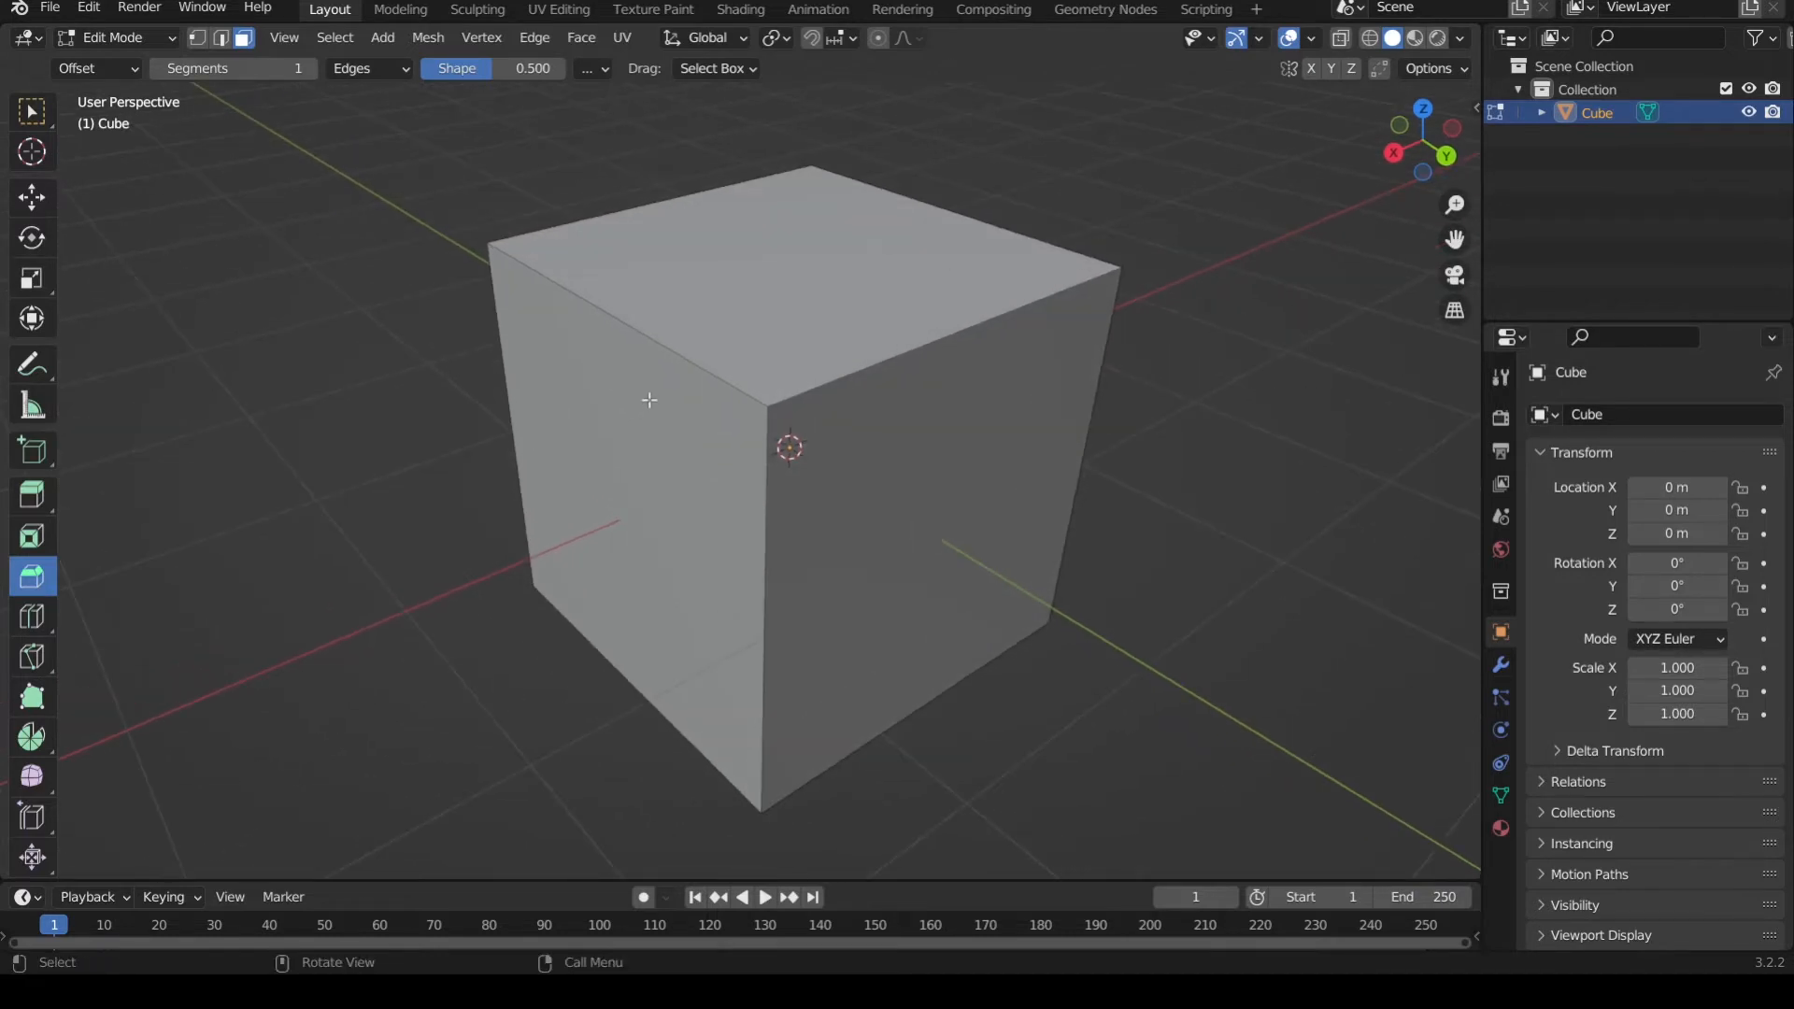
{"action": "scroll", "coordinate": [649, 395], "scroll_direction": "down", "scroll_amount": 1}
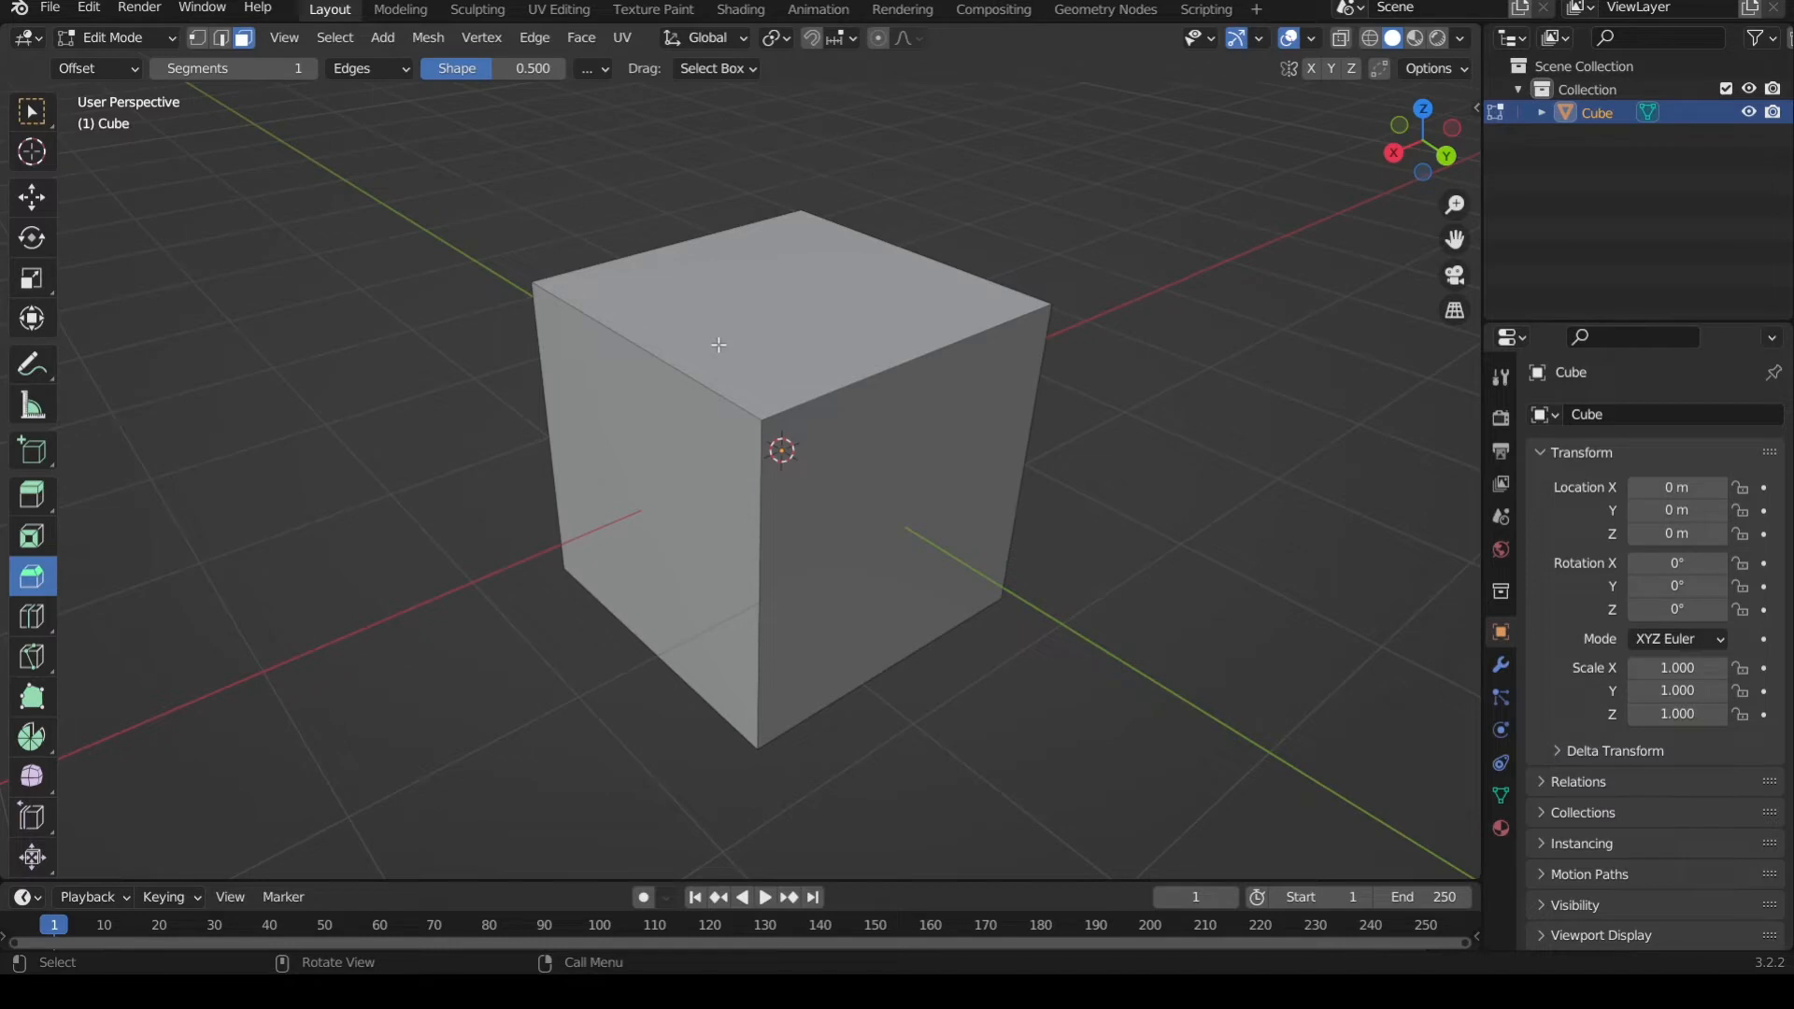
{"action": "key", "text": "2"}
{"action": "left_click", "coordinate": [678, 375]}
{"action": "scroll", "coordinate": [707, 367], "scroll_direction": "up", "scroll_amount": 2}
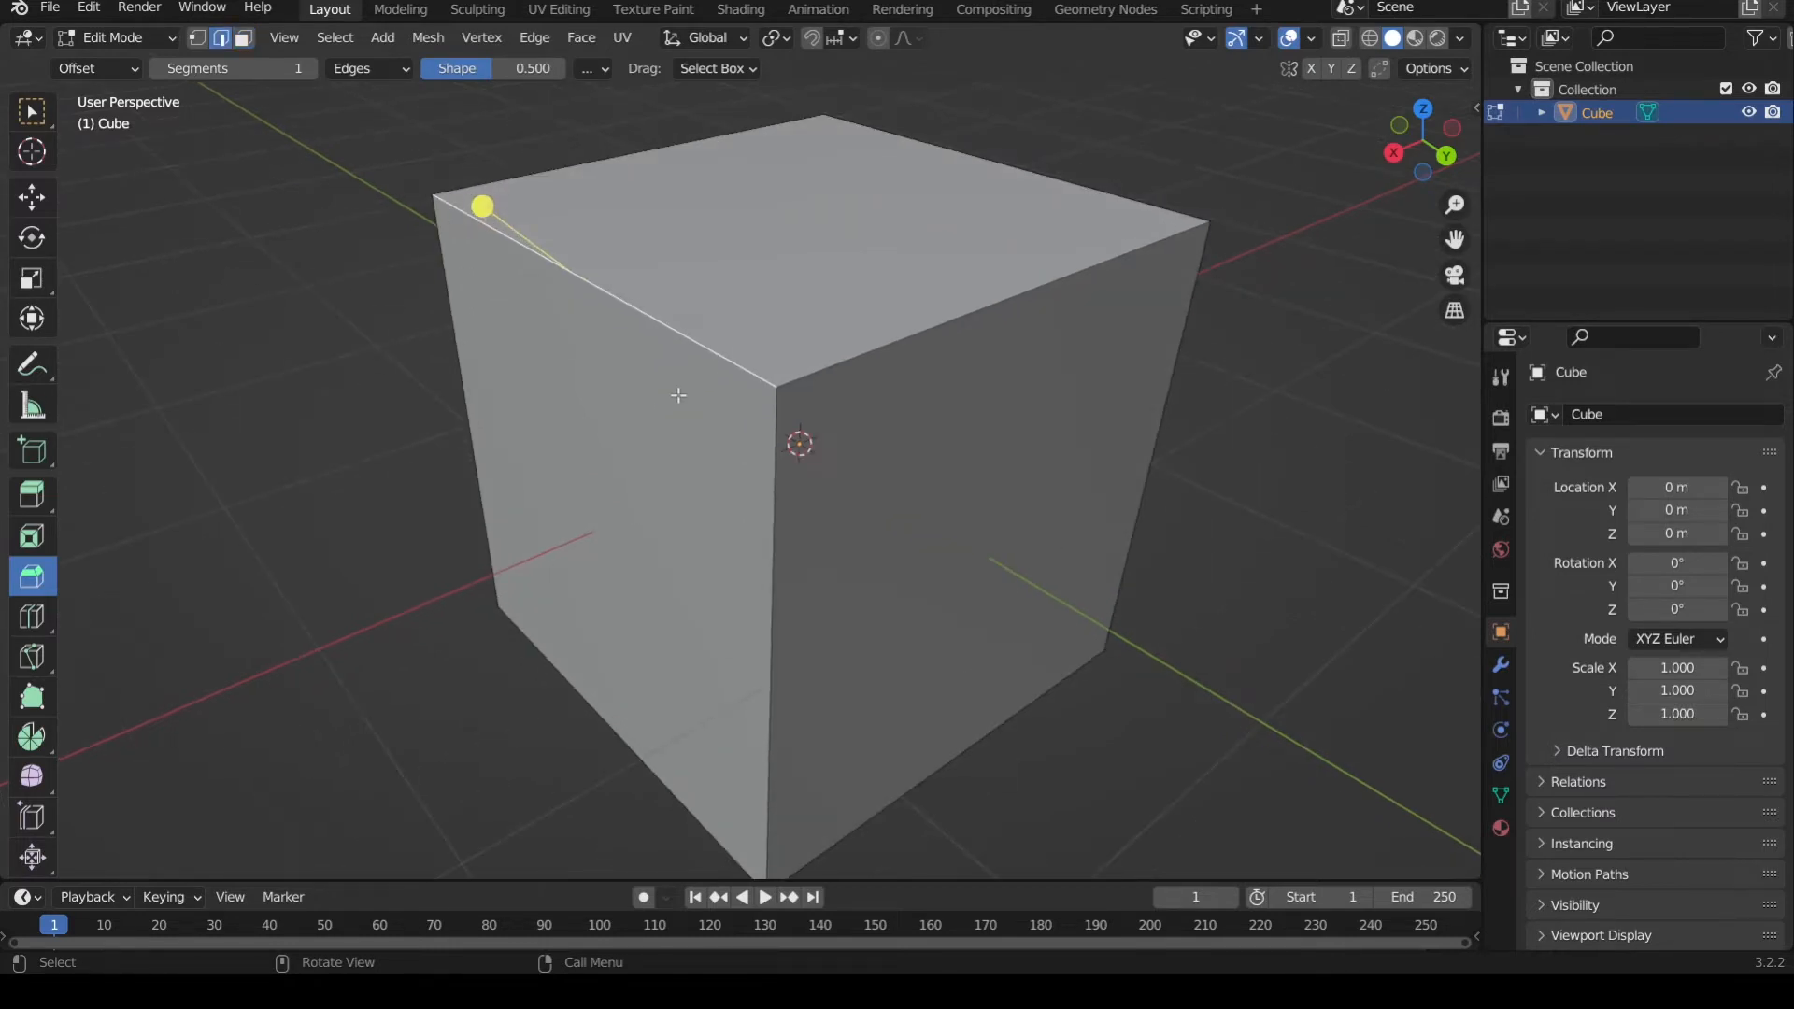
{"action": "mouse_move", "coordinate": [678, 395]}
{"action": "middle_mouse_down"}
{"action": "mouse_move", "coordinate": [665, 373]}
{"action": "mouse_move", "coordinate": [681, 381]}
{"action": "middle_mouse_up"}
{"action": "scroll", "coordinate": [671, 390], "scroll_direction": "down", "scroll_amount": 3}
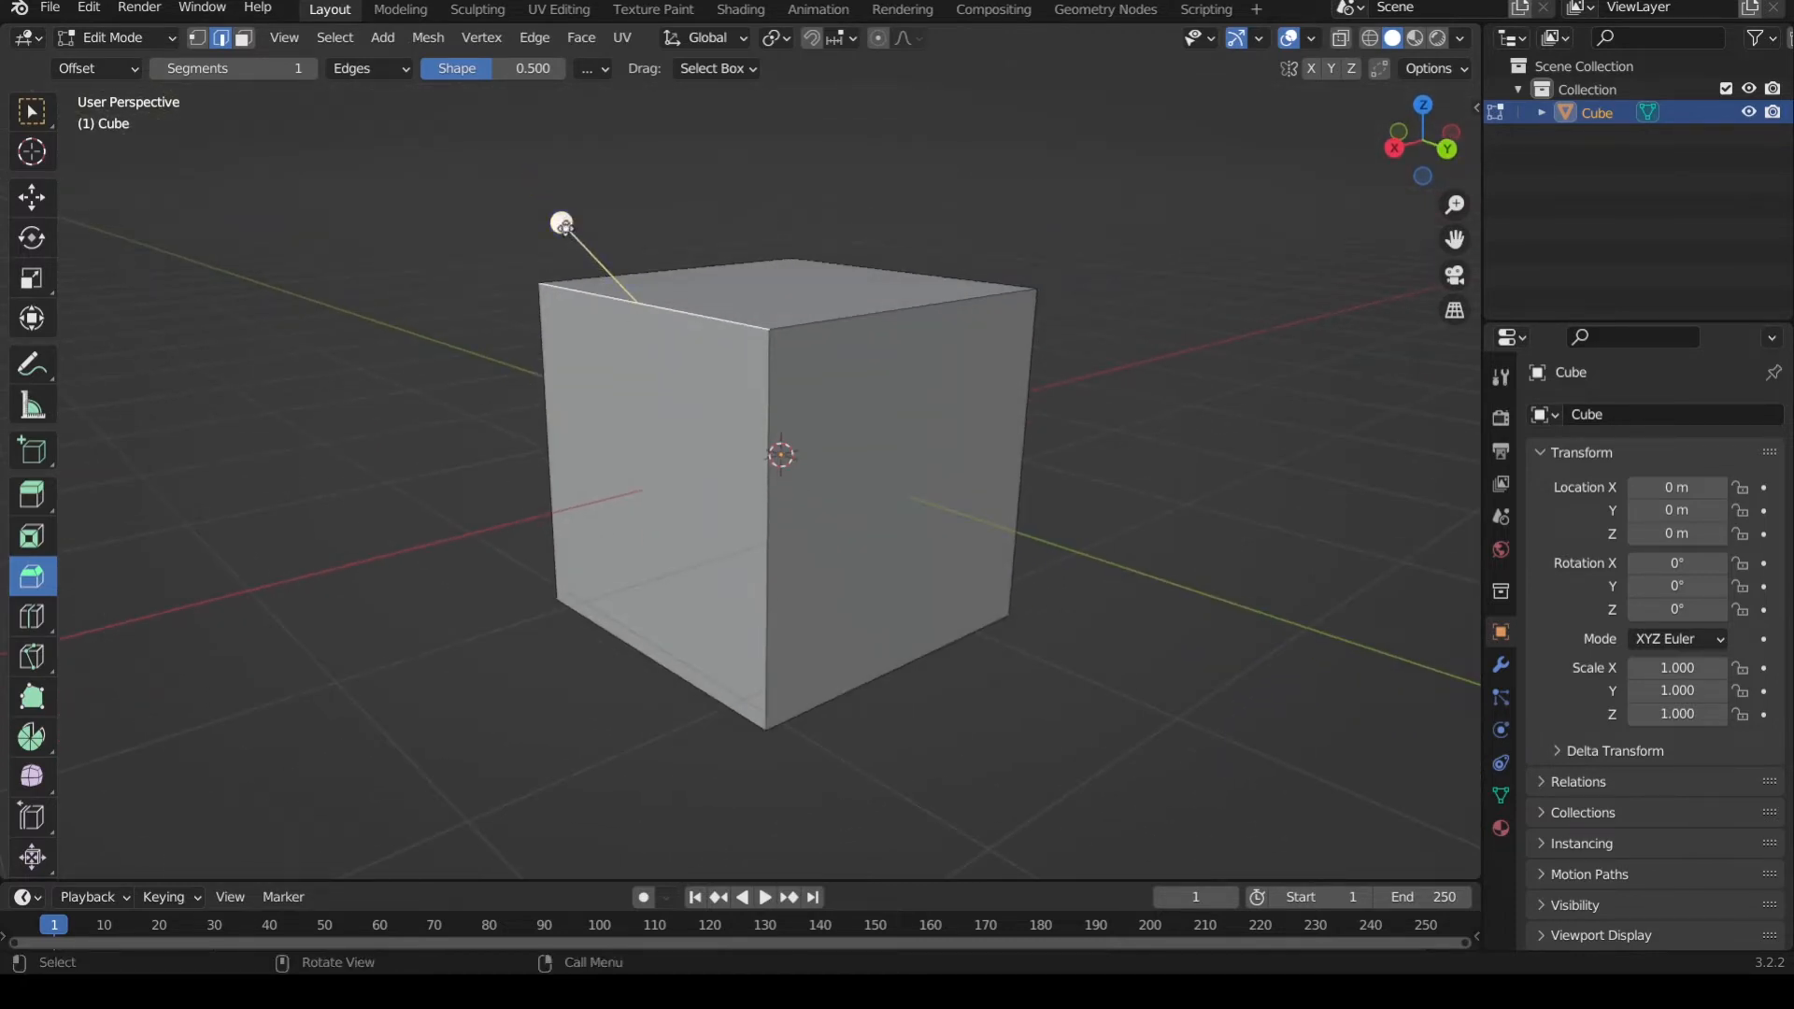
{"action": "left_click_drag", "start_coordinate": [562, 224], "coordinate": [577, 239]}
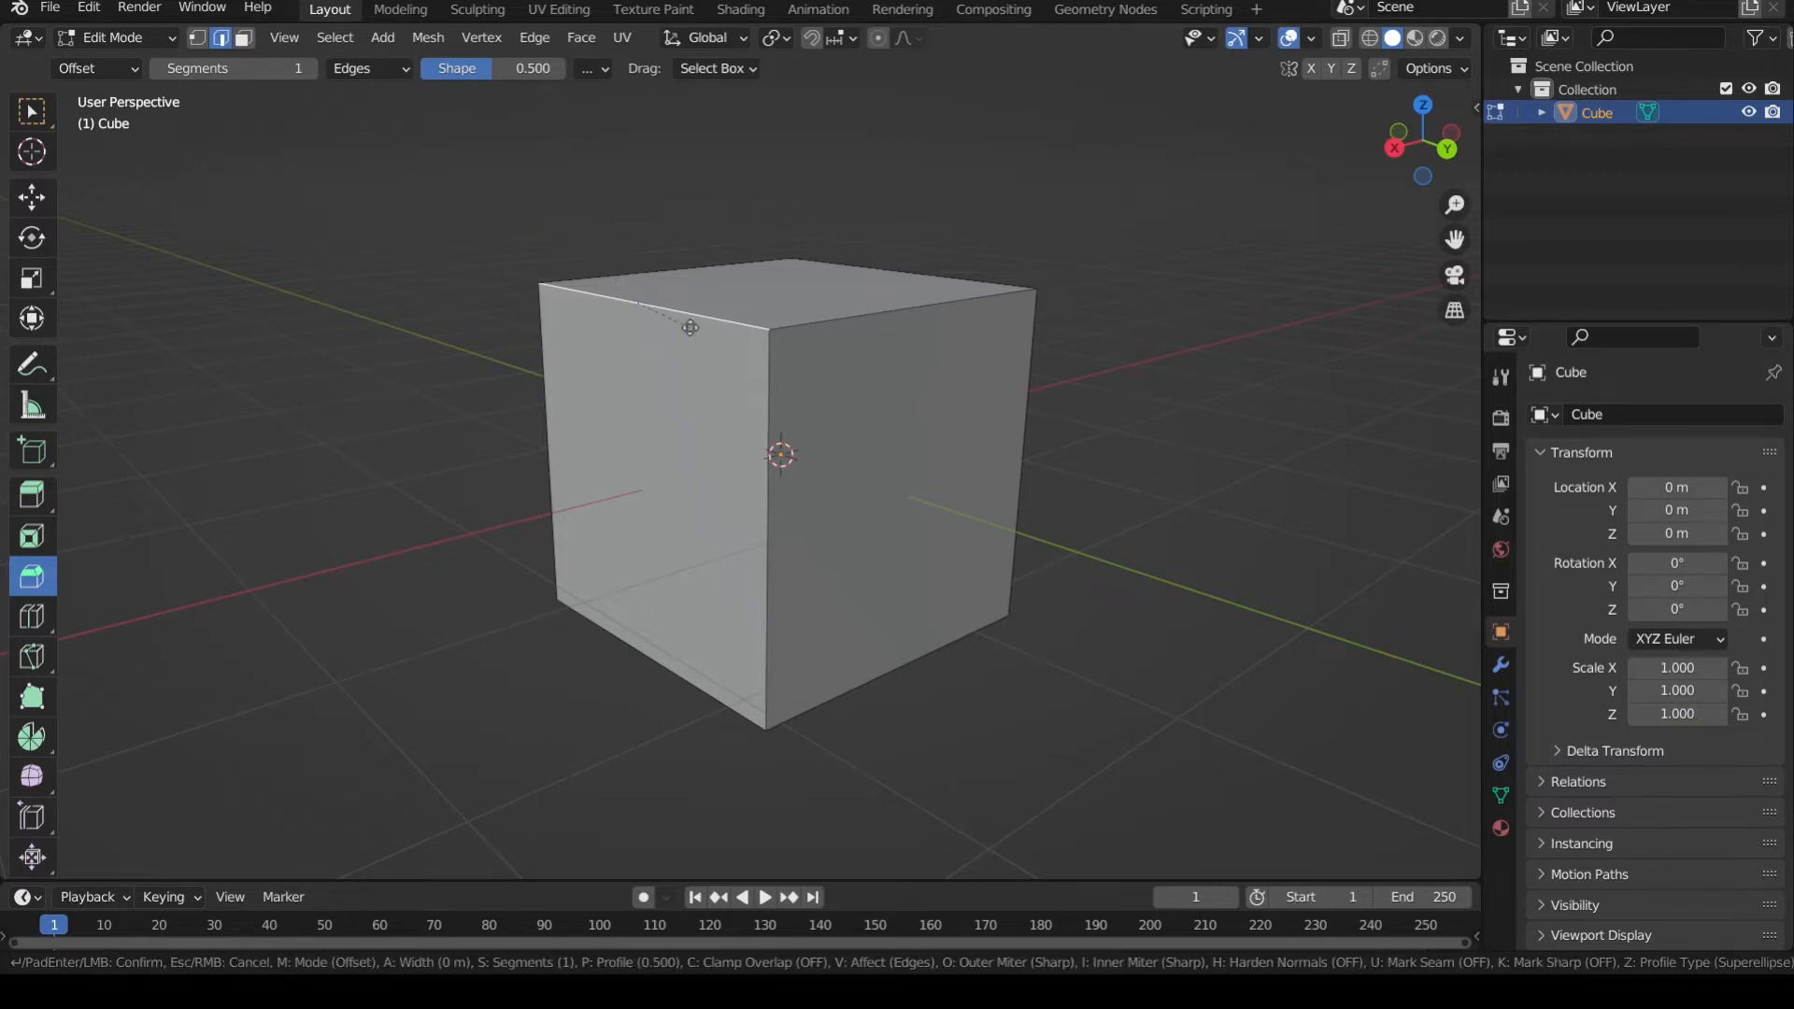
{"action": "left_click_drag", "start_coordinate": [690, 327], "coordinate": [709, 152]}
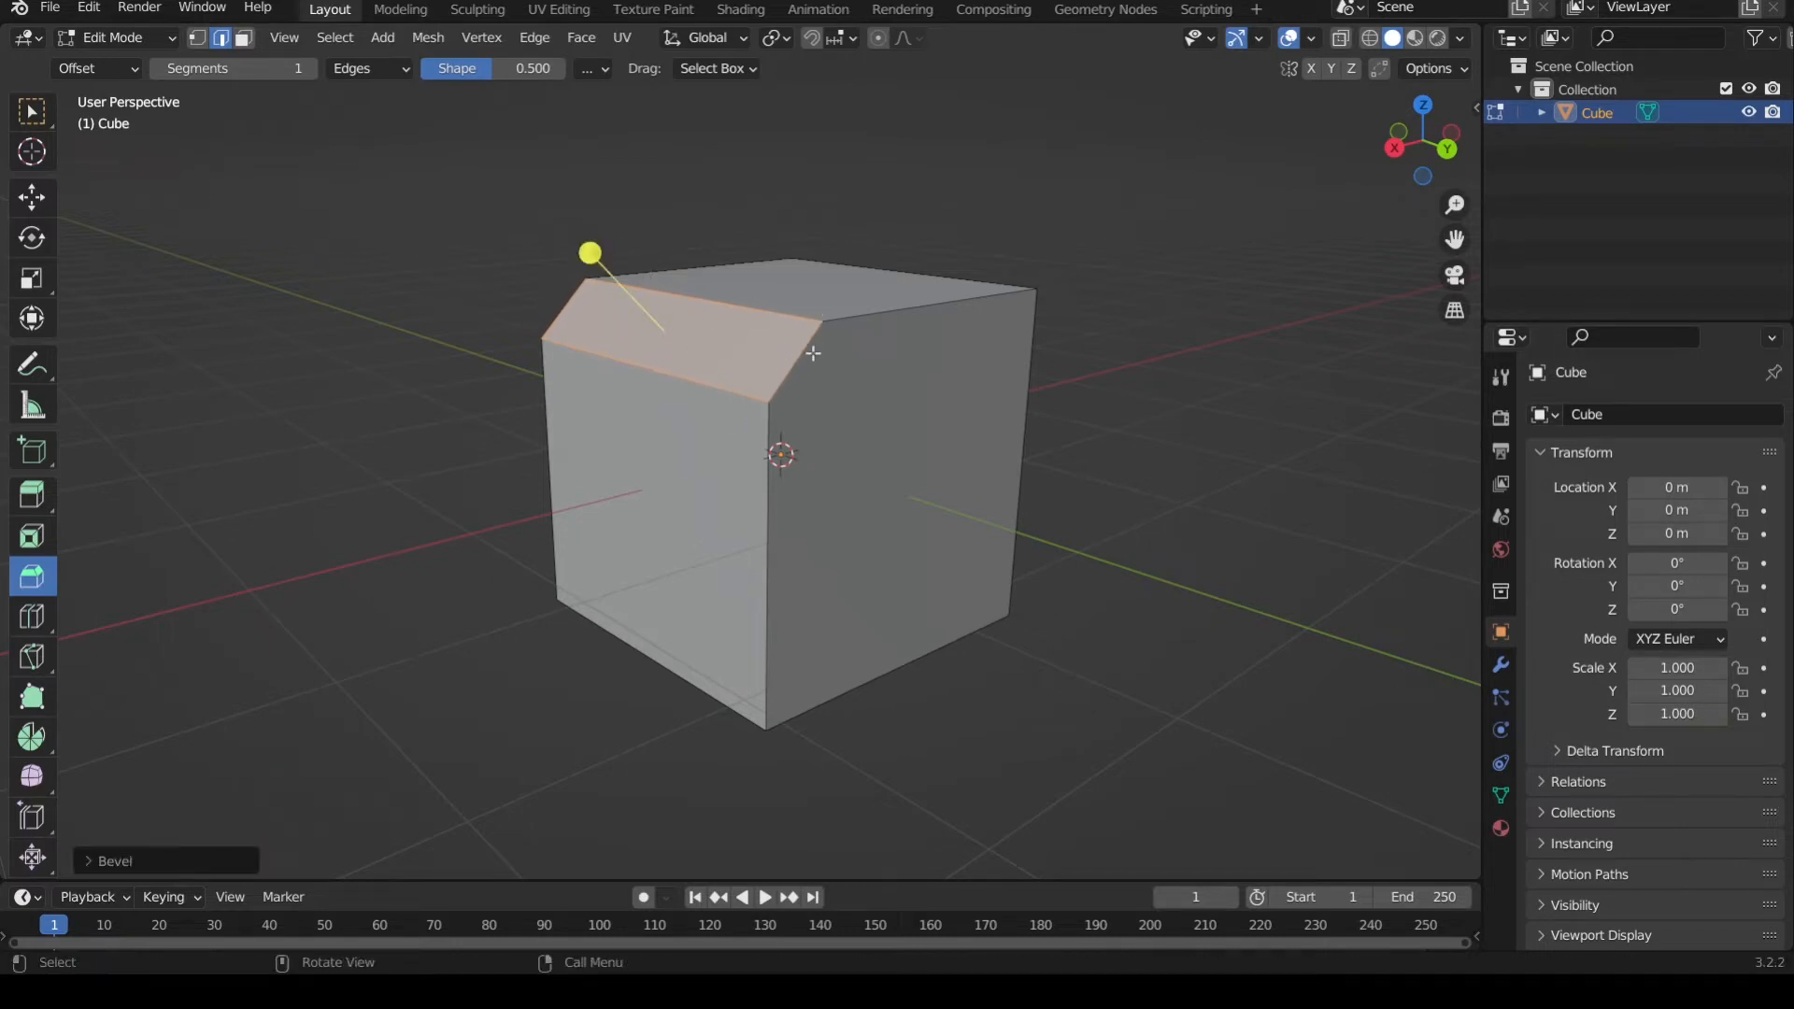
- Bevel the cube's top edge opposite the first bevel with the Bevel tool and clear the selection
{"action": "middle_click_drag", "start_coordinate": [791, 319], "coordinate": [526, 349]}
{"action": "middle_click_drag", "start_coordinate": [957, 441], "coordinate": [917, 452]}
{"action": "middle_click_drag", "start_coordinate": [902, 357], "coordinate": [953, 440]}
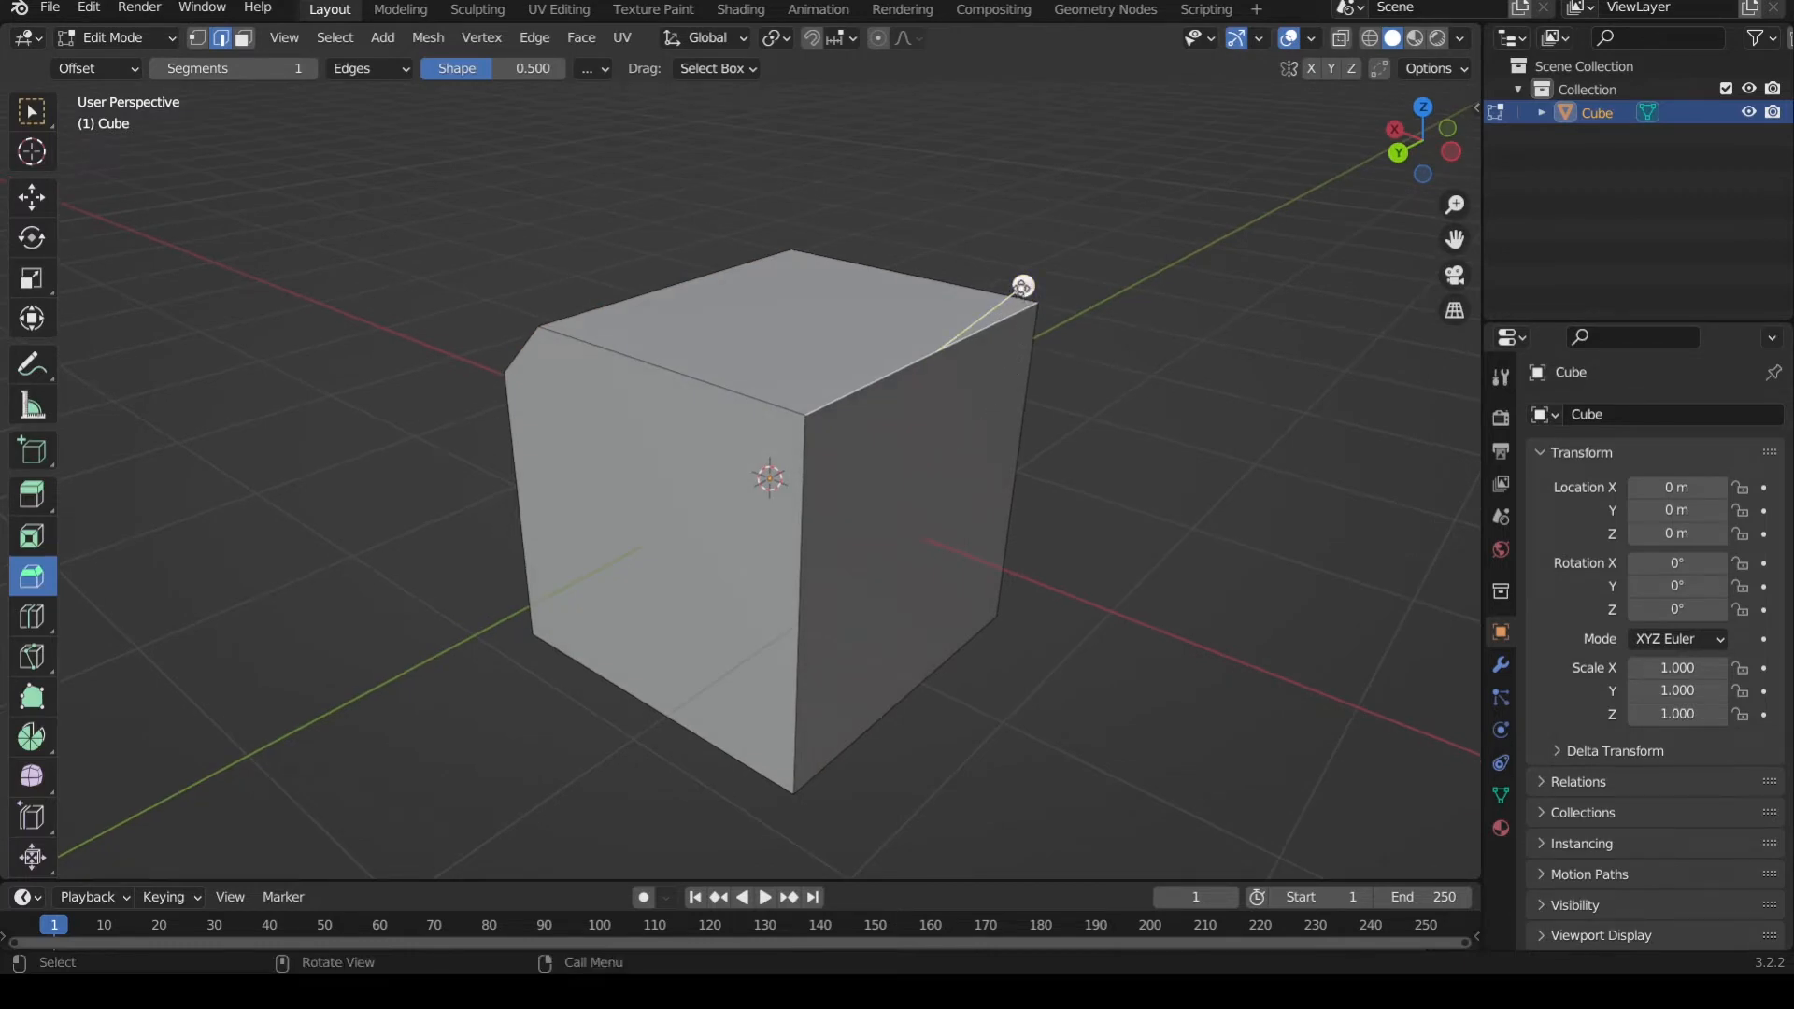
{"action": "left_click_drag", "start_coordinate": [1023, 286], "coordinate": [987, 312]}
{"action": "left_click_drag", "start_coordinate": [890, 275], "coordinate": [835, 208]}
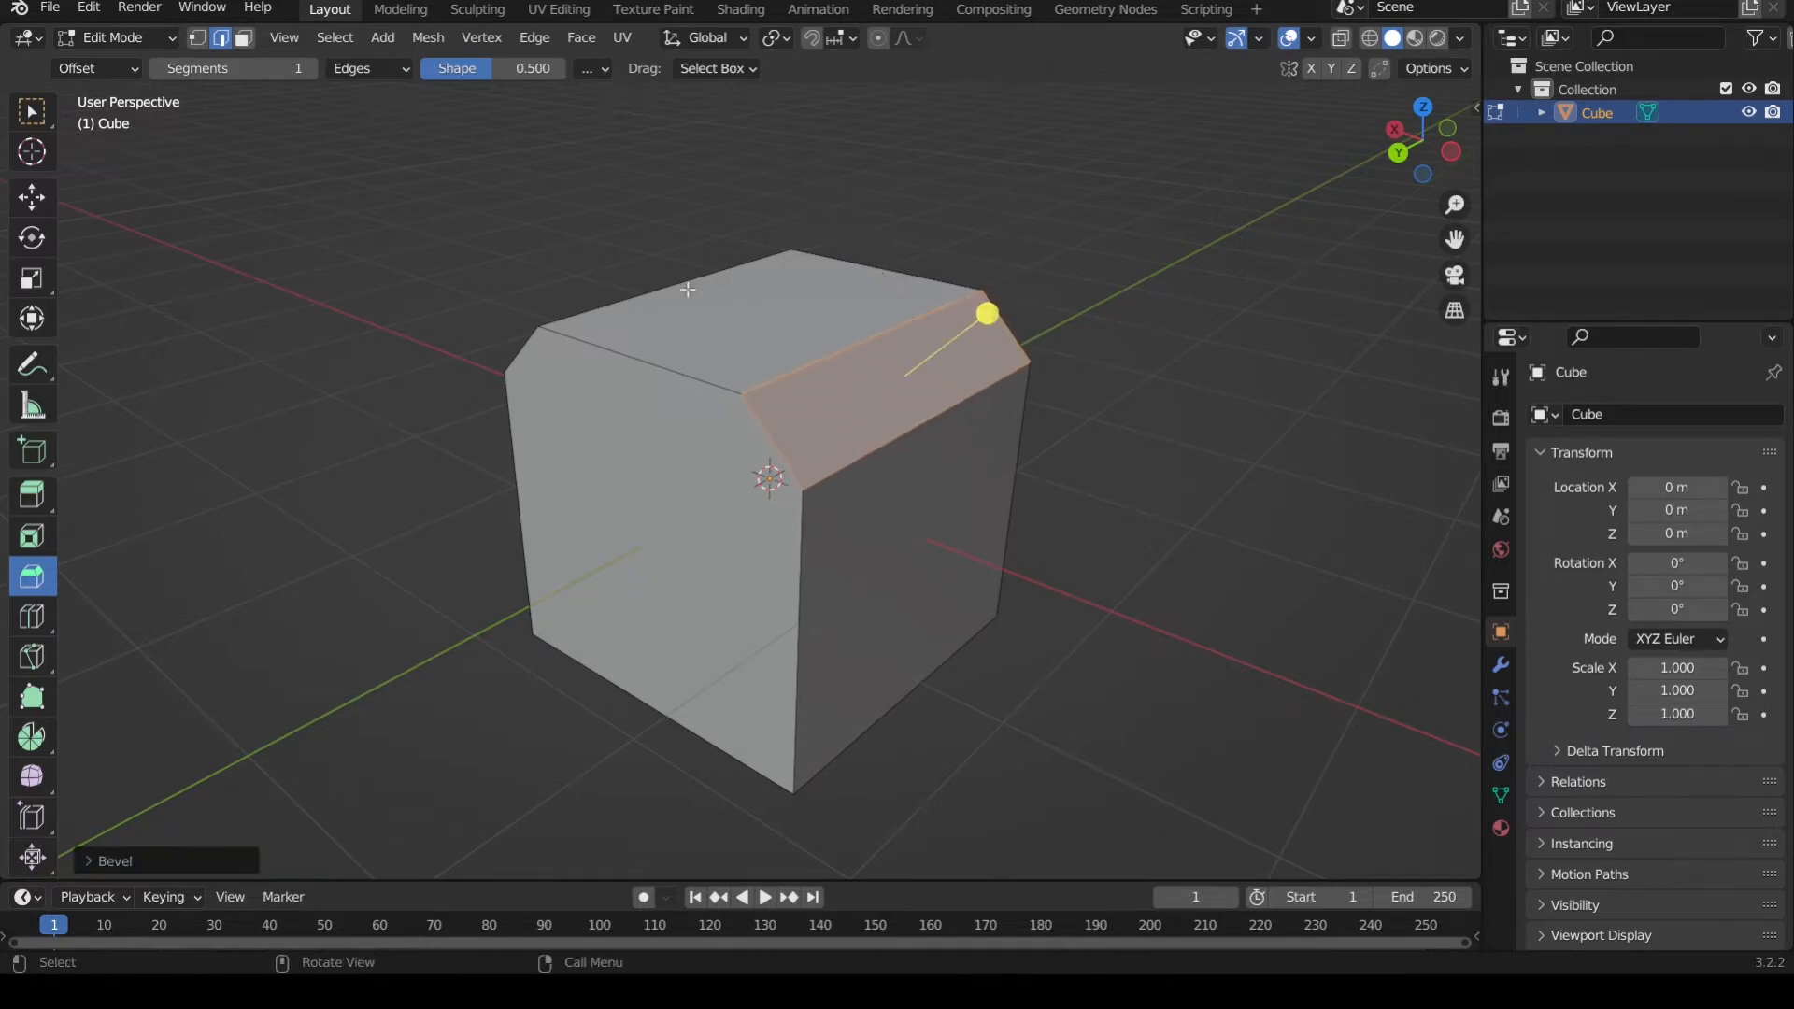
{"action": "mouse_move", "coordinate": [688, 289]}
{"action": "middle_mouse_down"}
{"action": "mouse_move", "coordinate": [816, 256]}
{"action": "mouse_move", "coordinate": [883, 265]}
{"action": "mouse_move", "coordinate": [714, 291]}
{"action": "mouse_move", "coordinate": [811, 264]}
{"action": "mouse_move", "coordinate": [687, 308]}
{"action": "mouse_move", "coordinate": [674, 293]}
{"action": "middle_mouse_up"}
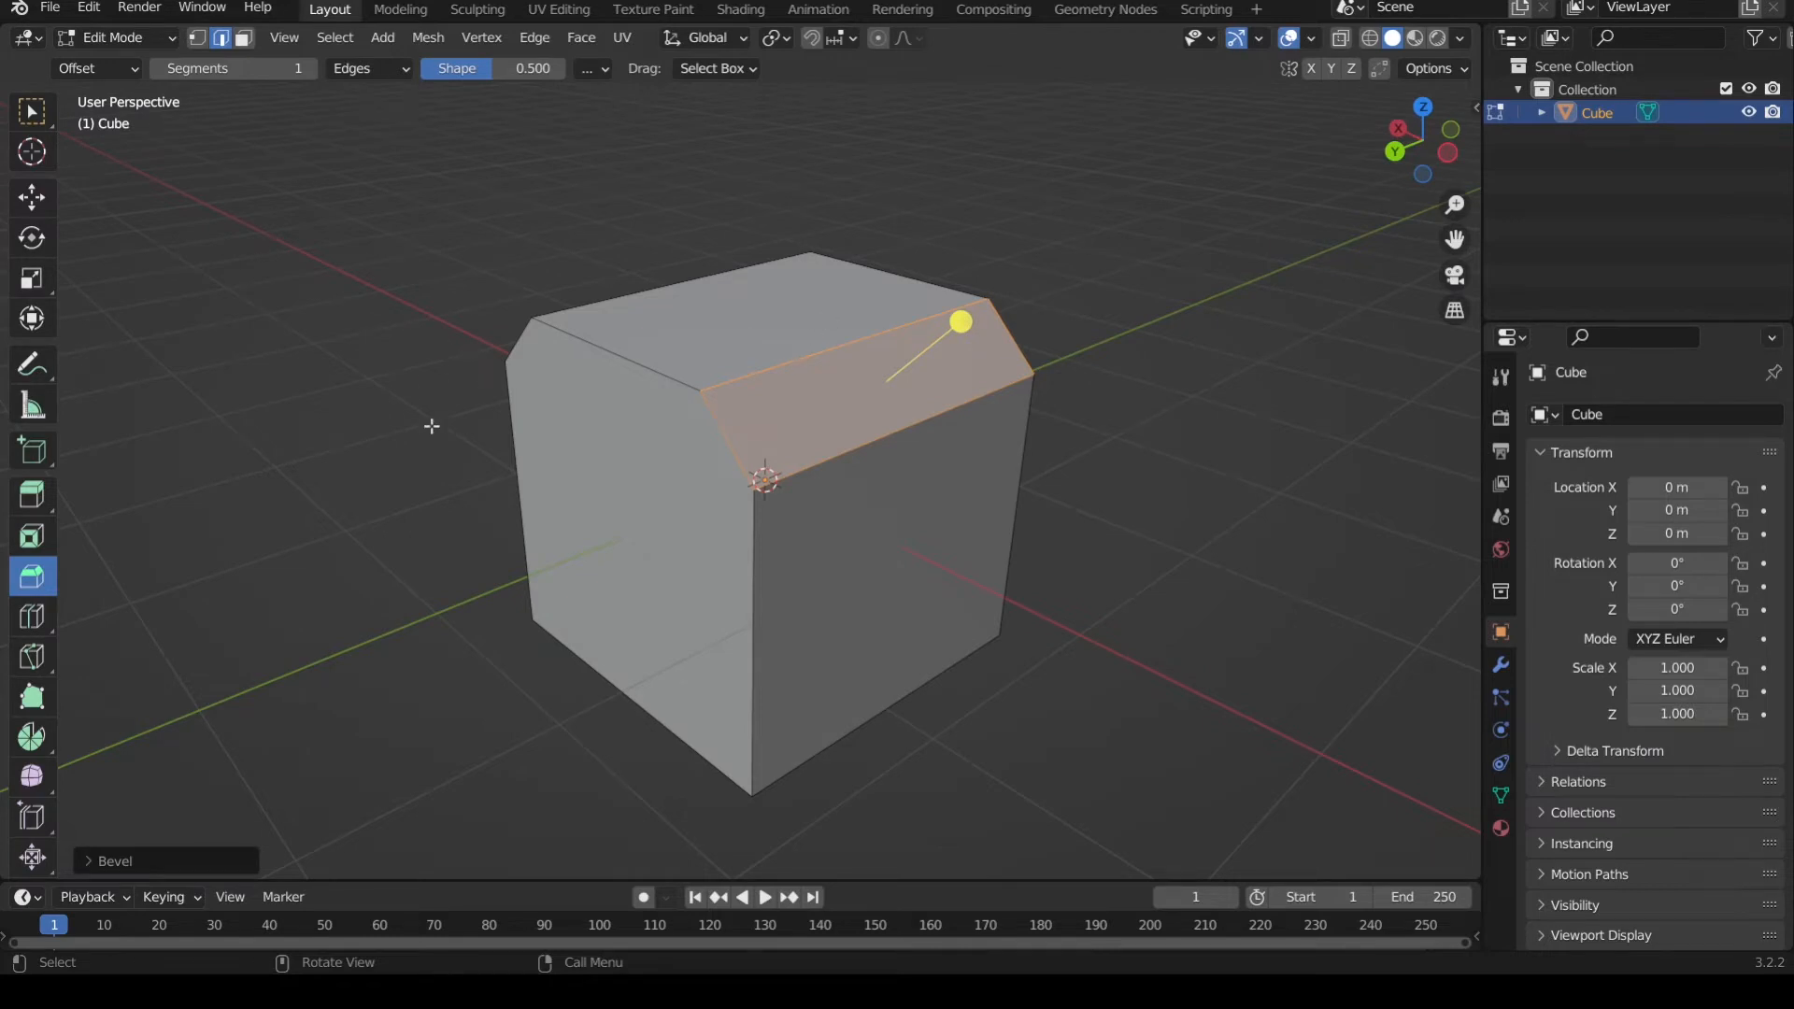
{"action": "middle_click_drag", "start_coordinate": [431, 426], "coordinate": [506, 453]}
{"action": "left_click", "coordinate": [1086, 562]}
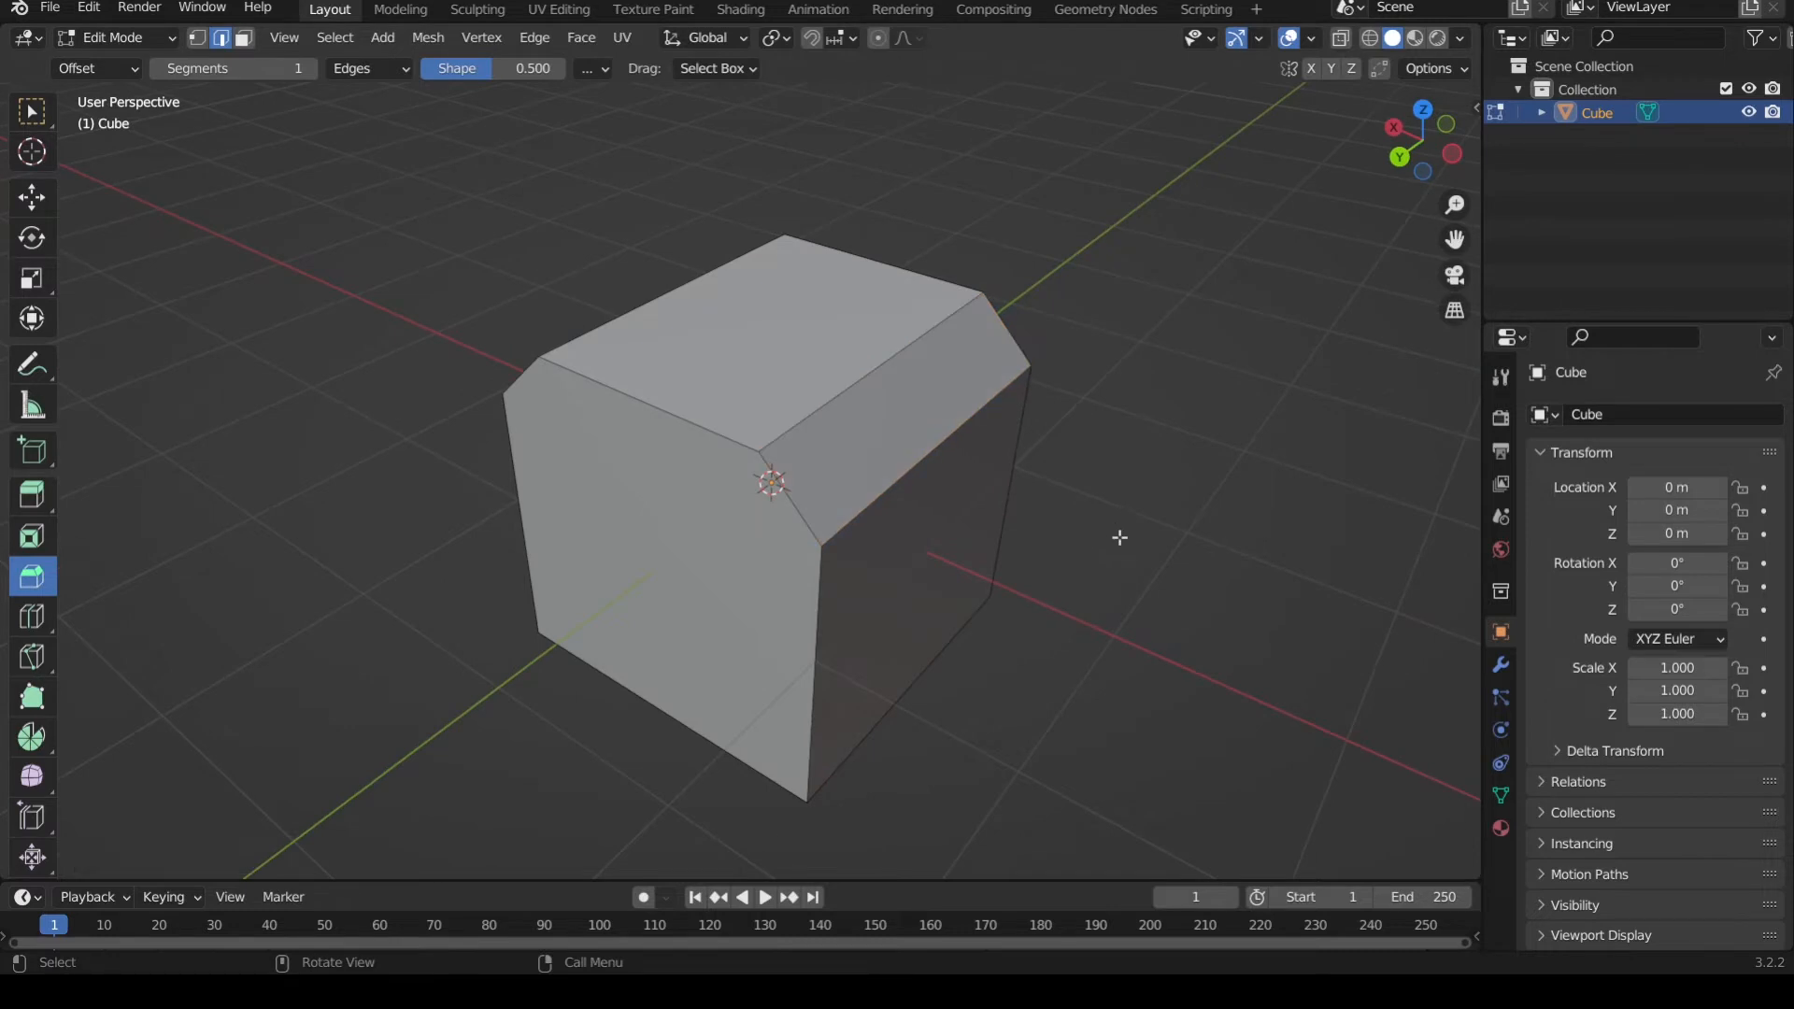
- Undo the deselection and the bevel on the second top edge
{"action": "key", "text": "ctrl+z"}
{"action": "key", "text": "ctrl+z"}
{"action": "middle_click_drag", "start_coordinate": [1136, 608], "coordinate": [1047, 507]}
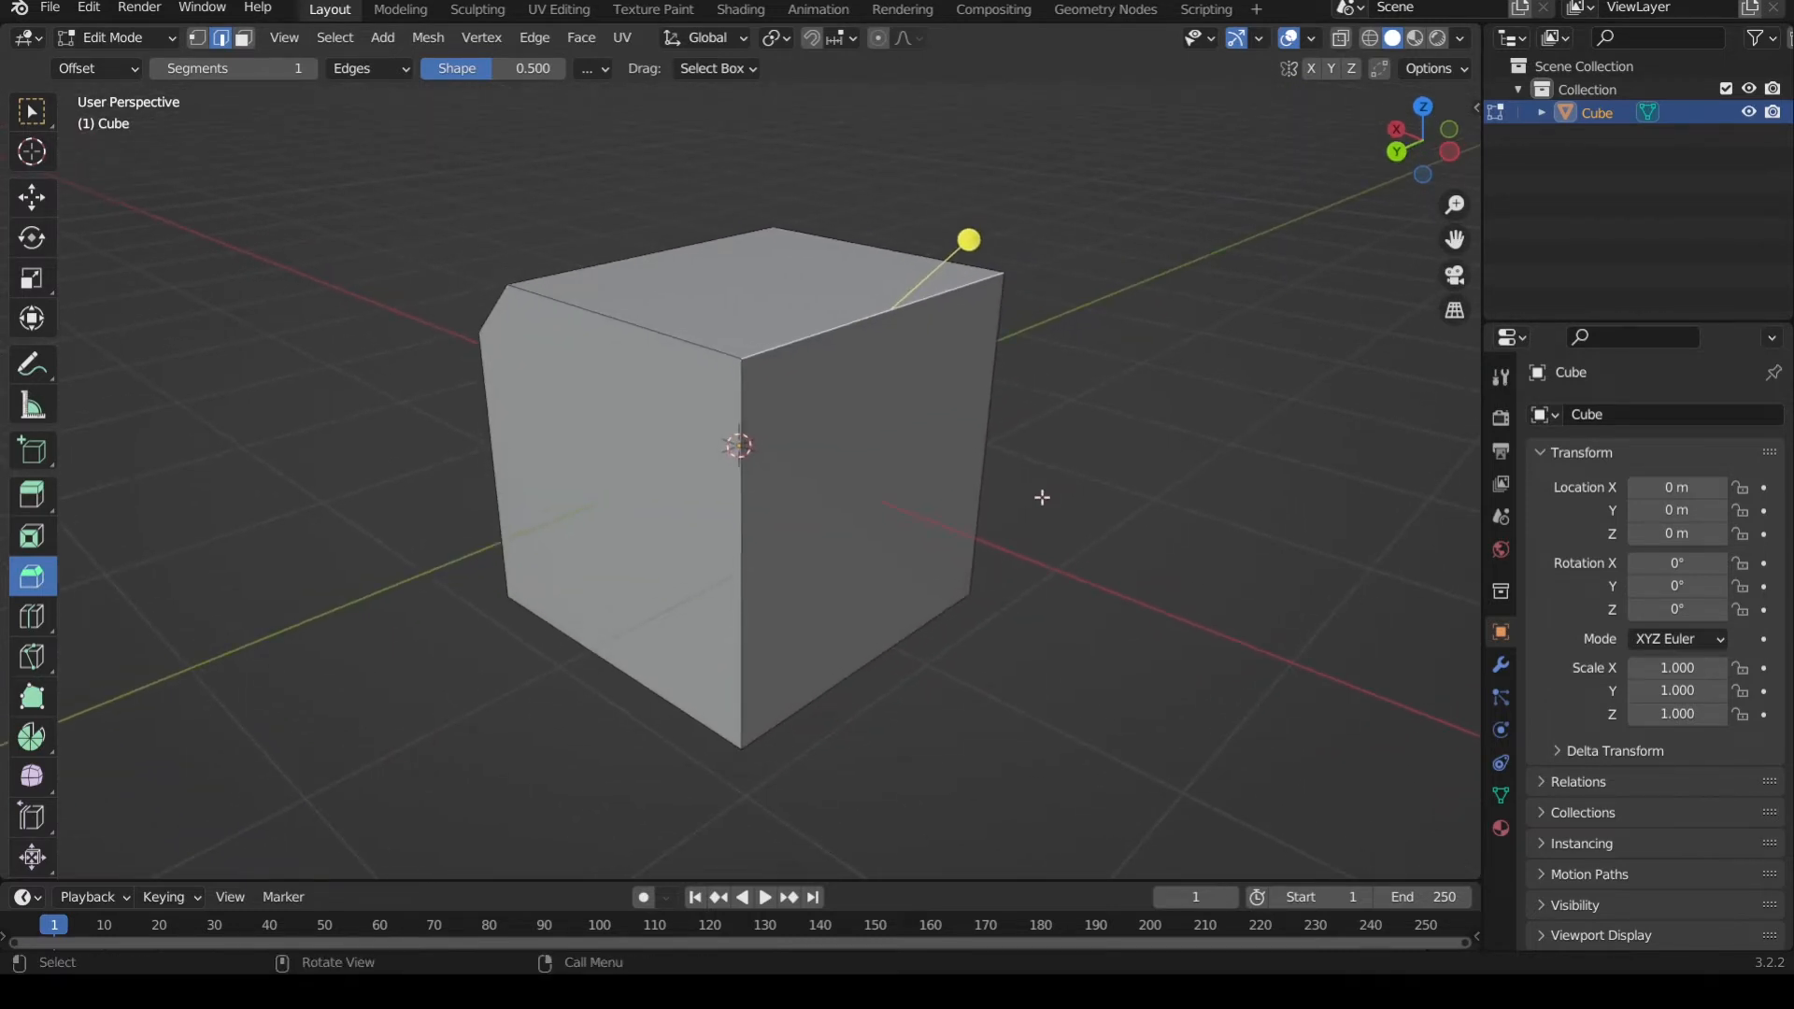
- Return to the Select Box tool and bevel the top edge opposite the existing bevel using the Bevel command with one segment
{"action": "left_click", "coordinate": [32, 112]}
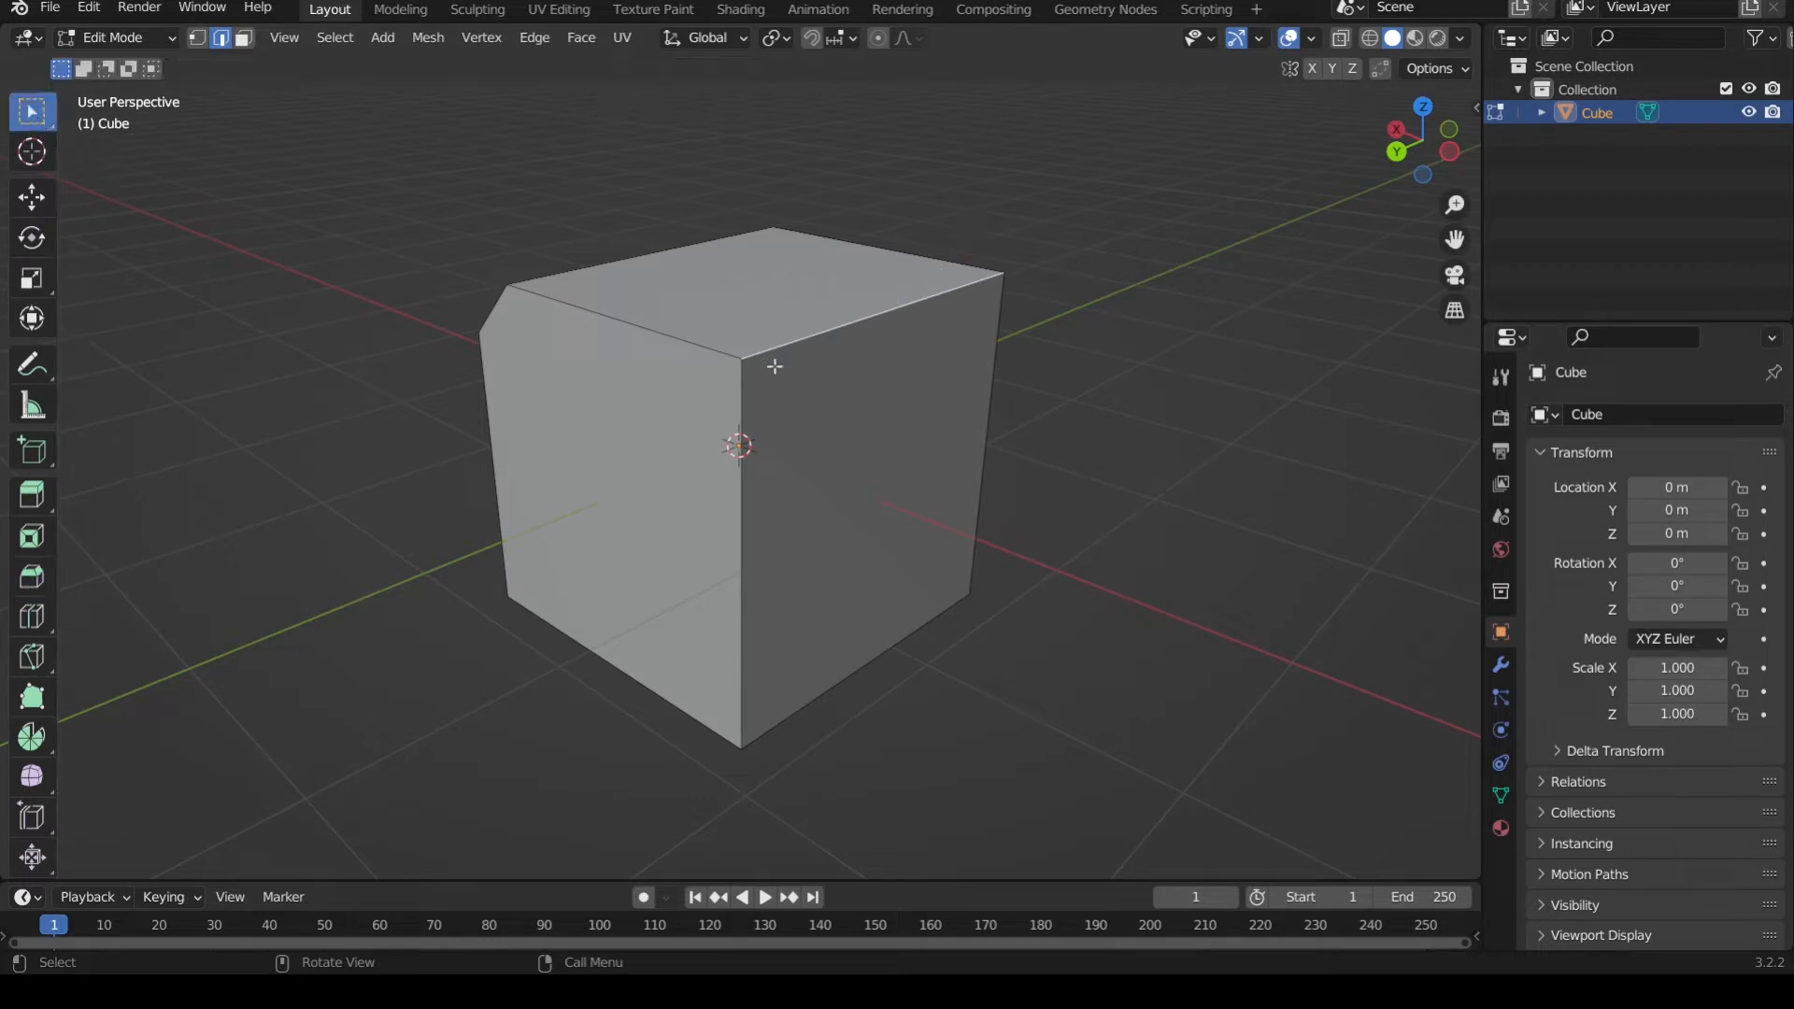
{"action": "middle_click_drag", "start_coordinate": [1067, 332], "coordinate": [1065, 353]}
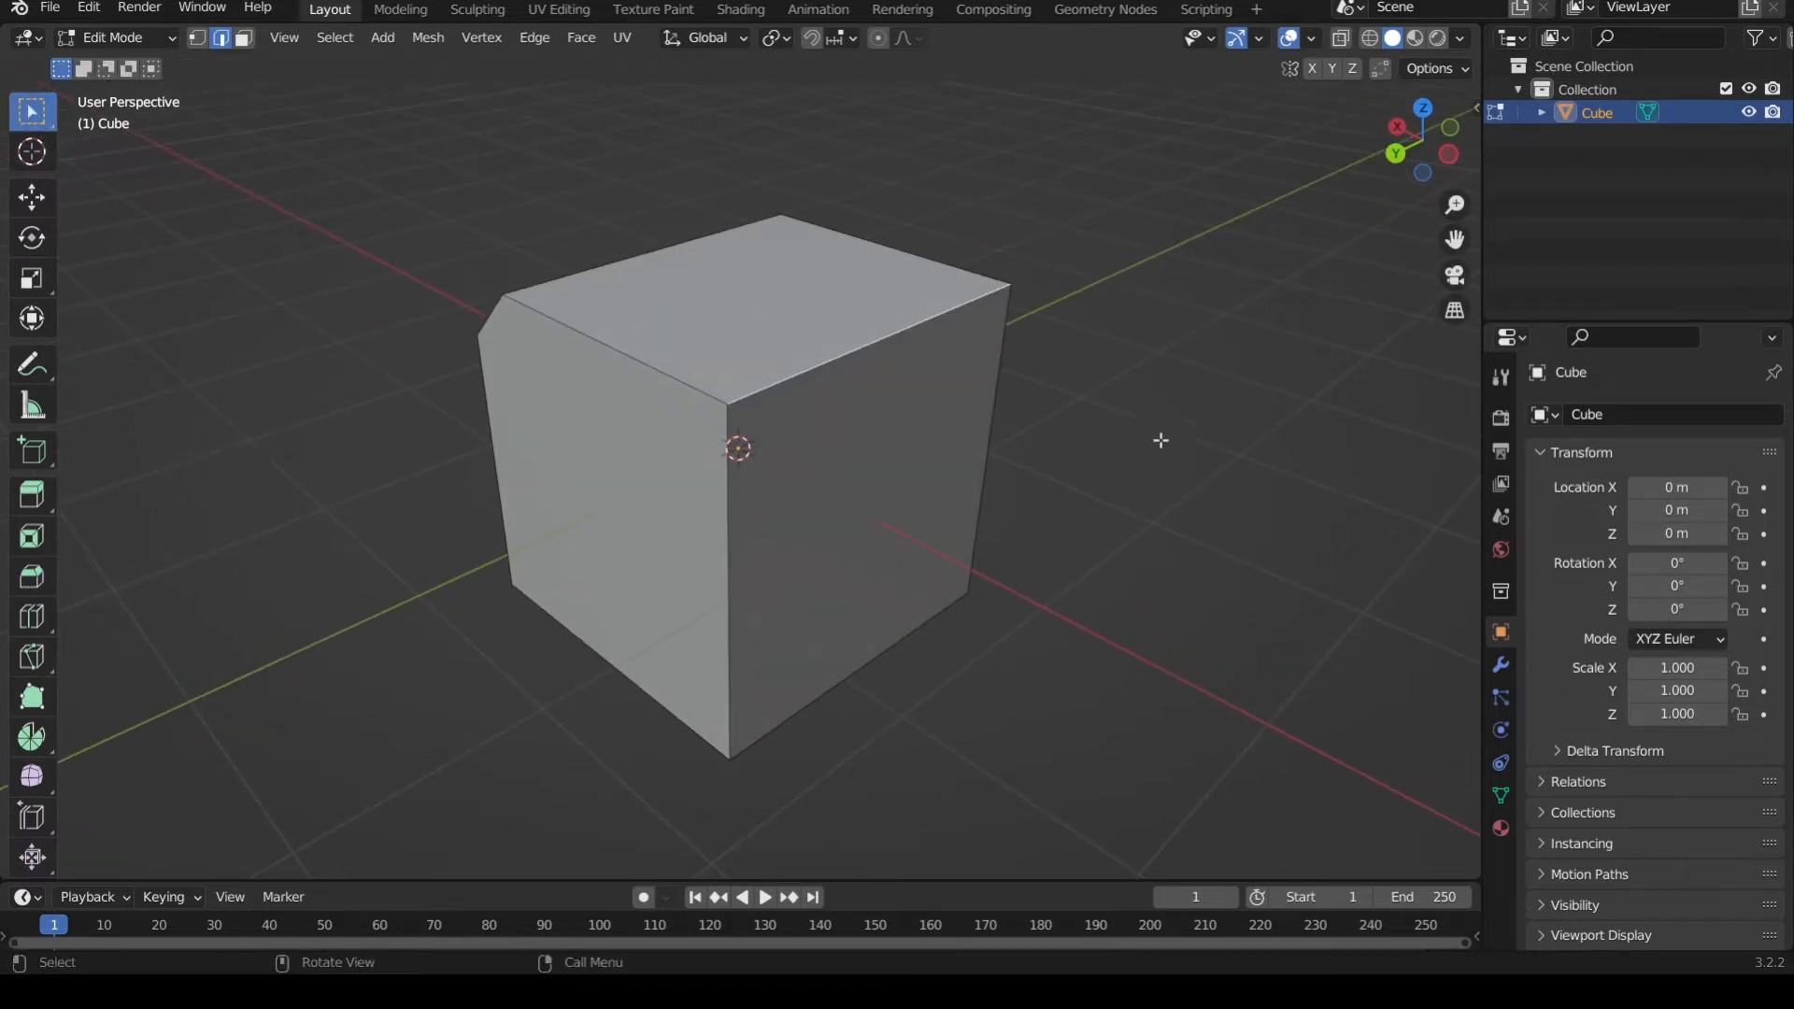
{"action": "scroll", "coordinate": [1071, 407], "scroll_direction": "up", "scroll_amount": 1}
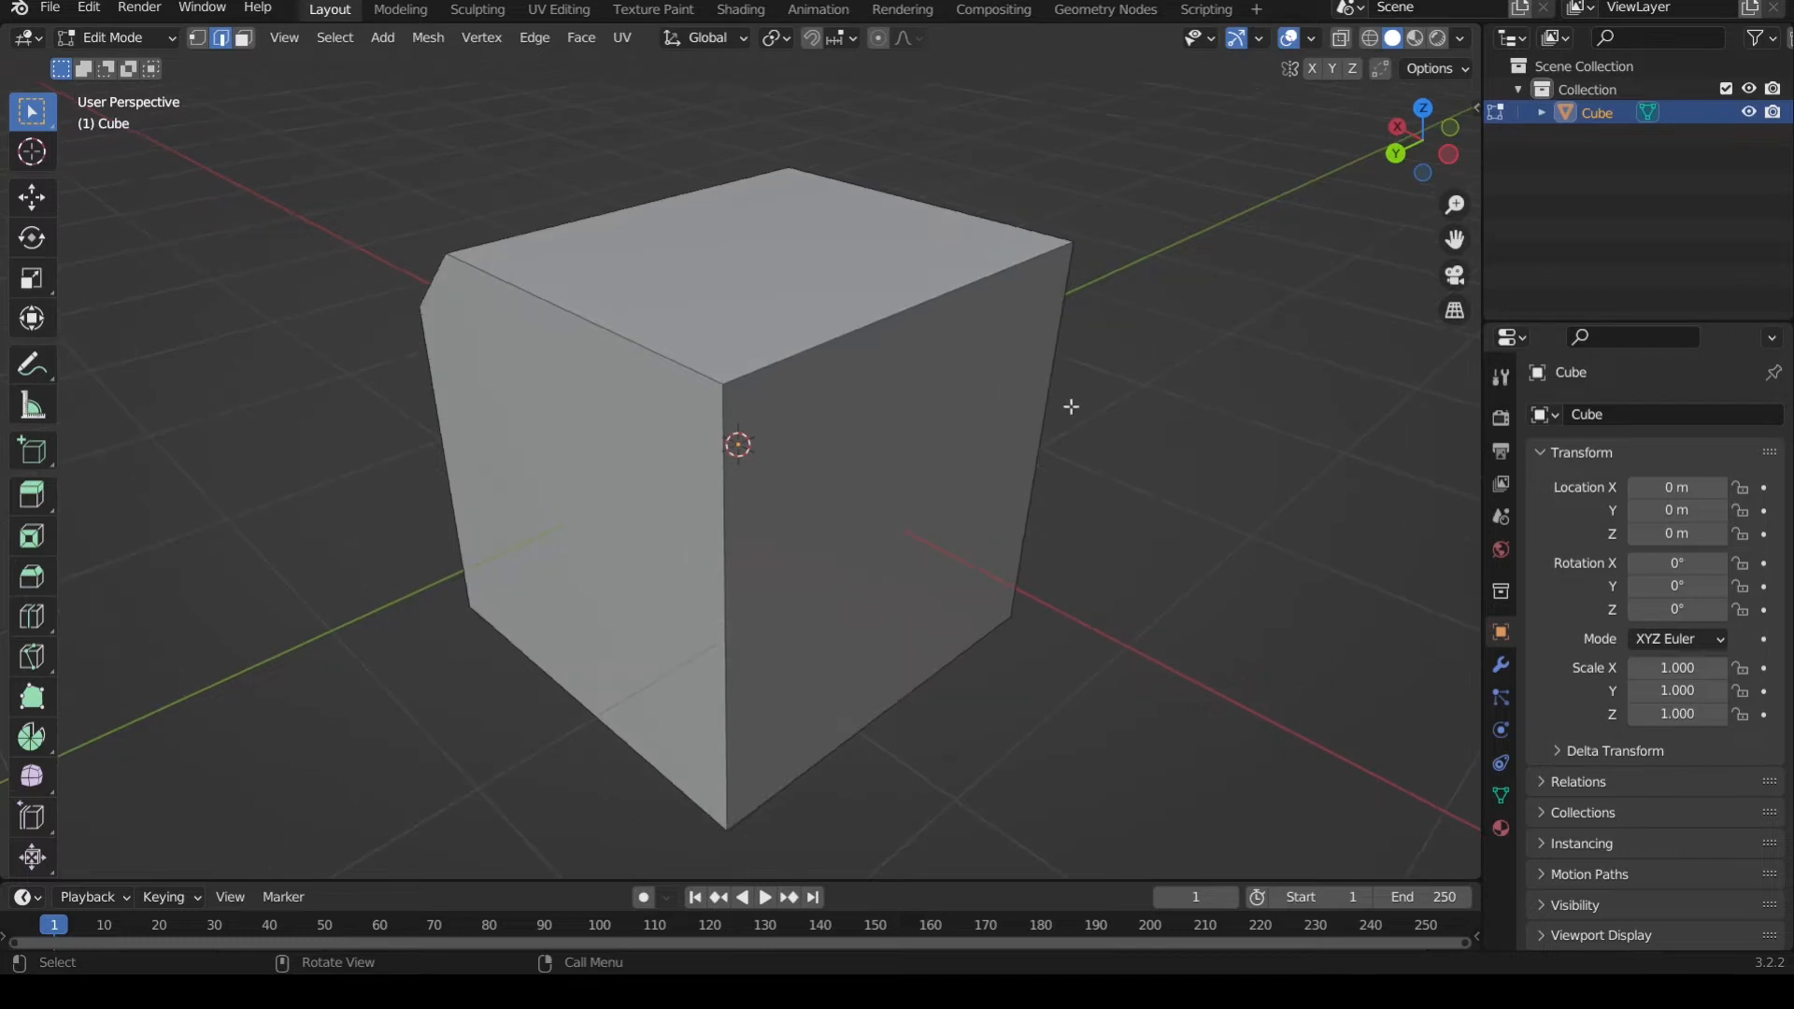
{"action": "left_click", "coordinate": [882, 322]}
{"action": "scroll", "coordinate": [902, 421], "scroll_direction": "up", "scroll_amount": 1}
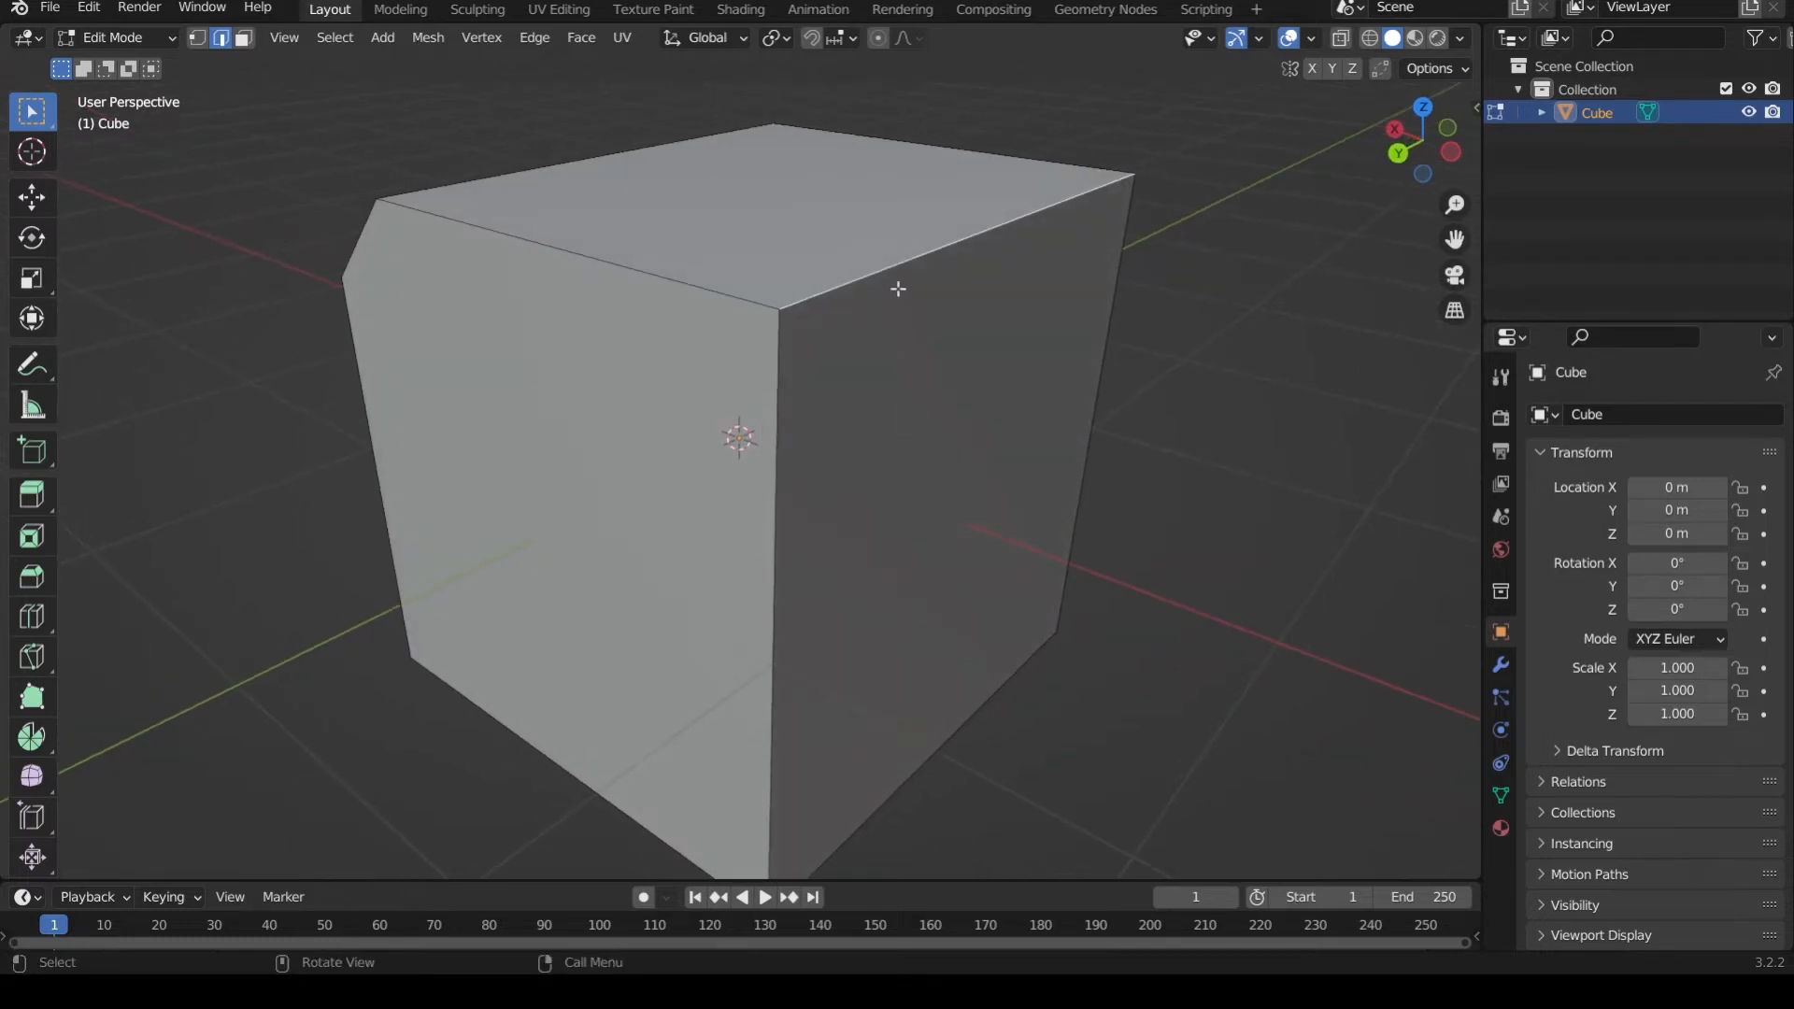
{"action": "scroll", "coordinate": [911, 322], "scroll_direction": "down", "scroll_amount": 1}
{"action": "middle_click_drag", "start_coordinate": [913, 328], "coordinate": [906, 343]}
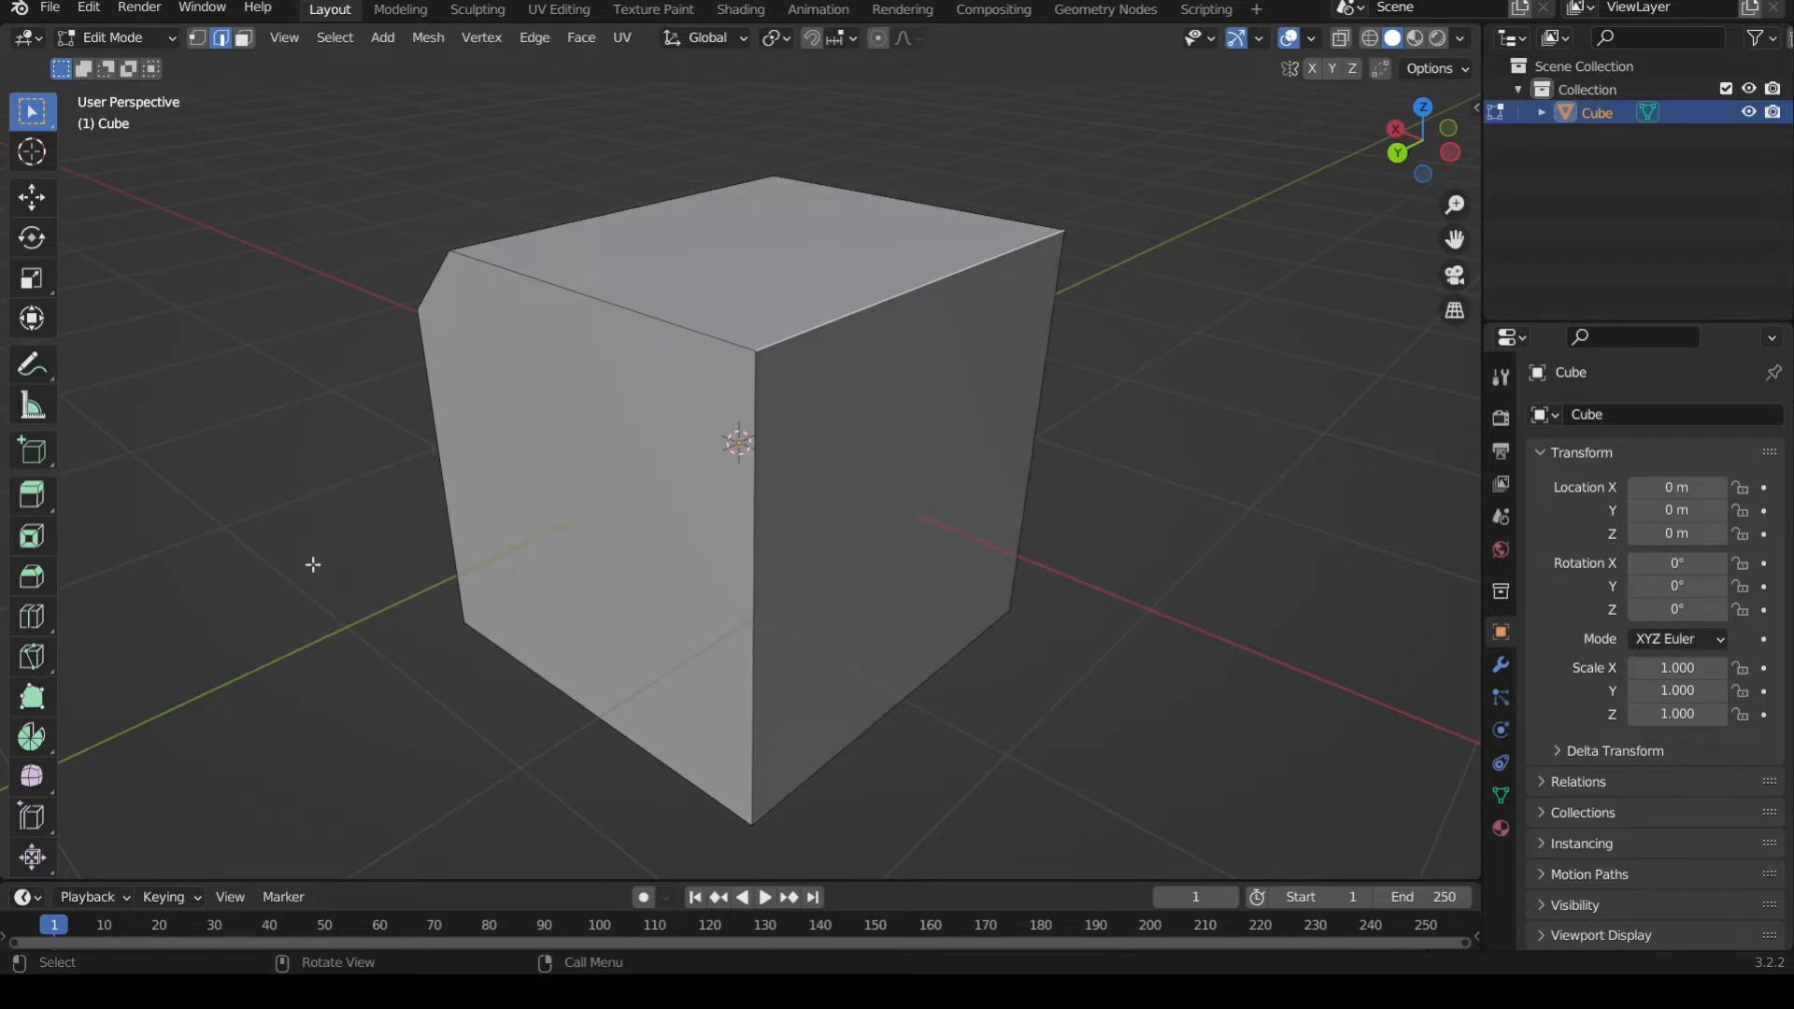
{"action": "key", "text": "ctrl+b"}
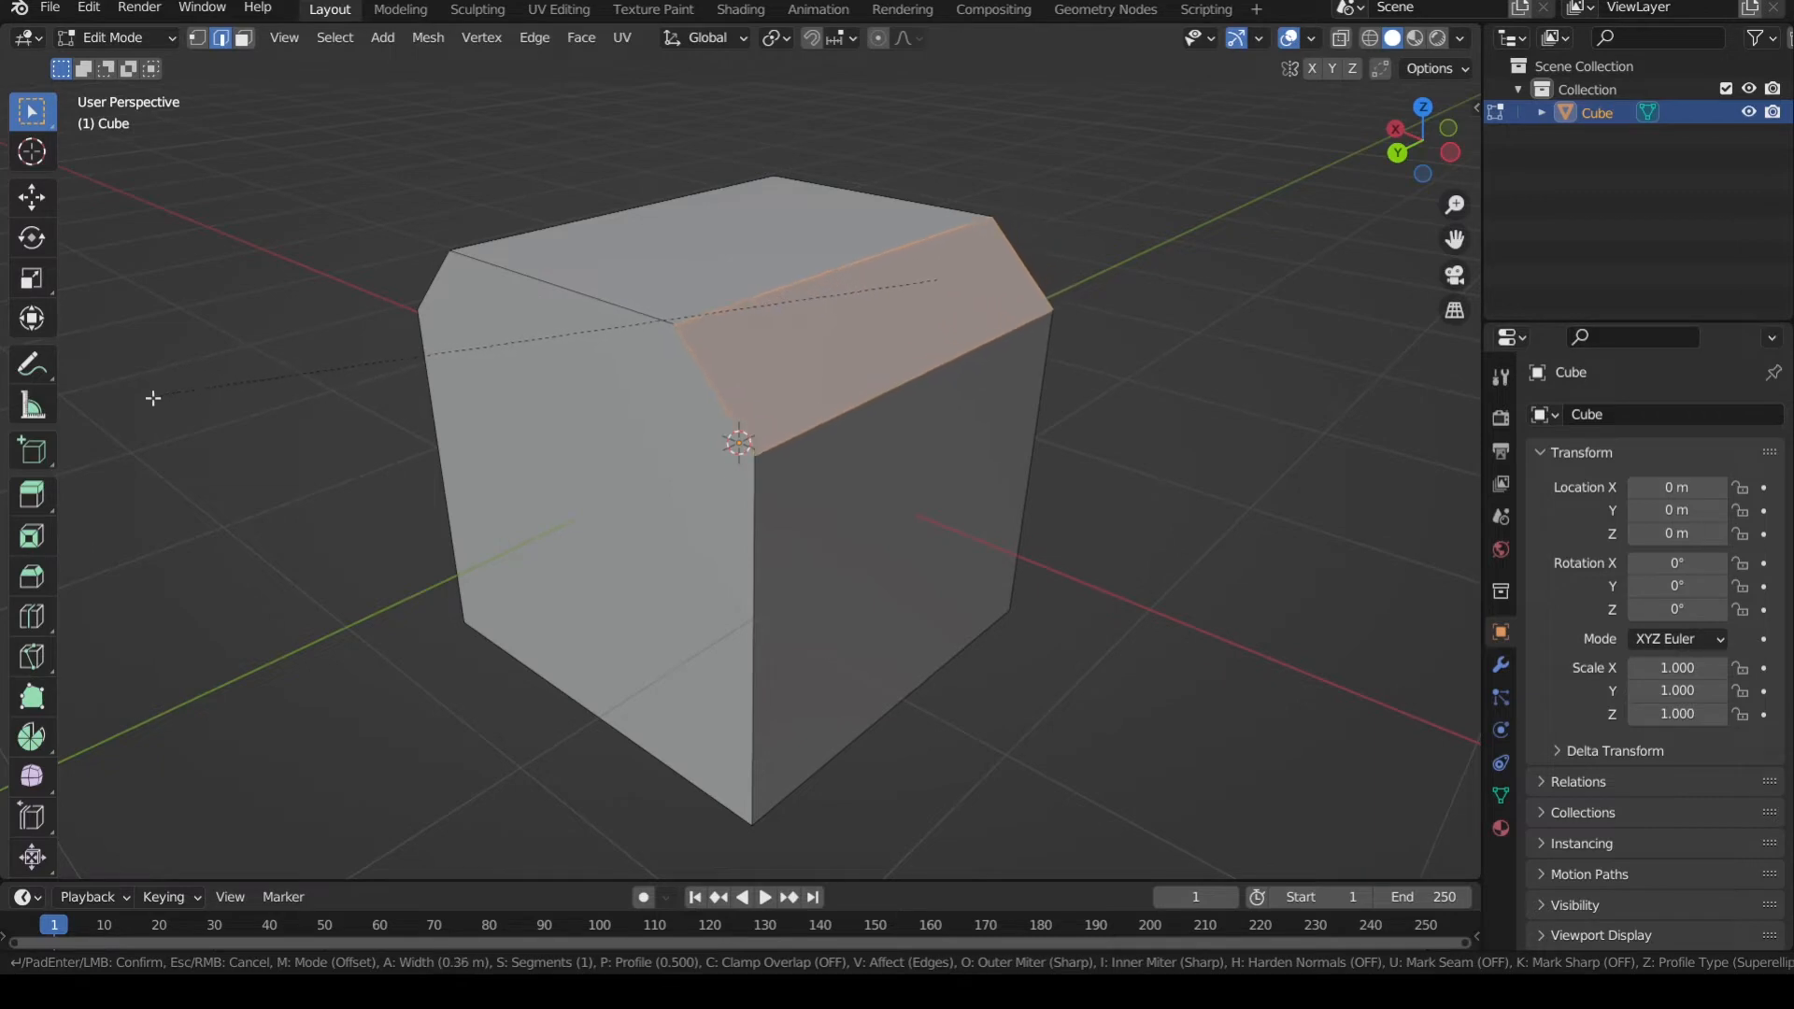
{"action": "left_click", "coordinate": [174, 440]}
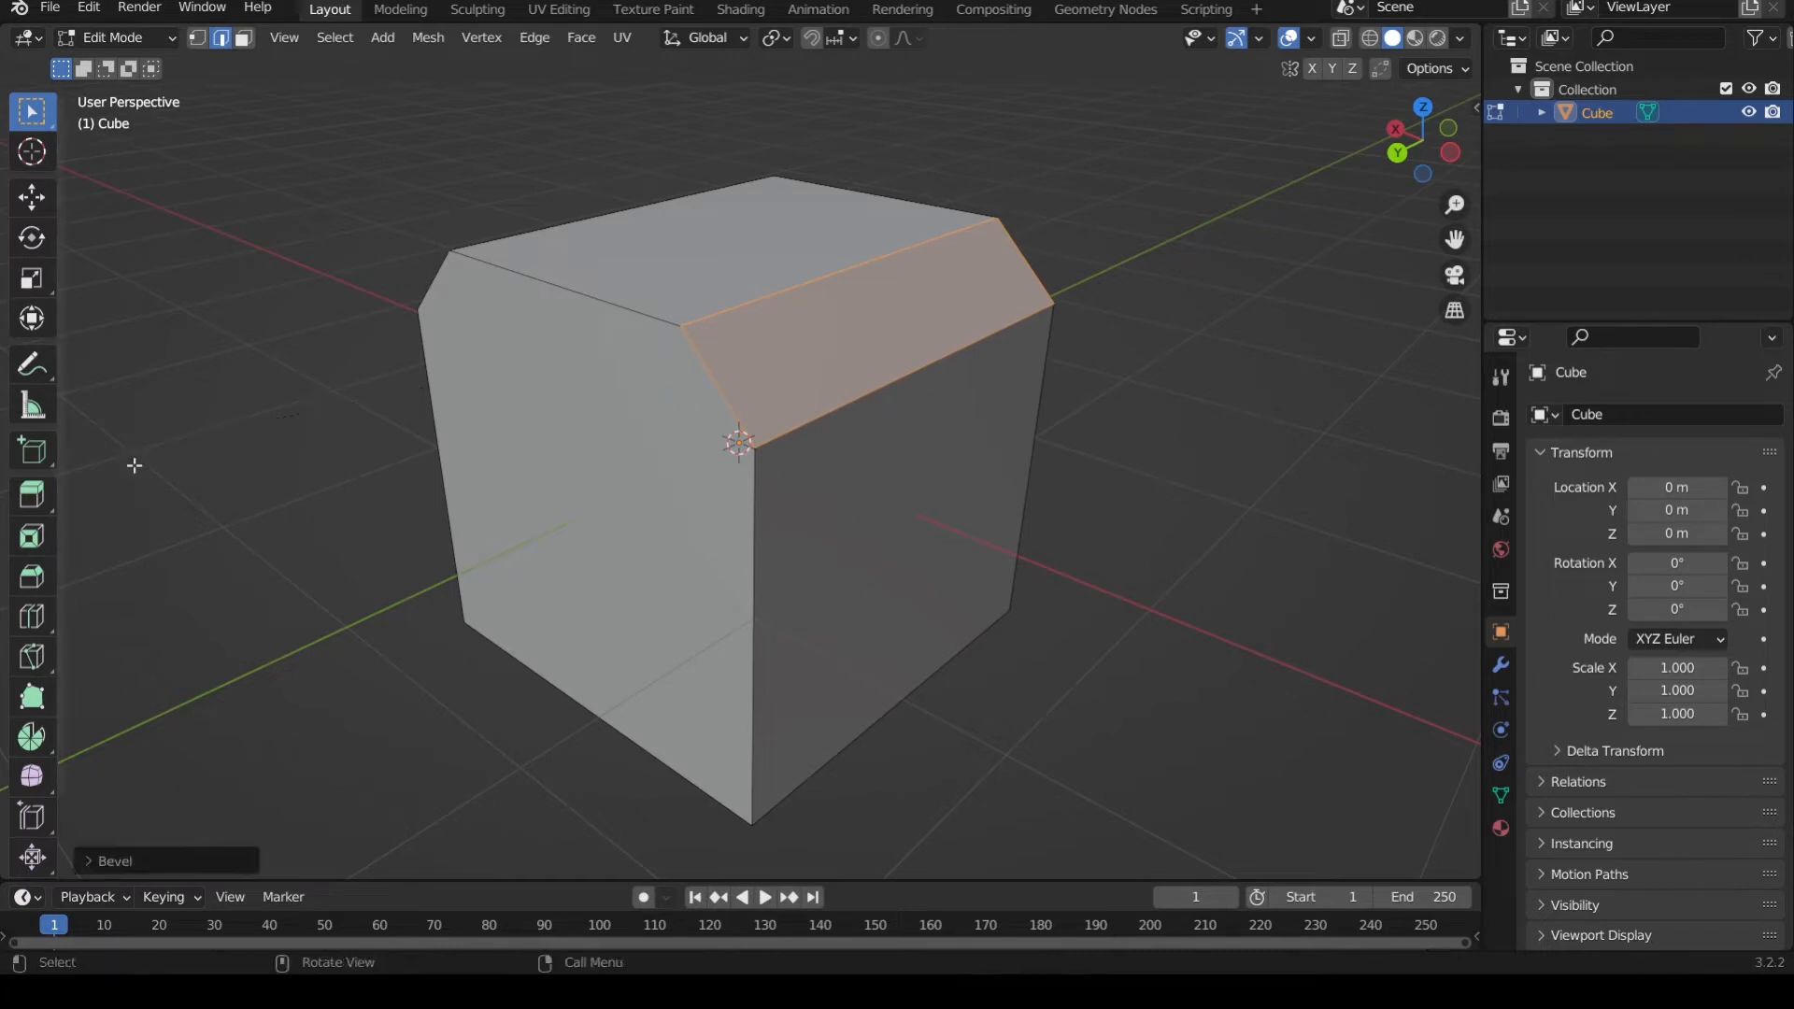
- Select the three connected upper edges of the end face, including both slanted ones, and bevel them together
{"action": "middle_click_drag", "start_coordinate": [328, 533], "coordinate": [636, 544]}
{"action": "middle_click_drag", "start_coordinate": [767, 438], "coordinate": [1045, 484]}
{"action": "left_click", "coordinate": [1045, 483]}
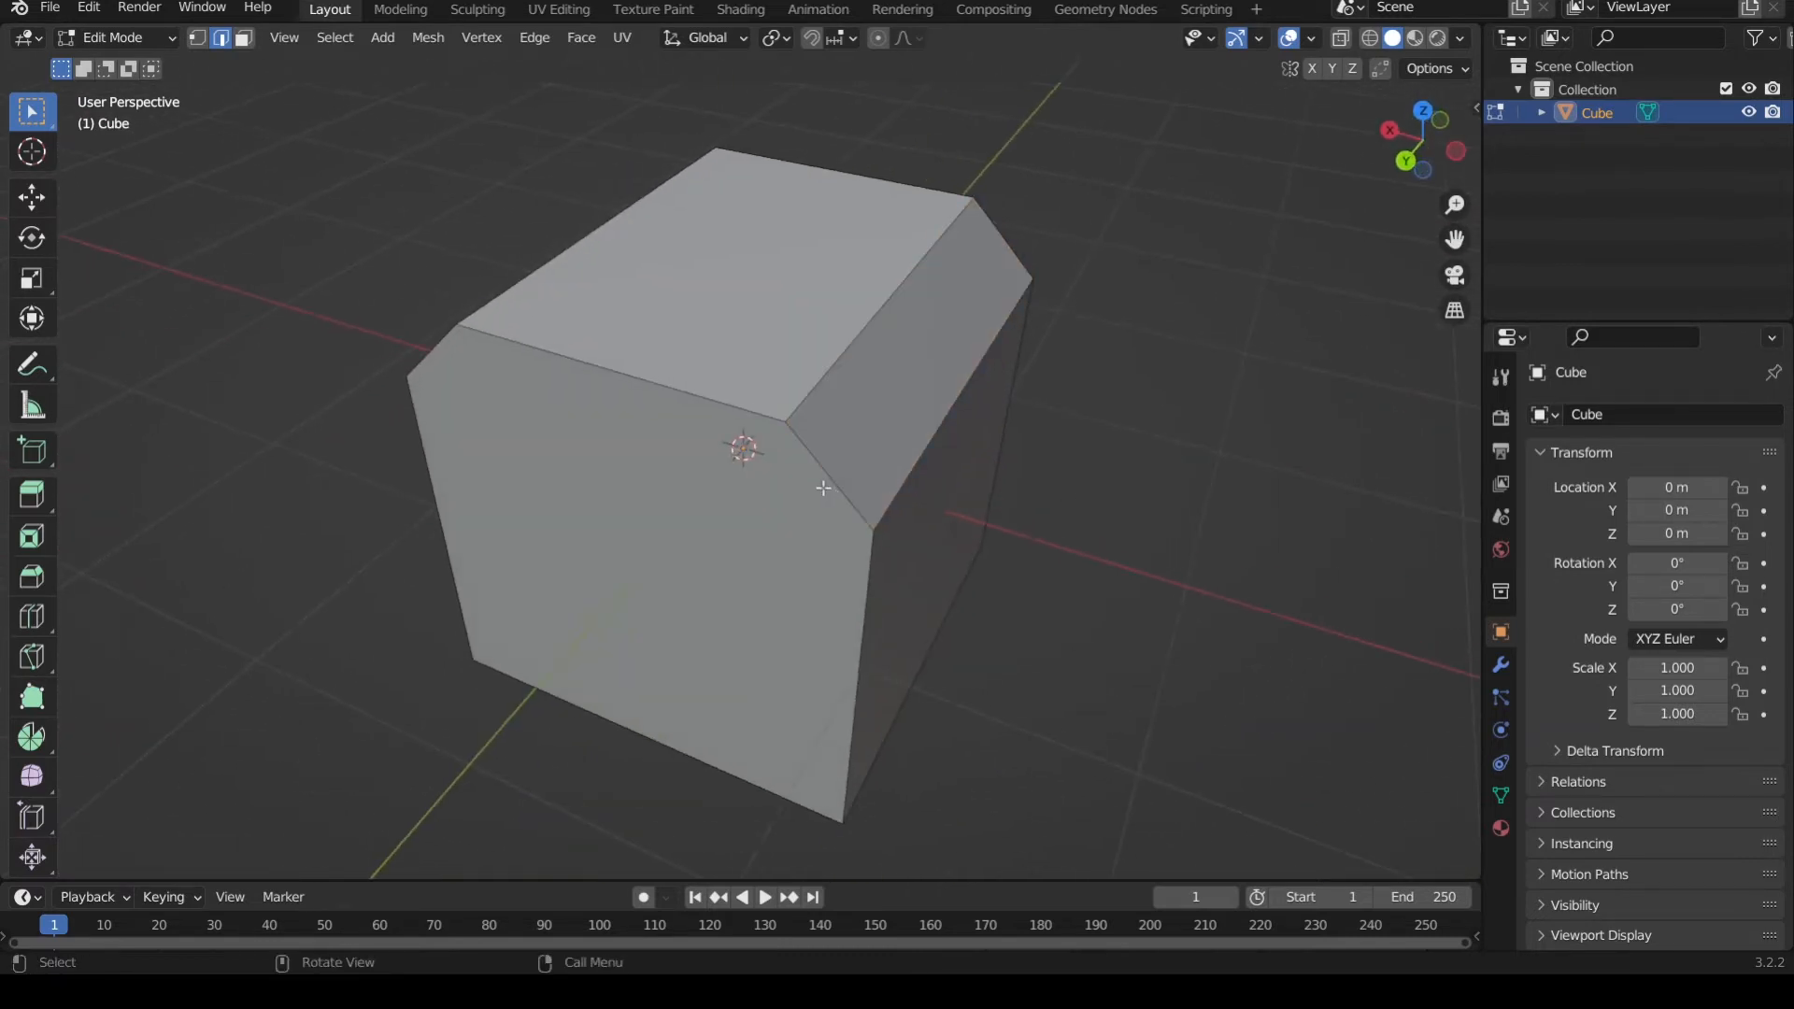
{"action": "left_click", "coordinate": [652, 405], "text": "shift"}
{"action": "middle_click_drag", "start_coordinate": [652, 405], "coordinate": [710, 472]}
{"action": "left_click", "coordinate": [738, 454], "text": "shift"}
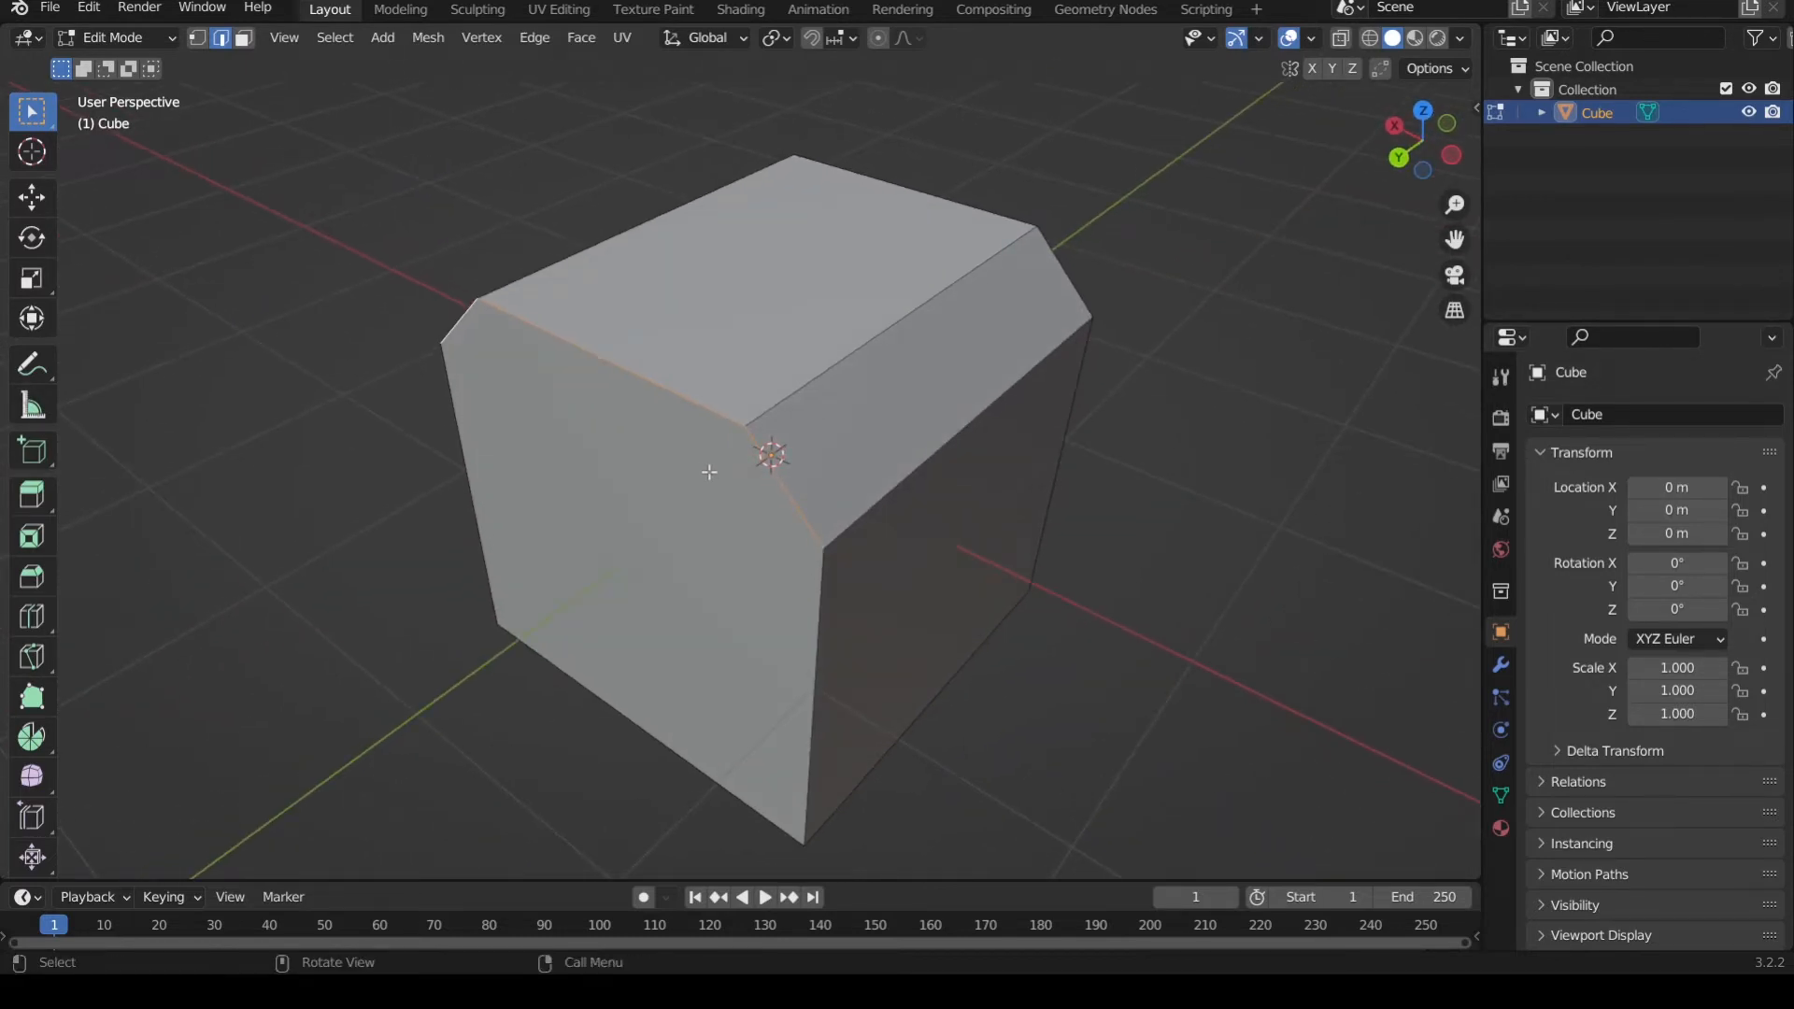
{"action": "key", "text": "ctrl+b"}
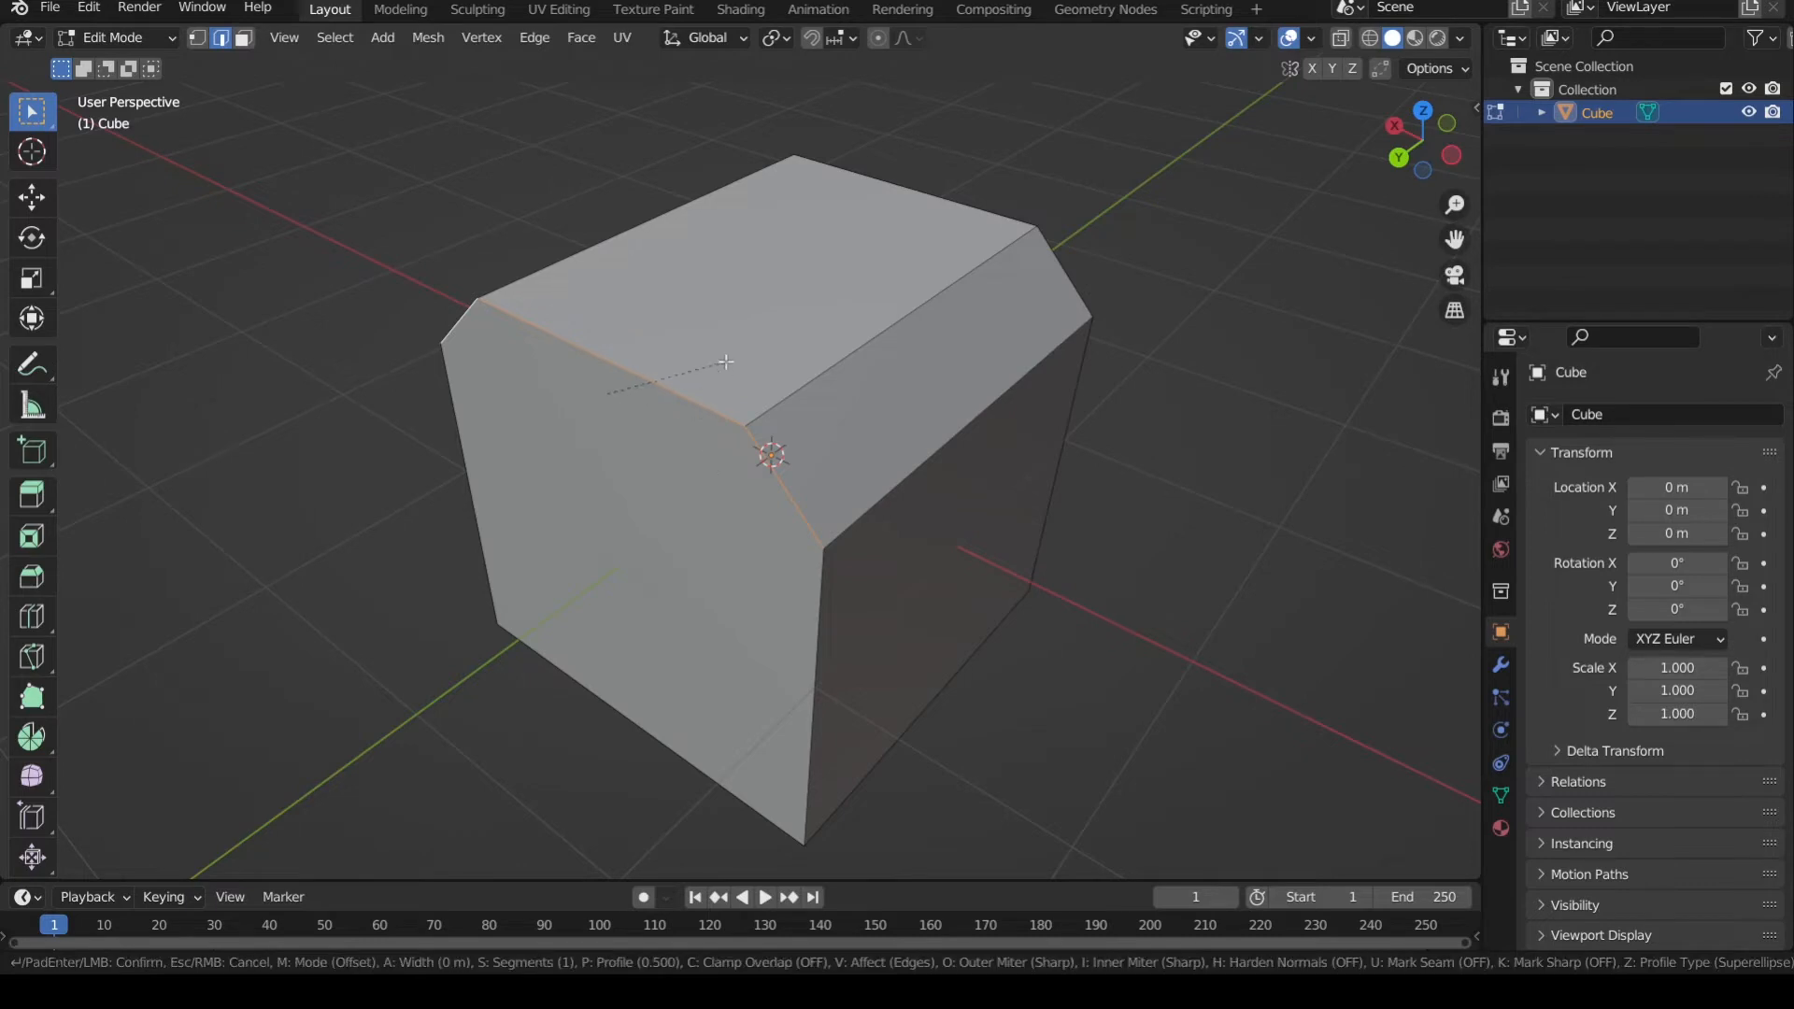
{"action": "left_click", "coordinate": [771, 331]}
{"action": "middle_click_drag", "start_coordinate": [770, 331], "coordinate": [611, 416]}
{"action": "scroll", "coordinate": [668, 425], "scroll_direction": "down", "scroll_amount": 2}
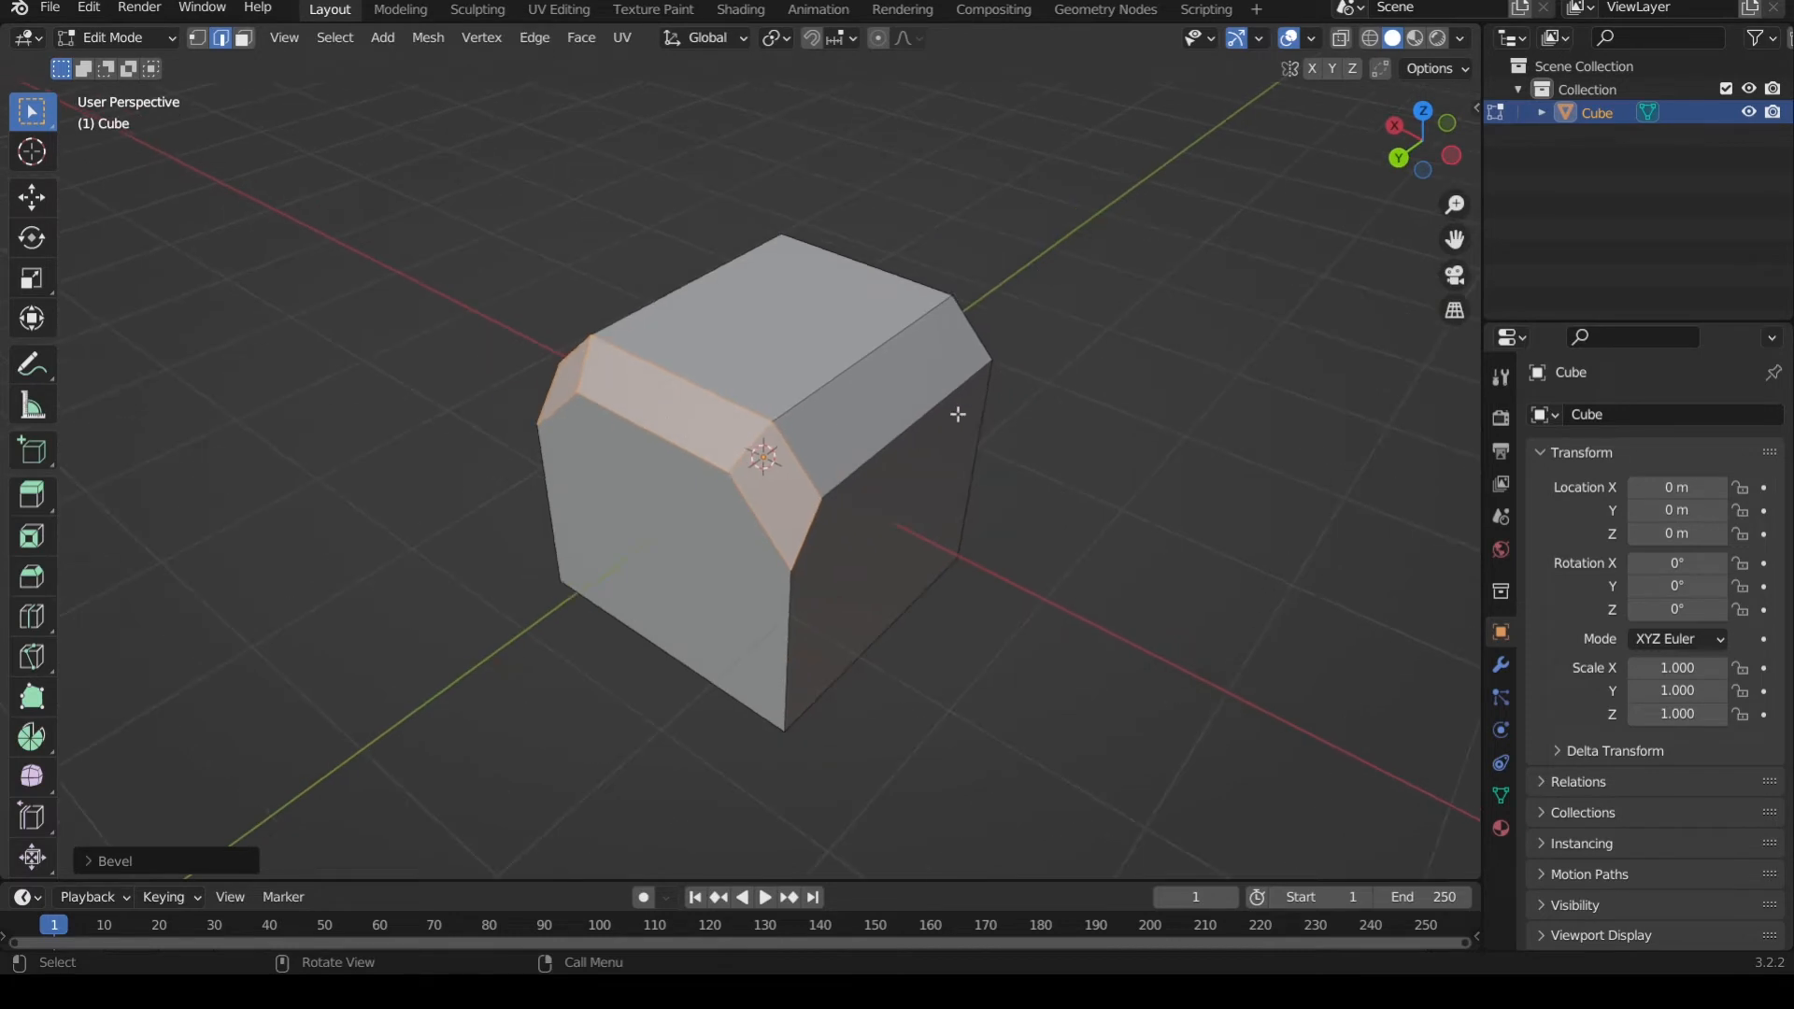
- Bevel one long bottom edge on the cube's underside by about 0.26 m with a single segment
{"action": "middle_click_drag", "start_coordinate": [959, 414], "coordinate": [913, 421]}
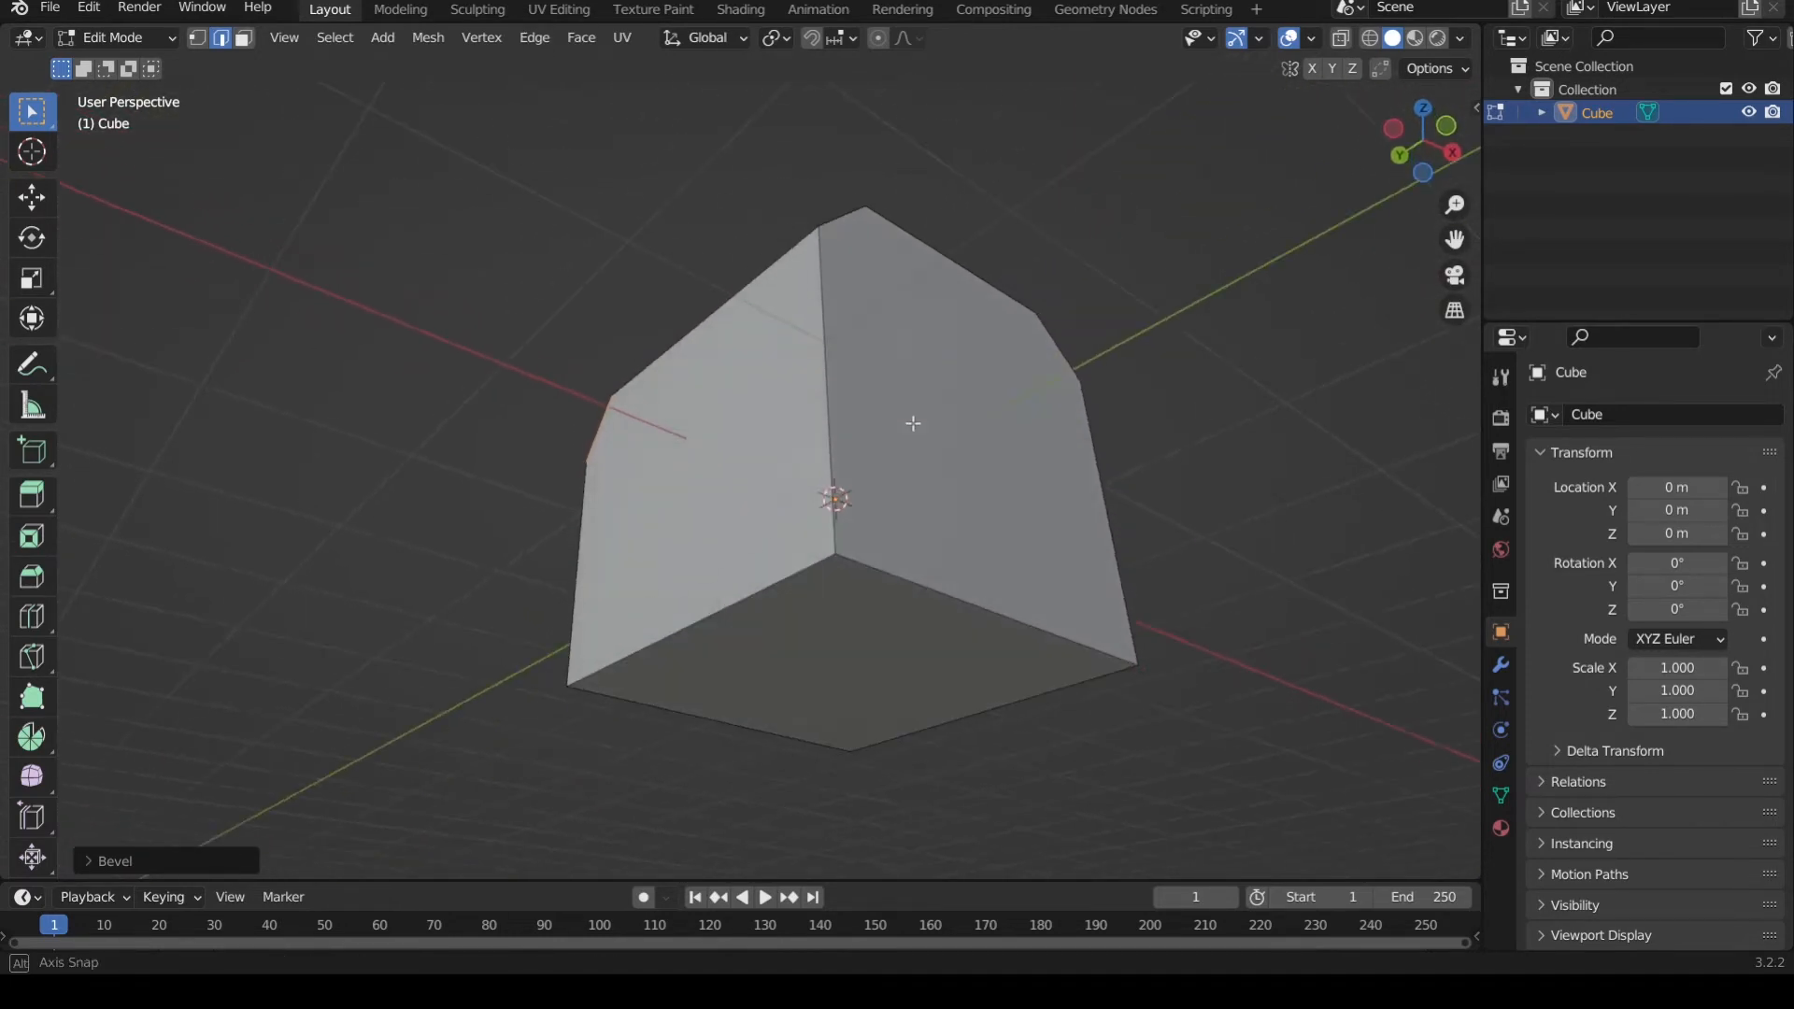
{"action": "middle_click_drag", "start_coordinate": [954, 489], "coordinate": [866, 483]}
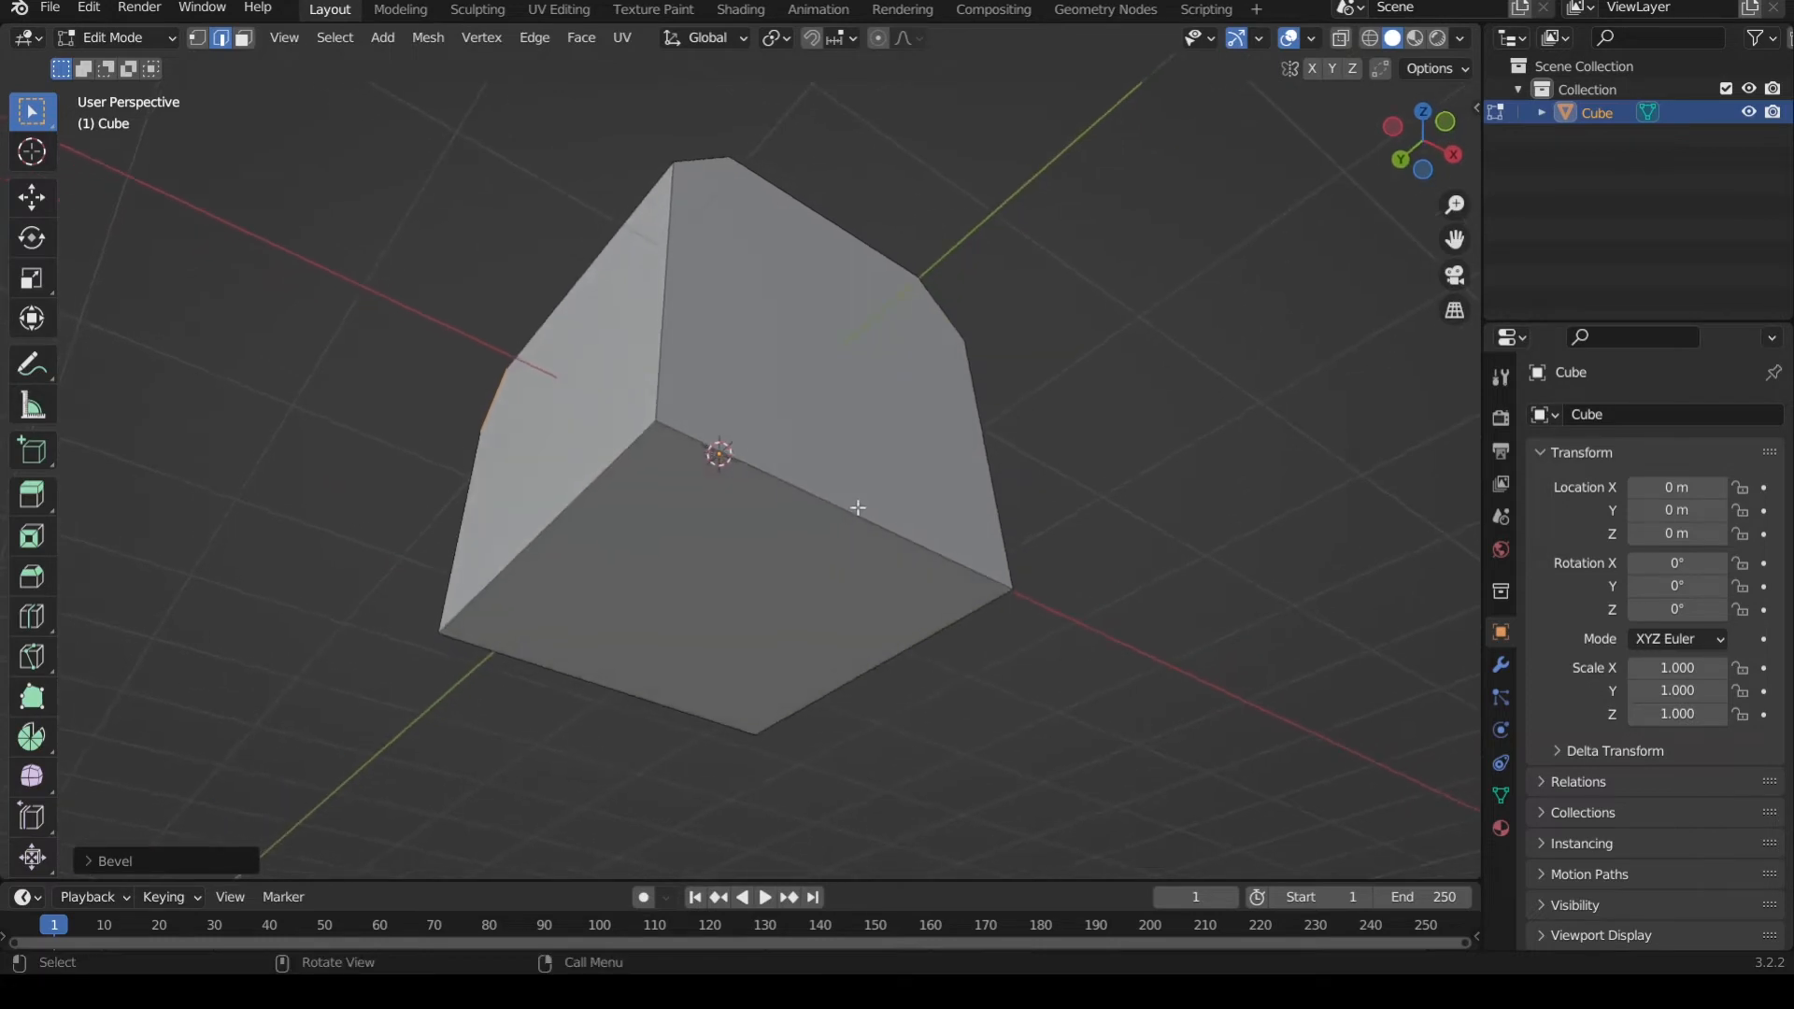
{"action": "left_click", "coordinate": [847, 507]}
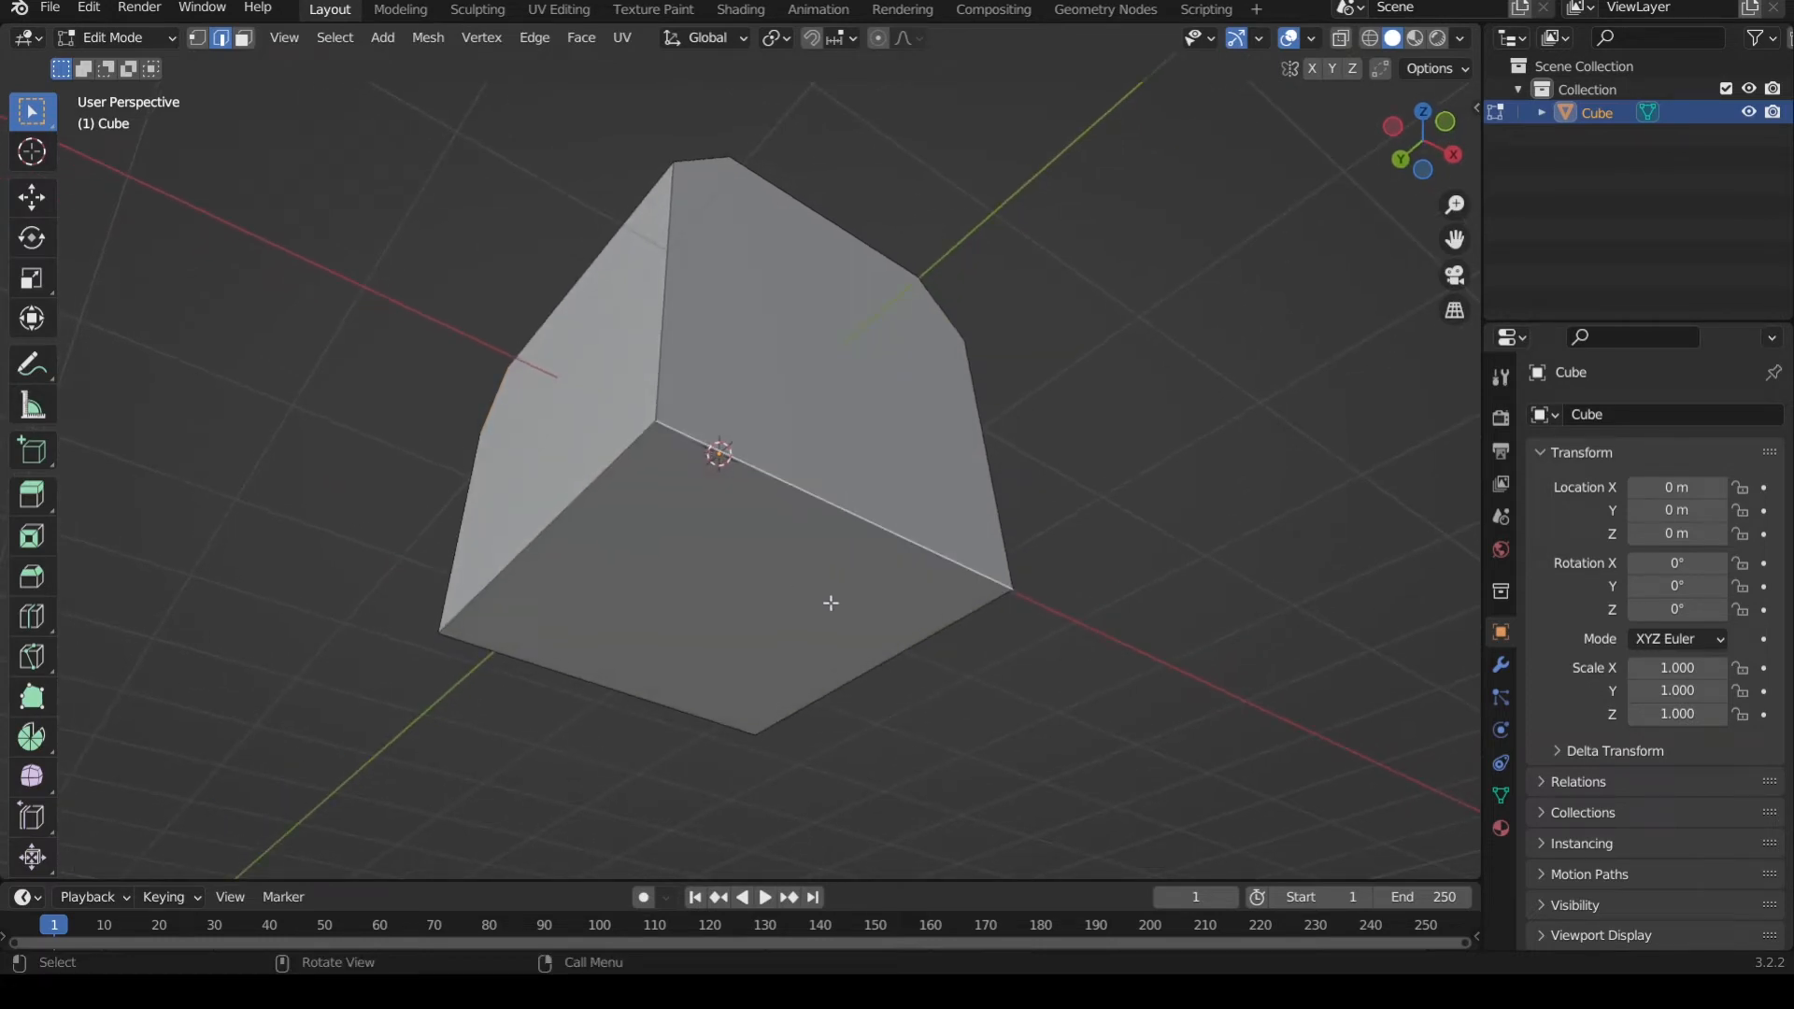
{"action": "key", "text": "ctrl+b"}
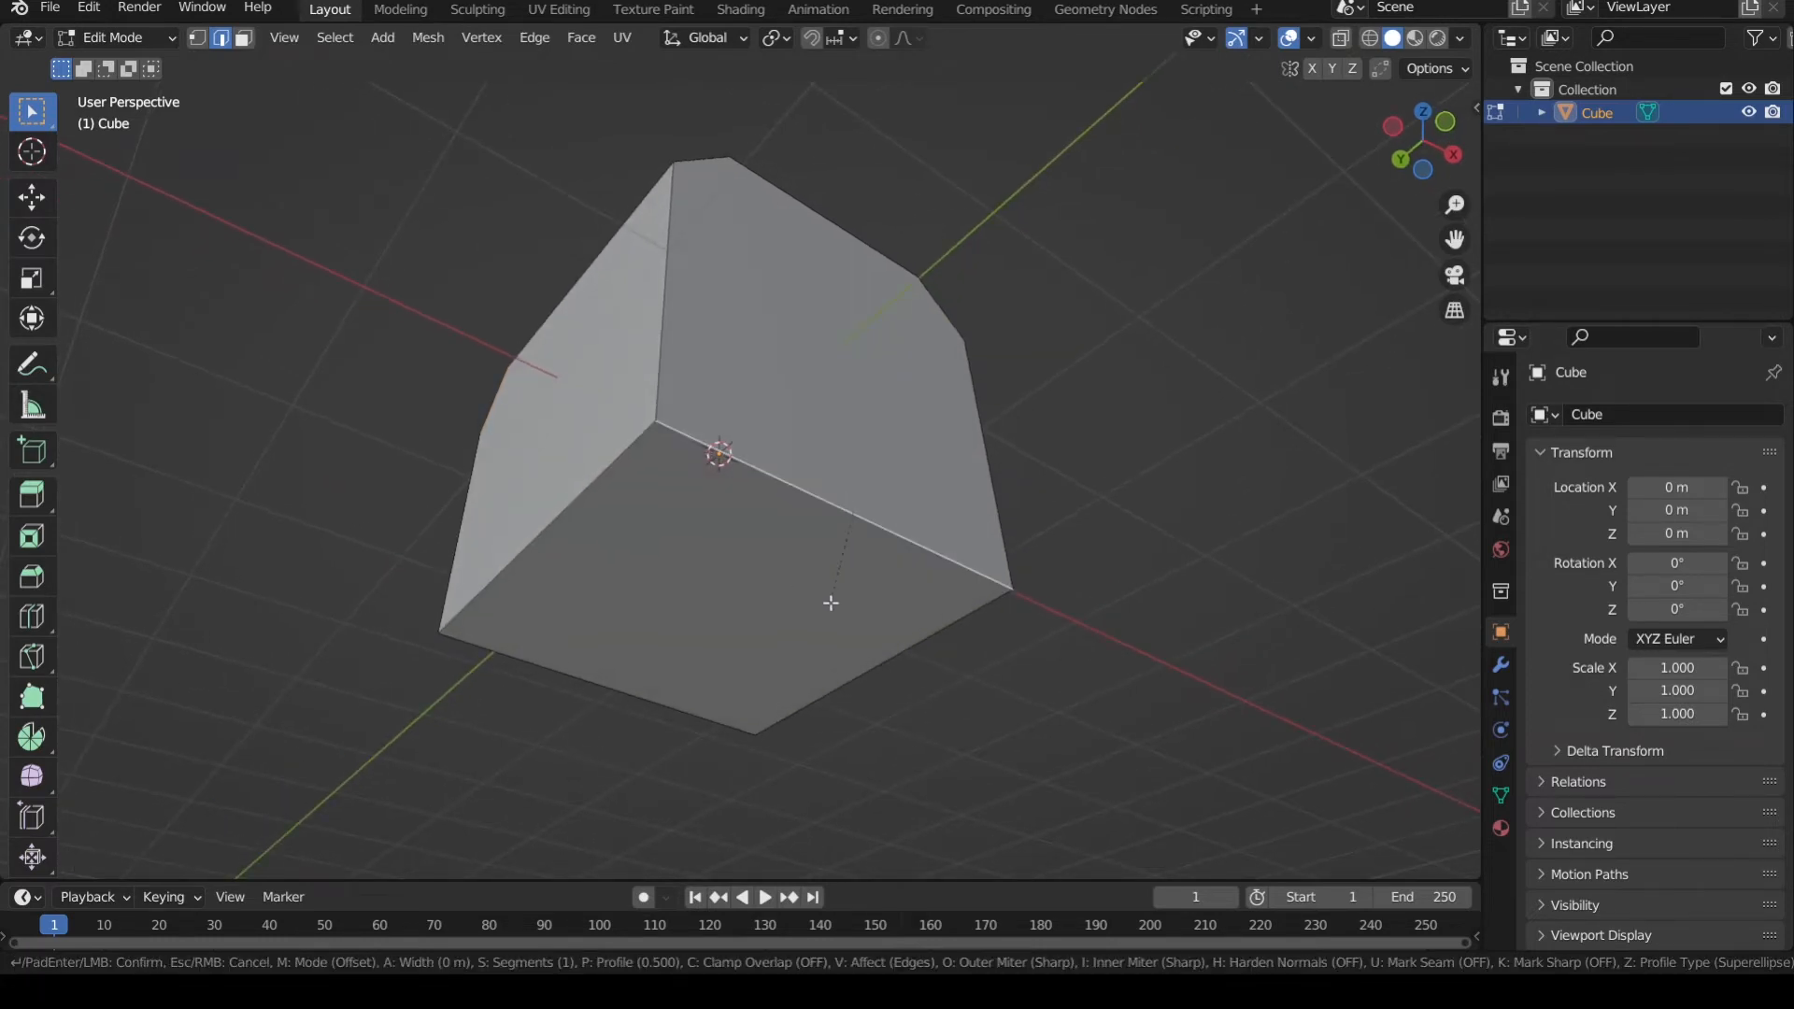
{"action": "left_click", "coordinate": [875, 357]}
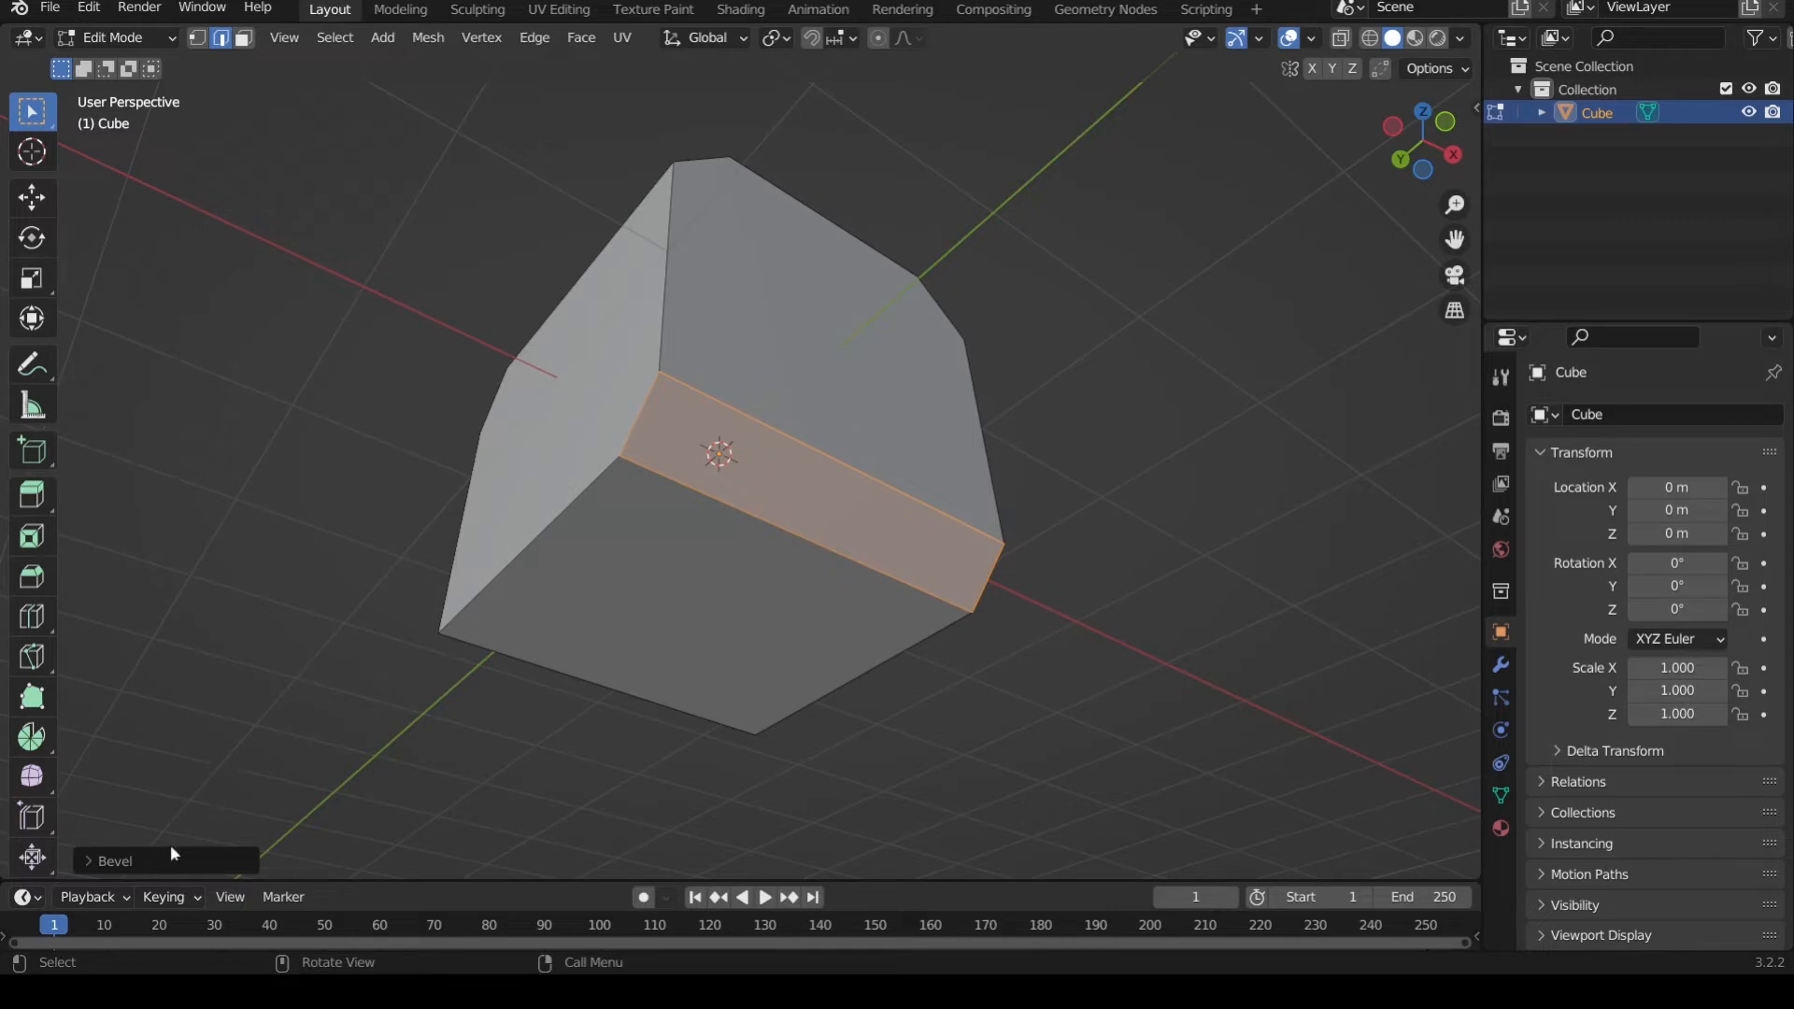
- Expand the Bevel operation settings and set the bottom edge's bevel width to 0.5 m
{"action": "left_click", "coordinate": [200, 858]}
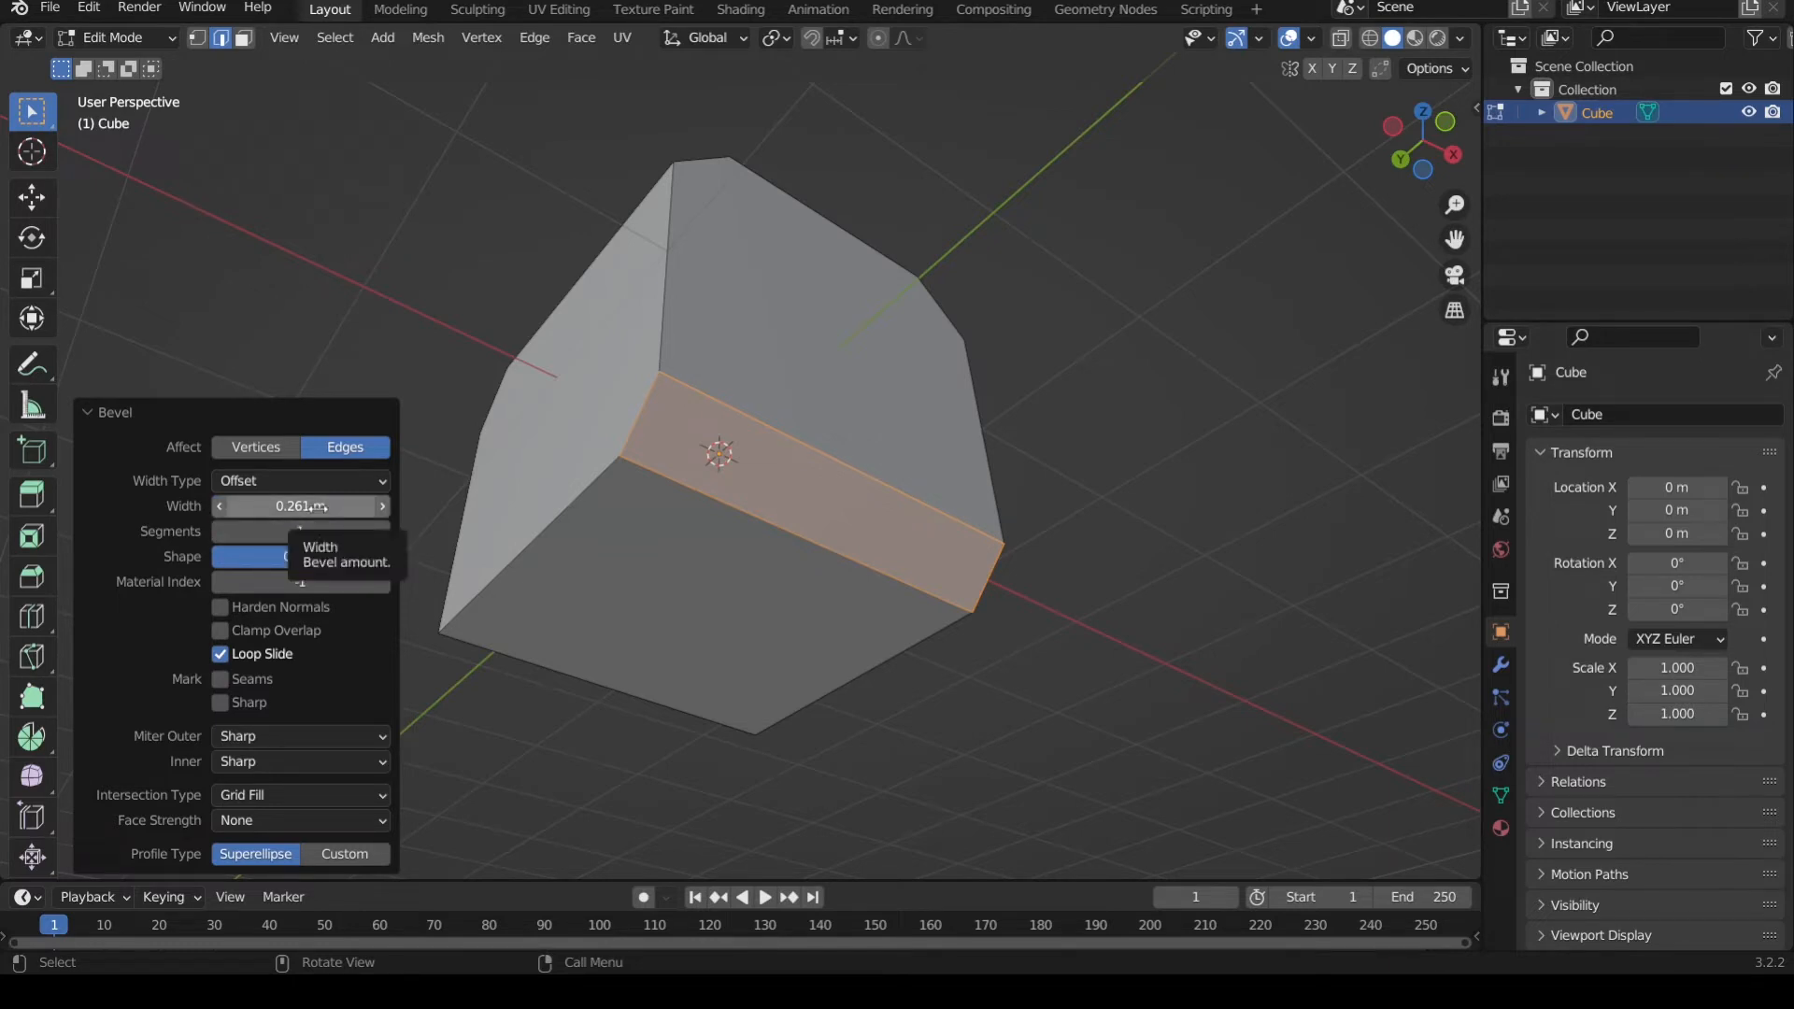
{"action": "left_click_drag", "start_coordinate": [315, 506], "coordinate": [444, 506]}
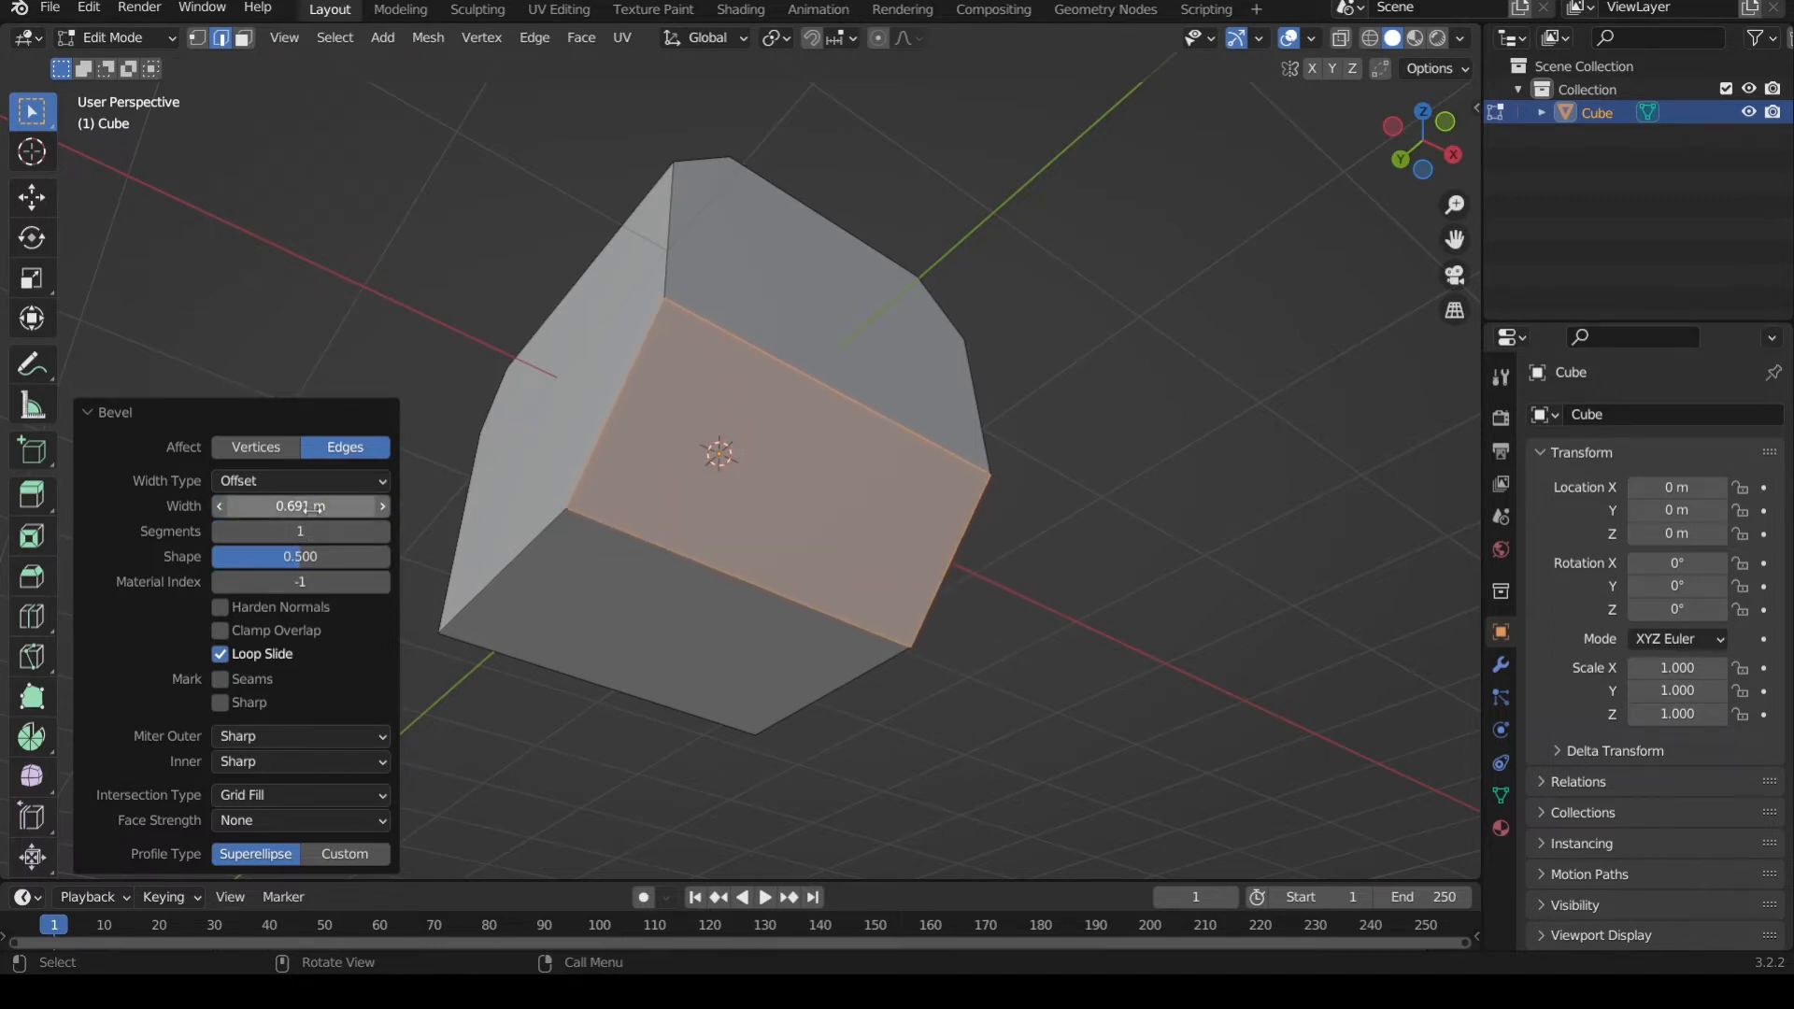
{"action": "left_click", "coordinate": [314, 510]}
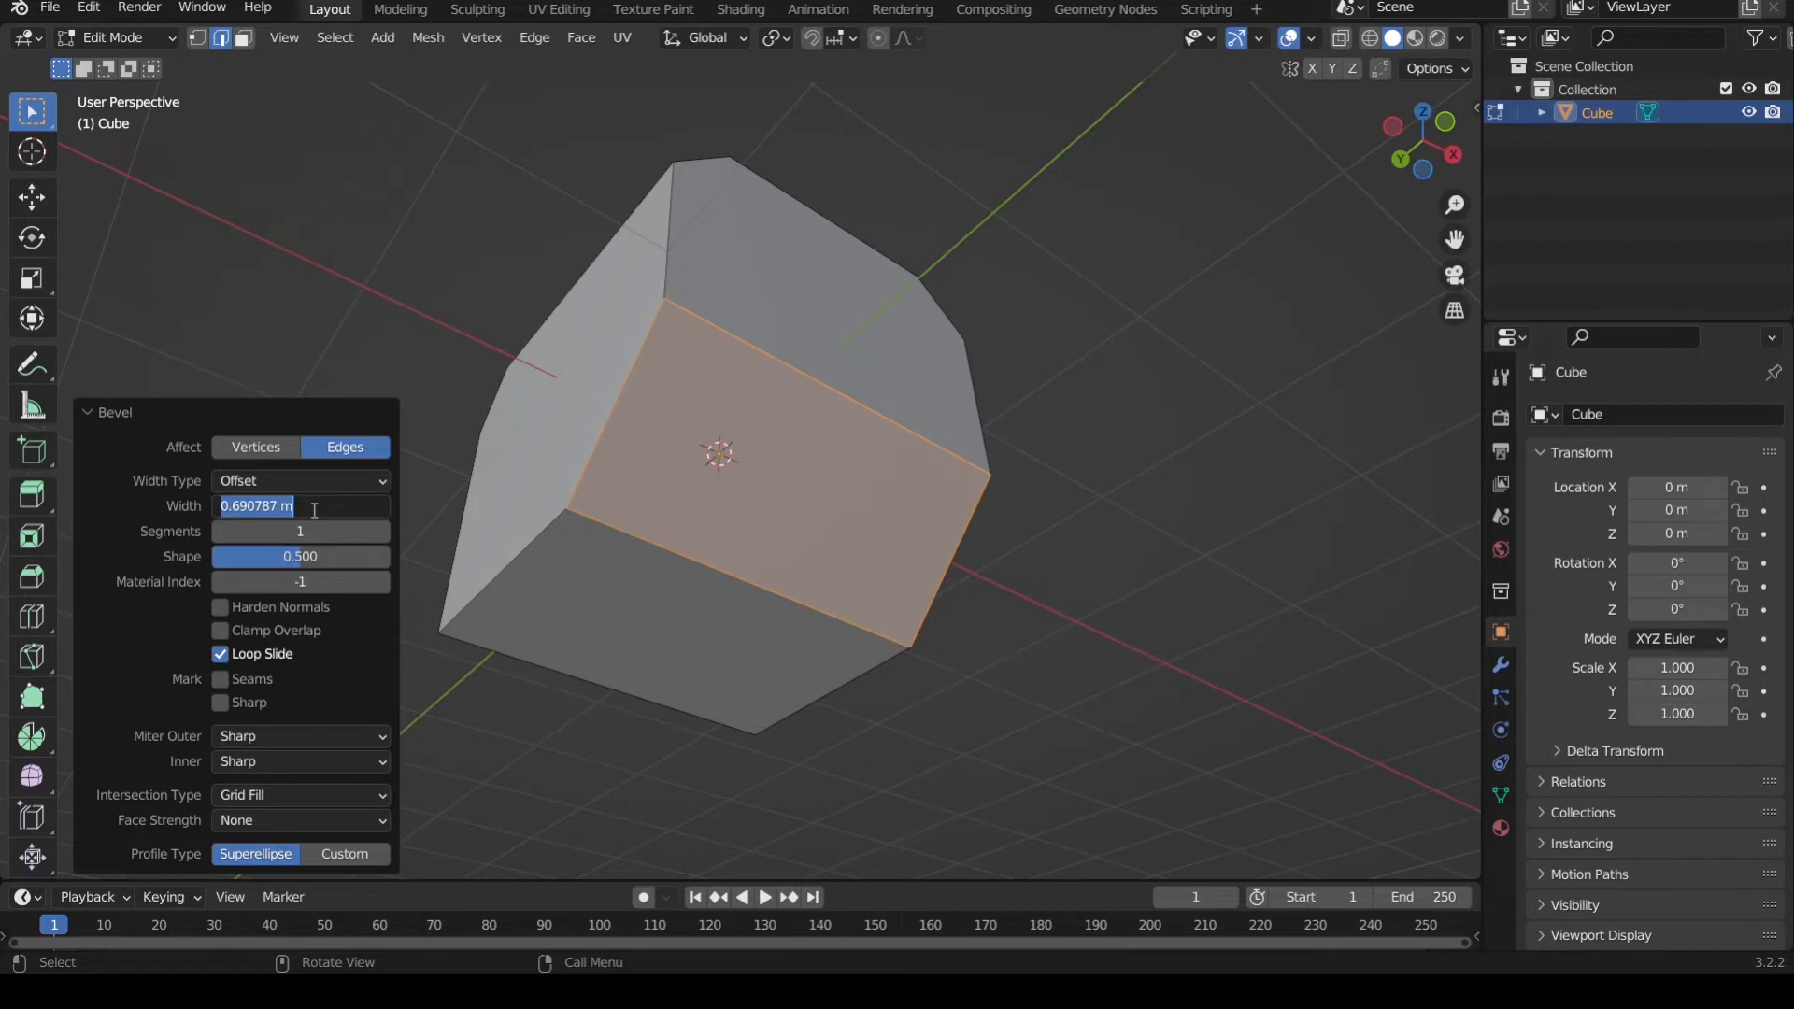
{"action": "type", "text": "0.5"}
{"action": "key", "text": "Return"}
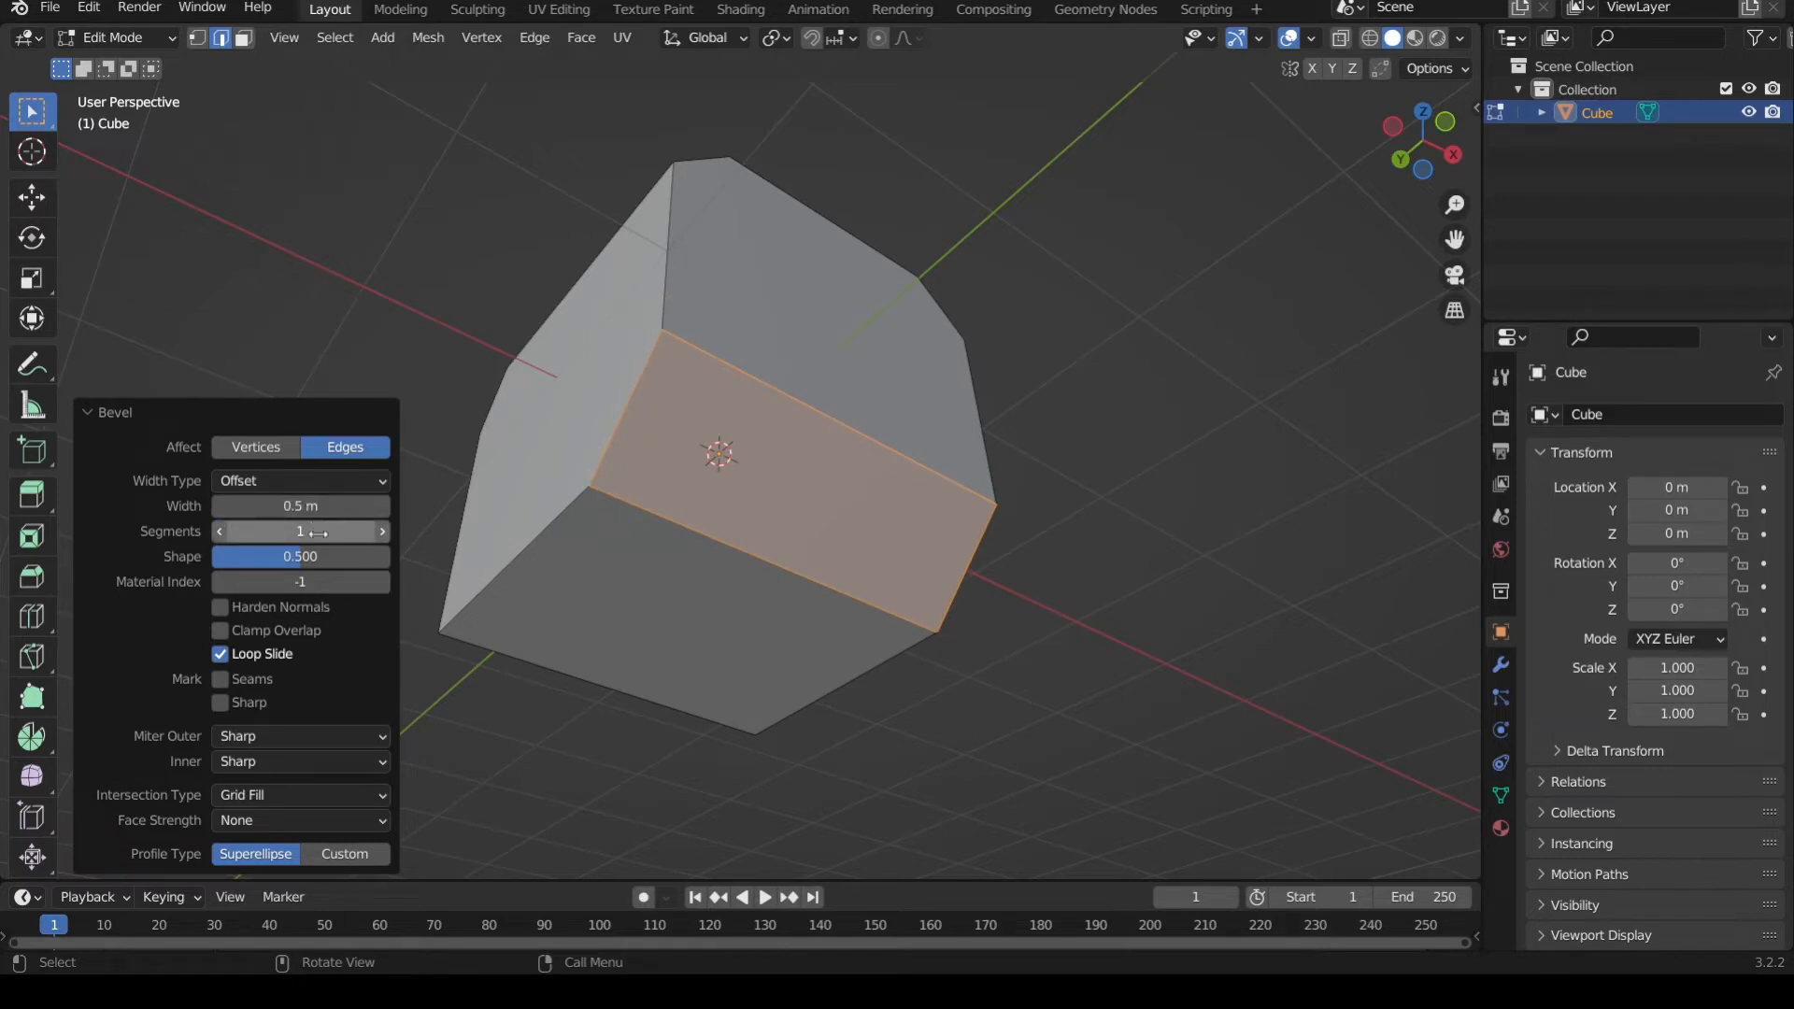
- Raise the bottom edge's bevel to 8 segments to round it
{"action": "middle_click_drag", "start_coordinate": [573, 460], "coordinate": [775, 507]}
{"action": "scroll", "coordinate": [775, 507], "scroll_direction": "up", "scroll_amount": 2}
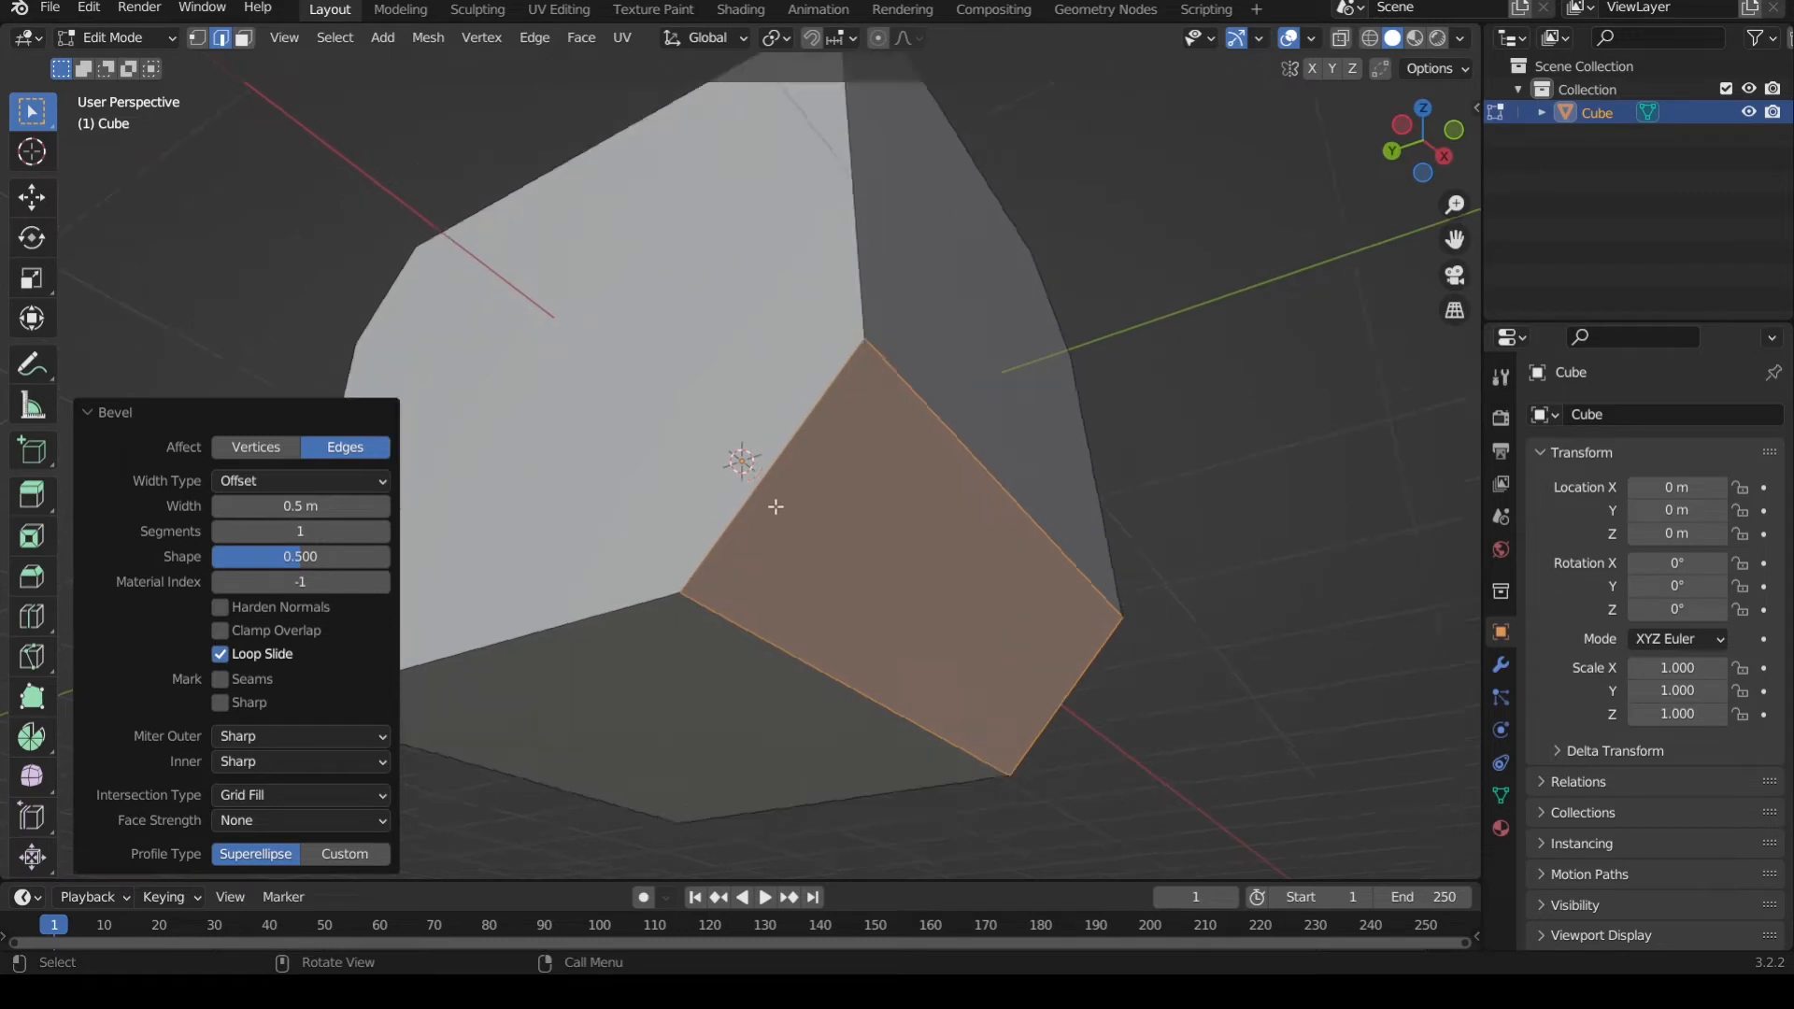
{"action": "left_click", "coordinate": [384, 531]}
{"action": "left_click", "coordinate": [384, 532]}
{"action": "left_click", "coordinate": [384, 532]}
{"action": "left_click", "coordinate": [383, 532]}
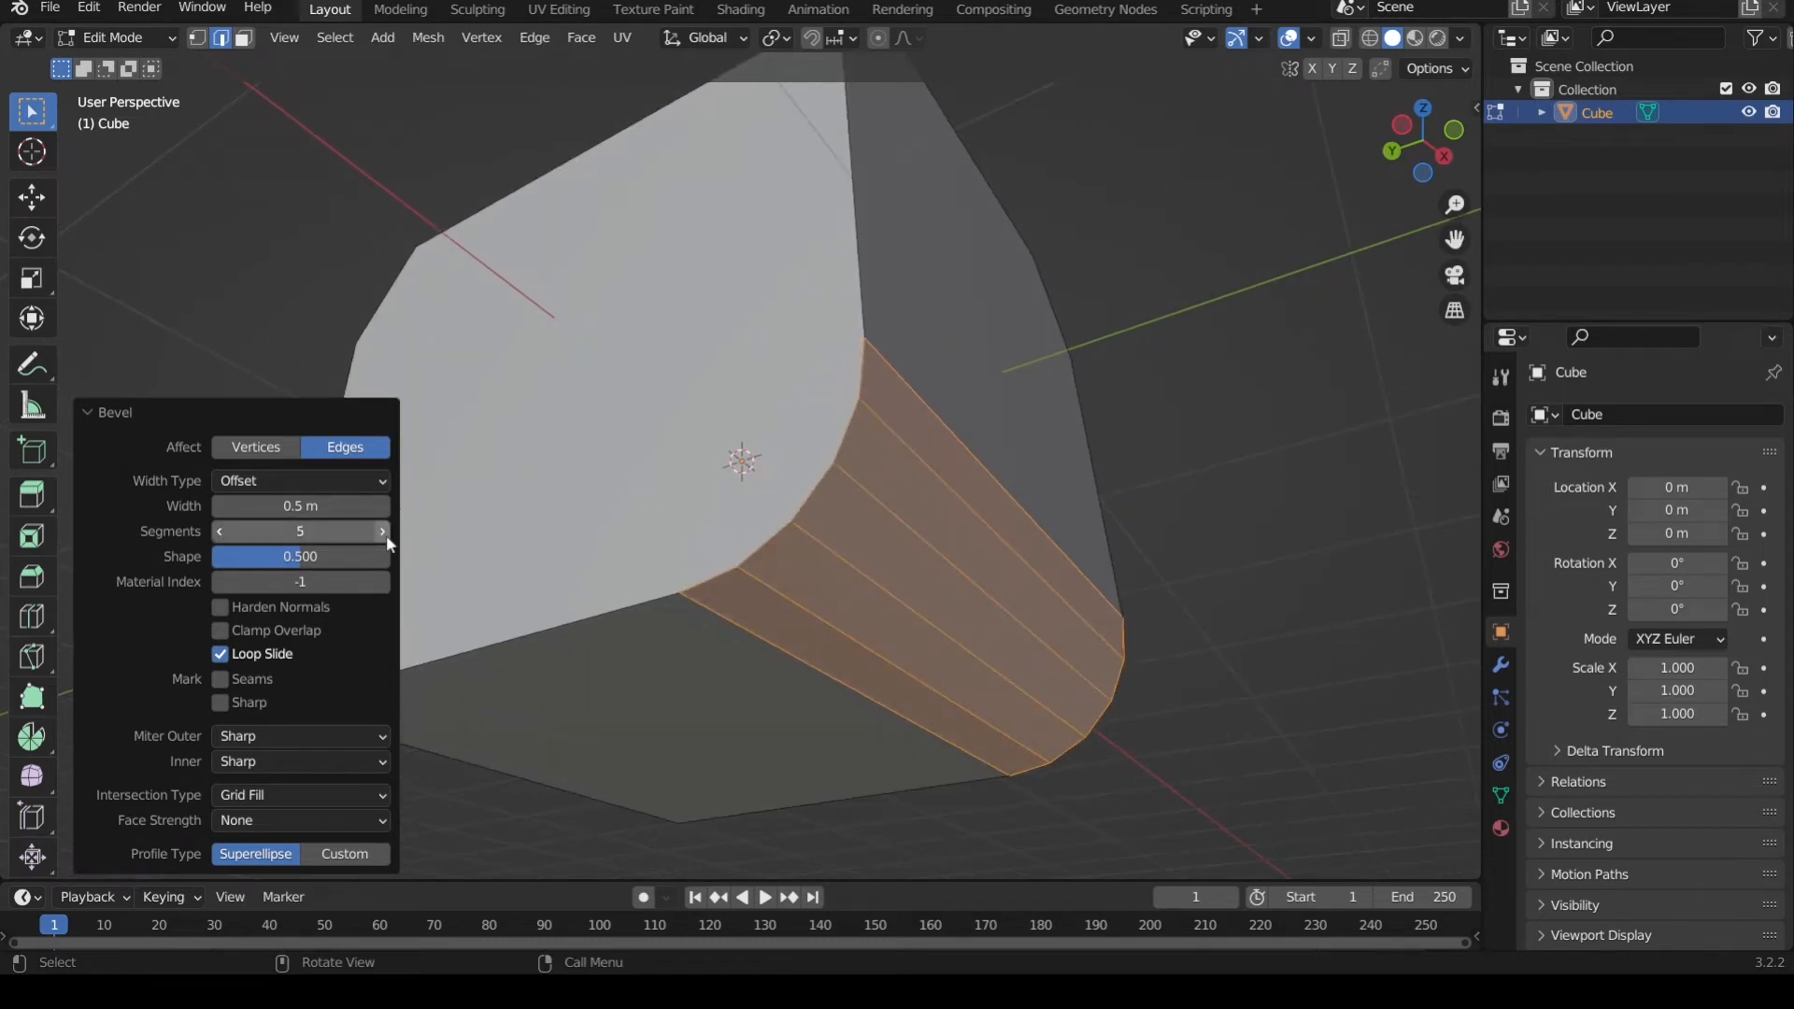
{"action": "left_click", "coordinate": [385, 535]}
{"action": "left_click", "coordinate": [385, 535]}
{"action": "left_click", "coordinate": [383, 532]}
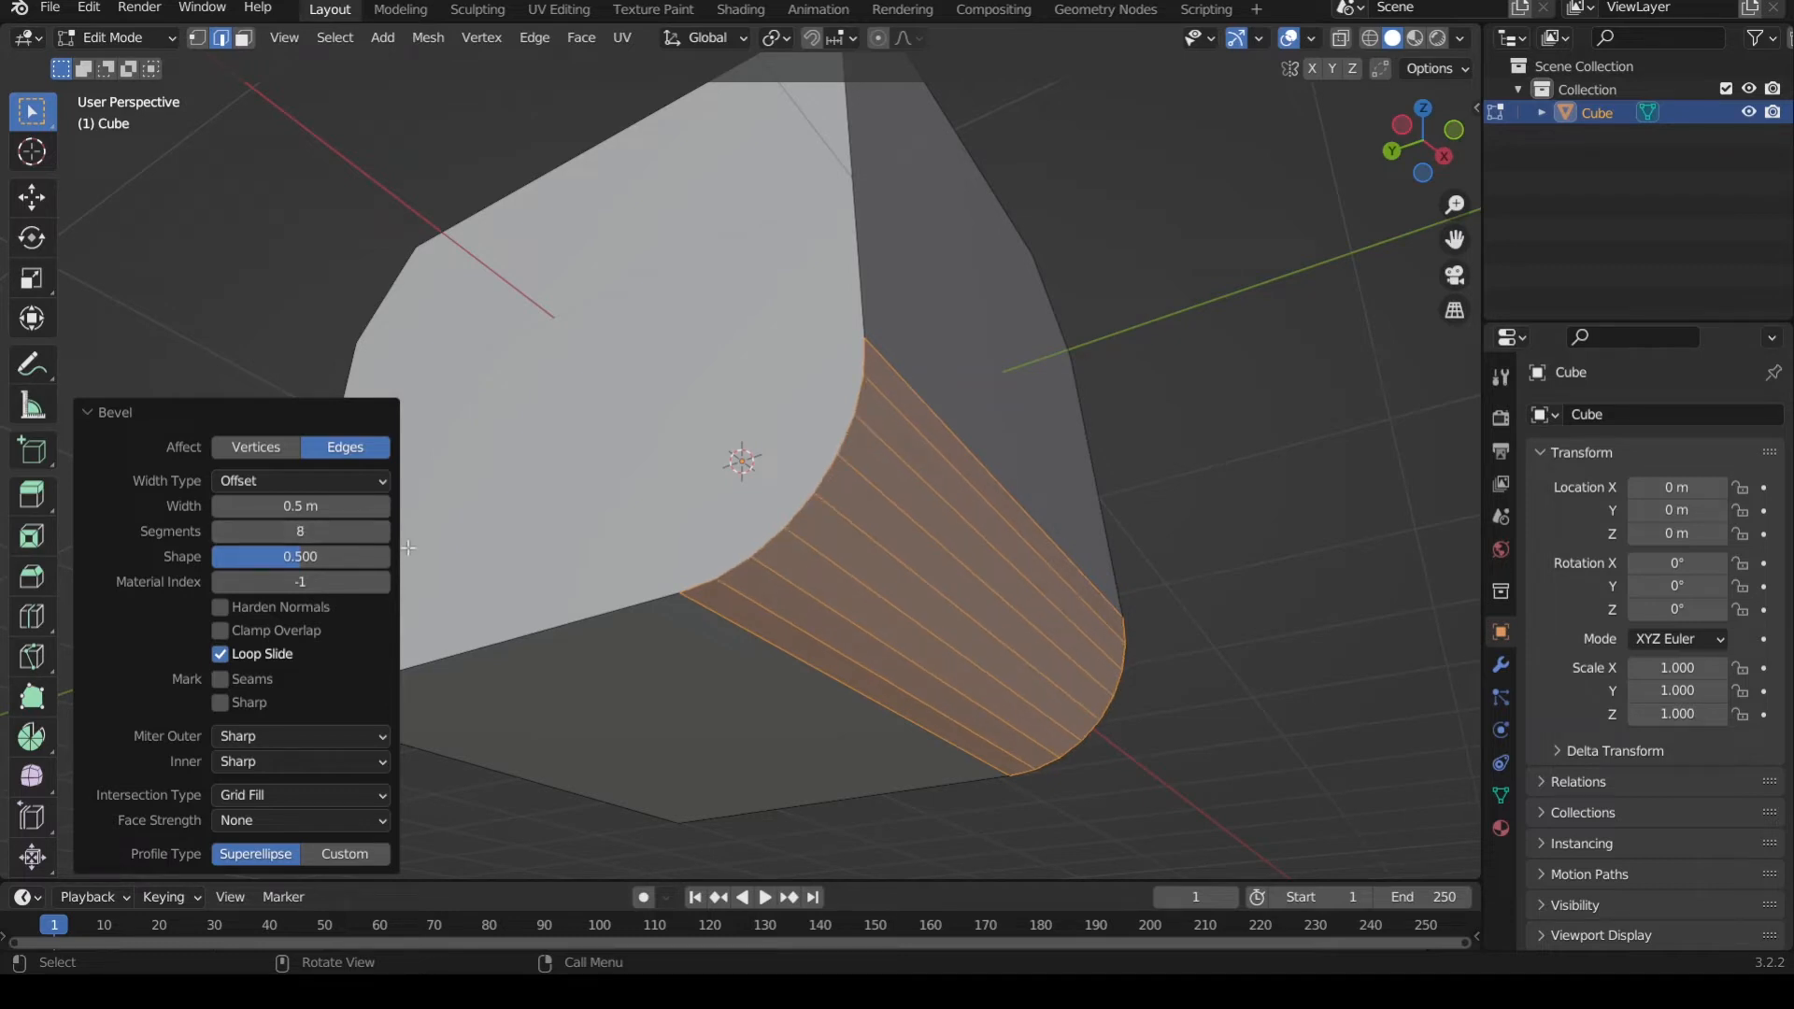
- Reduce the bottom edge's bevel to a single segment
{"action": "left_click", "coordinate": [217, 532]}
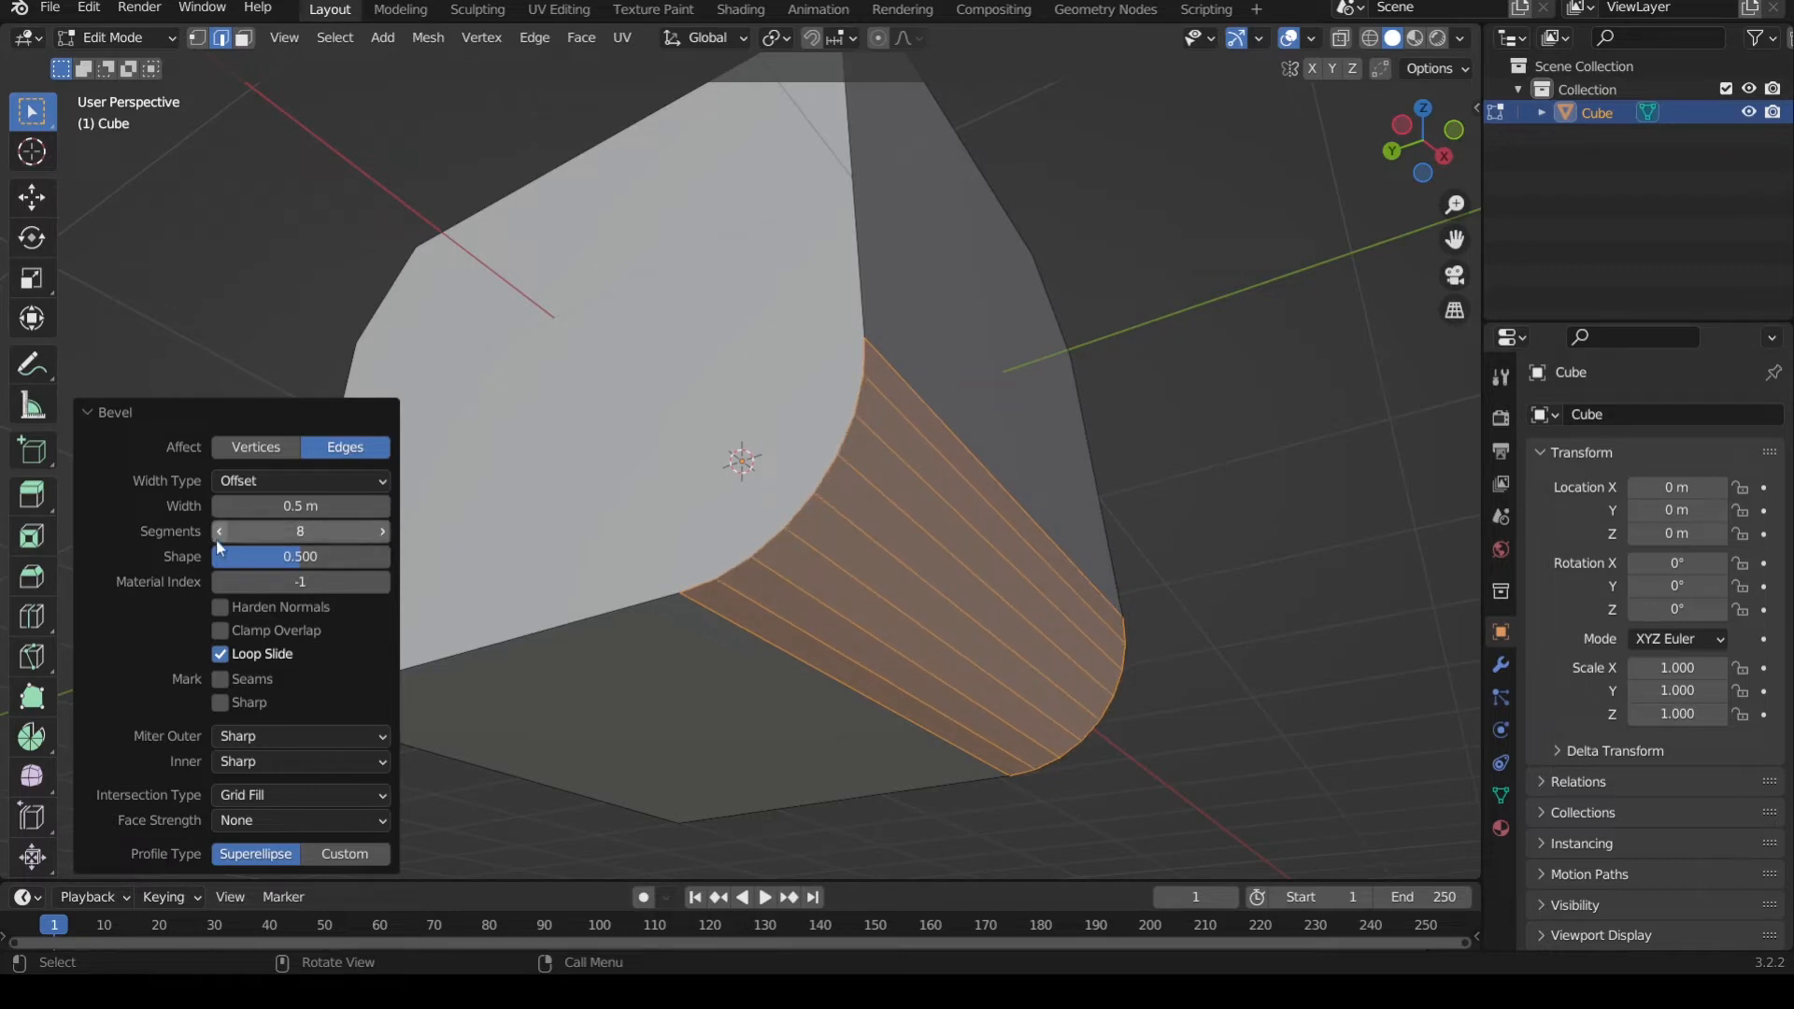
{"action": "left_click", "coordinate": [218, 531]}
{"action": "left_click", "coordinate": [217, 532]}
{"action": "left_click", "coordinate": [218, 532]}
{"action": "left_click", "coordinate": [217, 532]}
{"action": "left_click", "coordinate": [218, 532]}
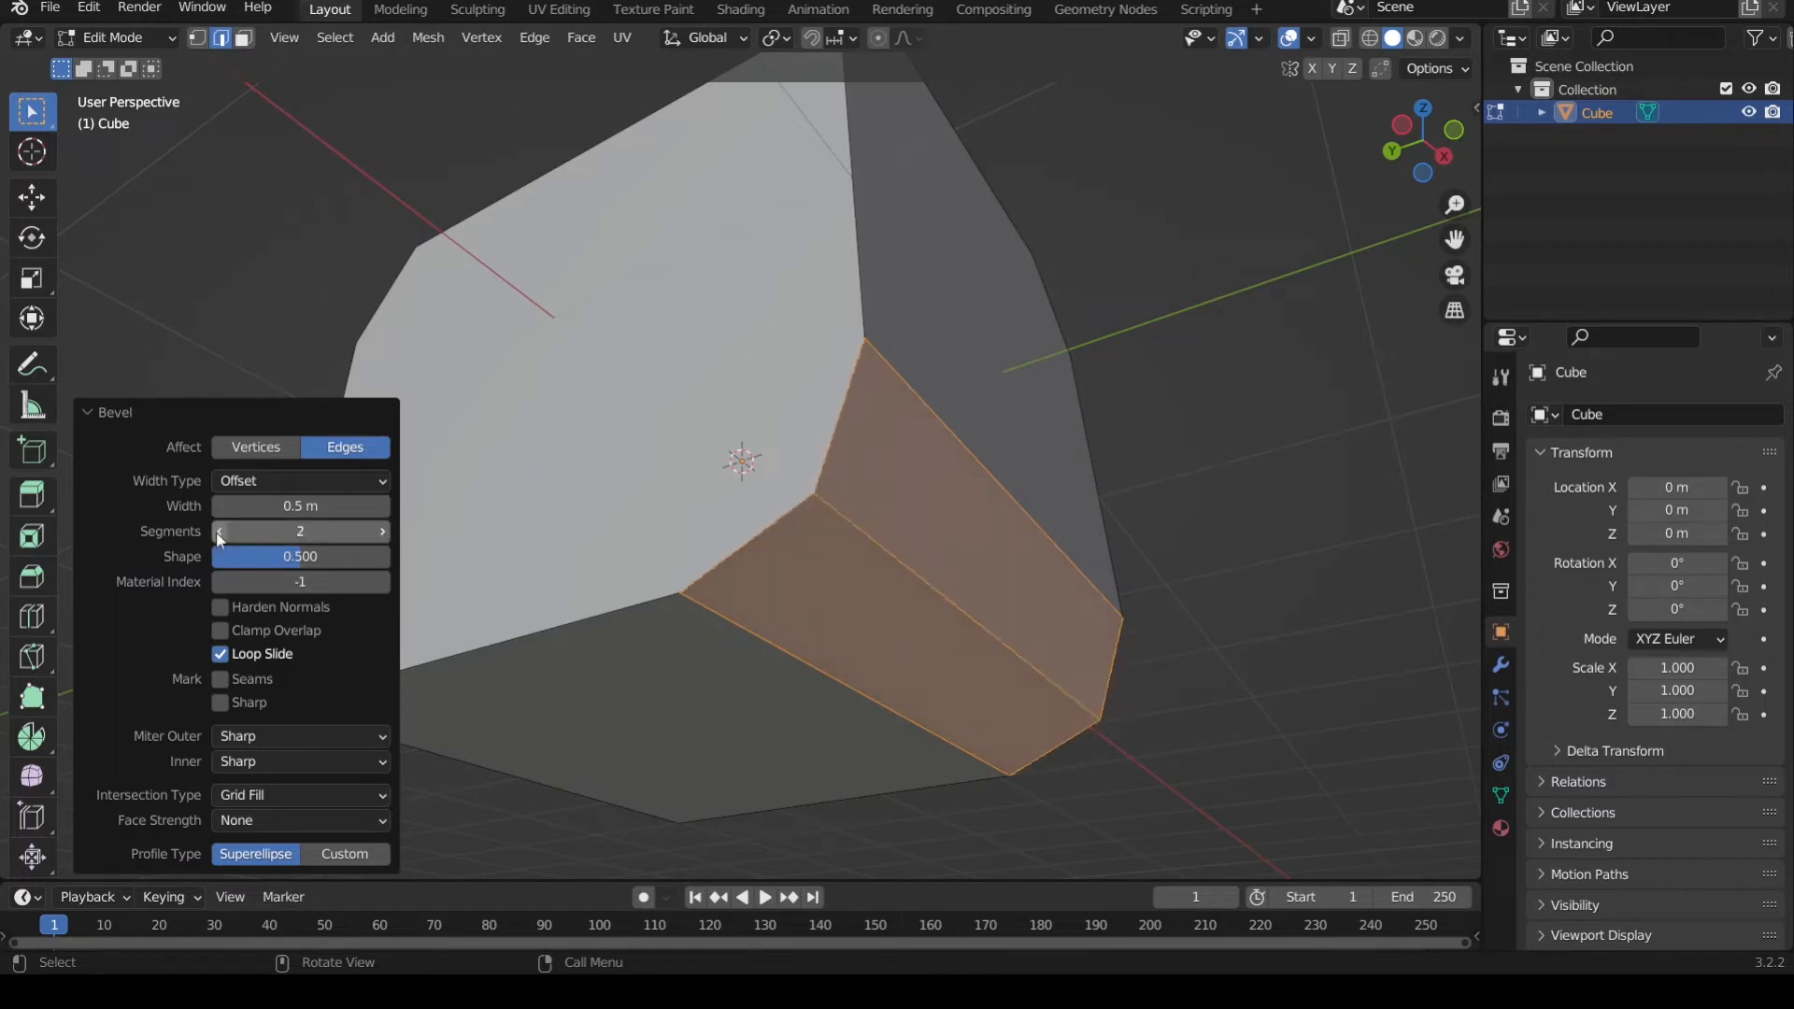
{"action": "left_click", "coordinate": [218, 532]}
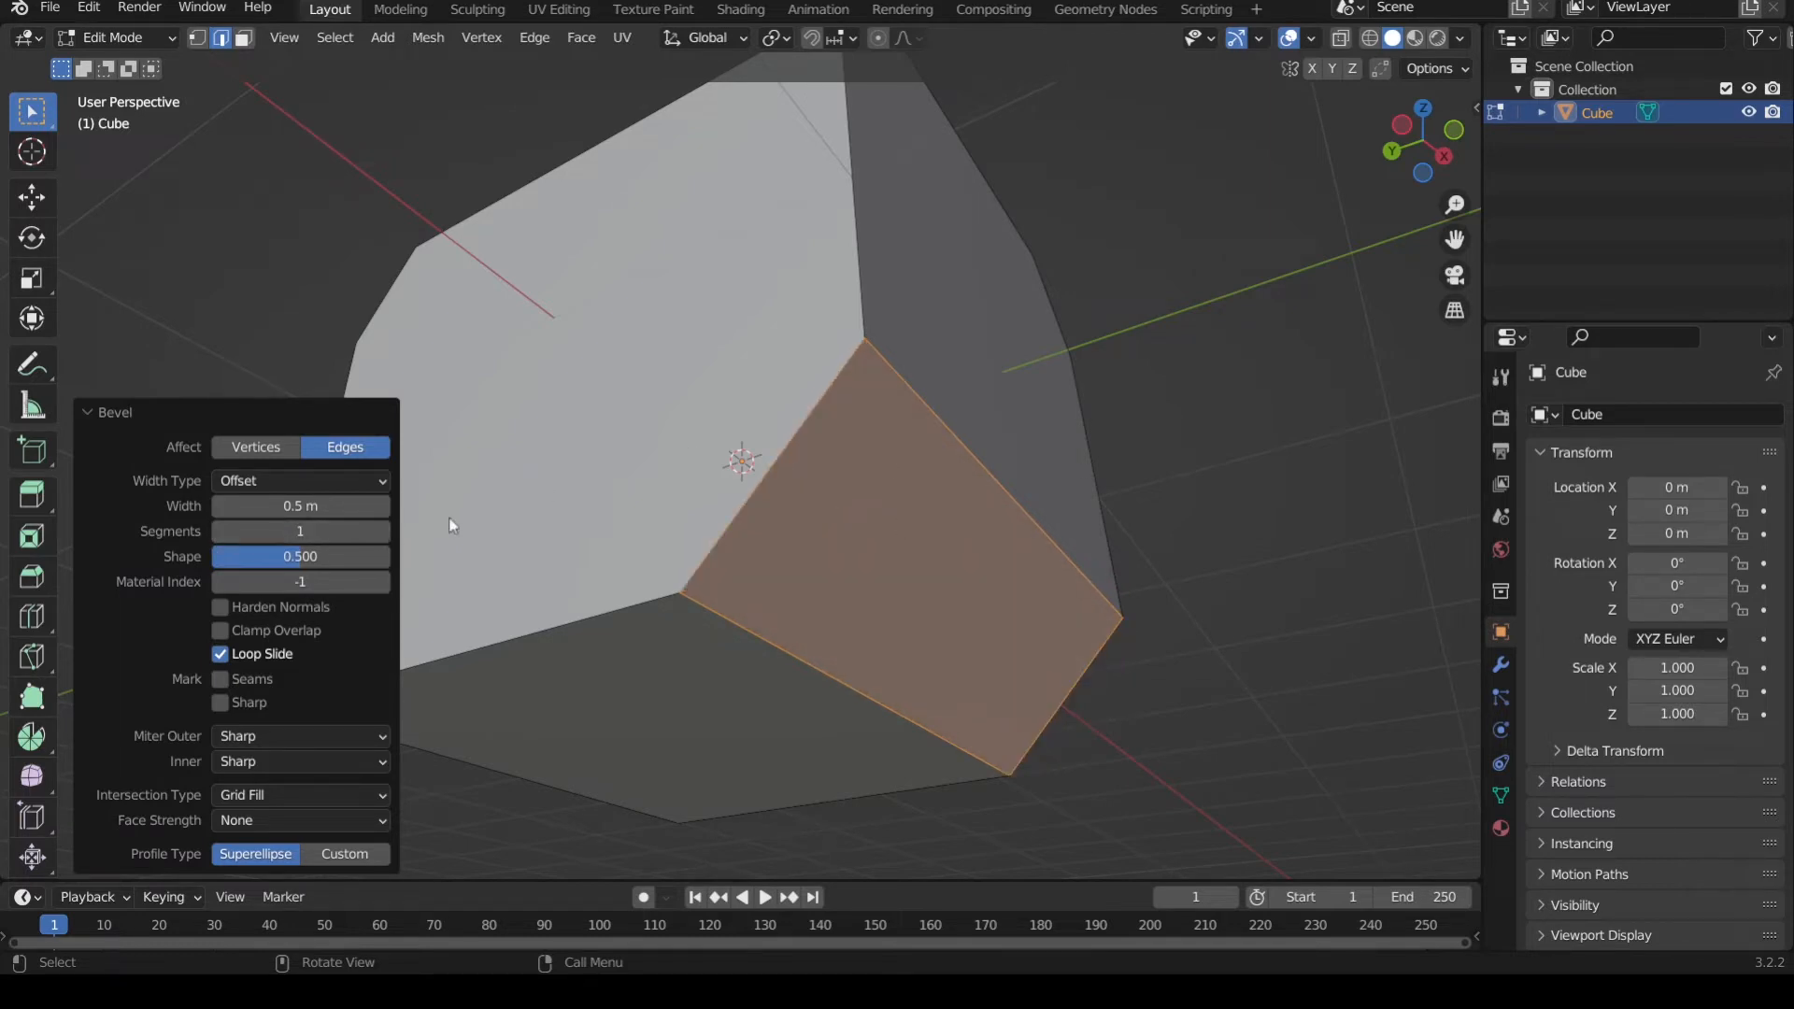
- Increase the bottom edge's bevel to 7 segments
{"action": "left_click", "coordinate": [380, 537]}
{"action": "left_click", "coordinate": [380, 536]}
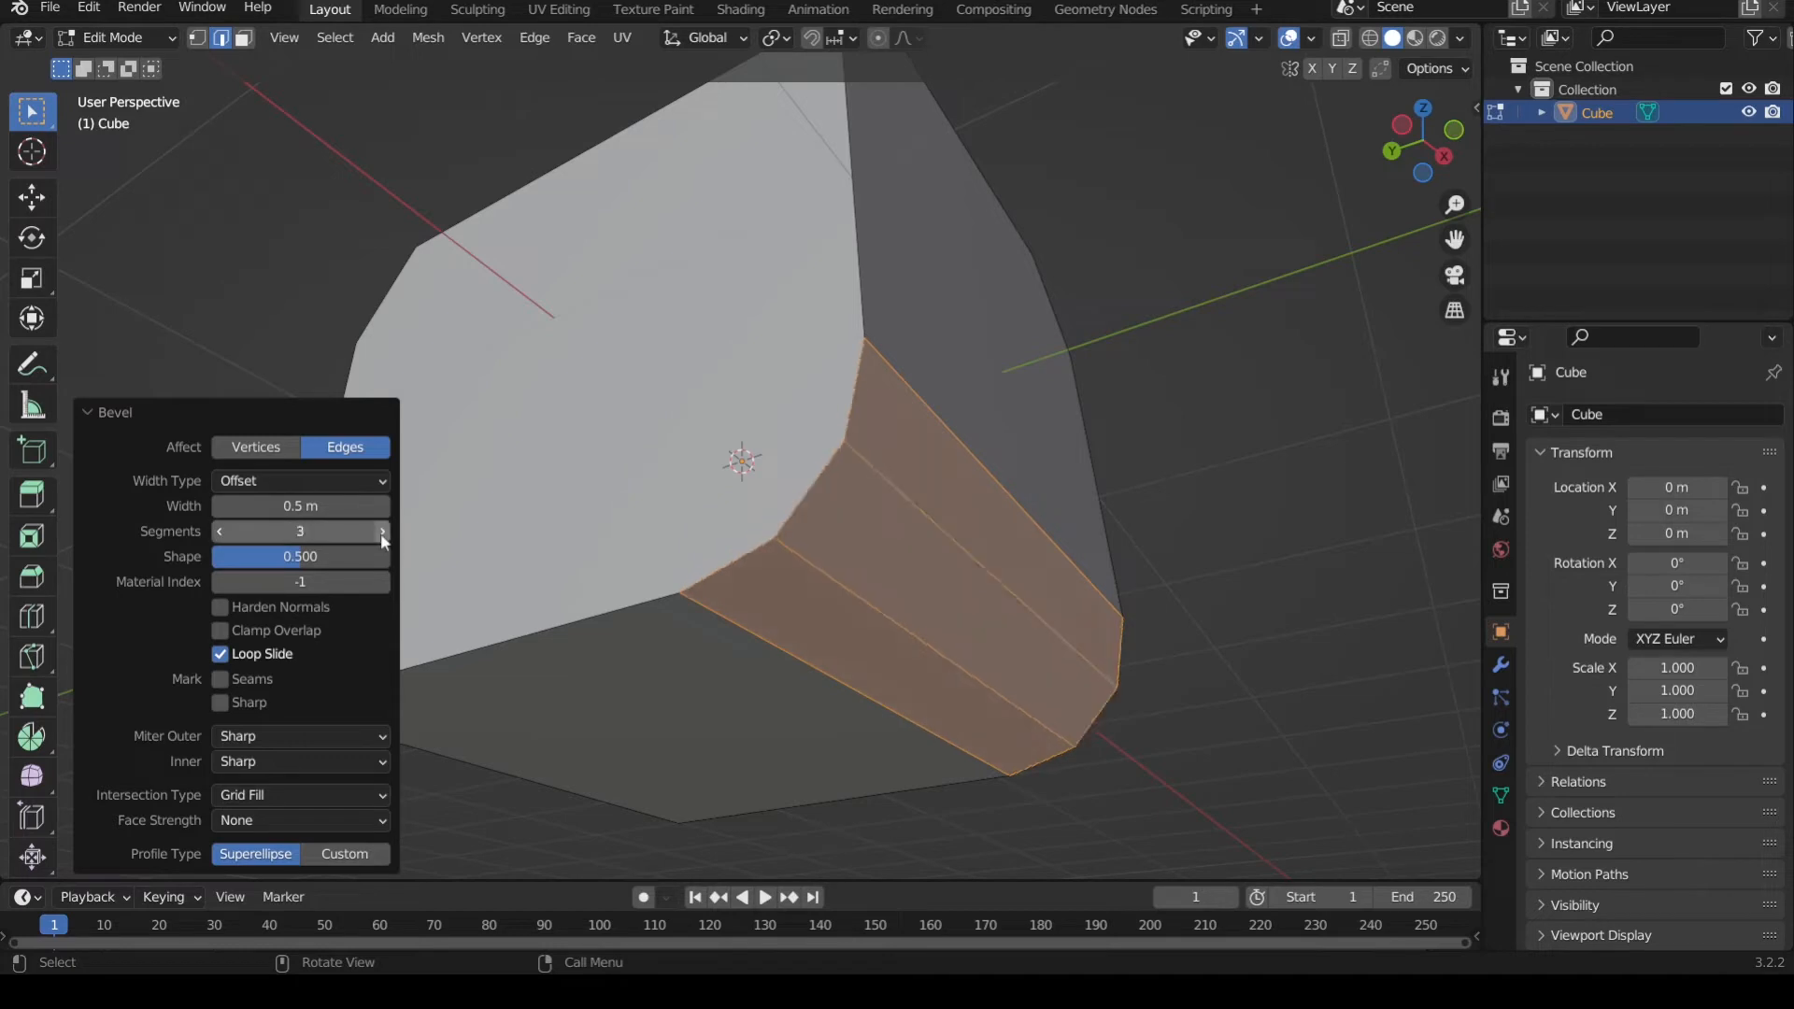
{"action": "left_click", "coordinate": [380, 536]}
{"action": "left_click", "coordinate": [380, 536]}
{"action": "left_click", "coordinate": [380, 537]}
{"action": "left_click", "coordinate": [380, 535]}
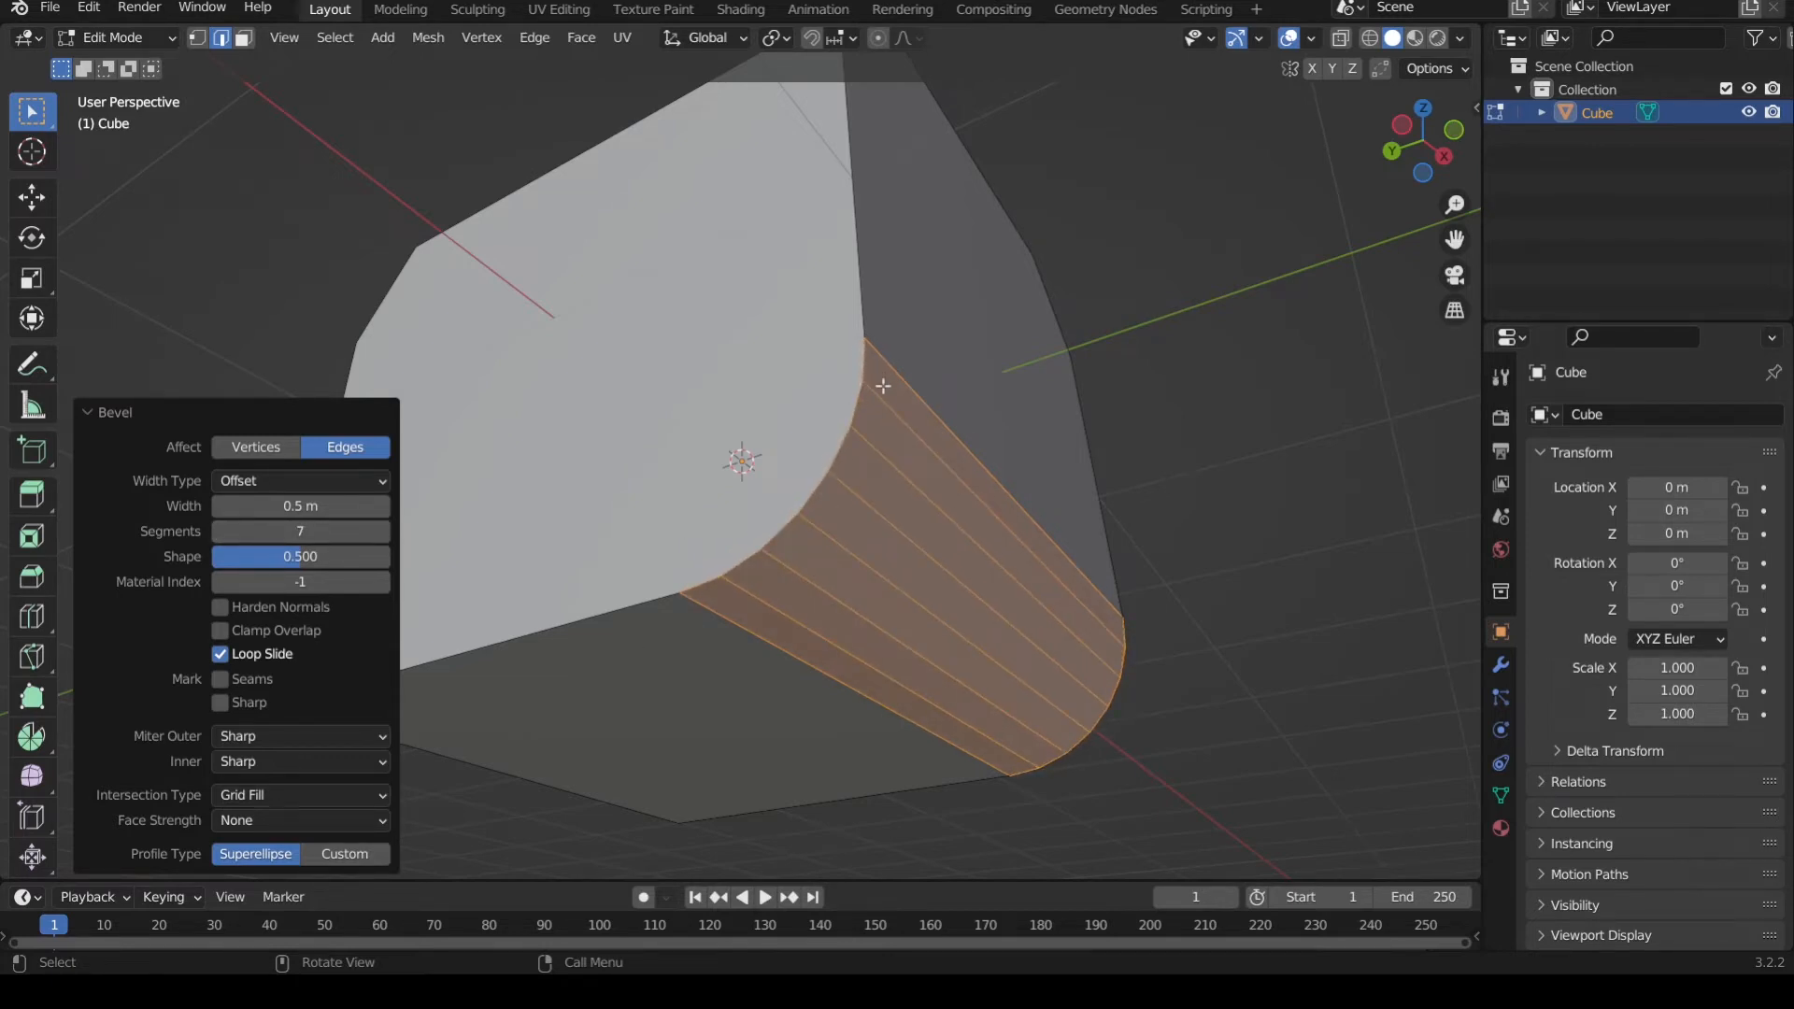
- Lower the bottom edge bevel's Shape value to 0.000 to give it an inward-cut profile
{"action": "middle_click_drag", "start_coordinate": [883, 386], "coordinate": [792, 582]}
{"action": "middle_click_drag", "start_coordinate": [929, 513], "coordinate": [869, 533]}
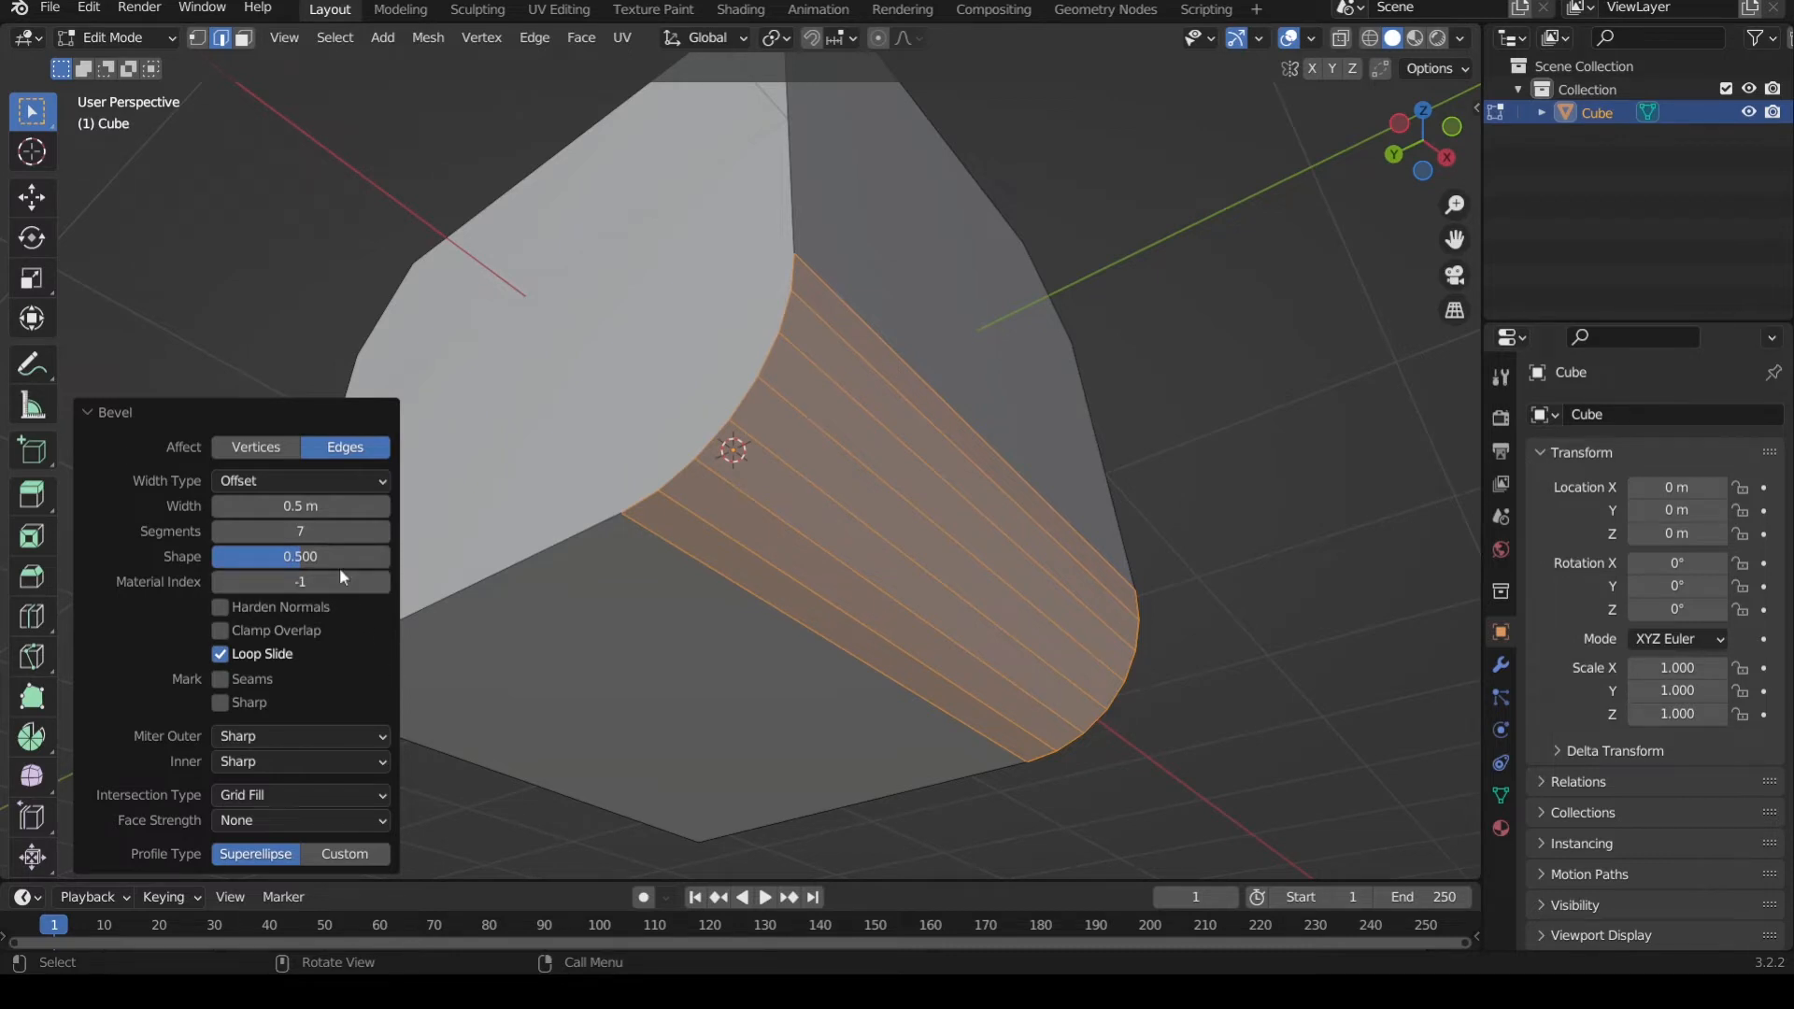
{"action": "middle_click_drag", "start_coordinate": [832, 573], "coordinate": [394, 598]}
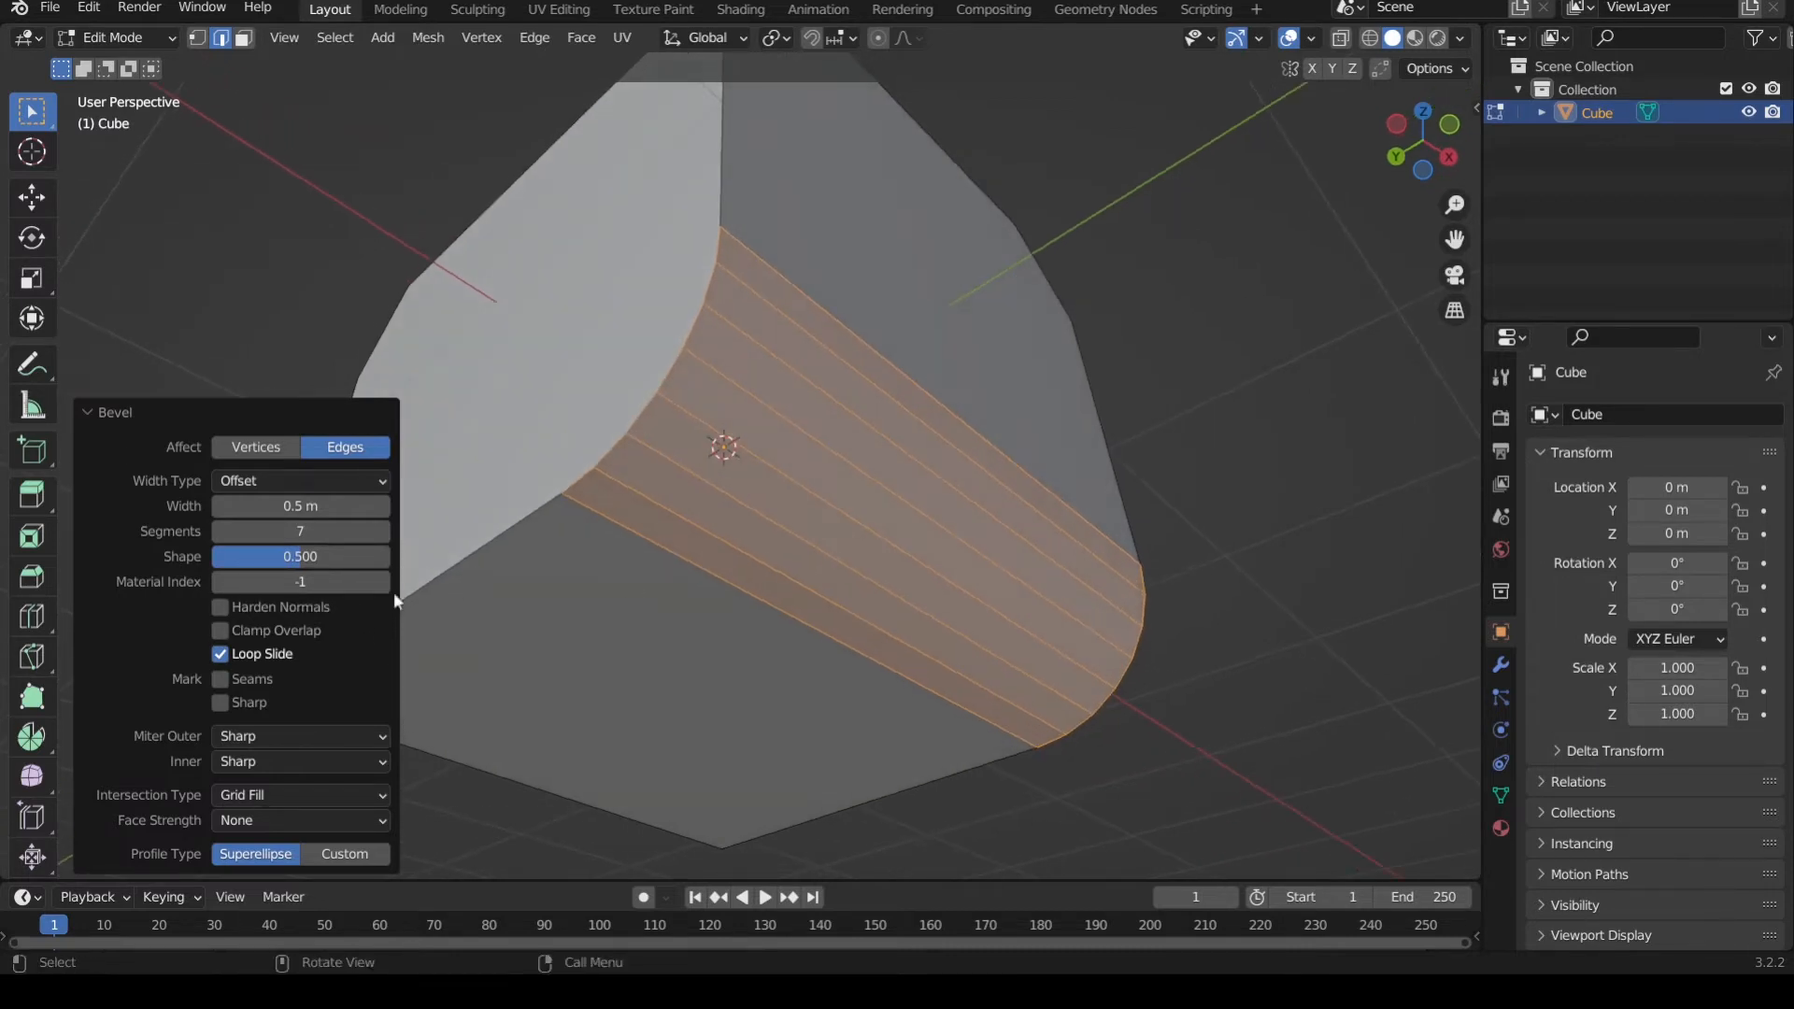
{"action": "left_click", "coordinate": [318, 558]}
{"action": "type", "text": "0.62"}
{"action": "key", "text": "Return"}
{"action": "left_click_drag", "start_coordinate": [323, 556], "coordinate": [214, 556]}
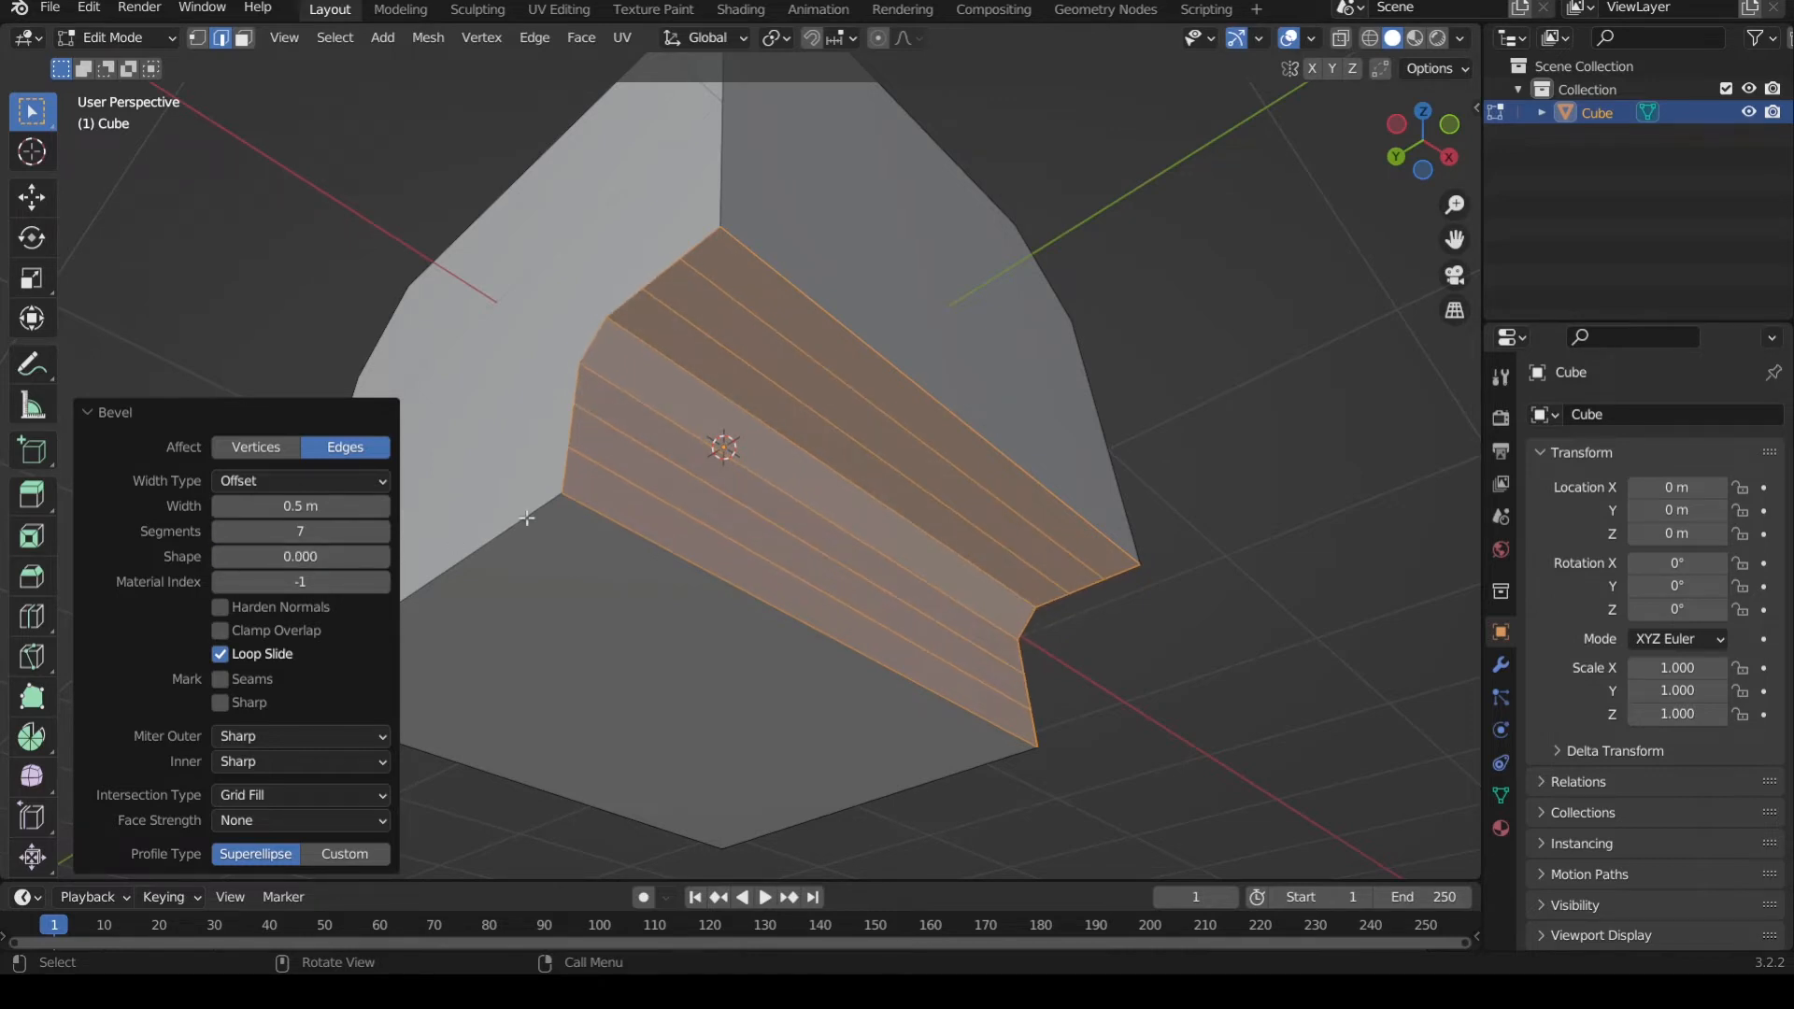
- Raise the inward bevel to 10 segments and bring it back down to 8
{"action": "middle_click_drag", "start_coordinate": [527, 519], "coordinate": [556, 547]}
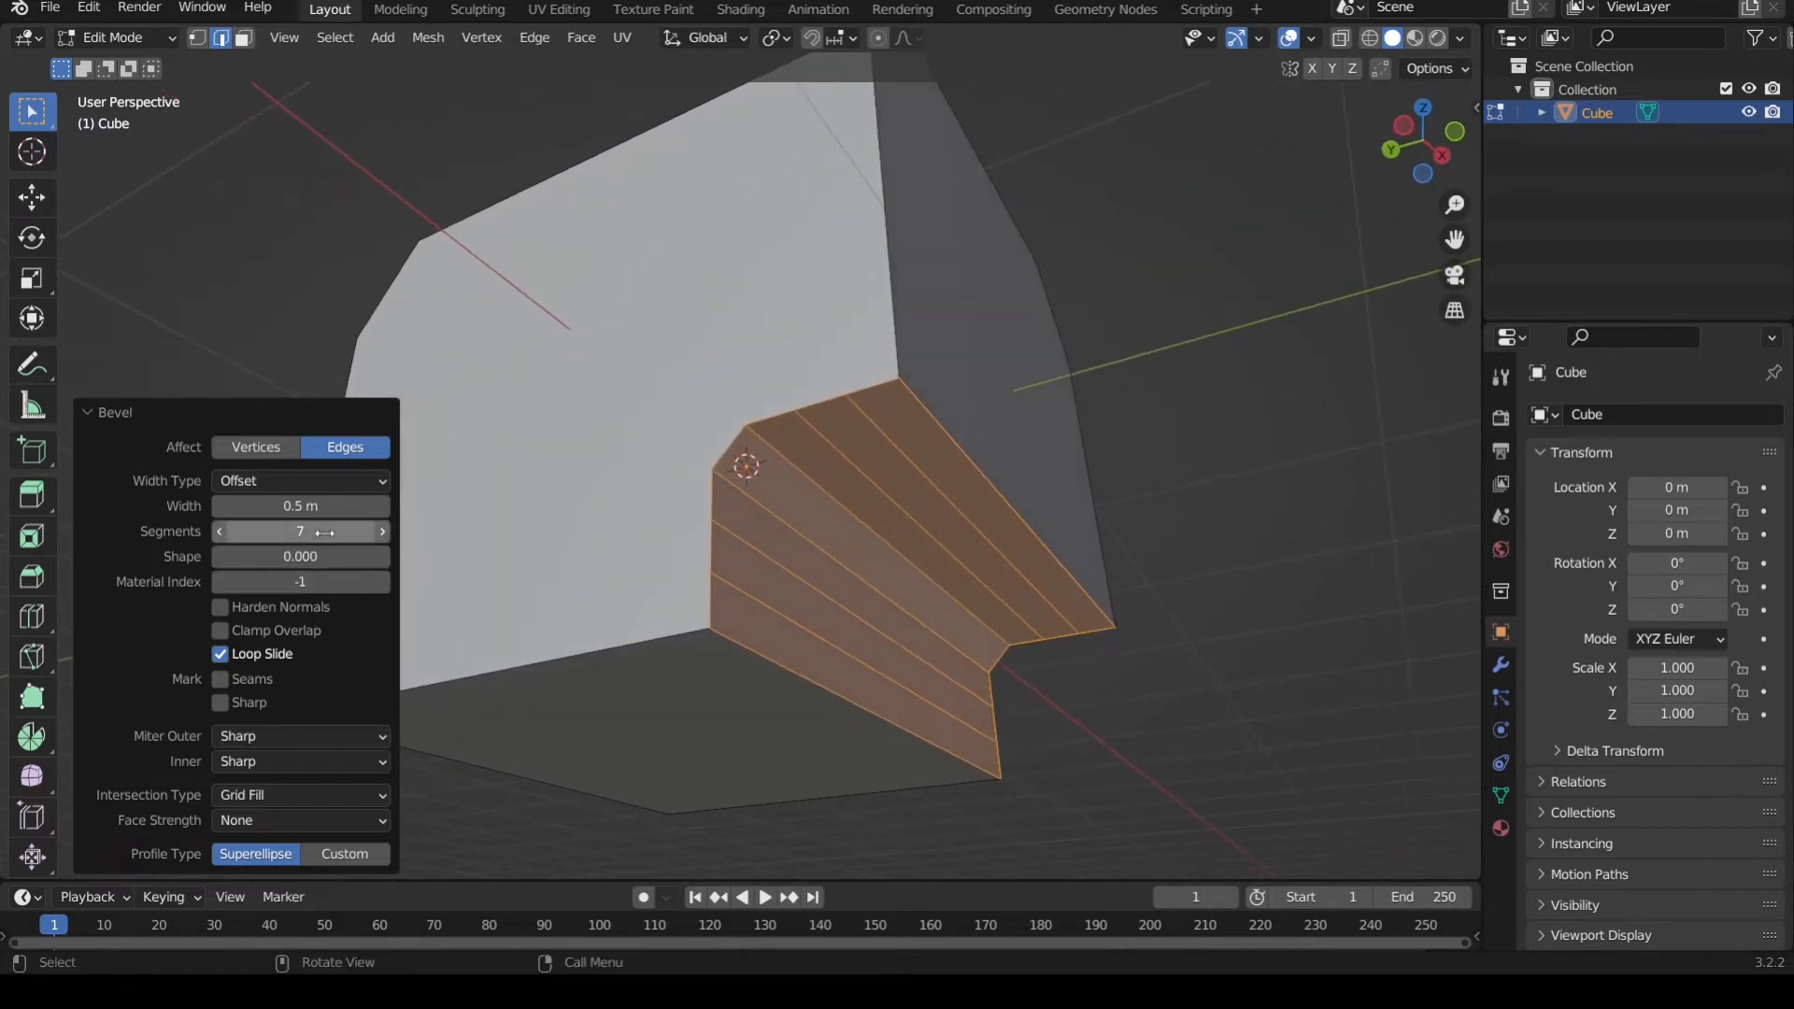
{"action": "left_click", "coordinate": [382, 531]}
{"action": "left_click", "coordinate": [381, 531]}
{"action": "left_click", "coordinate": [381, 531]}
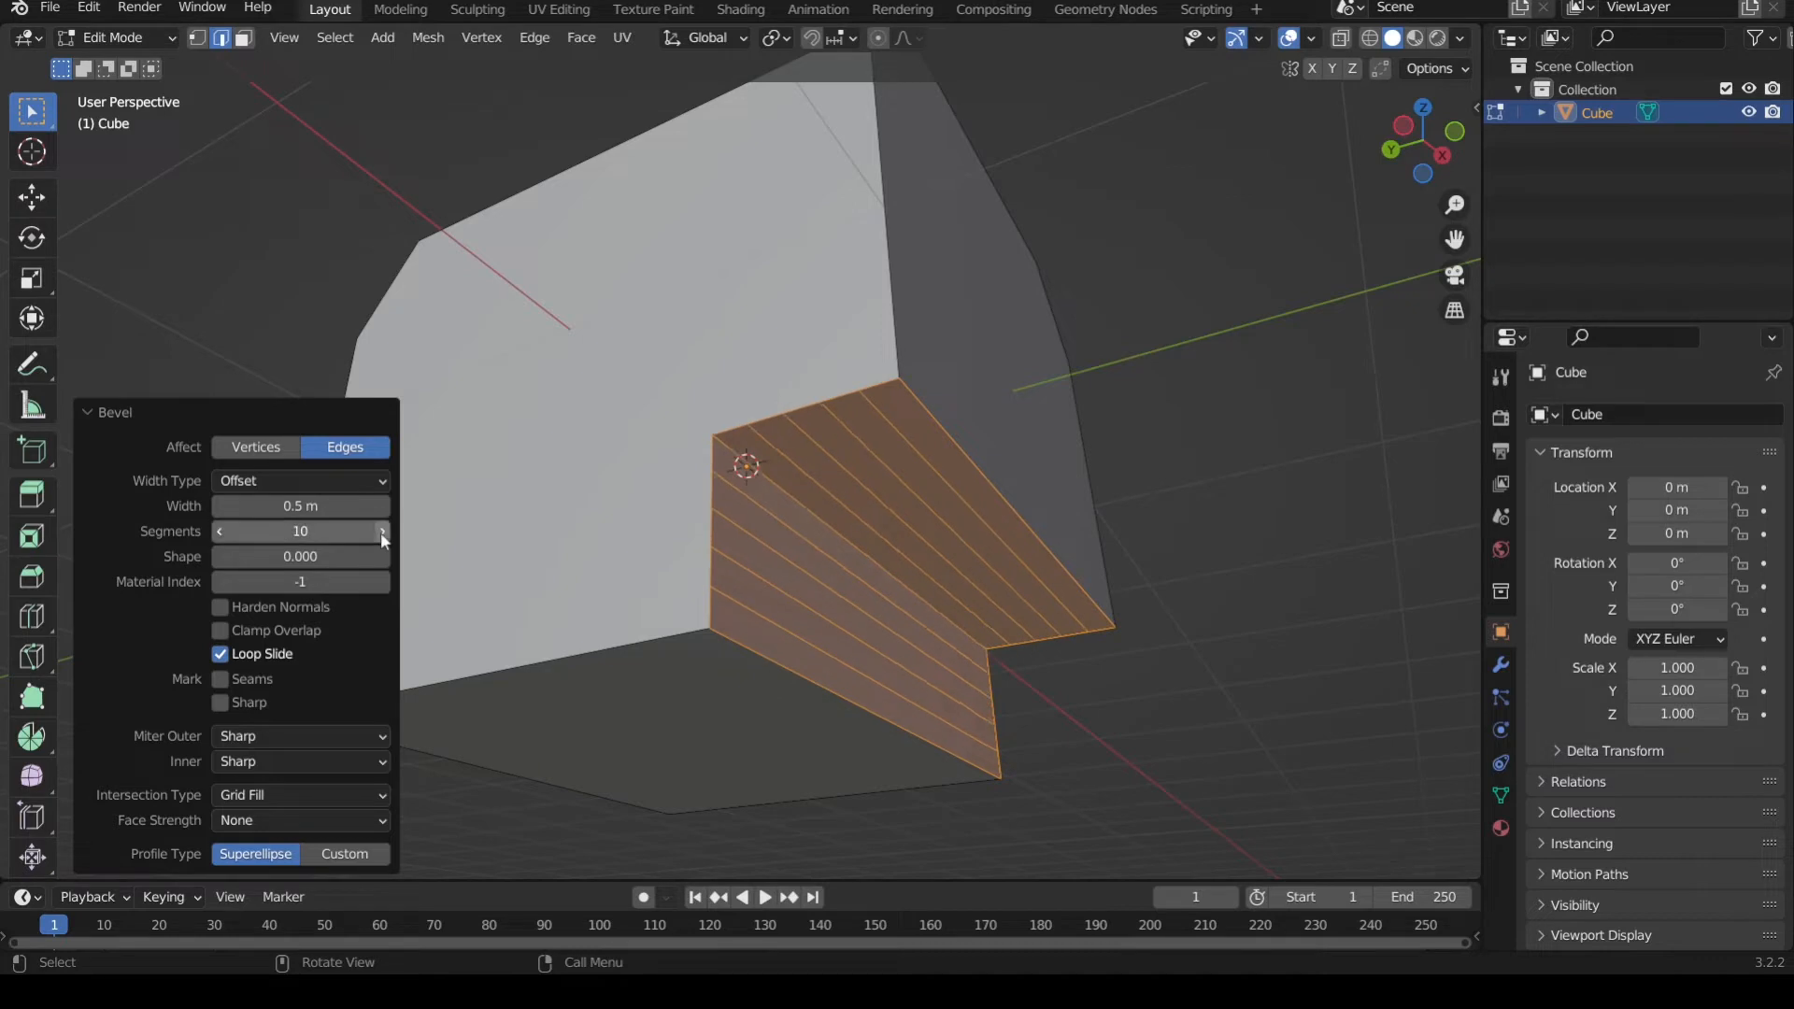
{"action": "left_click", "coordinate": [221, 531]}
{"action": "left_click", "coordinate": [217, 534]}
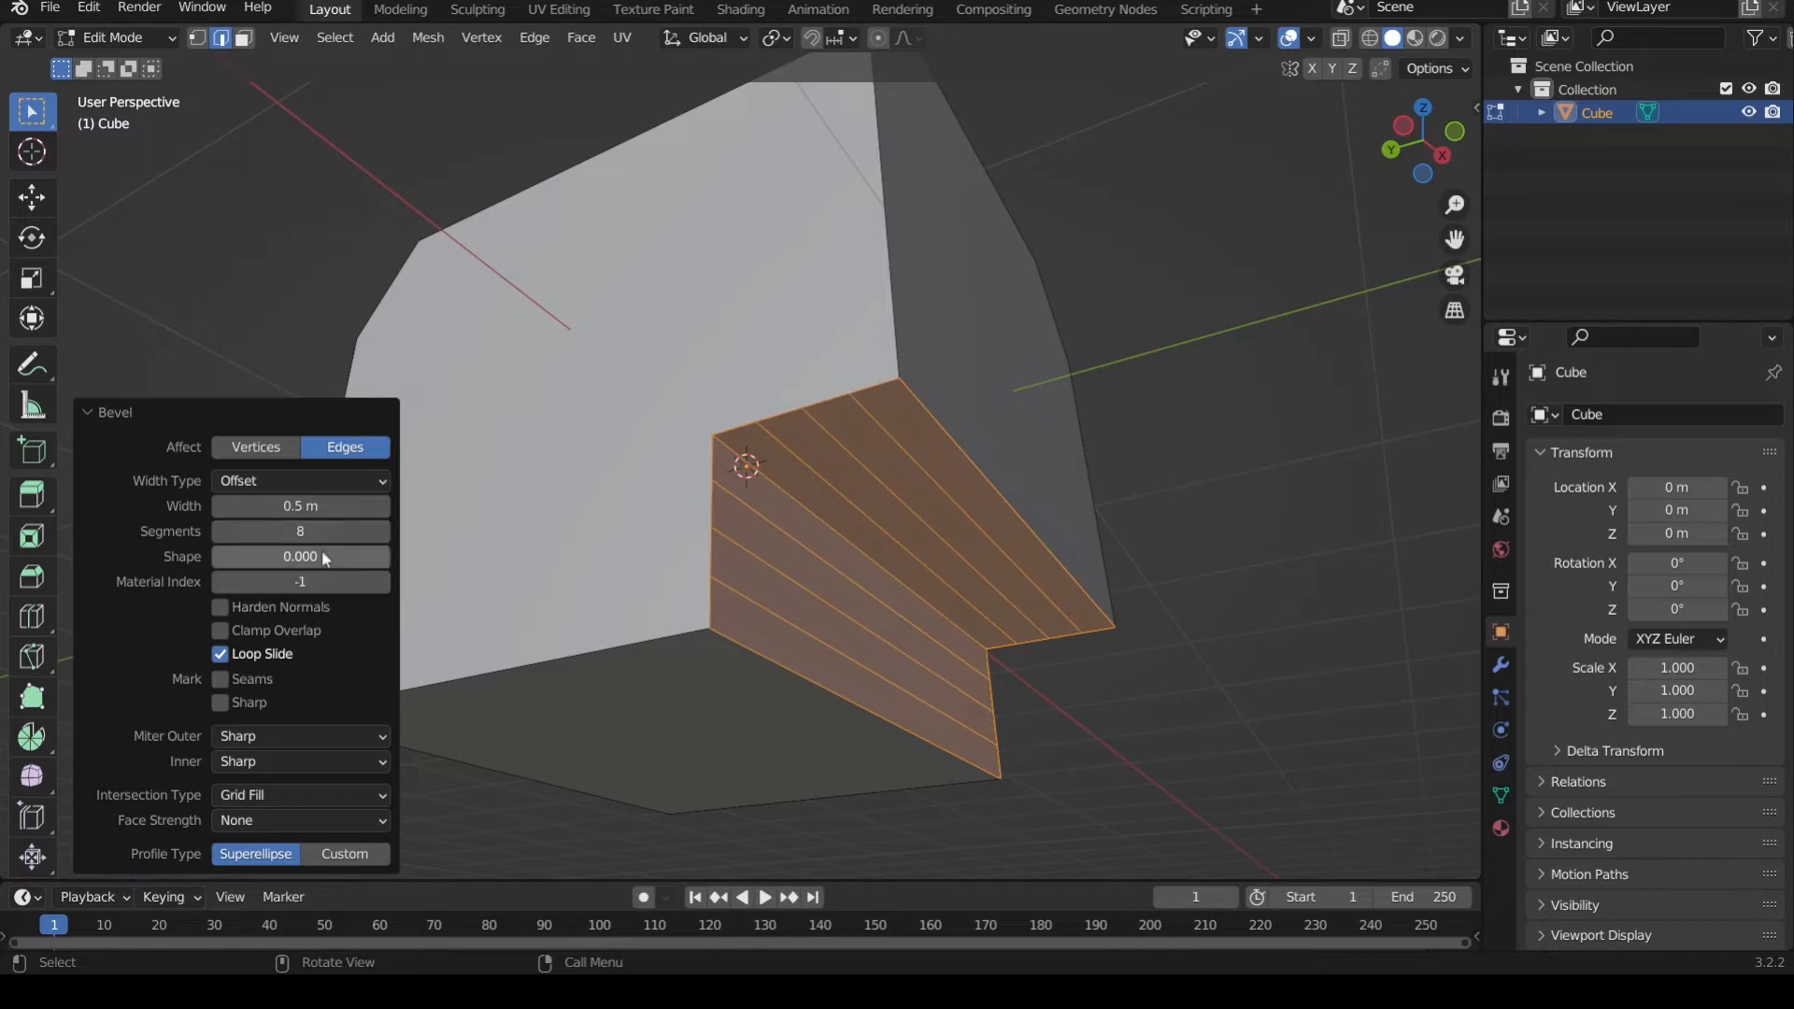
- Adjust the bevel's Shape to about 0.052 for a rounded concave profile and deselect the faces
{"action": "left_click_drag", "start_coordinate": [321, 553], "coordinate": [337, 553]}
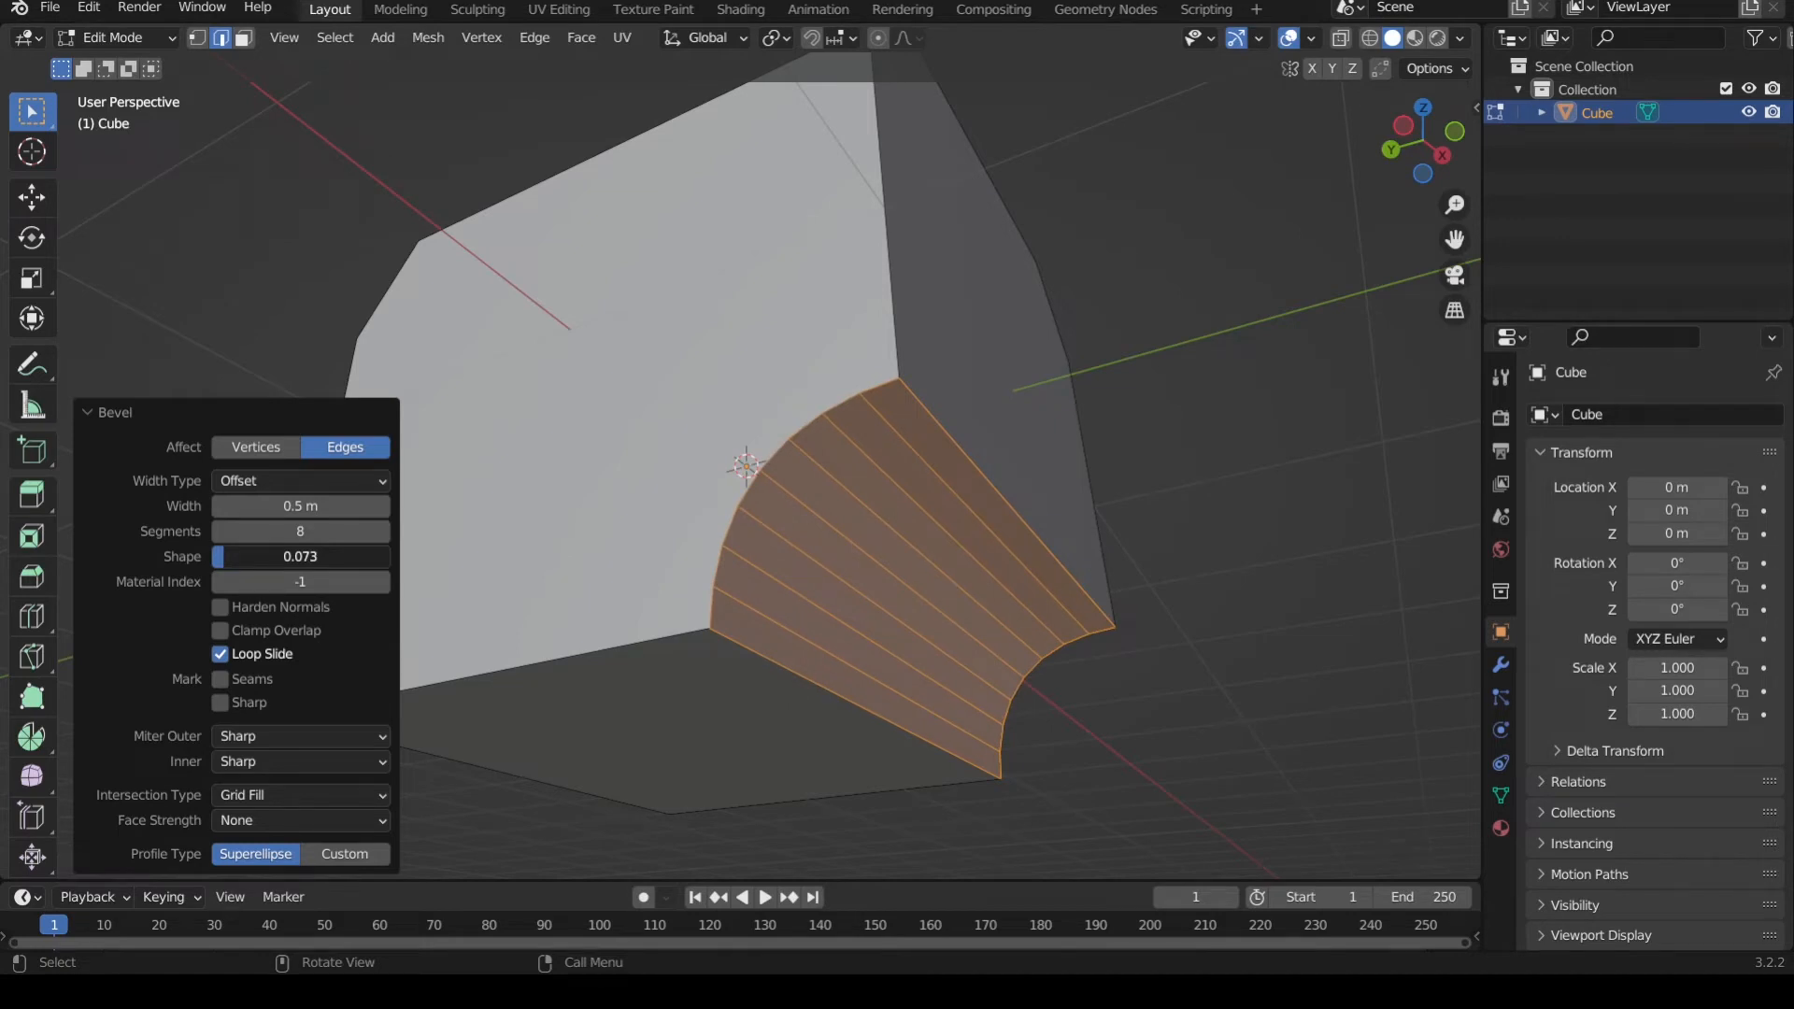
{"action": "left_click_drag", "start_coordinate": [337, 553], "coordinate": [222, 555]}
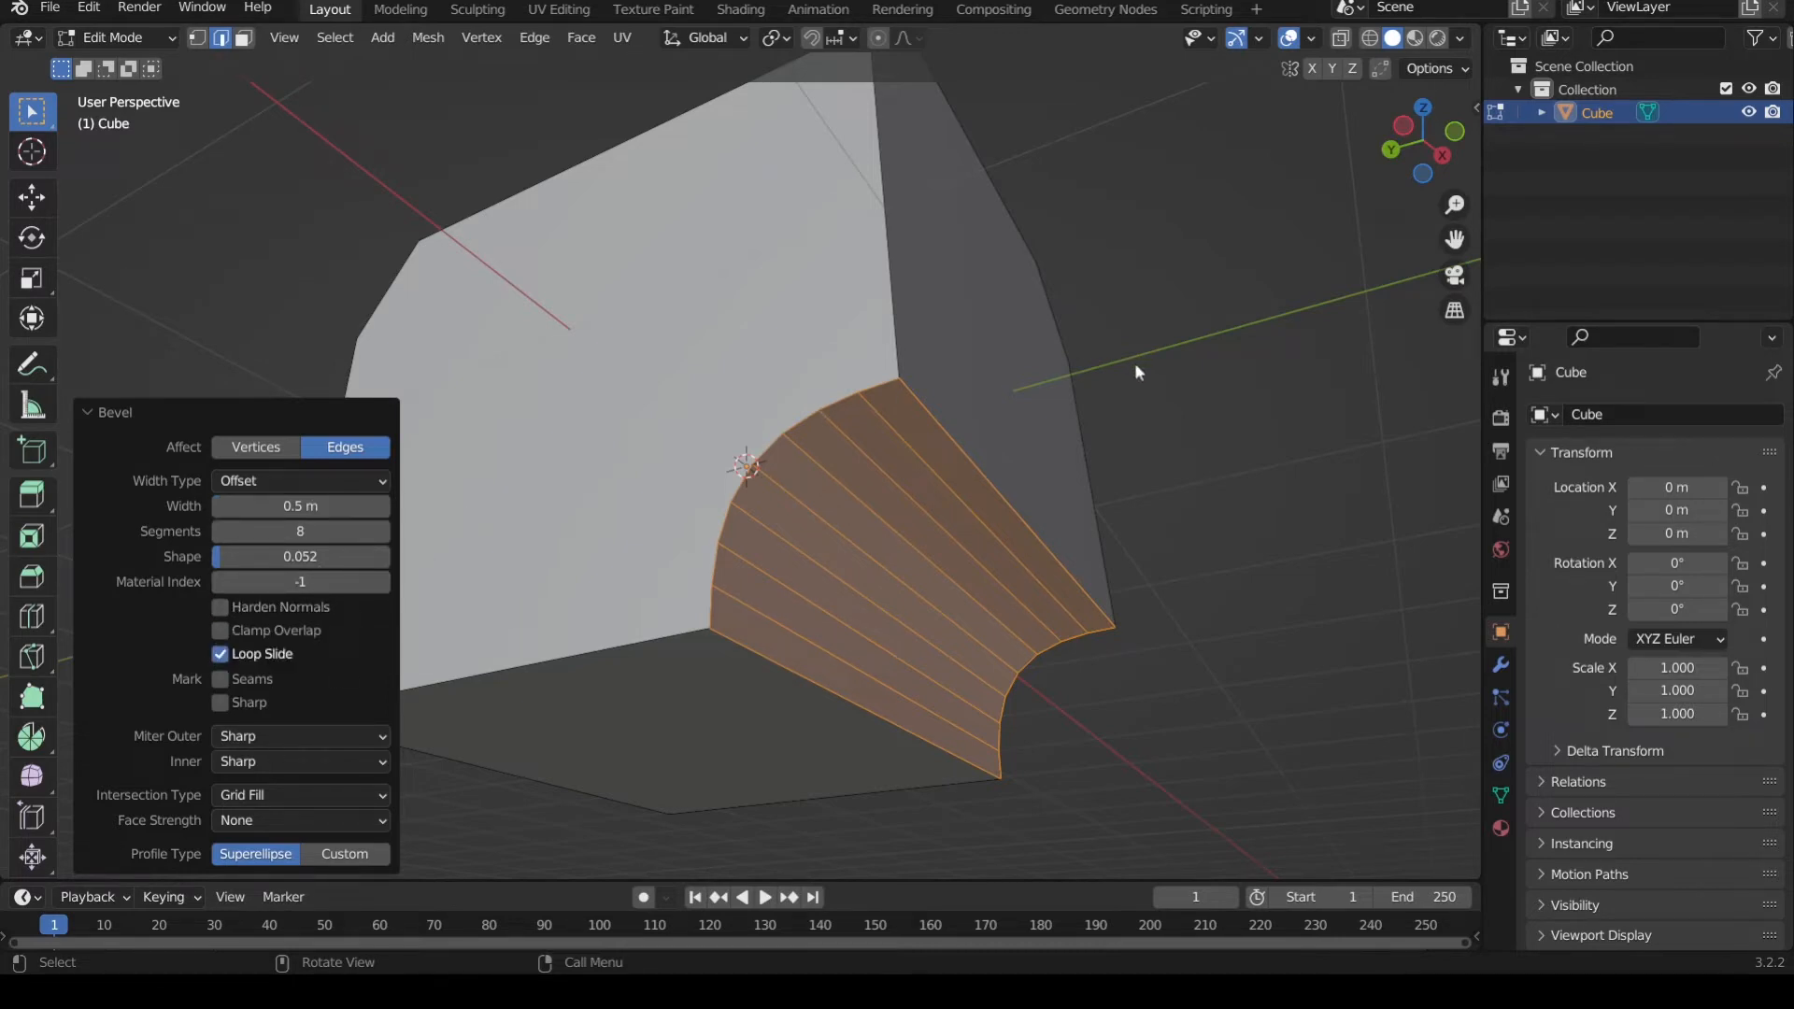
{"action": "left_click", "coordinate": [1159, 356]}
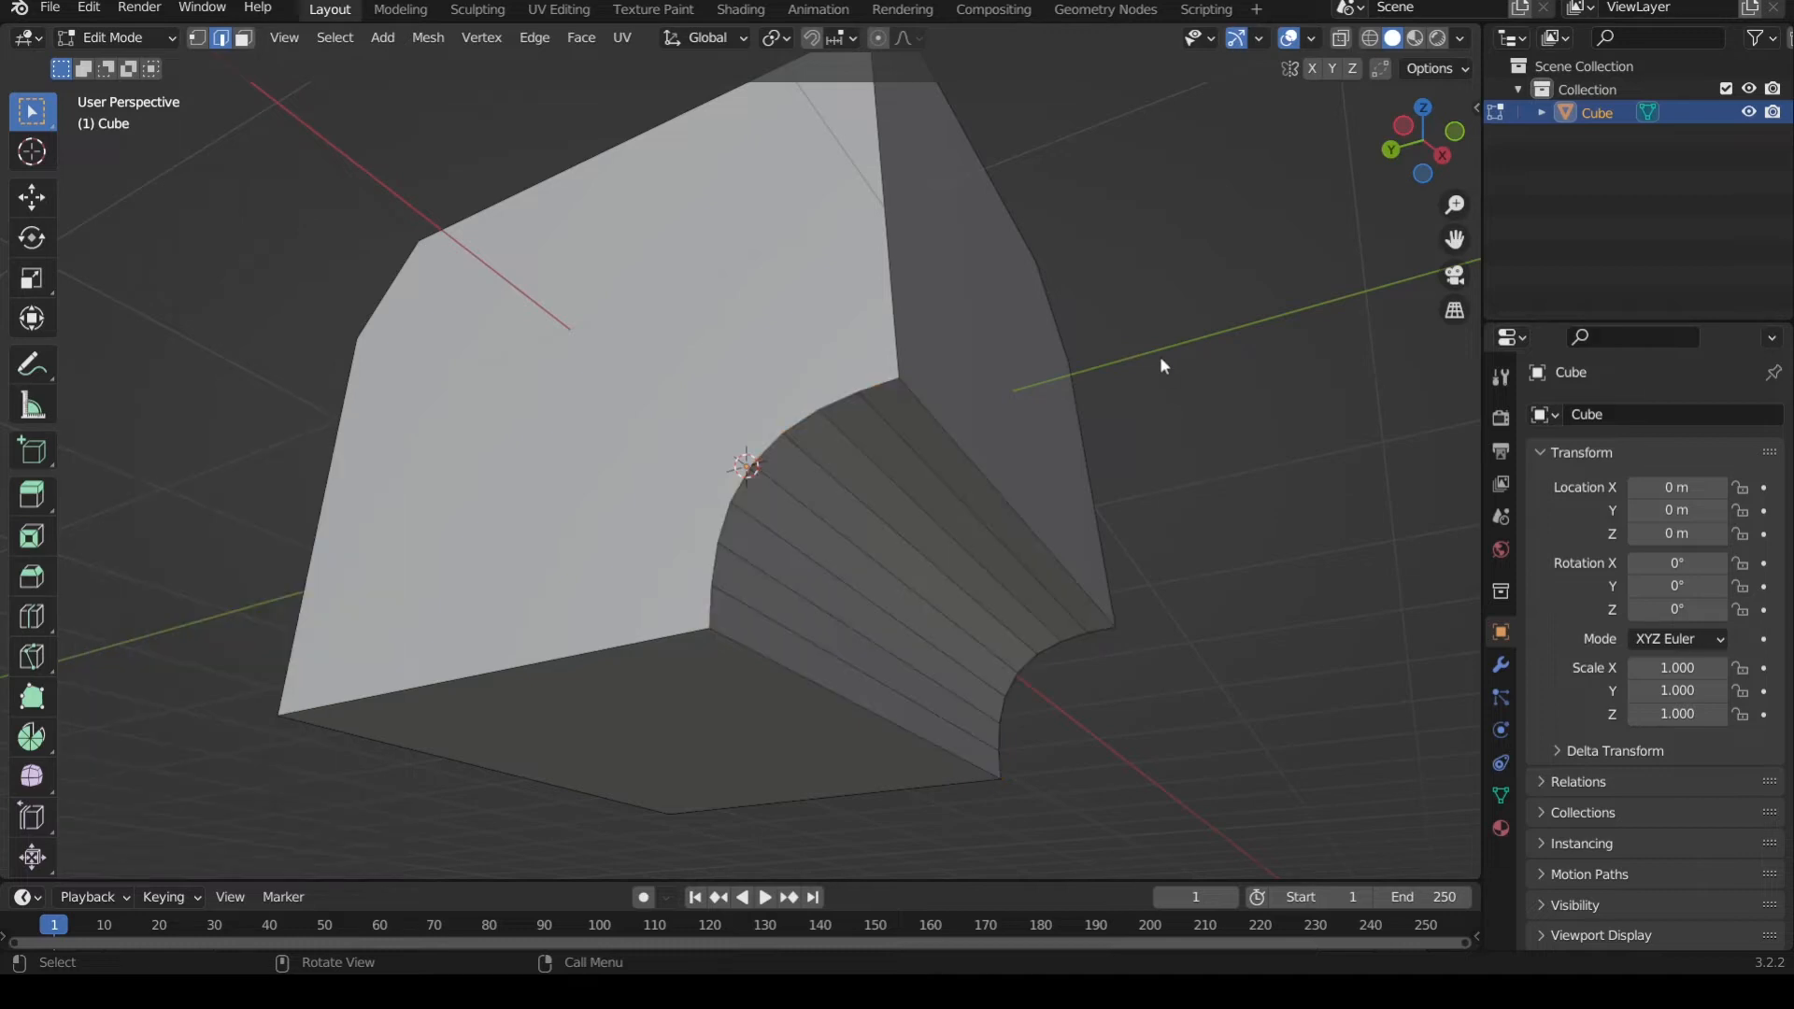
- Select the intact bottom edge on the opposite side of the cube and bevel it by about 0.4 m
{"action": "middle_click_drag", "start_coordinate": [1159, 356], "coordinate": [1146, 412]}
{"action": "middle_click_drag", "start_coordinate": [1014, 462], "coordinate": [844, 490]}
{"action": "left_click", "coordinate": [803, 556]}
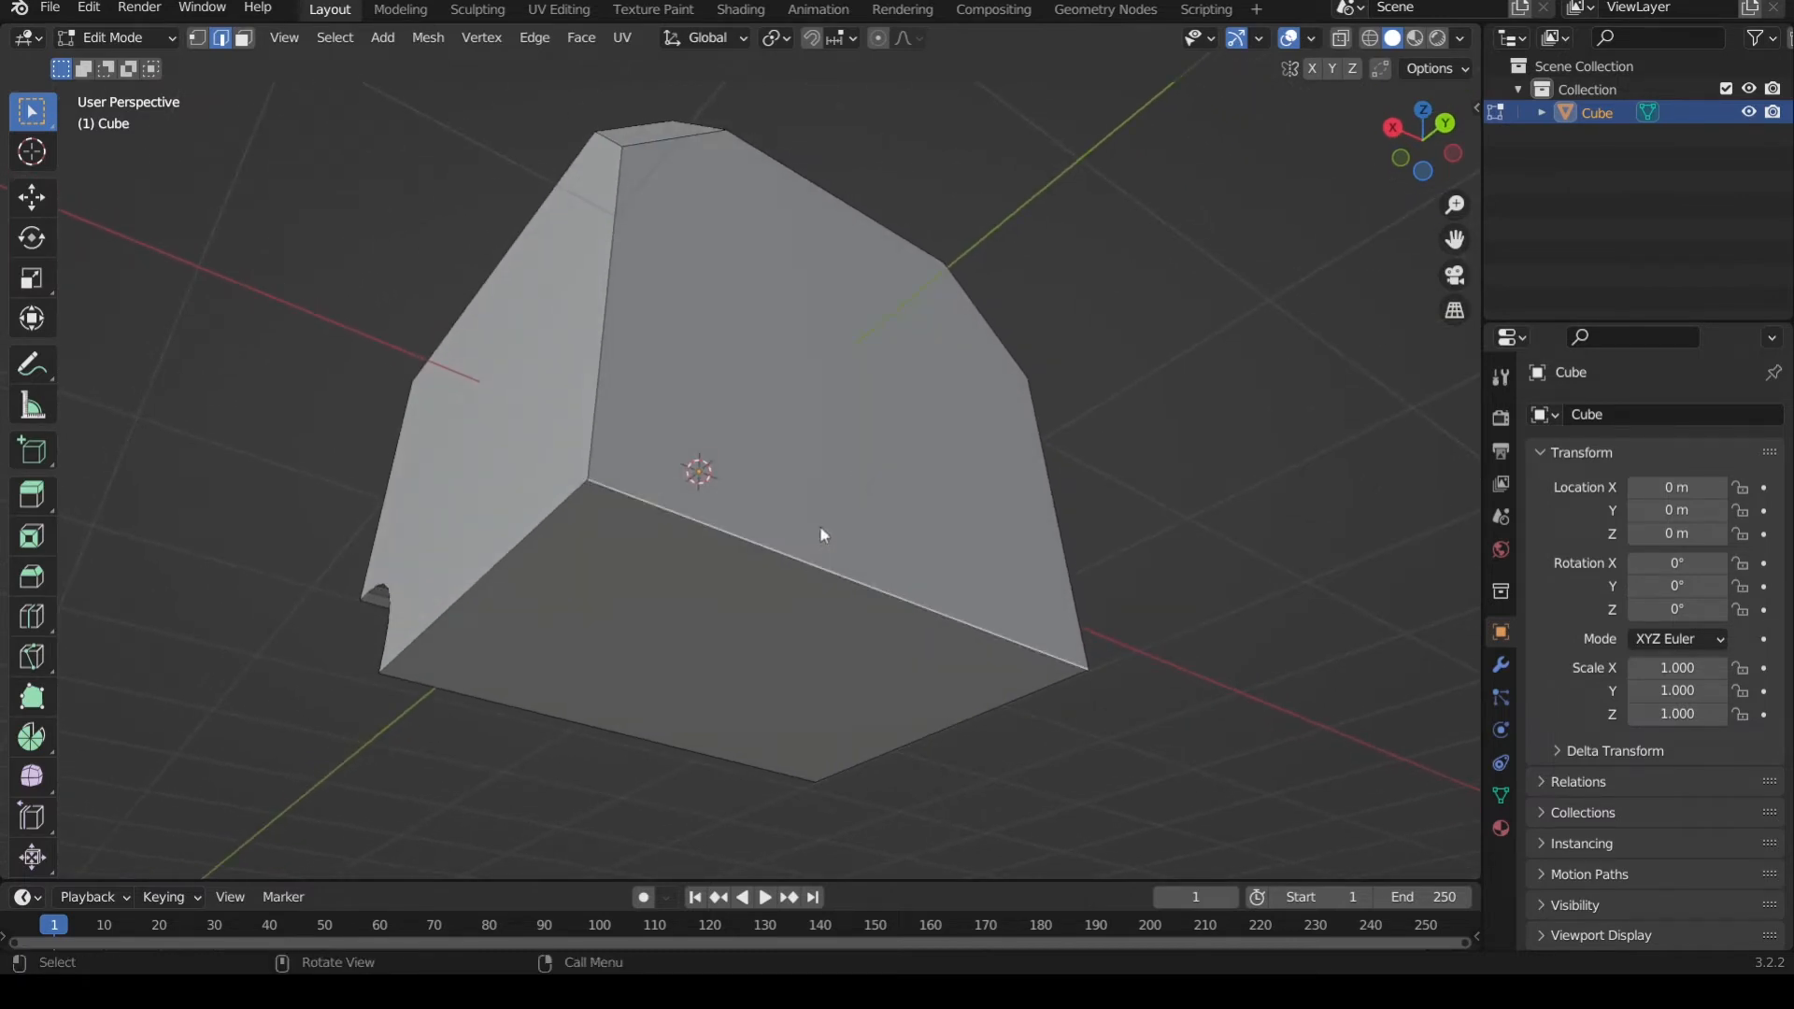
{"action": "key", "text": "ctrl"}
{"action": "key", "text": "ctrl+b"}
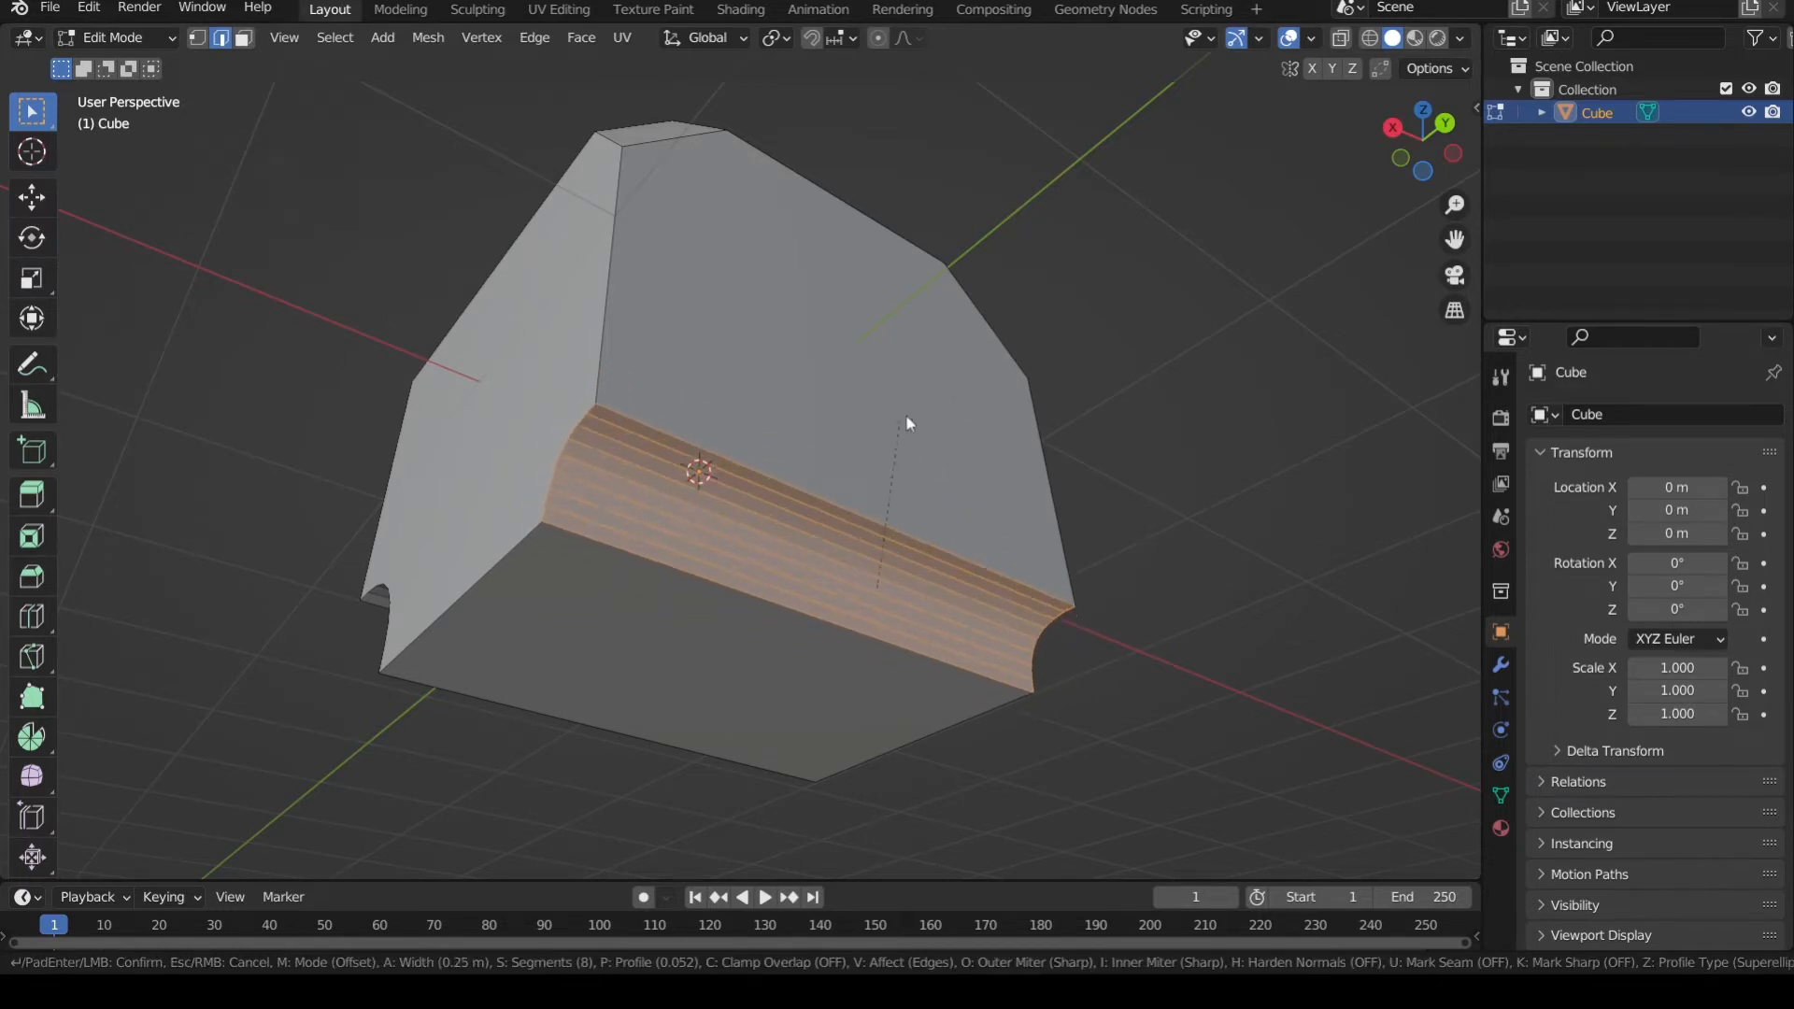
{"action": "left_click", "coordinate": [948, 383]}
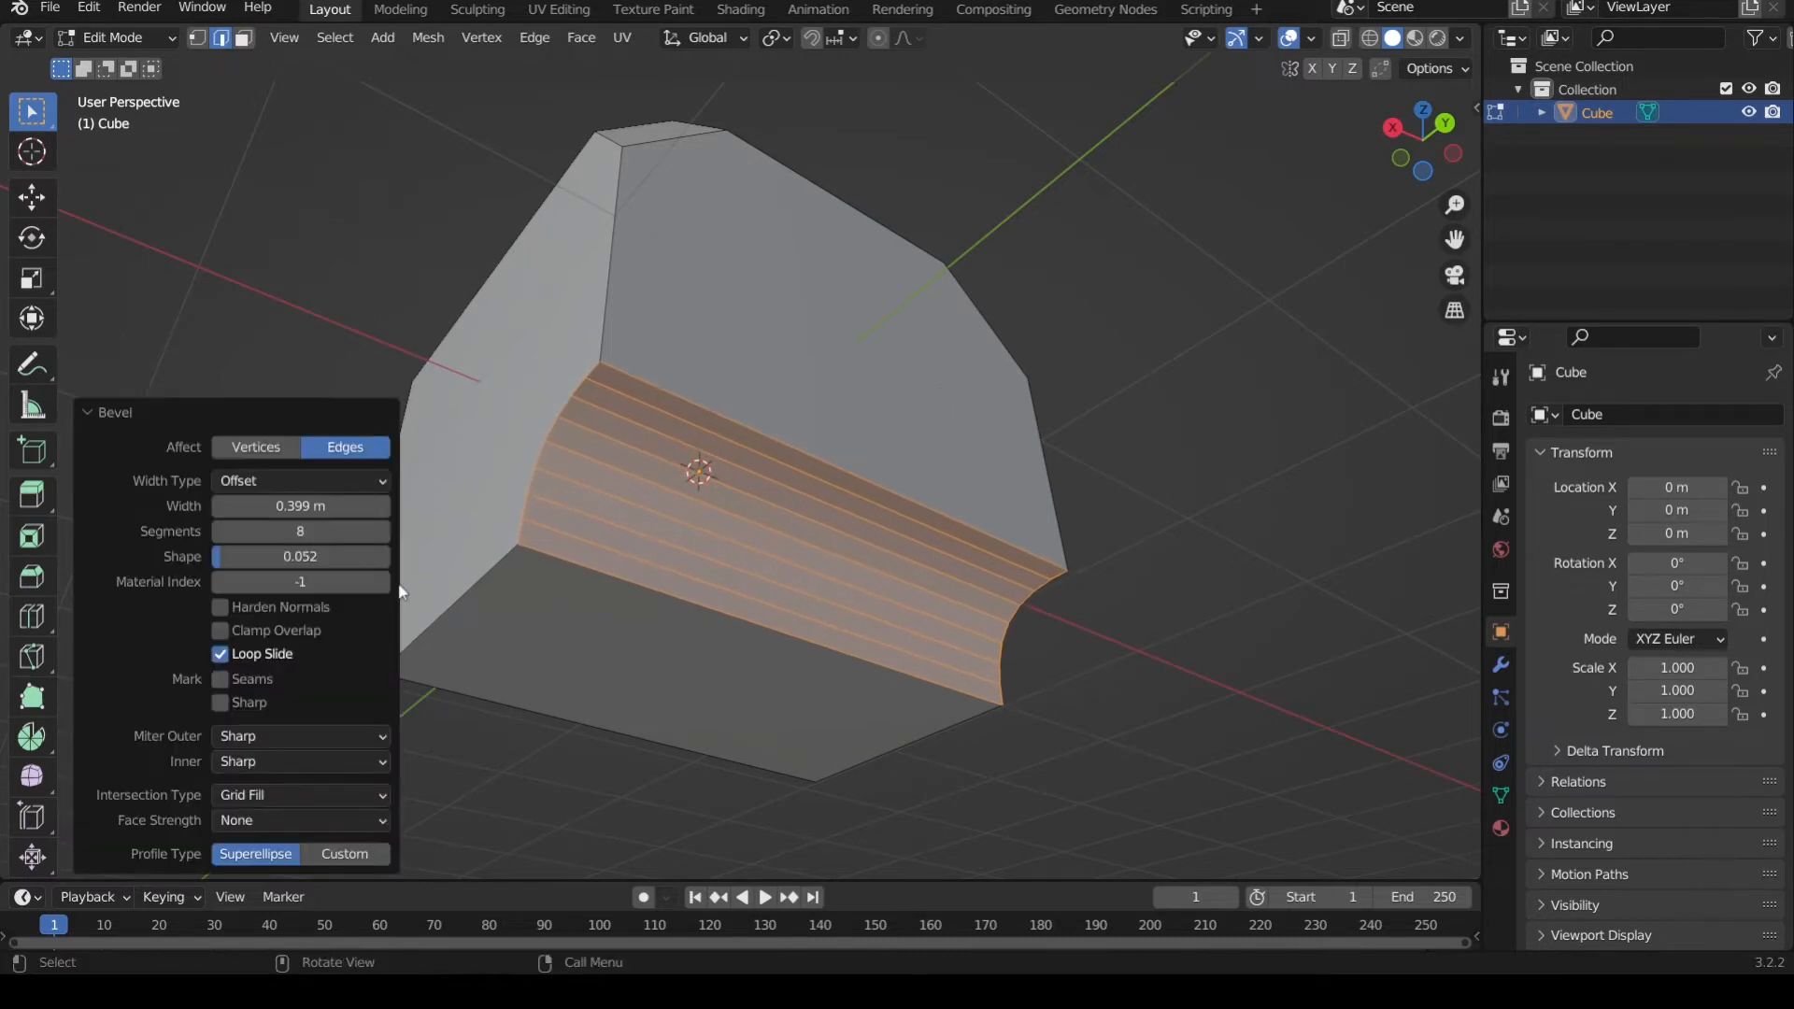
- Set the new bevel's Shape to 0.5 and its Segments to 1
{"action": "left_click", "coordinate": [328, 557]}
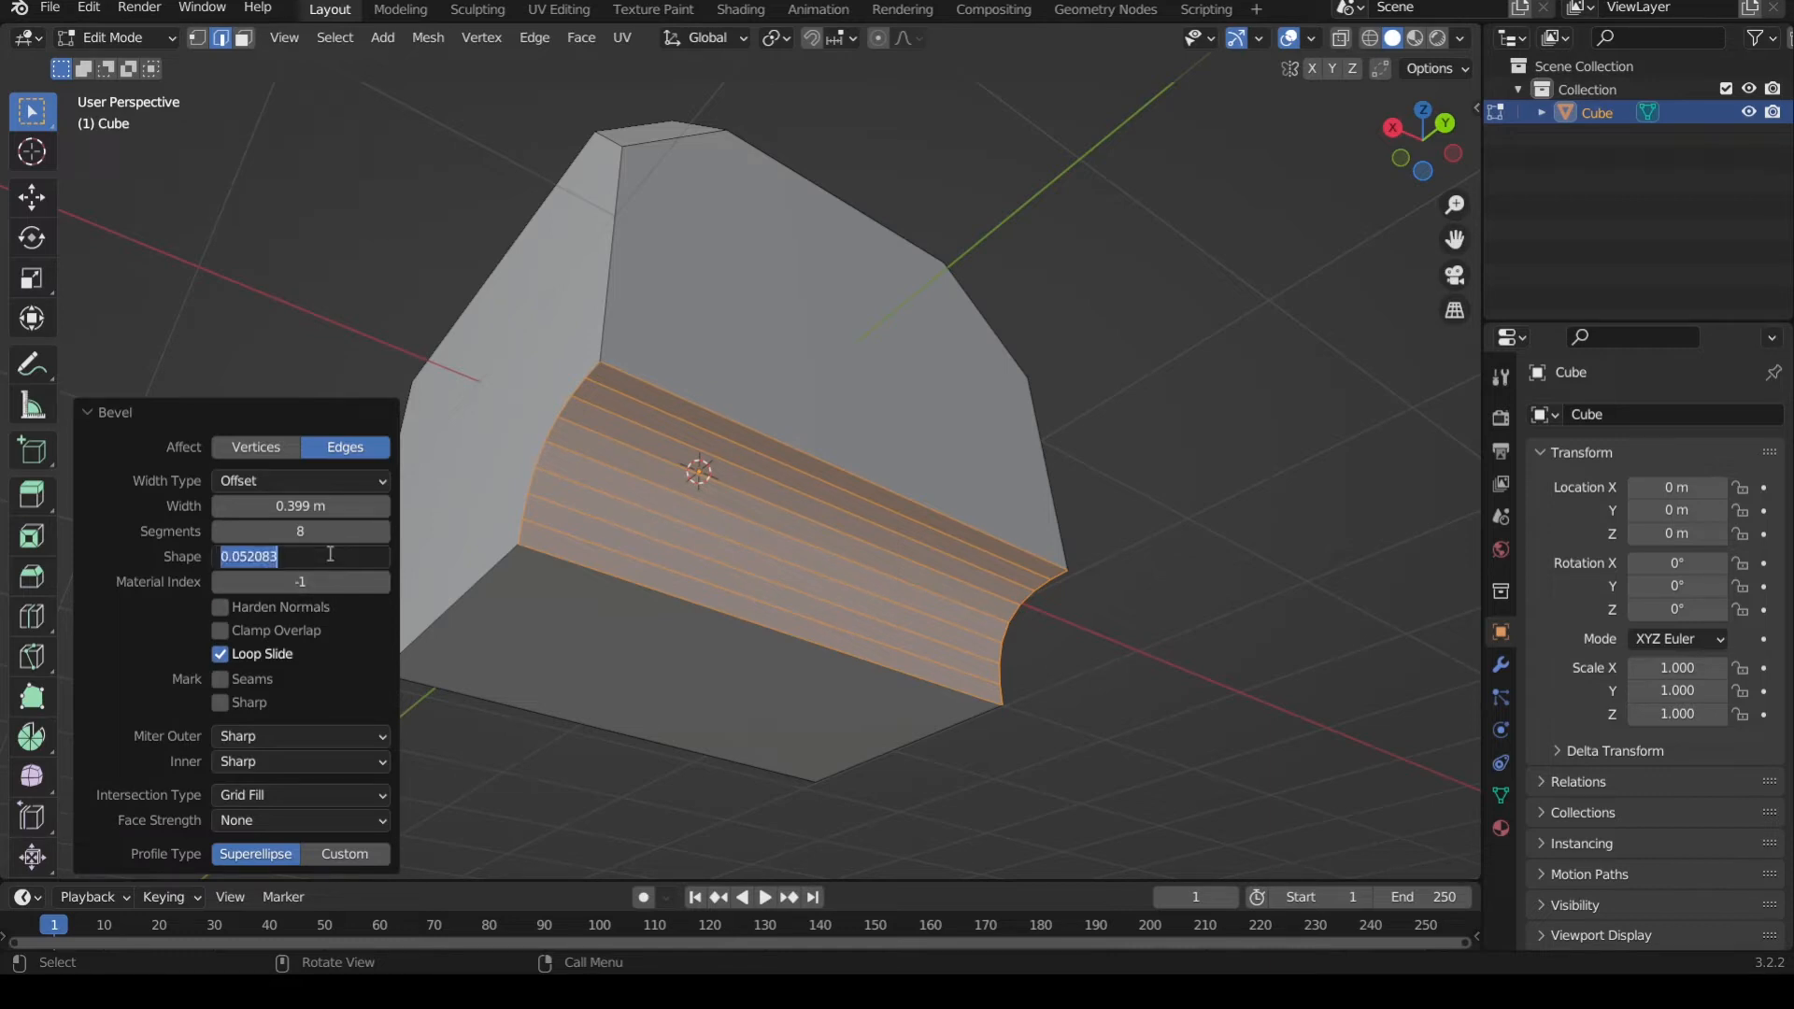
{"action": "type", "text": "0.5"}
{"action": "key", "text": "Return"}
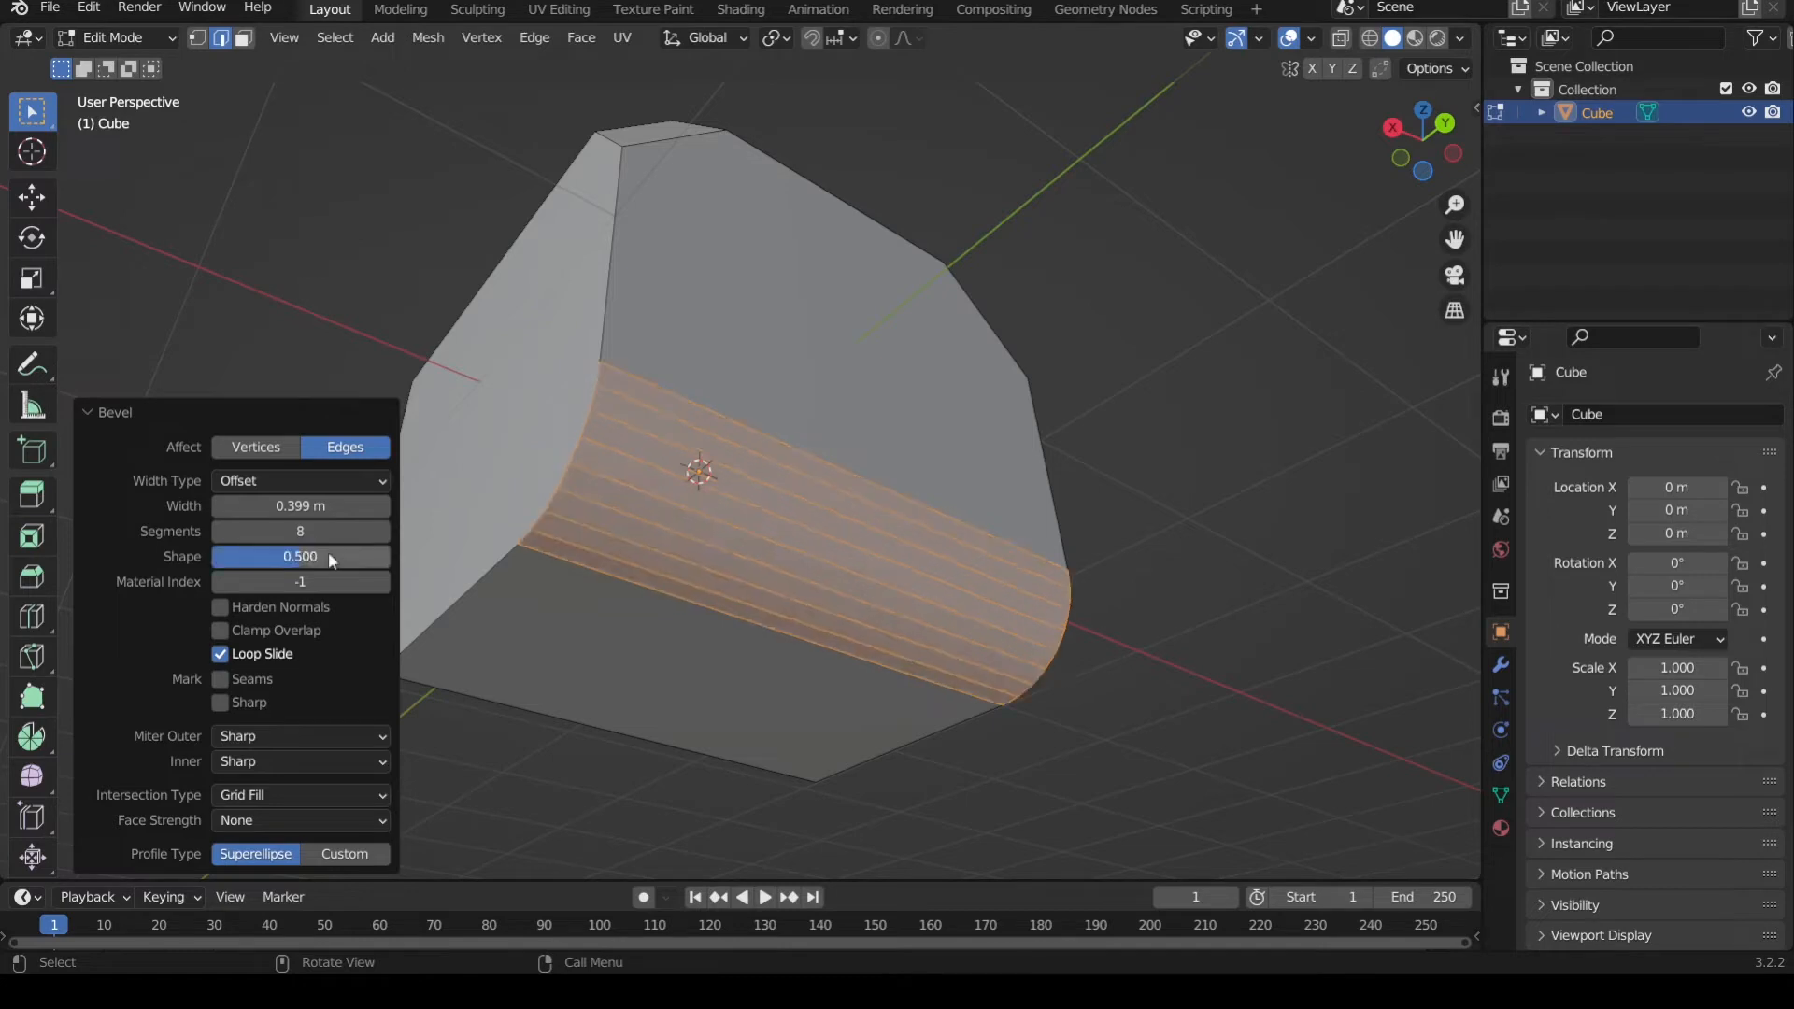
{"action": "left_click", "coordinate": [333, 530]}
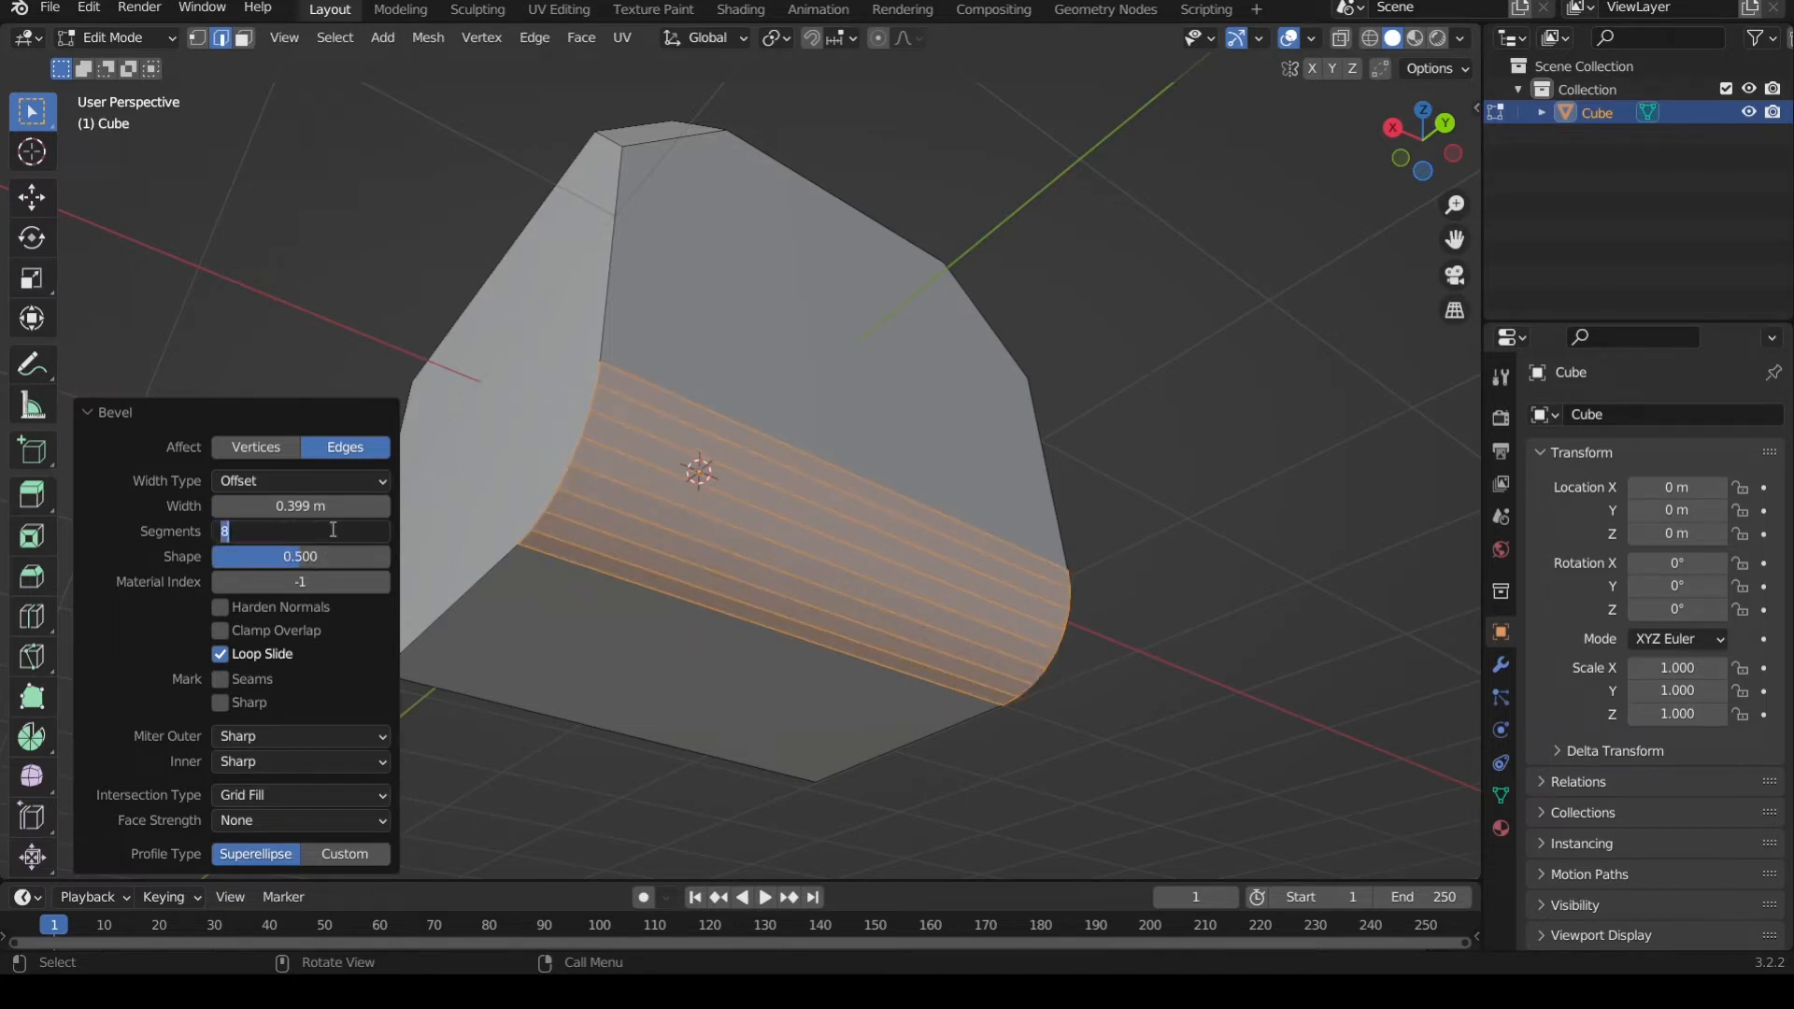
{"action": "type", "text": "1"}
{"action": "key", "text": "Return"}
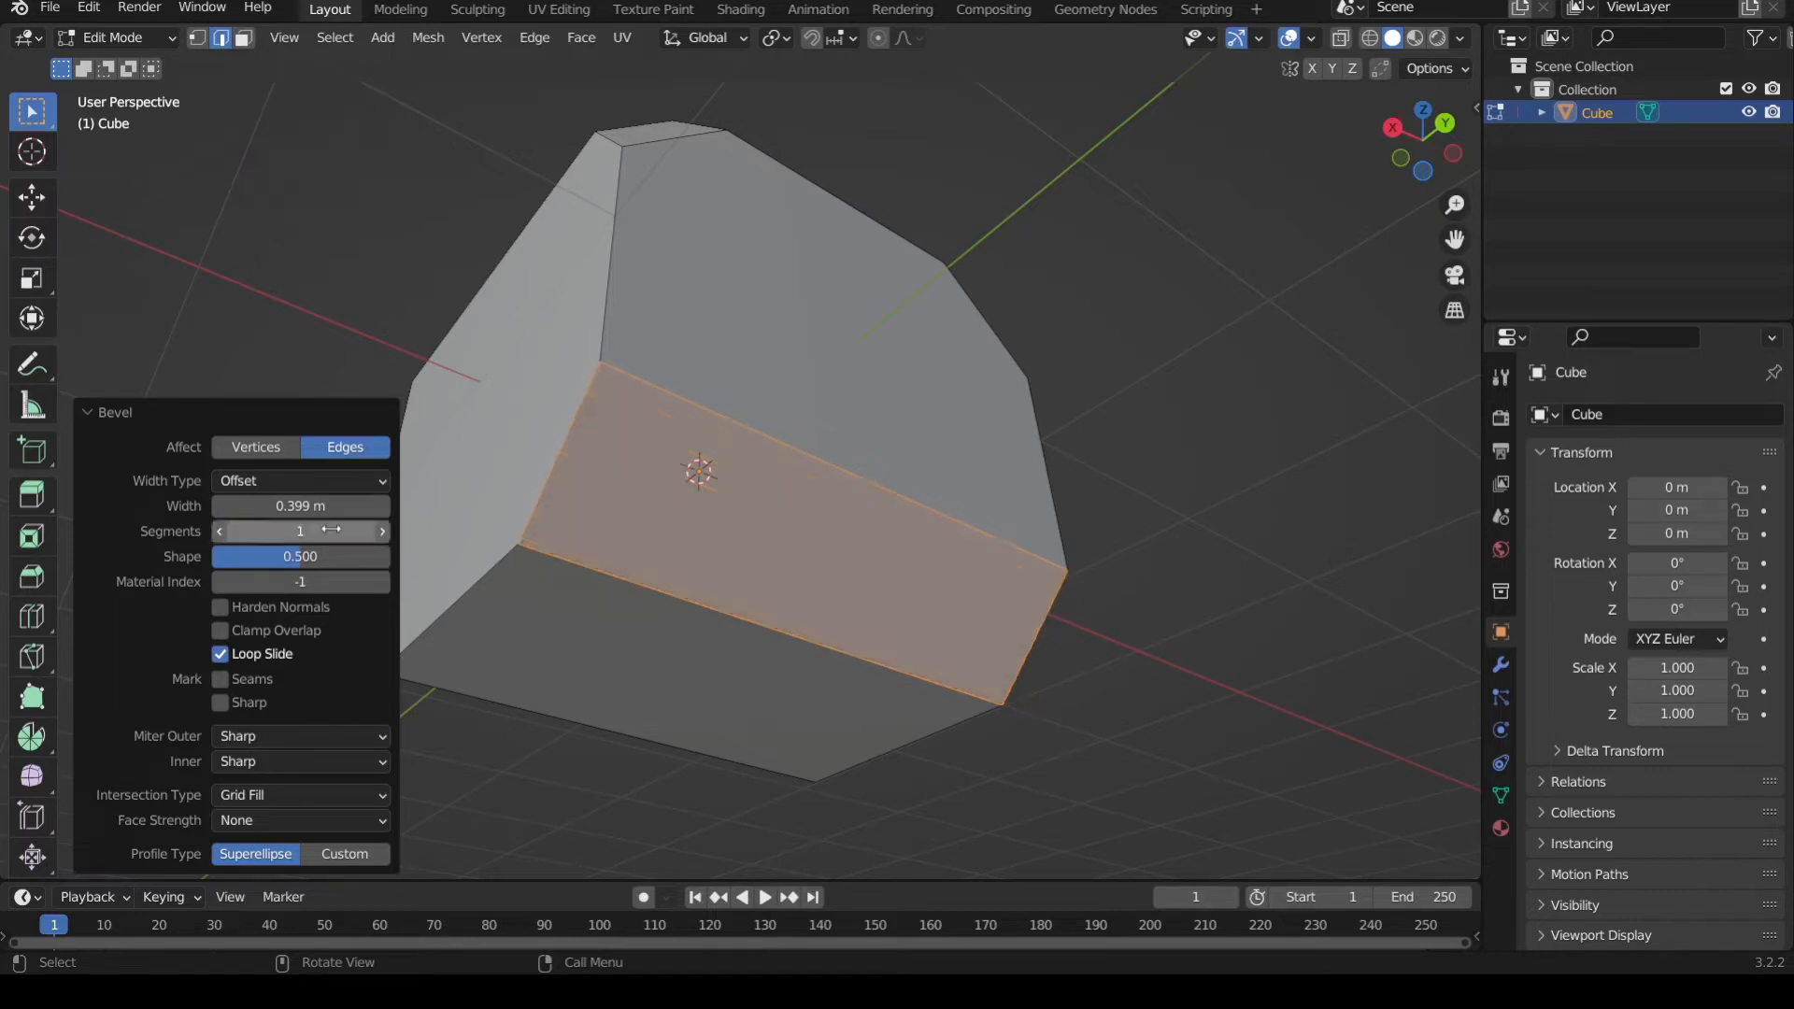
- Undo the flat bevel on the opposite bottom edge, keeping that edge selected
{"action": "left_click", "coordinate": [1098, 505]}
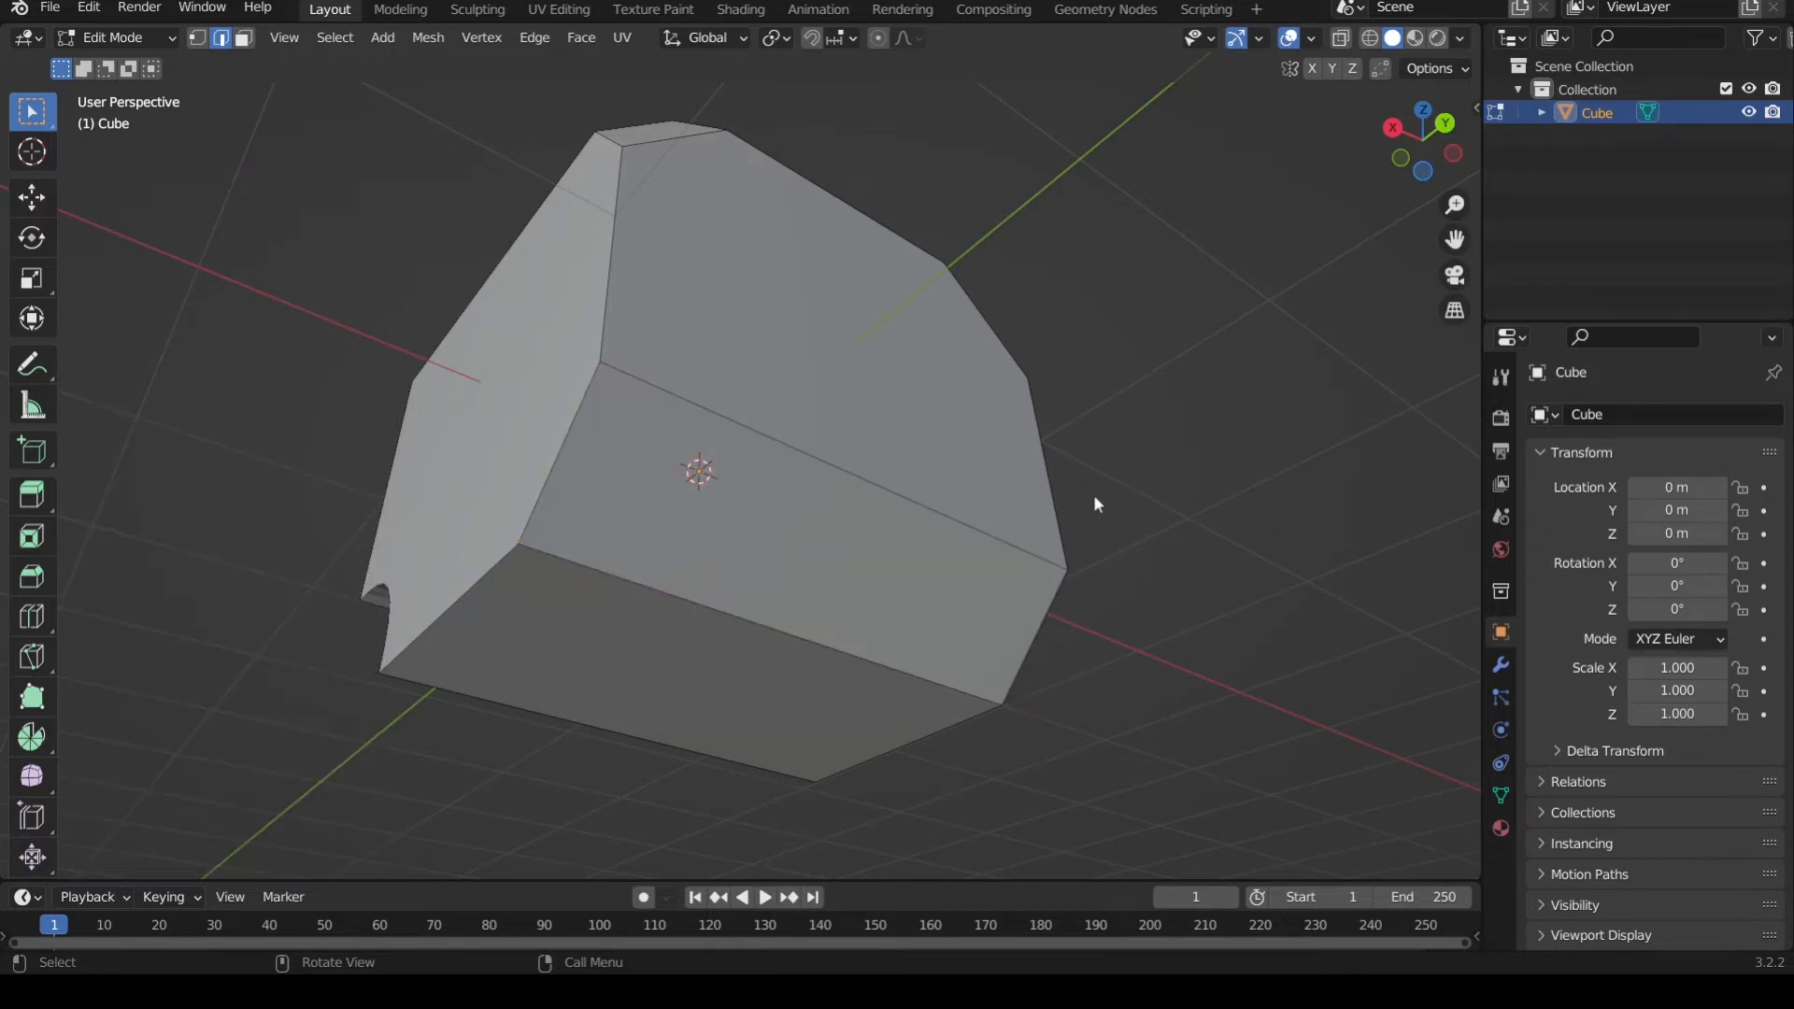
{"action": "key", "text": "ctrl+z"}
{"action": "key", "text": "ctrl+z"}
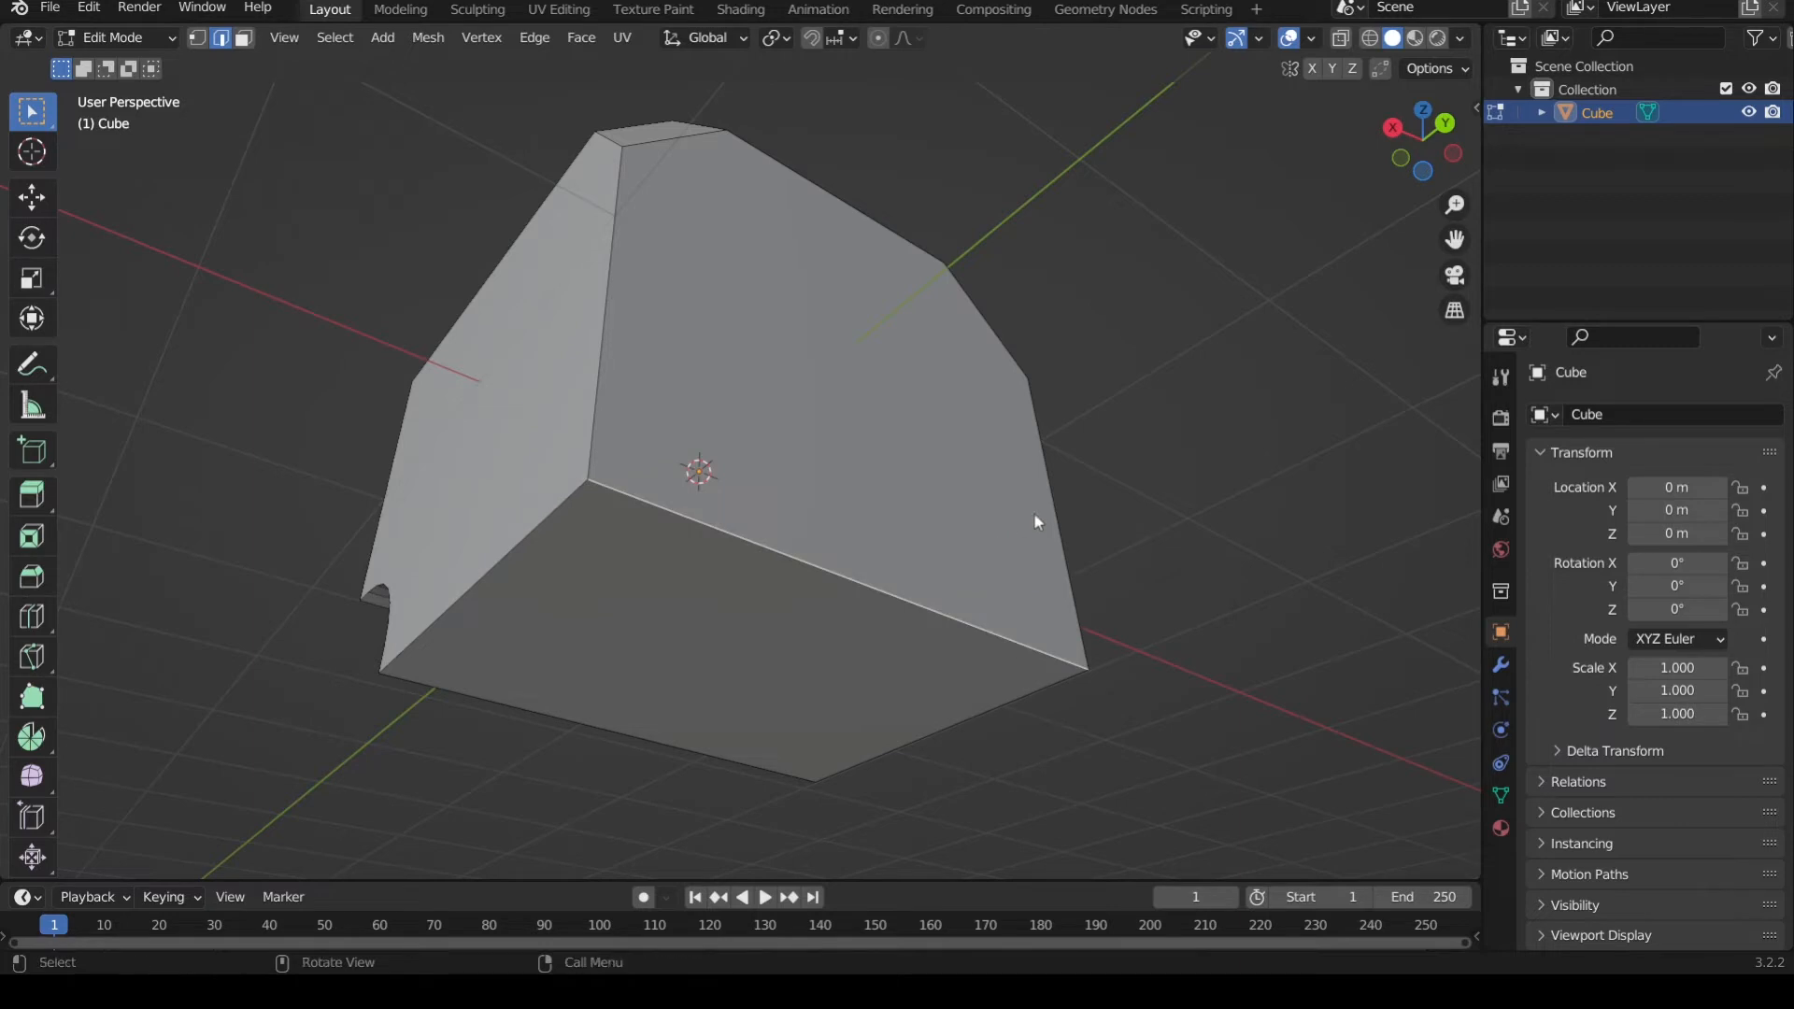
- Try beveling the selected bottom edge by 0.4 m, changing the segments to 4 while the bevel is active, and undo it
{"action": "middle_click_drag", "start_coordinate": [977, 521], "coordinate": [858, 473]}
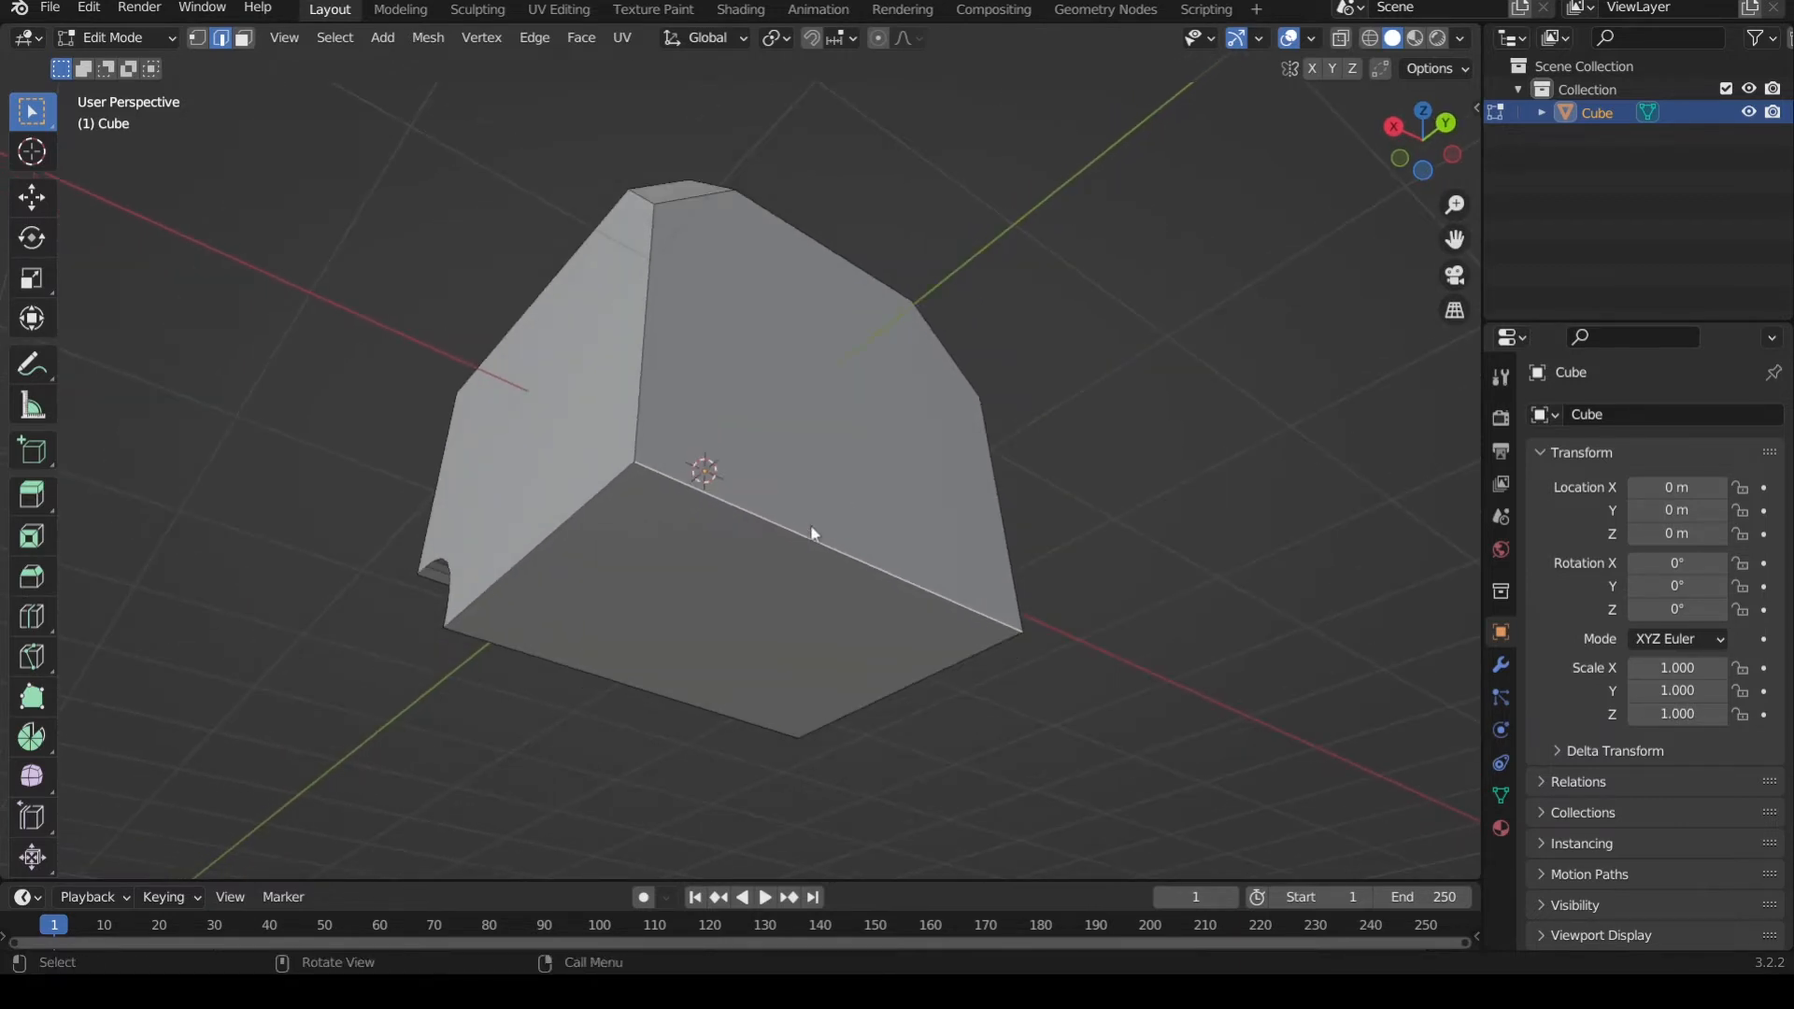
{"action": "key", "text": "ctrl+b"}
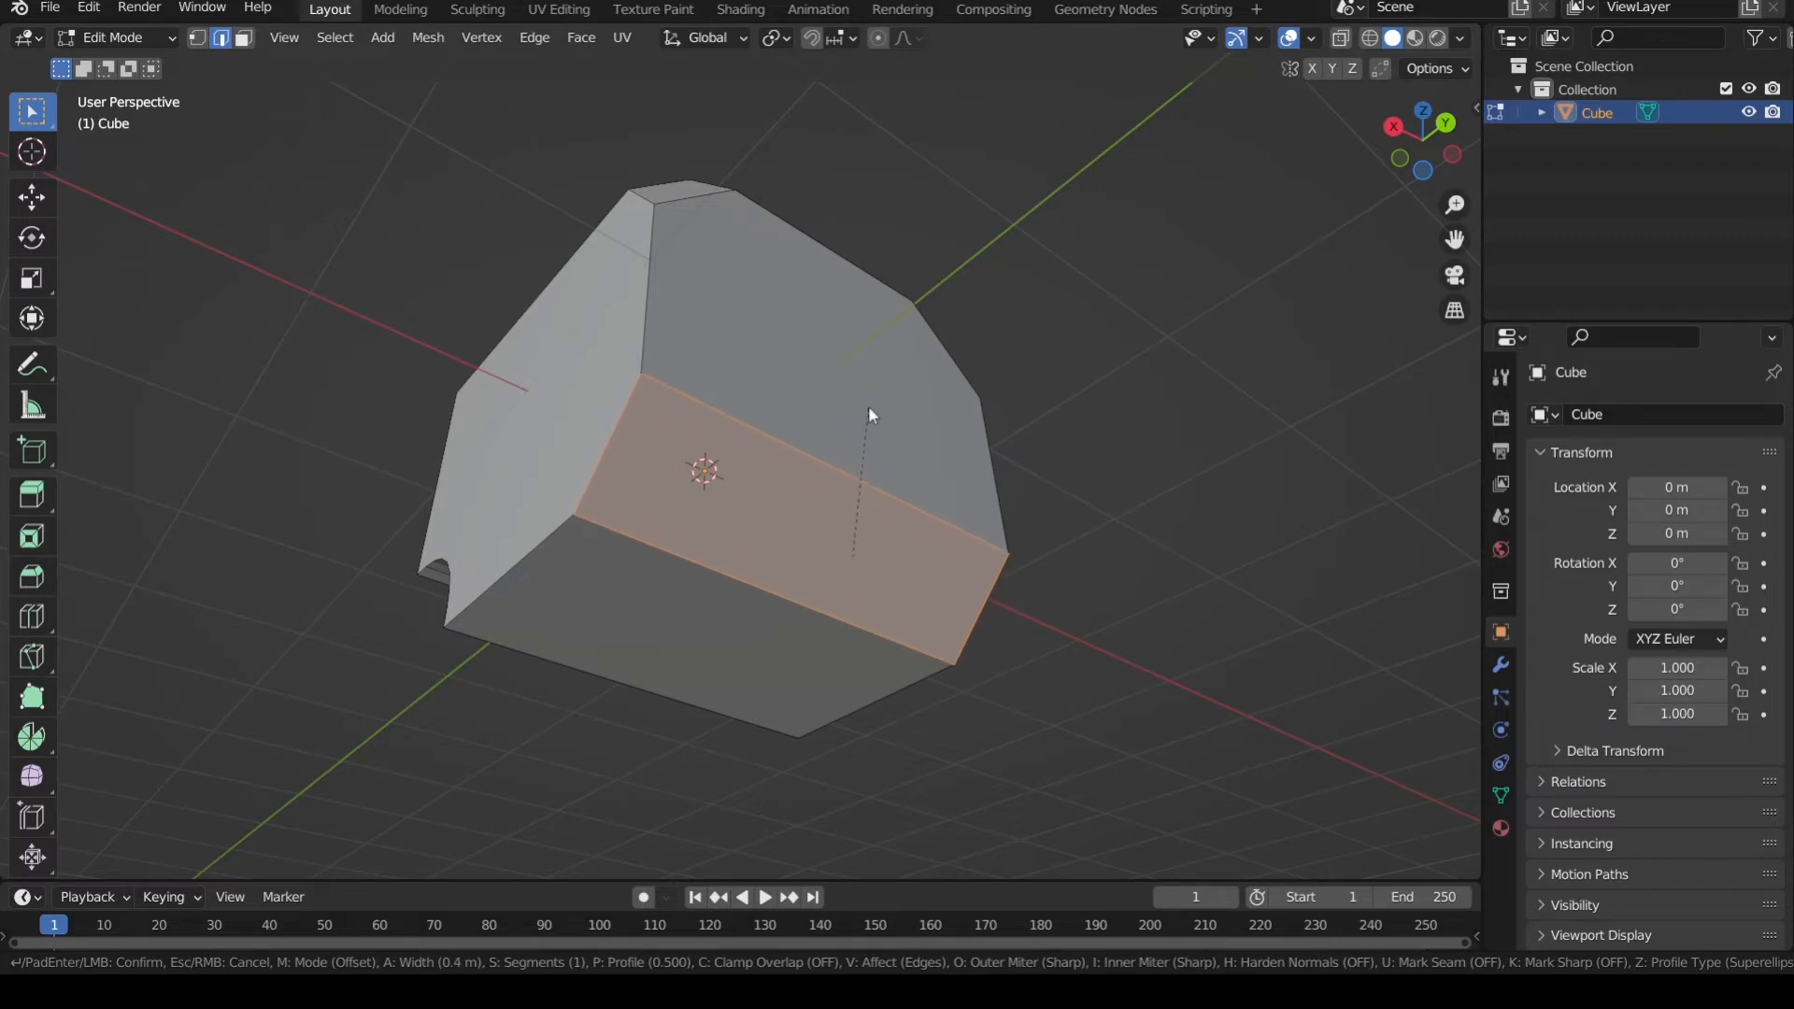
{"action": "scroll", "coordinate": [867, 405], "scroll_direction": "up", "scroll_amount": 1}
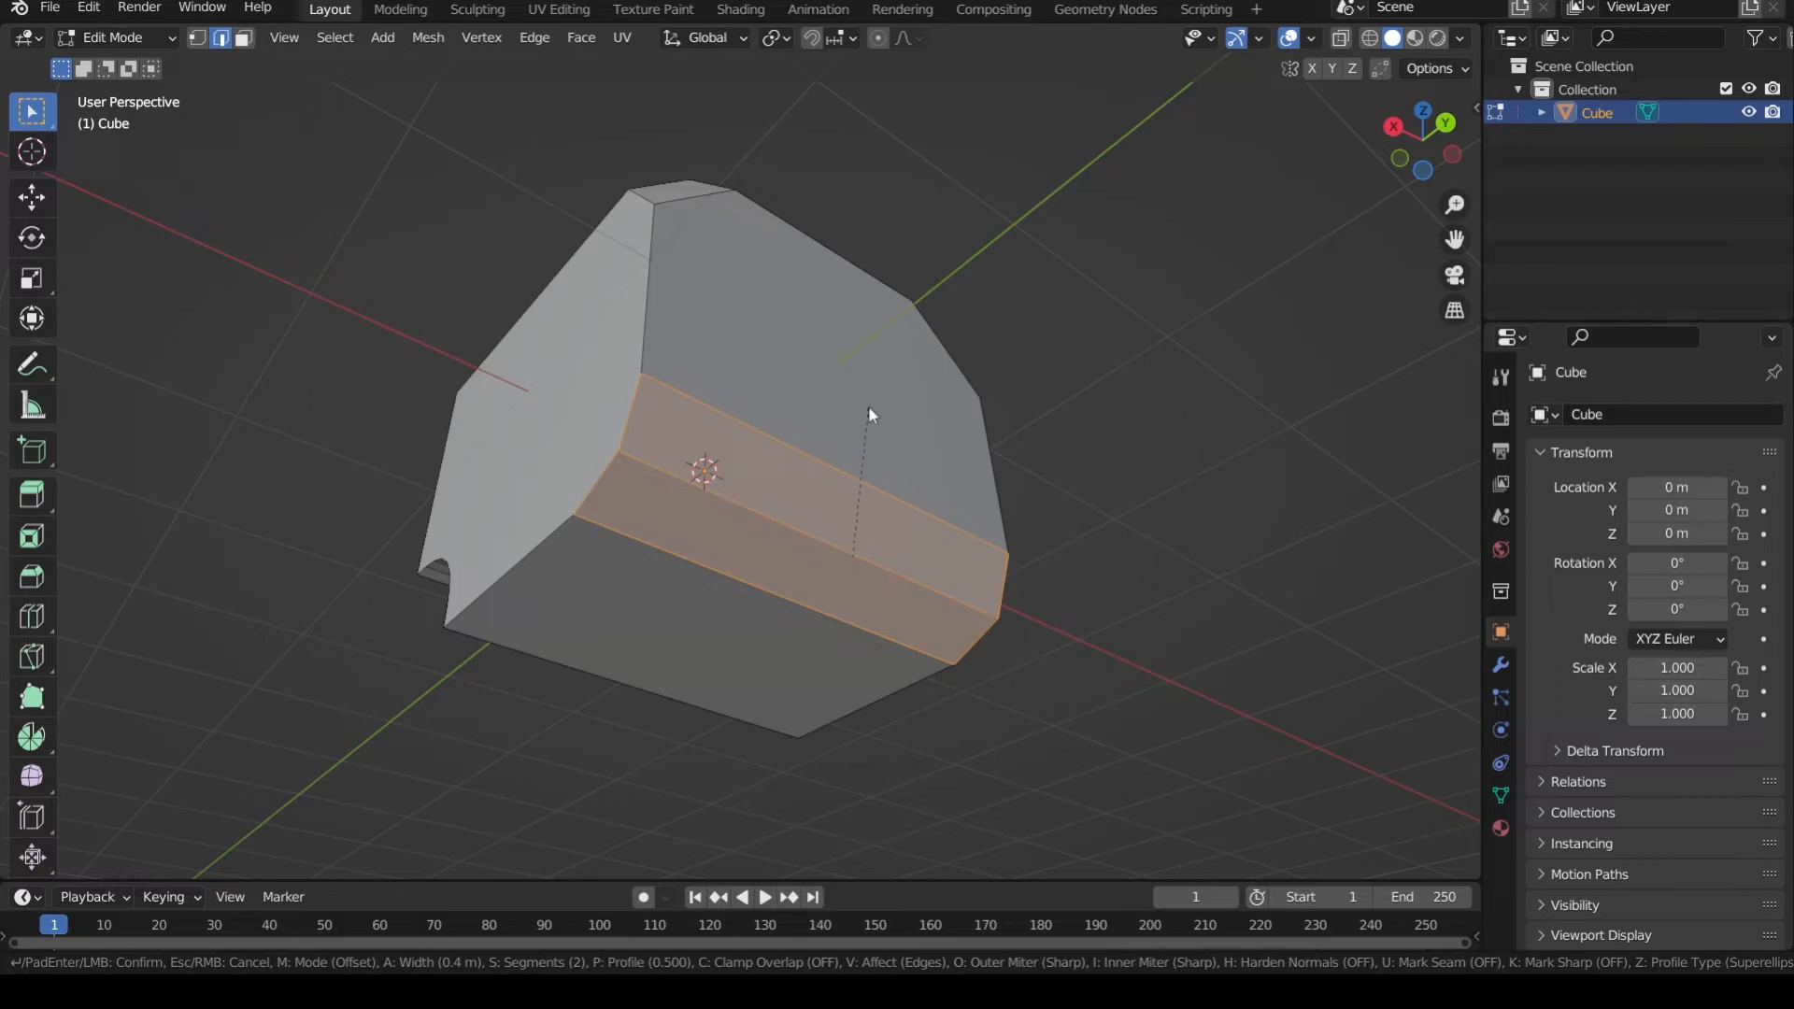
{"action": "scroll", "coordinate": [867, 406], "scroll_direction": "up", "scroll_amount": 3}
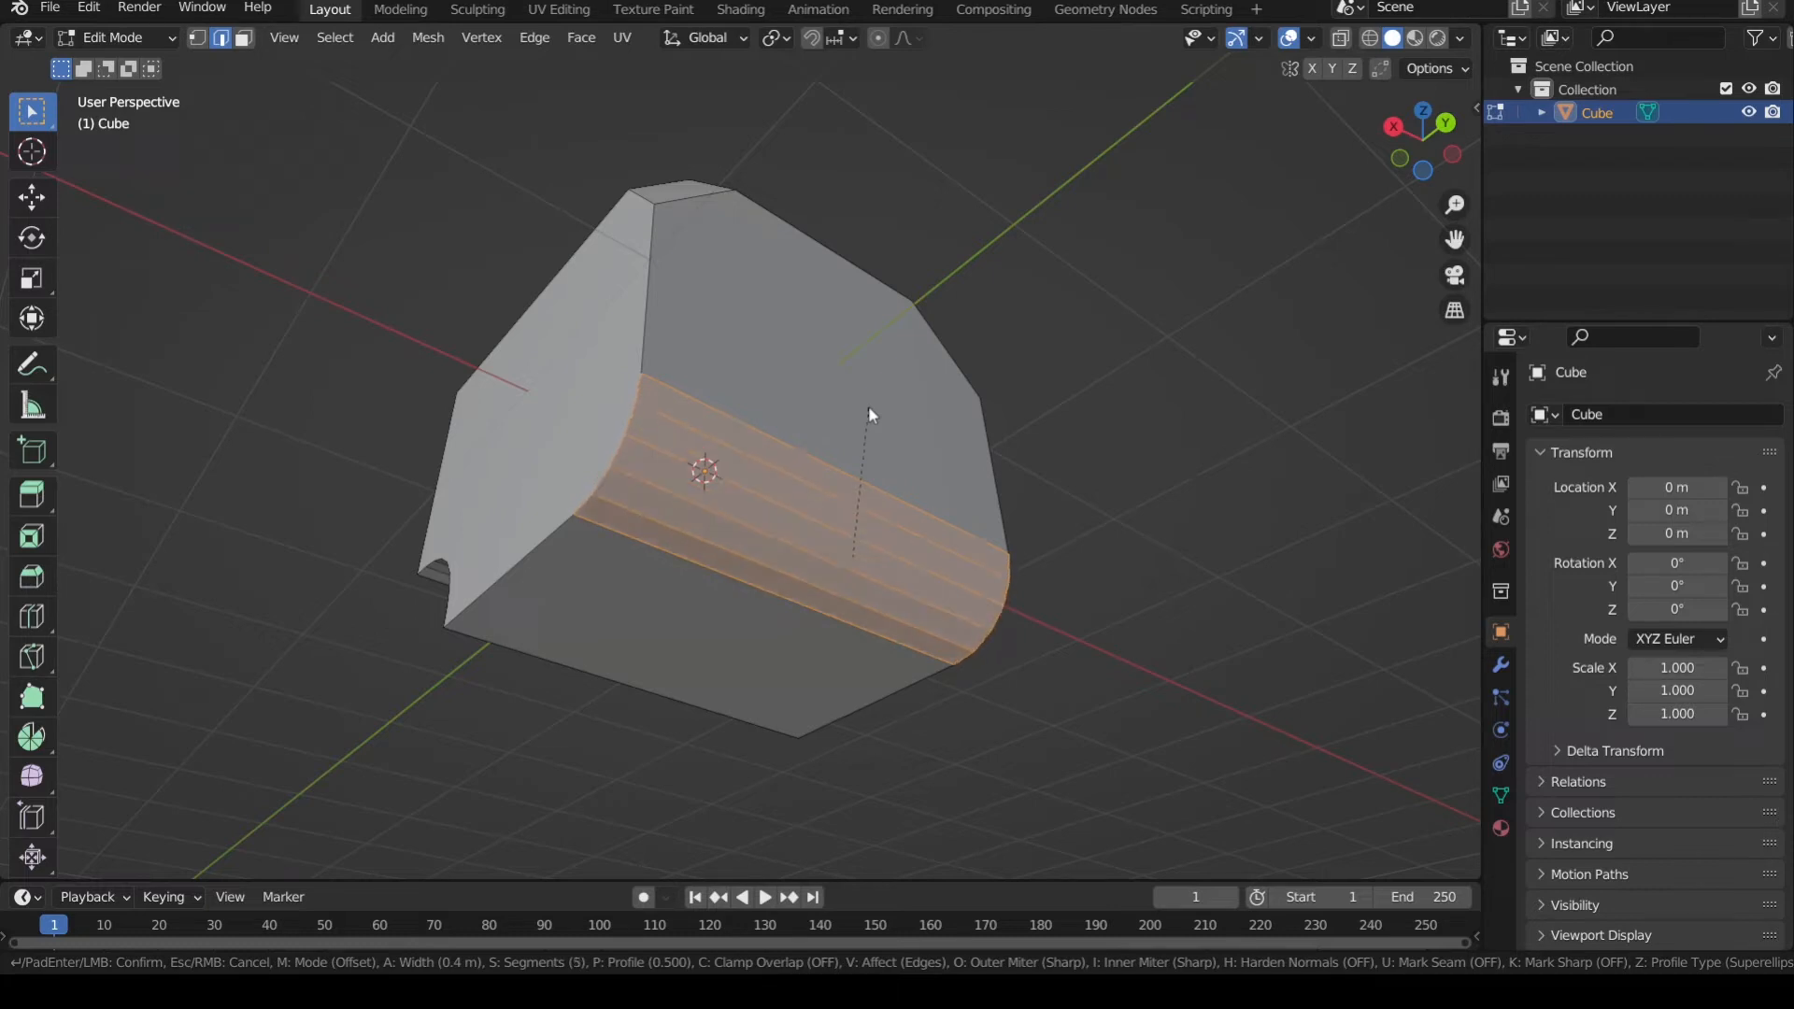
{"action": "scroll", "coordinate": [868, 405], "scroll_direction": "up", "scroll_amount": 1}
{"action": "scroll", "coordinate": [867, 406], "scroll_direction": "down", "scroll_amount": 2}
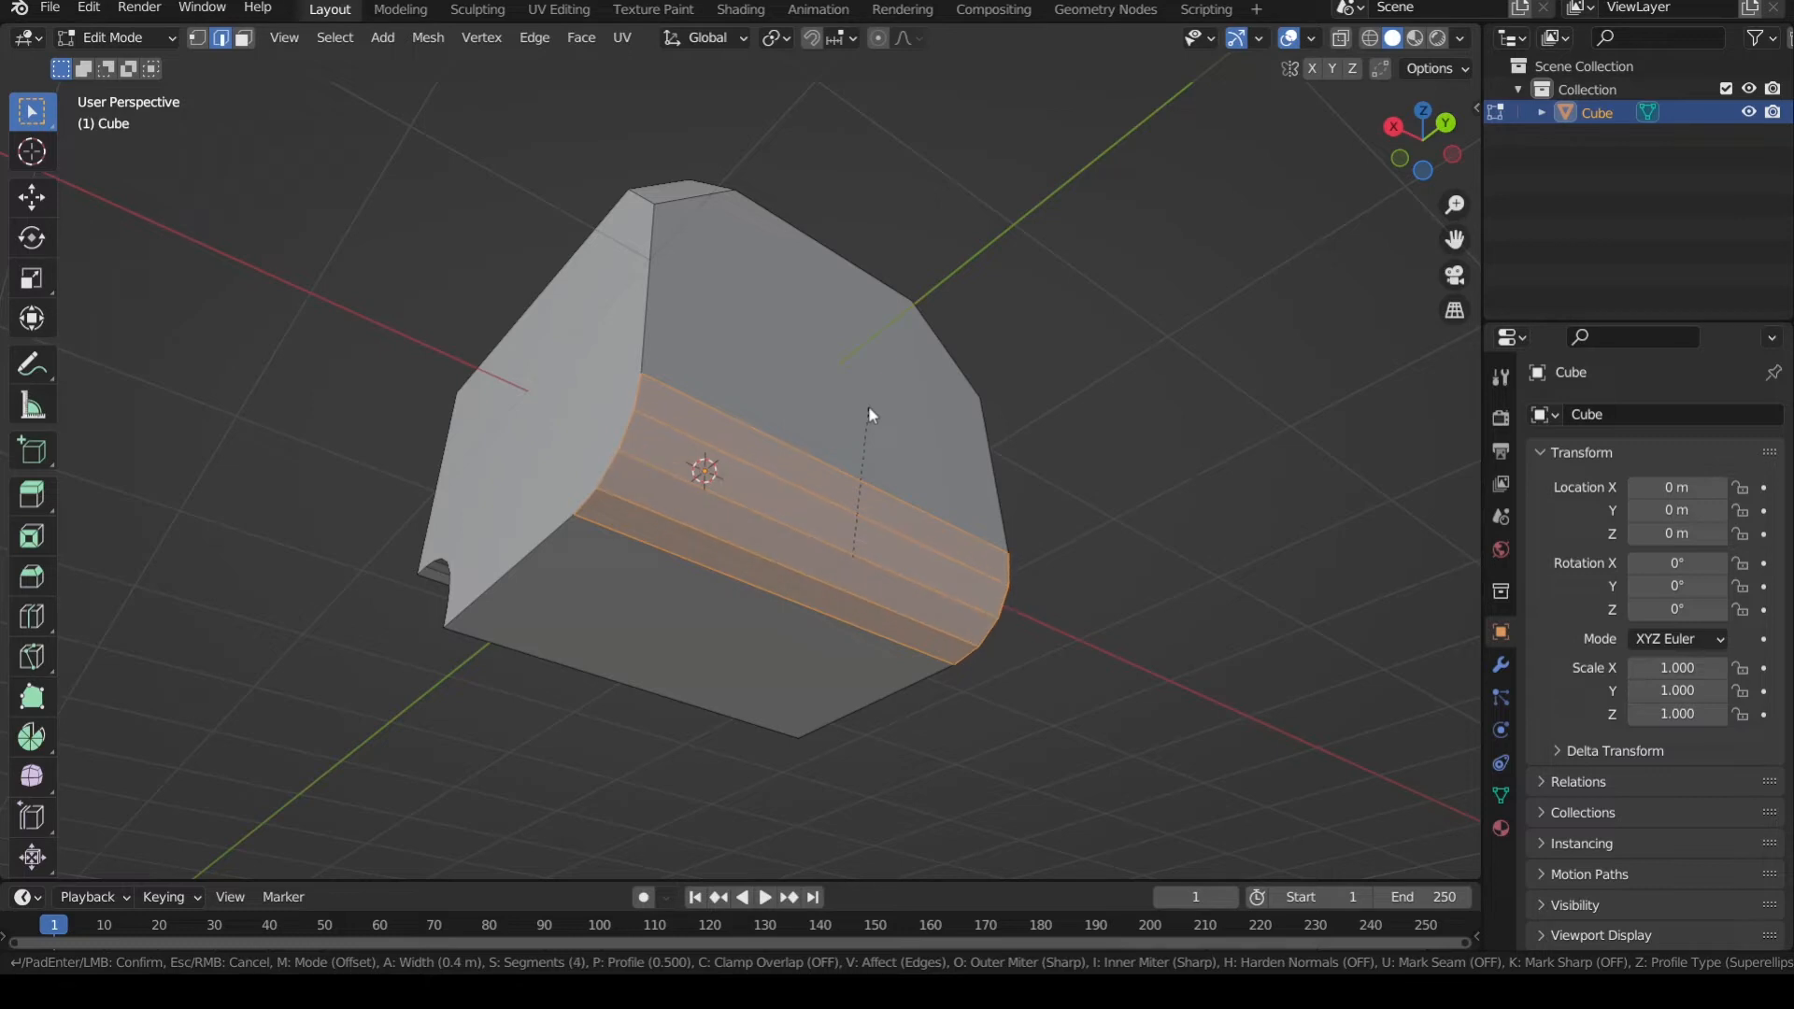
{"action": "scroll", "coordinate": [868, 406], "scroll_direction": "down", "scroll_amount": 1}
{"action": "left_click", "coordinate": [869, 414]}
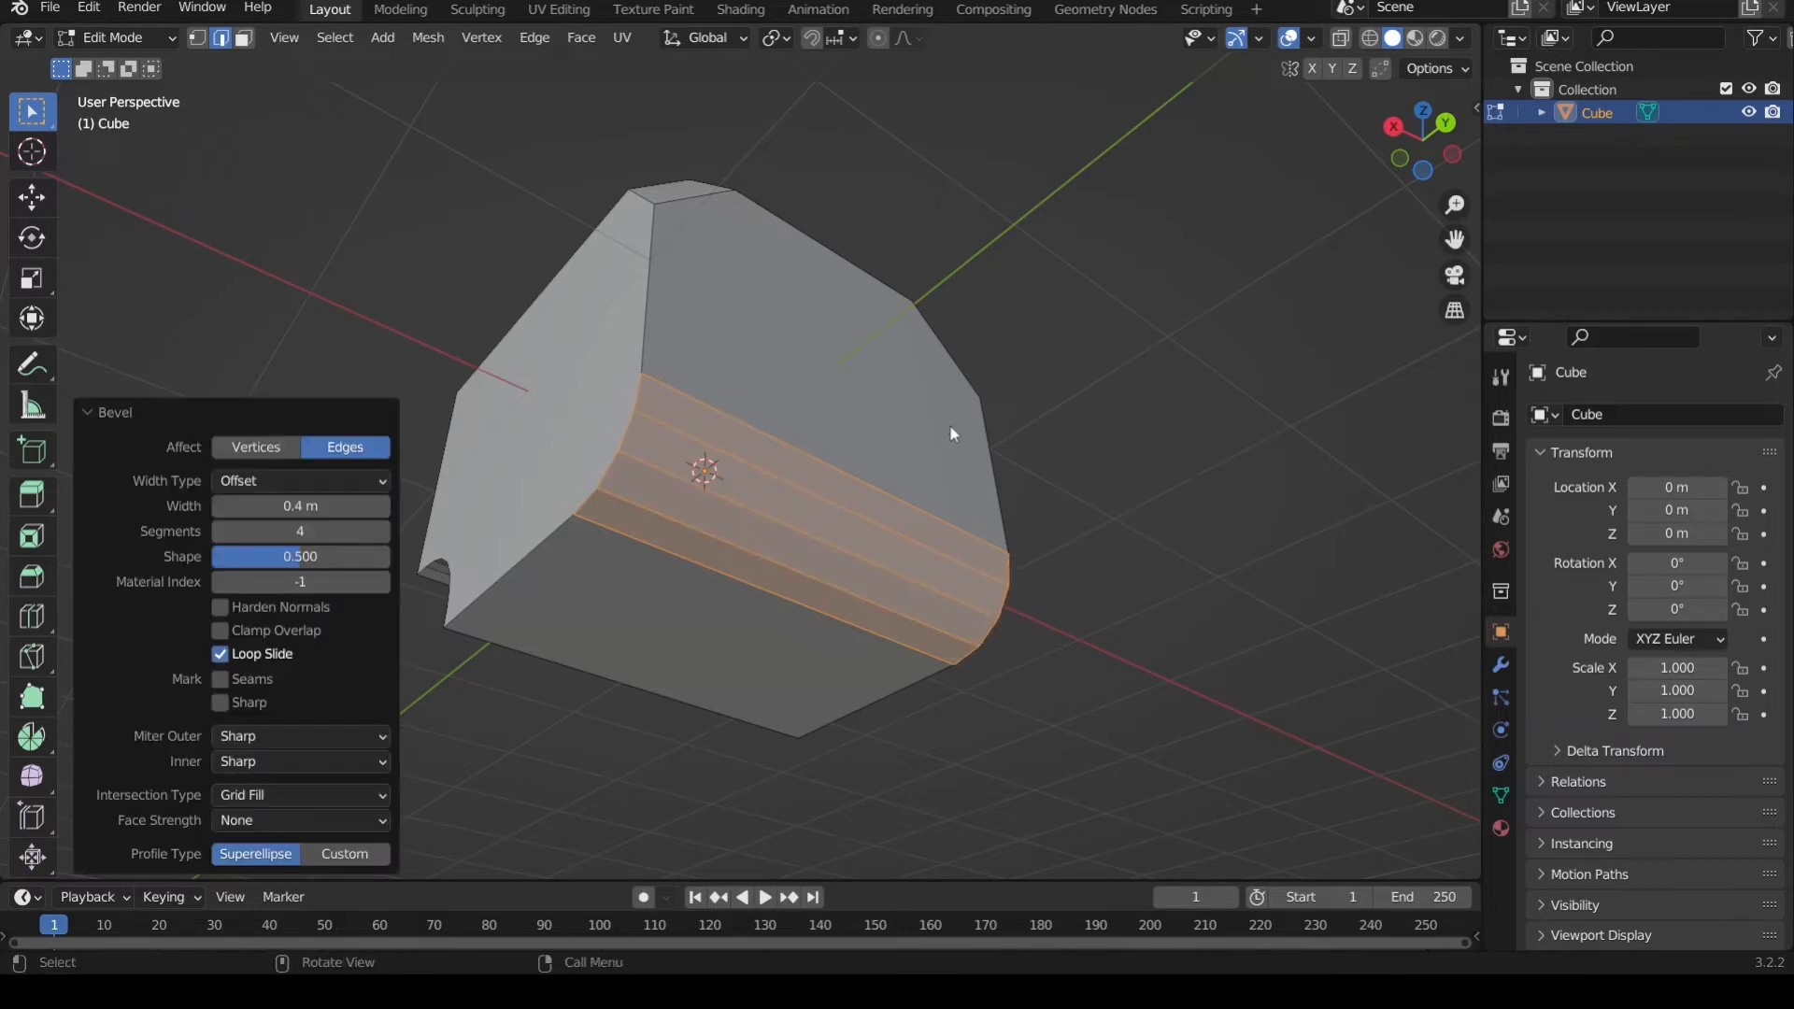
{"action": "key", "text": "ctrl+z"}
{"action": "key", "text": "ctrl+z"}
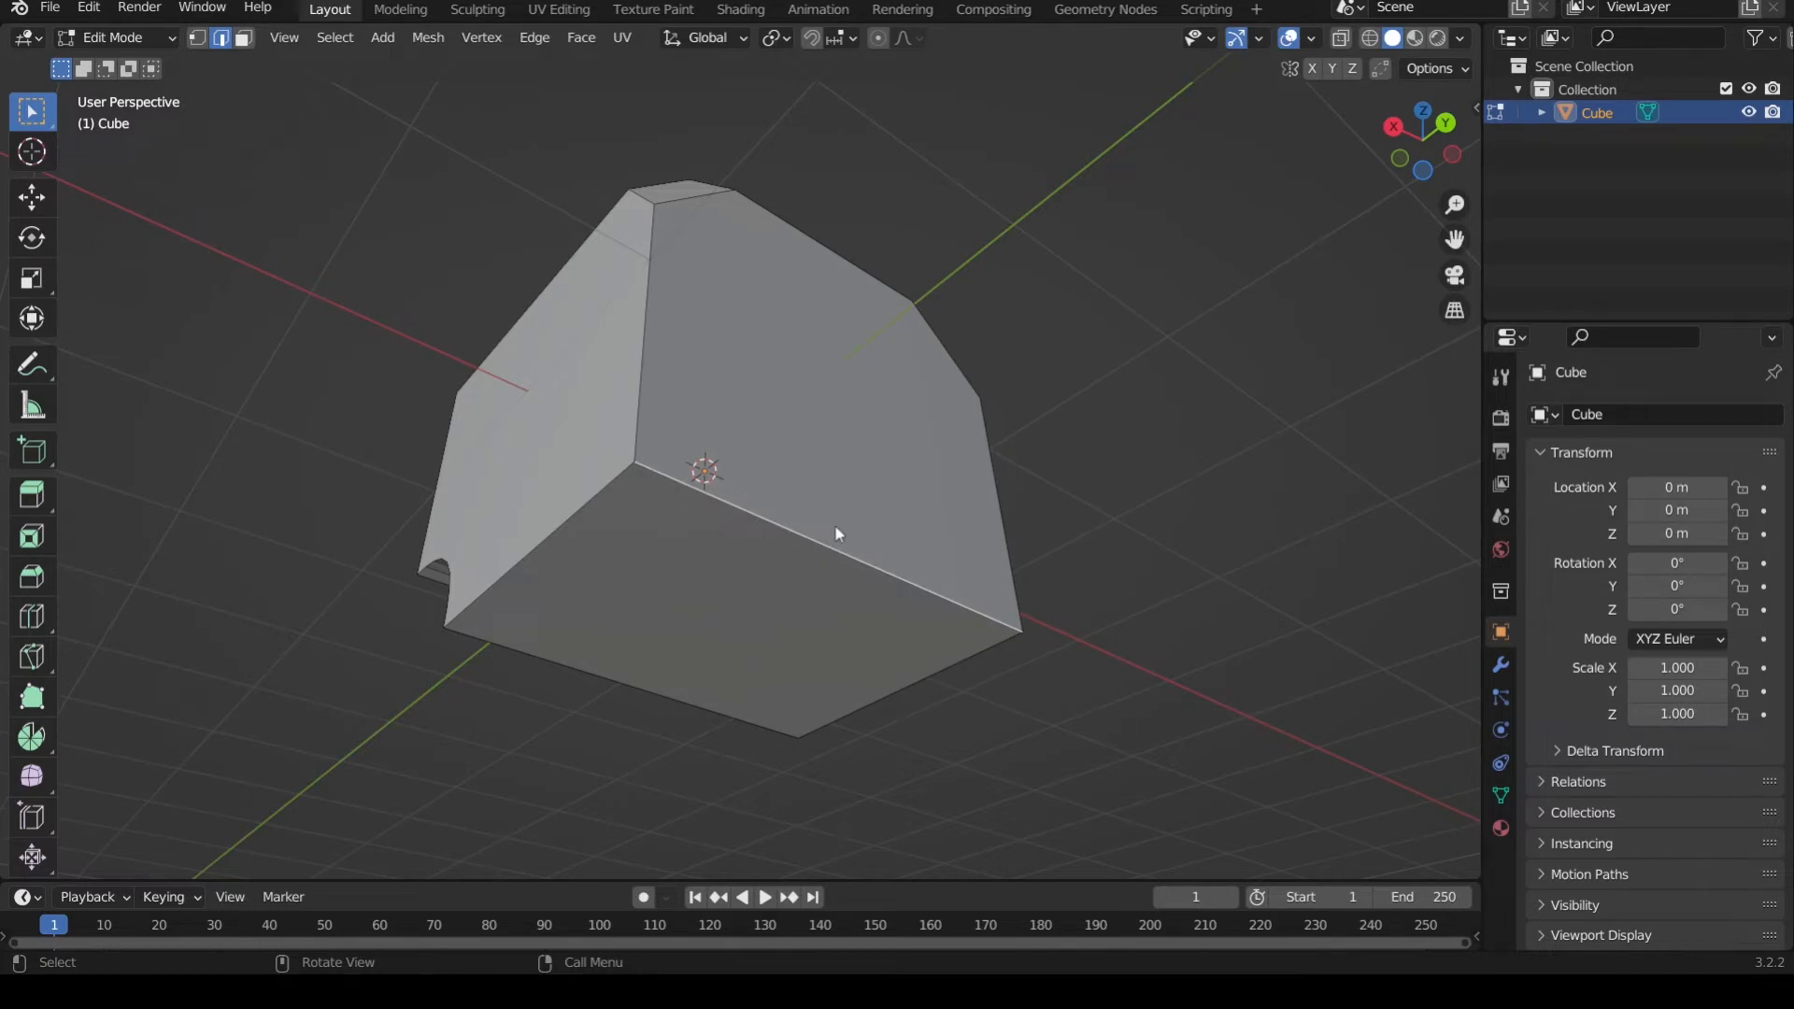
- Bevel the selected bottom edge by about 0.39 m with 5 segments and deselect it
{"action": "key", "text": "ctrl+b"}
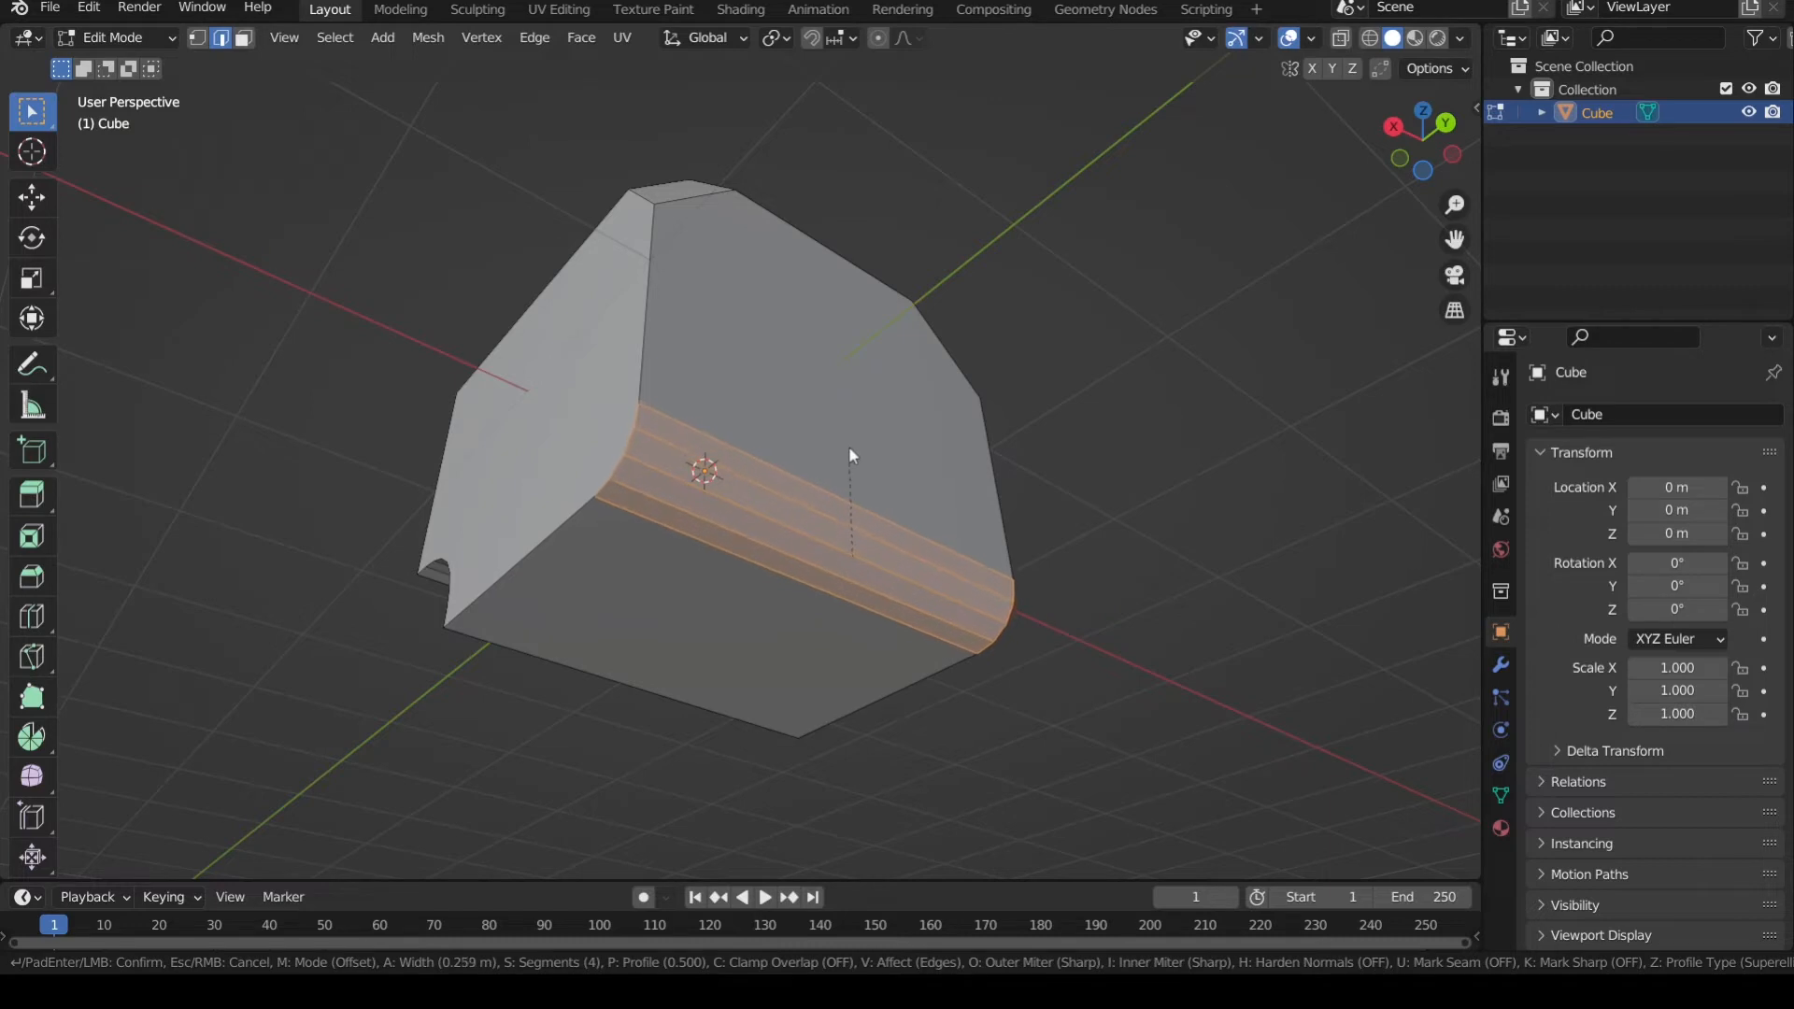
{"action": "scroll", "coordinate": [851, 437], "scroll_direction": "down", "scroll_amount": 3}
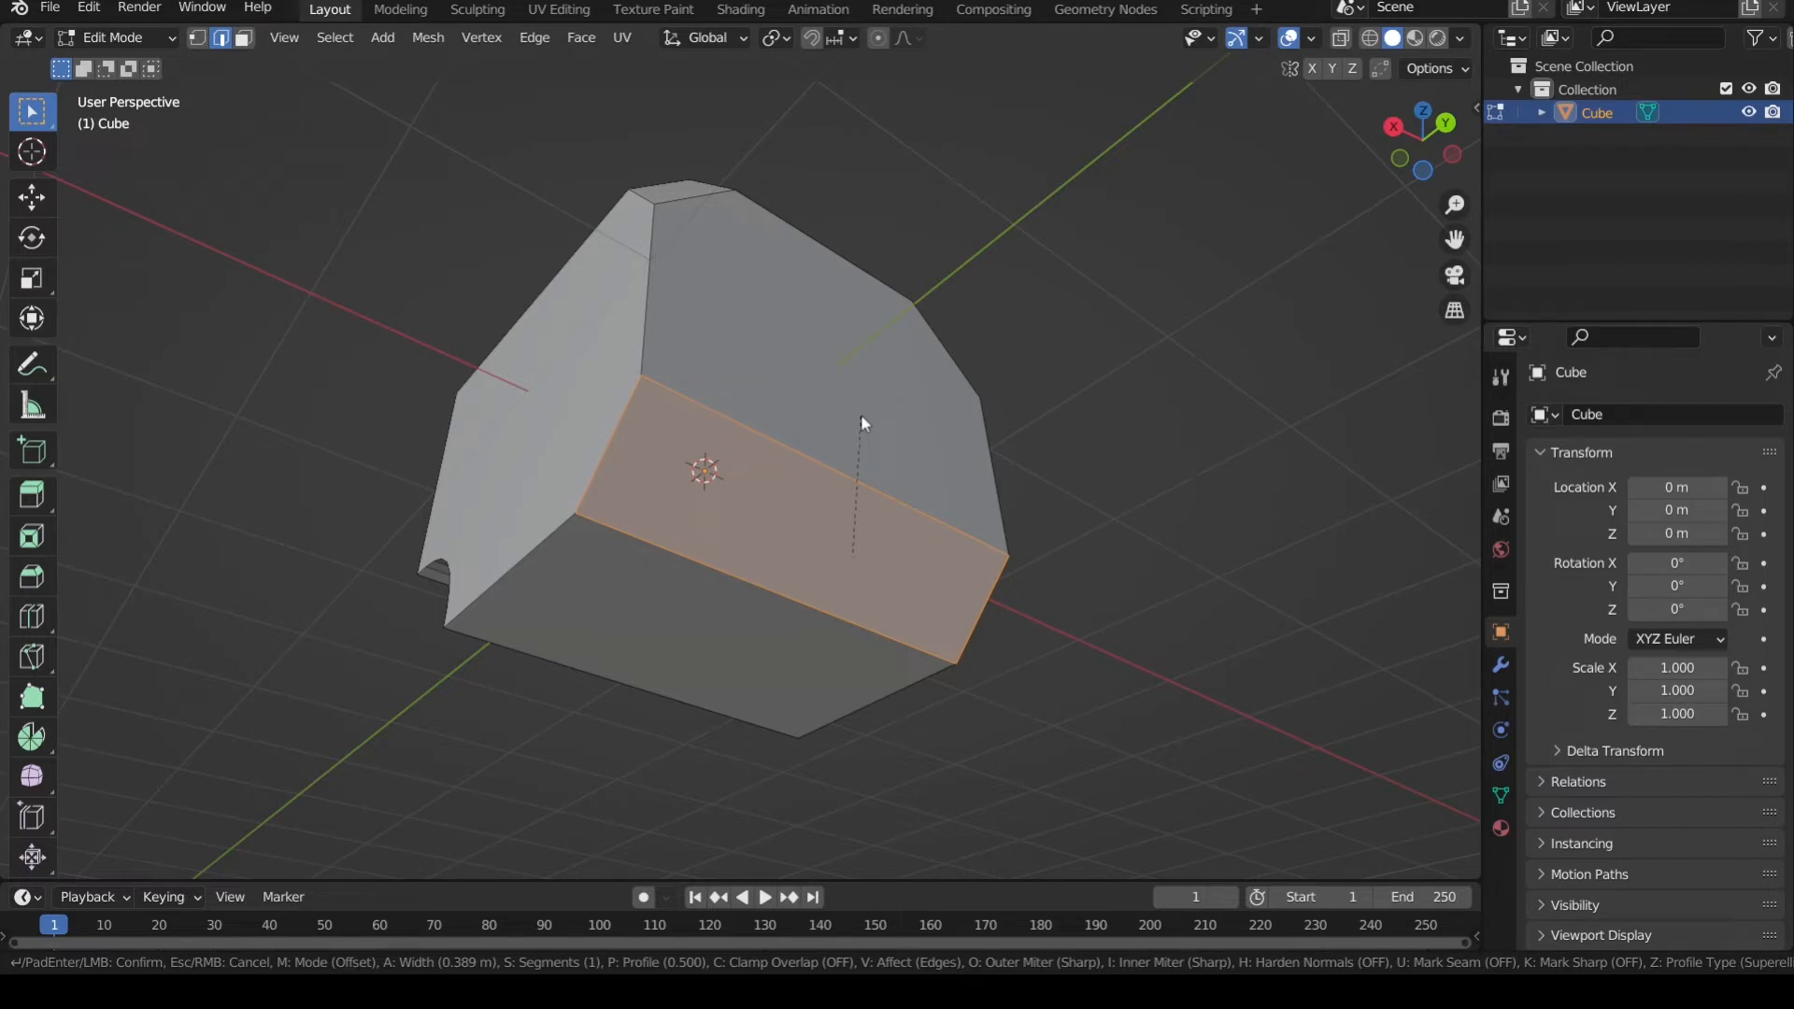
{"action": "scroll", "coordinate": [860, 423], "scroll_direction": "up", "scroll_amount": 1}
{"action": "scroll", "coordinate": [861, 424], "scroll_direction": "up", "scroll_amount": 1}
{"action": "scroll", "coordinate": [861, 424], "scroll_direction": "up", "scroll_amount": 1}
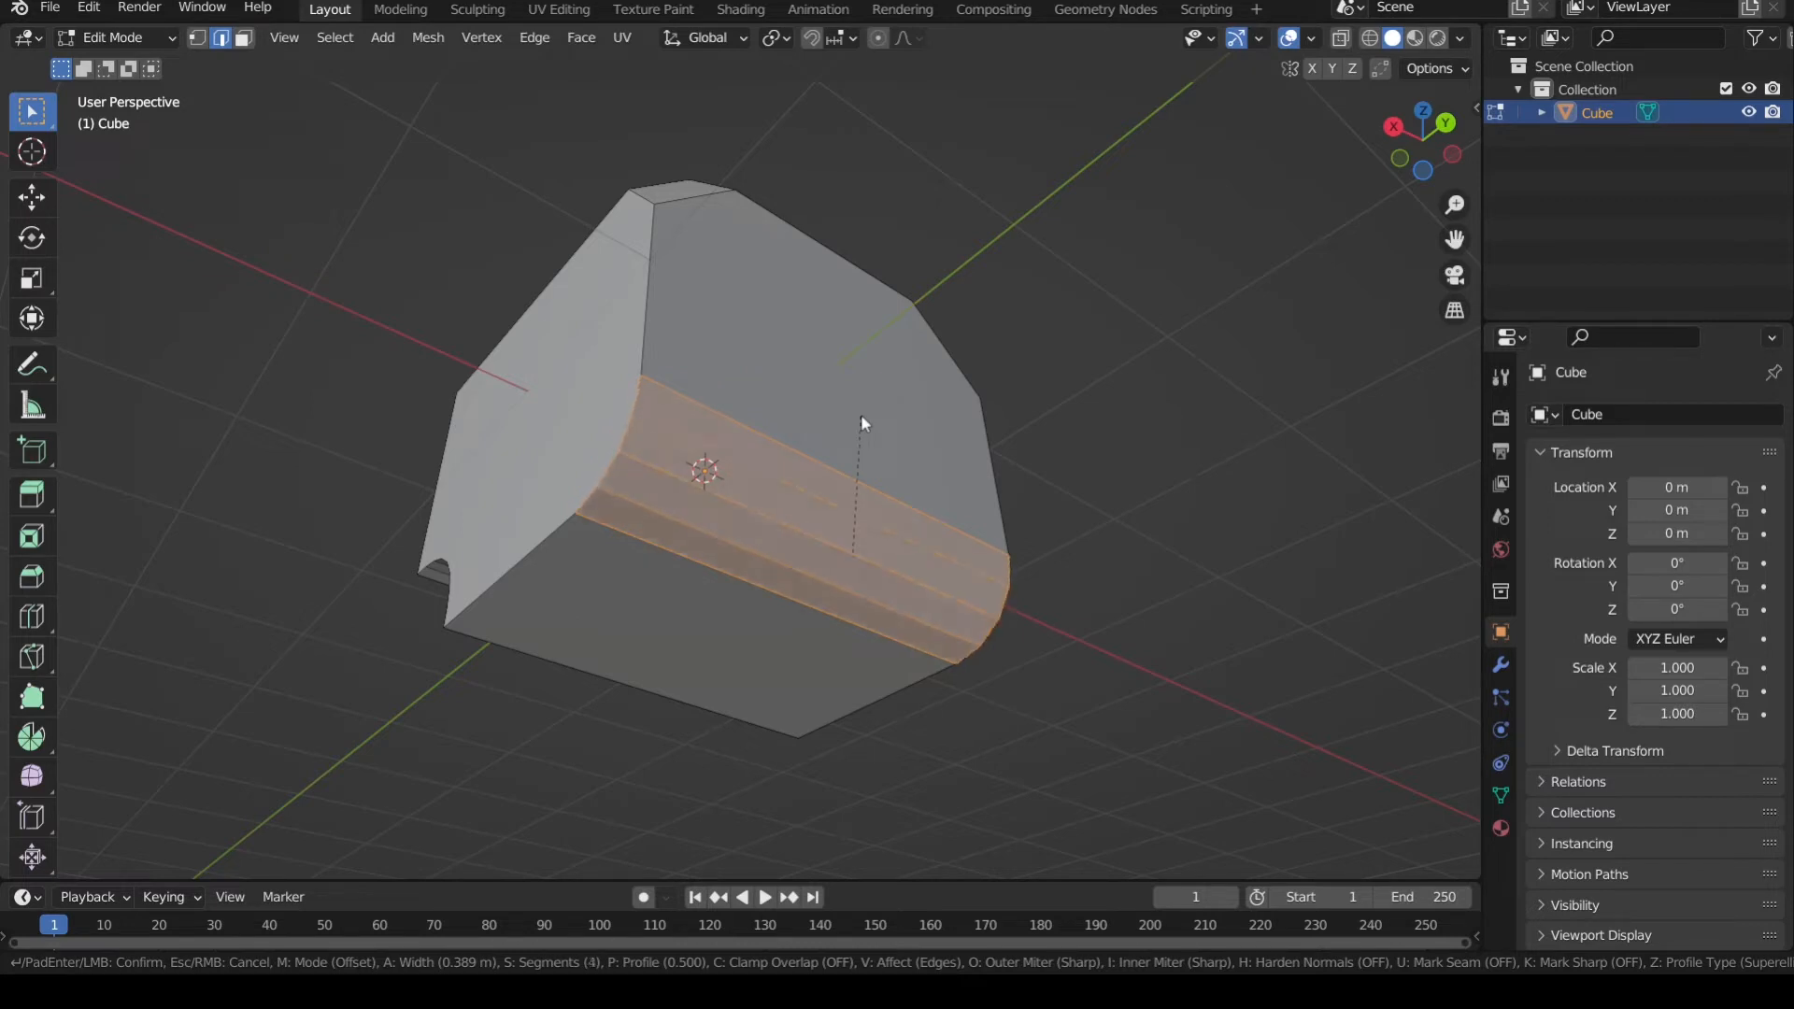
{"action": "scroll", "coordinate": [861, 423], "scroll_direction": "up", "scroll_amount": 1}
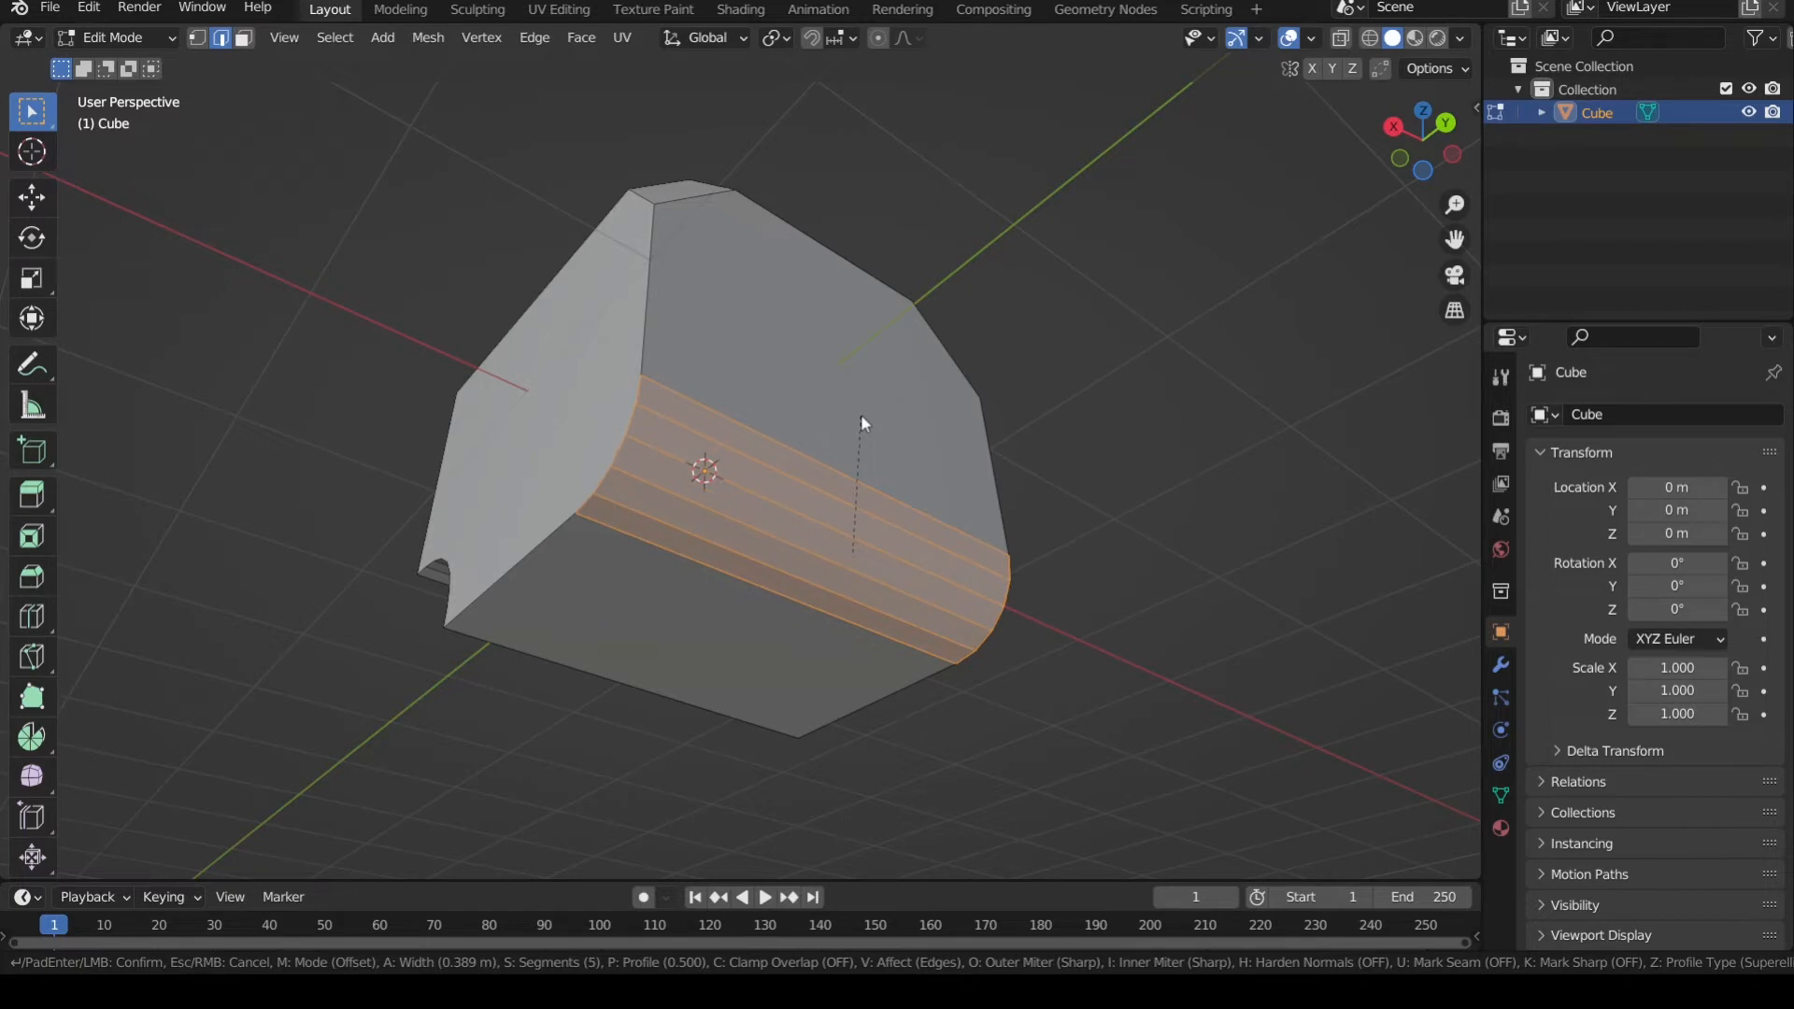
{"action": "left_click", "coordinate": [862, 418]}
{"action": "left_click", "coordinate": [1170, 434]}
{"action": "middle_click_drag", "start_coordinate": [1170, 434], "coordinate": [572, 490]}
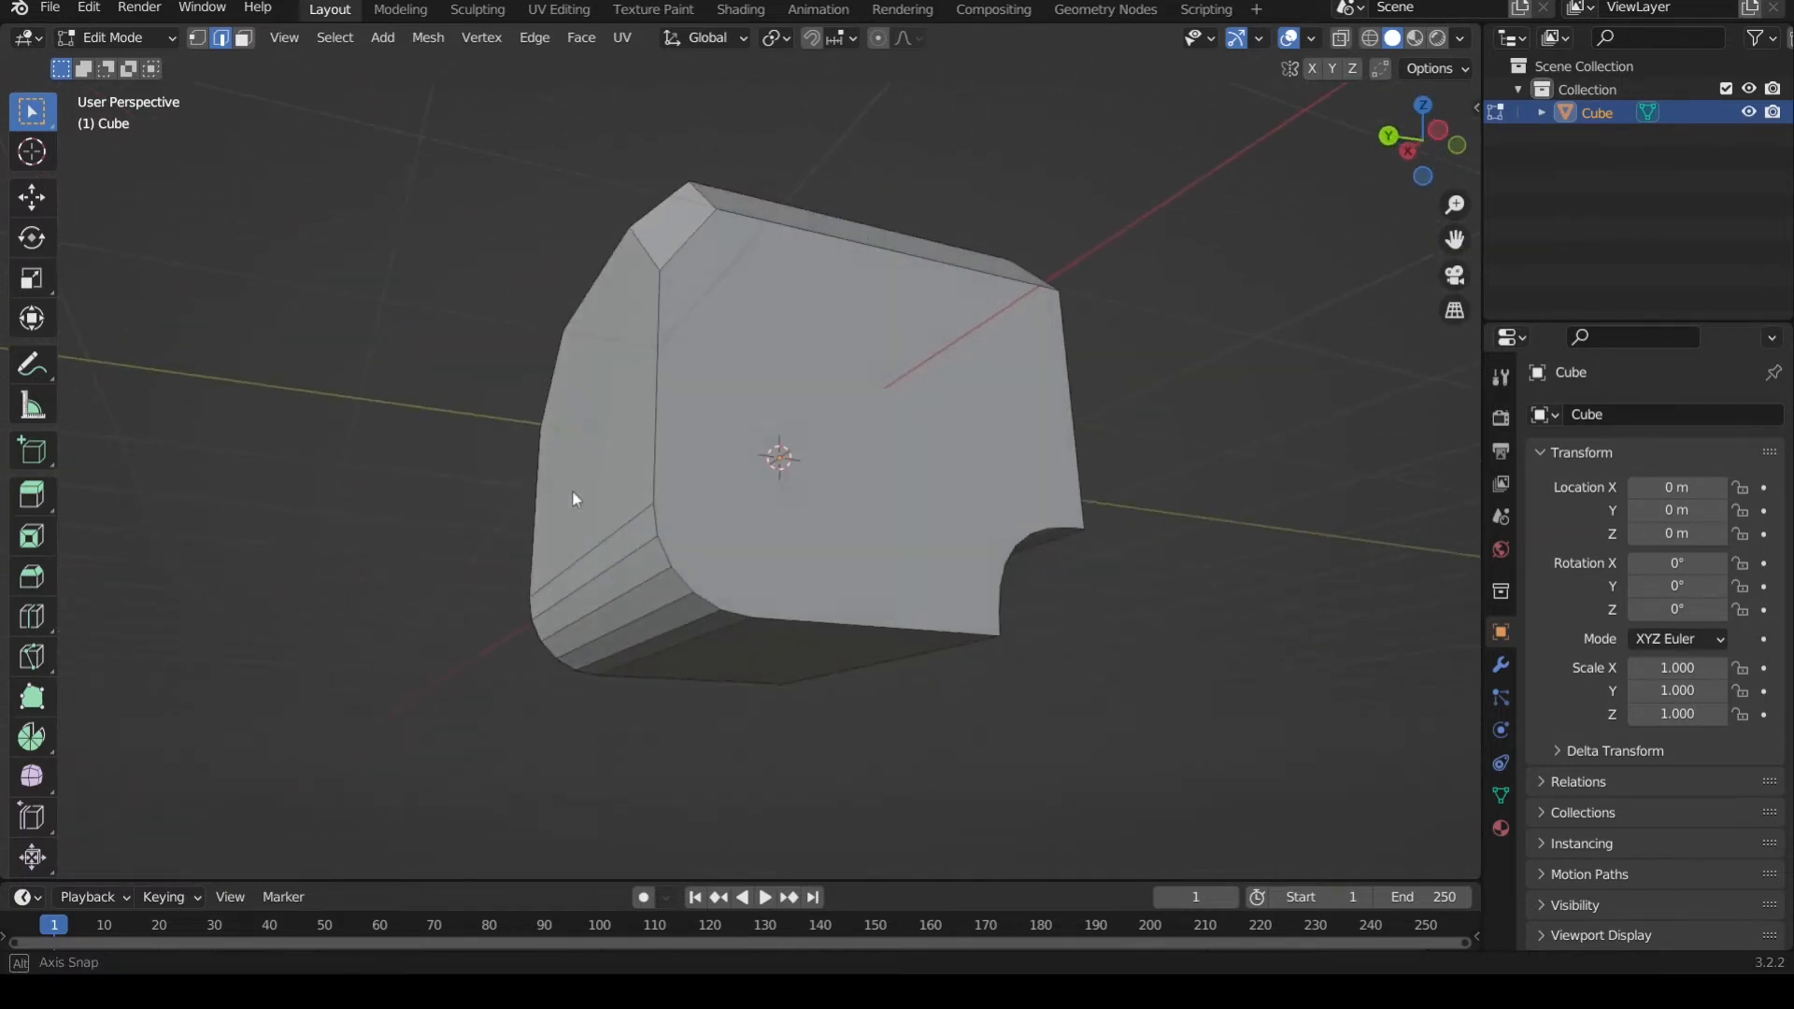
{"action": "middle_click_drag", "start_coordinate": [913, 369], "coordinate": [889, 407]}
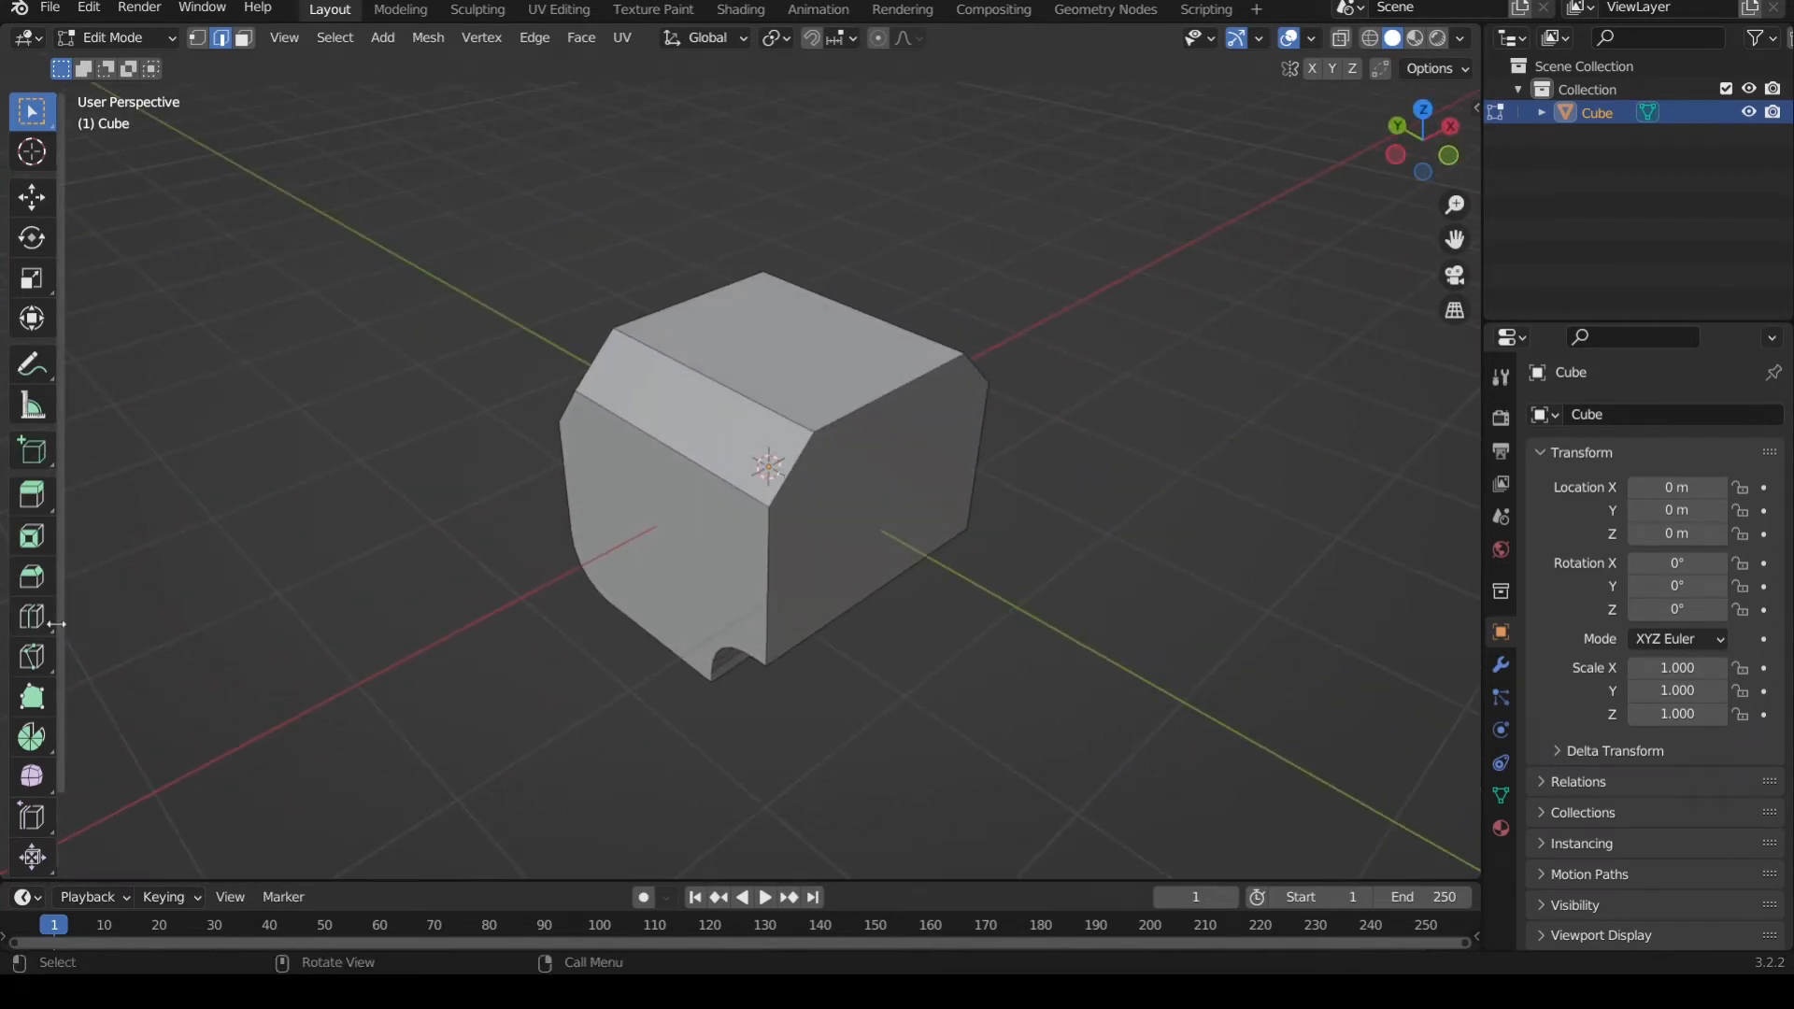
{"action": "middle_click_drag", "start_coordinate": [692, 507], "coordinate": [818, 507]}
{"action": "scroll", "coordinate": [688, 476], "scroll_direction": "up", "scroll_amount": 1}
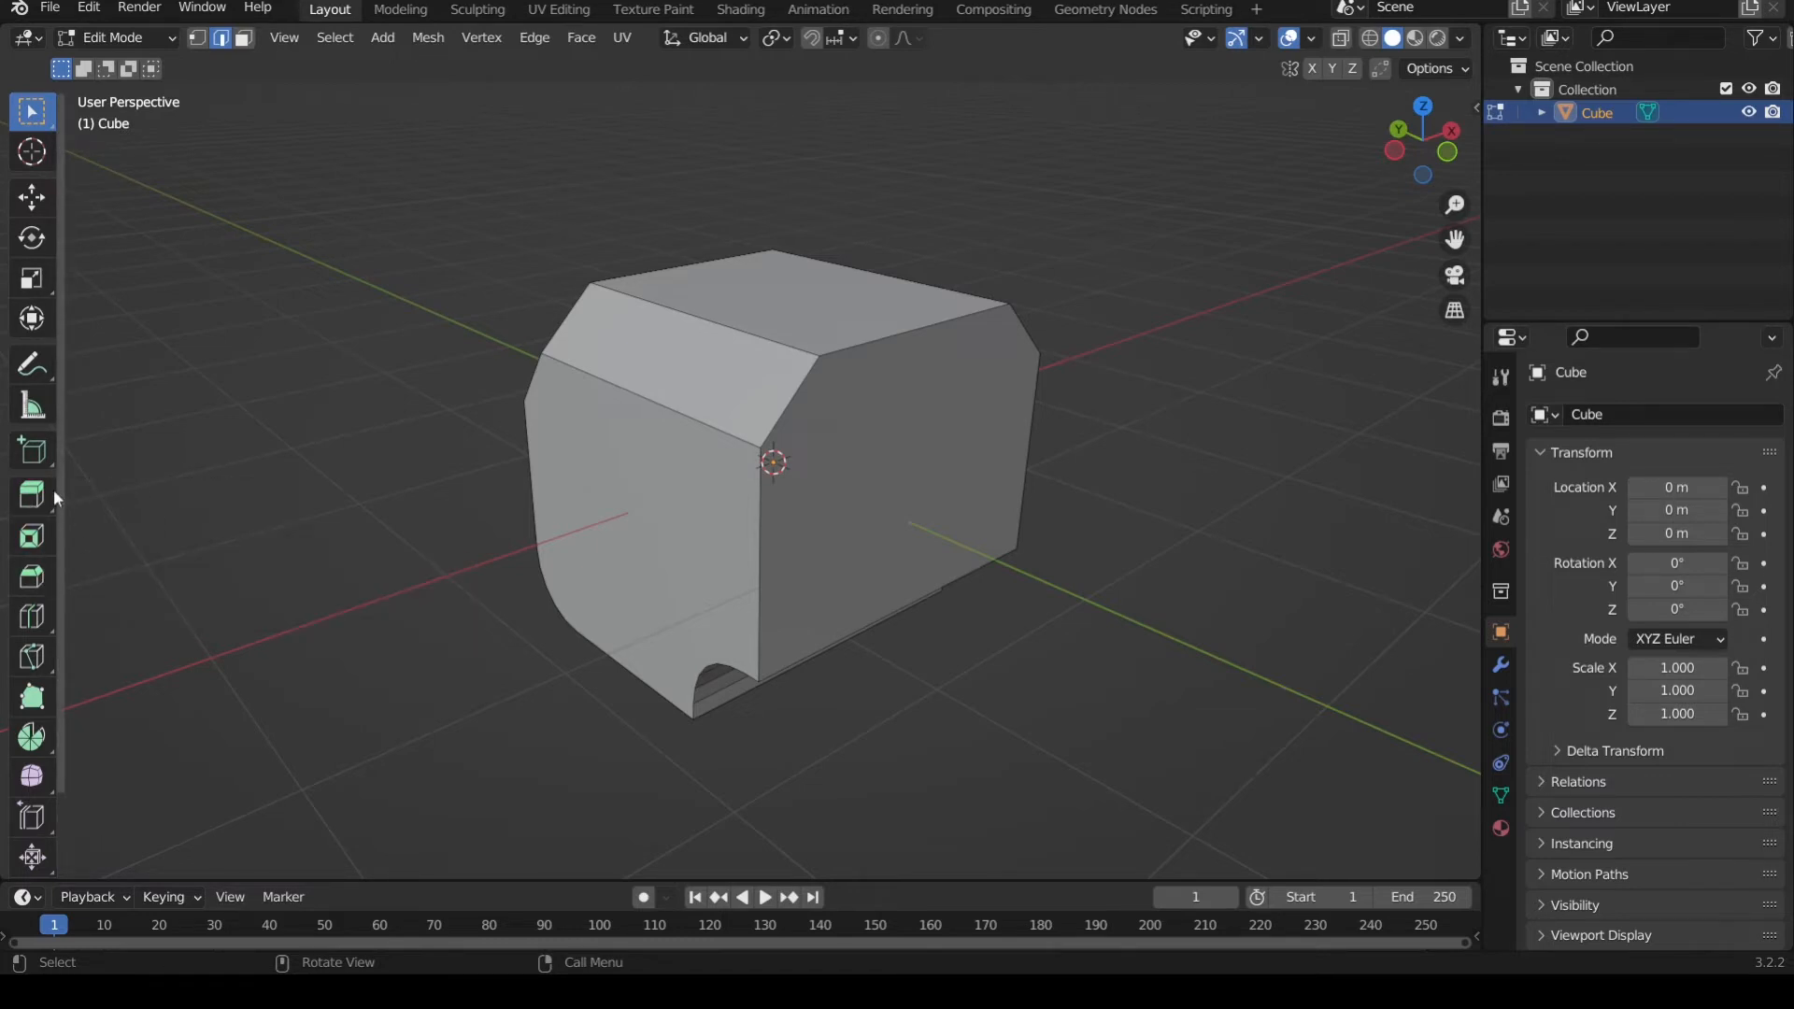
{"action": "middle_click_drag", "start_coordinate": [546, 475], "coordinate": [887, 457]}
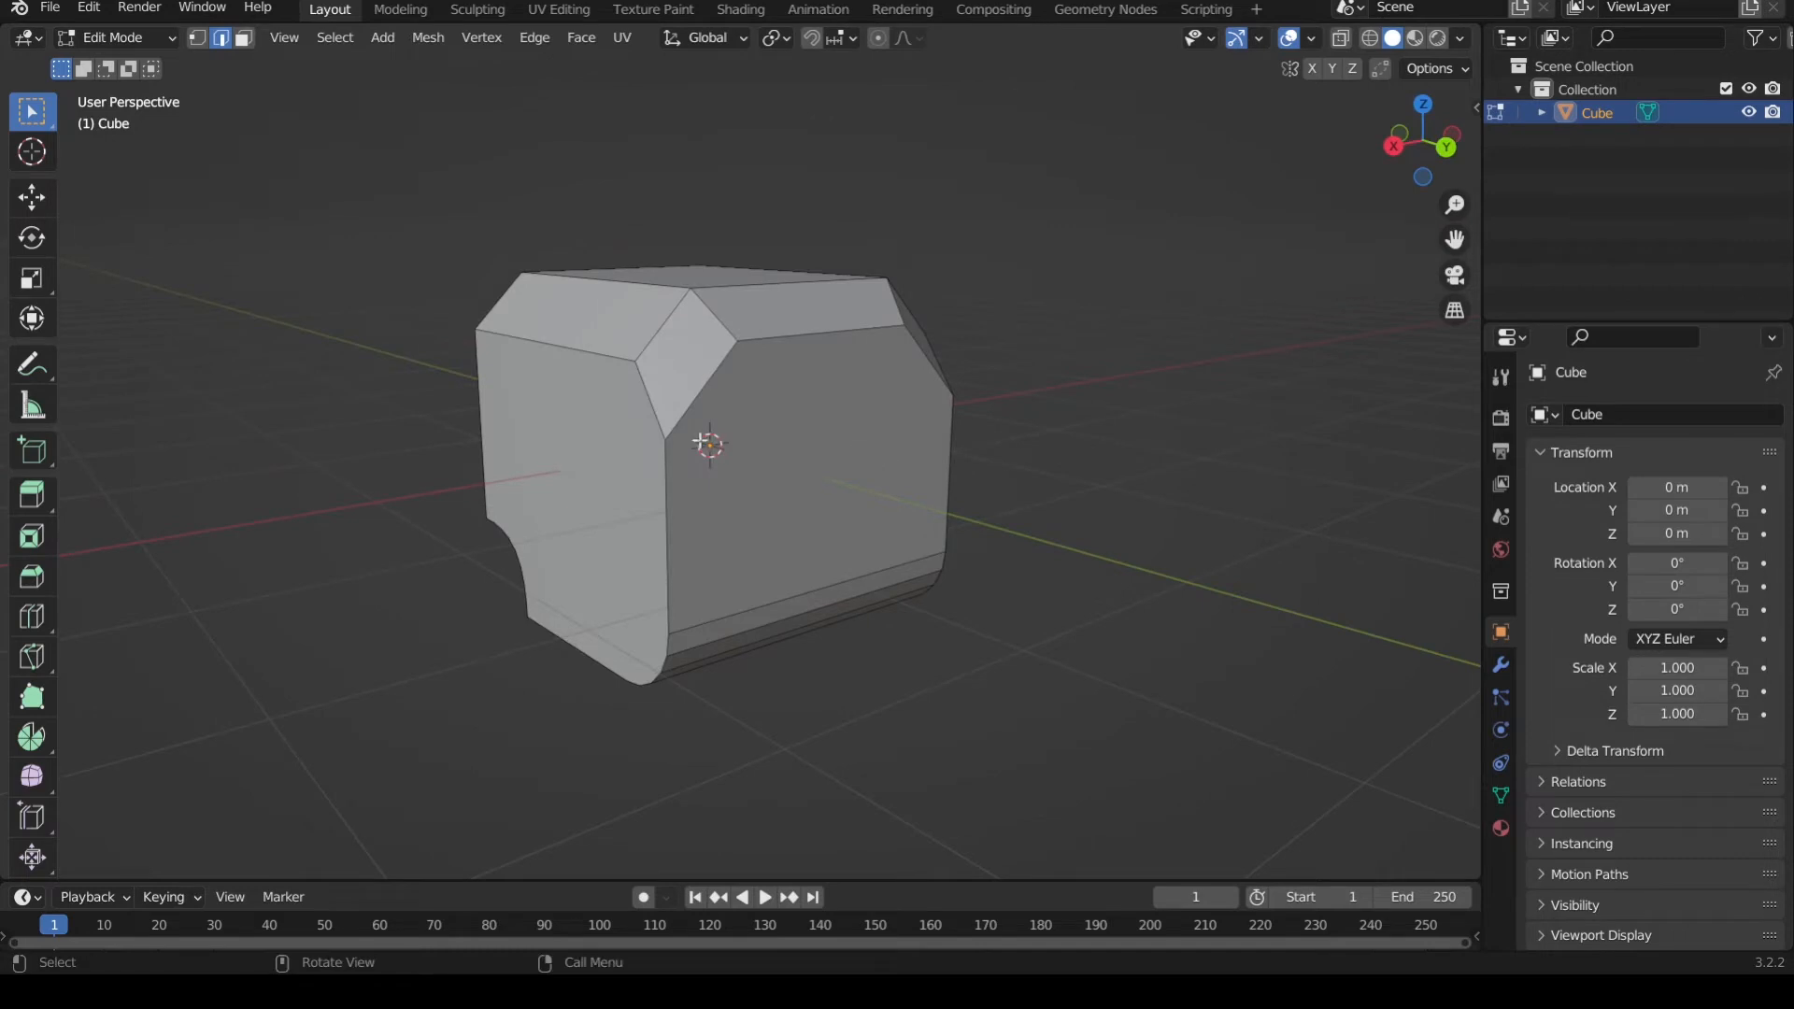
{"action": "middle_click_drag", "start_coordinate": [775, 449], "coordinate": [898, 888]}
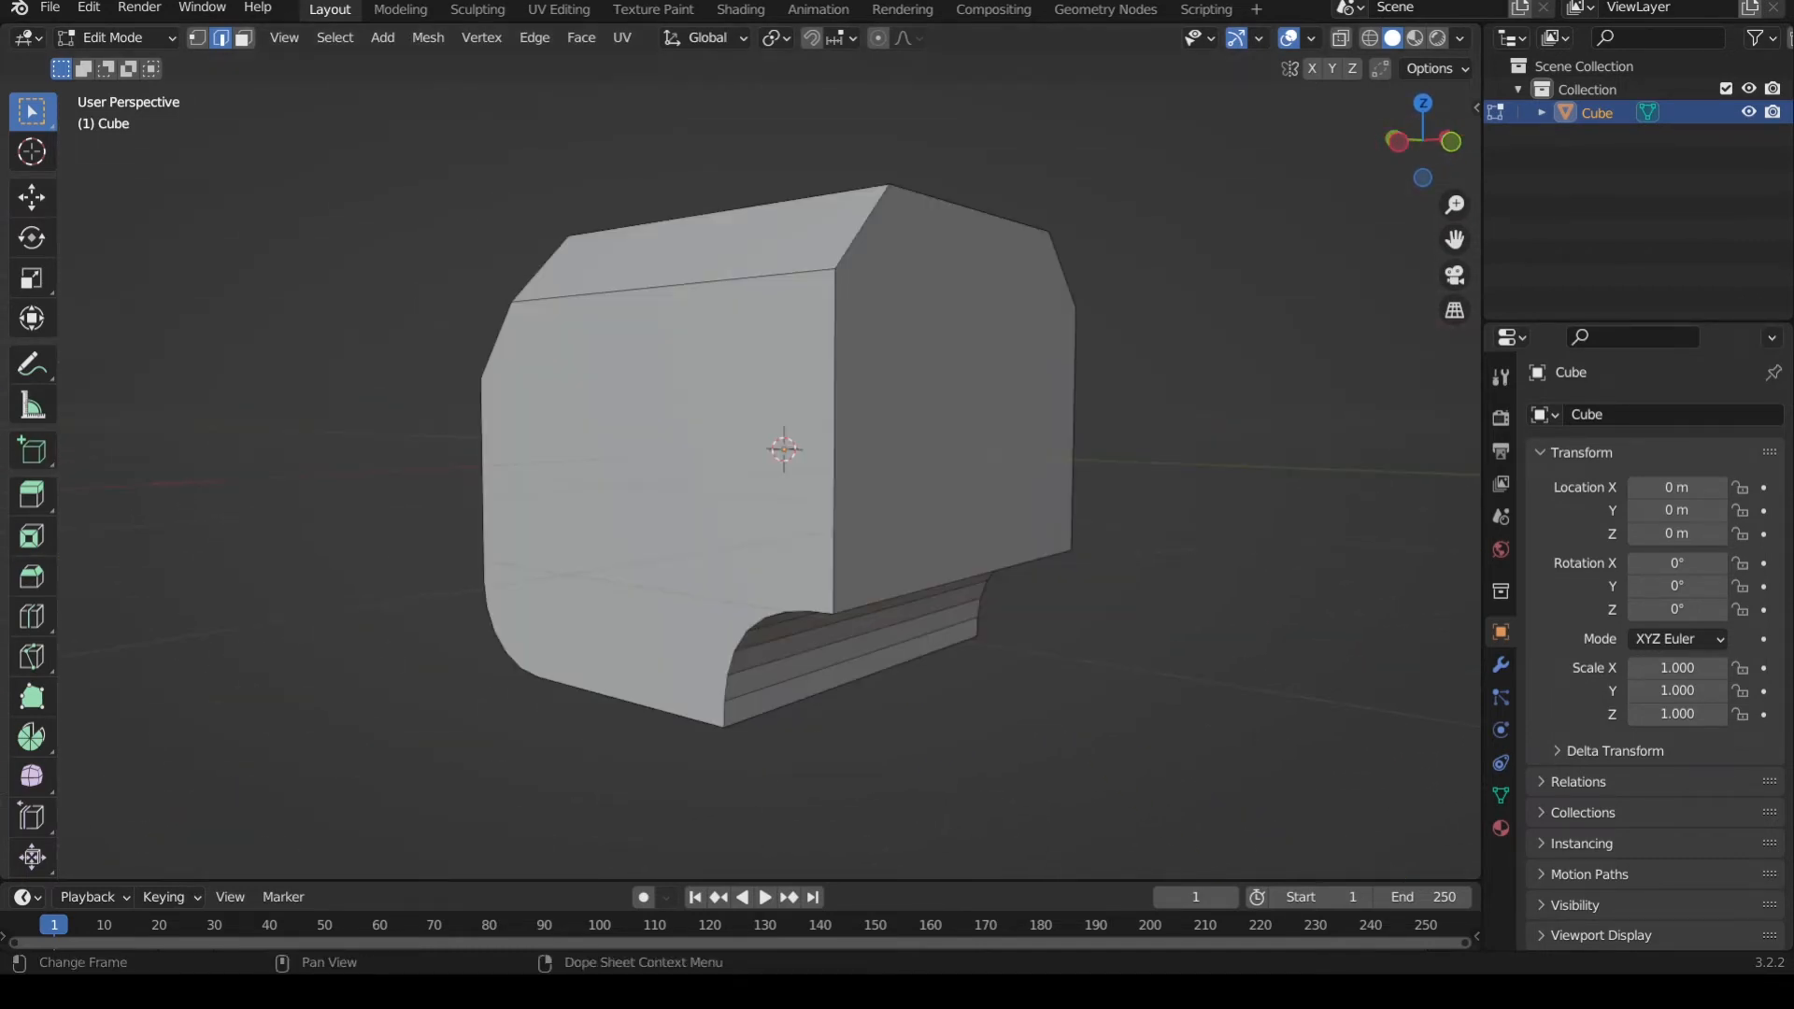
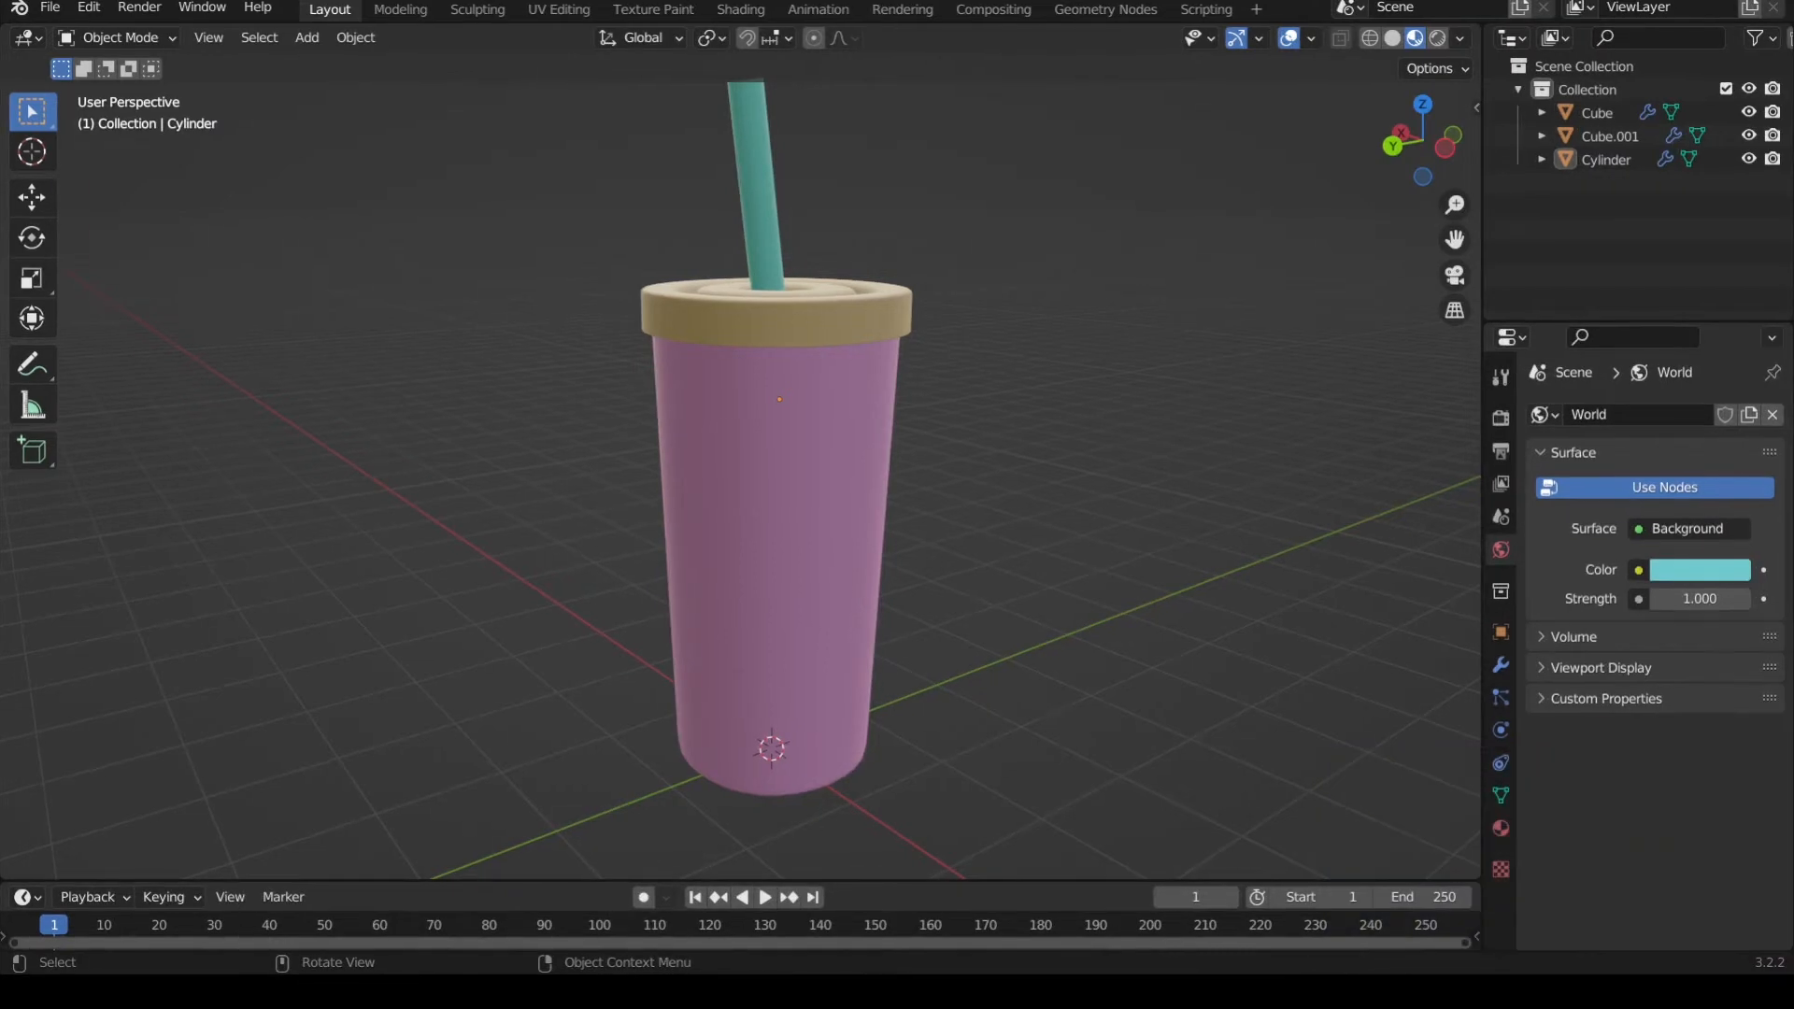
- Select all three parts of the drinking cup, including its lid and straw, and delete them from the scene
{"action": "scroll", "coordinate": [1067, 452], "scroll_direction": "down", "scroll_amount": 1}
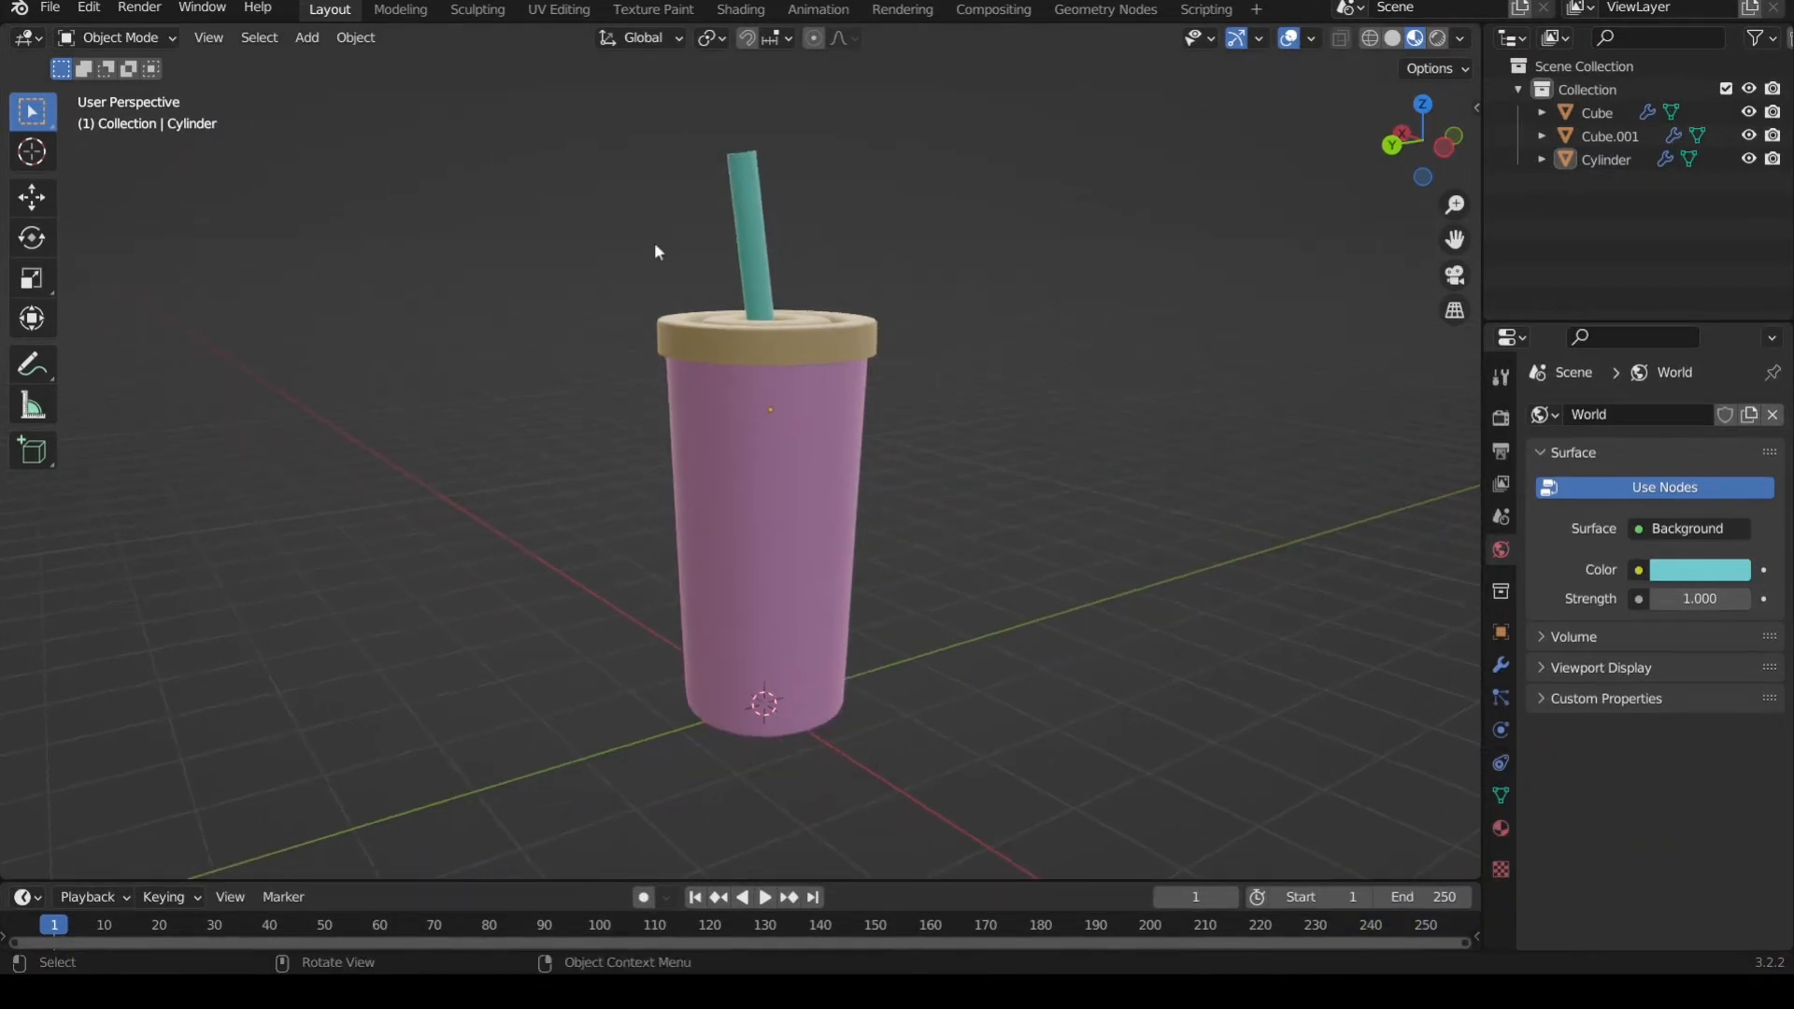
{"action": "left_click_drag", "start_coordinate": [467, 142], "coordinate": [1166, 858]}
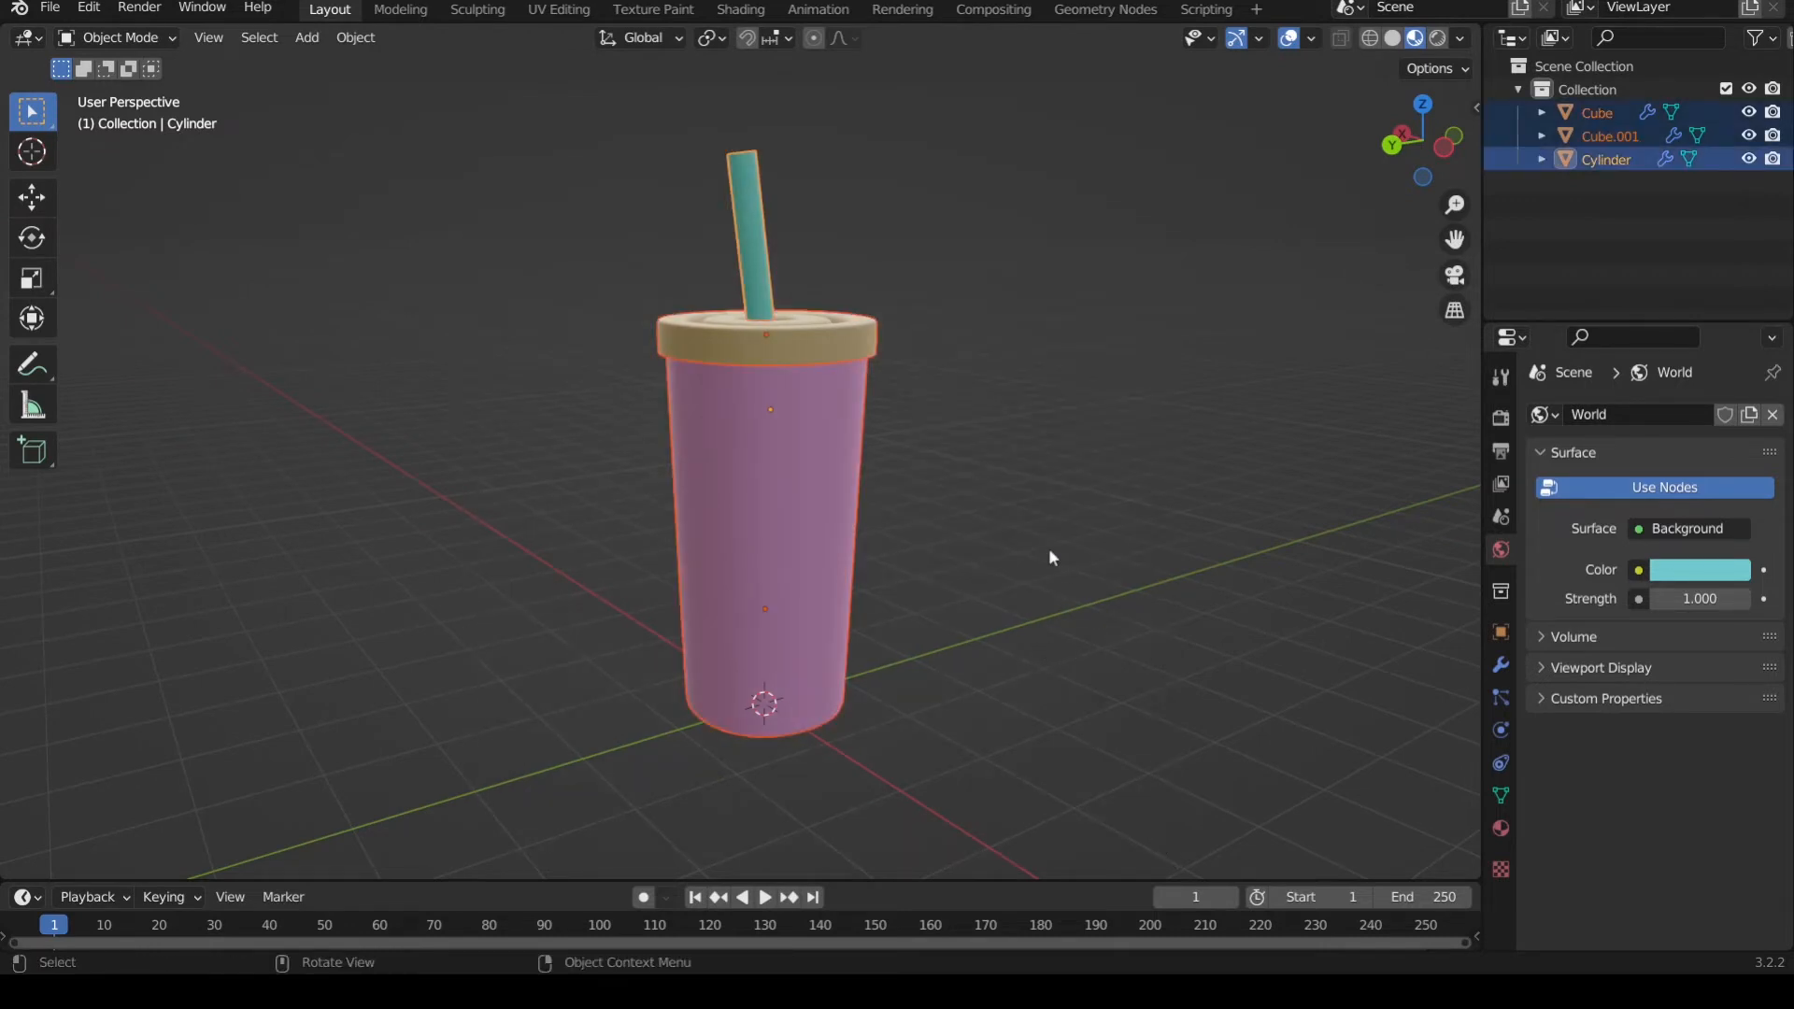
{"action": "key", "text": "x"}
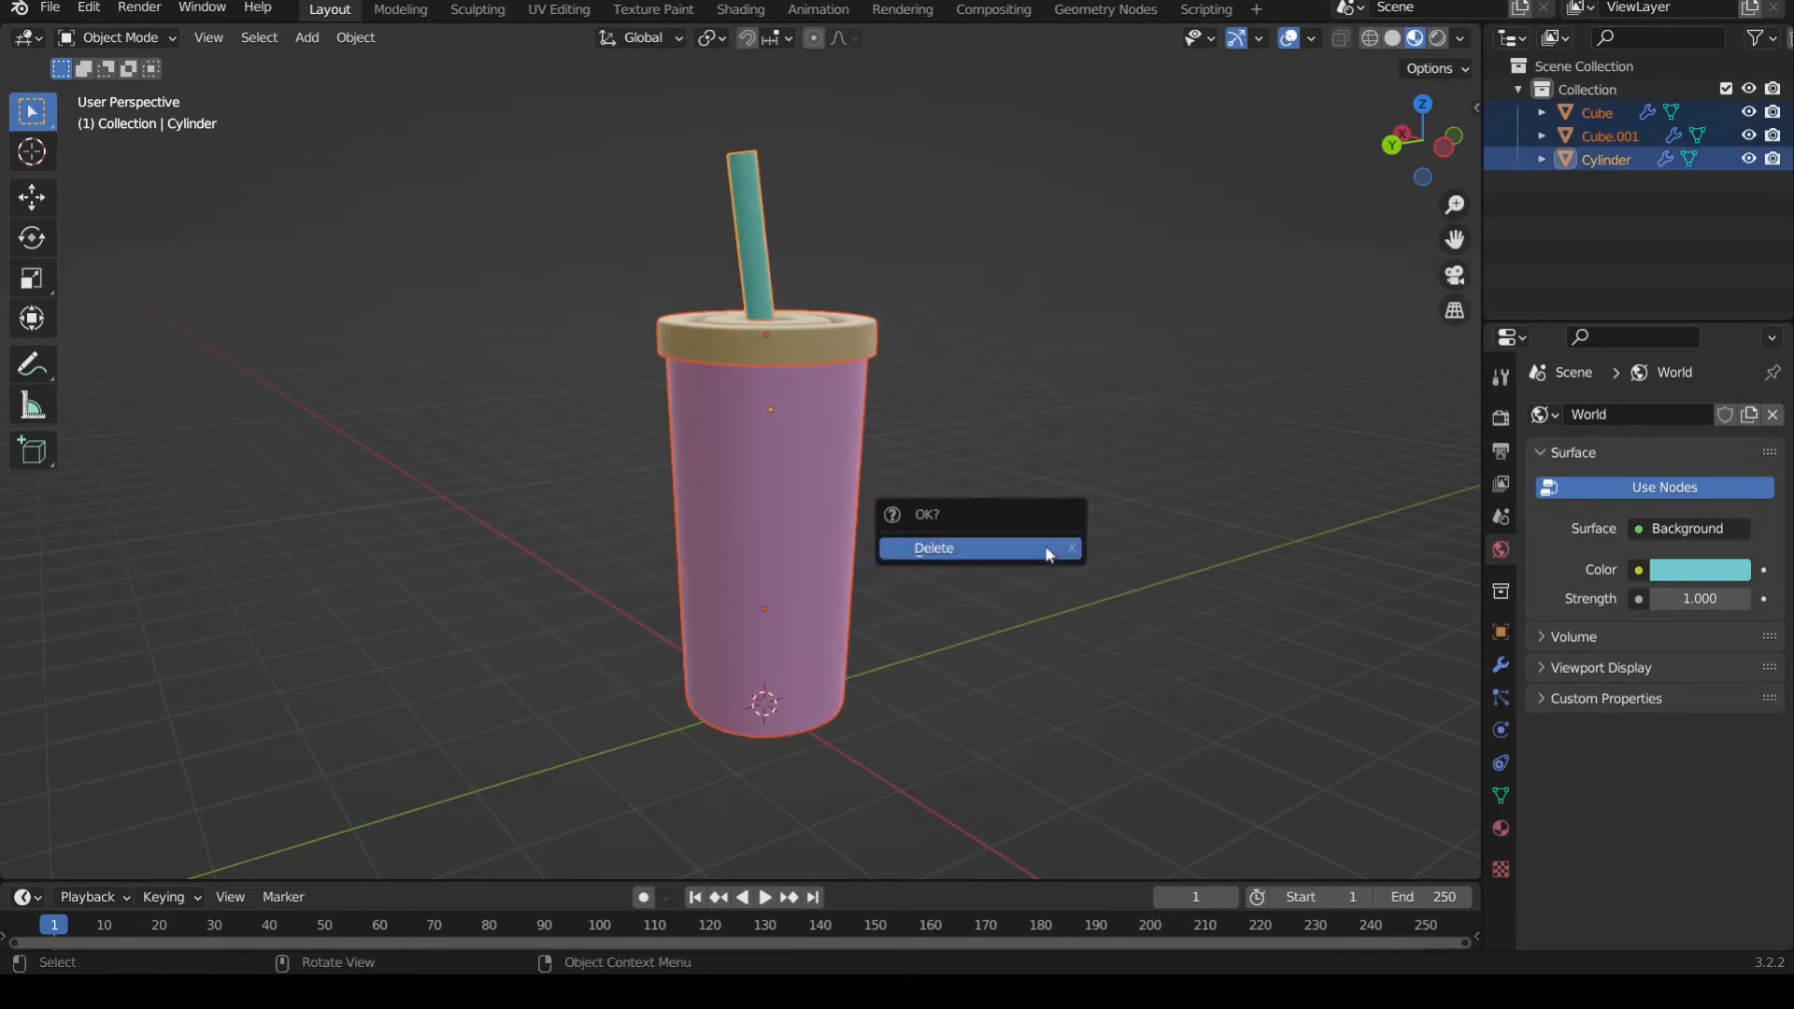
{"action": "left_click", "coordinate": [981, 551]}
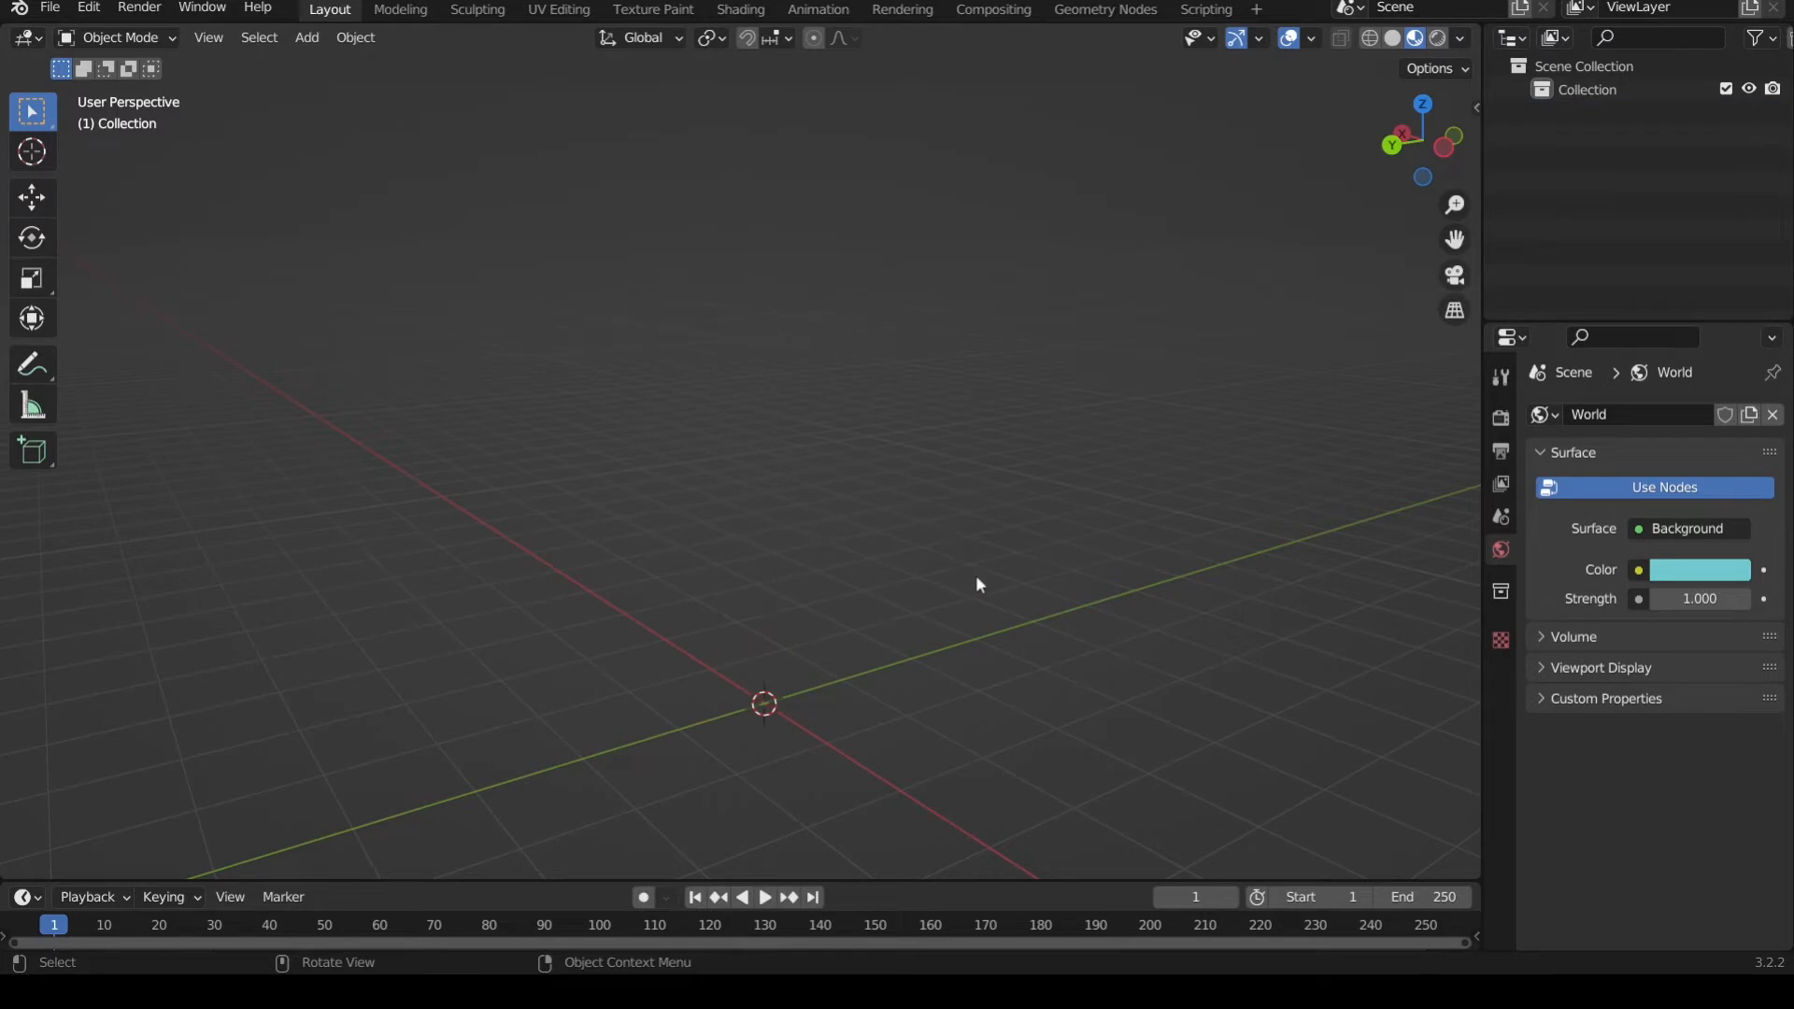
- Add a cube mesh at the origin of the empty scene and deselect it
{"action": "middle_click_drag", "start_coordinate": [978, 585], "coordinate": [998, 526]}
{"action": "middle_click_drag", "start_coordinate": [881, 473], "coordinate": [947, 559]}
{"action": "key", "text": "shift+a"}
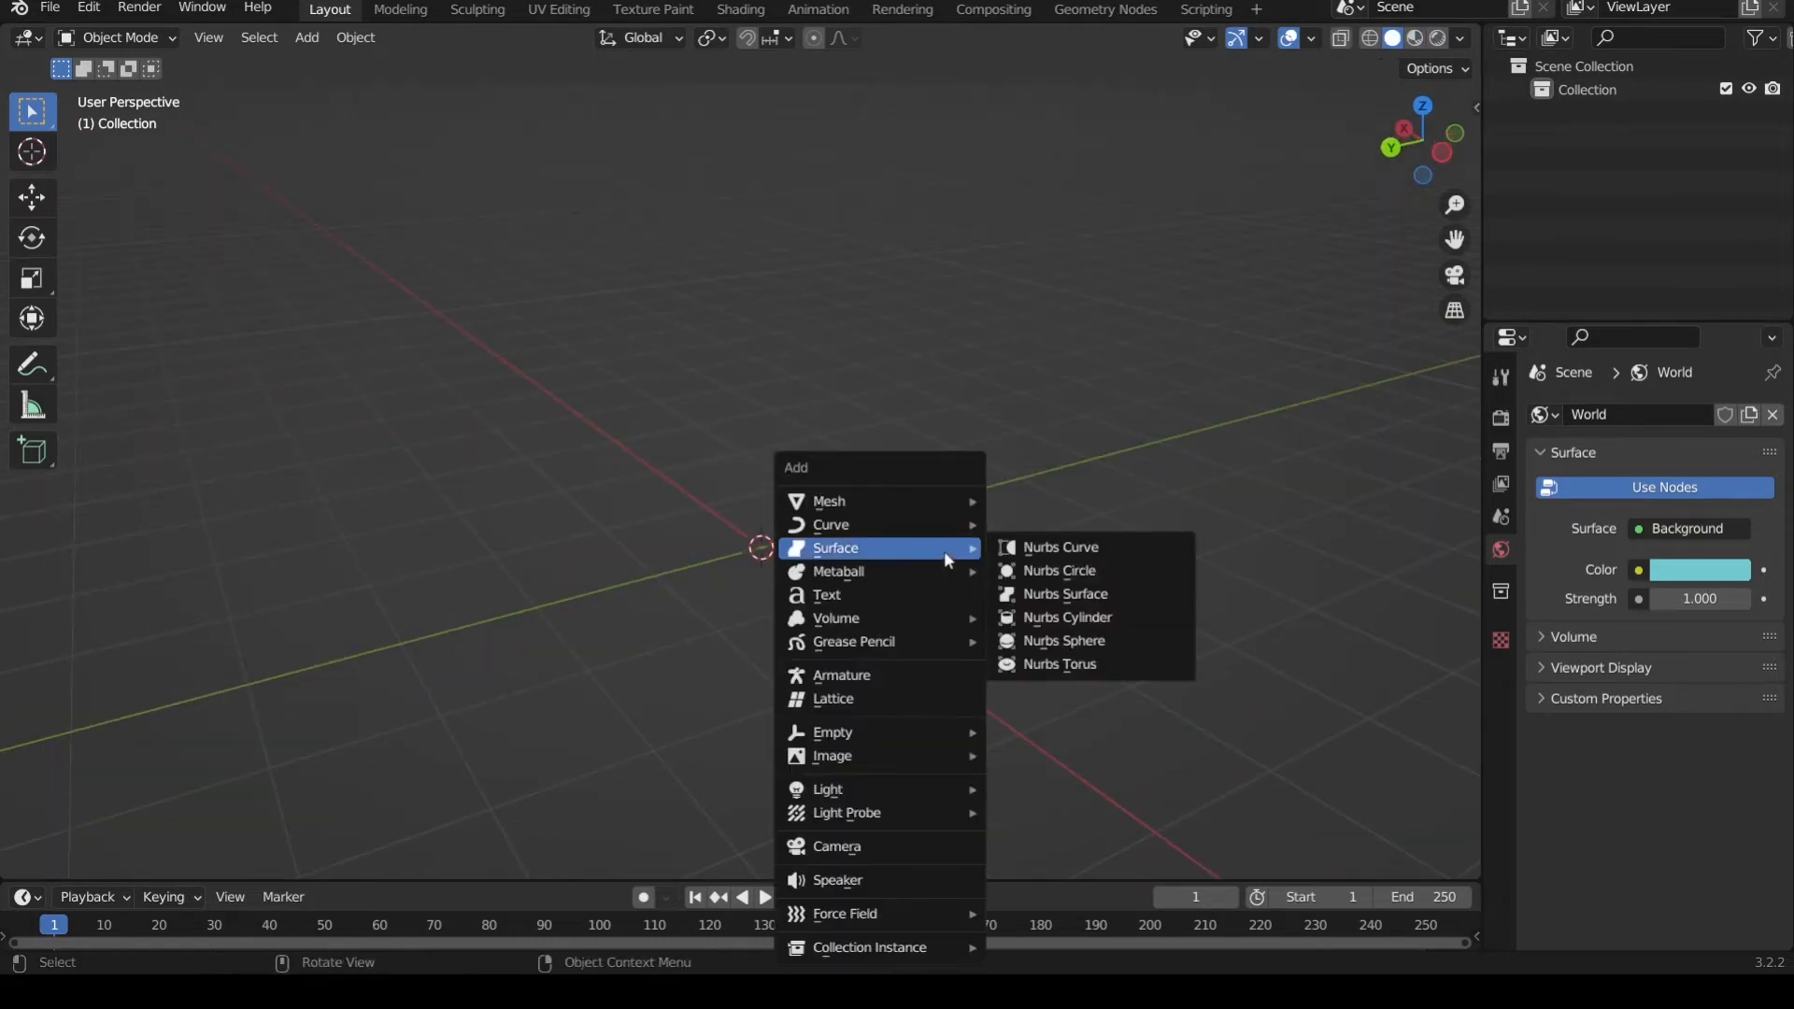
{"action": "mouse_move", "coordinate": [941, 504]}
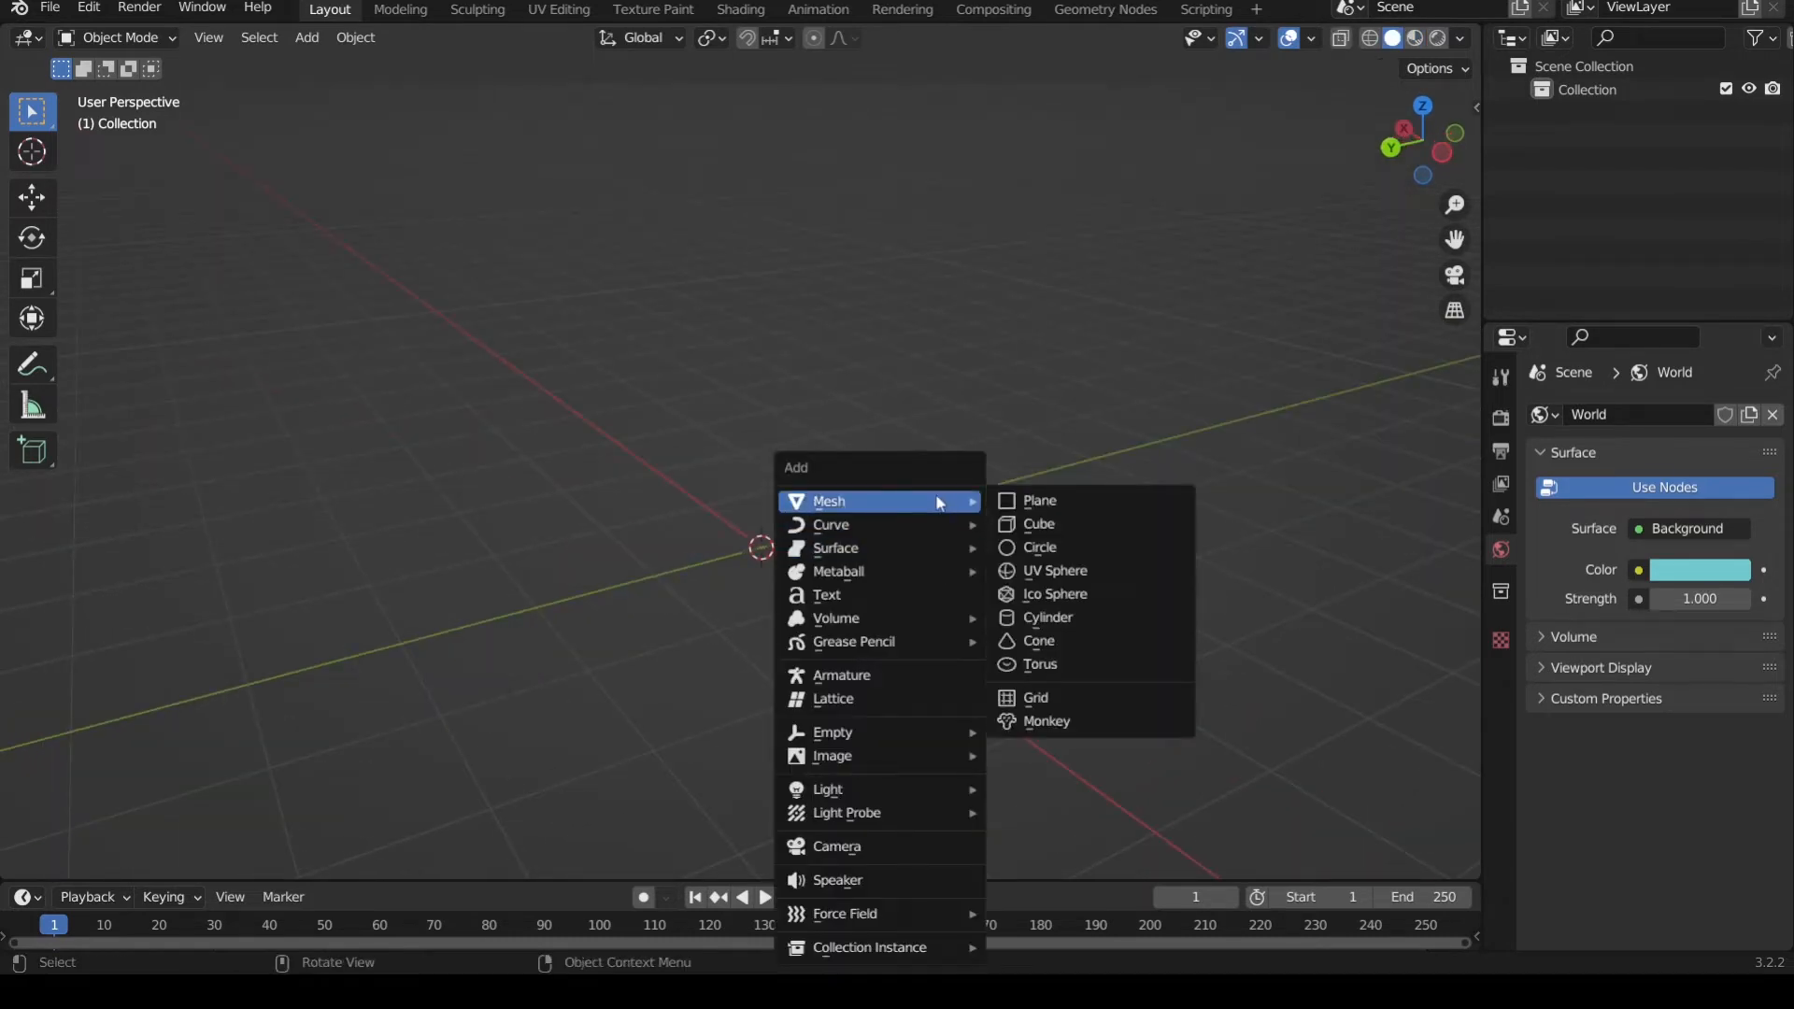
{"action": "left_click", "coordinate": [1065, 538]}
{"action": "middle_click_drag", "start_coordinate": [1034, 524], "coordinate": [957, 516]}
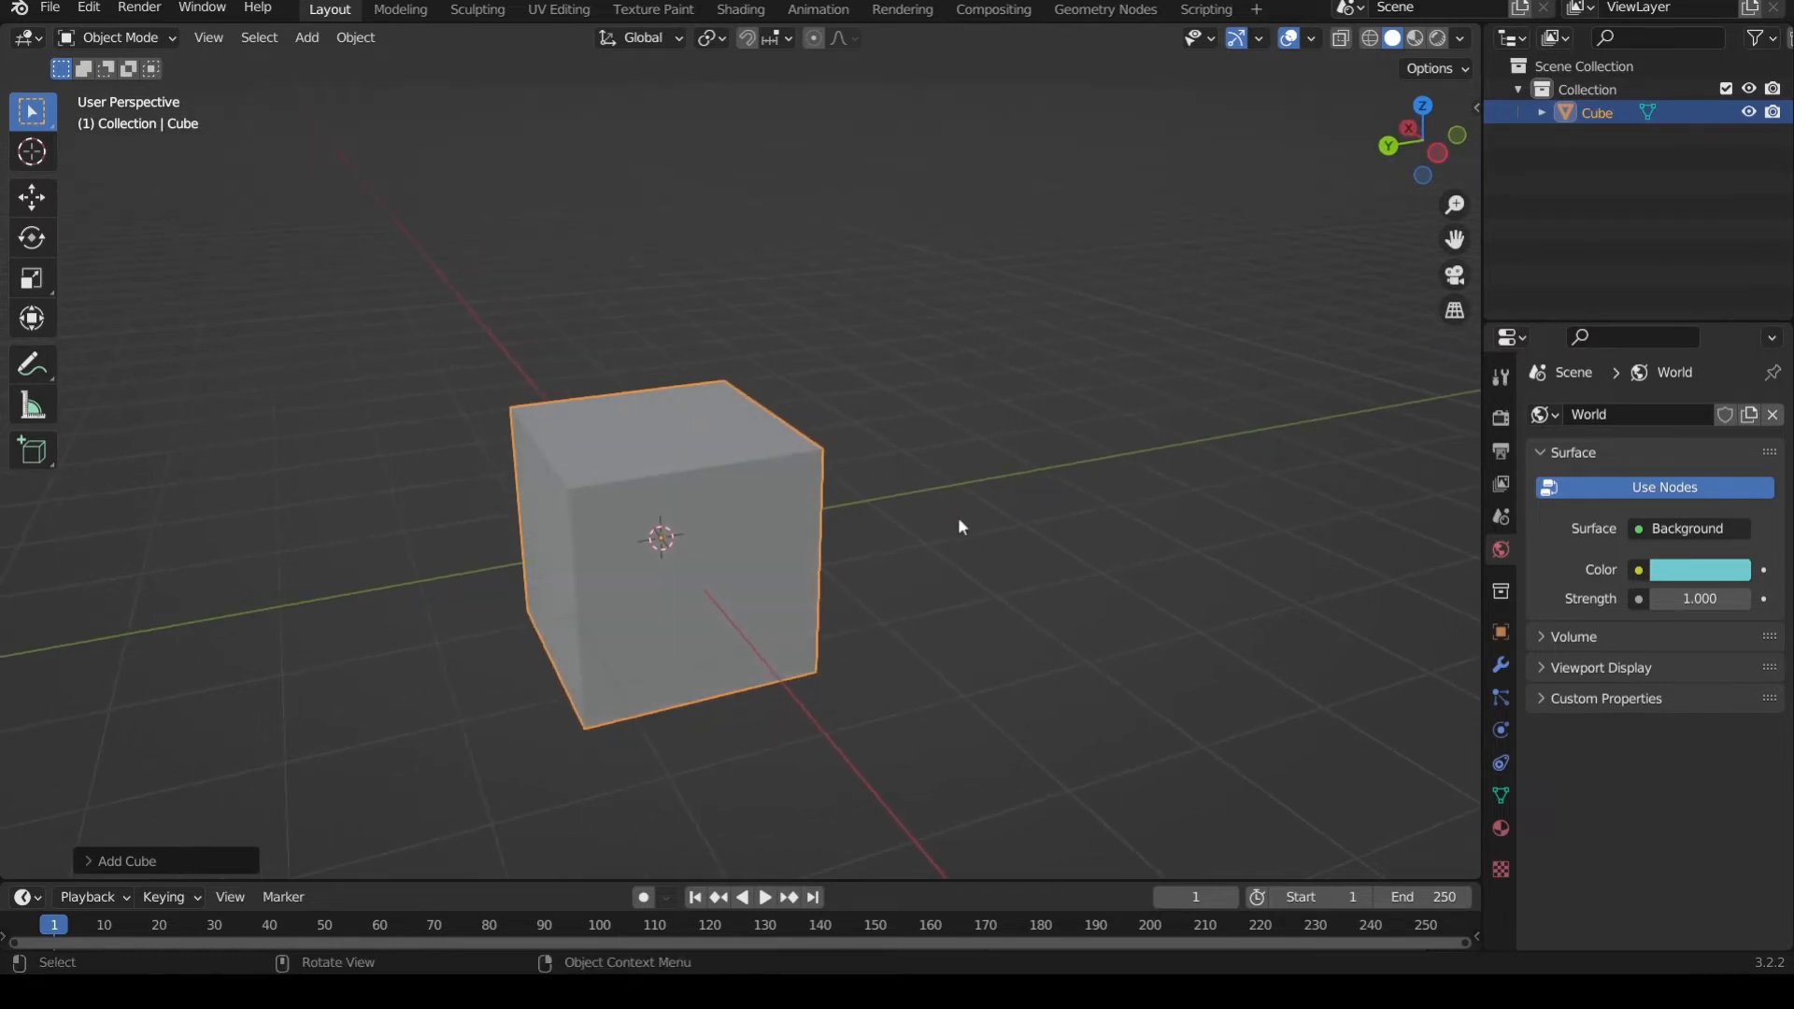
{"action": "middle_click_drag", "start_coordinate": [960, 526], "coordinate": [973, 528]}
{"action": "left_click", "coordinate": [972, 521]}
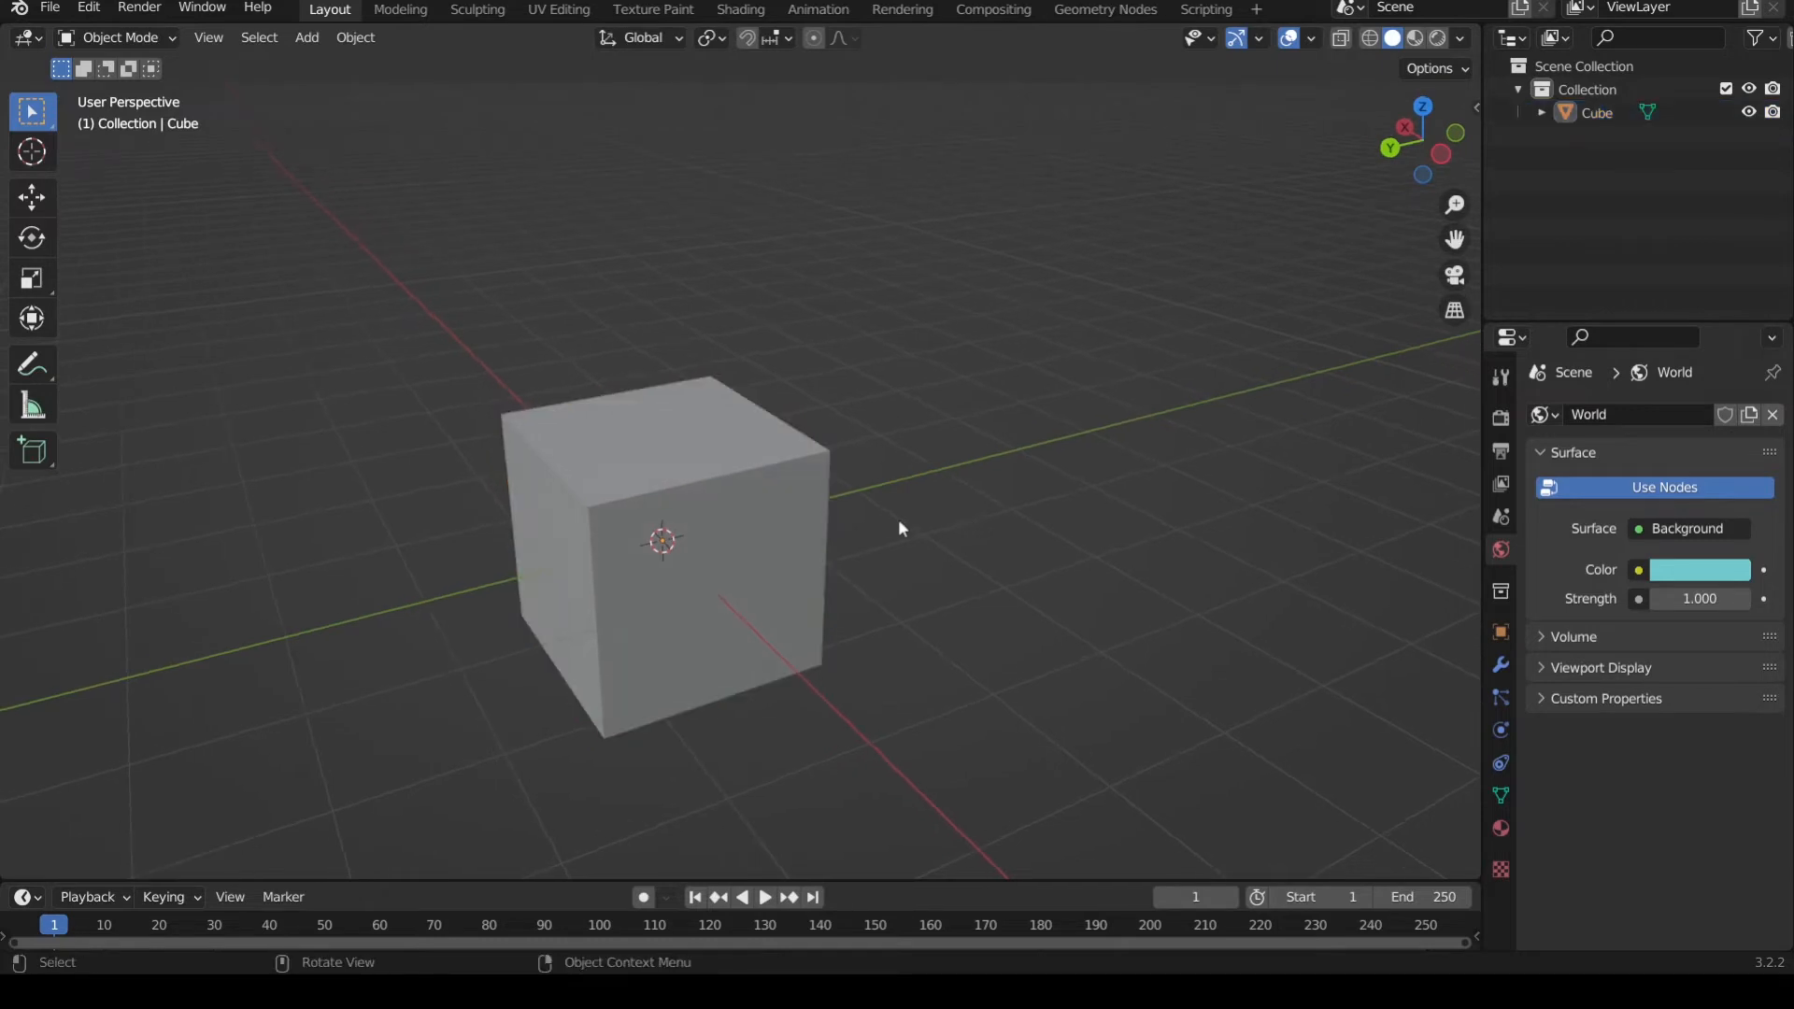
- Add a cylinder mesh at the origin, in the same place as the cube
{"action": "left_click", "coordinate": [784, 540]}
{"action": "key", "text": "shift+a"}
{"action": "mouse_move", "coordinate": [784, 548]}
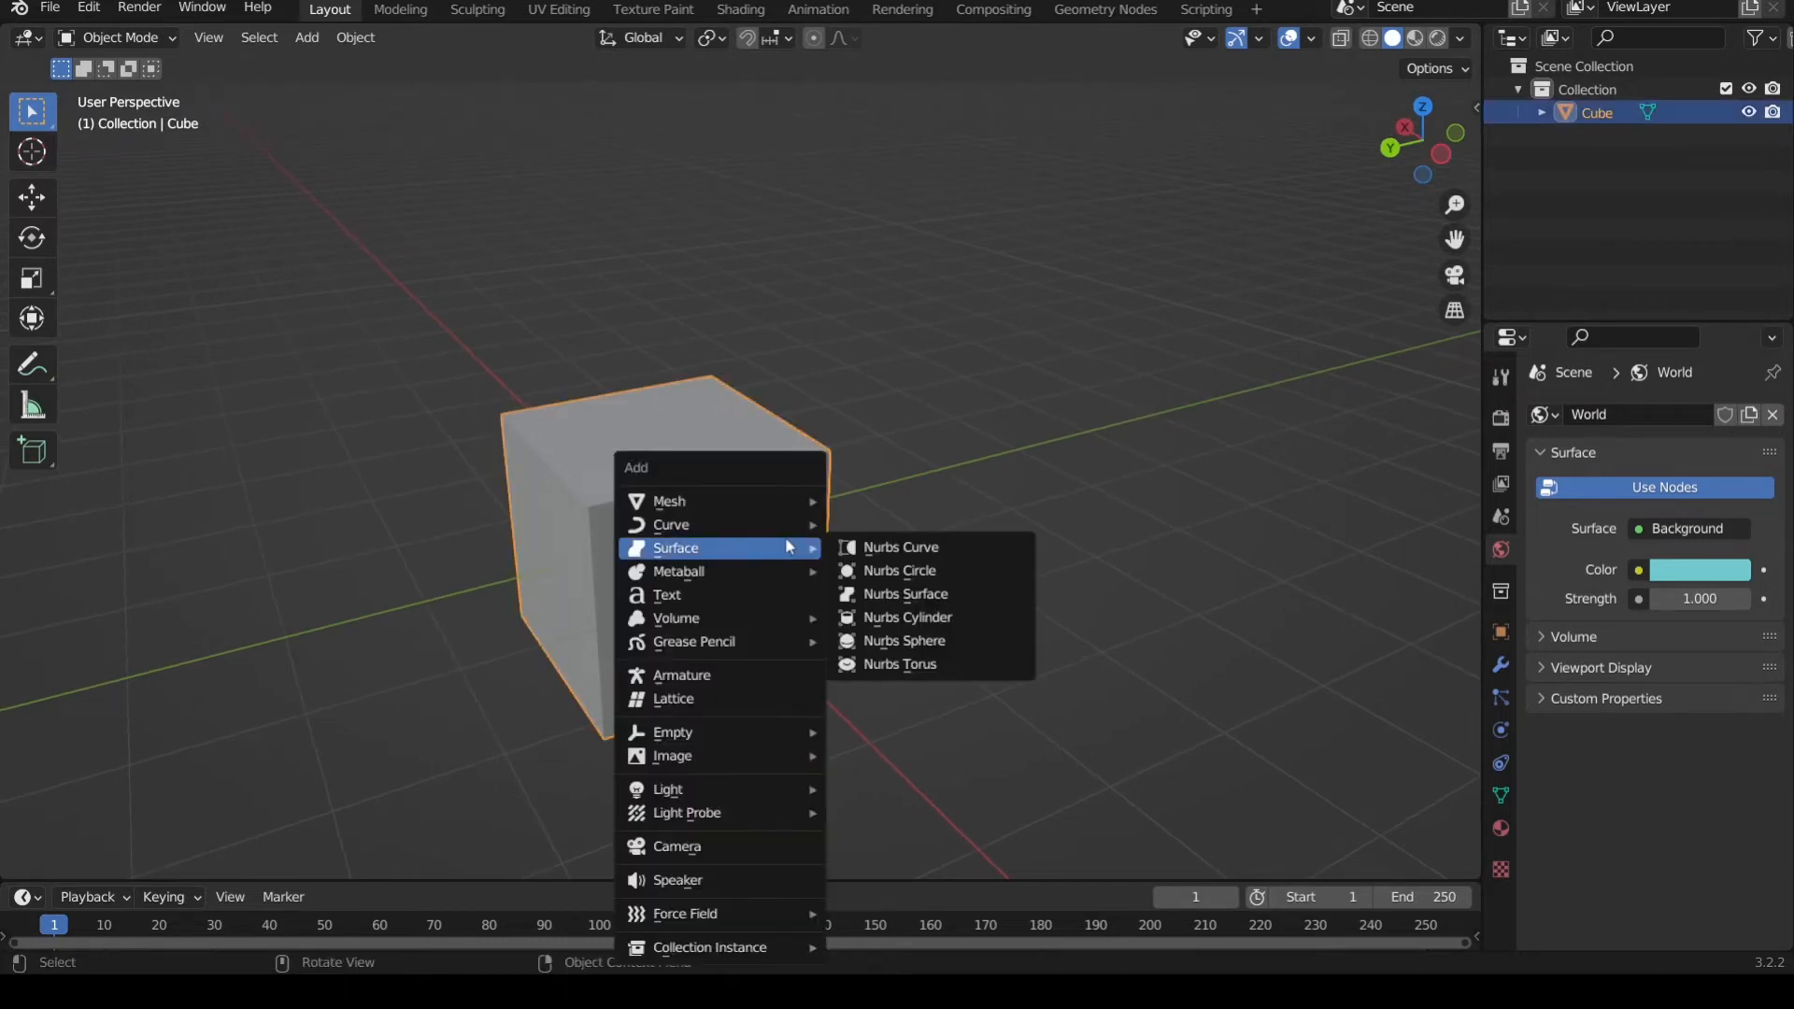
{"action": "mouse_move", "coordinate": [729, 502]}
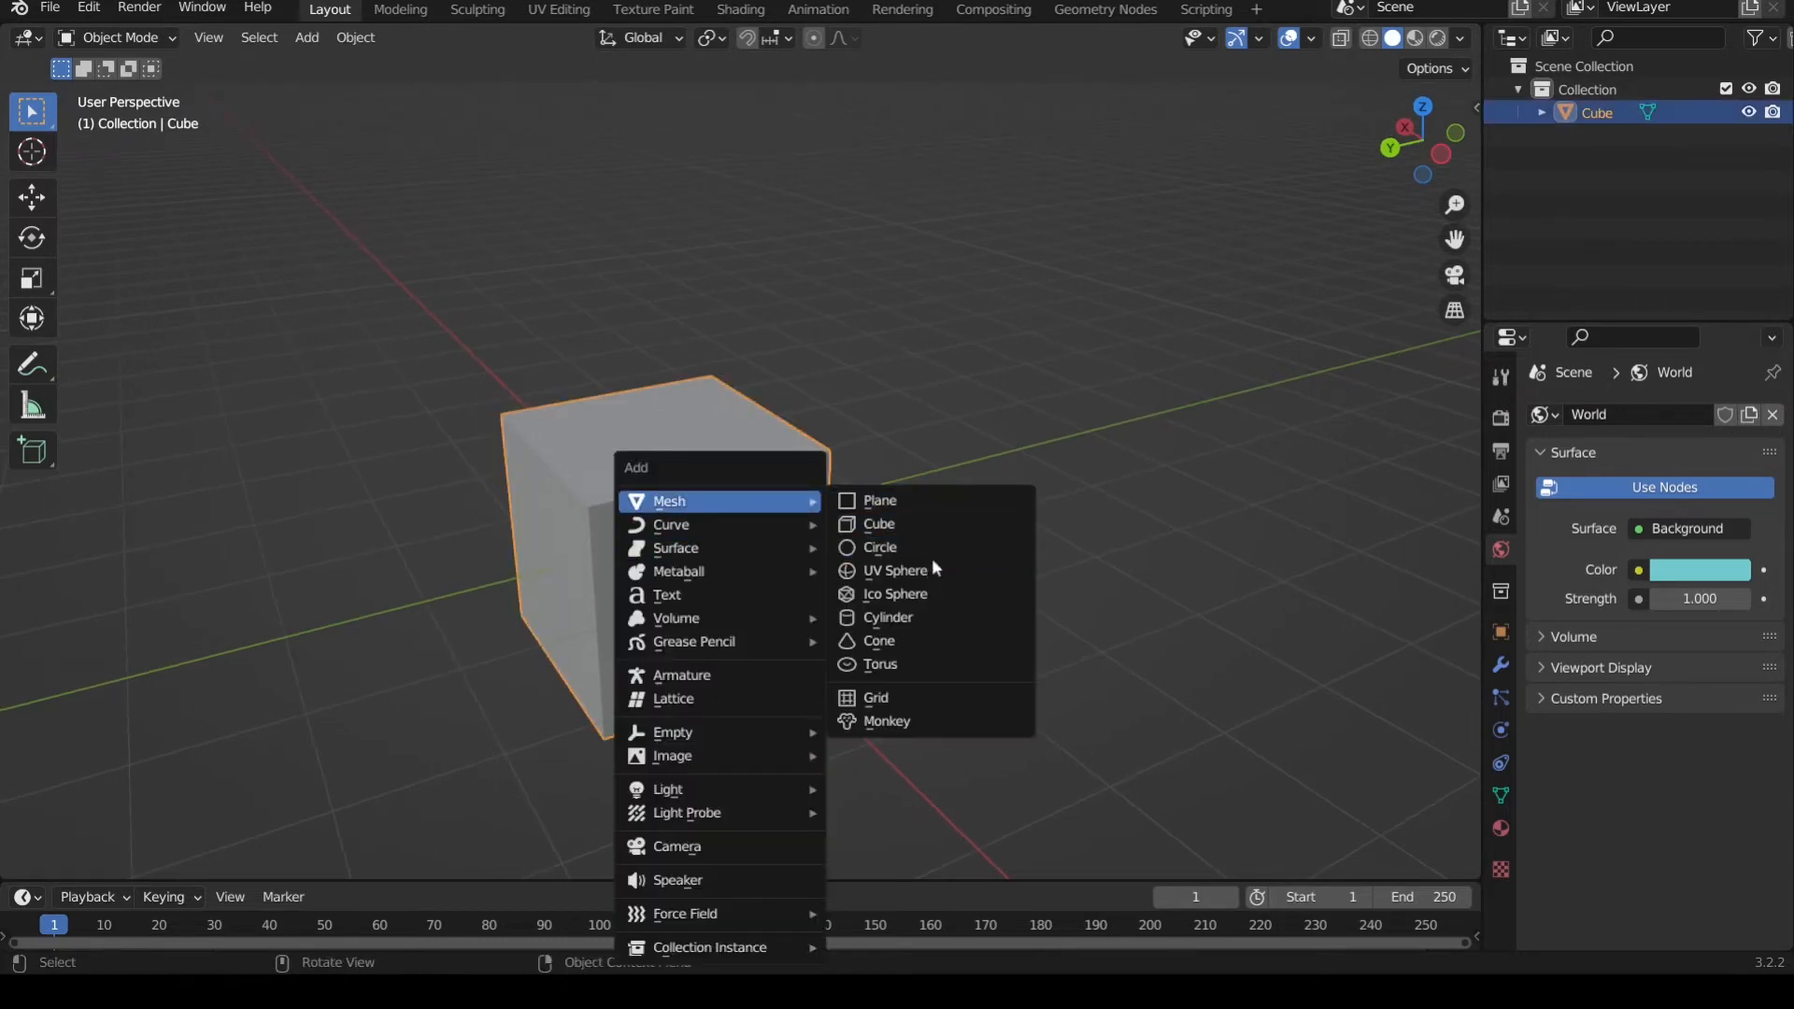
{"action": "left_click", "coordinate": [928, 618]}
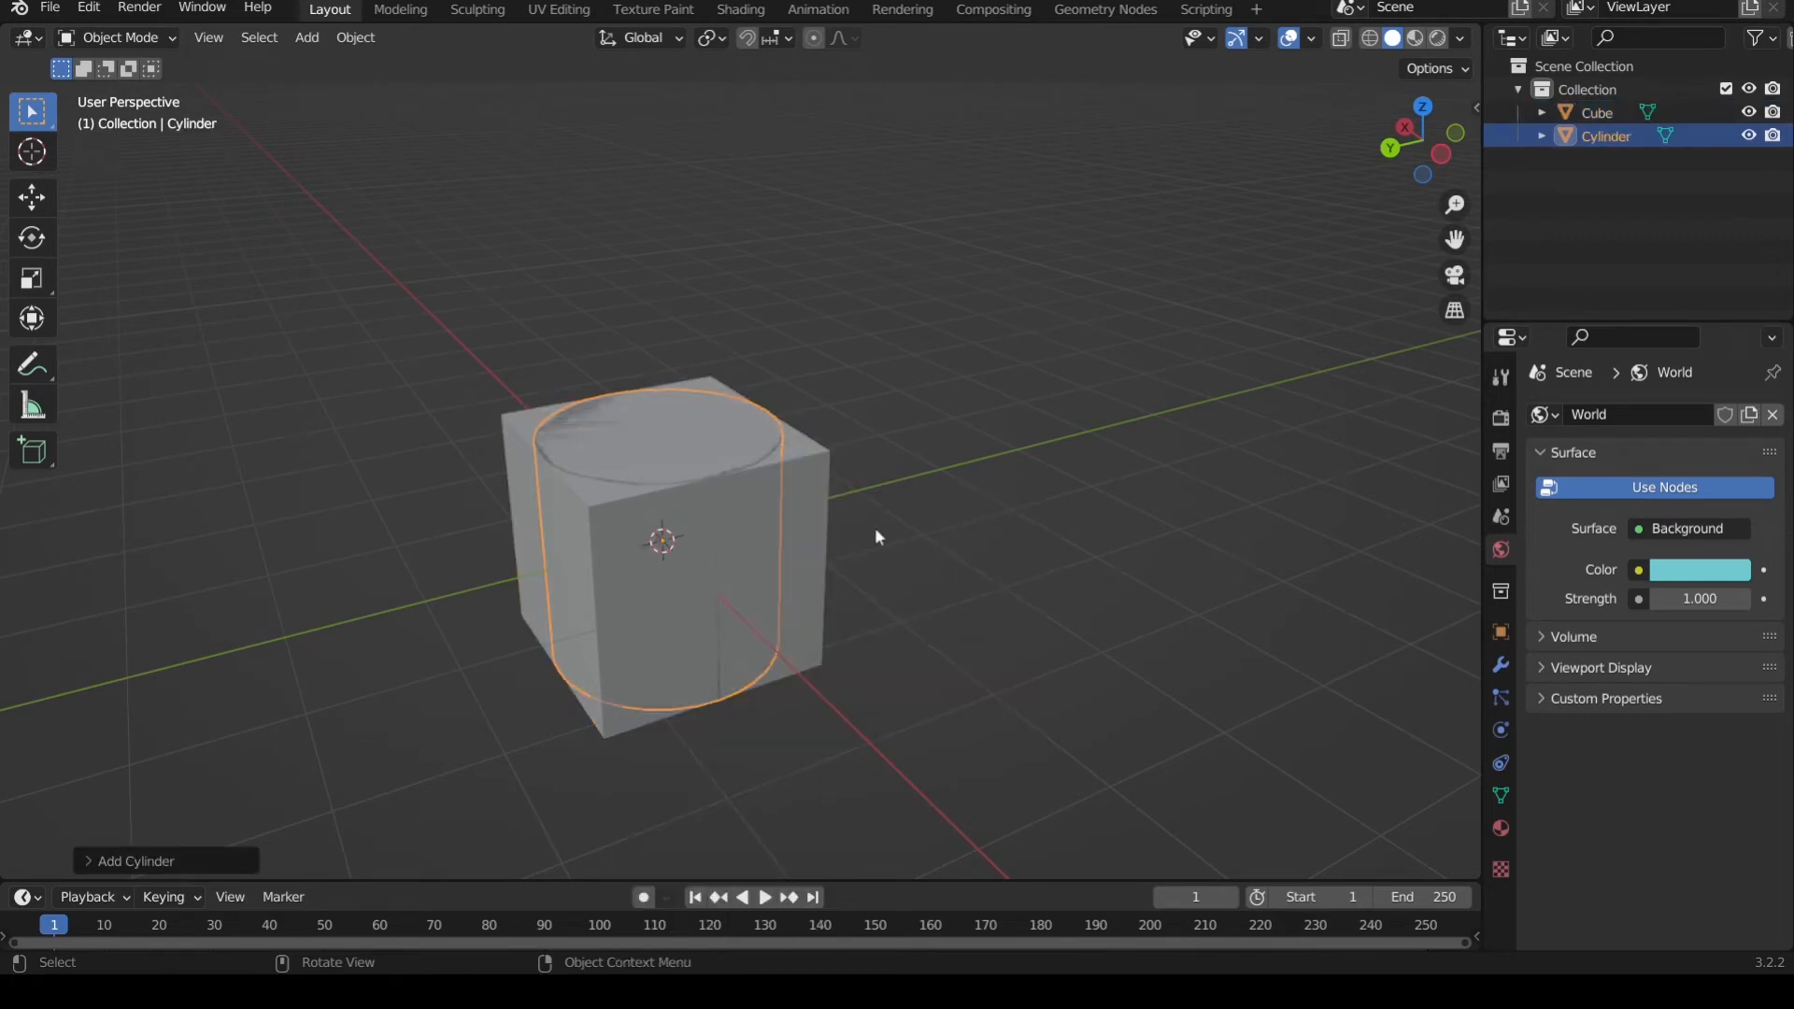
- From the back orthographic view, move the cylinder about 3.6 m in the negative X direction so it stands clear of the cube
{"action": "left_click", "coordinate": [1391, 151]}
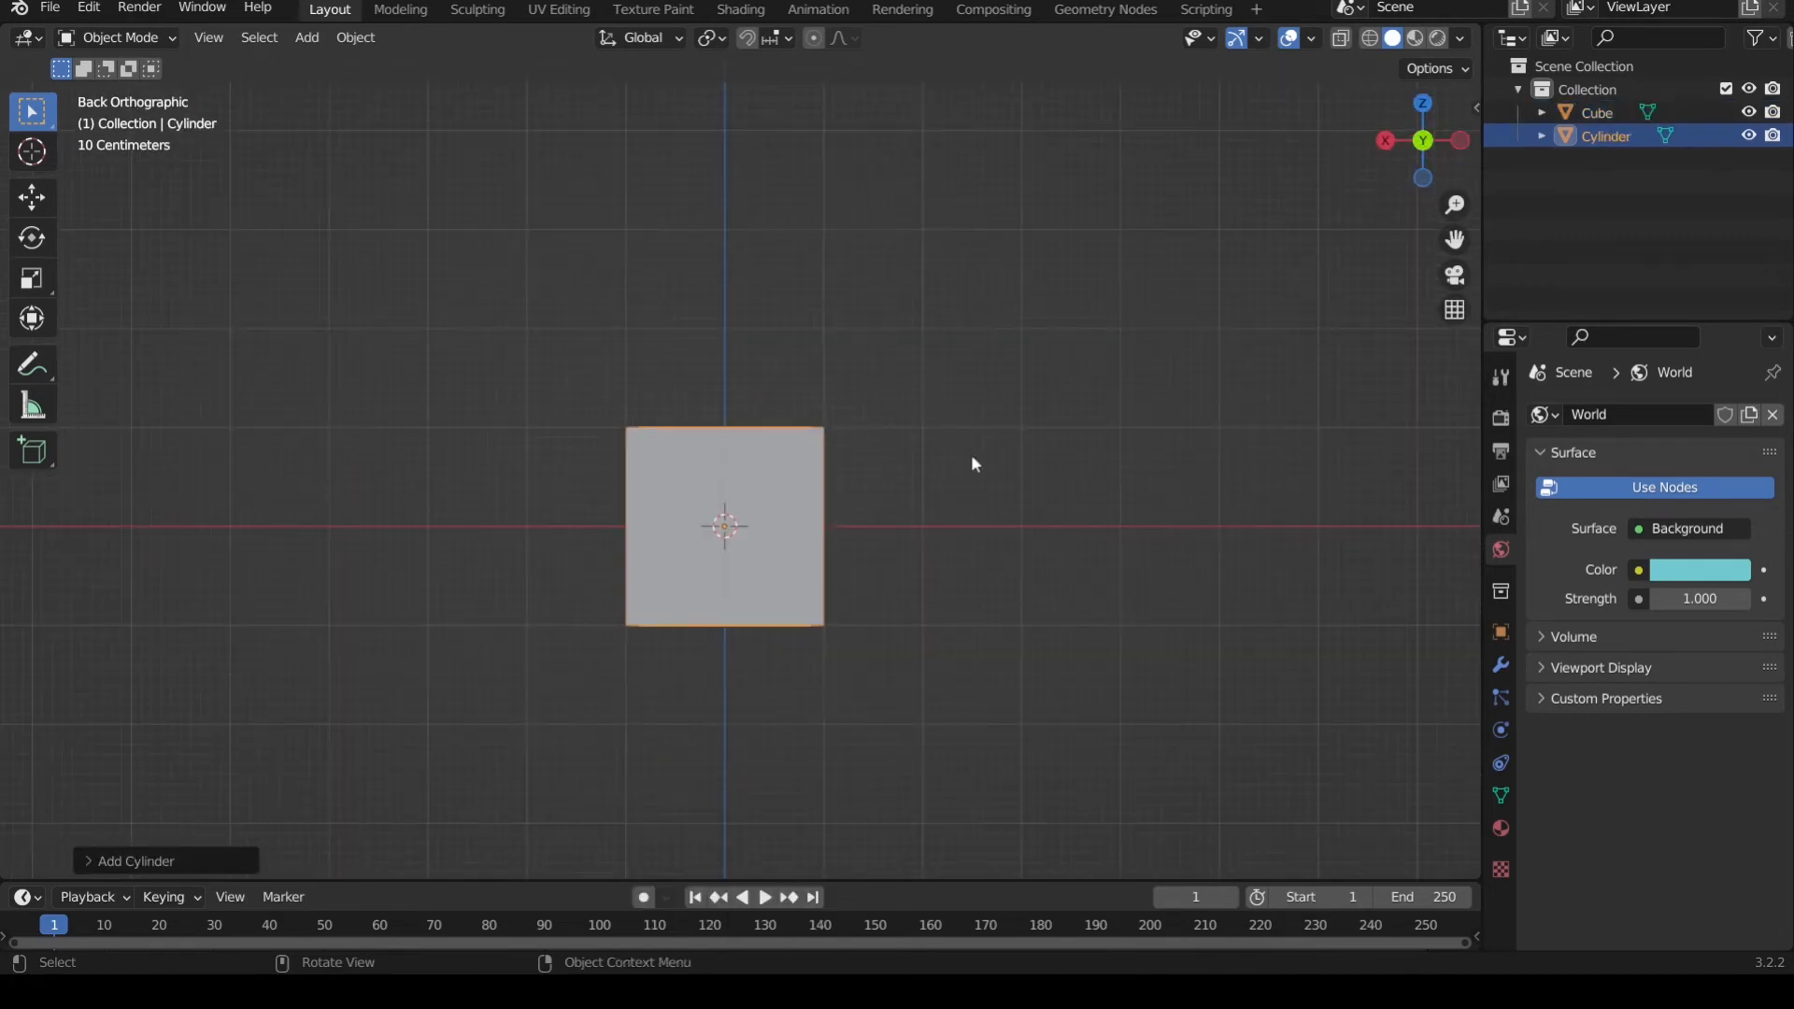
{"action": "key", "text": "g"}
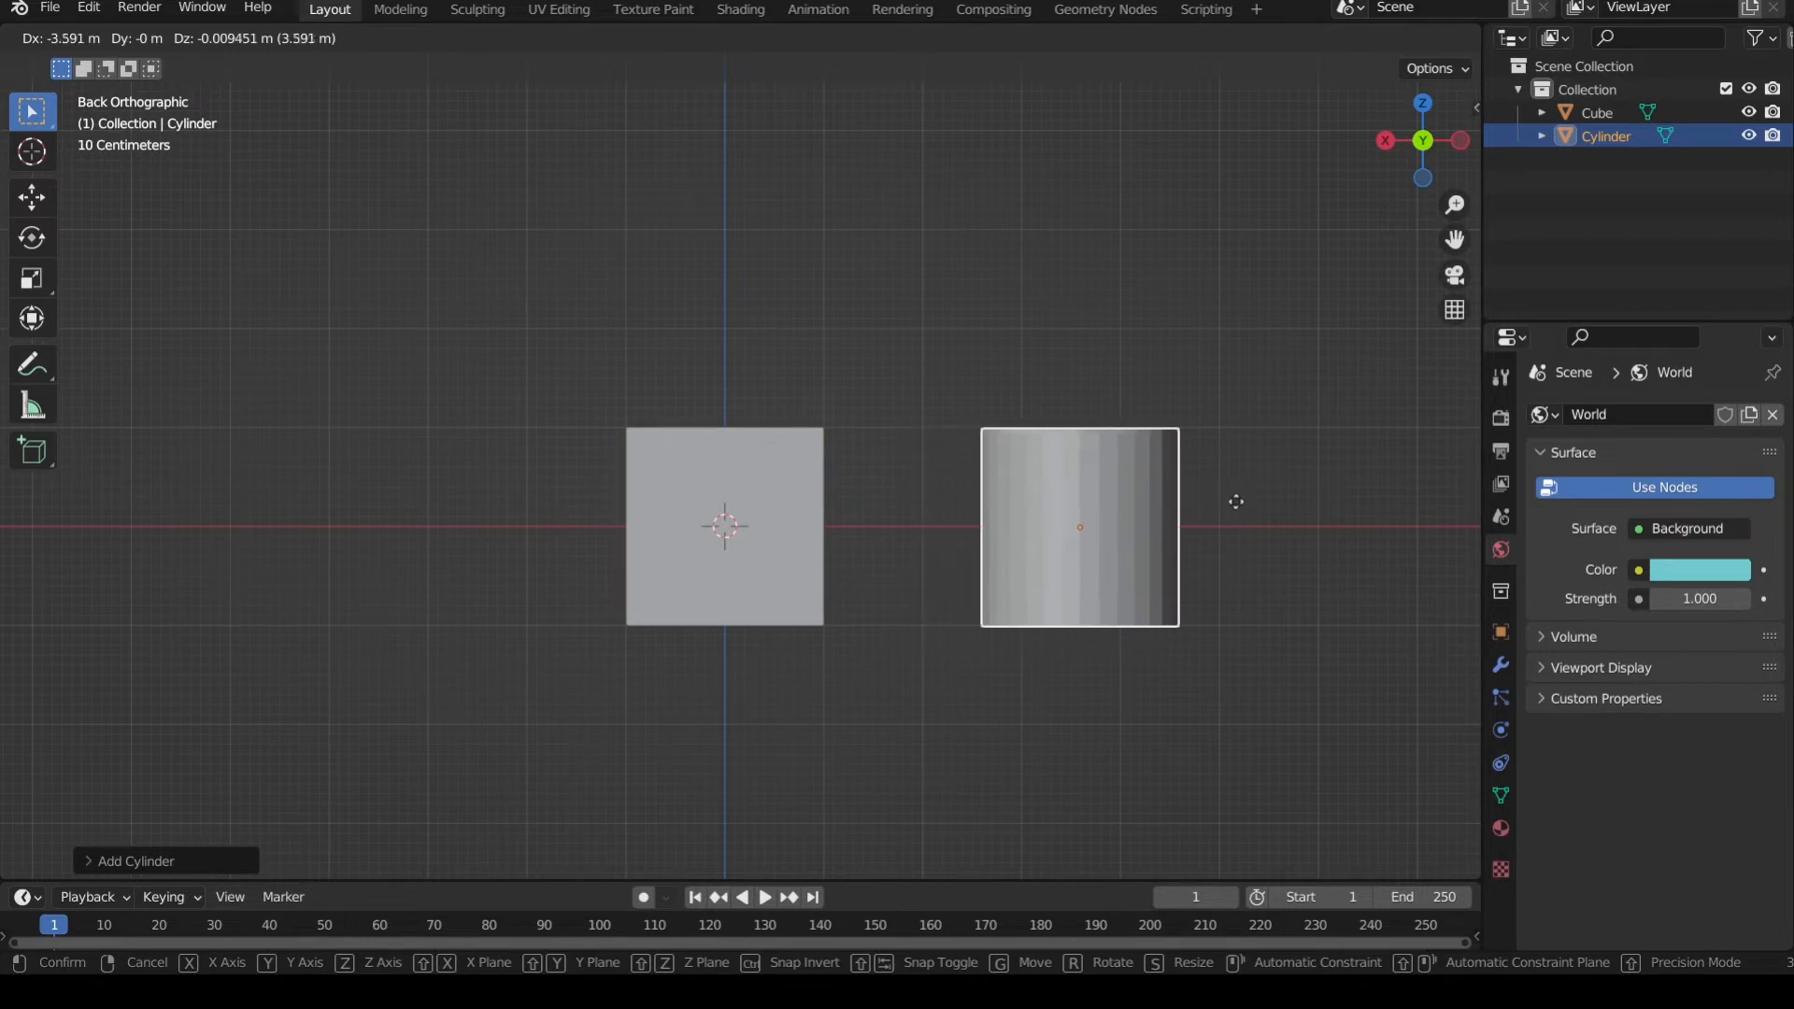
{"action": "left_click", "coordinate": [1254, 504]}
{"action": "middle_click_drag", "start_coordinate": [1262, 508], "coordinate": [844, 499]}
{"action": "scroll", "coordinate": [954, 529], "scroll_direction": "up", "scroll_amount": 1}
- Select the cylinder and switch it to Edit Mode
{"action": "left_click", "coordinate": [1108, 496]}
{"action": "left_click", "coordinate": [1001, 497]}
{"action": "scroll", "coordinate": [890, 519], "scroll_direction": "down", "scroll_amount": 3}
{"action": "scroll", "coordinate": [897, 527], "scroll_direction": "down", "scroll_amount": 2}
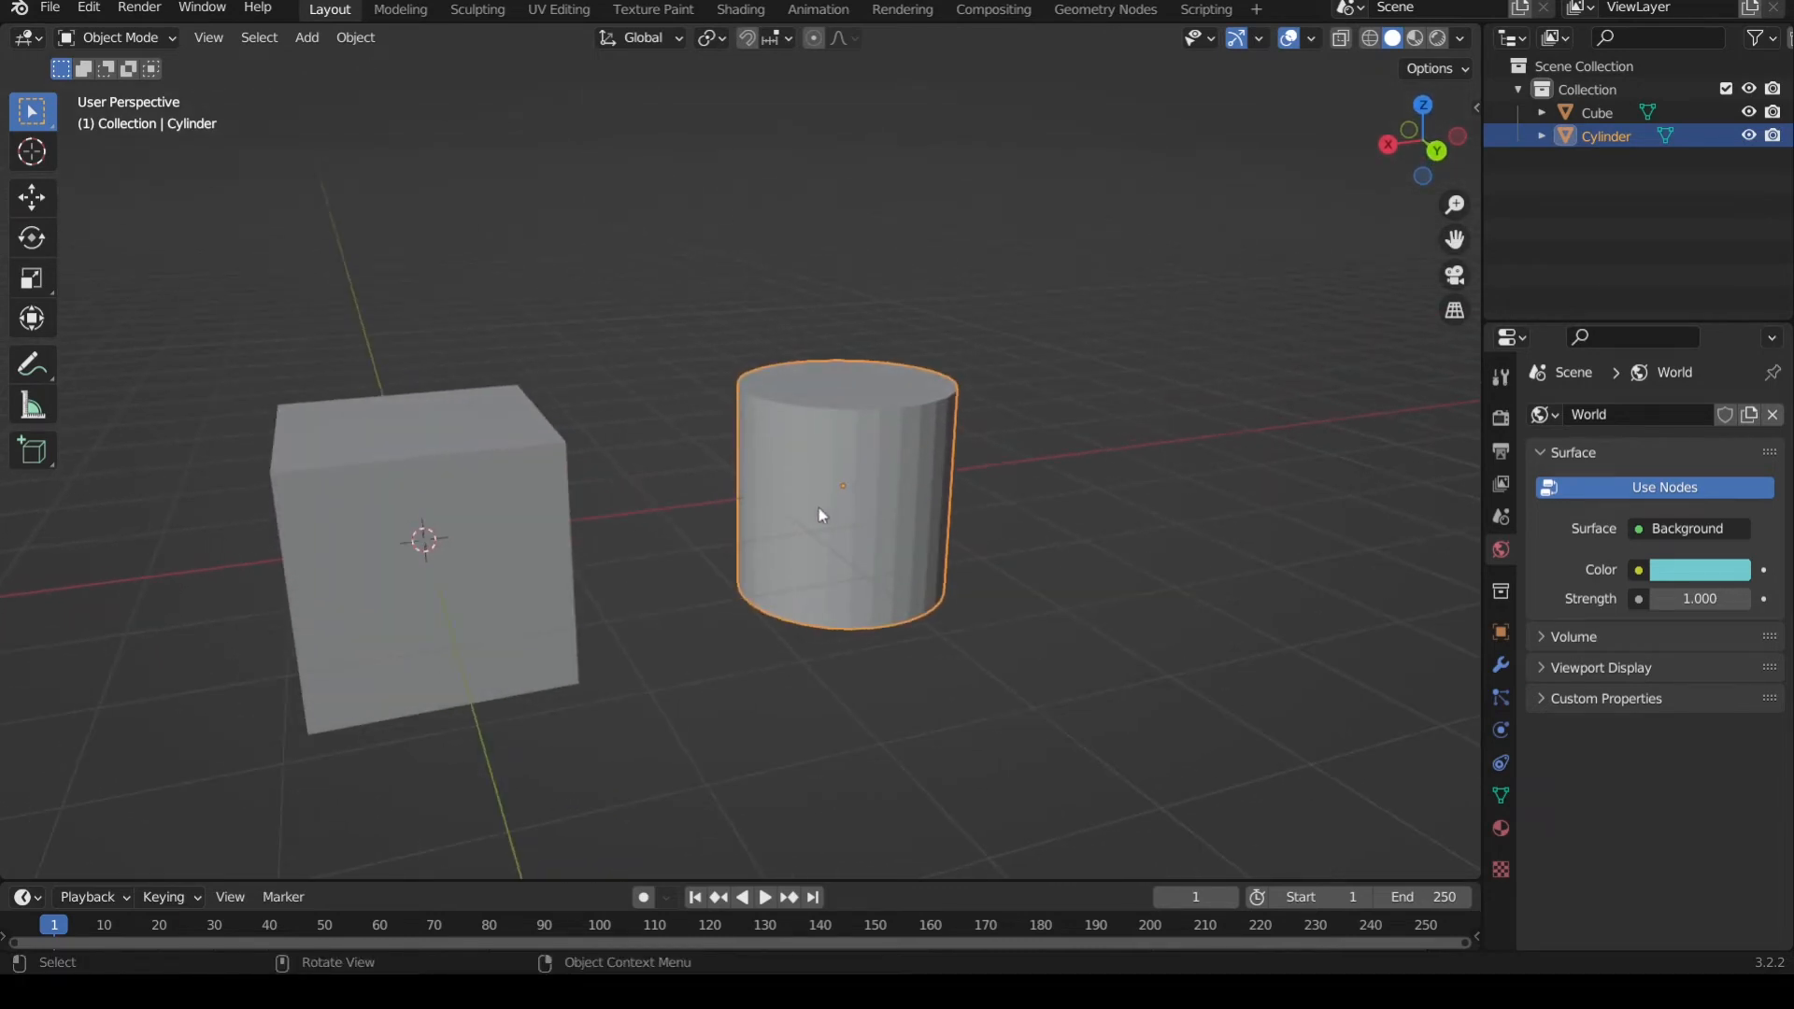
{"action": "key", "text": "Tab"}
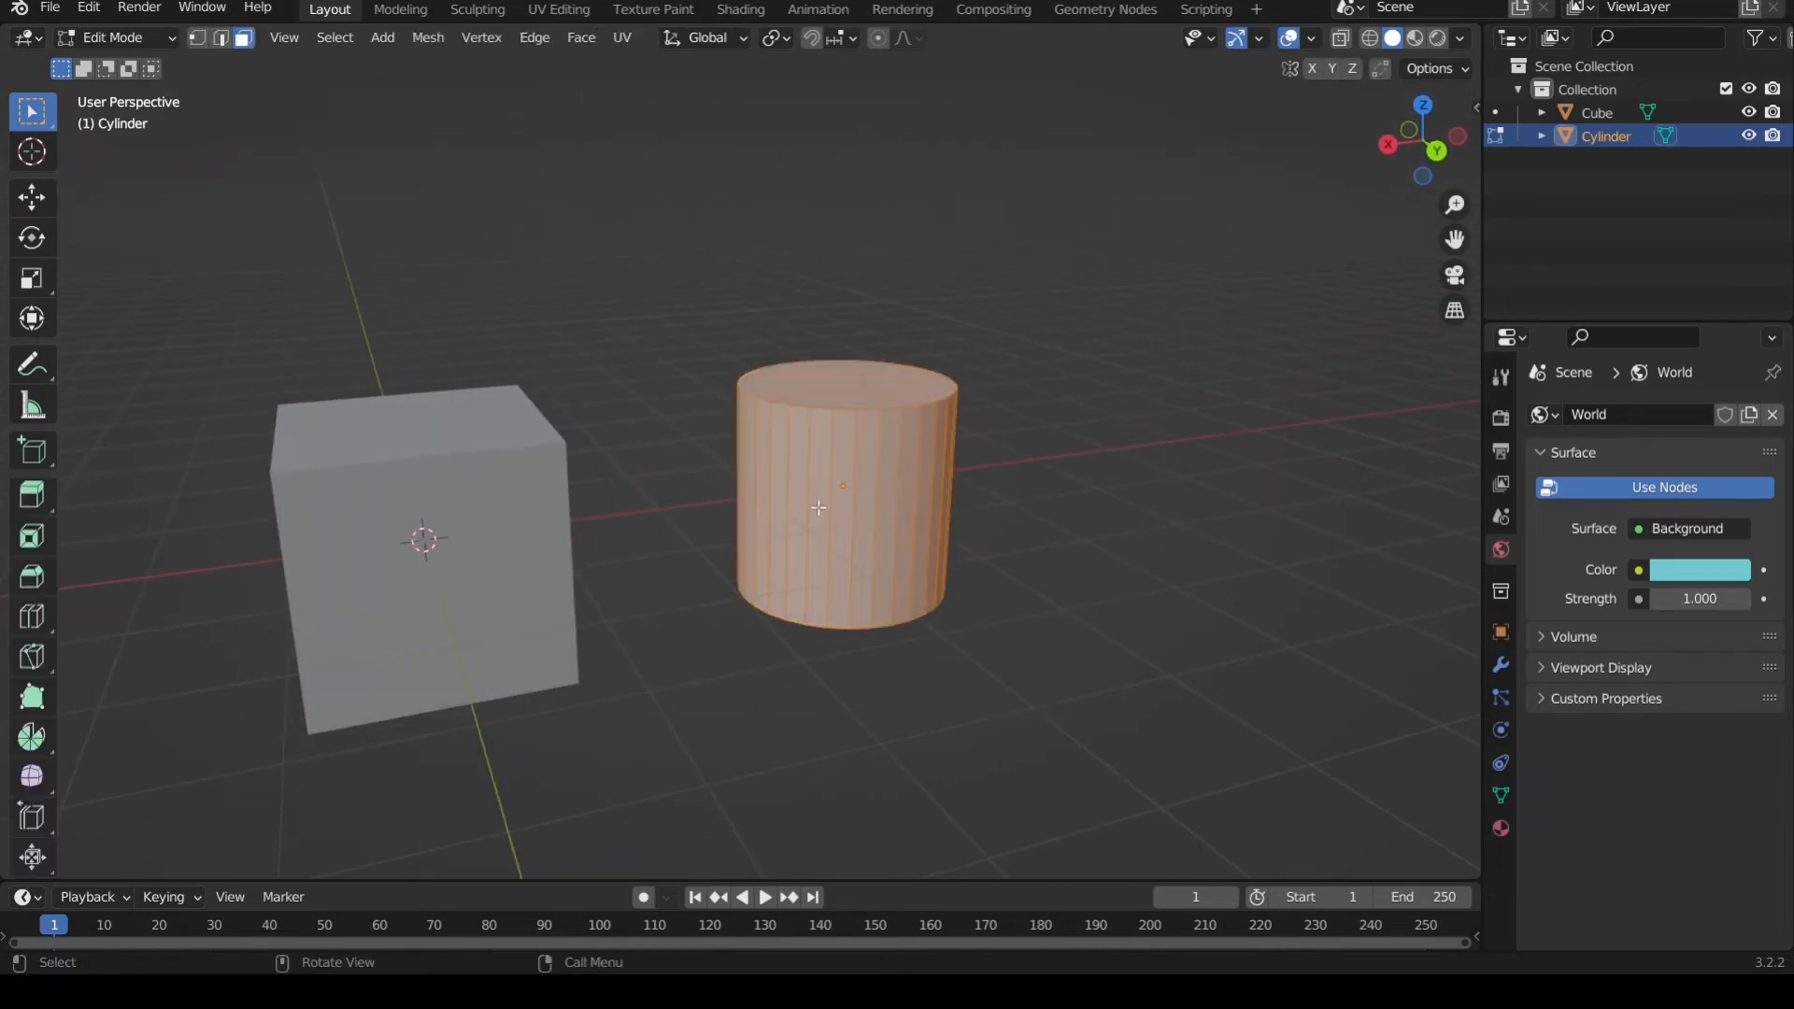
- Deselect the cylinder's mesh, select one narrow side face on its own, and clear that selection
{"action": "left_click", "coordinate": [965, 501]}
{"action": "scroll", "coordinate": [962, 501], "scroll_direction": "up", "scroll_amount": 2}
{"action": "left_click", "coordinate": [930, 489]}
{"action": "left_click", "coordinate": [790, 441]}
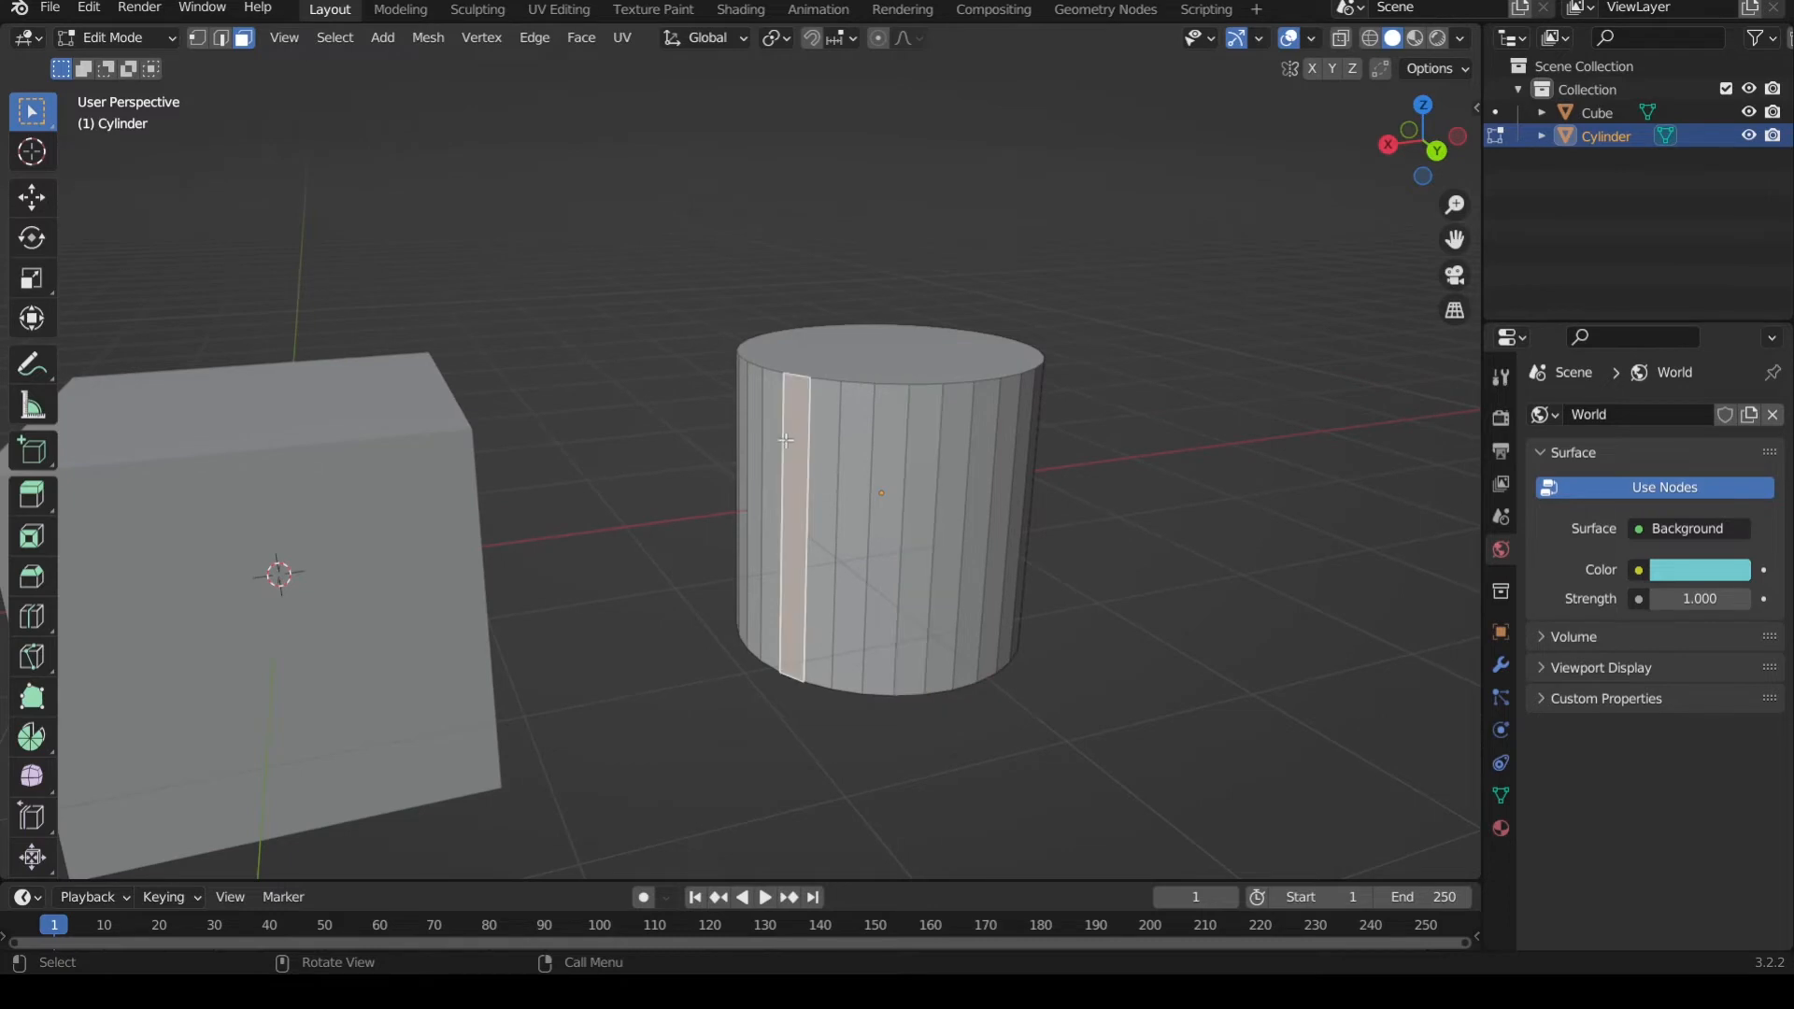
{"action": "left_click", "coordinate": [1114, 496]}
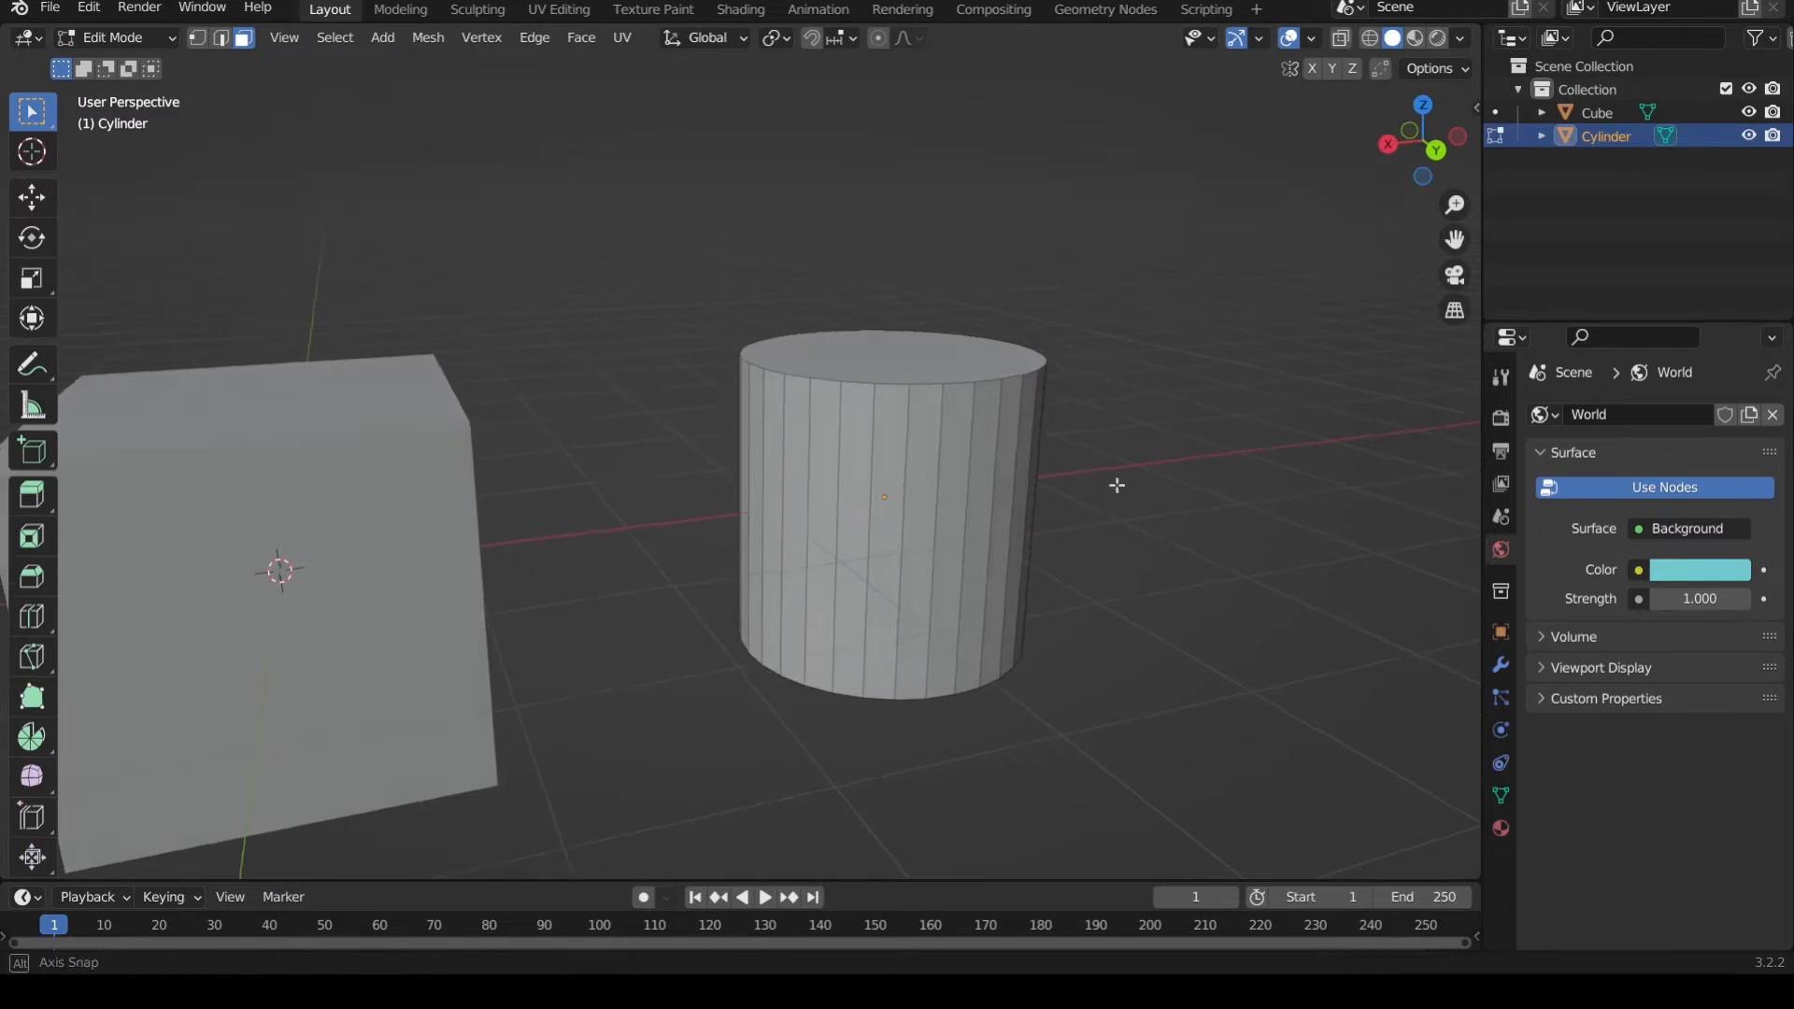
- Box-select the side faces on the near half of the cylinder and clear the selection
{"action": "middle_click_drag", "start_coordinate": [1113, 489], "coordinate": [1145, 468]}
{"action": "left_click_drag", "start_coordinate": [1145, 469], "coordinate": [678, 580]}
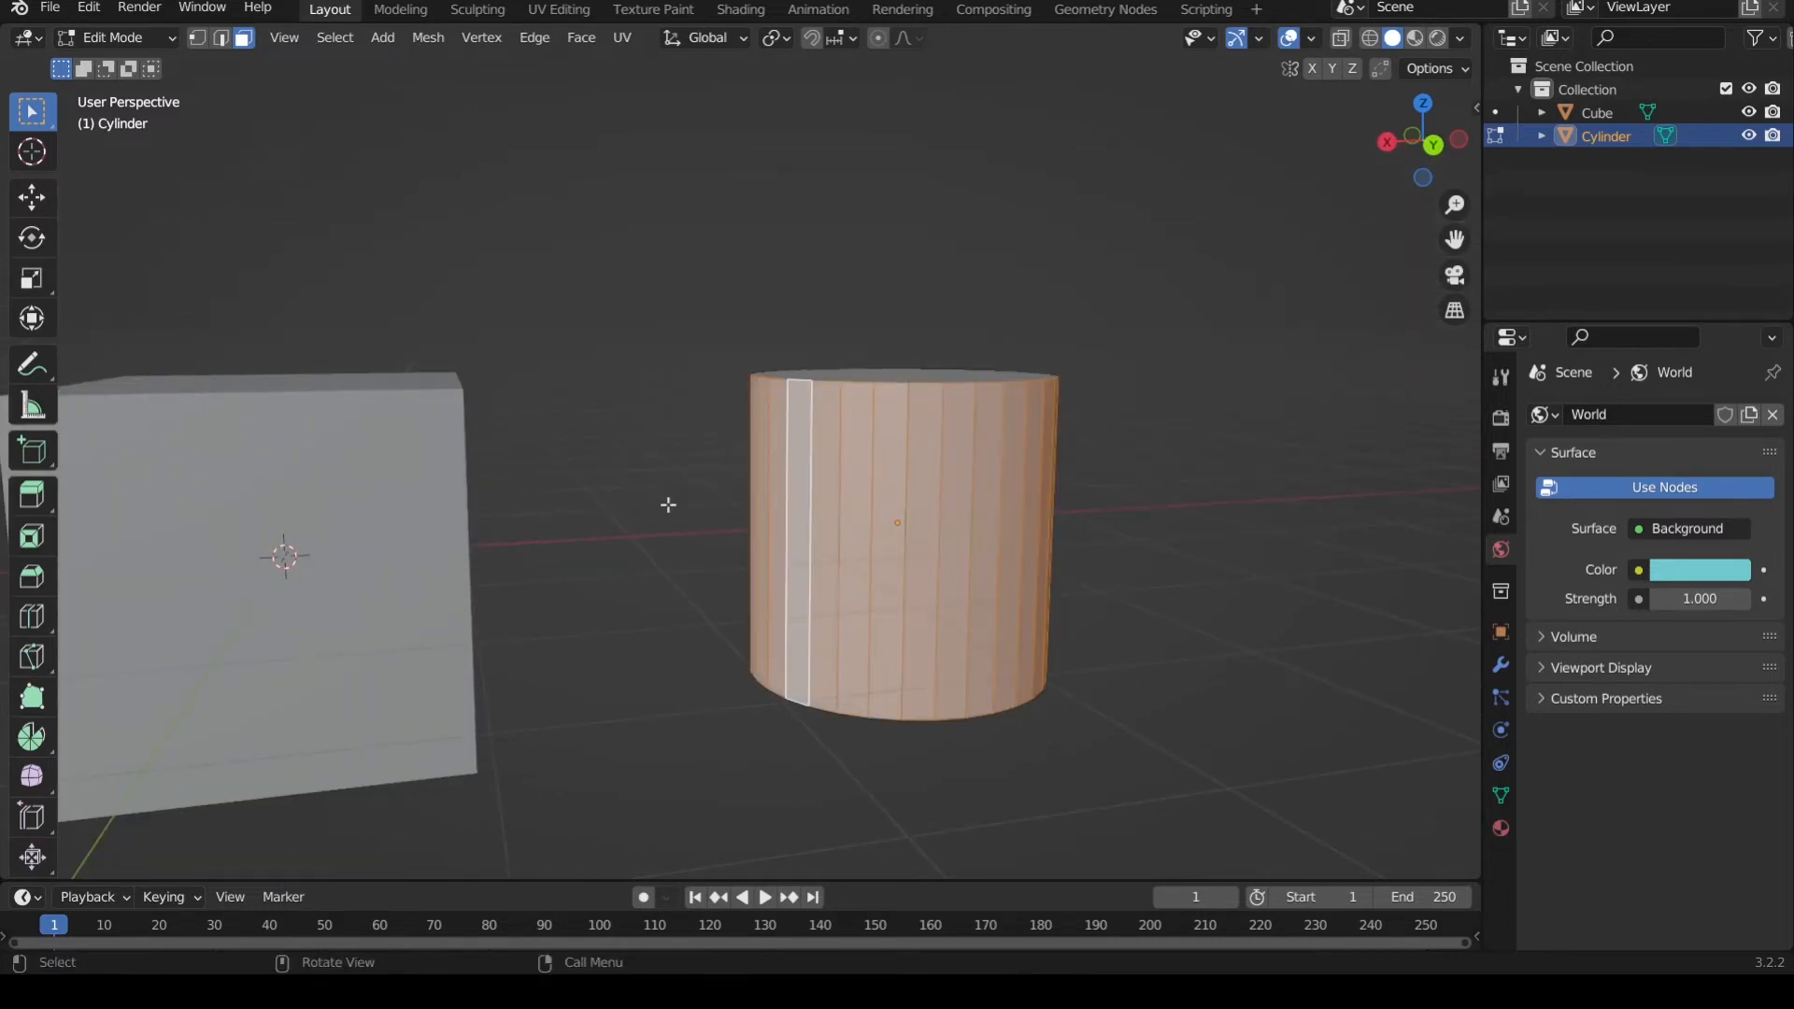
{"action": "left_click", "coordinate": [589, 316]}
{"action": "middle_click_drag", "start_coordinate": [588, 316], "coordinate": [748, 384]}
{"action": "scroll", "coordinate": [659, 397], "scroll_direction": "down", "scroll_amount": 2}
{"action": "middle_click_drag", "start_coordinate": [916, 414], "coordinate": [906, 426]}
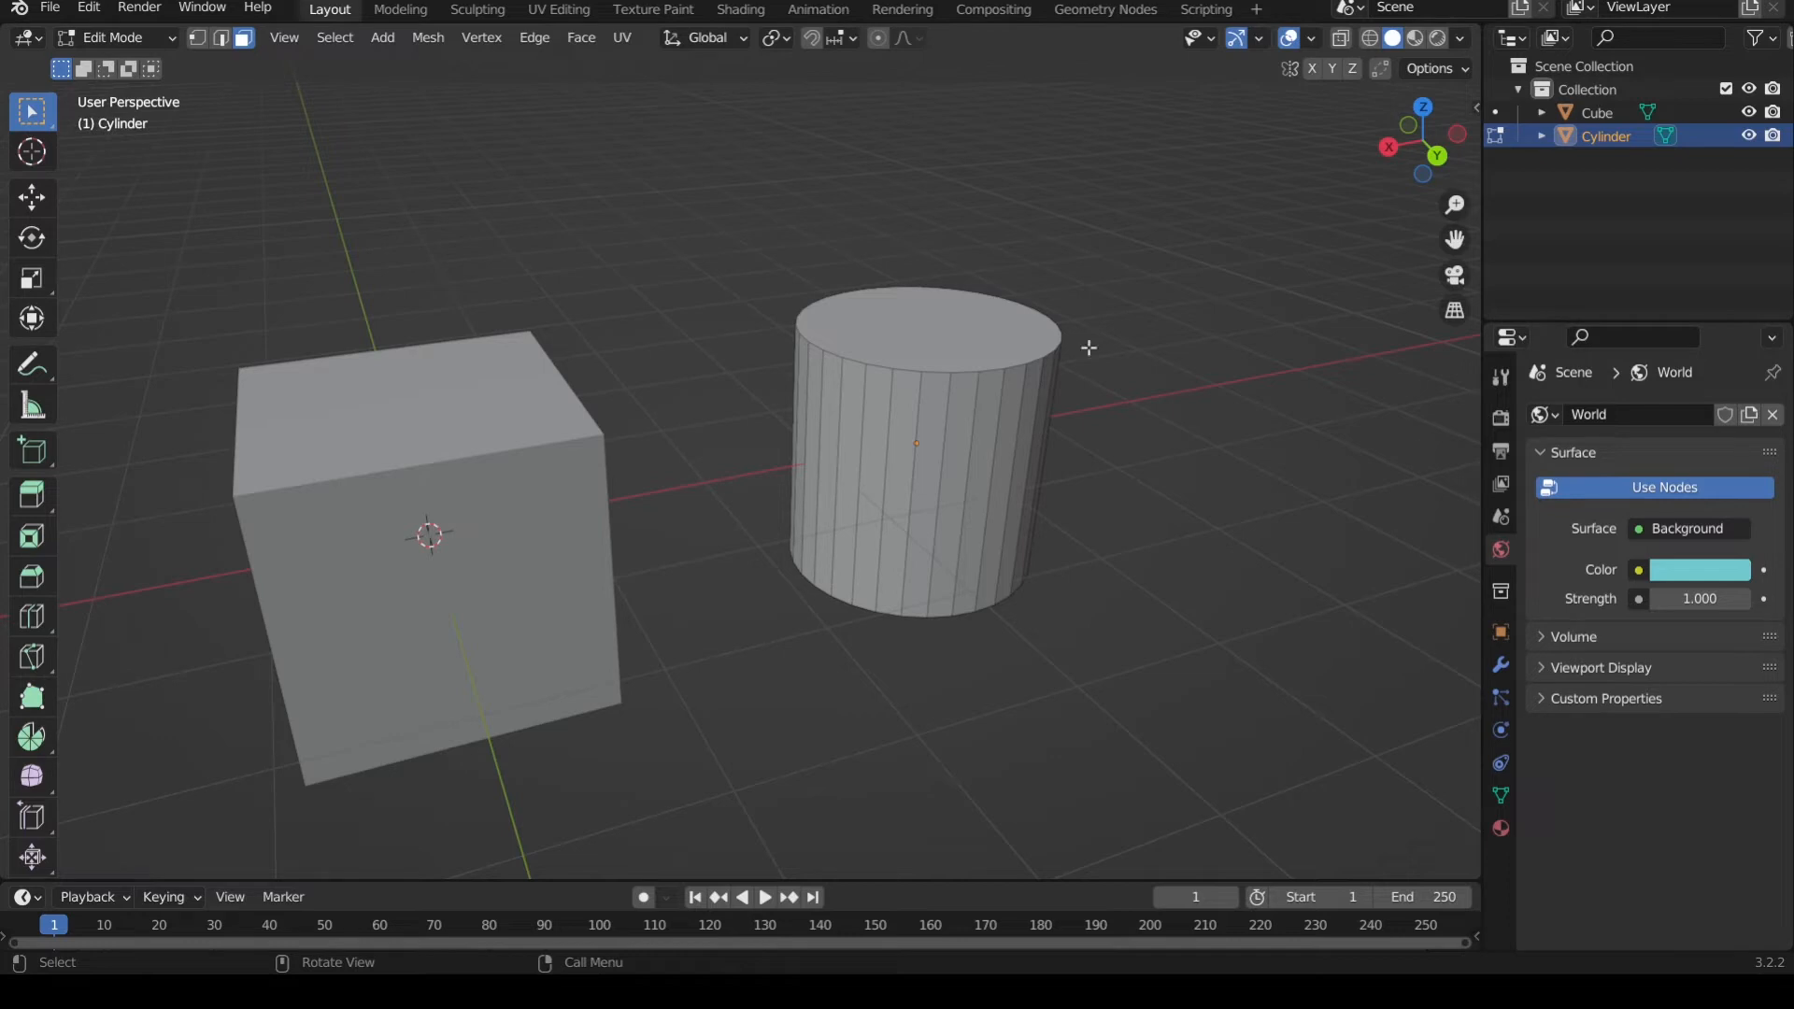
- Select a run of adjoining side faces on the cylinder, leaving out the narrow ones nearest the cube
{"action": "middle_click_drag", "start_coordinate": [1032, 418], "coordinate": [1198, 434]}
{"action": "left_click_drag", "start_coordinate": [1198, 434], "coordinate": [648, 546]}
{"action": "middle_click_drag", "start_coordinate": [1135, 452], "coordinate": [933, 453]}
{"action": "left_click", "coordinate": [865, 463], "text": "alt"}
{"action": "scroll", "coordinate": [936, 448], "scroll_direction": "up", "scroll_amount": 2}
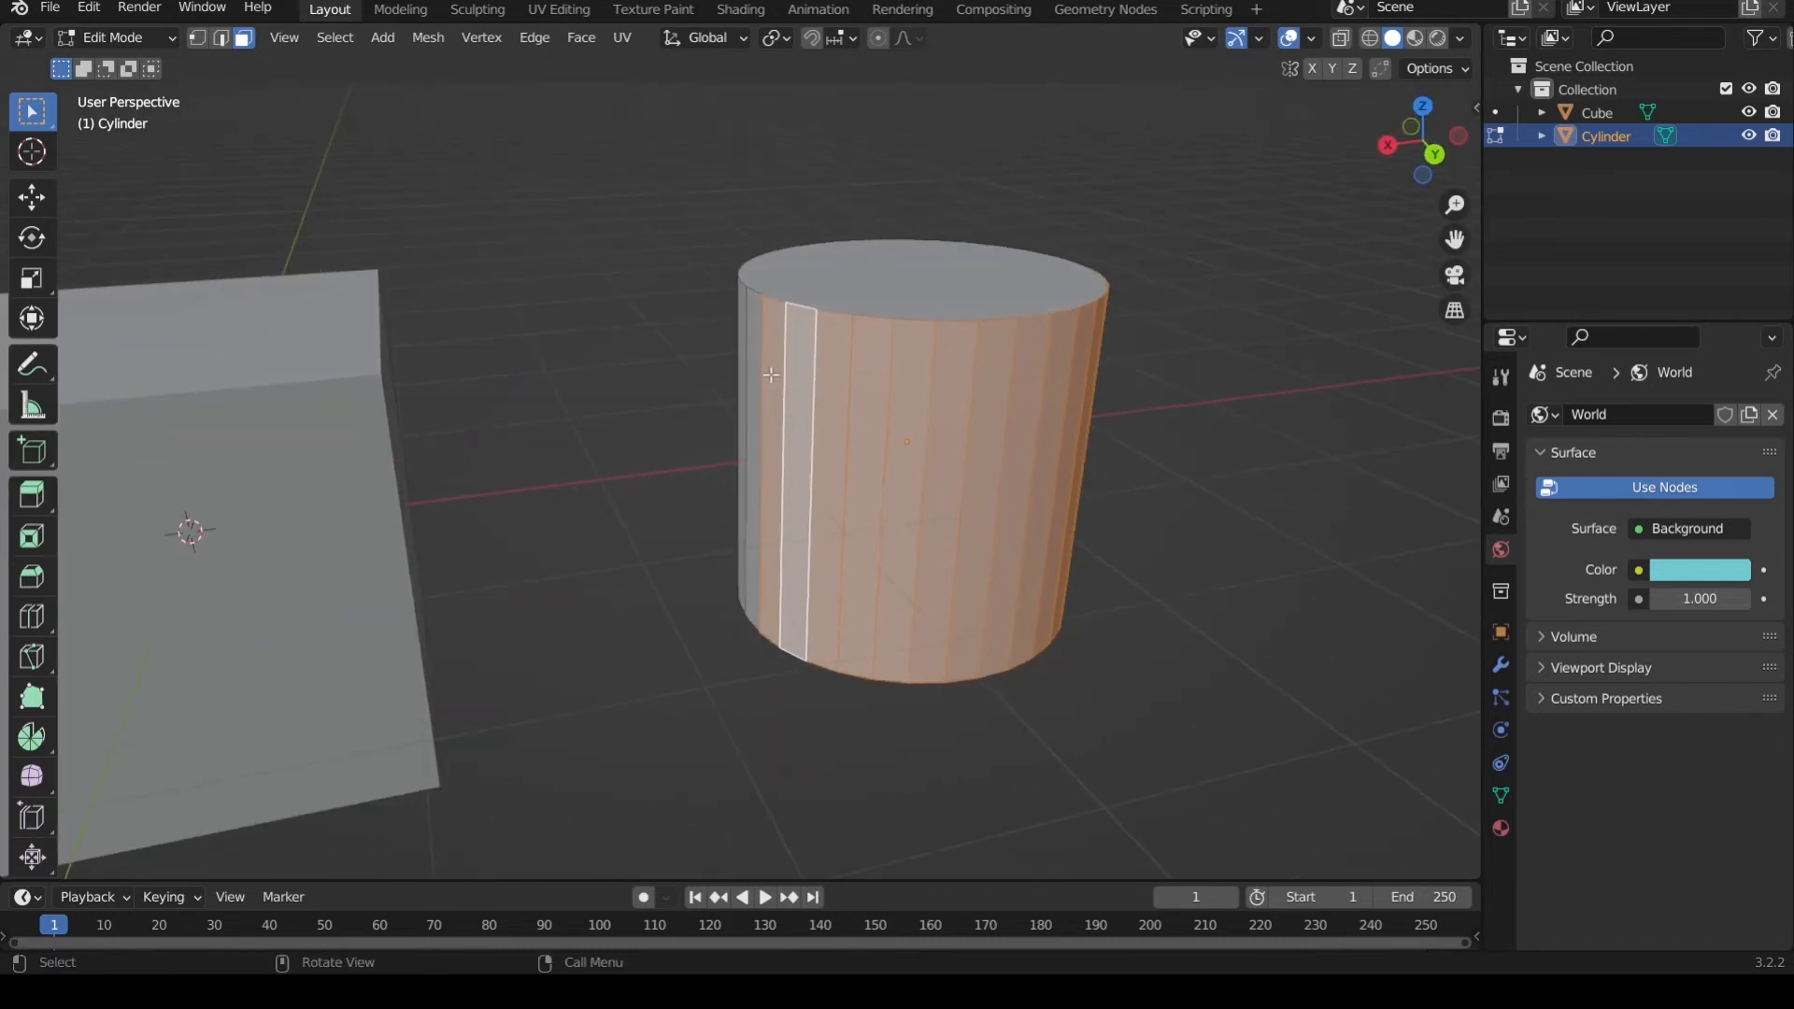
{"action": "middle_click_drag", "start_coordinate": [771, 375], "coordinate": [825, 420]}
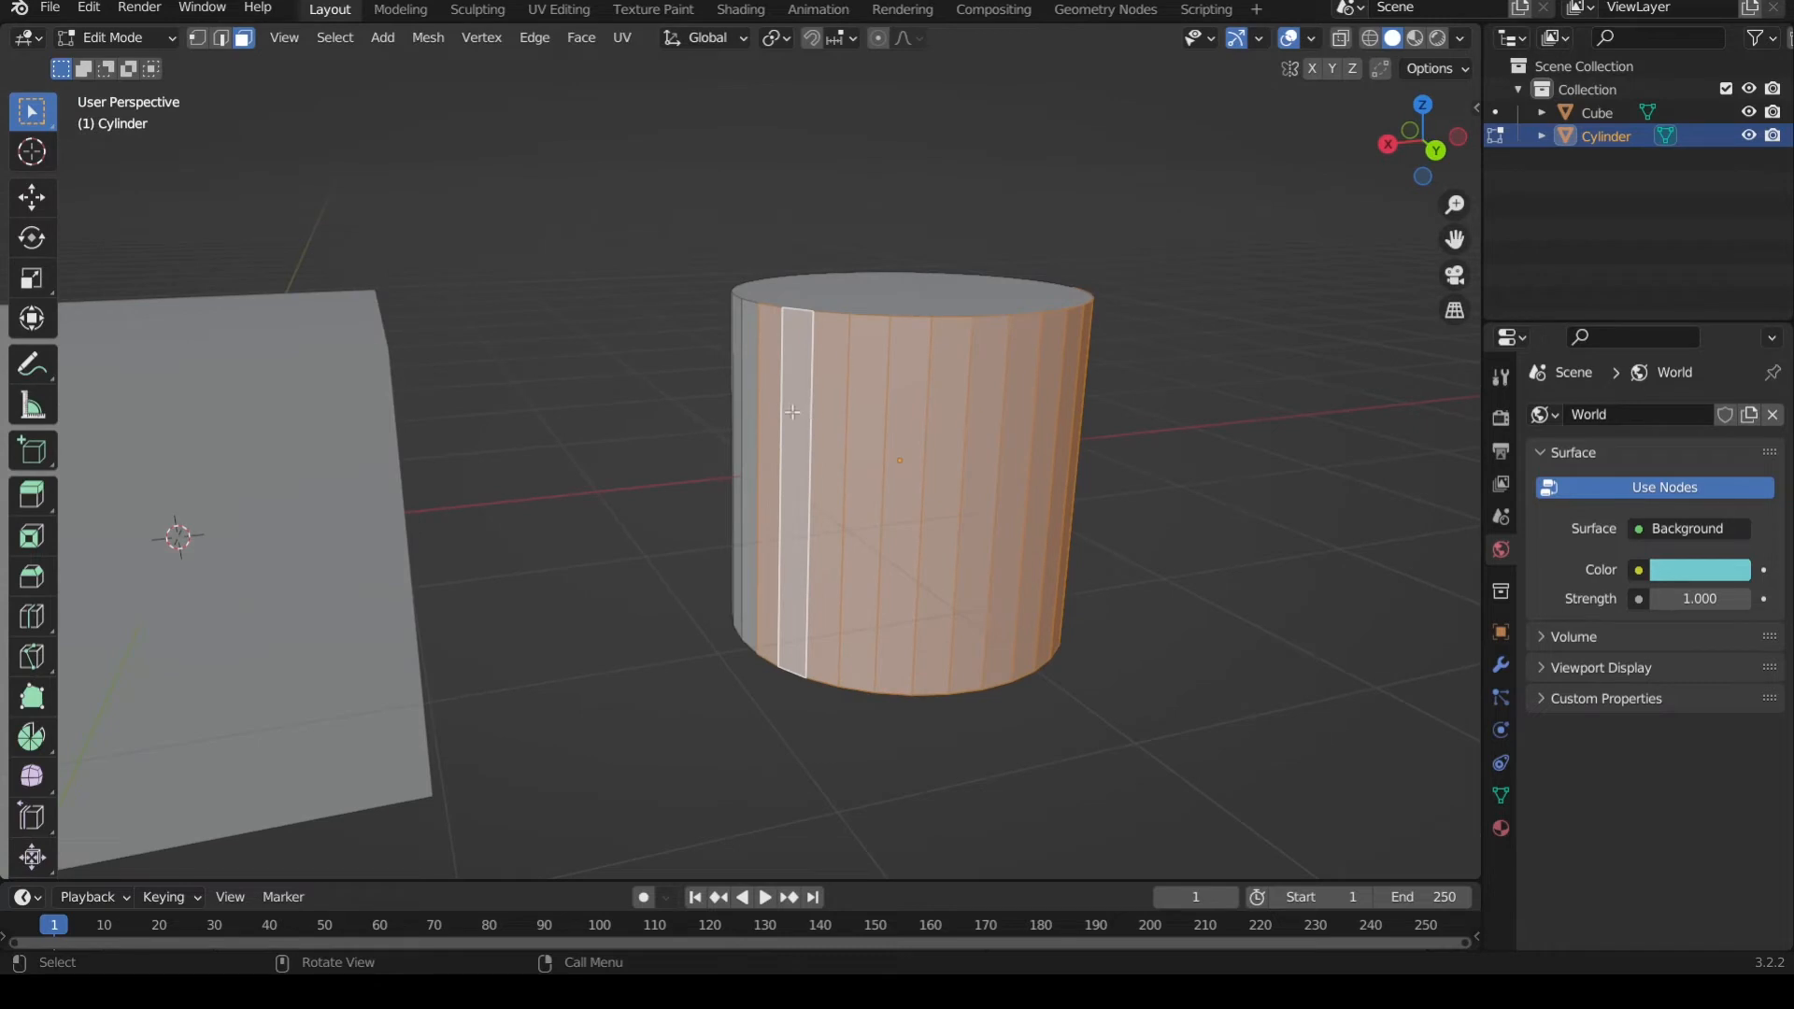
- Make a narrow side face near the cube the active face and box-select the visible side faces across the cylinder
{"action": "left_click", "coordinate": [757, 398]}
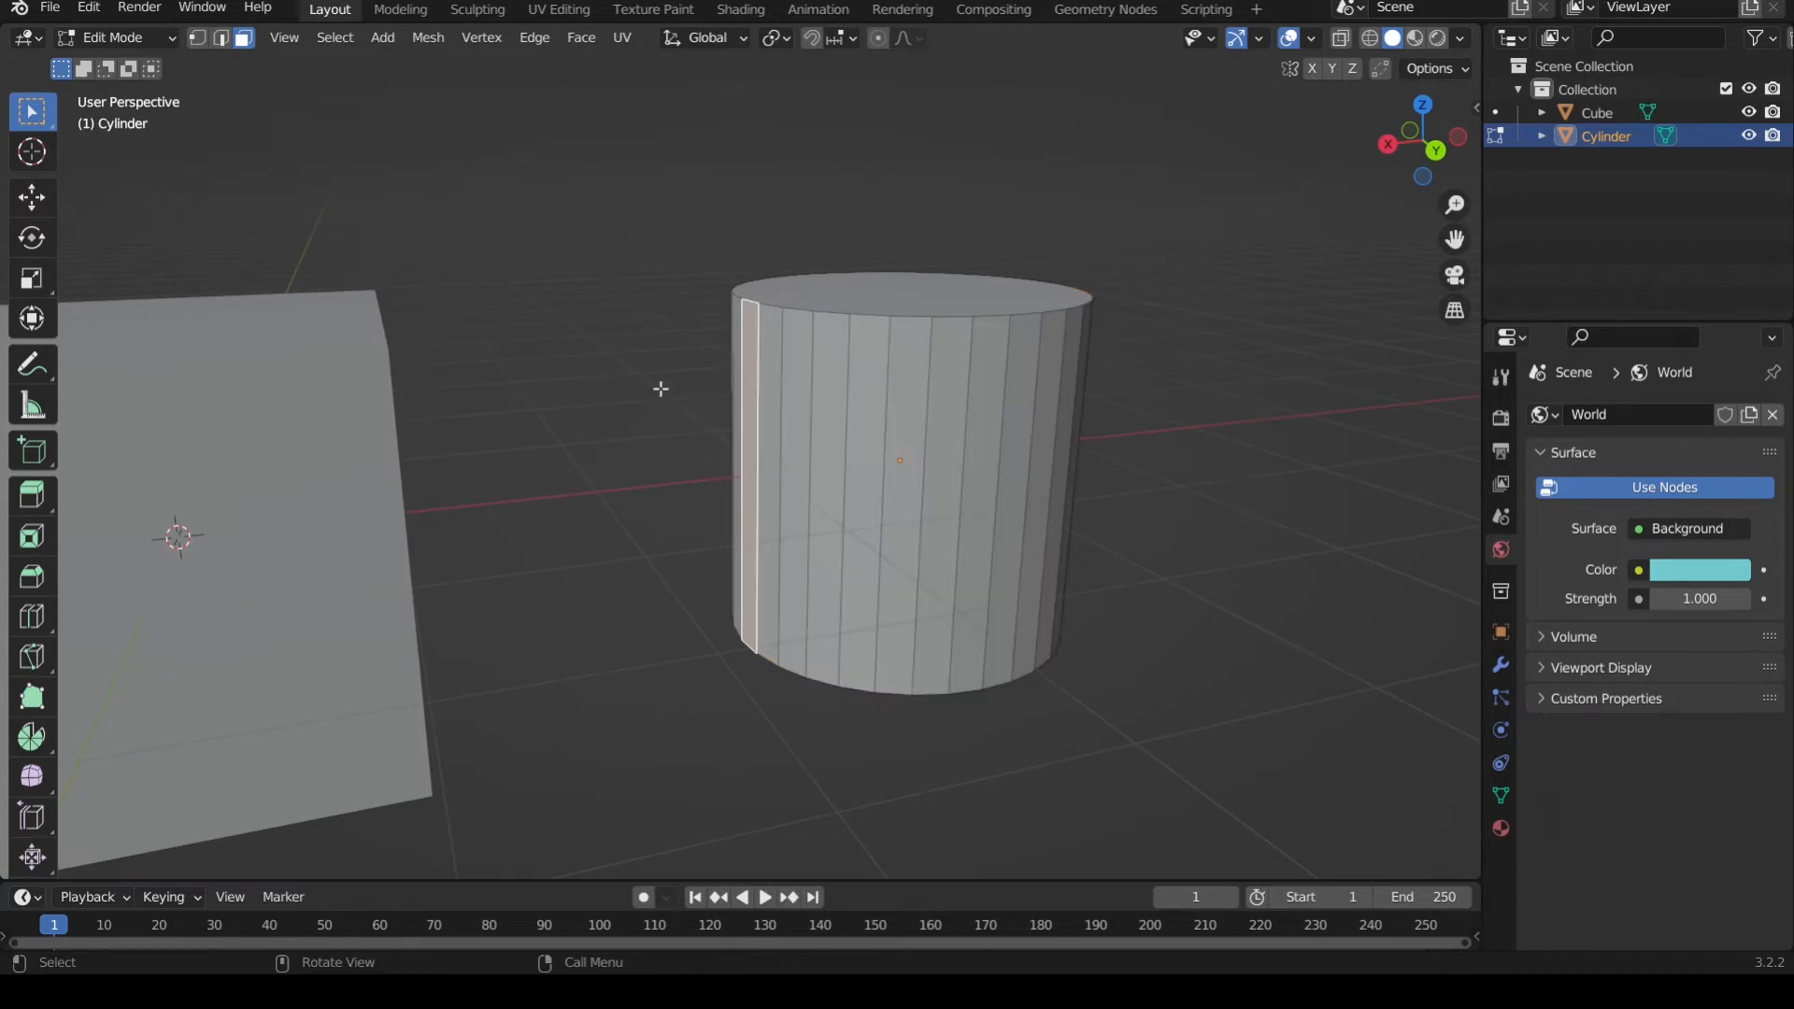
{"action": "left_click_drag", "start_coordinate": [661, 388], "coordinate": [1162, 513]}
{"action": "scroll", "coordinate": [1134, 500], "scroll_direction": "down", "scroll_amount": 2}
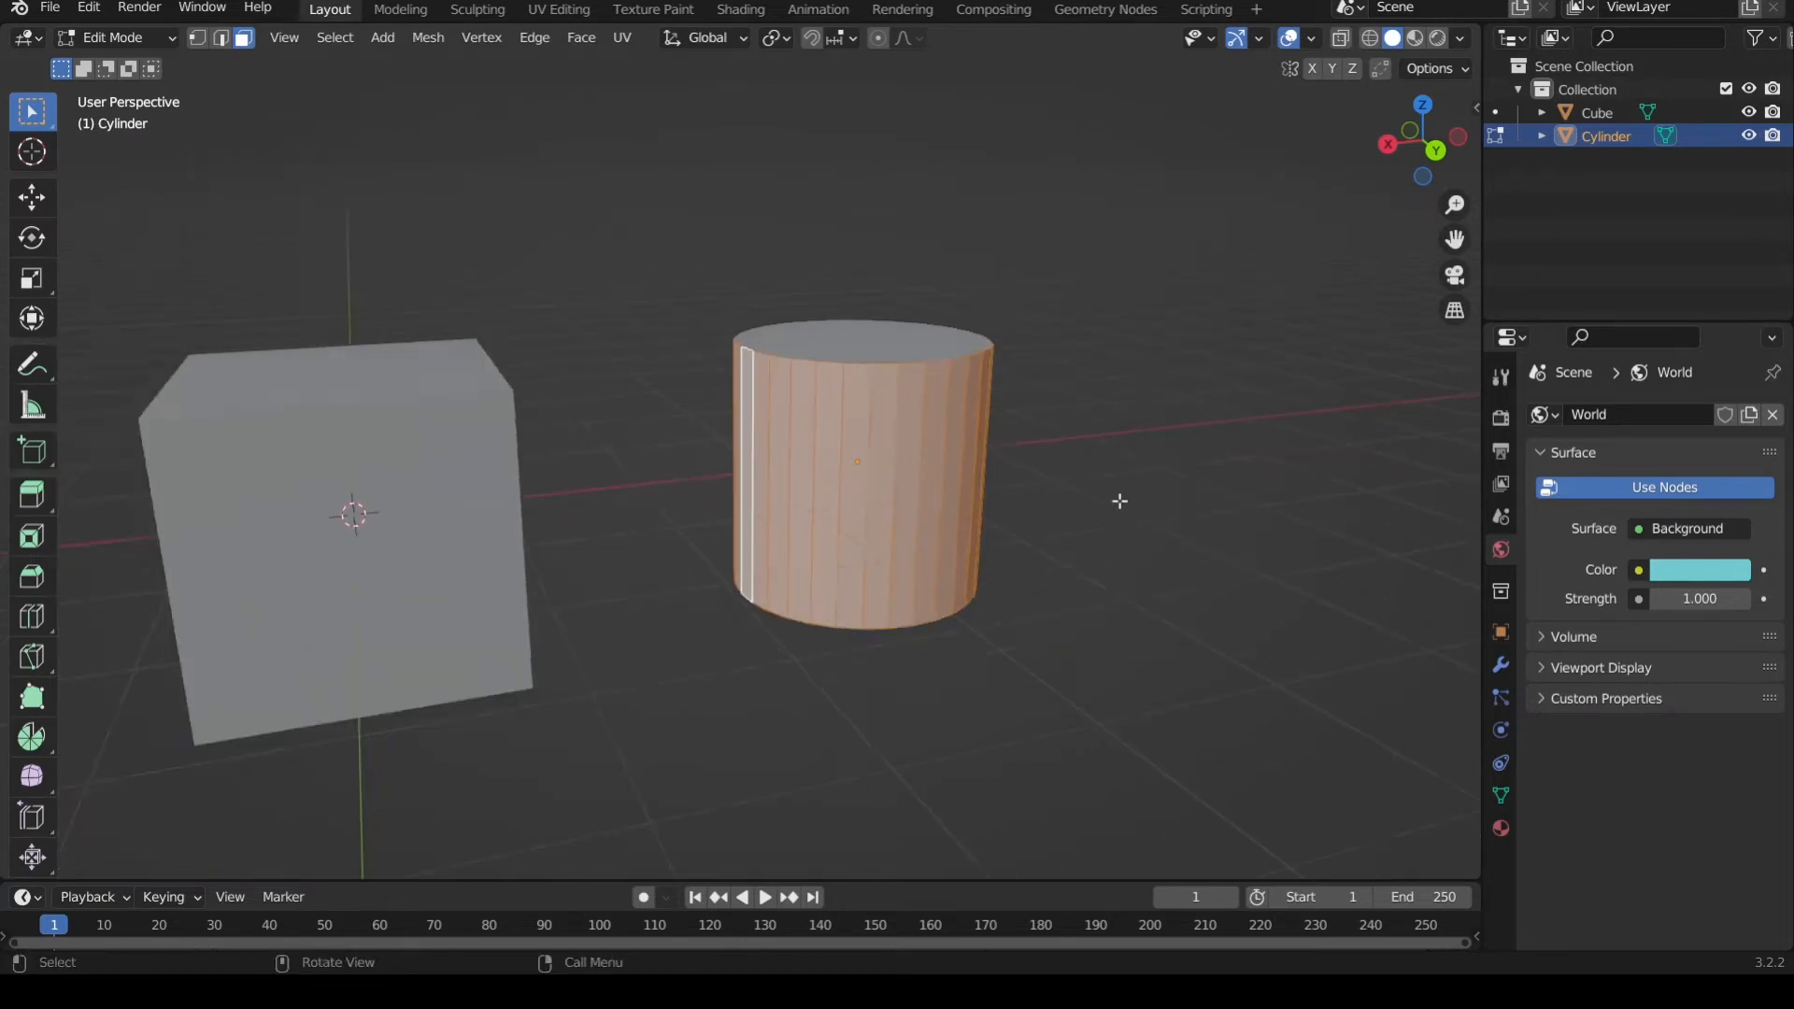
{"action": "scroll", "coordinate": [1119, 501], "scroll_direction": "up", "scroll_amount": 1}
{"action": "scroll", "coordinate": [1119, 484], "scroll_direction": "down", "scroll_amount": 2}
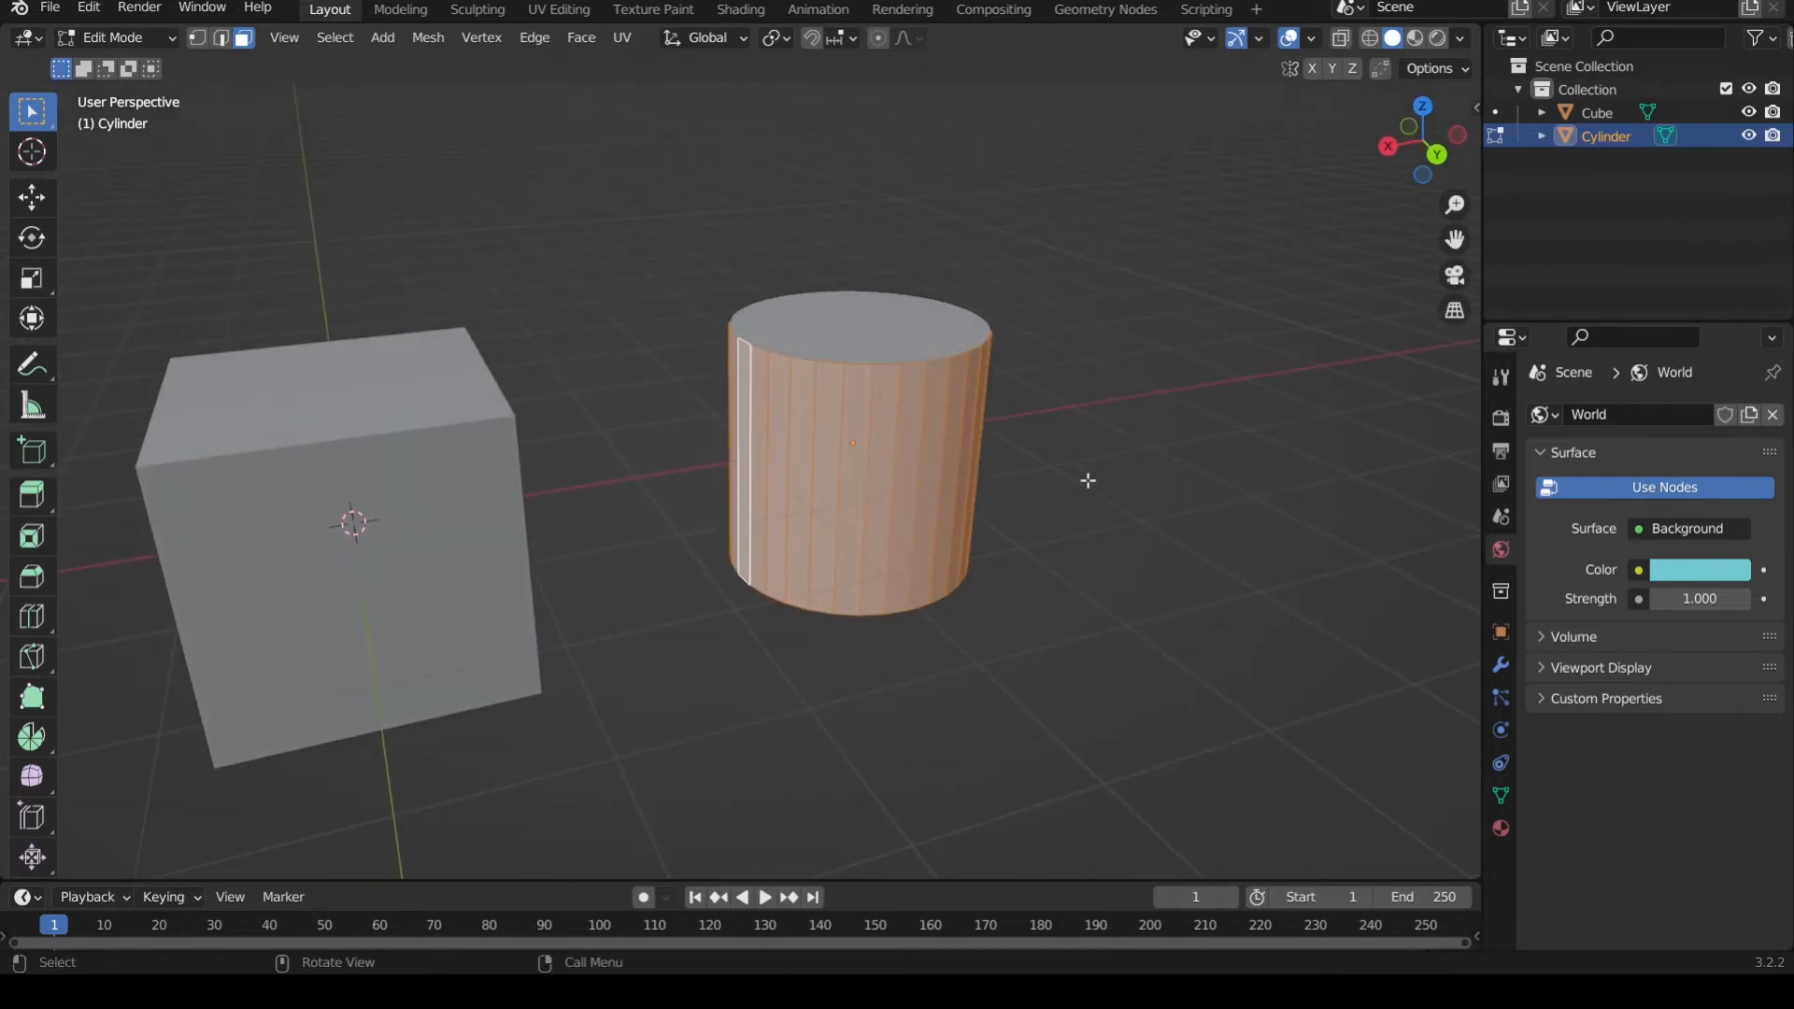
{"action": "middle_click_drag", "start_coordinate": [1054, 508], "coordinate": [1138, 485], "text": "shift"}
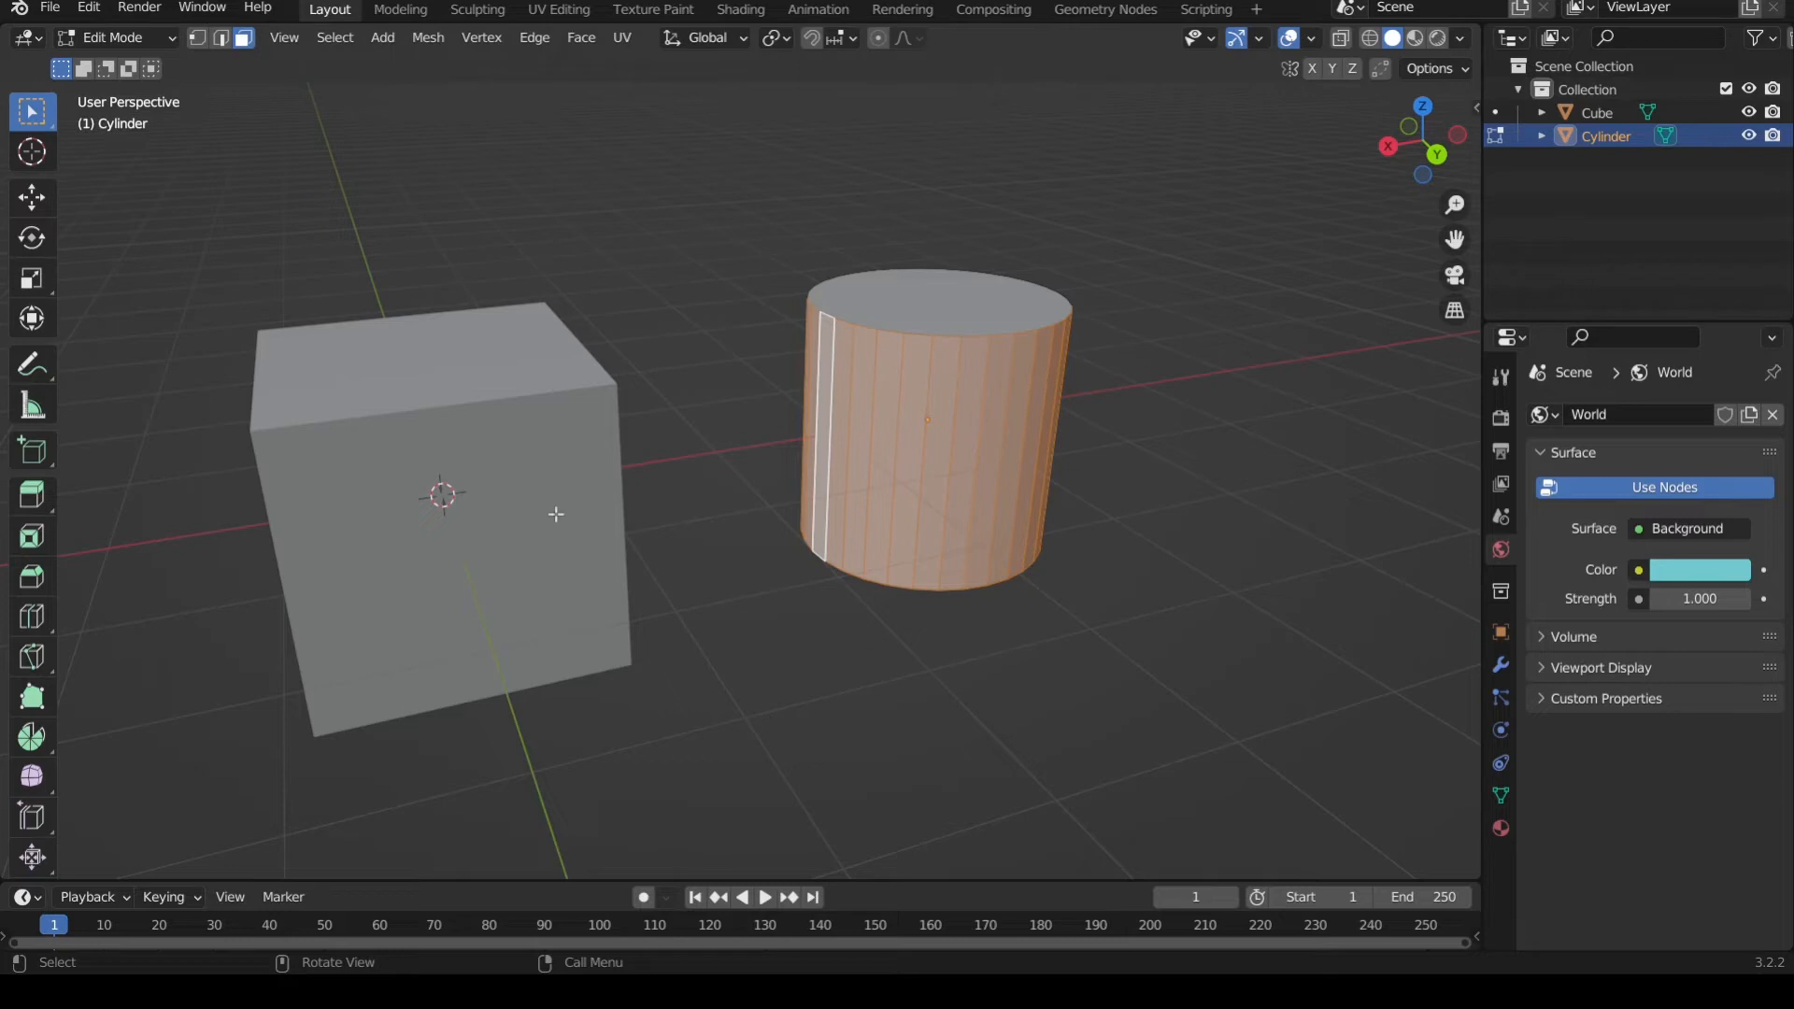
{"action": "middle_click_drag", "start_coordinate": [946, 328], "coordinate": [977, 368]}
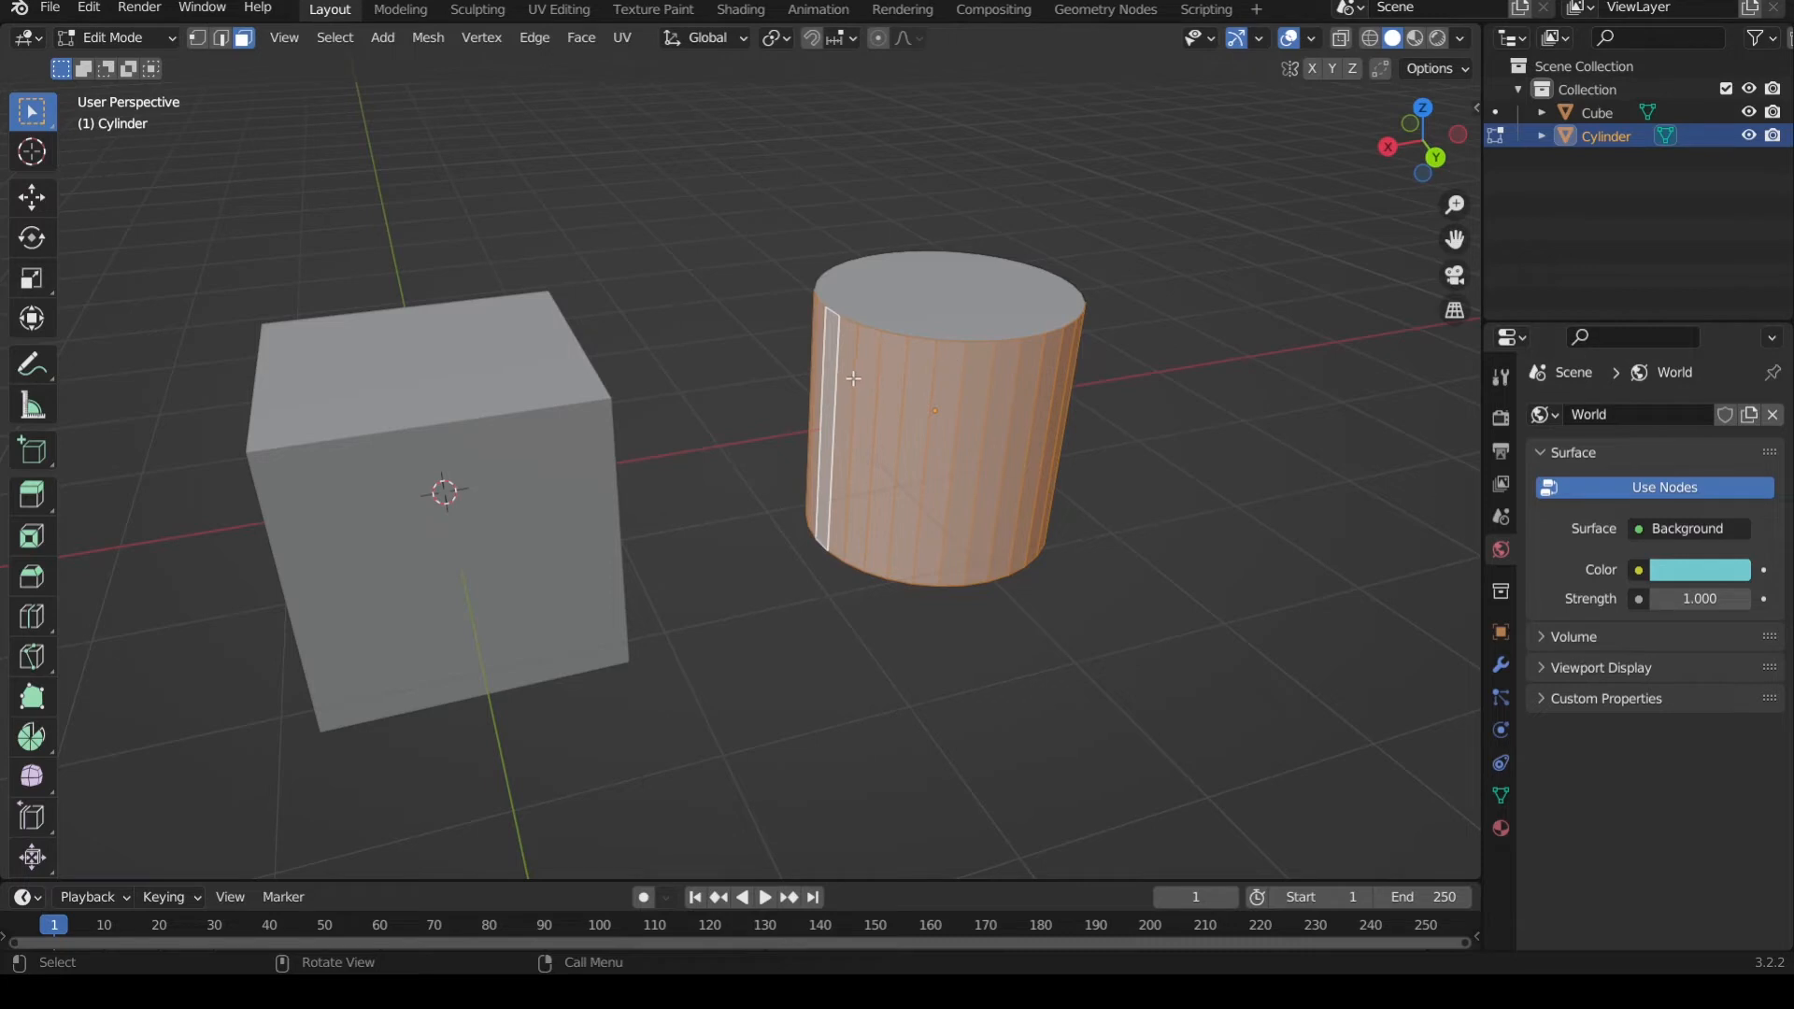
{"action": "middle_click_drag", "start_coordinate": [853, 378], "coordinate": [844, 394]}
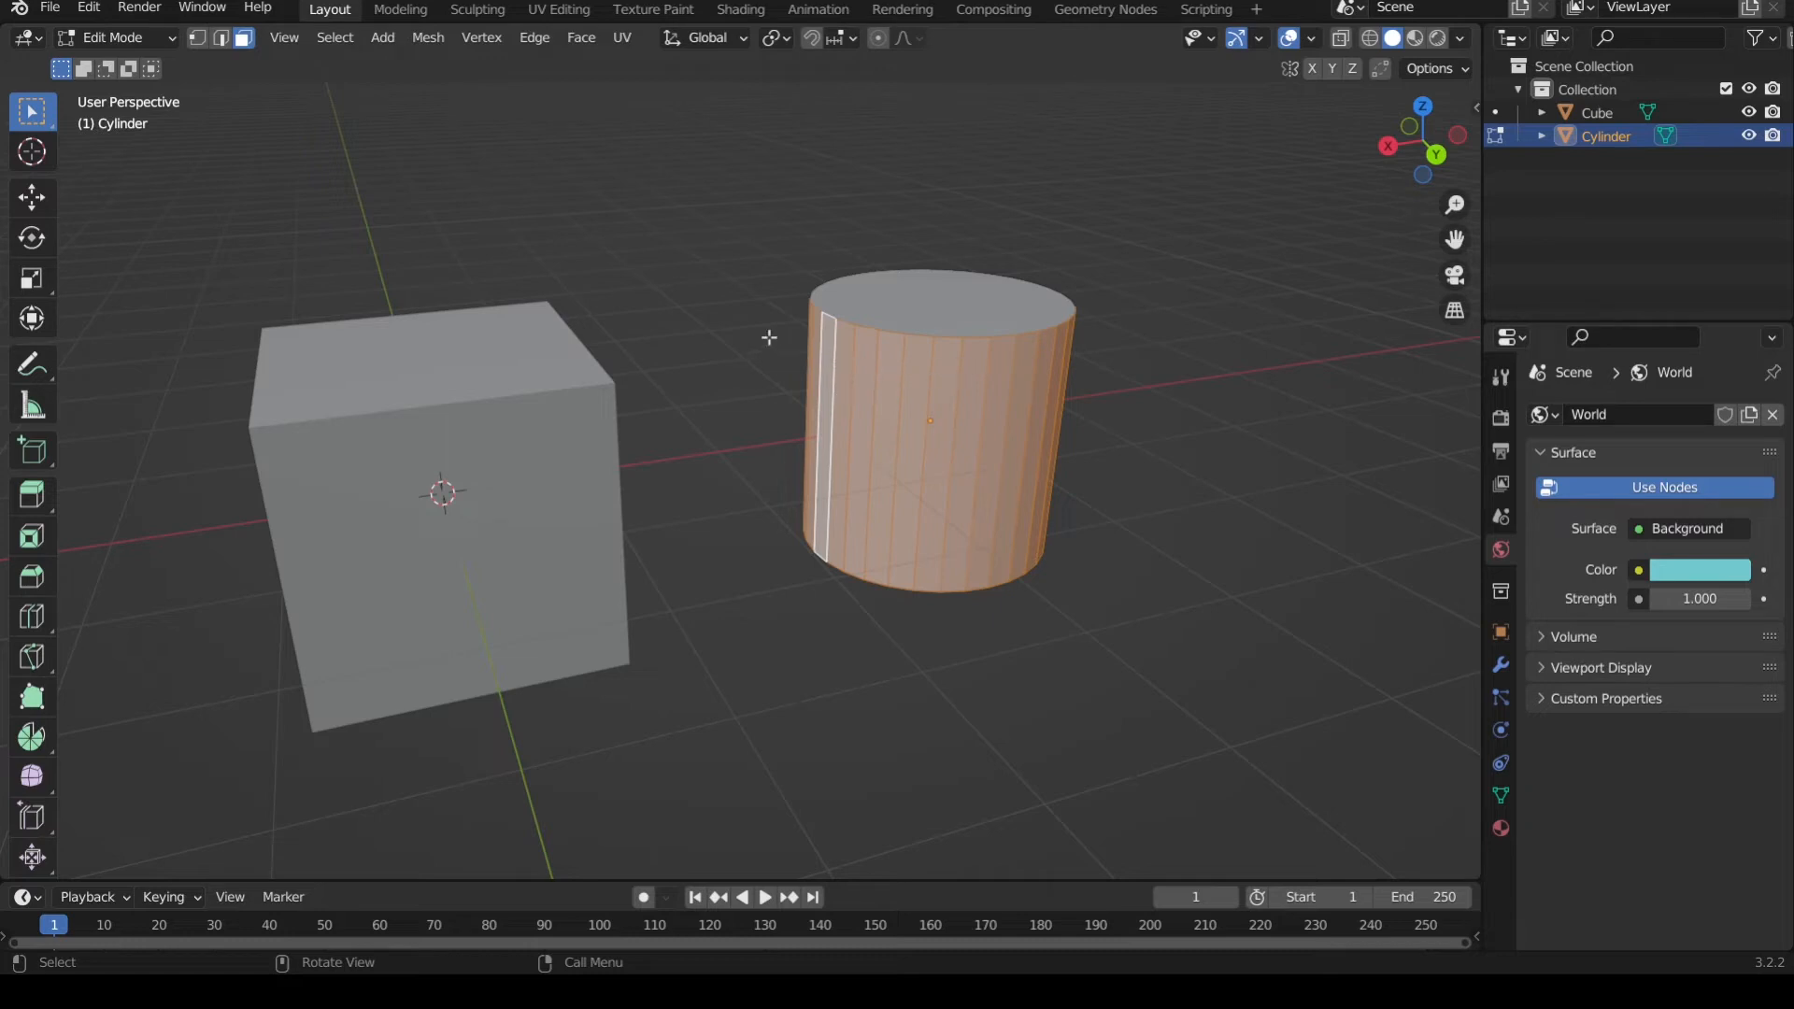
{"action": "middle_click_drag", "start_coordinate": [729, 328], "coordinate": [673, 389]}
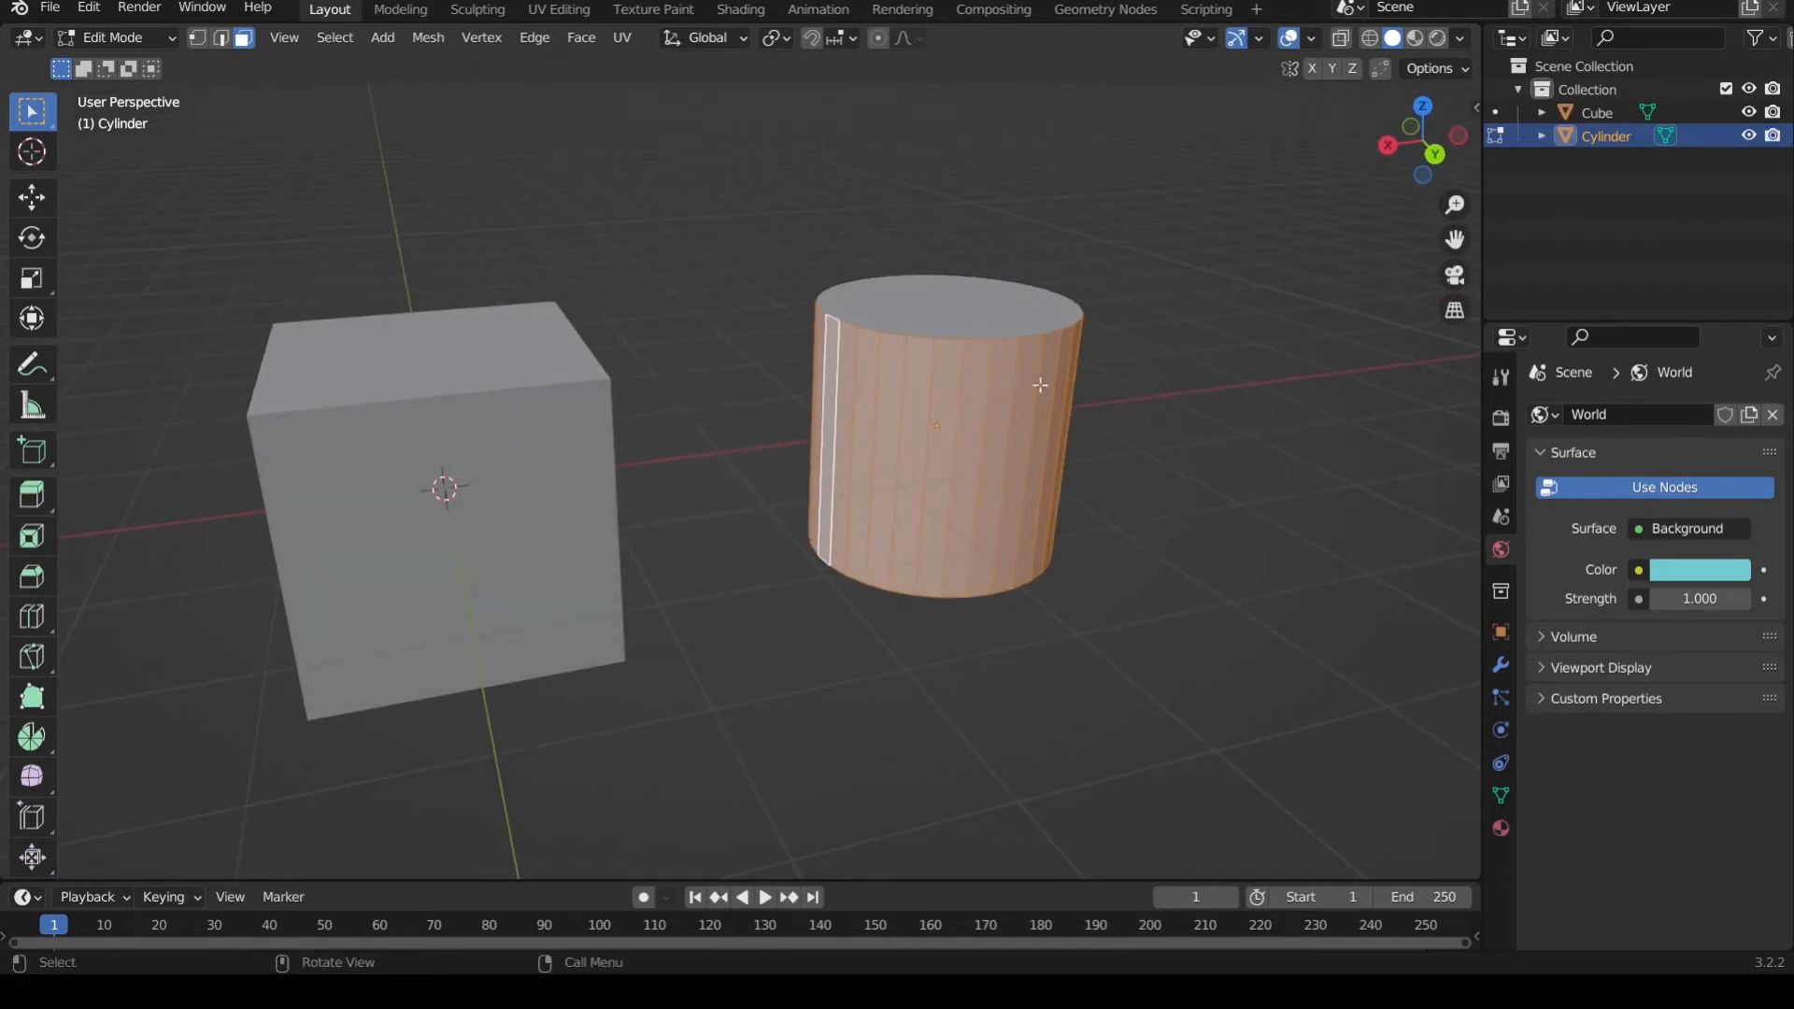
- Show the modifier properties of the cylinder
{"action": "left_click", "coordinate": [1500, 668]}
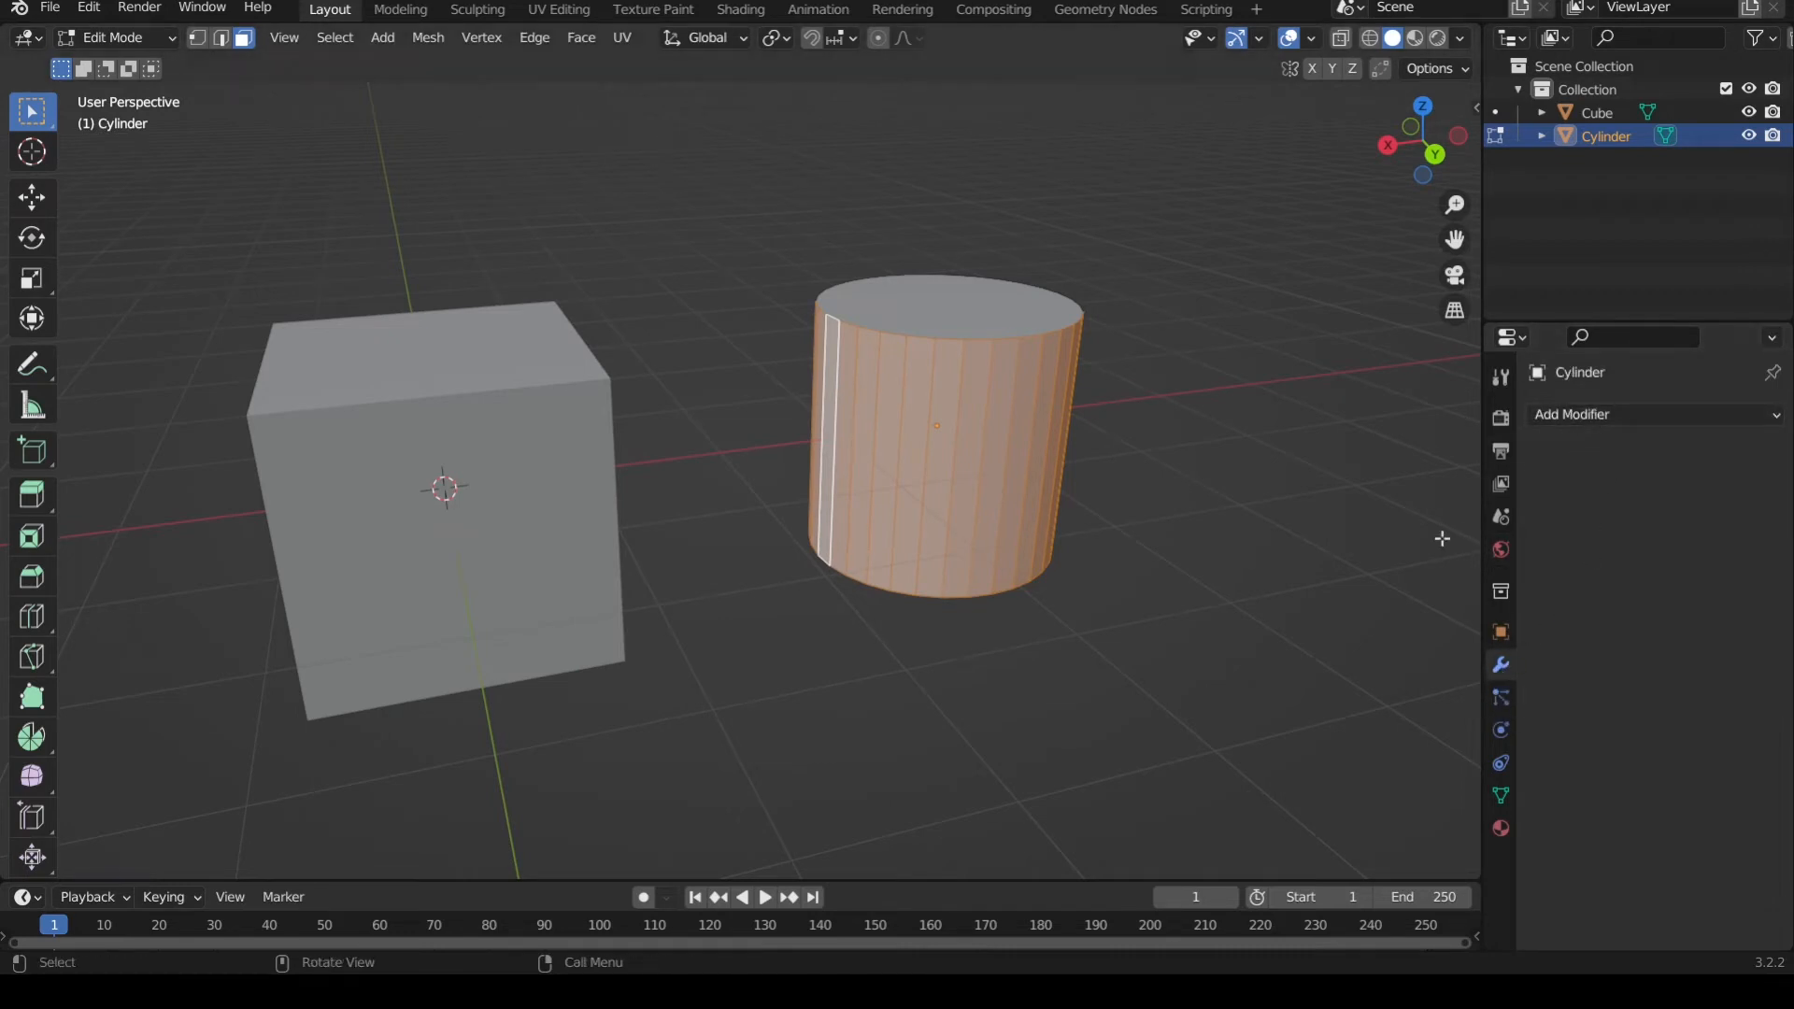
{"action": "middle_click_drag", "start_coordinate": [1163, 454], "coordinate": [1137, 509]}
{"action": "scroll", "coordinate": [1139, 509], "scroll_direction": "up", "scroll_amount": 1}
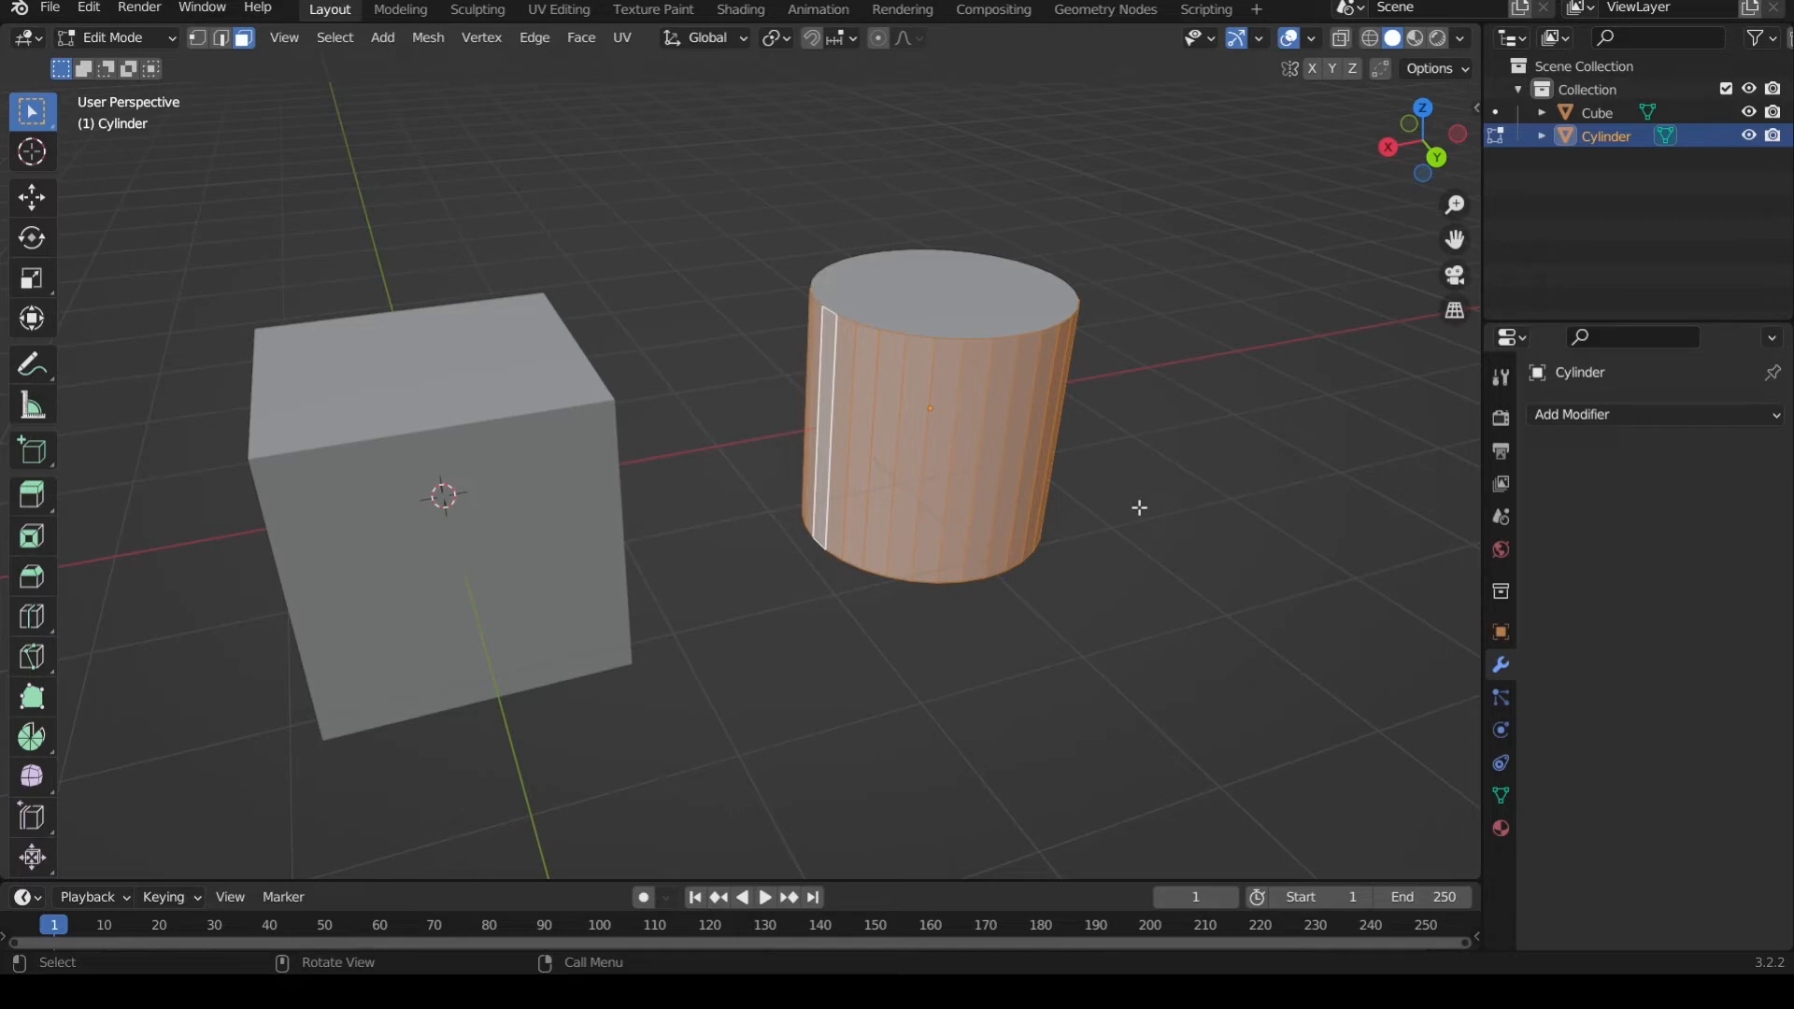
- Leave Edit Mode and delete the cylinder from the scene
{"action": "key", "text": "Tab"}
{"action": "scroll", "coordinate": [1146, 512], "scroll_direction": "down", "scroll_amount": 1}
{"action": "left_click", "coordinate": [1146, 512]}
{"action": "left_click", "coordinate": [923, 469]}
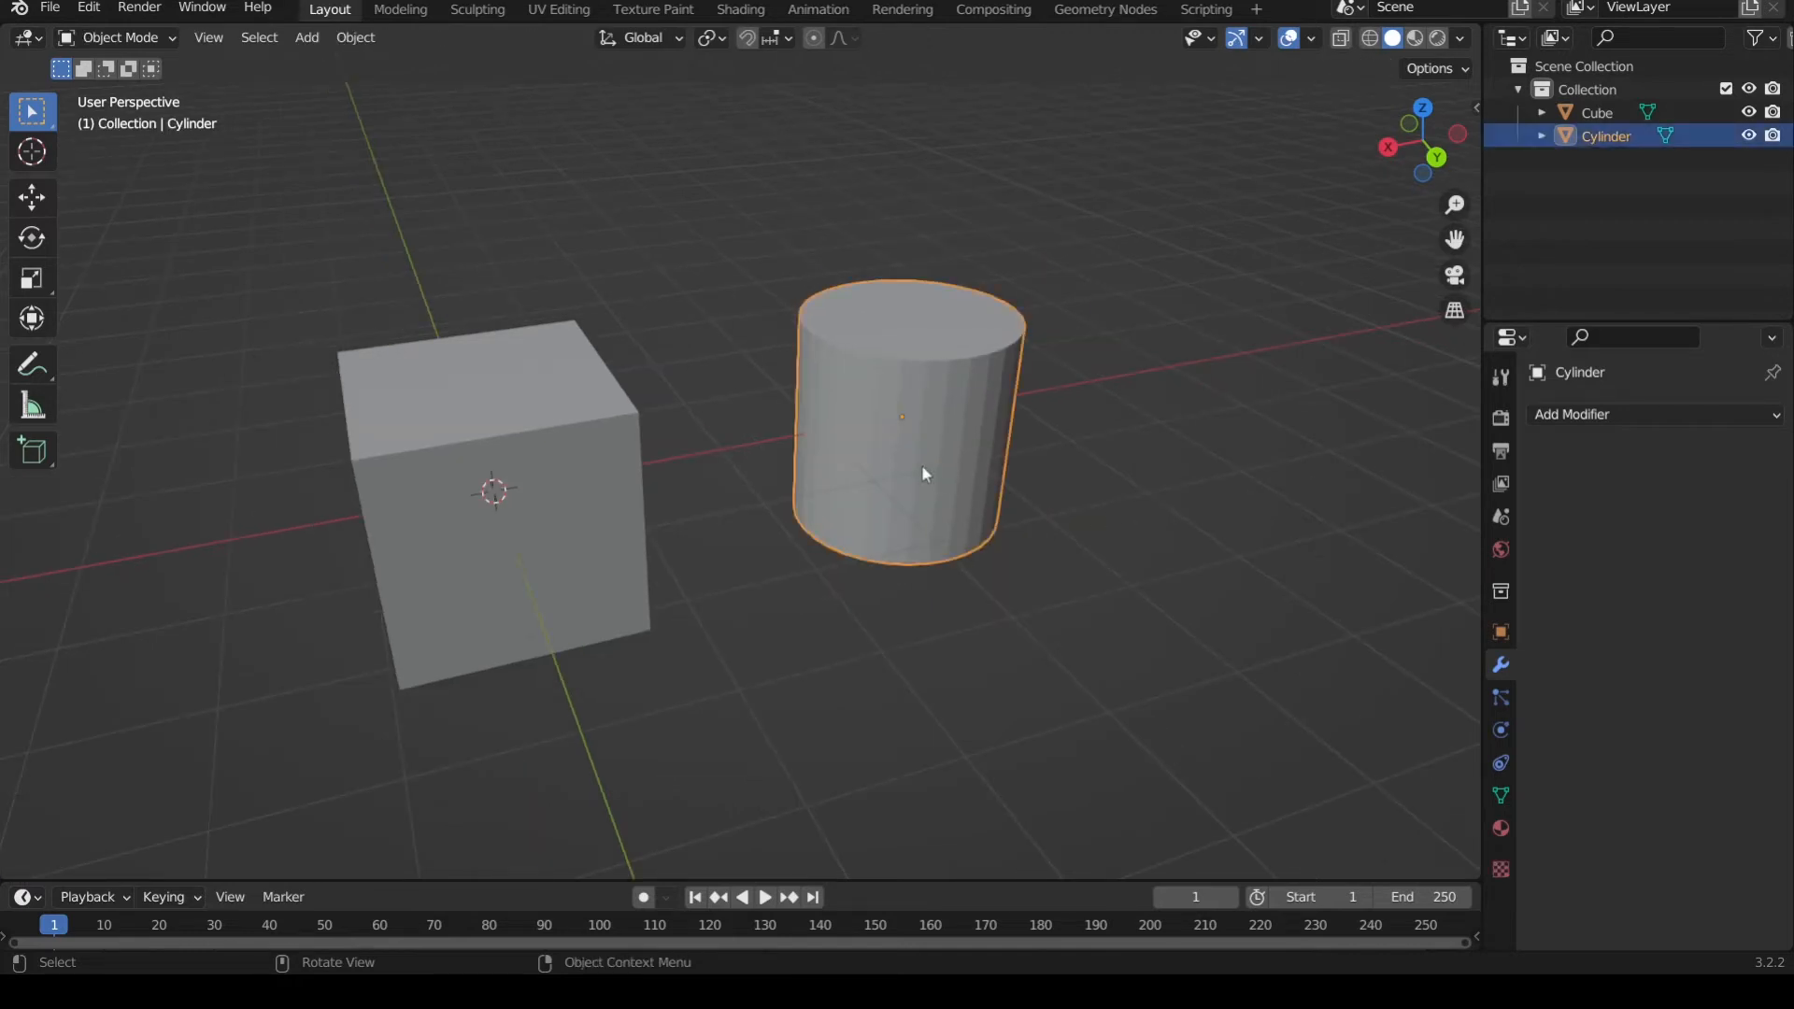
{"action": "key", "text": "x"}
{"action": "left_click", "coordinate": [925, 473]}
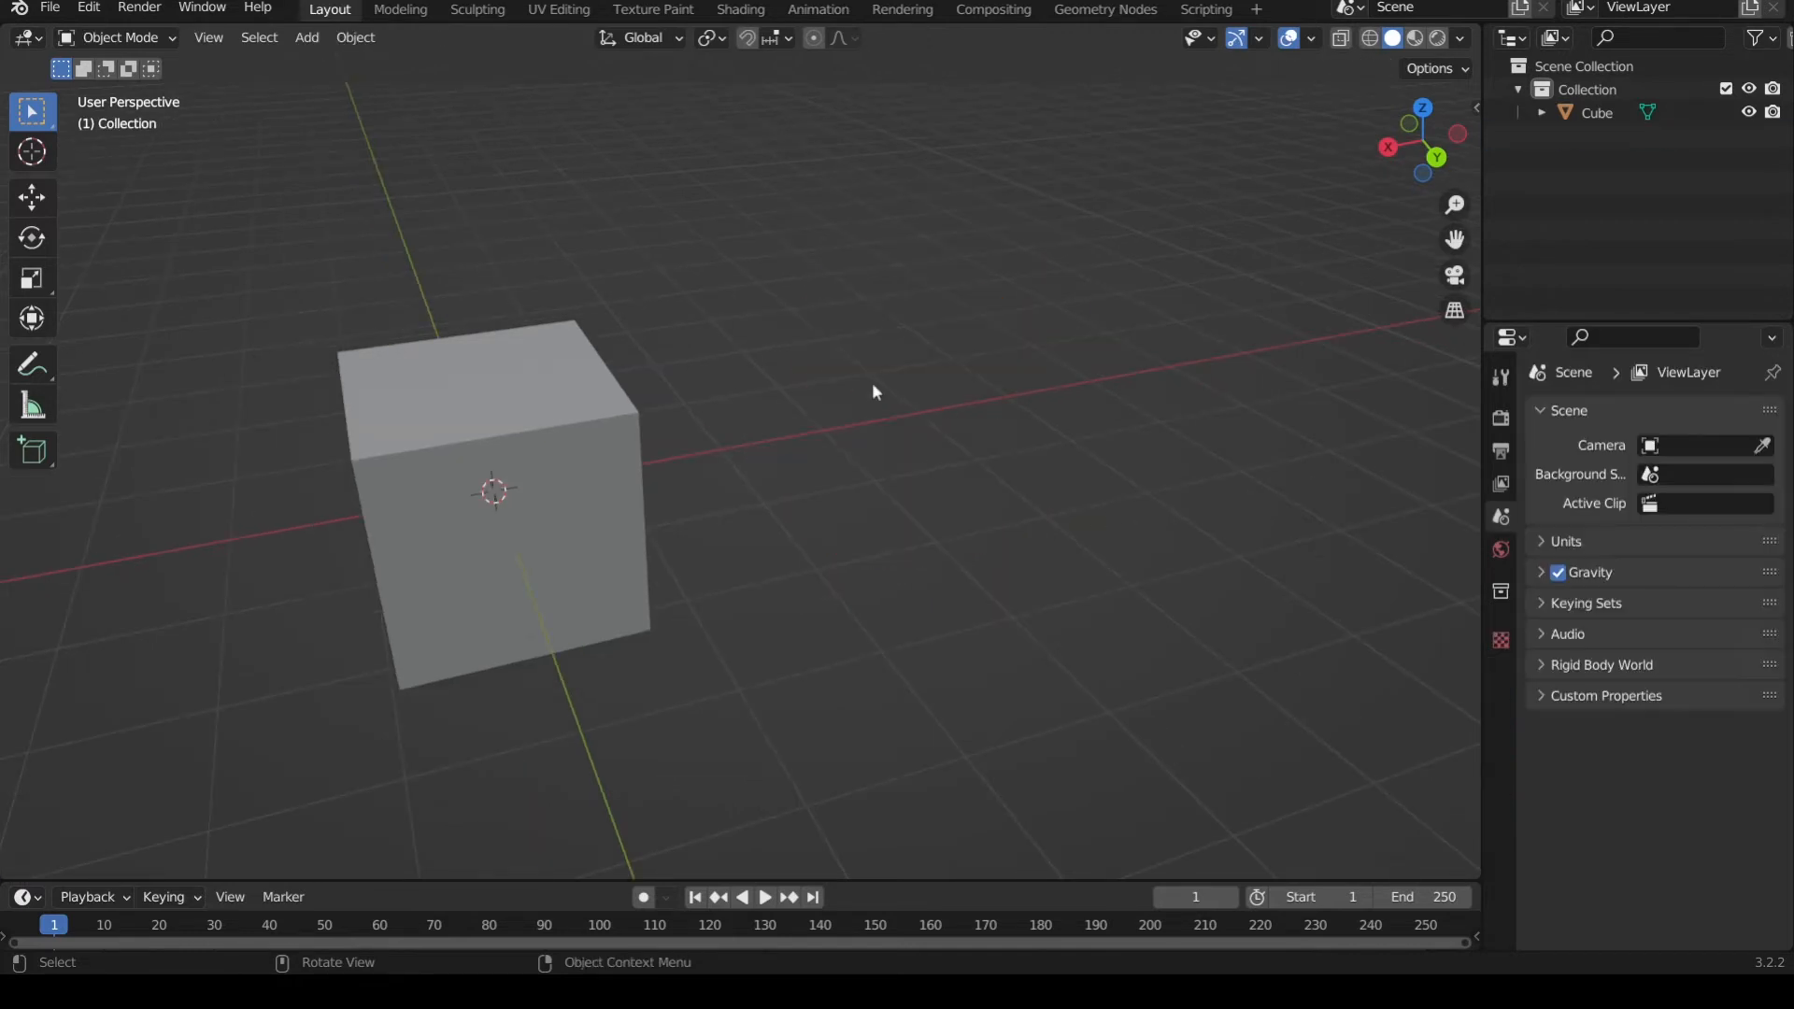
- In the front orthographic view, move the cube up along Z until its base rests on the ground line
{"action": "middle_click_drag", "start_coordinate": [871, 472], "coordinate": [1077, 439]}
{"action": "scroll", "coordinate": [1075, 439], "scroll_direction": "up", "scroll_amount": 1}
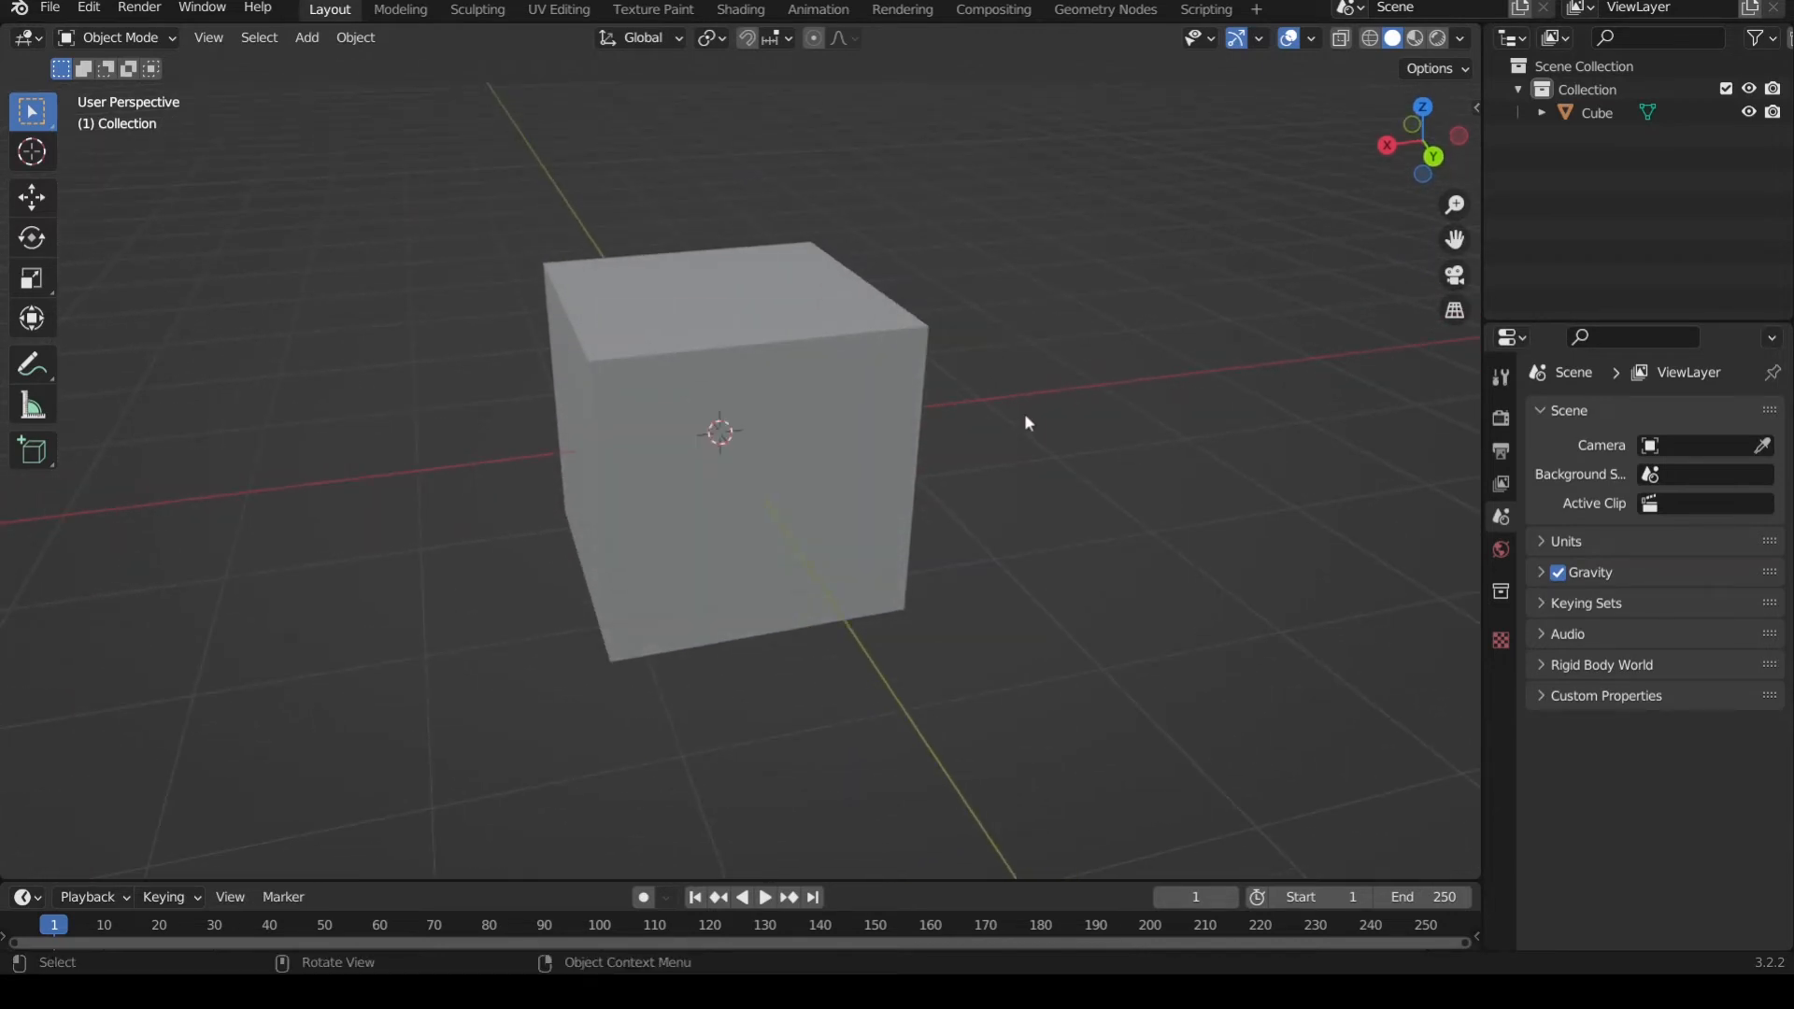
{"action": "left_click", "coordinate": [1431, 156]}
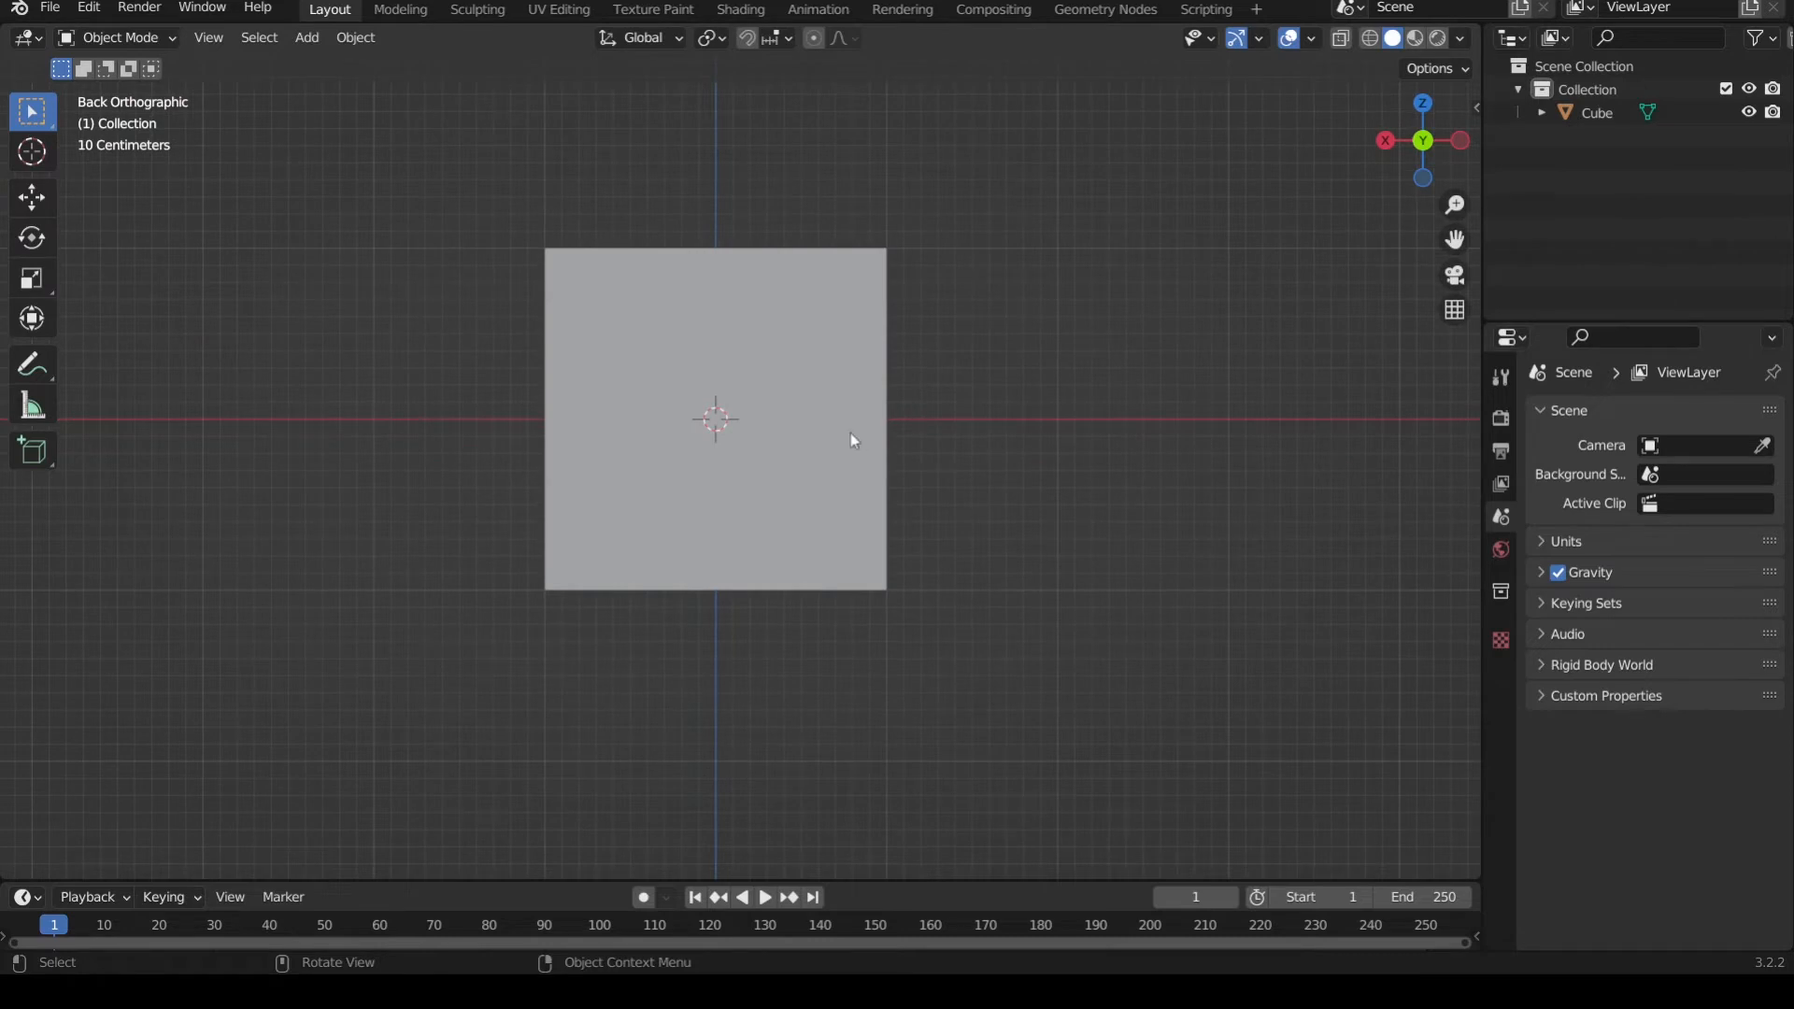
{"action": "middle_click_drag", "start_coordinate": [990, 408], "coordinate": [1062, 448], "text": "shift"}
{"action": "scroll", "coordinate": [894, 504], "scroll_direction": "up", "scroll_amount": 1}
{"action": "left_click", "coordinate": [895, 504]}
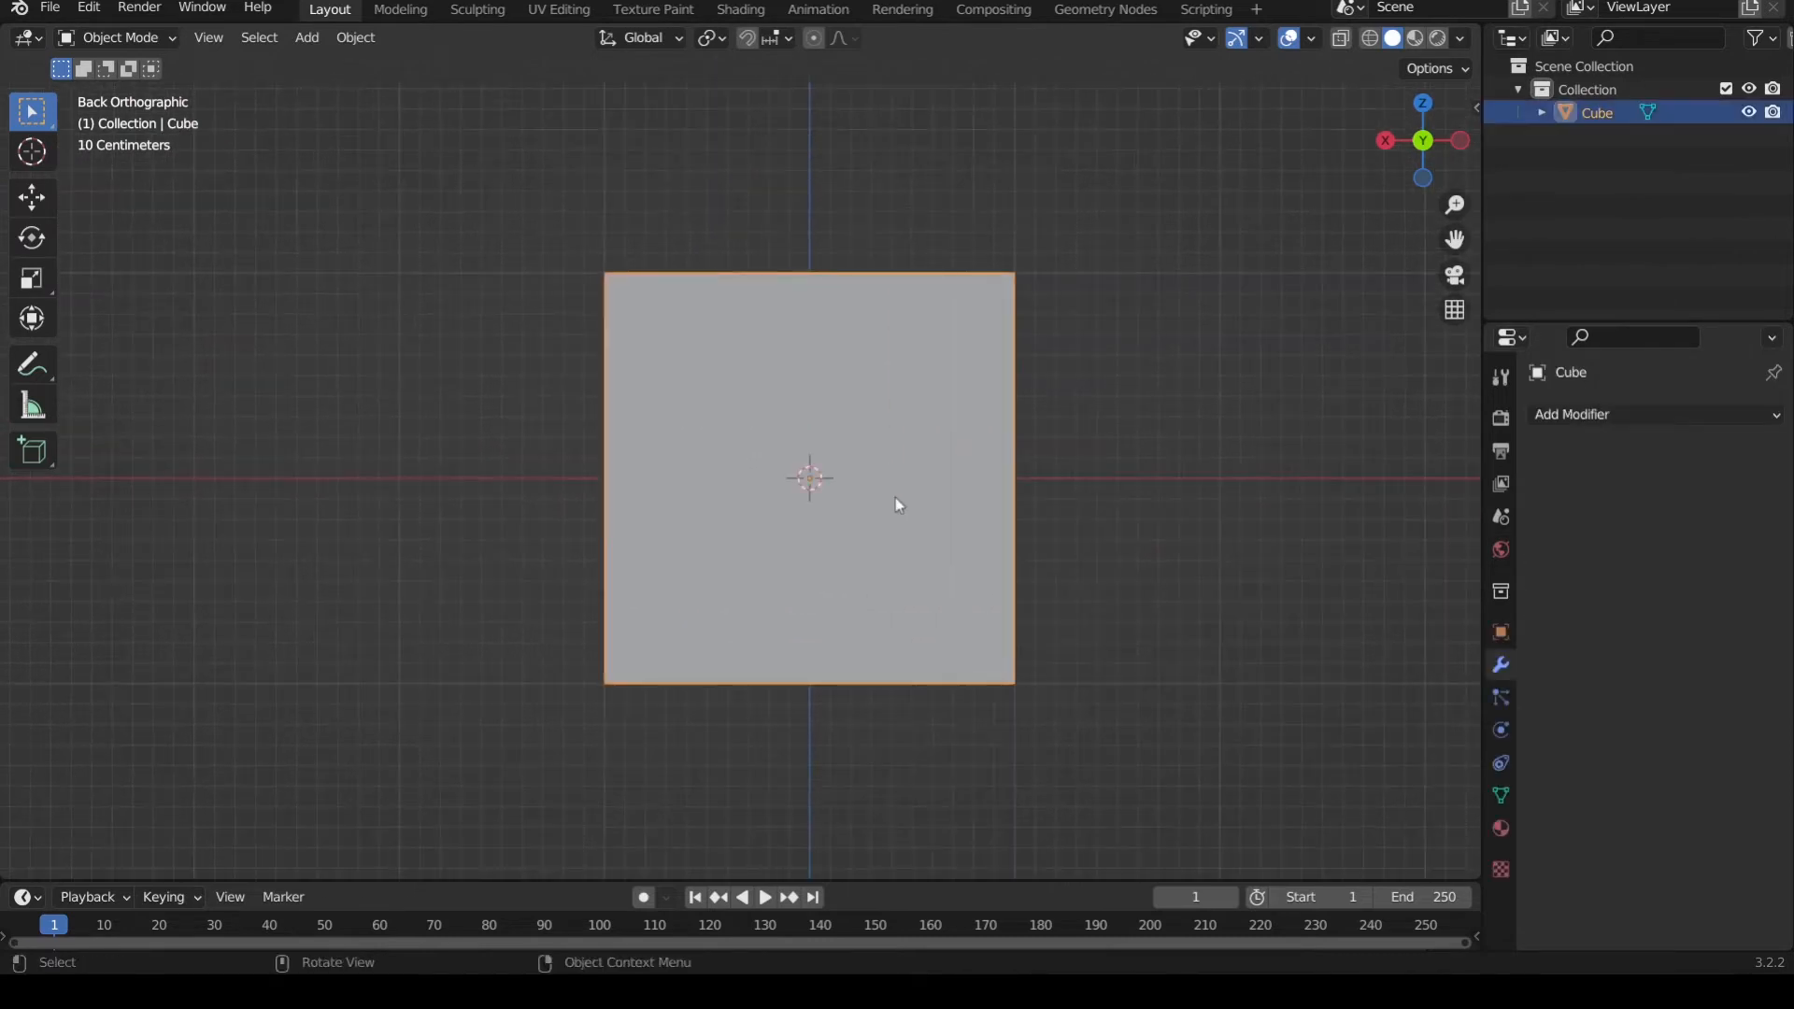
{"action": "scroll", "coordinate": [926, 505], "scroll_direction": "down", "scroll_amount": 2}
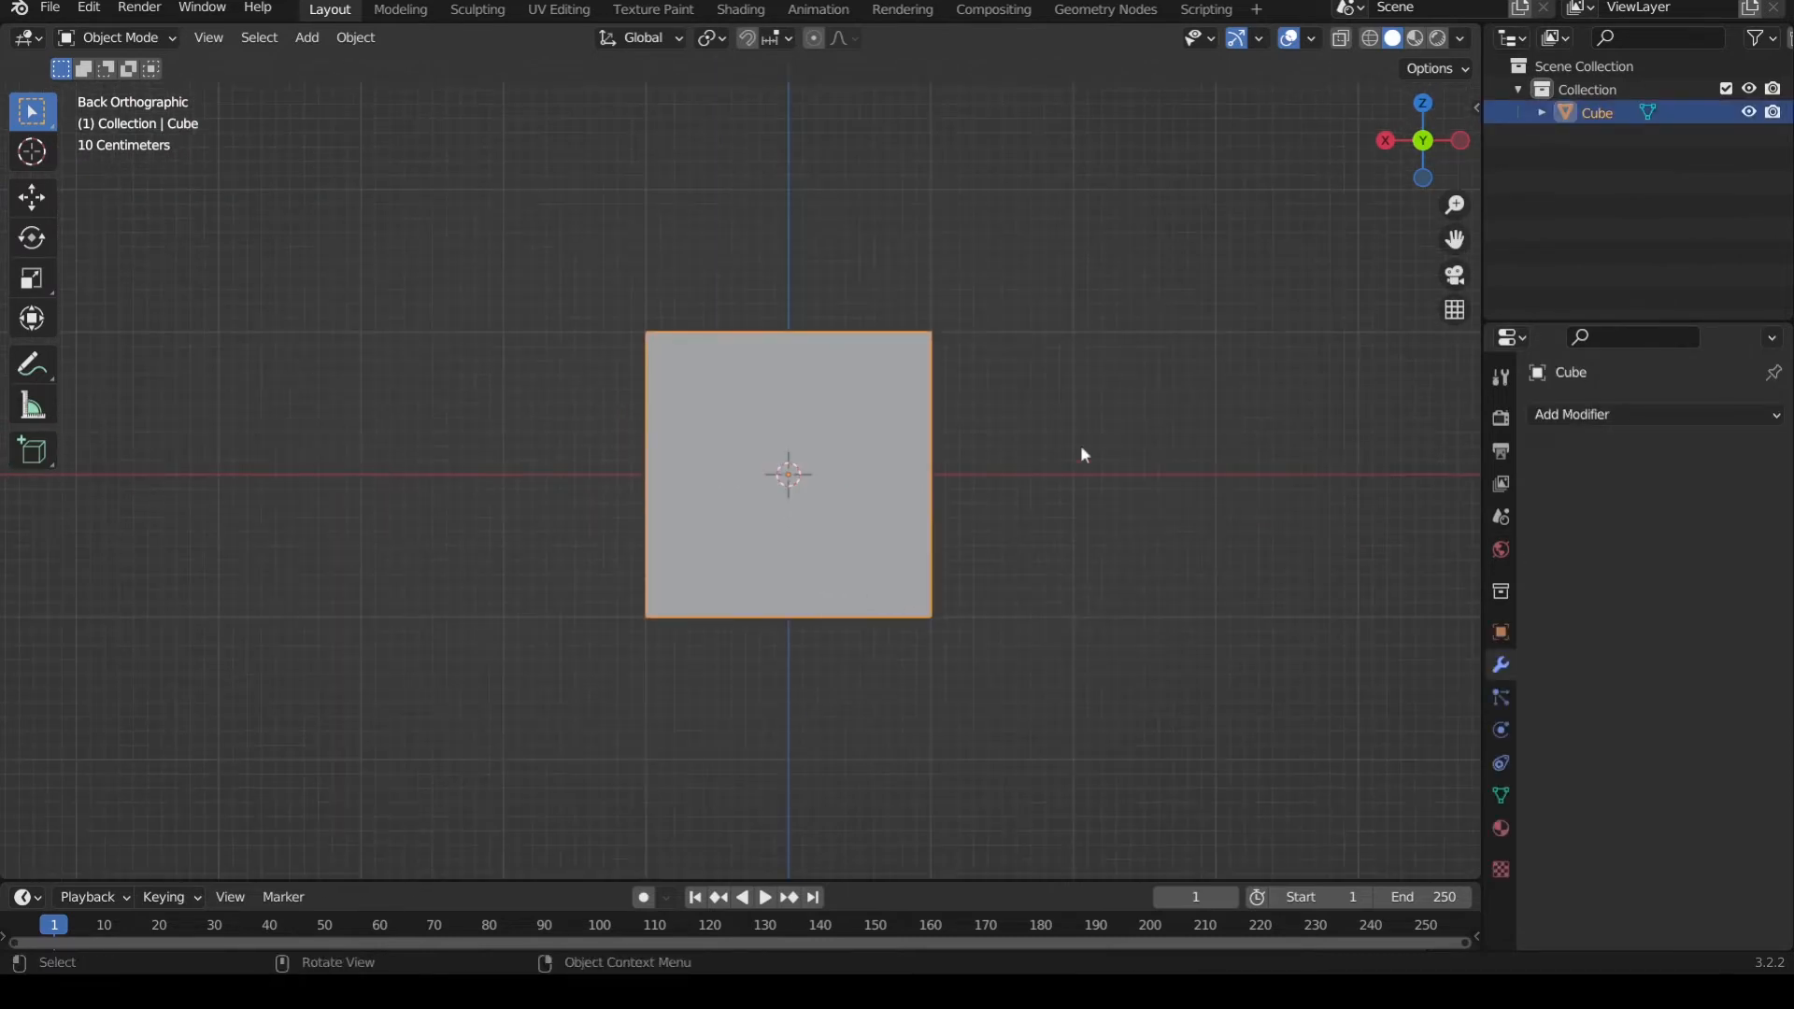
{"action": "left_click", "coordinate": [1424, 142]}
{"action": "middle_click_drag", "start_coordinate": [939, 524], "coordinate": [1010, 510], "text": "shift"}
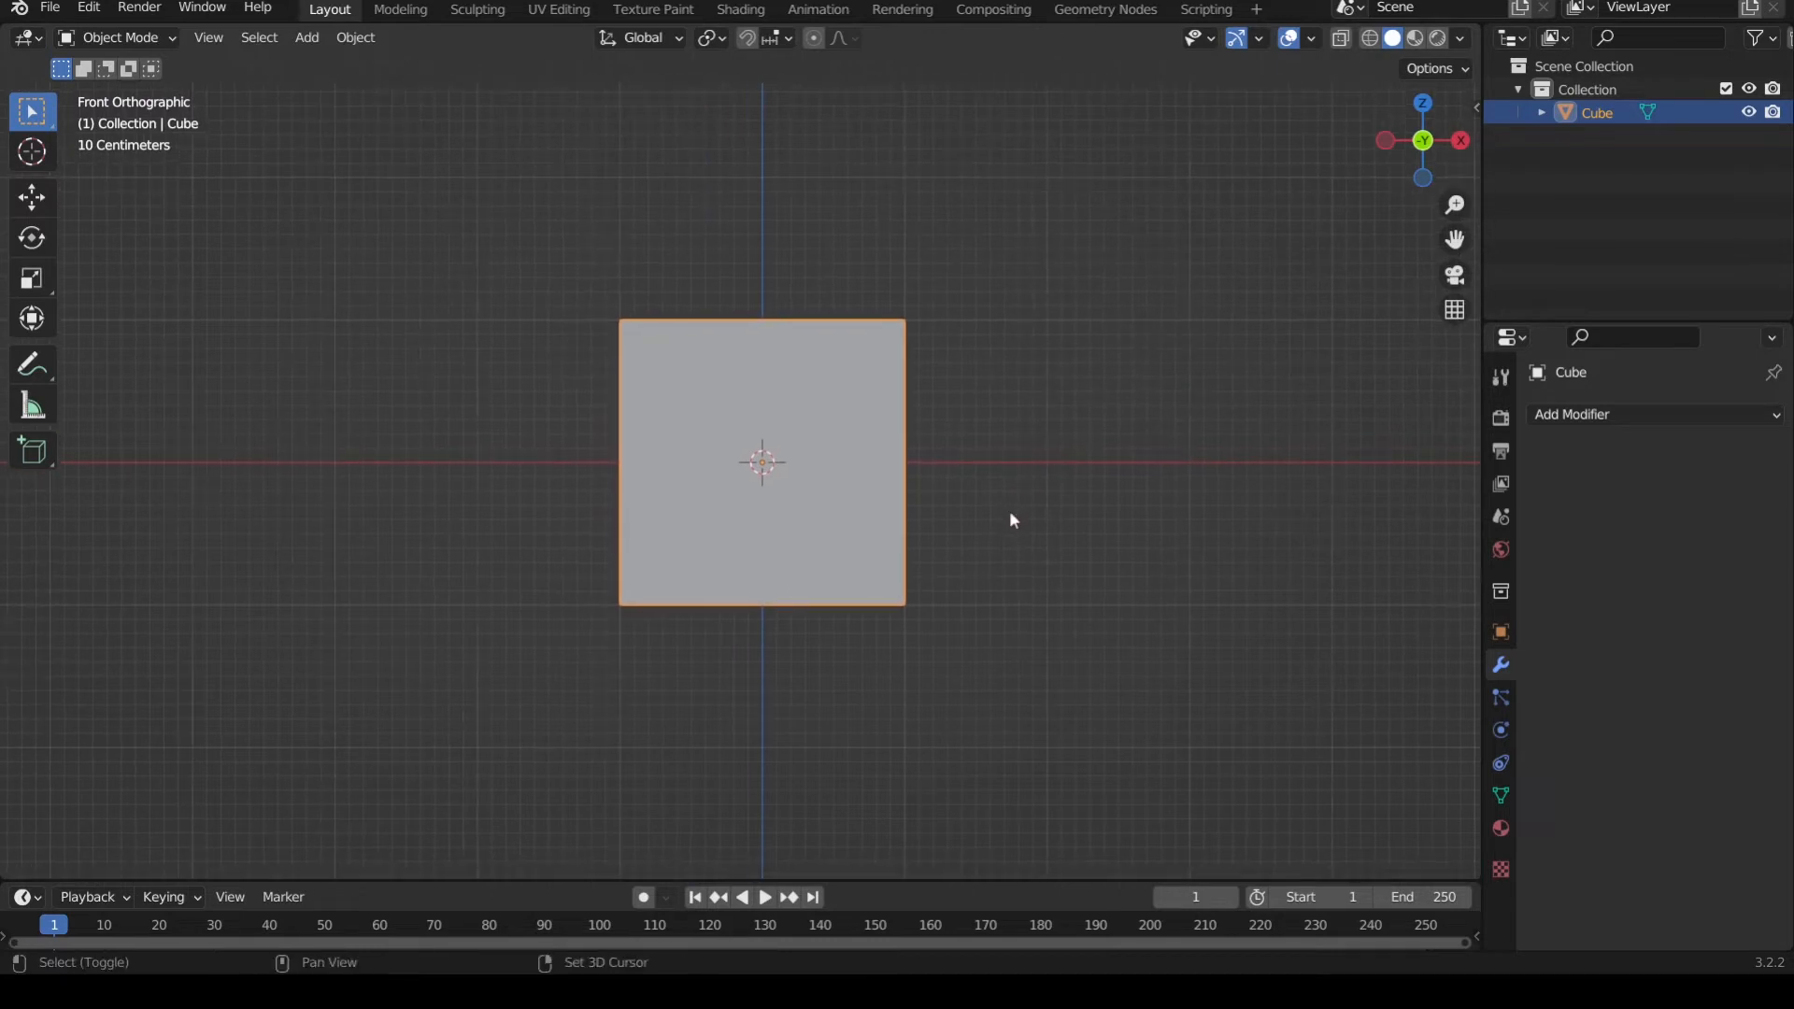
{"action": "key", "text": "g"}
{"action": "key", "text": "z"}
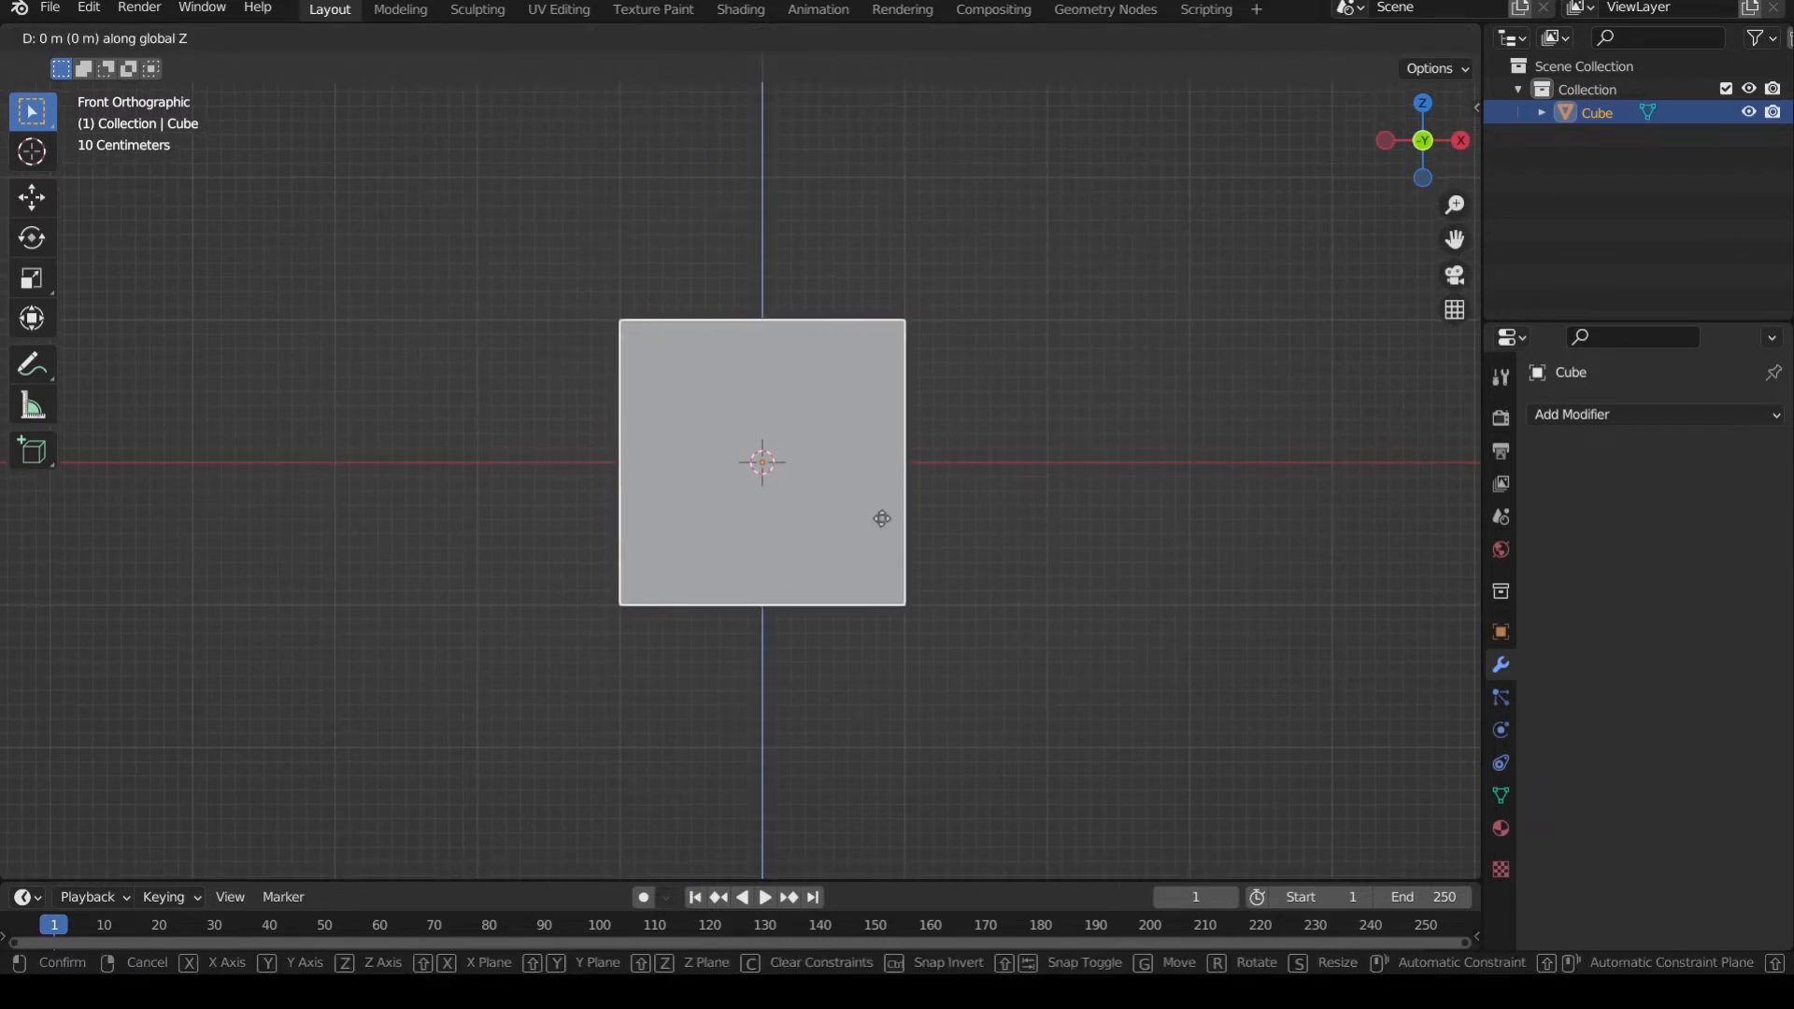
{"action": "left_click", "coordinate": [893, 374]}
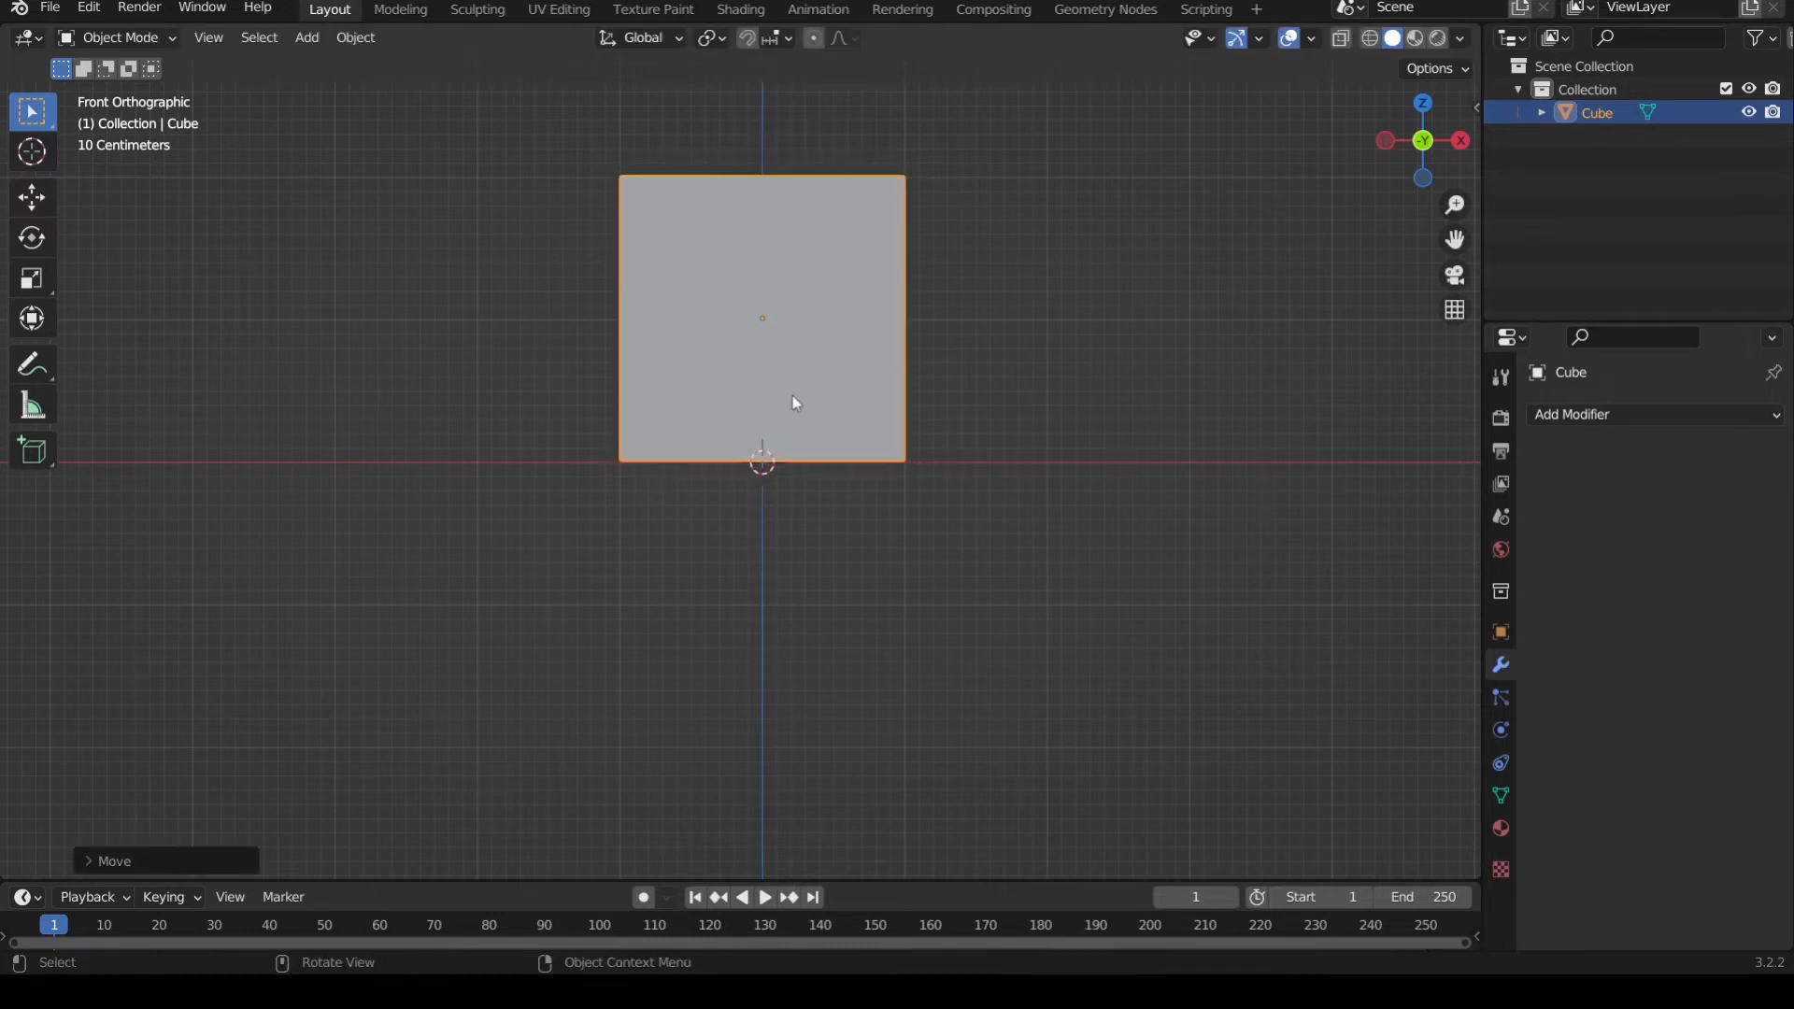
- Scale the cube along Z to about twice its height
{"action": "middle_click_drag", "start_coordinate": [792, 400], "coordinate": [938, 528]}
{"action": "scroll", "coordinate": [907, 467], "scroll_direction": "down", "scroll_amount": 3}
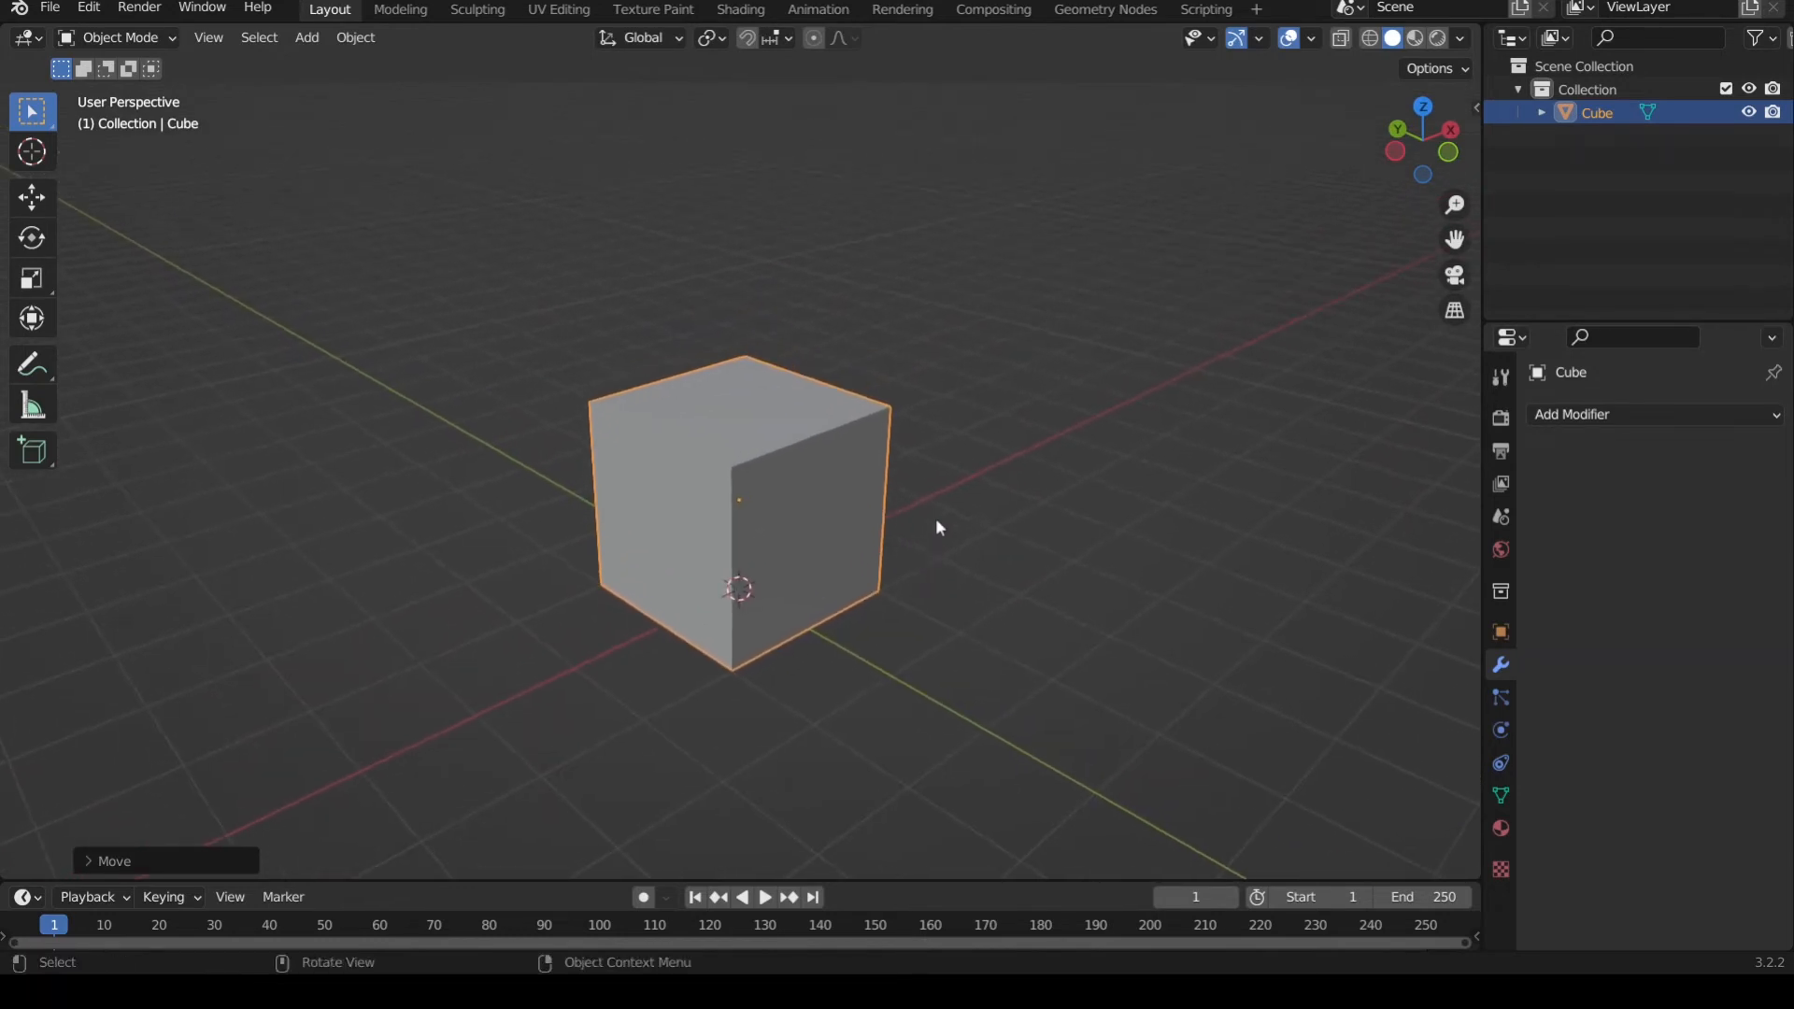
{"action": "middle_click_drag", "start_coordinate": [994, 460], "coordinate": [975, 493]}
{"action": "scroll", "coordinate": [978, 472], "scroll_direction": "up", "scroll_amount": 2}
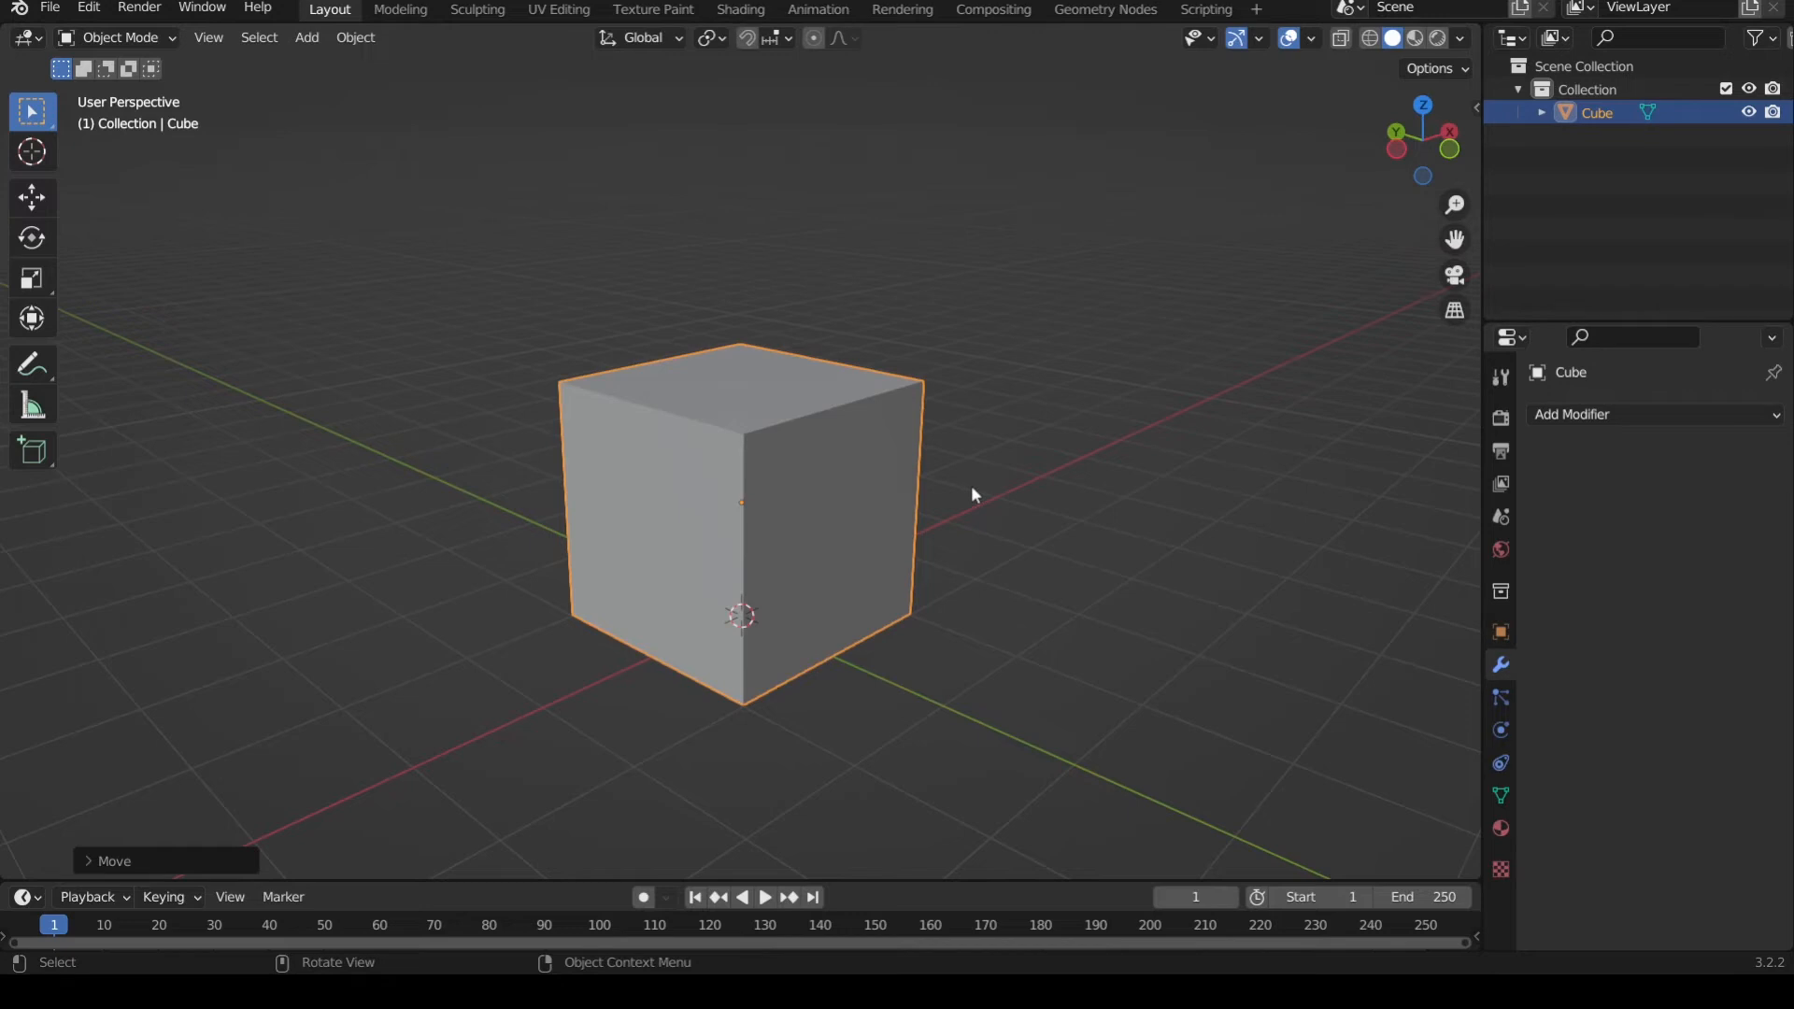
{"action": "middle_click_drag", "start_coordinate": [972, 487], "coordinate": [965, 483]}
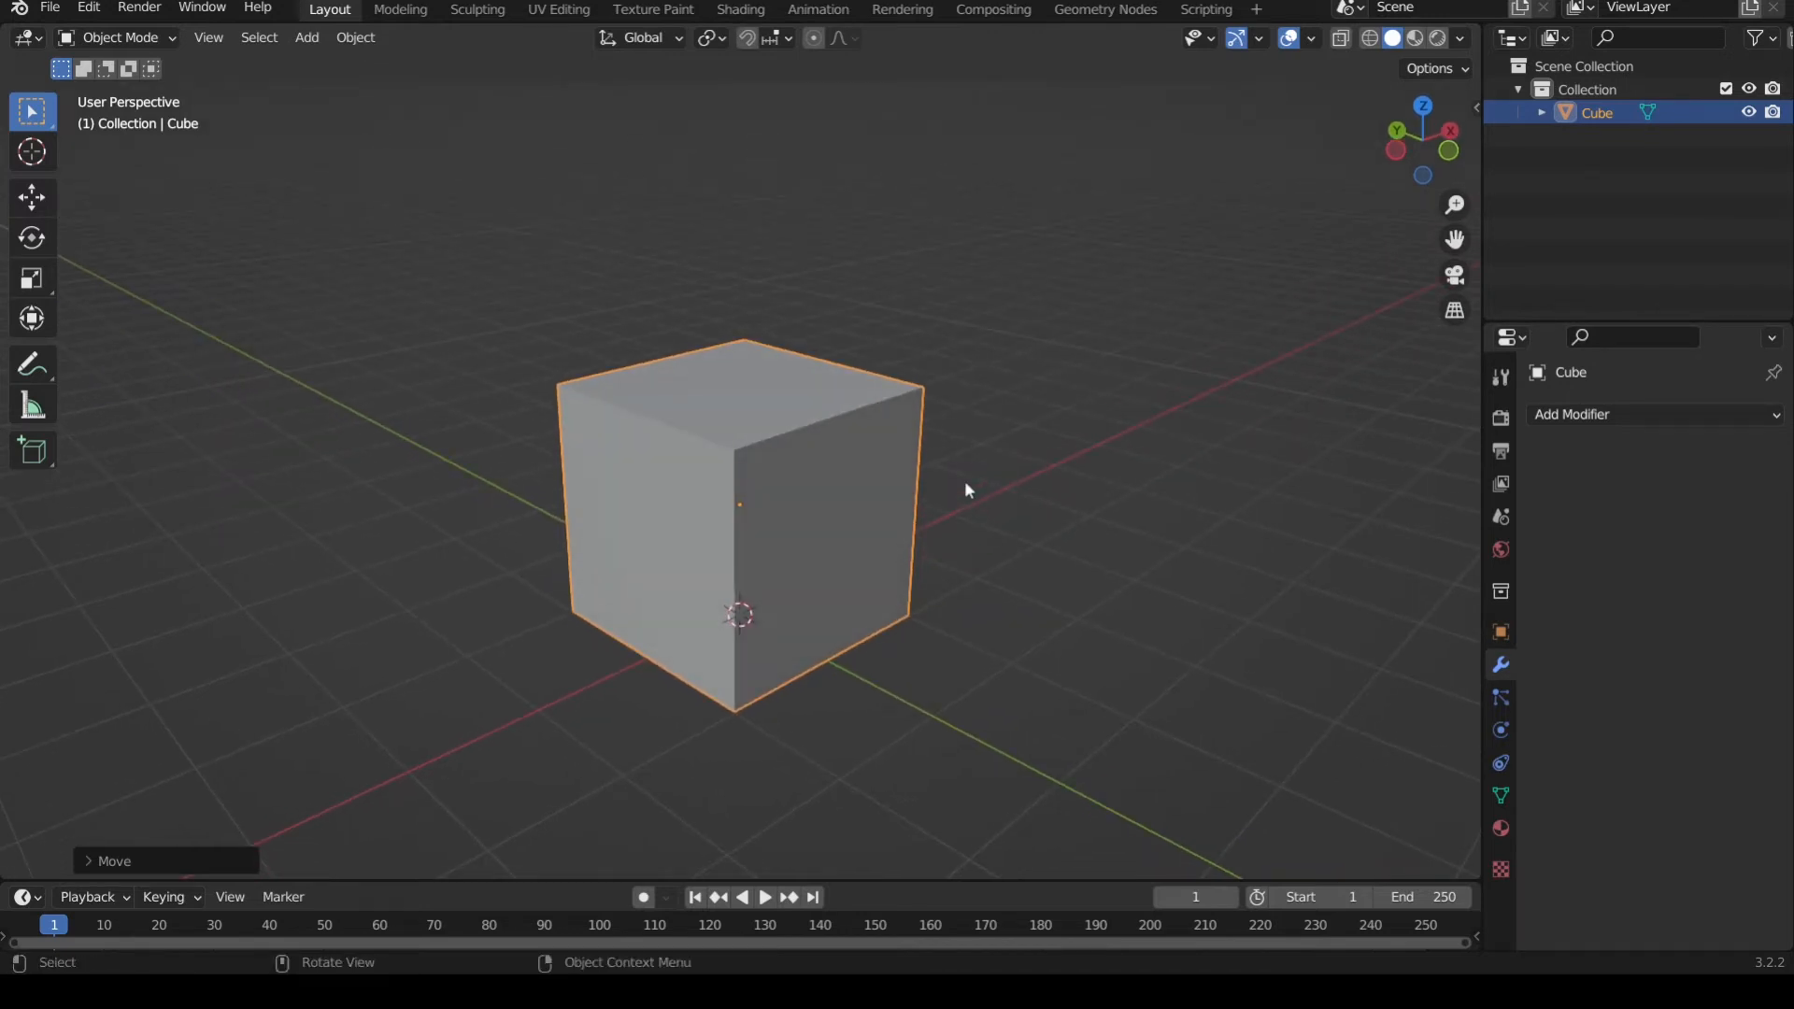
{"action": "key", "text": "s"}
{"action": "key", "text": "z"}
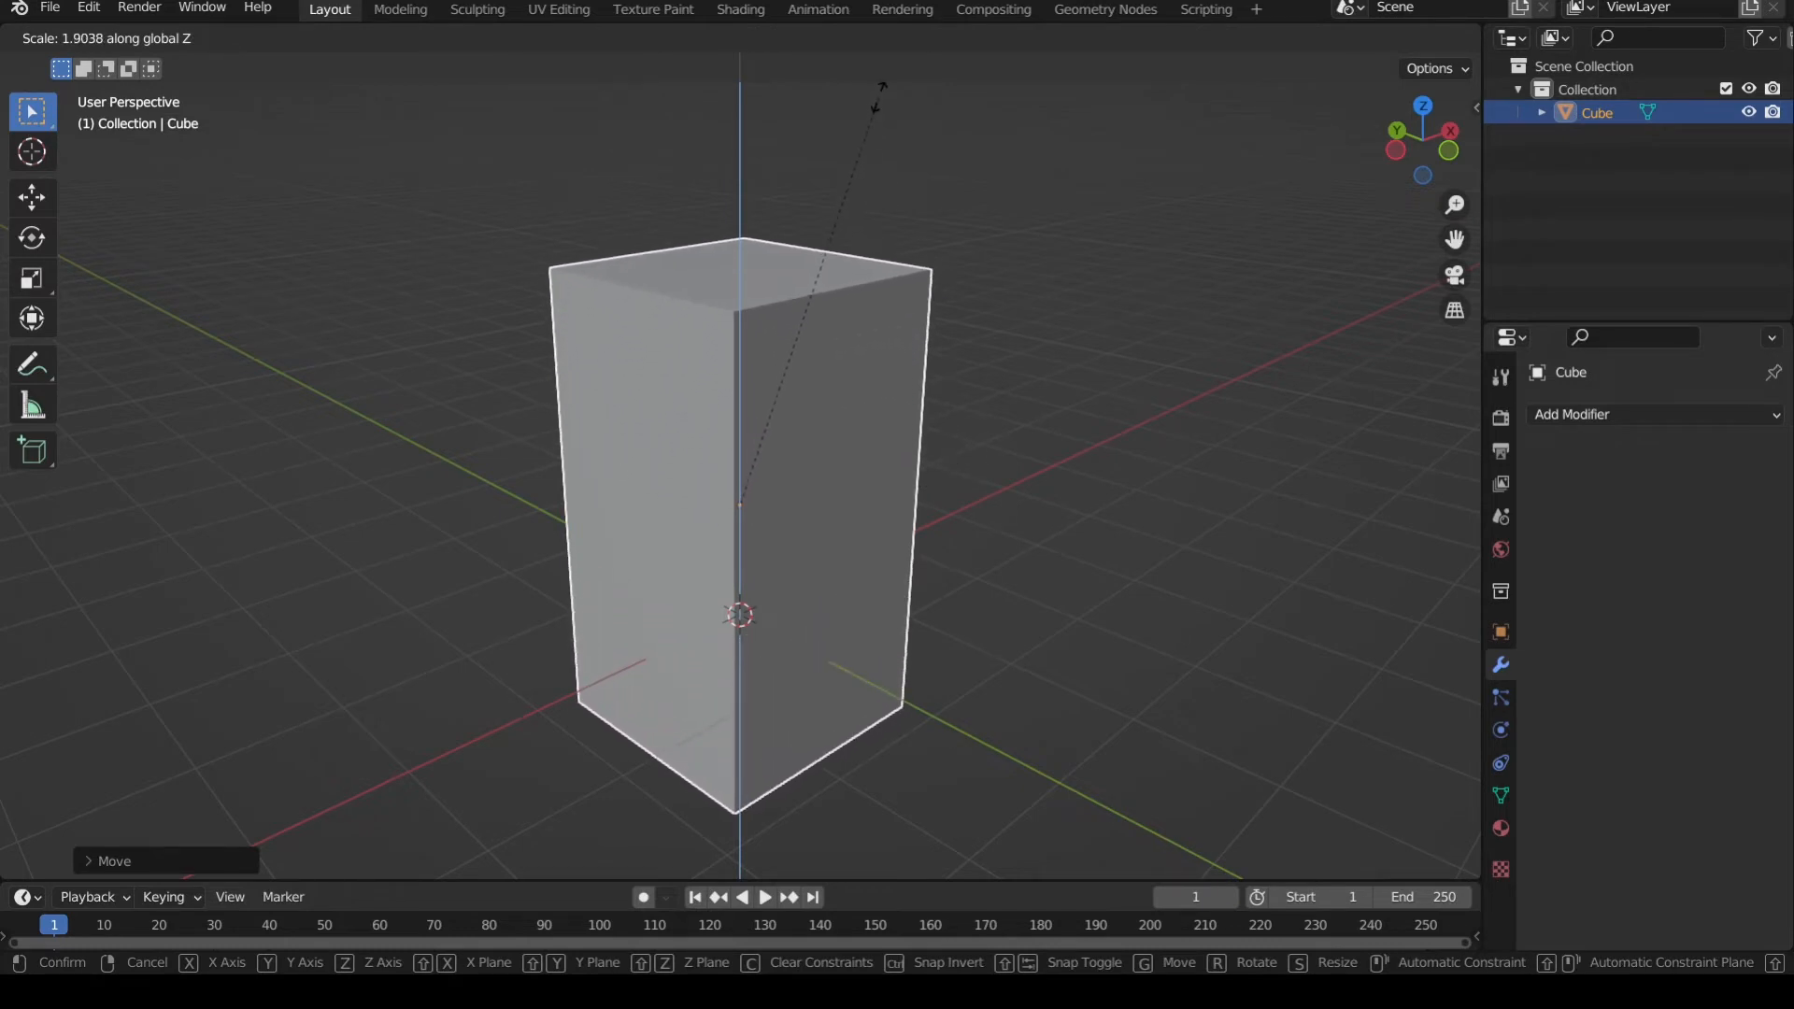
{"action": "left_click", "coordinate": [870, 150]}
{"action": "middle_click_drag", "start_coordinate": [973, 363], "coordinate": [805, 417]}
{"action": "key", "text": "s"}
{"action": "key", "text": "z"}
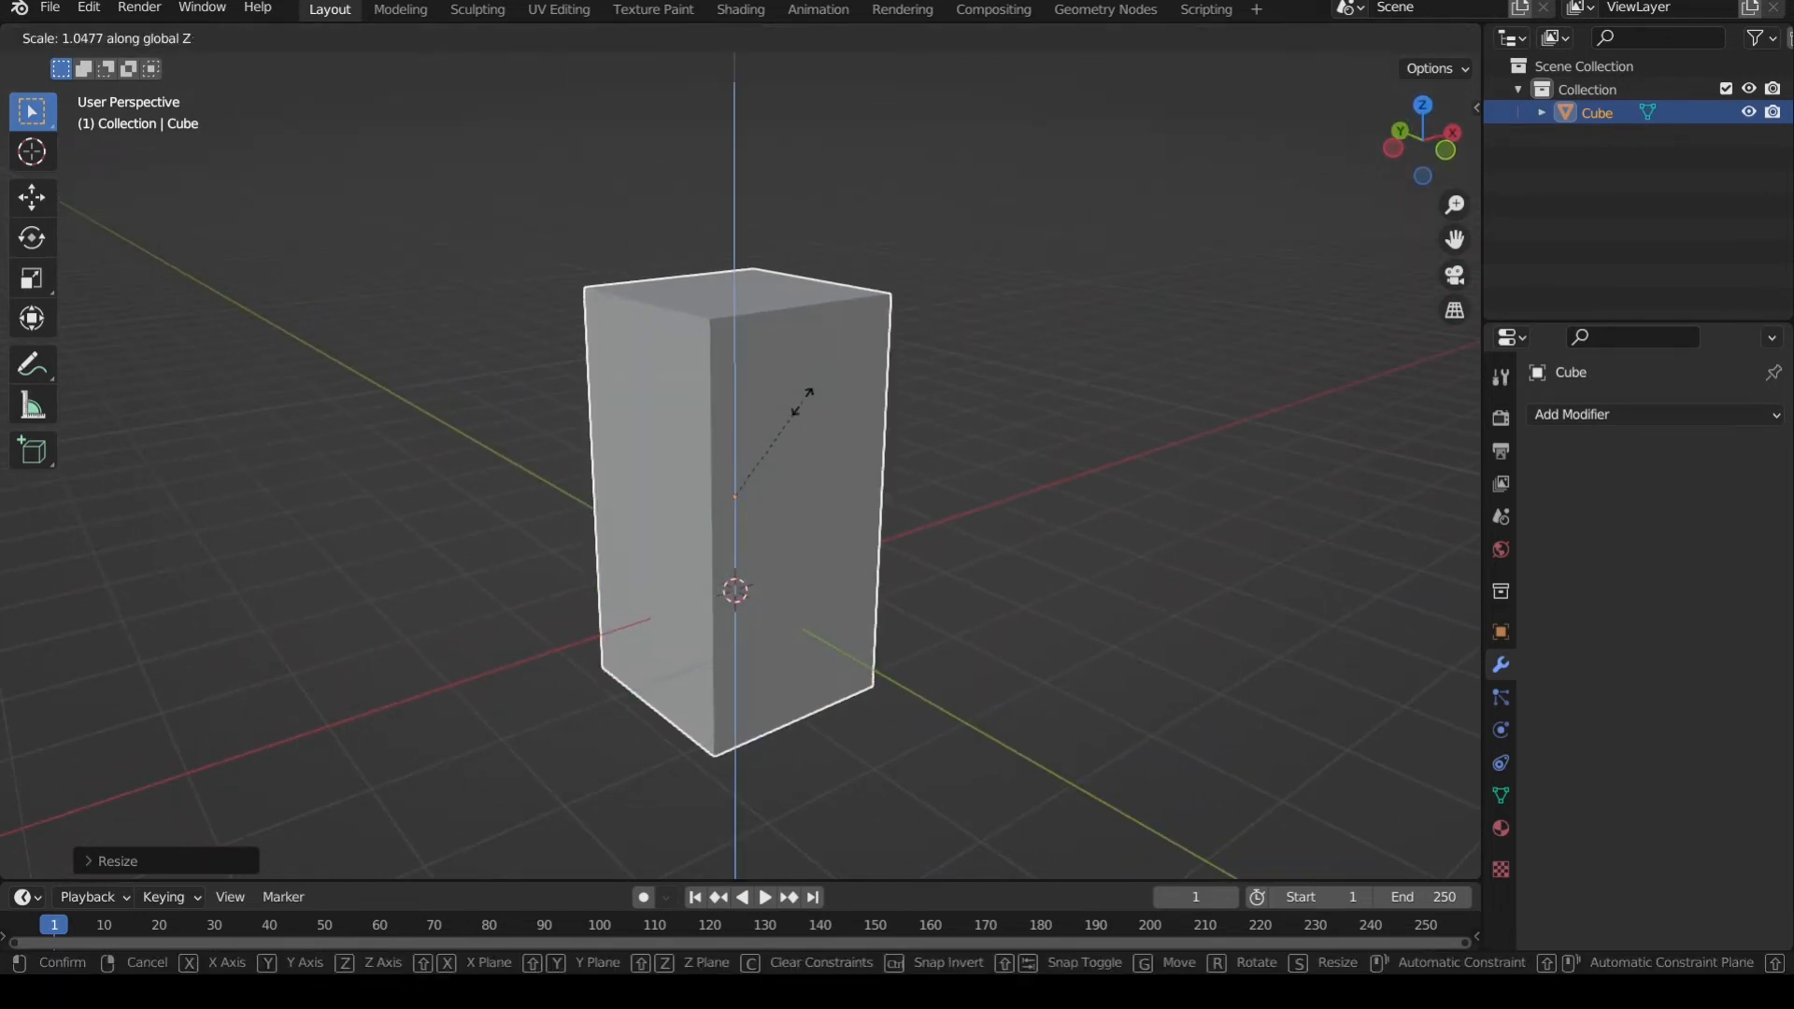
{"action": "left_click", "coordinate": [811, 391]}
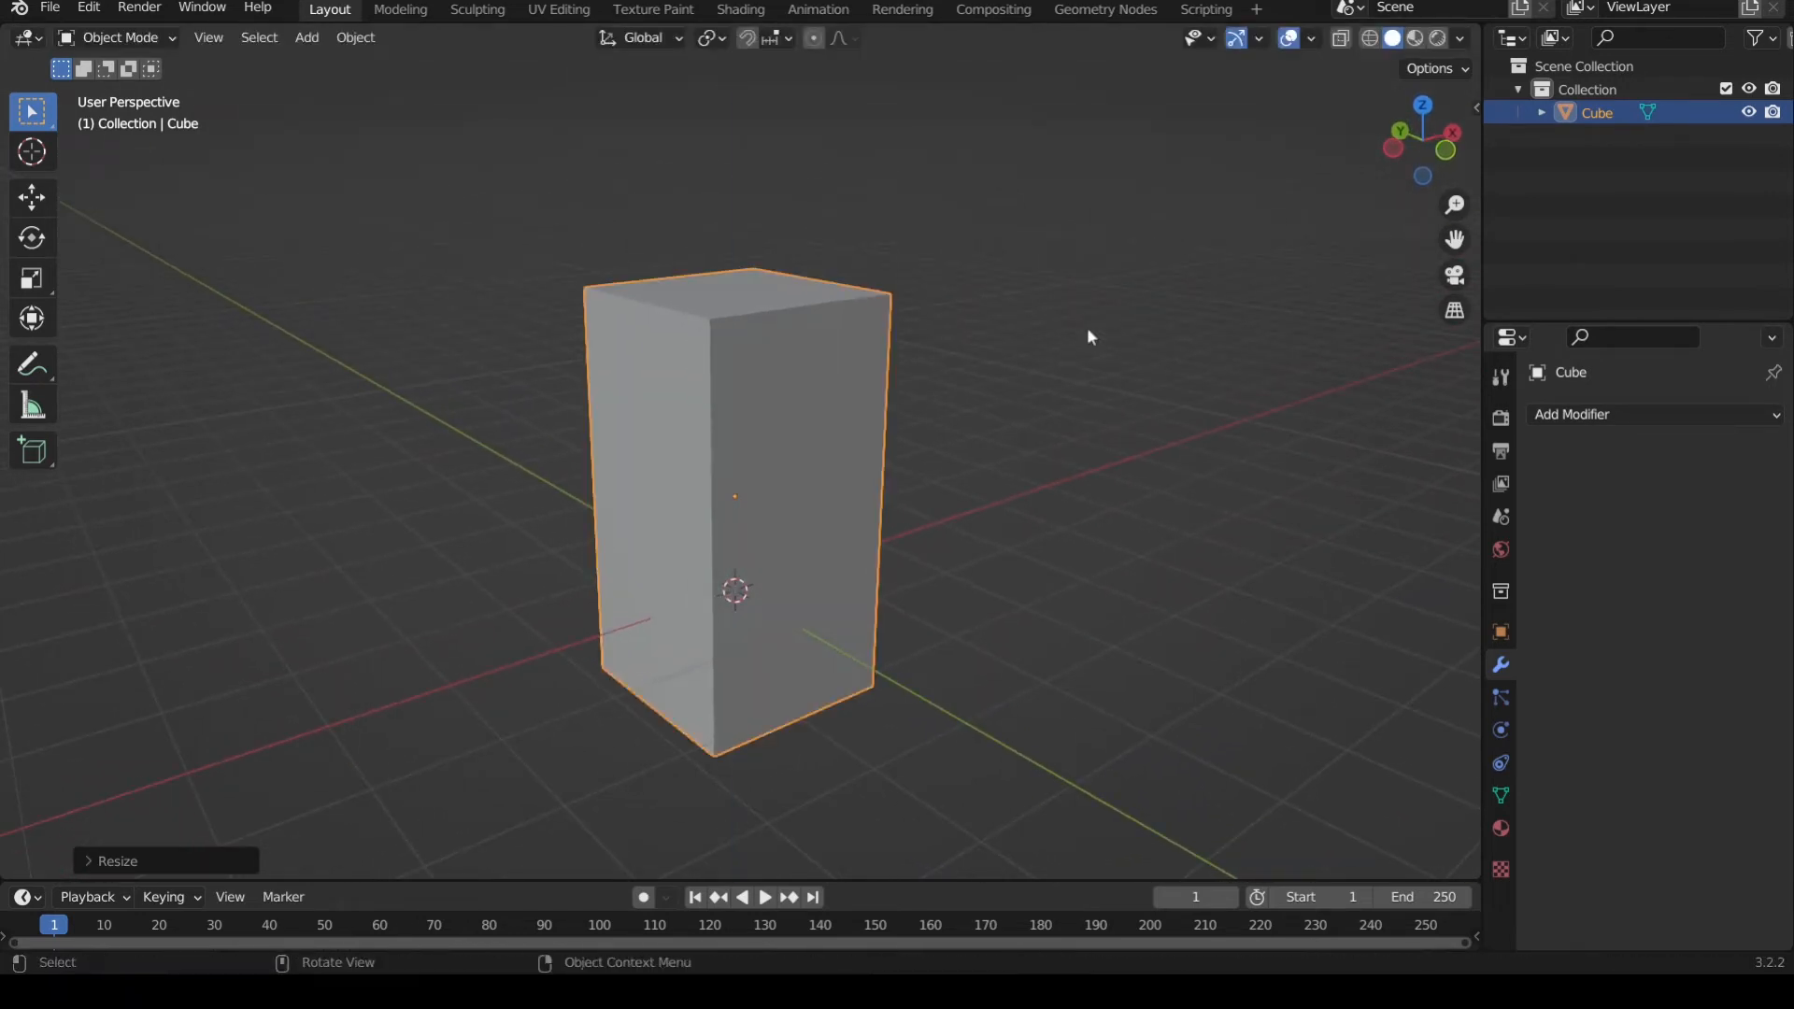
- Move the stretched block up along Z by about 1 m in front view so its underside meets the ground line
{"action": "left_click", "coordinate": [1446, 151]}
{"action": "key", "text": "g"}
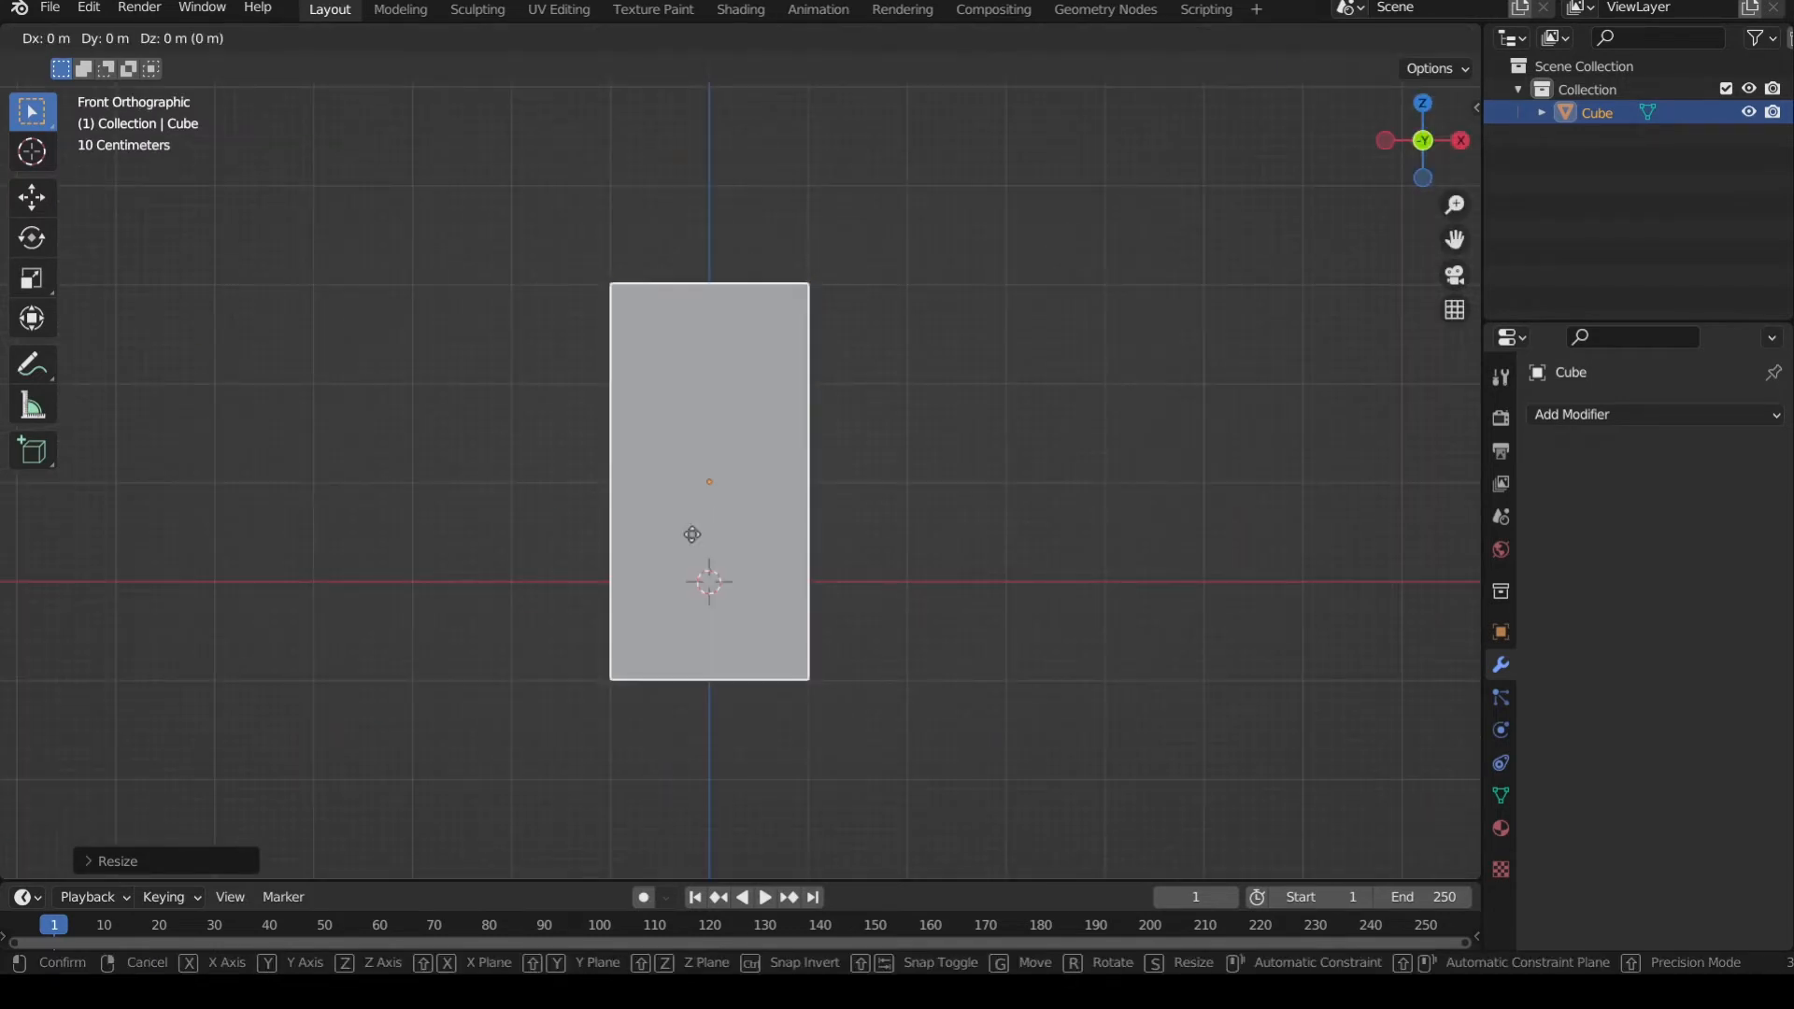
{"action": "key", "text": "z"}
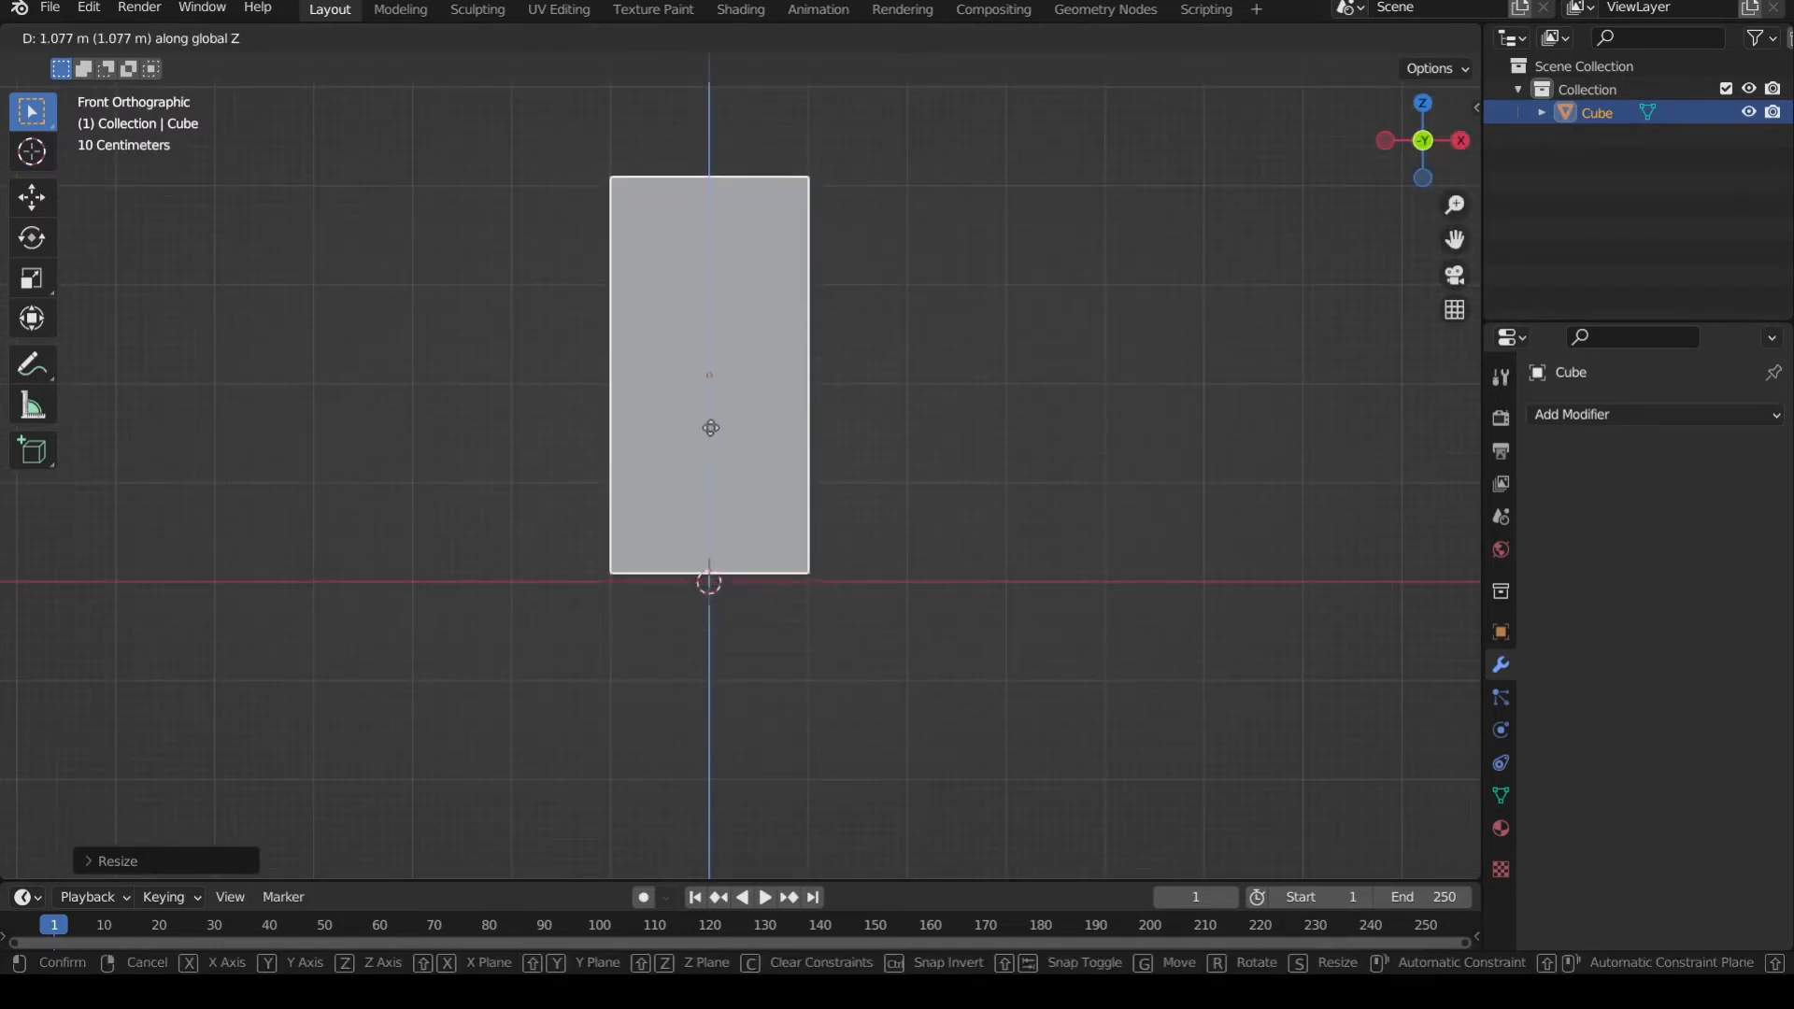
{"action": "left_click", "coordinate": [713, 438]}
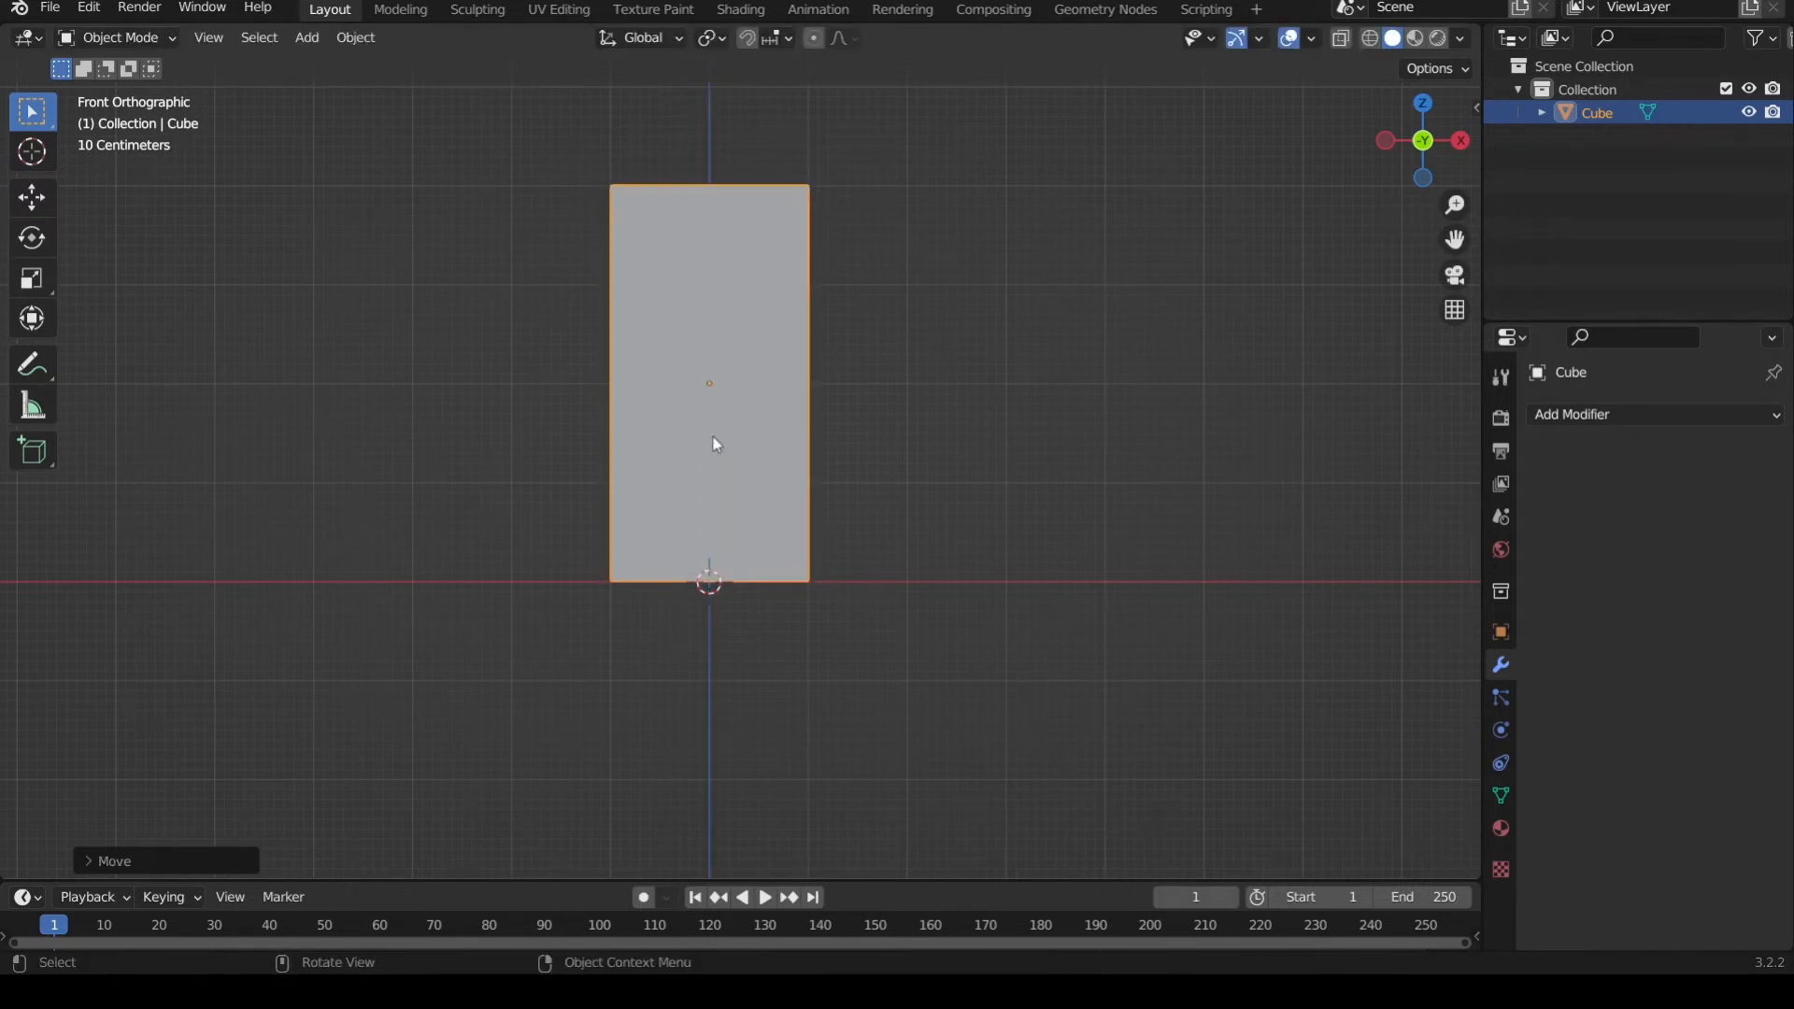
{"action": "middle_click_drag", "start_coordinate": [461, 417], "coordinate": [608, 517]}
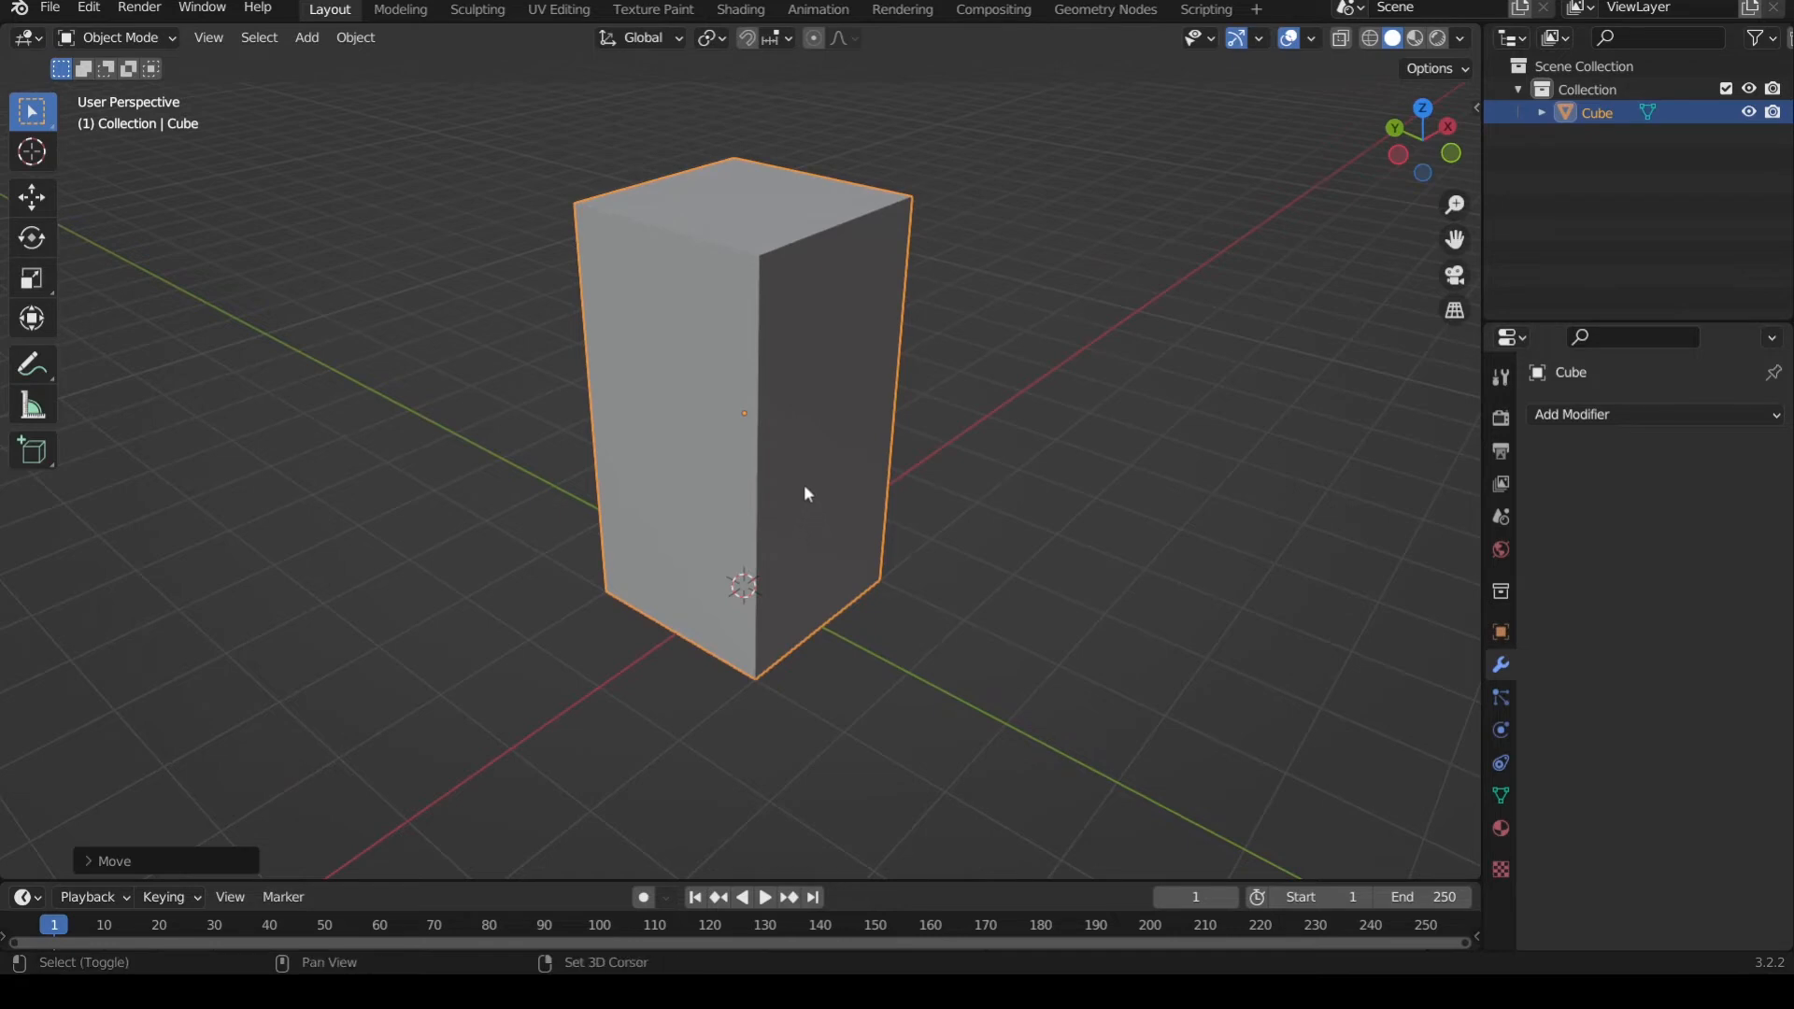
- In Edit Mode, select only the block's bottom face and scale it down to about 0.8 to taper the base
{"action": "middle_click_drag", "start_coordinate": [803, 488], "coordinate": [873, 402]}
{"action": "key", "text": "Tab"}
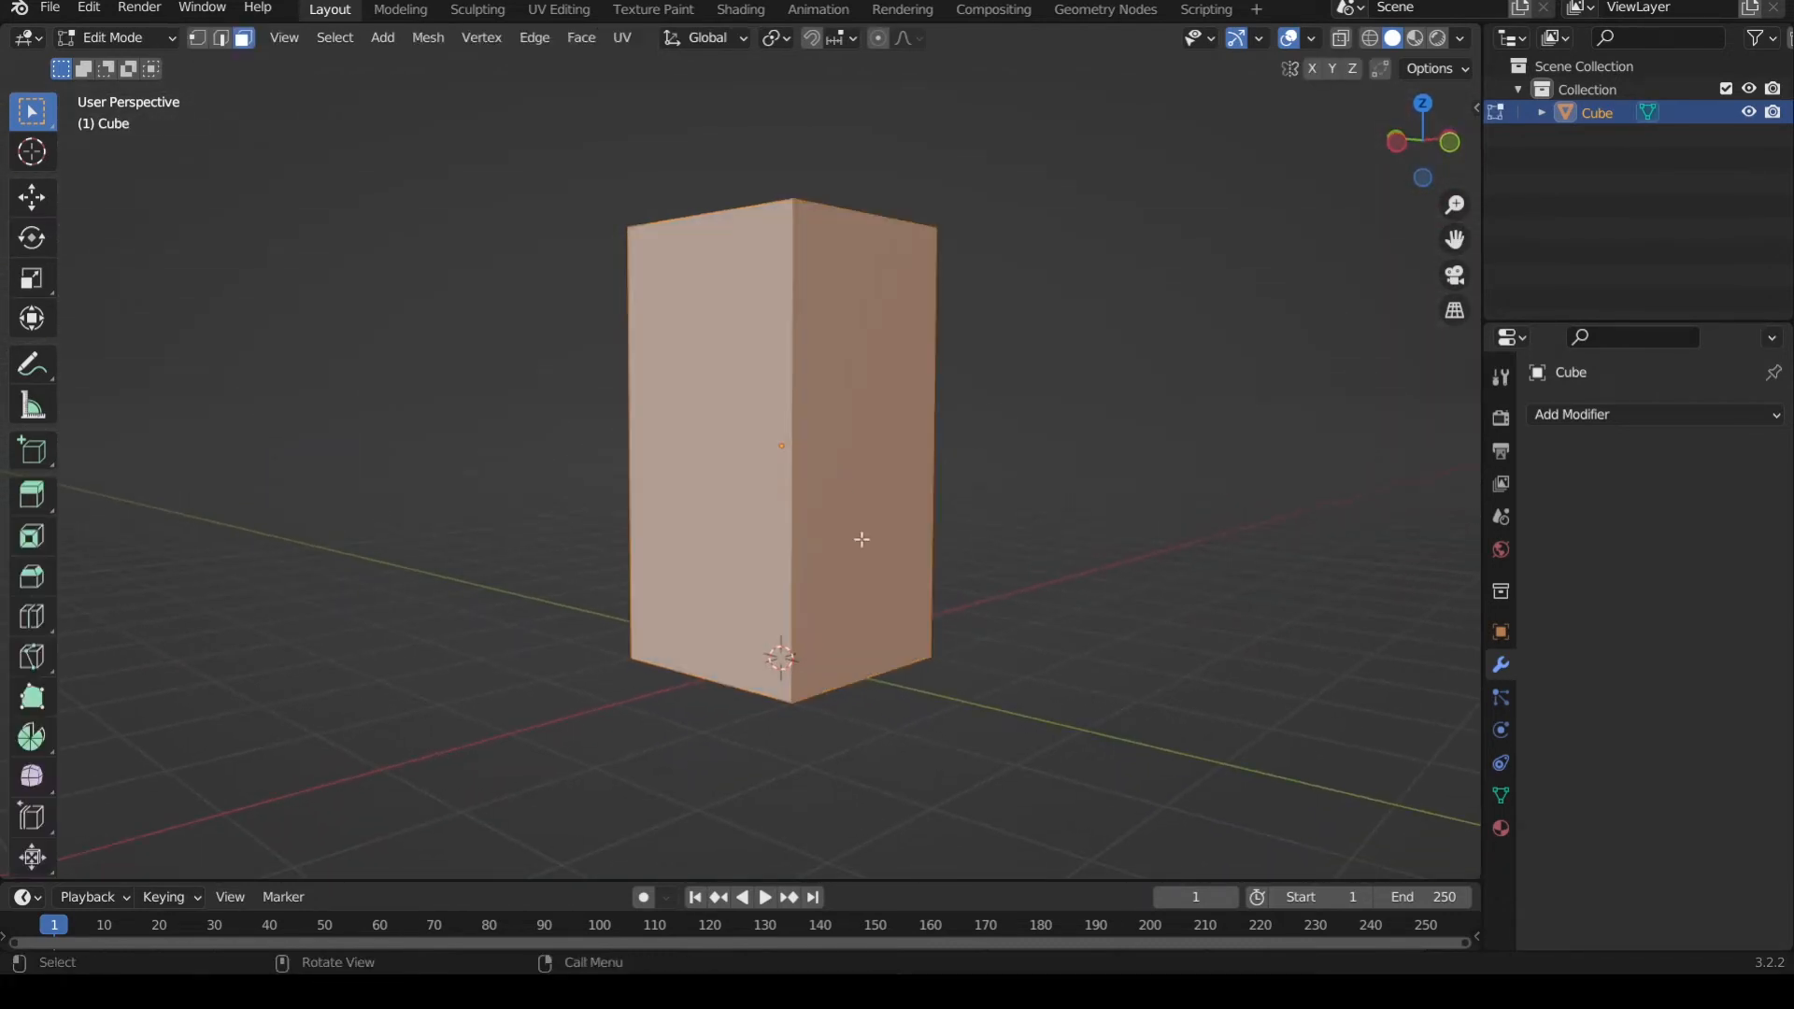
{"action": "middle_click_drag", "start_coordinate": [861, 540], "coordinate": [820, 485]}
{"action": "left_click", "coordinate": [1055, 435]}
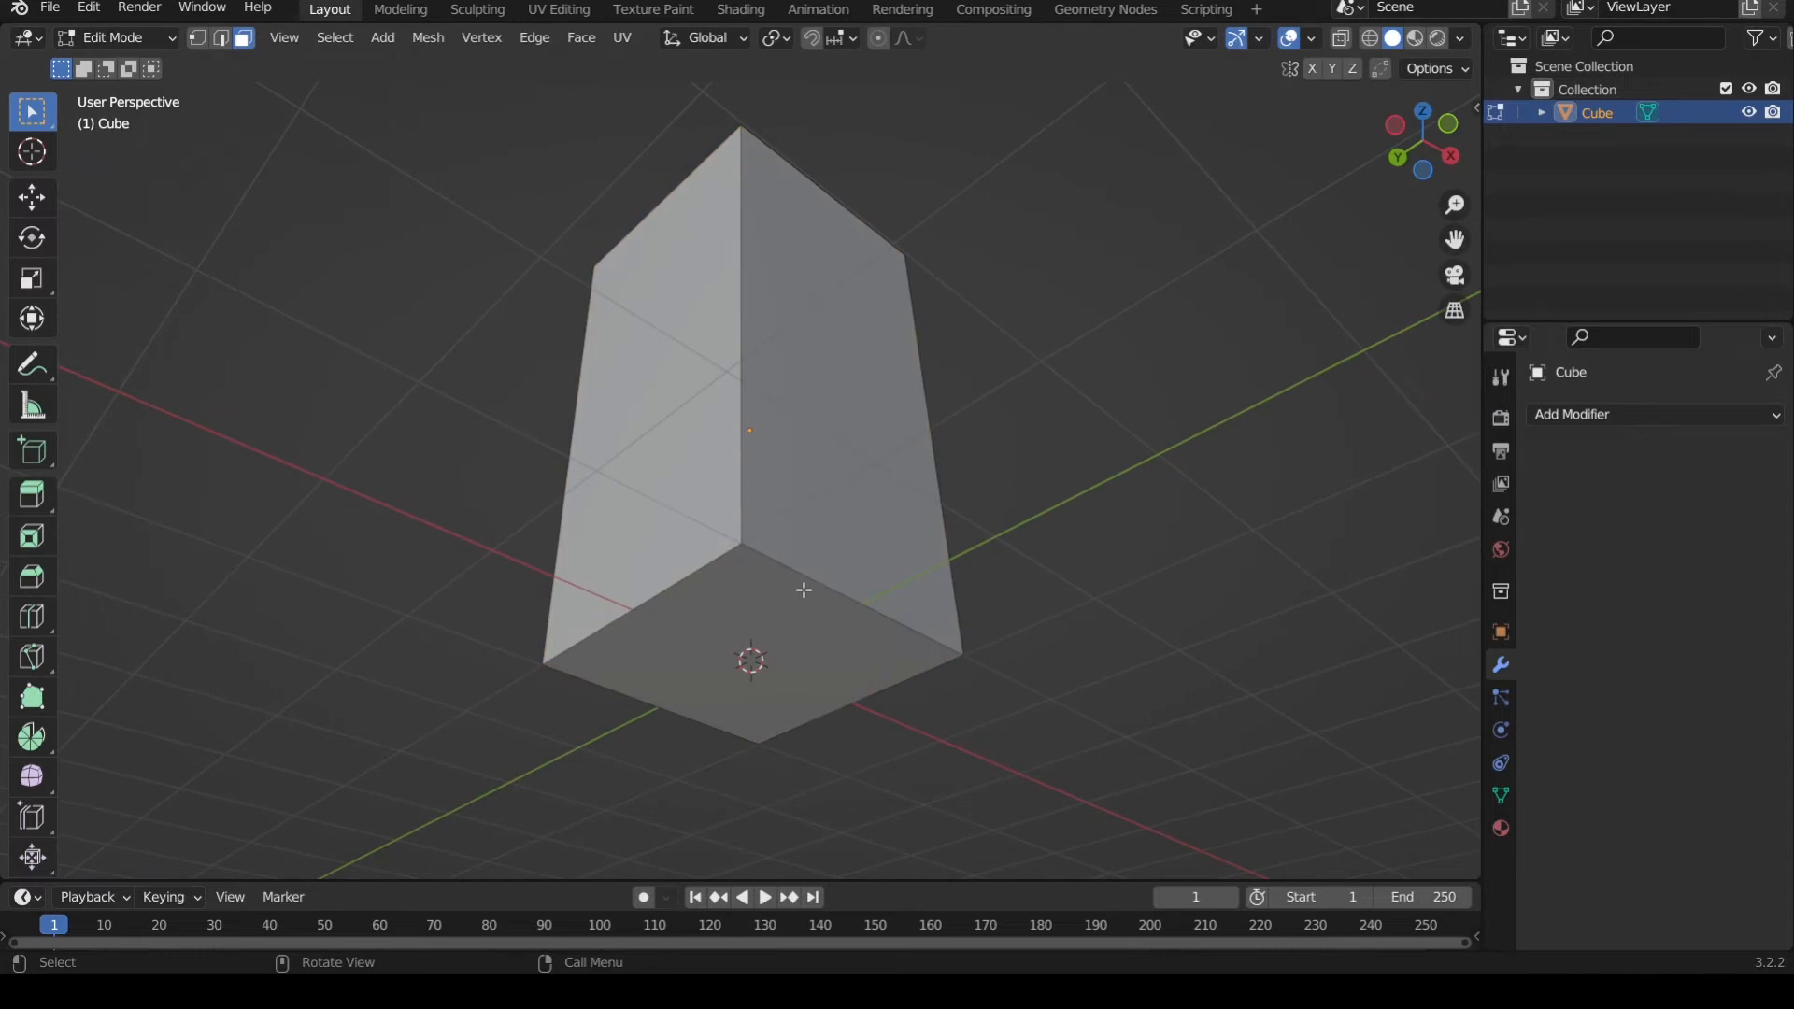
{"action": "left_click", "coordinate": [769, 621]}
{"action": "middle_click_drag", "start_coordinate": [768, 620], "coordinate": [799, 623]}
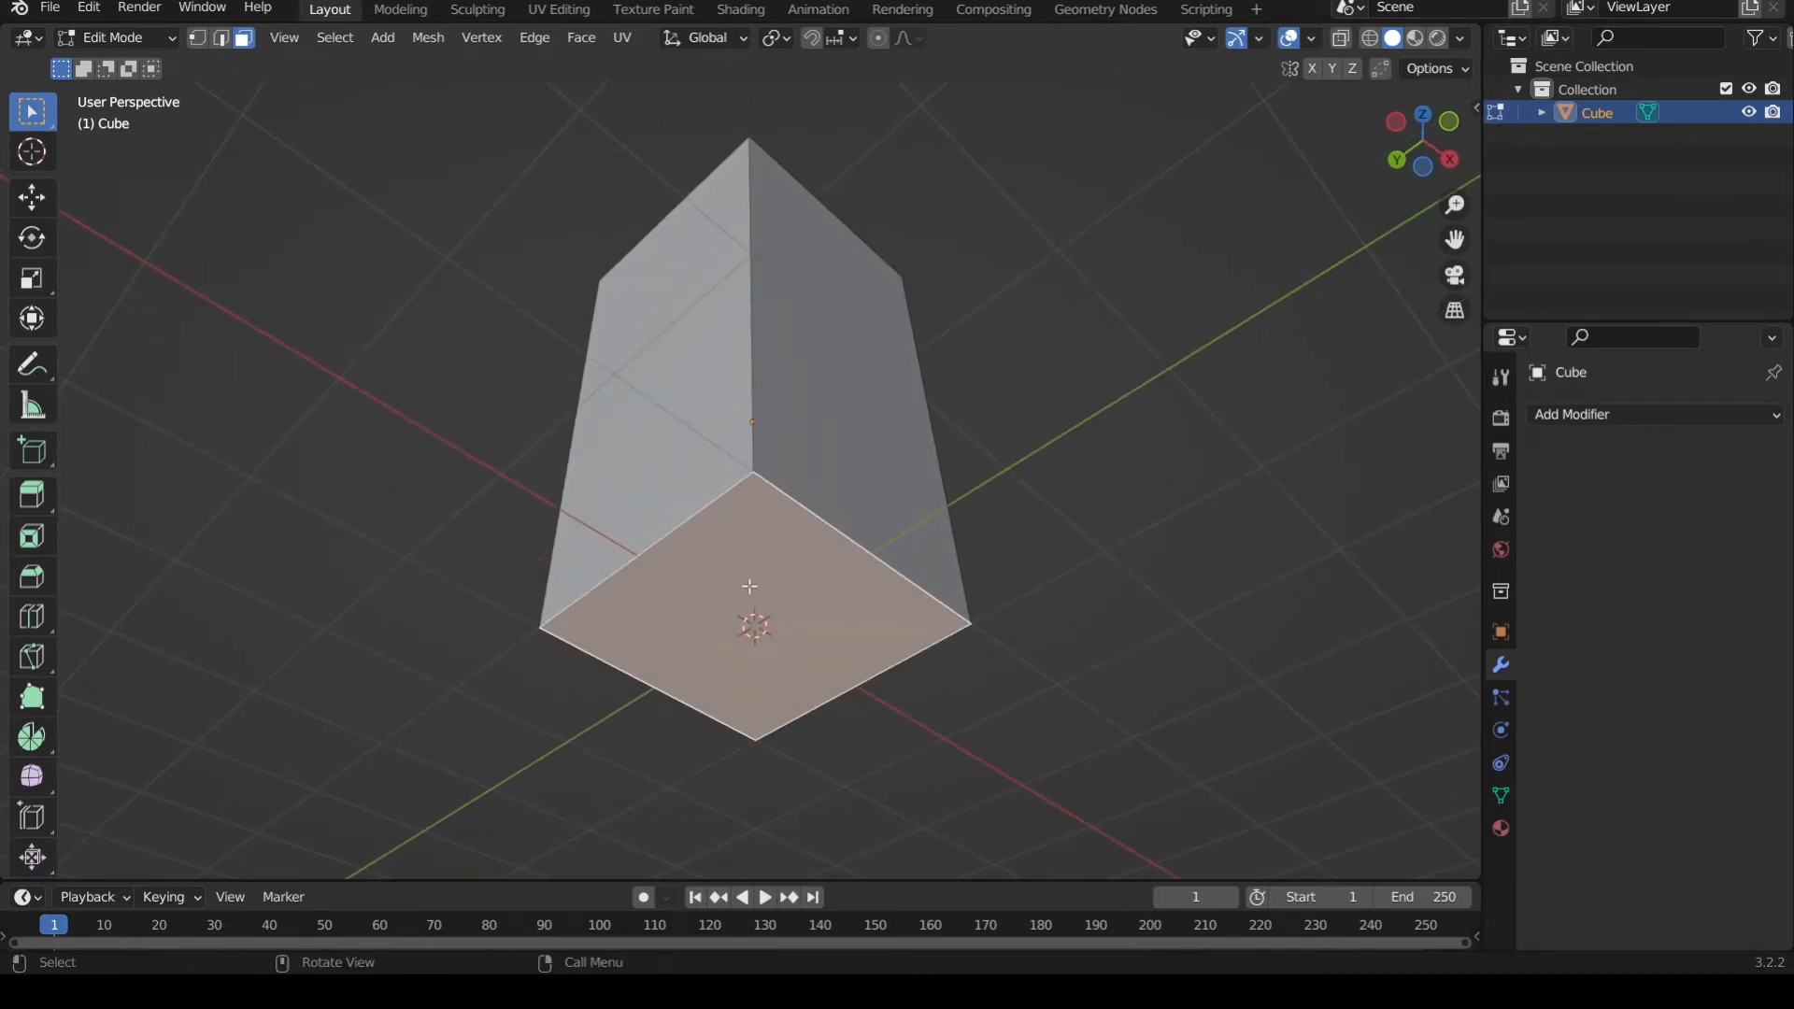
{"action": "scroll", "coordinate": [770, 573], "scroll_direction": "up", "scroll_amount": 1}
{"action": "scroll", "coordinate": [771, 577], "scroll_direction": "down", "scroll_amount": 1}
{"action": "key", "text": "s"}
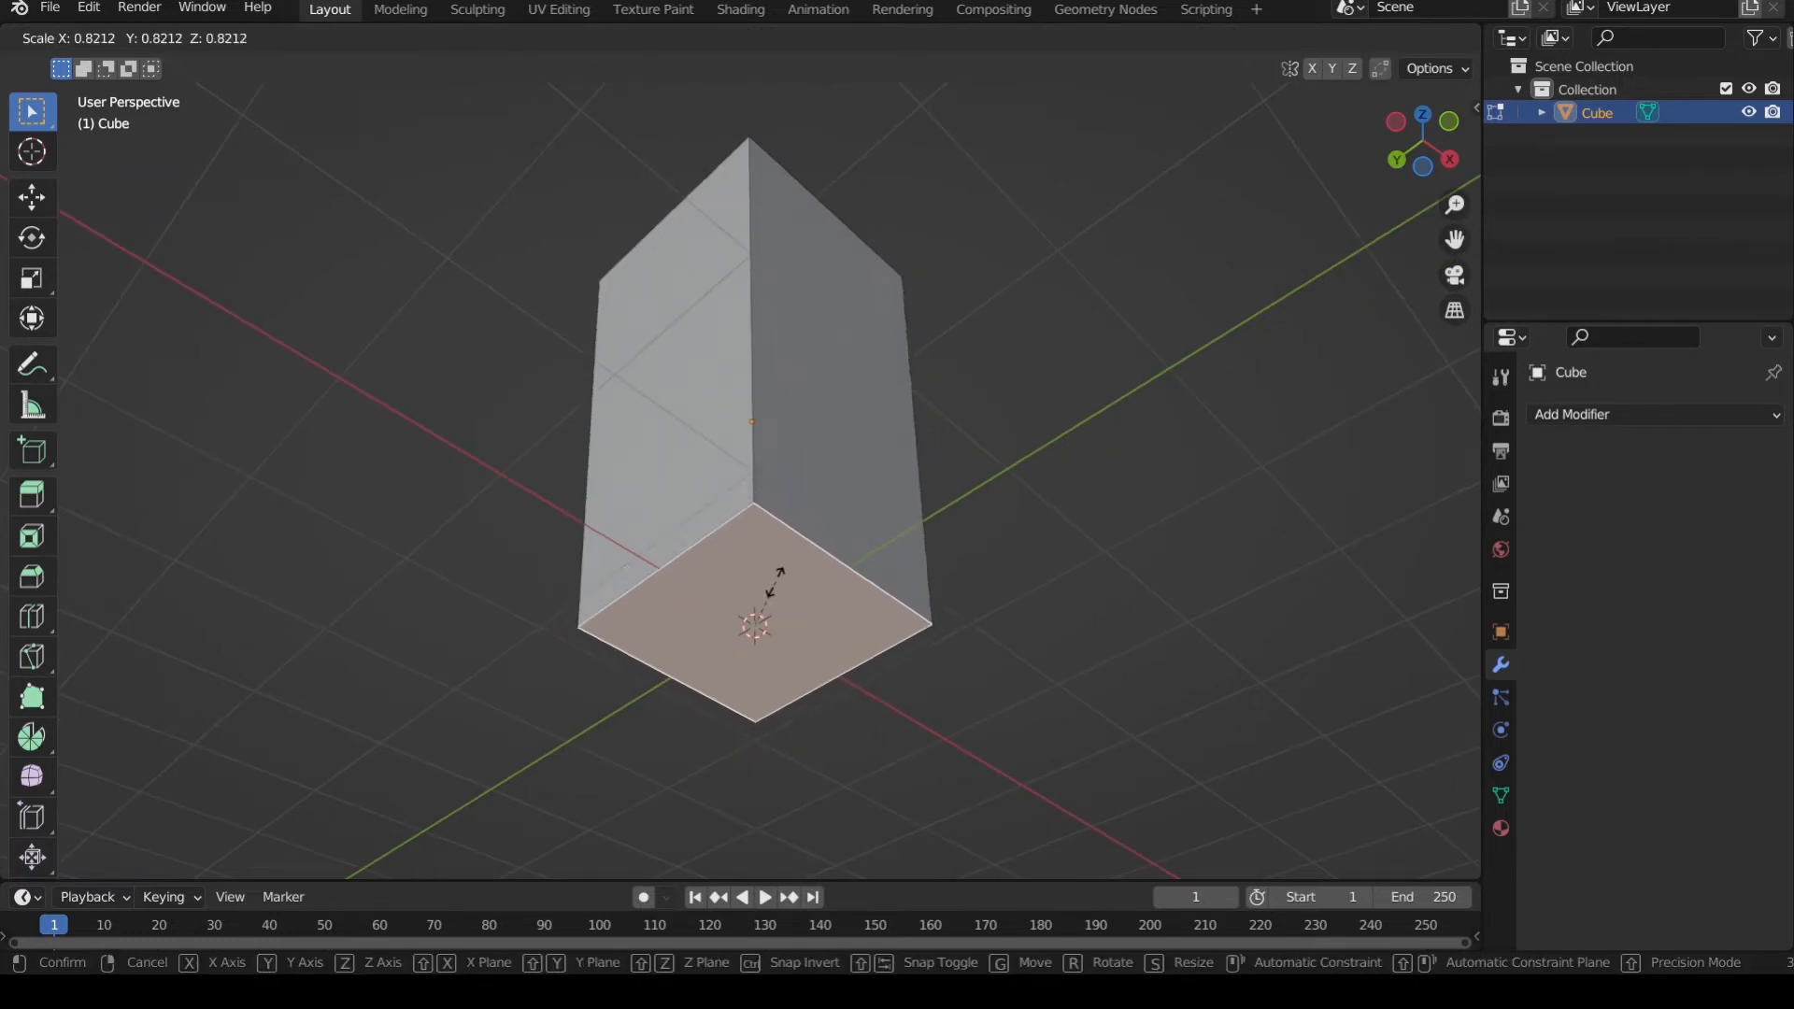
{"action": "left_click", "coordinate": [774, 582]}
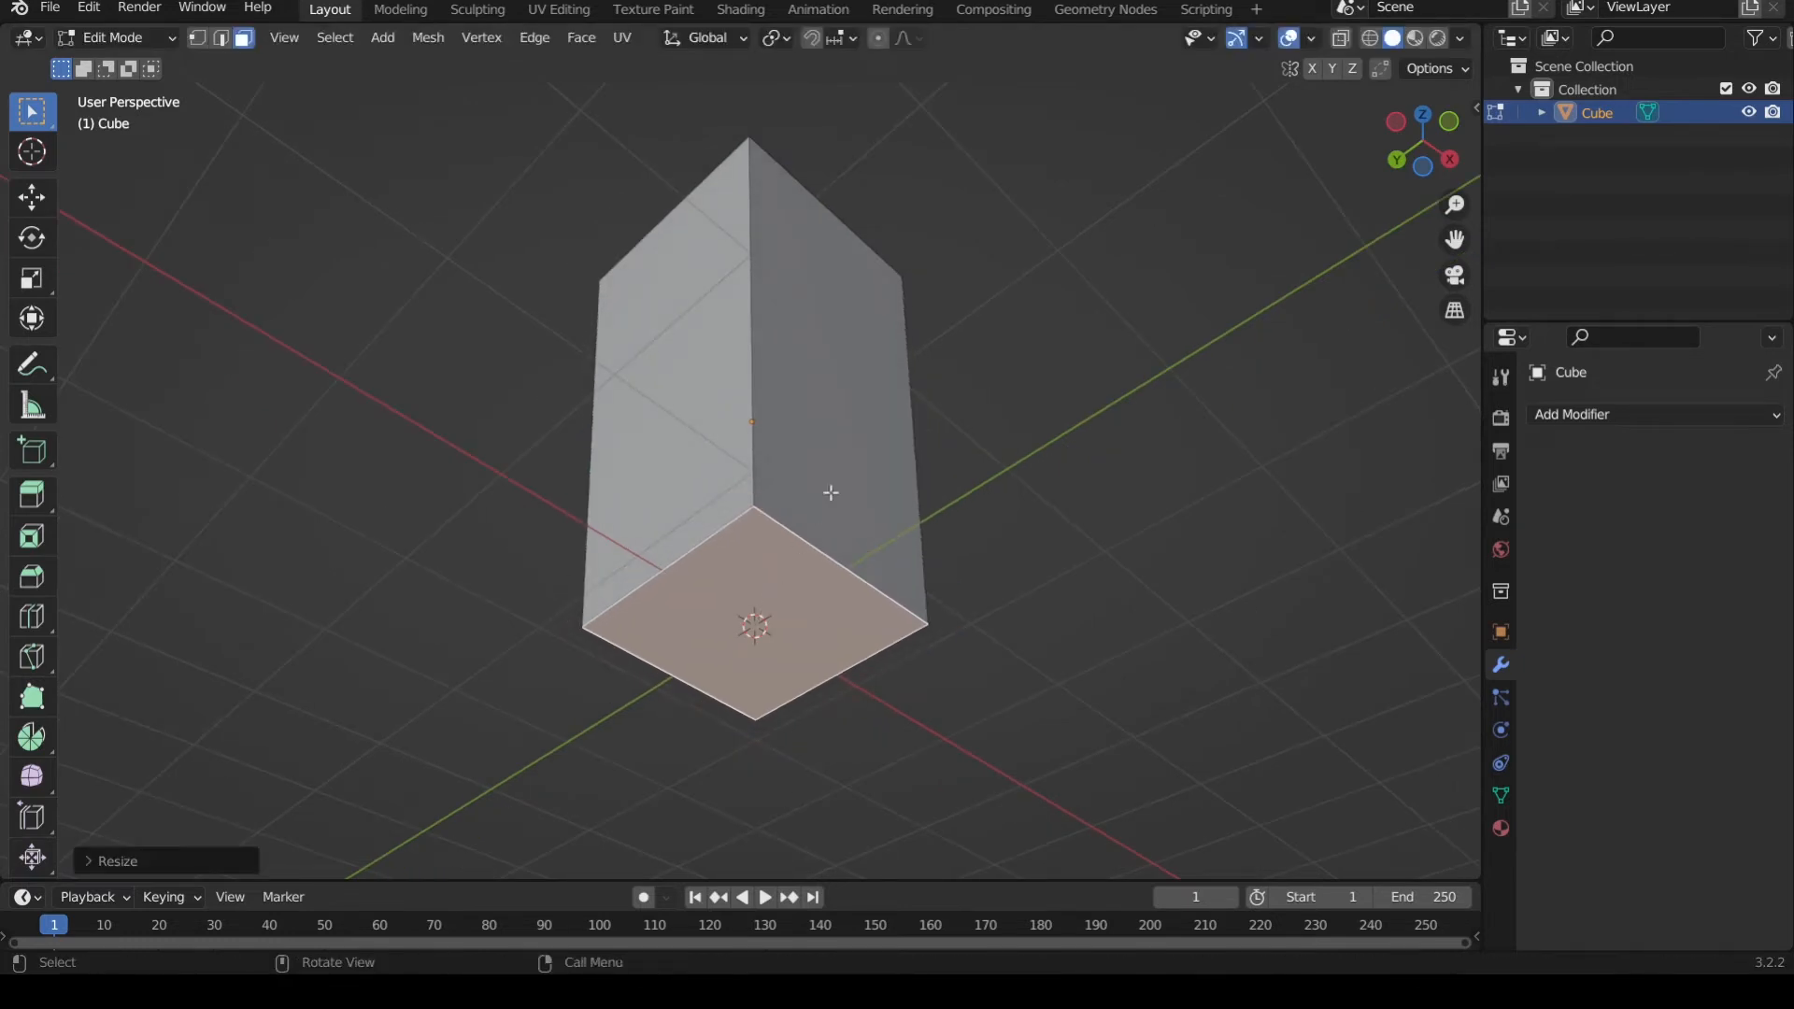
{"action": "middle_click_drag", "start_coordinate": [829, 492], "coordinate": [1010, 473]}
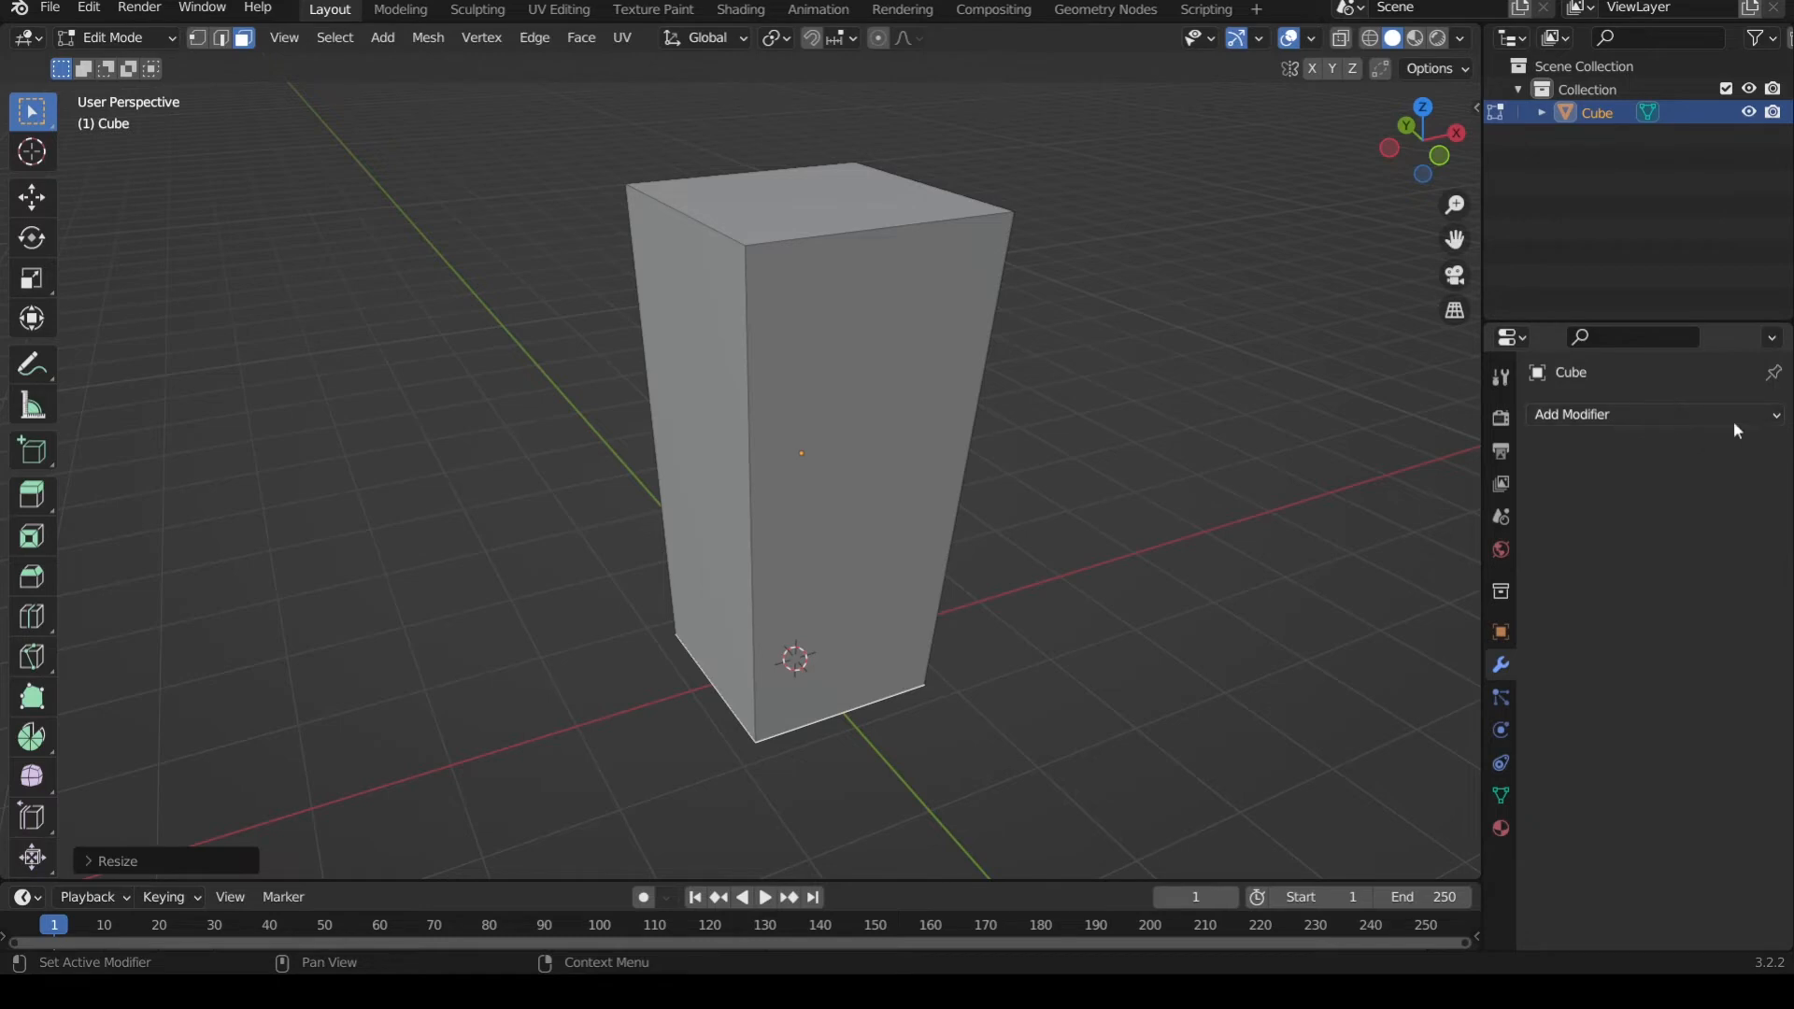
- Add a Subdivision Surface modifier to the tapered block and set its viewport levels to 2
{"action": "left_click", "coordinate": [1634, 418]}
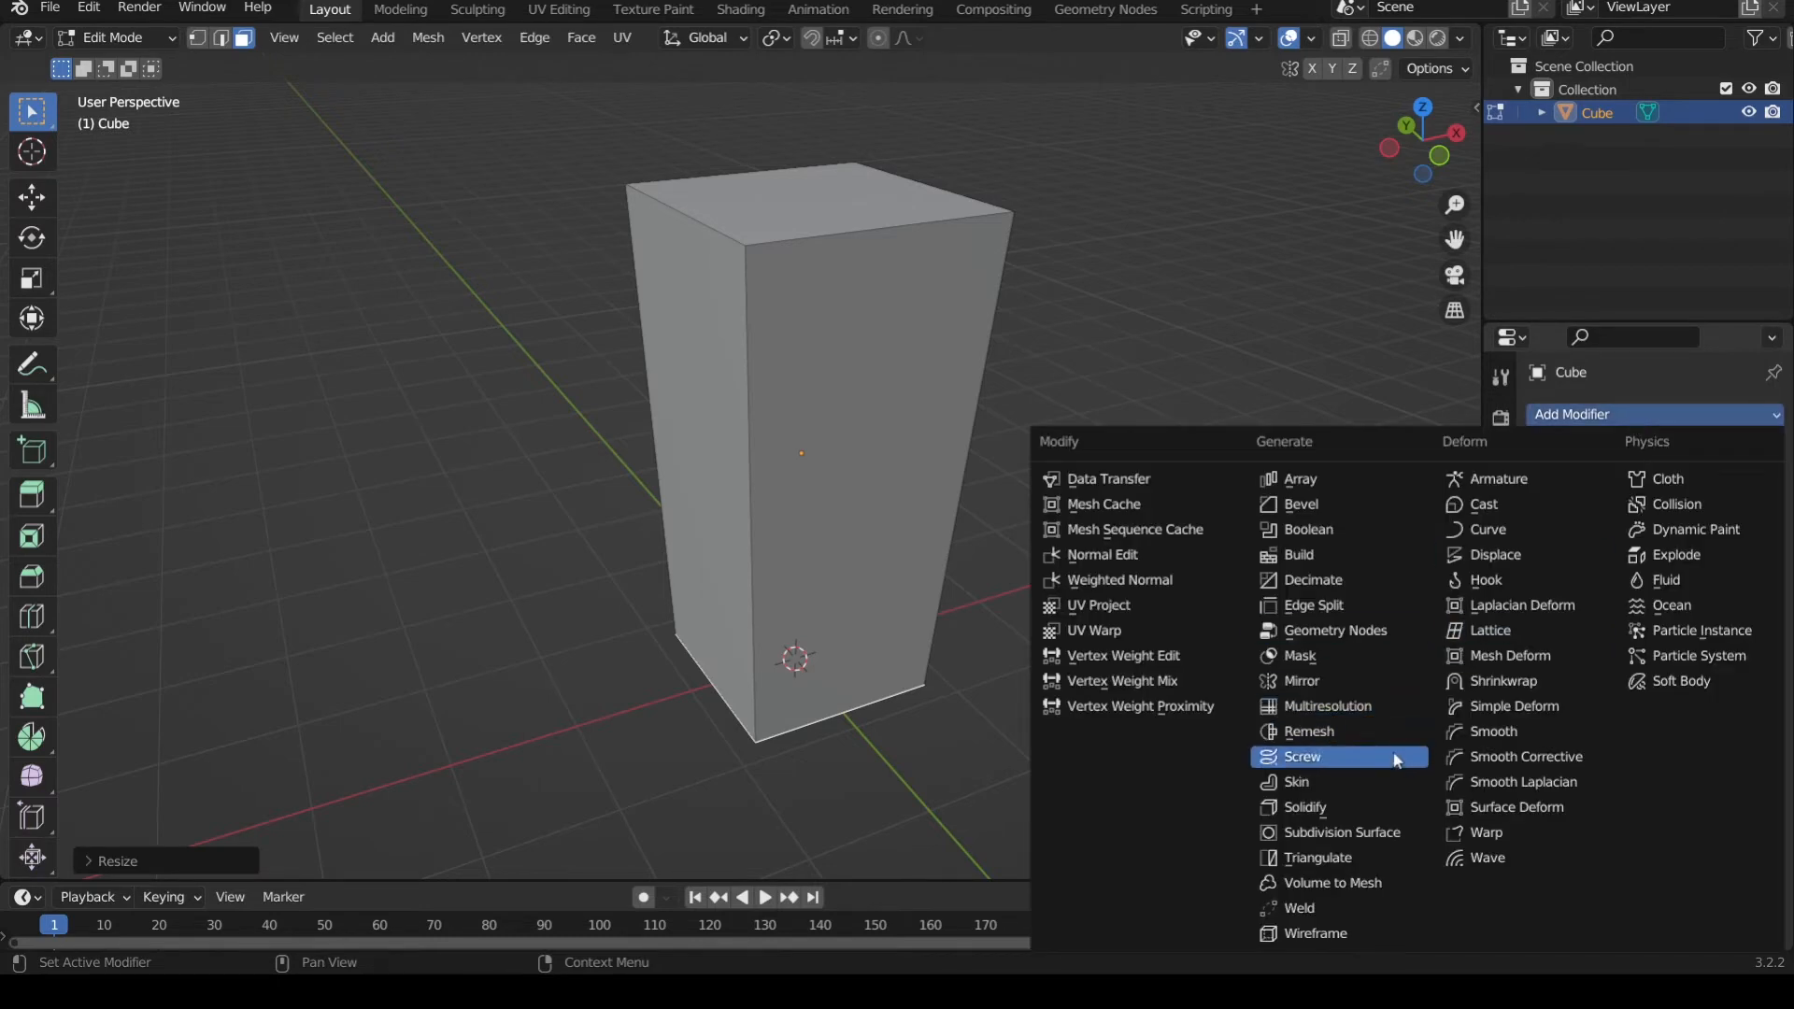
{"action": "left_click", "coordinate": [1370, 839]}
{"action": "mouse_move", "coordinate": [1149, 542]}
{"action": "middle_mouse_down"}
{"action": "mouse_move", "coordinate": [1138, 577]}
{"action": "mouse_move", "coordinate": [1057, 477]}
{"action": "mouse_move", "coordinate": [1141, 485]}
{"action": "mouse_move", "coordinate": [1160, 554]}
{"action": "middle_mouse_up"}
{"action": "scroll", "coordinate": [1155, 532], "scroll_direction": "up", "scroll_amount": 2}
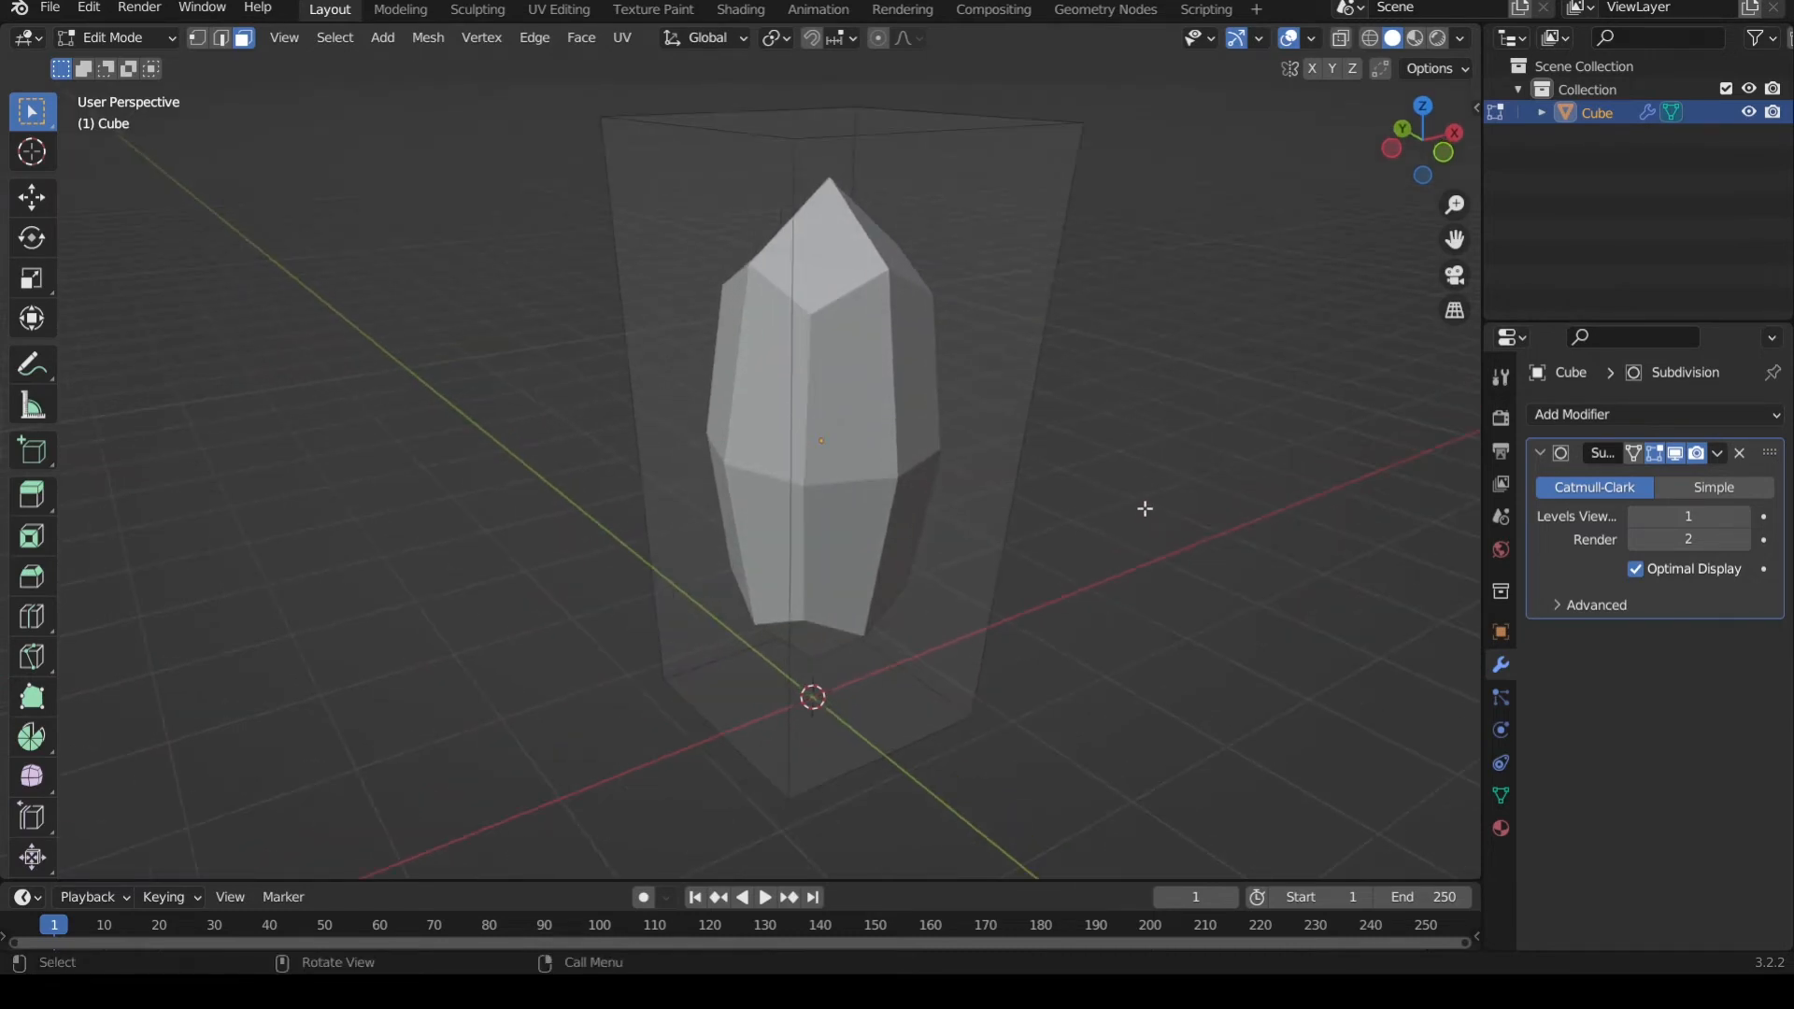
{"action": "middle_click_drag", "start_coordinate": [1118, 448], "coordinate": [1066, 411]}
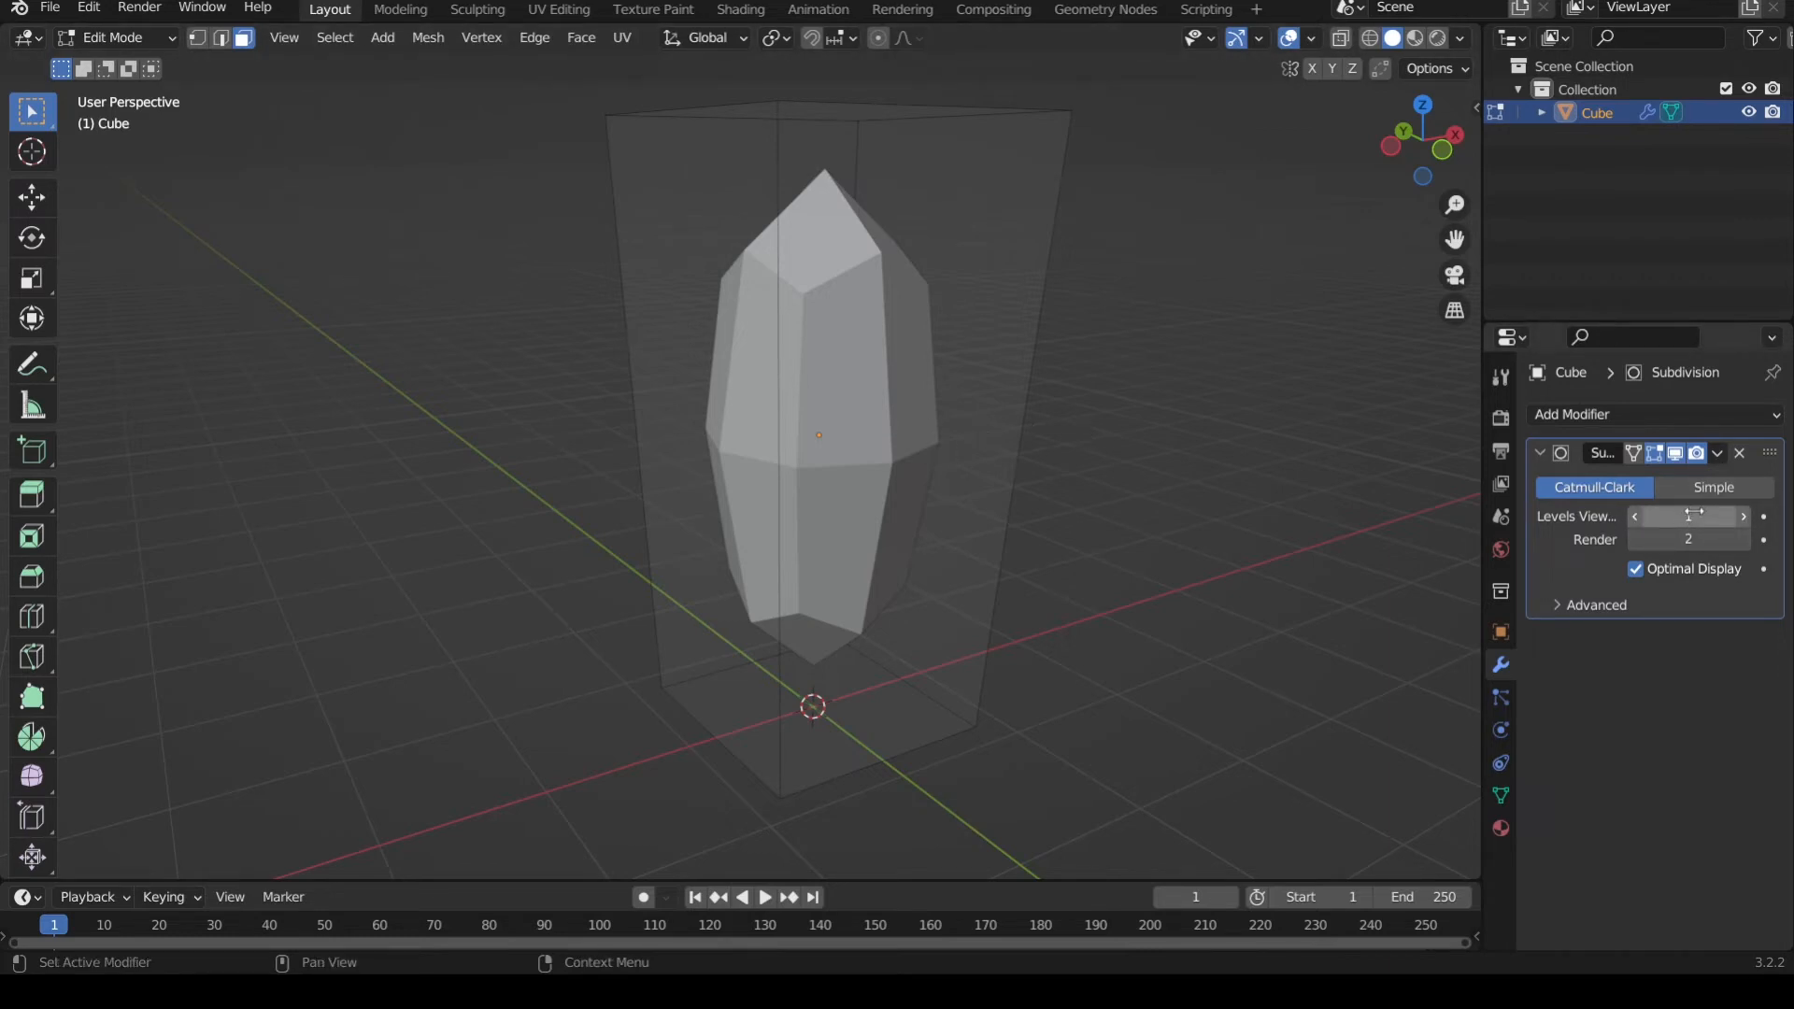
{"action": "left_click", "coordinate": [1744, 517]}
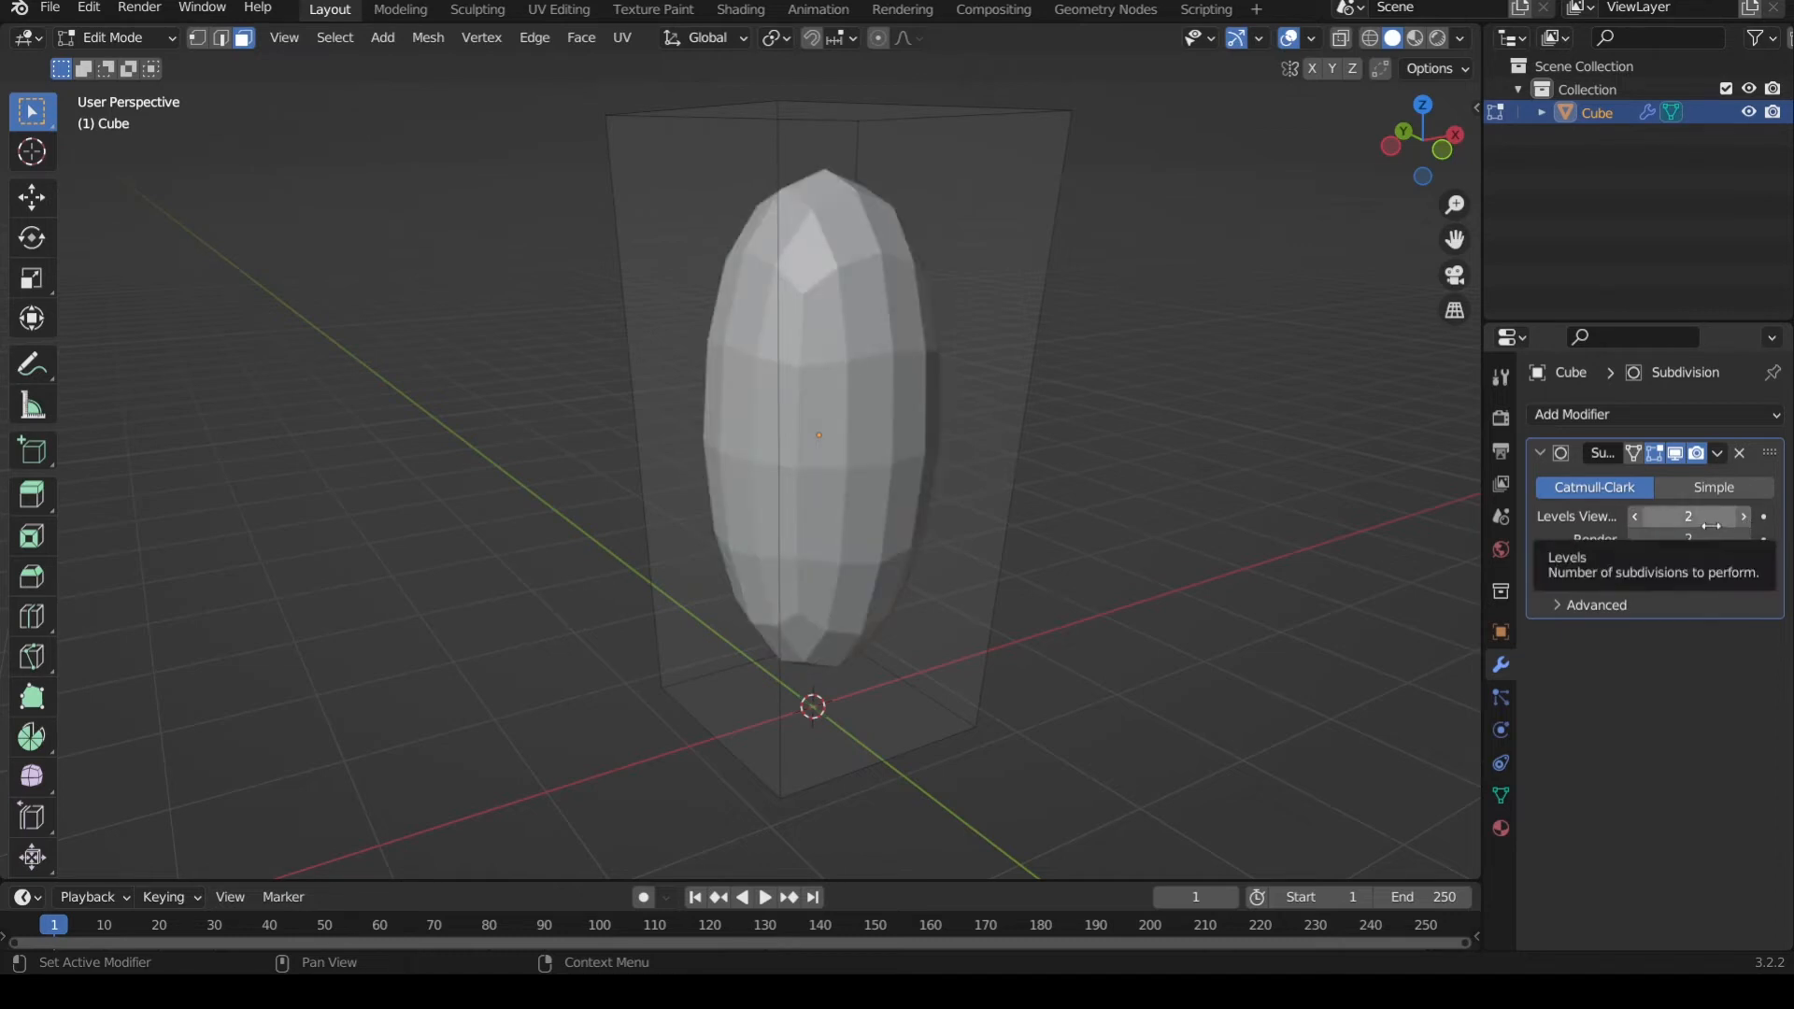
- Raise the Subdivision Surface modifier's viewport levels to 3, comparing the smoothing against level 2
{"action": "left_click", "coordinate": [1744, 518]}
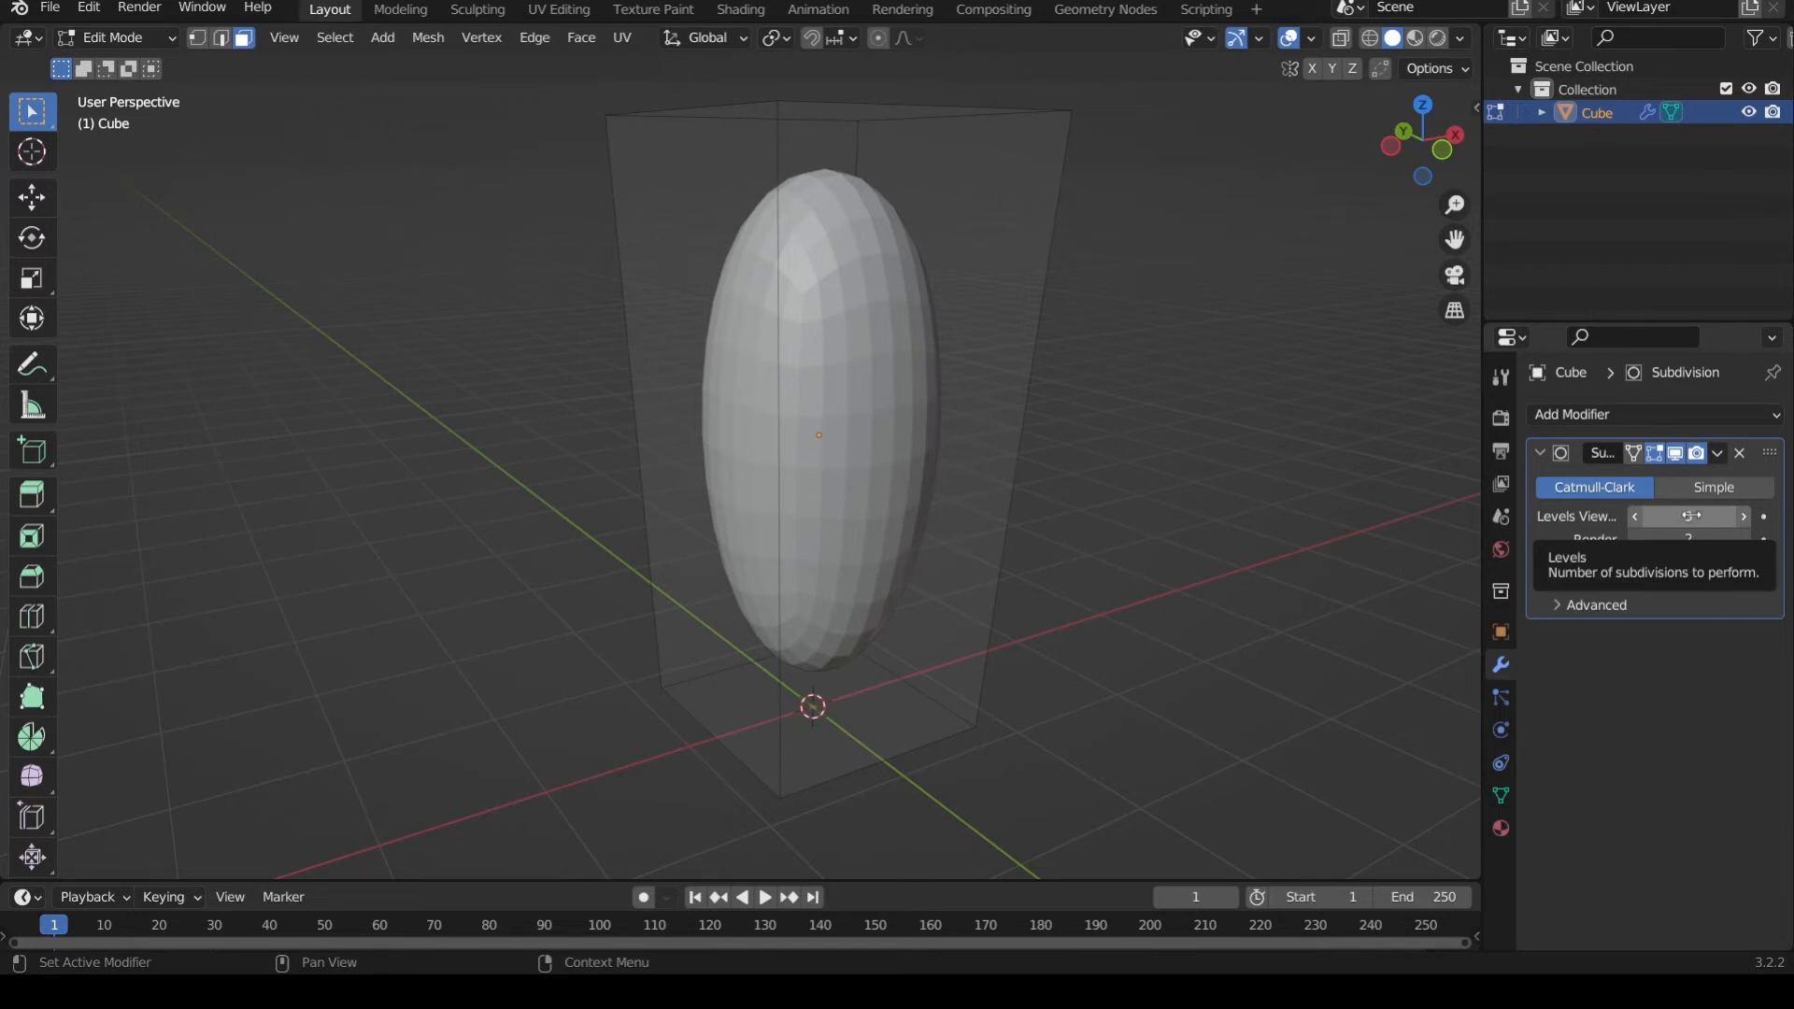
{"action": "mouse_move", "coordinate": [1094, 453]}
{"action": "middle_mouse_down"}
{"action": "mouse_move", "coordinate": [1141, 473]}
{"action": "mouse_move", "coordinate": [1117, 463]}
{"action": "mouse_move", "coordinate": [1140, 451]}
{"action": "mouse_move", "coordinate": [1122, 428]}
{"action": "mouse_move", "coordinate": [1108, 439]}
{"action": "middle_mouse_up"}
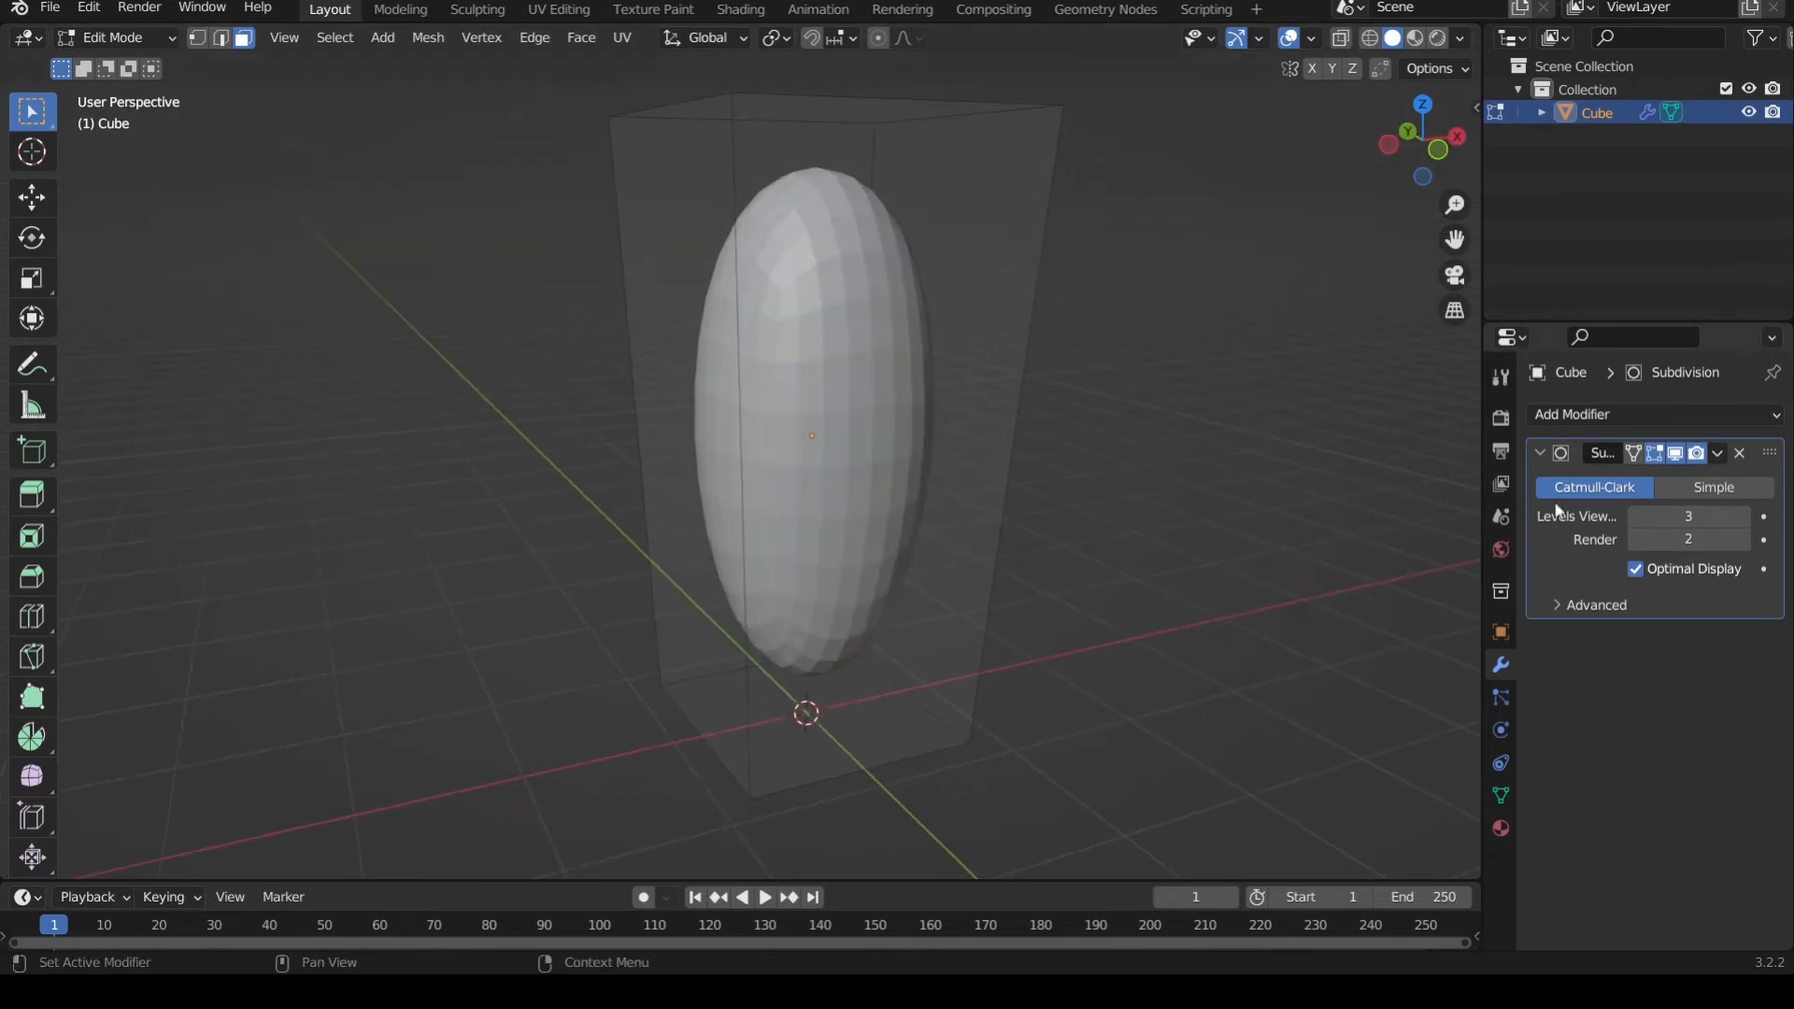
{"action": "left_click", "coordinate": [1634, 517]}
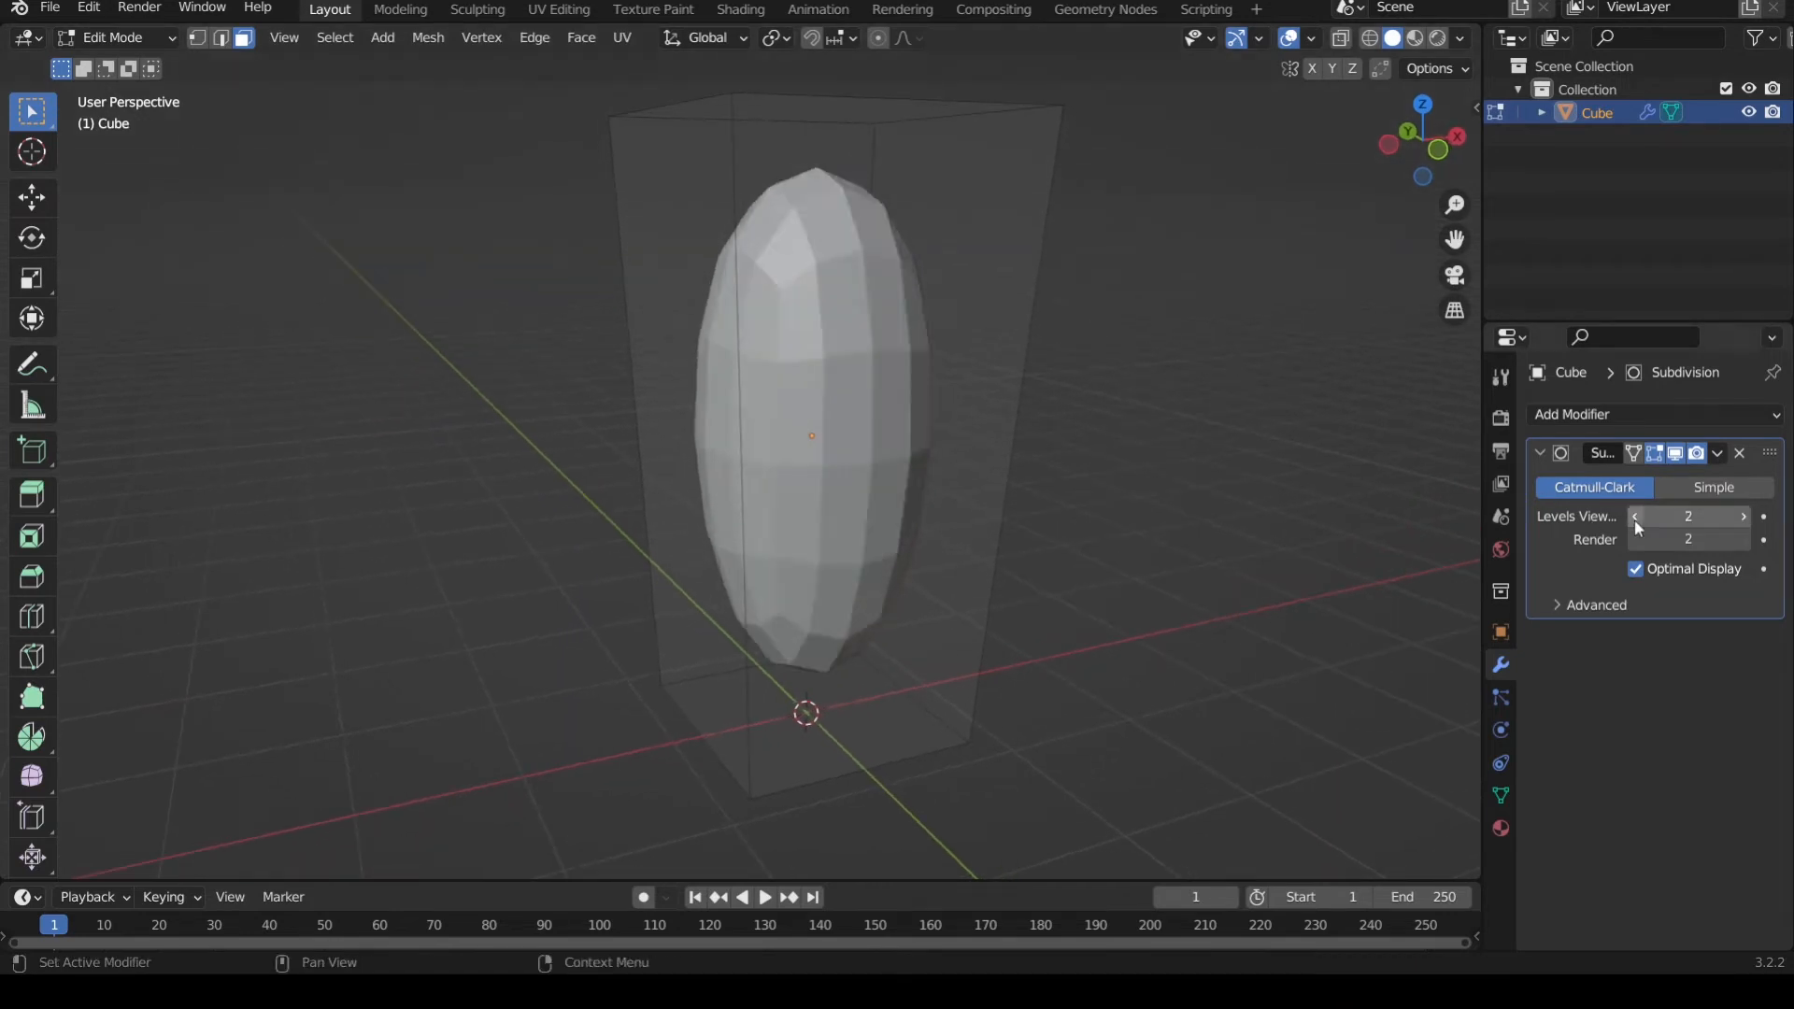
{"action": "left_click", "coordinate": [1746, 517]}
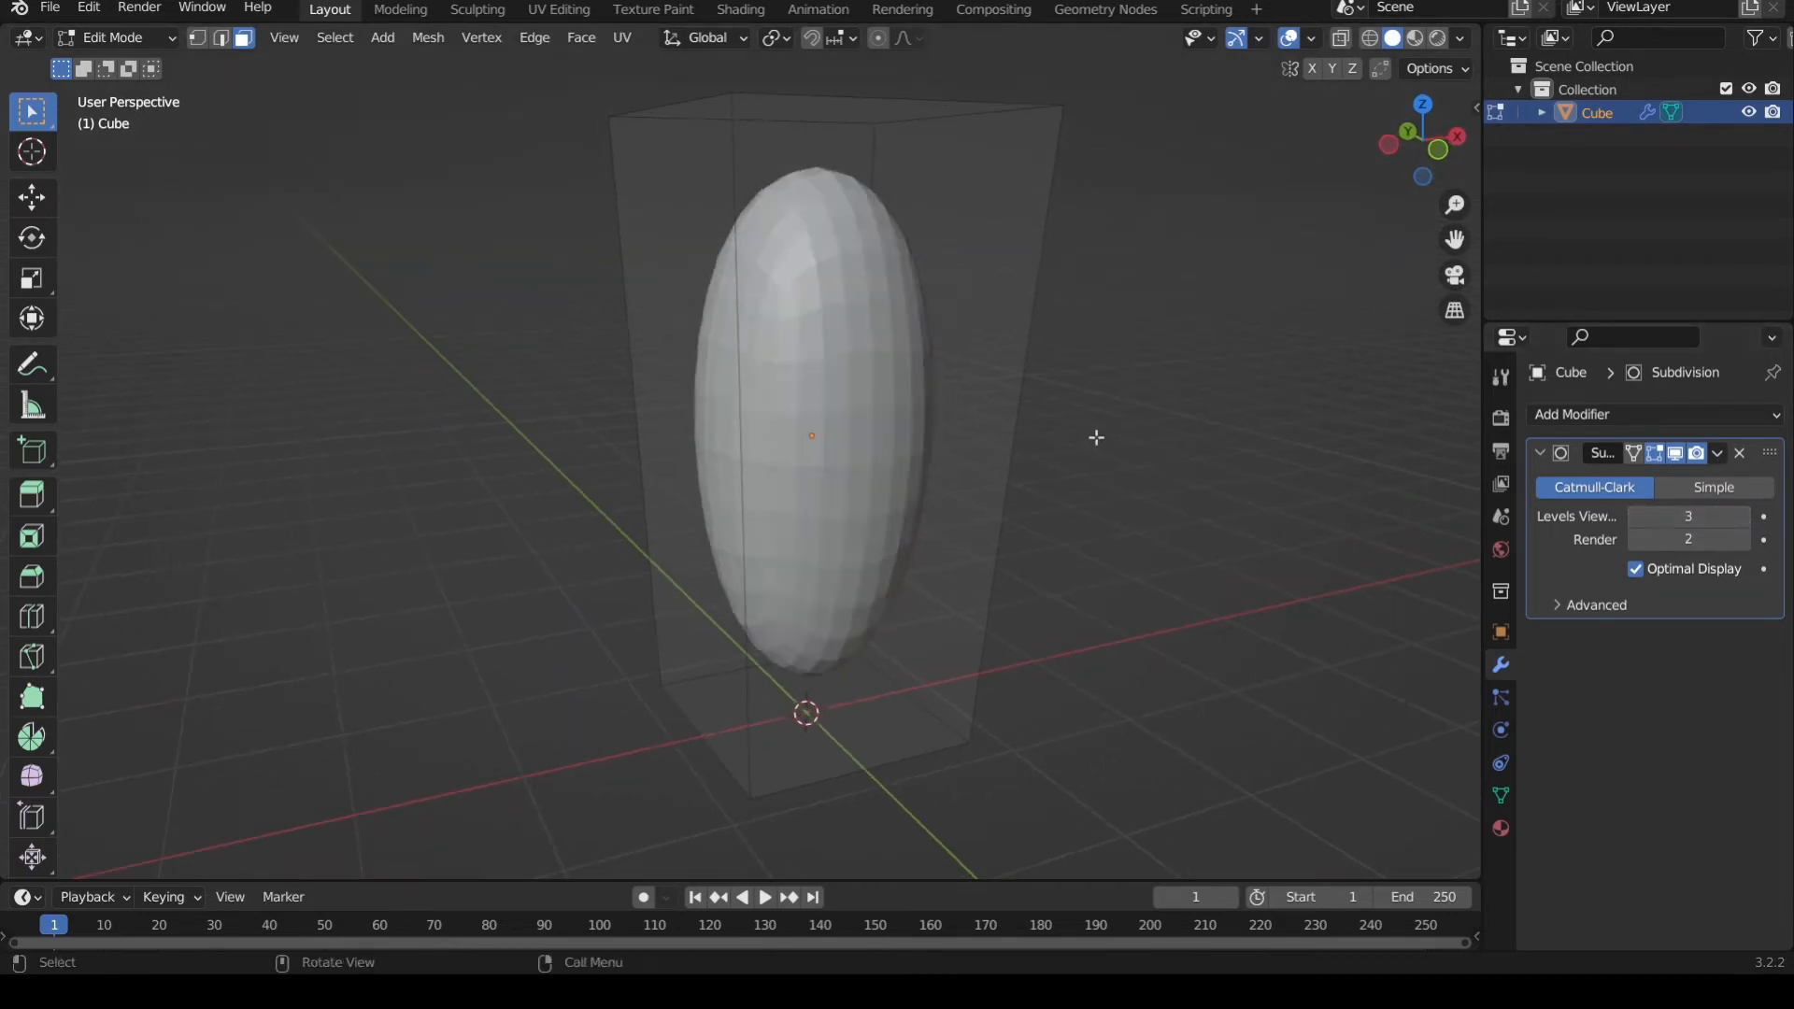
{"action": "mouse_move", "coordinate": [1093, 432]}
{"action": "middle_mouse_down"}
{"action": "mouse_move", "coordinate": [1106, 473]}
{"action": "mouse_move", "coordinate": [1054, 460]}
{"action": "mouse_move", "coordinate": [1105, 429]}
{"action": "mouse_move", "coordinate": [1109, 461]}
{"action": "mouse_move", "coordinate": [1074, 477]}
{"action": "mouse_move", "coordinate": [664, 406]}
{"action": "mouse_move", "coordinate": [1081, 448]}
{"action": "mouse_move", "coordinate": [1018, 477]}
{"action": "mouse_move", "coordinate": [1115, 434]}
{"action": "mouse_move", "coordinate": [1097, 465]}
{"action": "mouse_move", "coordinate": [1105, 452]}
{"action": "middle_mouse_up"}
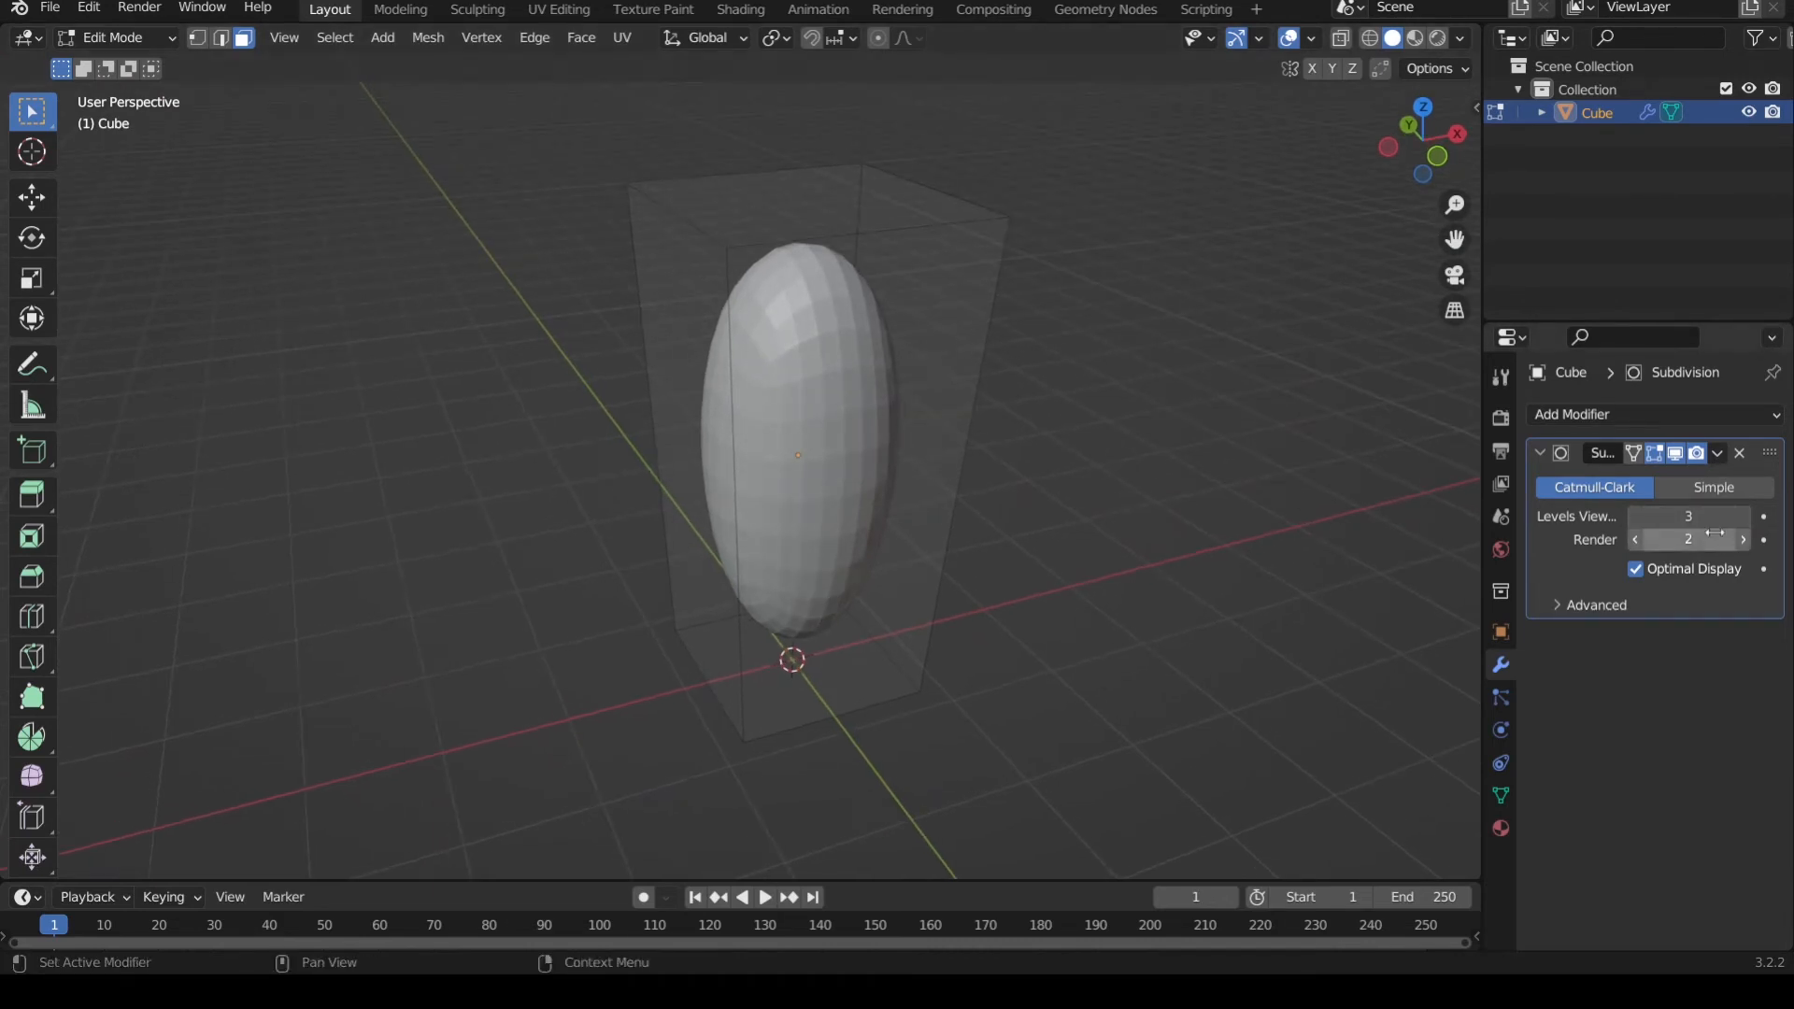
{"action": "middle_click_drag", "start_coordinate": [1102, 468], "coordinate": [1073, 490]}
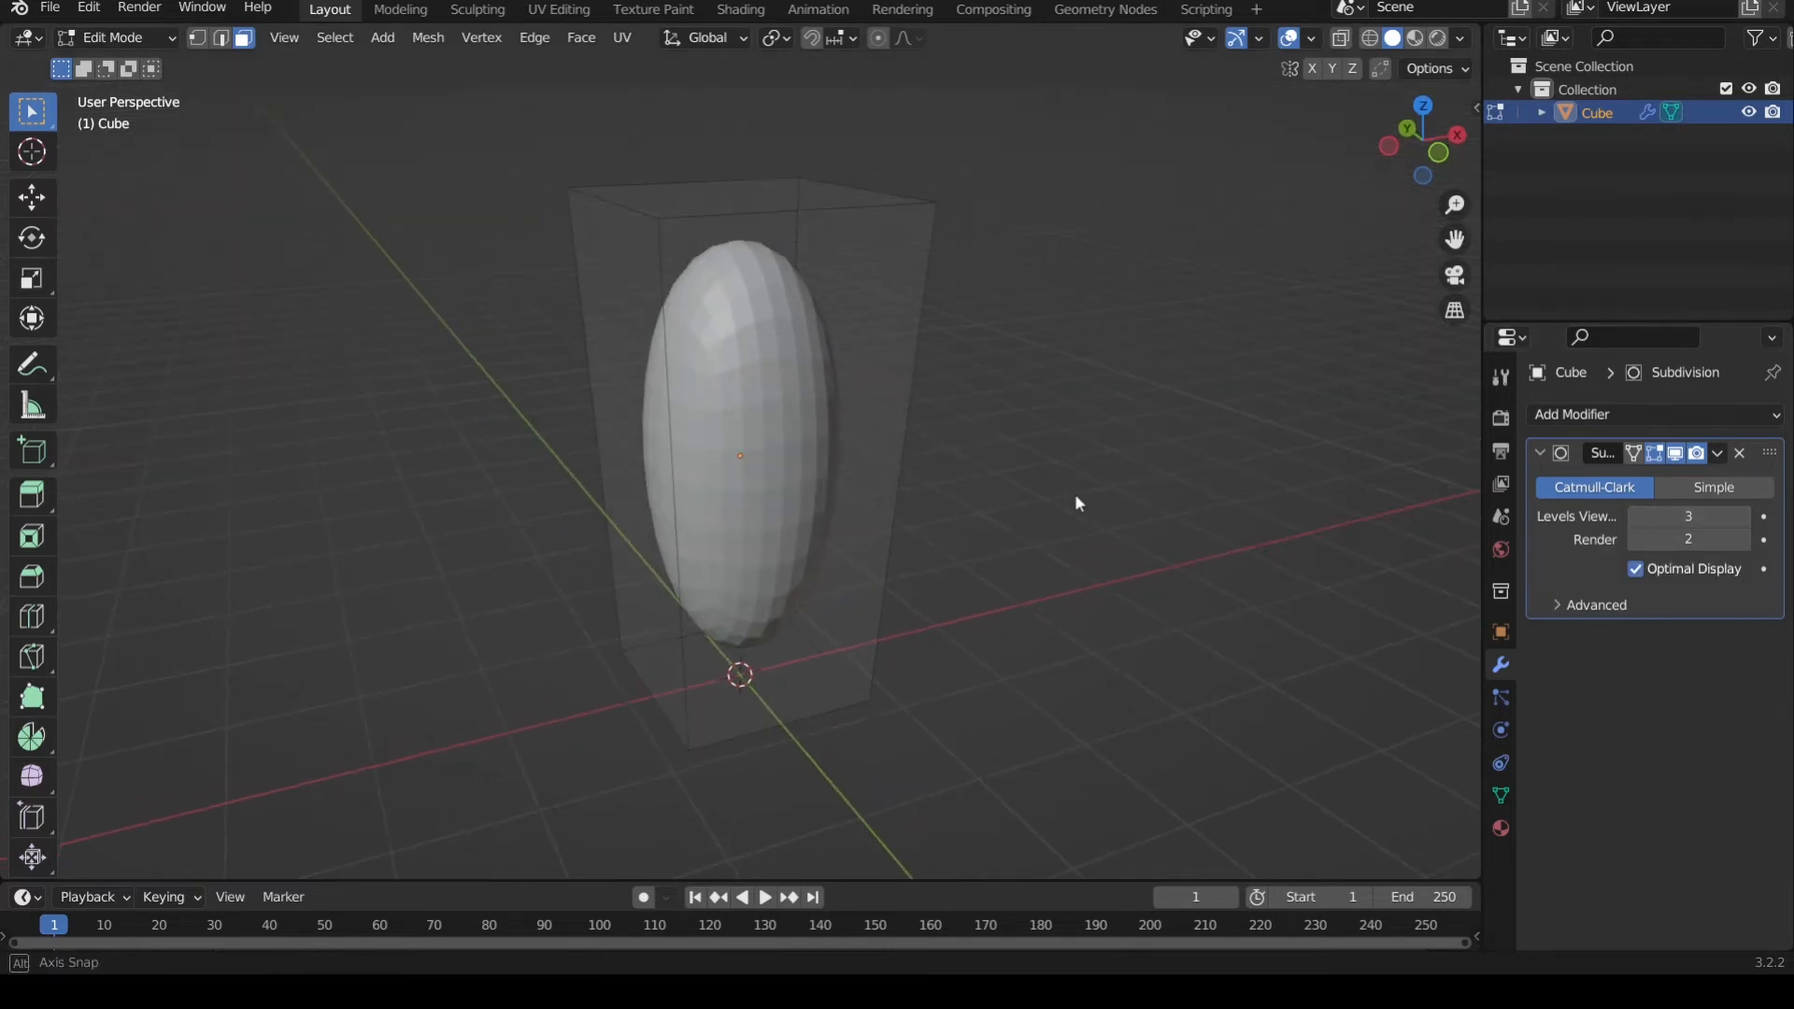
{"action": "scroll", "coordinate": [1022, 452], "scroll_direction": "down", "scroll_amount": 1}
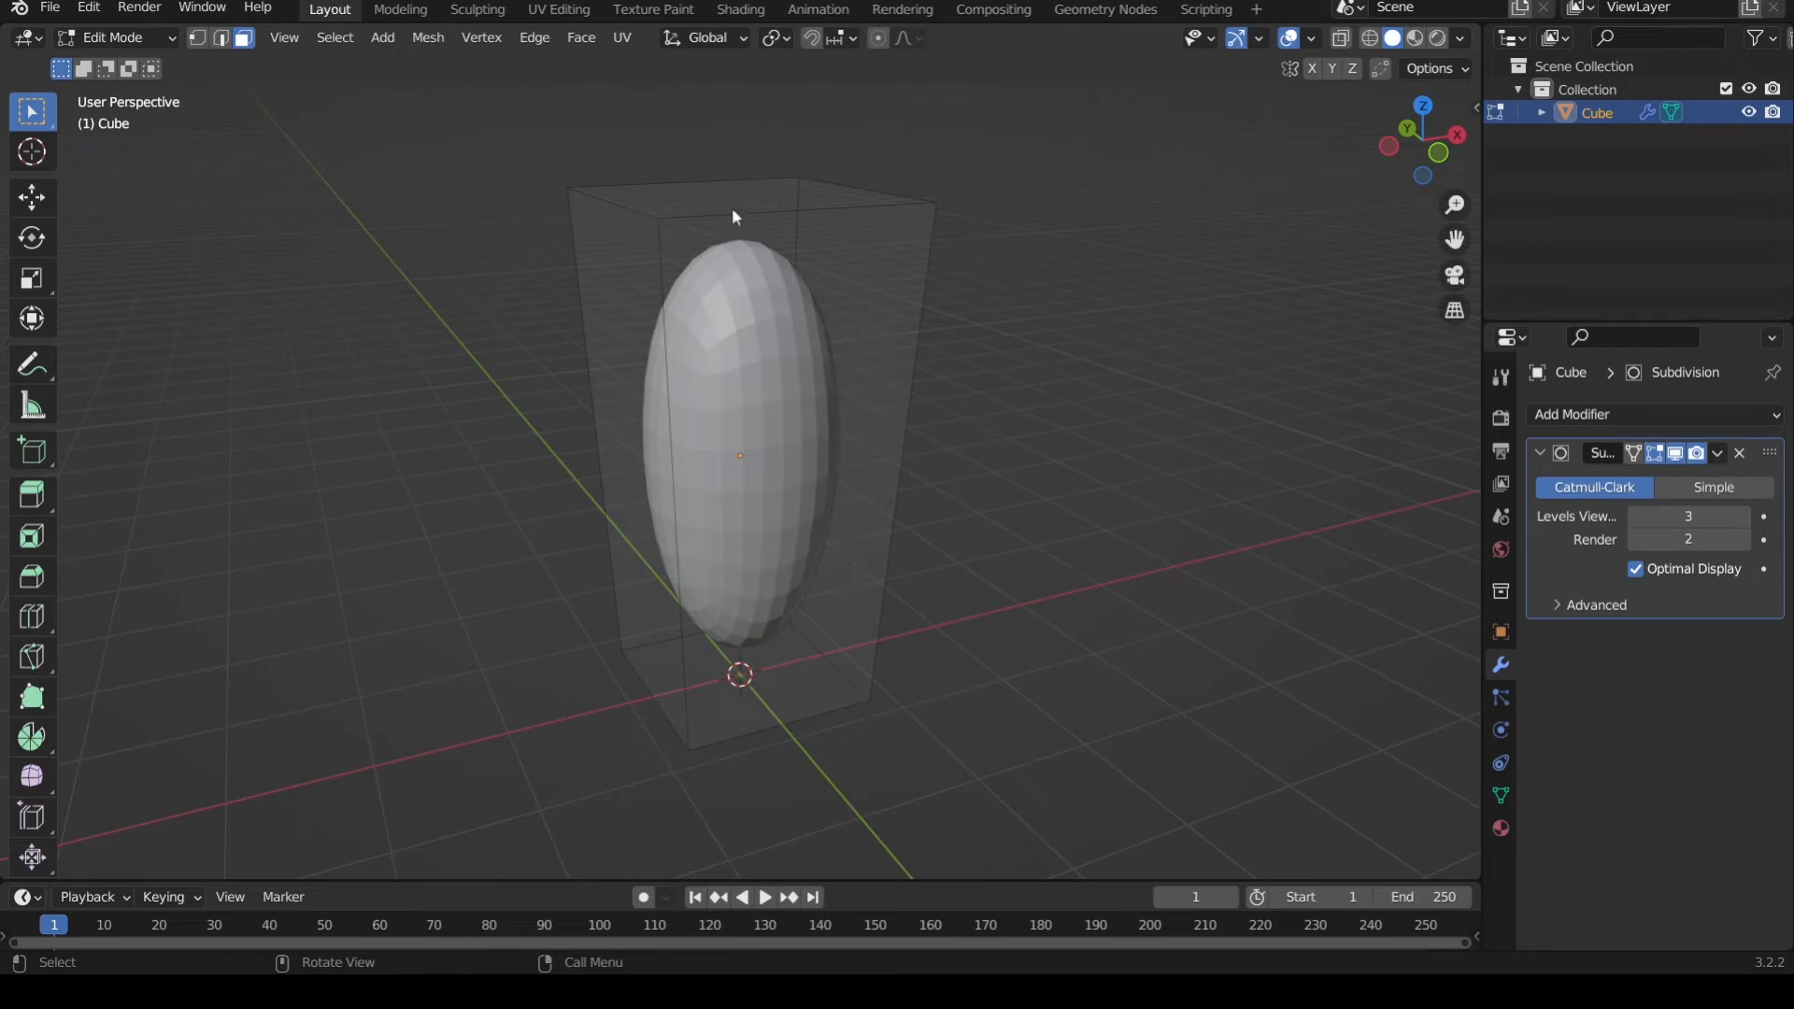
{"action": "mouse_move", "coordinate": [816, 289]}
{"action": "middle_mouse_down"}
{"action": "mouse_move", "coordinate": [826, 314]}
{"action": "mouse_move", "coordinate": [818, 282]}
{"action": "middle_mouse_up"}
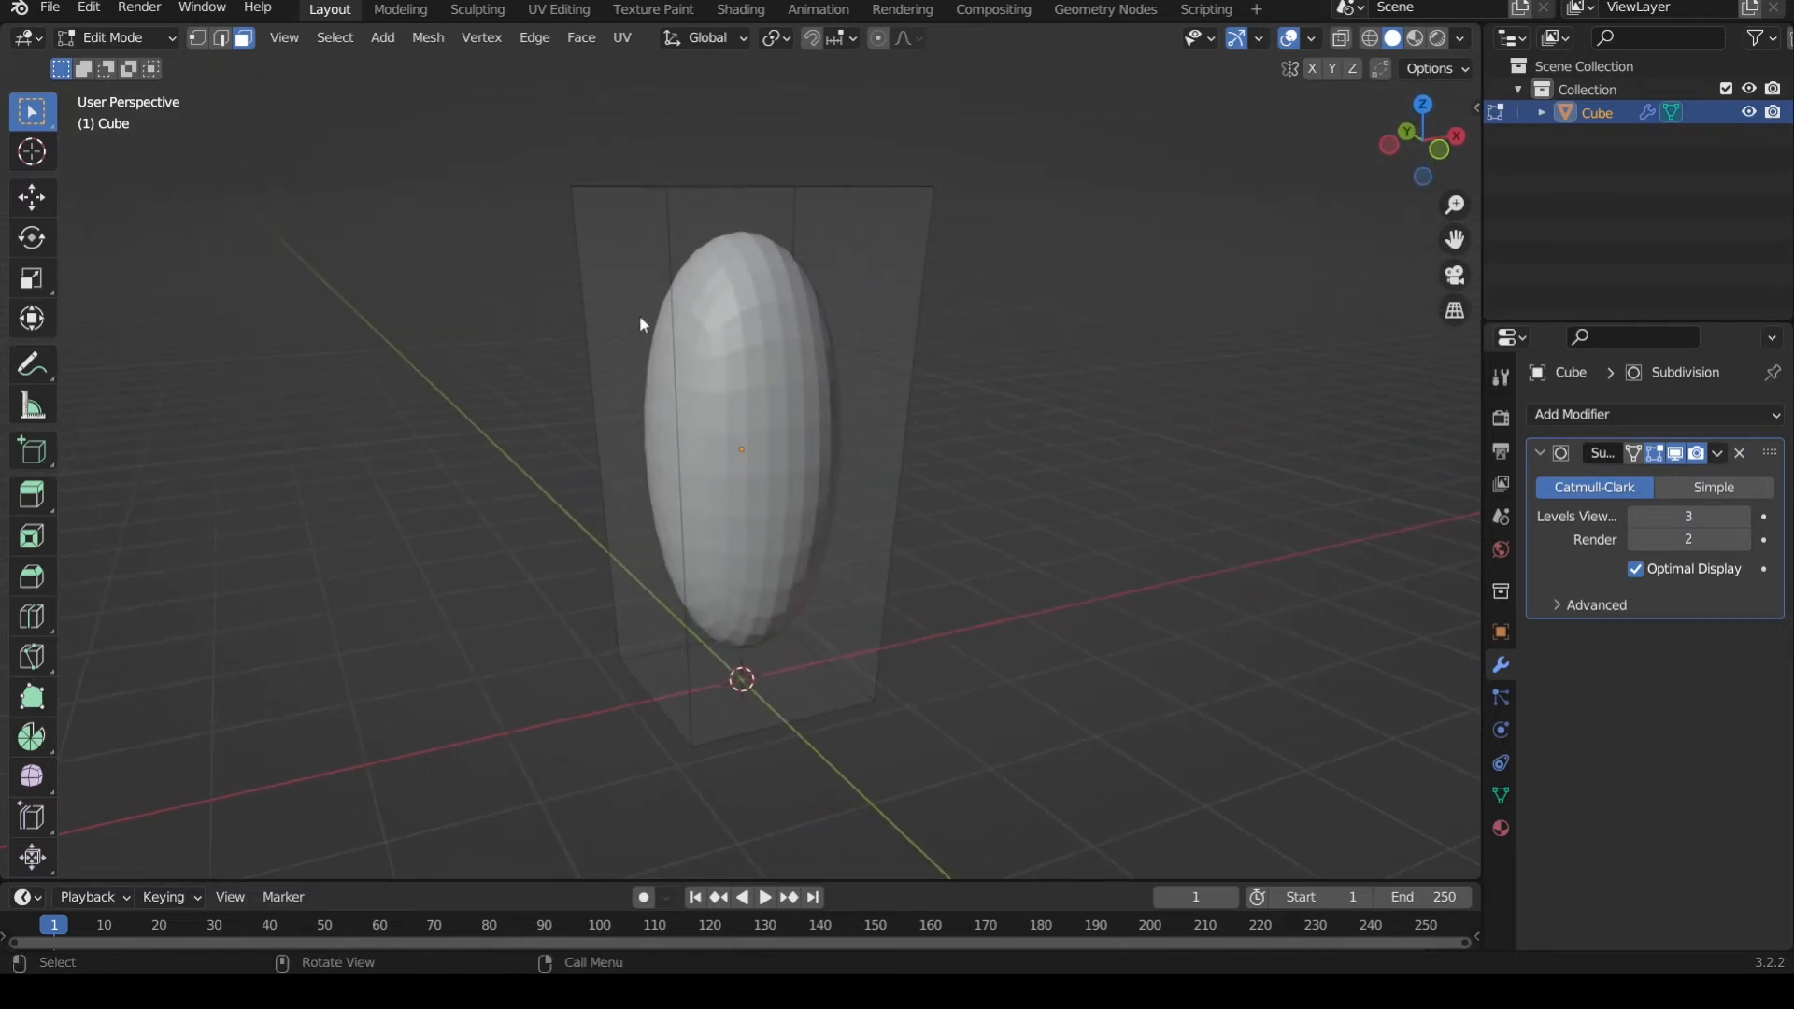
{"action": "mouse_move", "coordinate": [787, 448]}
{"action": "middle_mouse_down"}
{"action": "mouse_move", "coordinate": [781, 488]}
{"action": "mouse_move", "coordinate": [901, 435]}
{"action": "mouse_move", "coordinate": [798, 471]}
{"action": "mouse_move", "coordinate": [808, 446]}
{"action": "middle_mouse_up"}
{"action": "scroll", "coordinate": [805, 501], "scroll_direction": "up", "scroll_amount": 1}
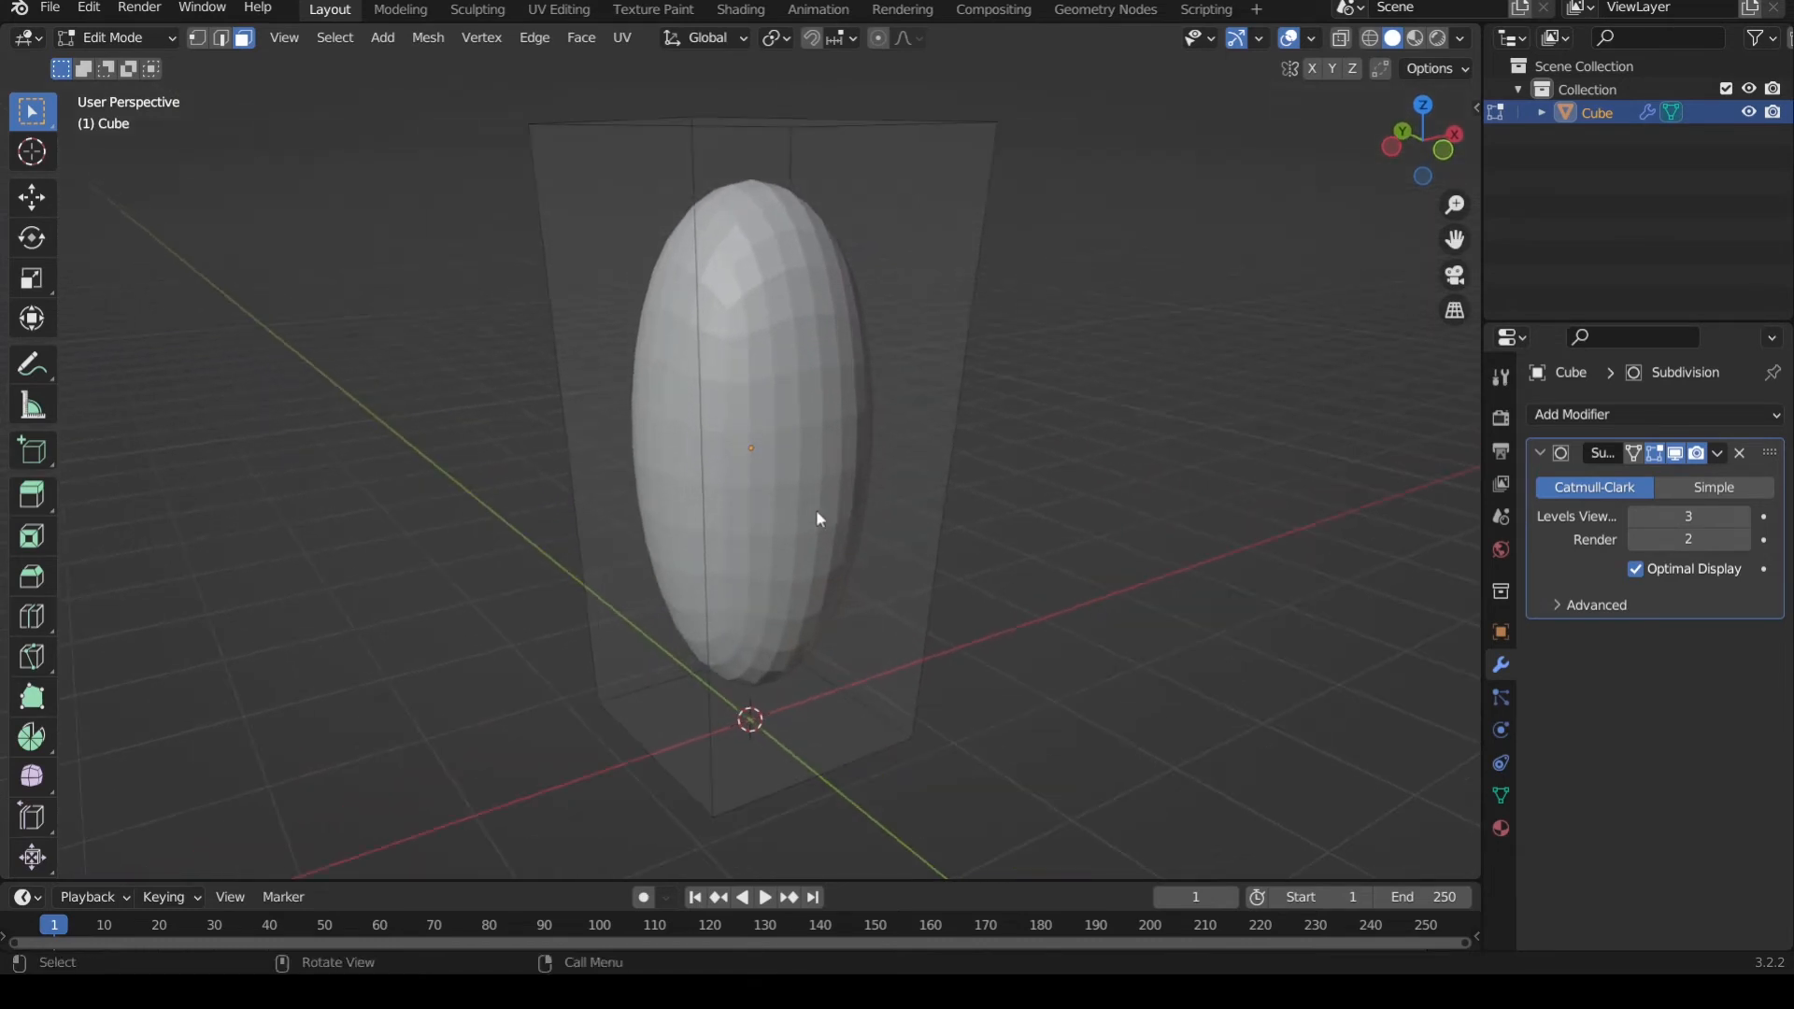
{"action": "scroll", "coordinate": [794, 455], "scroll_direction": "down", "scroll_amount": 1}
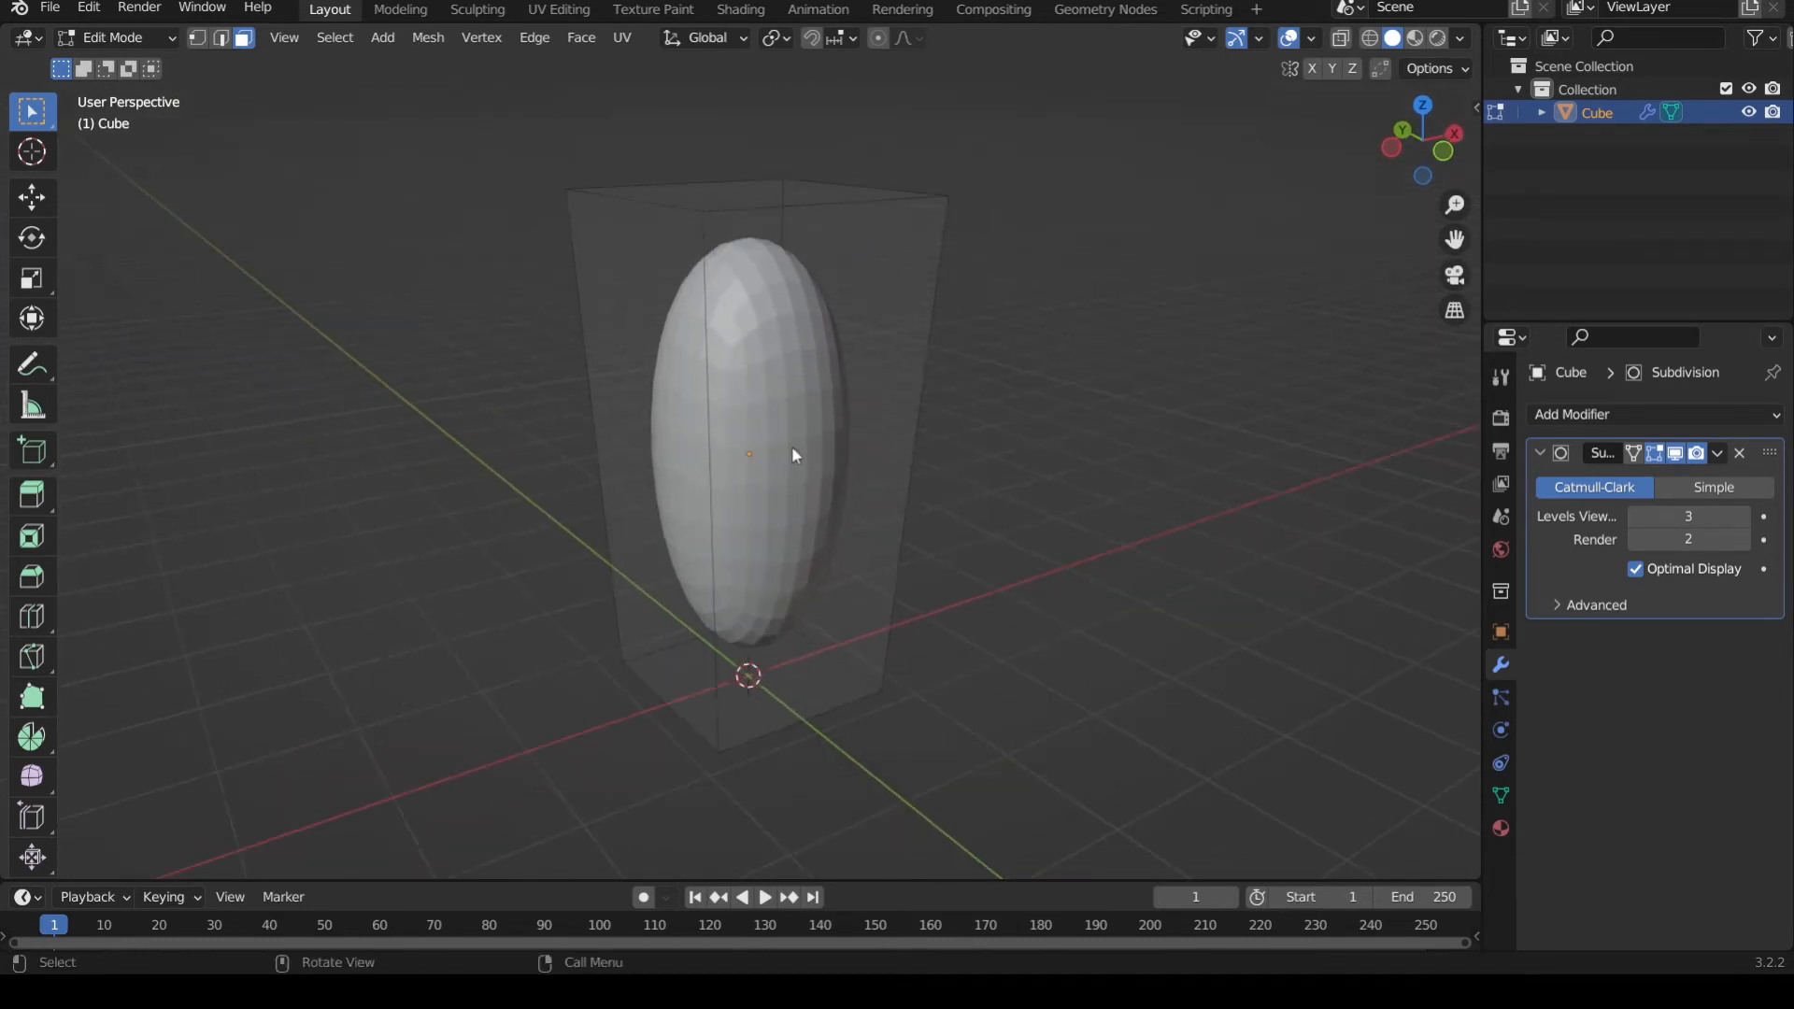
{"action": "key", "text": "ctrl+r"}
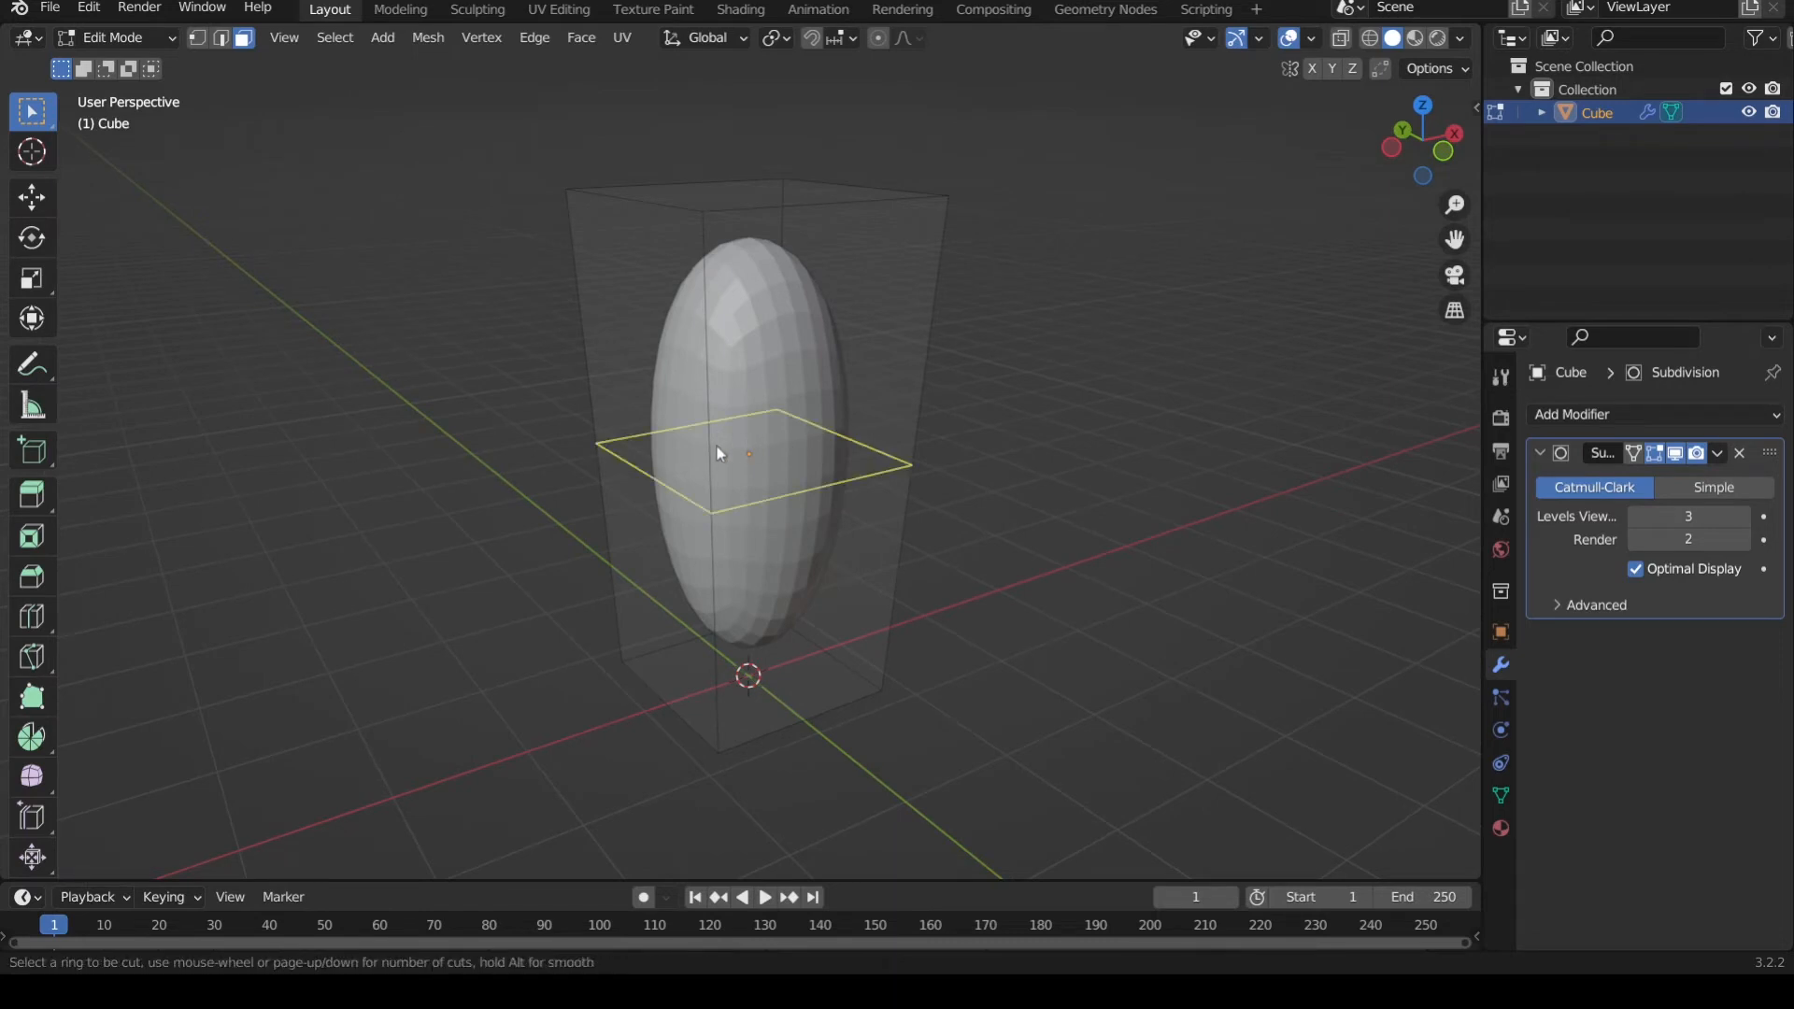
{"action": "left_click", "coordinate": [716, 445]}
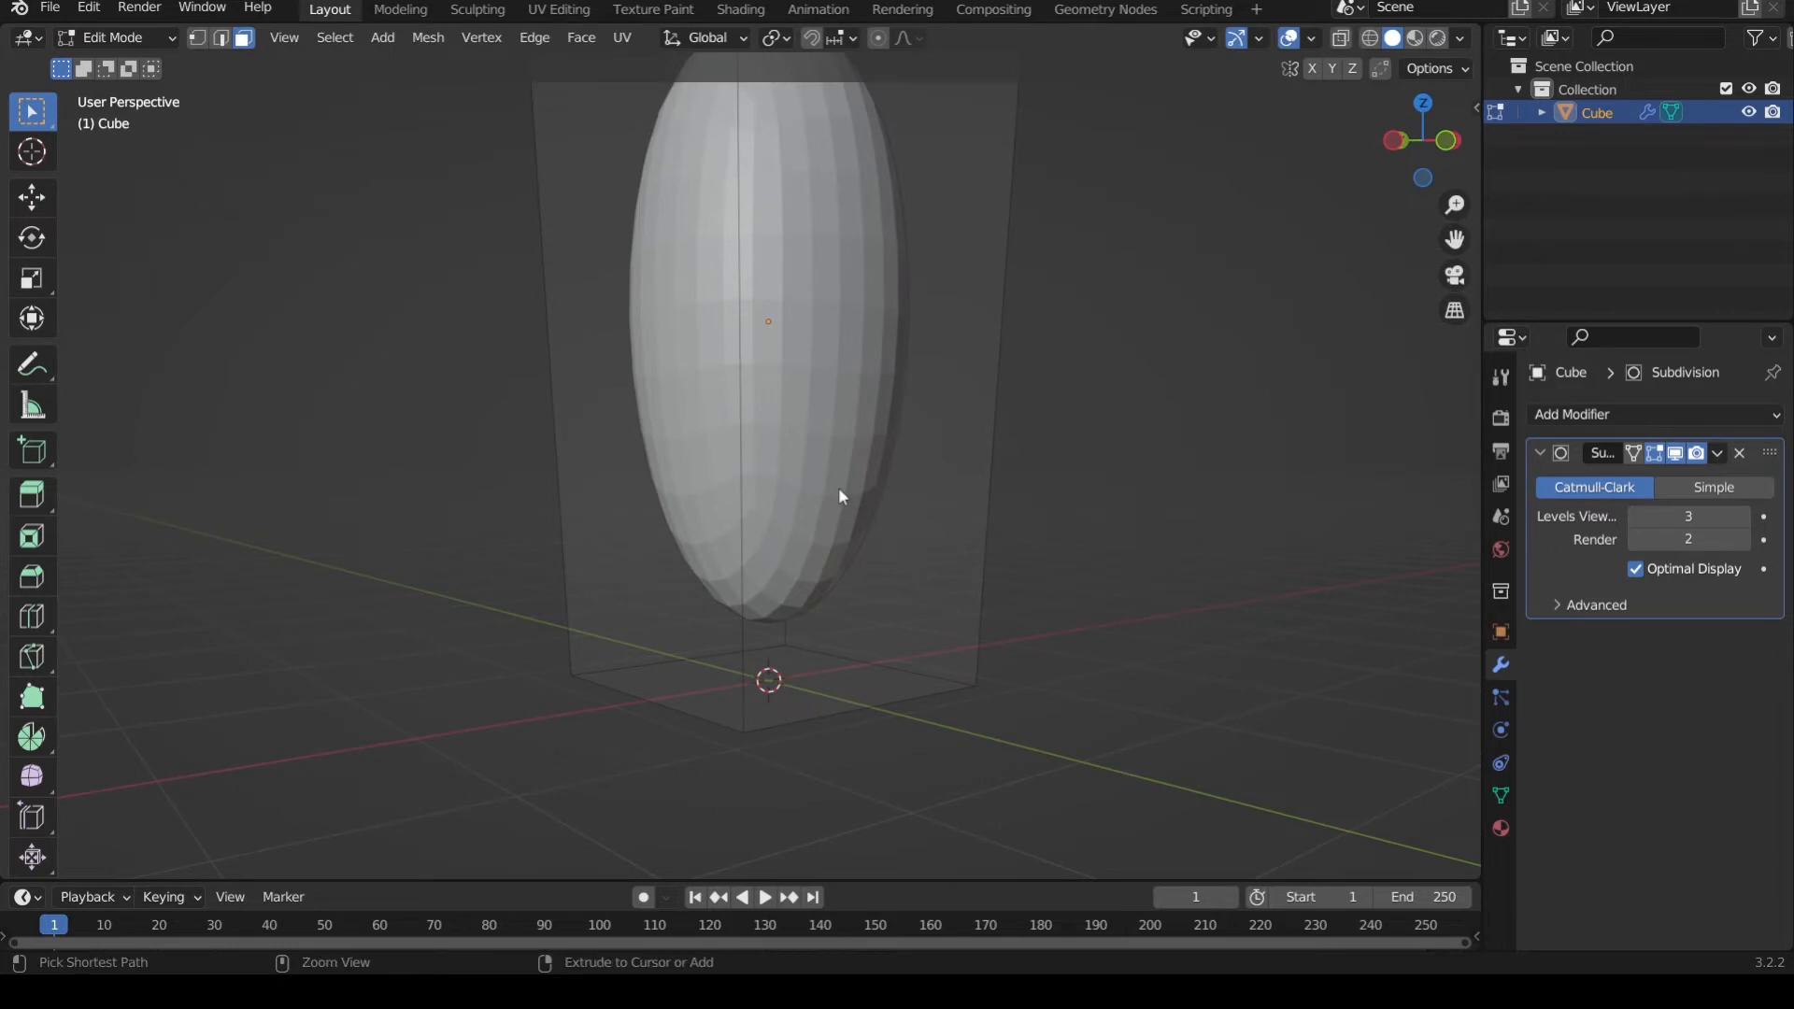
- Add a horizontal loop cut around the block and slide it down close to the bottom edge to tighten the base
{"action": "key", "text": "ctrl+r"}
{"action": "left_click", "coordinate": [770, 323]}
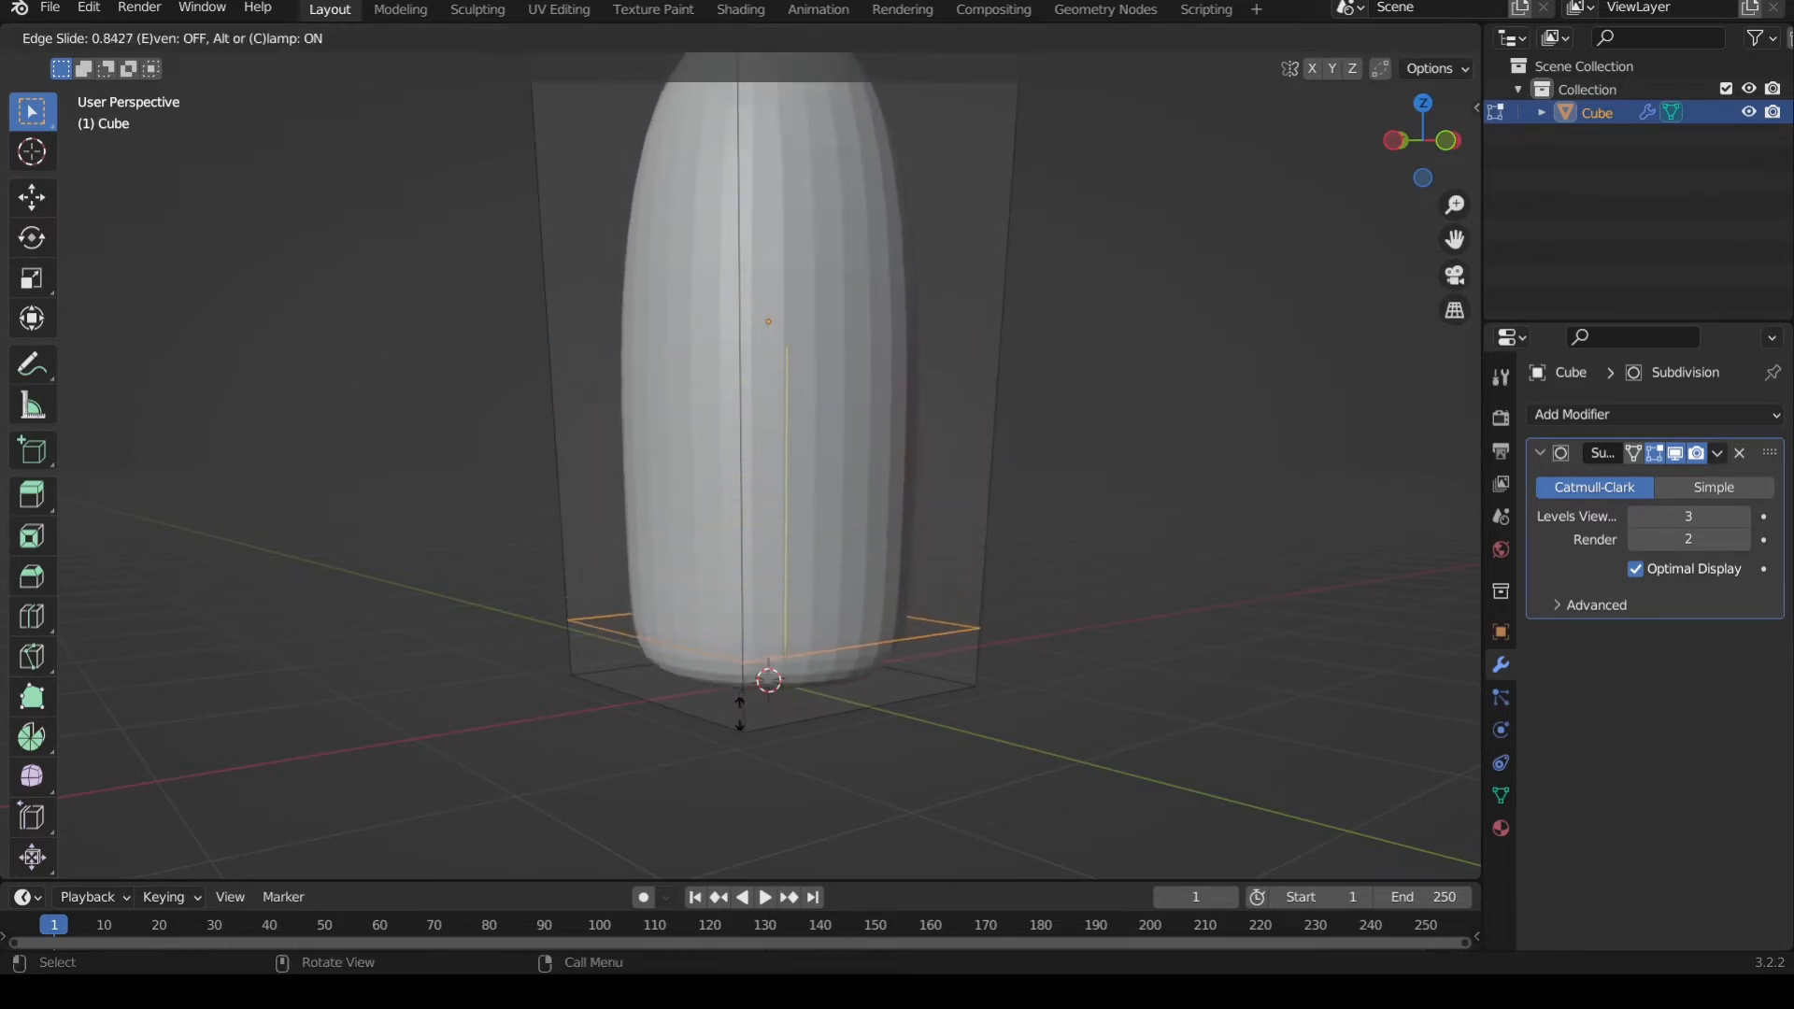
{"action": "left_click", "coordinate": [741, 759]}
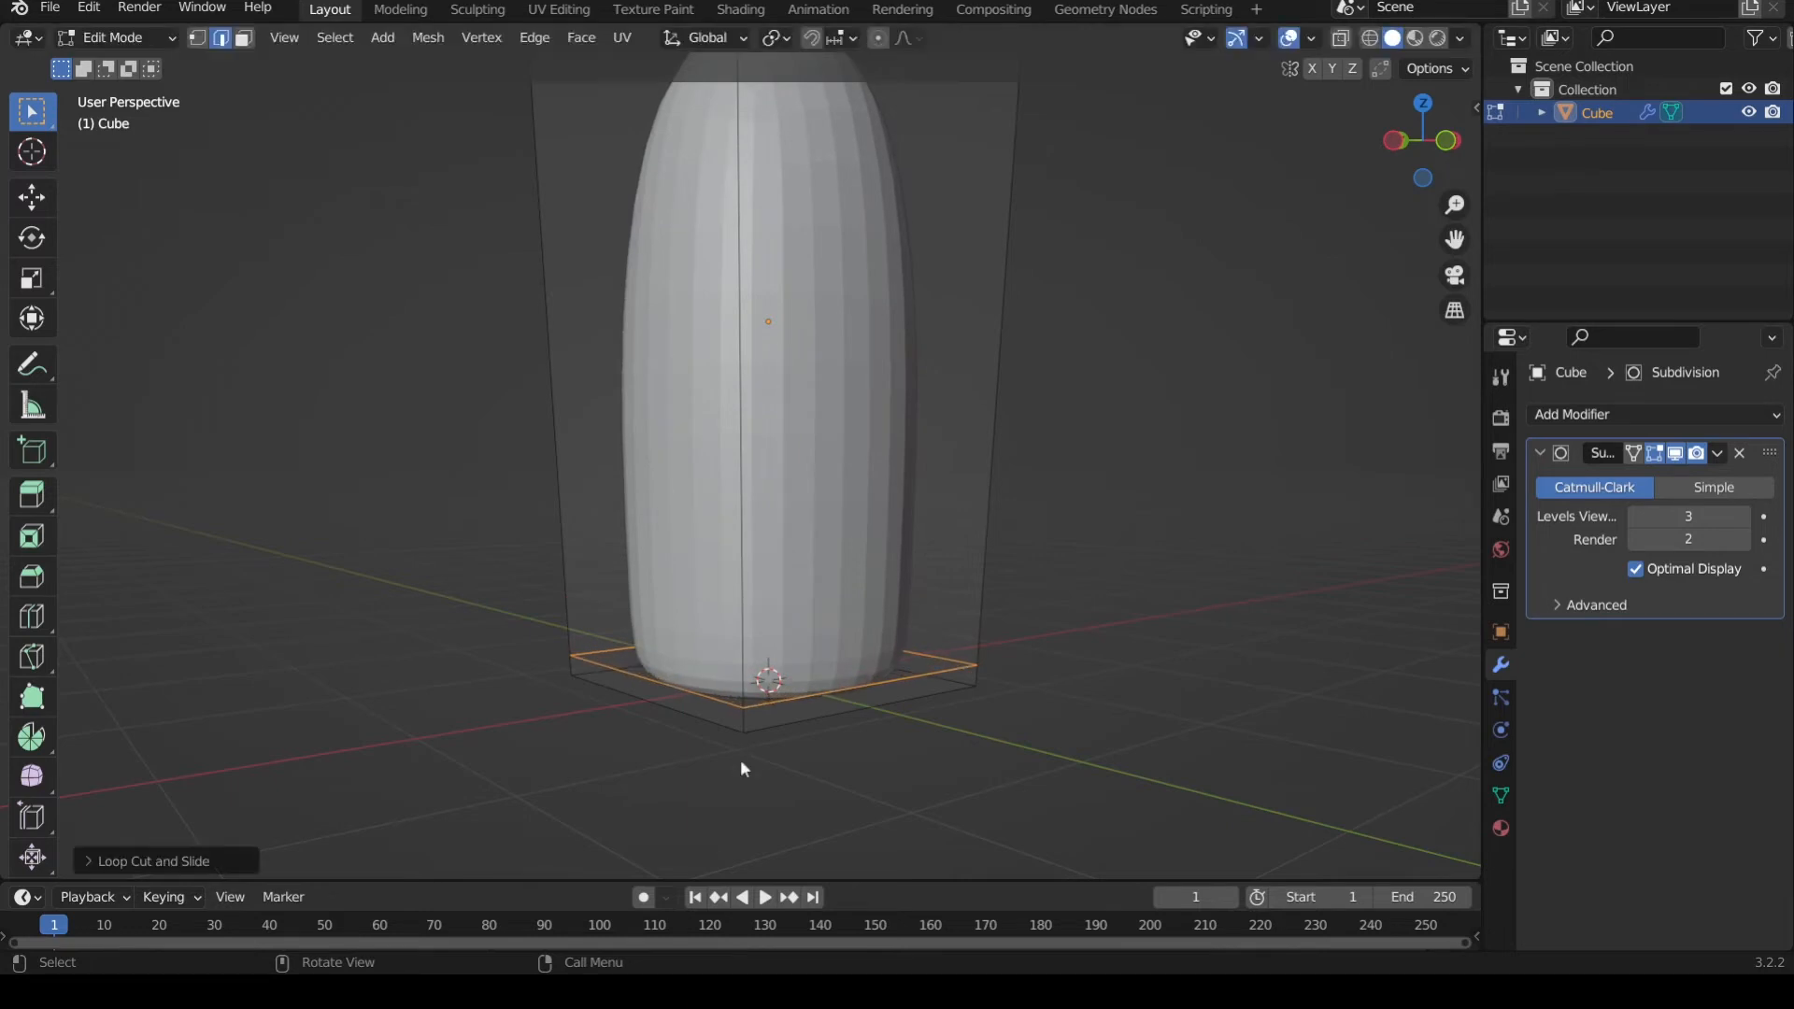
- Add a second horizontal loop cut and slide it up close to the block's top edge to sharpen the upper end
{"action": "middle_click_drag", "start_coordinate": [740, 759], "coordinate": [652, 626]}
{"action": "middle_click_drag", "start_coordinate": [759, 475], "coordinate": [788, 355]}
{"action": "key", "text": "ctrl+r"}
{"action": "left_click", "coordinate": [747, 365]}
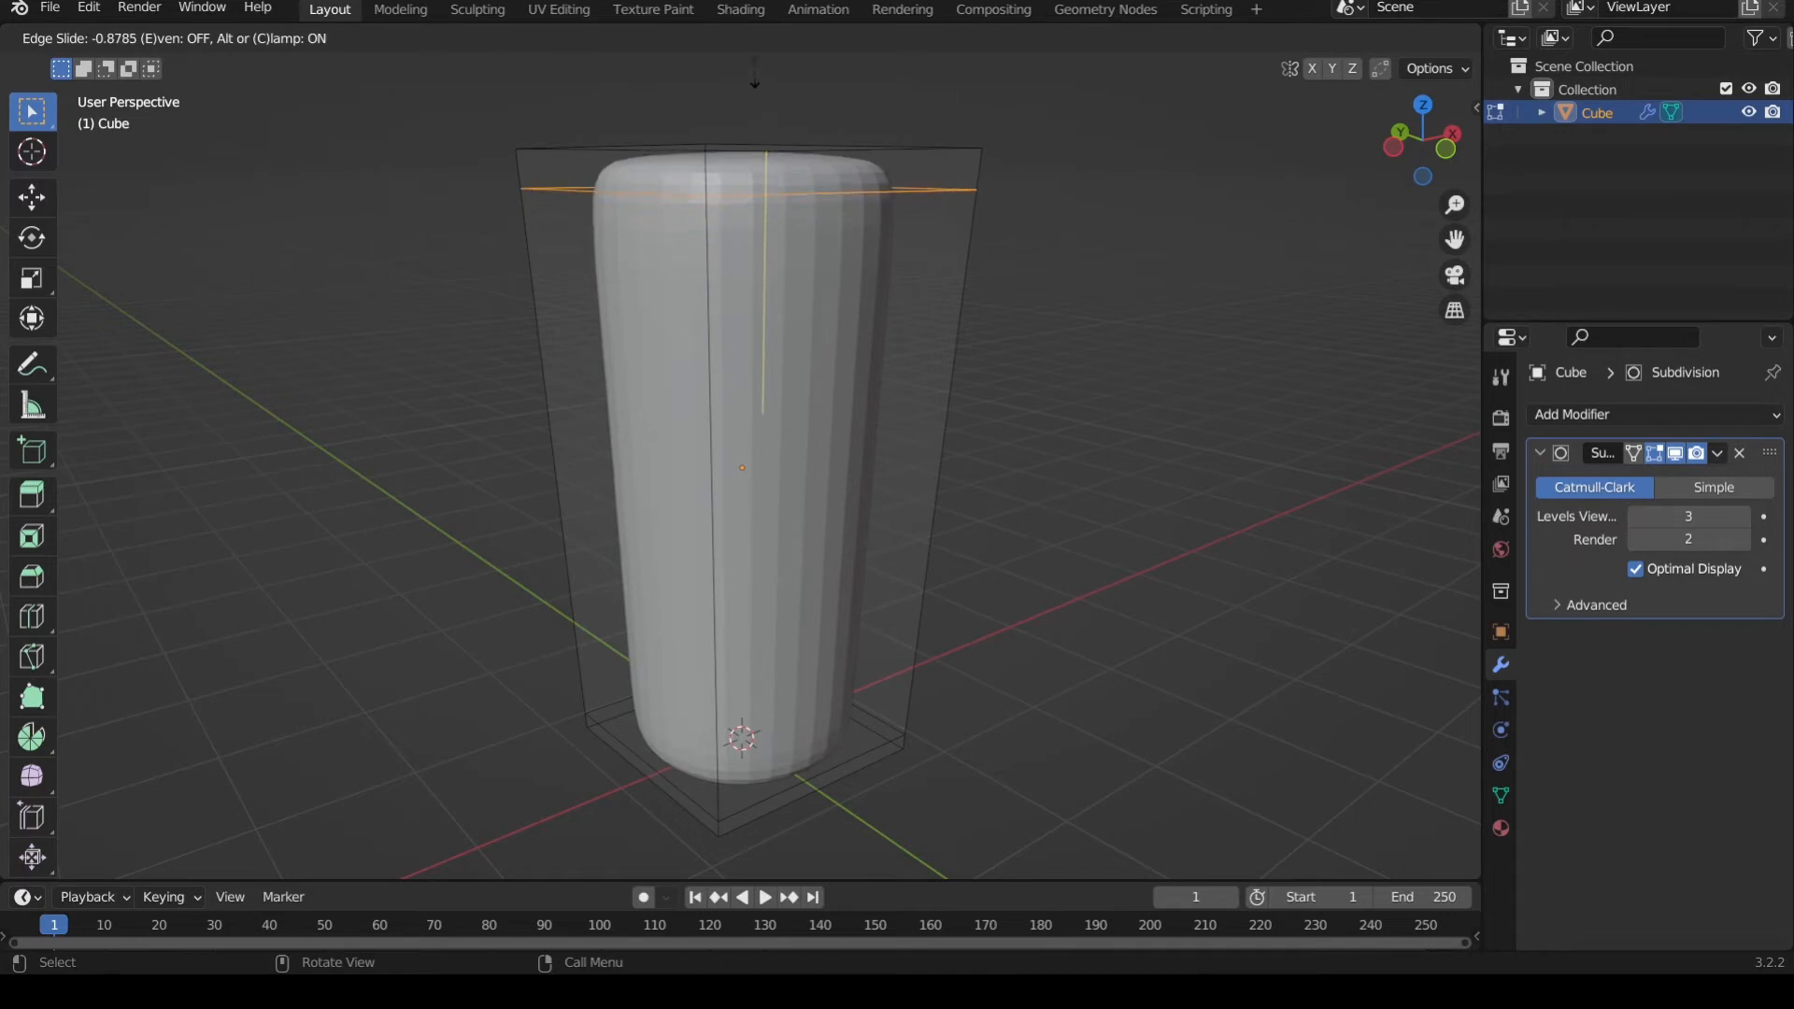
{"action": "left_click", "coordinate": [758, 867]}
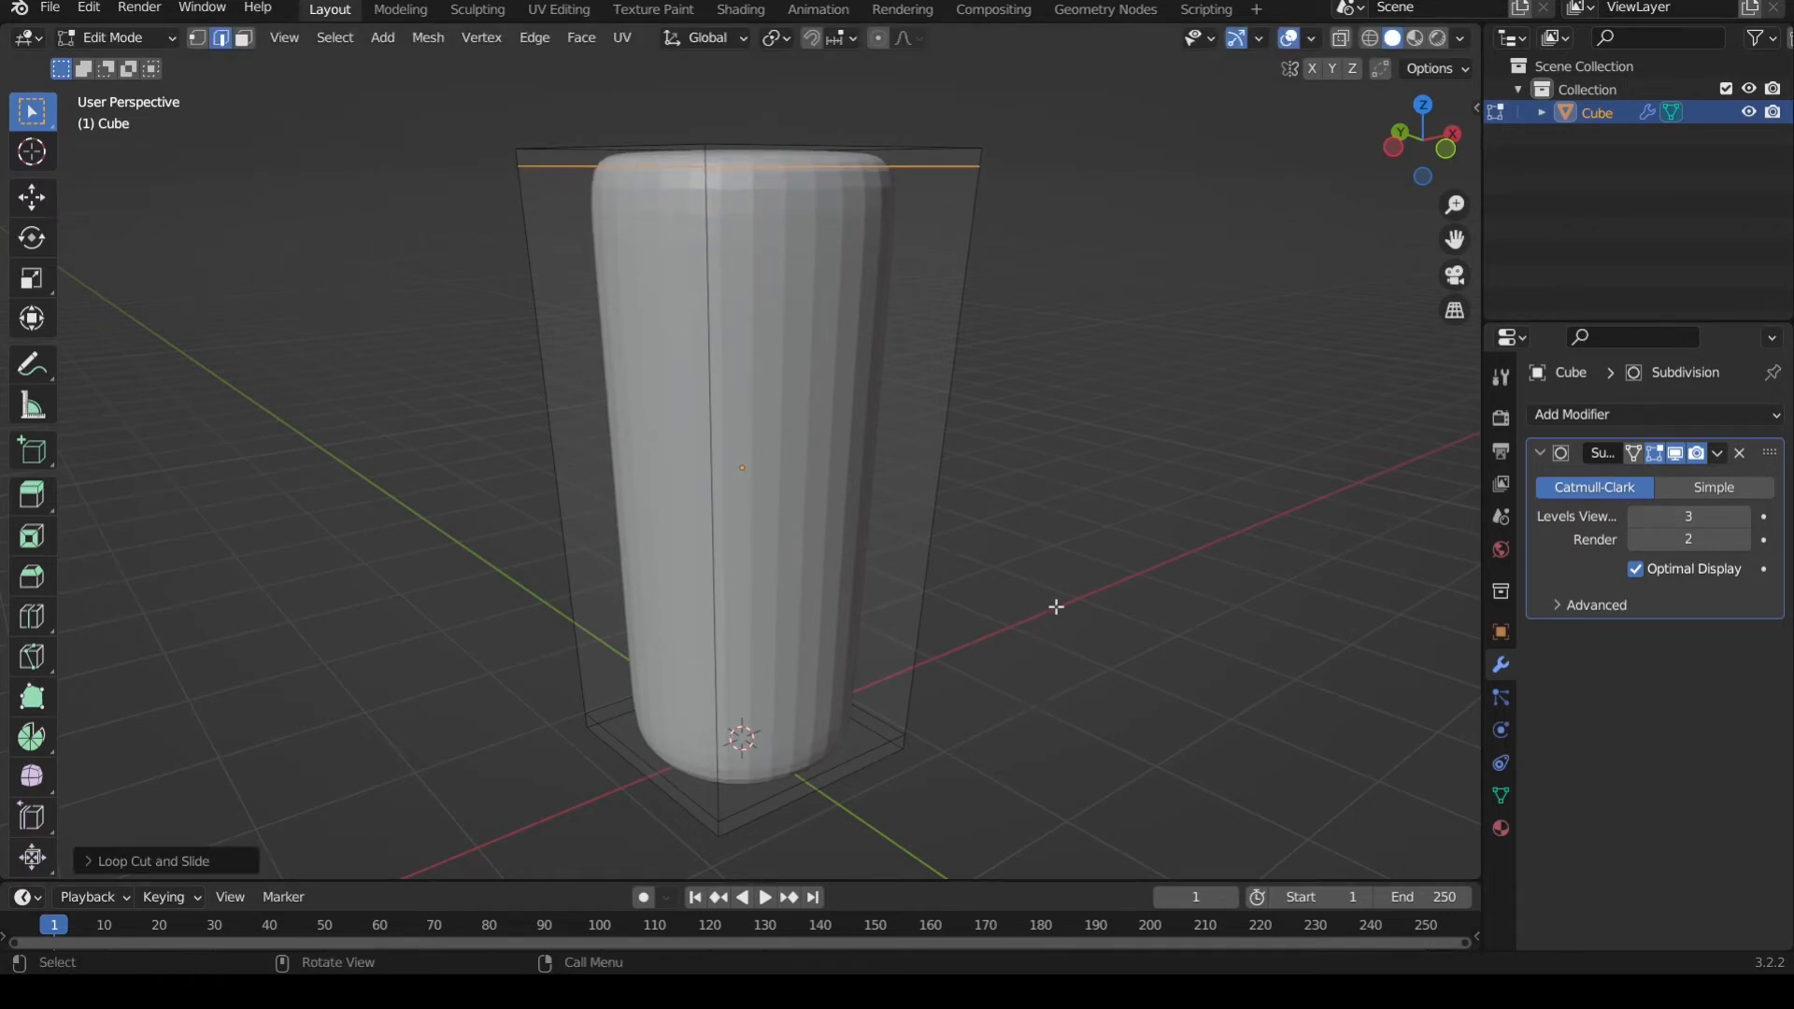
- Hide the Subdivision modifier's result in Edit Mode to examine the underlying low-poly cage, and show it again
{"action": "middle_click_drag", "start_coordinate": [1054, 605], "coordinate": [1061, 565]}
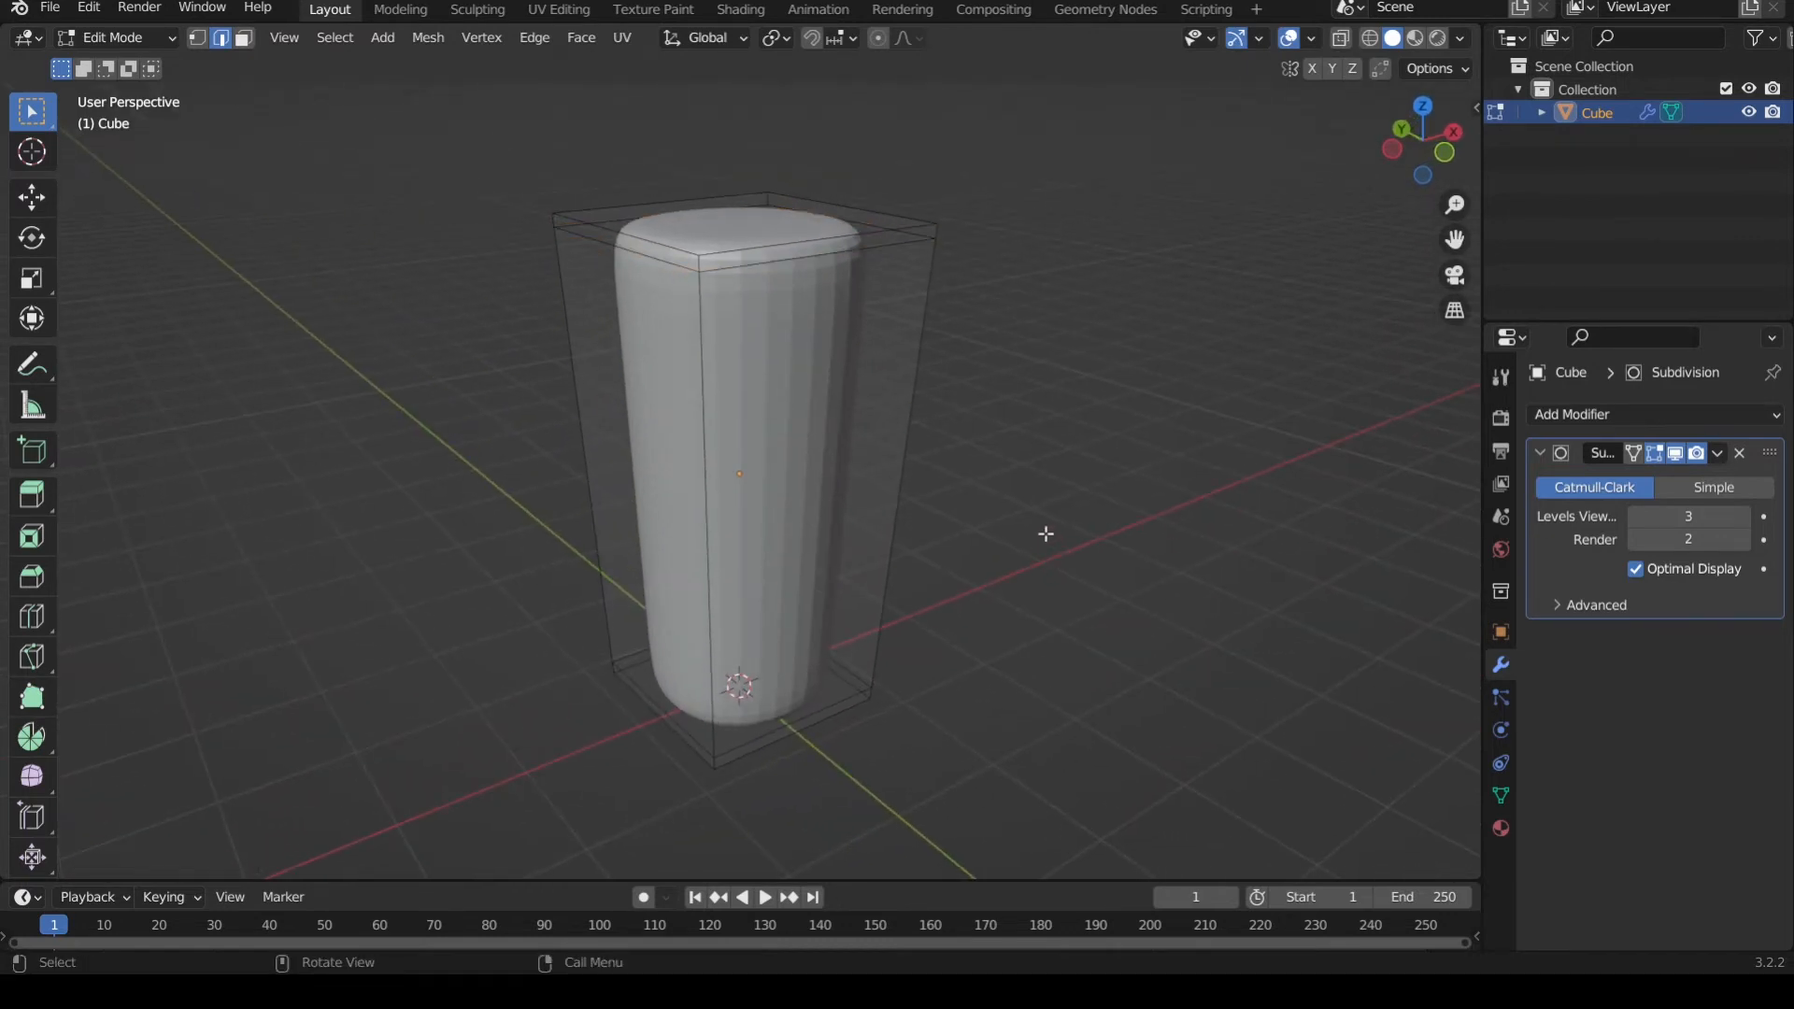
{"action": "middle_click_drag", "start_coordinate": [1058, 455], "coordinate": [722, 253]}
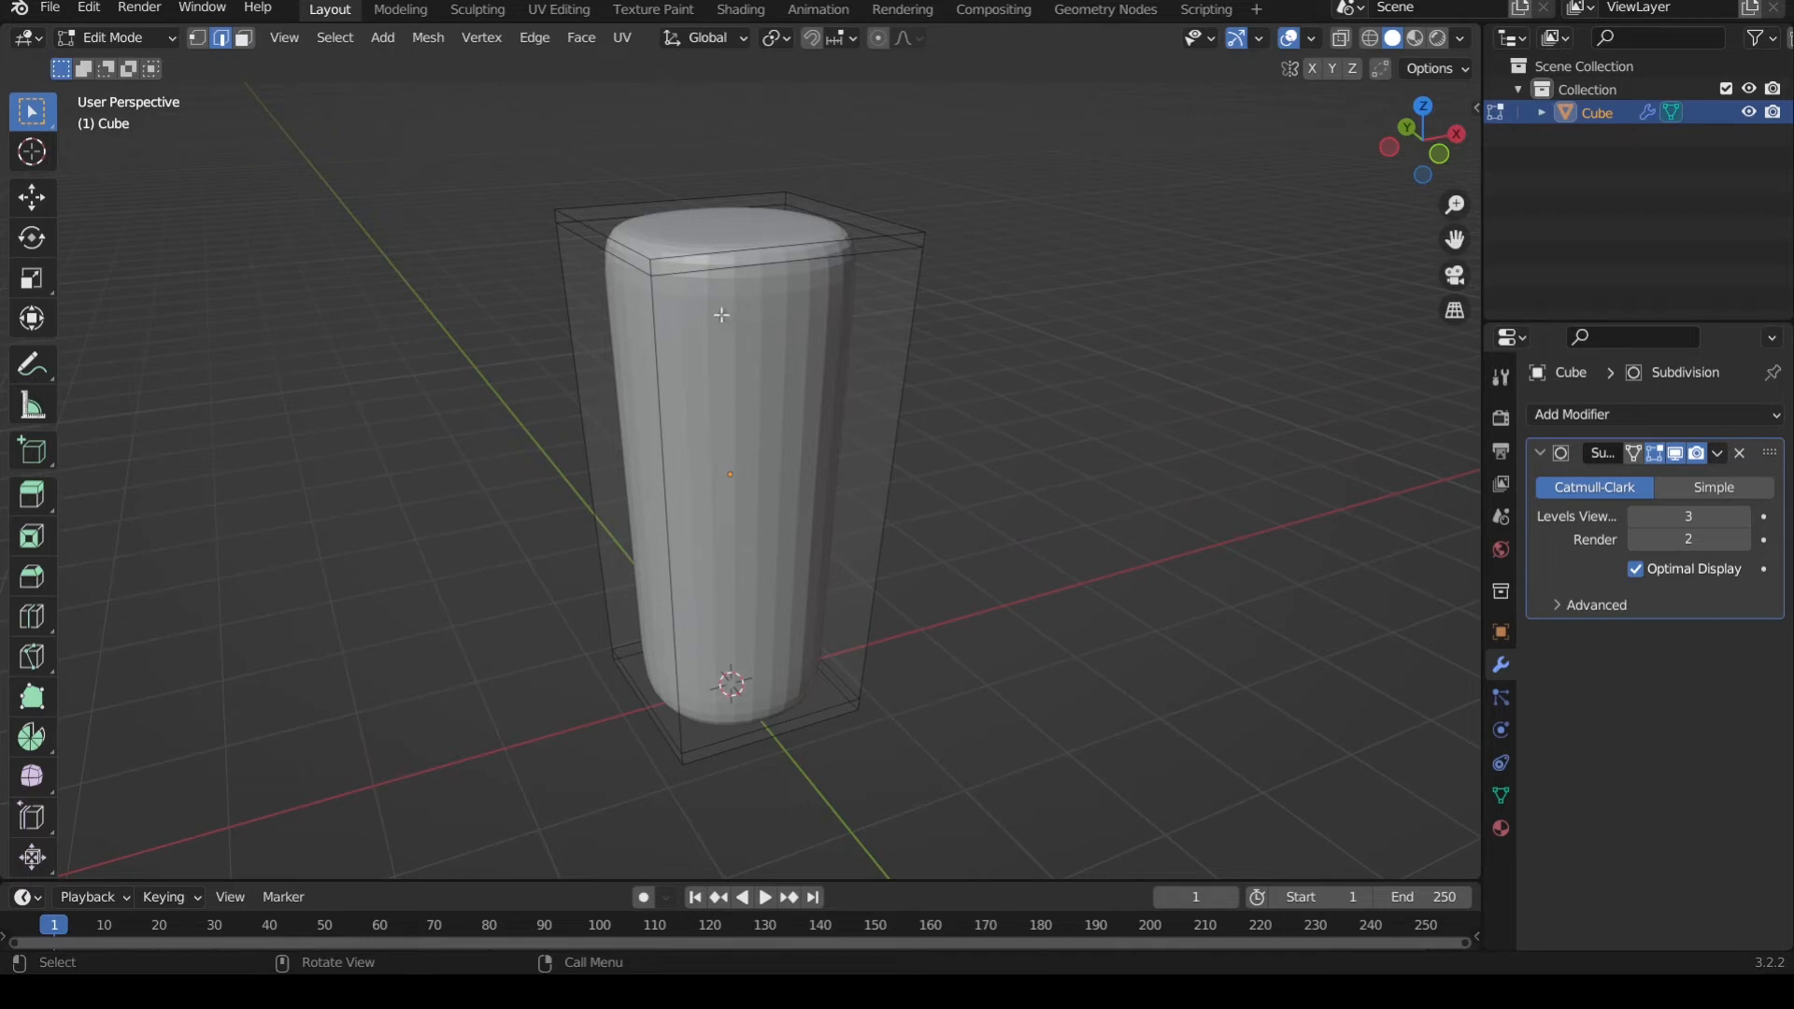
{"action": "middle_click_drag", "start_coordinate": [852, 759], "coordinate": [864, 527]}
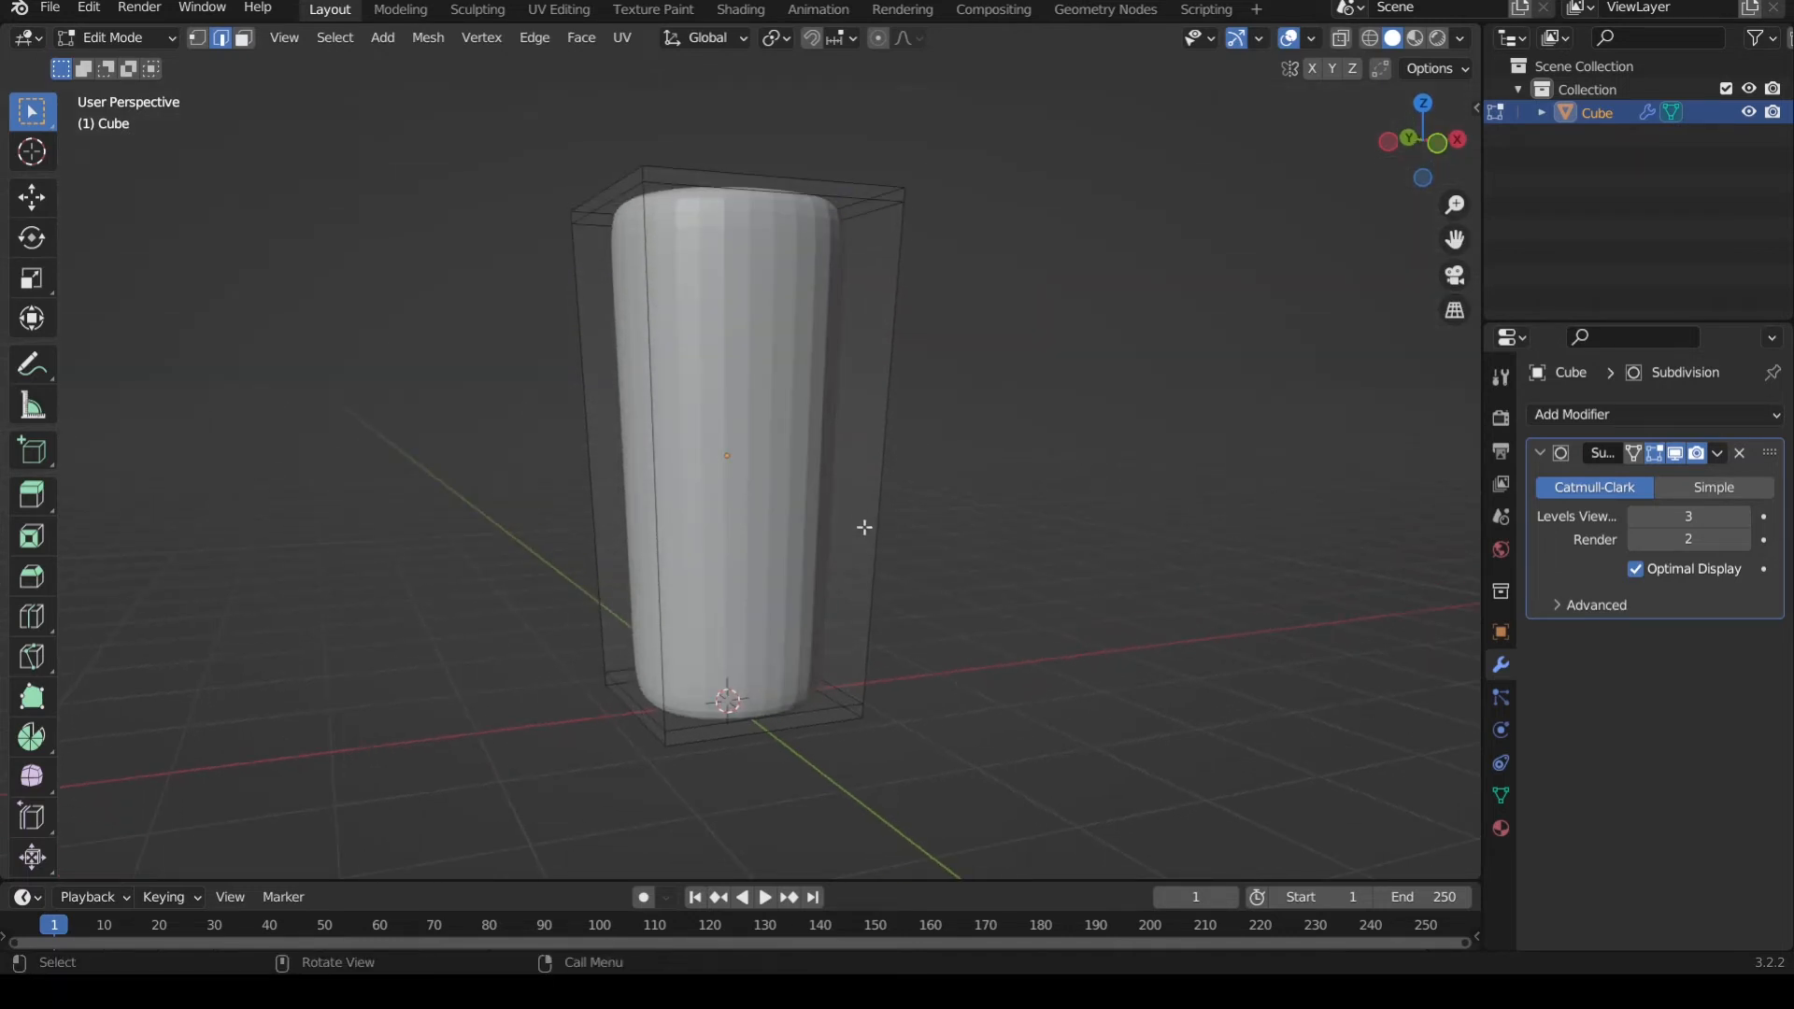
{"action": "middle_click_drag", "start_coordinate": [865, 526], "coordinate": [862, 481]}
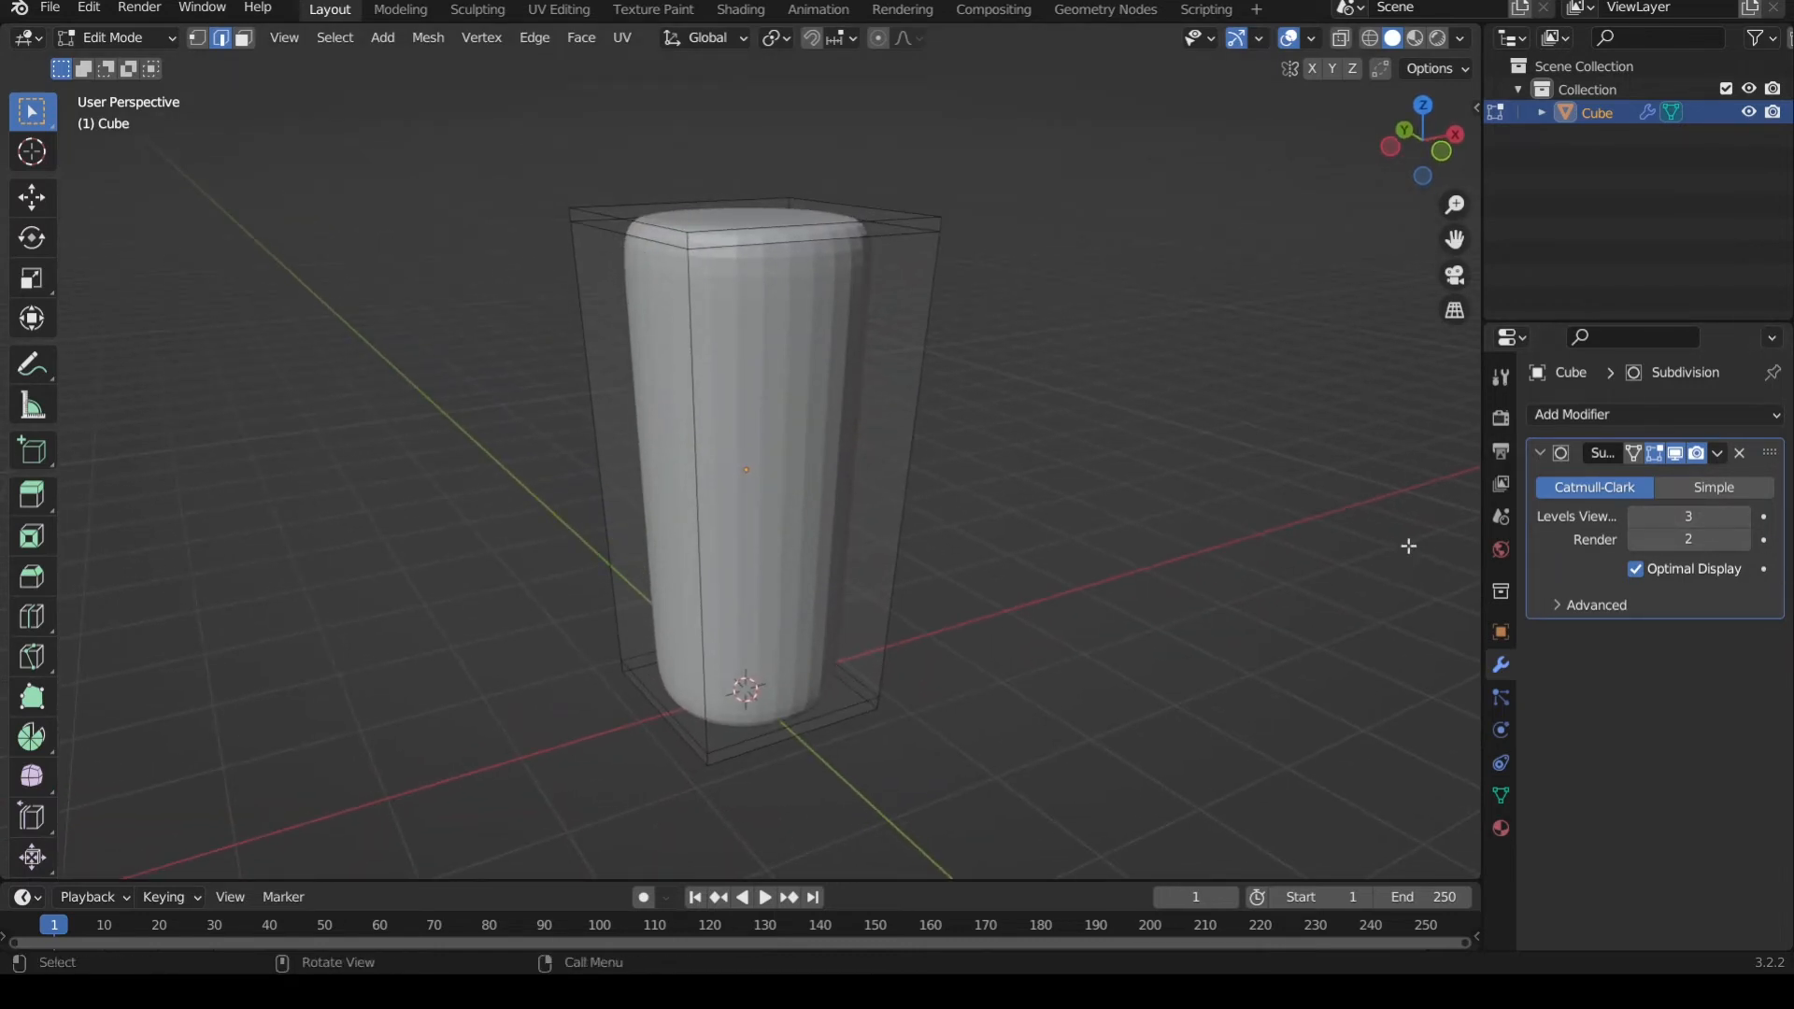
{"action": "left_click", "coordinate": [1659, 458]}
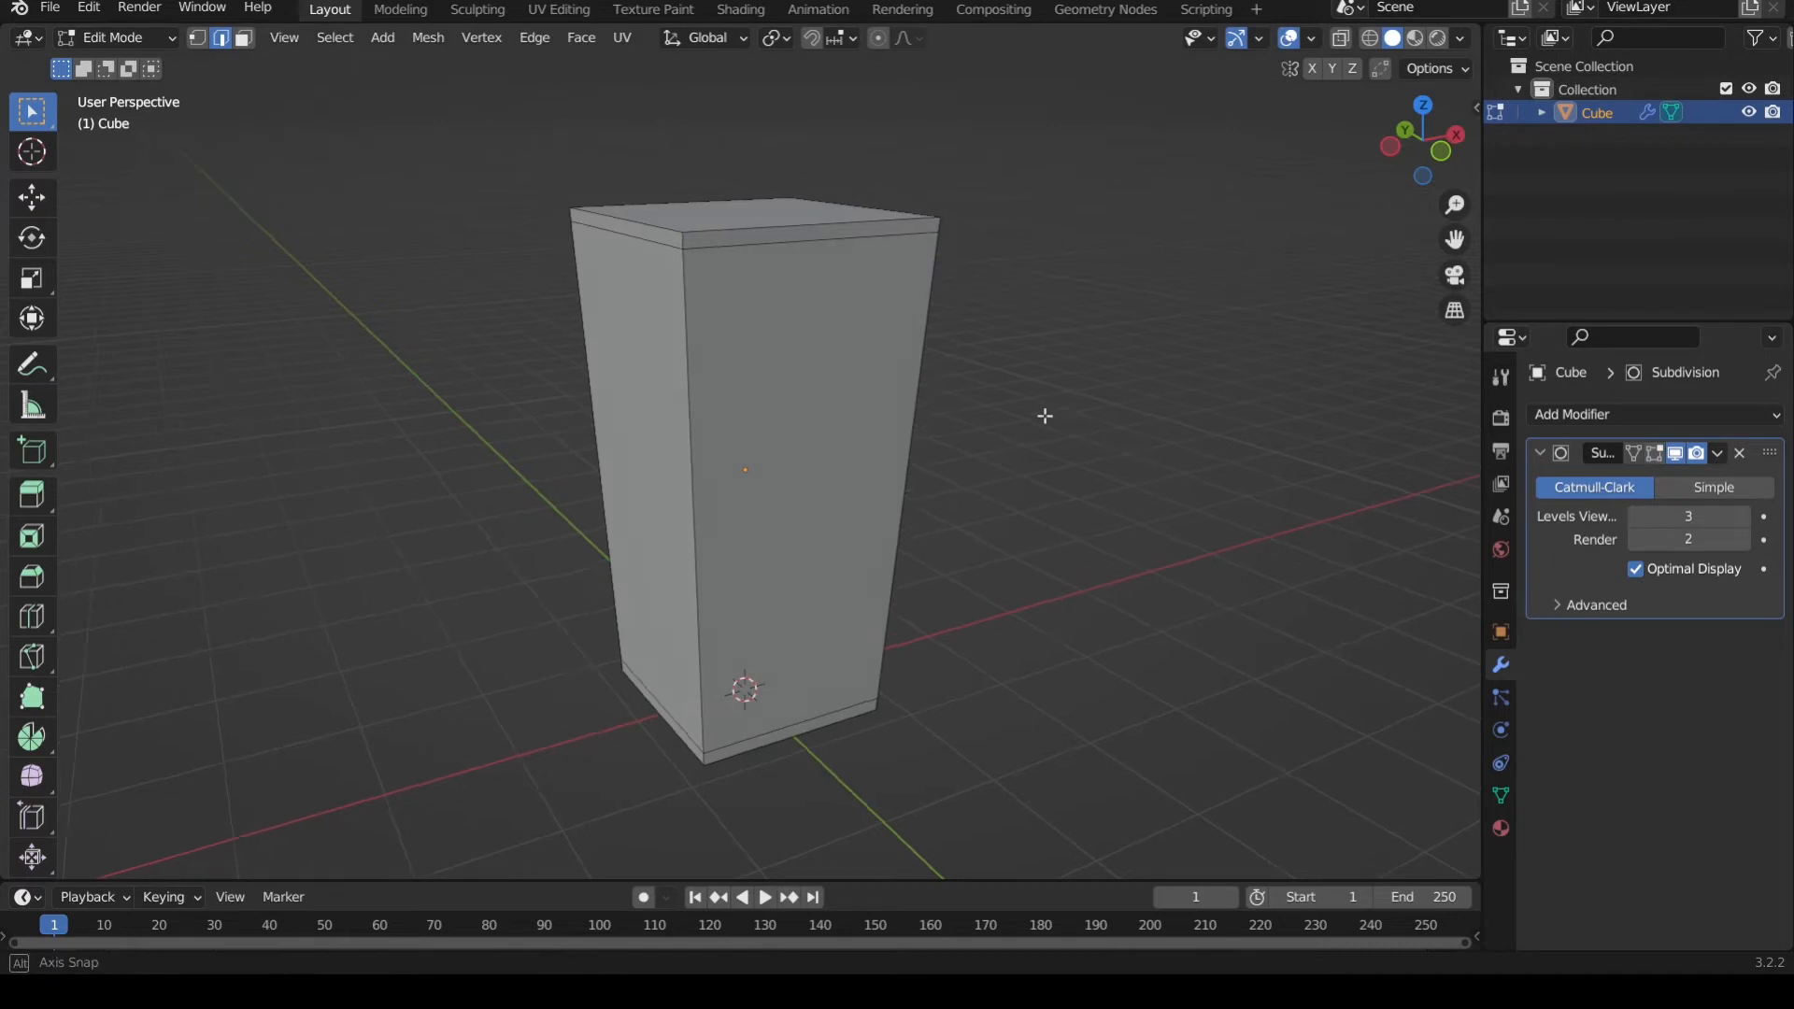
{"action": "middle_click_drag", "start_coordinate": [1041, 412], "coordinate": [748, 510]}
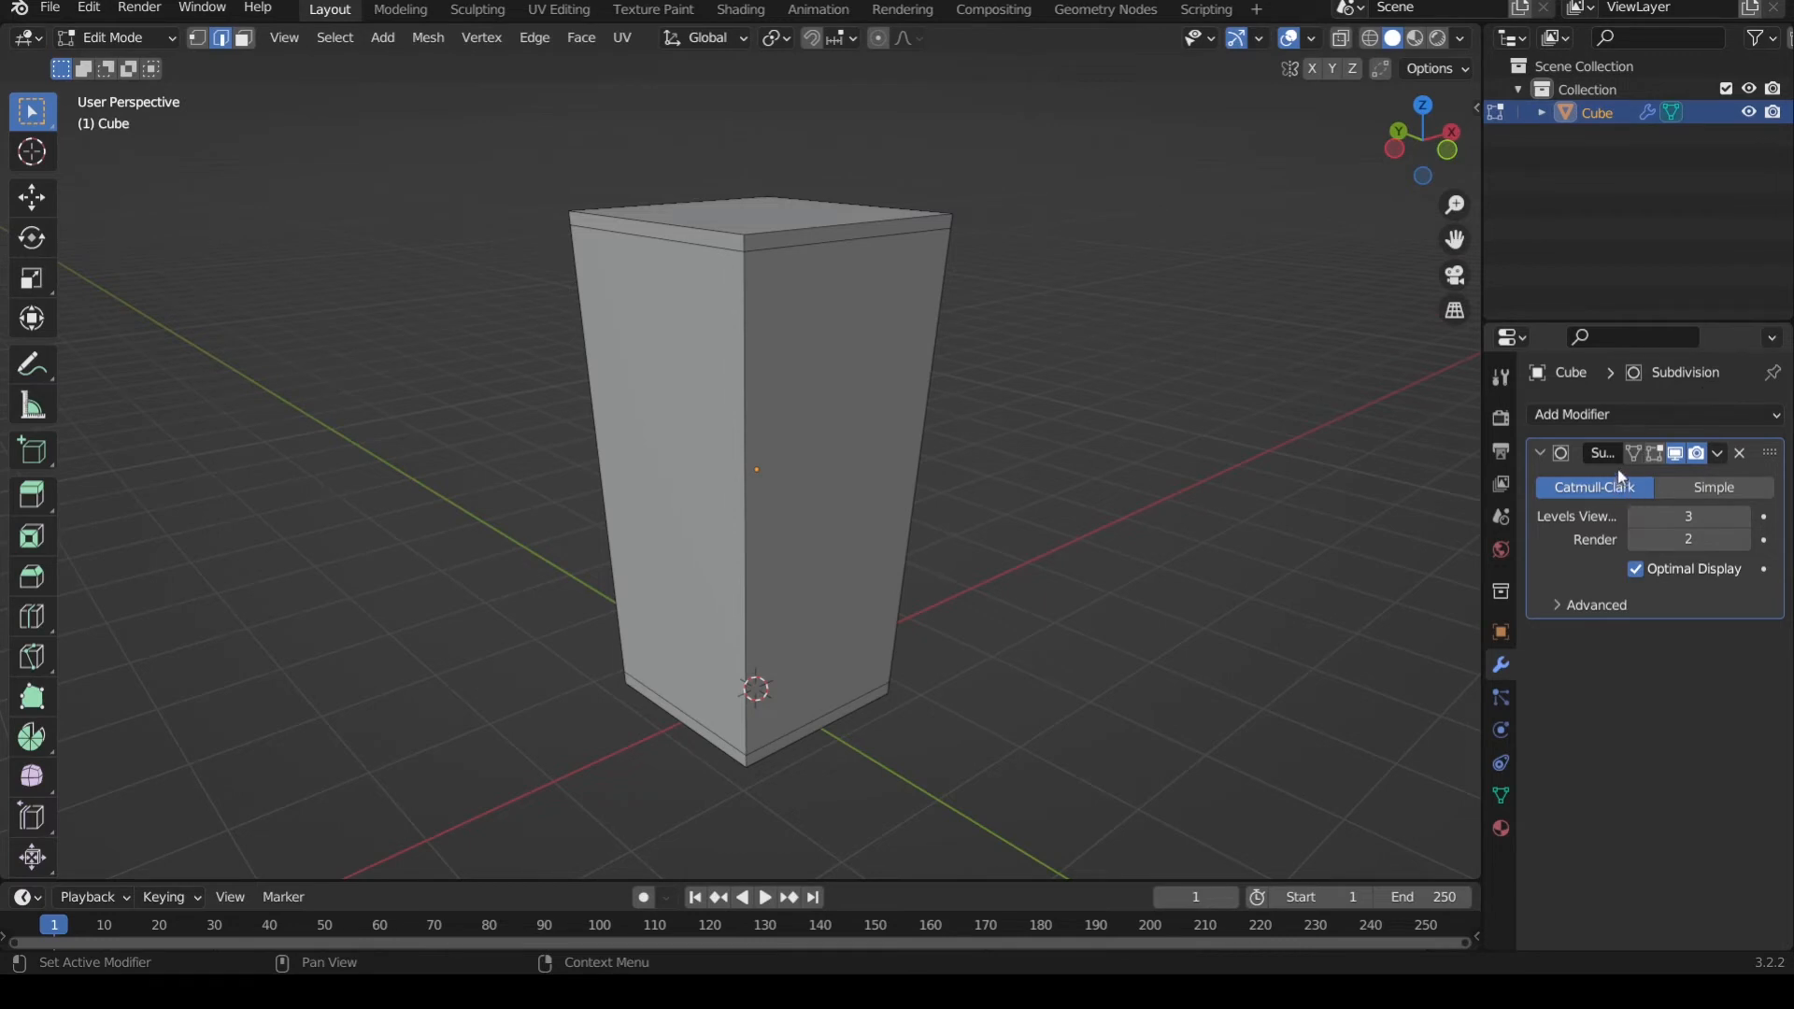
{"action": "left_click", "coordinate": [1655, 454]}
- Examine the subdivided body's rounded ends and faceted sides from several angles and distances
{"action": "middle_click_drag", "start_coordinate": [1014, 469], "coordinate": [991, 447]}
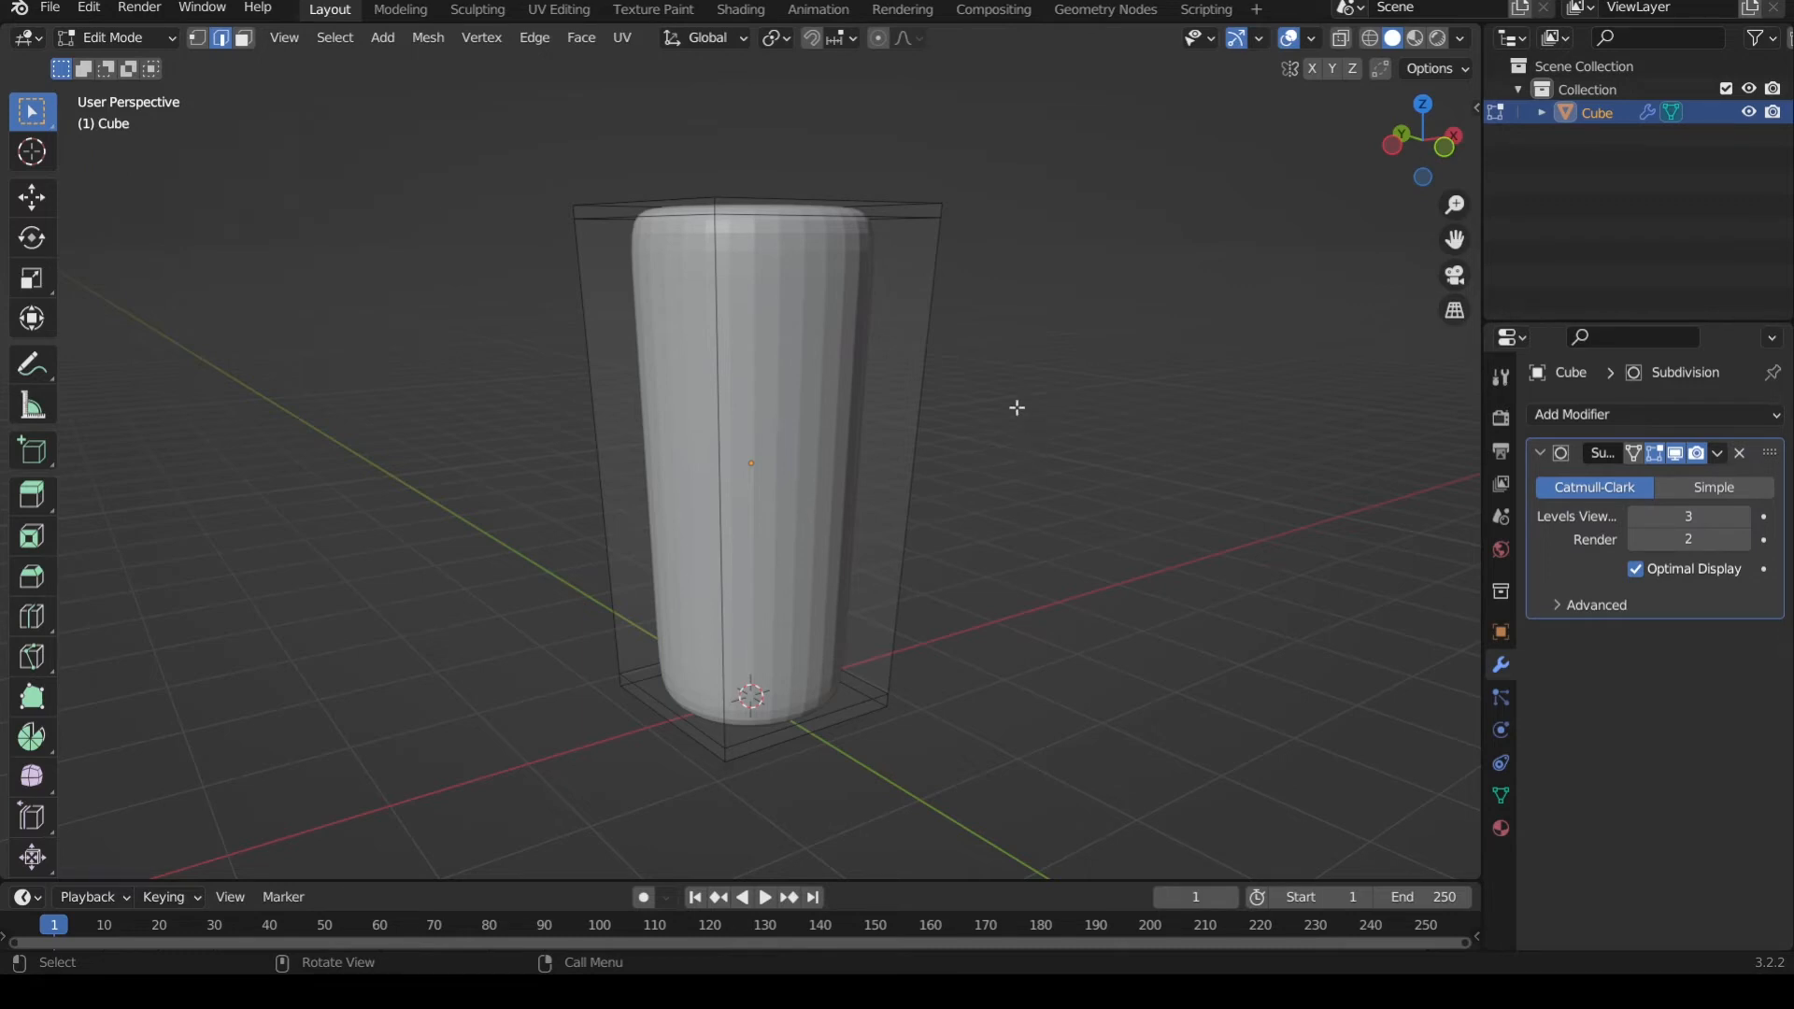
{"action": "middle_click_drag", "start_coordinate": [1017, 405], "coordinate": [997, 429]}
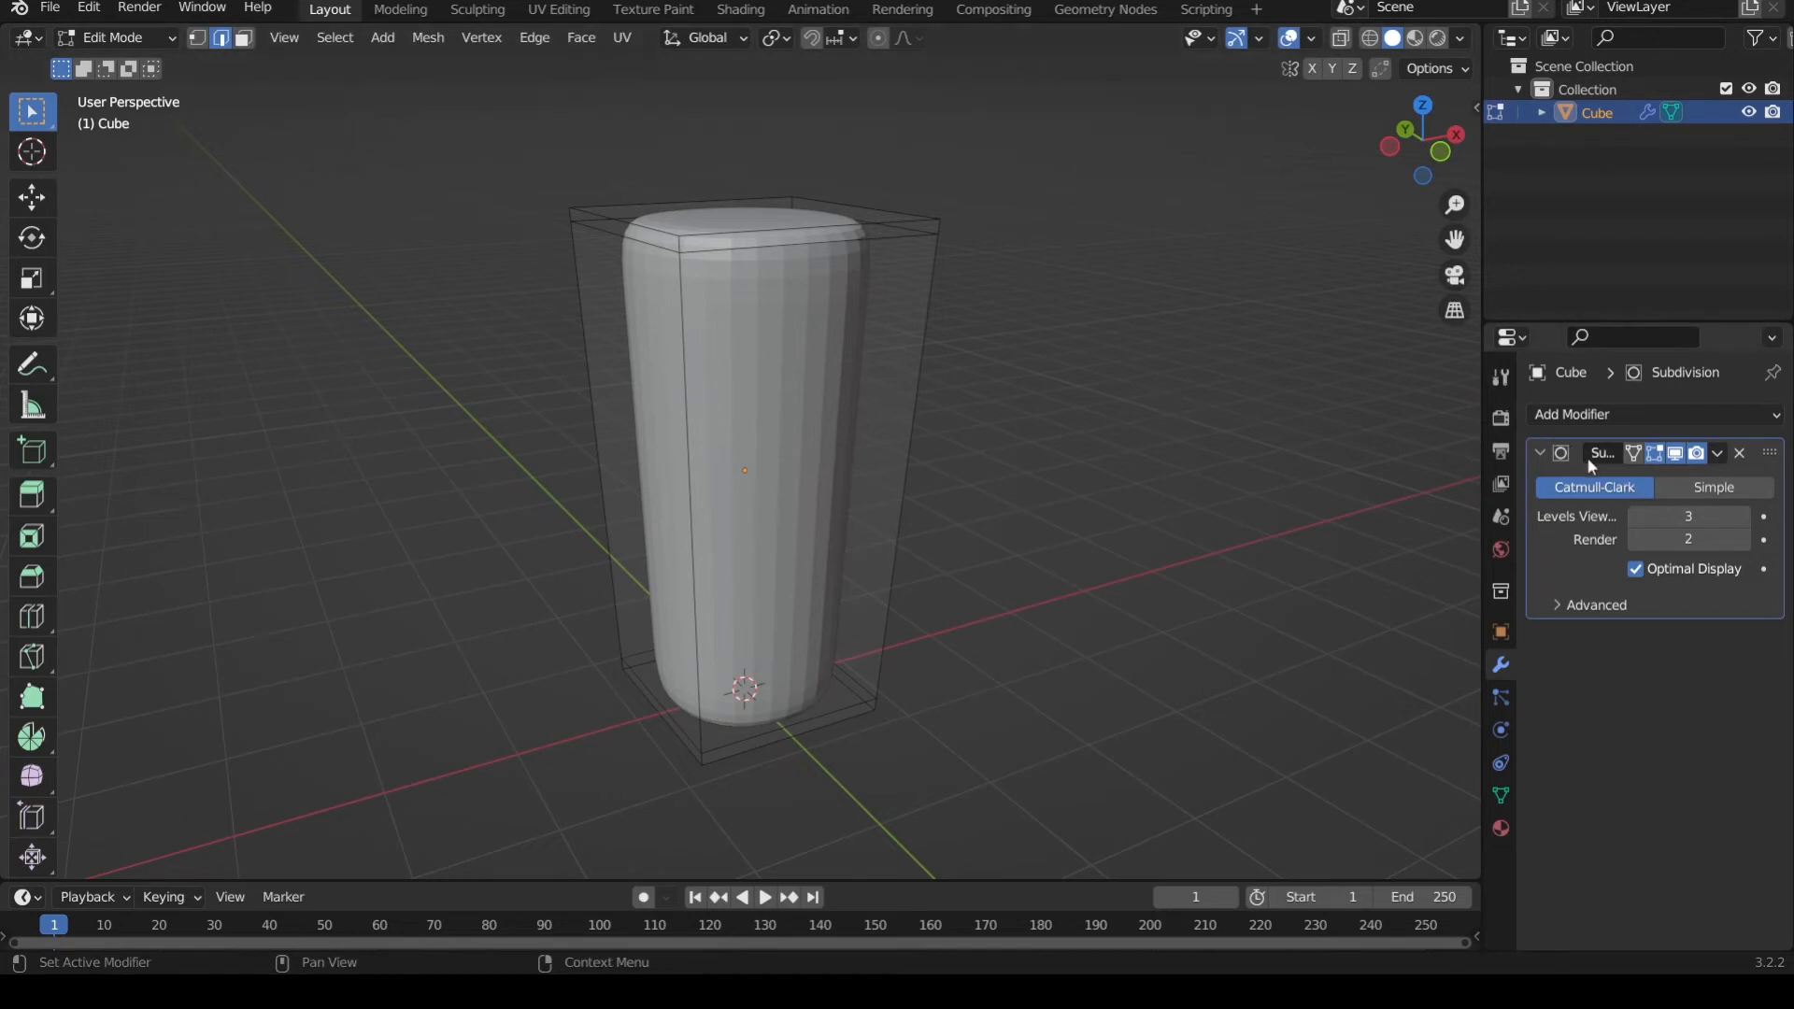
{"action": "middle_click_drag", "start_coordinate": [988, 356], "coordinate": [987, 405]}
{"action": "middle_click_drag", "start_coordinate": [984, 437], "coordinate": [845, 413]}
{"action": "scroll", "coordinate": [954, 415], "scroll_direction": "up", "scroll_amount": 3}
{"action": "scroll", "coordinate": [856, 428], "scroll_direction": "down", "scroll_amount": 1}
{"action": "scroll", "coordinate": [854, 440], "scroll_direction": "up", "scroll_amount": 1}
{"action": "scroll", "coordinate": [843, 375], "scroll_direction": "down", "scroll_amount": 2}
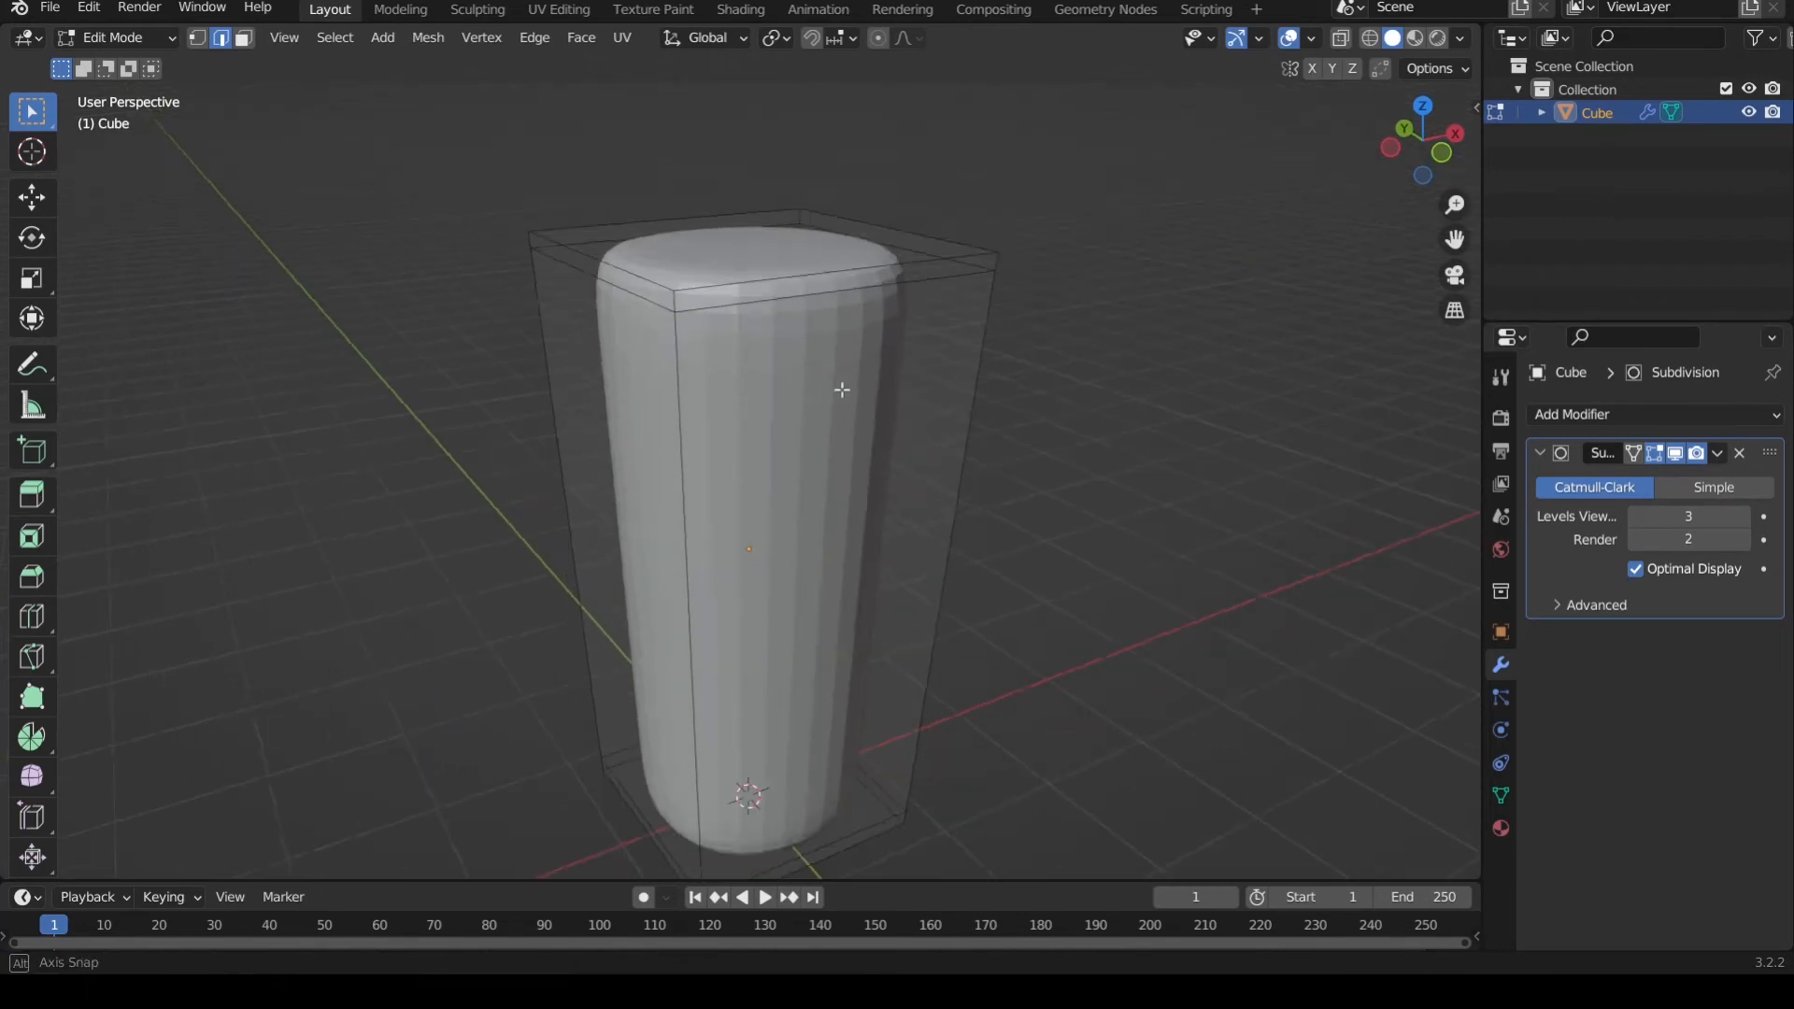
{"action": "right_click", "coordinate": [810, 386]}
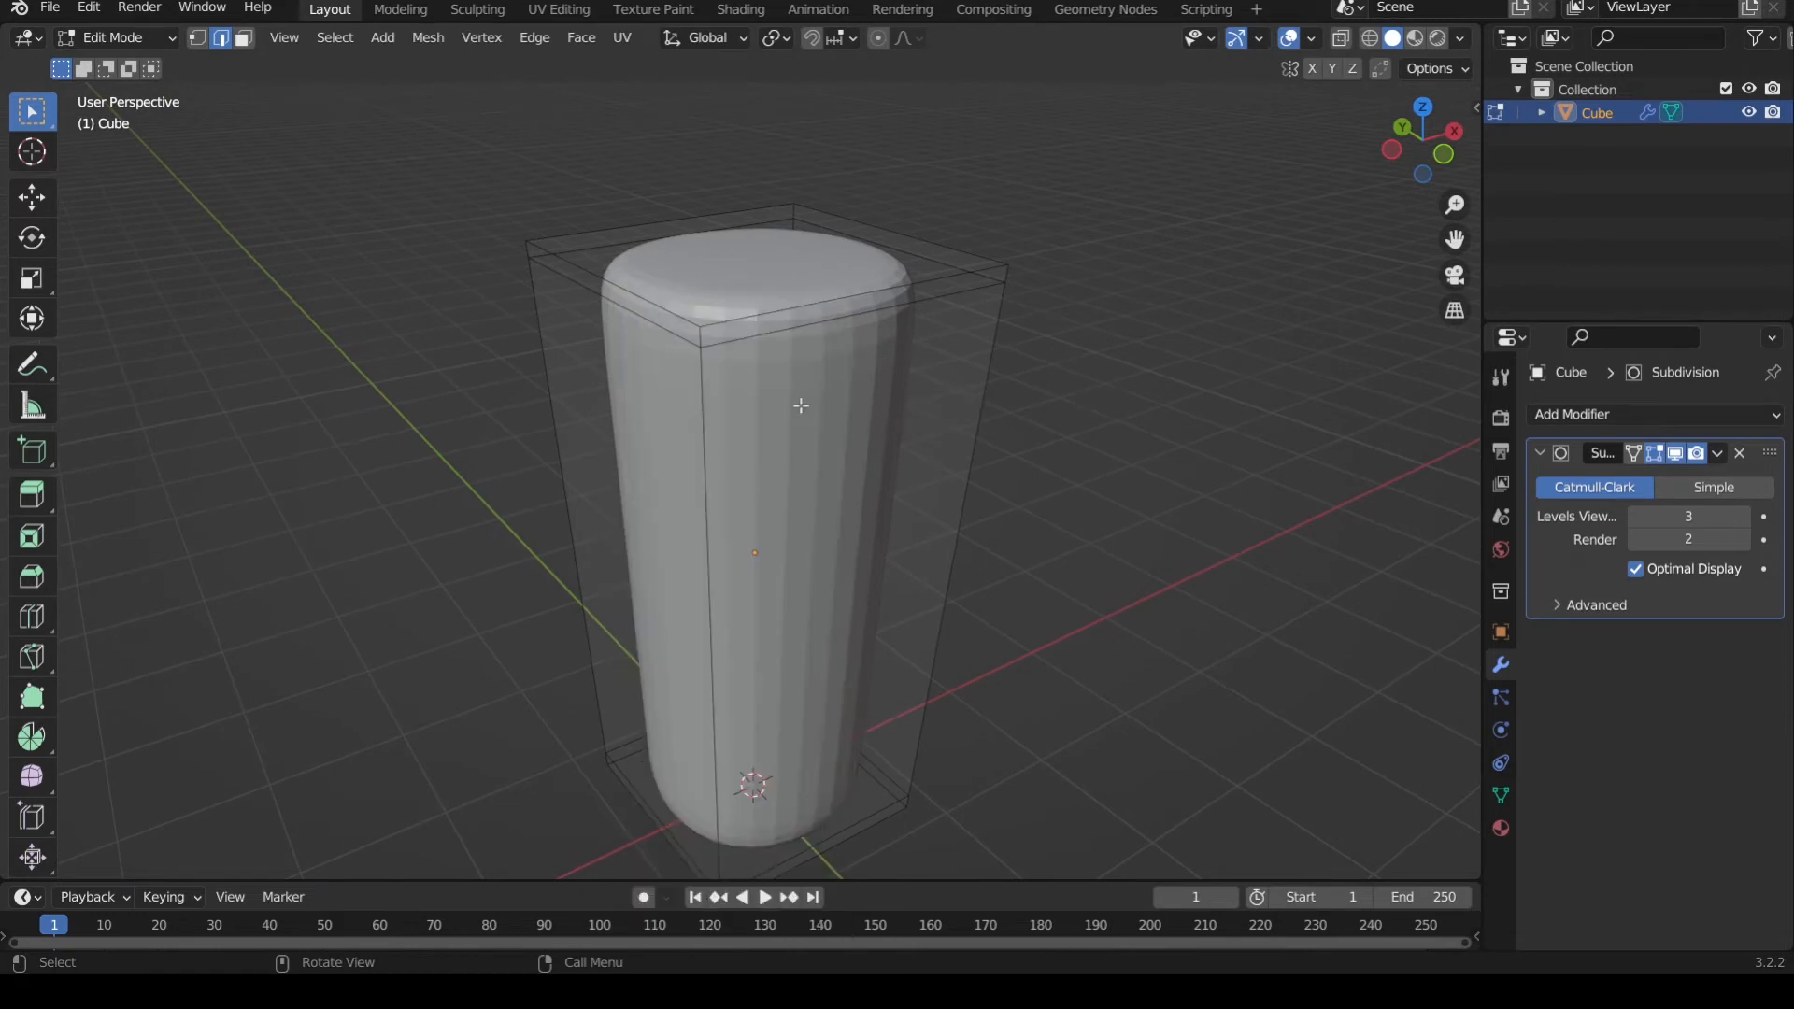
- Return to Object Mode and apply Shade Smooth to the tapered body
{"action": "key", "text": "Tab"}
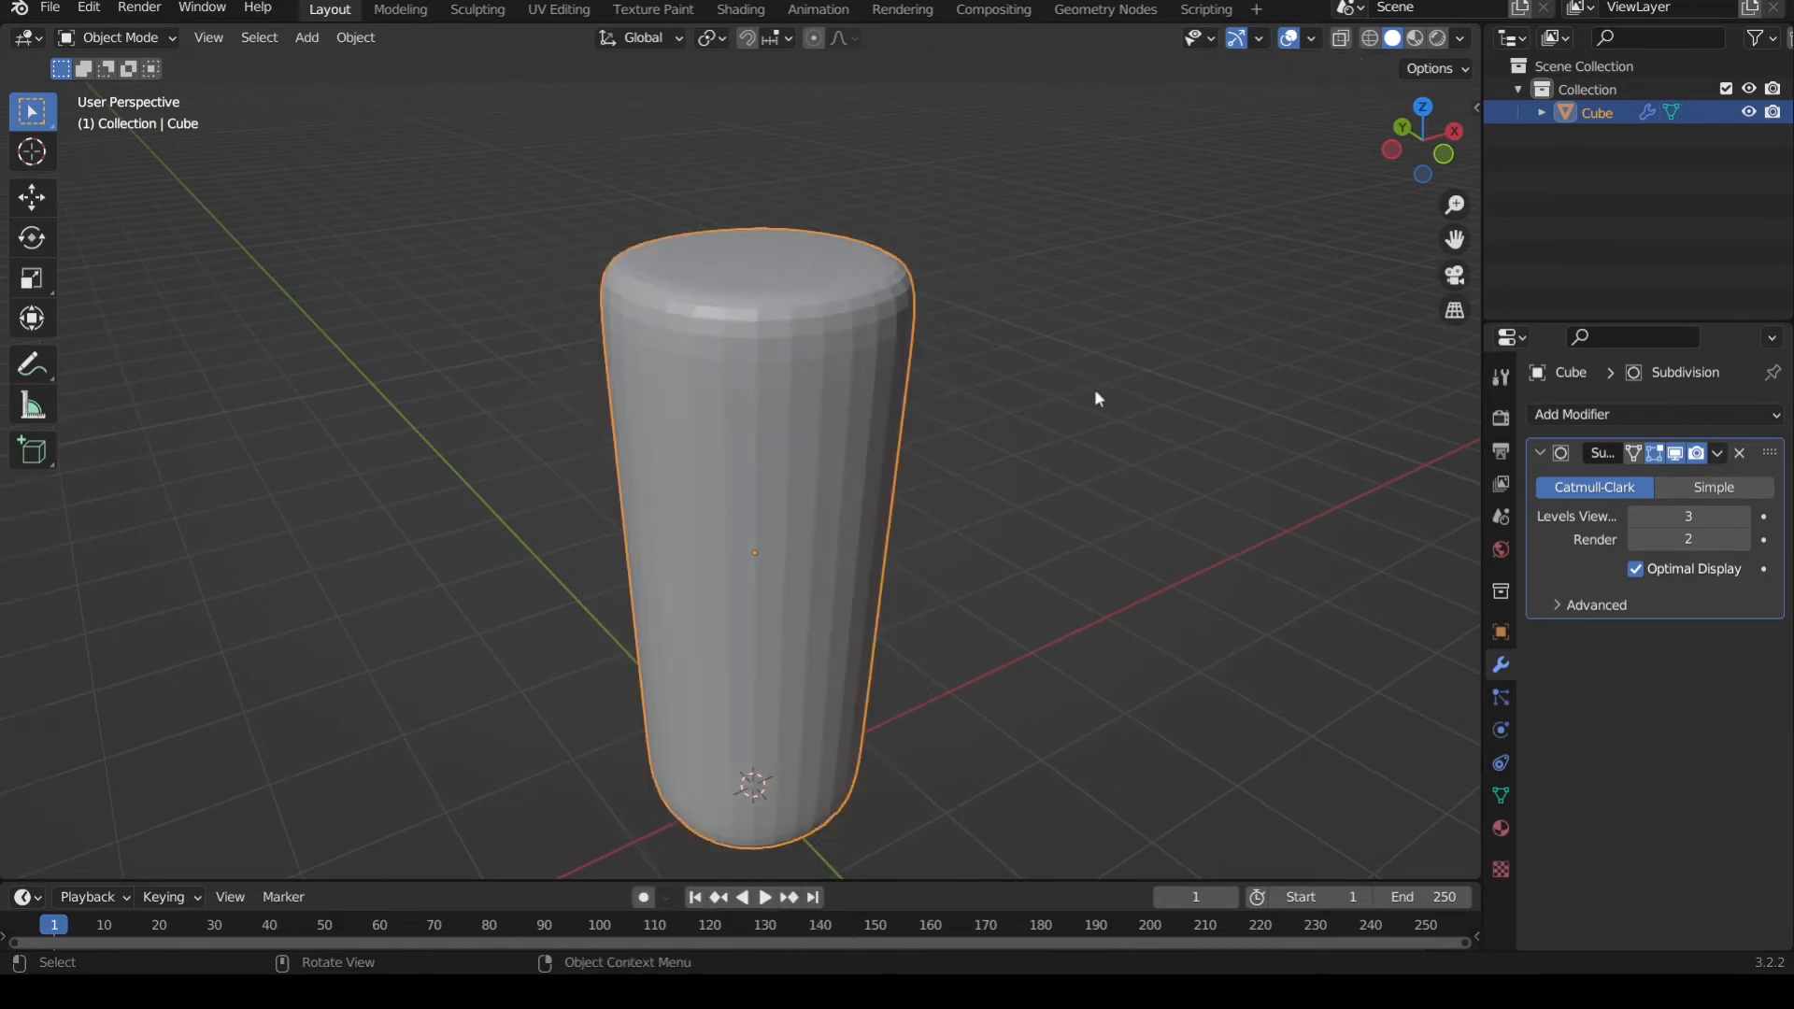
{"action": "left_click", "coordinate": [1095, 389]}
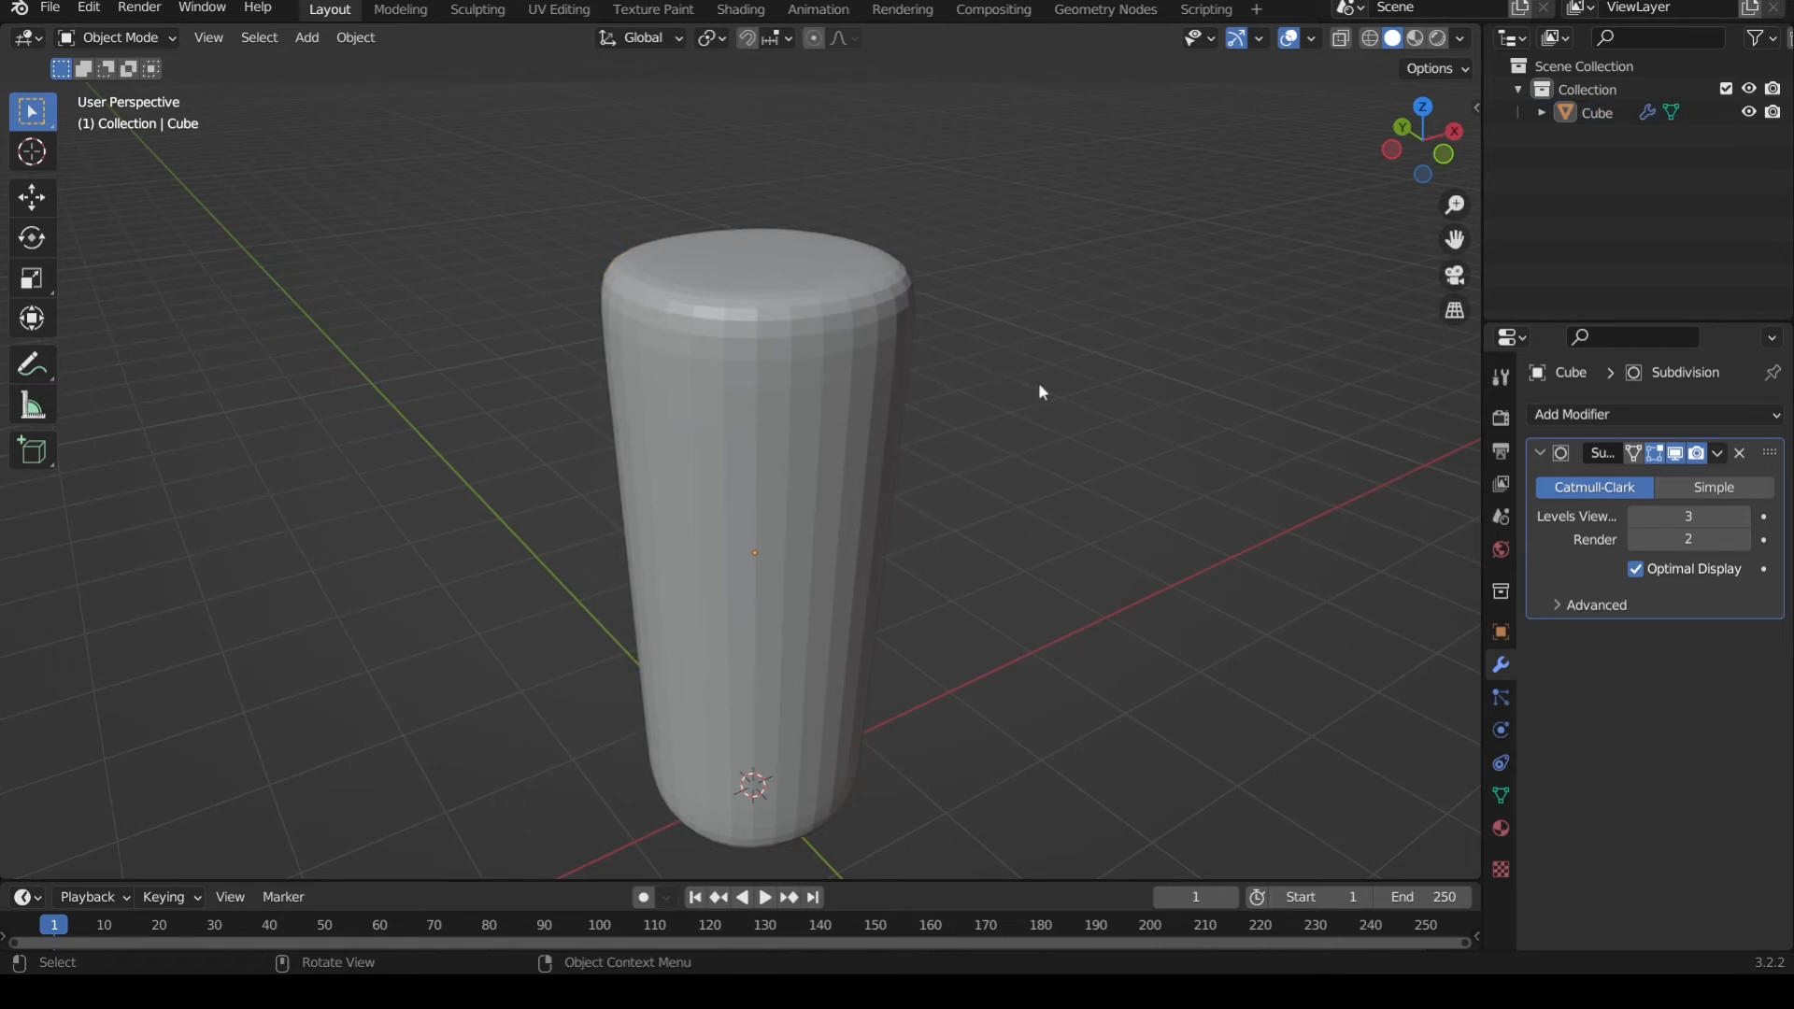
{"action": "left_click", "coordinate": [828, 382]}
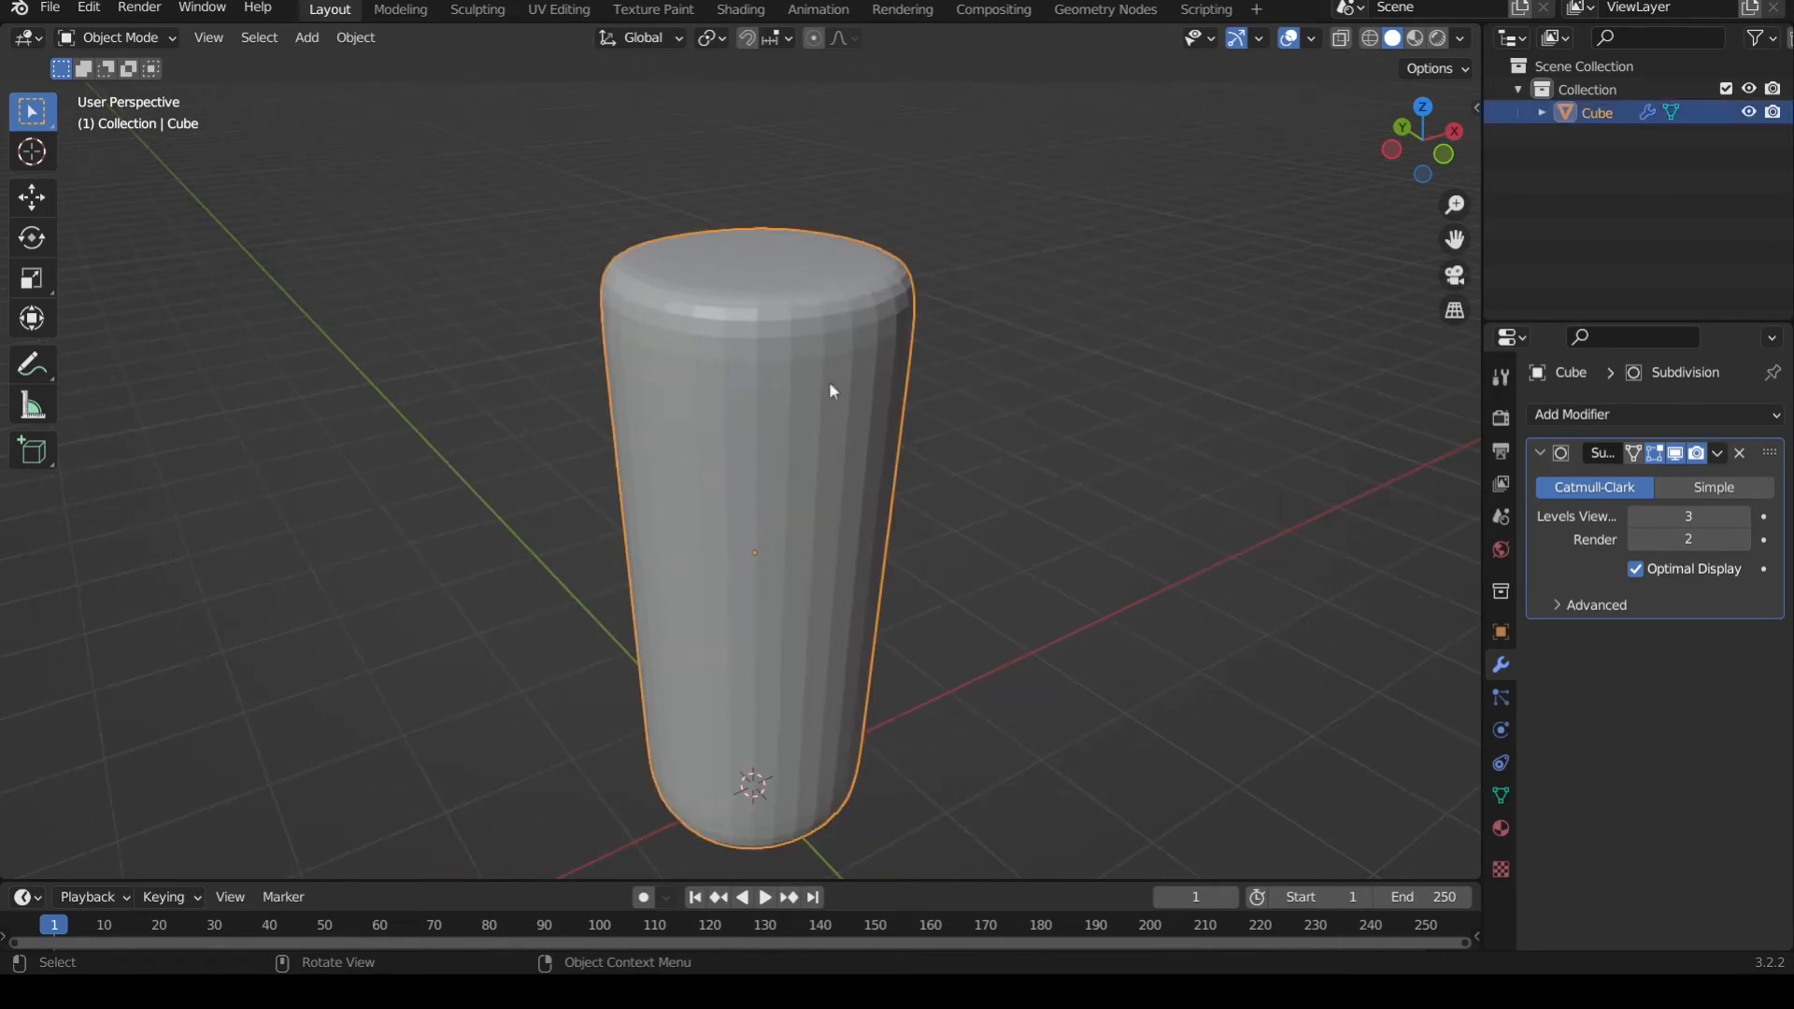
{"action": "right_click", "coordinate": [828, 381]}
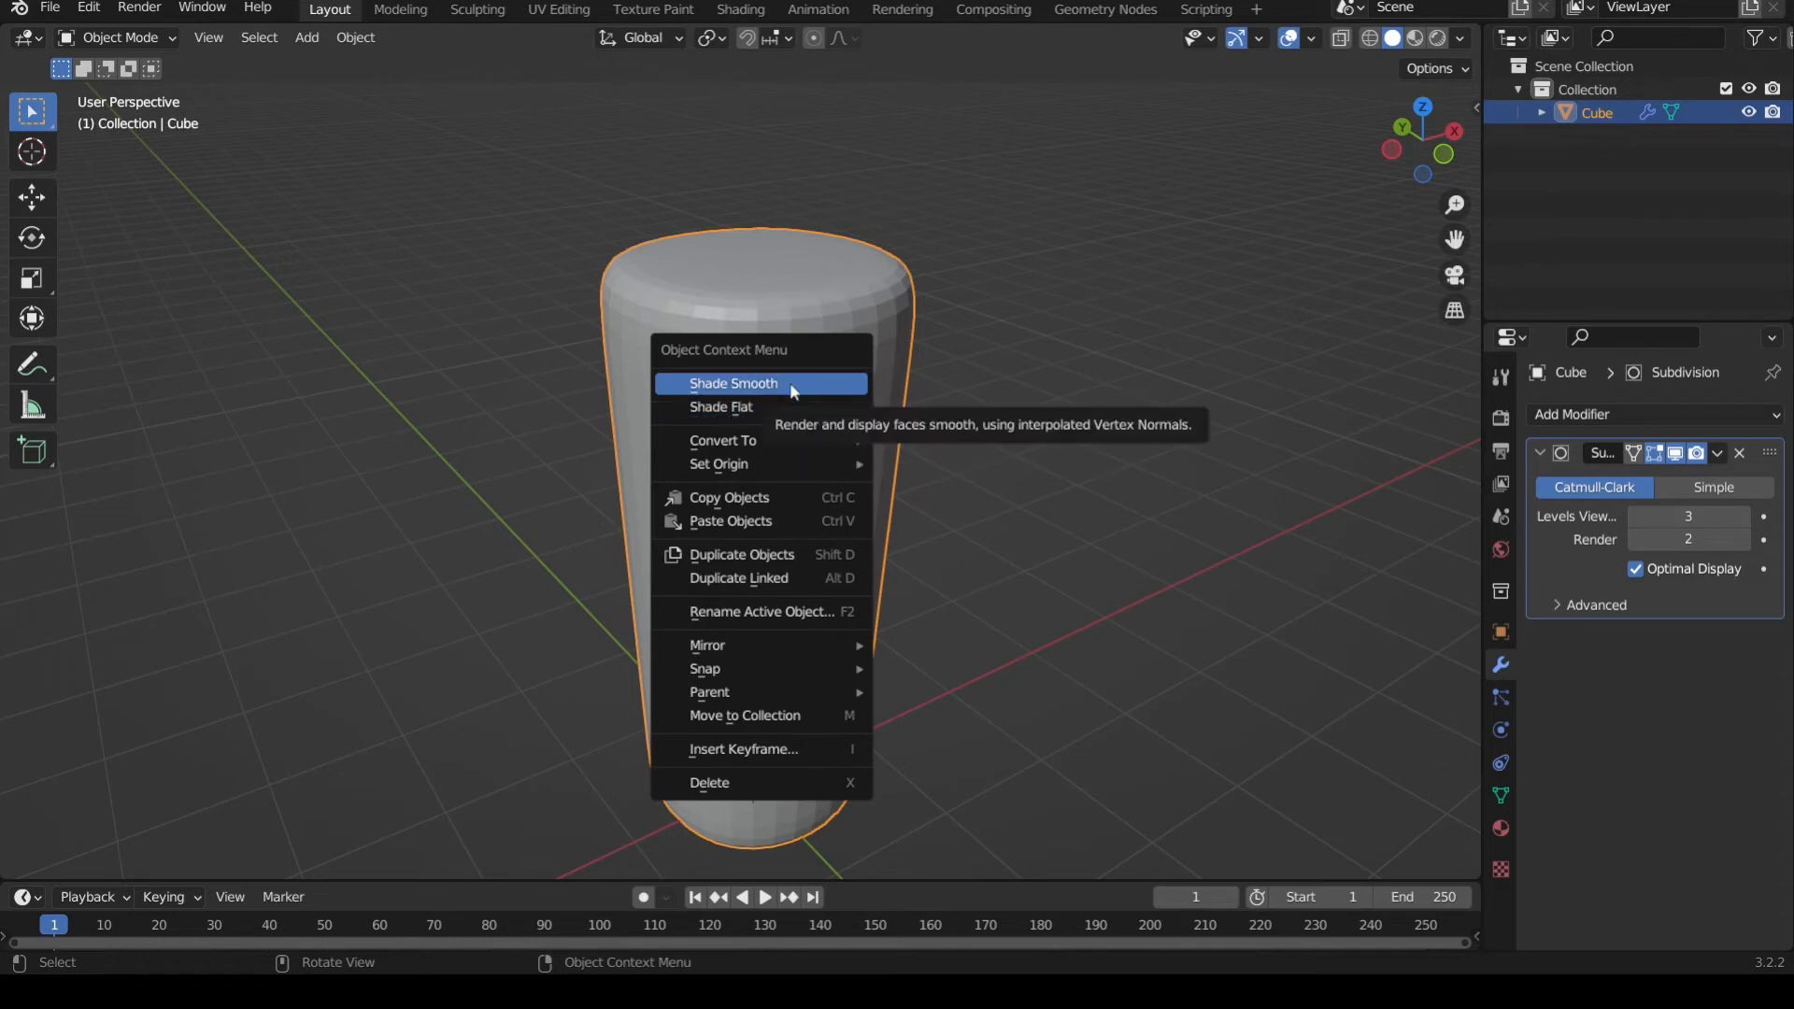
{"action": "left_click", "coordinate": [789, 383]}
{"action": "middle_click_drag", "start_coordinate": [893, 404], "coordinate": [934, 433]}
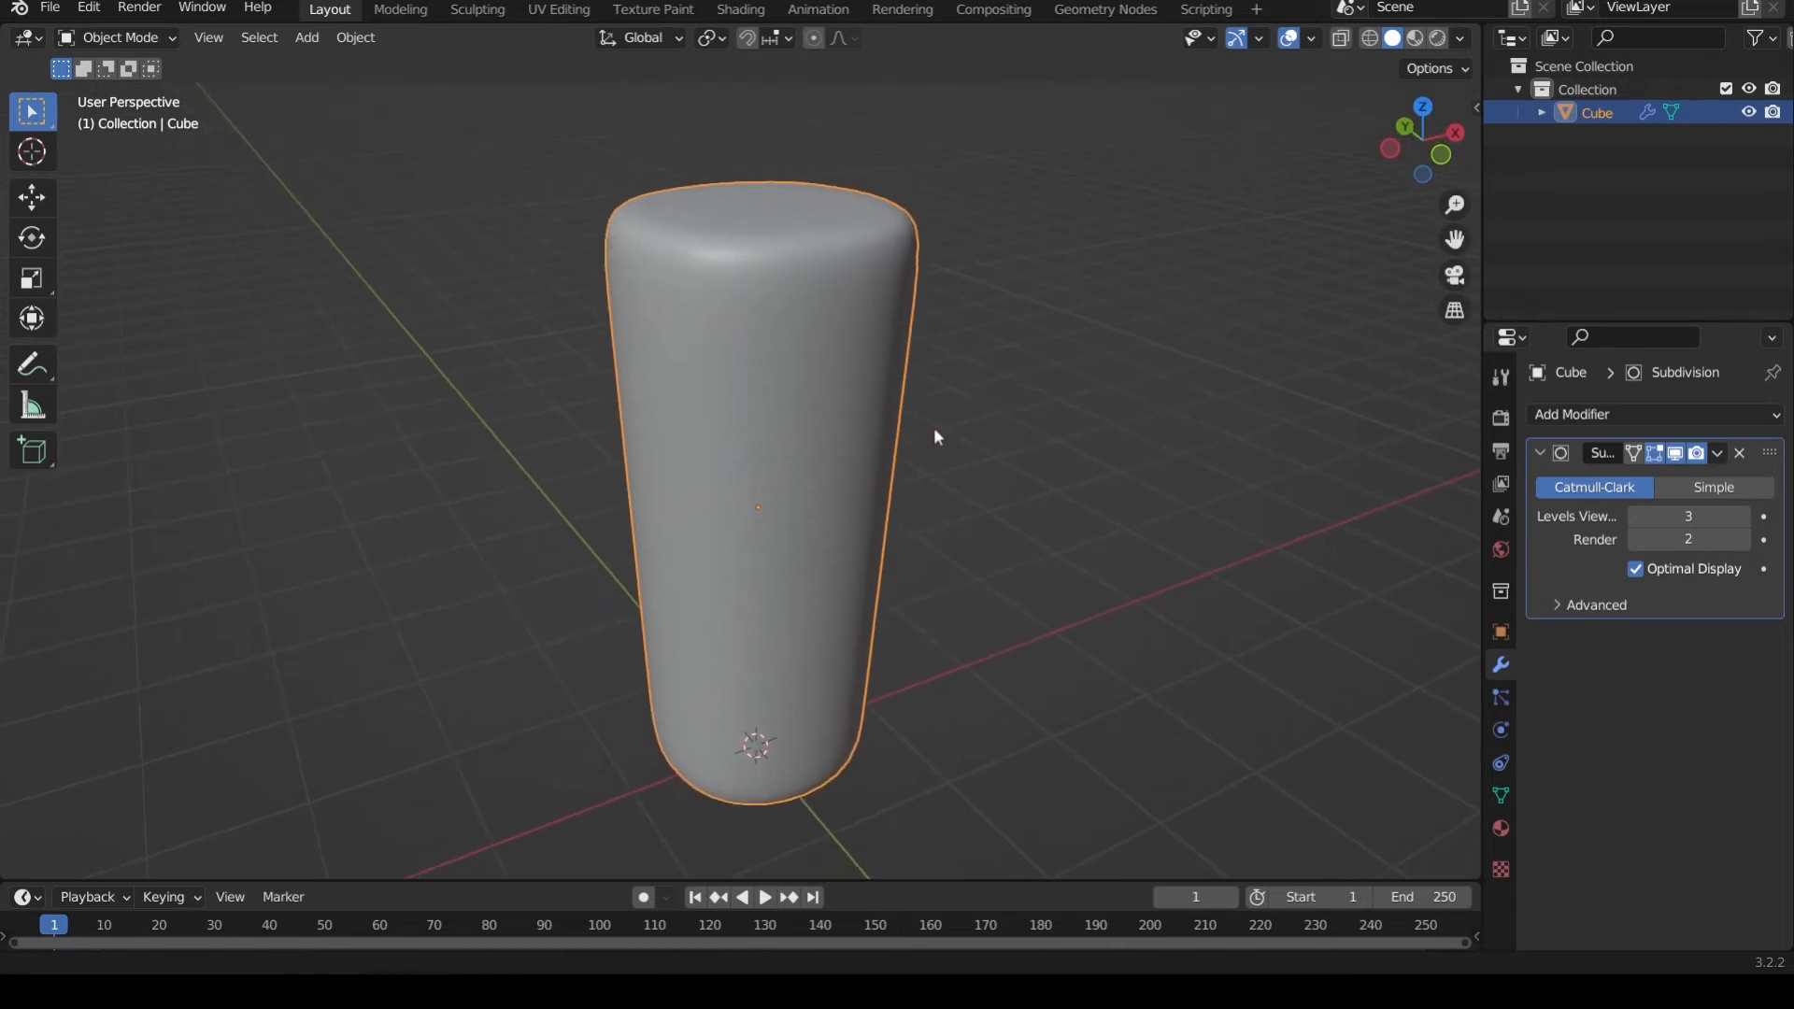
- Switch the body to Shade Flat to compare its facets up close, and restore Shade Smooth
{"action": "right_click", "coordinate": [834, 393]}
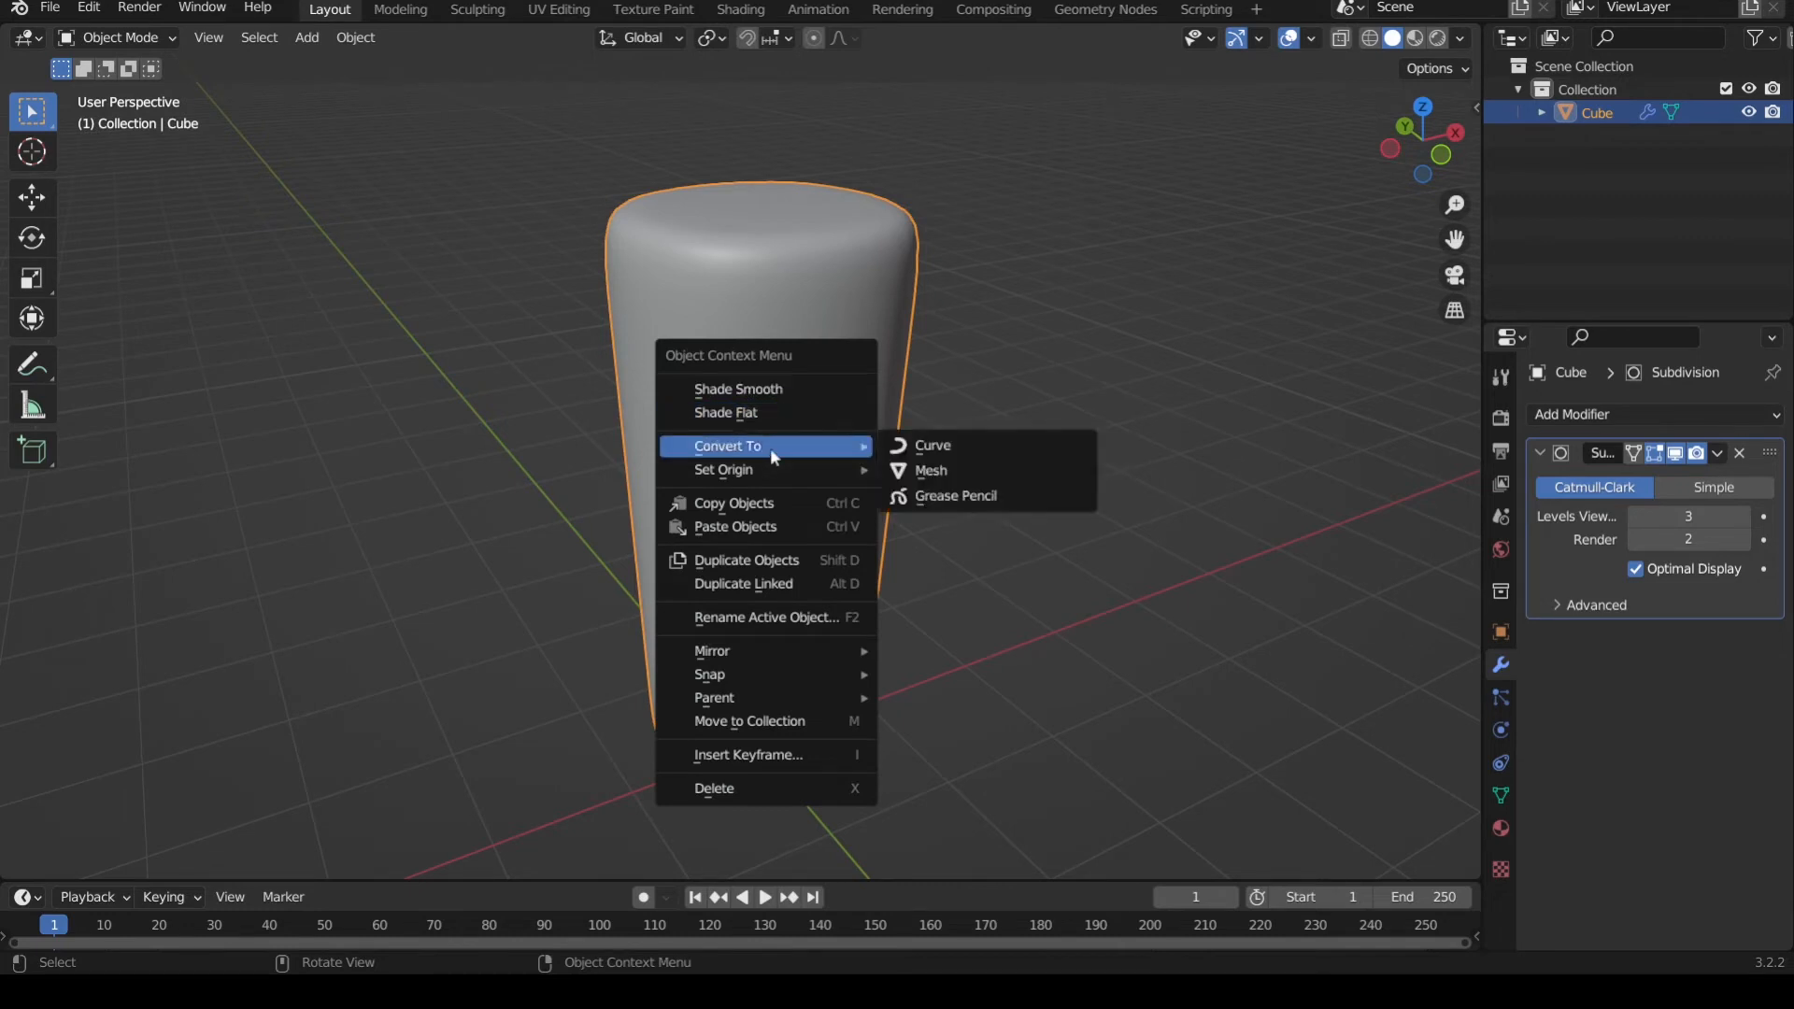
{"action": "left_click", "coordinate": [778, 415]}
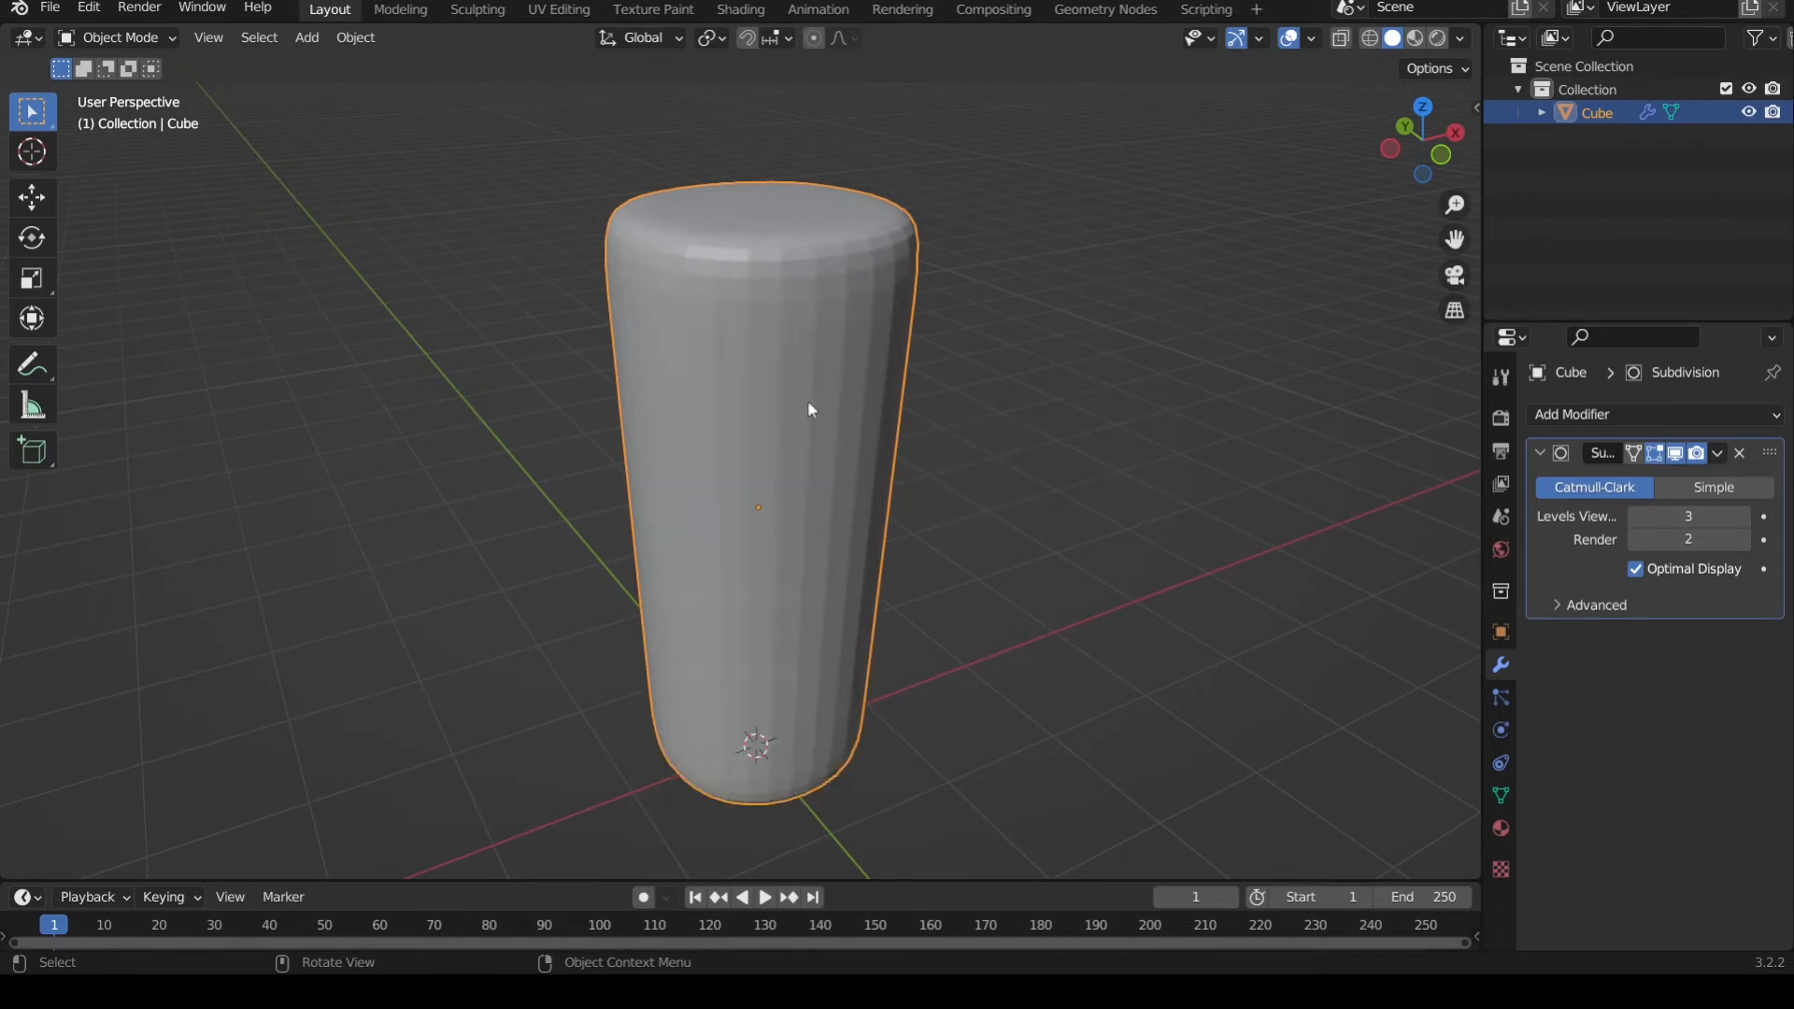
{"action": "scroll", "coordinate": [877, 423], "scroll_direction": "up", "scroll_amount": 3}
{"action": "scroll", "coordinate": [877, 423], "scroll_direction": "down", "scroll_amount": 3}
{"action": "scroll", "coordinate": [877, 422], "scroll_direction": "up", "scroll_amount": 2}
{"action": "scroll", "coordinate": [876, 428], "scroll_direction": "down", "scroll_amount": 1}
{"action": "right_click", "coordinate": [812, 373]}
{"action": "left_click", "coordinate": [785, 347]}
{"action": "mouse_move", "coordinate": [1006, 375]}
{"action": "middle_mouse_down"}
{"action": "mouse_move", "coordinate": [921, 477]}
{"action": "mouse_move", "coordinate": [1001, 361]}
{"action": "mouse_move", "coordinate": [1050, 368]}
{"action": "mouse_move", "coordinate": [1024, 380]}
{"action": "middle_mouse_up"}
{"action": "scroll", "coordinate": [1025, 379], "scroll_direction": "down", "scroll_amount": 1}
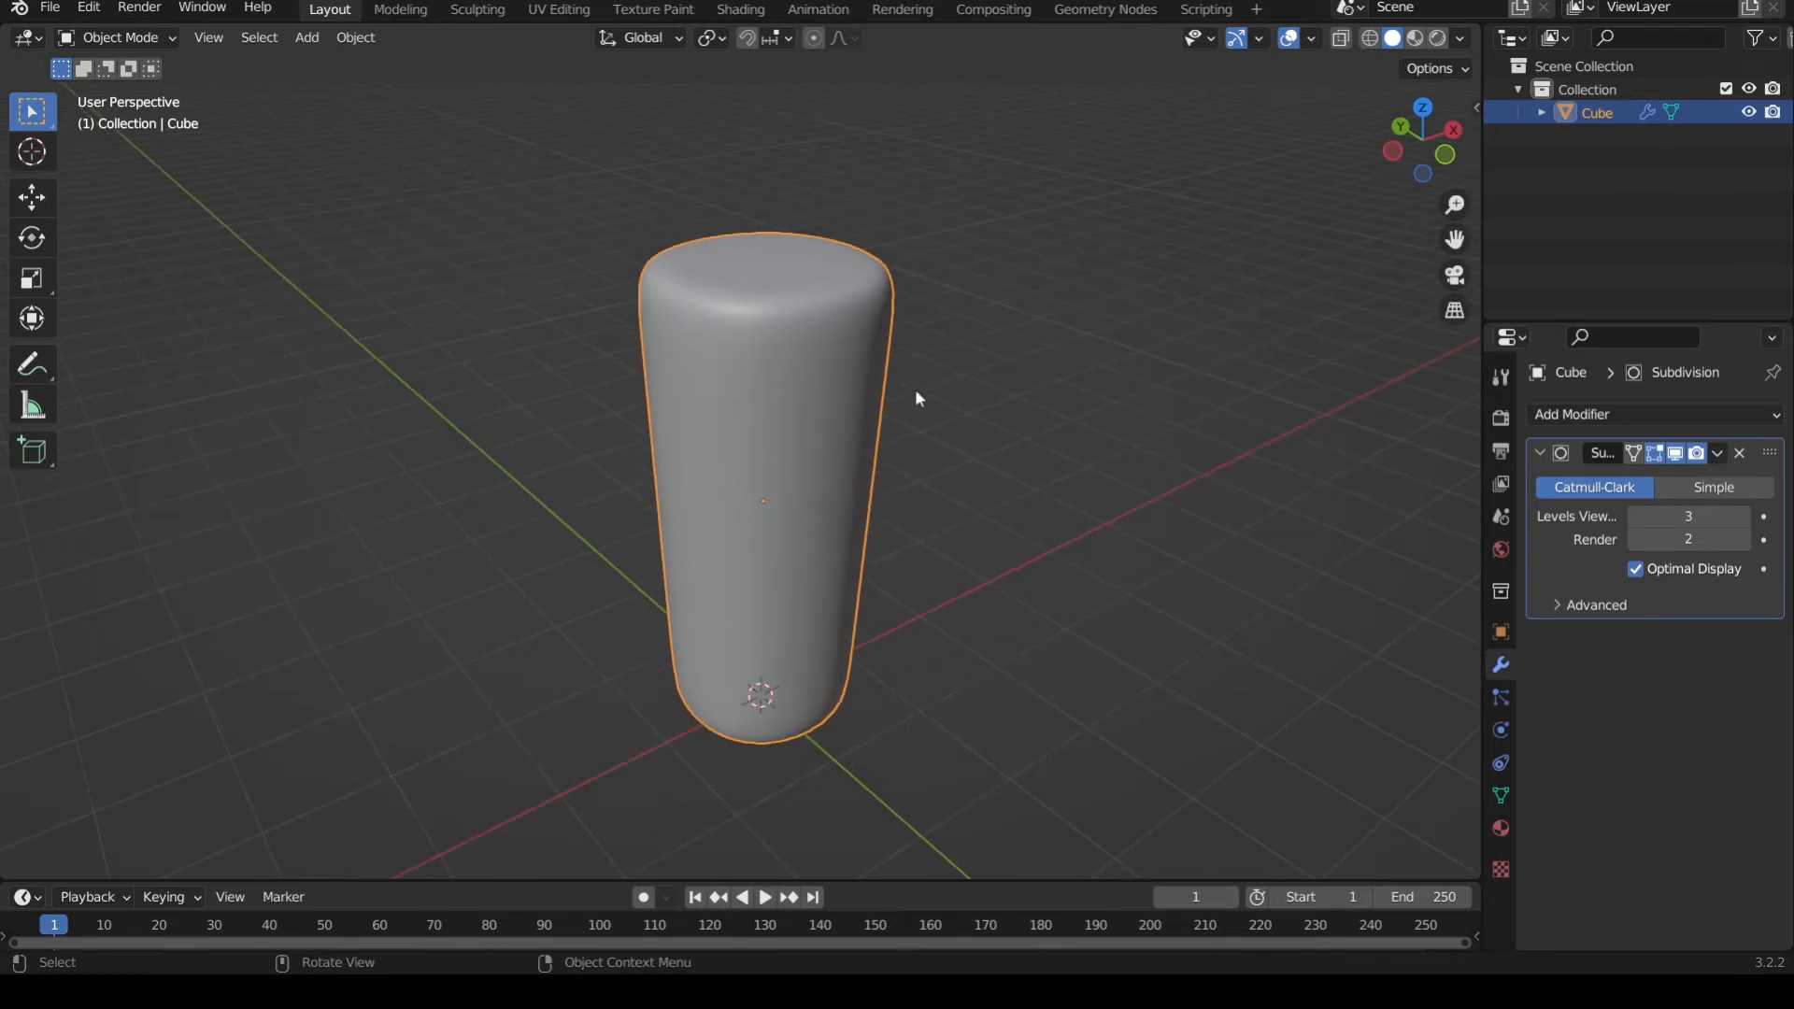
- Enter Edit Mode and delete the tapered body's top face to open it like a cup
{"action": "key", "text": "Tab"}
{"action": "scroll", "coordinate": [916, 389], "scroll_direction": "up", "scroll_amount": 5}
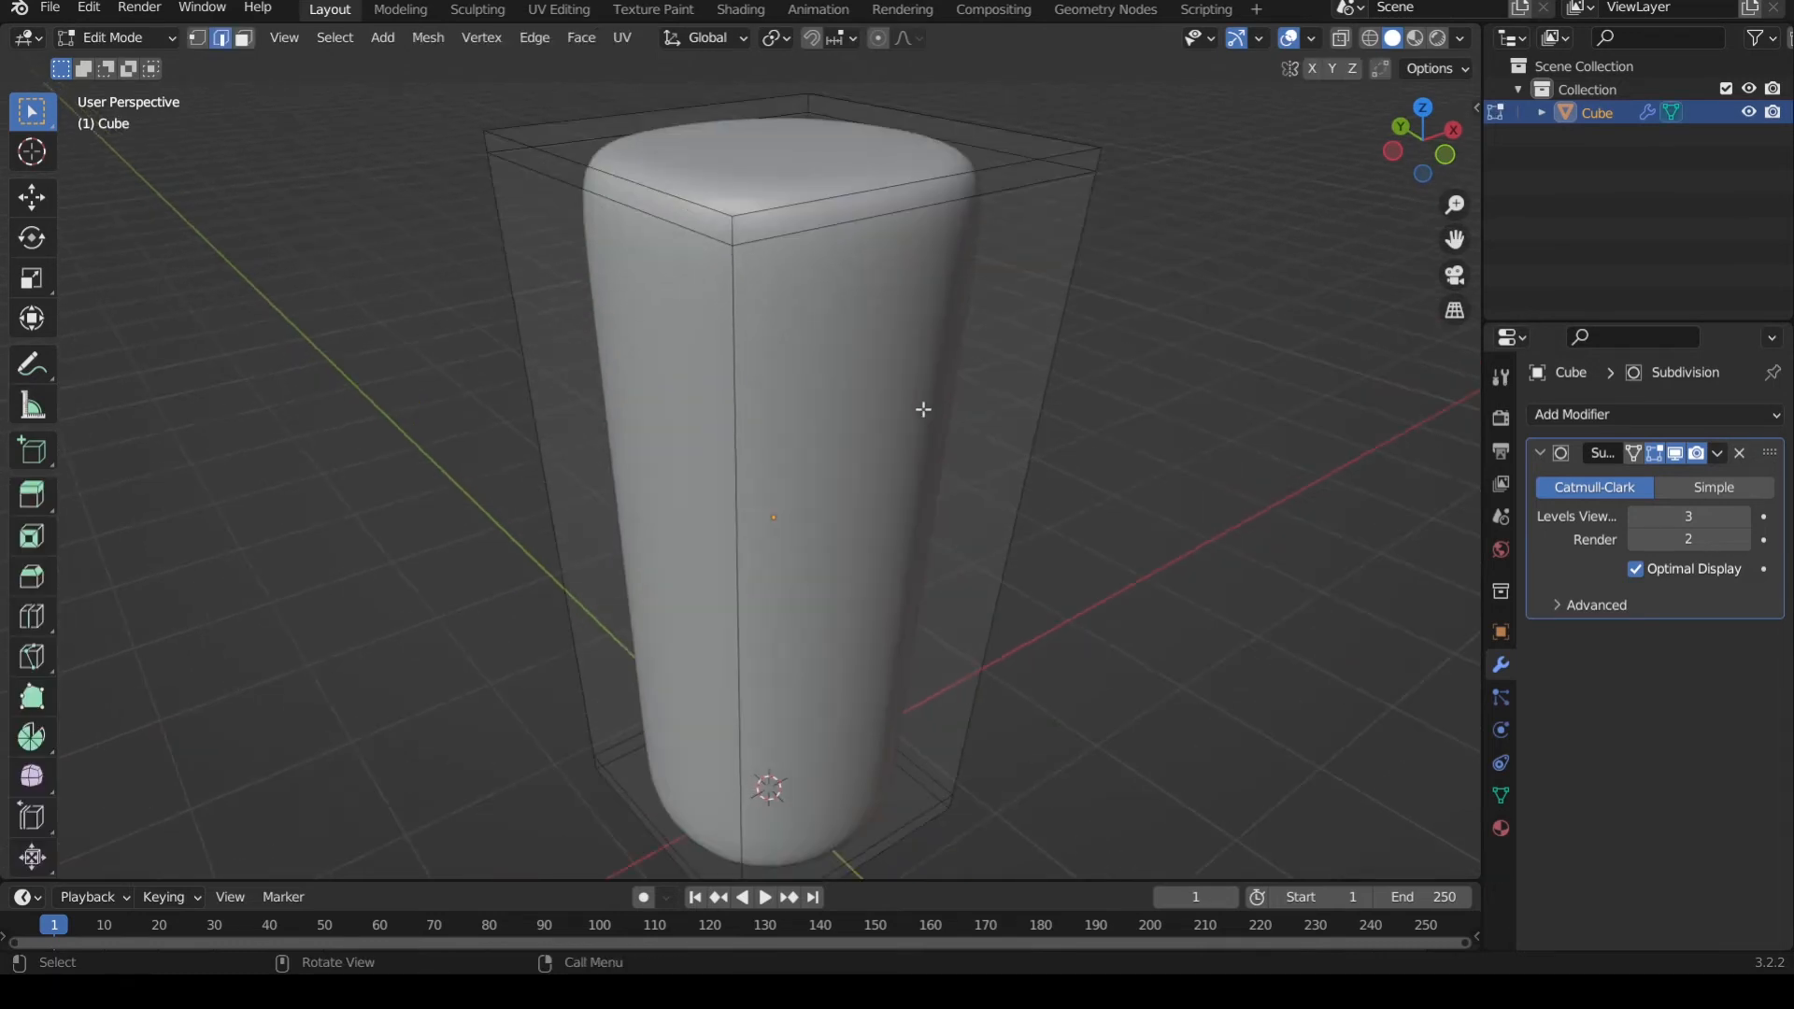
{"action": "middle_click_drag", "start_coordinate": [922, 405], "coordinate": [847, 339]}
{"action": "scroll", "coordinate": [855, 350], "scroll_direction": "down", "scroll_amount": 1}
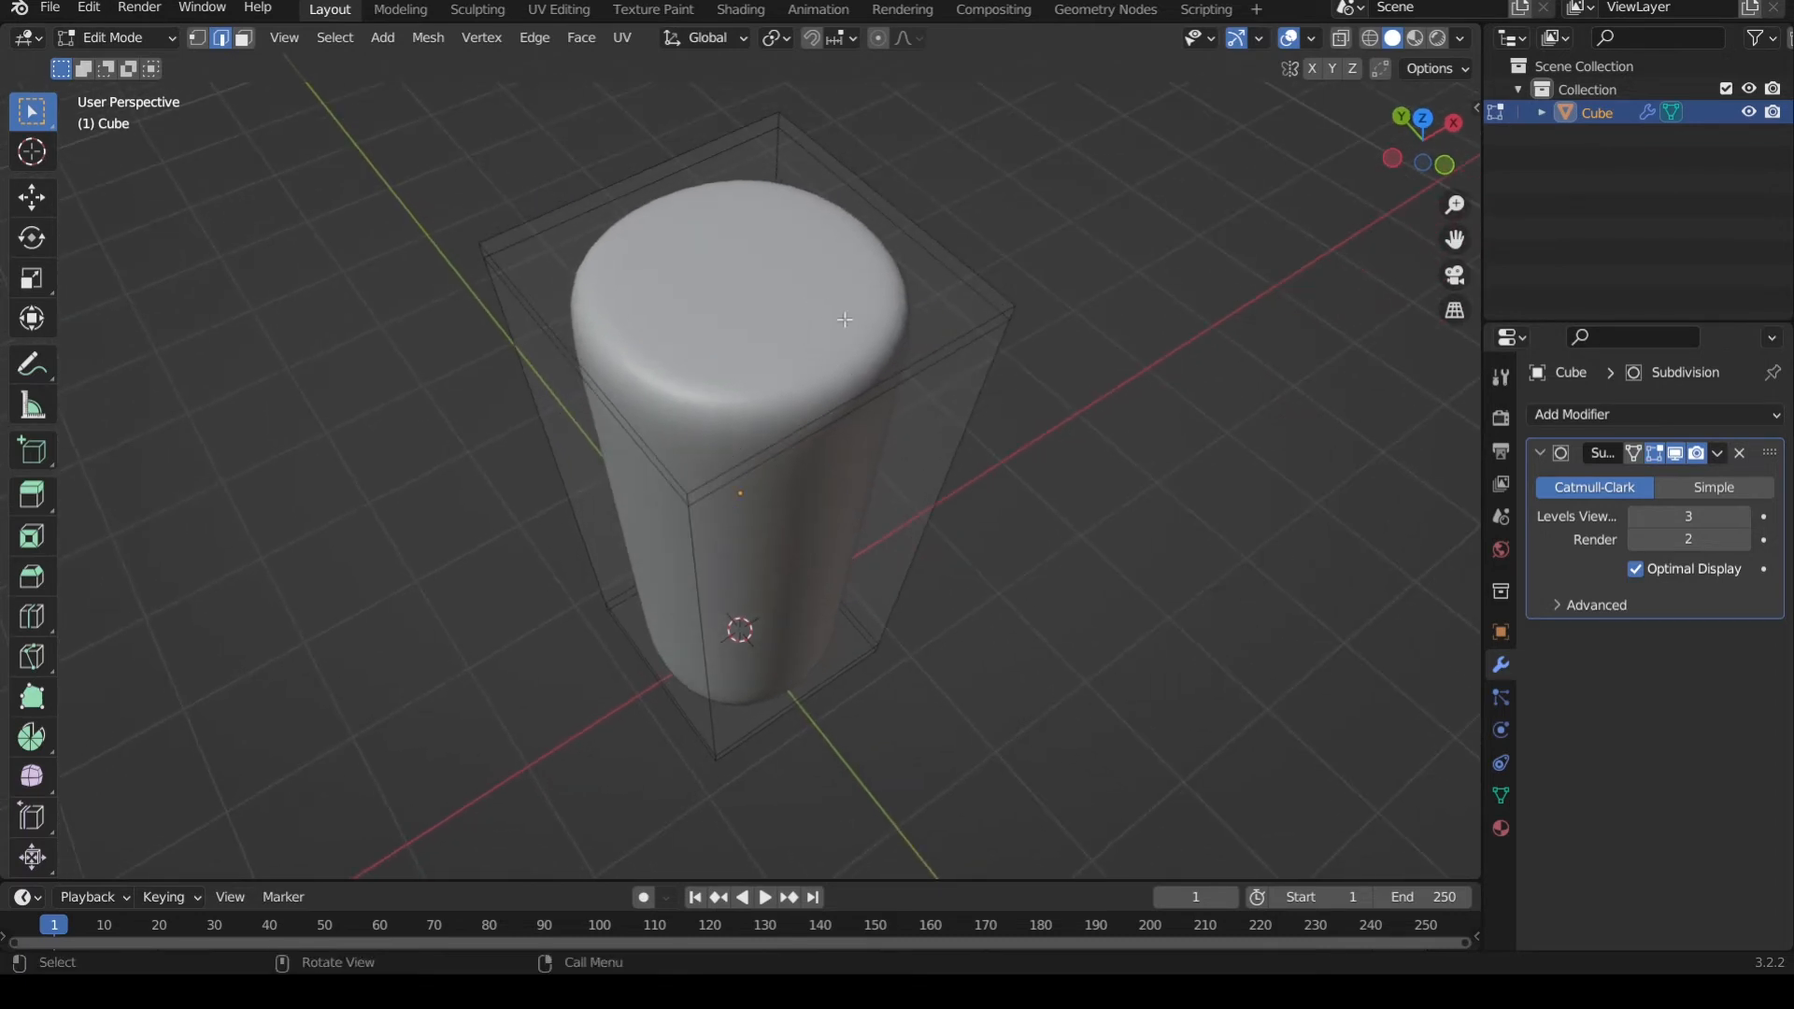
{"action": "key", "text": "3"}
{"action": "left_click", "coordinate": [803, 279]}
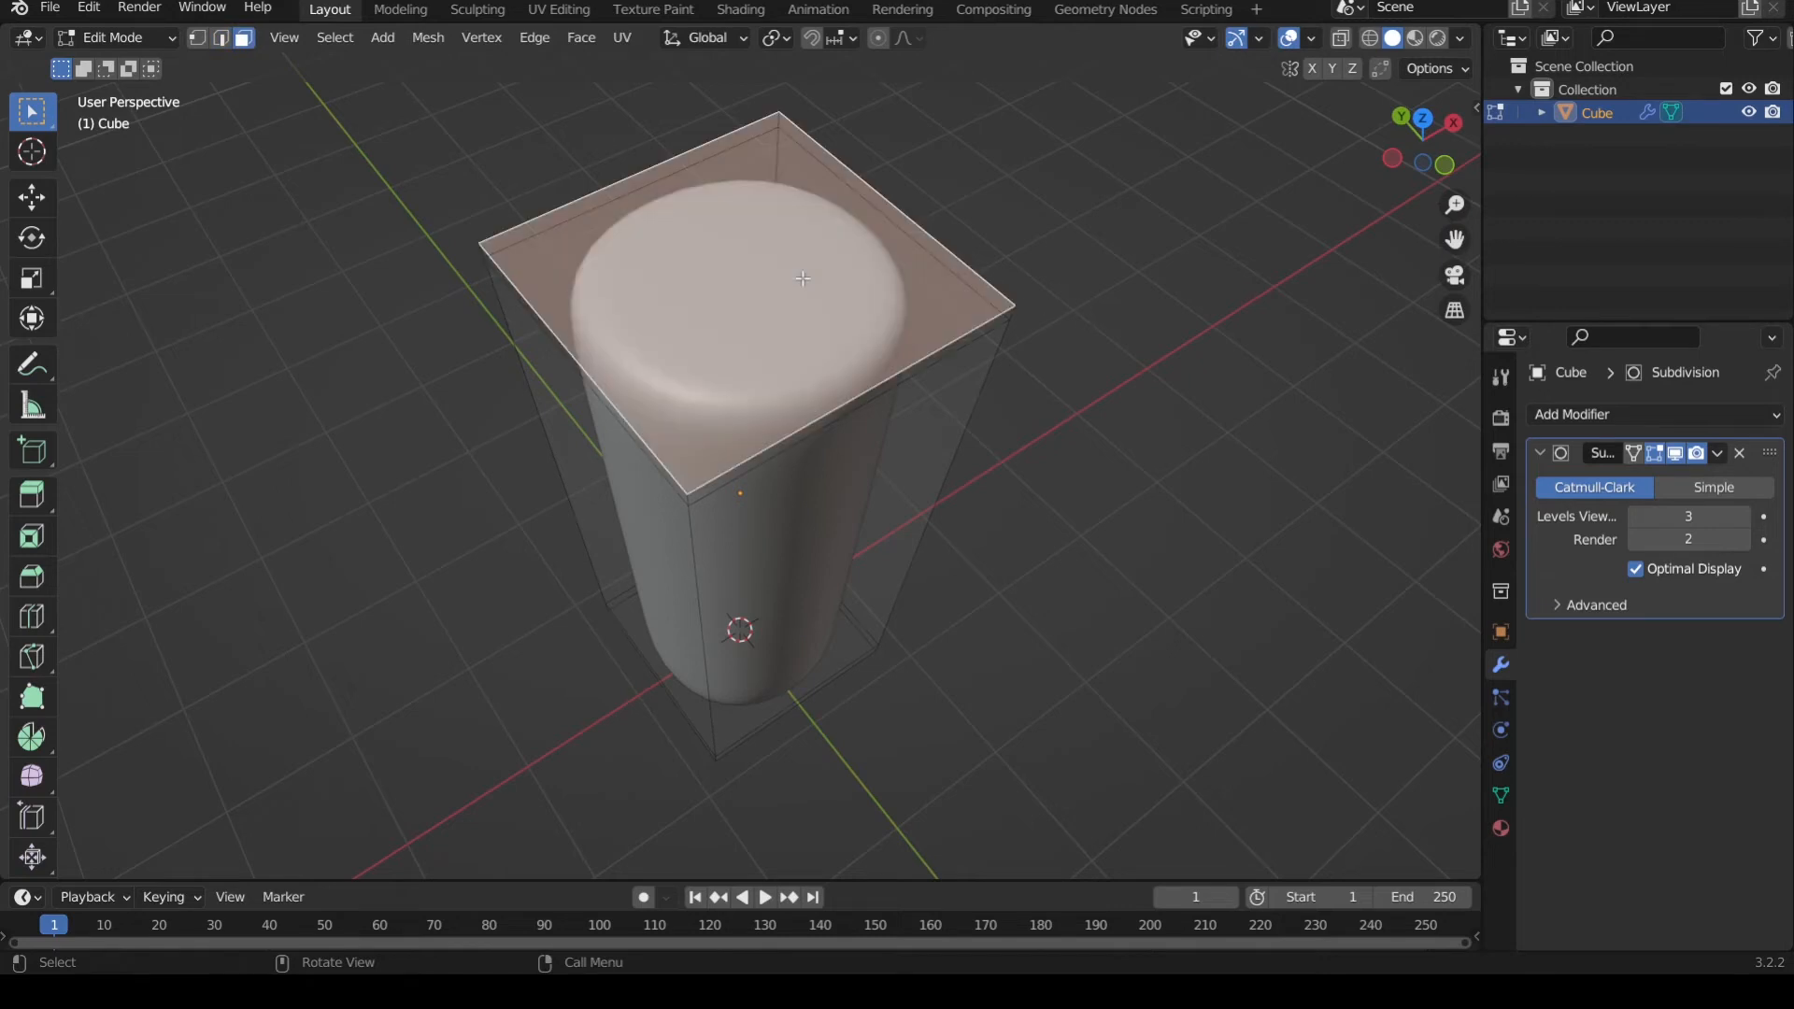
{"action": "key", "text": "x"}
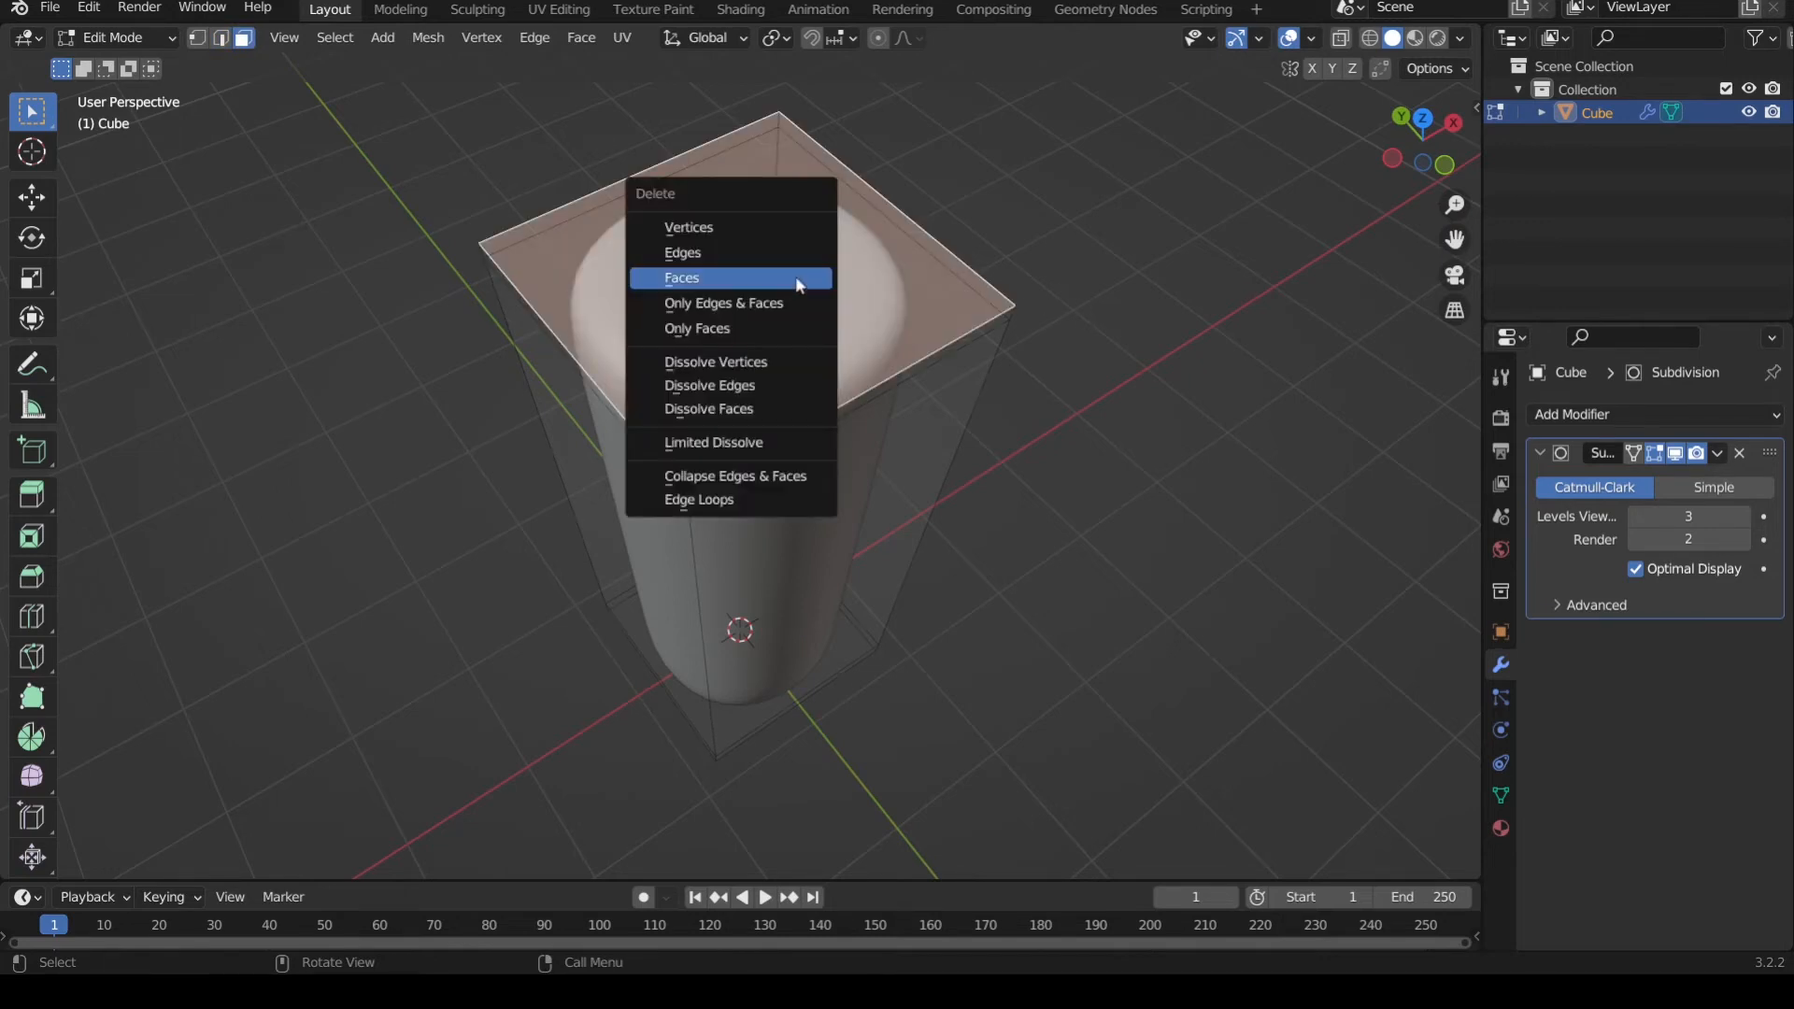
{"action": "left_click", "coordinate": [799, 279]}
{"action": "middle_click_drag", "start_coordinate": [813, 306], "coordinate": [817, 389]}
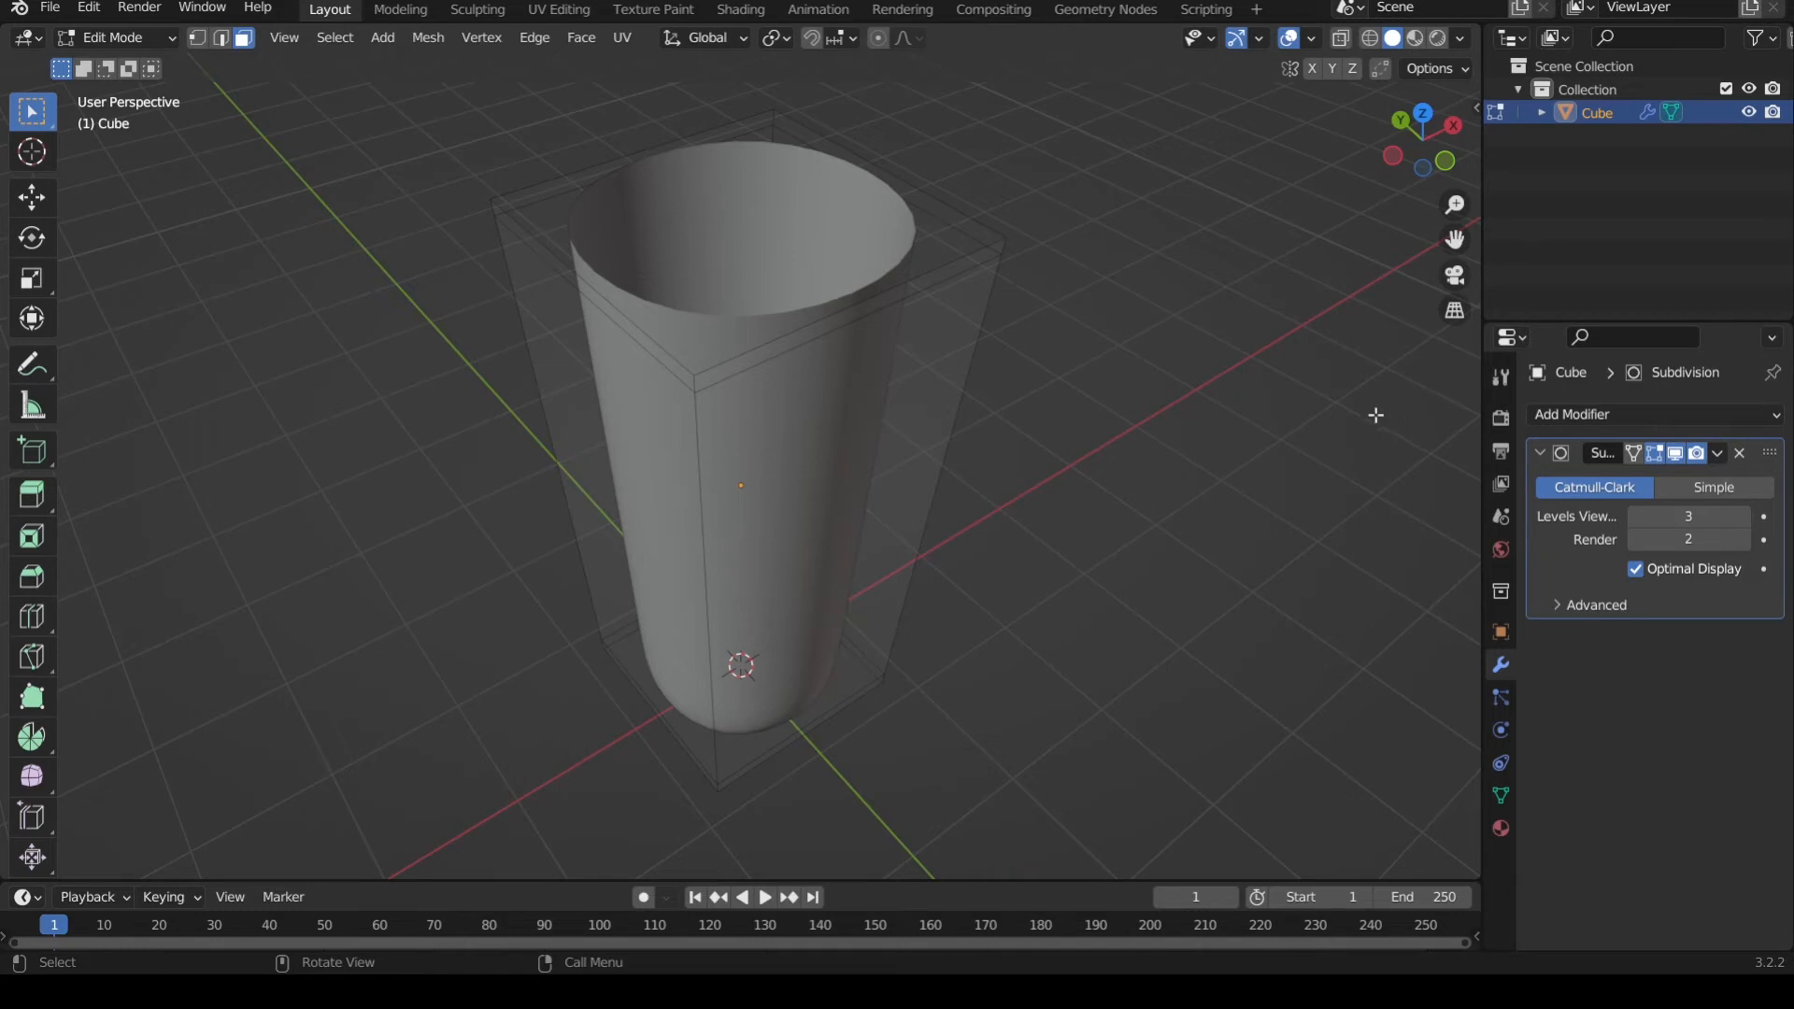
- Add a Solidify modifier to give the open cup's walls thickness
{"action": "middle_click_drag", "start_coordinate": [1074, 292], "coordinate": [933, 374]}
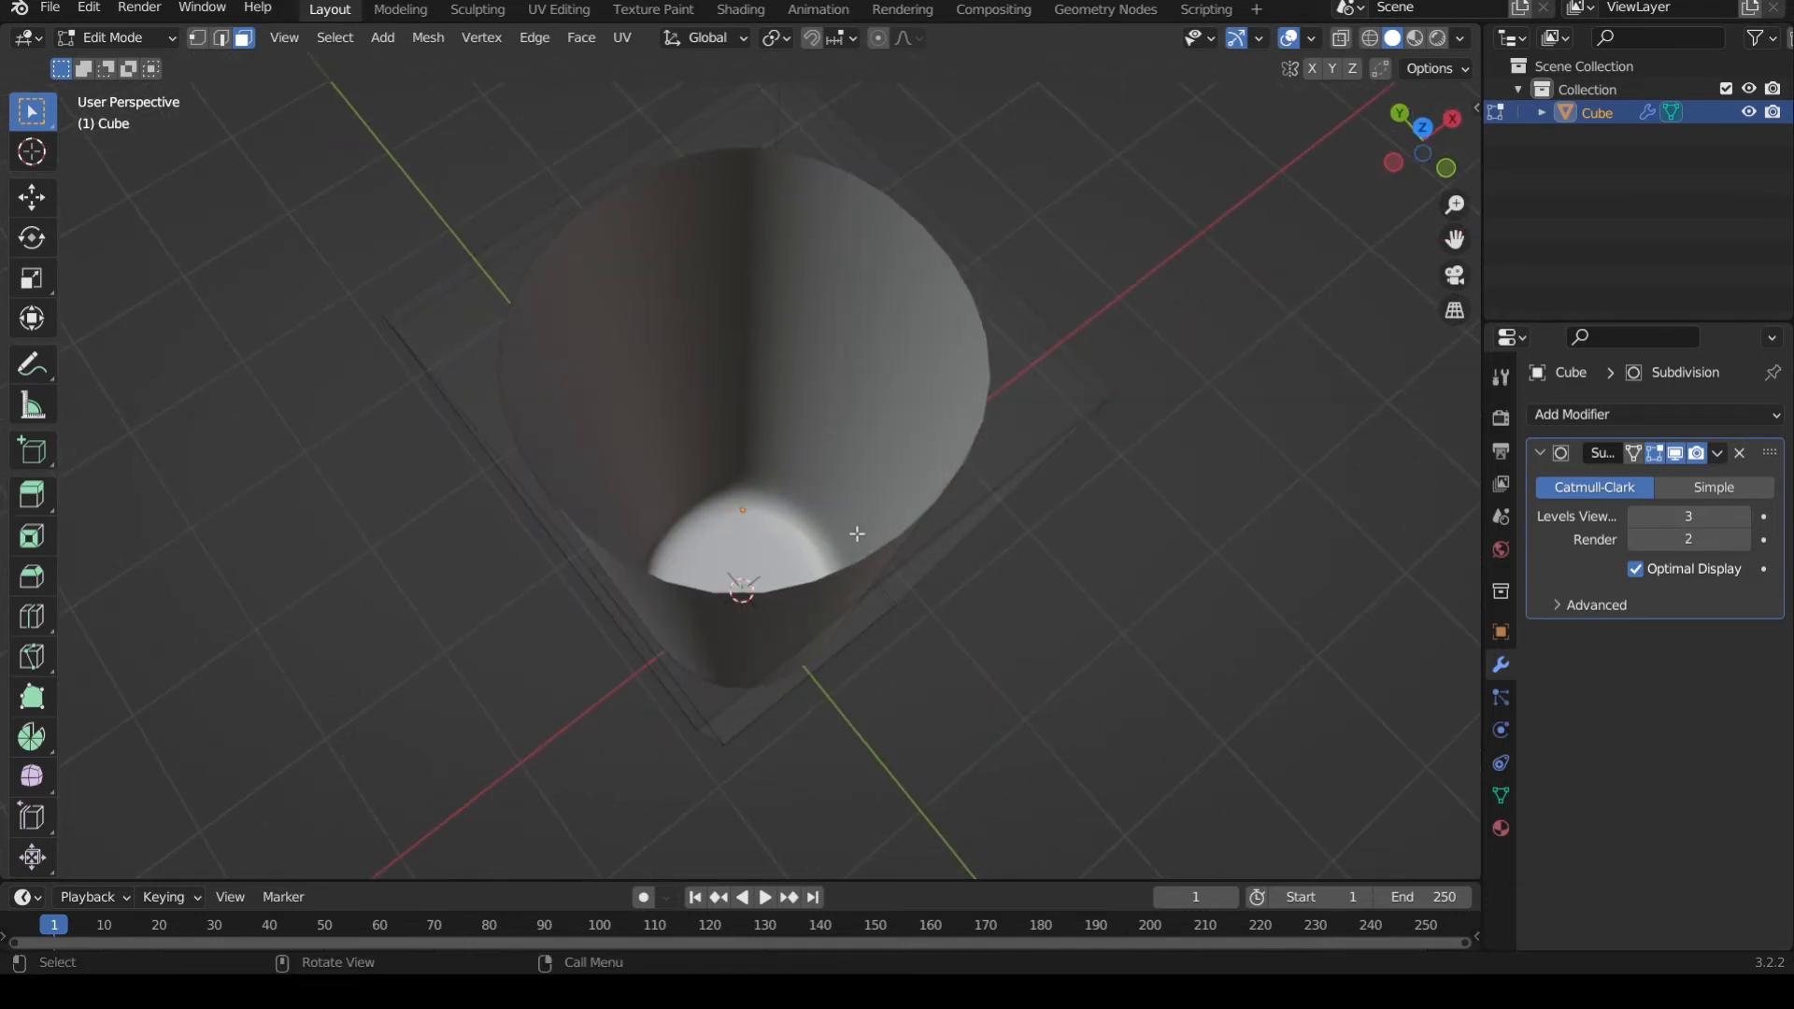
{"action": "middle_click_drag", "start_coordinate": [854, 533], "coordinate": [853, 497]}
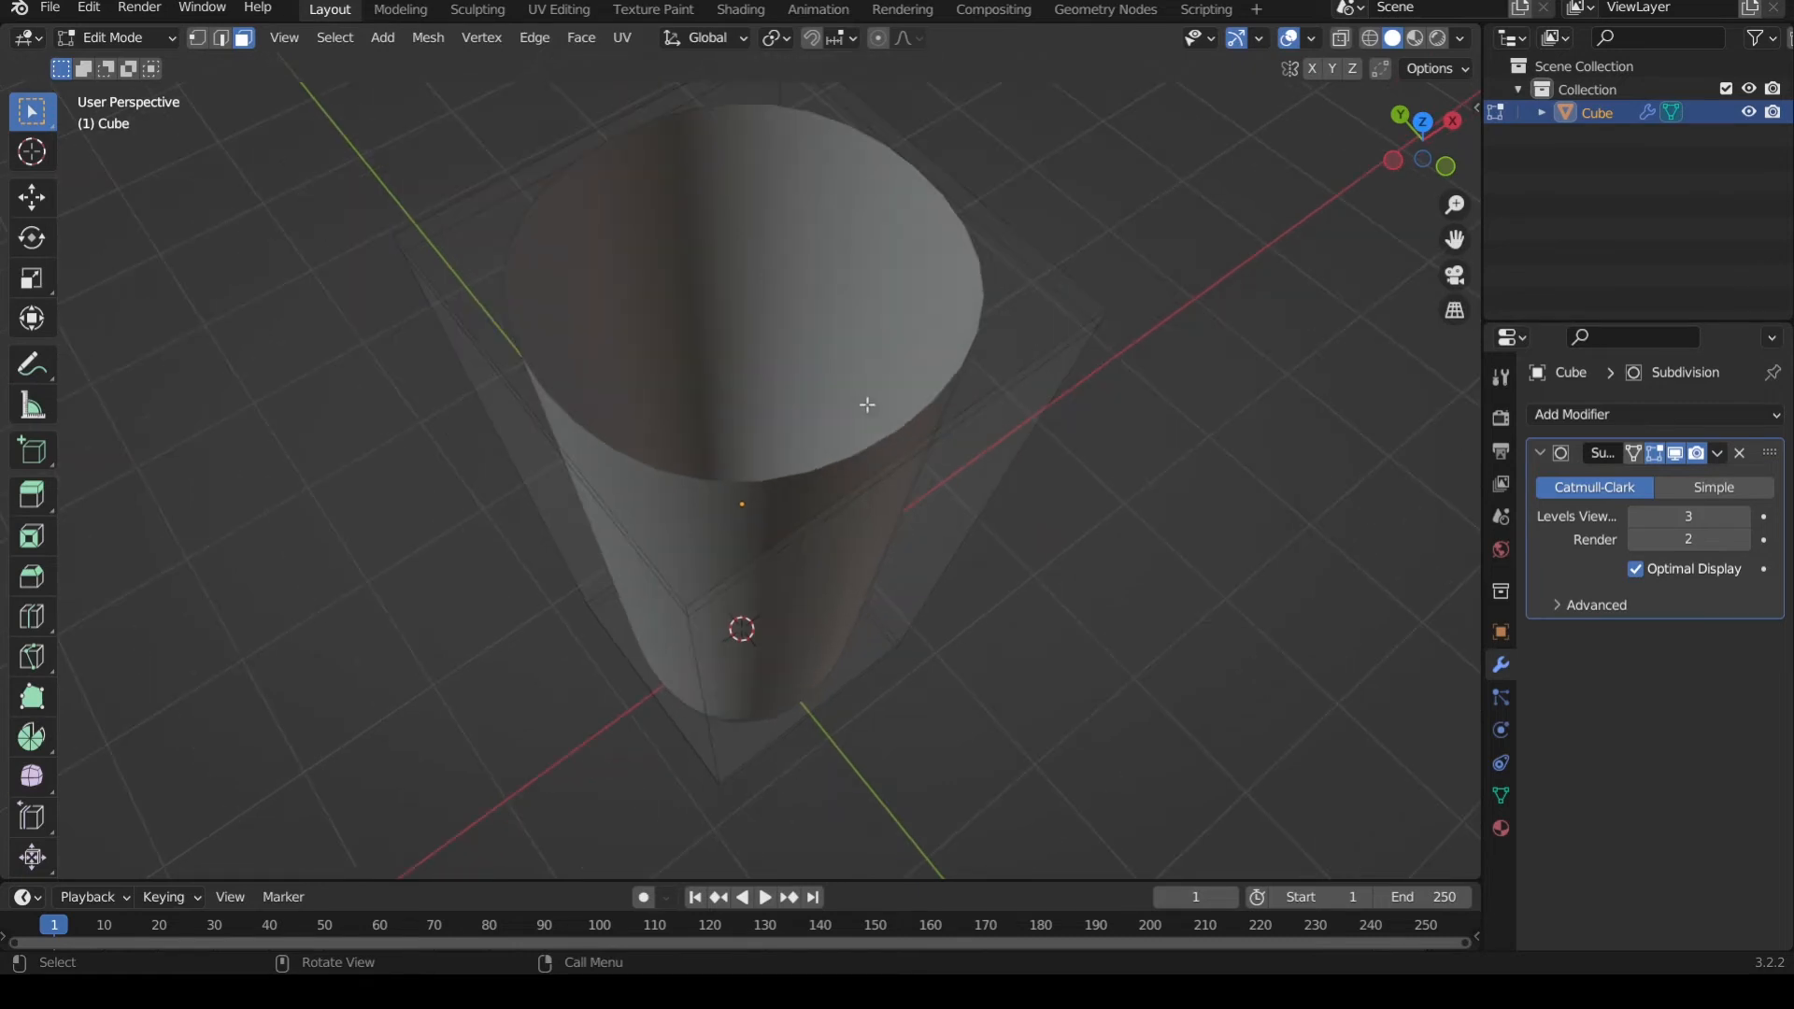
{"action": "mouse_move", "coordinate": [867, 405]}
{"action": "middle_mouse_down"}
{"action": "mouse_move", "coordinate": [888, 417]}
{"action": "mouse_move", "coordinate": [883, 480]}
{"action": "mouse_move", "coordinate": [884, 419]}
{"action": "mouse_move", "coordinate": [906, 399]}
{"action": "mouse_move", "coordinate": [873, 372]}
{"action": "mouse_move", "coordinate": [878, 396]}
{"action": "middle_mouse_up"}
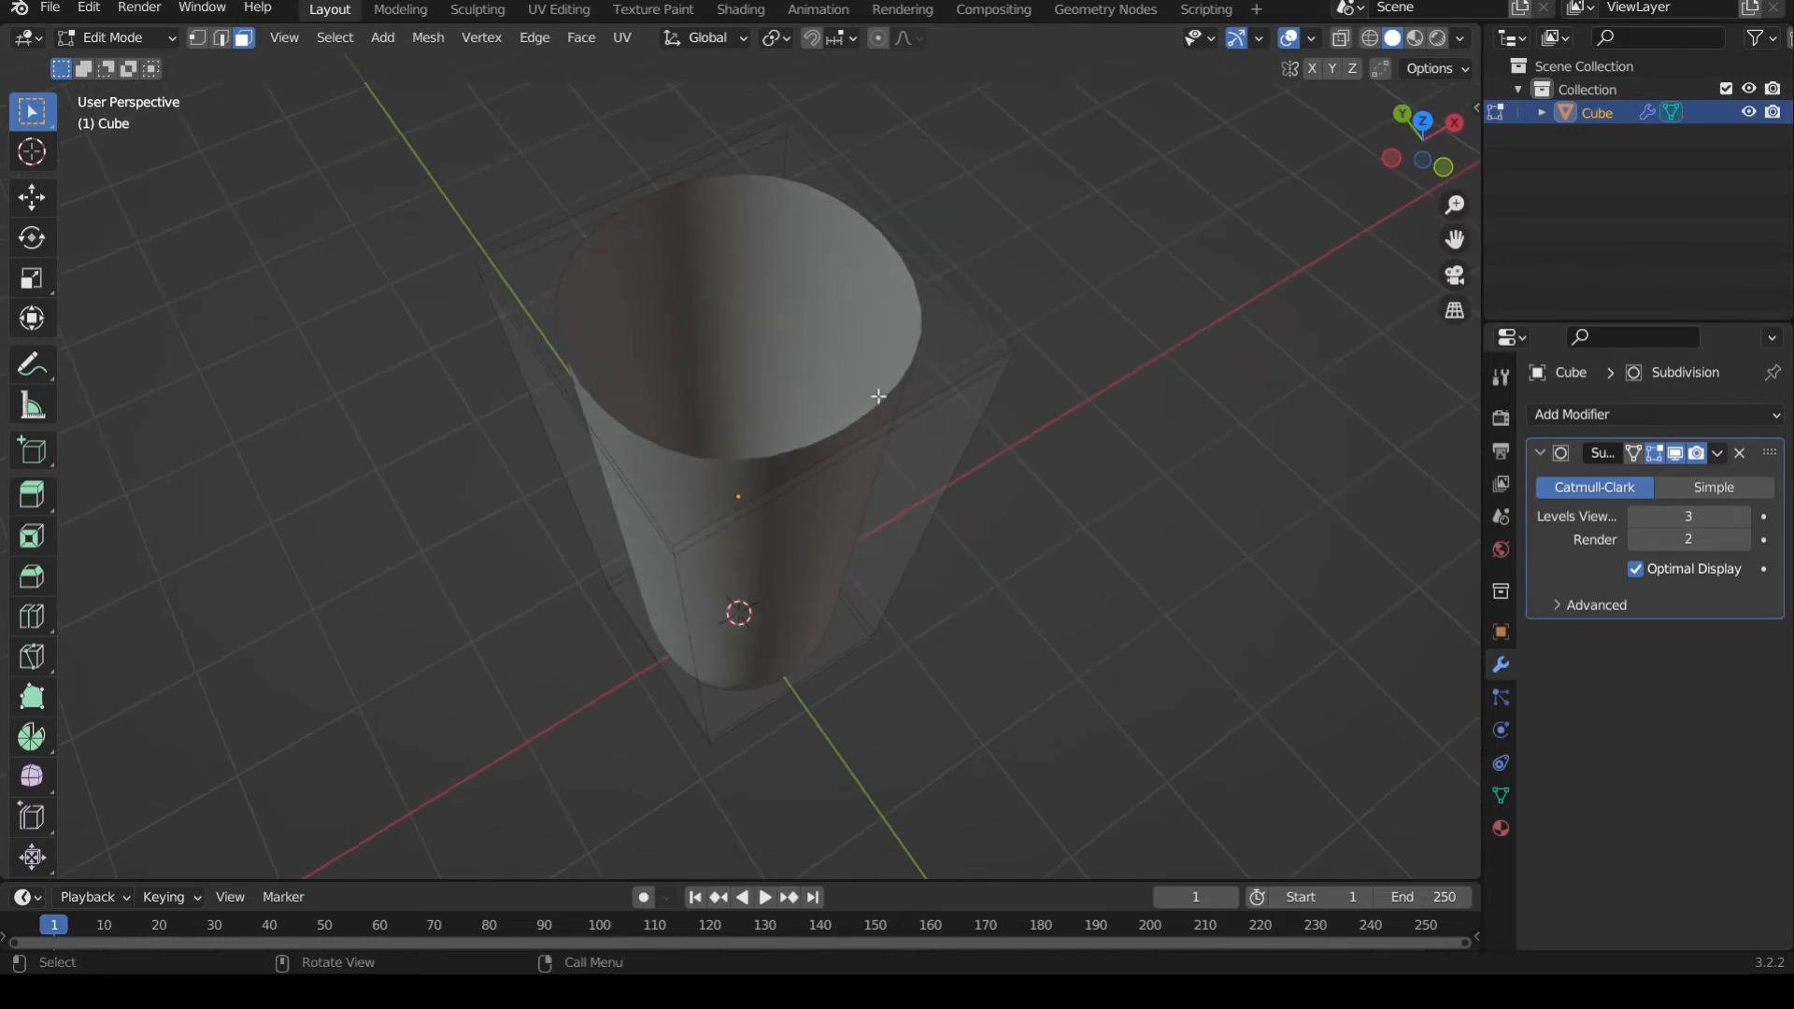
{"action": "scroll", "coordinate": [892, 372], "scroll_direction": "up", "scroll_amount": 3}
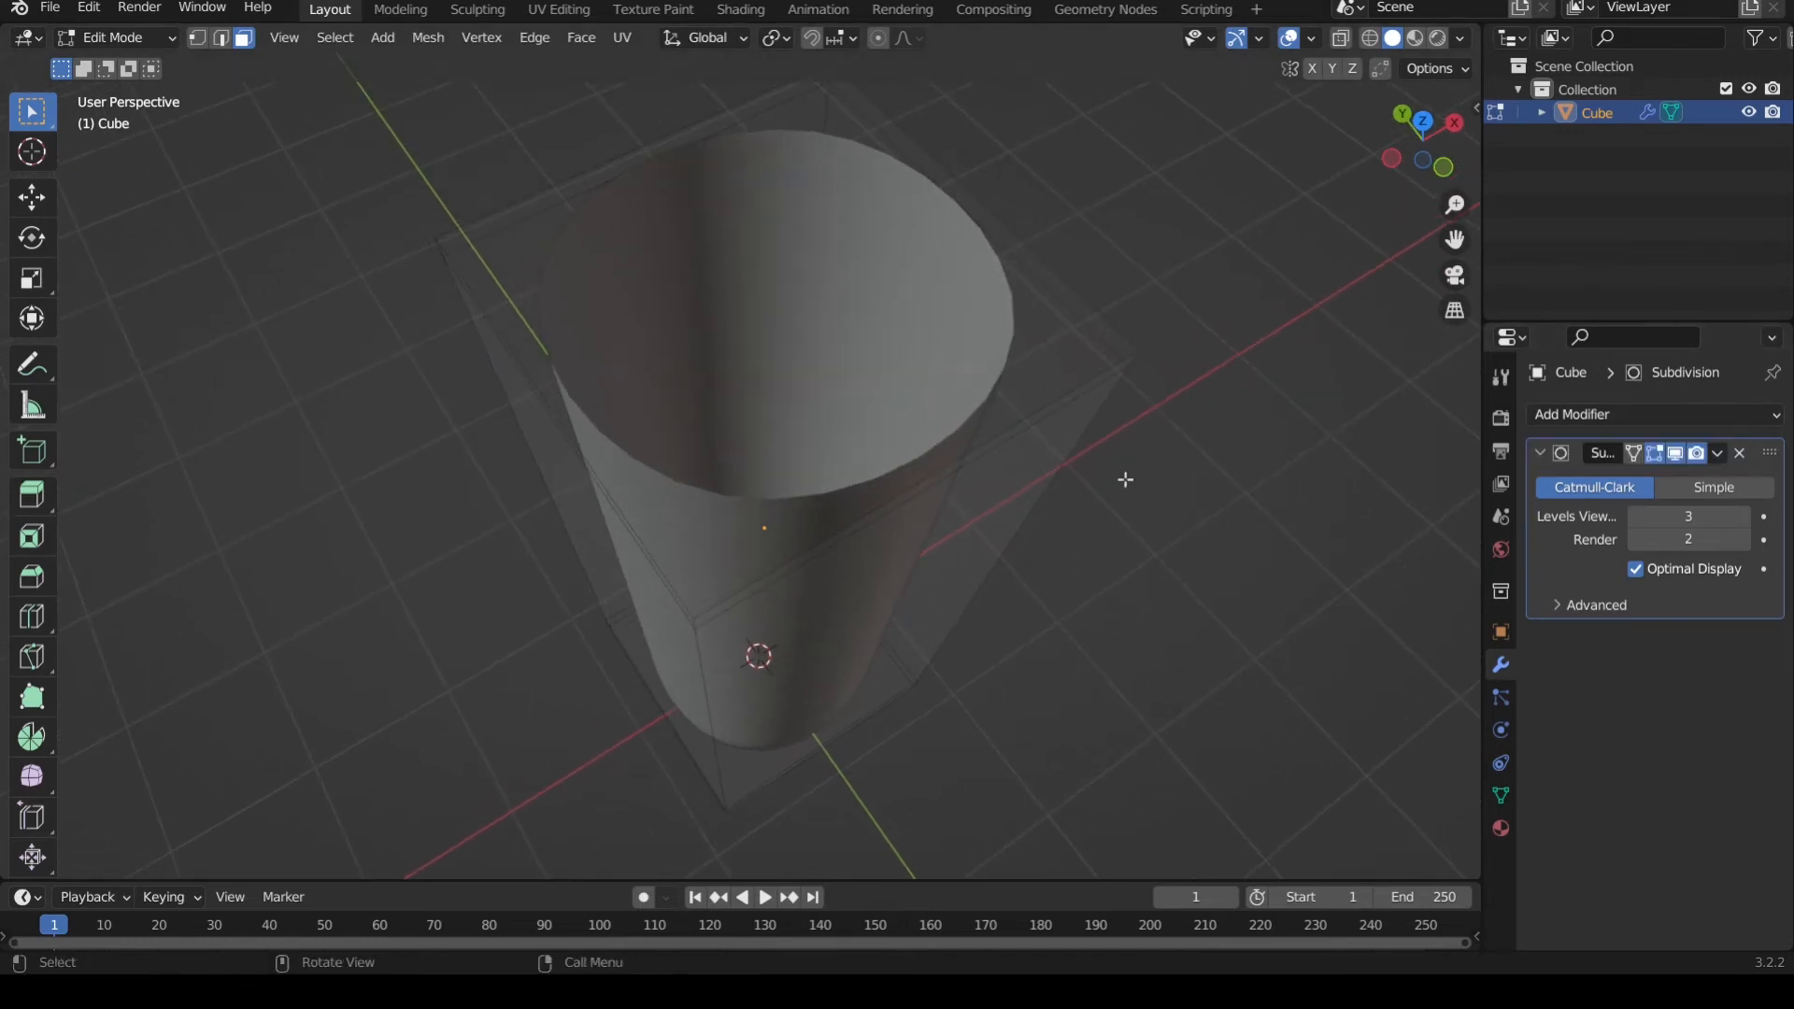
{"action": "left_click", "coordinate": [1631, 417]}
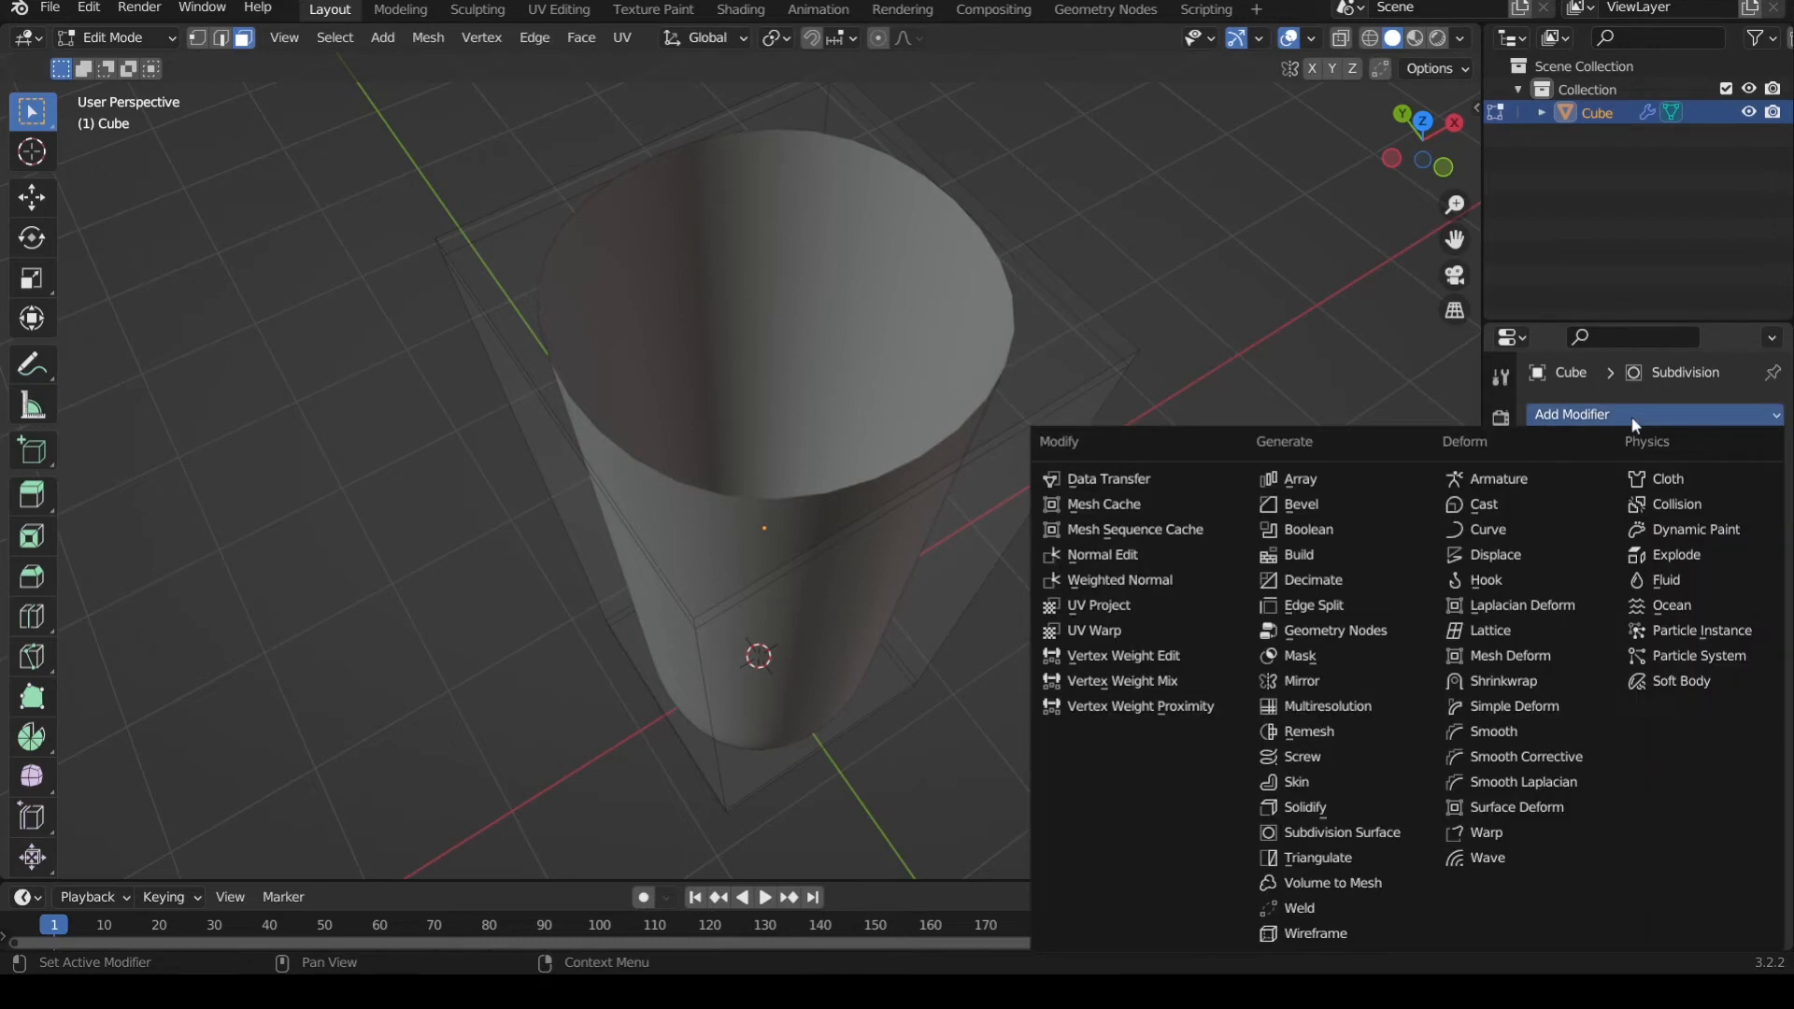
{"action": "left_click", "coordinate": [1304, 809]}
{"action": "scroll", "coordinate": [983, 562], "scroll_direction": "up", "scroll_amount": 2}
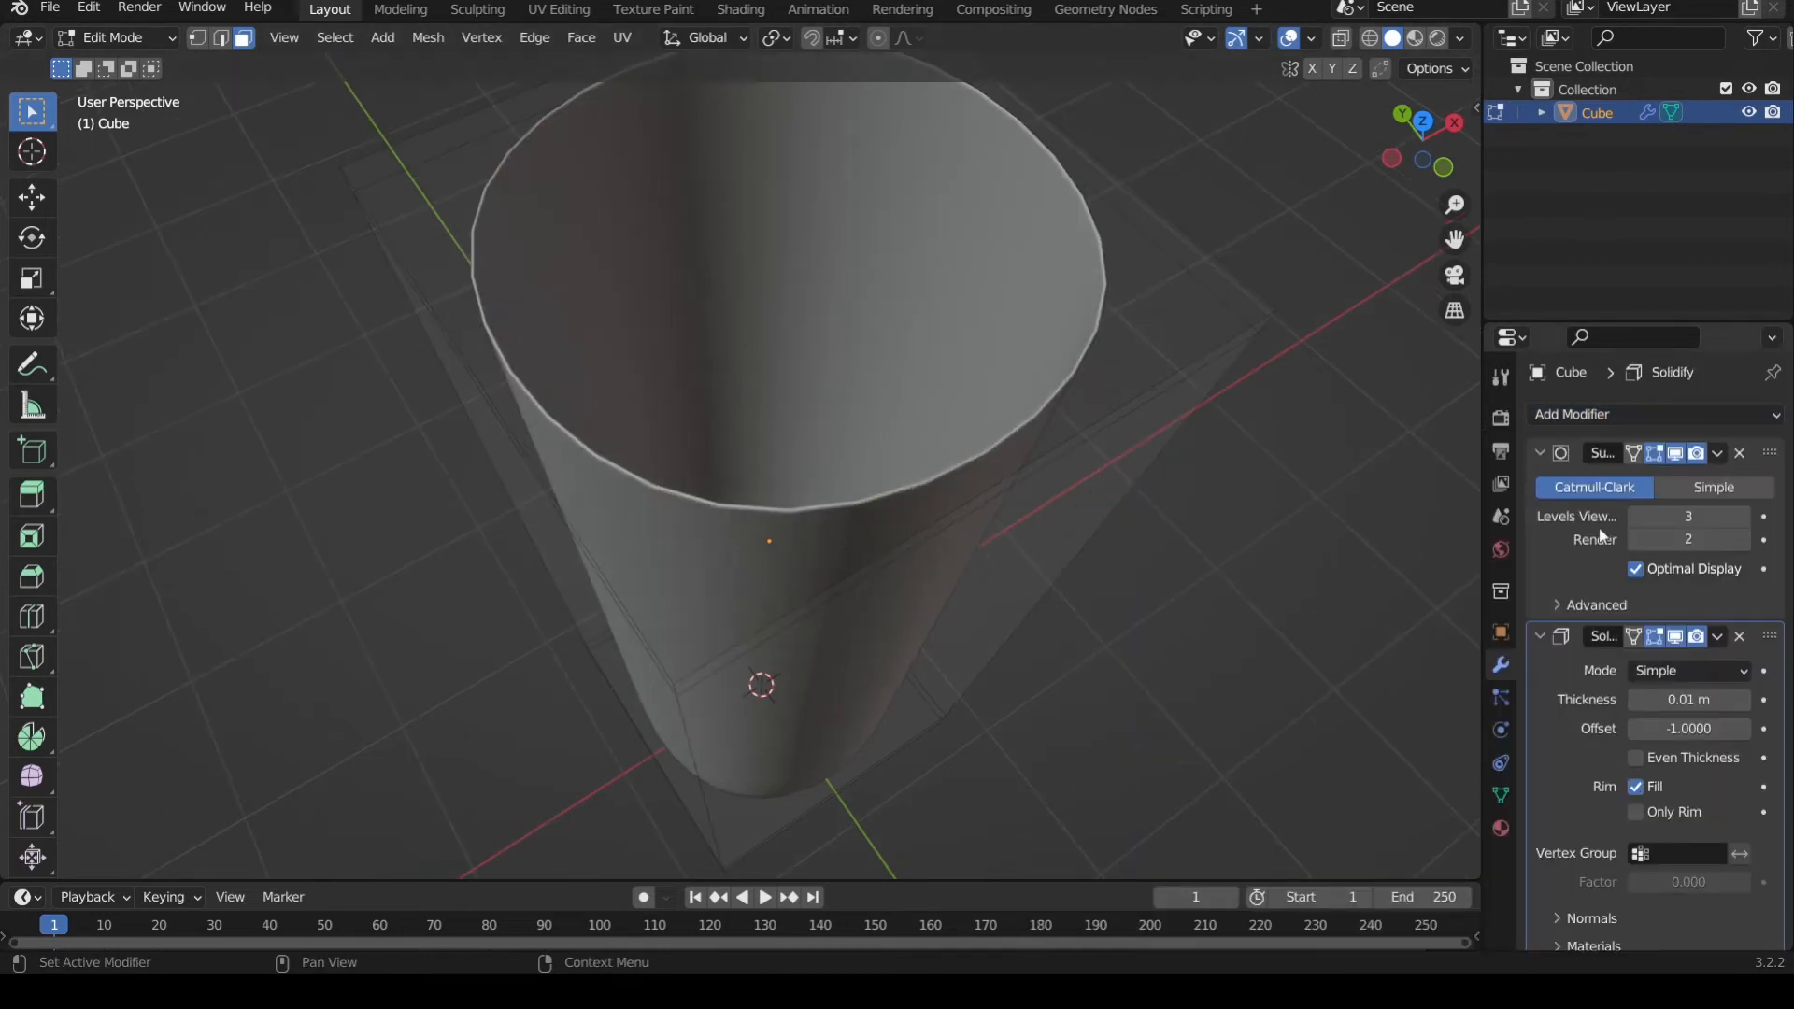
- Collapse the Subdivision modifier's settings and keep the Solidify settings expanded
{"action": "left_click", "coordinate": [1542, 453]}
{"action": "left_click", "coordinate": [1542, 484]}
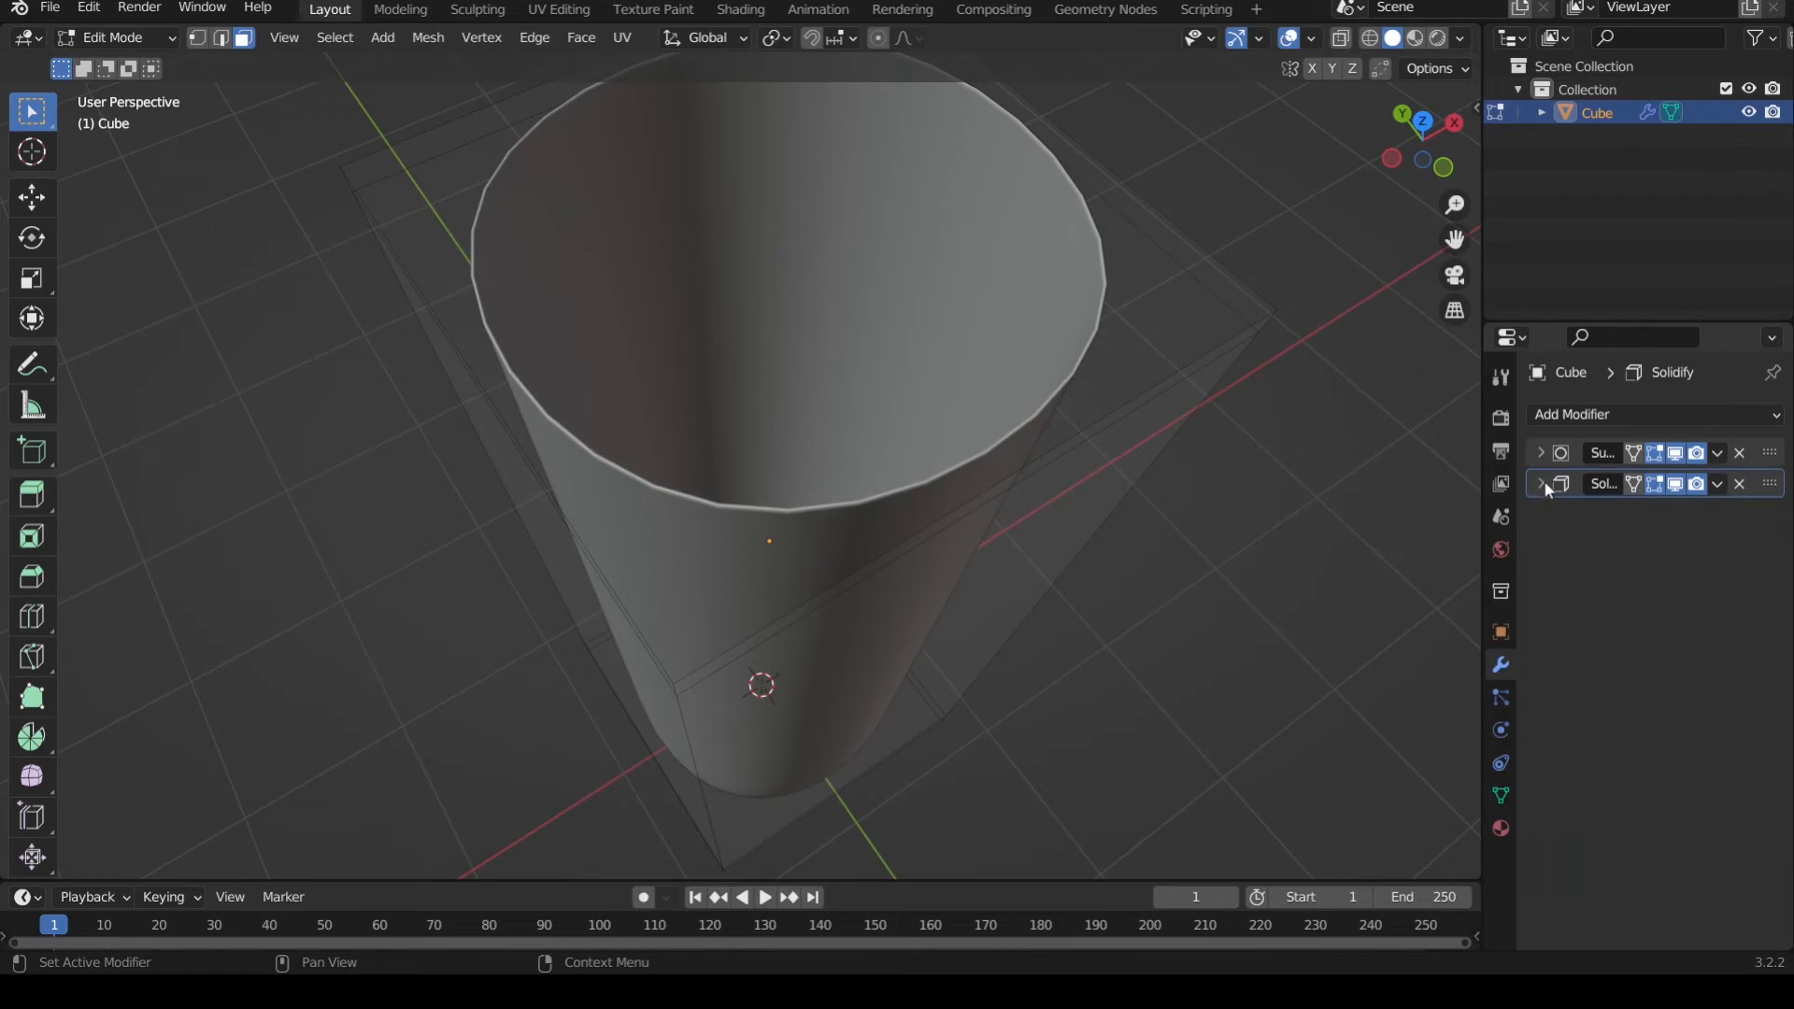
{"action": "left_click", "coordinate": [1541, 485]}
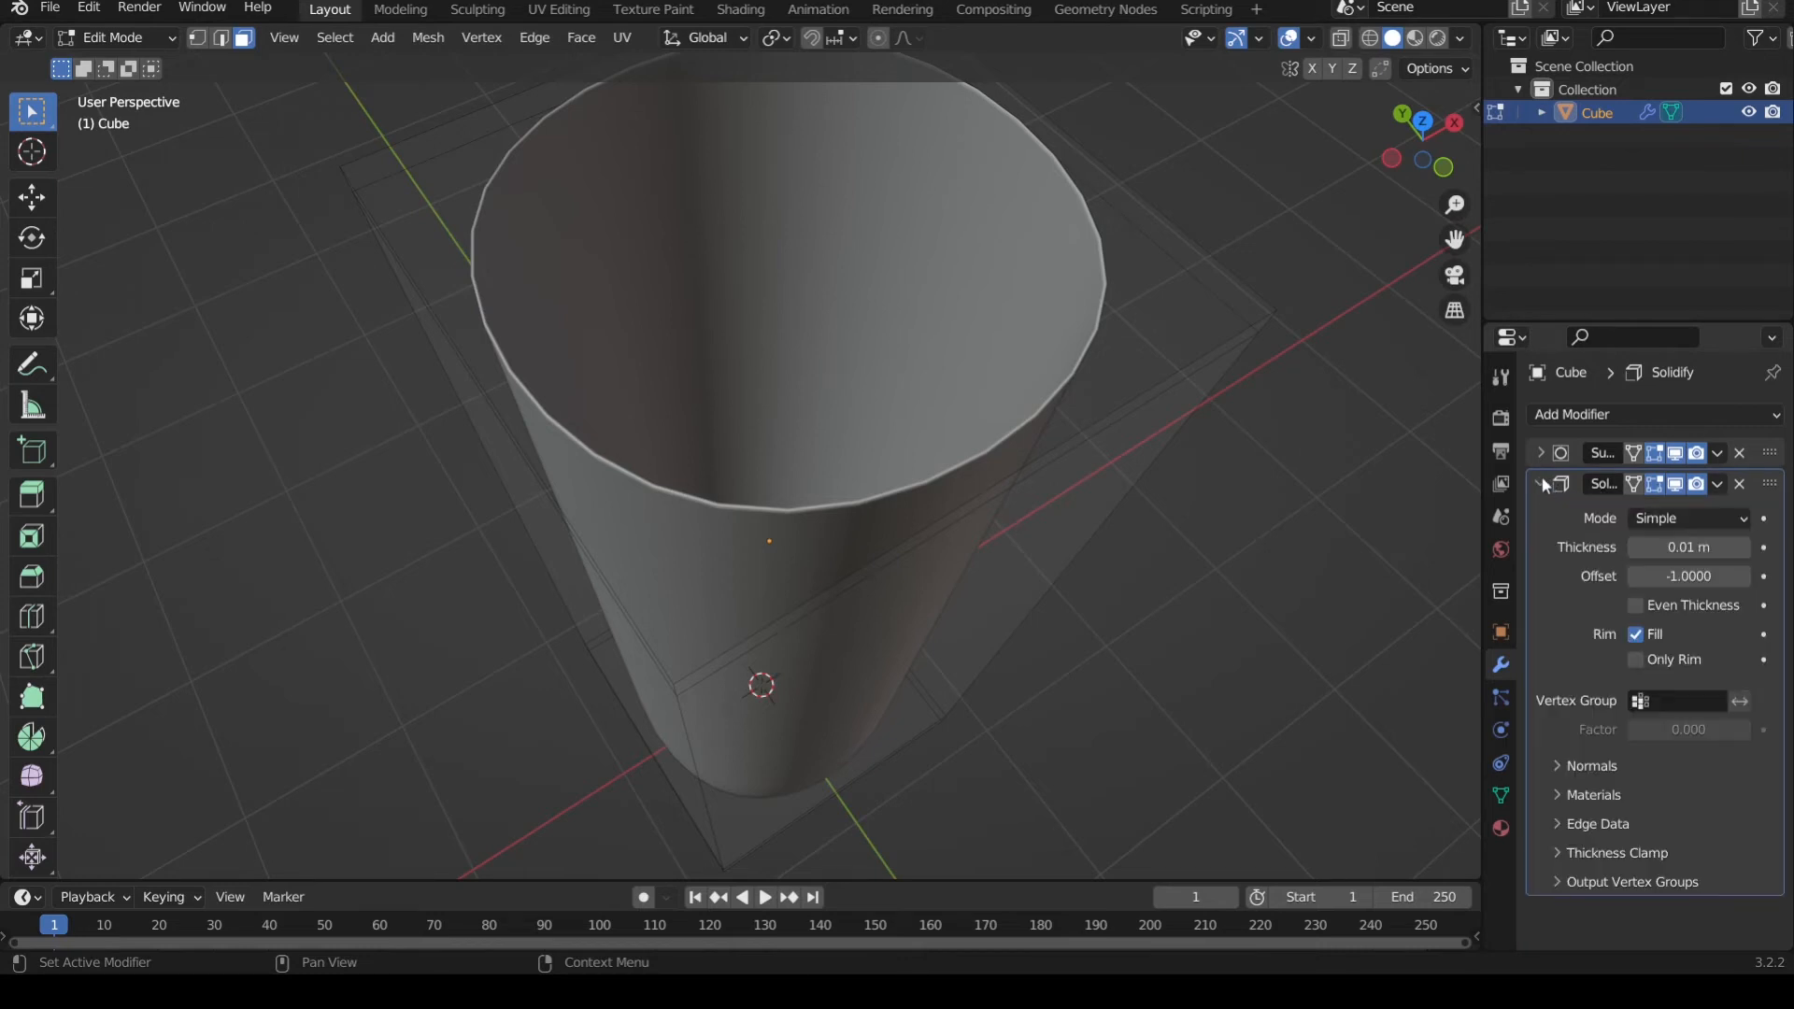
{"action": "left_click", "coordinate": [1541, 454]}
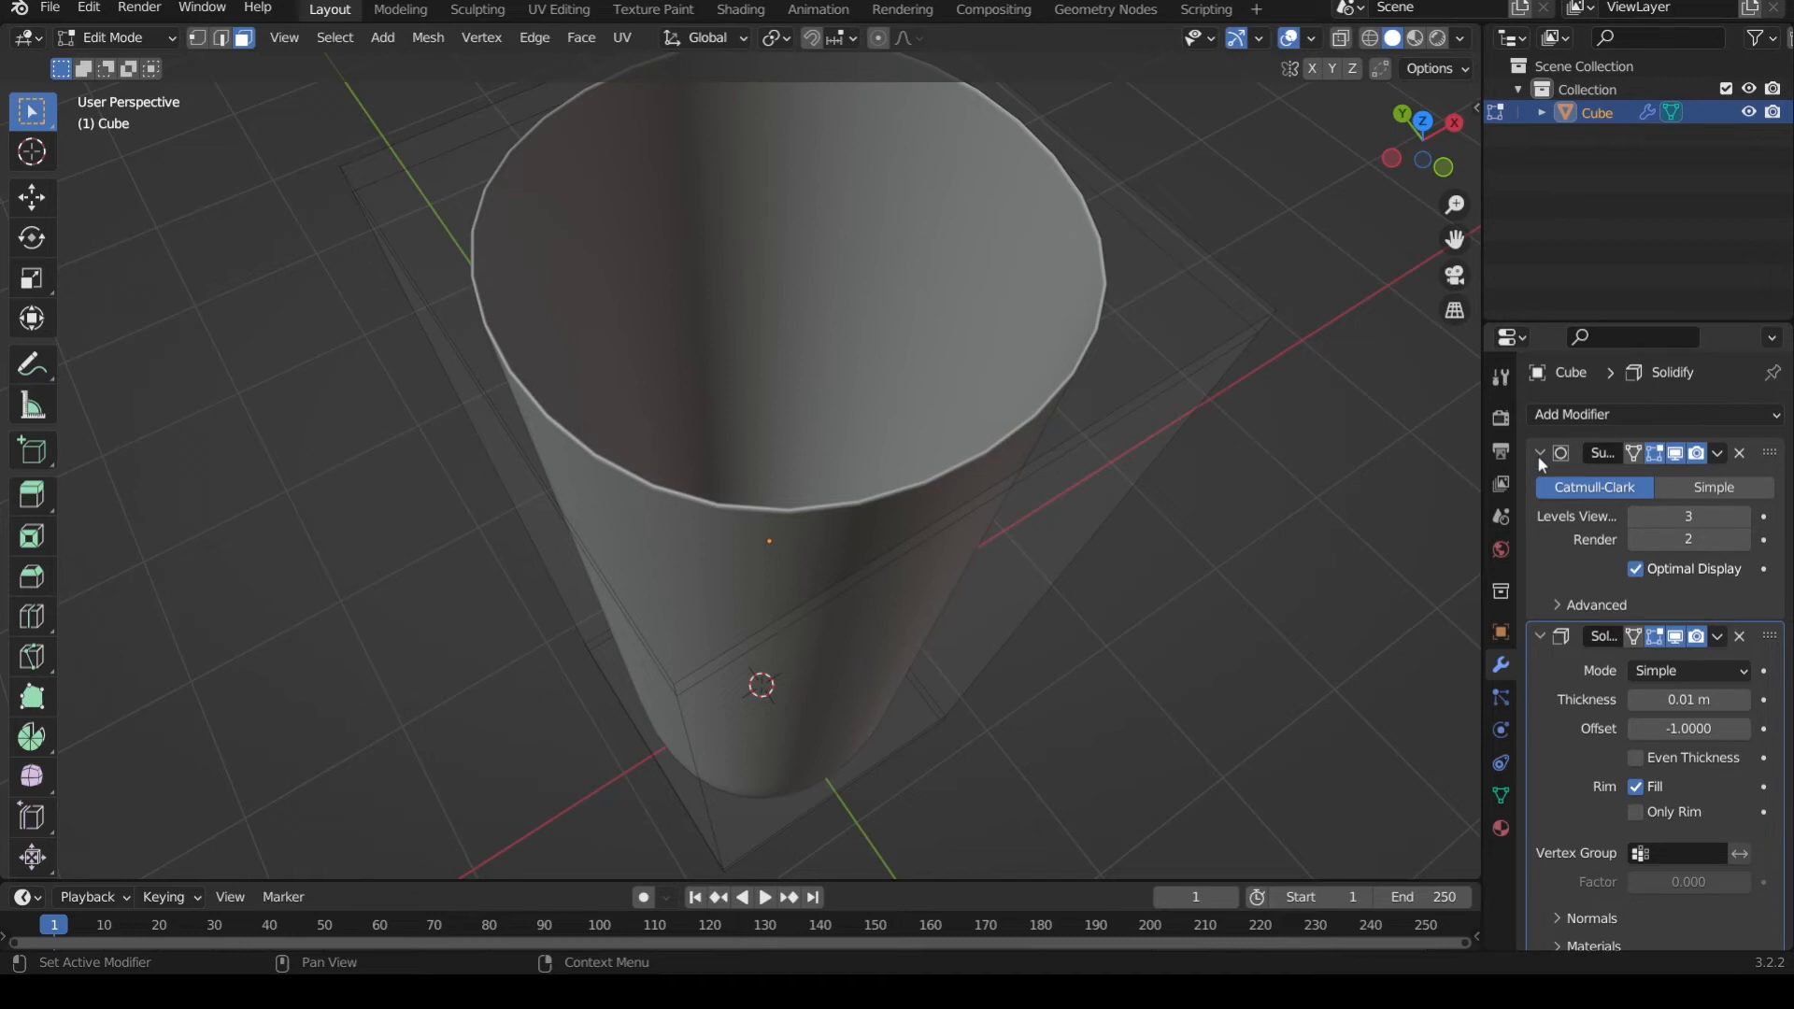
{"action": "left_click", "coordinate": [1539, 454]}
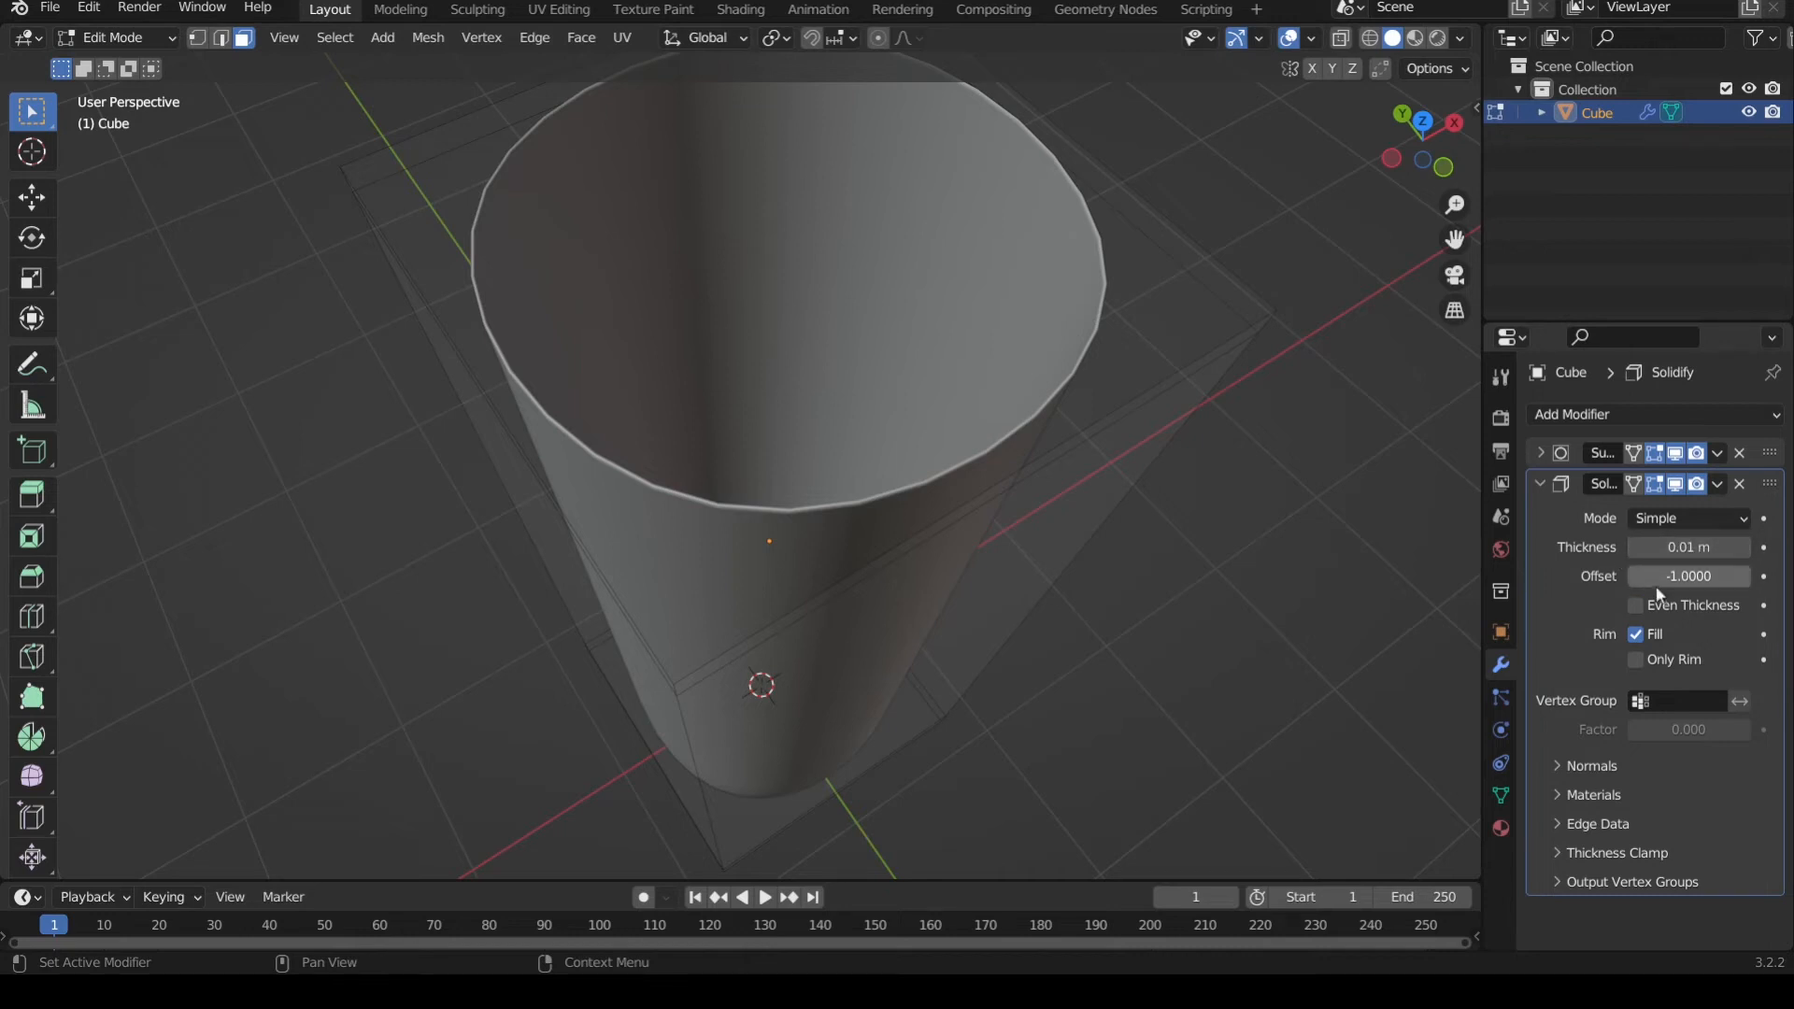
- Set the Solidify thickness to 0.03 m and enable Even Thickness
{"action": "left_click", "coordinate": [1744, 548]}
{"action": "left_click", "coordinate": [1744, 547]}
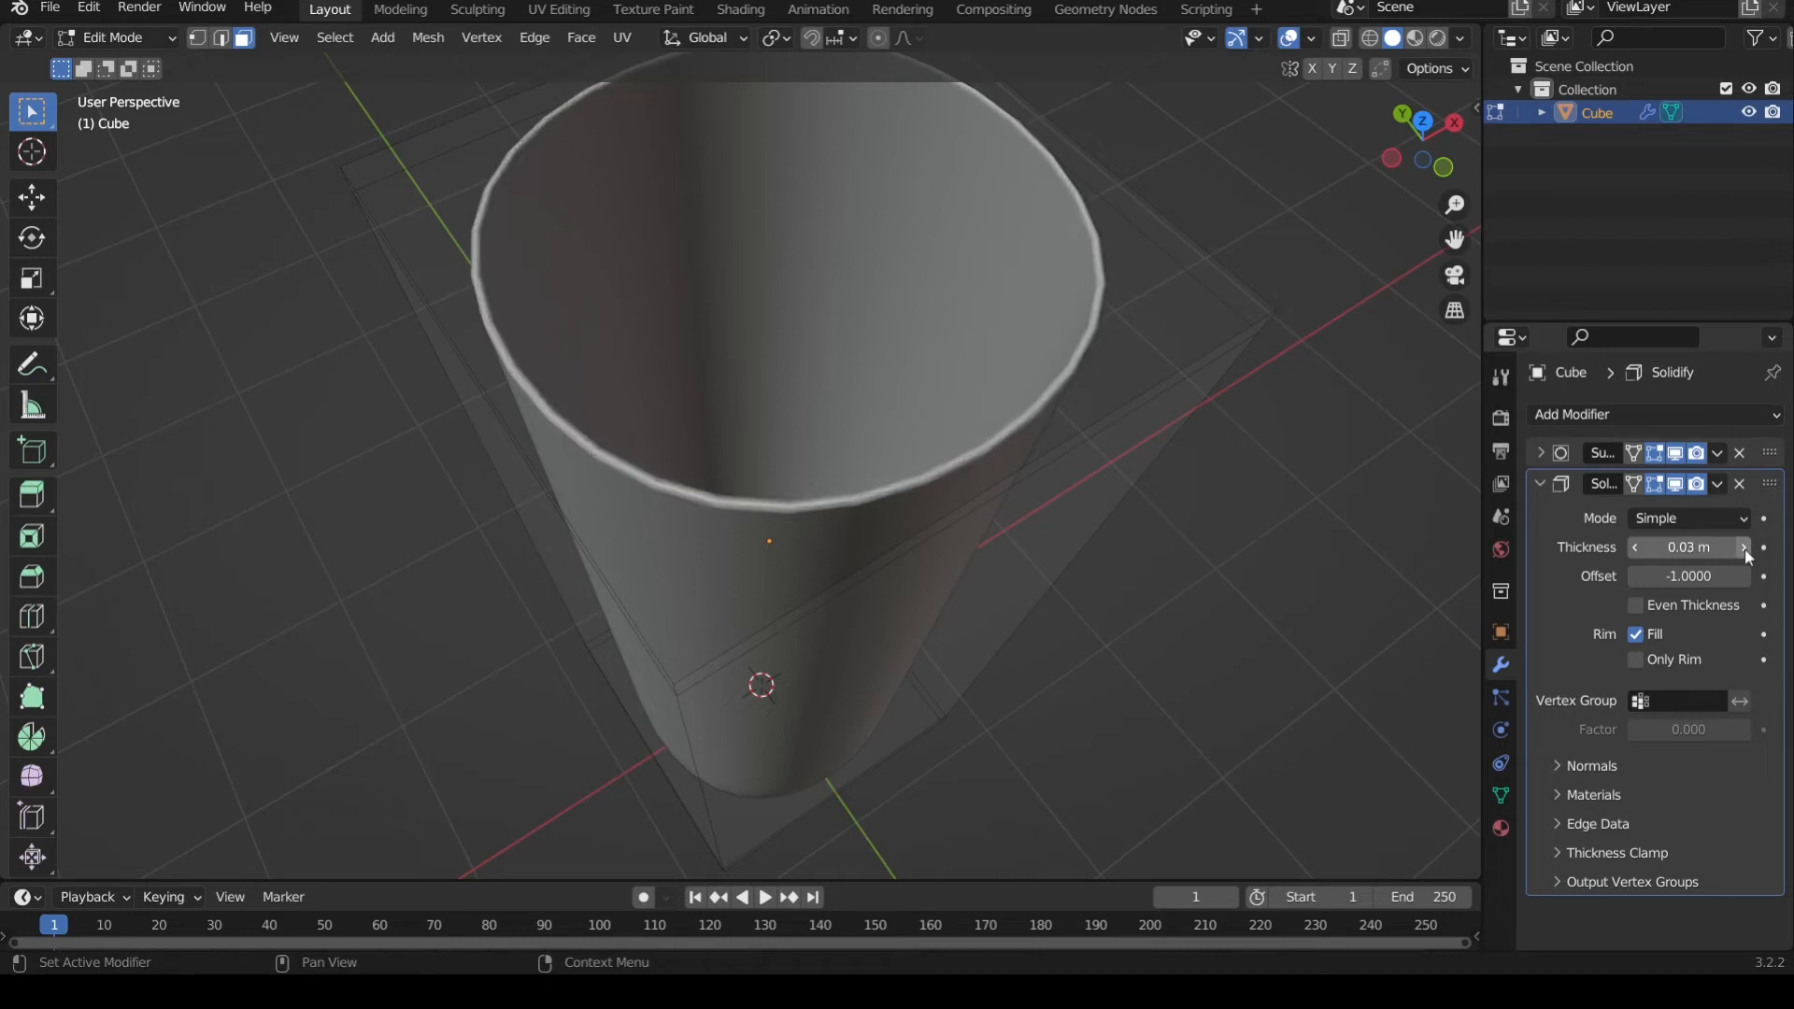
{"action": "middle_click_drag", "start_coordinate": [1162, 417], "coordinate": [1094, 412]}
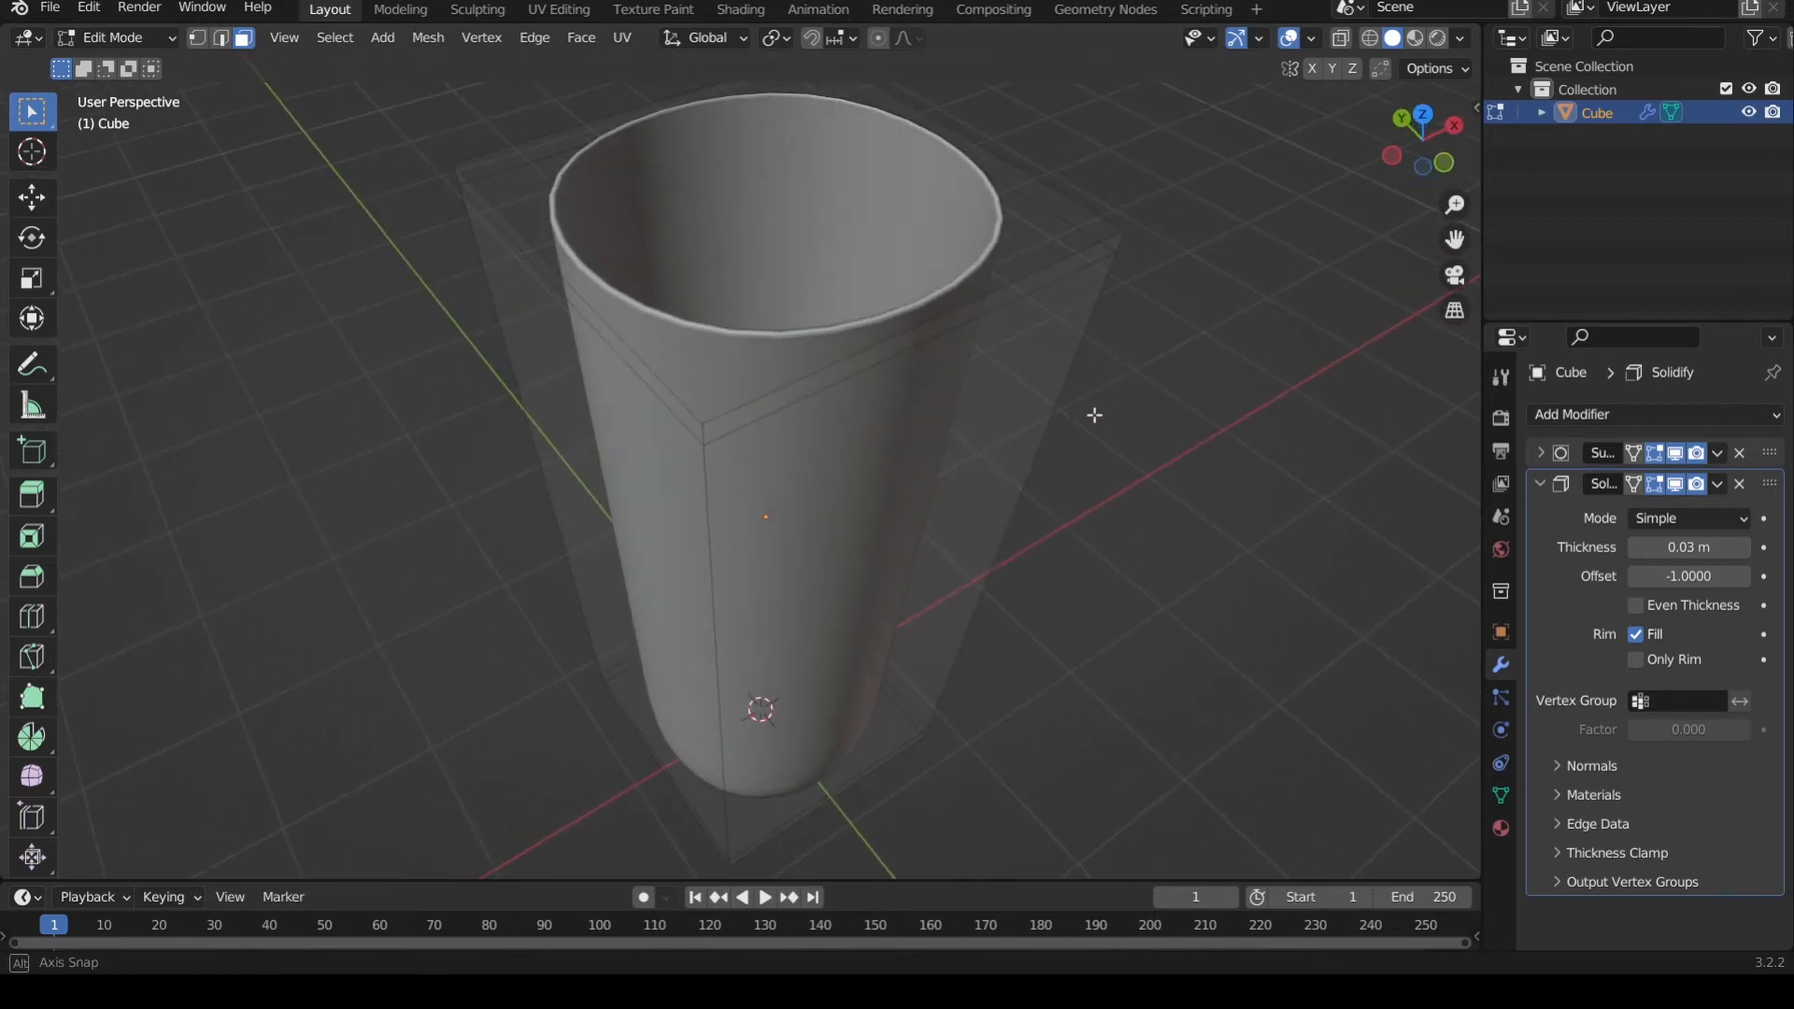
{"action": "left_click", "coordinate": [1636, 606]}
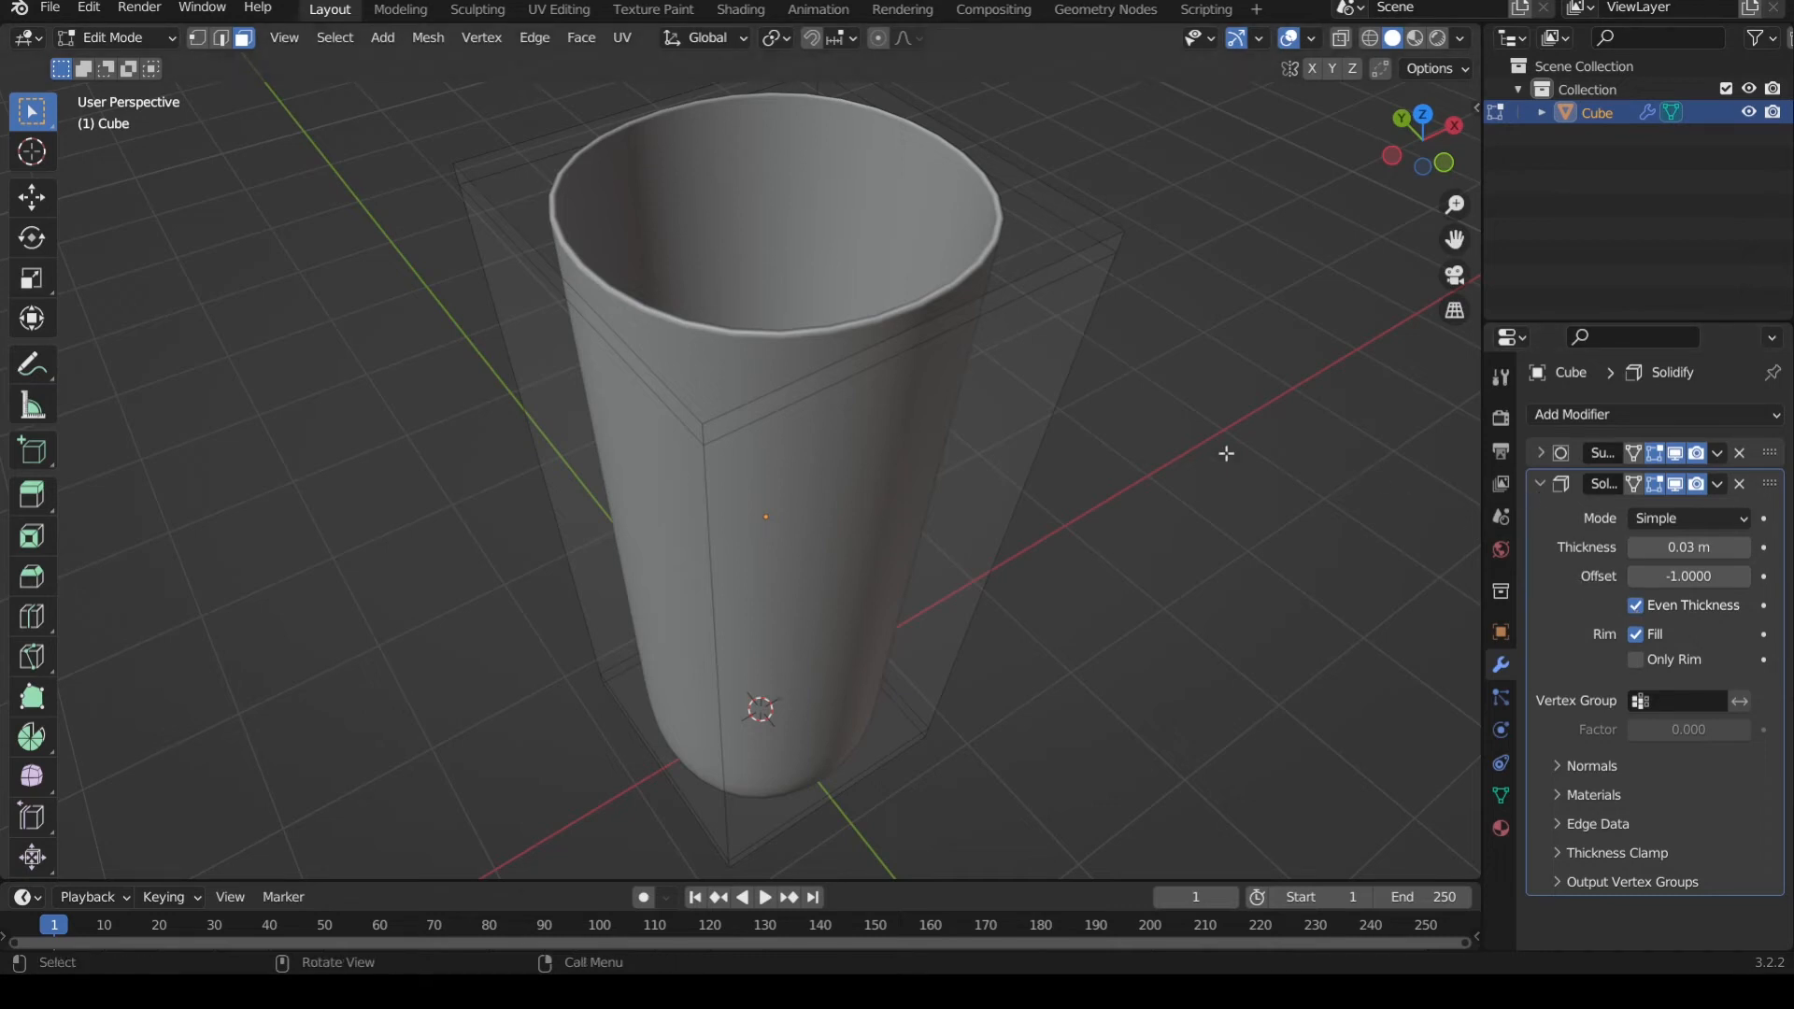
- Inset the cup's bottom face twice in succession, leaving a narrow inner ring around the central face
{"action": "middle_click_drag", "start_coordinate": [1189, 452], "coordinate": [821, 500]}
{"action": "scroll", "coordinate": [828, 501], "scroll_direction": "up", "scroll_amount": 2}
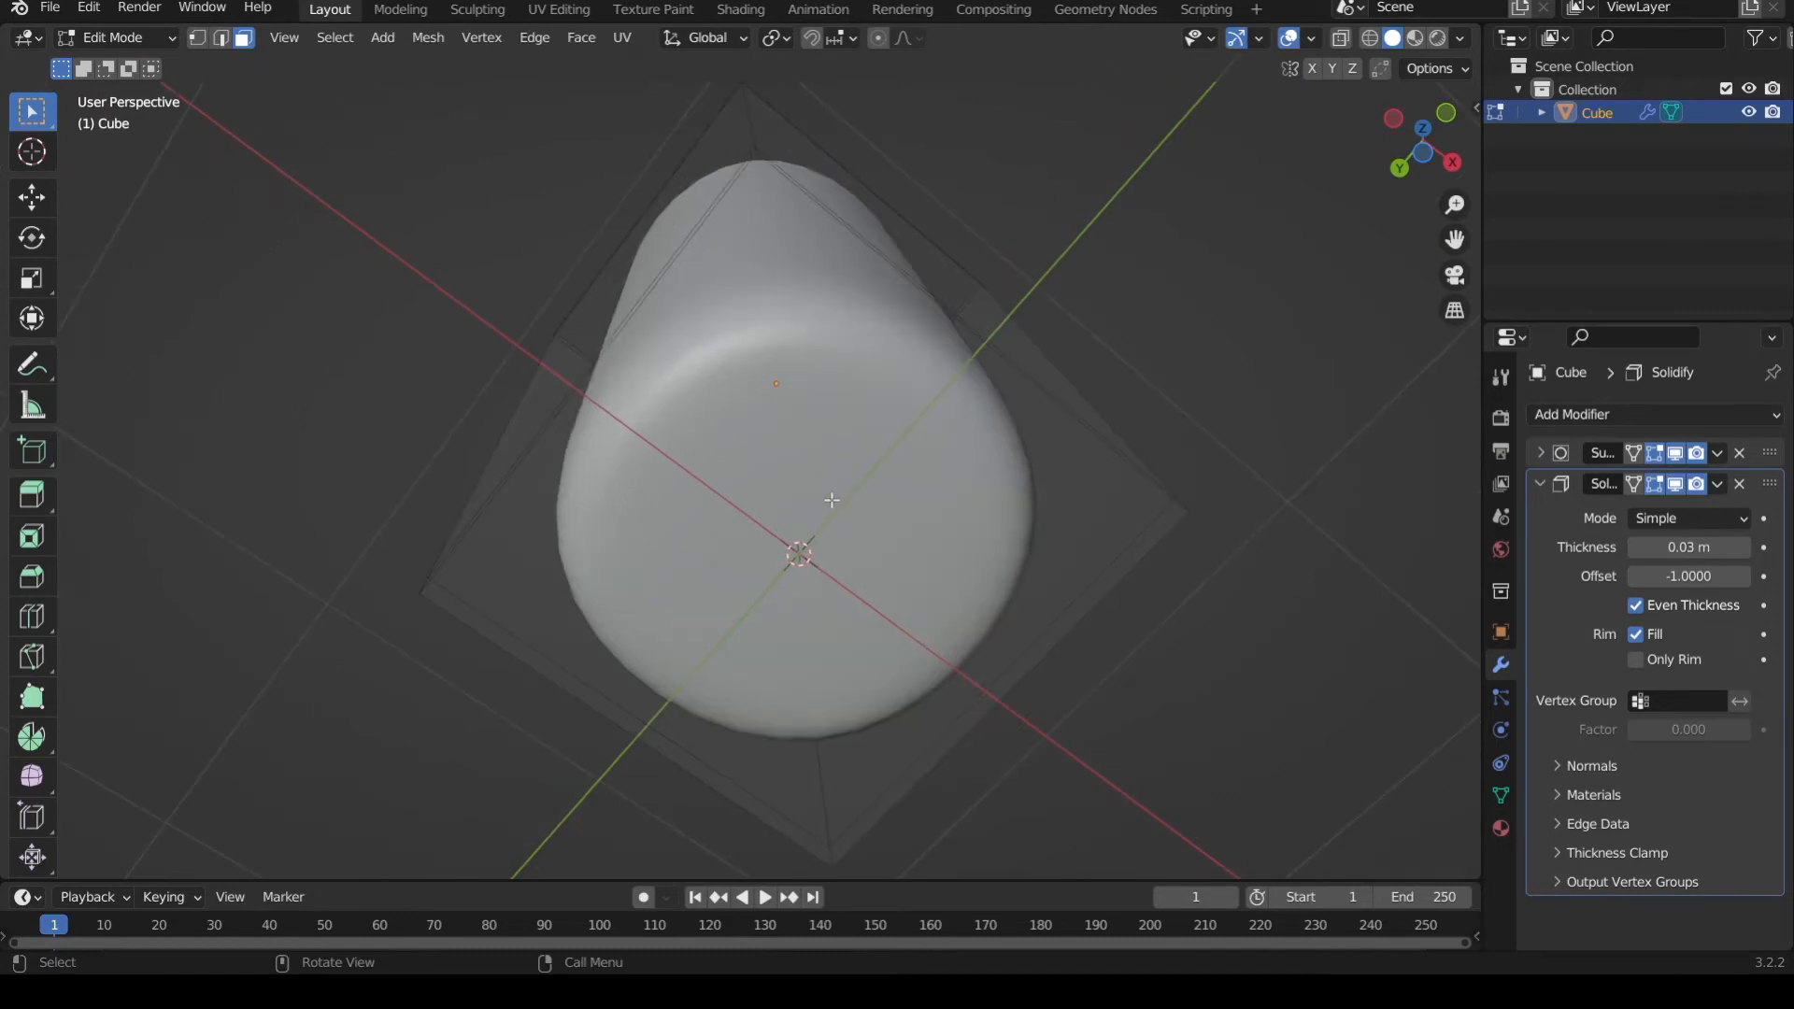
{"action": "scroll", "coordinate": [832, 500], "scroll_direction": "down", "scroll_amount": 2}
{"action": "scroll", "coordinate": [843, 523], "scroll_direction": "up", "scroll_amount": 2}
{"action": "left_click", "coordinate": [840, 559]}
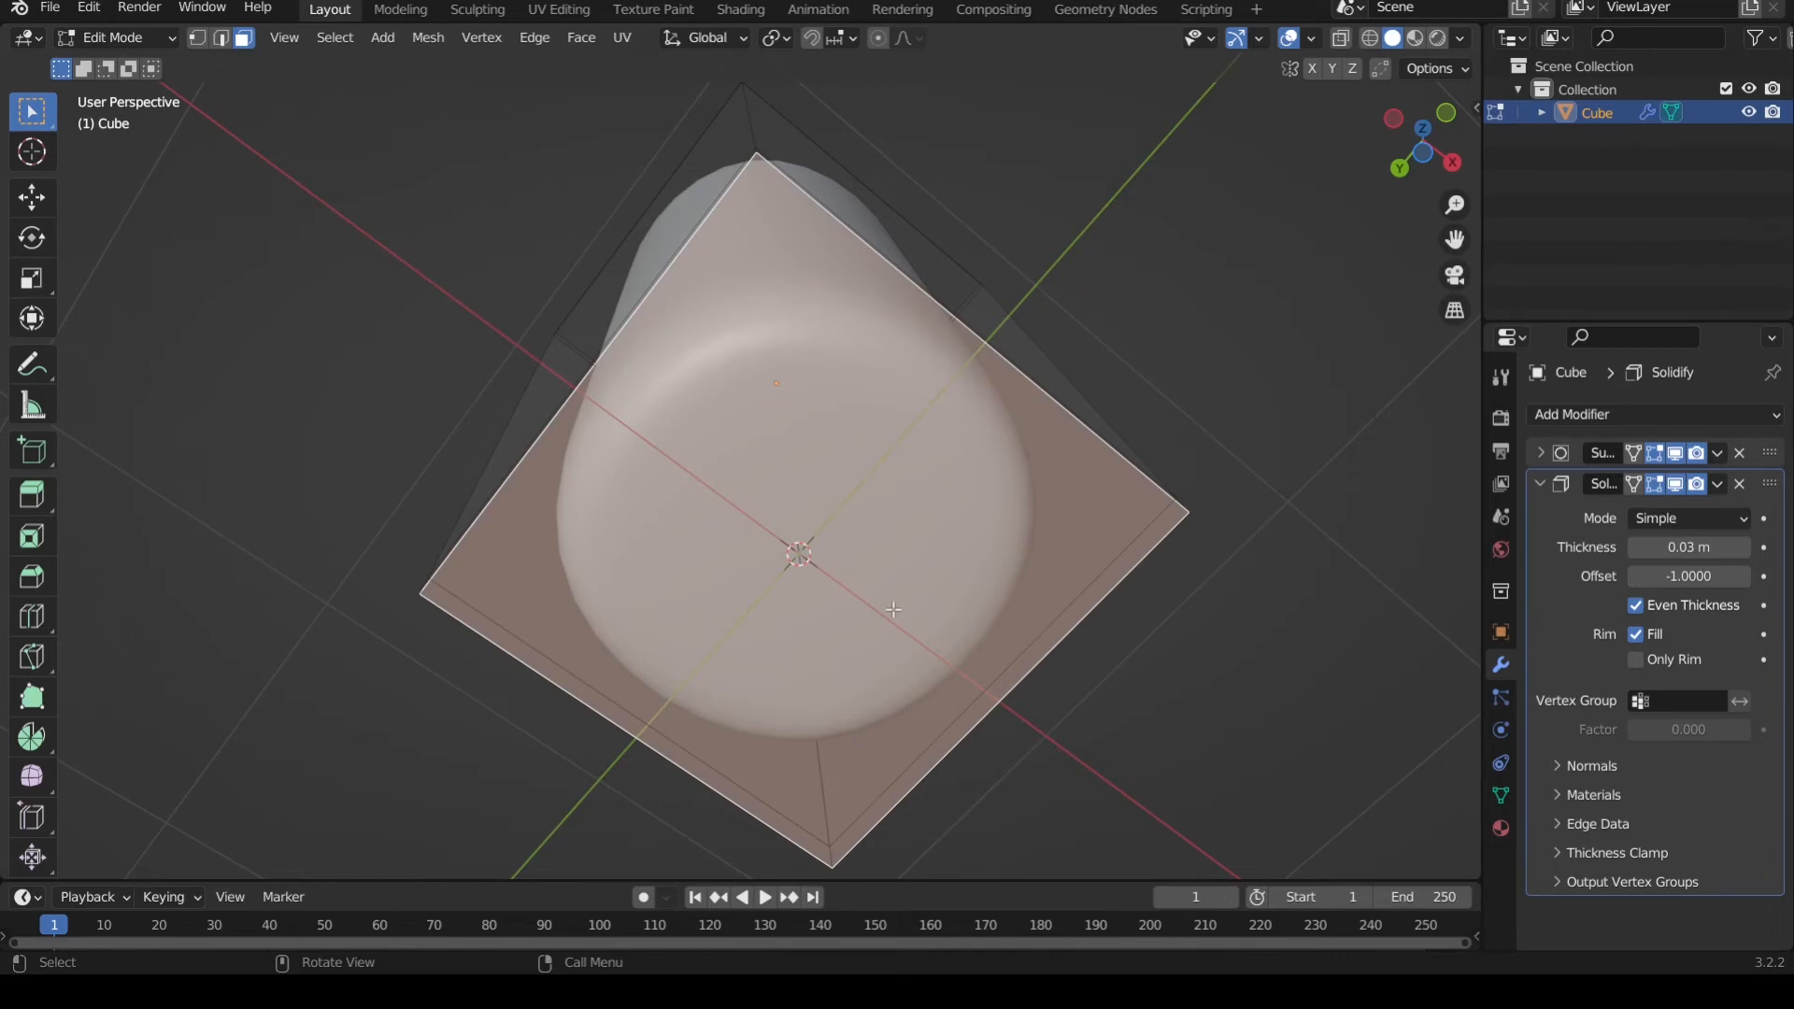
{"action": "key", "text": "i"}
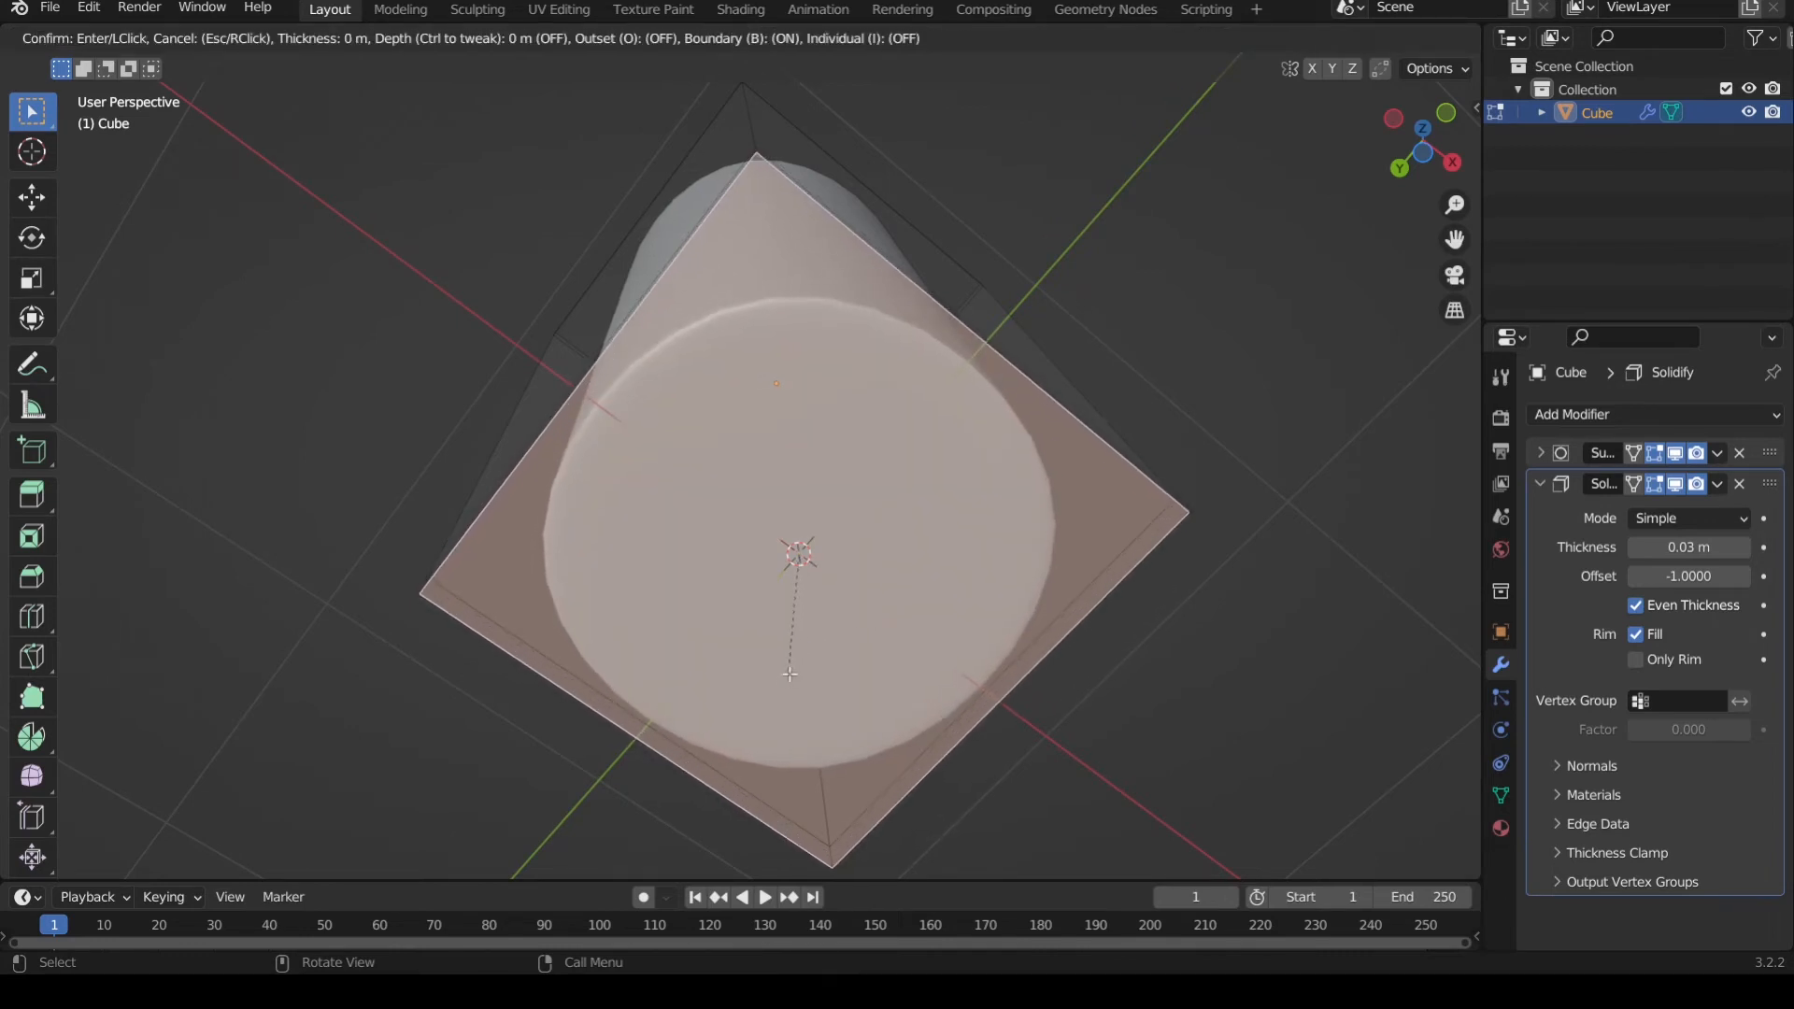
{"action": "left_click", "coordinate": [808, 587]}
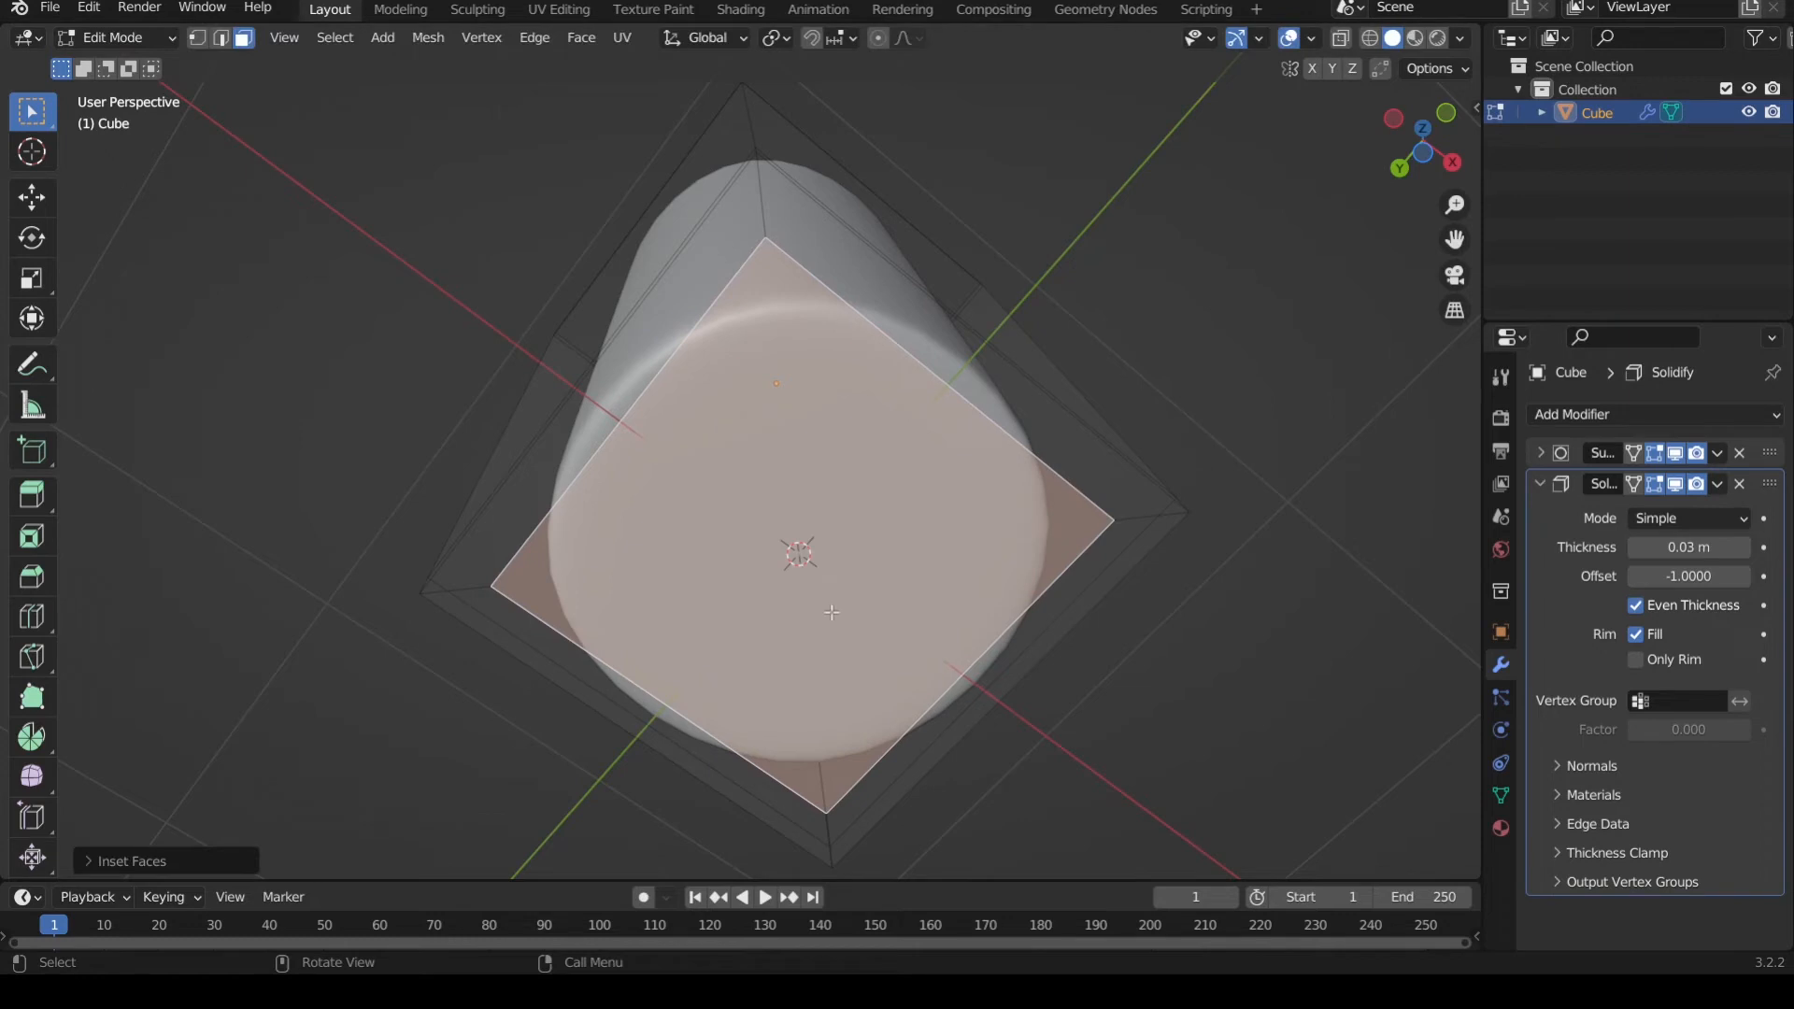
{"action": "key", "text": "i"}
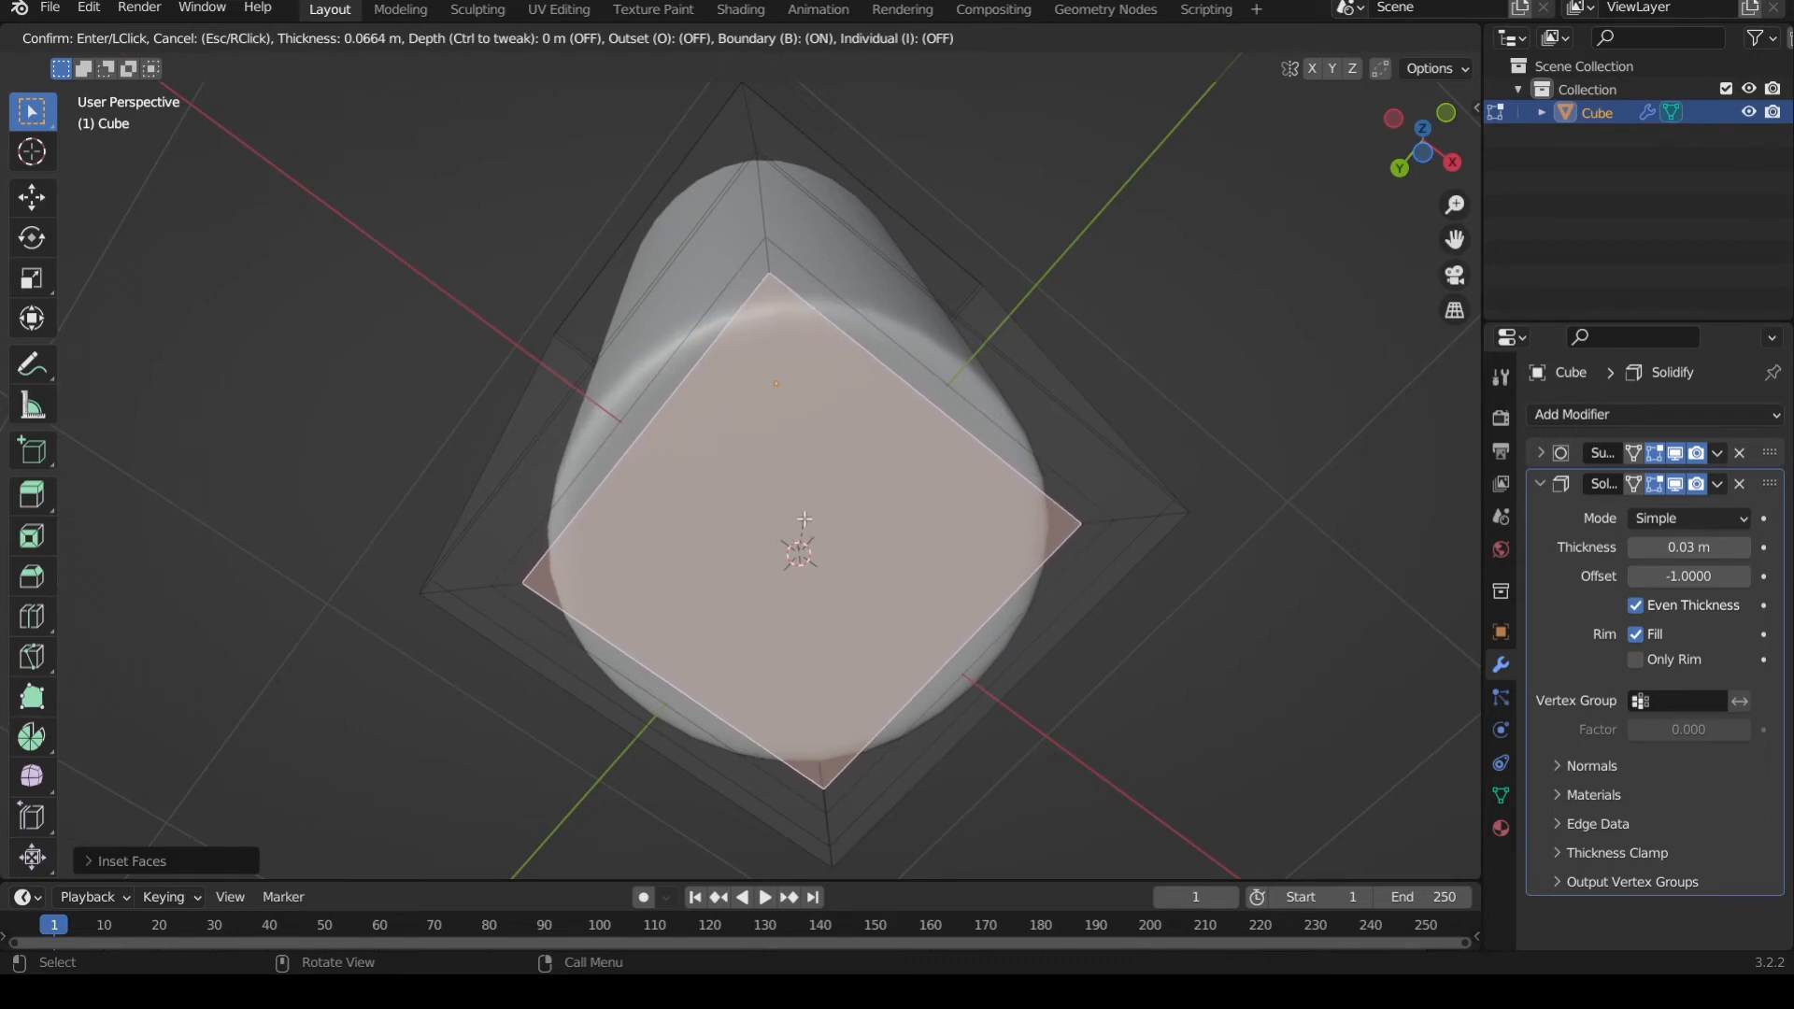
{"action": "key", "text": "Return"}
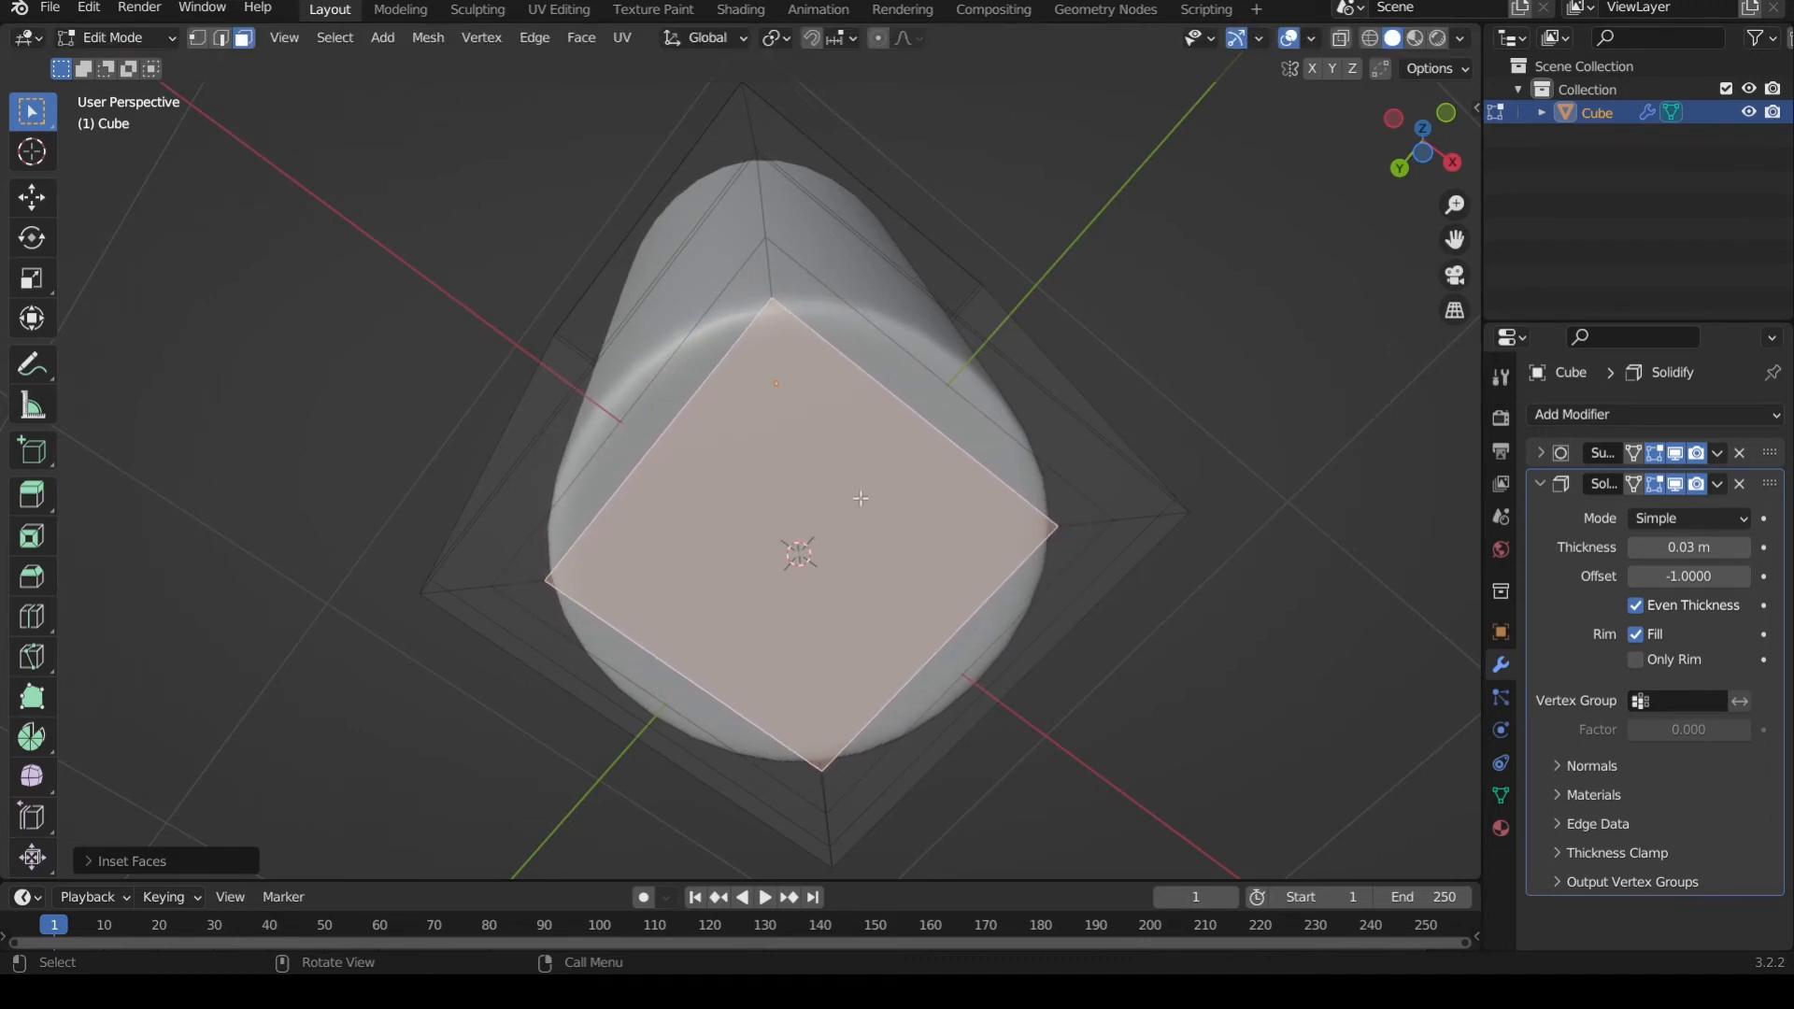
- Extrude the four faces of the inner inset ring about 0.109 m inward to form a groove in the cup's base
{"action": "mouse_move", "coordinate": [861, 498]}
{"action": "middle_mouse_down"}
{"action": "mouse_move", "coordinate": [845, 472]}
{"action": "mouse_move", "coordinate": [874, 519]}
{"action": "mouse_move", "coordinate": [865, 474]}
{"action": "middle_mouse_up"}
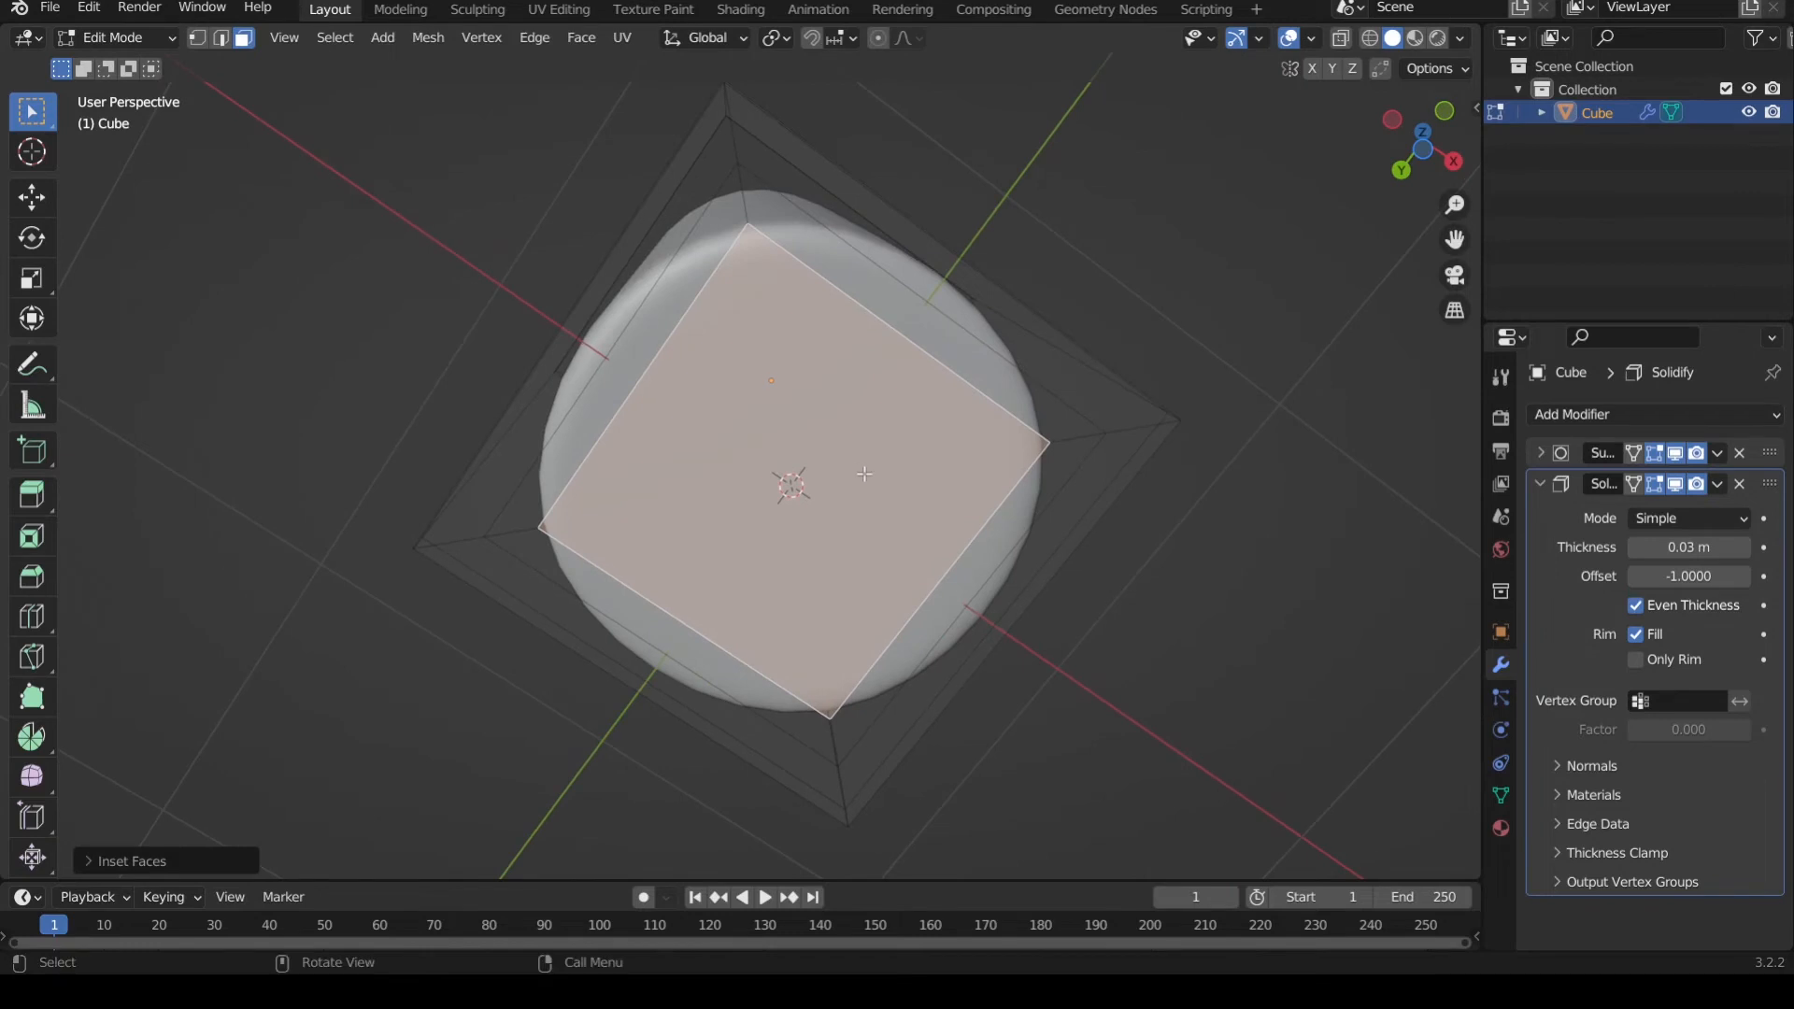
{"action": "left_click", "coordinate": [1023, 382]}
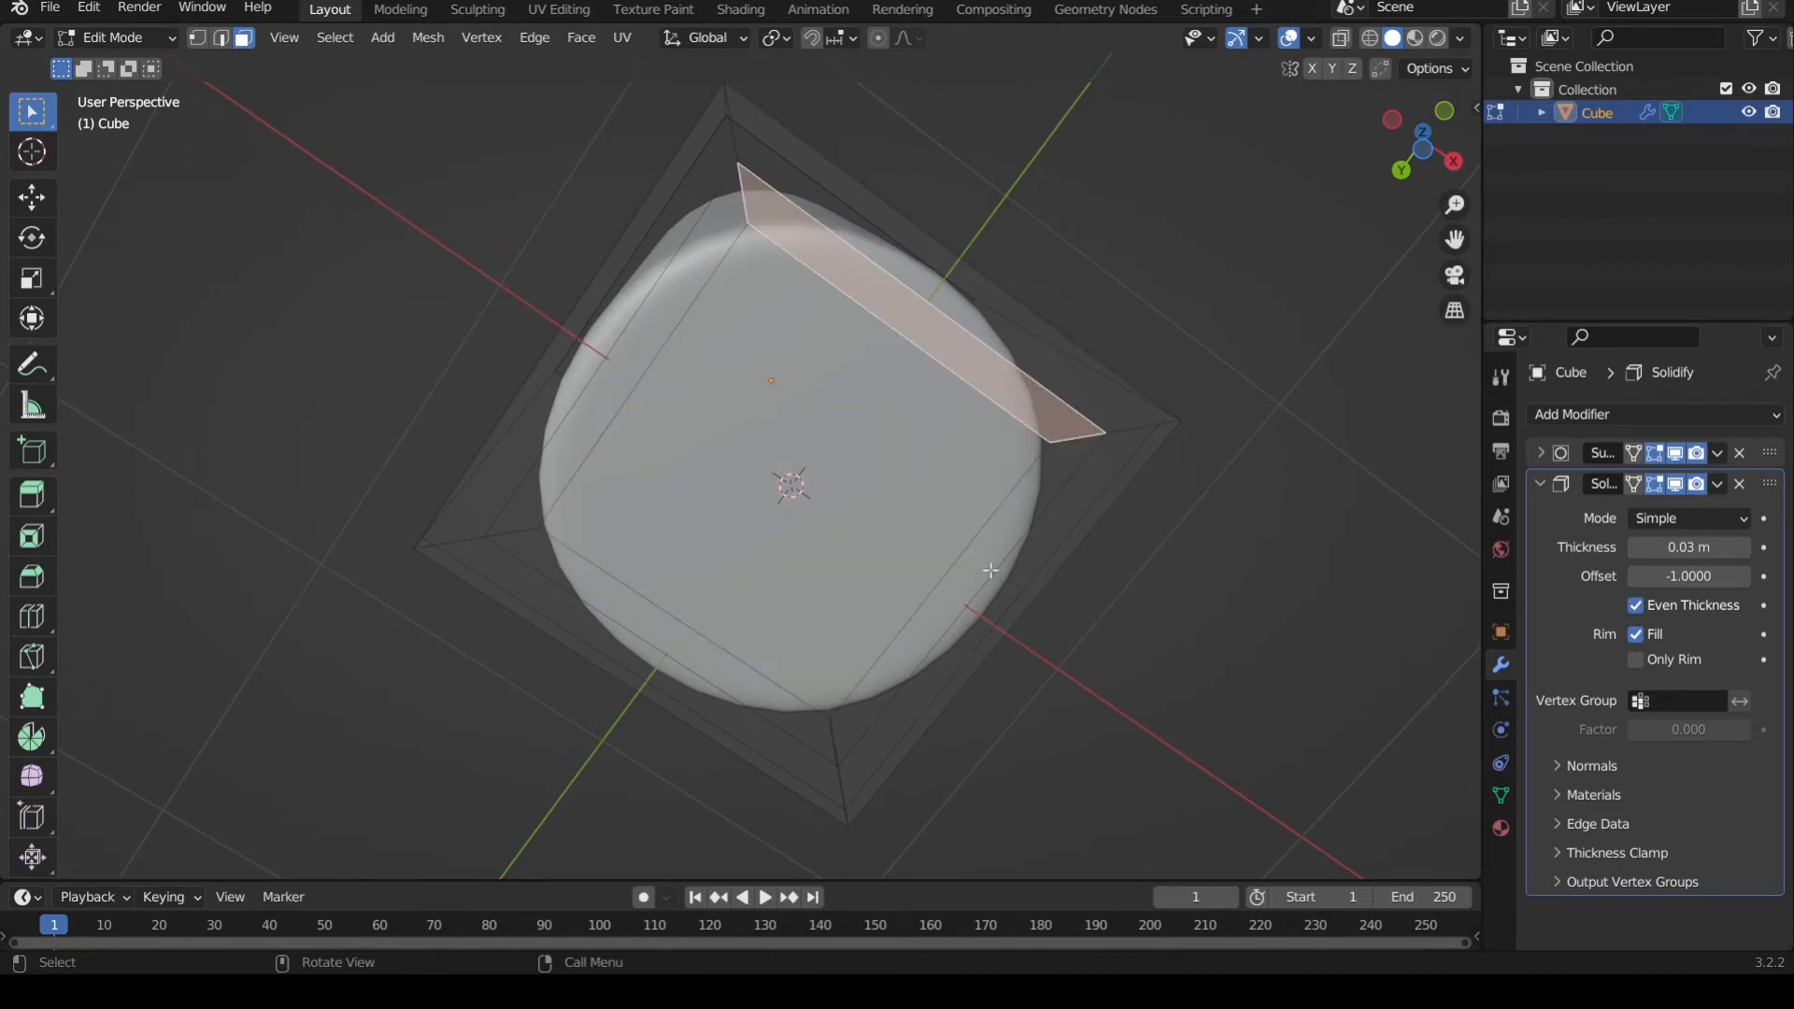
{"action": "left_click", "coordinate": [911, 614], "text": "shift"}
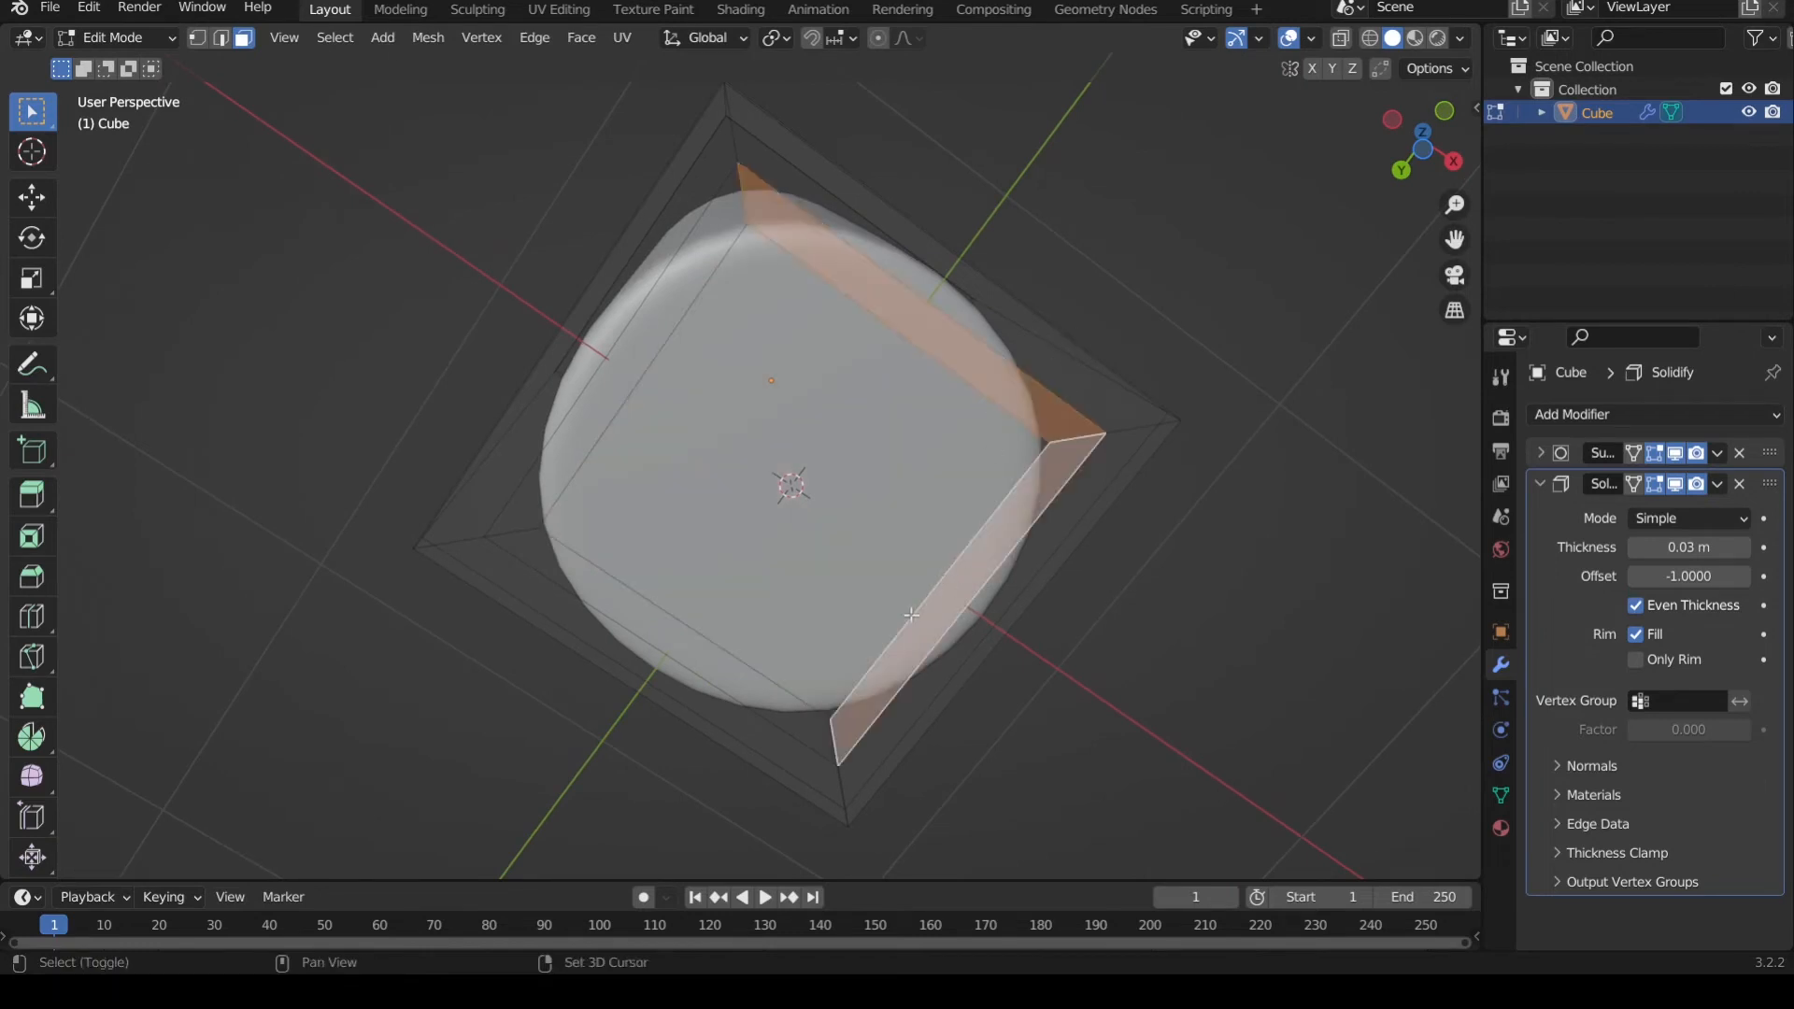
{"action": "left_click", "coordinate": [759, 662], "text": "shift"}
{"action": "left_click", "coordinate": [800, 632], "text": "shift"}
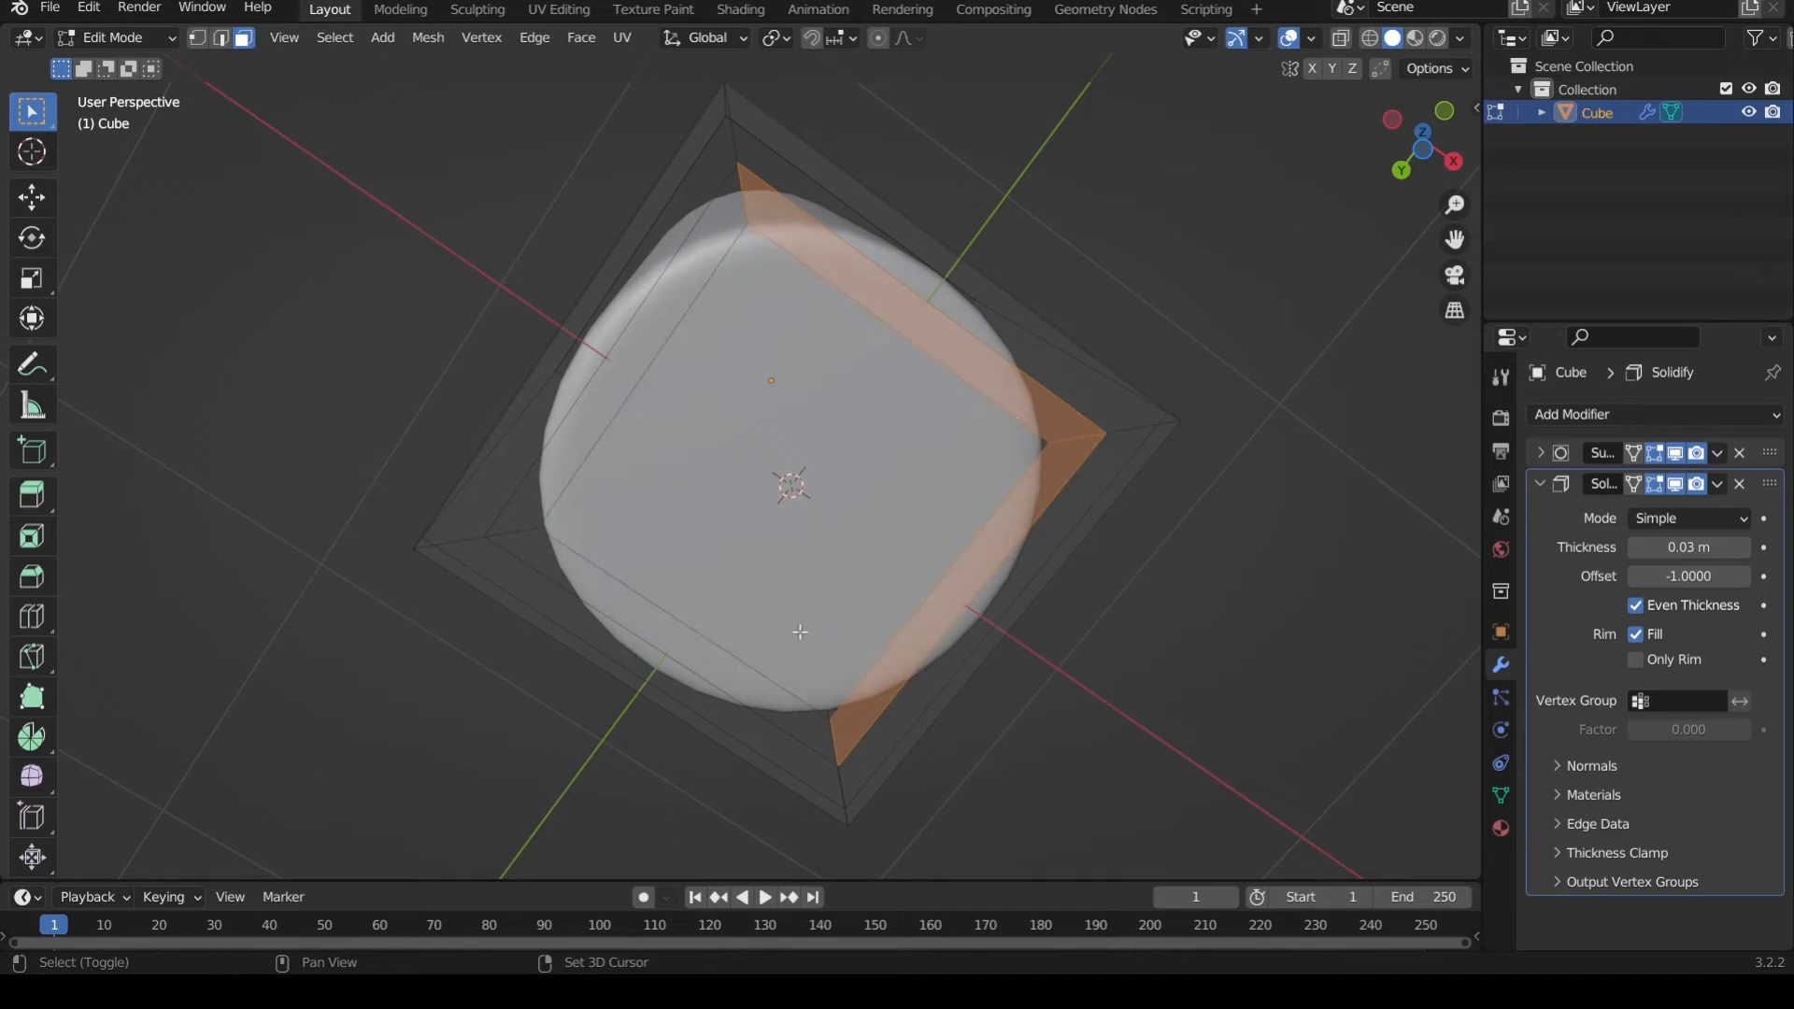
{"action": "left_click", "coordinate": [788, 715], "text": "shift"}
{"action": "left_click", "coordinate": [530, 505], "text": "shift"}
{"action": "key", "text": "e"}
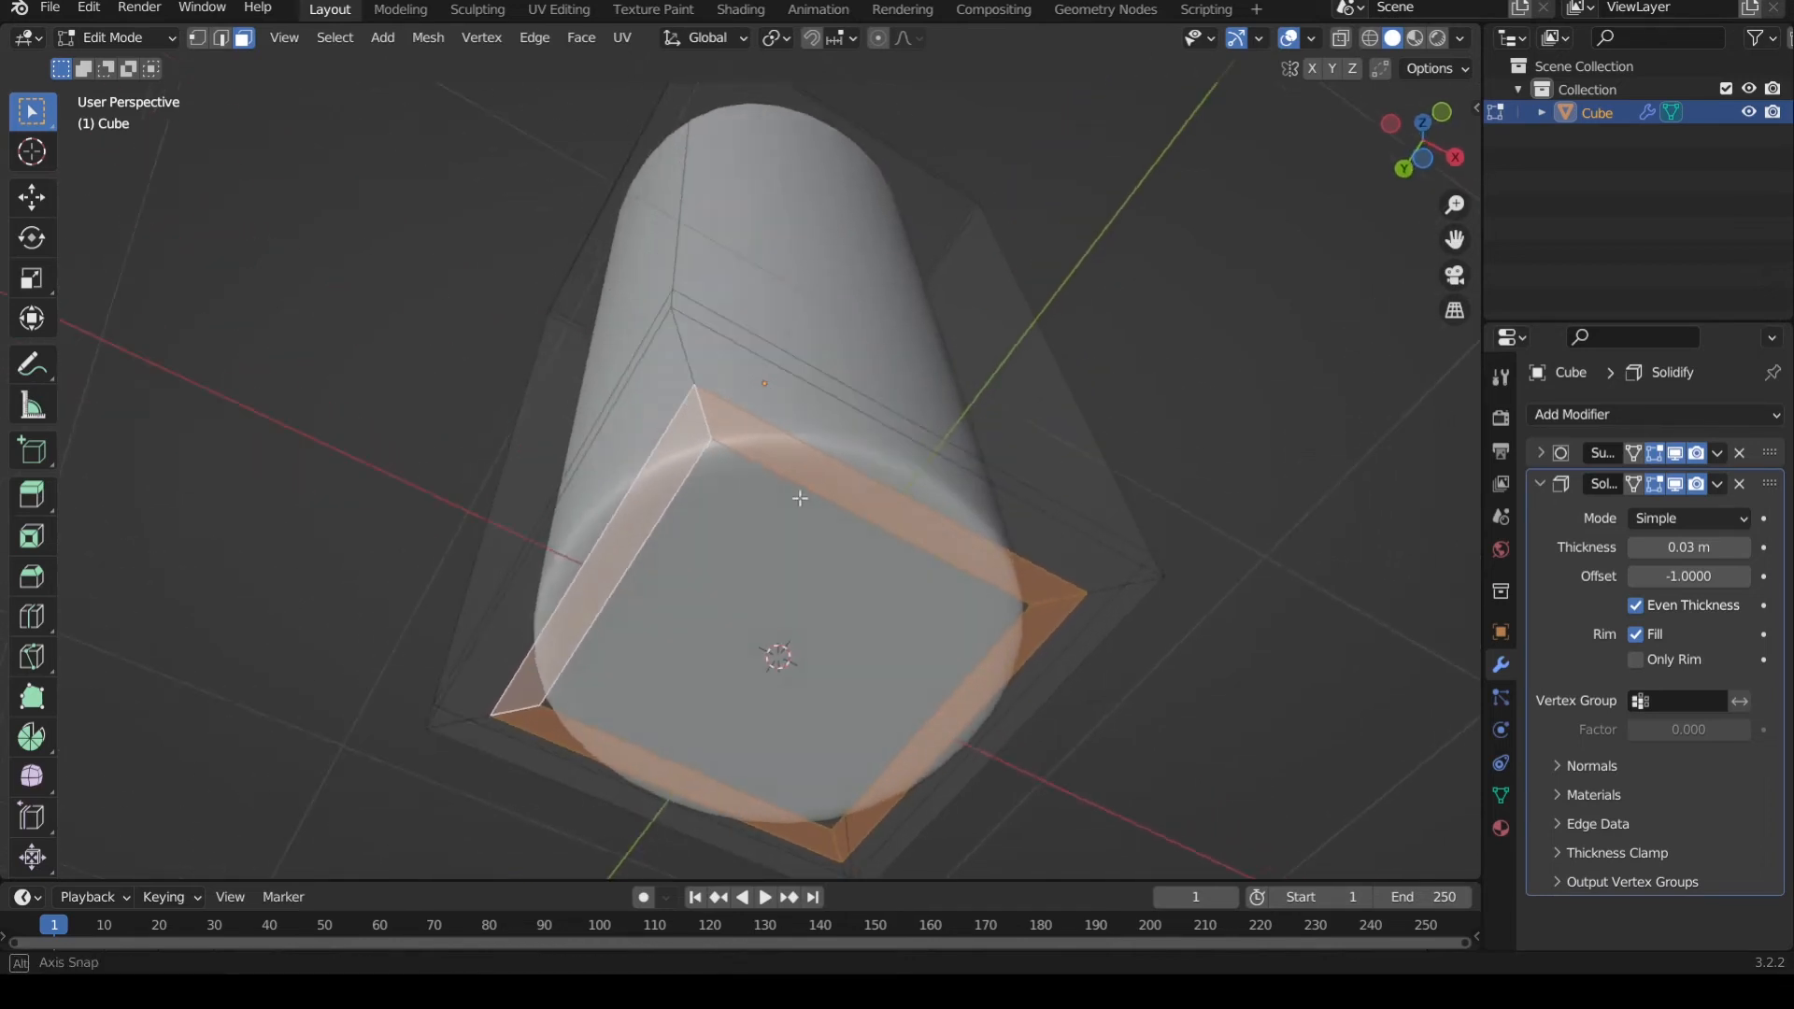
{"action": "middle_click_drag", "start_coordinate": [800, 498], "coordinate": [848, 486]}
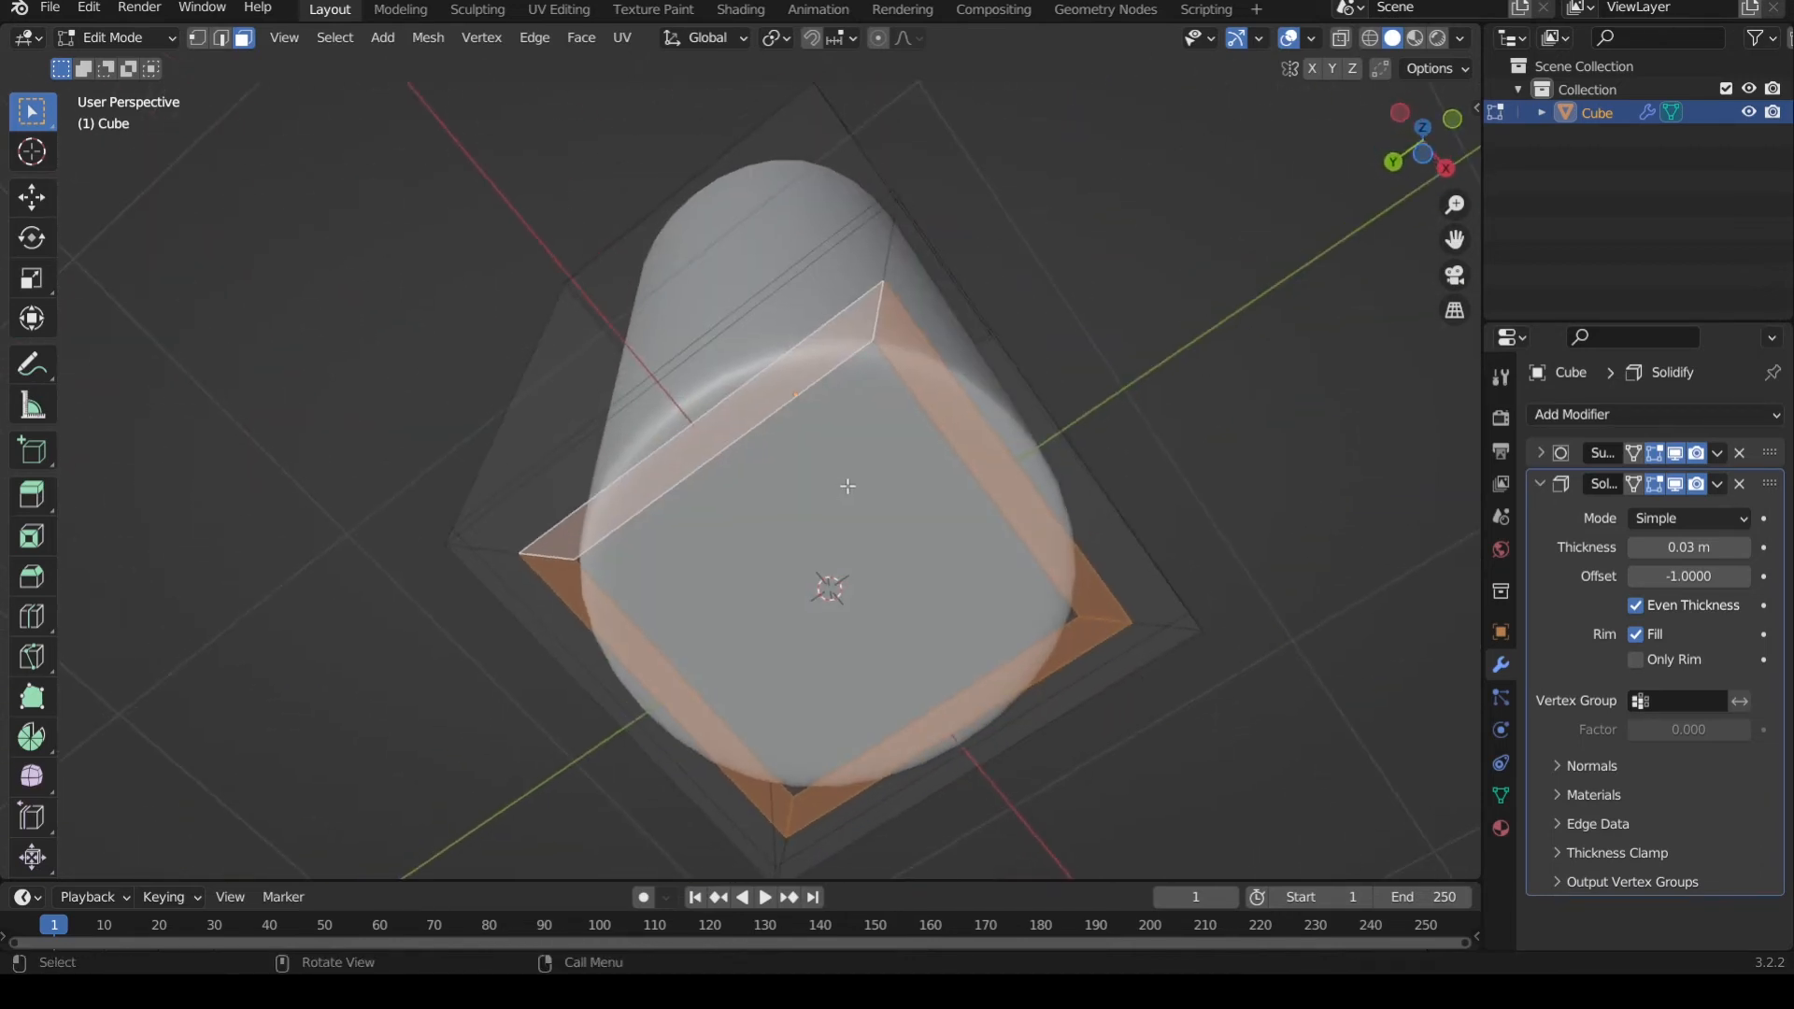
{"action": "key", "text": "e"}
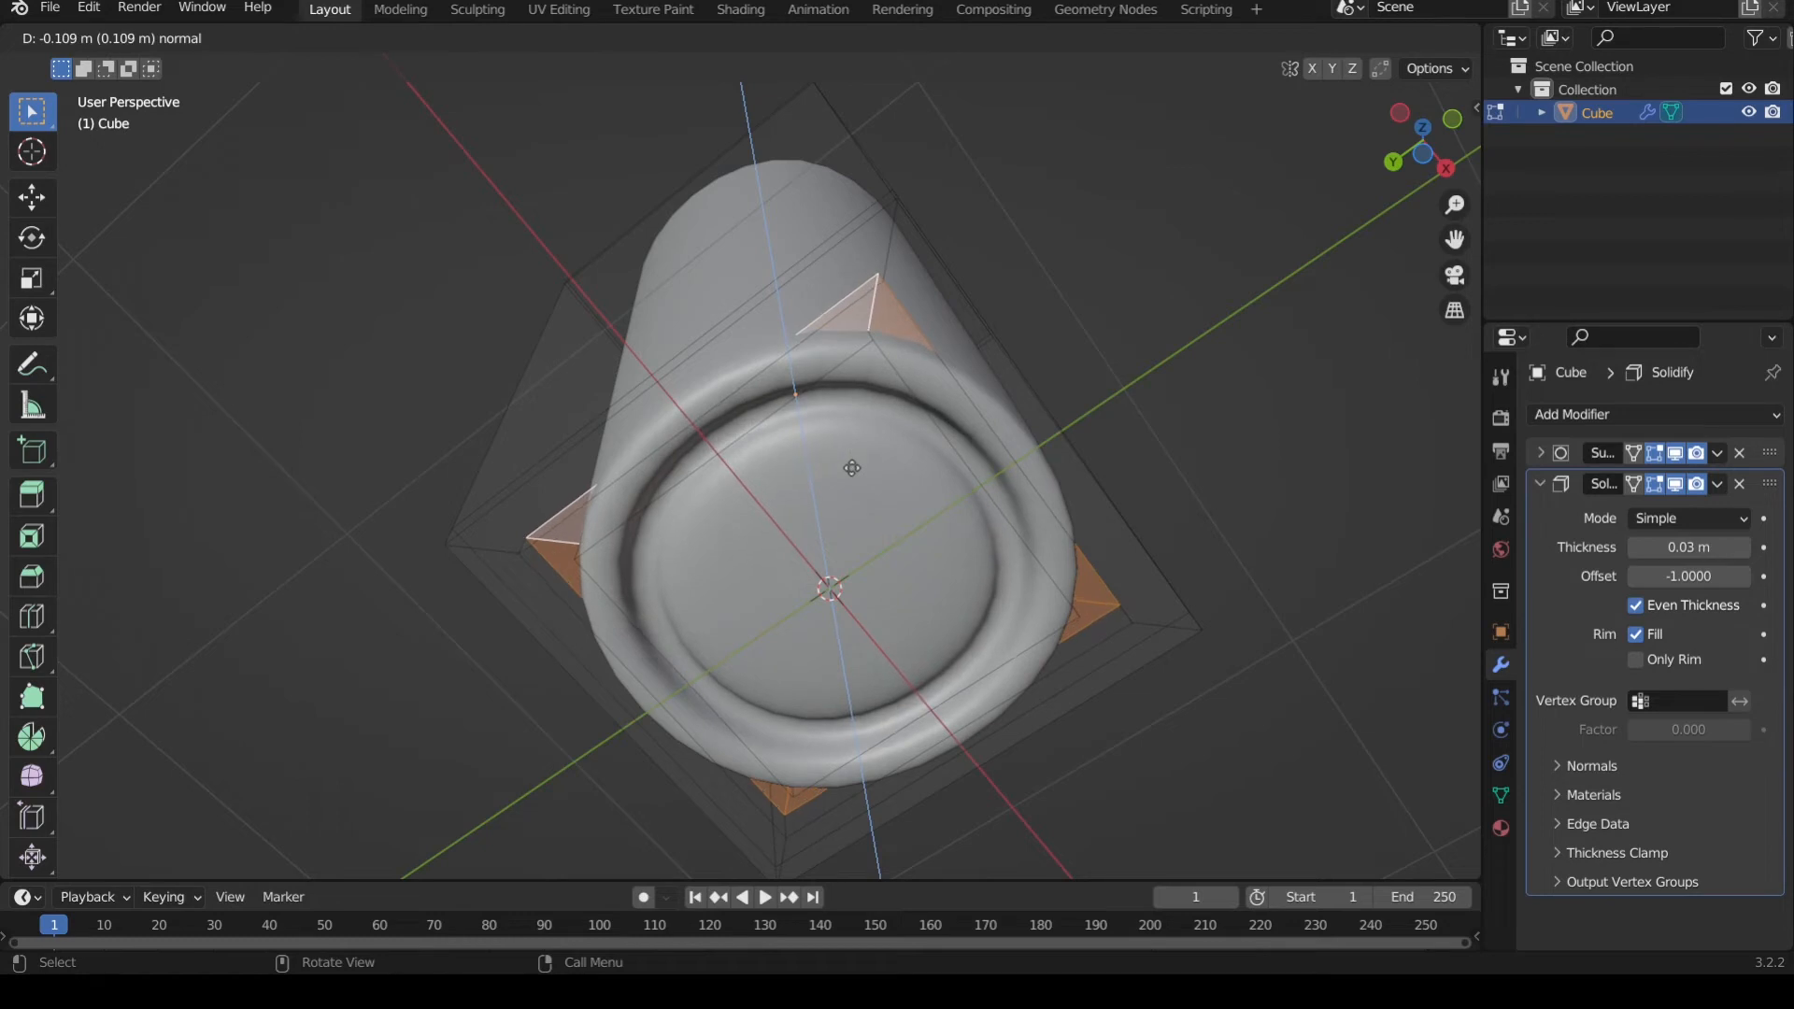
{"action": "left_click", "coordinate": [851, 465]}
{"action": "middle_click_drag", "start_coordinate": [852, 465], "coordinate": [1150, 368]}
{"action": "mouse_move", "coordinate": [969, 429]}
{"action": "middle_mouse_down"}
{"action": "mouse_move", "coordinate": [964, 370]}
{"action": "mouse_move", "coordinate": [925, 489]}
{"action": "middle_mouse_up"}
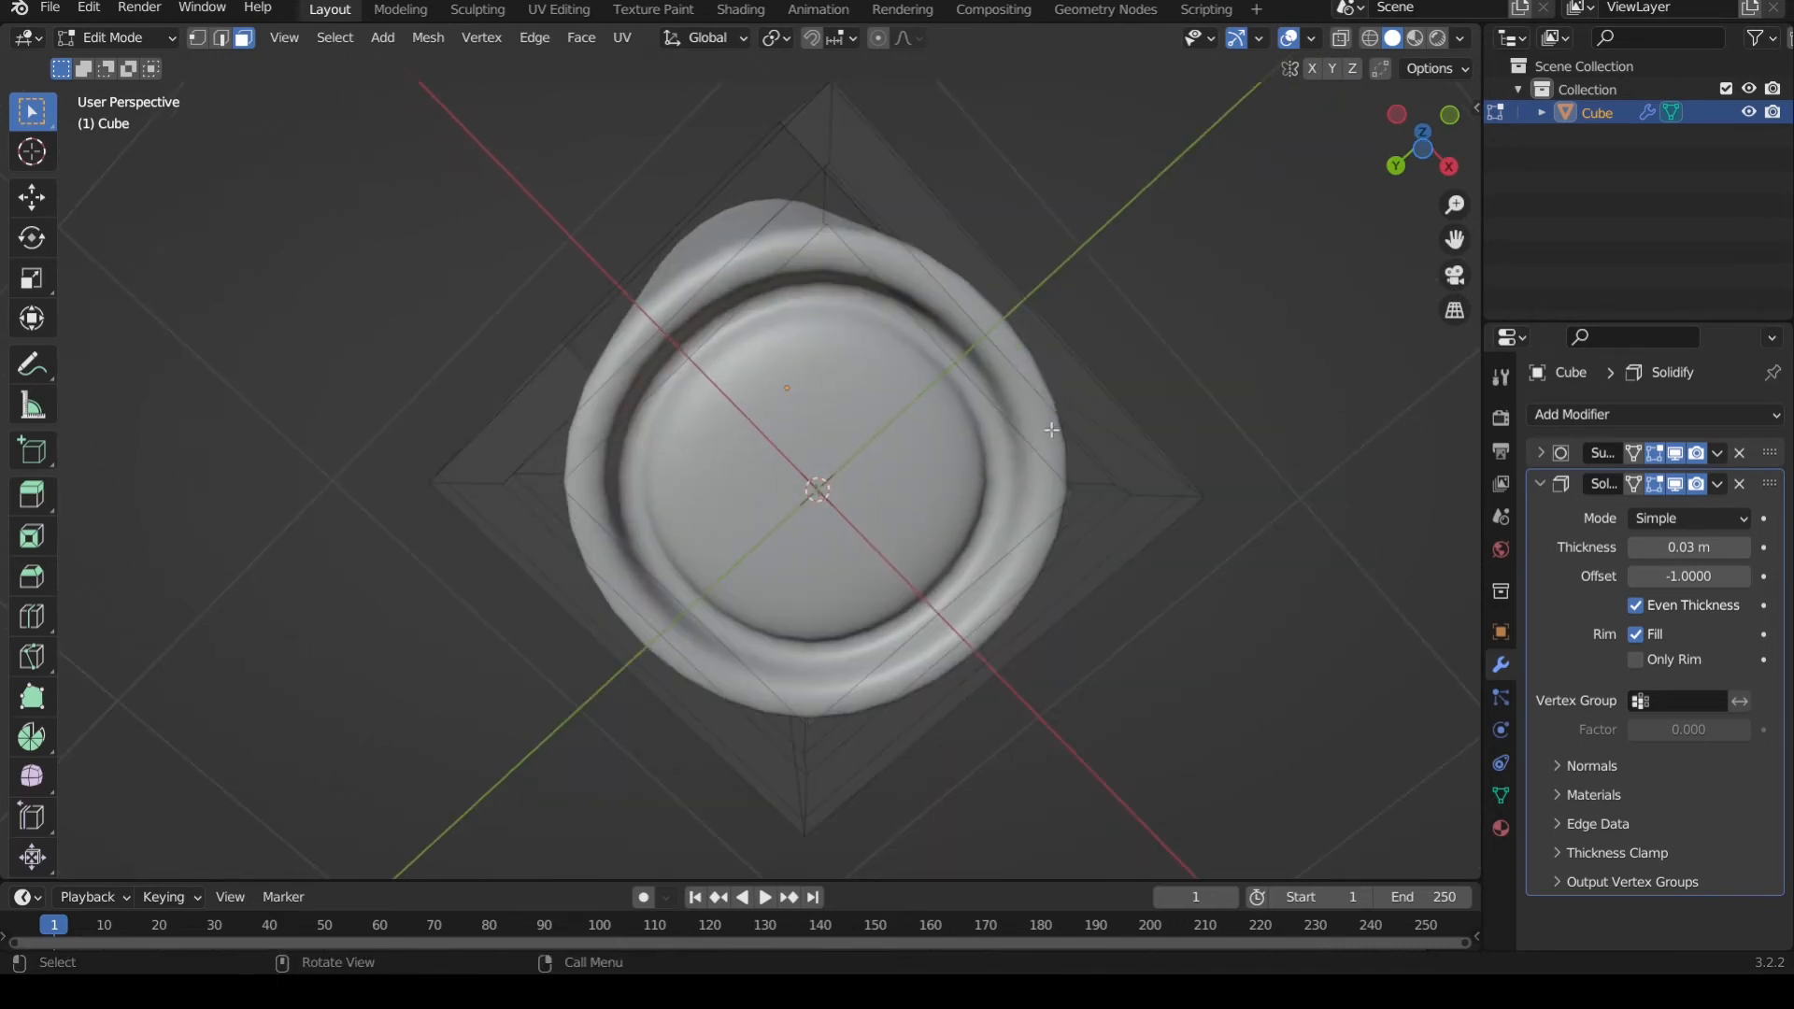
- Select the central face inside the base groove and collapse the Solidify modifier's settings
{"action": "left_click", "coordinate": [936, 461]}
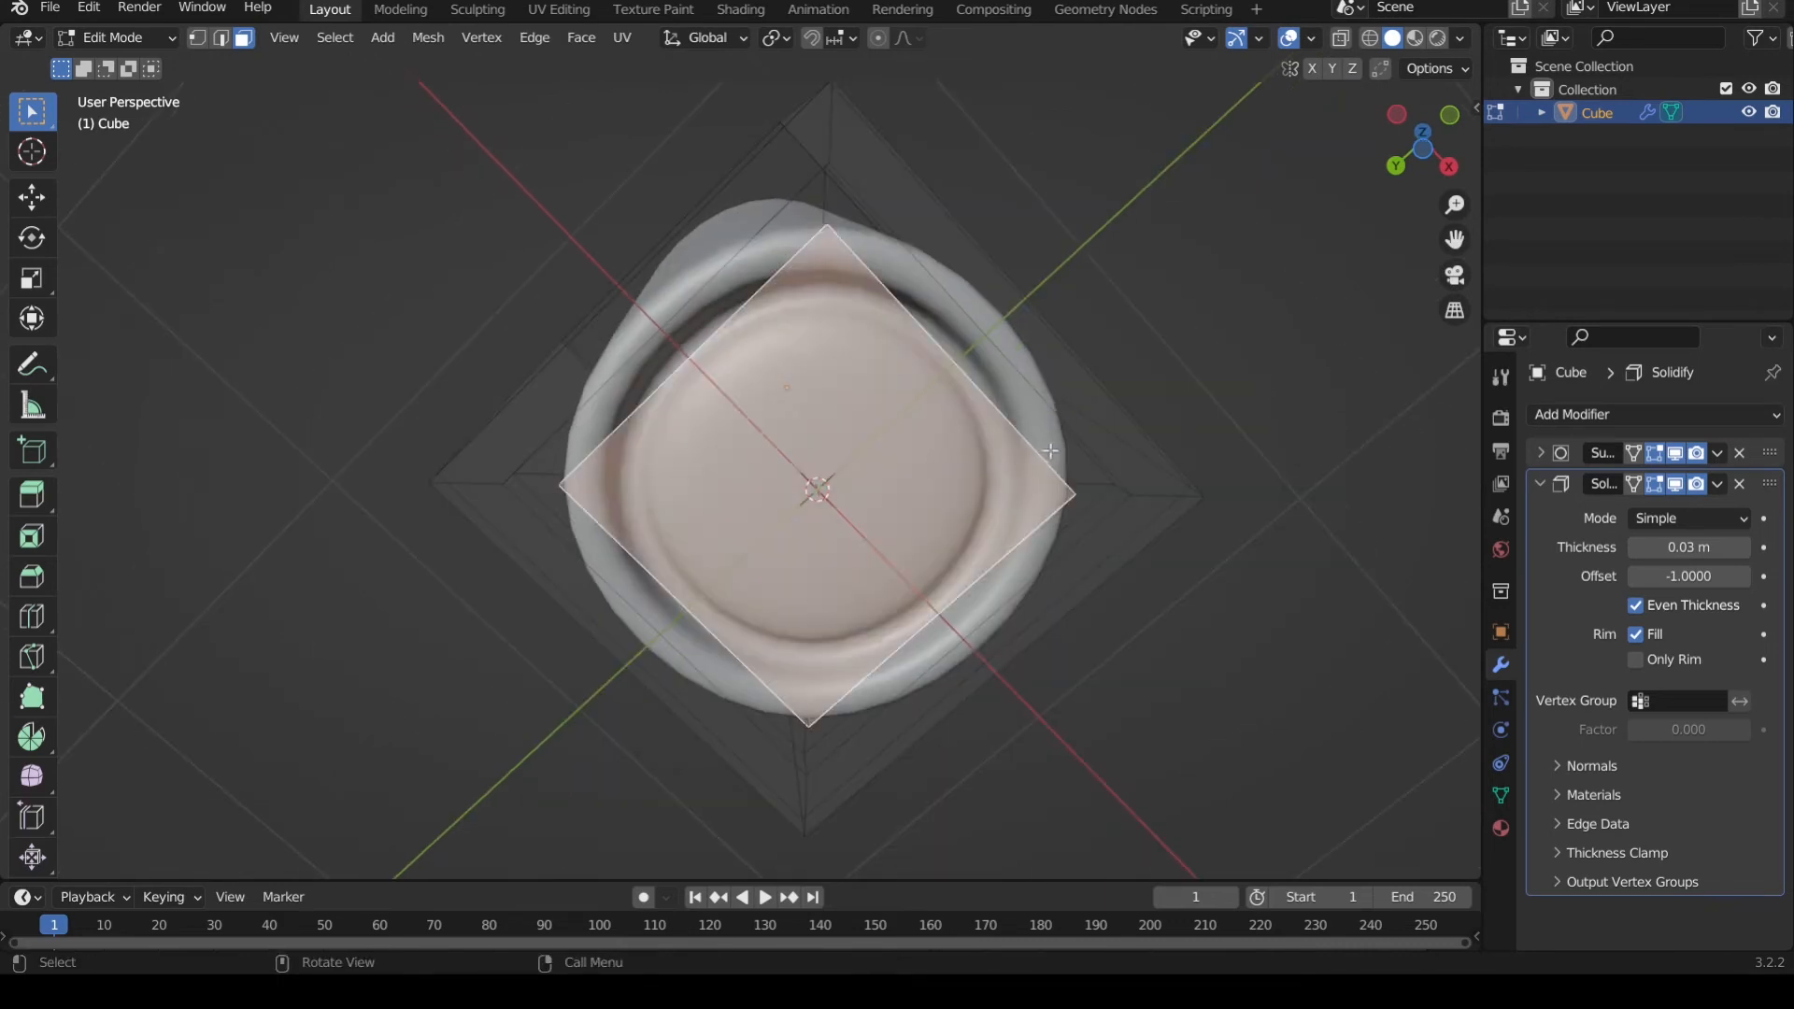
{"action": "middle_click_drag", "start_coordinate": [1005, 426], "coordinate": [916, 432]}
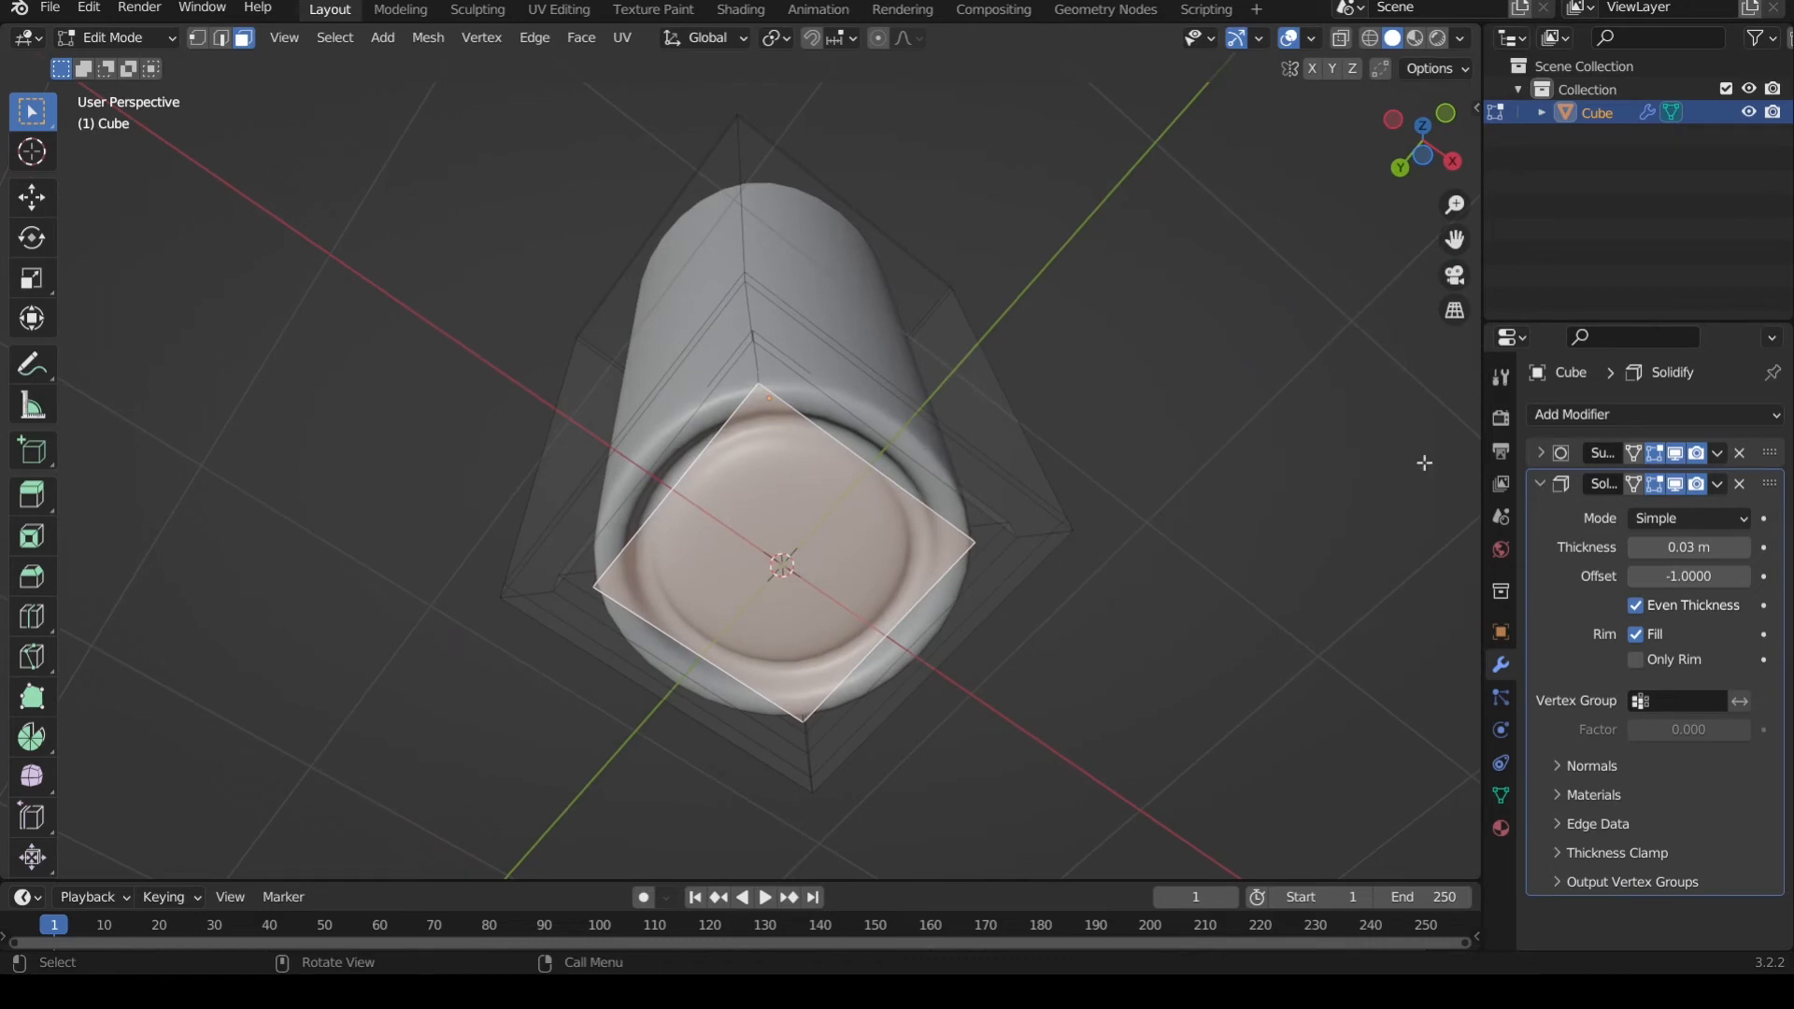
{"action": "left_click", "coordinate": [1540, 484]}
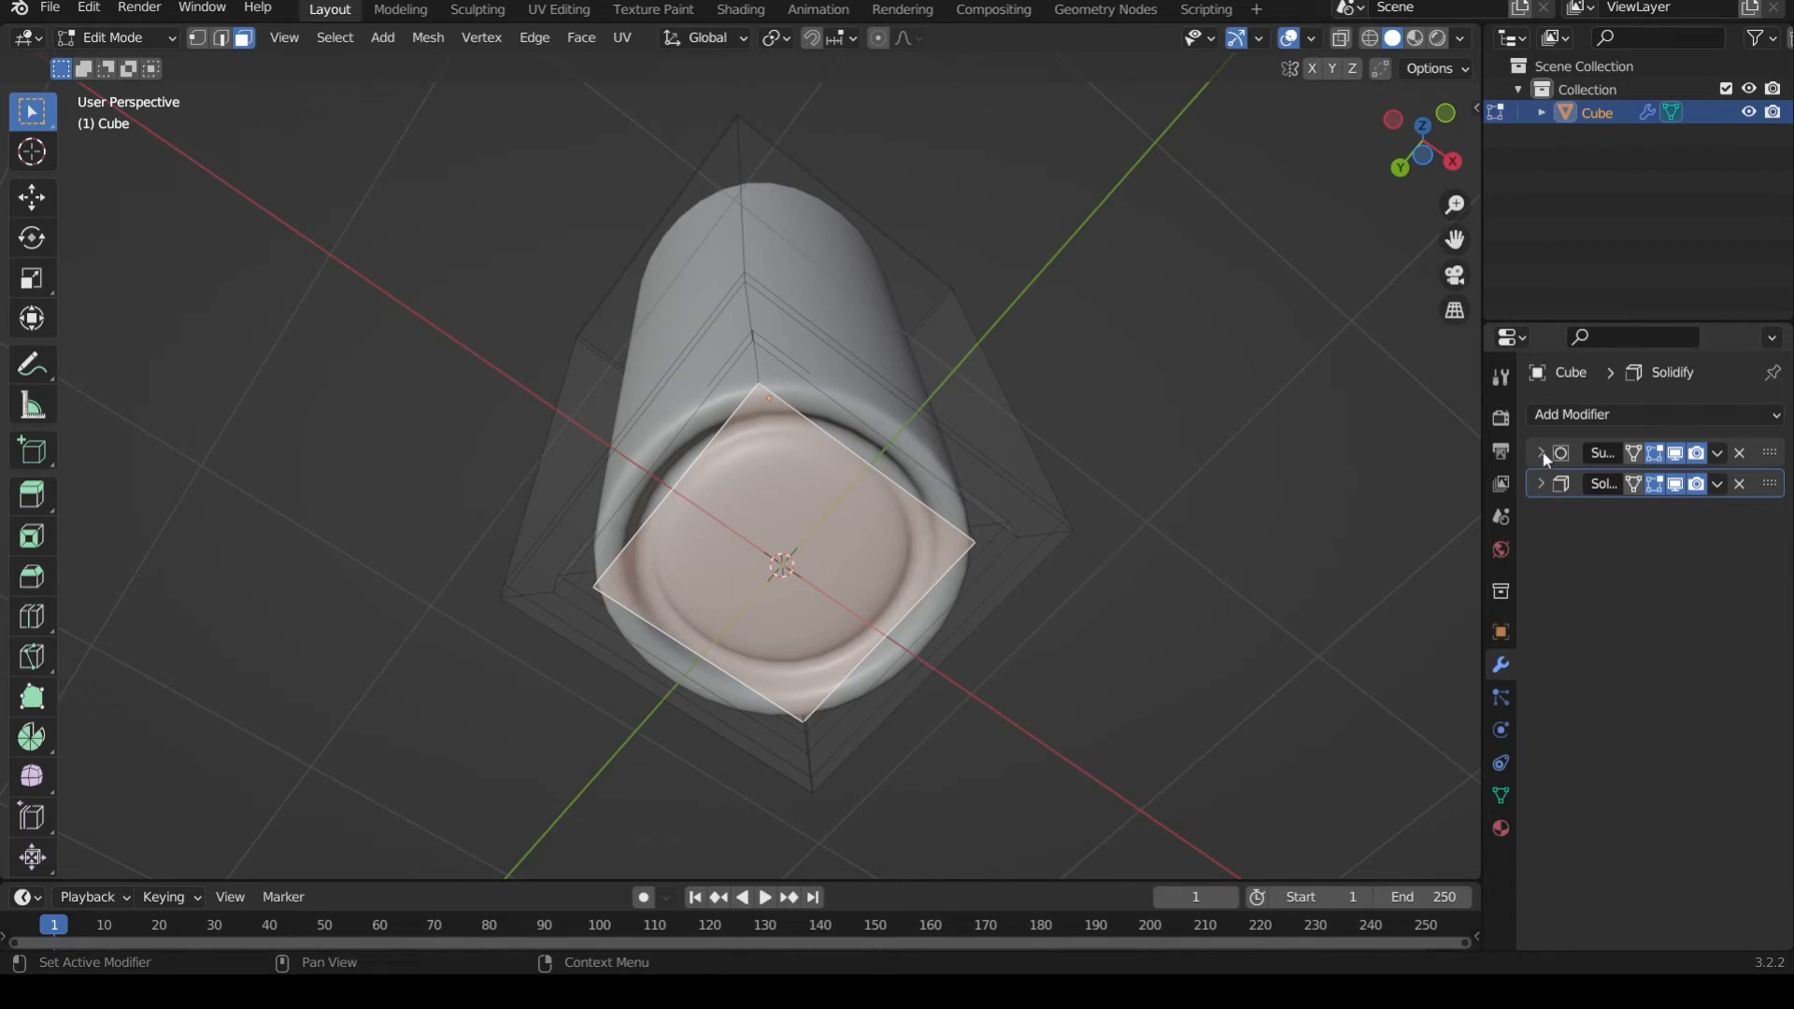
- Expand the Subdivision Surface modifier's settings and turn off its display in Edit Mode
{"action": "left_click", "coordinate": [1541, 455]}
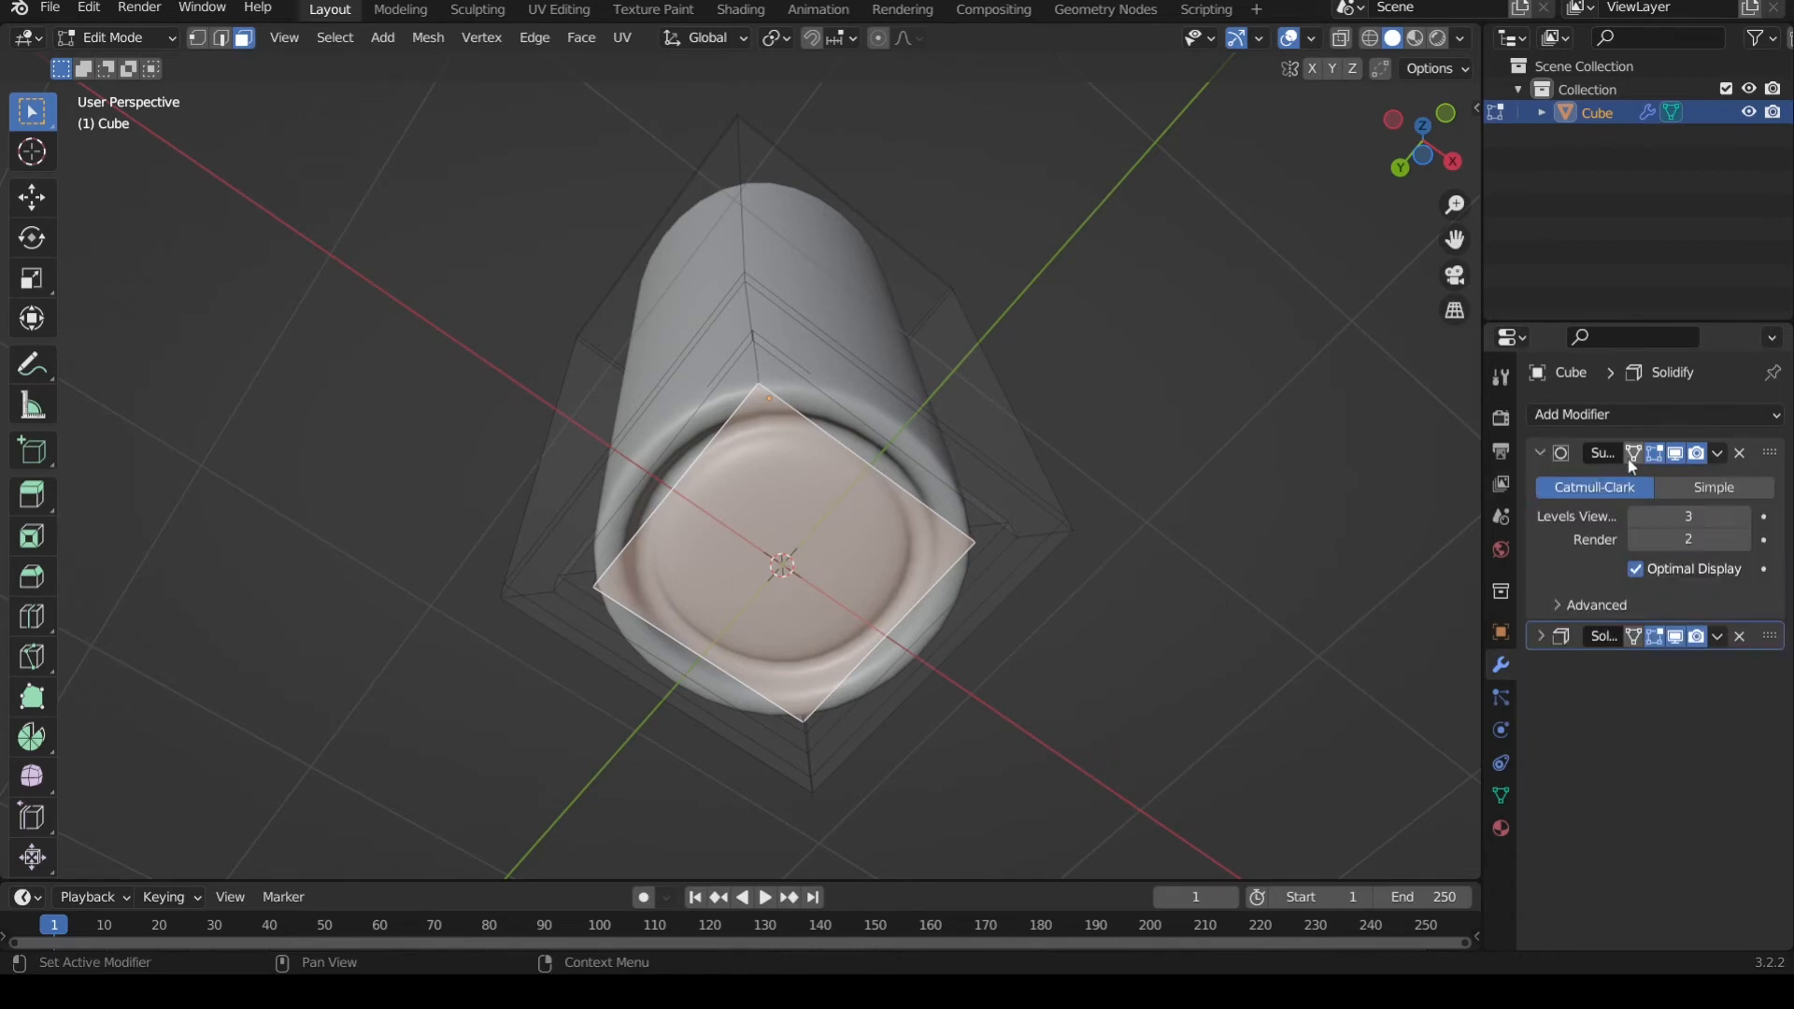
{"action": "middle_click_drag", "start_coordinate": [1130, 457], "coordinate": [1125, 440]}
{"action": "scroll", "coordinate": [1113, 444], "scroll_direction": "up", "scroll_amount": 1}
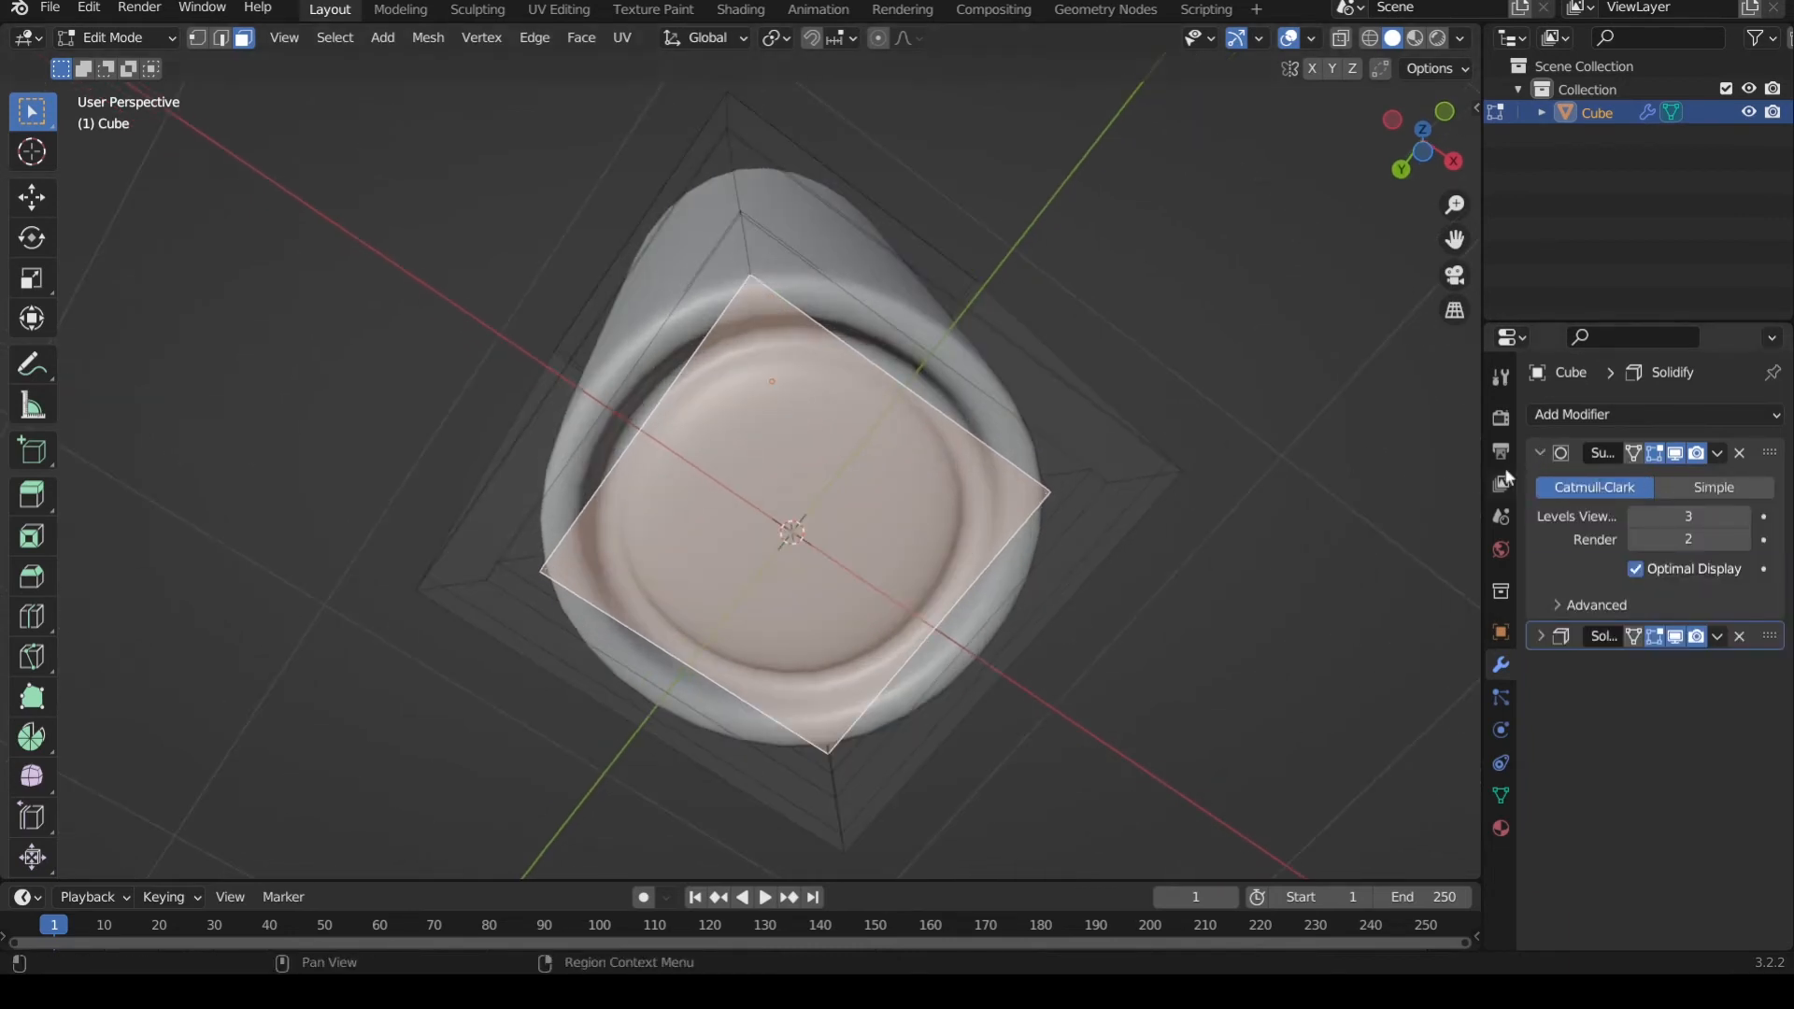
{"action": "left_click", "coordinate": [1656, 453]}
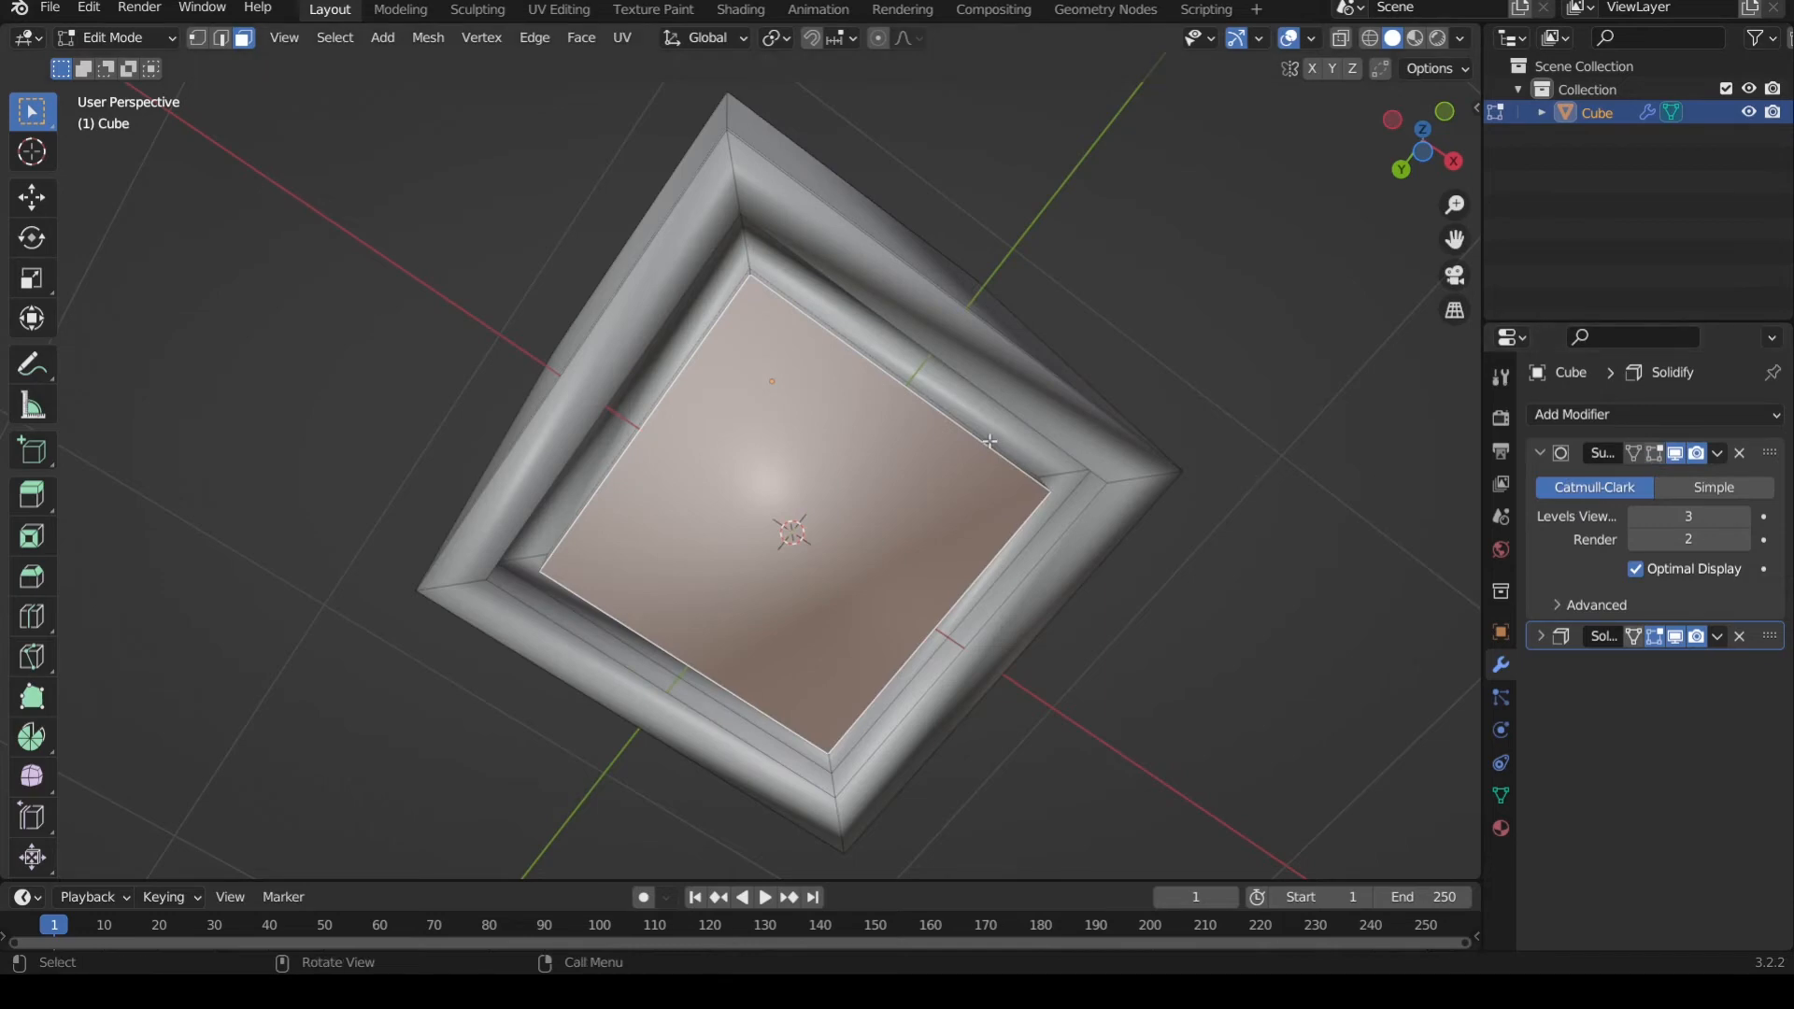
{"action": "mouse_move", "coordinate": [990, 441]}
{"action": "middle_mouse_down"}
{"action": "mouse_move", "coordinate": [898, 471]}
{"action": "mouse_move", "coordinate": [1053, 389]}
{"action": "mouse_move", "coordinate": [1134, 380]}
{"action": "mouse_move", "coordinate": [1086, 442]}
{"action": "mouse_move", "coordinate": [853, 434]}
{"action": "mouse_move", "coordinate": [1081, 502]}
{"action": "mouse_move", "coordinate": [990, 447]}
{"action": "middle_mouse_up"}
{"action": "scroll", "coordinate": [1009, 458], "scroll_direction": "up", "scroll_amount": 2}
{"action": "scroll", "coordinate": [1104, 478], "scroll_direction": "down", "scroll_amount": 2}
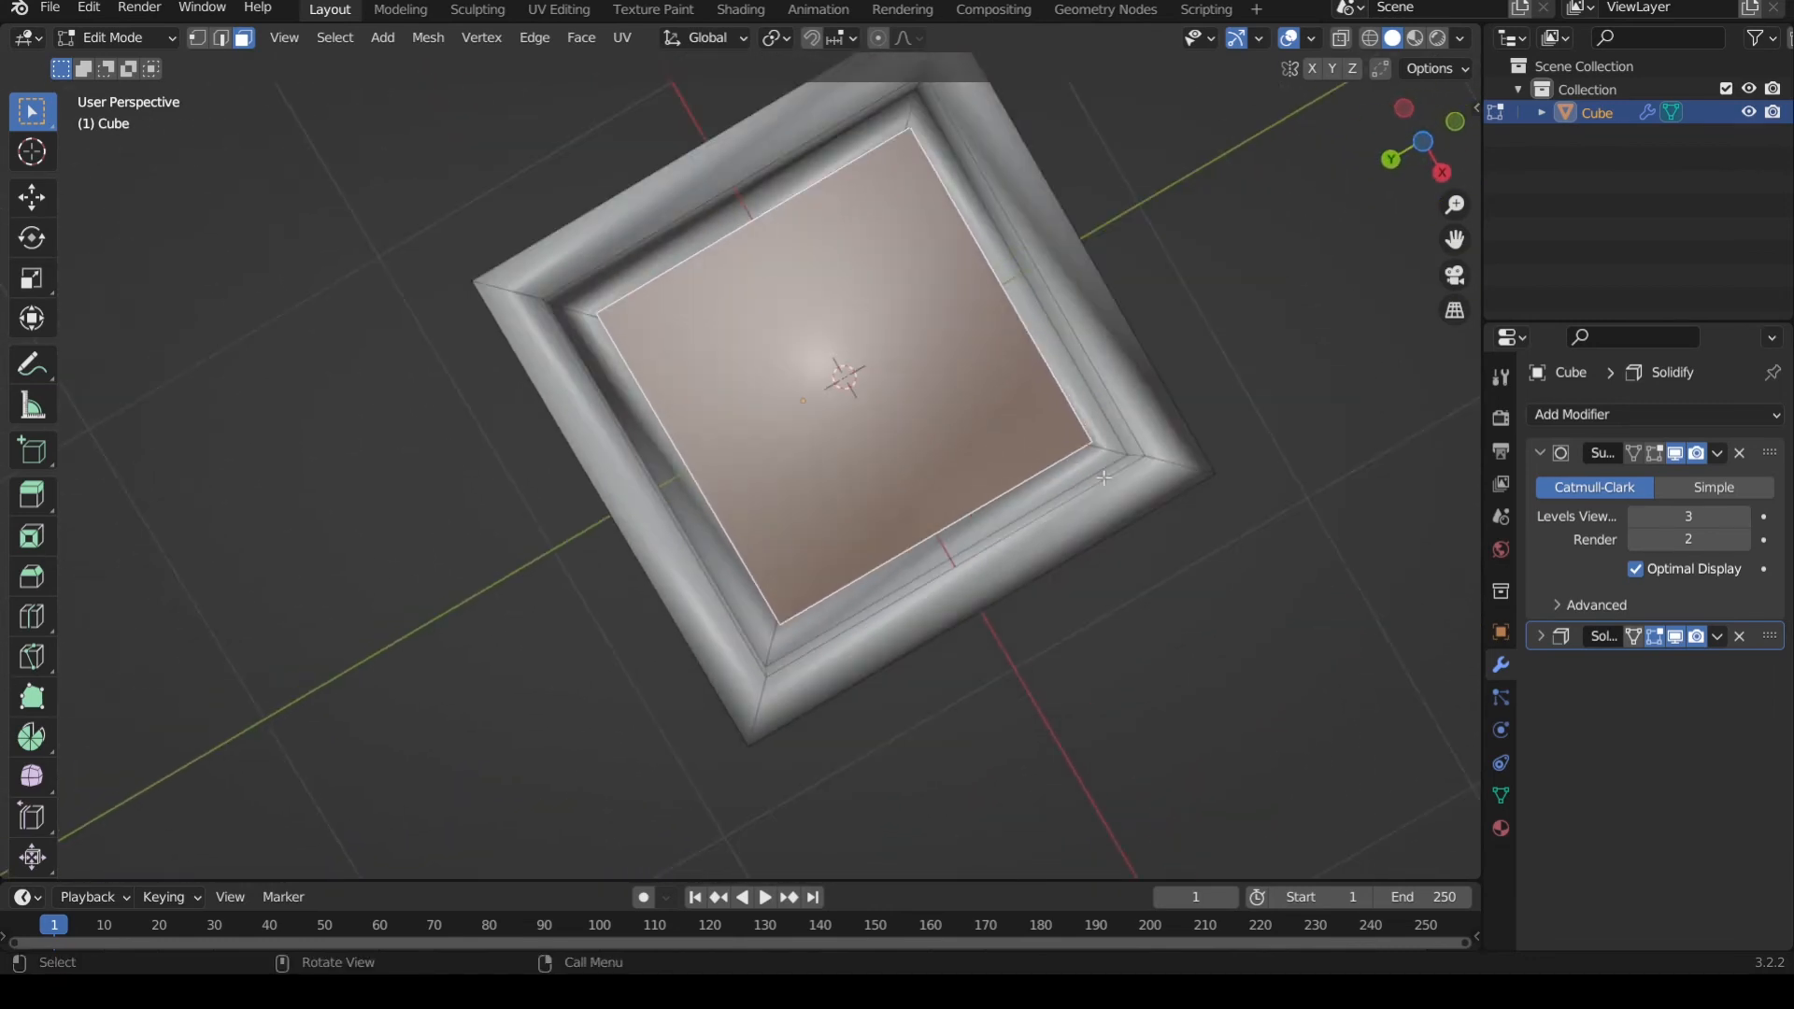
{"action": "left_click", "coordinate": [1659, 462]}
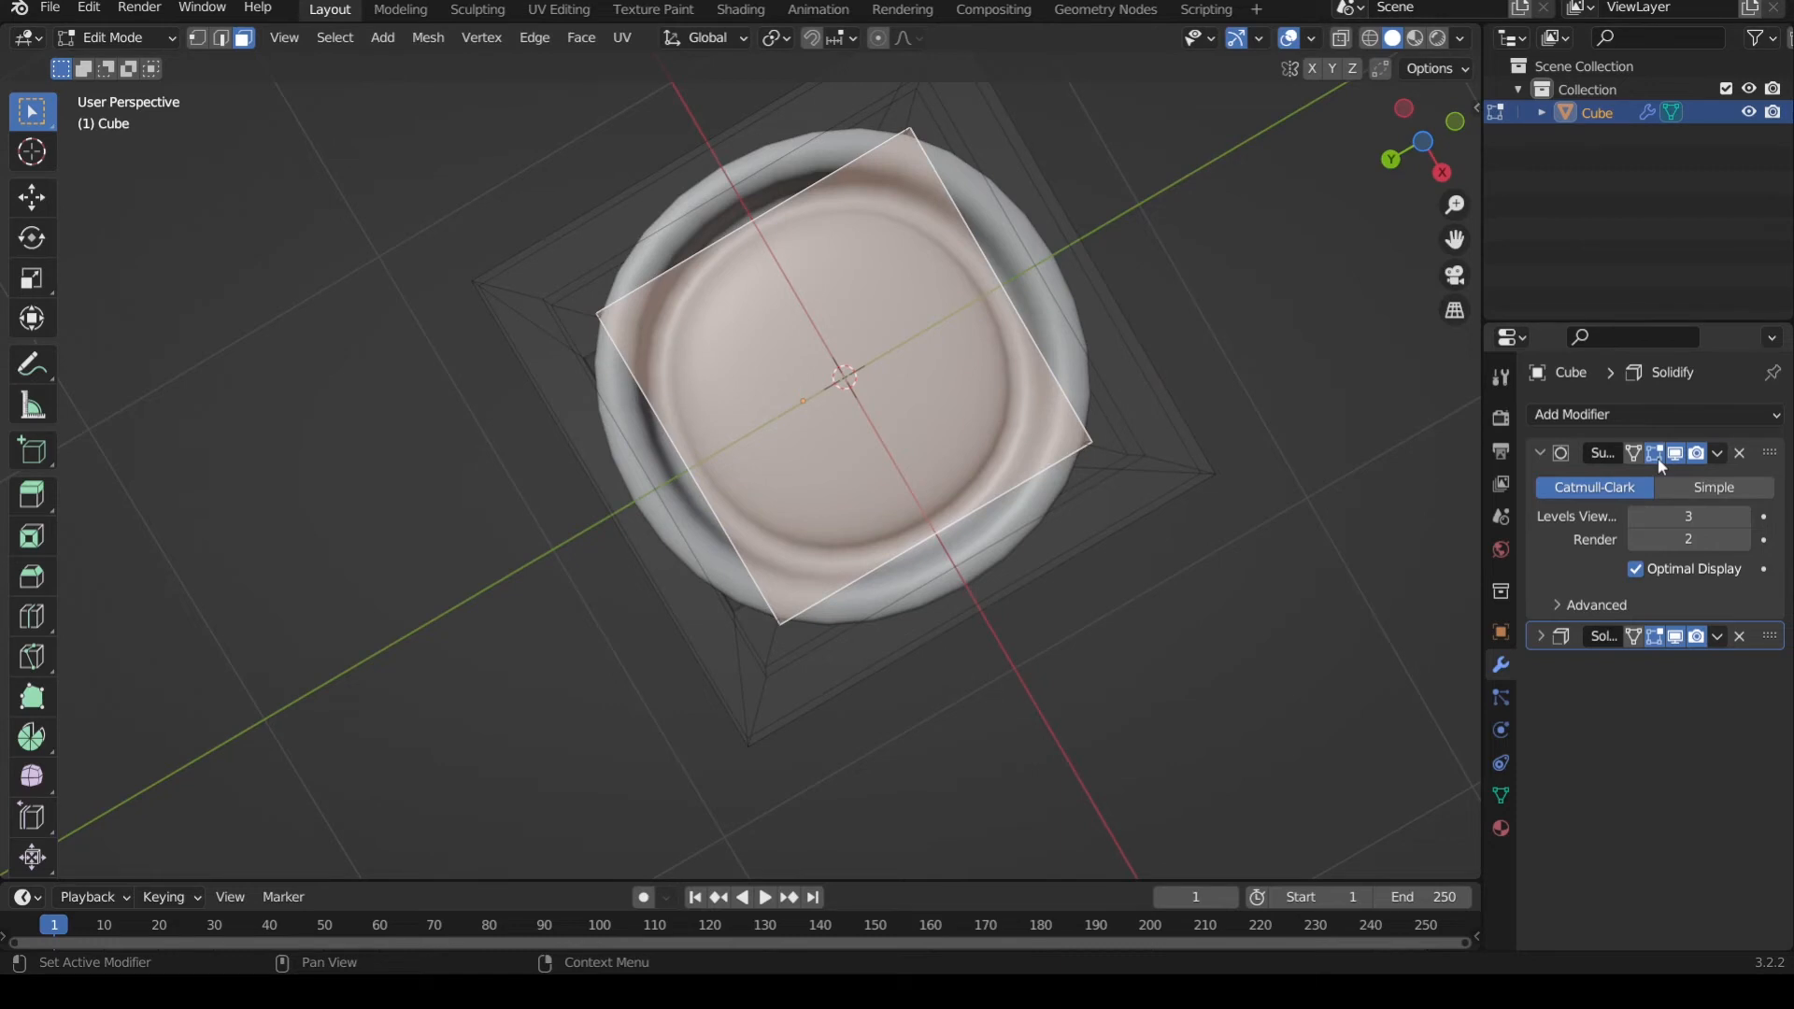
{"action": "left_click", "coordinate": [1657, 465]}
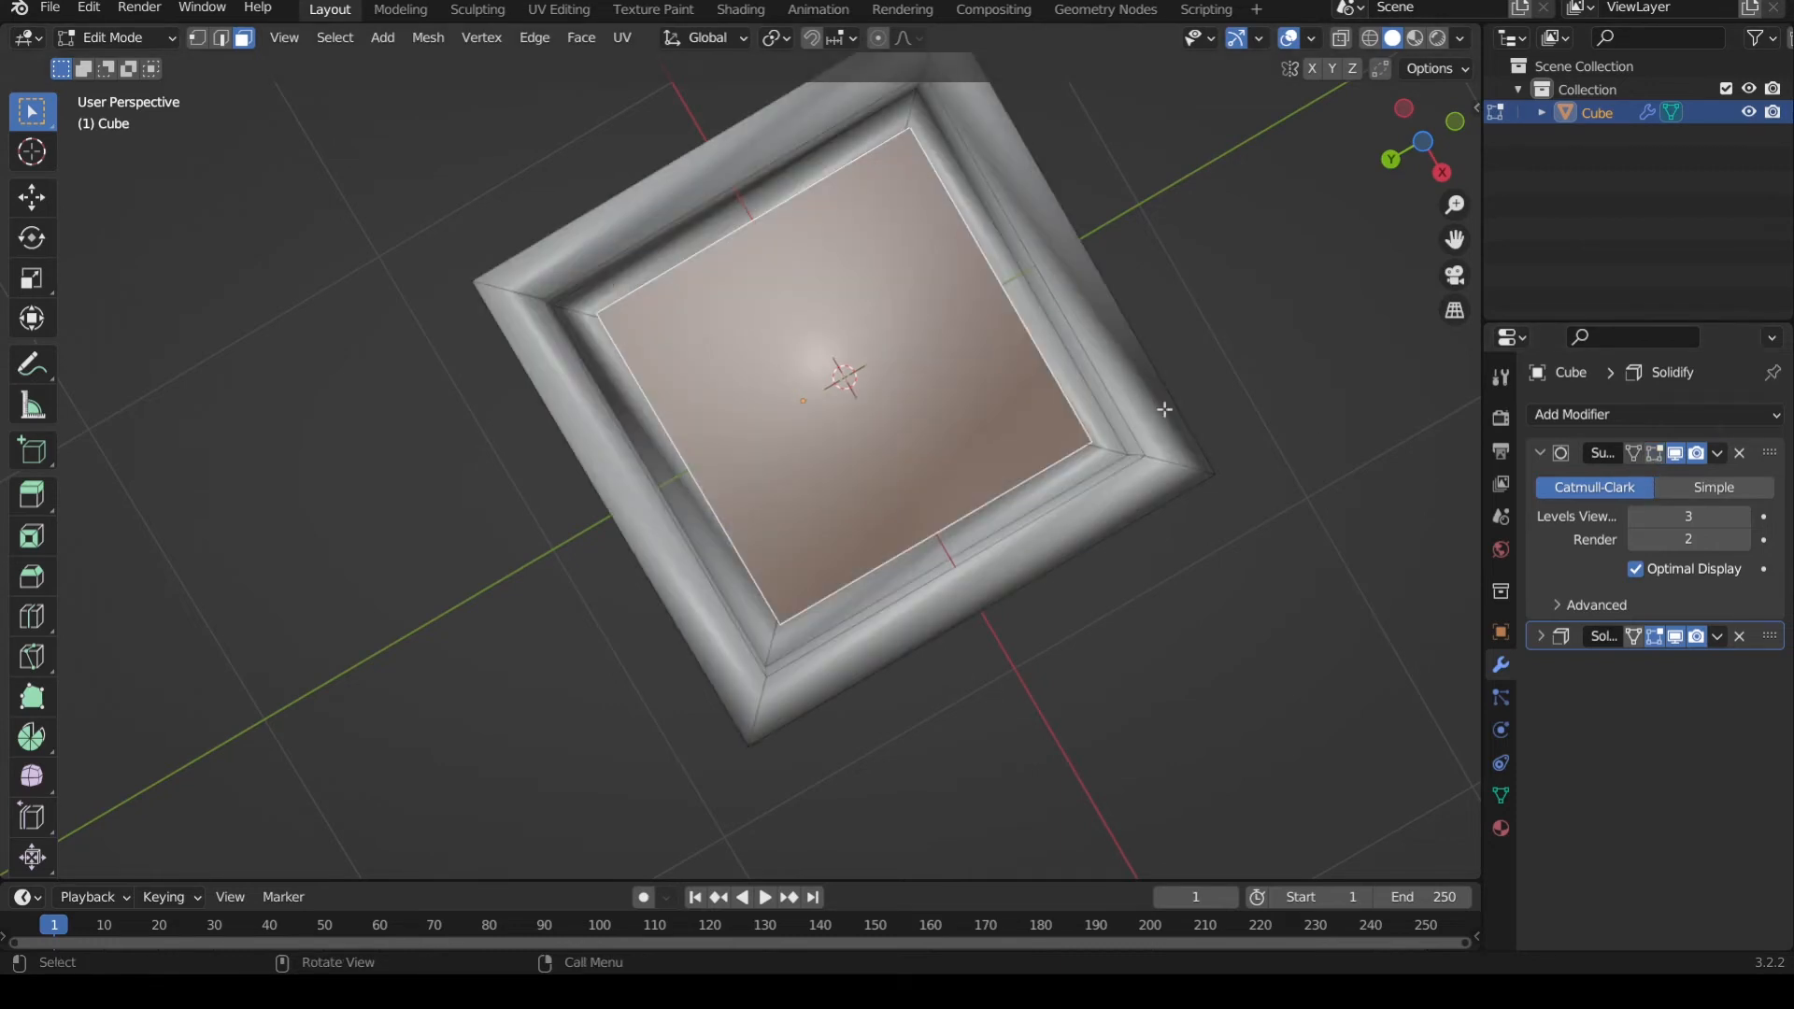
- Select the central face inside the base groove and inset it
{"action": "scroll", "coordinate": [983, 400], "scroll_direction": "up", "scroll_amount": 2}
{"action": "left_click", "coordinate": [1292, 594]}
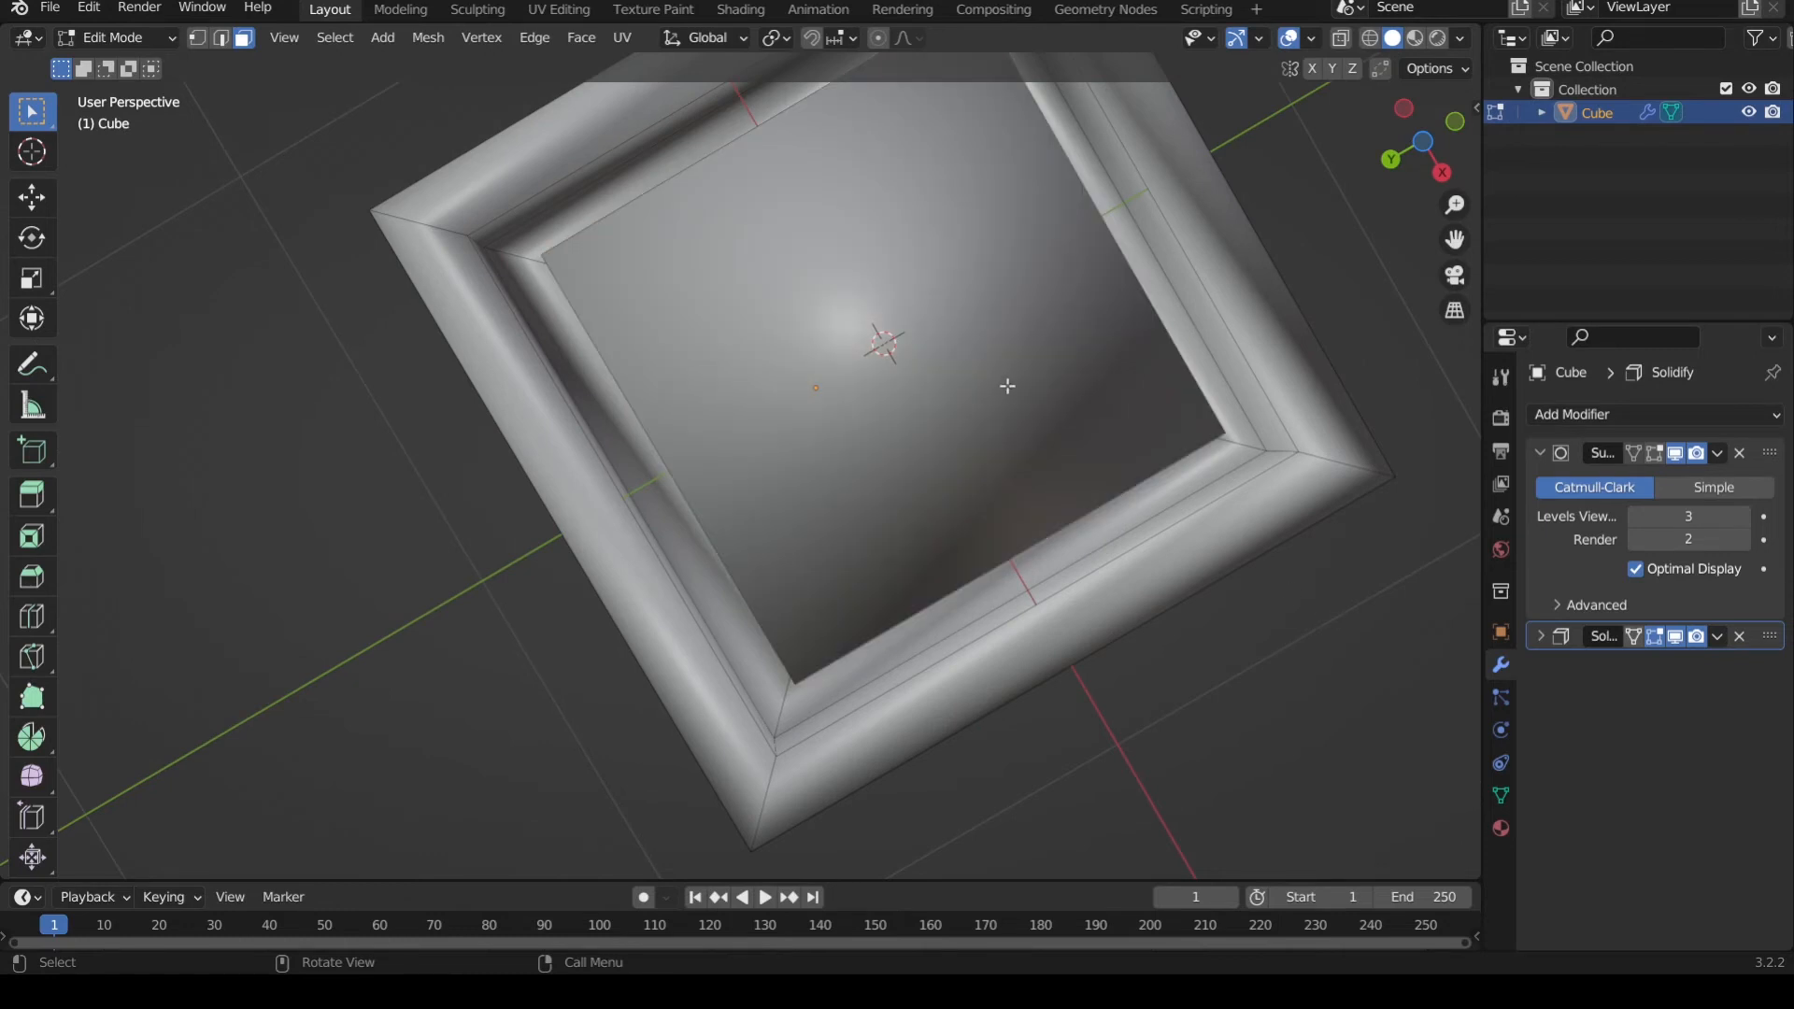
{"action": "left_click", "coordinate": [1008, 385]}
{"action": "scroll", "coordinate": [1008, 384], "scroll_direction": "down", "scroll_amount": 2}
{"action": "mouse_move", "coordinate": [1018, 373]}
{"action": "middle_mouse_down"}
{"action": "mouse_move", "coordinate": [997, 513]}
{"action": "mouse_move", "coordinate": [1004, 364]}
{"action": "middle_mouse_up"}
{"action": "scroll", "coordinate": [955, 404], "scroll_direction": "up", "scroll_amount": 2}
{"action": "middle_click_drag", "start_coordinate": [948, 431], "coordinate": [945, 420]}
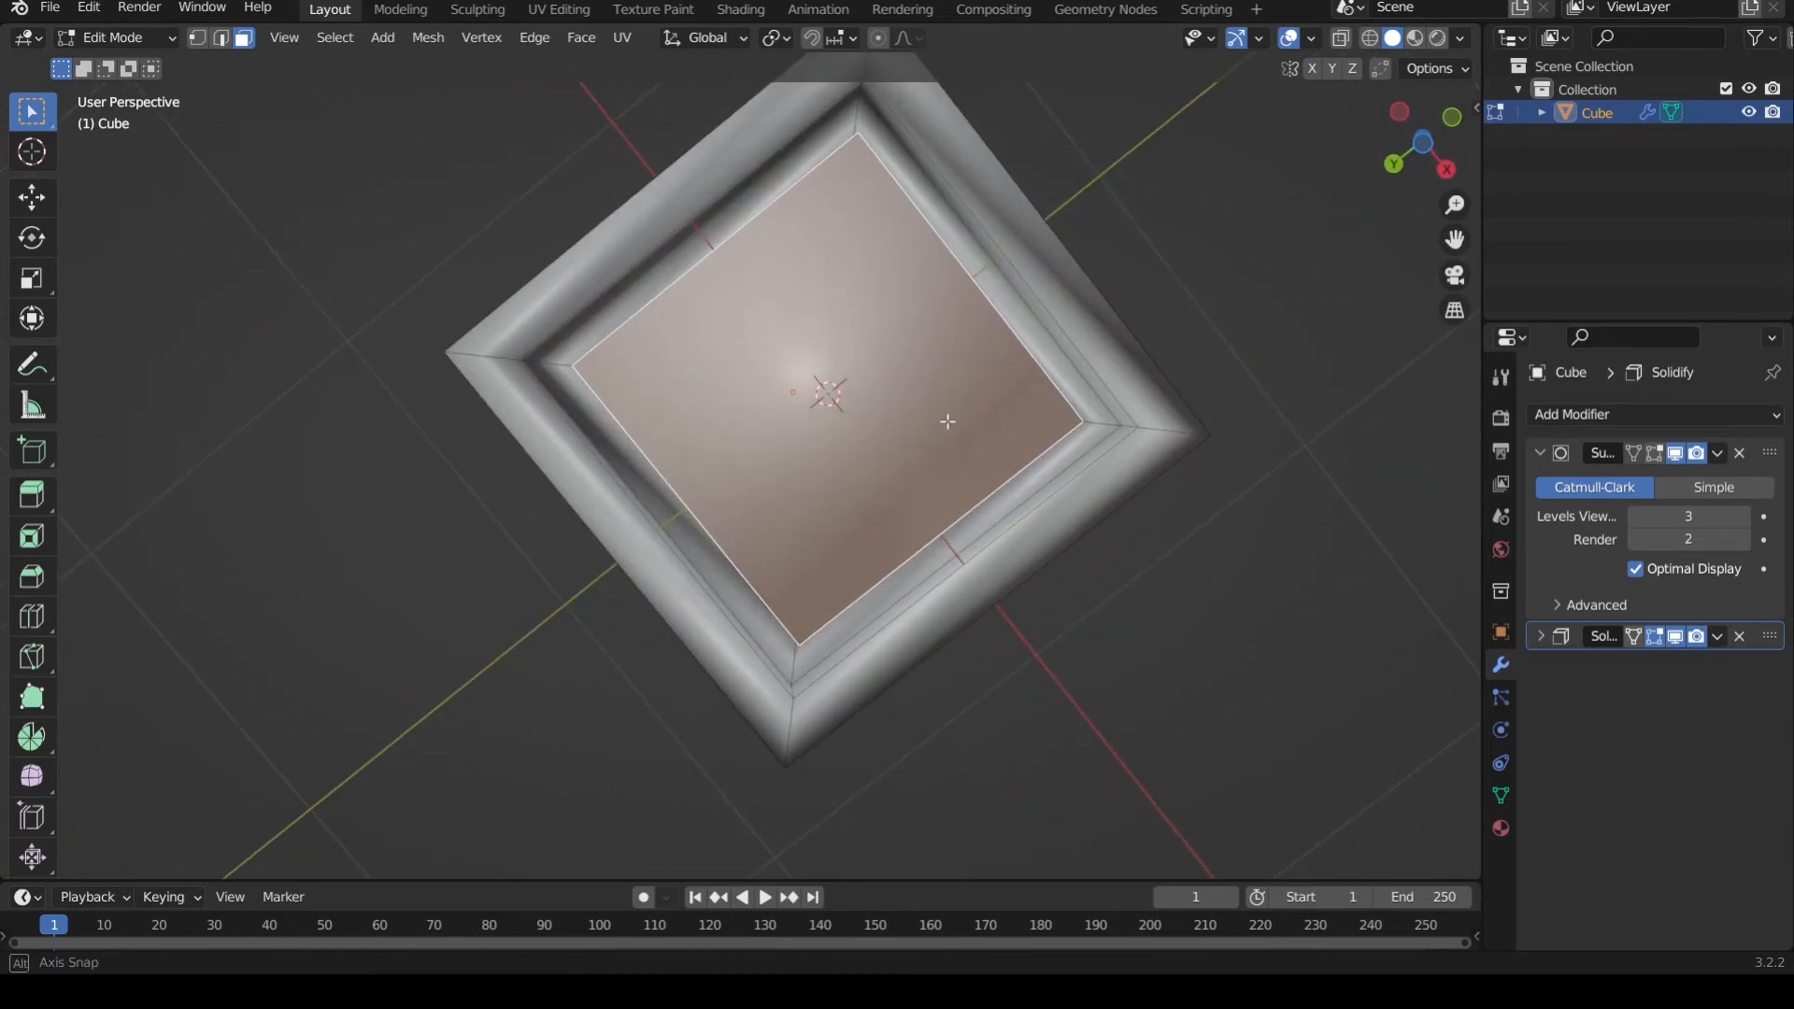
{"action": "key", "text": "i"}
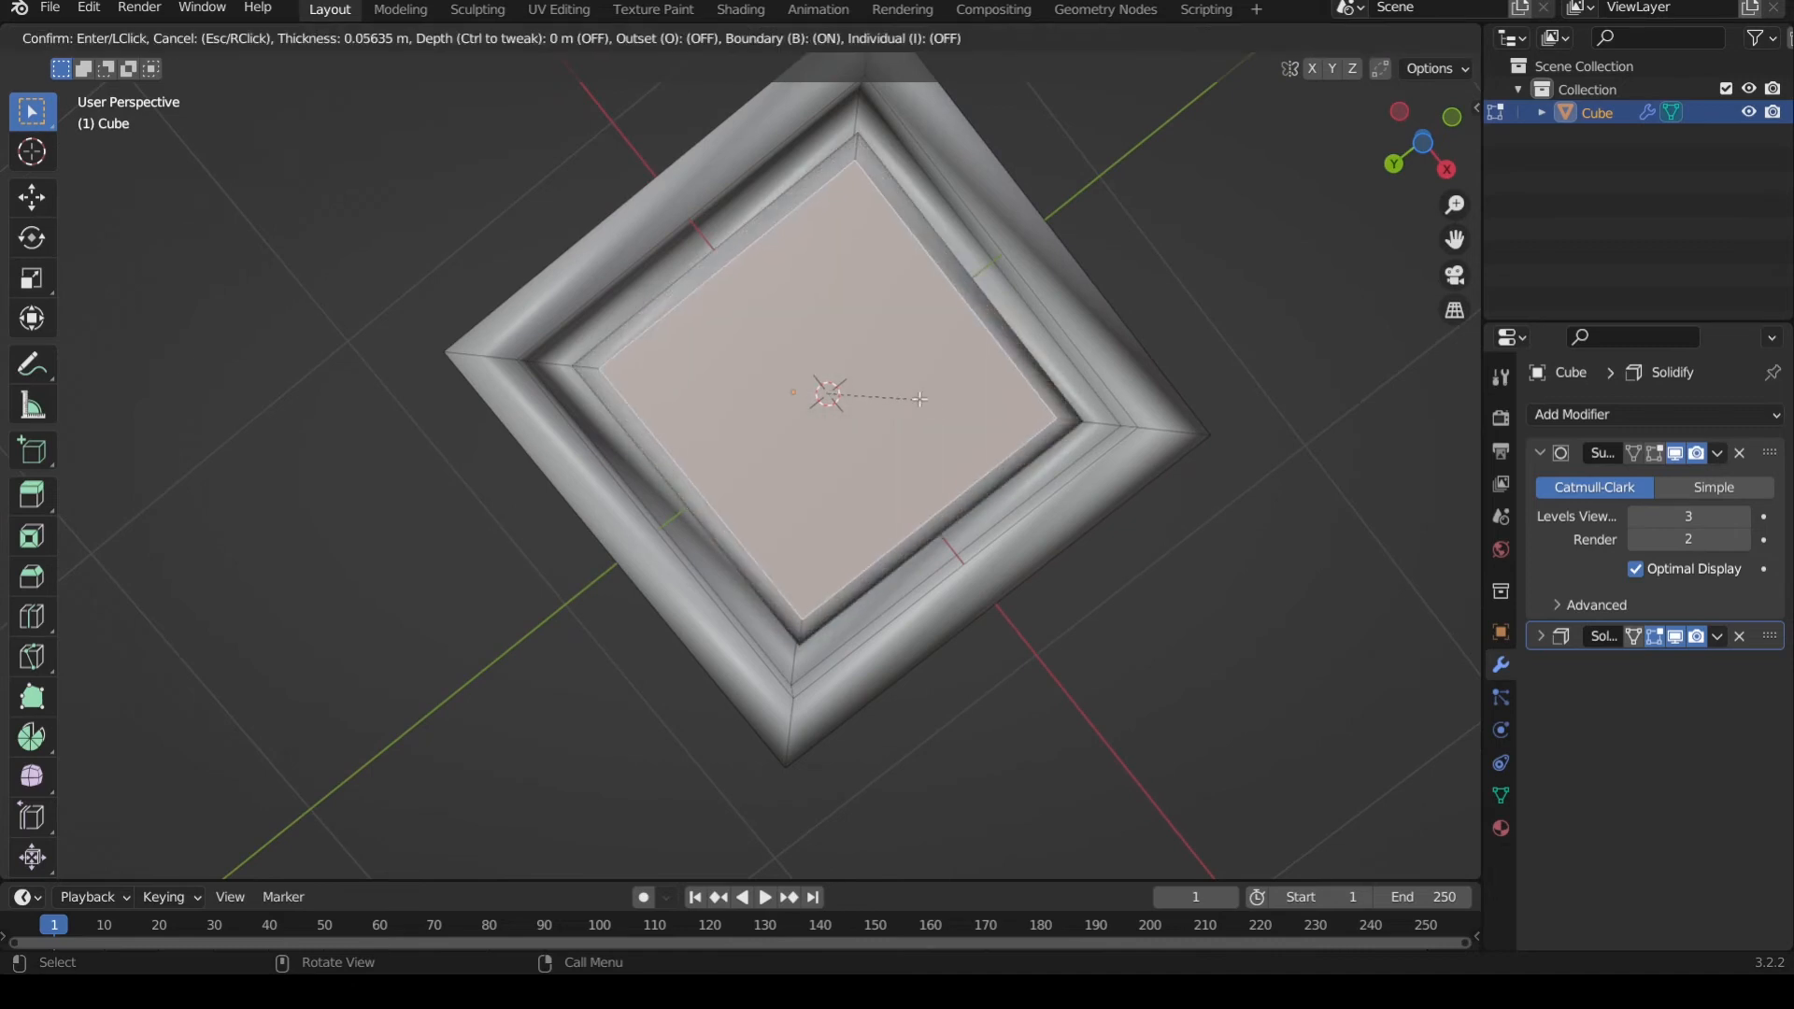
{"action": "left_click", "coordinate": [859, 350]}
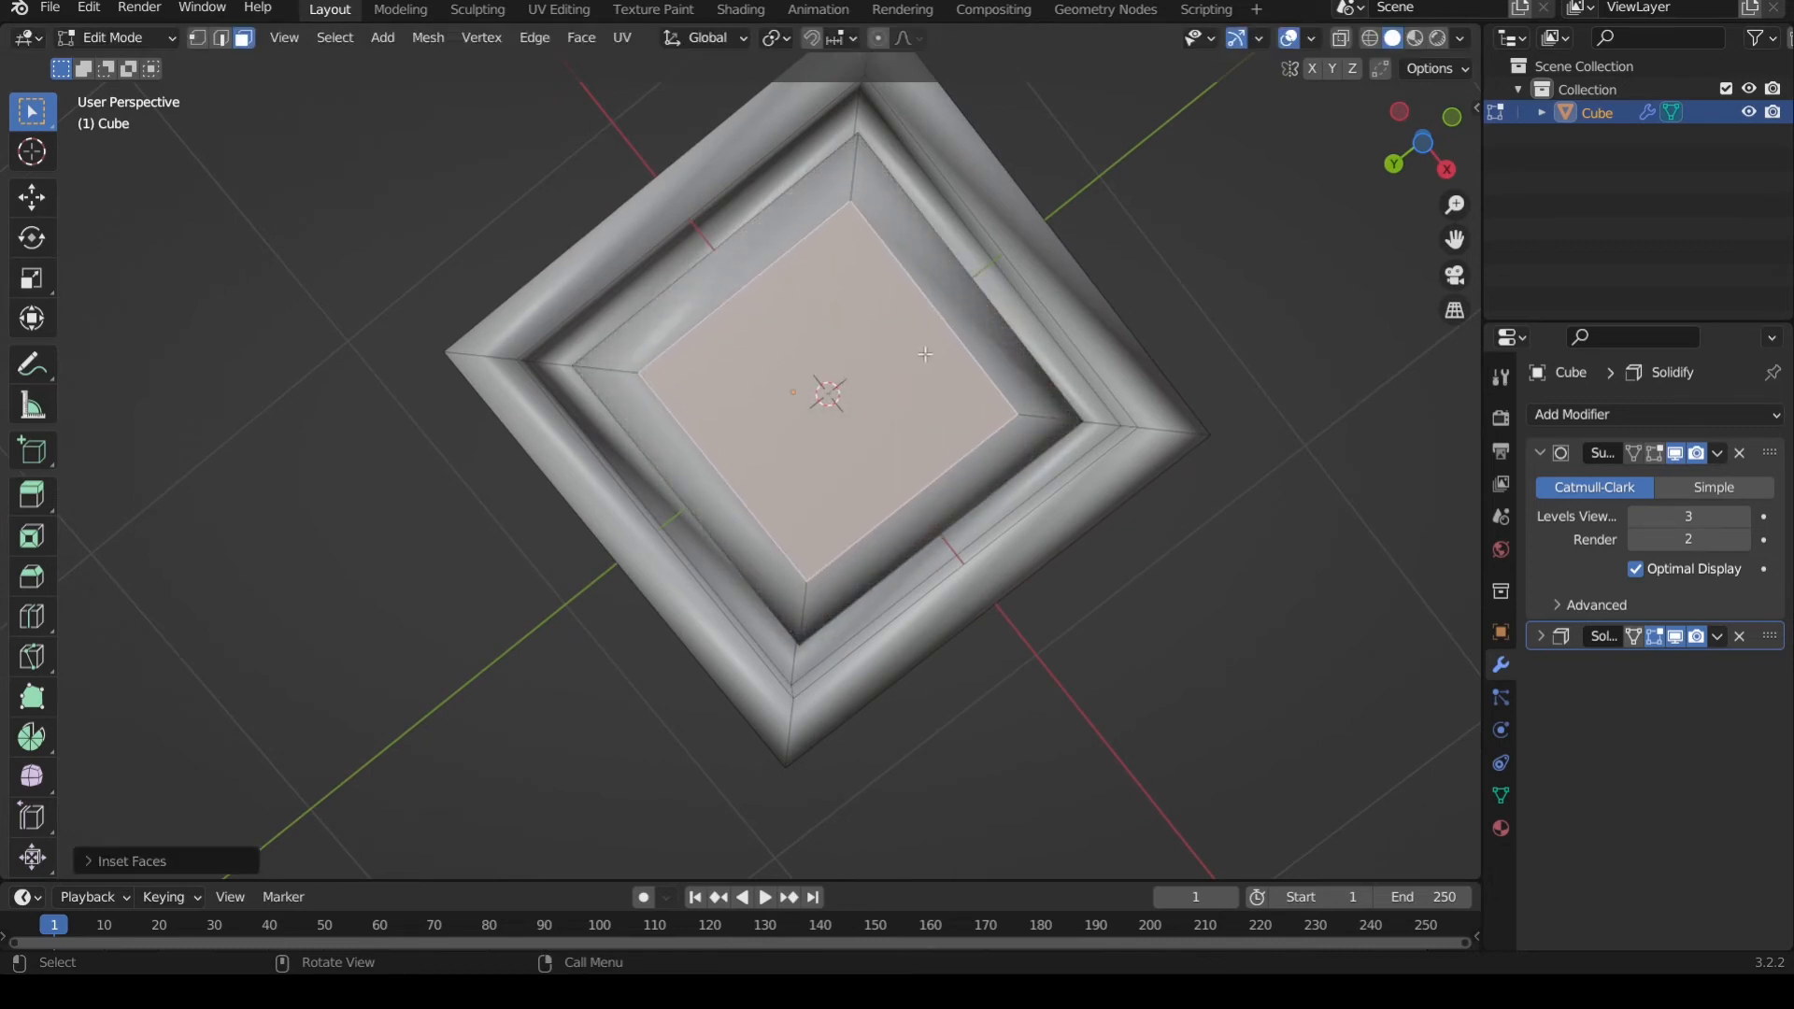
- Inset the base's central face once more, leaving a narrow flat ring around it
{"action": "scroll", "coordinate": [912, 327], "scroll_direction": "up", "scroll_amount": 2}
{"action": "key", "text": "i"}
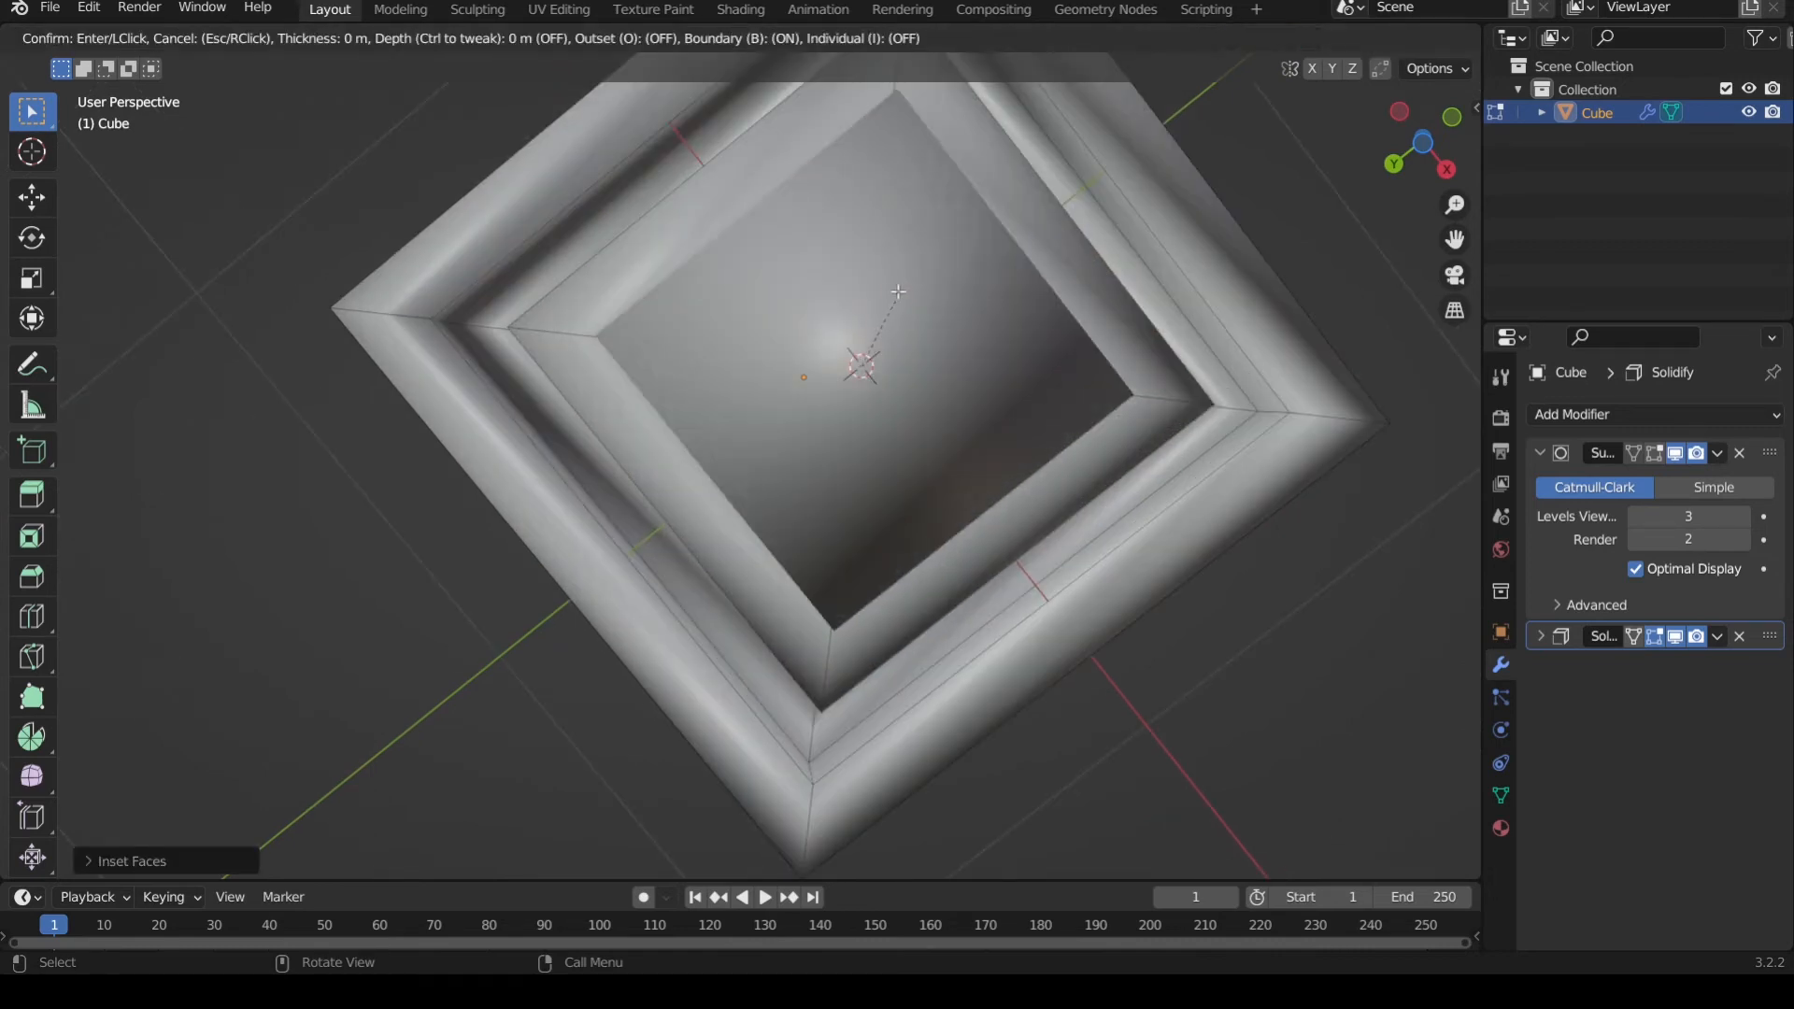
{"action": "key", "text": "Escape"}
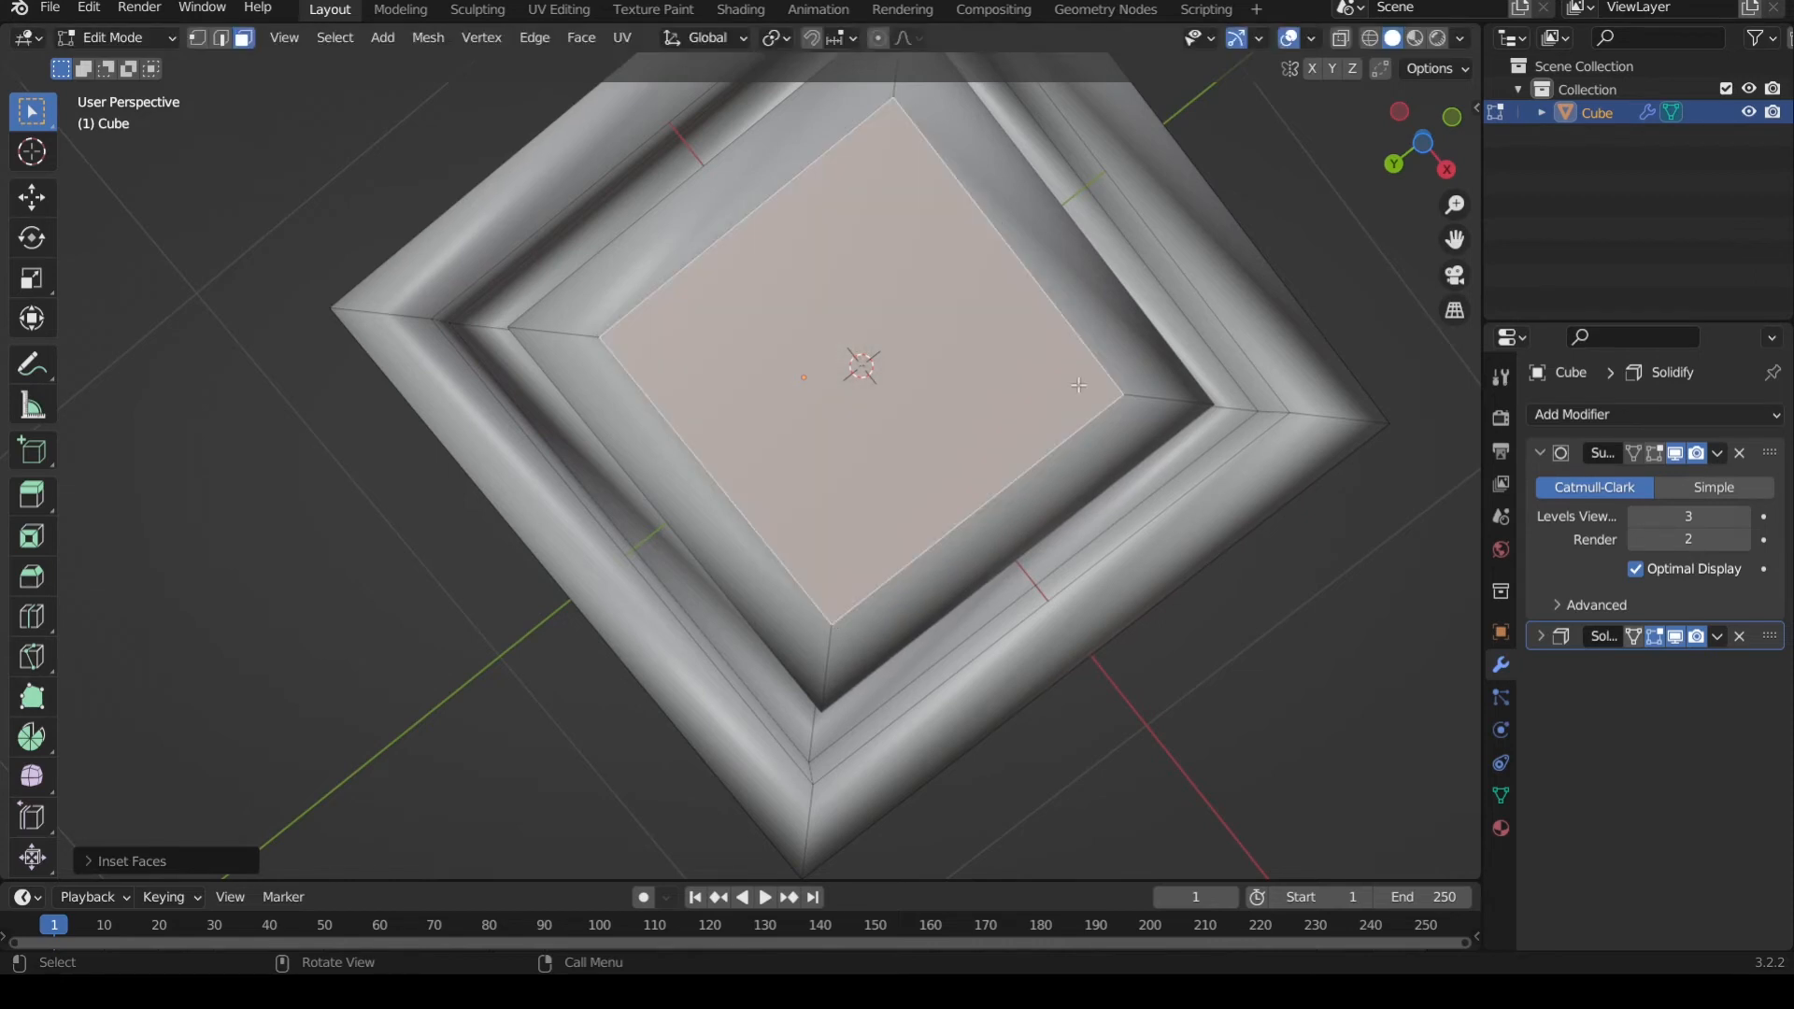
{"action": "key", "text": "i"}
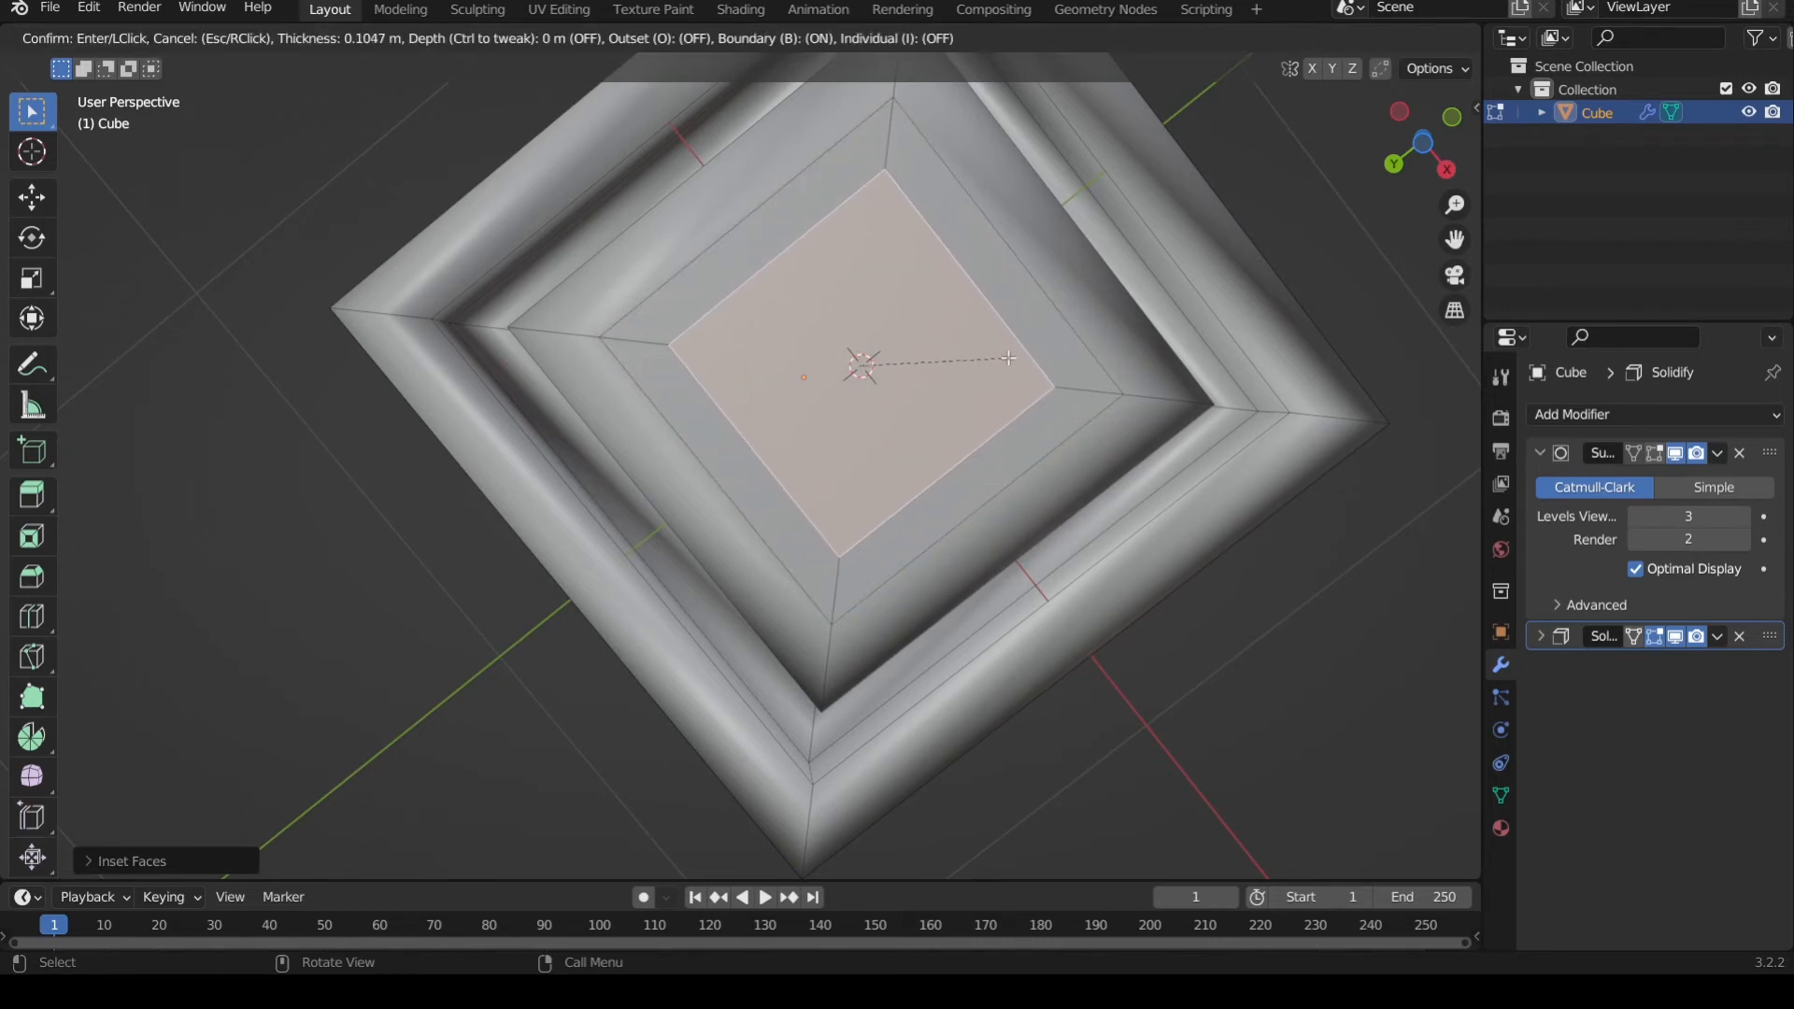
{"action": "left_click", "coordinate": [1056, 369]}
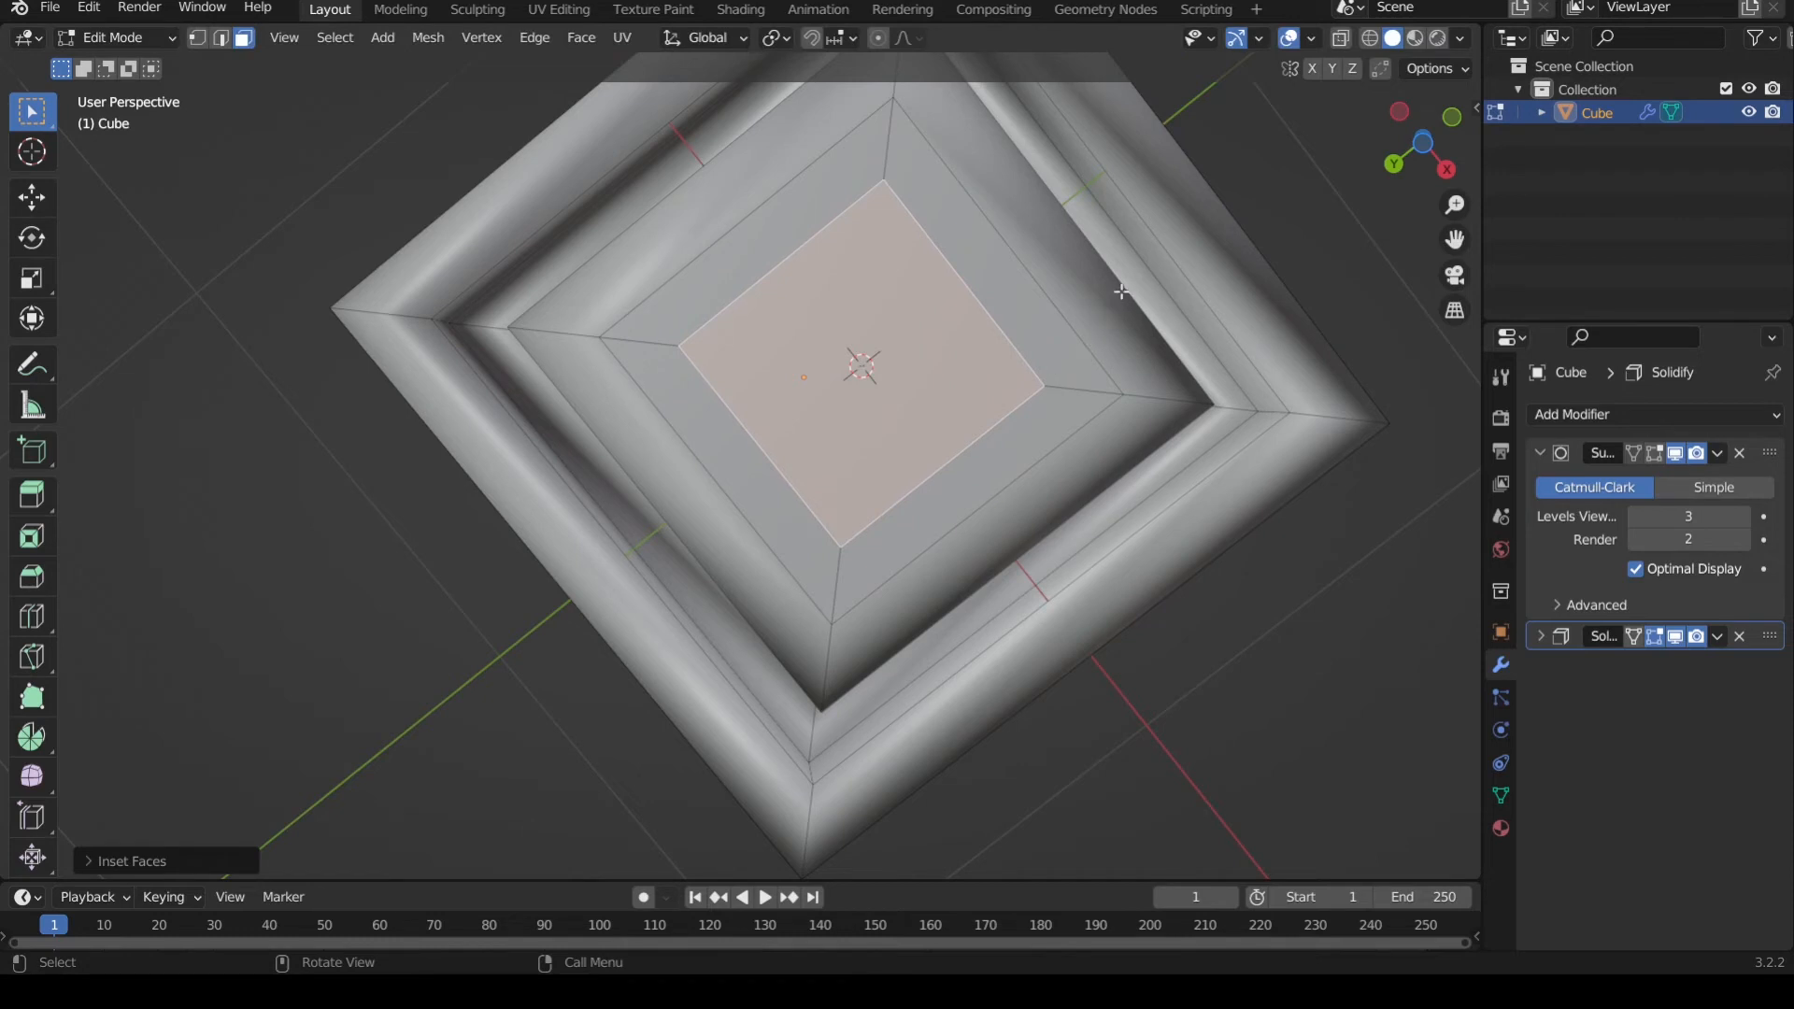
- Select the four faces of the innermost inset ring on the cup's base
{"action": "left_click", "coordinate": [1051, 330]}
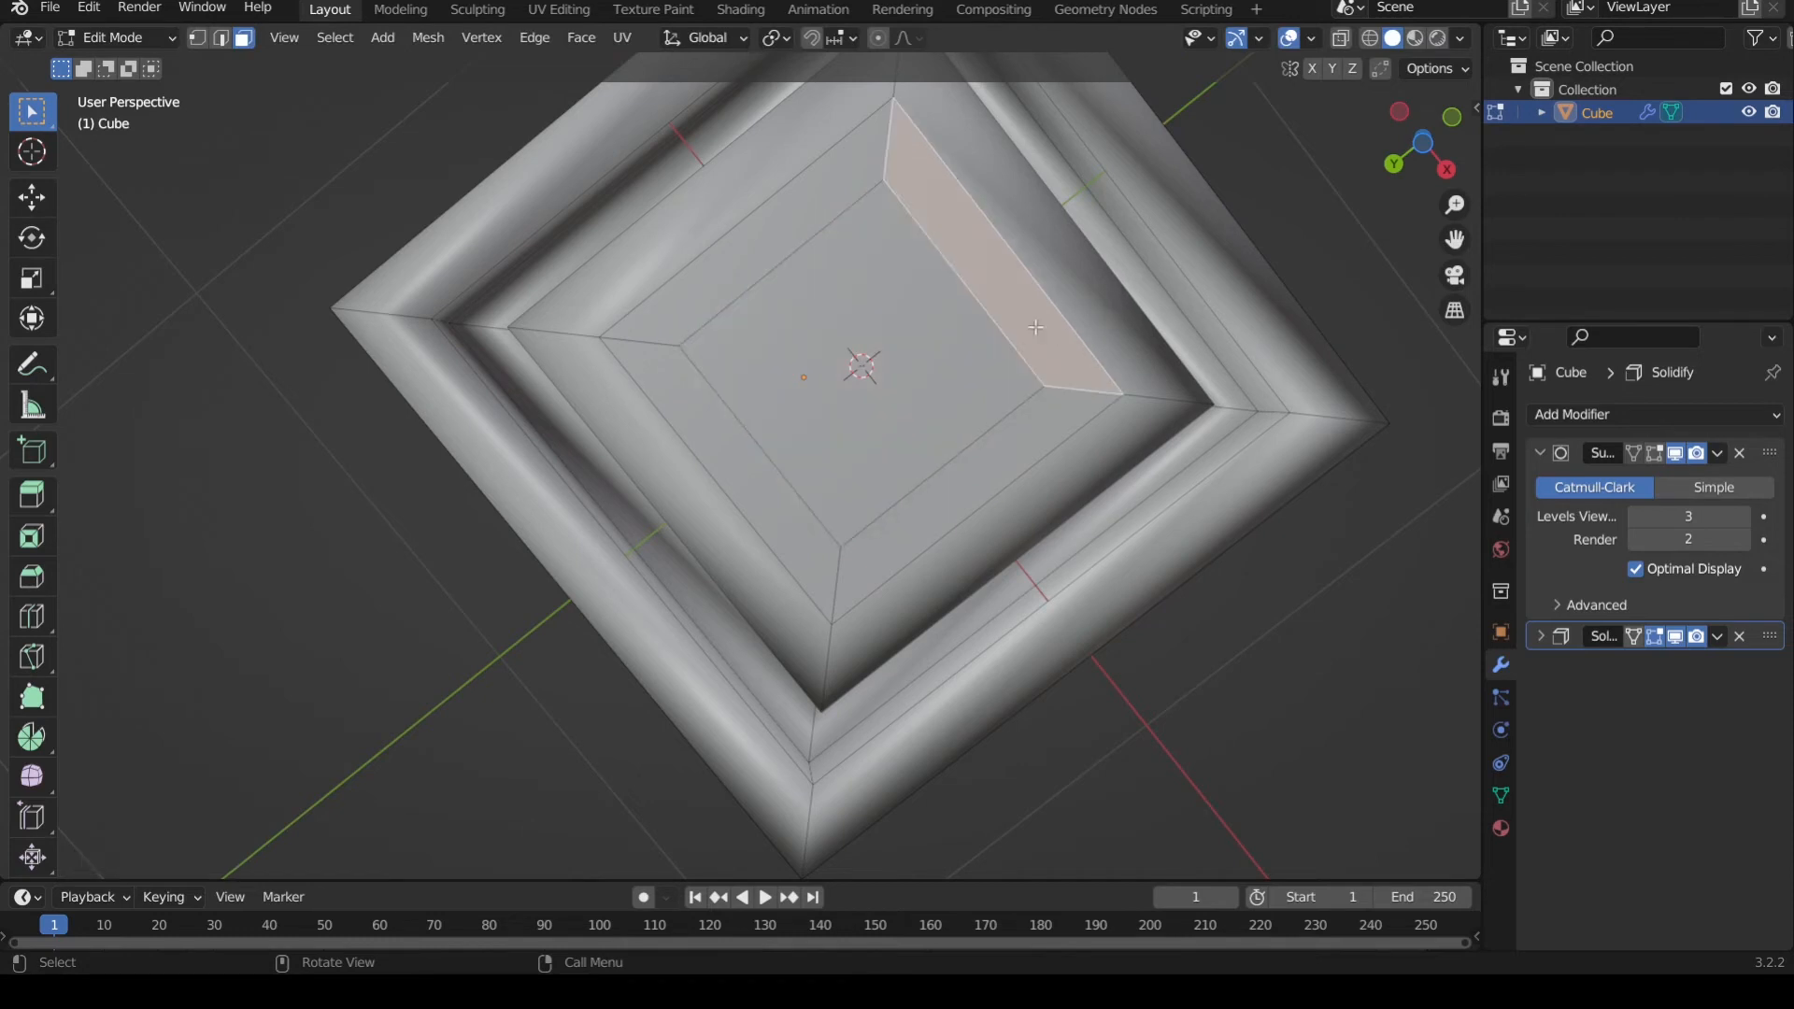
{"action": "left_click", "coordinate": [737, 232], "text": "shift"}
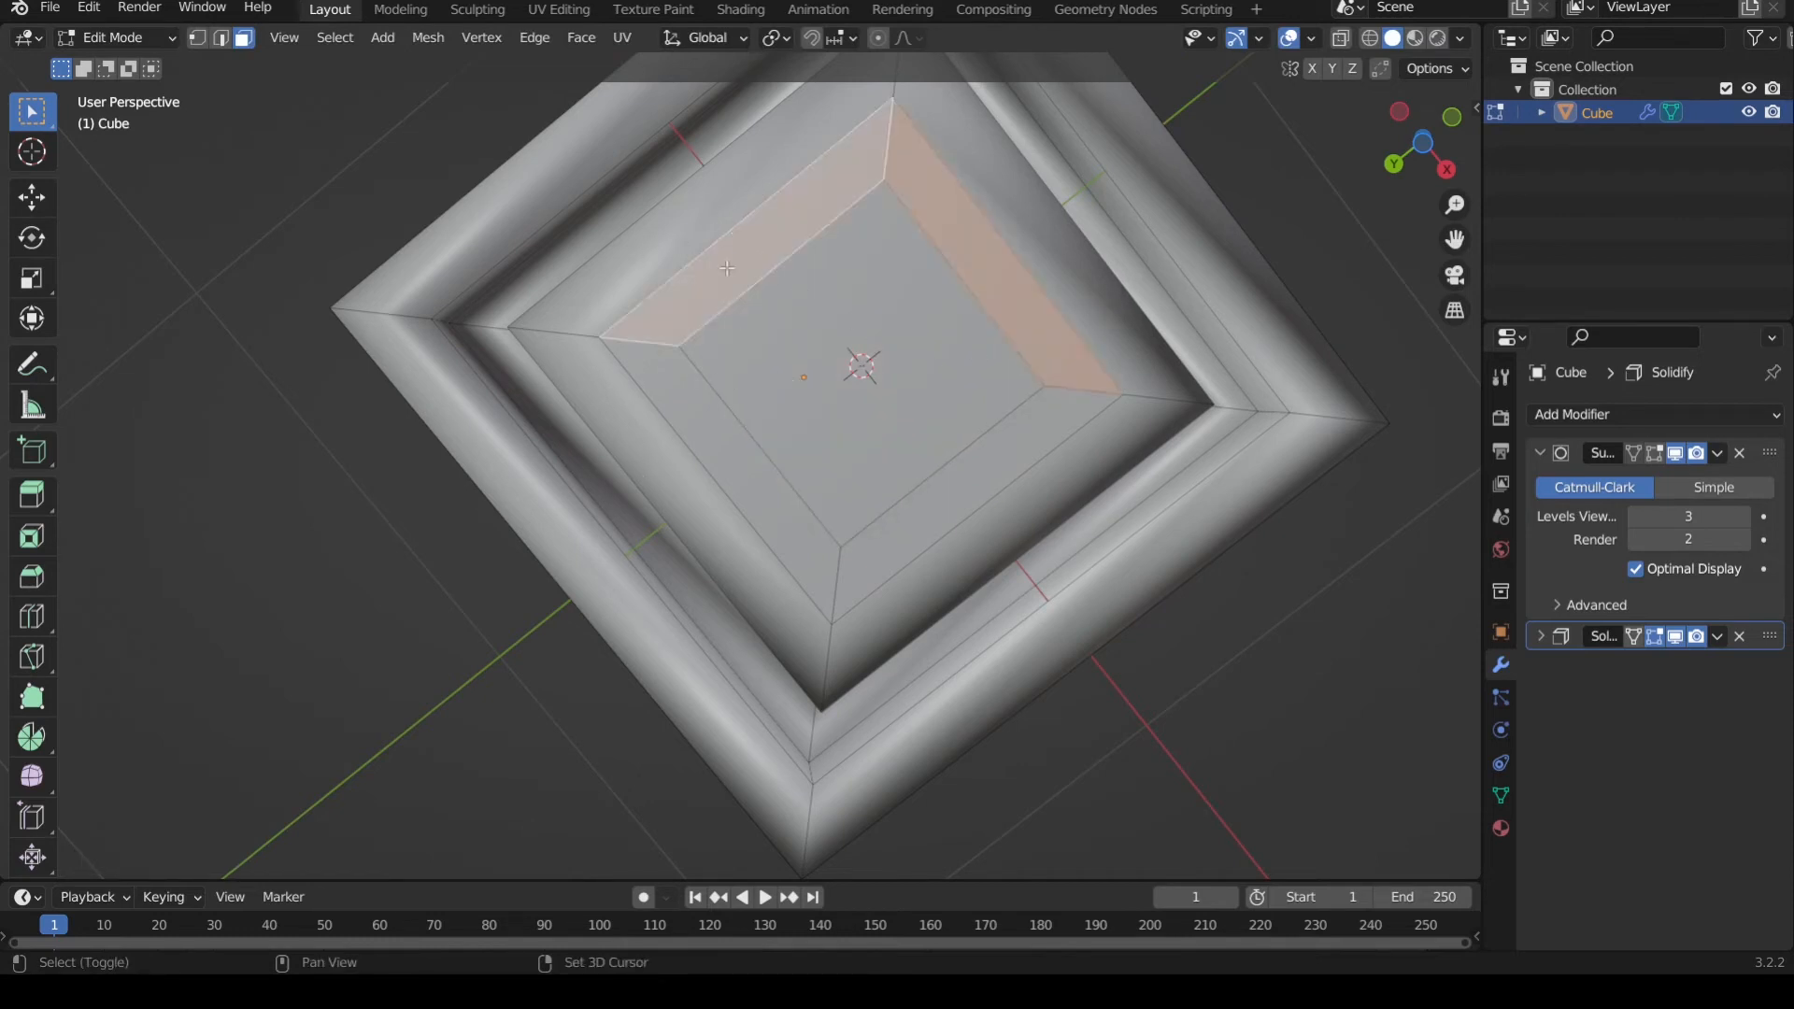
{"action": "left_click", "coordinate": [717, 432], "text": "shift"}
{"action": "left_click", "coordinate": [961, 522], "text": "shift"}
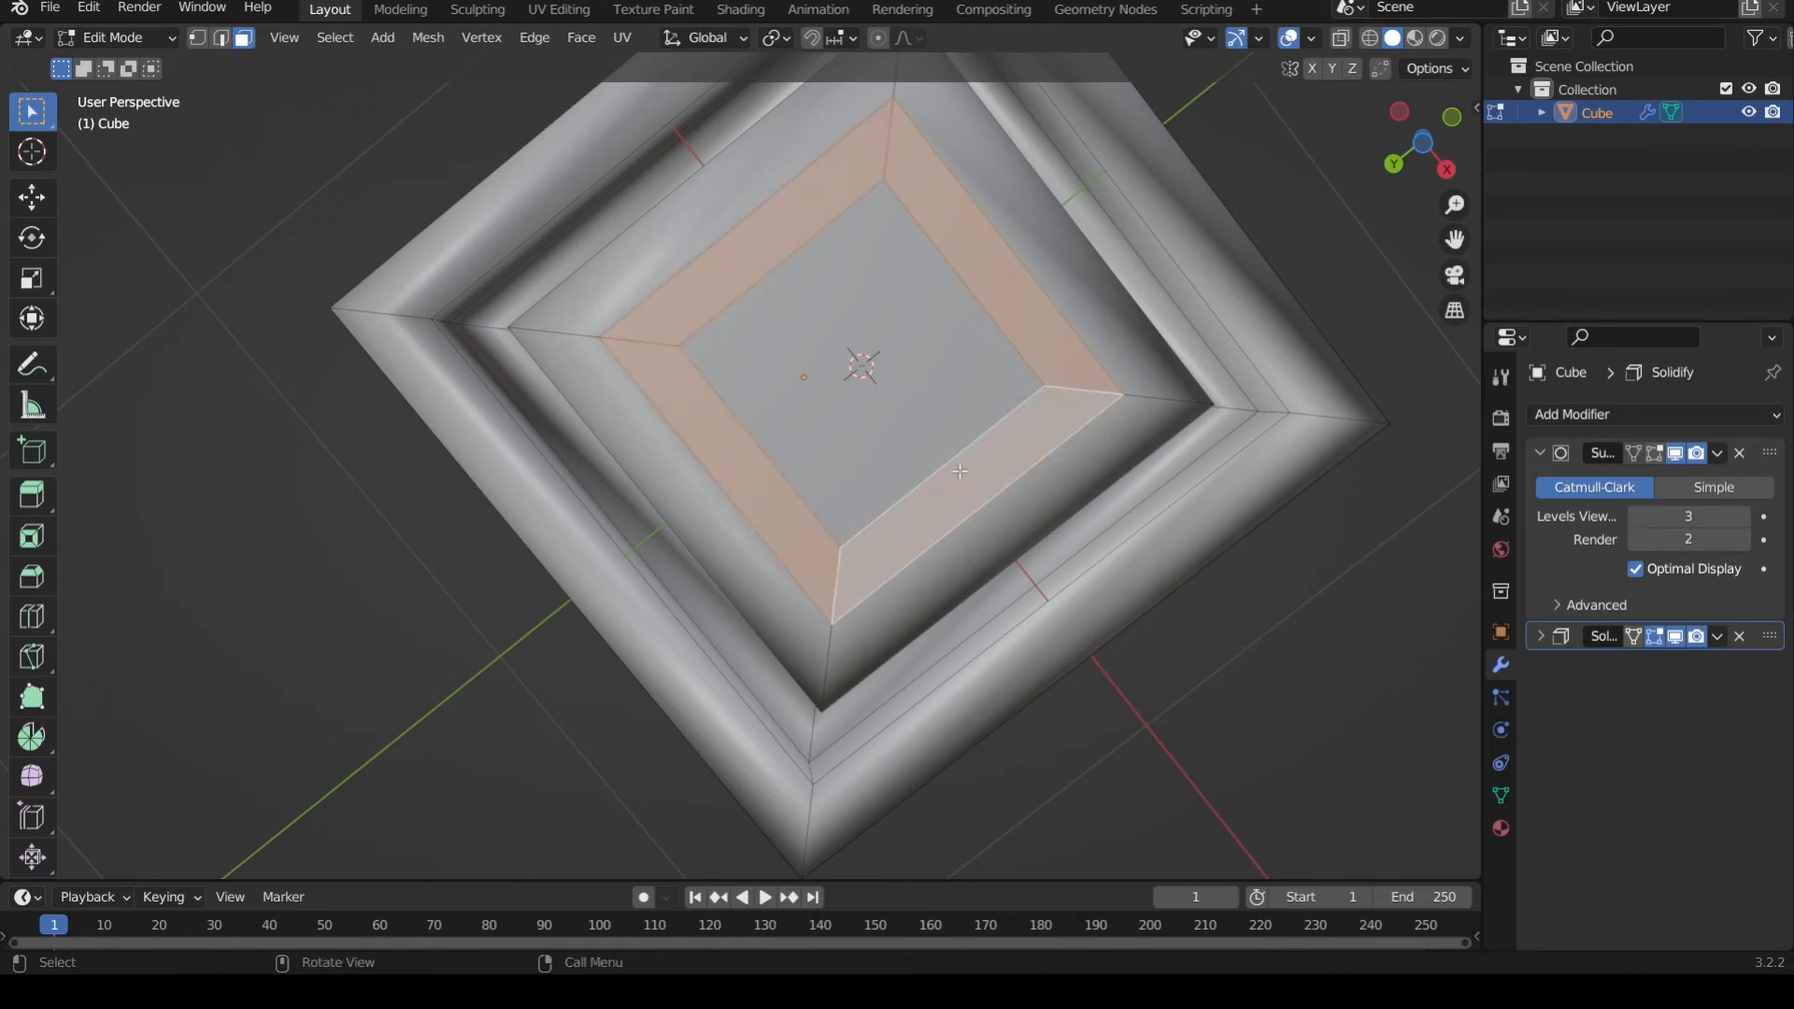
- Try to extrude the four inner ring faces into the base, and undo the extrusion
{"action": "key", "text": "e"}
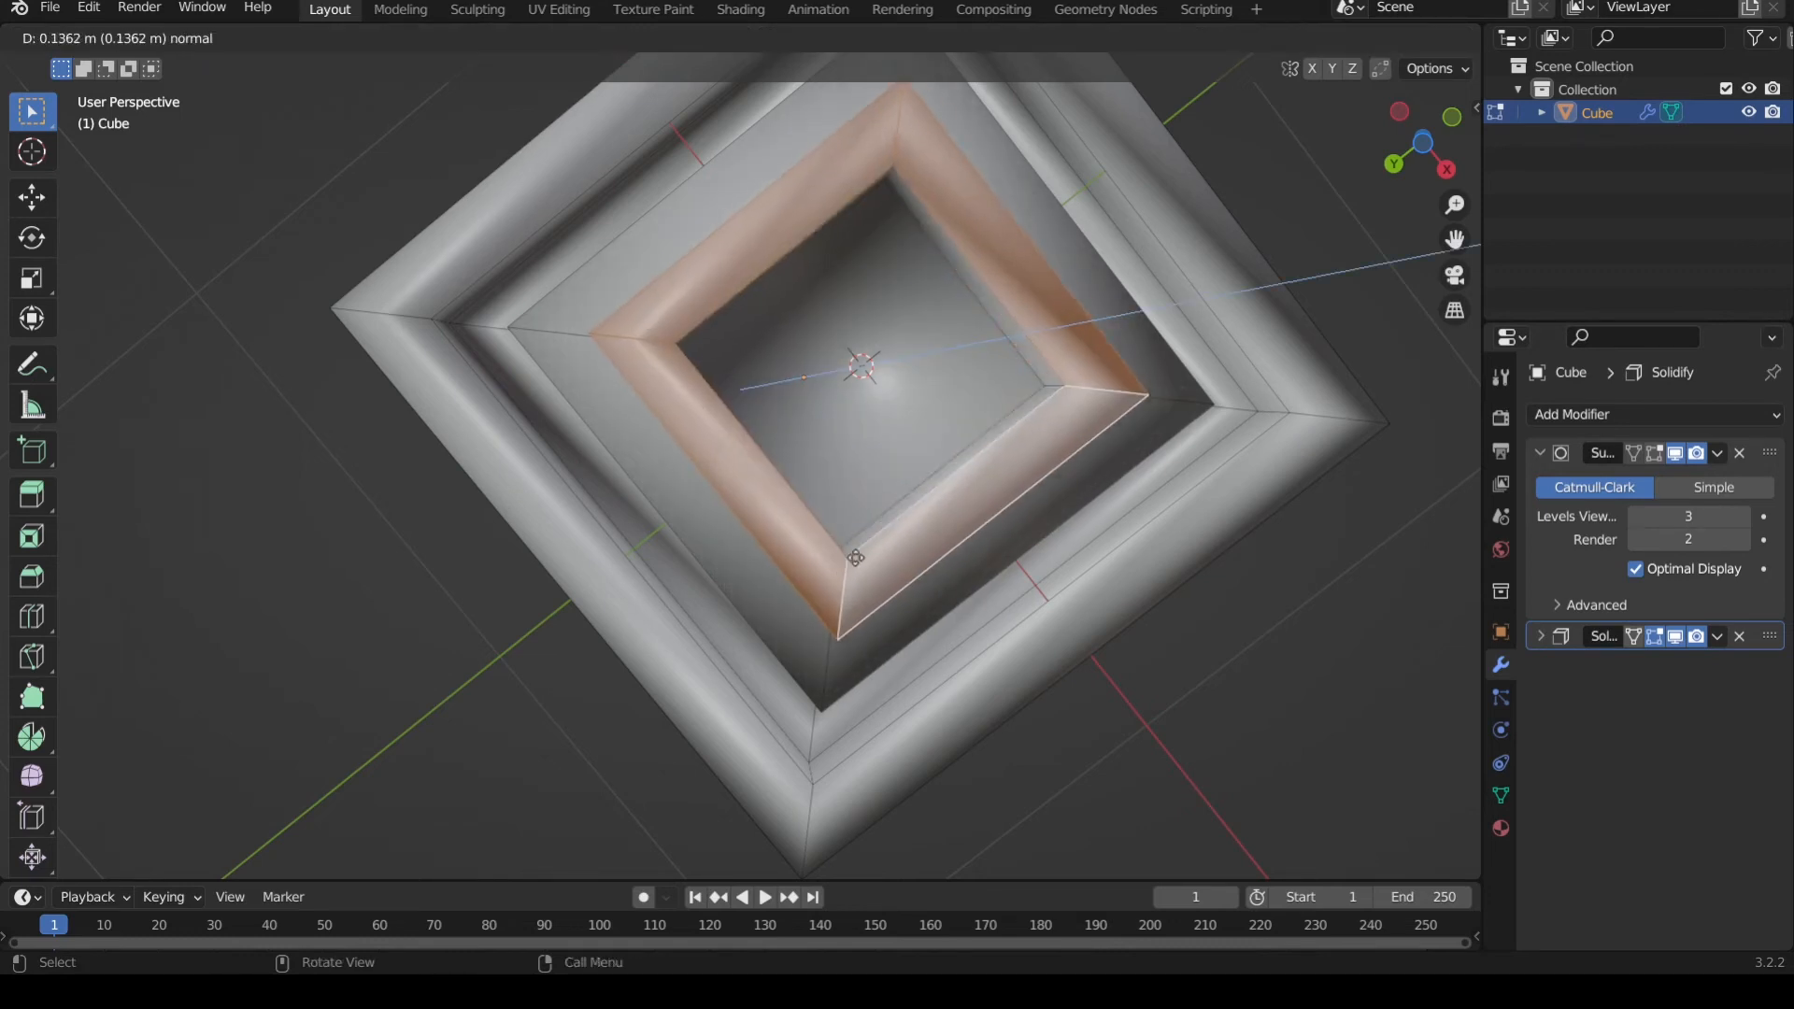
{"action": "left_click", "coordinate": [957, 353]}
{"action": "scroll", "coordinate": [957, 352], "scroll_direction": "up", "scroll_amount": 2}
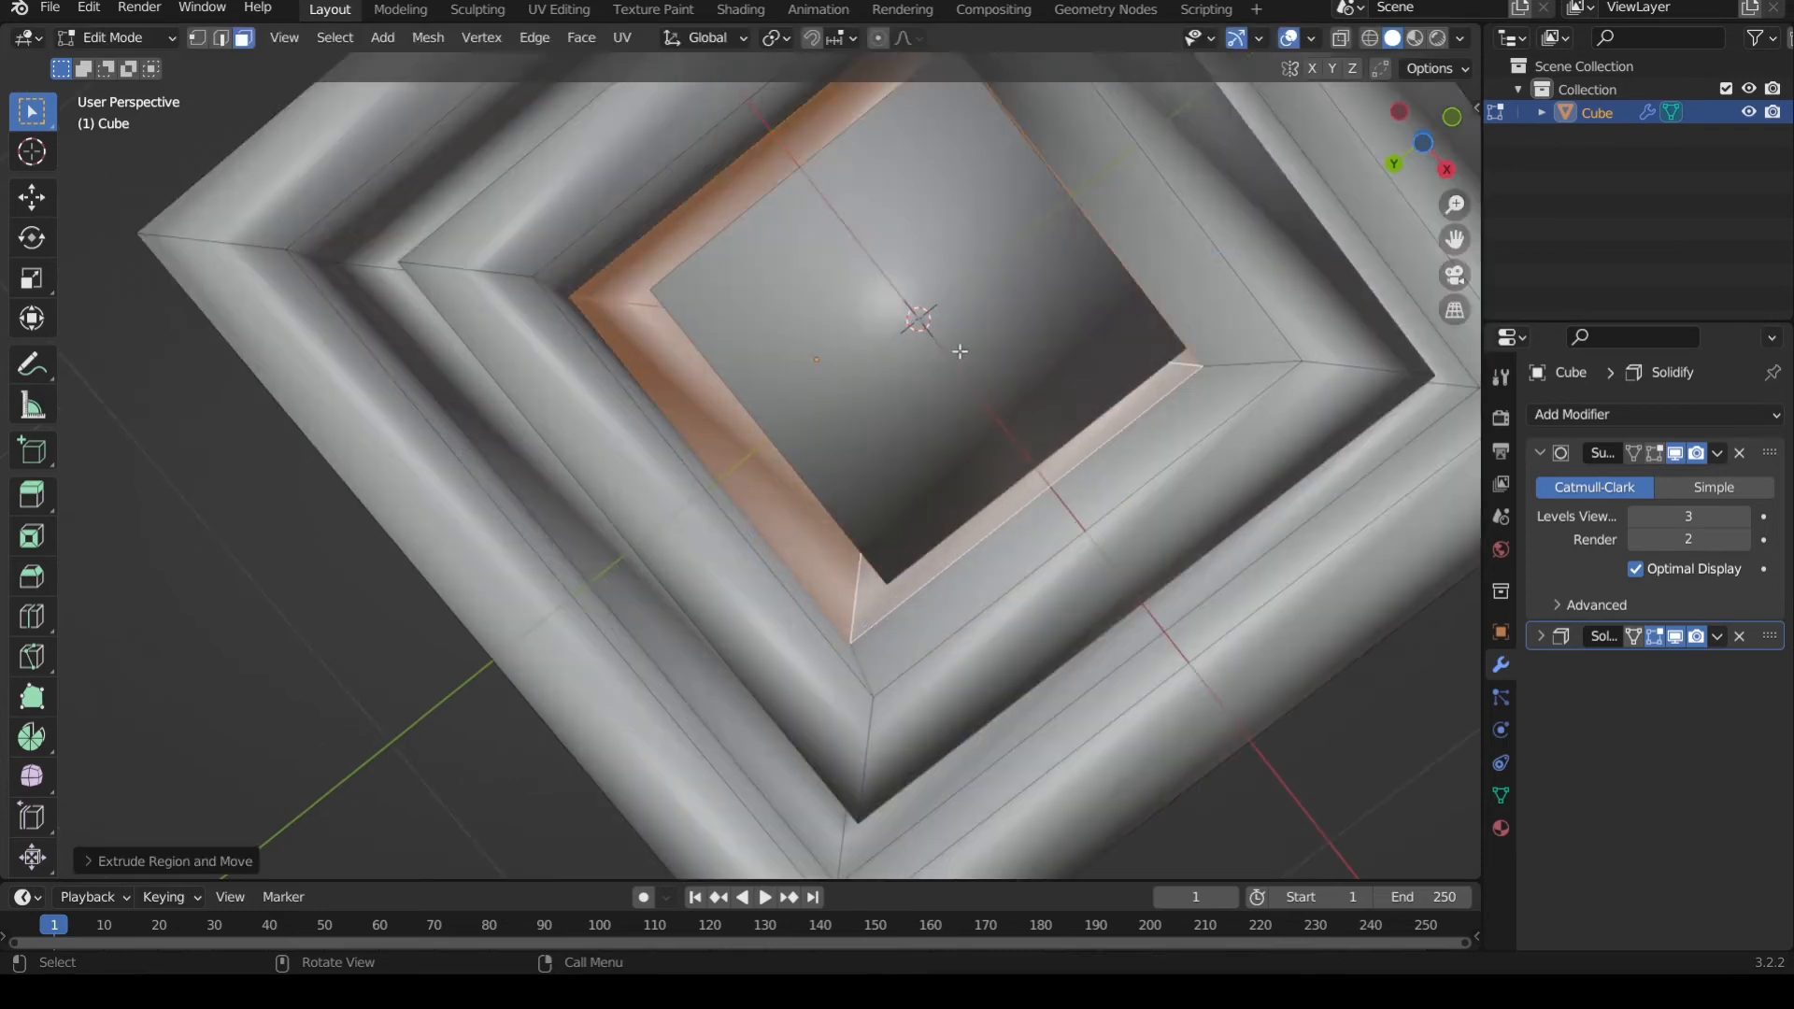
{"action": "middle_click_drag", "start_coordinate": [958, 353], "coordinate": [921, 474]}
{"action": "scroll", "coordinate": [916, 380], "scroll_direction": "down", "scroll_amount": 3}
{"action": "key", "text": "ctrl+z"}
- Extrude the four selected ring faces into the base to form a second, smaller groove
{"action": "key", "text": "e"}
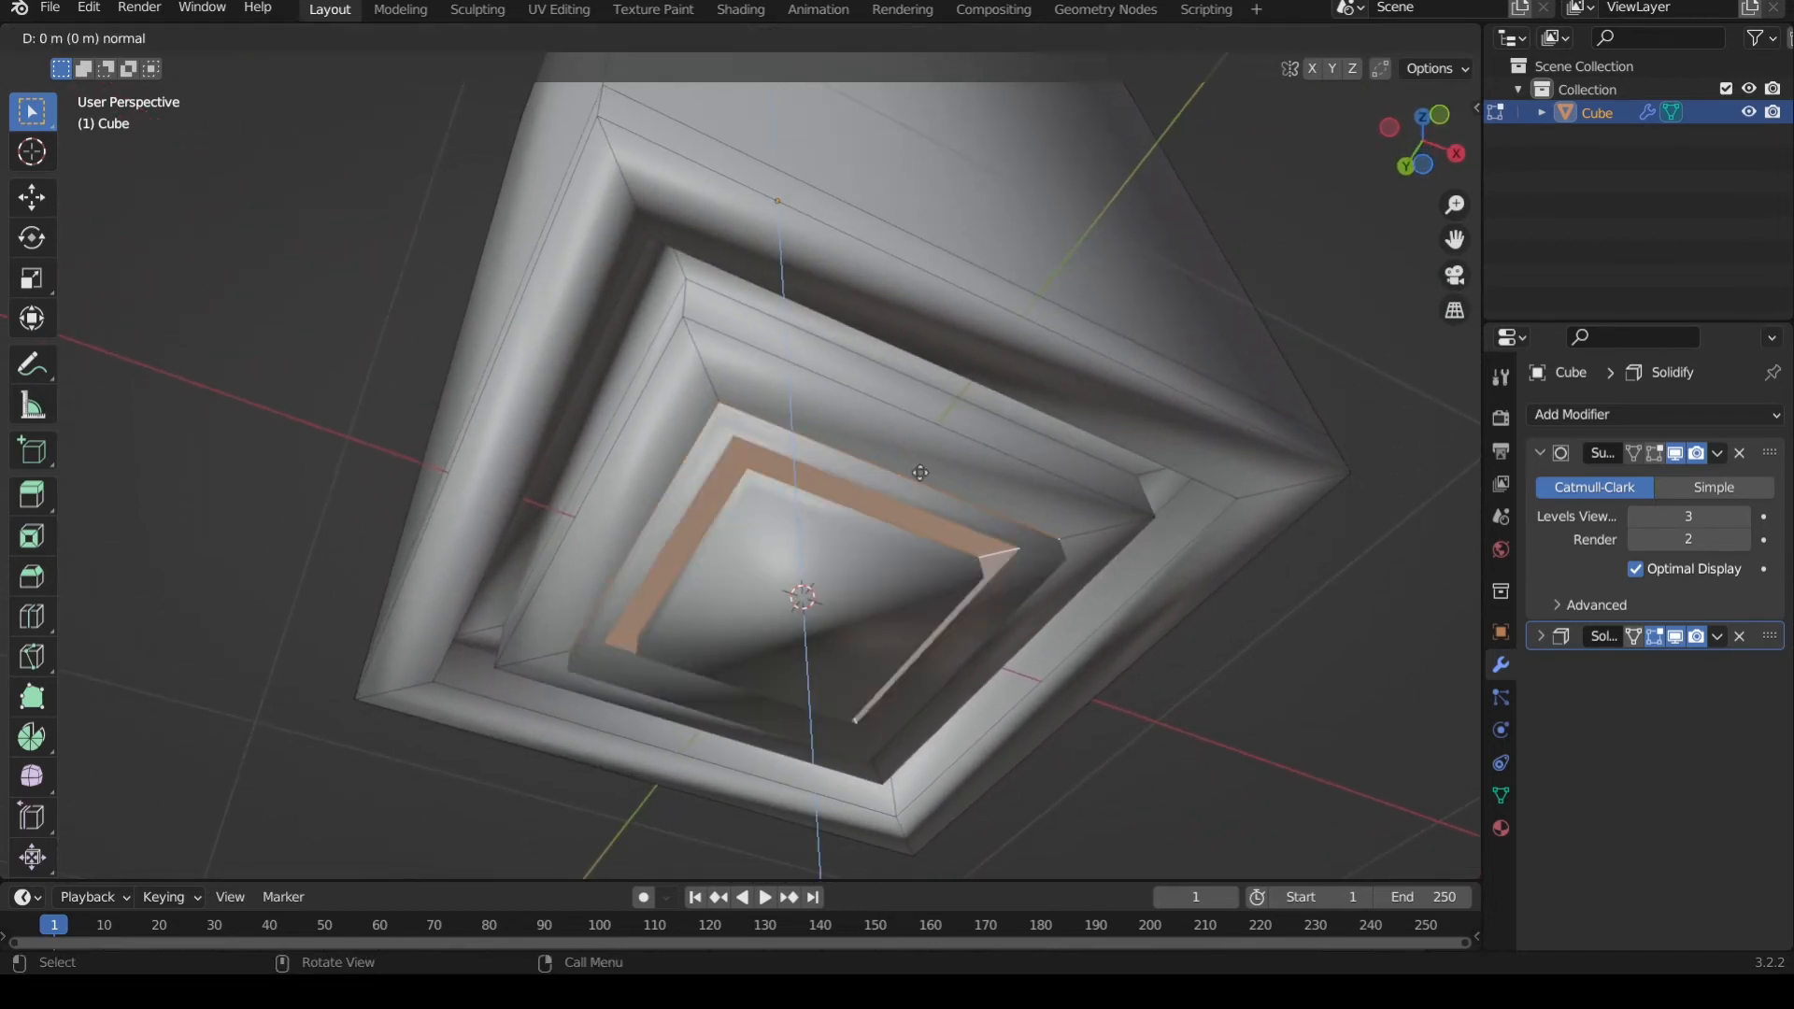
{"action": "left_click", "coordinate": [921, 437]}
{"action": "middle_click_drag", "start_coordinate": [921, 437], "coordinate": [1484, 517]}
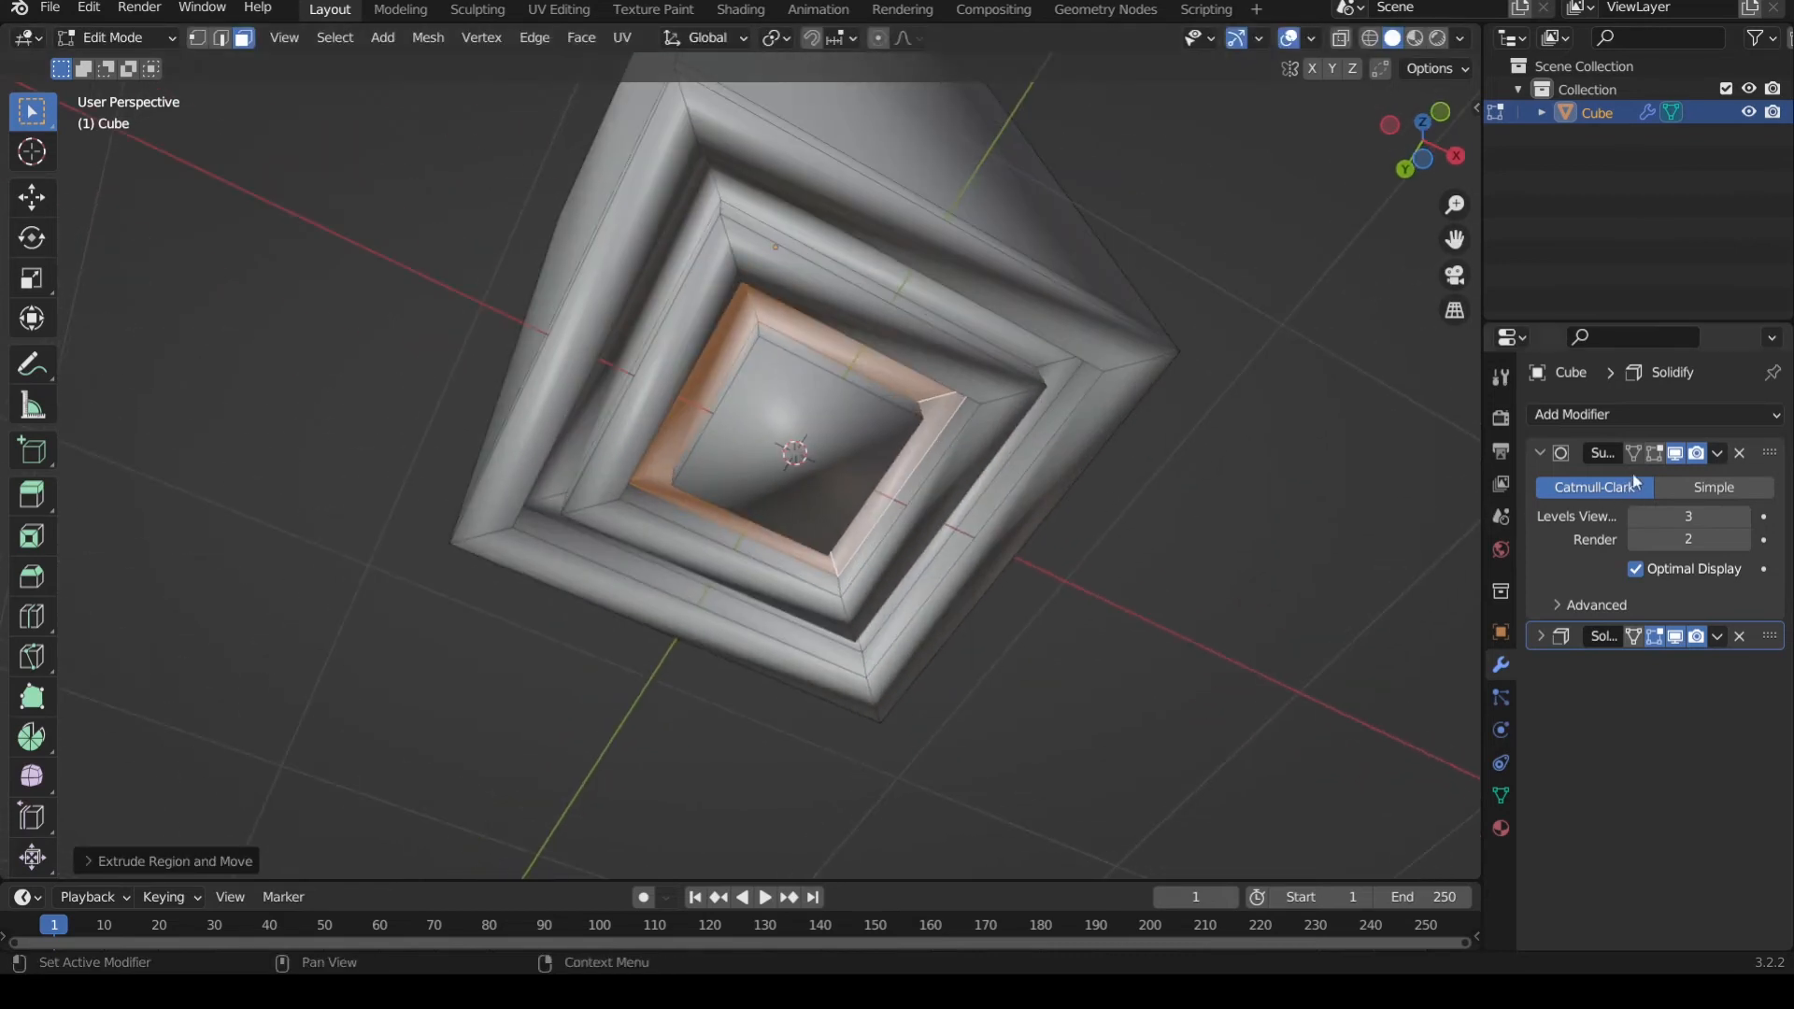
- Turn the Subdivision Surface display in Edit Mode back on, return to Object Mode and deselect the cup
{"action": "left_click", "coordinate": [1655, 454]}
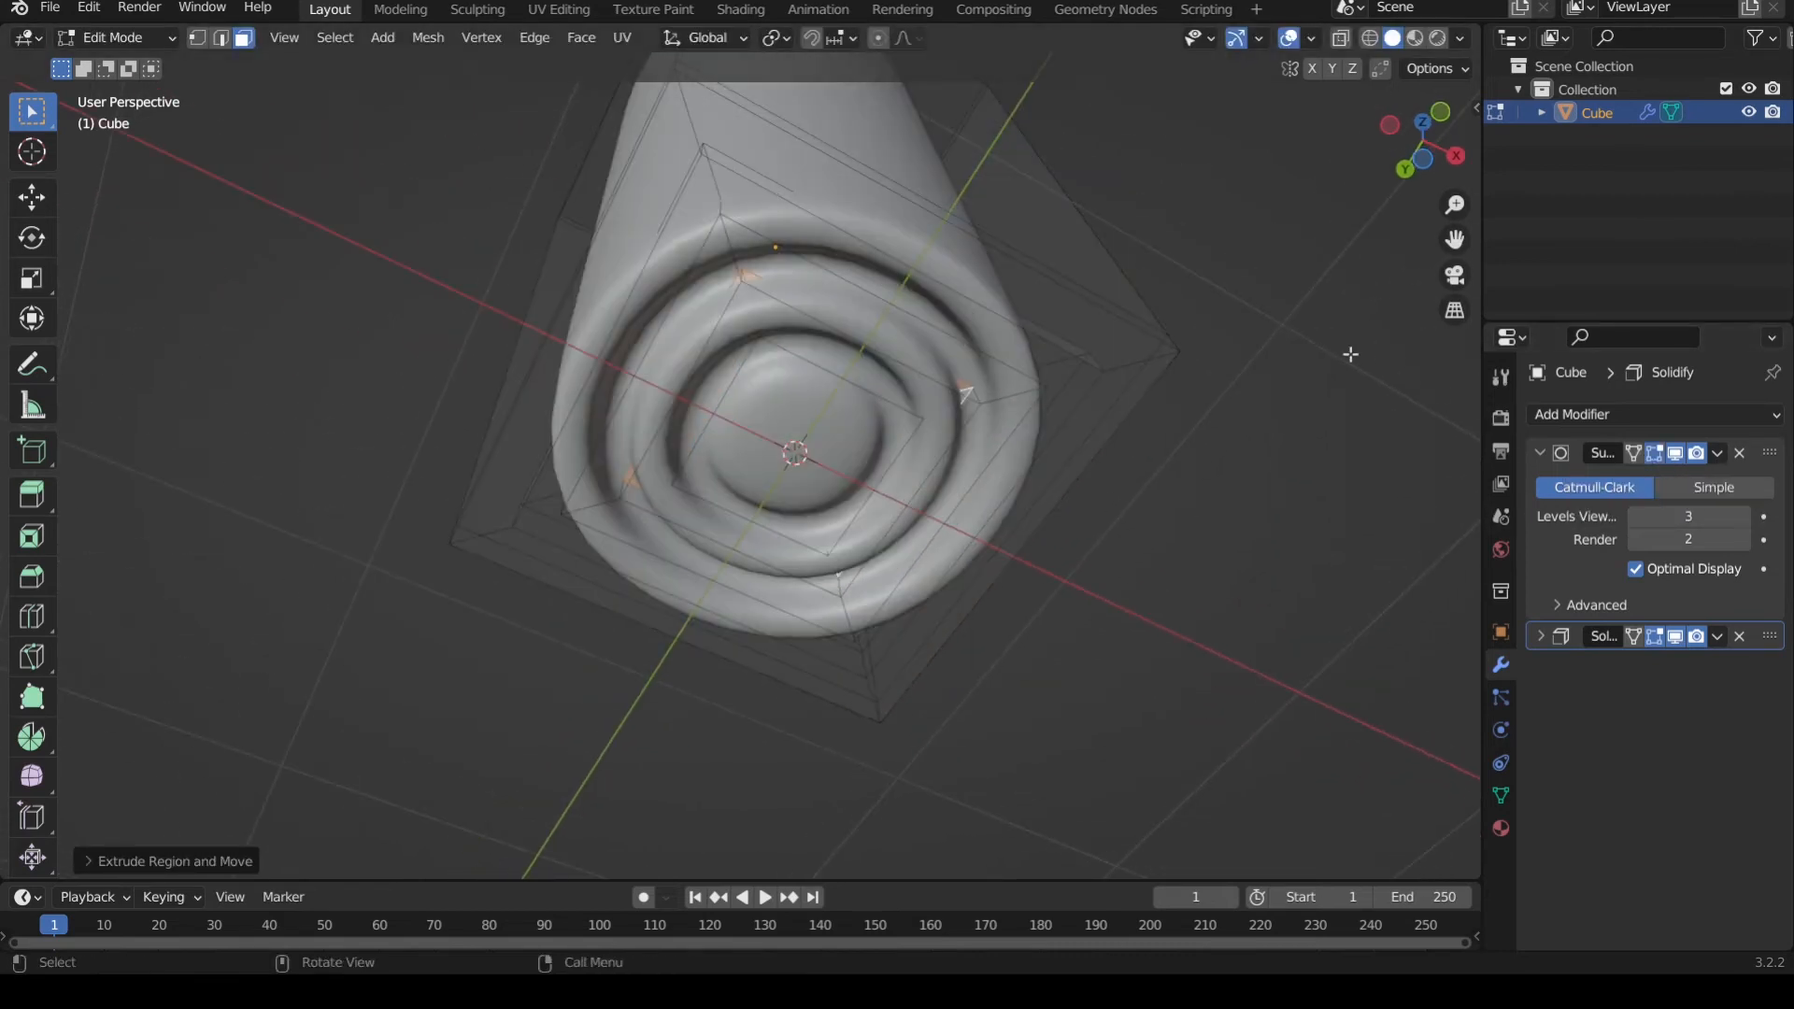
{"action": "middle_click_drag", "start_coordinate": [1349, 353], "coordinate": [1006, 437]}
{"action": "key", "text": "Tab"}
{"action": "left_click", "coordinate": [1024, 419]}
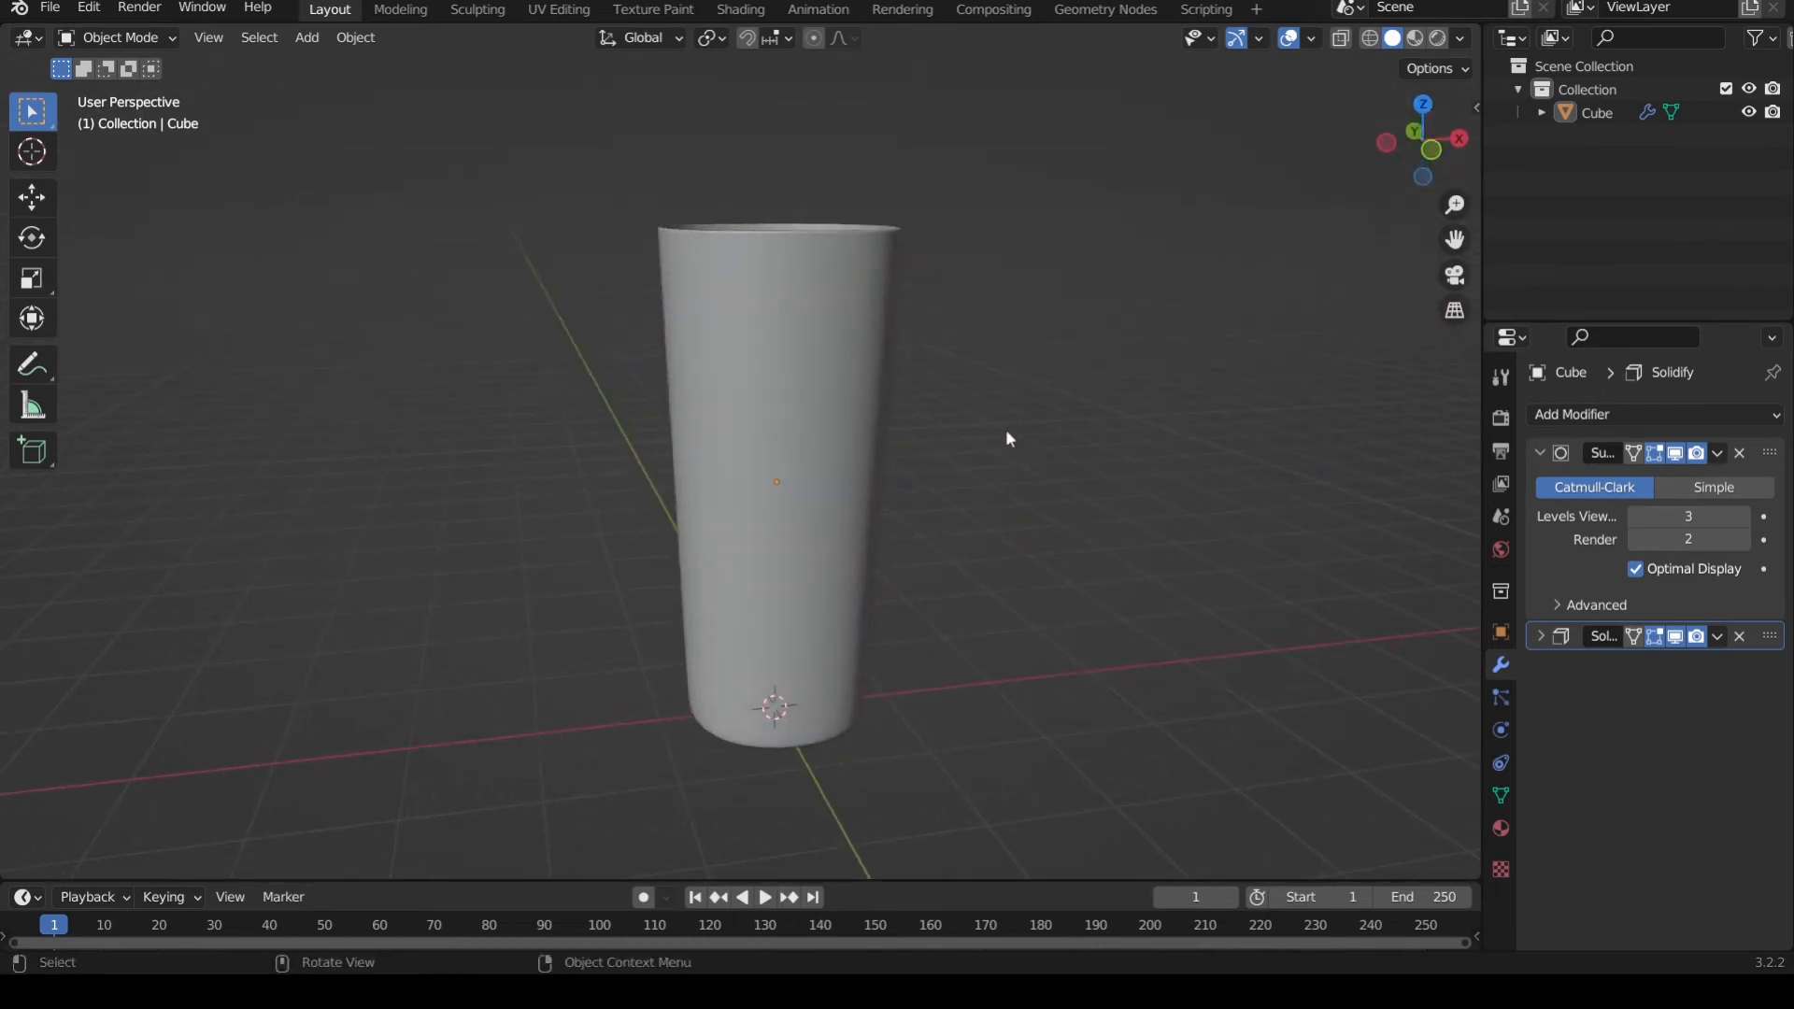
- In the back orthographic view, add a cube mesh and flatten it to about 0.155 of its height along Z
{"action": "left_click", "coordinate": [1411, 135]}
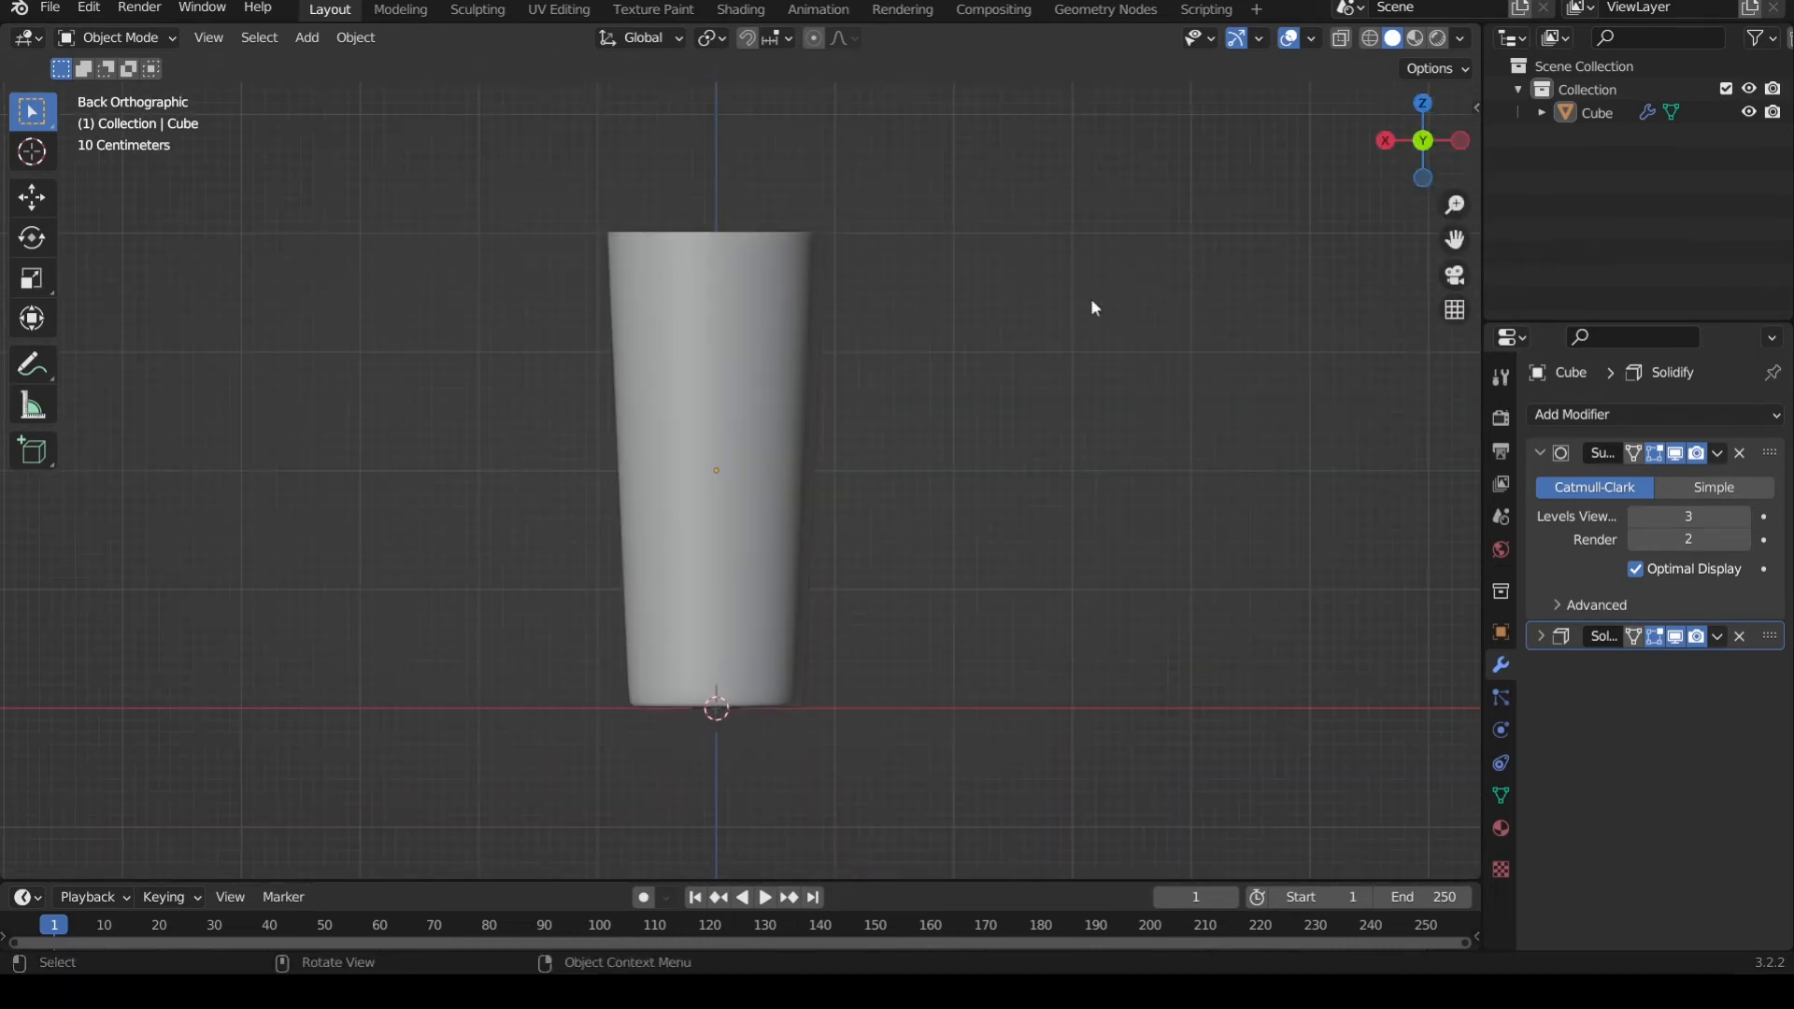
{"action": "middle_click_drag", "start_coordinate": [933, 360], "coordinate": [1019, 371], "text": "shift"}
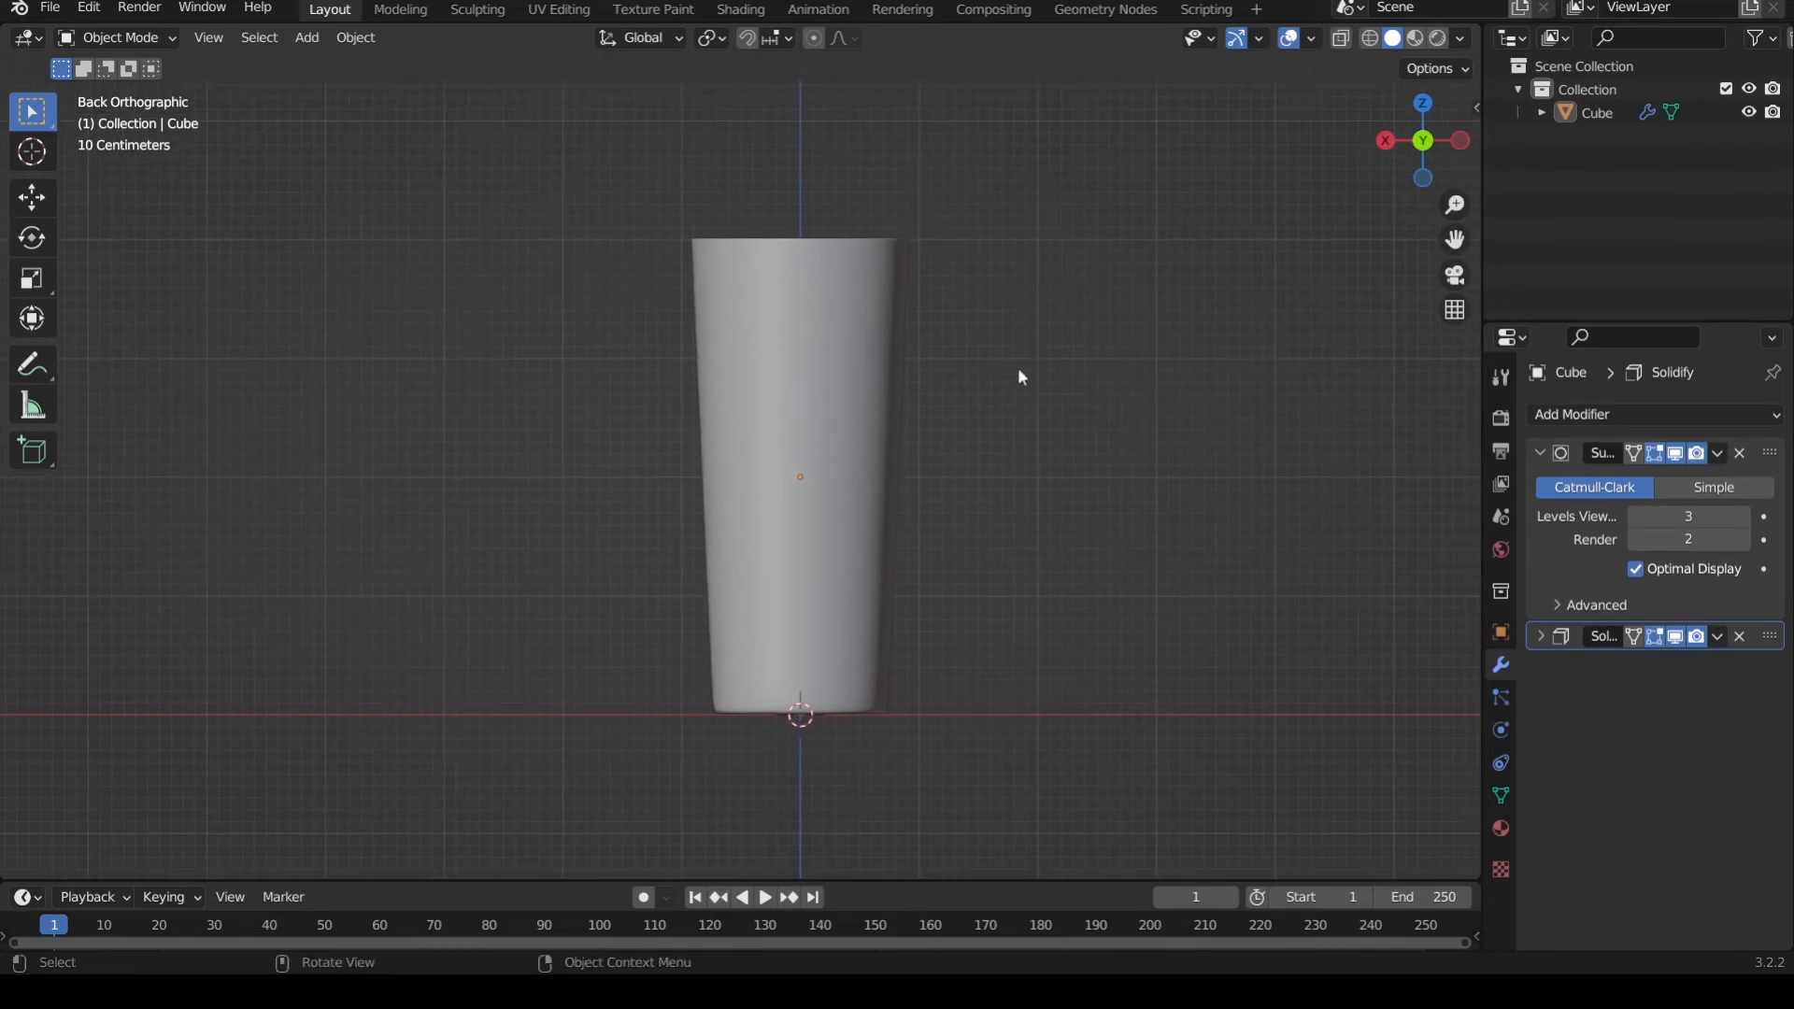
{"action": "key", "text": "shift+a"}
{"action": "mouse_move", "coordinate": [1018, 367]}
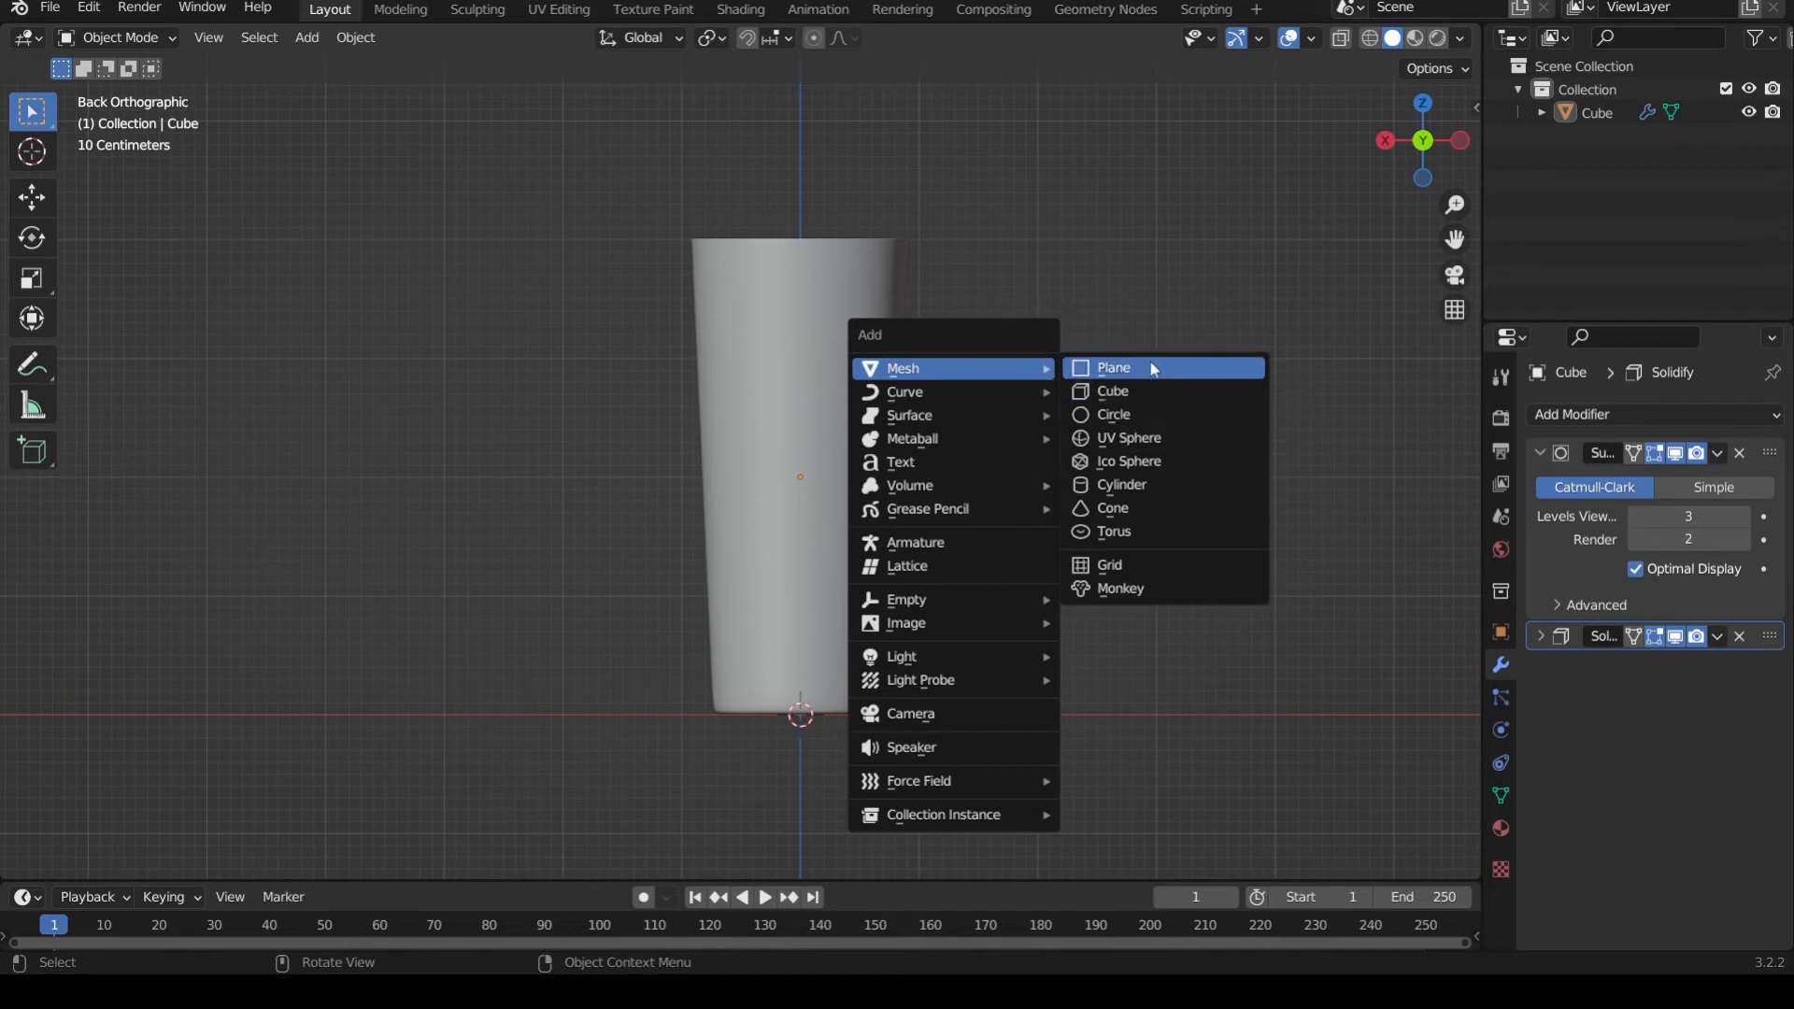
{"action": "left_click", "coordinate": [1142, 391]}
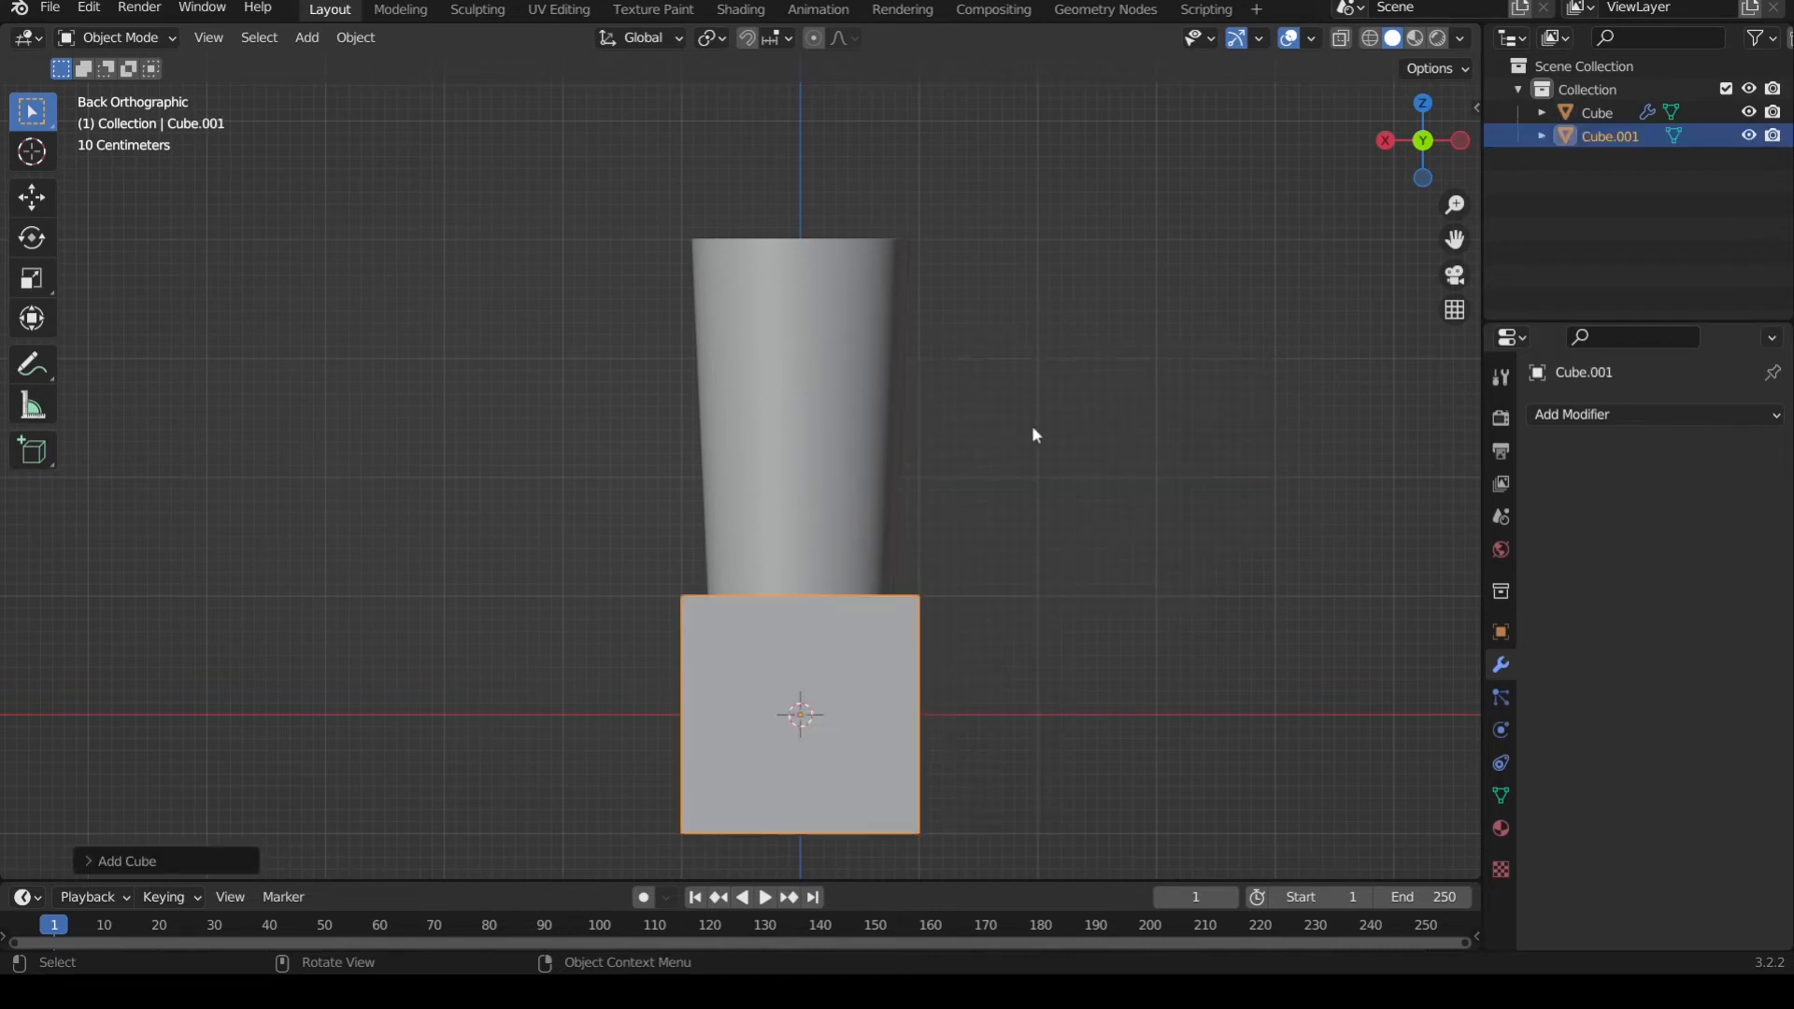
{"action": "key", "text": "s"}
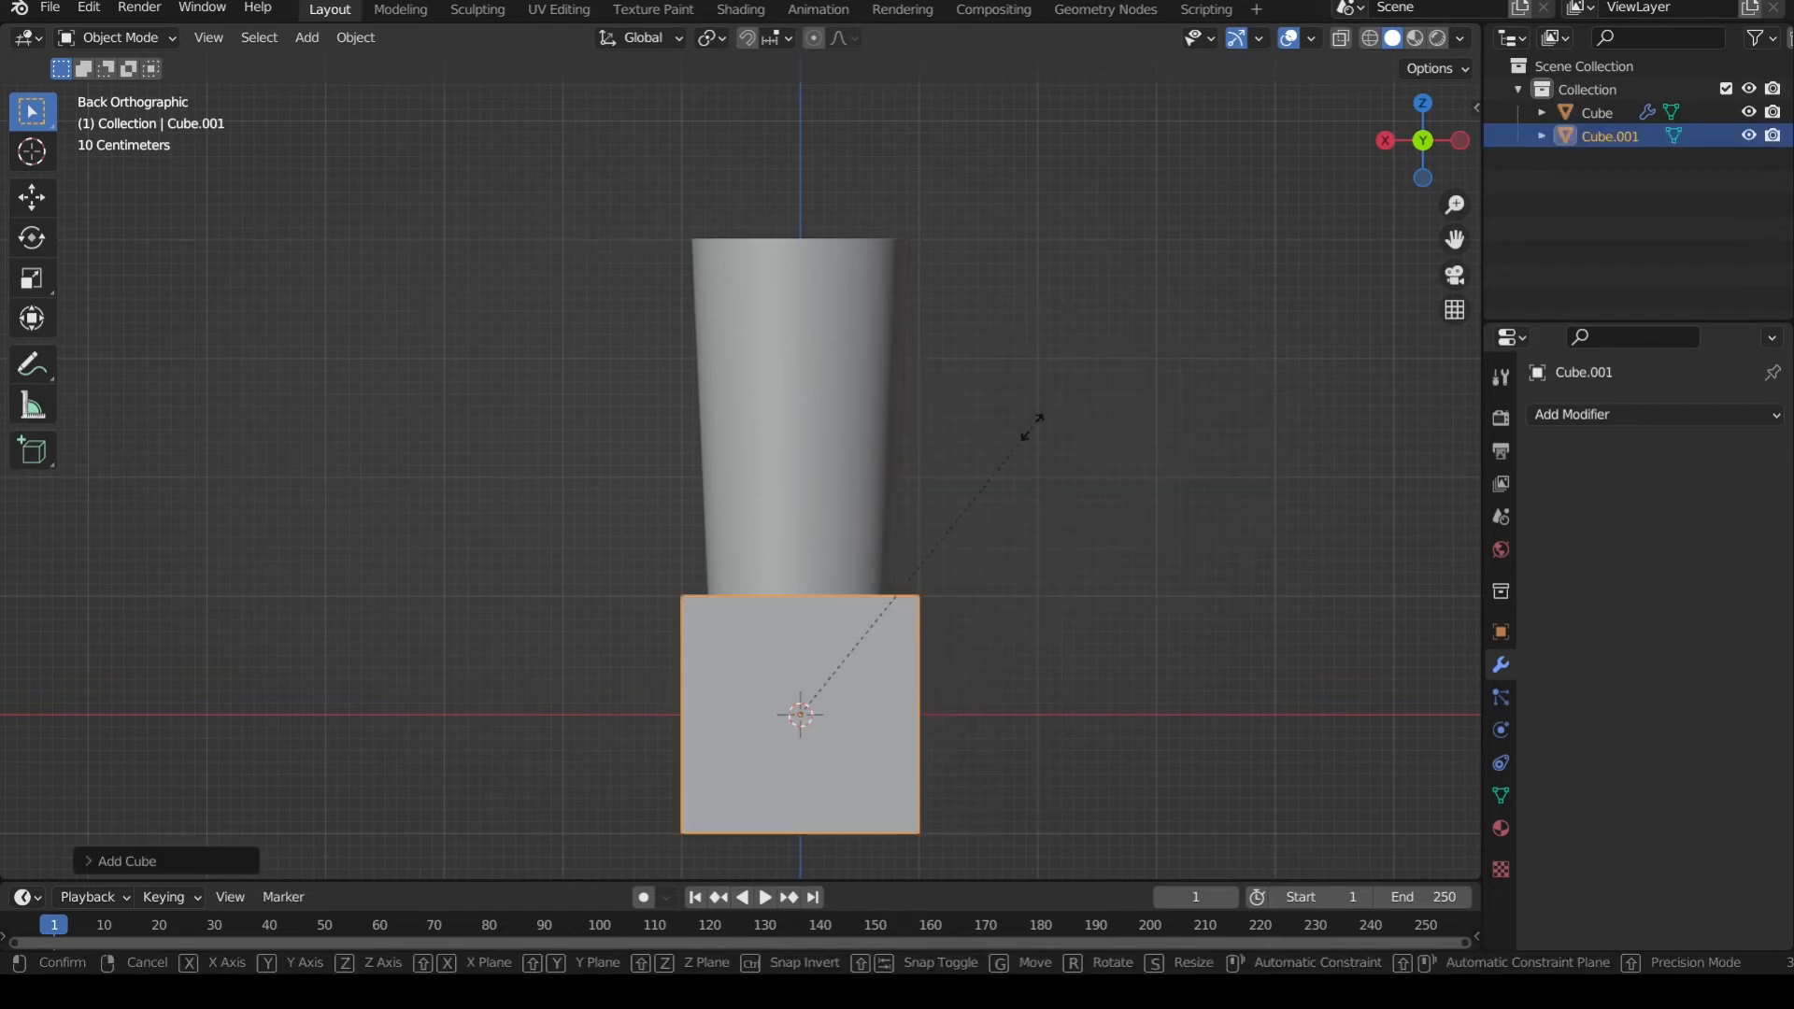
{"action": "key", "text": "z"}
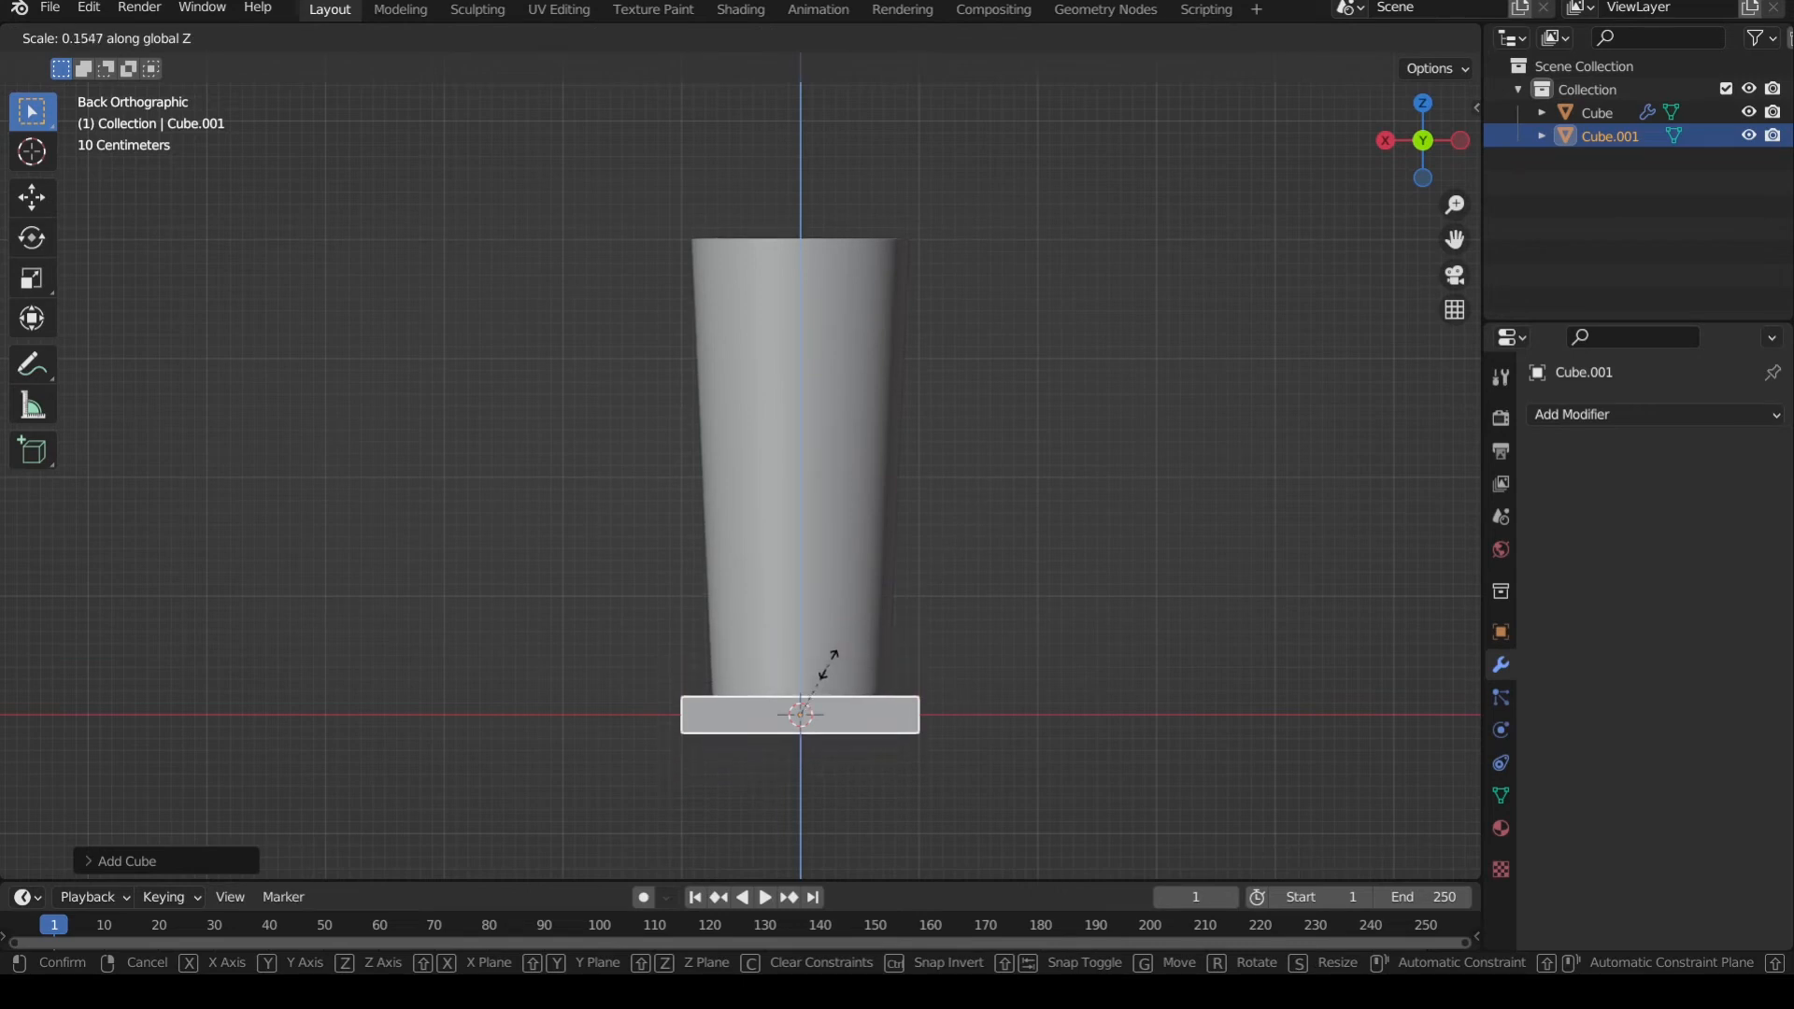
{"action": "left_click", "coordinate": [828, 664]}
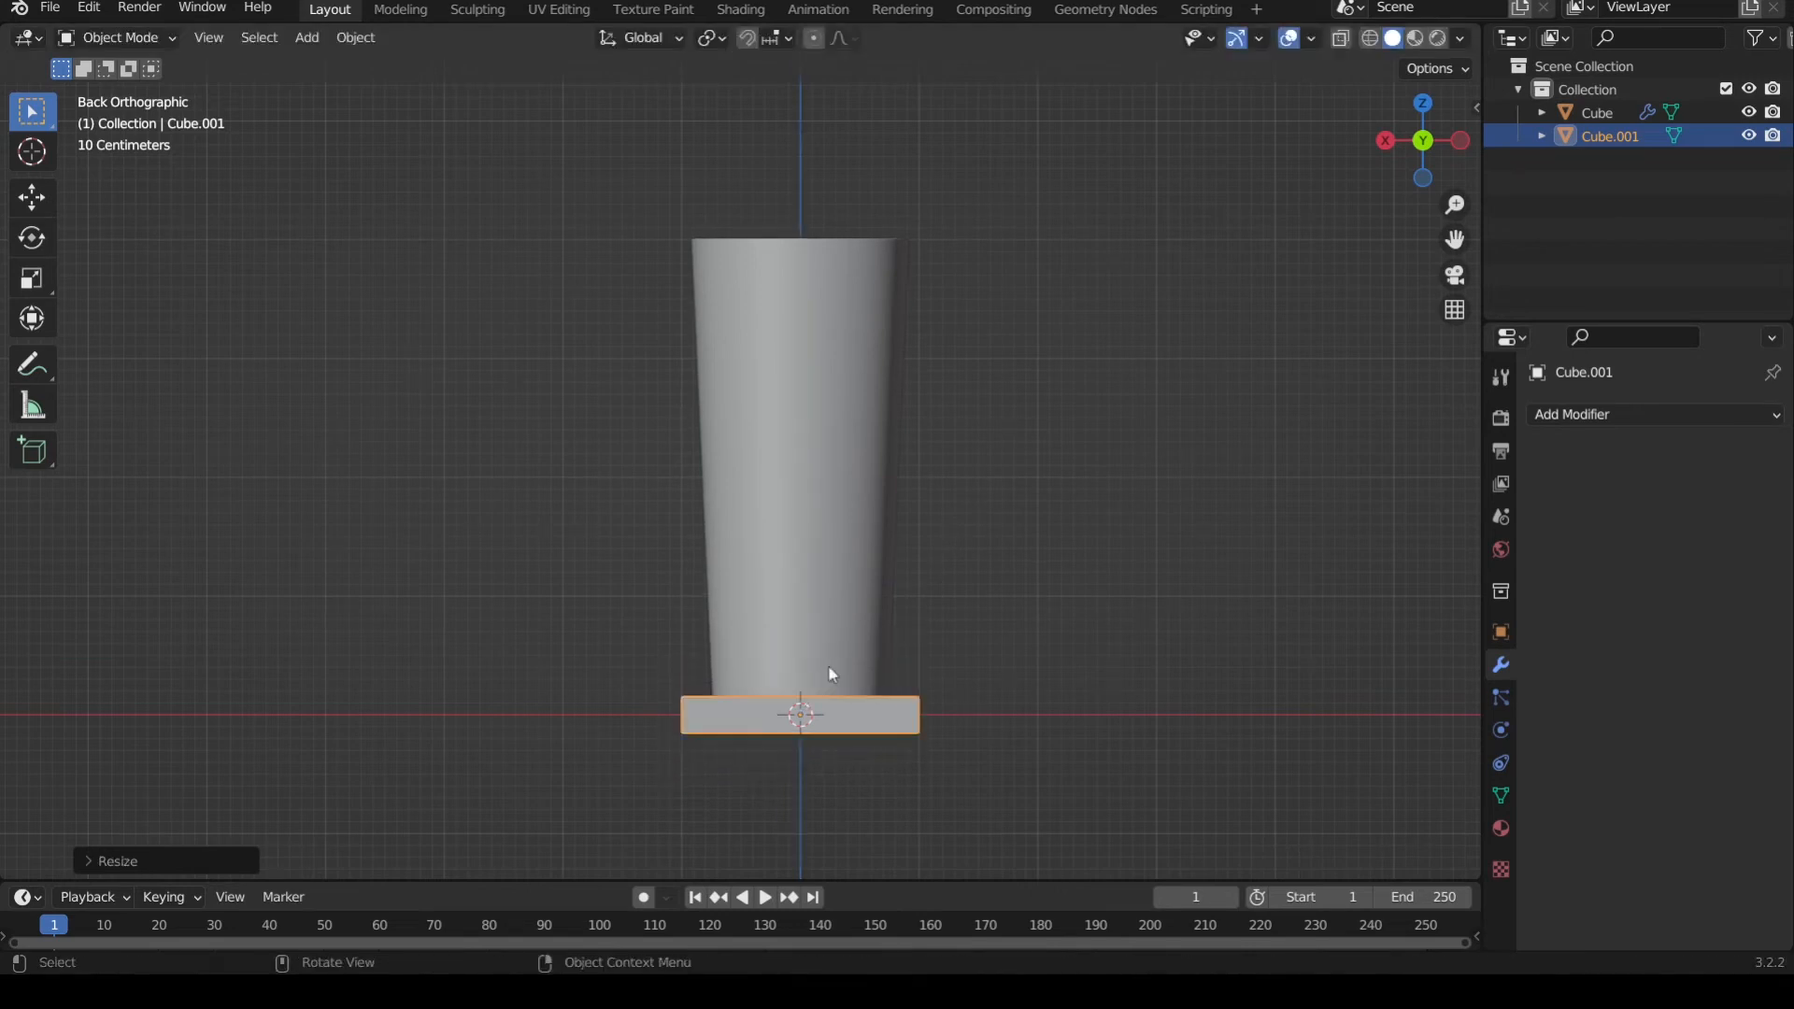
- Move the flattened cube up along Z to just above the cup's rim and keep it selected
{"action": "key", "text": "g"}
{"action": "key", "text": "z"}
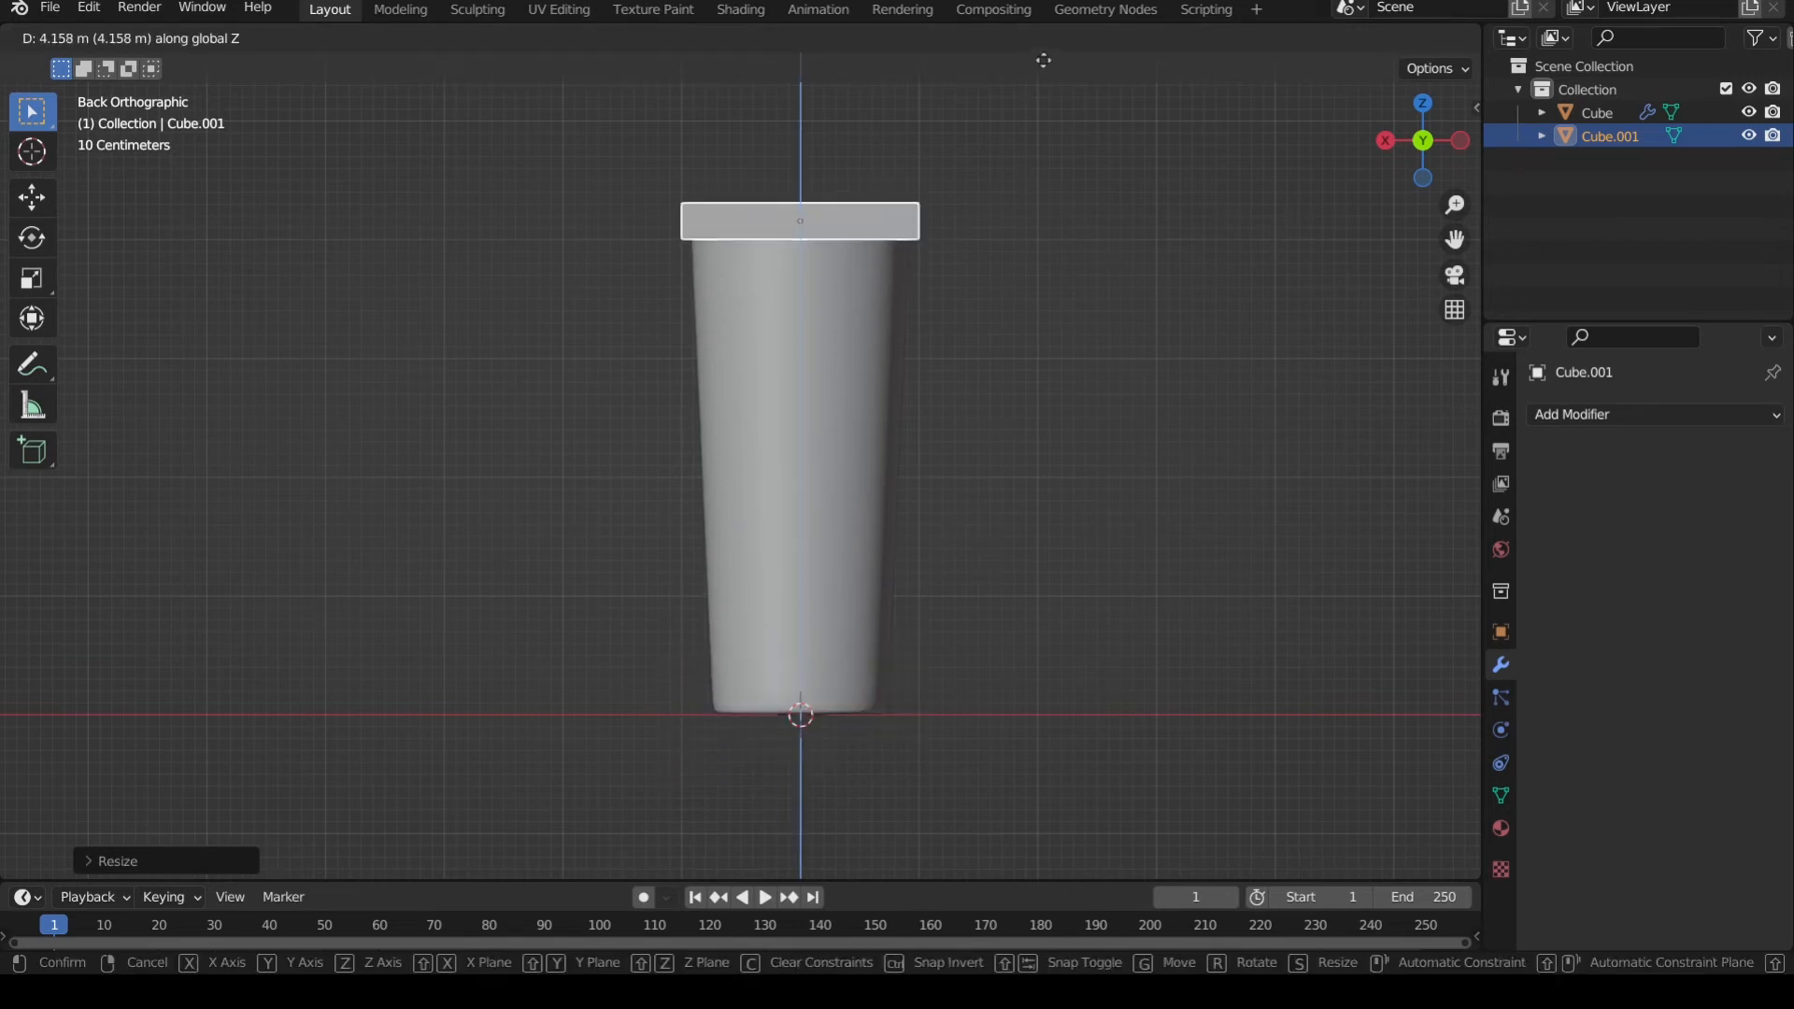
{"action": "left_click", "coordinate": [1048, 877]}
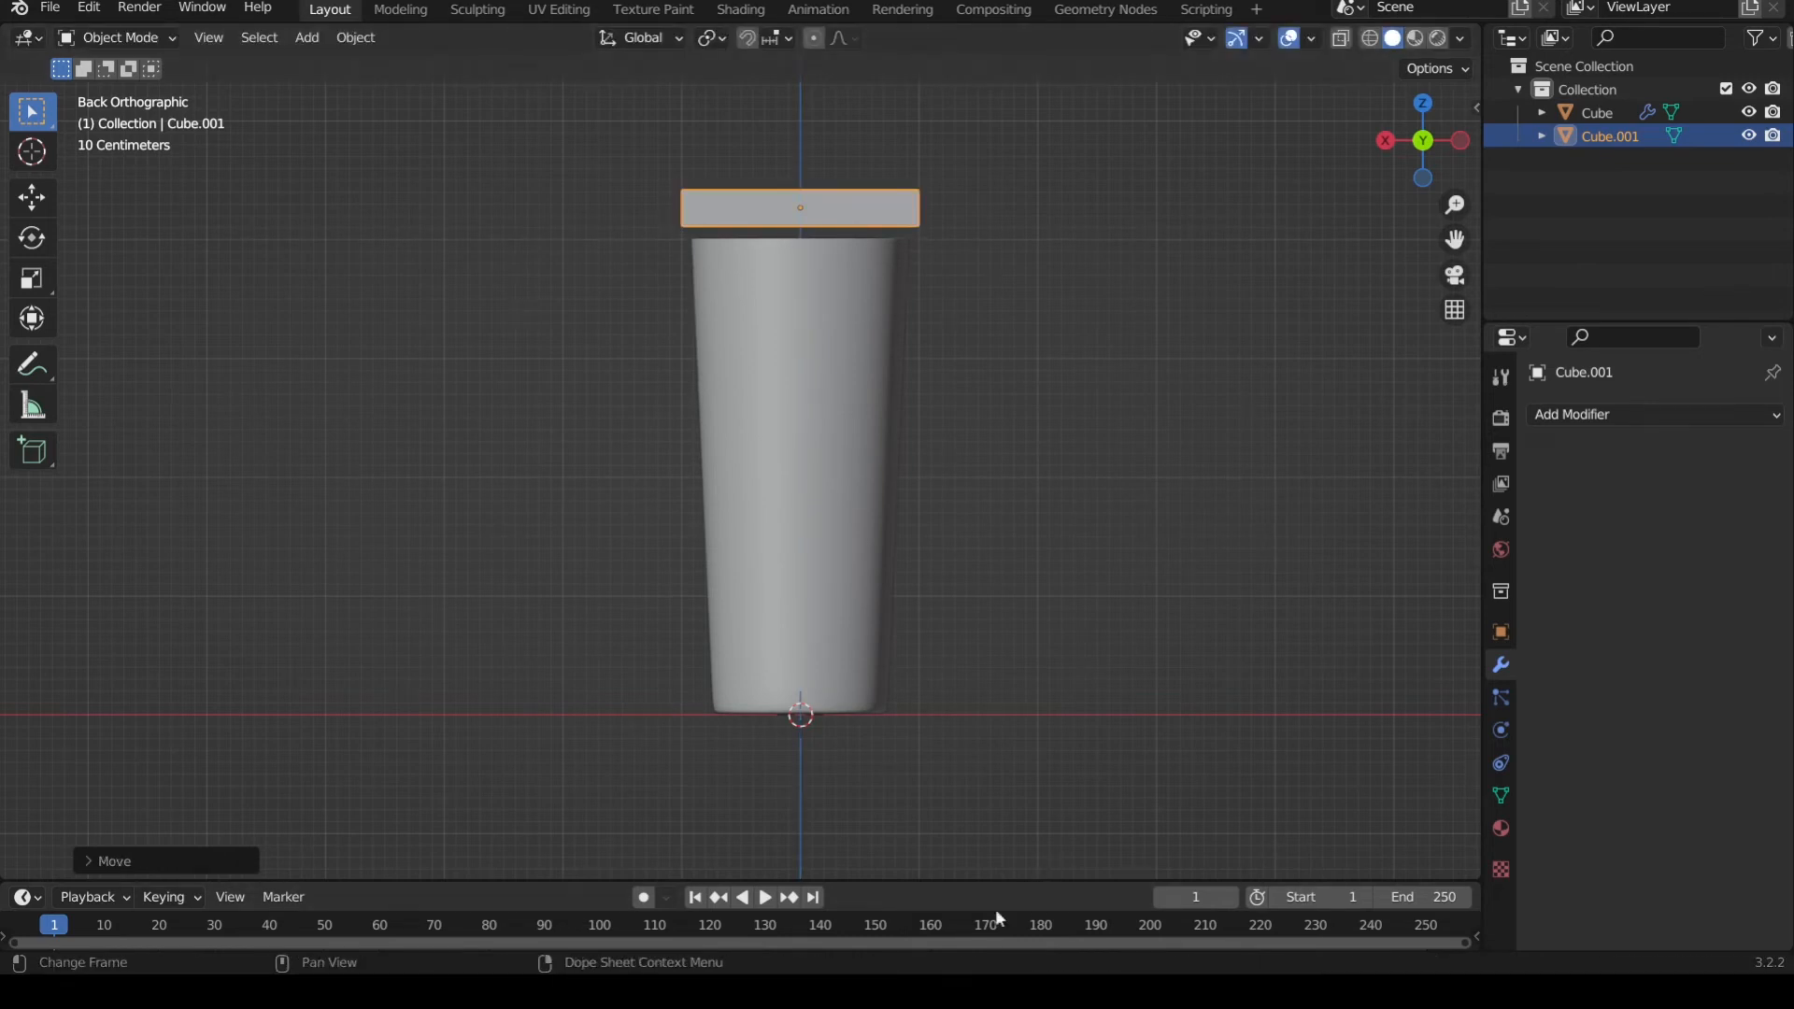
{"action": "scroll", "coordinate": [1017, 337], "scroll_direction": "up", "scroll_amount": 1}
{"action": "scroll", "coordinate": [1011, 323], "scroll_direction": "up", "scroll_amount": 1}
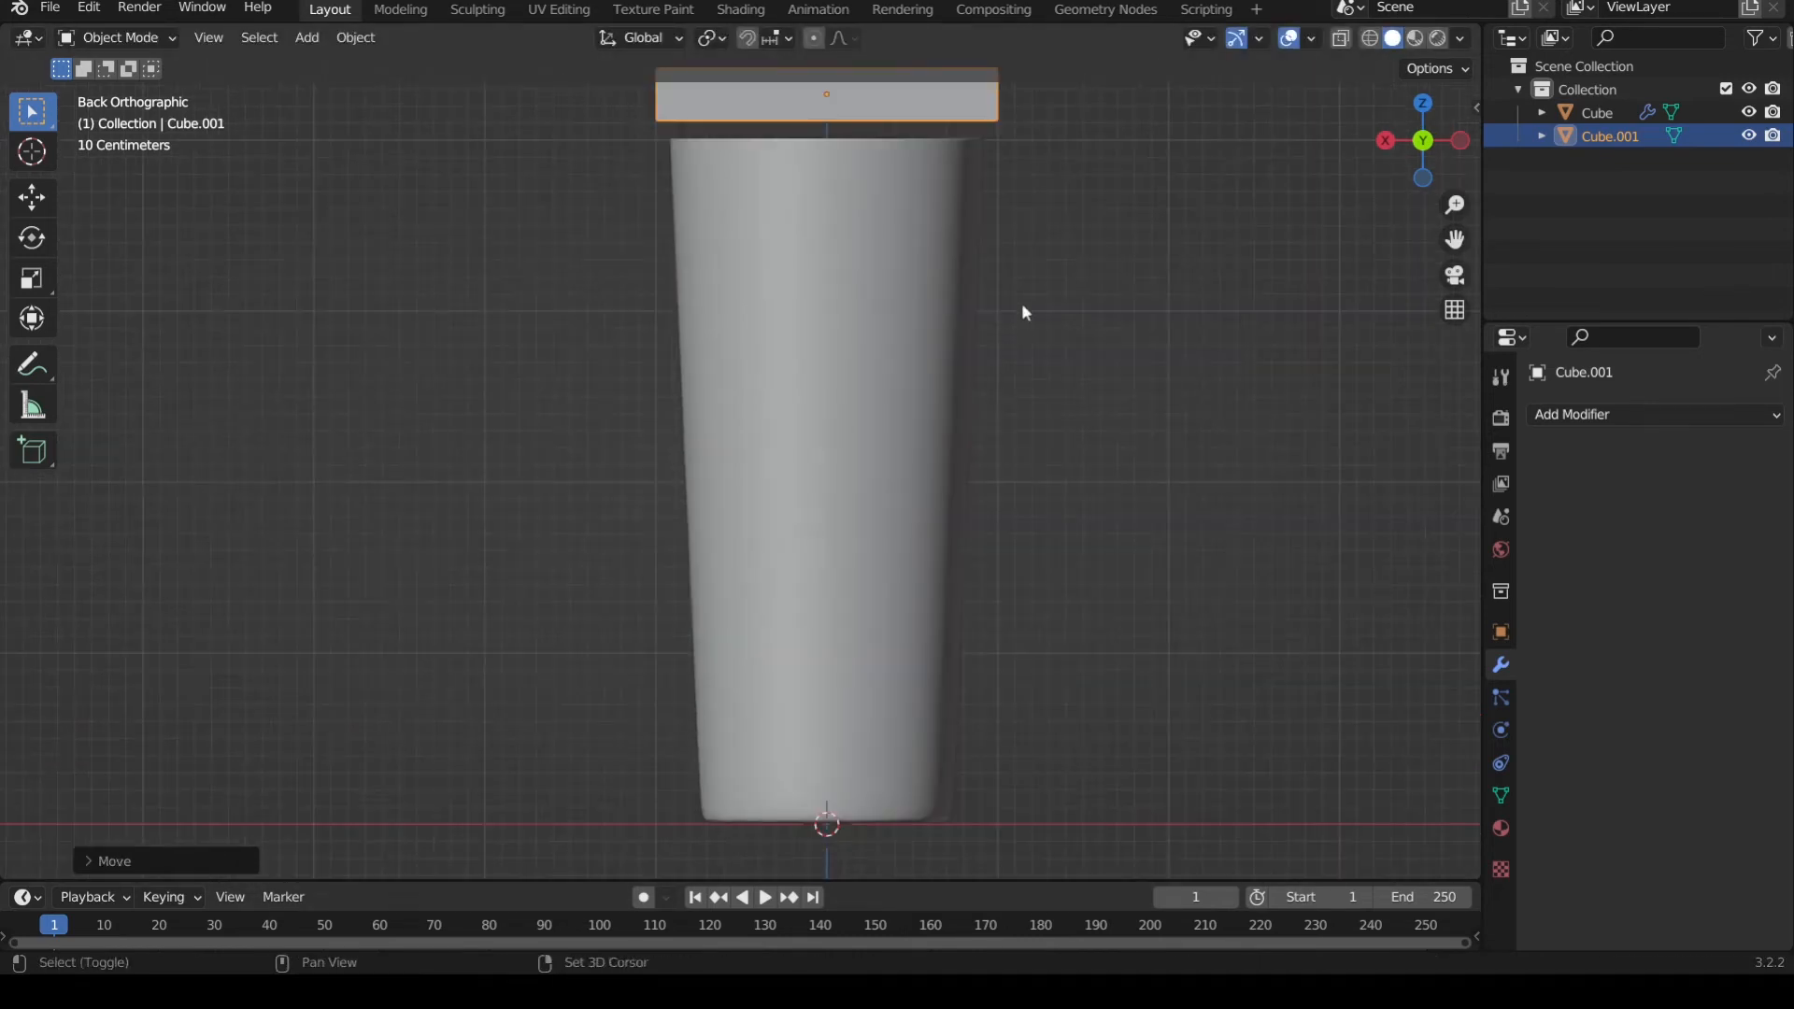
{"action": "middle_click_drag", "start_coordinate": [1021, 308], "coordinate": [1018, 479], "text": "shift"}
{"action": "scroll", "coordinate": [1005, 369], "scroll_direction": "up", "scroll_amount": 1}
{"action": "middle_click_drag", "start_coordinate": [992, 370], "coordinate": [1056, 440]}
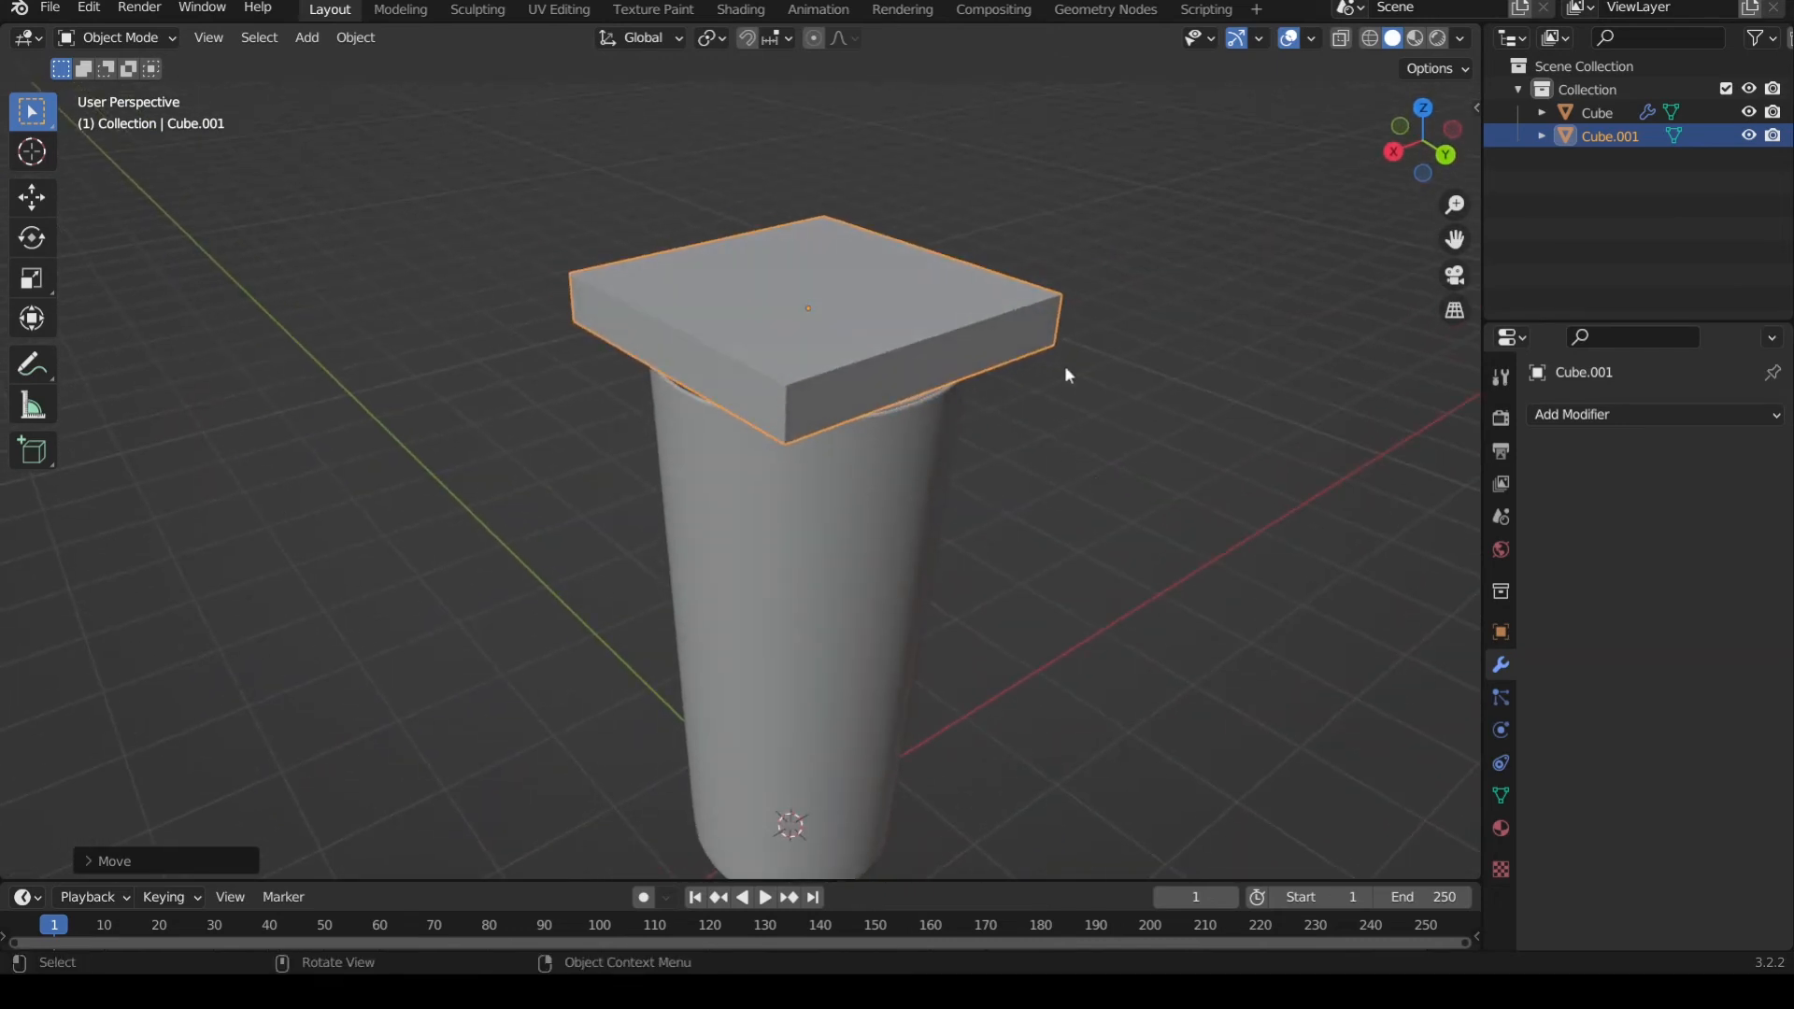
{"action": "left_click", "coordinate": [1094, 465]}
{"action": "left_click", "coordinate": [961, 349]}
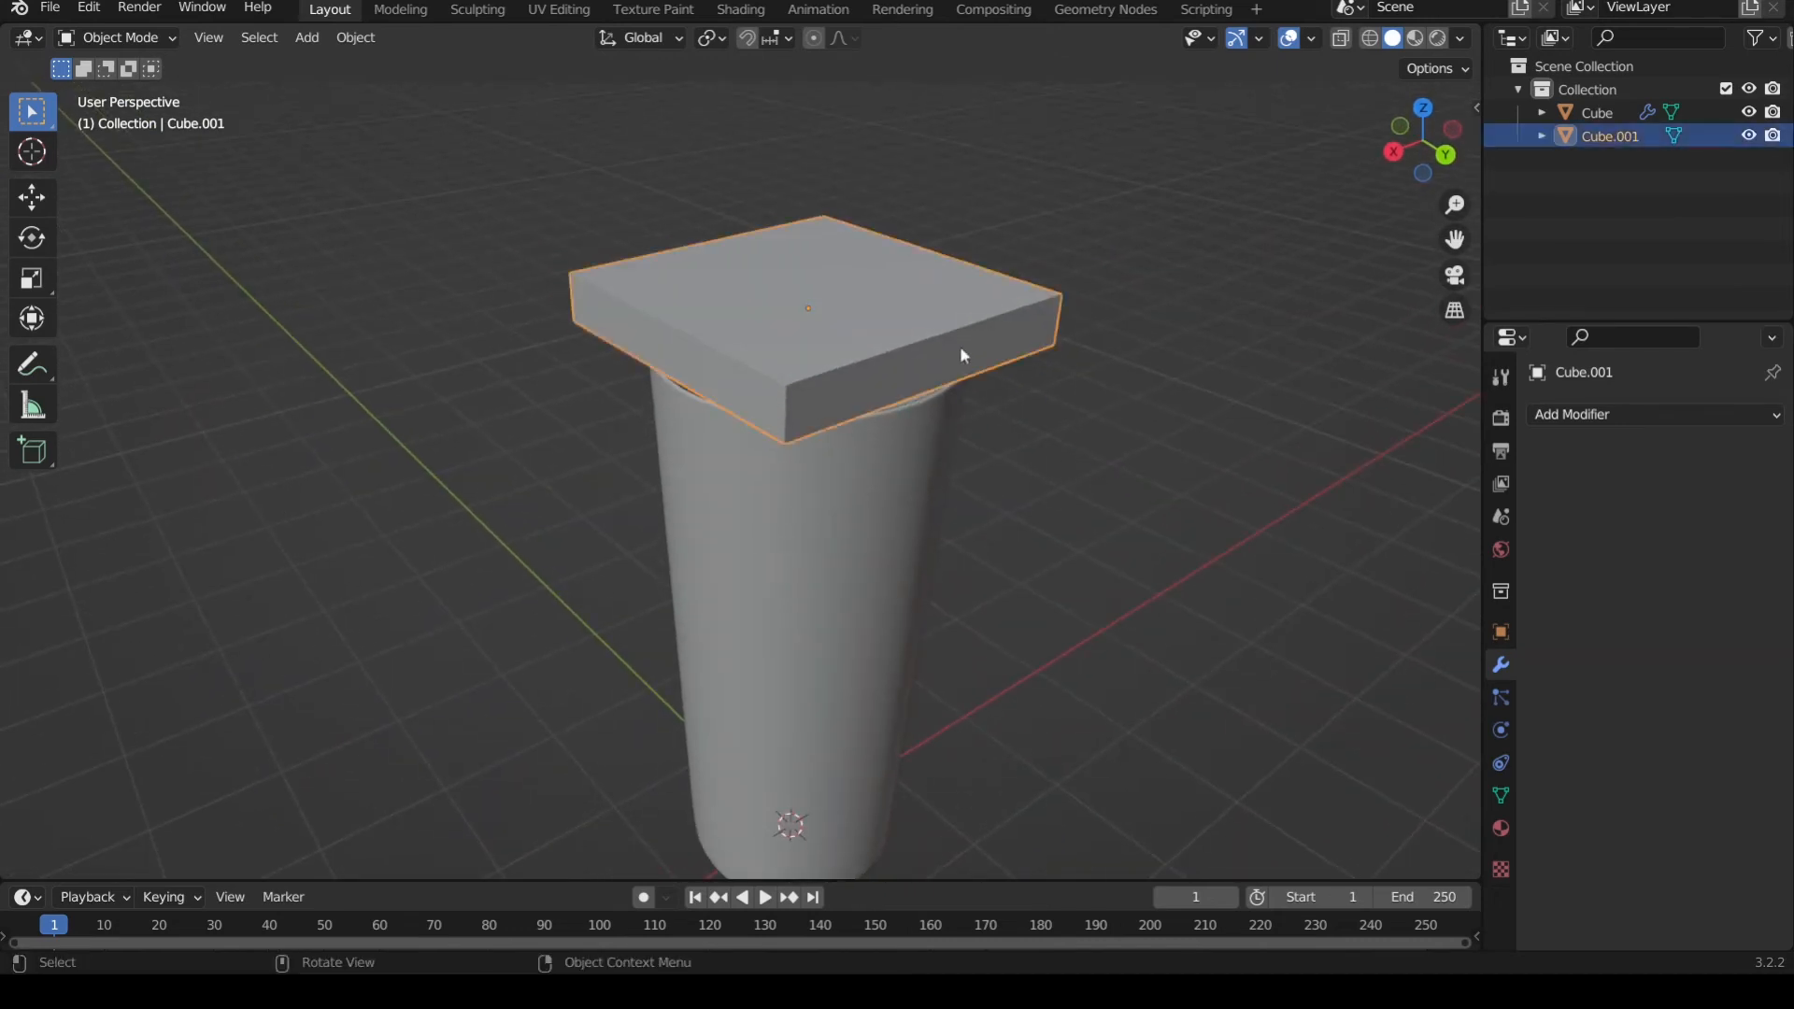
- Add a Subdivision Surface modifier to the flattened cube and set its viewport levels to 3
{"action": "left_click", "coordinate": [1623, 419]}
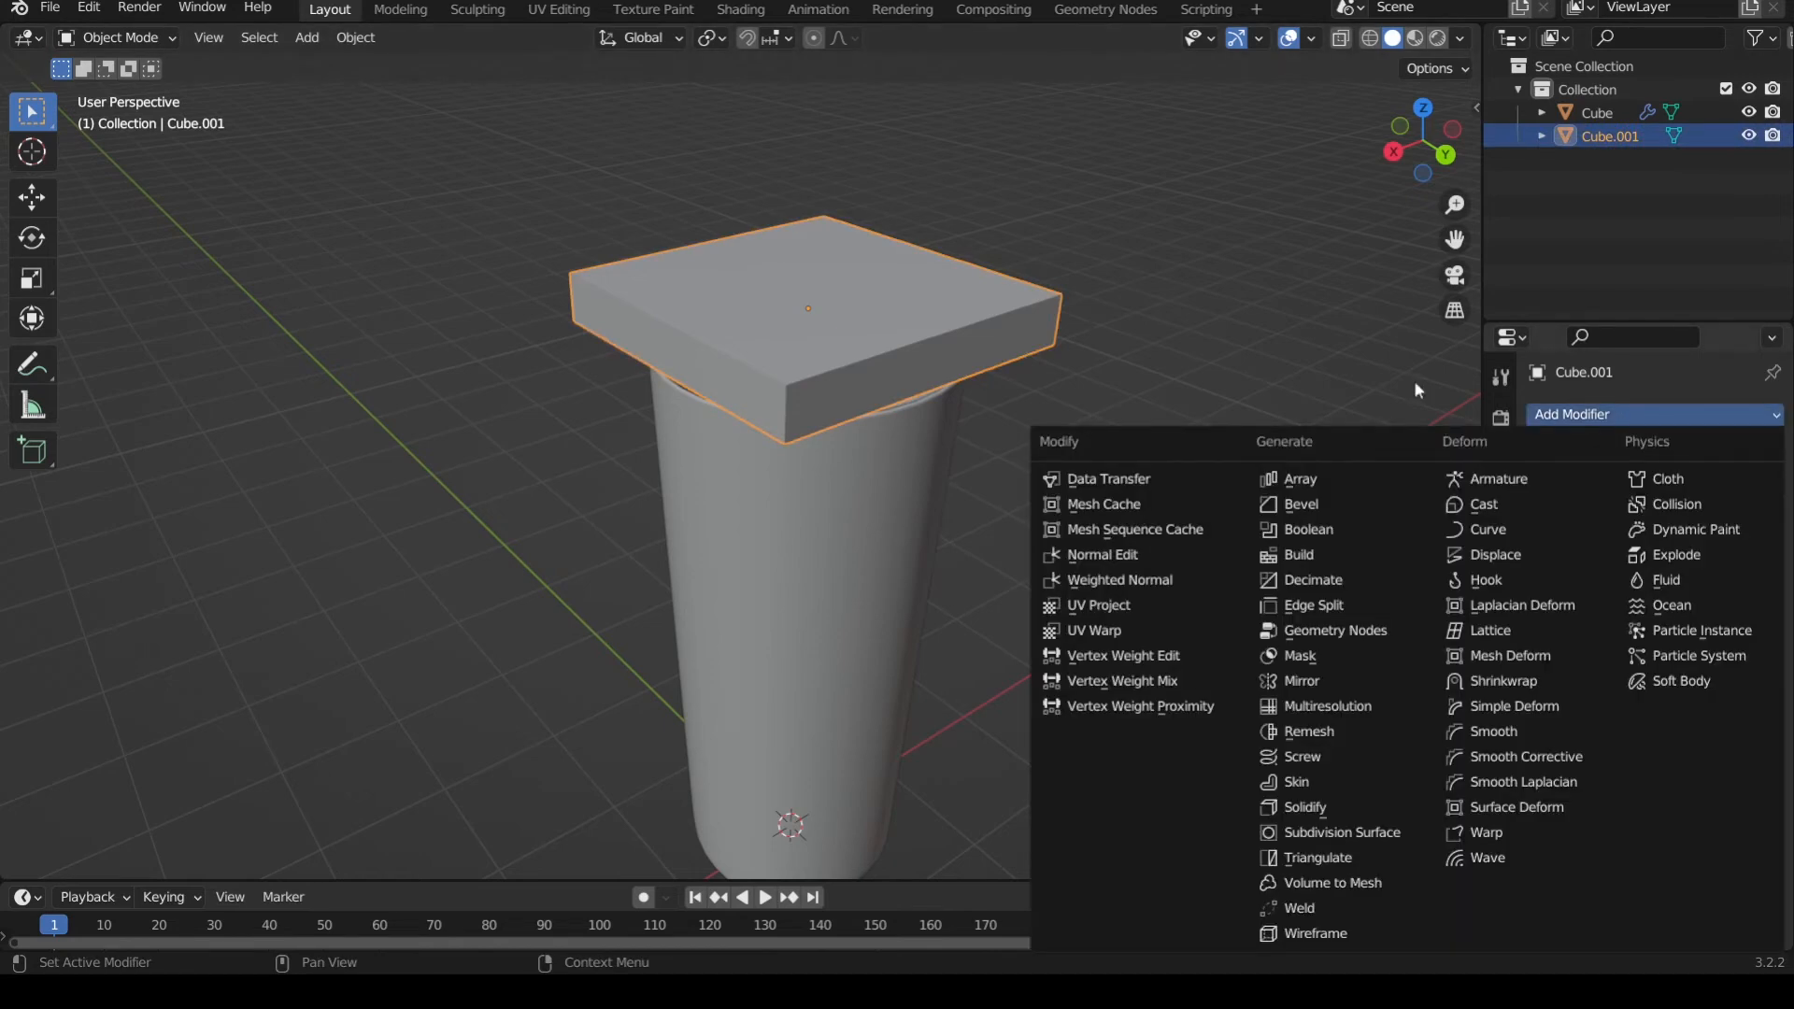
{"action": "left_click", "coordinate": [1272, 333]}
{"action": "left_click", "coordinate": [1613, 415]}
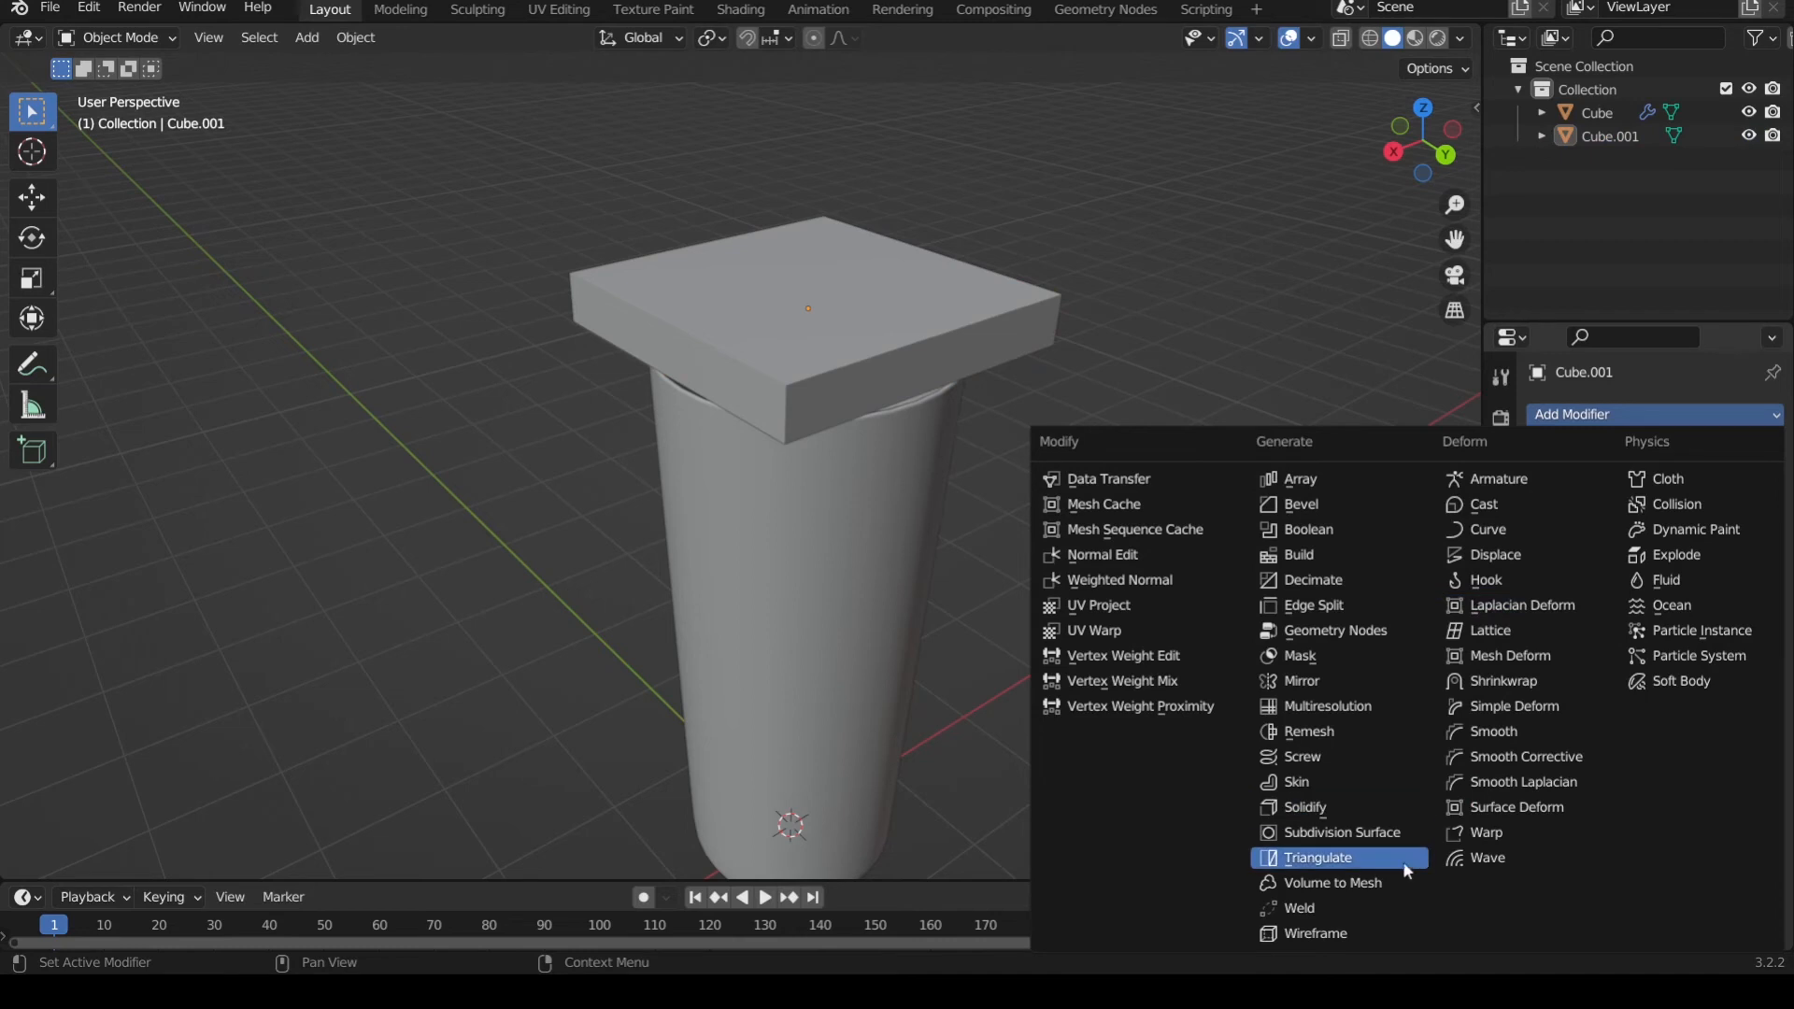
{"action": "left_click", "coordinate": [1396, 832]}
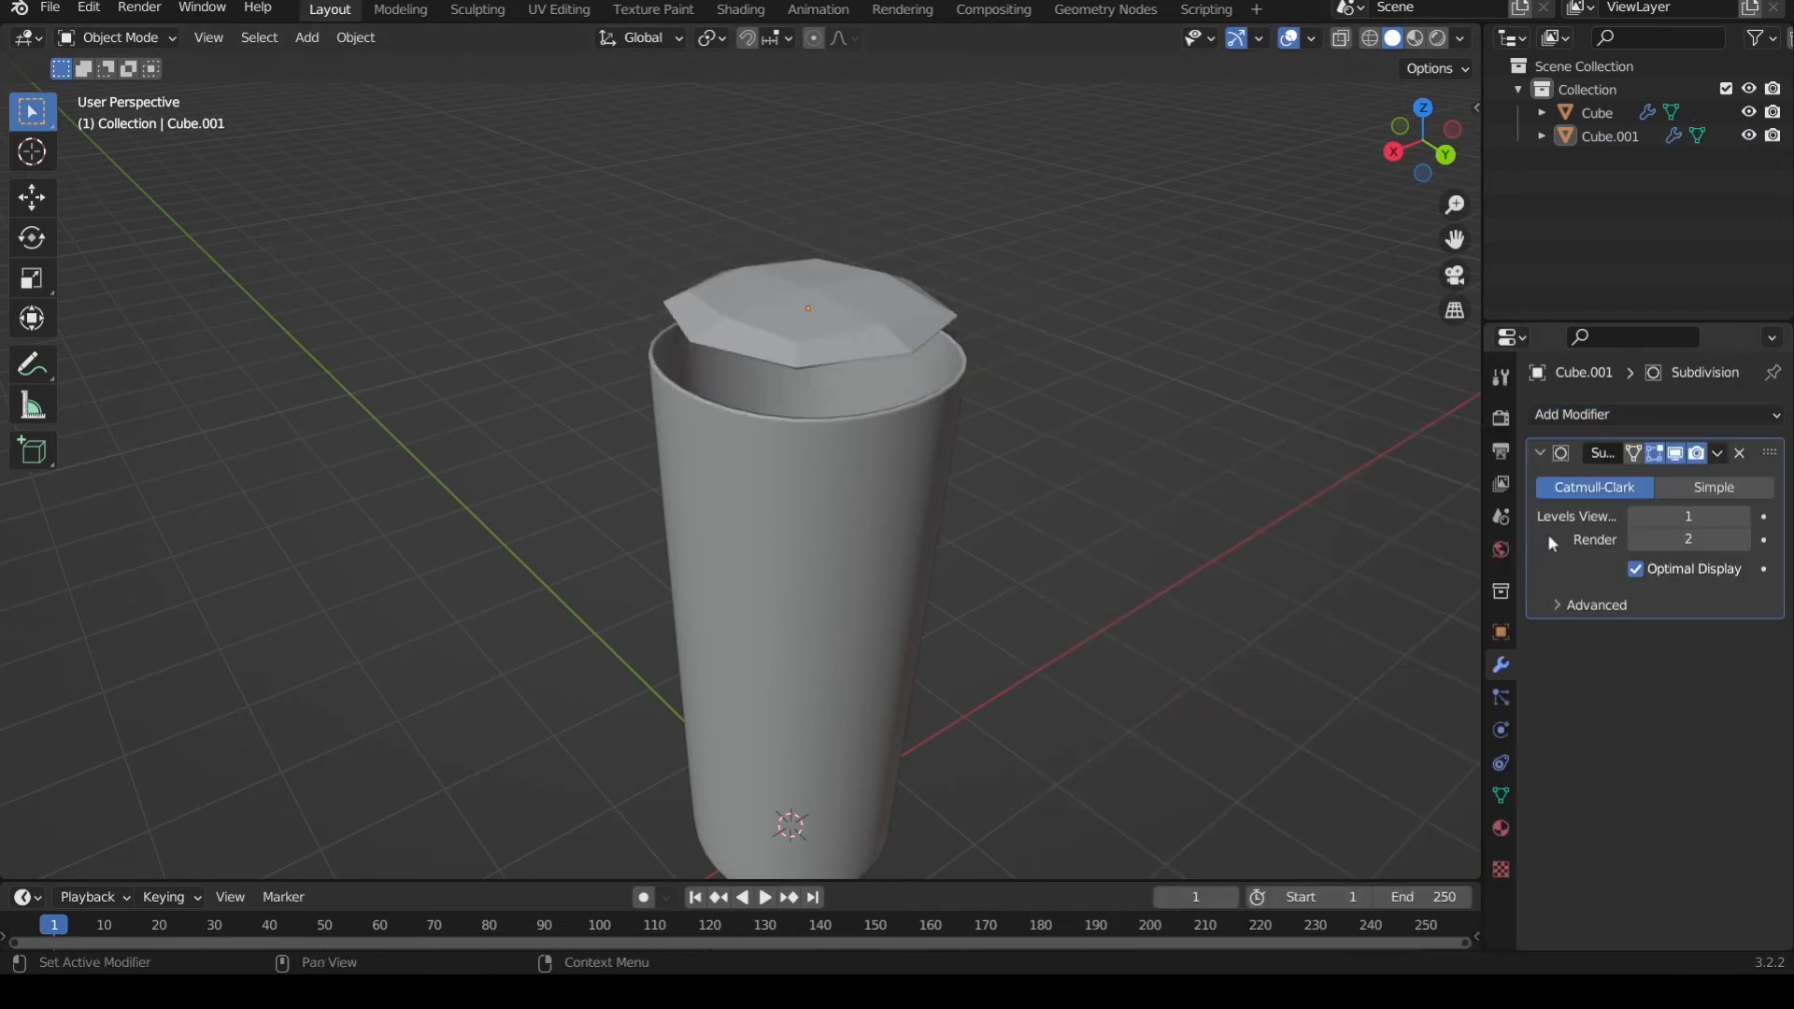
{"action": "middle_click_drag", "start_coordinate": [1027, 409], "coordinate": [991, 422]}
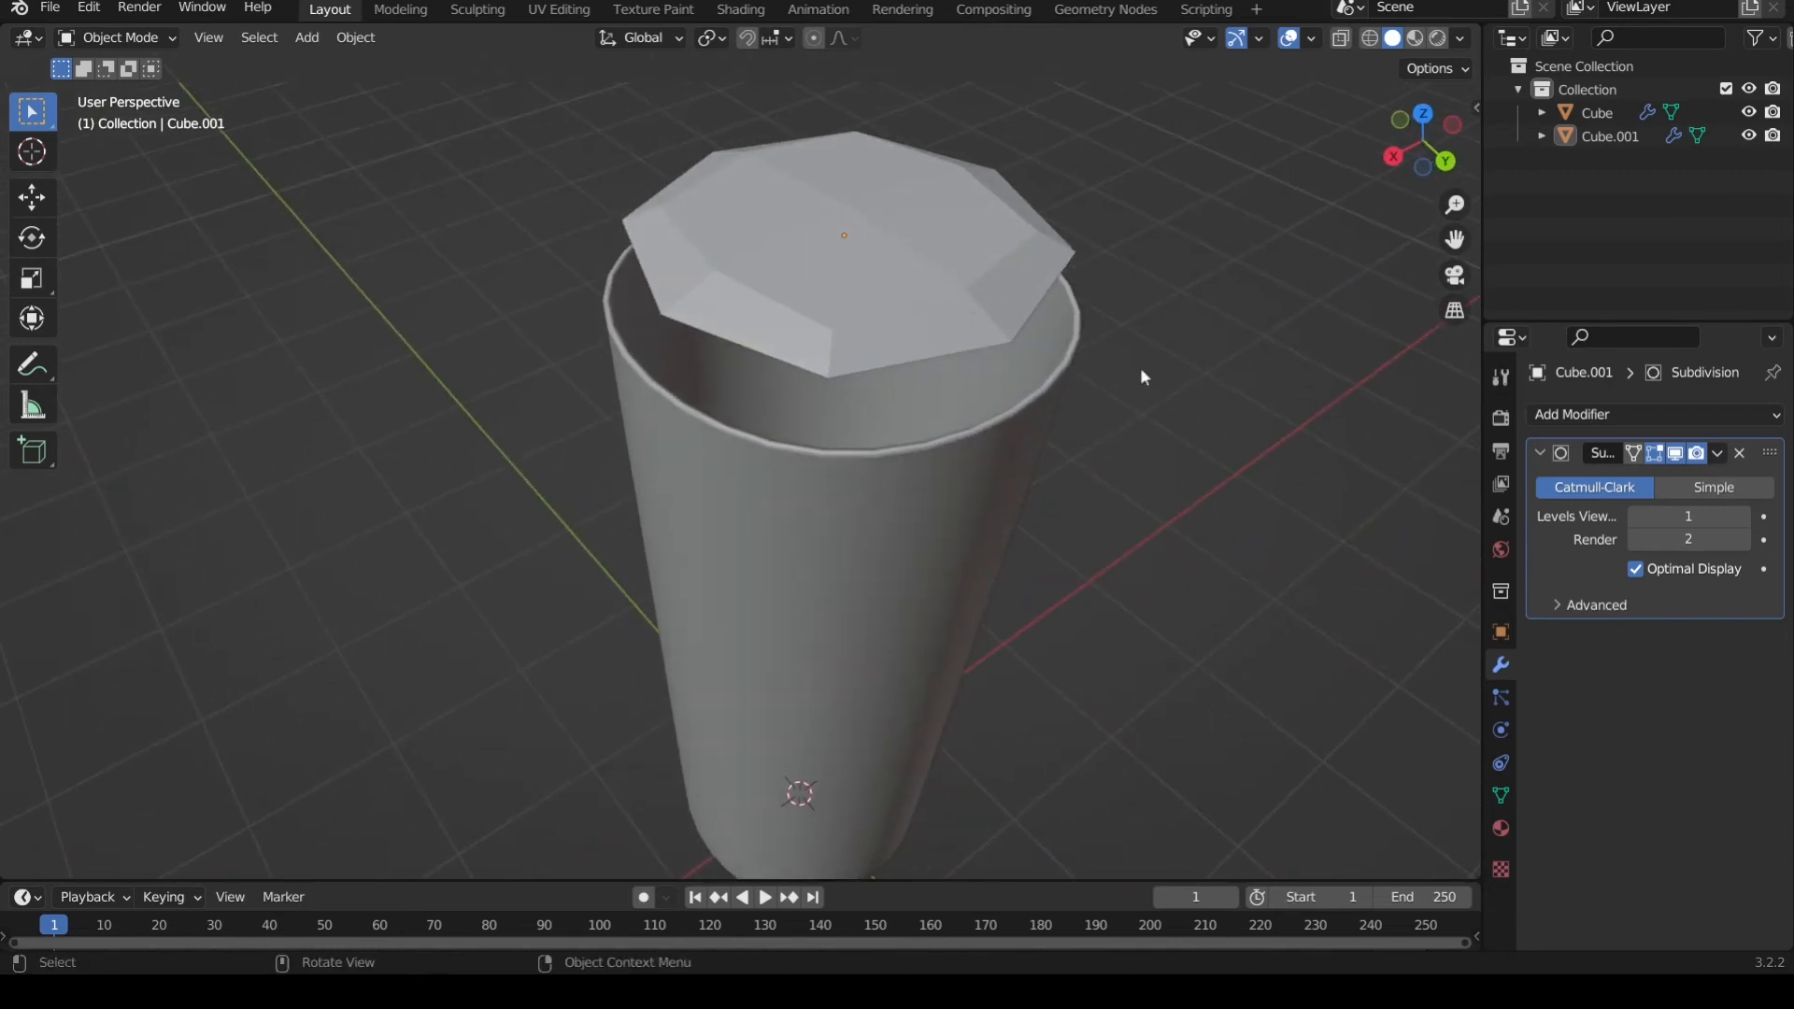
{"action": "left_click", "coordinate": [1742, 517]}
{"action": "left_click", "coordinate": [1742, 516]}
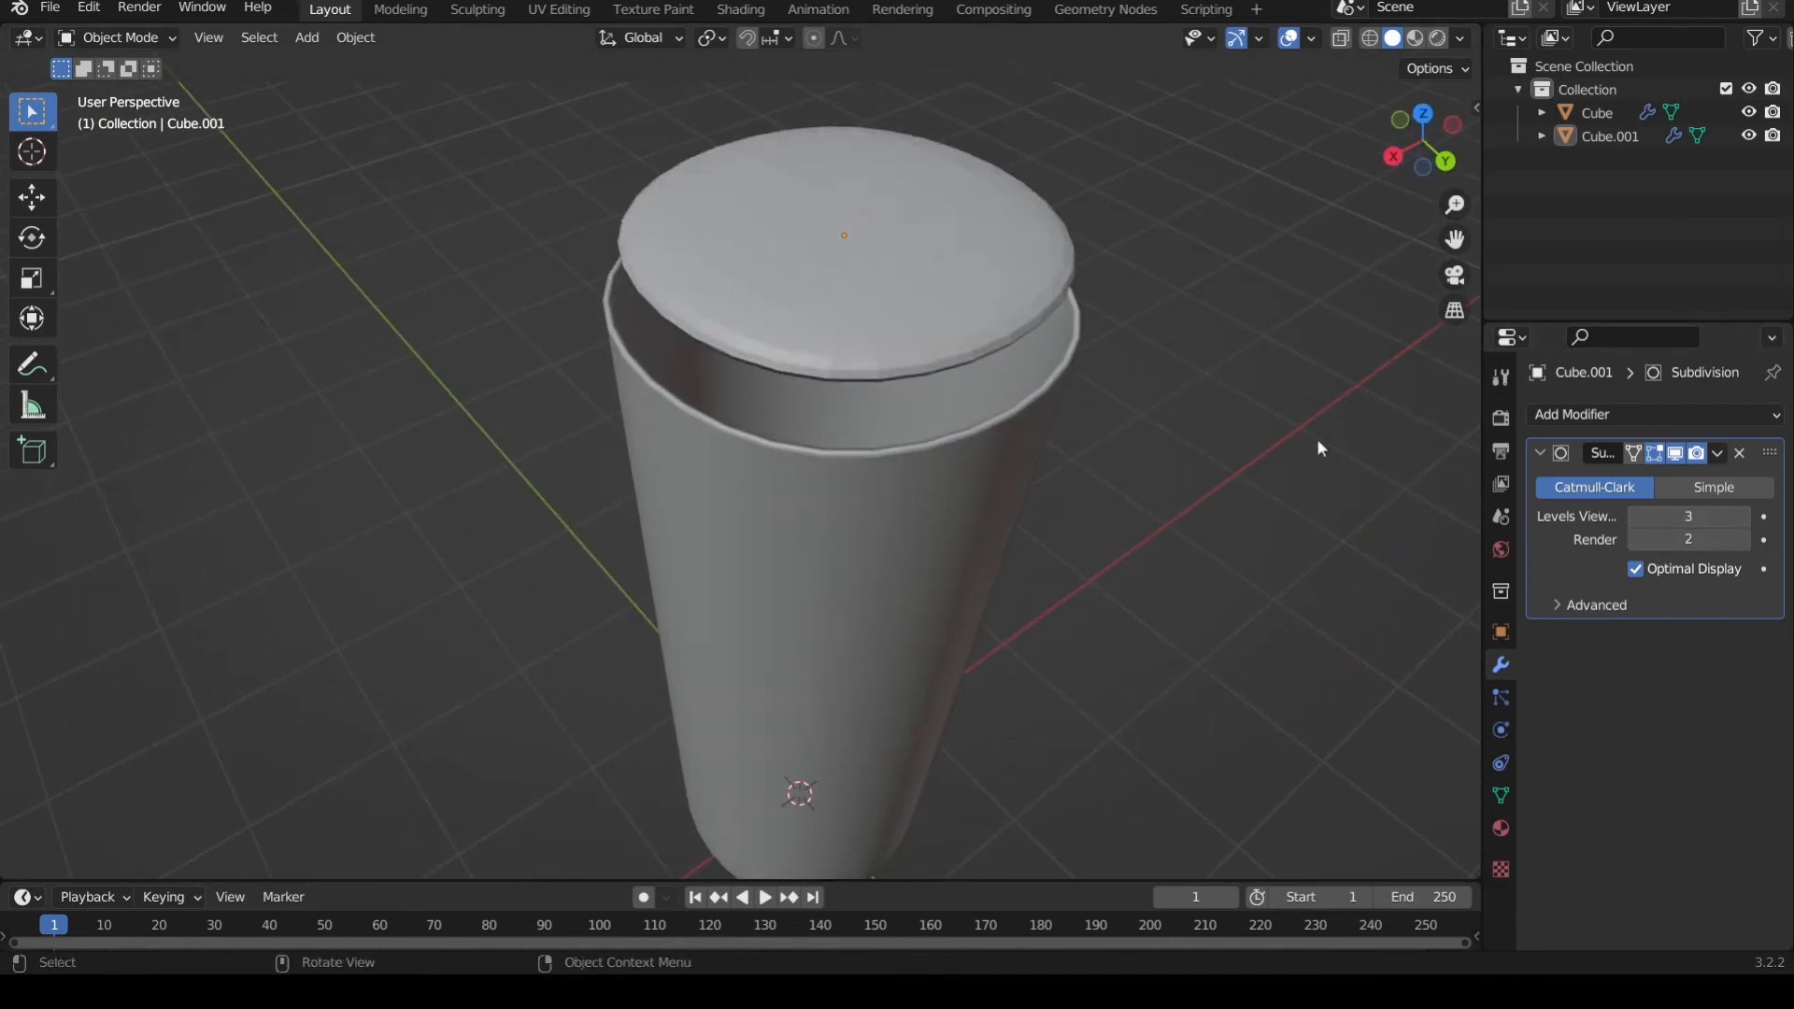
{"action": "middle_click_drag", "start_coordinate": [1316, 439], "coordinate": [1134, 328]}
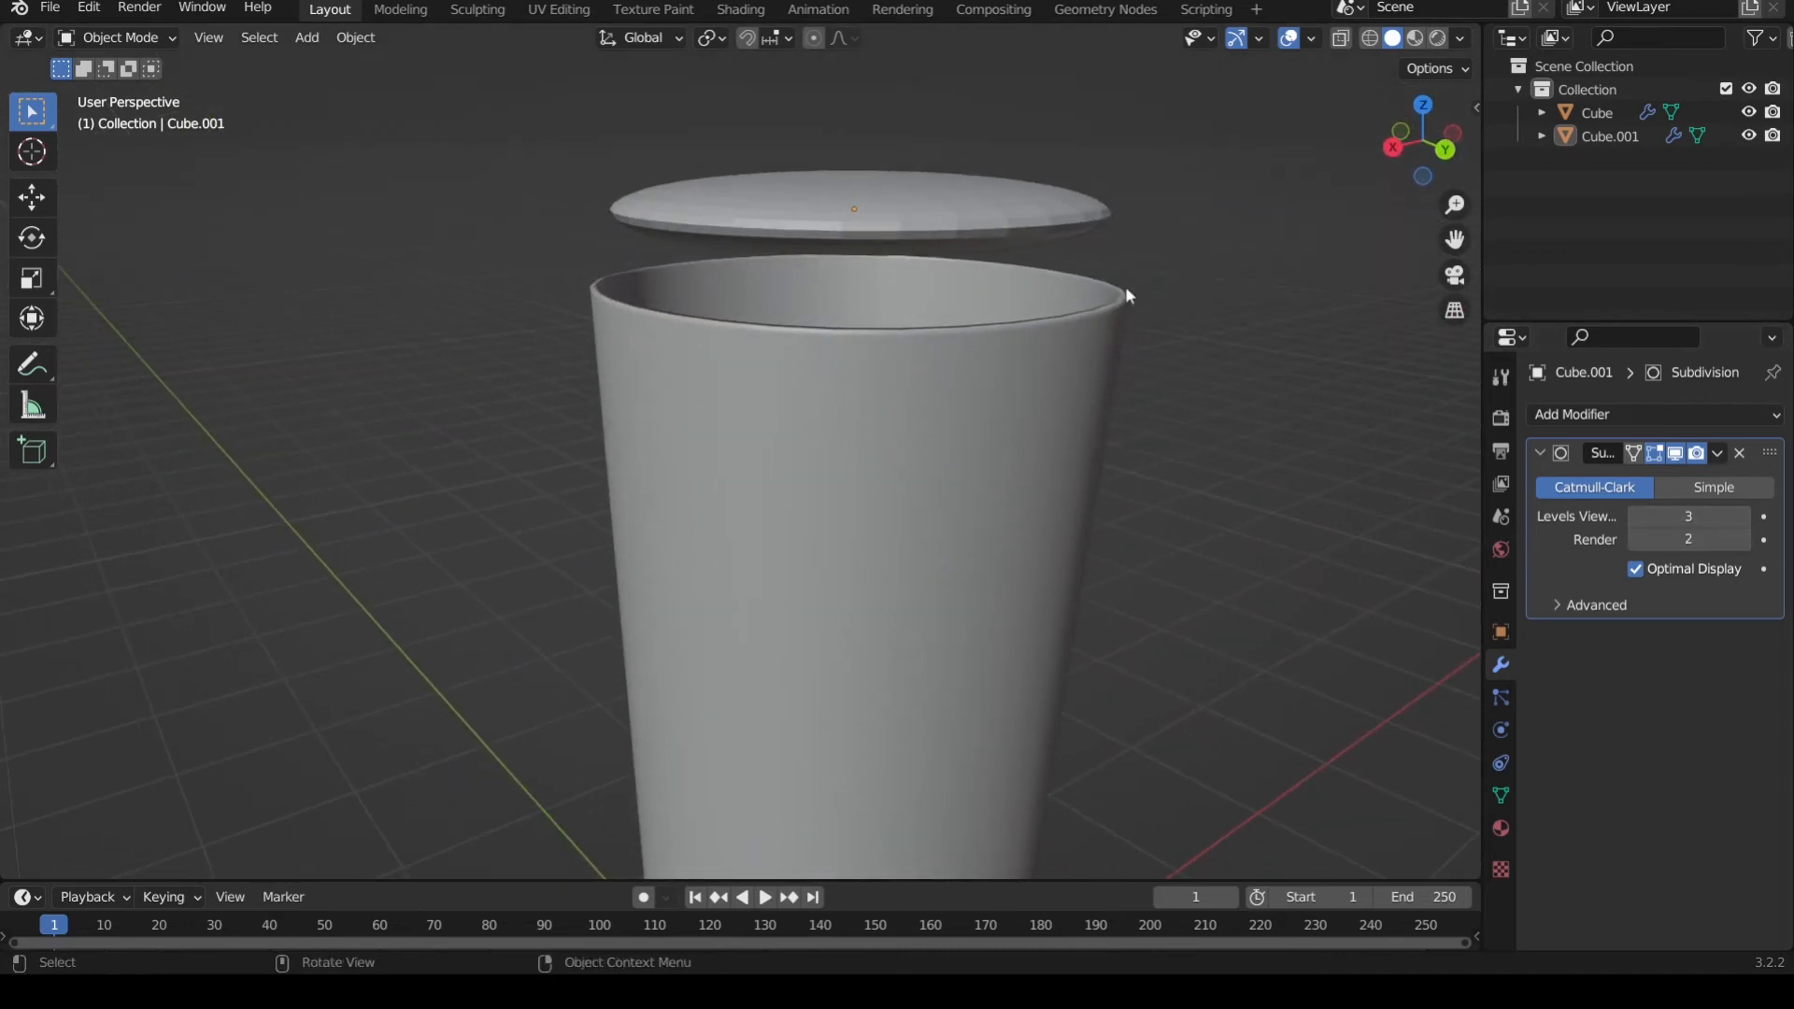
{"action": "middle_click_drag", "start_coordinate": [1081, 299], "coordinate": [1093, 421]}
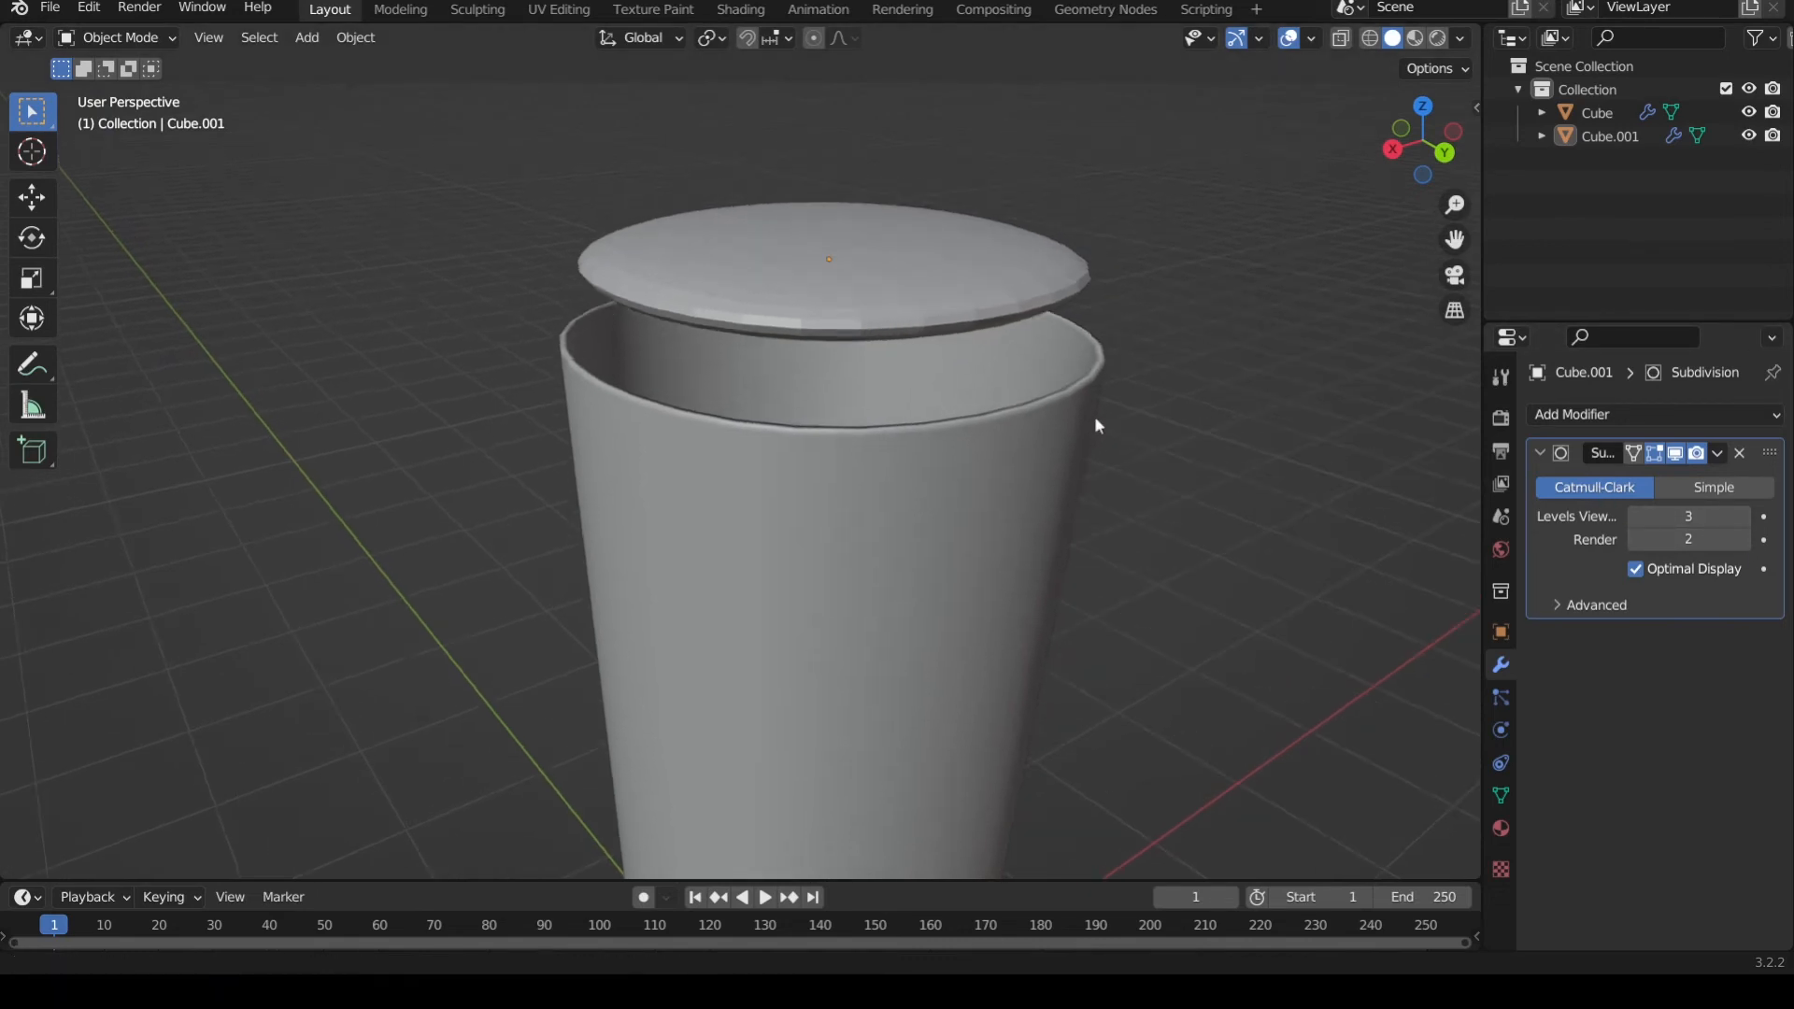
- In Edit Mode, add a horizontal loop cut around the lid and slide it close to the top edge
{"action": "left_click", "coordinate": [981, 294]}
{"action": "key", "text": "Tab"}
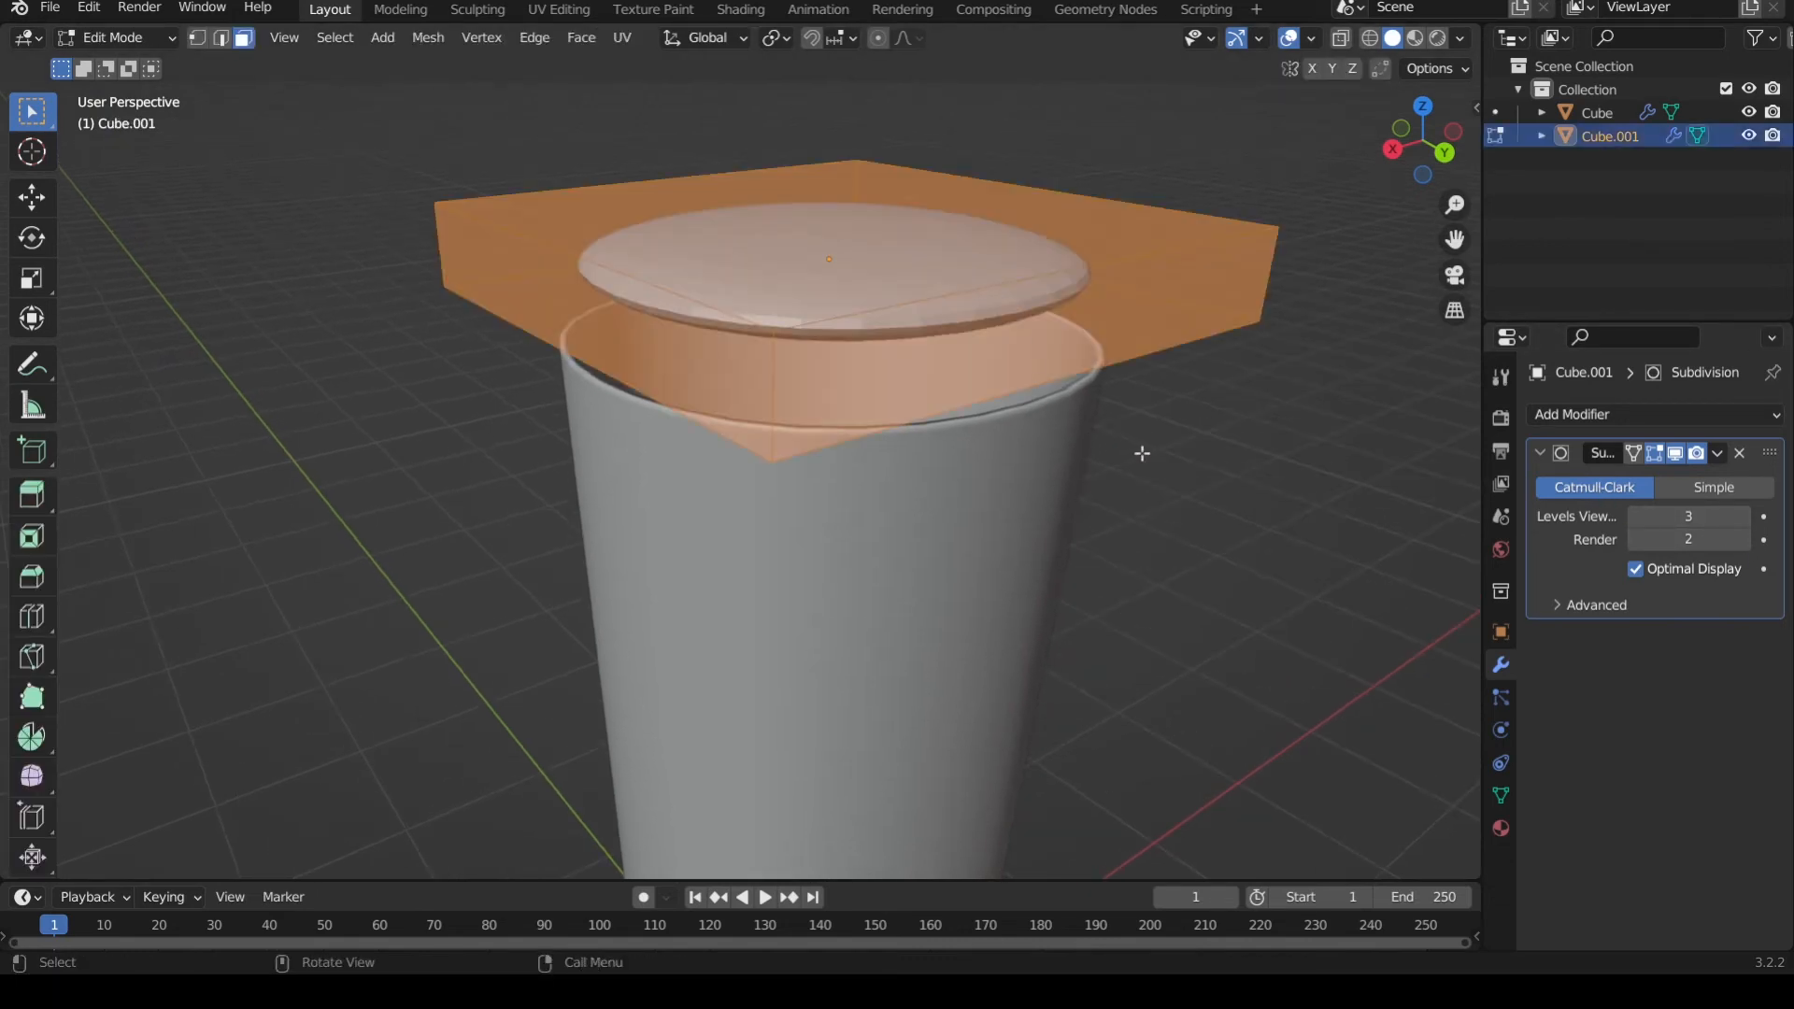
{"action": "middle_click_drag", "start_coordinate": [1176, 445], "coordinate": [1189, 412]}
{"action": "left_click", "coordinate": [1225, 447]}
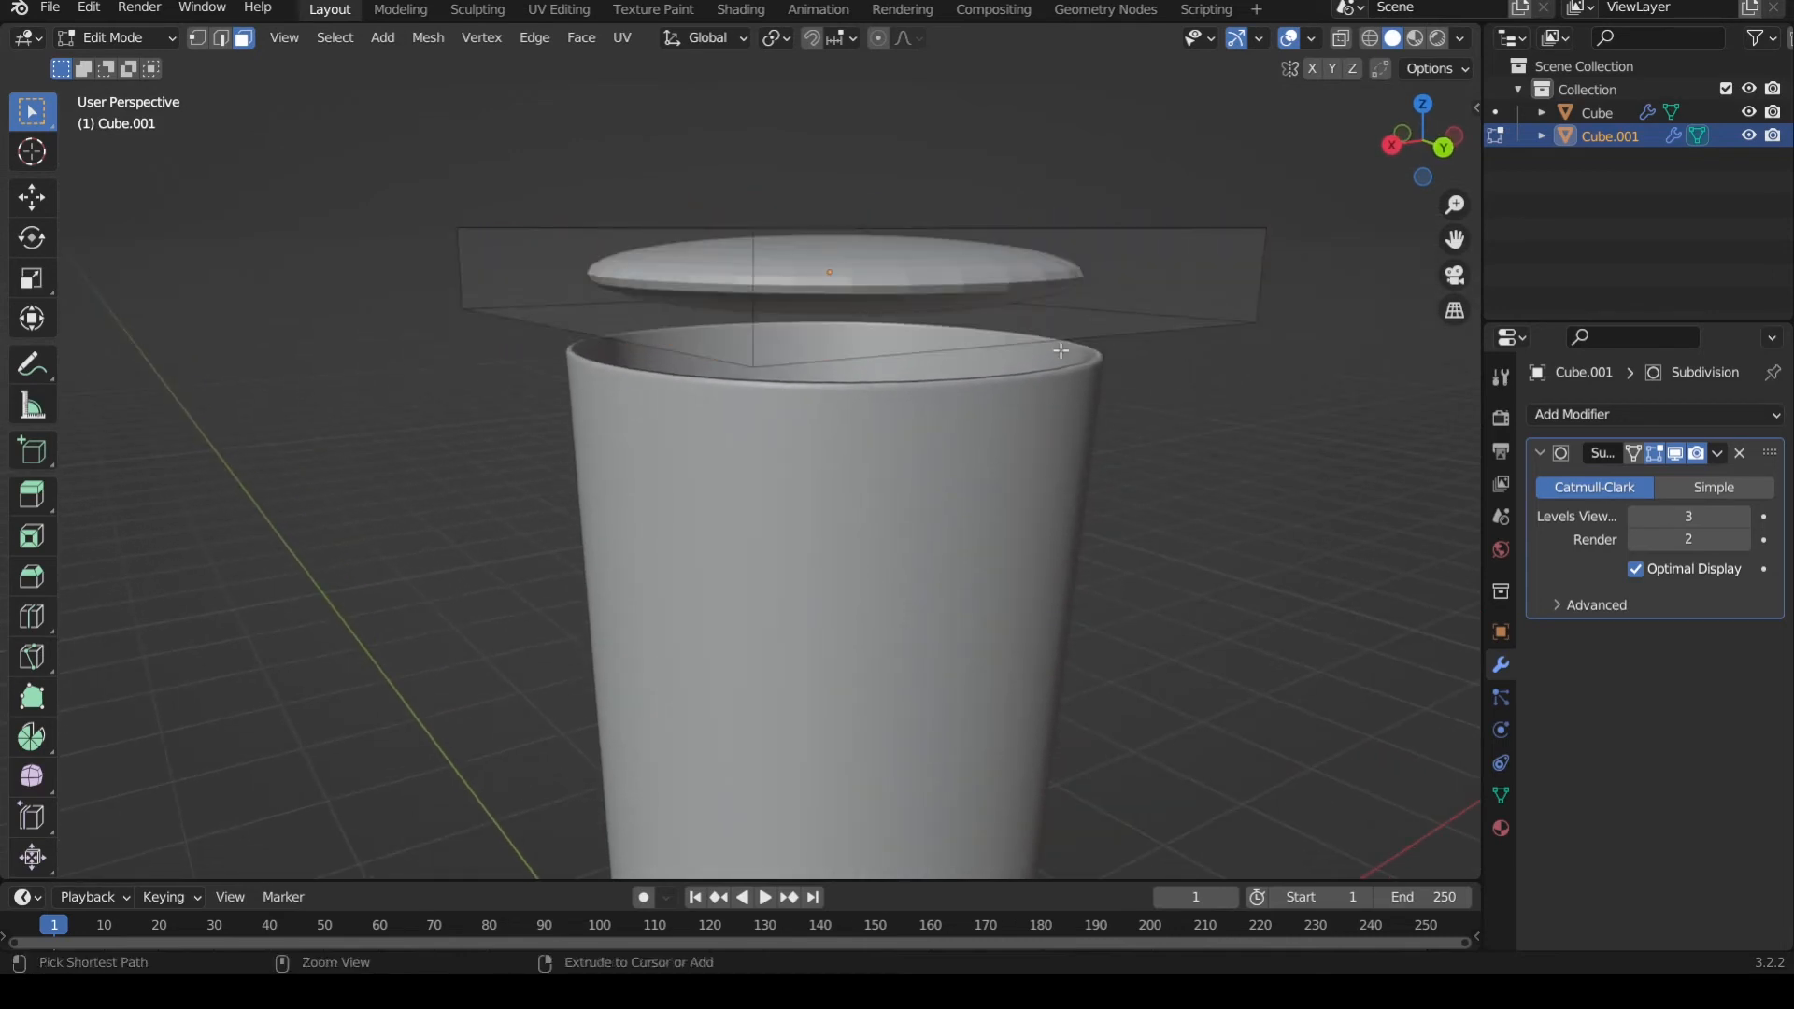
{"action": "key", "text": "ctrl+r"}
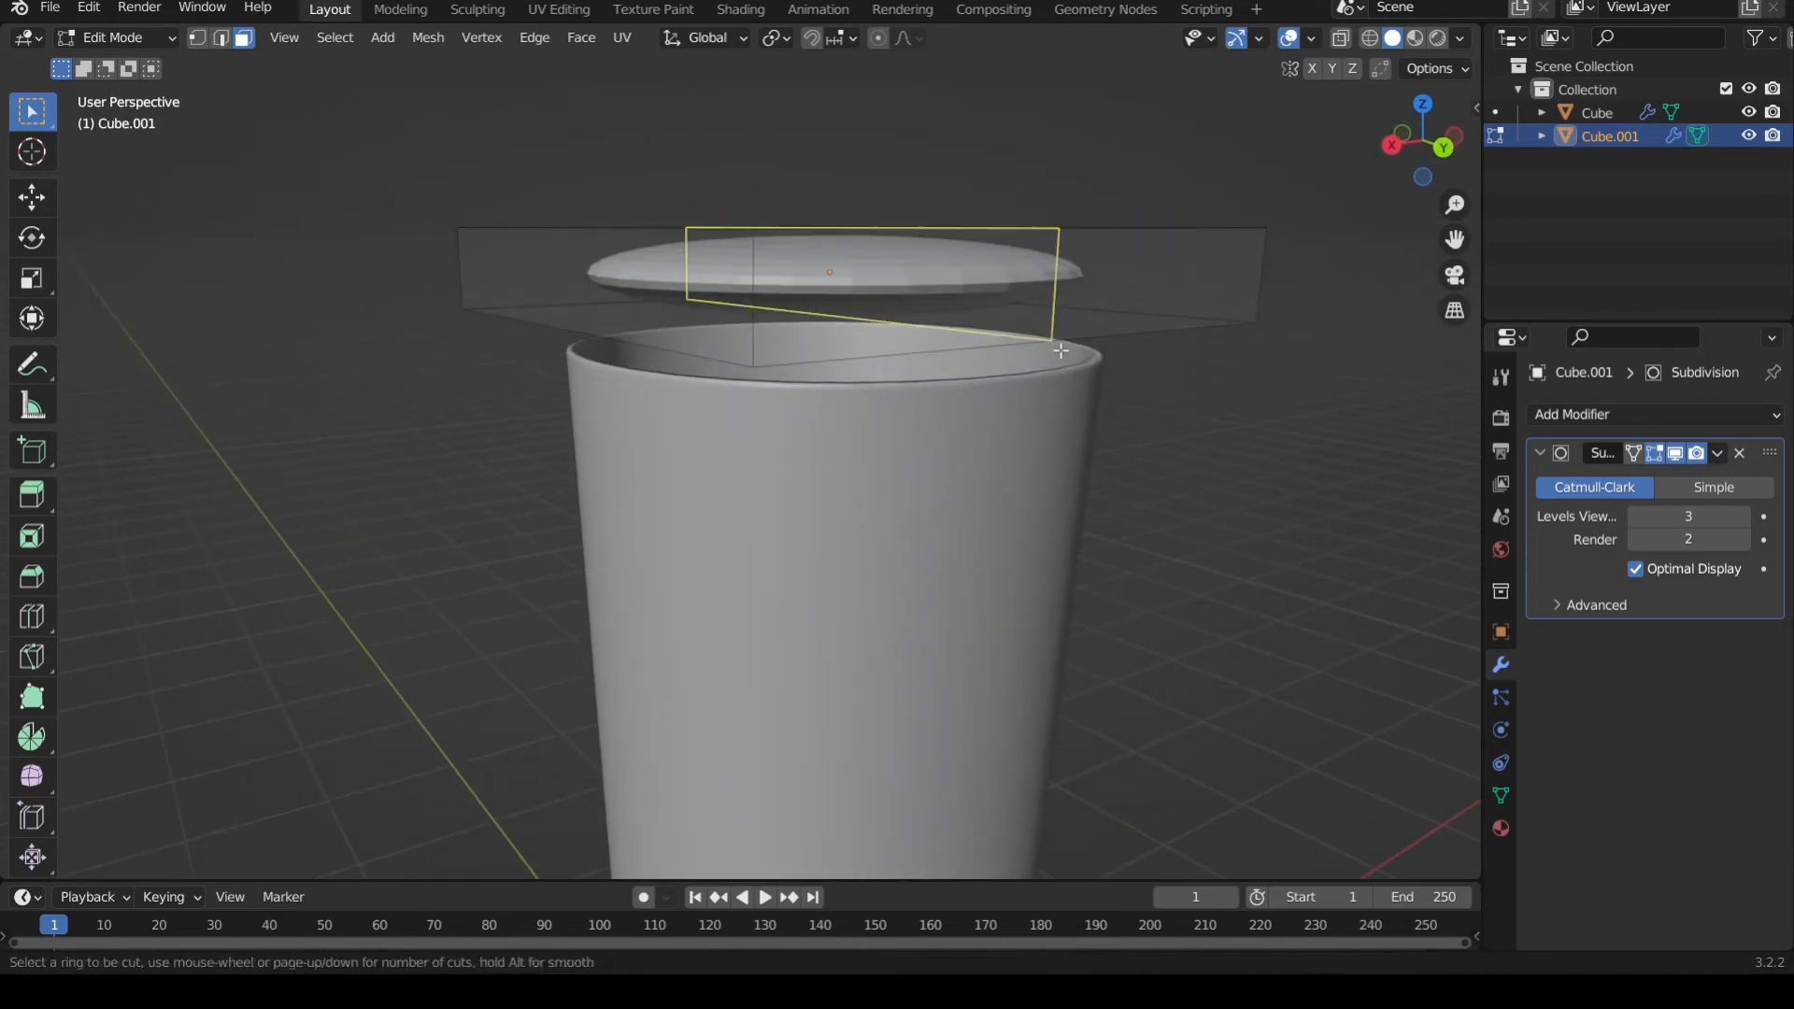
{"action": "left_click", "coordinate": [748, 257]}
{"action": "left_click_drag", "start_coordinate": [748, 257], "coordinate": [755, 208]}
{"action": "key", "text": "ctrl+z"}
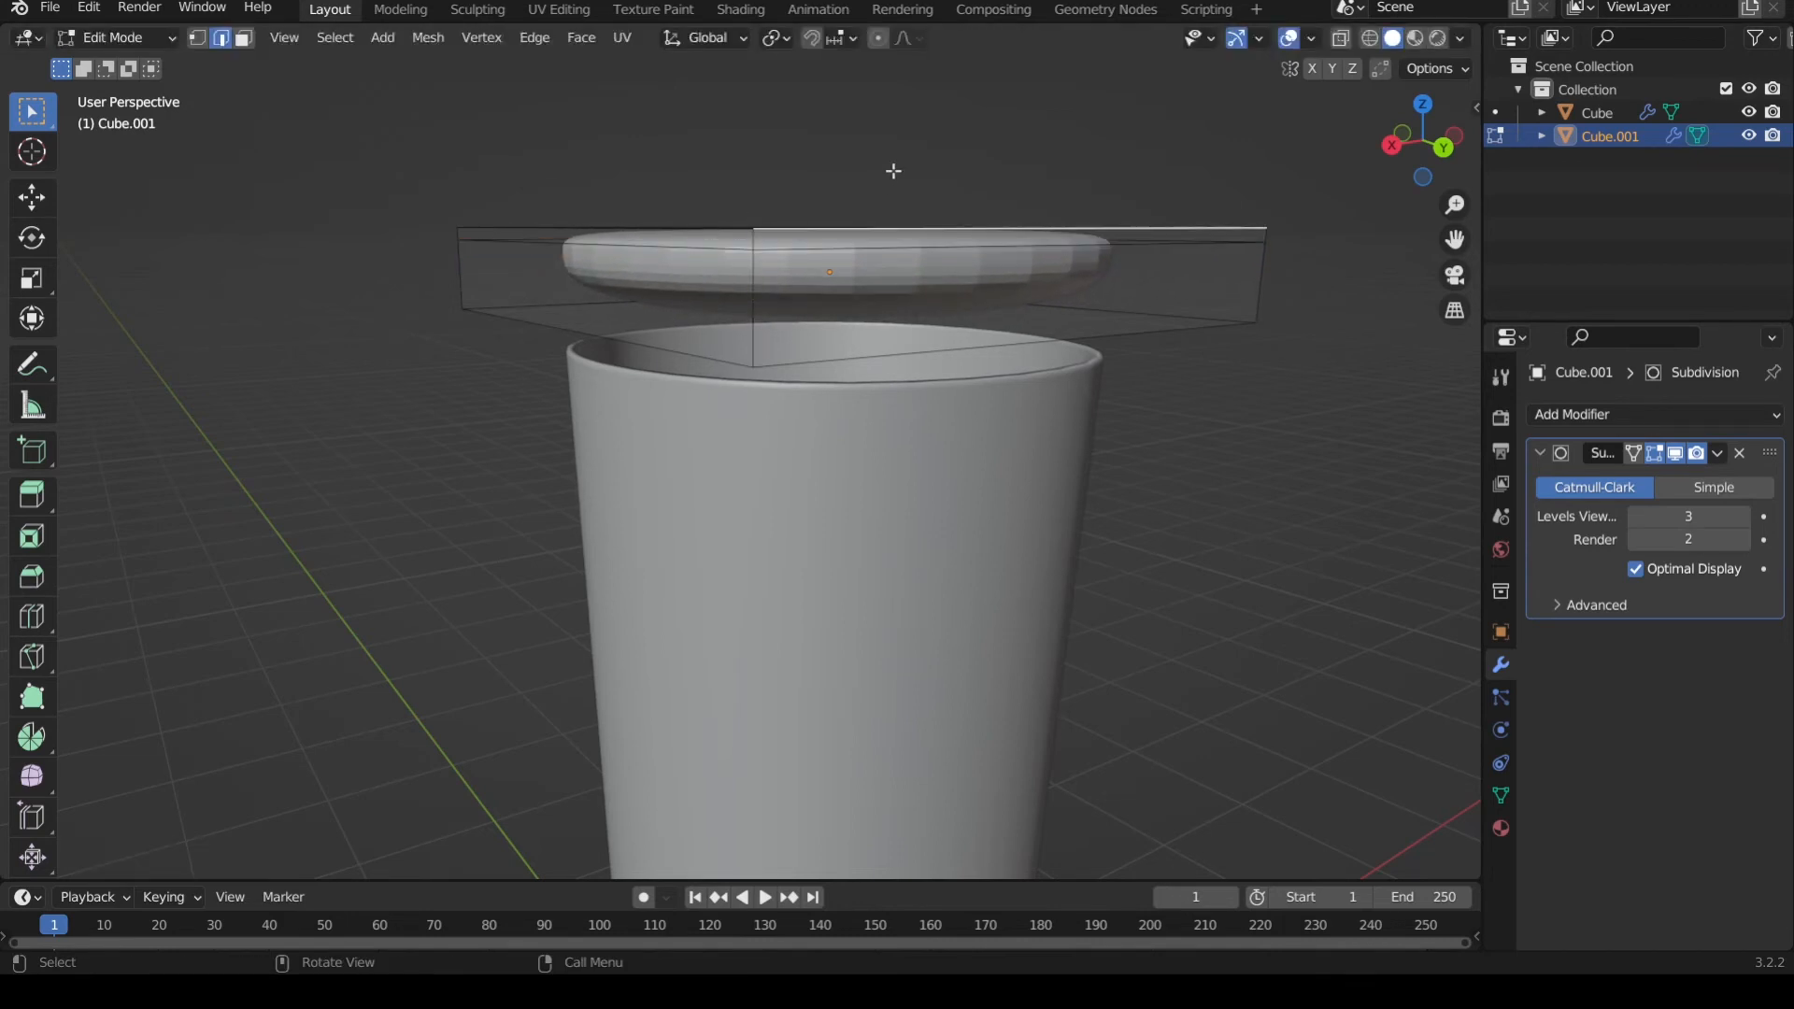
- Add a second horizontal loop cut, slide it close to the lid's bottom edge and clear the selection
{"action": "key", "text": "ctrl+r"}
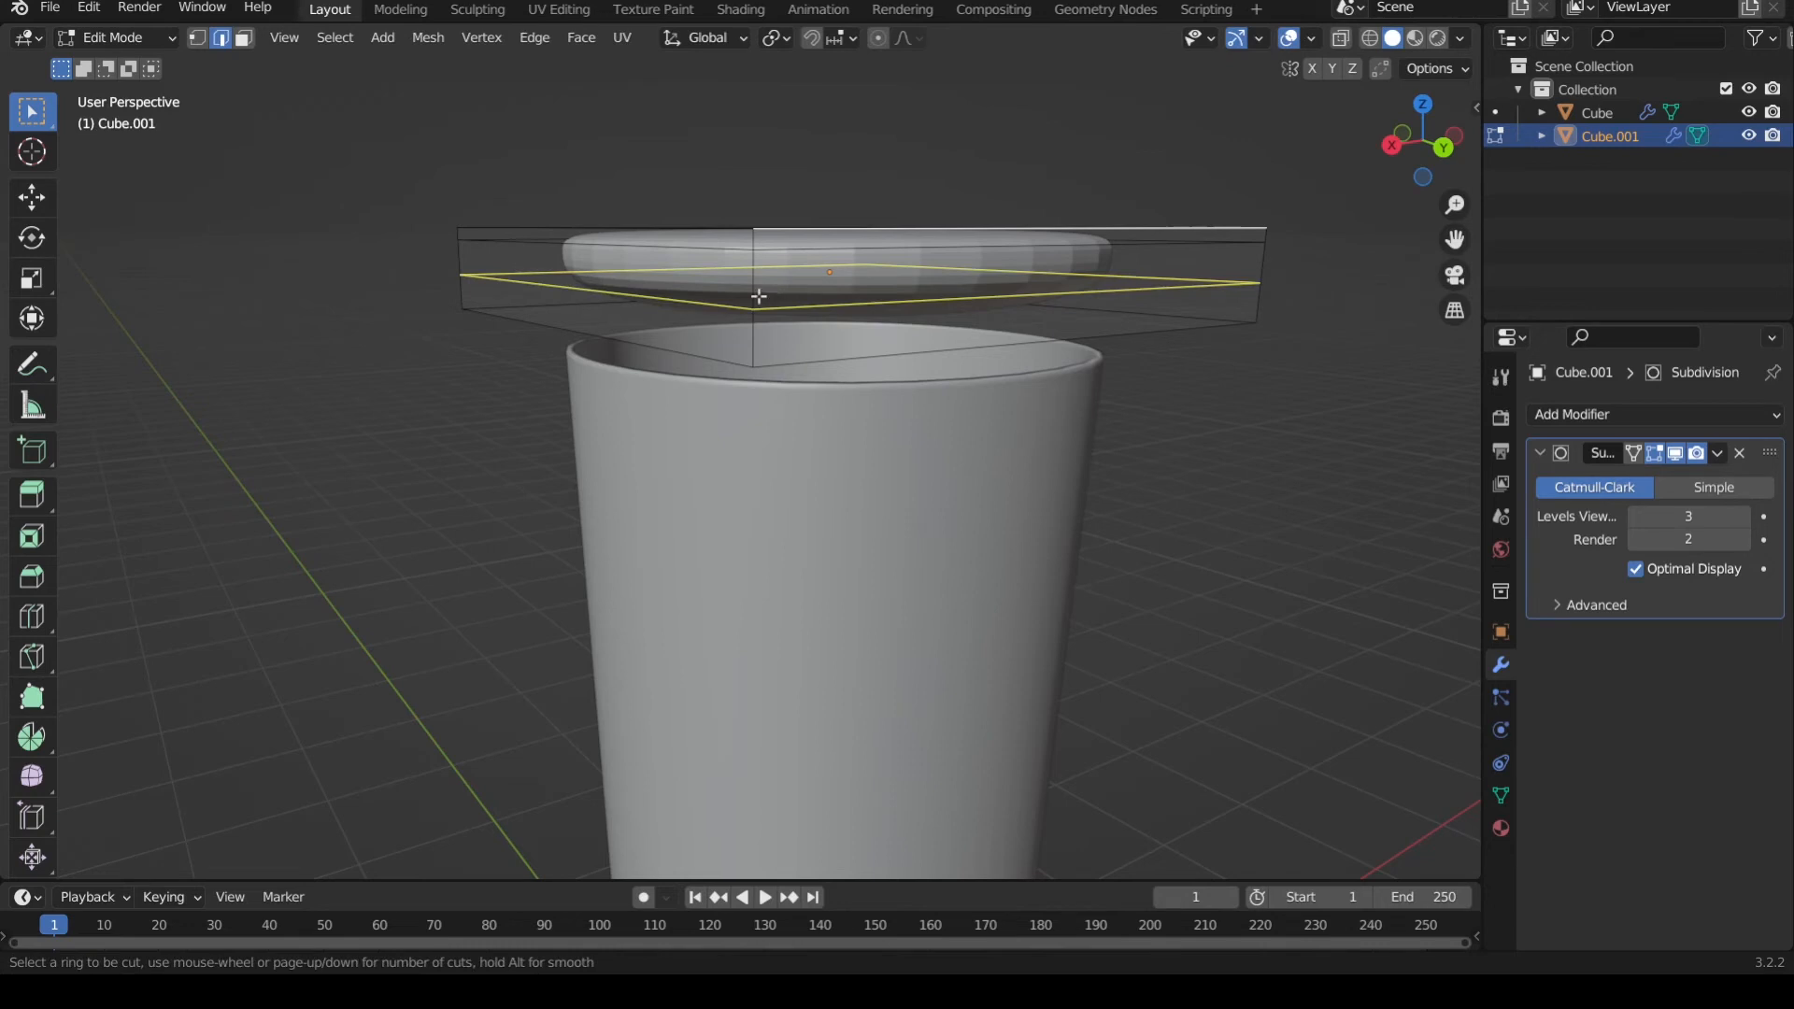
{"action": "left_click_drag", "start_coordinate": [759, 296], "coordinate": [769, 347]}
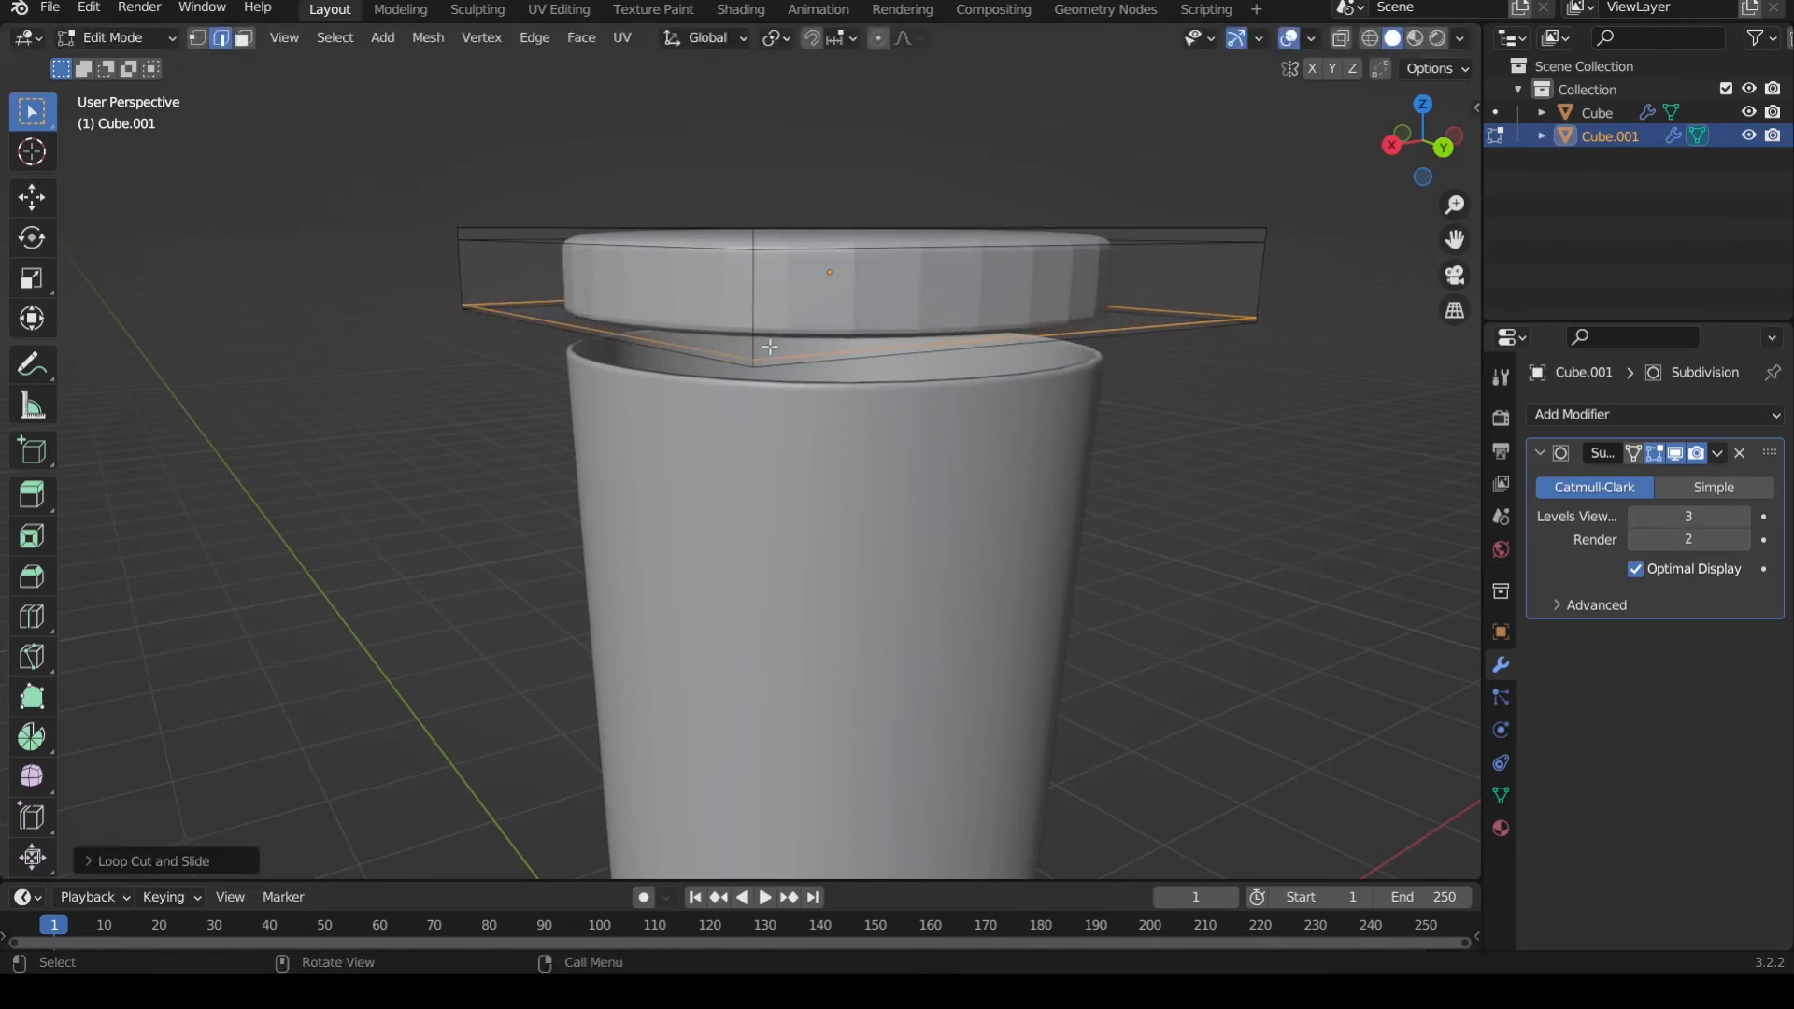
{"action": "middle_click_drag", "start_coordinate": [829, 320], "coordinate": [1025, 260]}
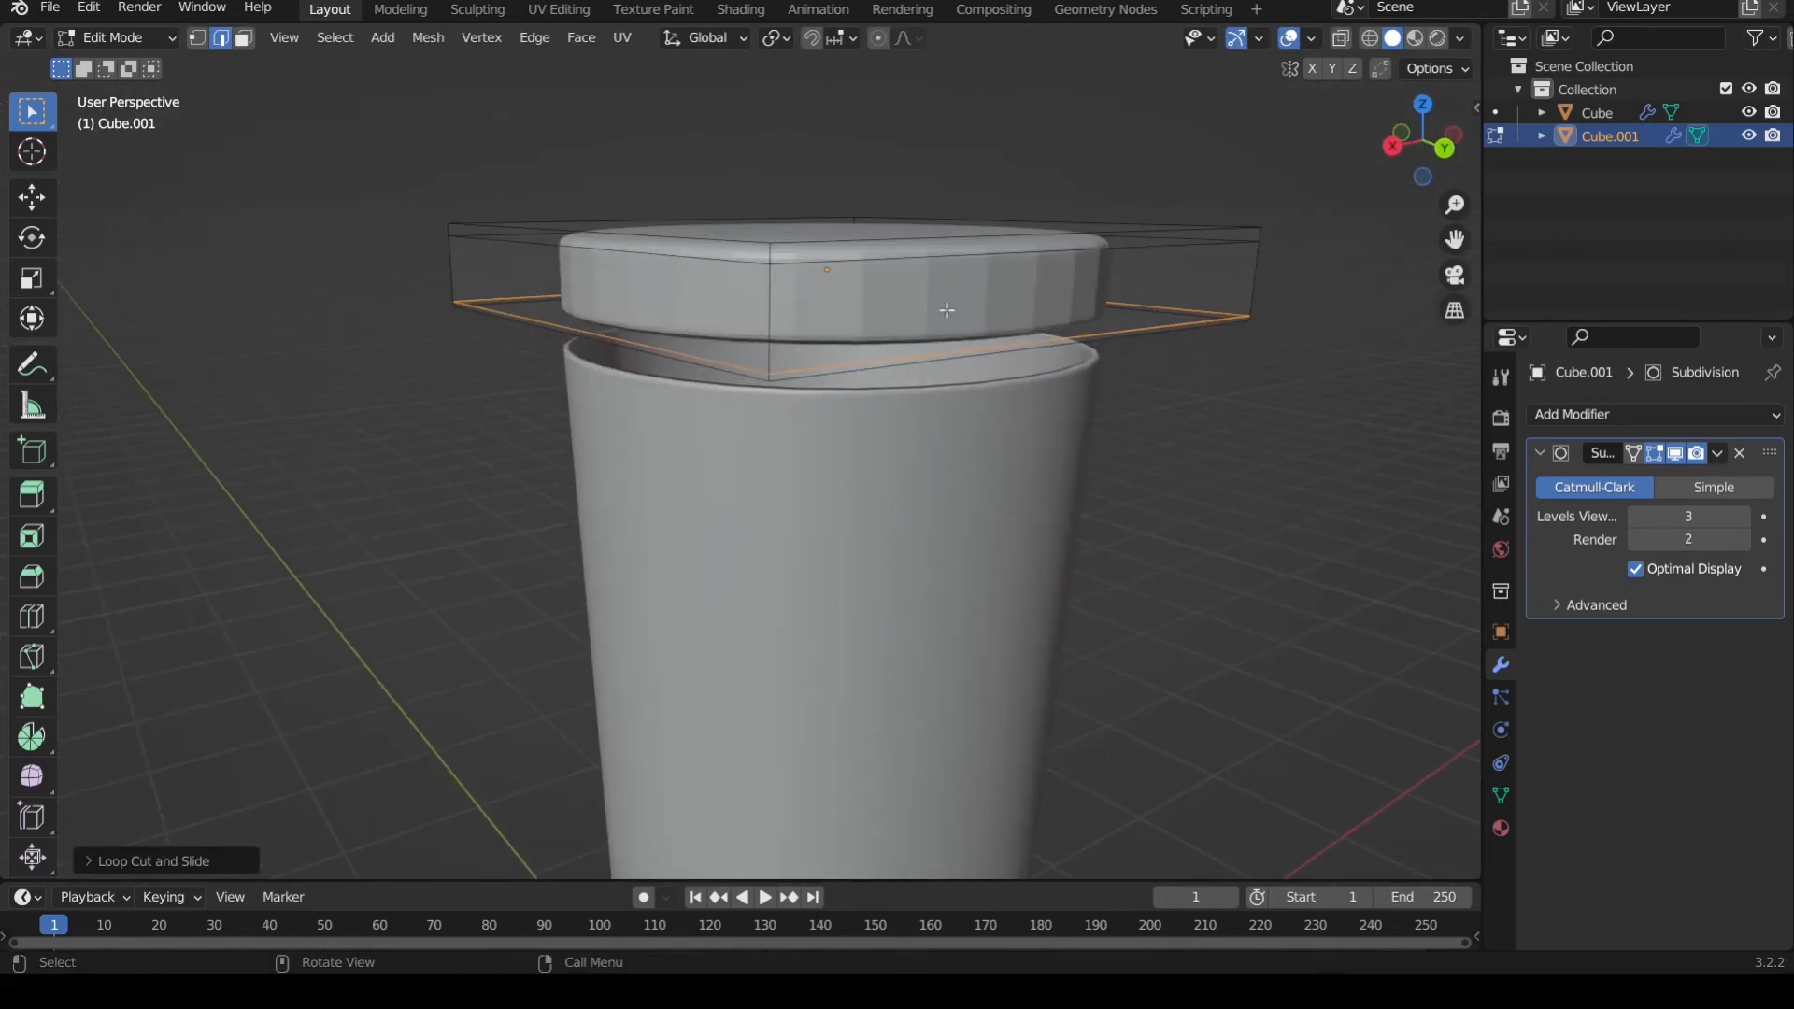
{"action": "middle_click_drag", "start_coordinate": [948, 312], "coordinate": [897, 347]}
{"action": "left_click", "coordinate": [1205, 537]}
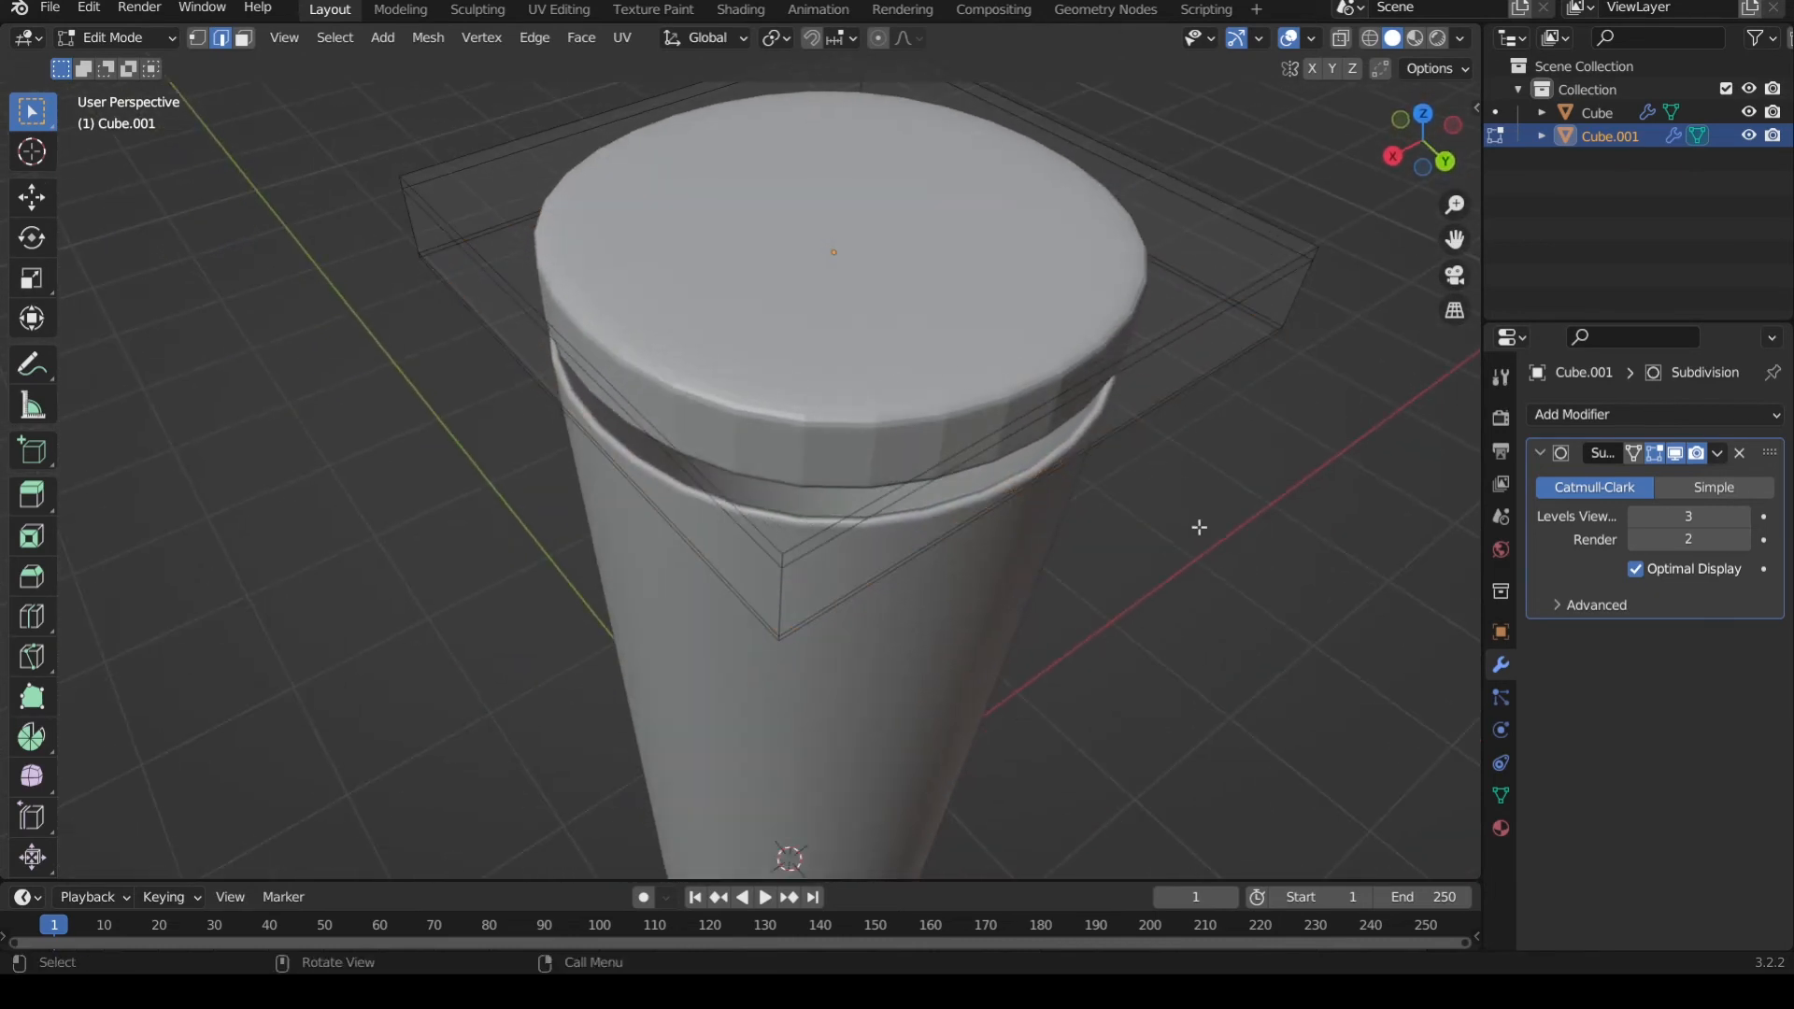
{"action": "middle_click_drag", "start_coordinate": [1198, 524], "coordinate": [1193, 522]}
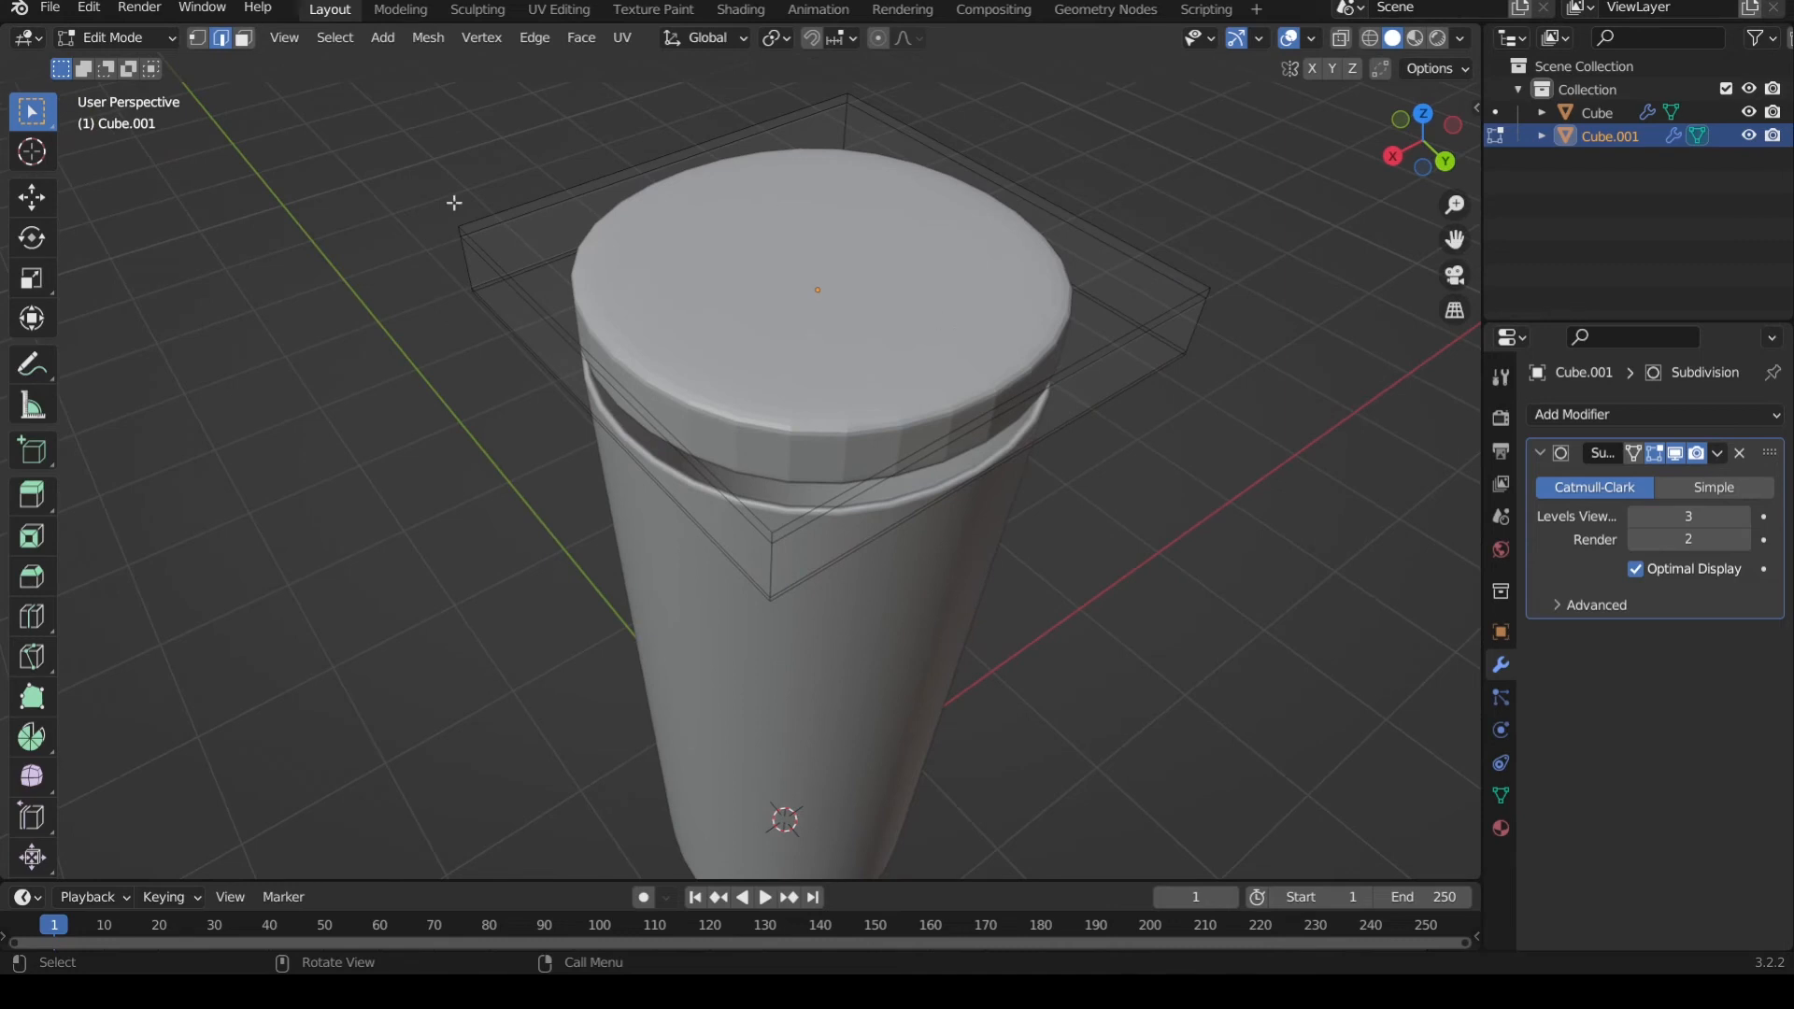
- Return to Object Mode, apply Shade Smooth to the lid and deselect it
{"action": "key", "text": "Tab"}
{"action": "left_click", "coordinate": [1224, 520]}
{"action": "left_click", "coordinate": [909, 351]}
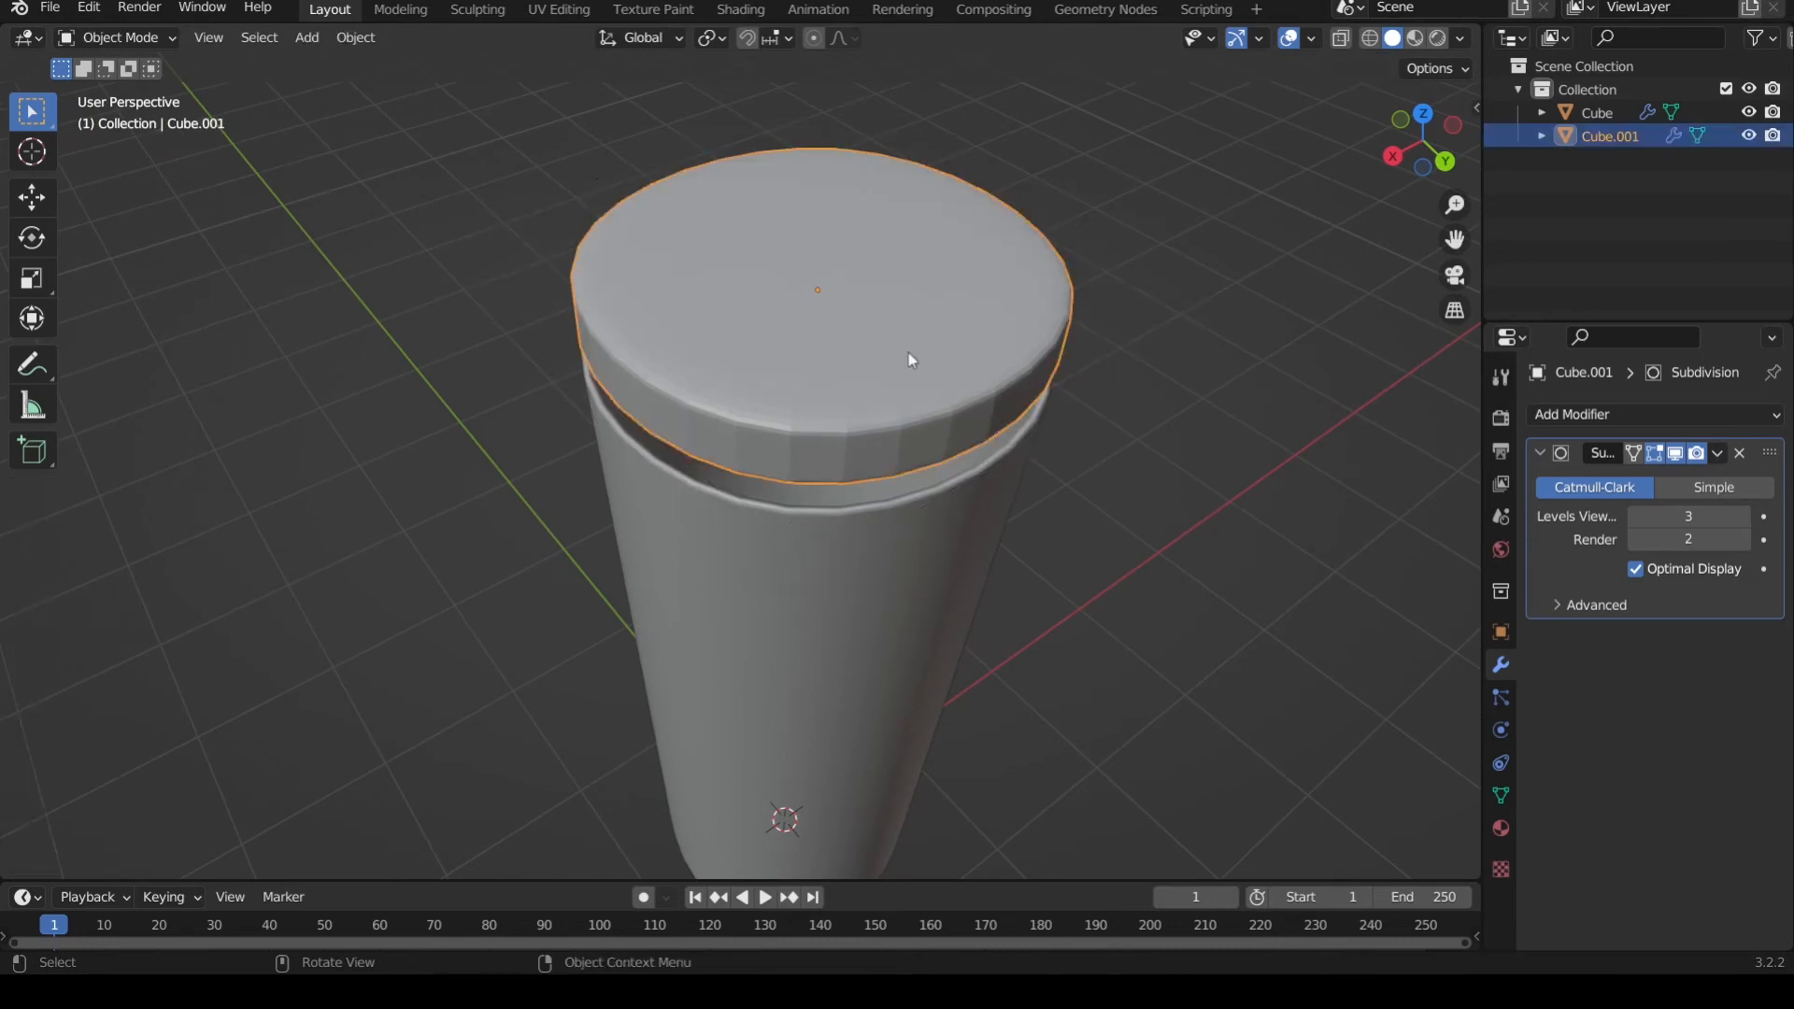
{"action": "right_click", "coordinate": [910, 351]}
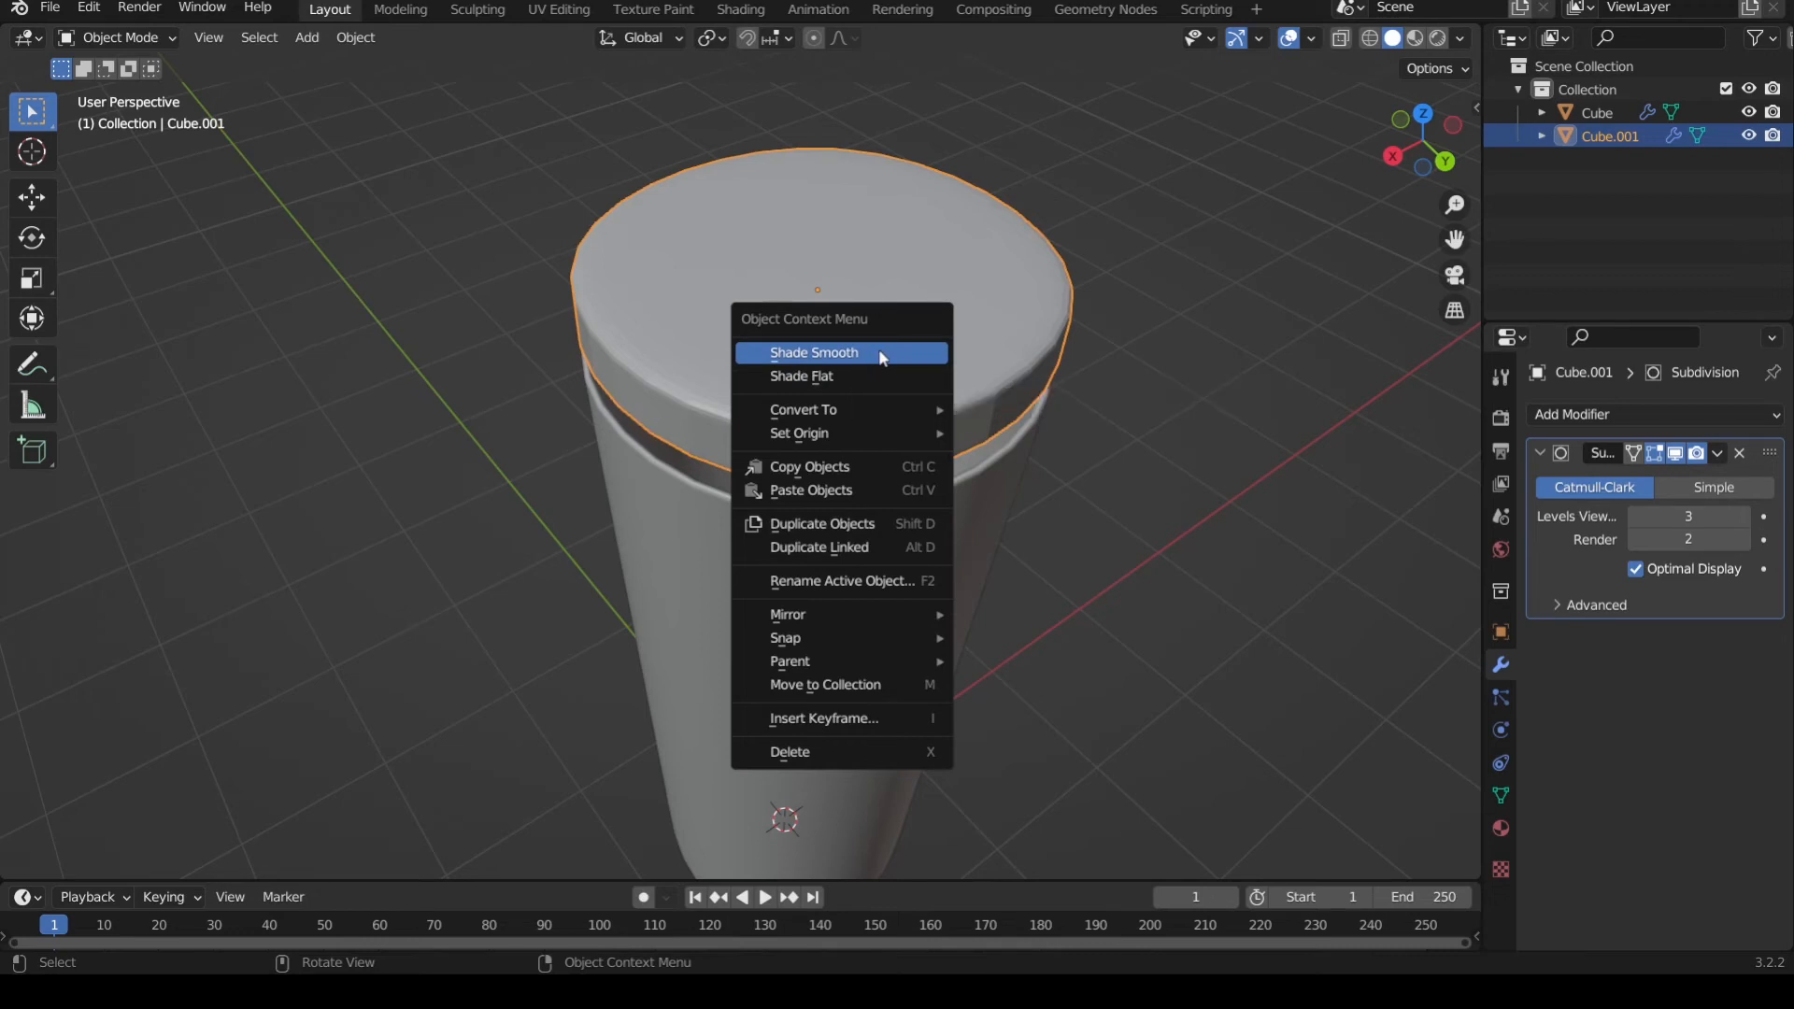
{"action": "left_click", "coordinate": [882, 354]}
{"action": "middle_click_drag", "start_coordinate": [1068, 458], "coordinate": [1068, 439]}
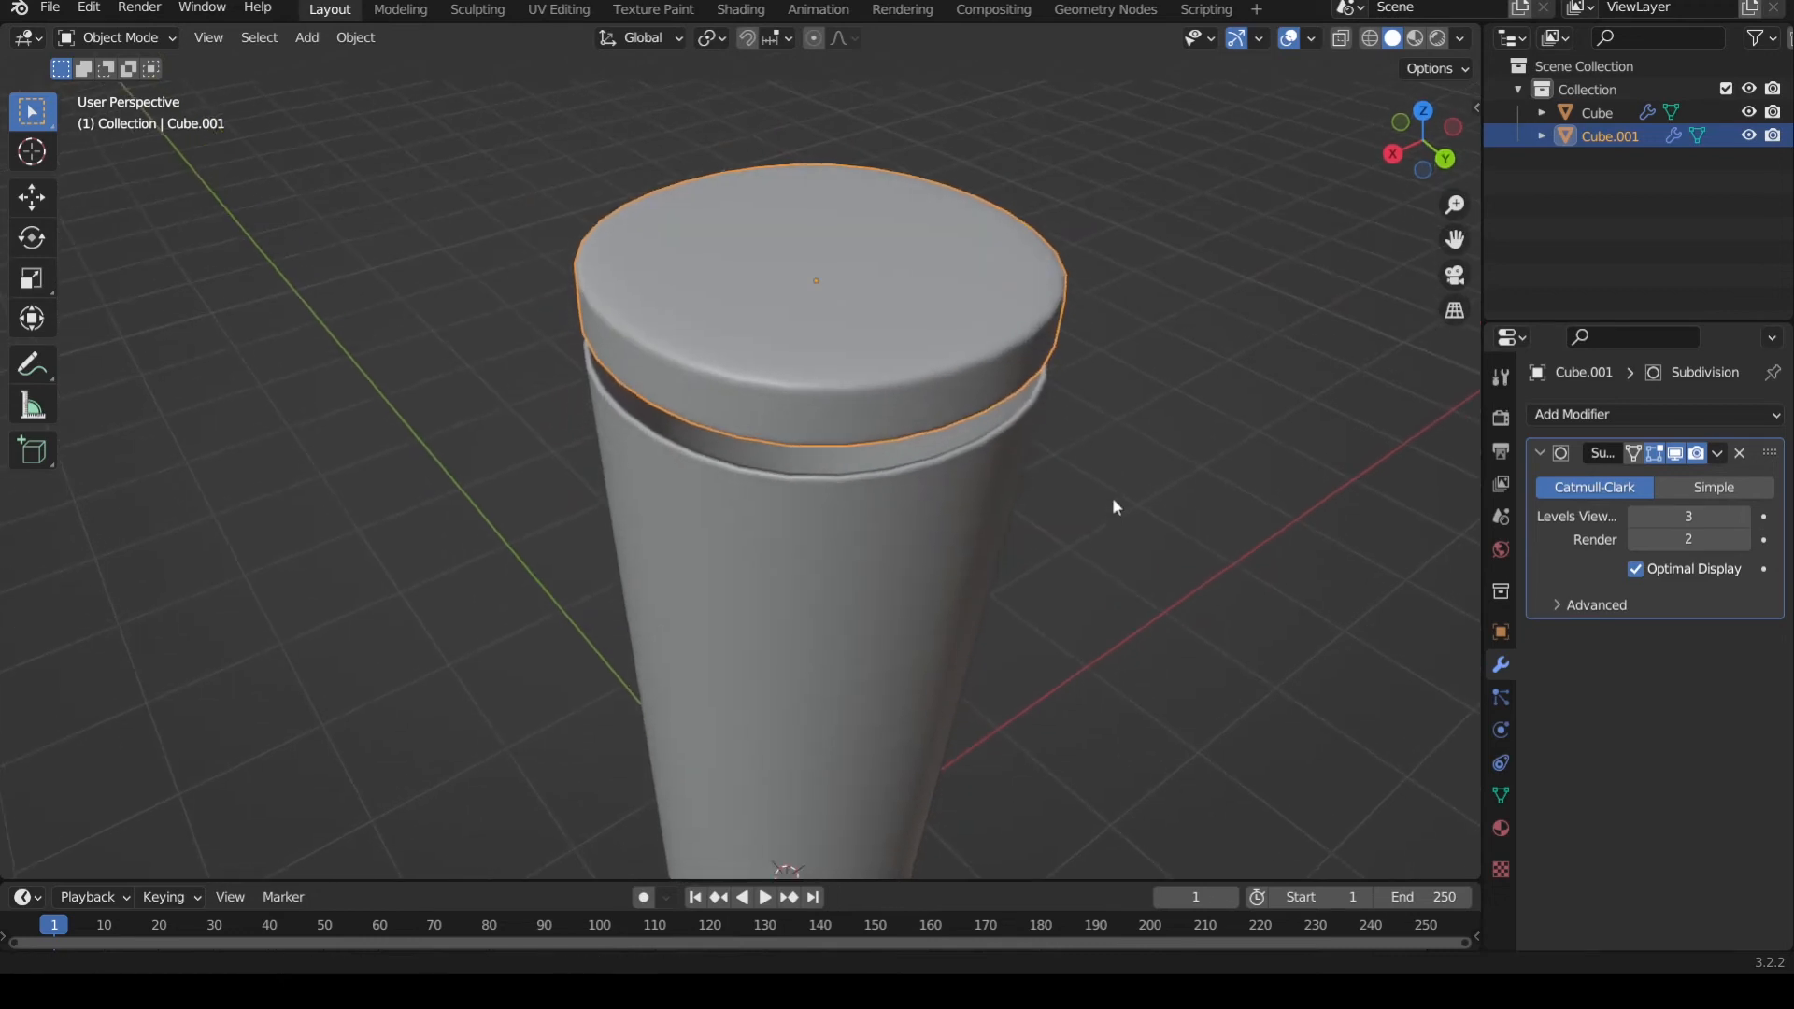
{"action": "scroll", "coordinate": [1075, 383], "scroll_direction": "down", "scroll_amount": 1}
{"action": "right_click", "coordinate": [838, 251]}
{"action": "middle_click_drag", "start_coordinate": [1112, 497], "coordinate": [991, 266], "text": "shift"}
{"action": "left_click", "coordinate": [839, 250]}
{"action": "left_click", "coordinate": [1125, 334]}
- In the back orthographic view, scale the lid up uniformly until it is slightly wider than the cup's rim
{"action": "left_click", "coordinate": [1418, 153]}
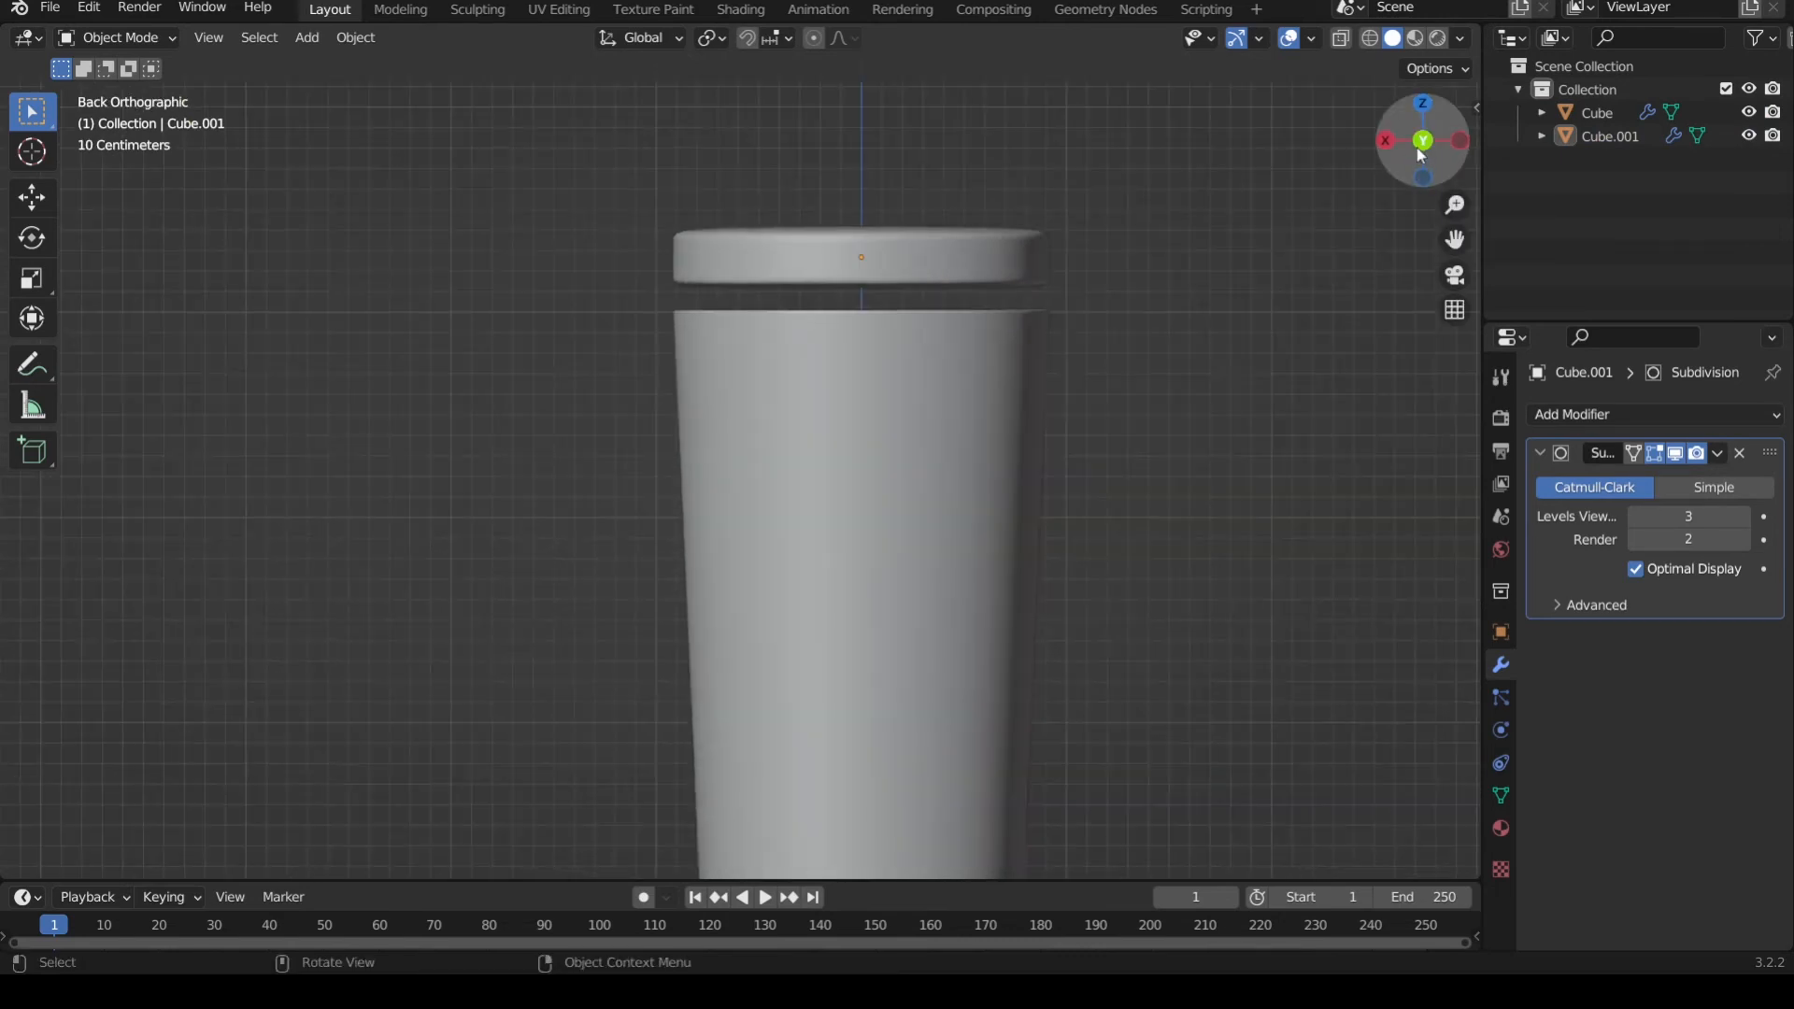
{"action": "scroll", "coordinate": [1054, 271], "scroll_direction": "up", "scroll_amount": 1}
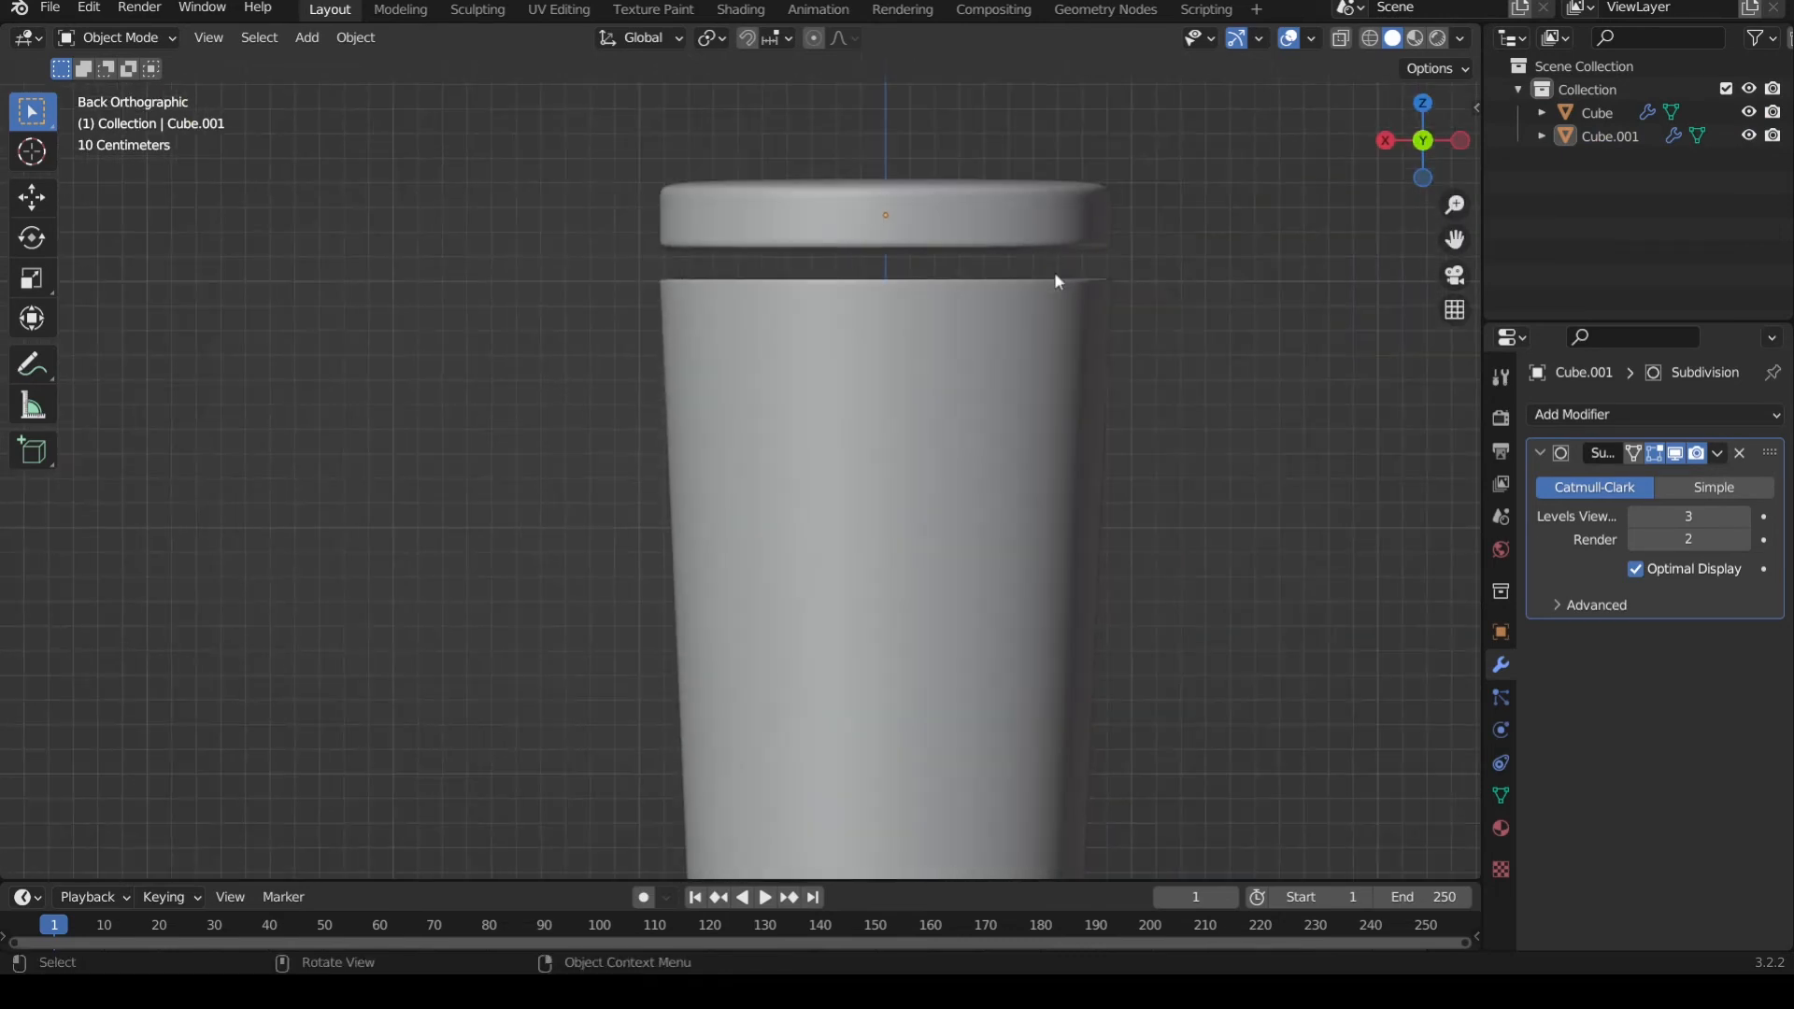
{"action": "left_click", "coordinate": [1062, 248]}
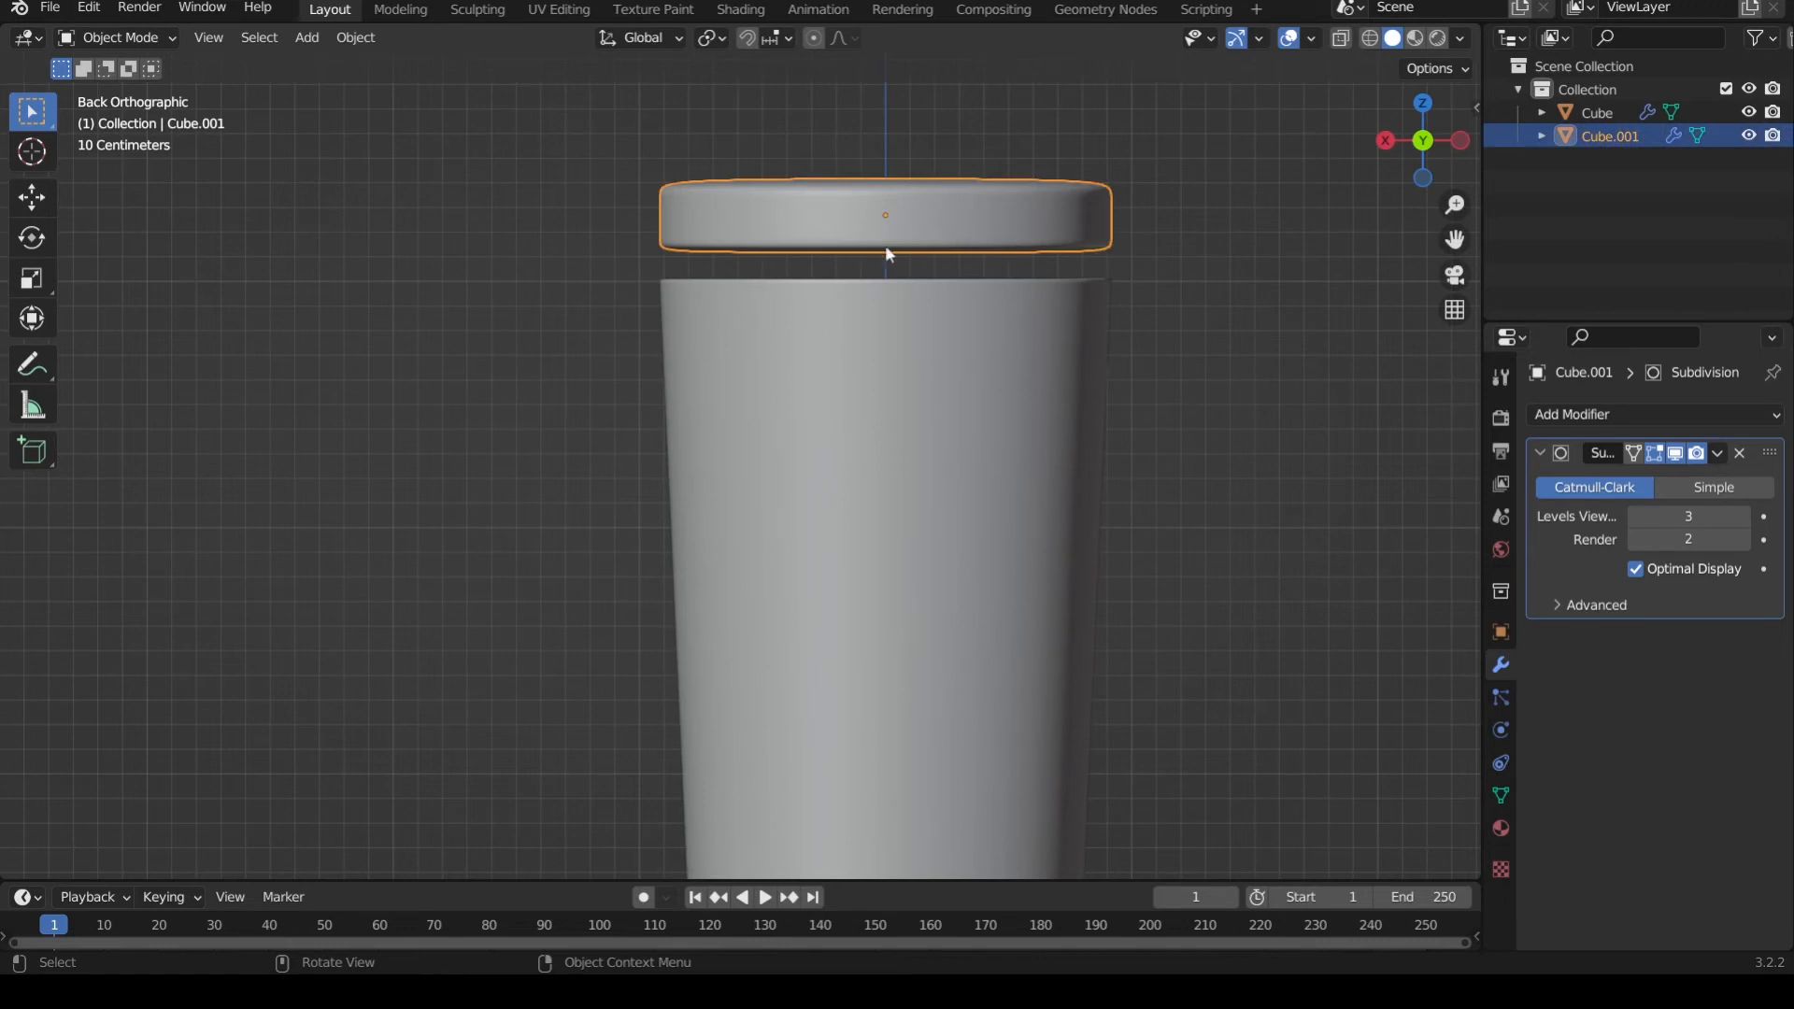
{"action": "middle_click_drag", "start_coordinate": [889, 252], "coordinate": [904, 305]}
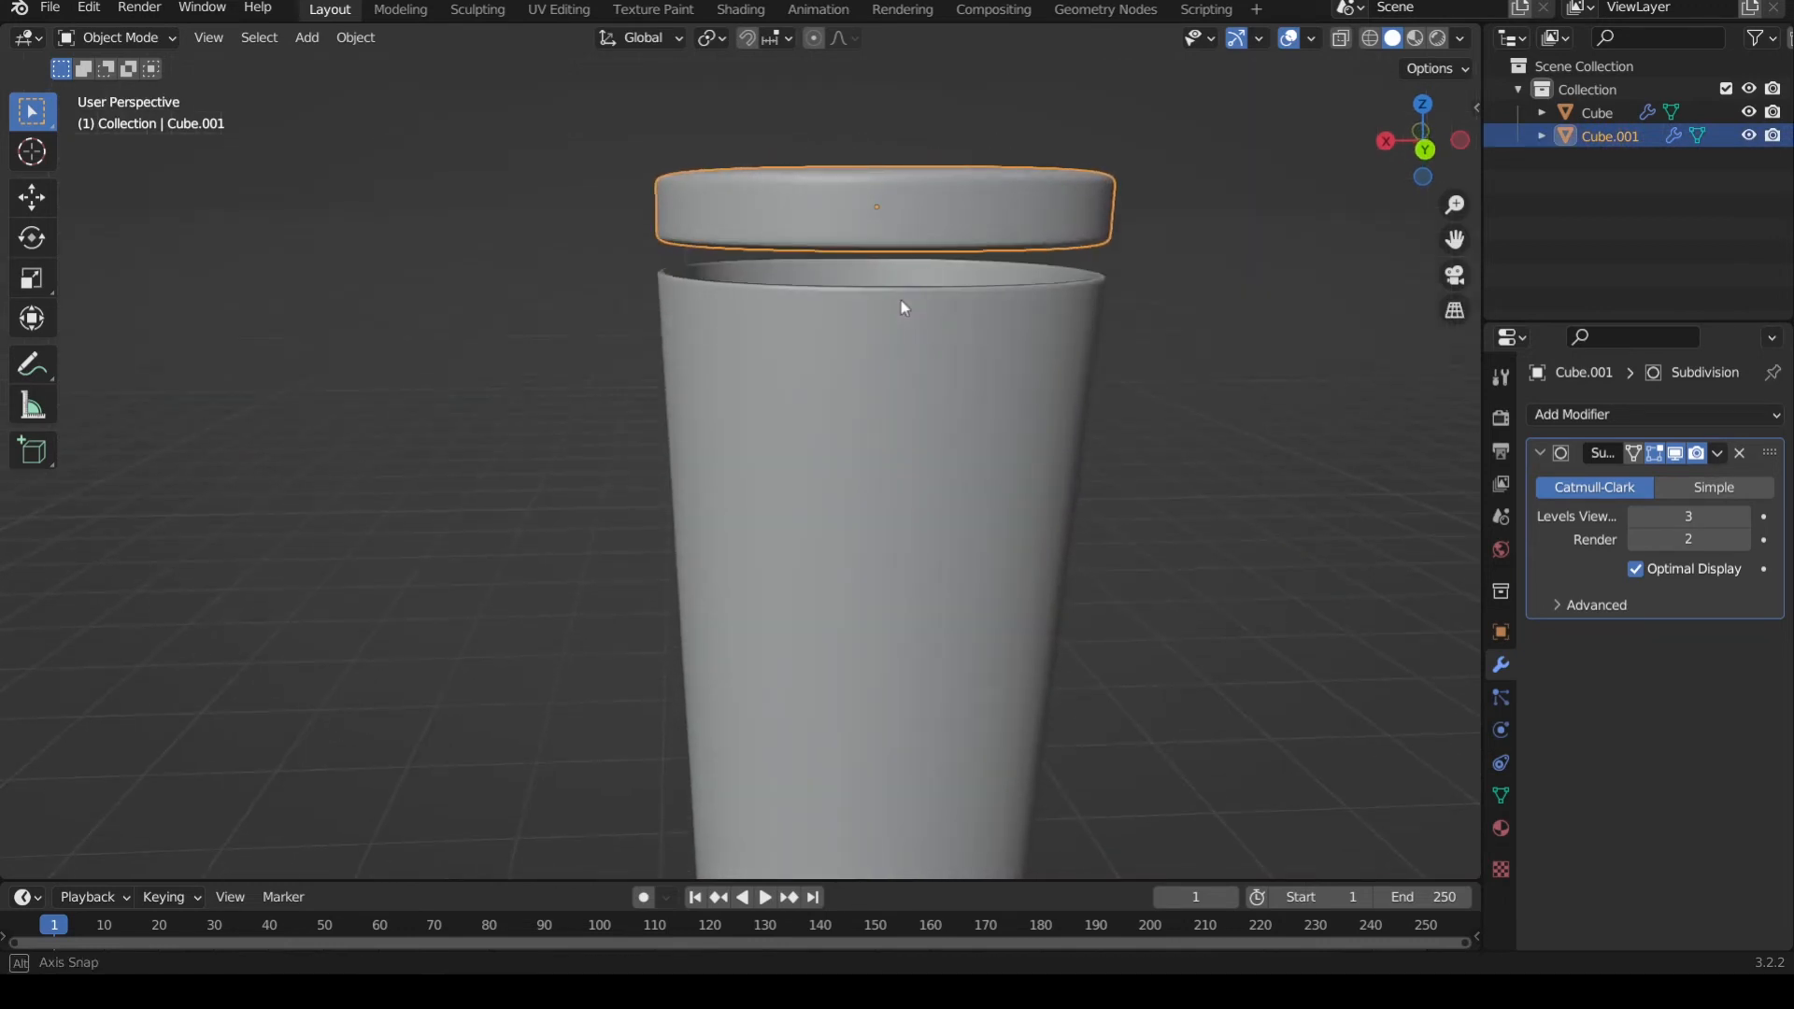
{"action": "left_click", "coordinate": [1422, 151]}
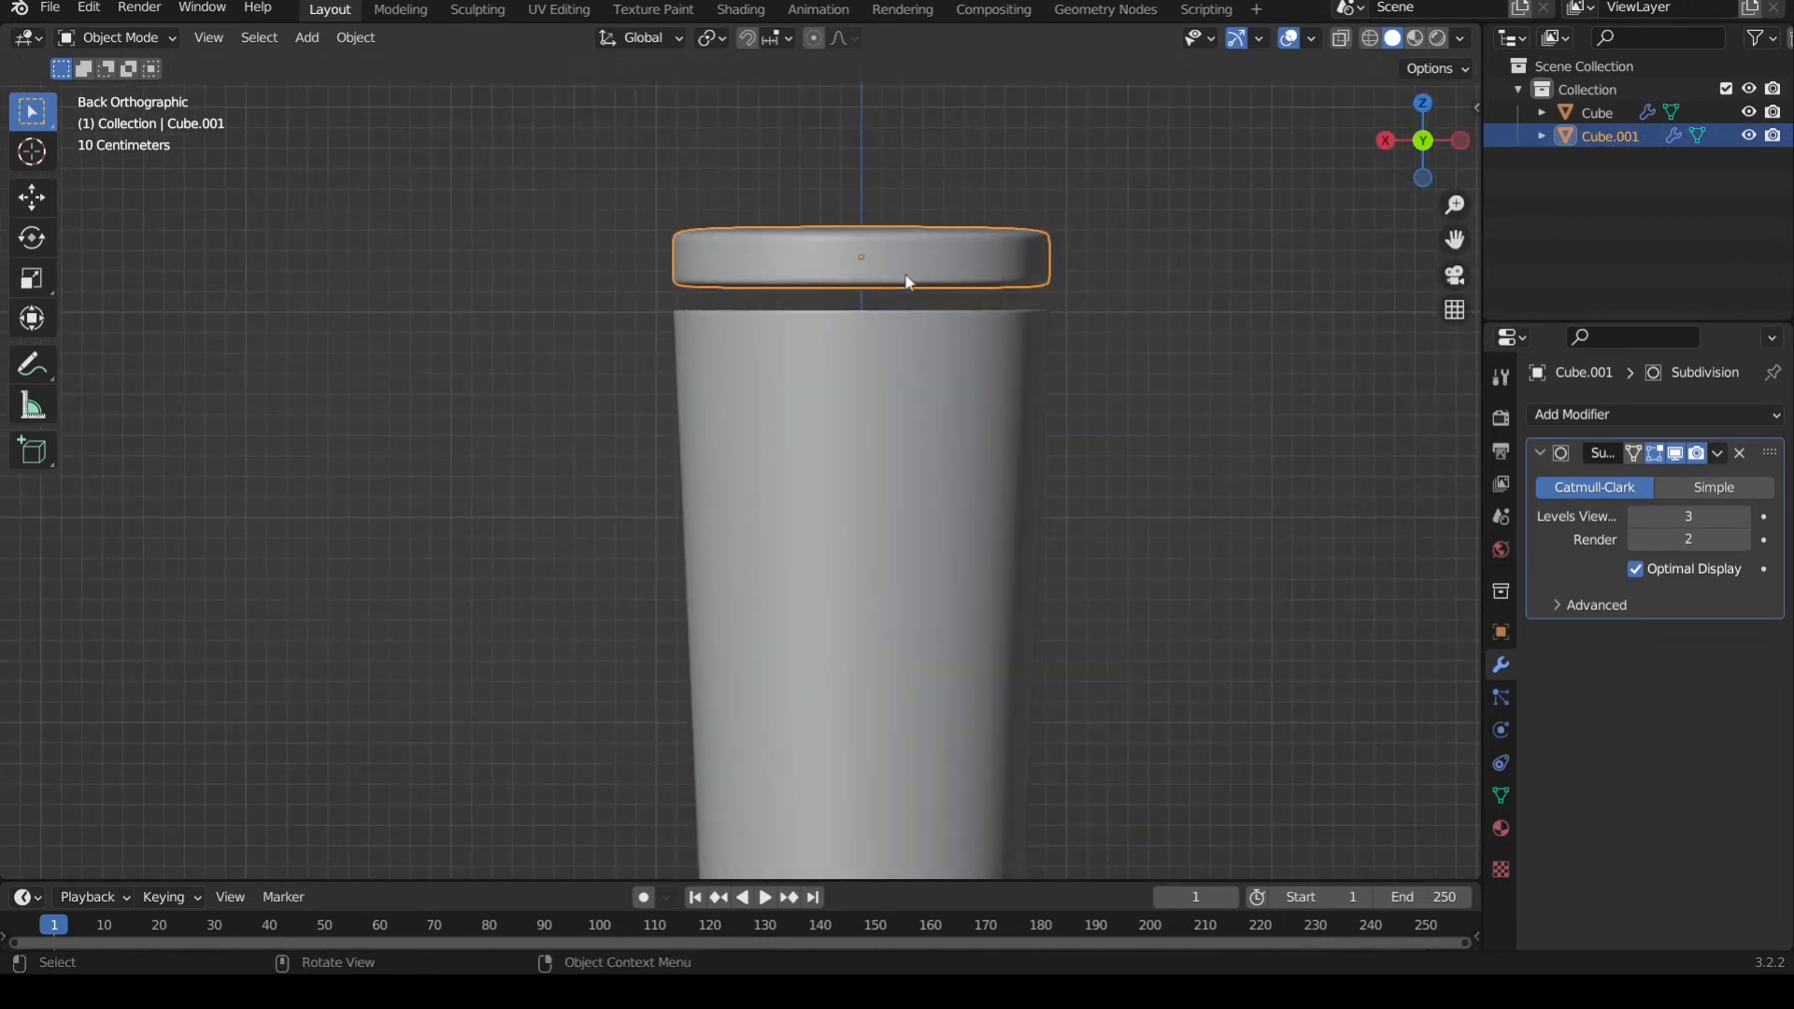
{"action": "key", "text": "s"}
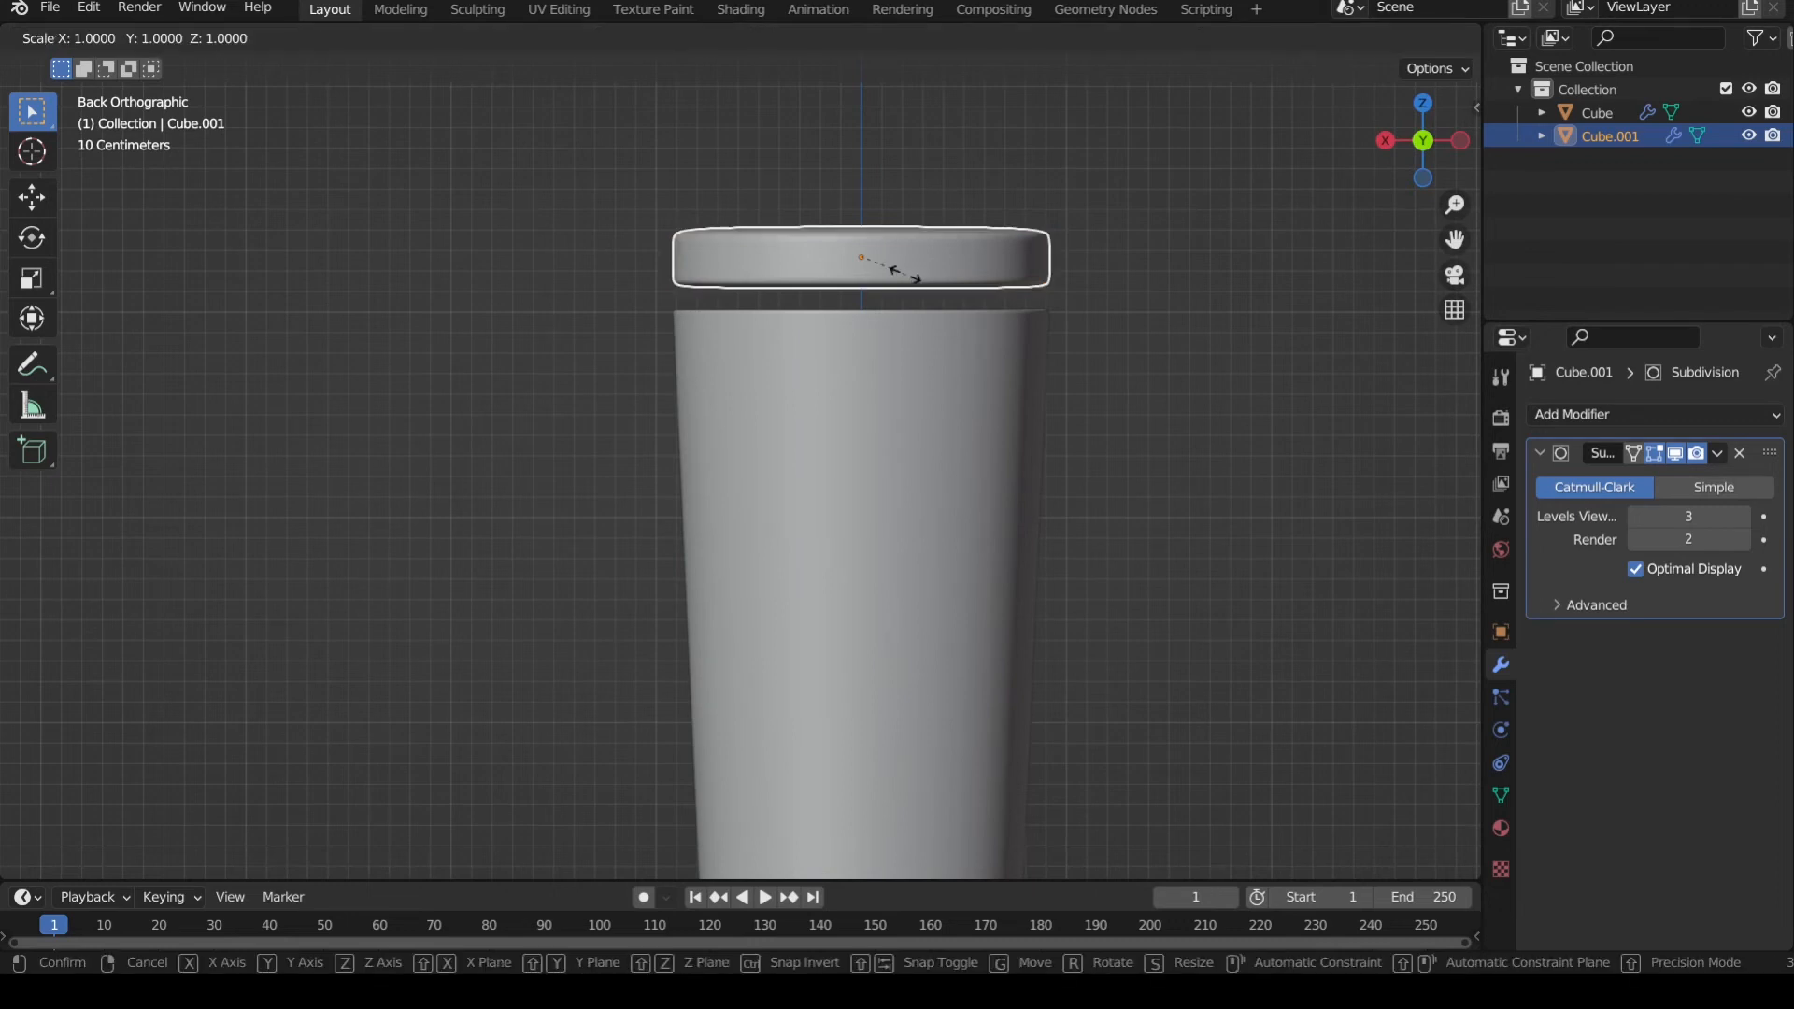
{"action": "left_click", "coordinate": [920, 274]}
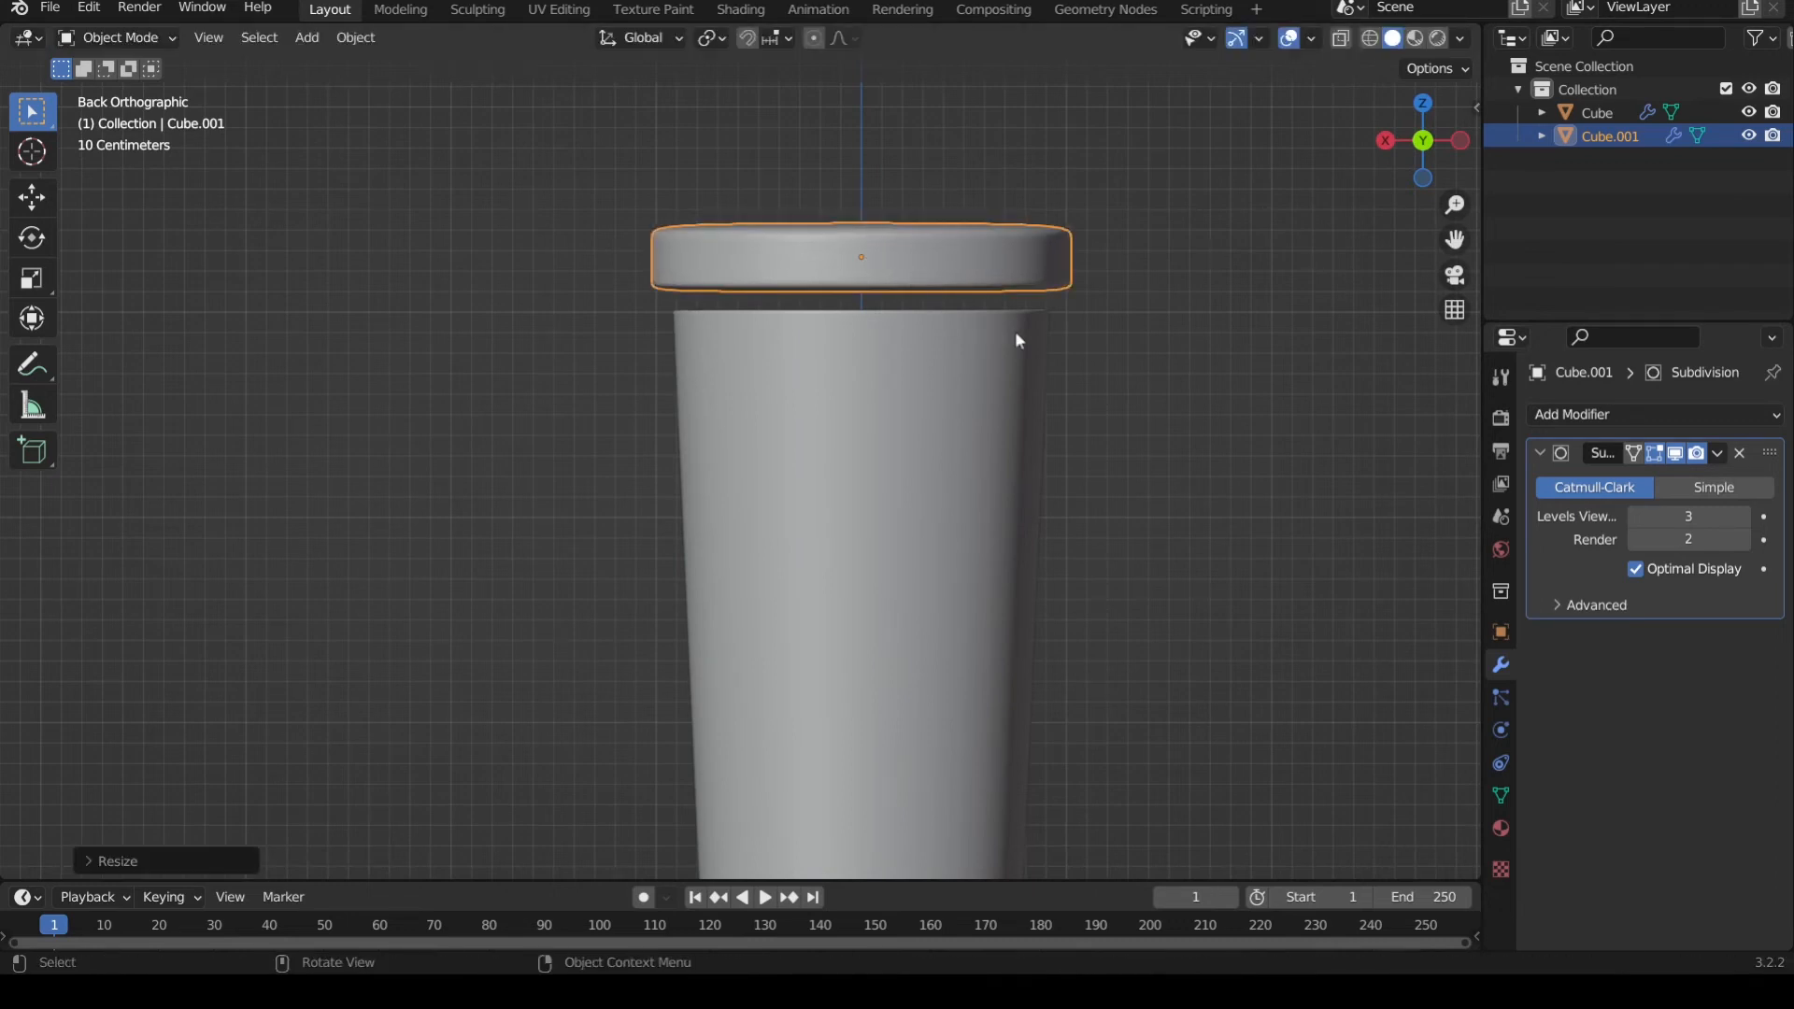
{"action": "middle_click_drag", "start_coordinate": [1015, 331], "coordinate": [1123, 441]}
{"action": "scroll", "coordinate": [1123, 432], "scroll_direction": "down", "scroll_amount": 1}
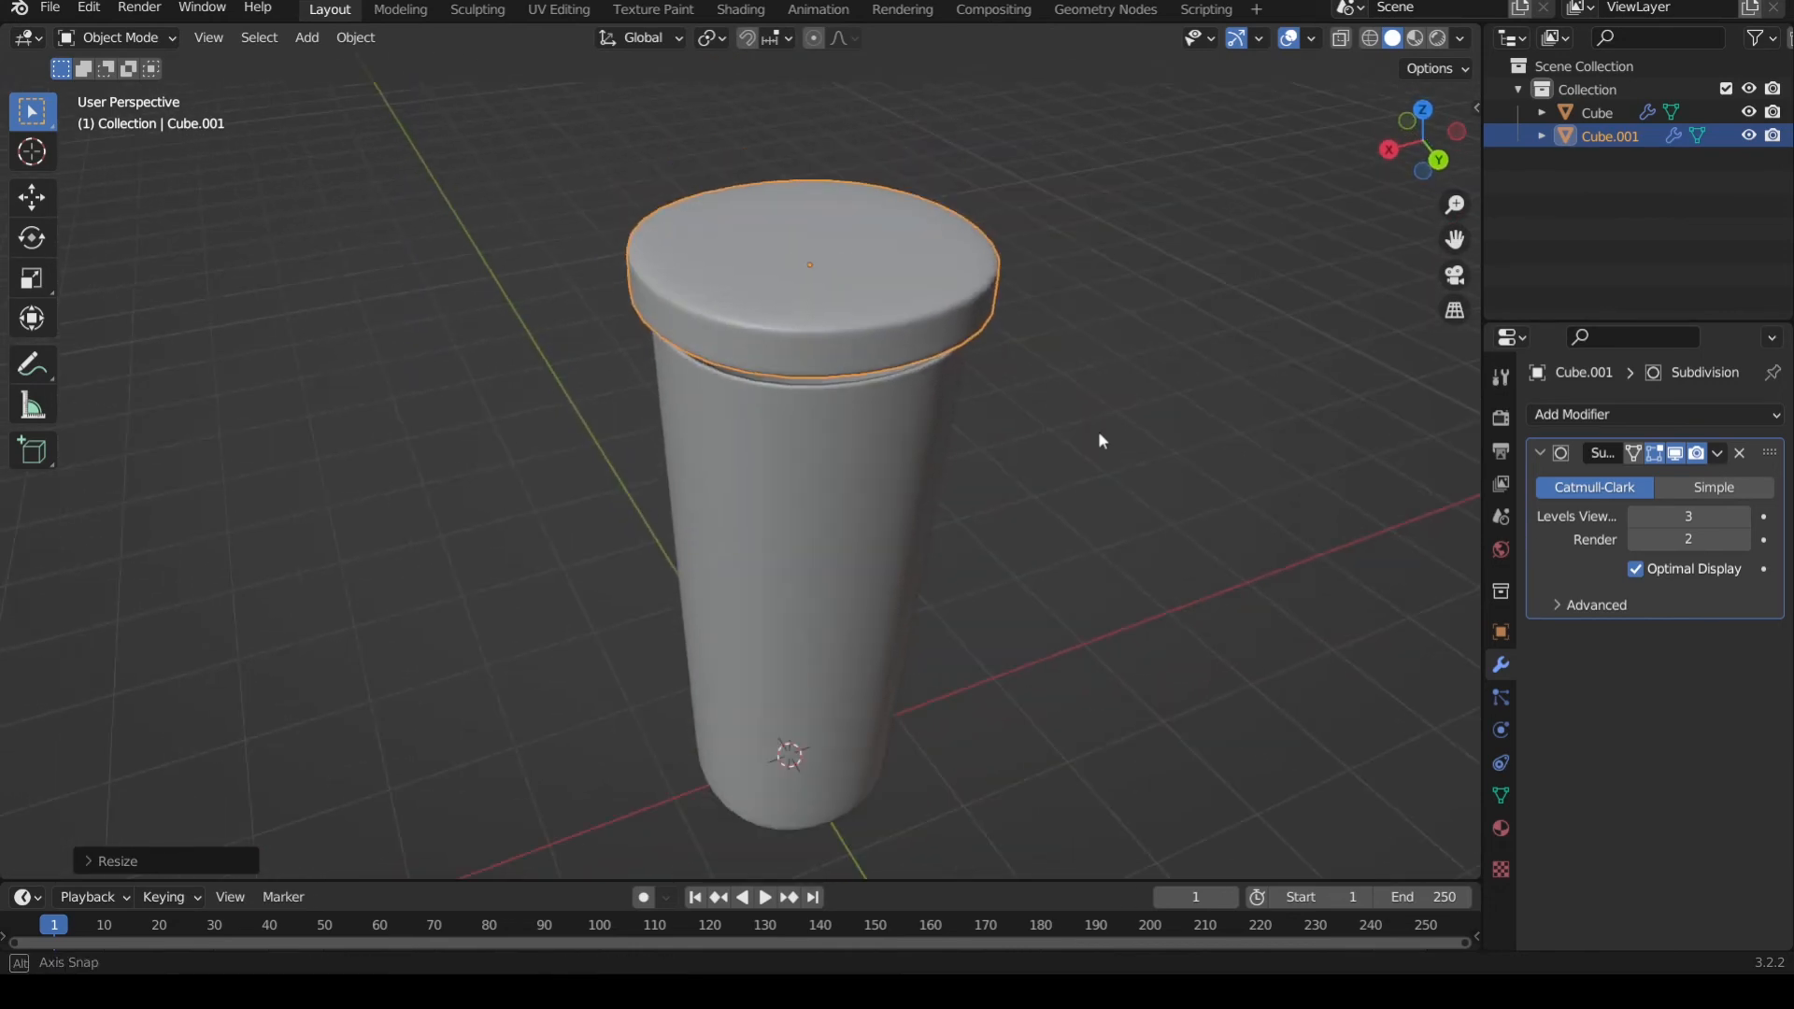
{"action": "scroll", "coordinate": [1112, 416], "scroll_direction": "down", "scroll_amount": 1}
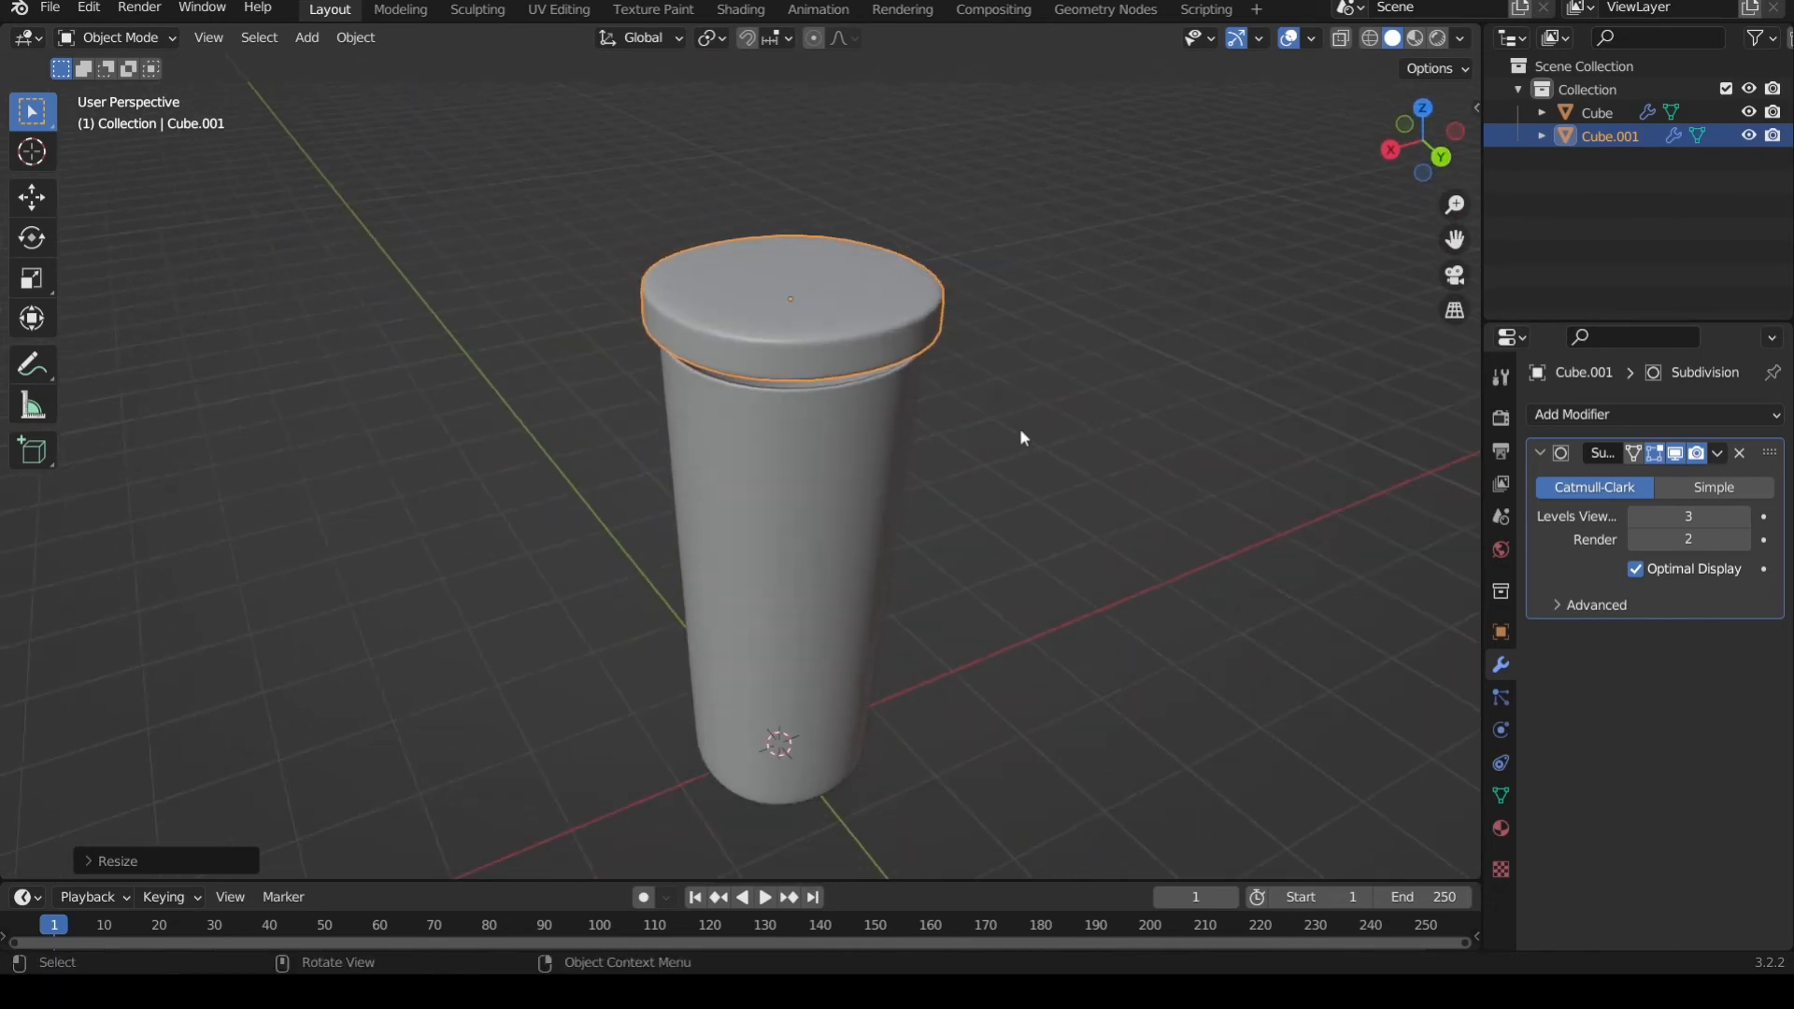
- Isolate the lid in Local View, turn the view to its underside and enter Edit Mode
{"action": "left_click", "coordinate": [849, 487]}
{"action": "left_click", "coordinate": [862, 278]}
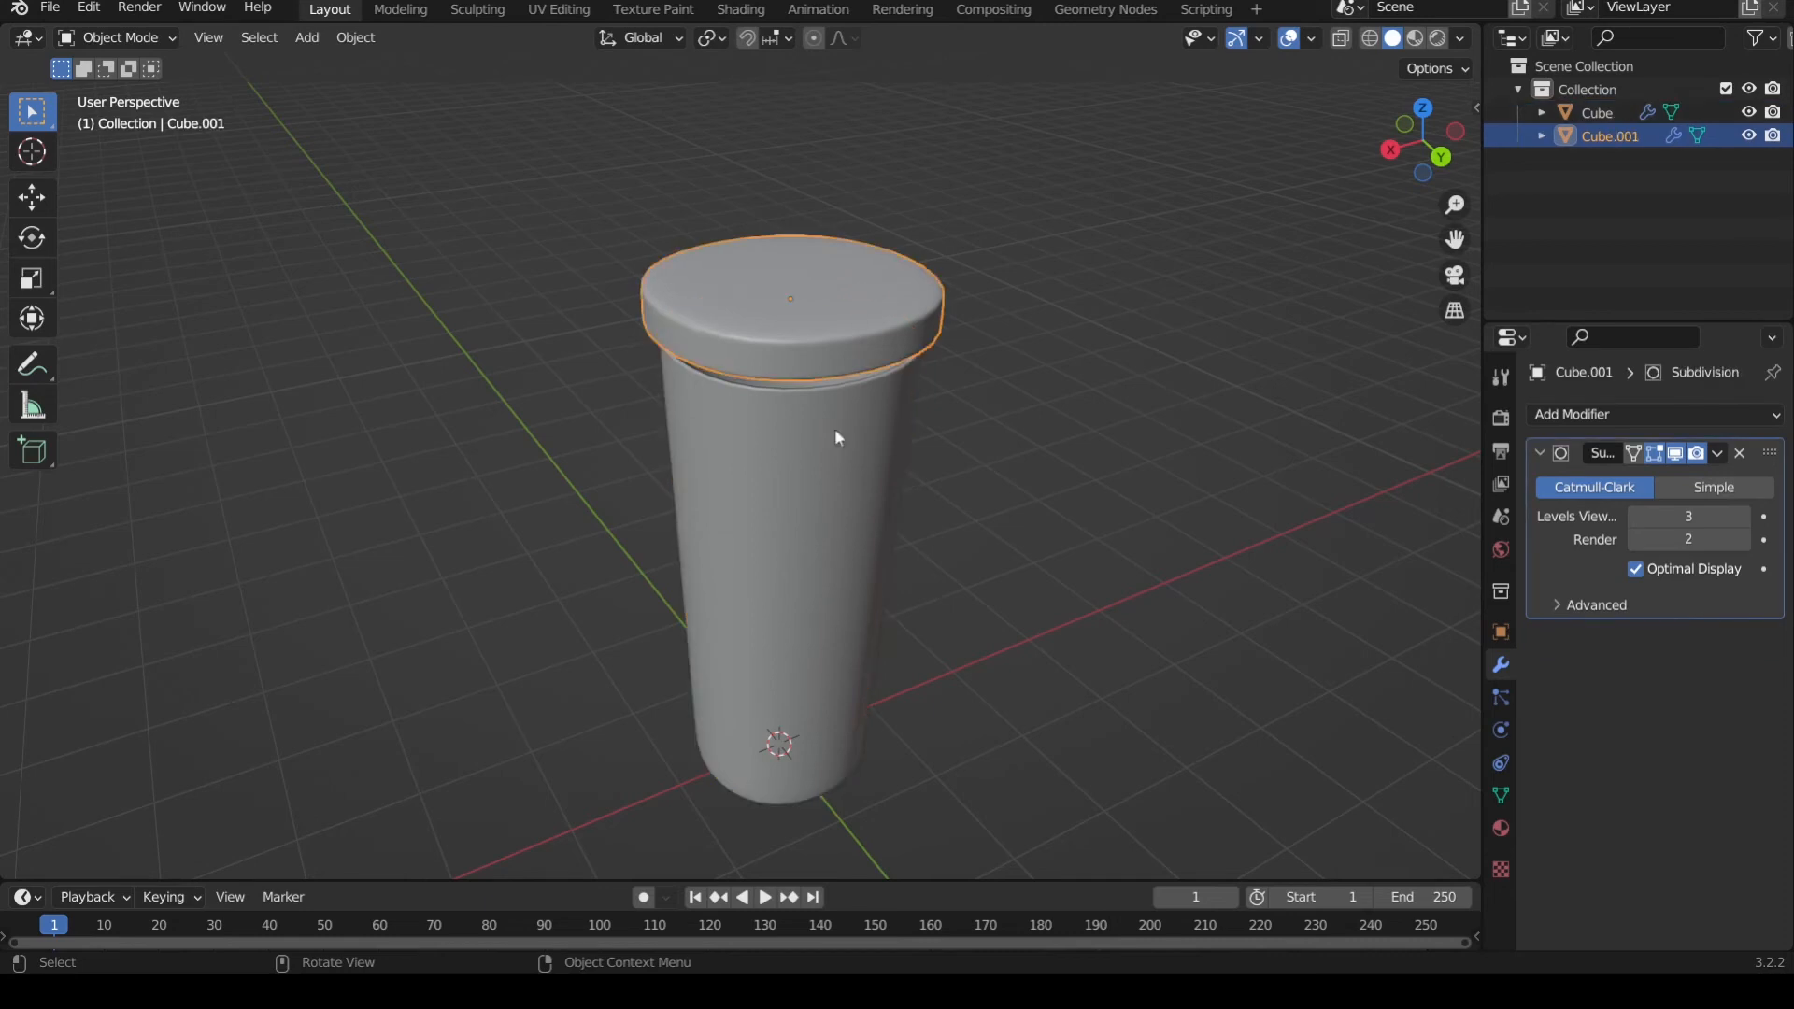
{"action": "left_click", "coordinate": [823, 518]}
{"action": "middle_click_drag", "start_coordinate": [822, 518], "coordinate": [937, 511]}
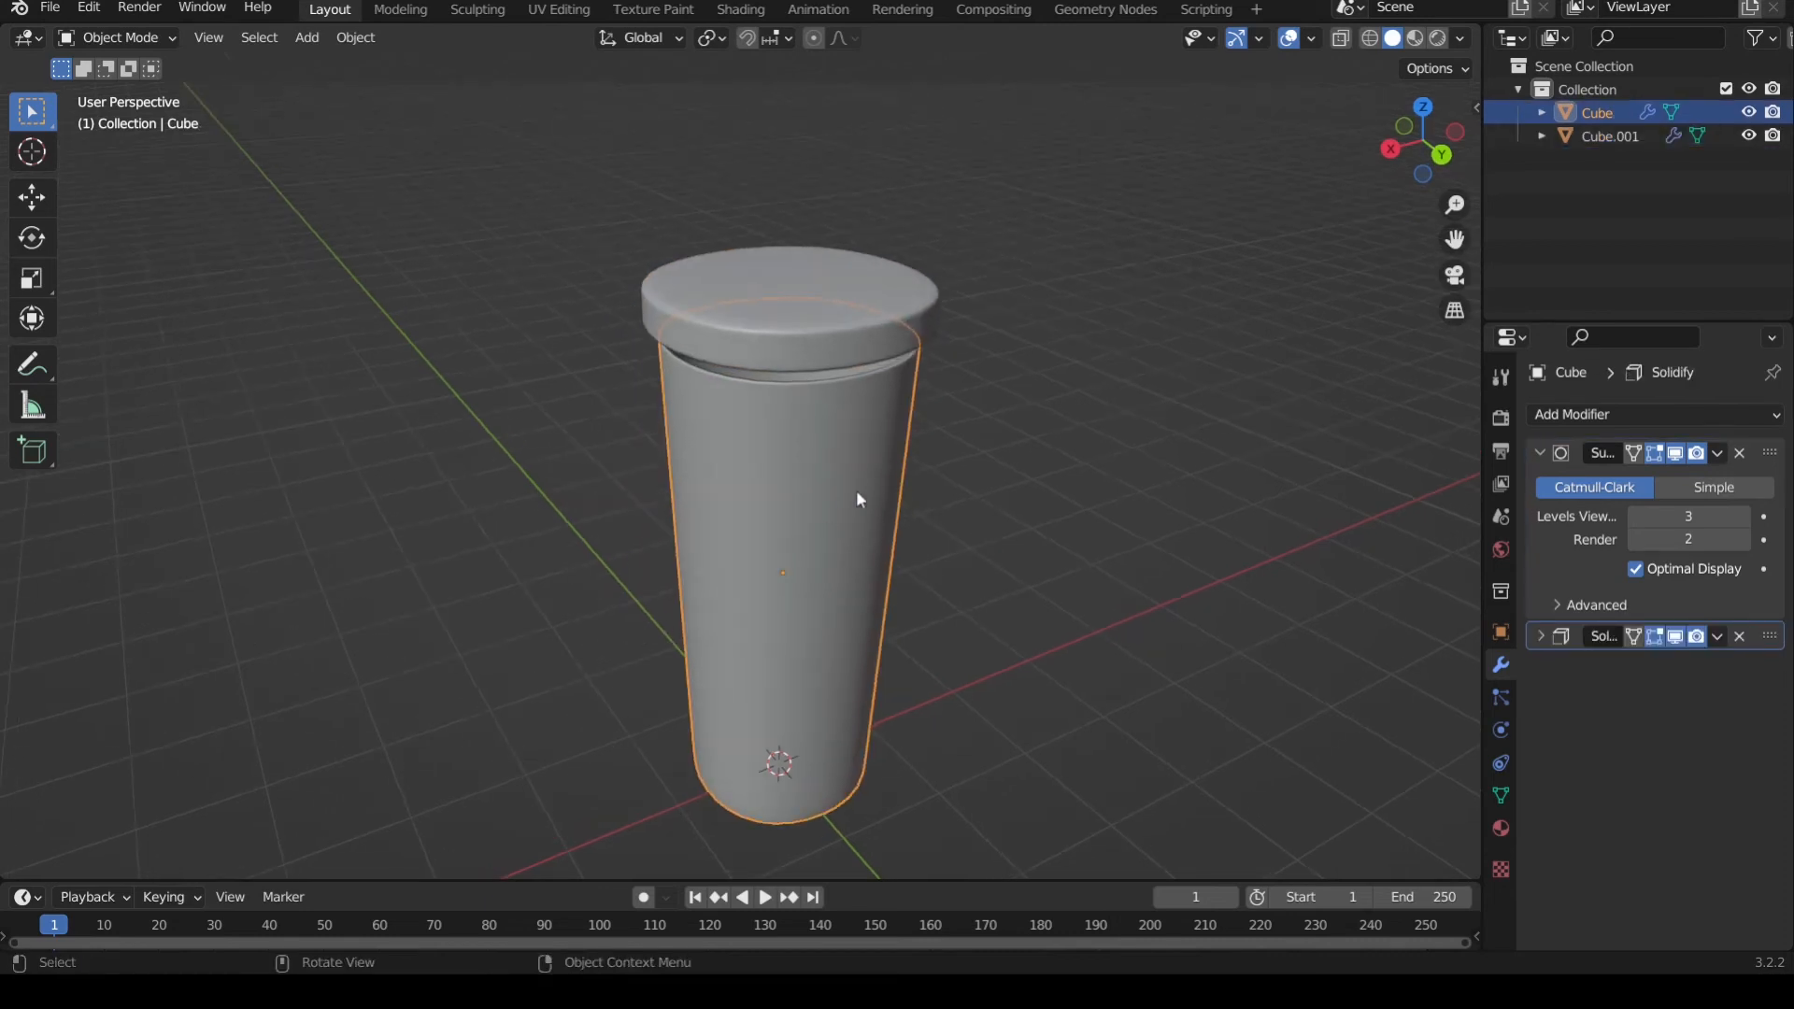
{"action": "left_click", "coordinate": [862, 273]}
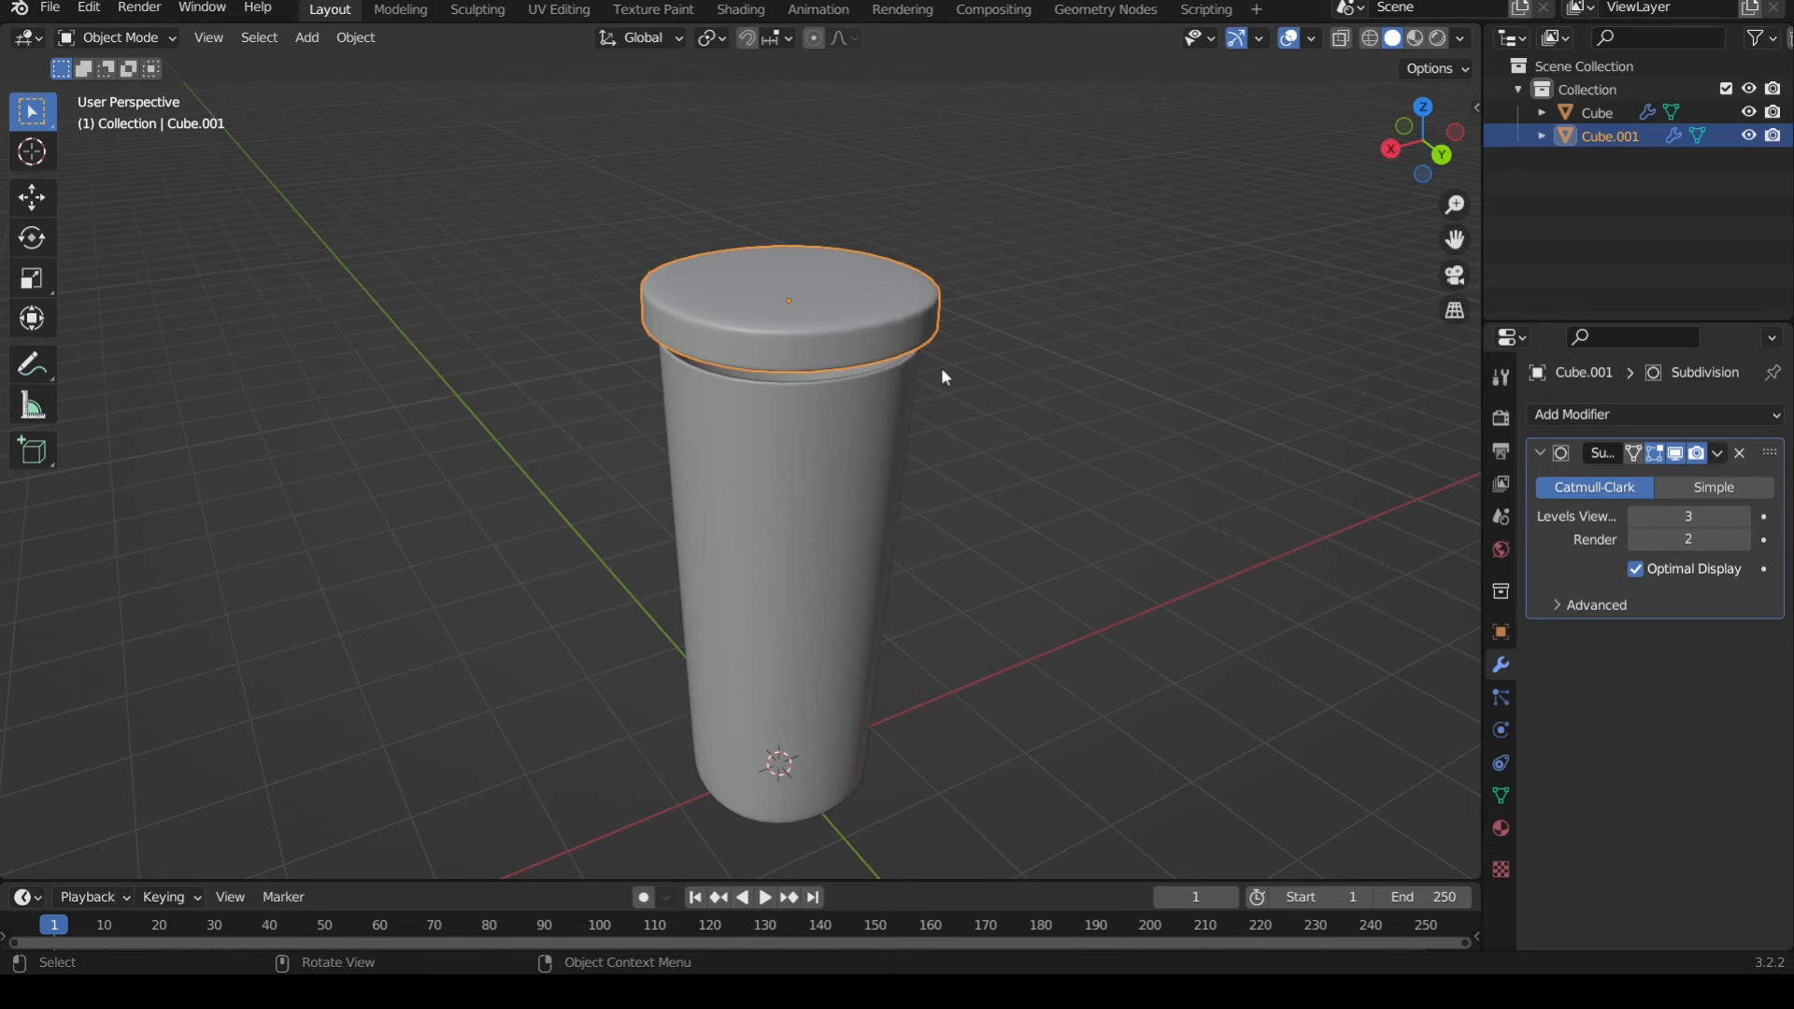
{"action": "key", "text": "KP_Divide"}
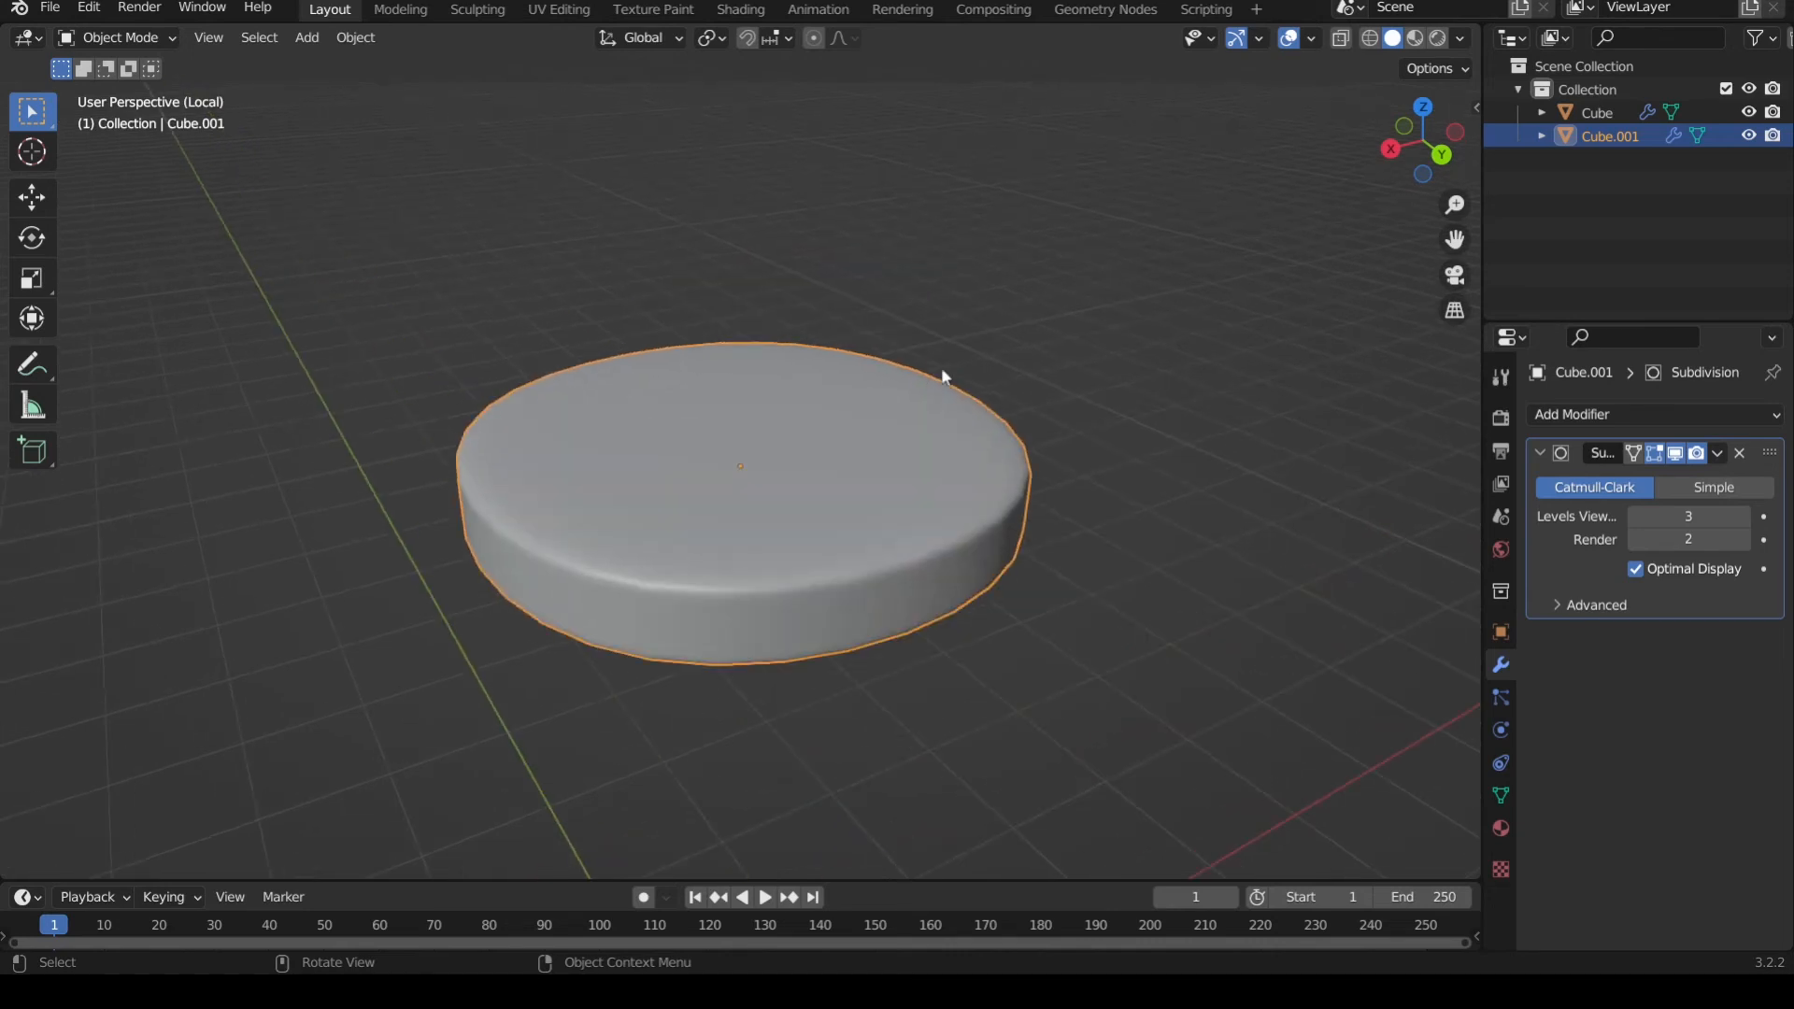
{"action": "middle_click_drag", "start_coordinate": [950, 441], "coordinate": [937, 280]}
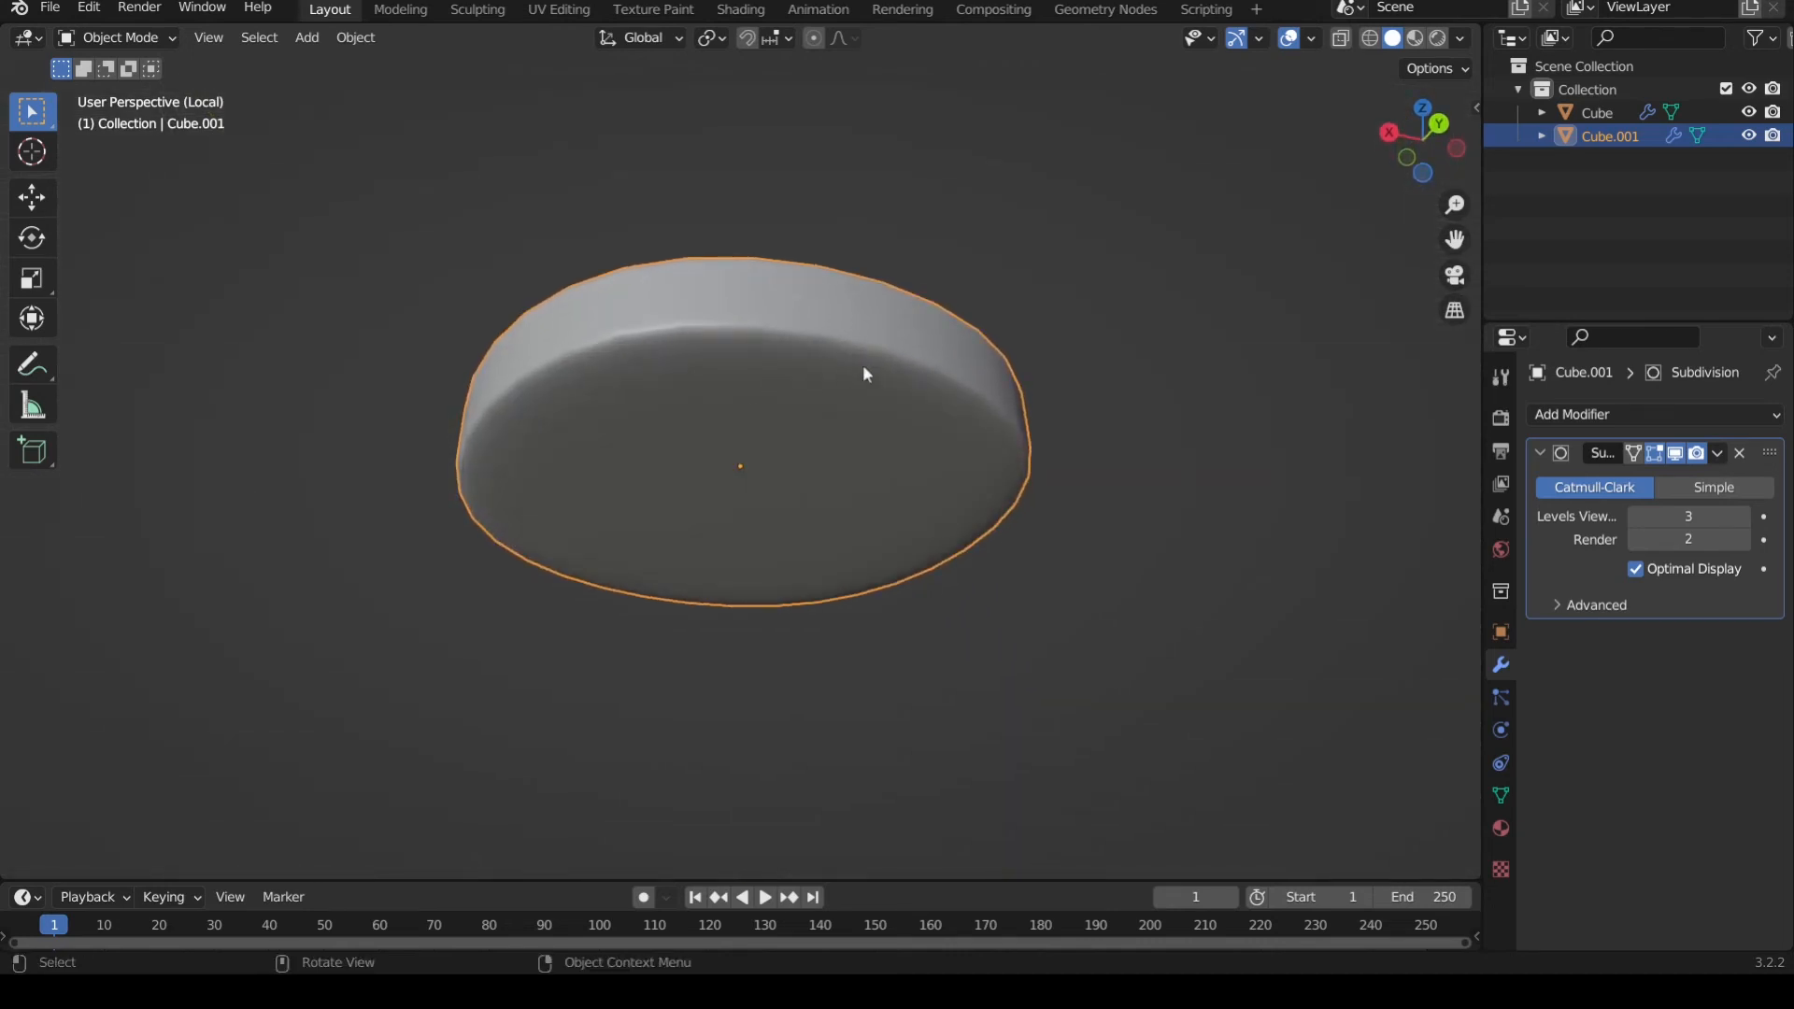
{"action": "middle_click_drag", "start_coordinate": [862, 366], "coordinate": [875, 323]}
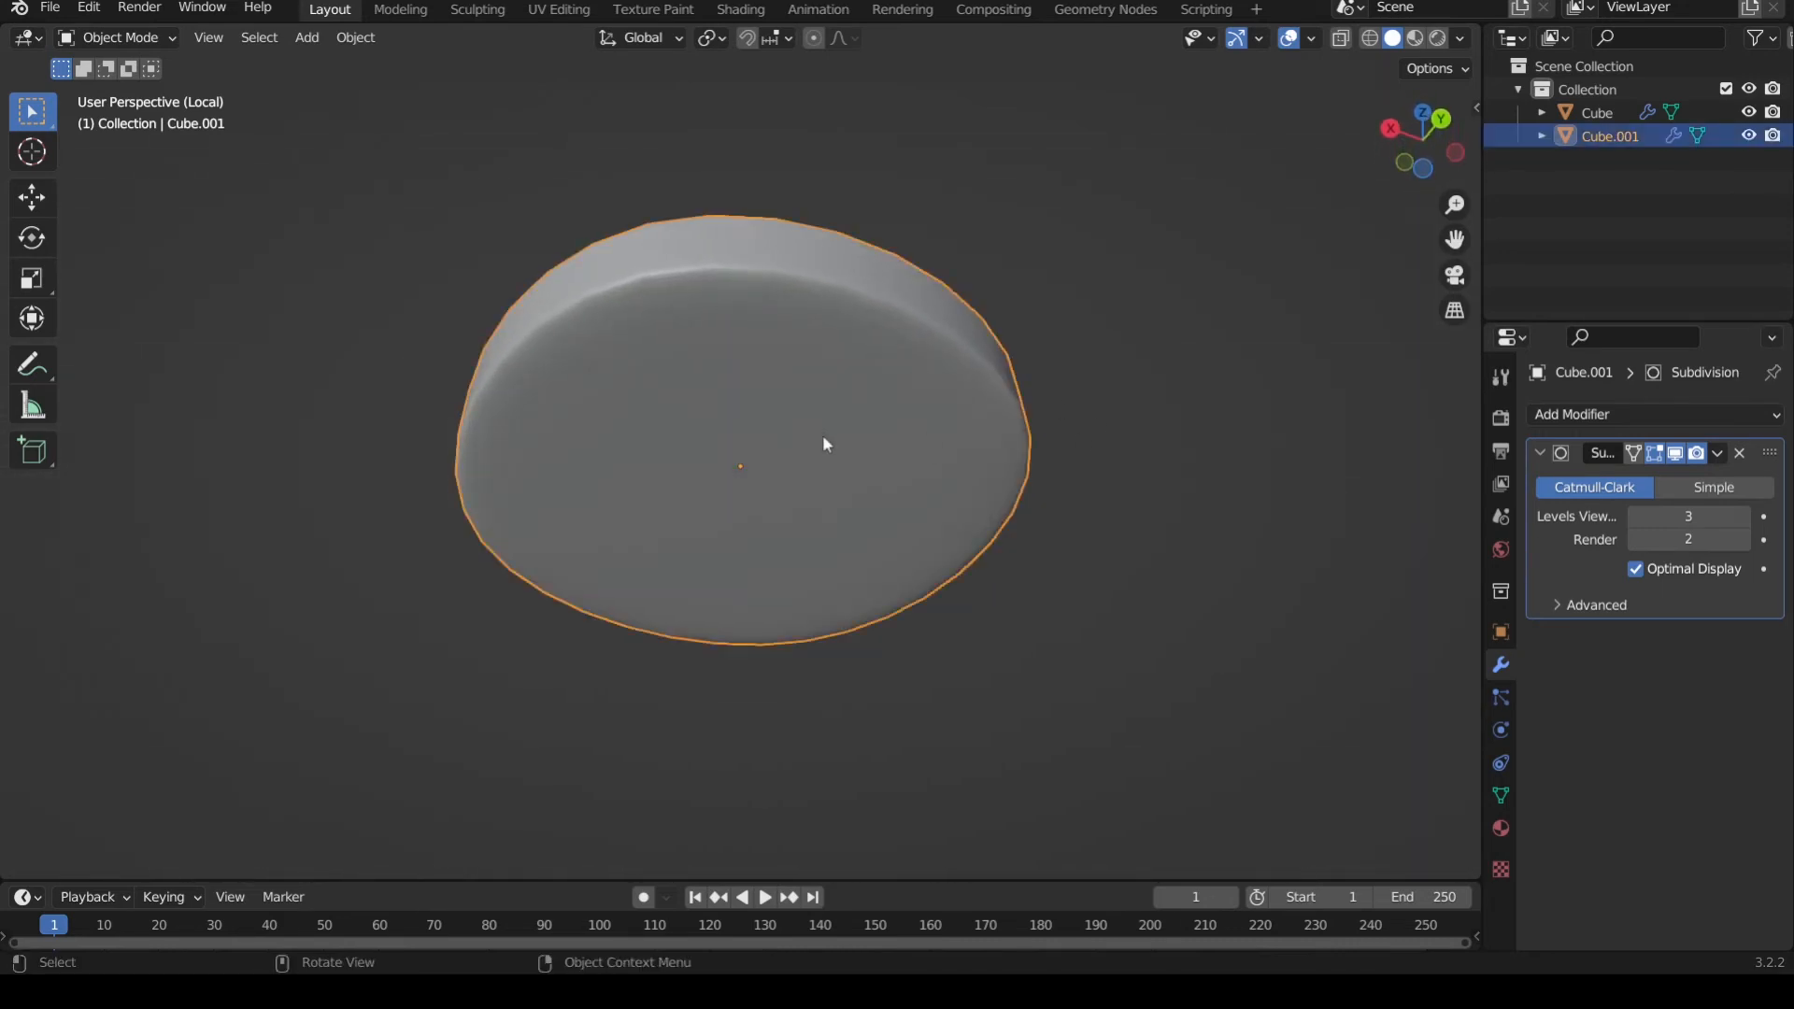
{"action": "key", "text": "Tab"}
{"action": "mouse_move", "coordinate": [1043, 580]}
{"action": "middle_mouse_down"}
{"action": "mouse_move", "coordinate": [1054, 631]}
{"action": "mouse_move", "coordinate": [1044, 592]}
{"action": "middle_mouse_up"}
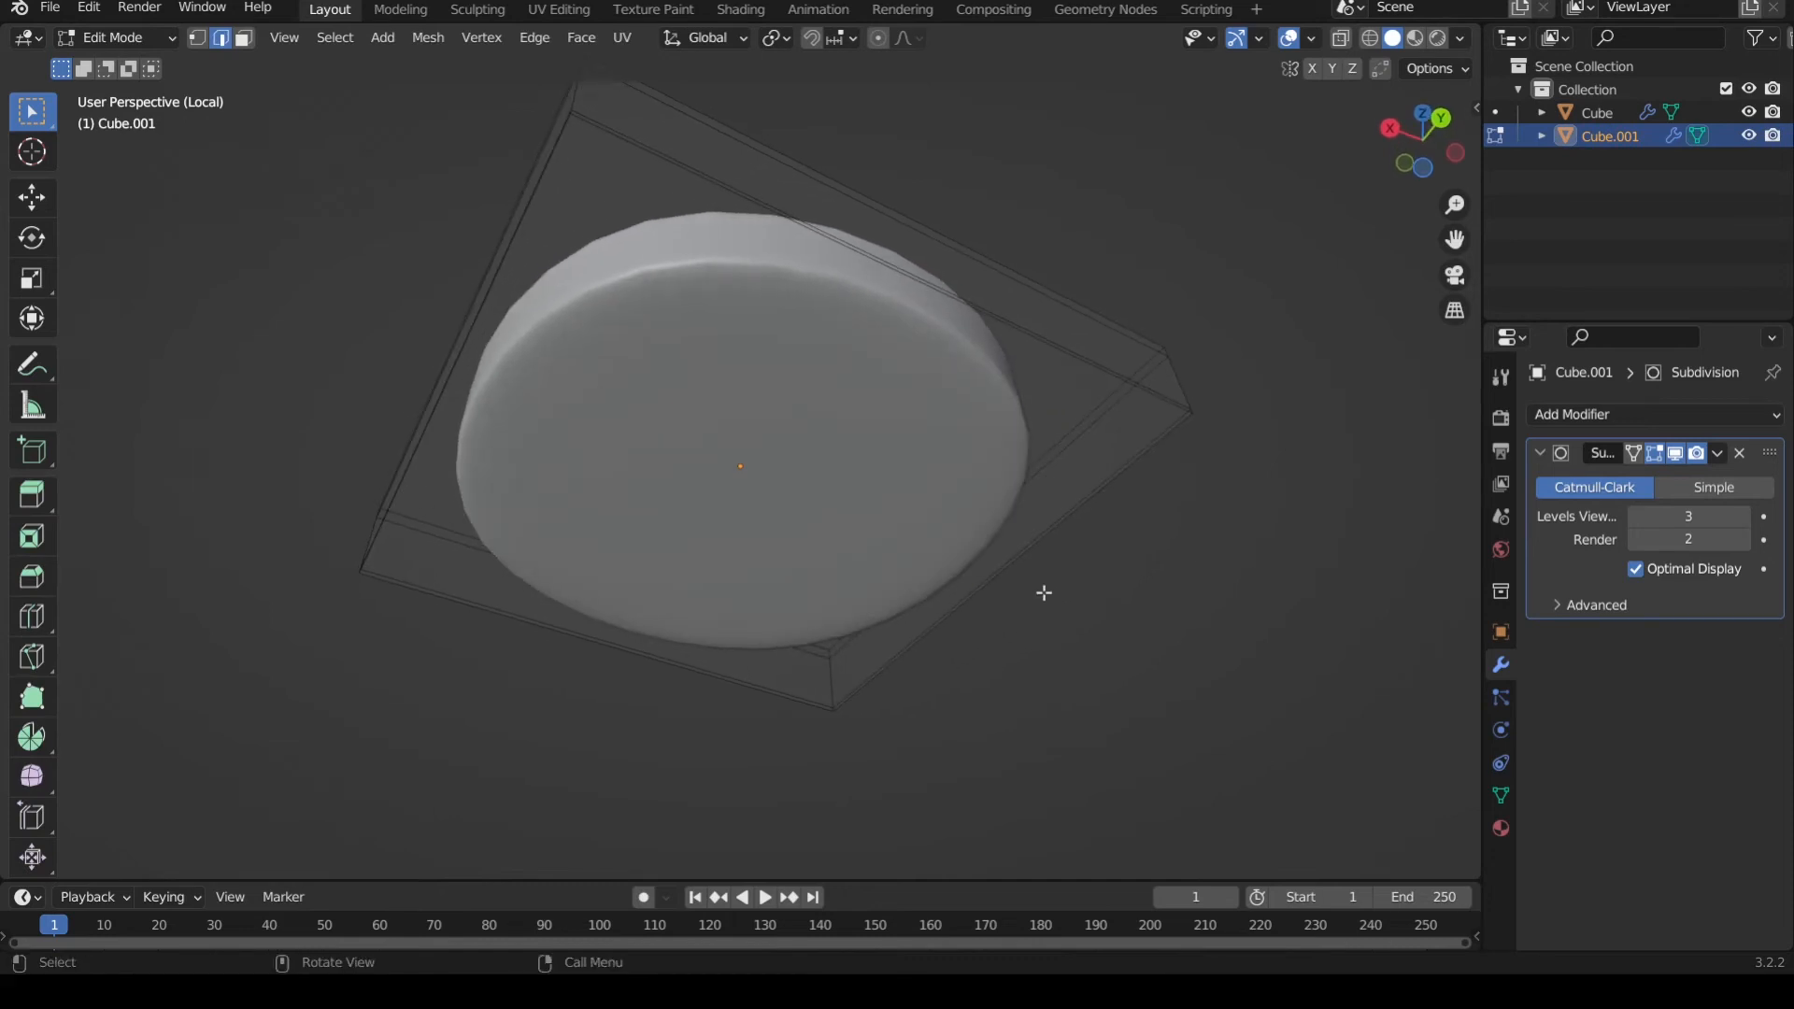
- Delete the lid's bottom face in face selection mode so its underside is open
{"action": "key", "text": "3"}
{"action": "left_click", "coordinate": [758, 421]}
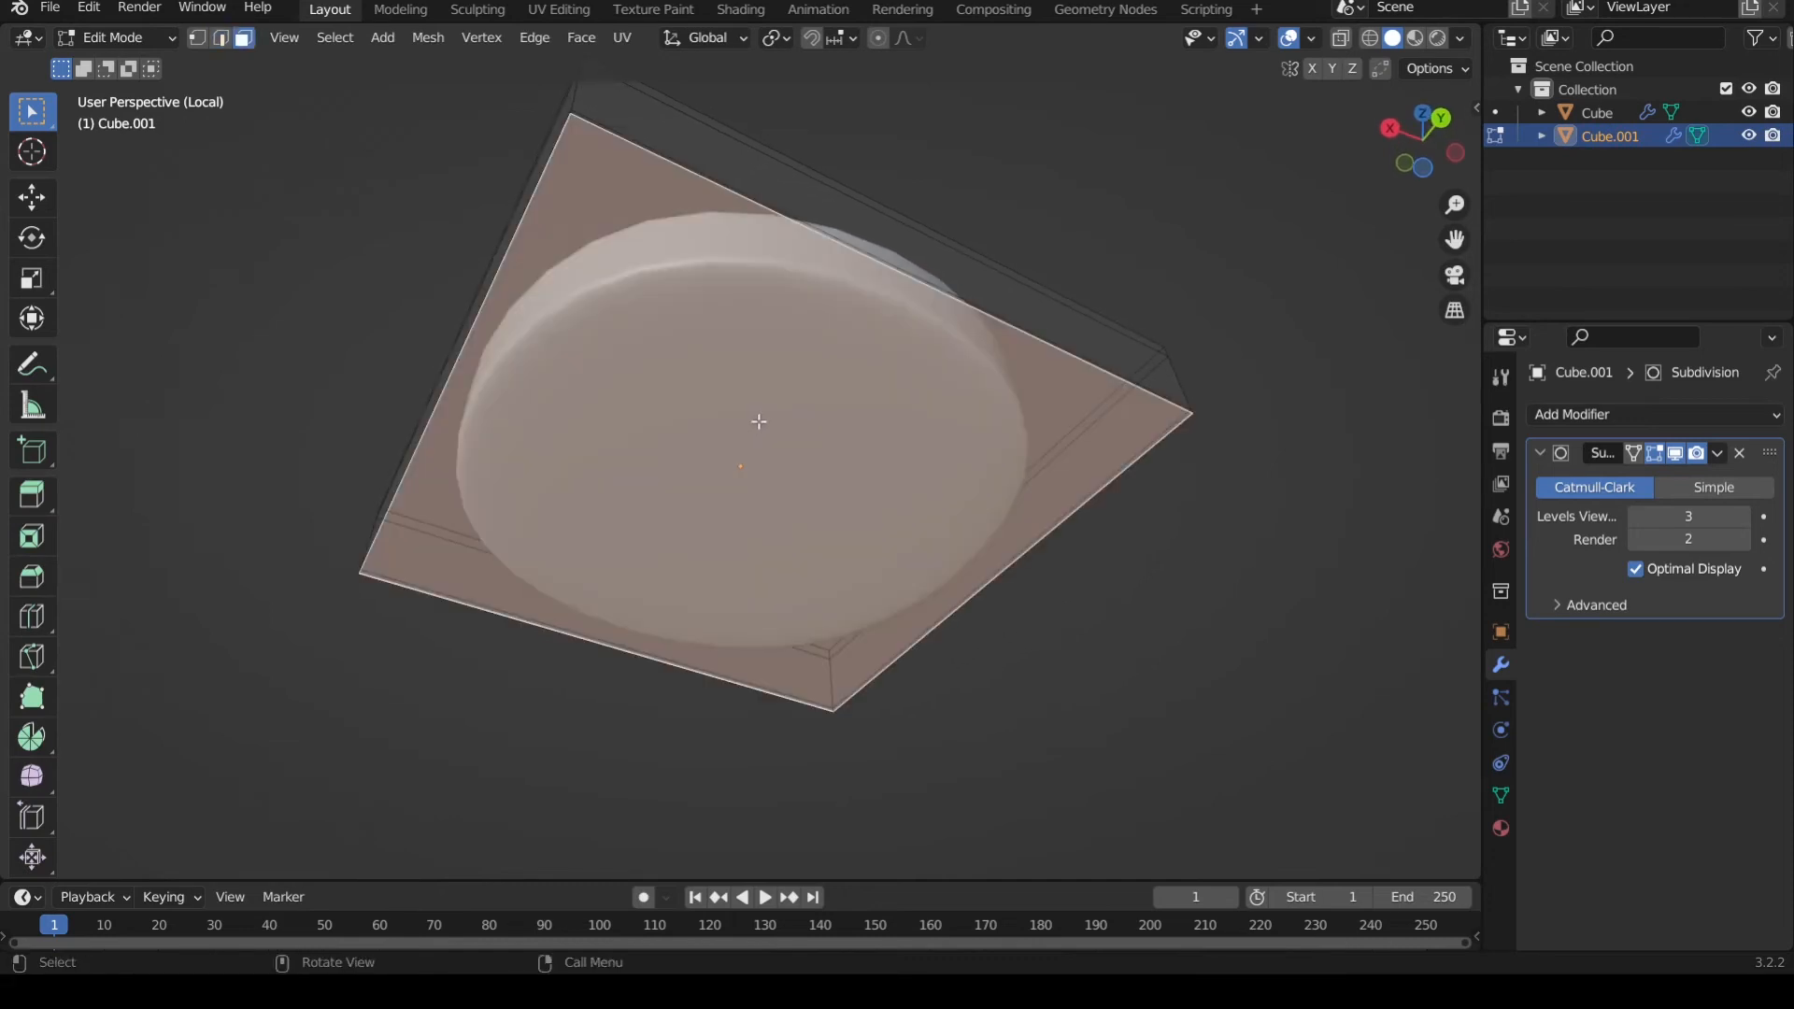
{"action": "key", "text": "x"}
{"action": "left_click", "coordinate": [759, 422]}
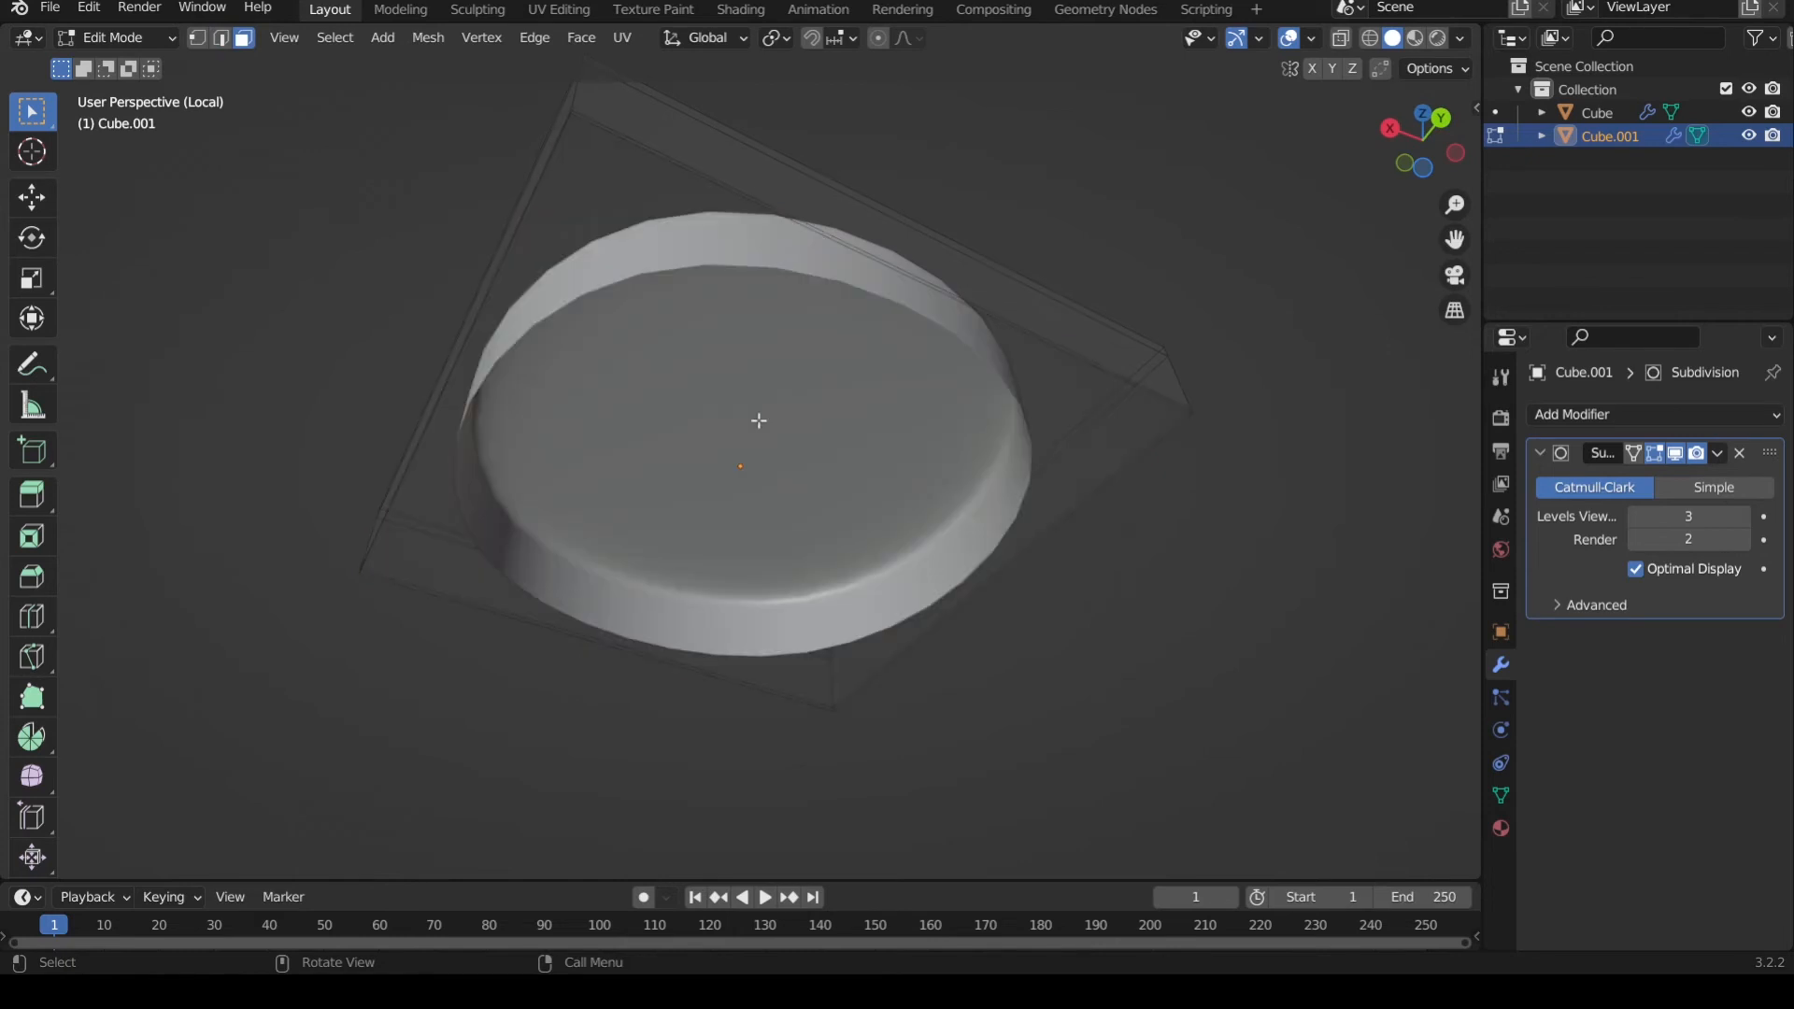
- Add a Solidify modifier to the lid and set its thickness to 0.03 m
{"action": "middle_click_drag", "start_coordinate": [757, 421], "coordinate": [813, 449]}
{"action": "left_click", "coordinate": [1643, 416]}
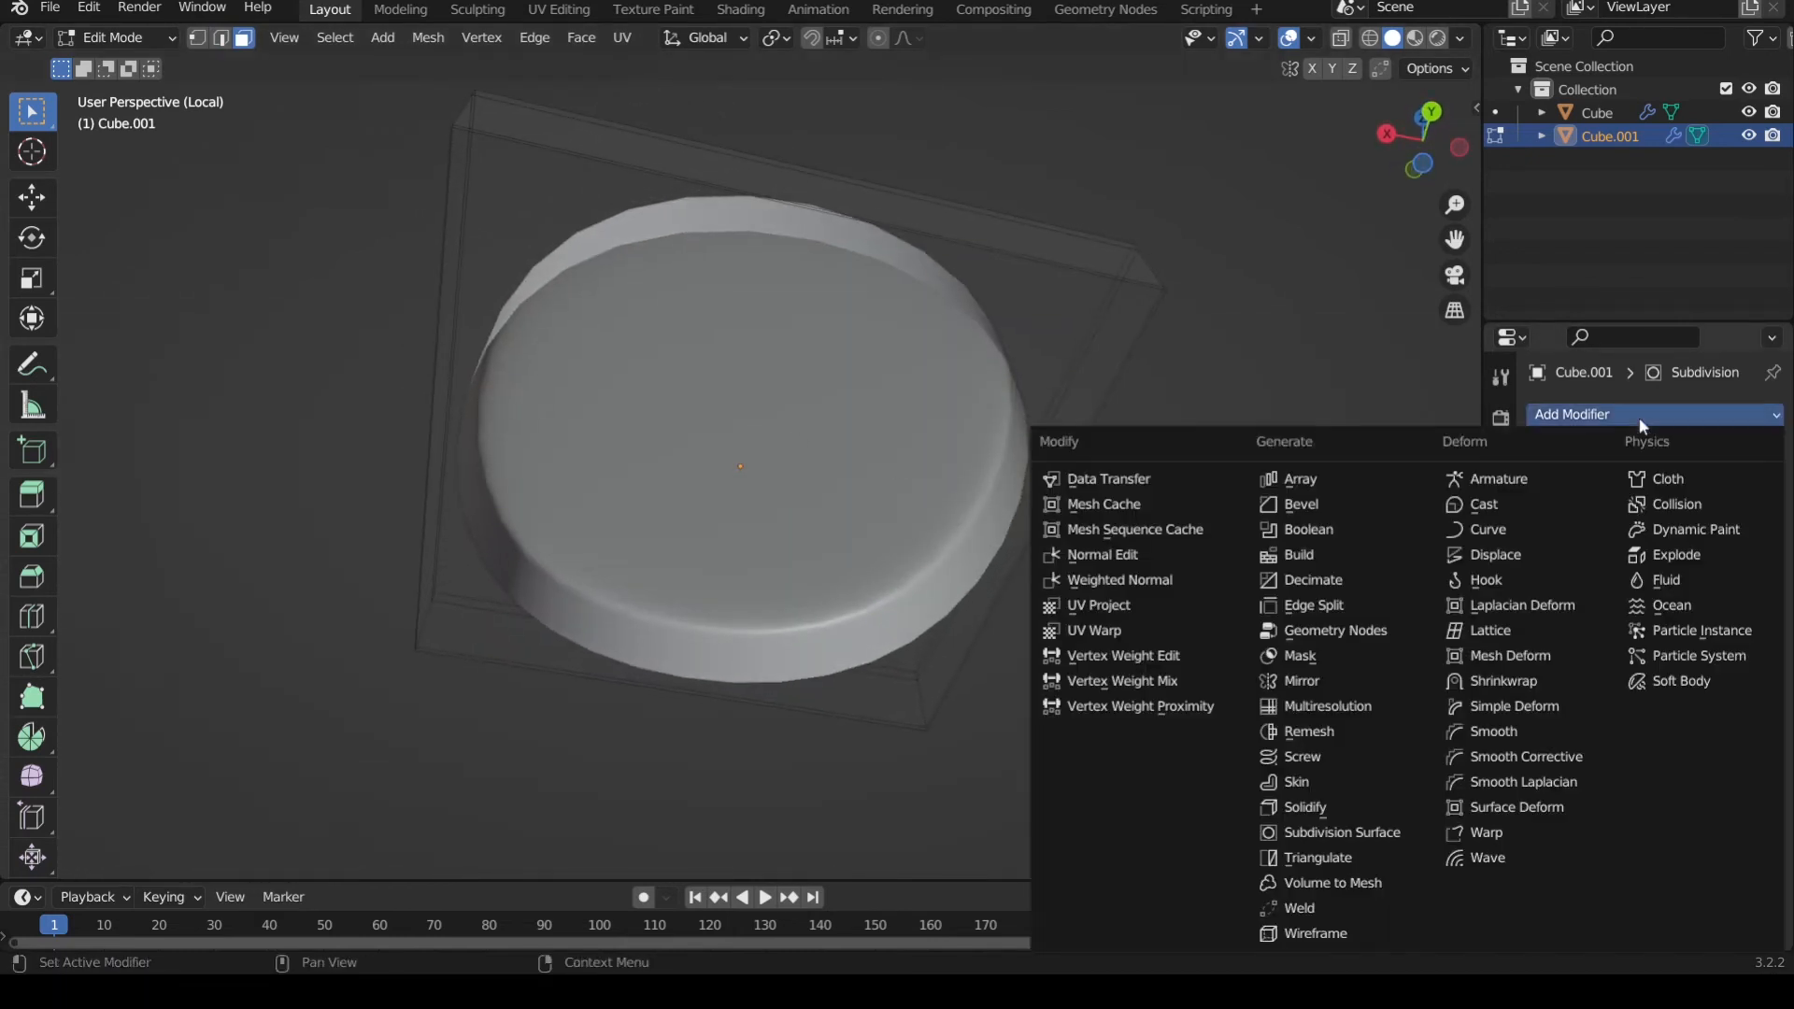
{"action": "left_click", "coordinate": [1346, 807]}
{"action": "middle_click_drag", "start_coordinate": [1106, 541], "coordinate": [1140, 512]}
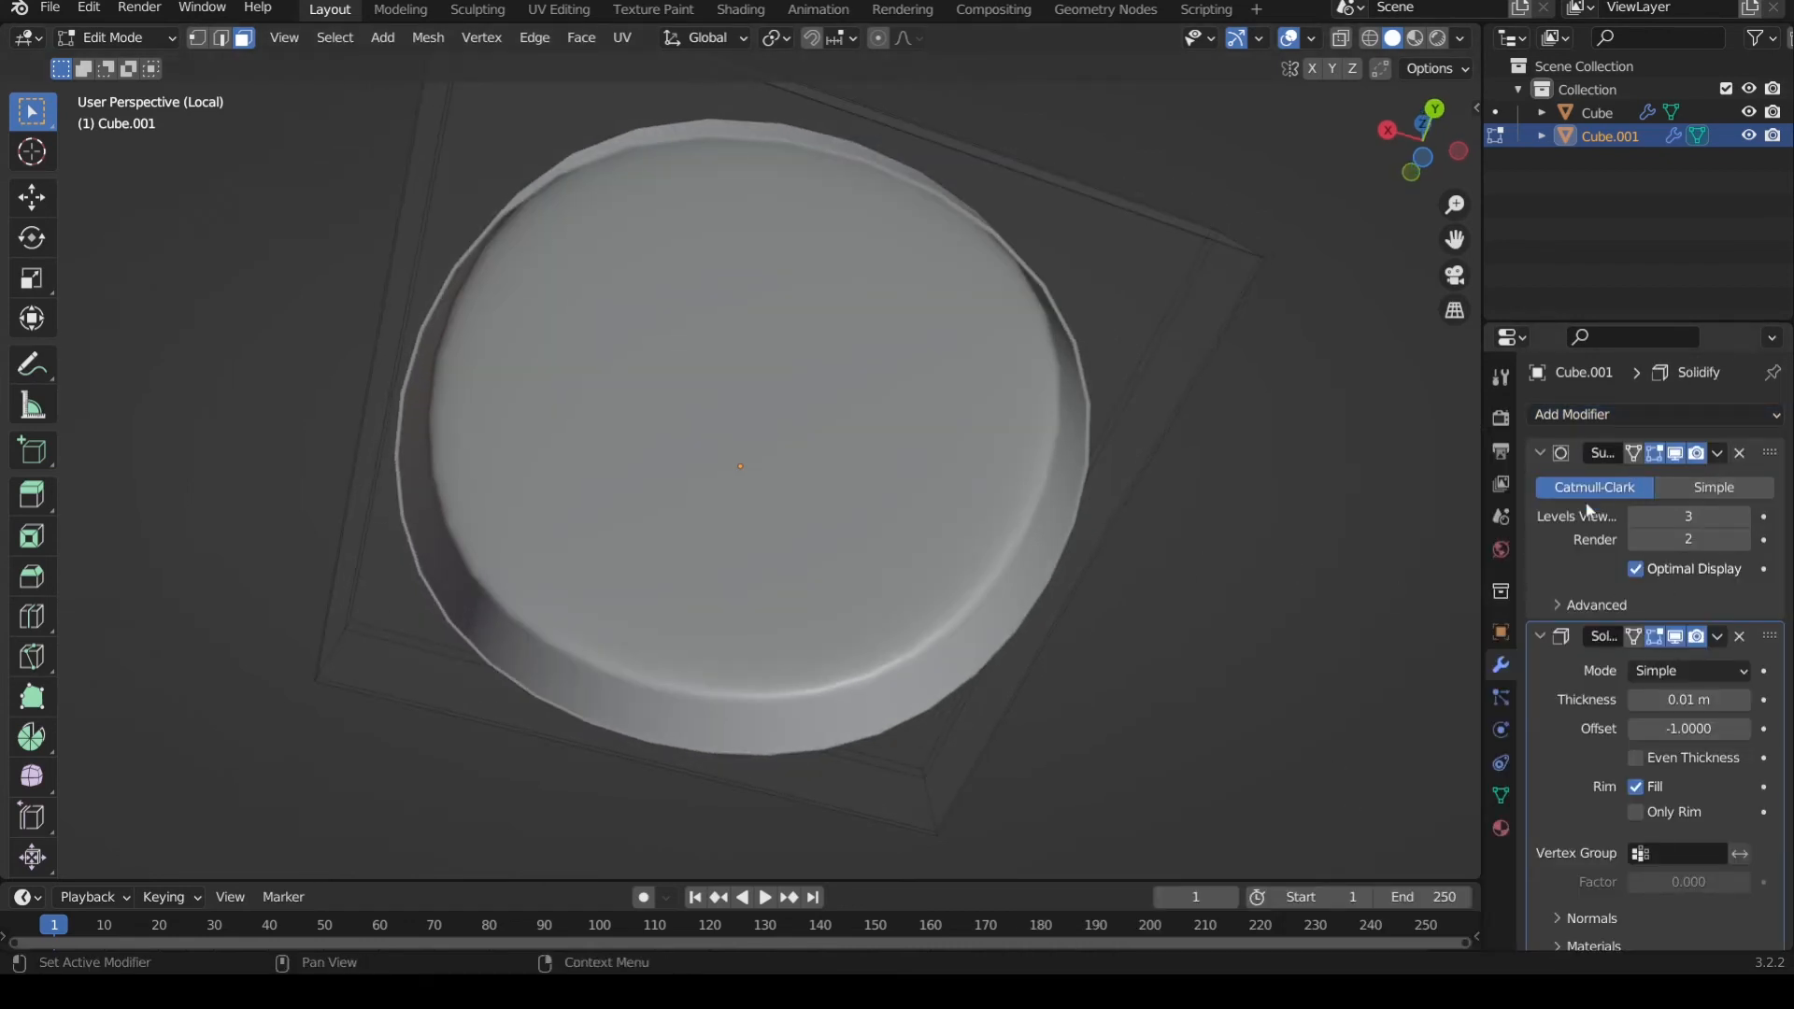
{"action": "left_click", "coordinate": [1539, 452]}
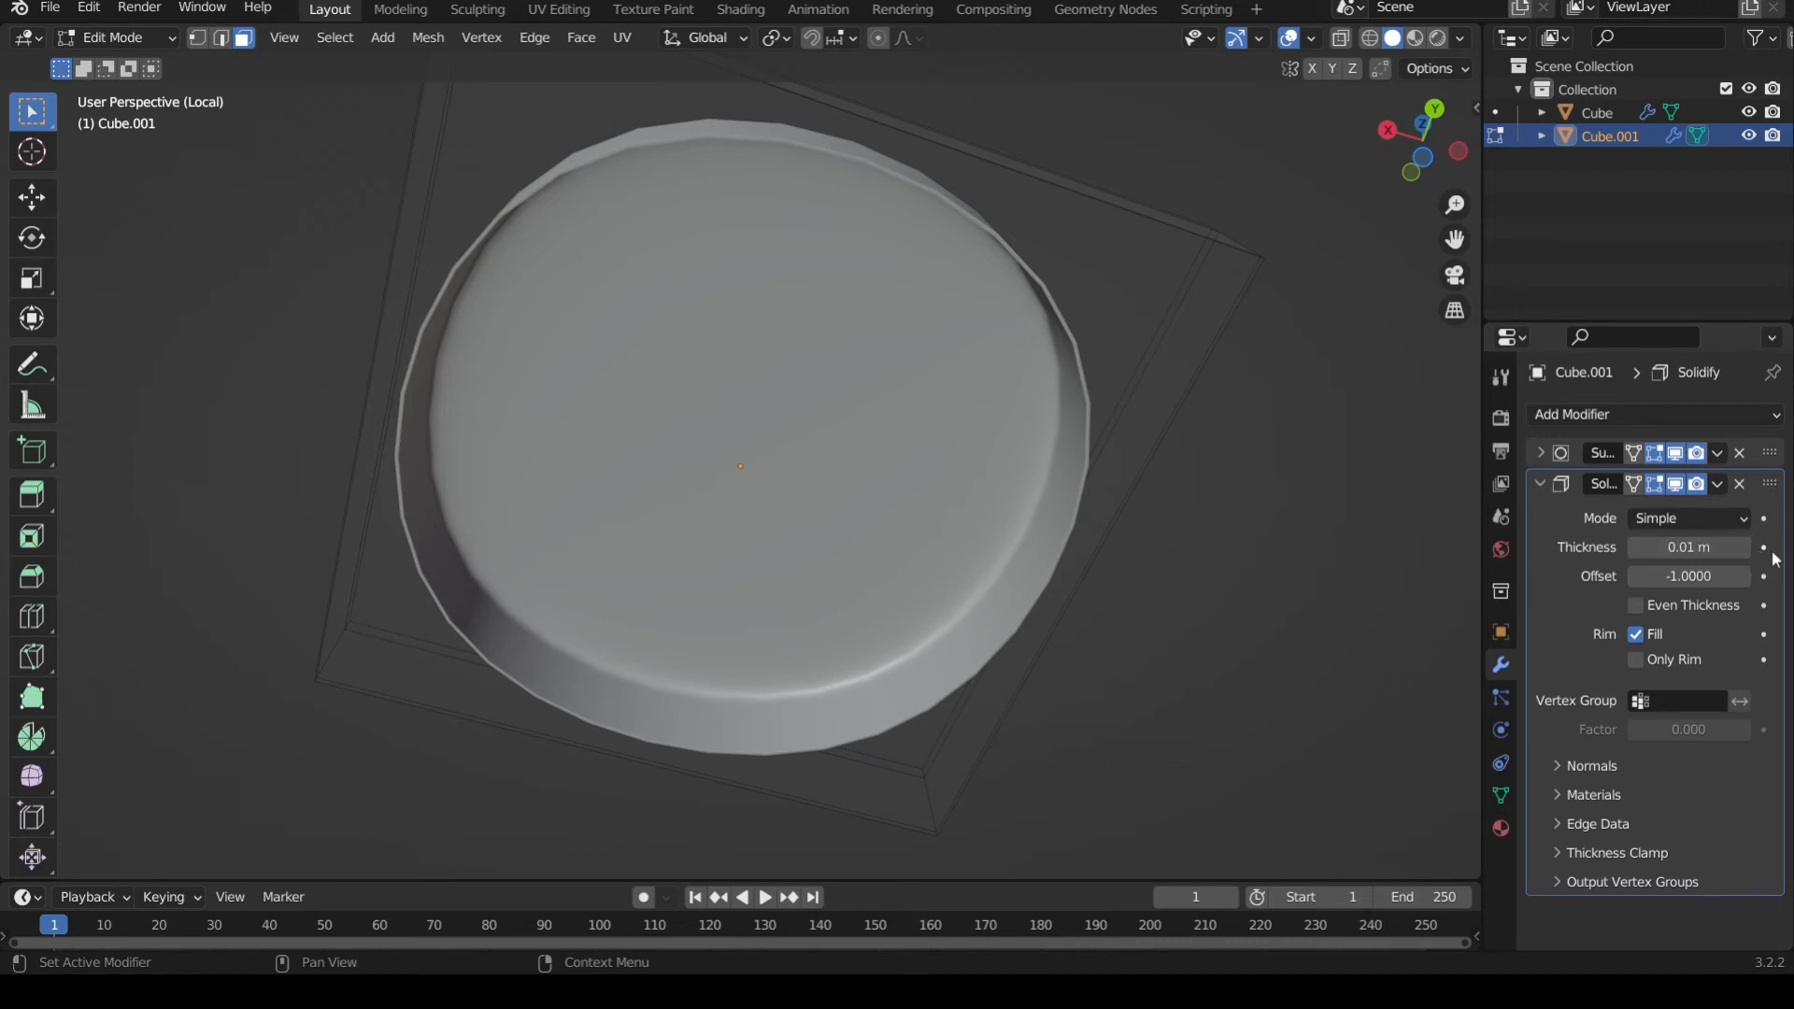
{"action": "left_click", "coordinate": [1744, 548]}
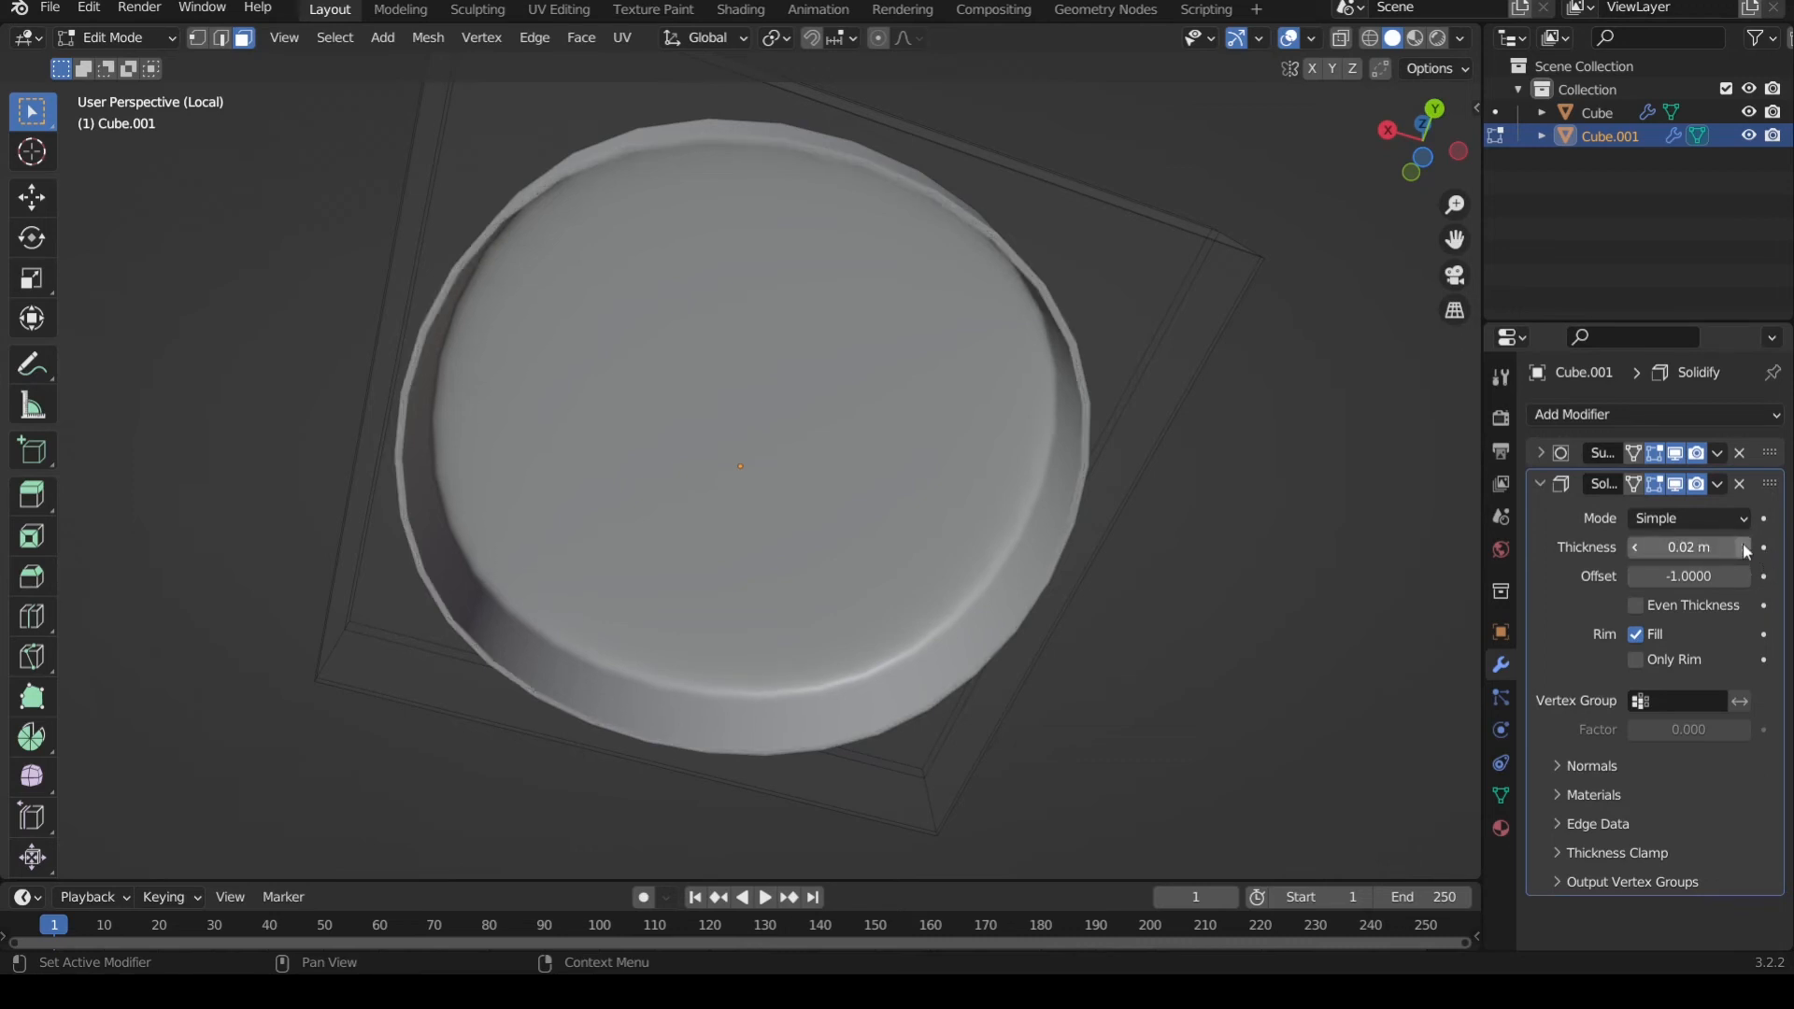
{"action": "left_click", "coordinate": [1744, 548]}
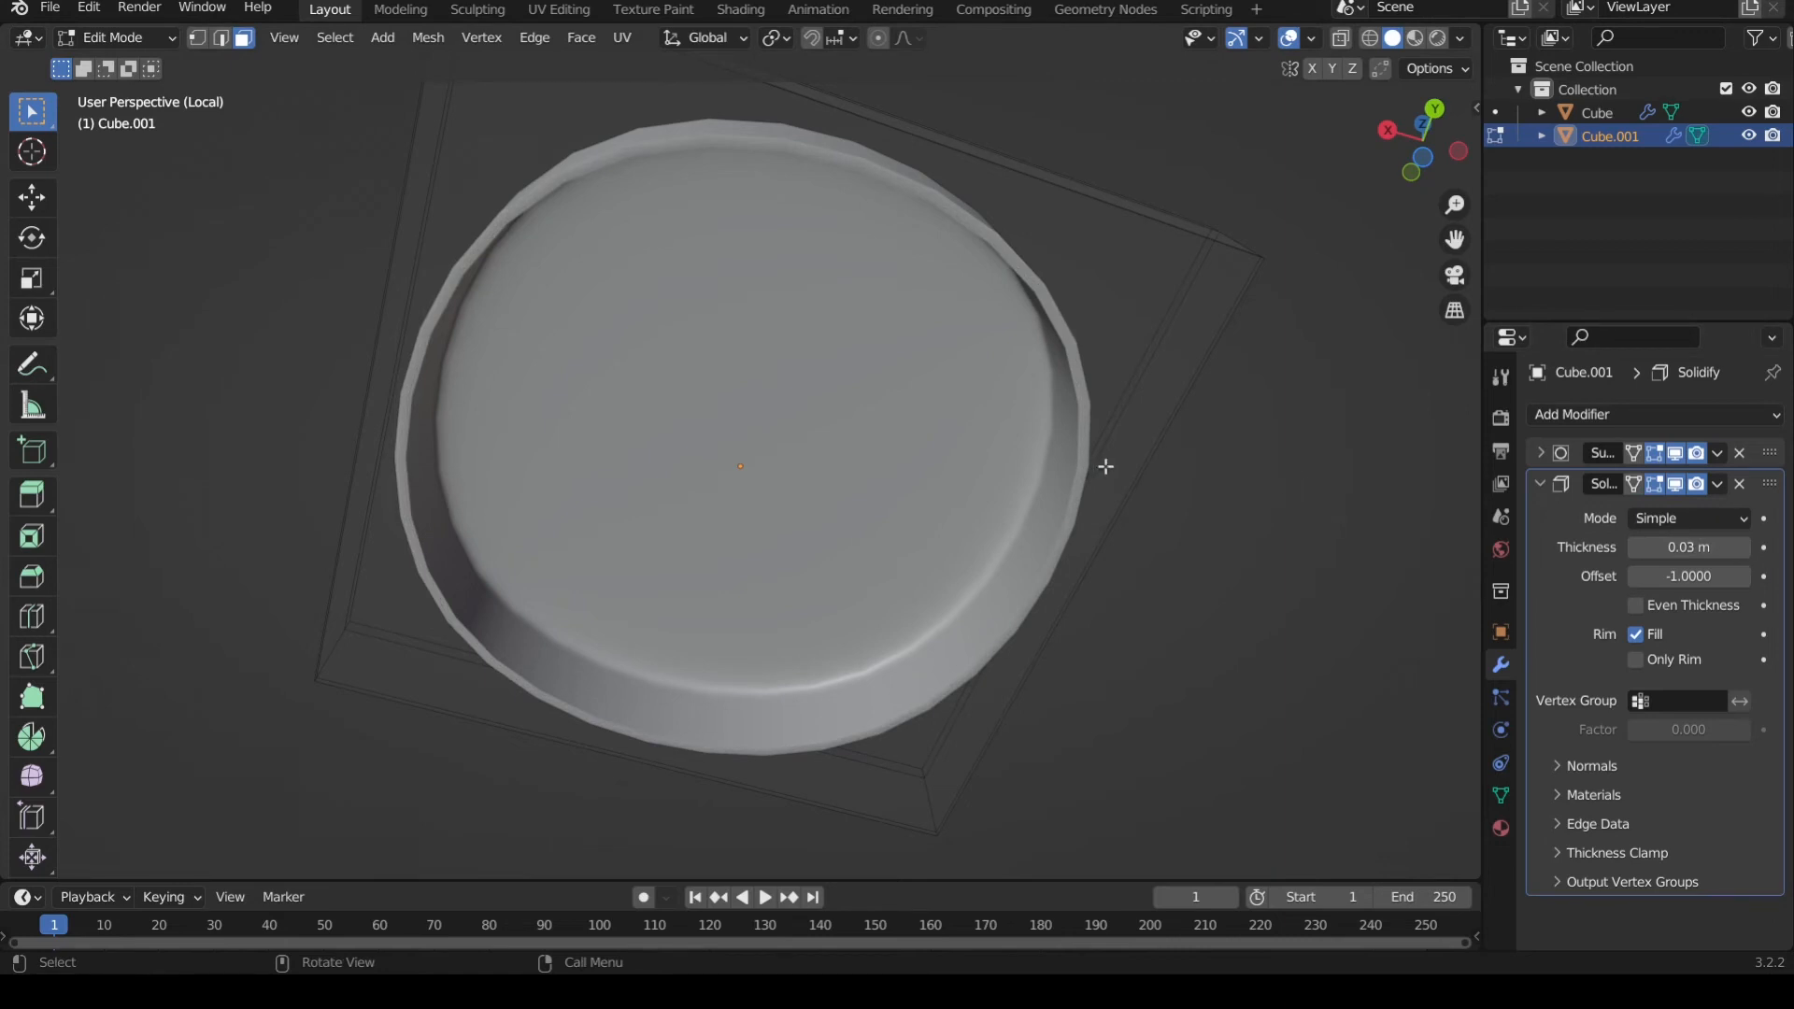
- Inset the lid's top face twice, by about 0.15 m and about 0.13 m, and clear the selection
{"action": "middle_click_drag", "start_coordinate": [1106, 466], "coordinate": [819, 519]}
{"action": "scroll", "coordinate": [832, 523], "scroll_direction": "up", "scroll_amount": 3}
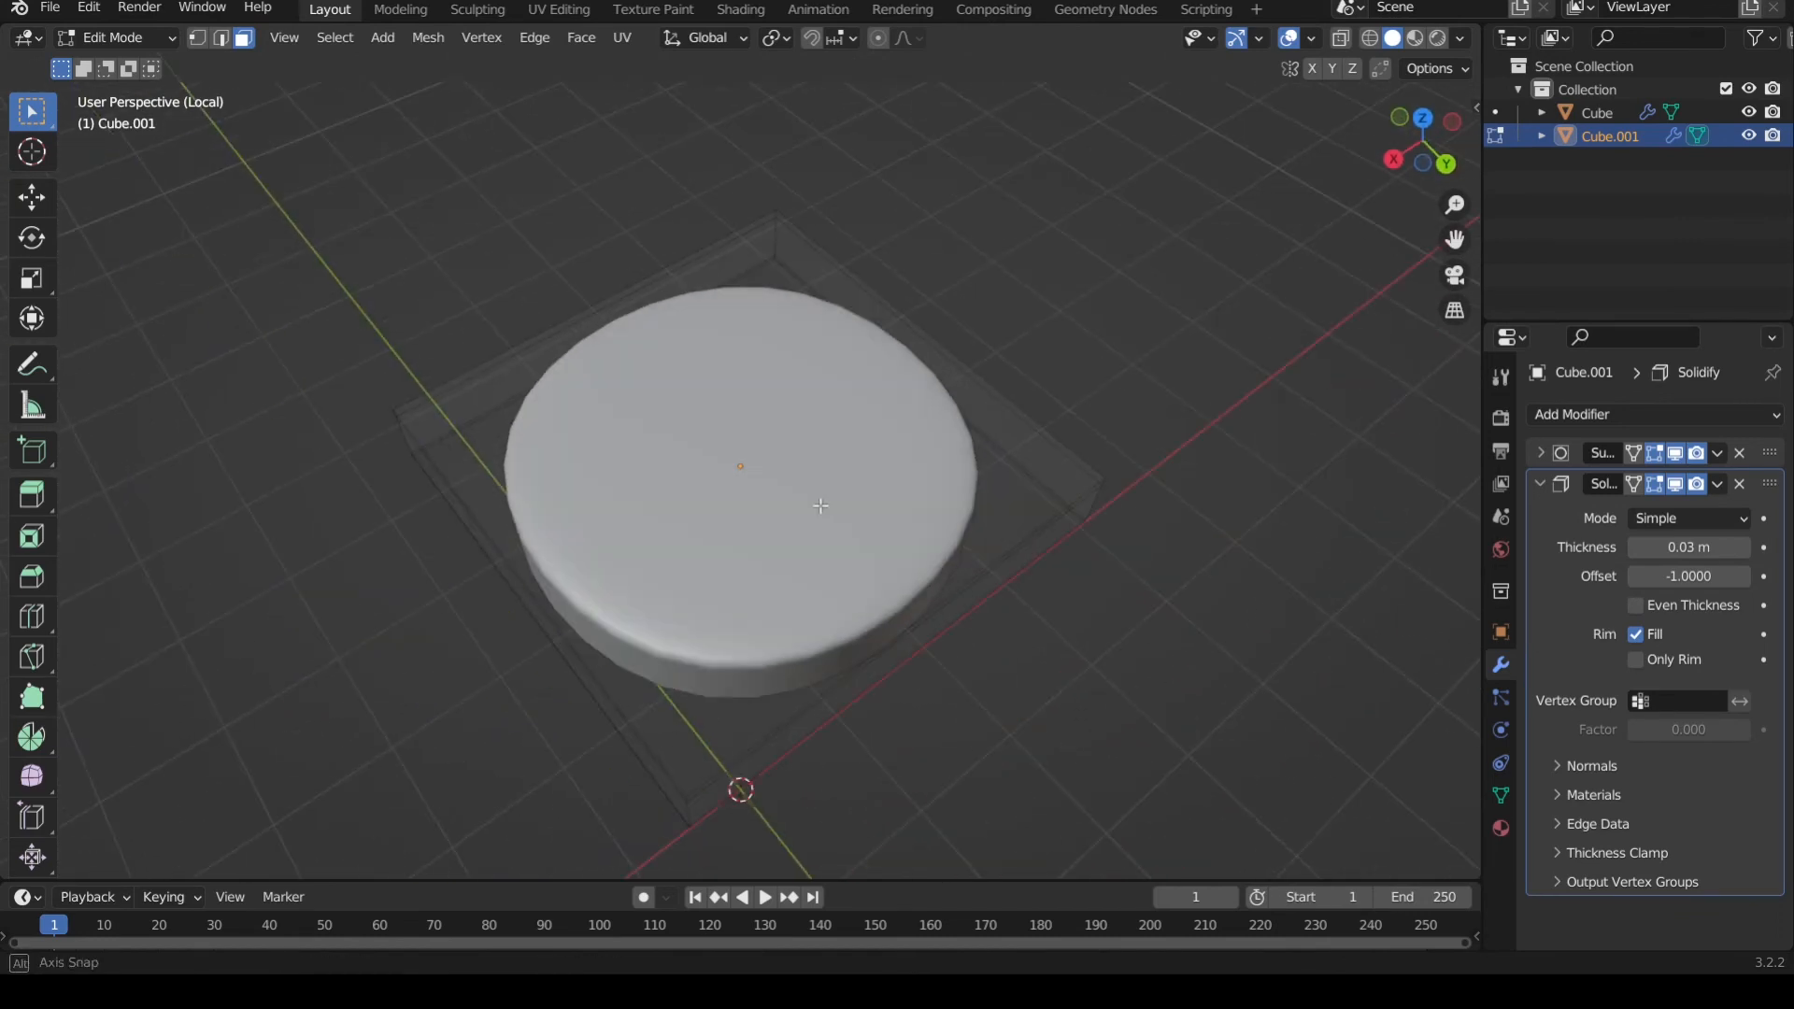
{"action": "middle_click_drag", "start_coordinate": [910, 554], "coordinate": [911, 496]}
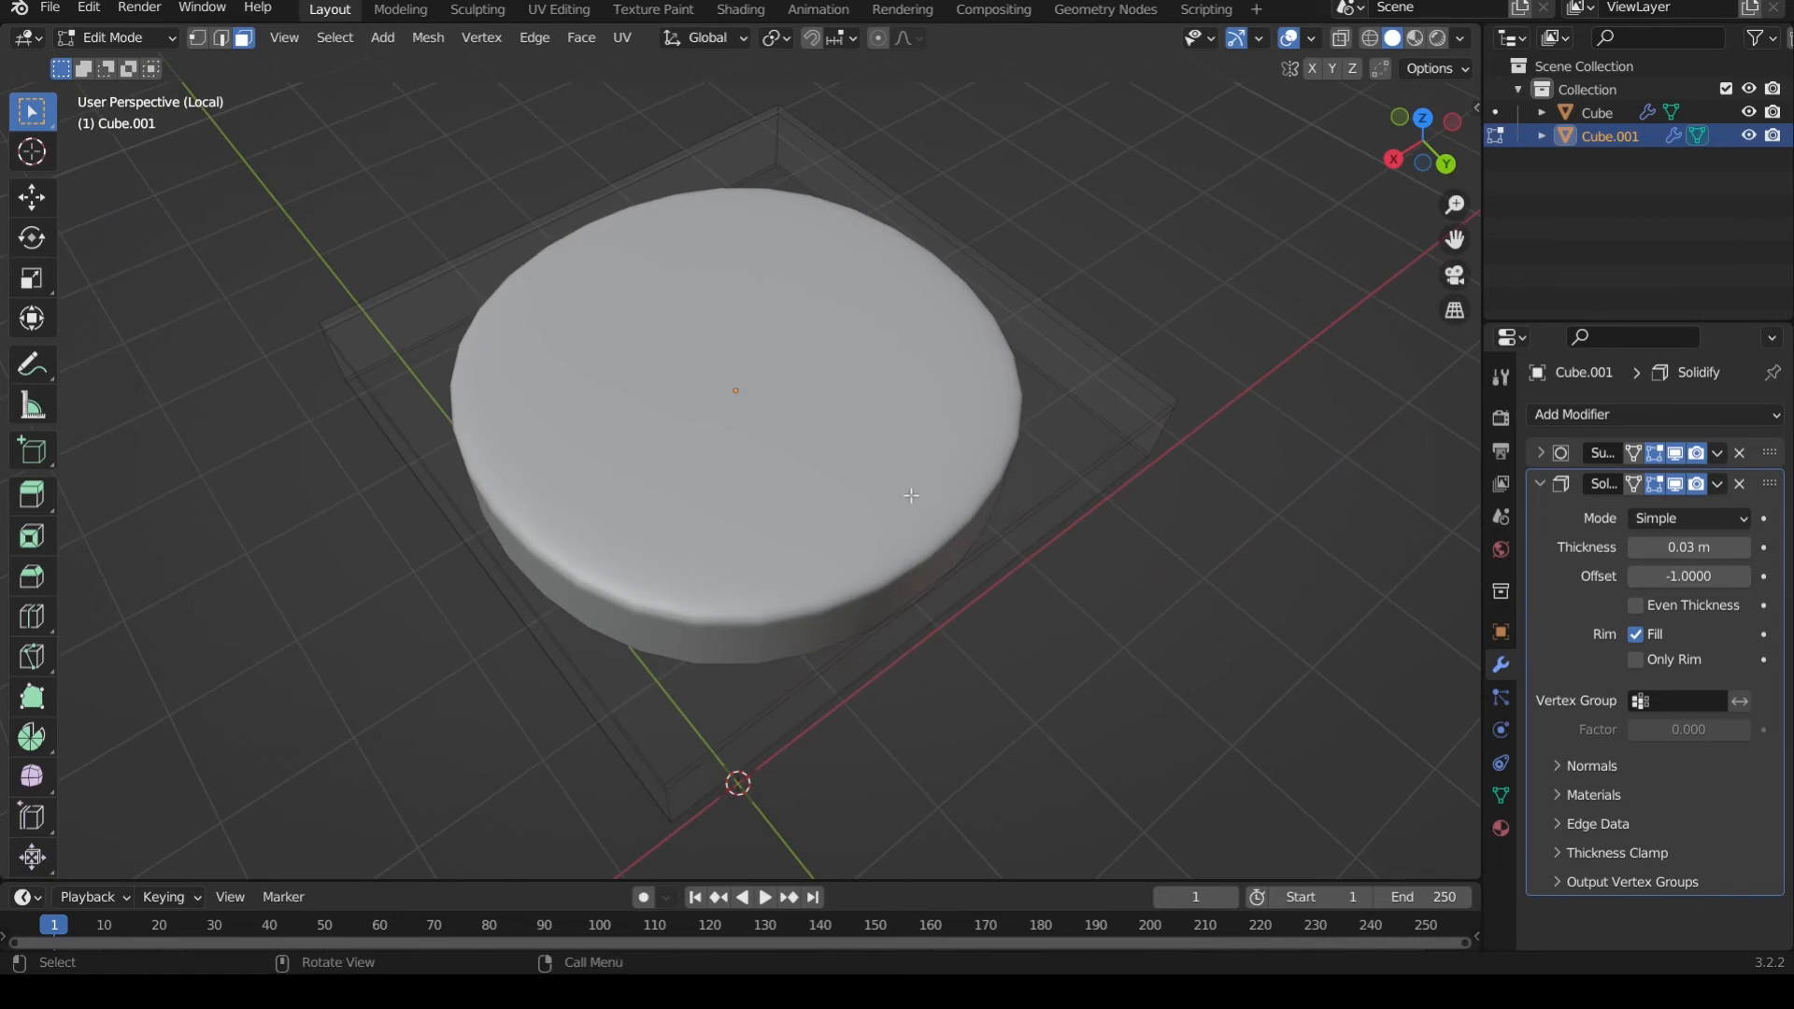
{"action": "scroll", "coordinate": [915, 542], "scroll_direction": "up", "scroll_amount": 2}
{"action": "key", "text": "a"}
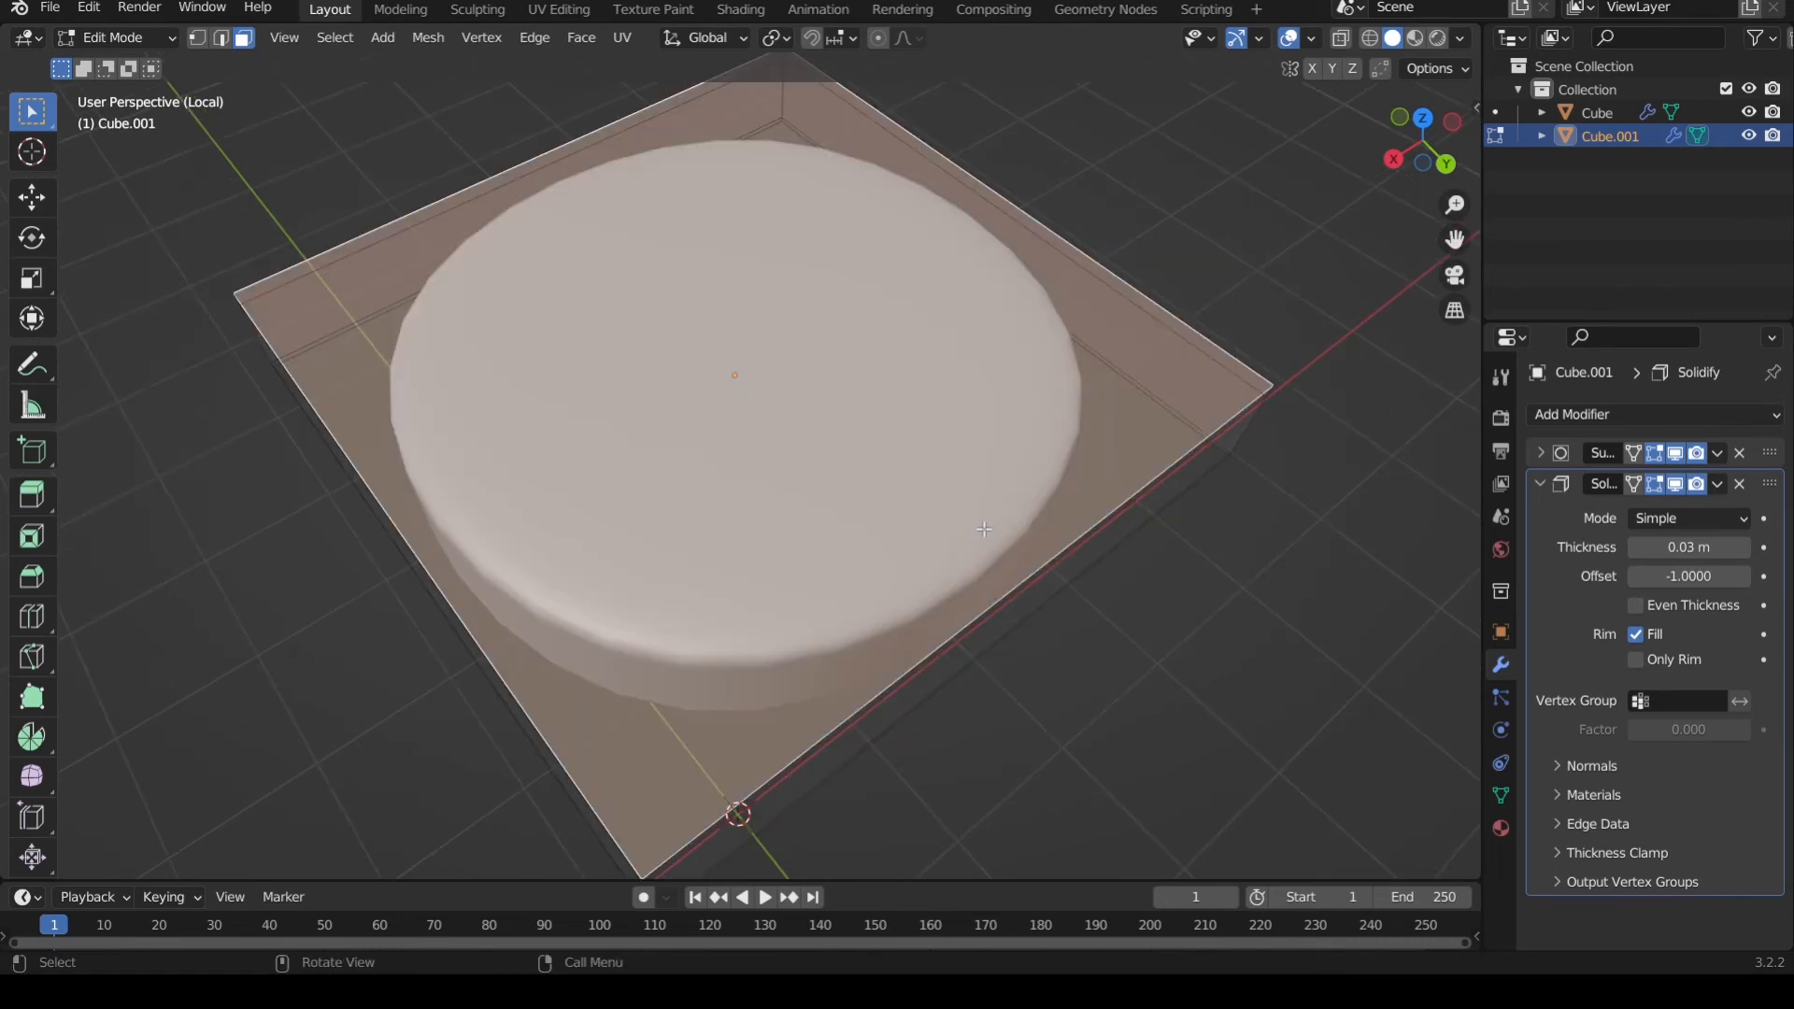
{"action": "key", "text": "alt+a"}
{"action": "key", "text": "a"}
{"action": "key", "text": "i"}
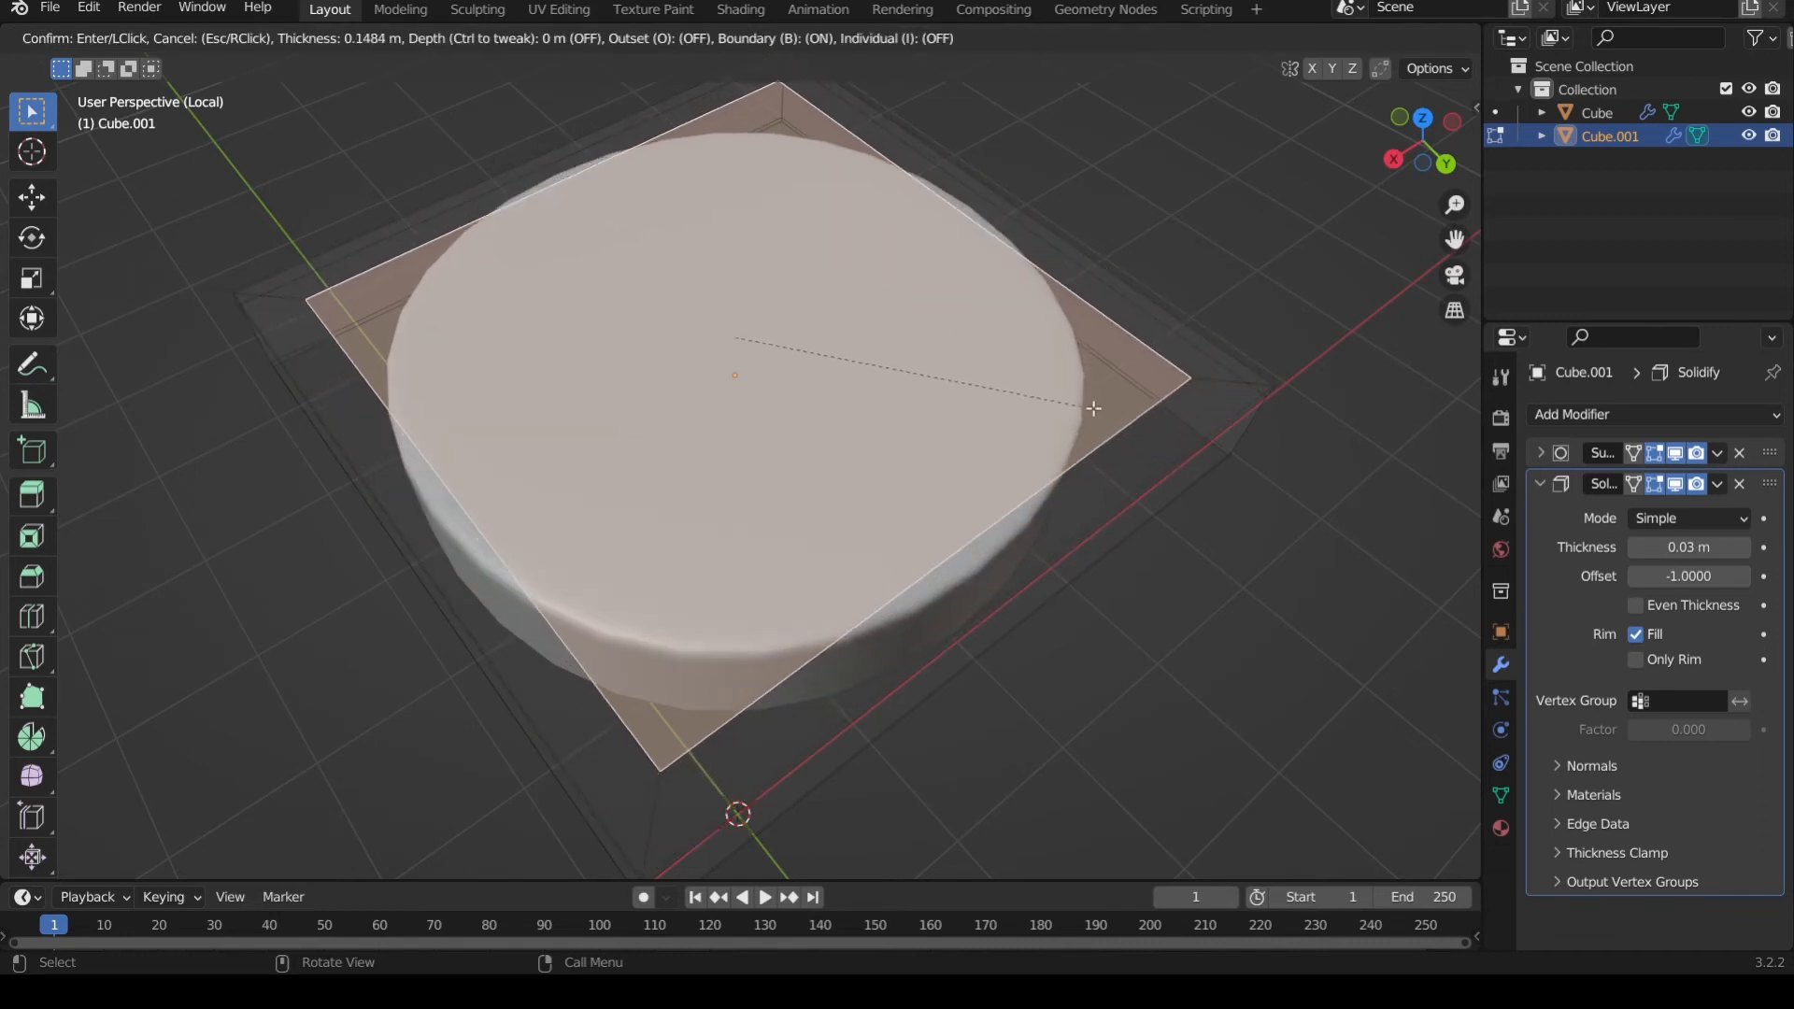
{"action": "left_click", "coordinate": [1094, 408]}
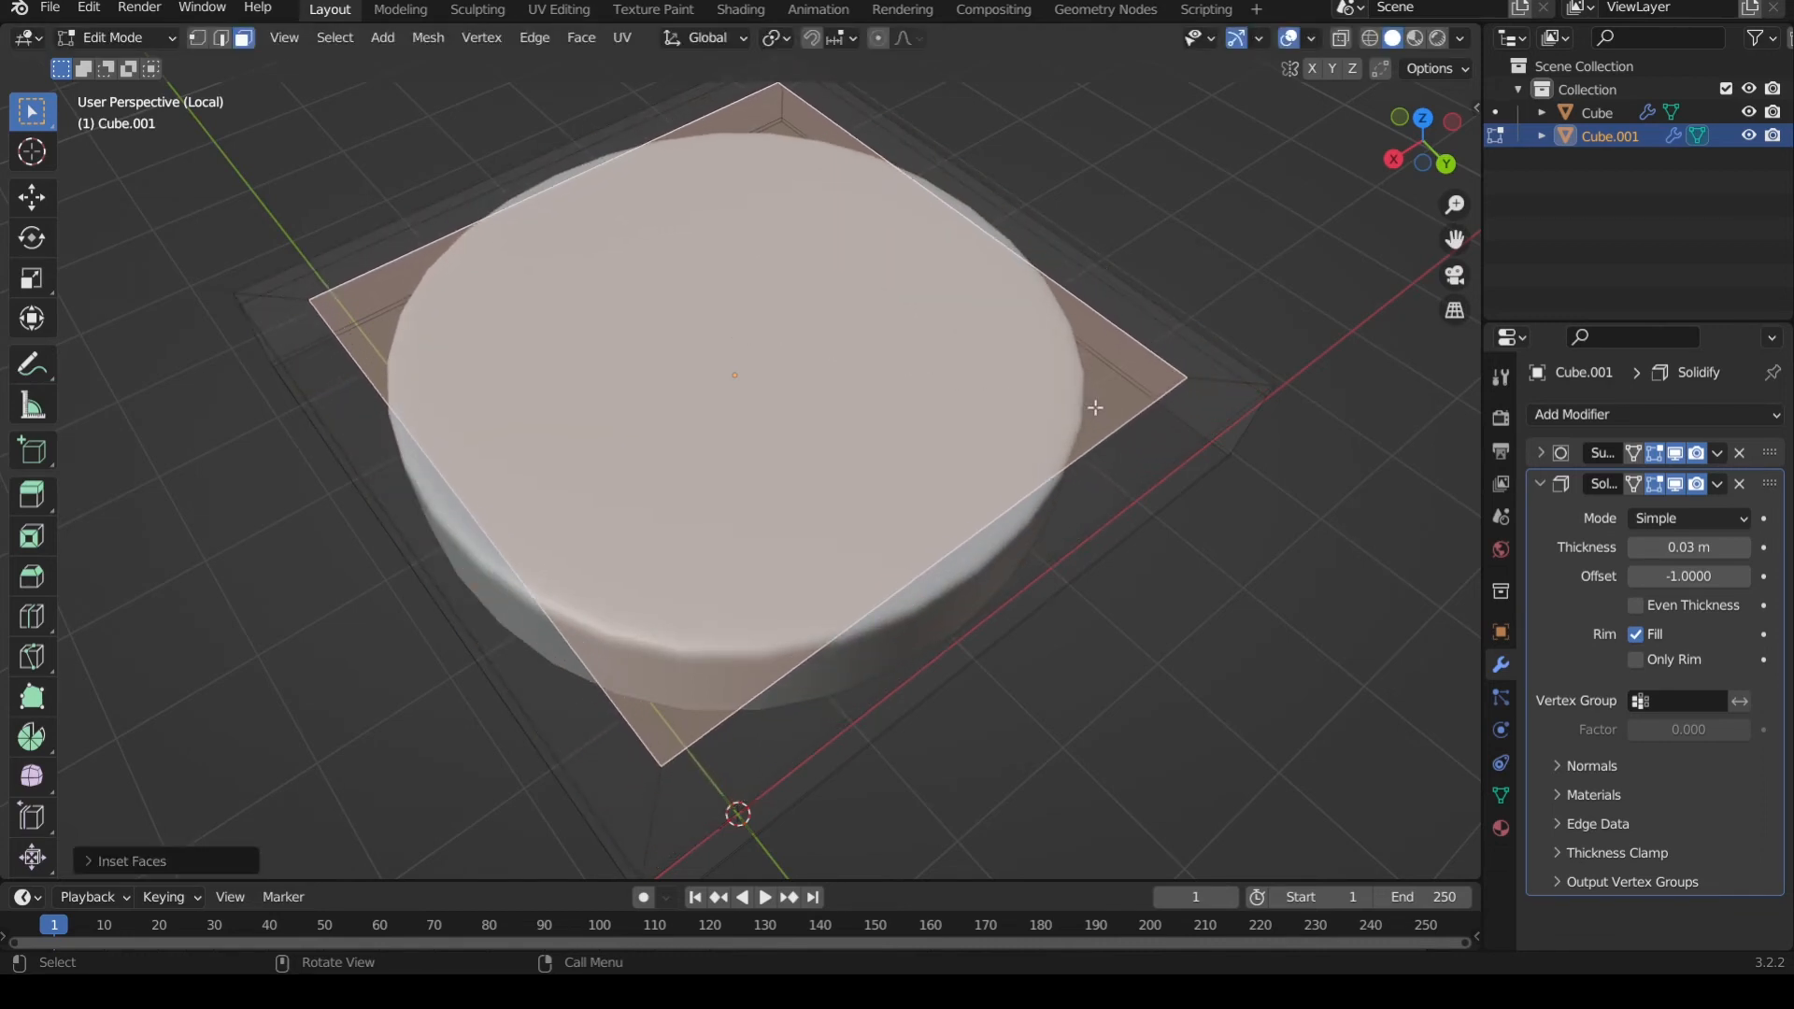
{"action": "key", "text": "i"}
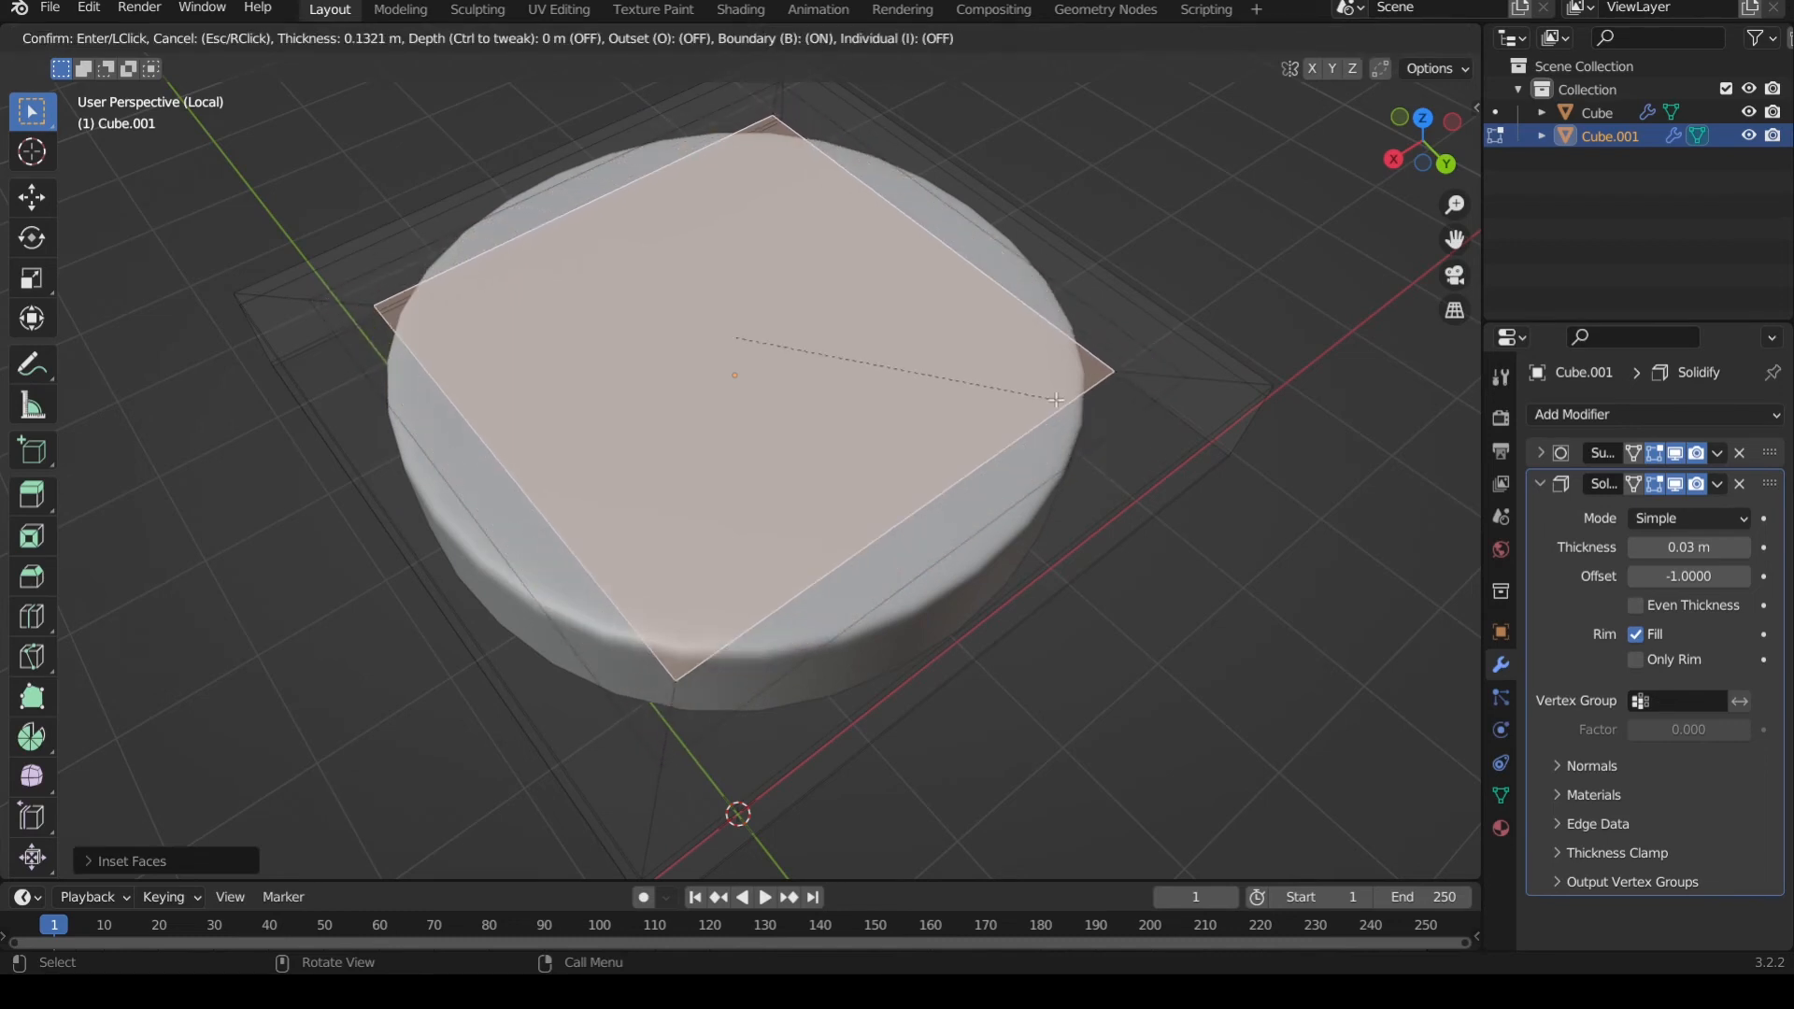
{"action": "left_click", "coordinate": [1205, 281]}
{"action": "left_click", "coordinate": [1206, 280]}
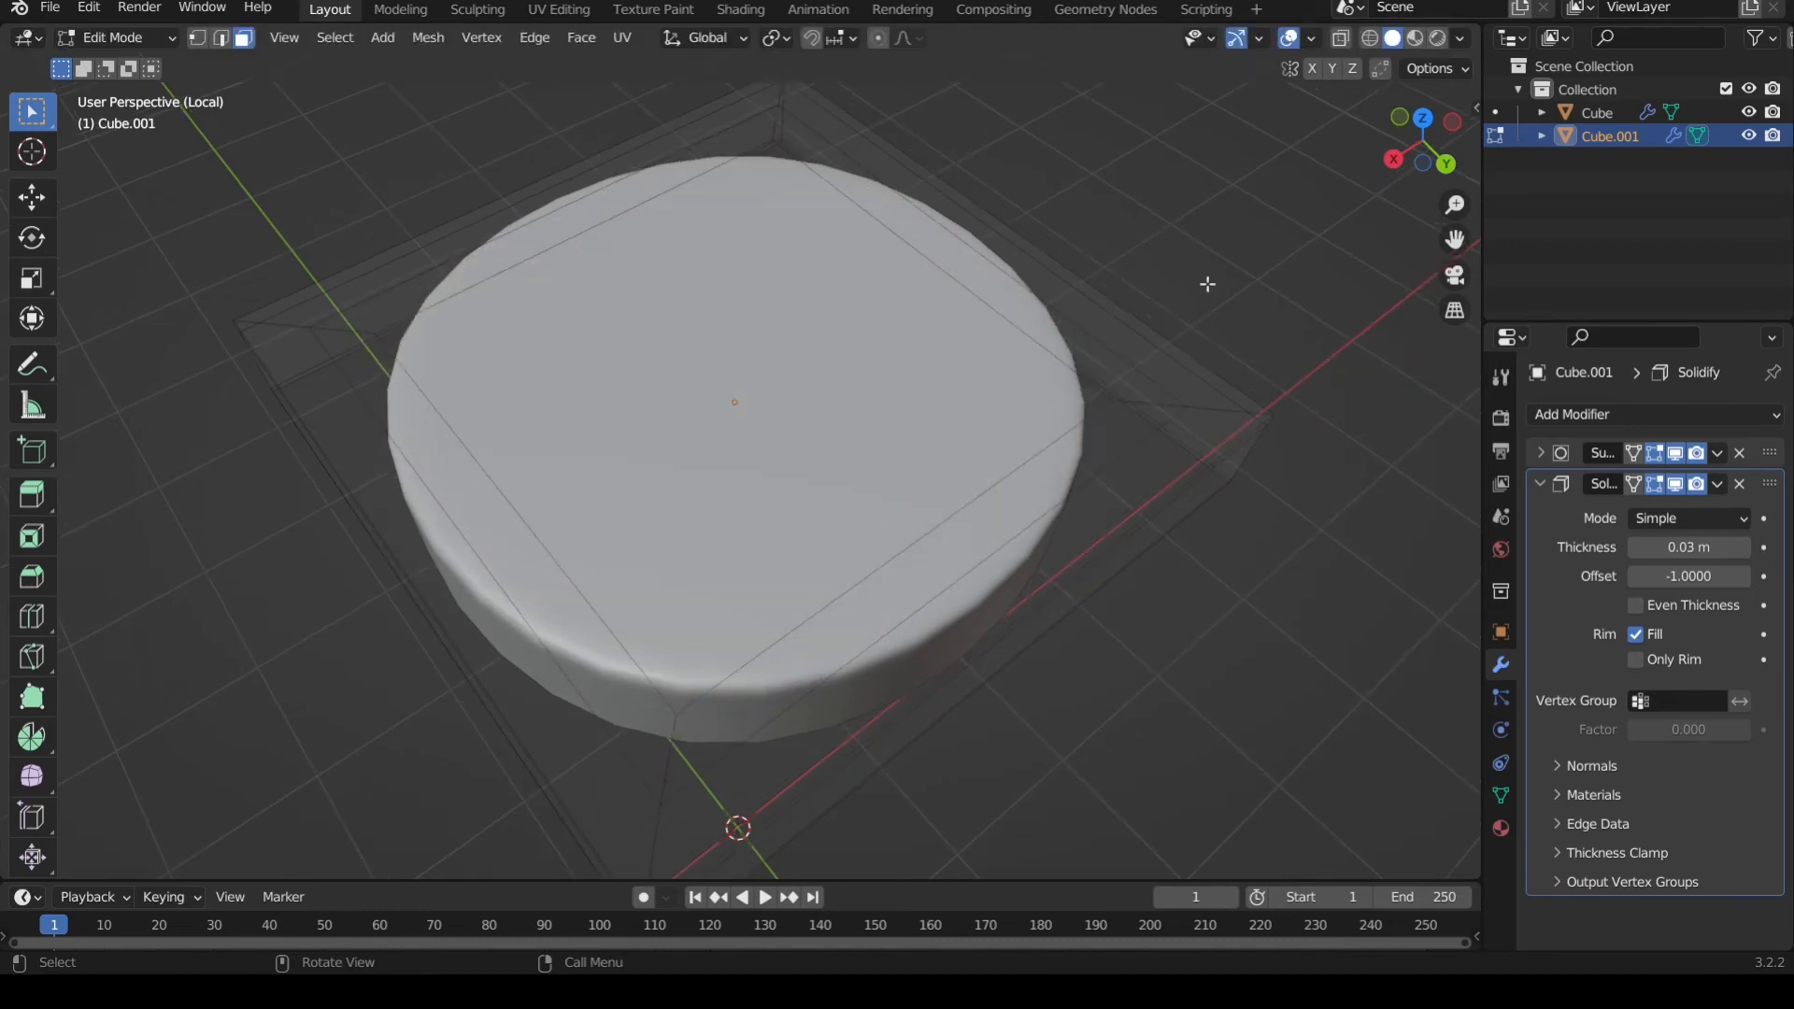
- Extrude the four faces of the ring between the two insets about 0.085 m down into the lid and deselect them
{"action": "left_click", "coordinate": [1068, 351]}
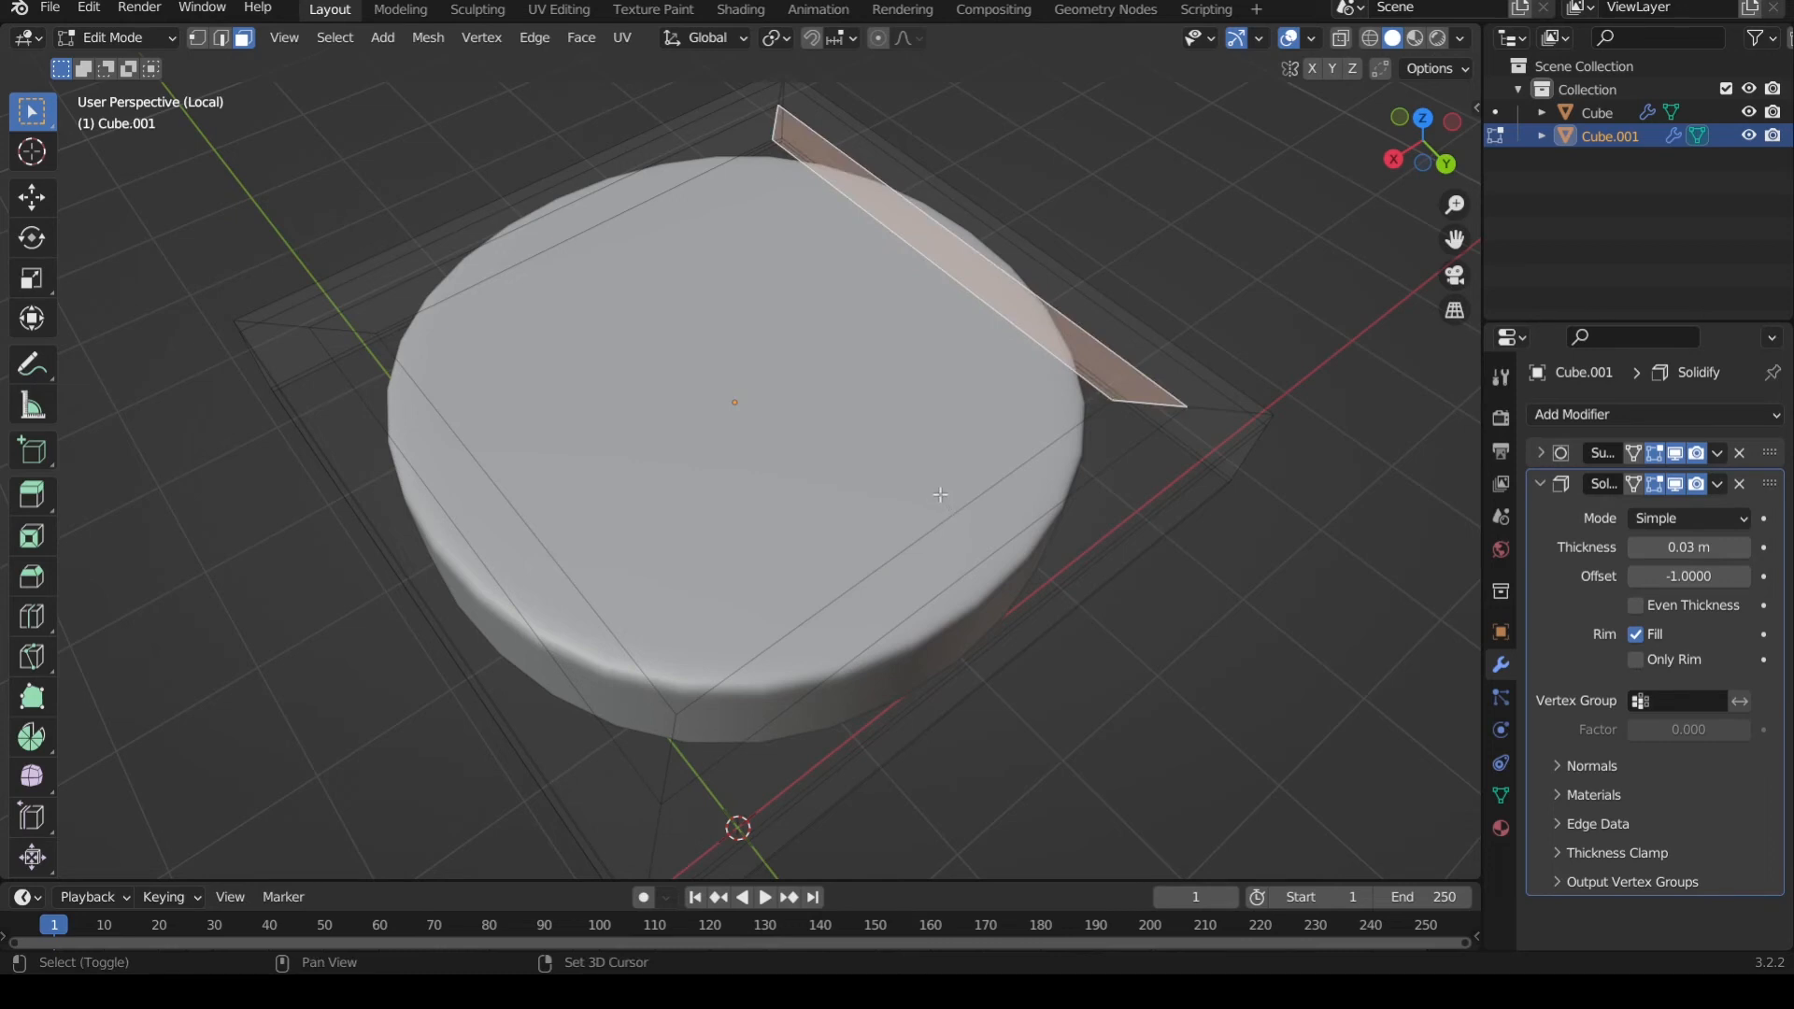
{"action": "left_click", "coordinate": [1111, 441], "text": "shift"}
{"action": "left_click", "coordinate": [636, 746], "text": "shift"}
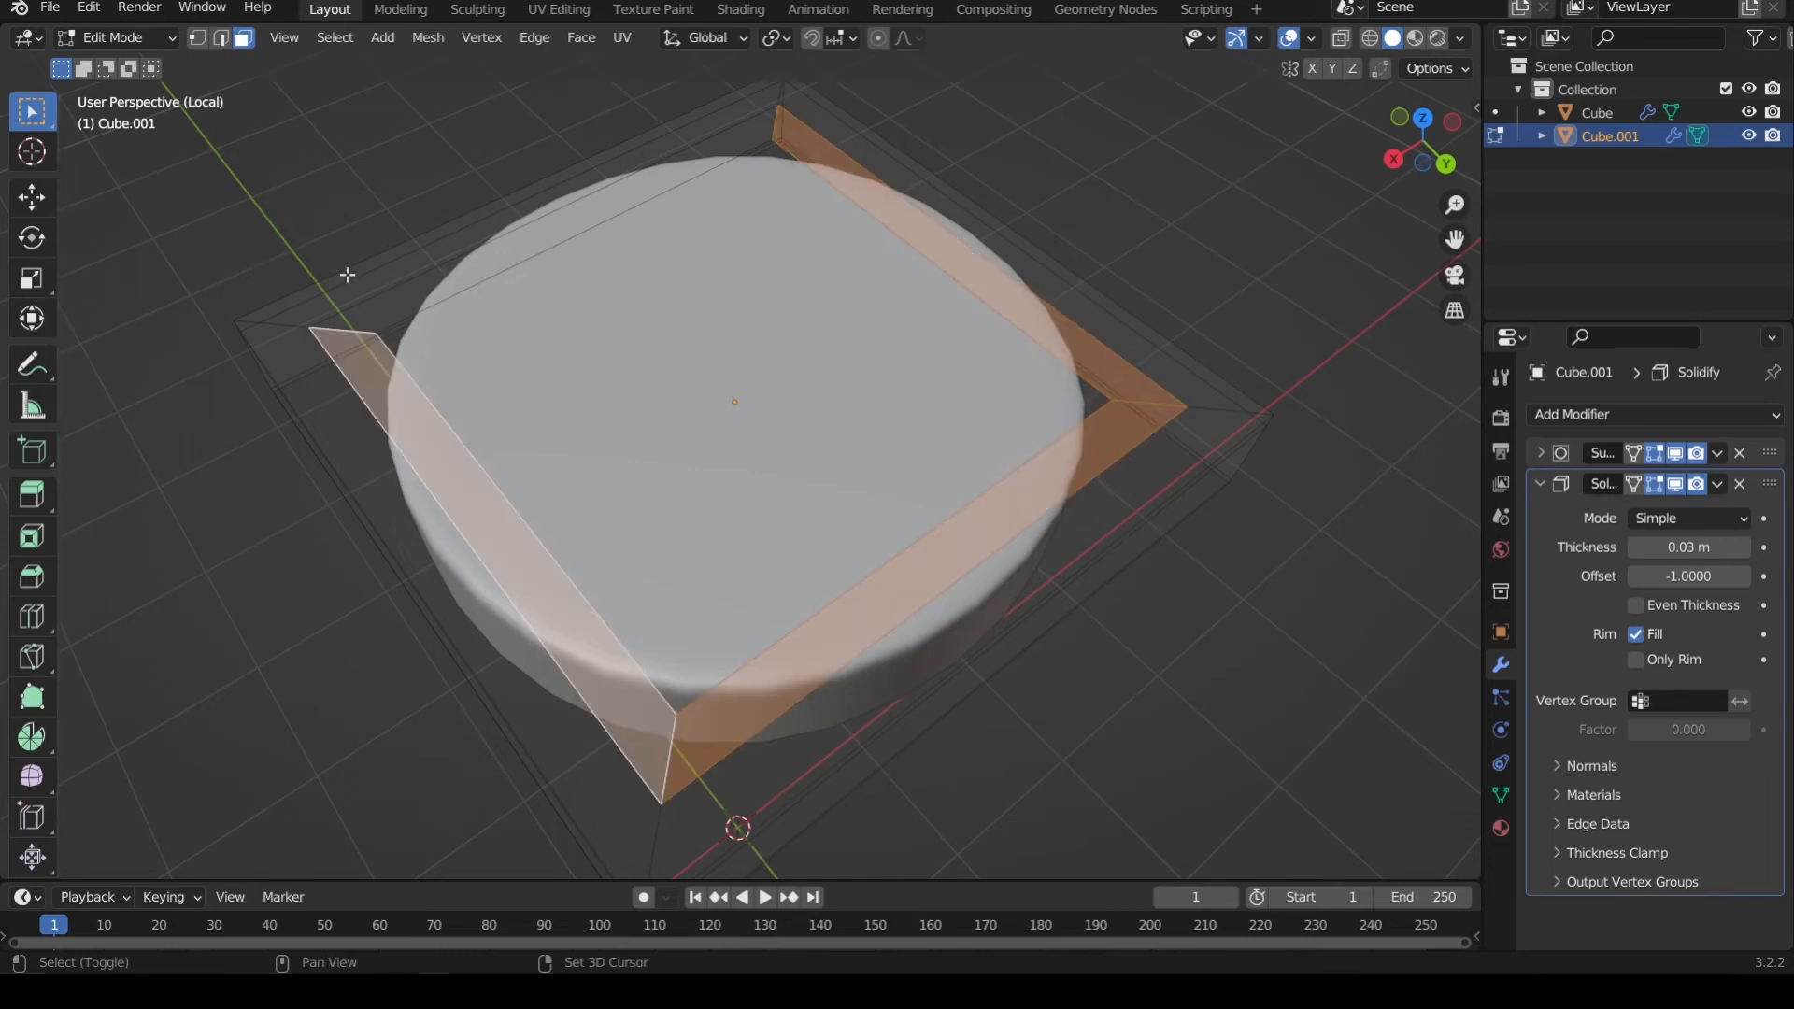
{"action": "left_click", "coordinate": [401, 311], "text": "shift"}
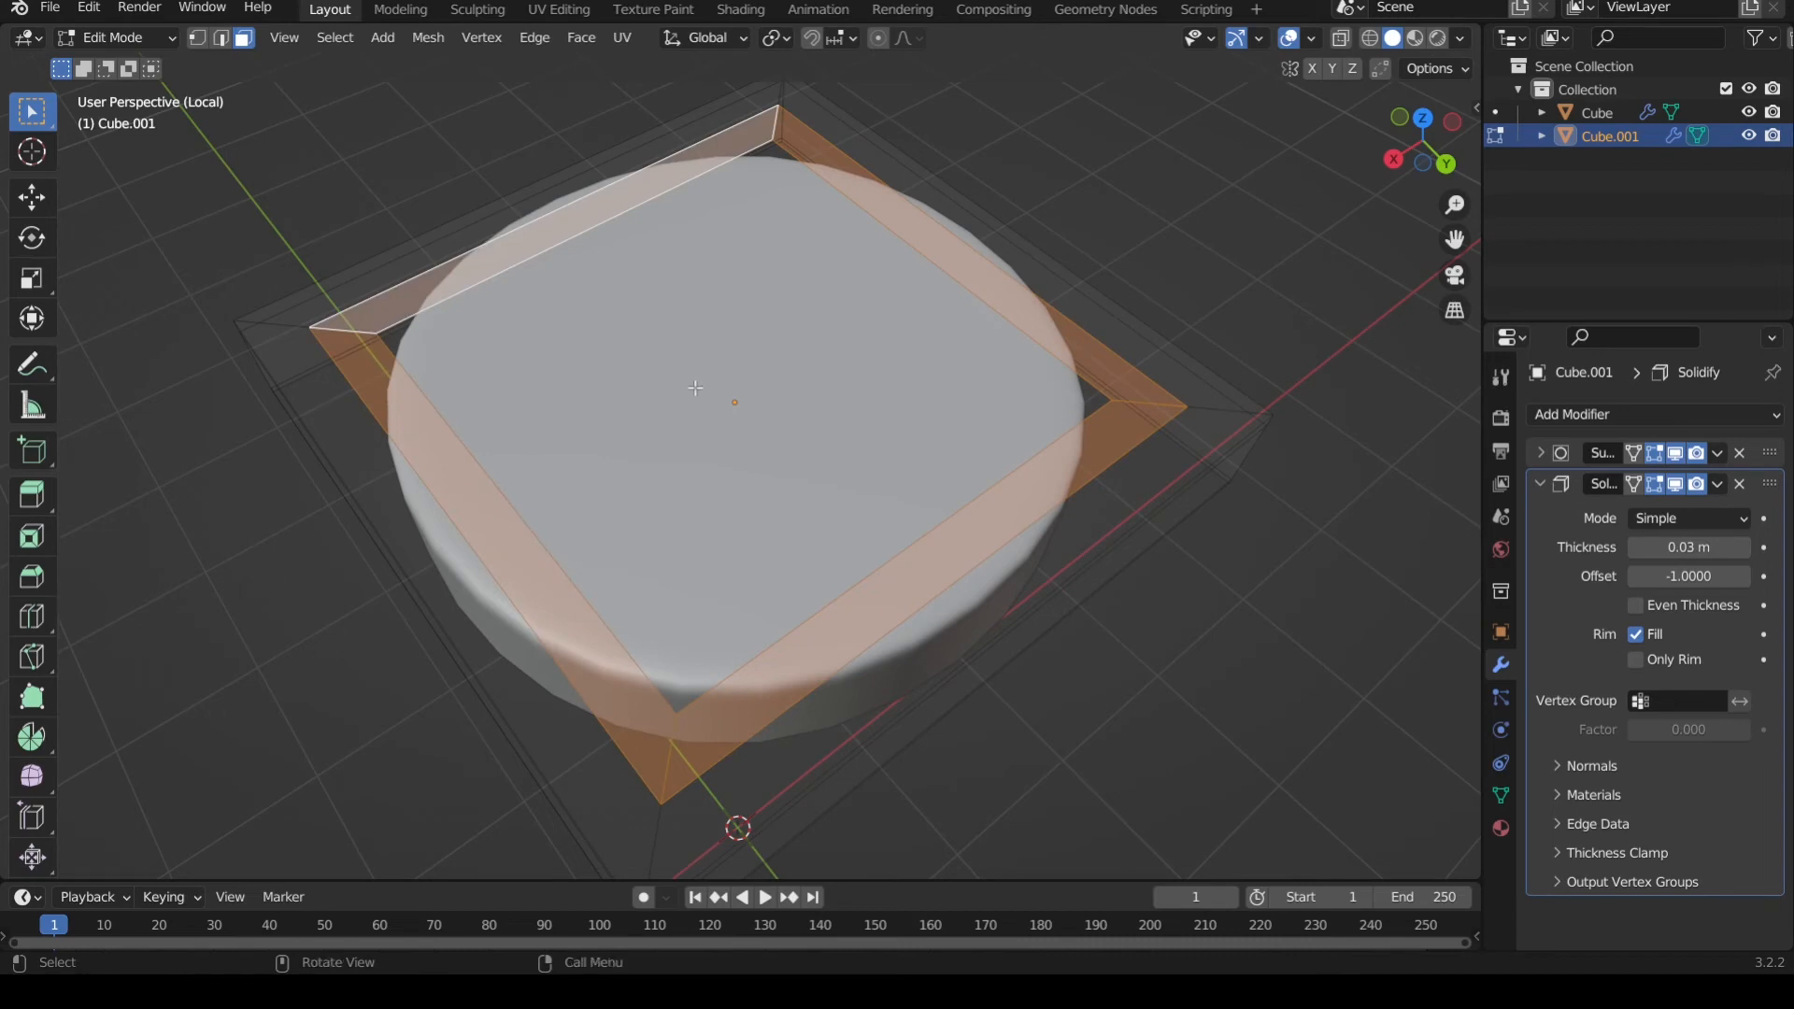
{"action": "key", "text": "e"}
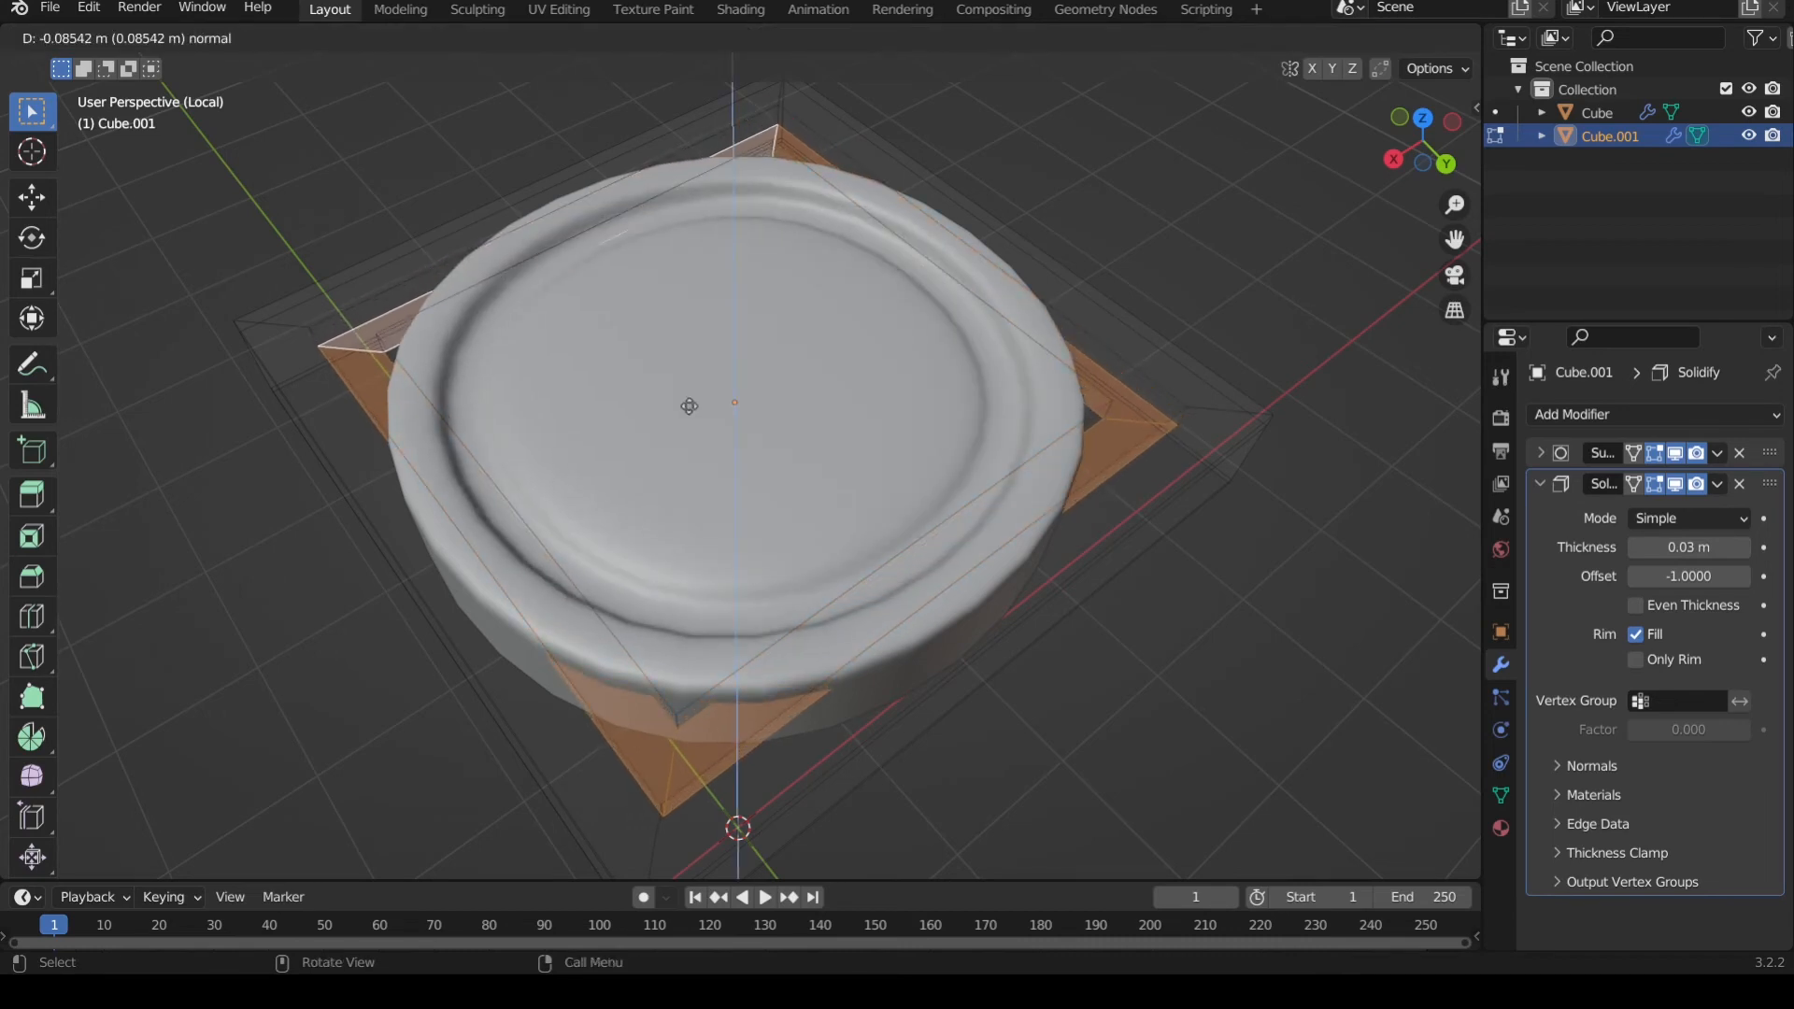
{"action": "left_click", "coordinate": [687, 401]}
{"action": "key", "text": "alt+a"}
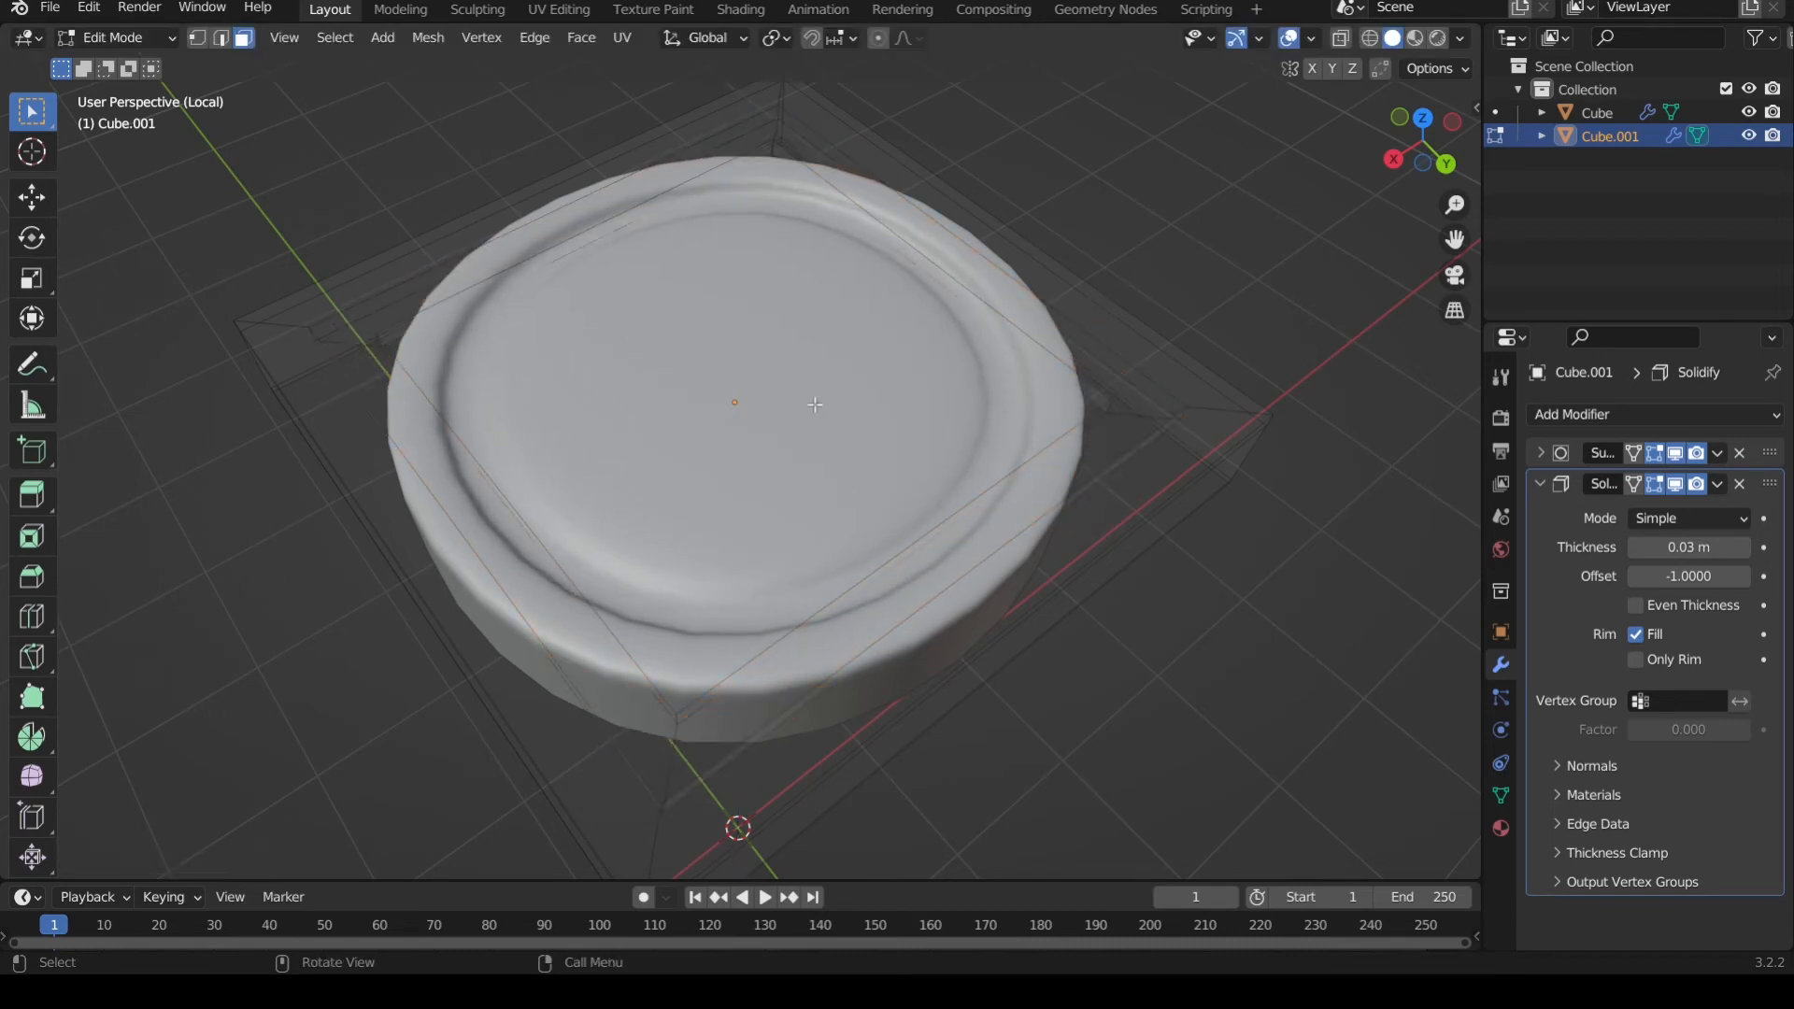
- Inset the lid's central top face by about 0.2 m, and inset it again to a small central square
{"action": "left_click", "coordinate": [794, 400]}
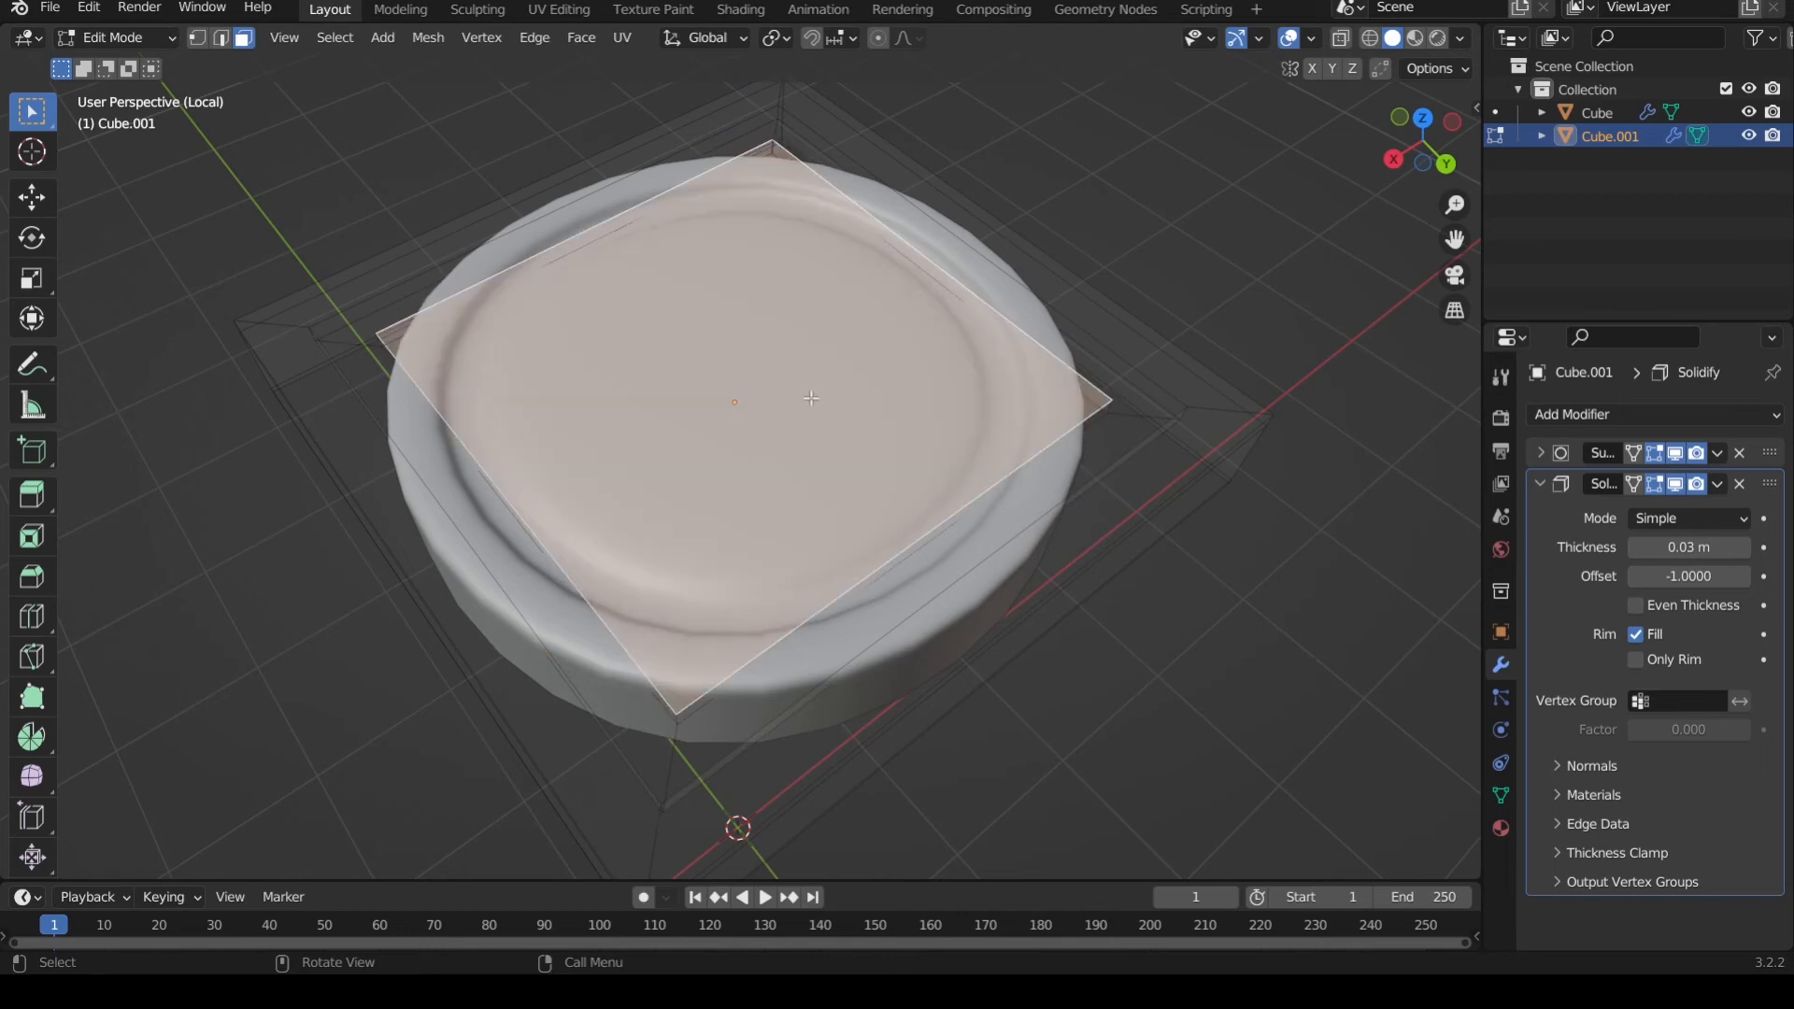
{"action": "key", "text": "i"}
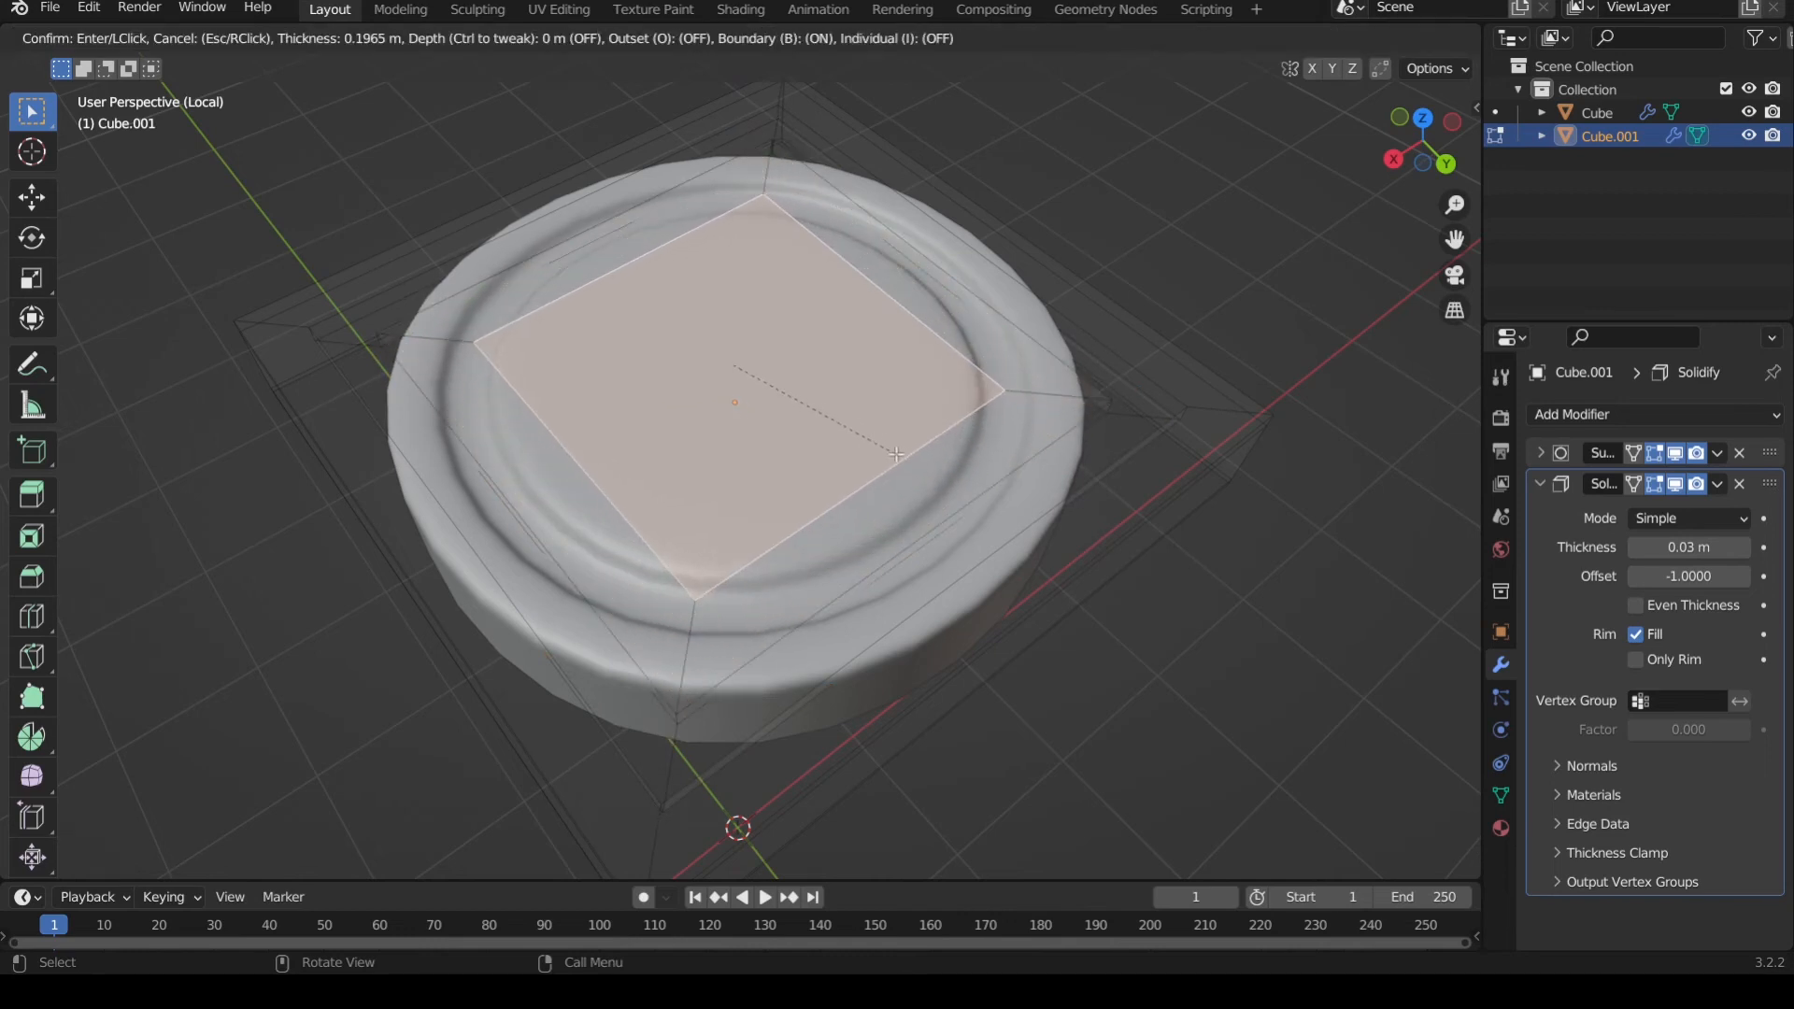
{"action": "left_click", "coordinate": [891, 454]}
{"action": "key", "text": "i"}
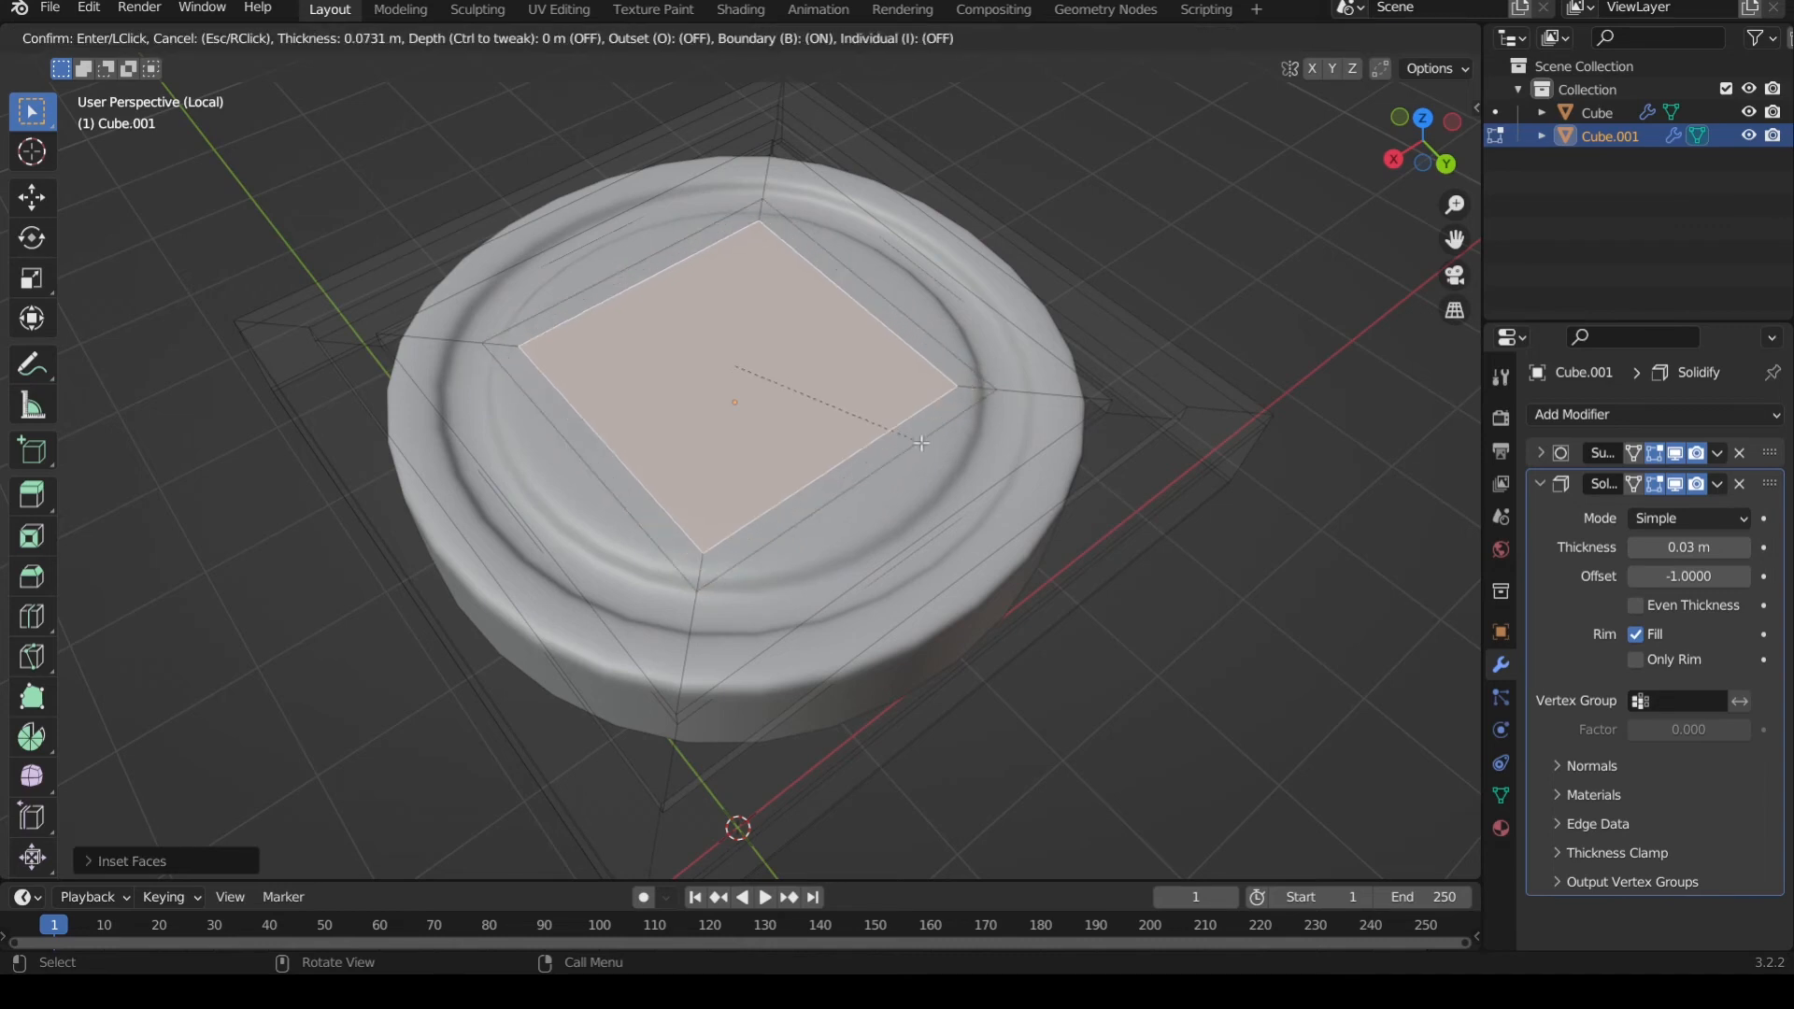
{"action": "left_click", "coordinate": [878, 437]}
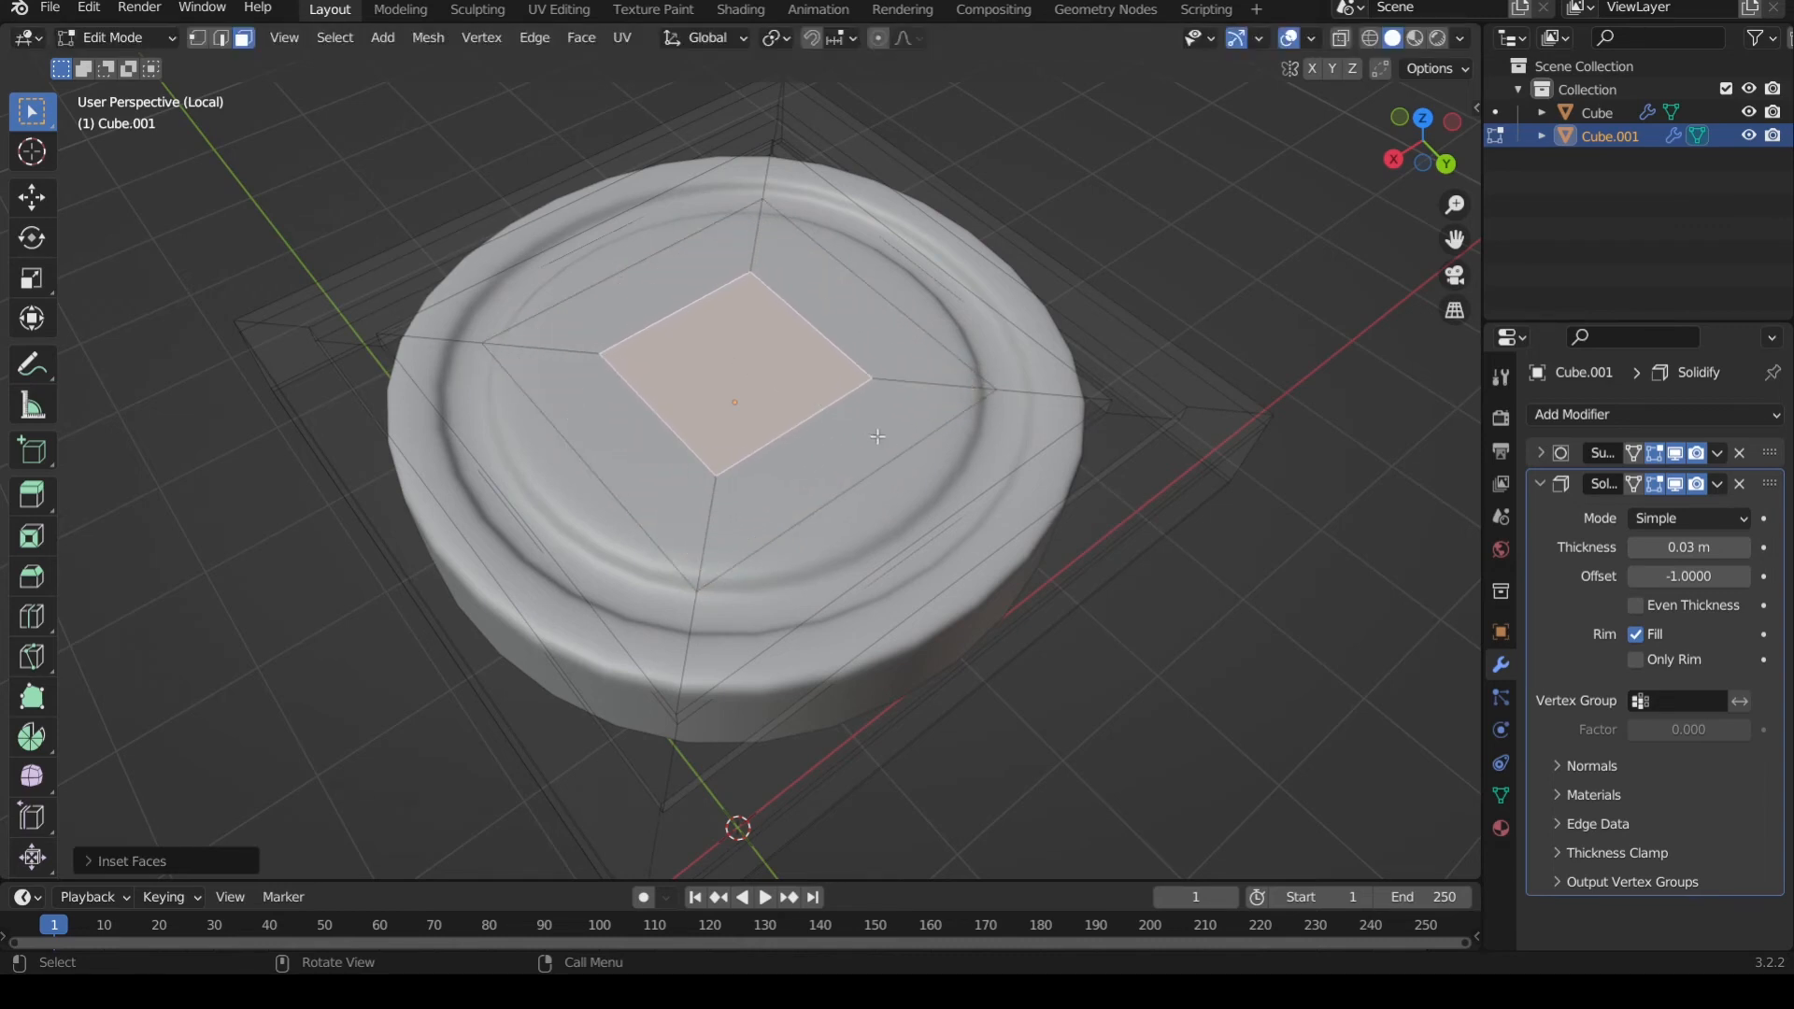
- Extrude the small central face about 0.21 m down into the lid to form a round dimple
{"action": "key", "text": "e"}
{"action": "right_click", "coordinate": [871, 427]}
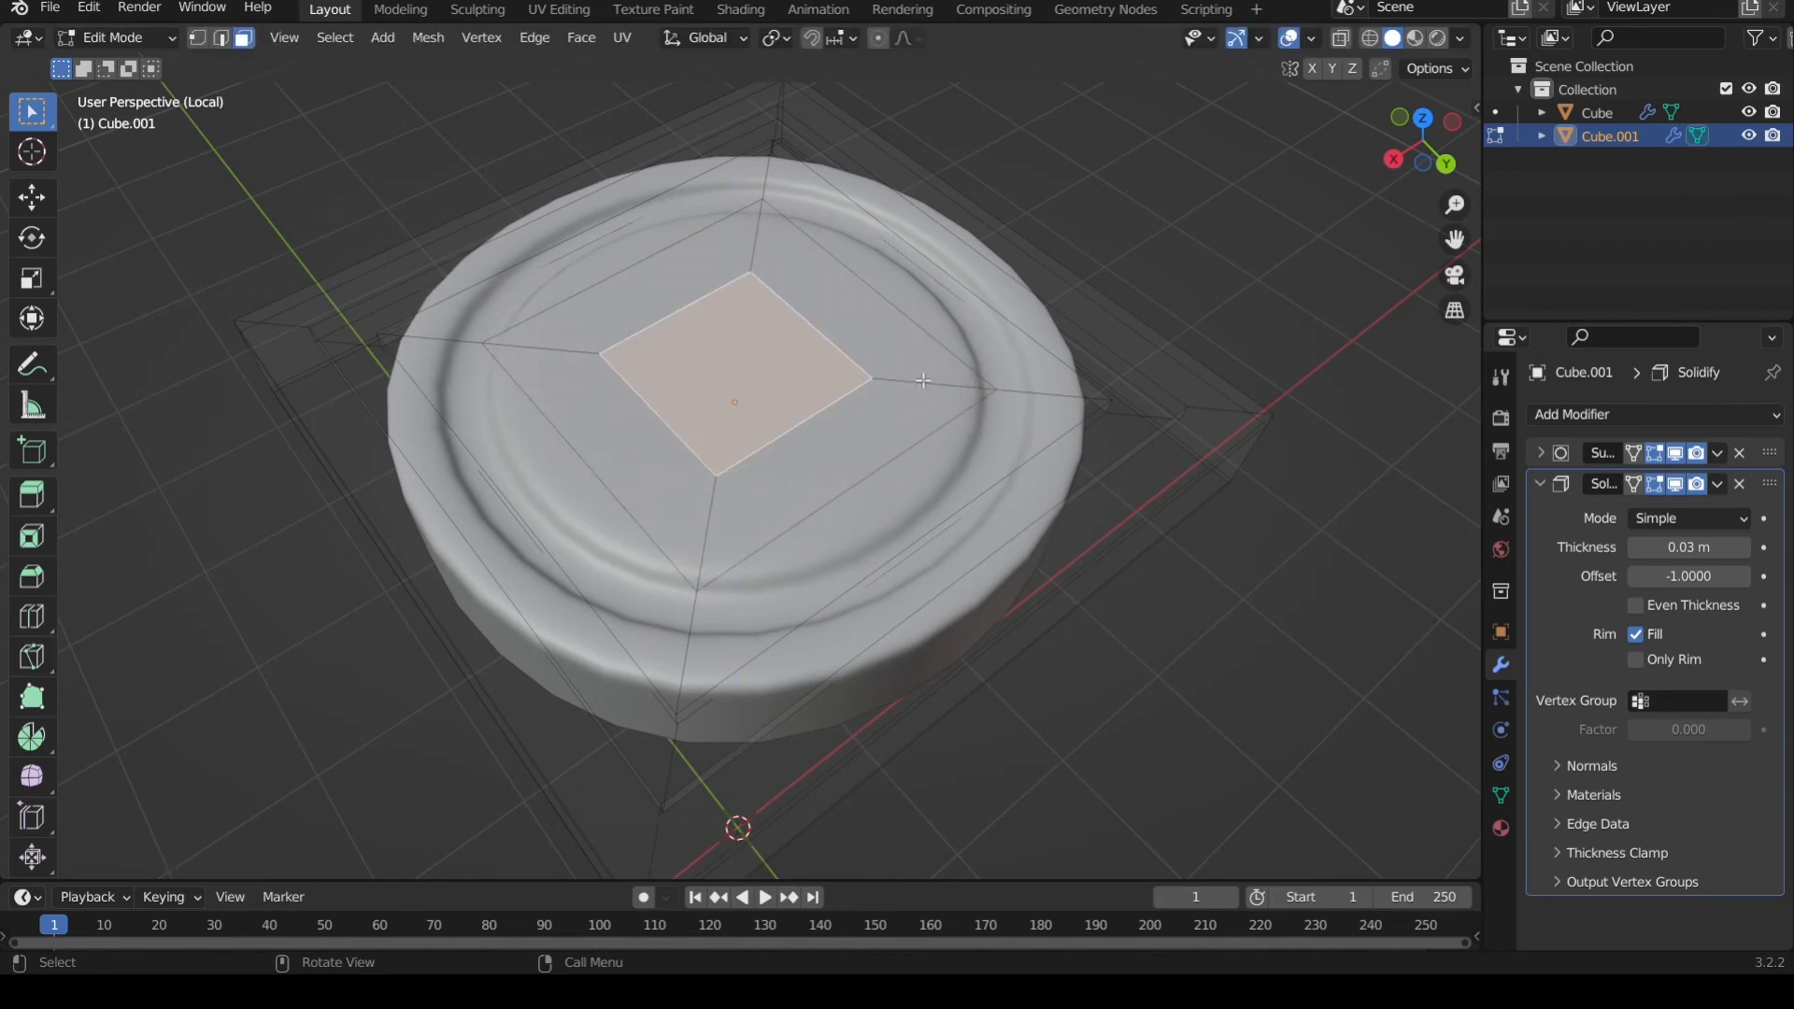
{"action": "key", "text": "e"}
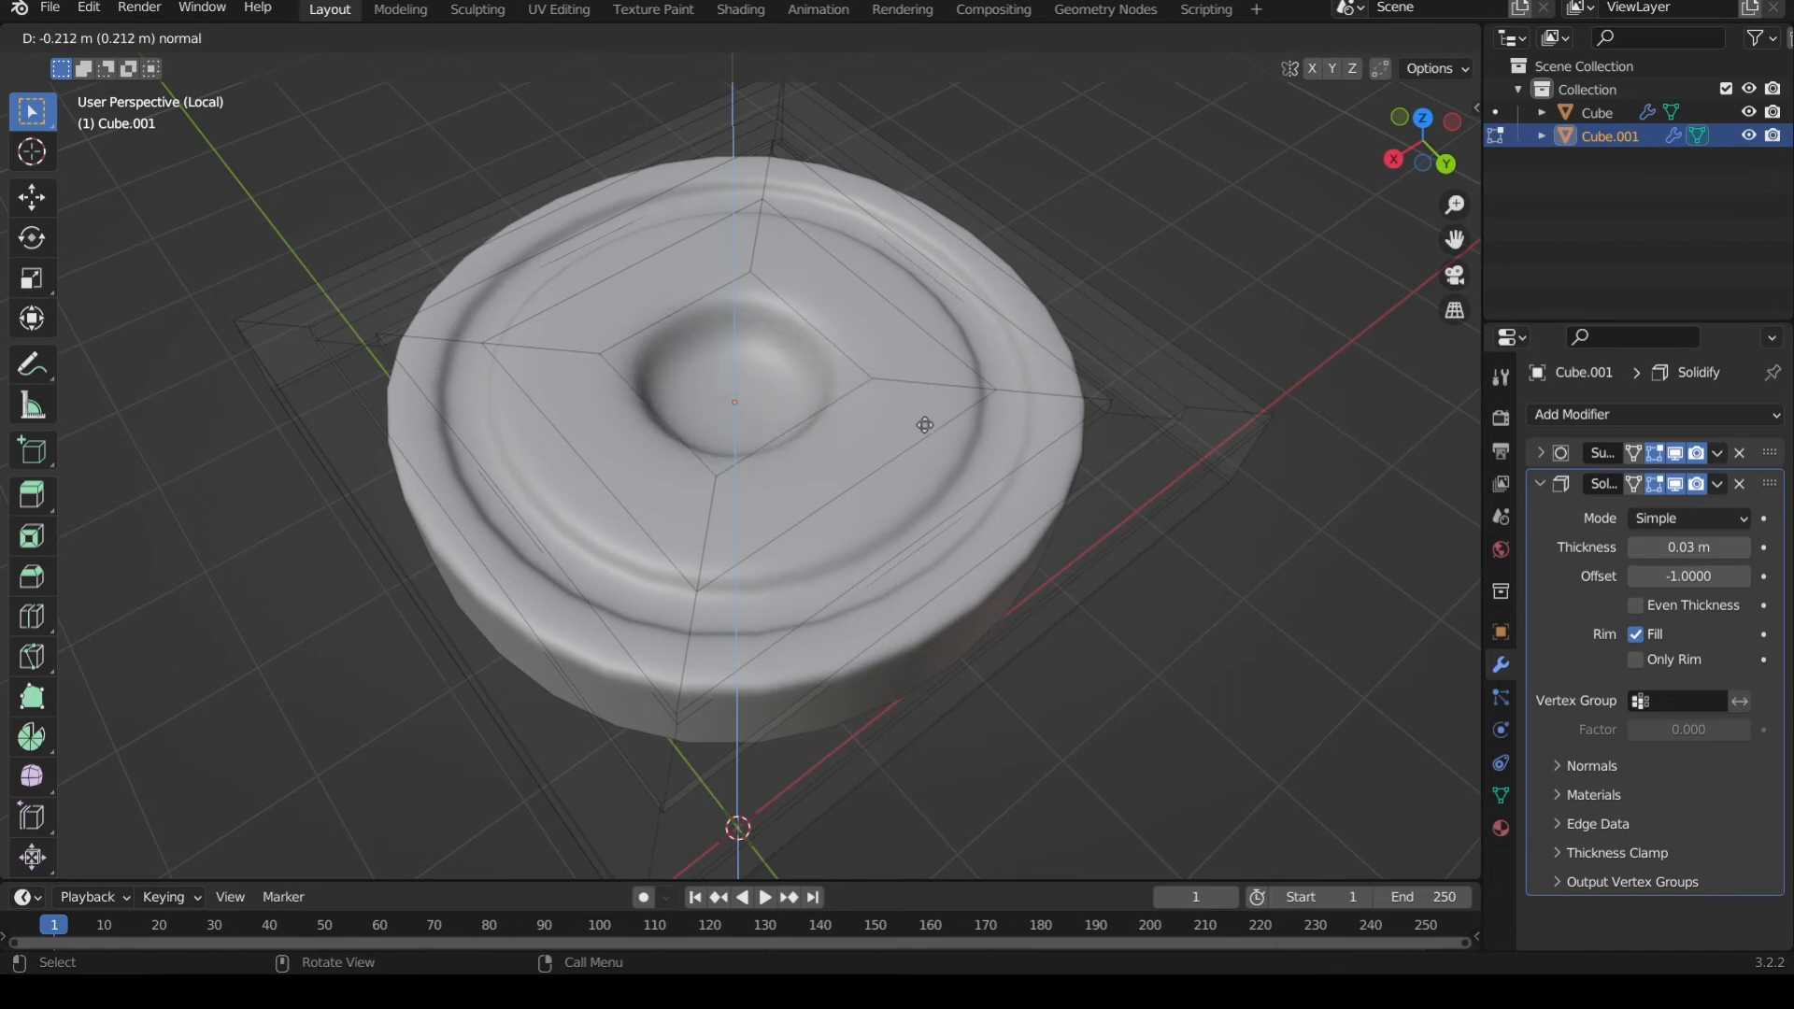
{"action": "left_click", "coordinate": [927, 428]}
- Return to Object Mode, deselect the lid and leave Local View to show the cup again
{"action": "middle_click_drag", "start_coordinate": [927, 427], "coordinate": [1037, 493]}
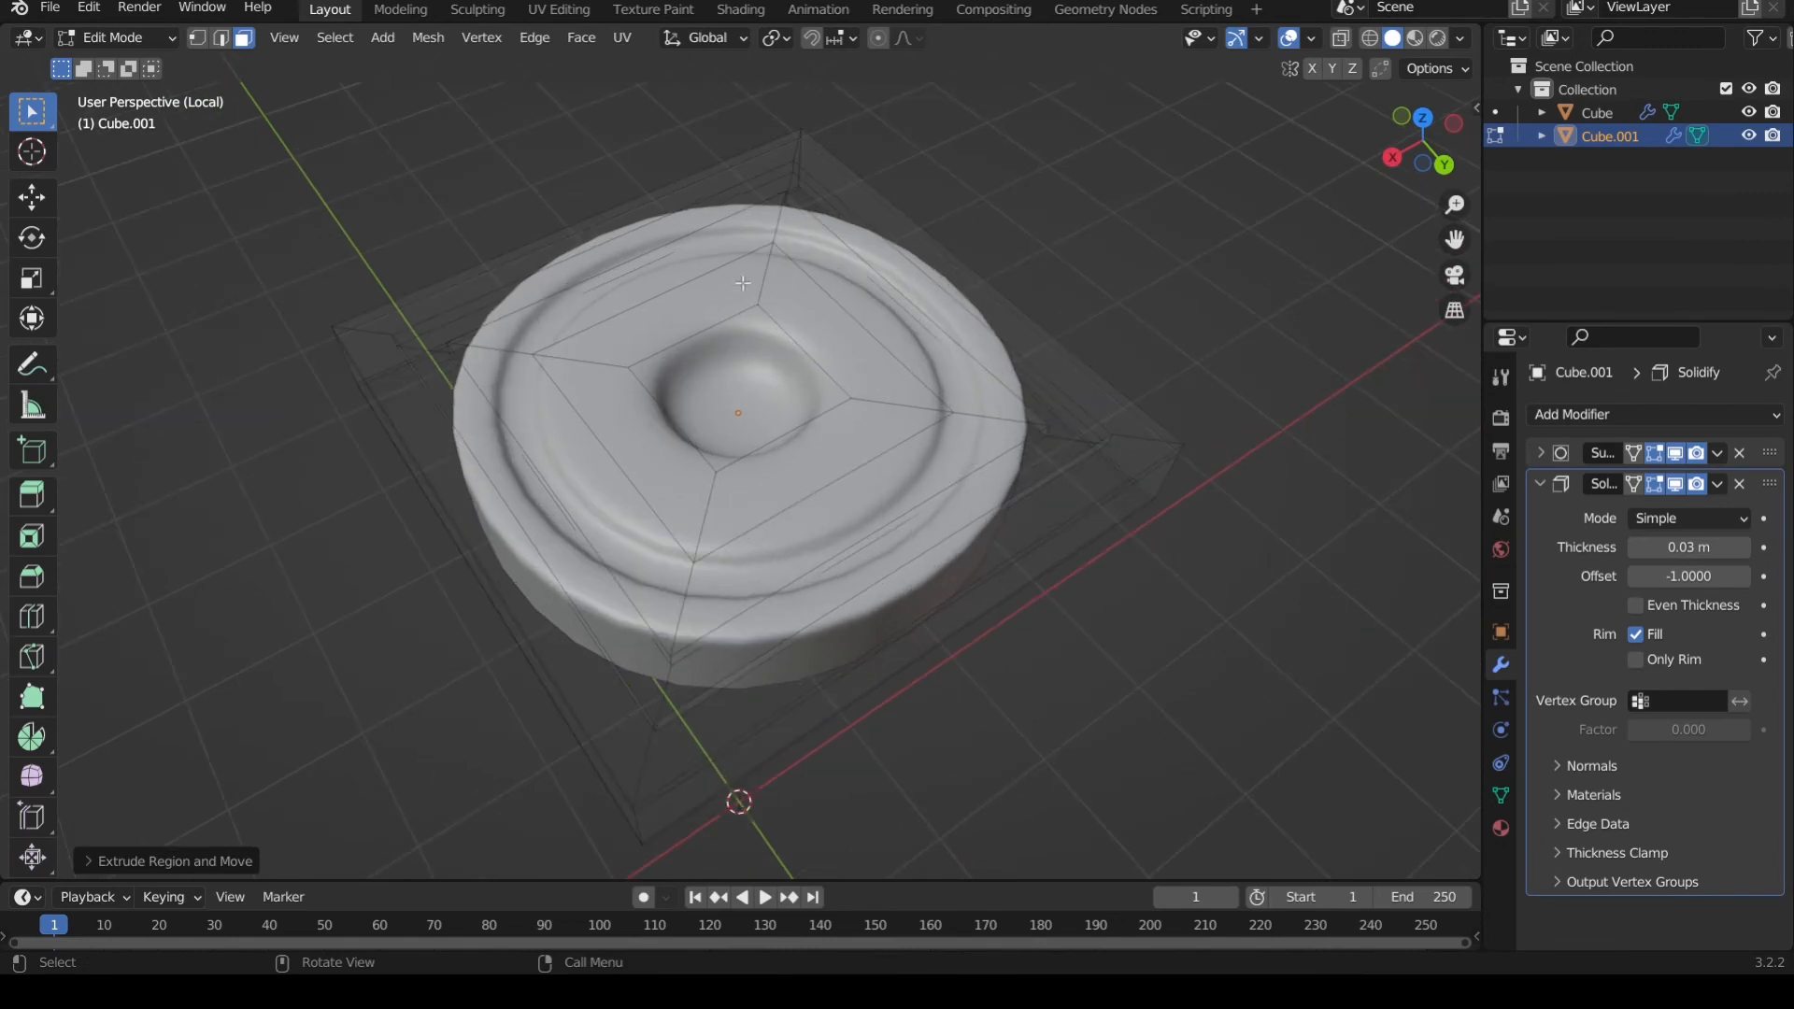
{"action": "middle_click_drag", "start_coordinate": [867, 429], "coordinate": [874, 366]}
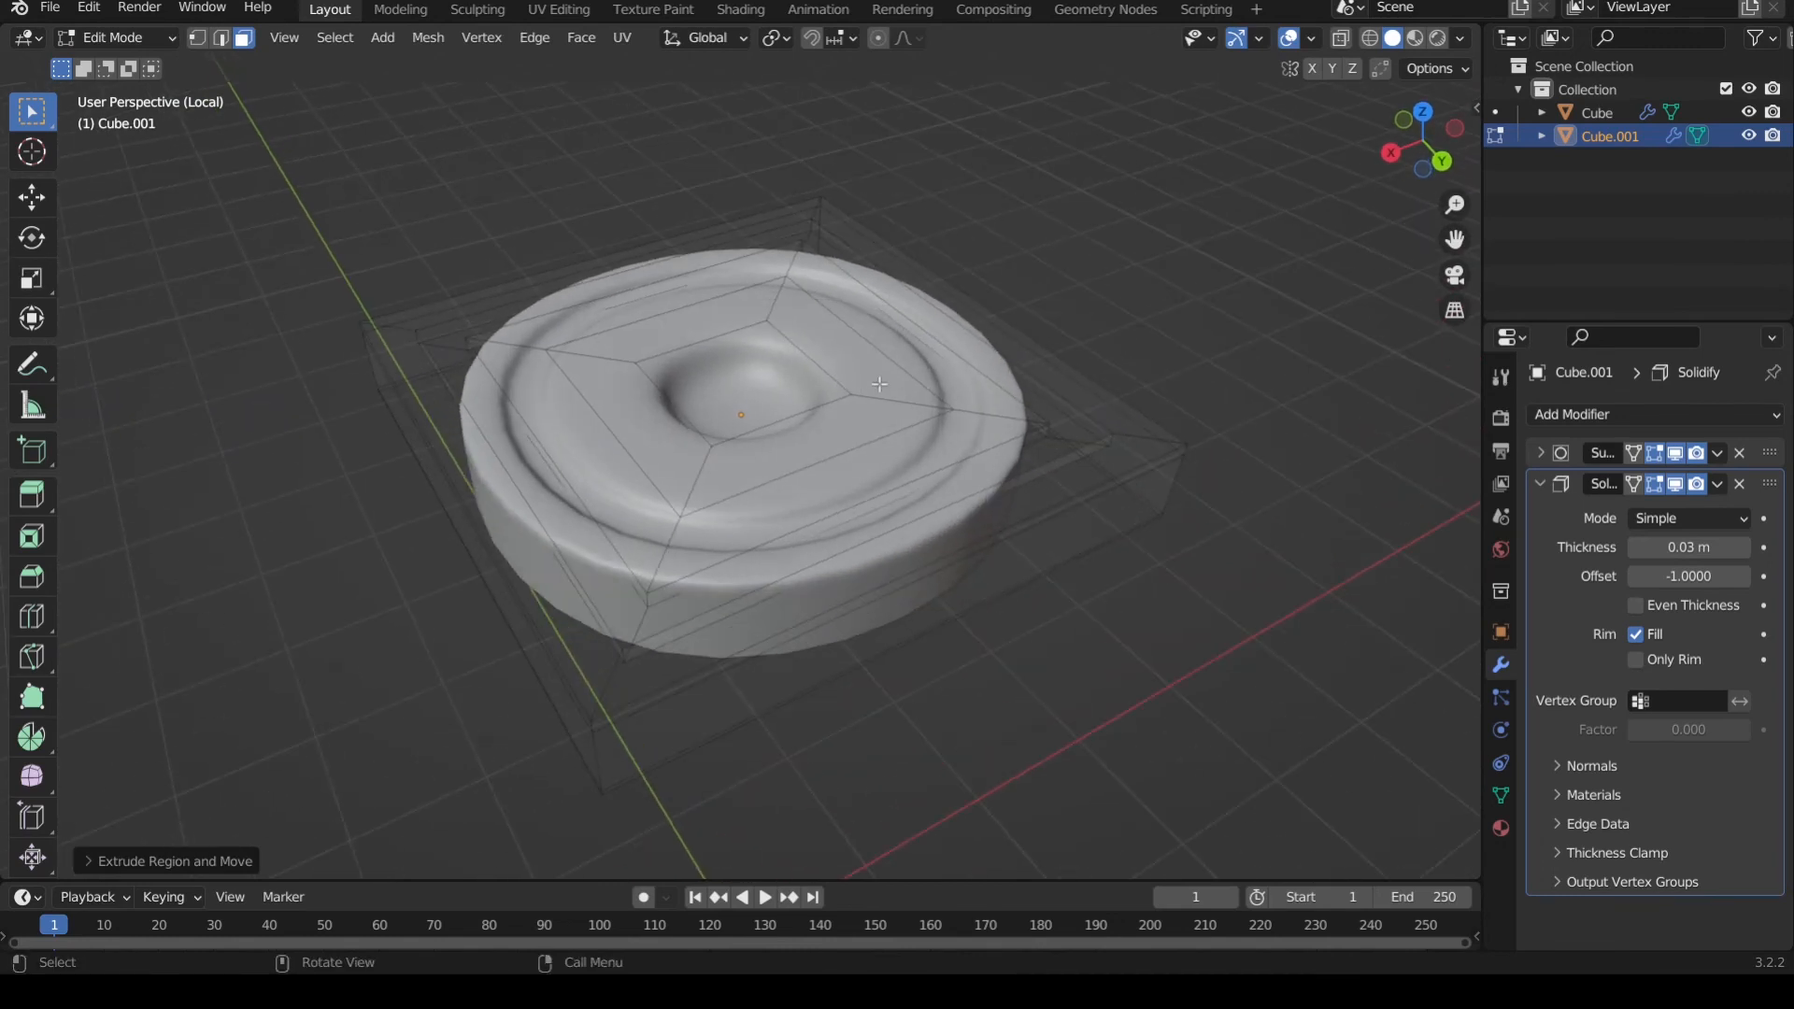
{"action": "scroll", "coordinate": [879, 384], "scroll_direction": "up", "scroll_amount": 1}
{"action": "scroll", "coordinate": [907, 390], "scroll_direction": "down", "scroll_amount": 2}
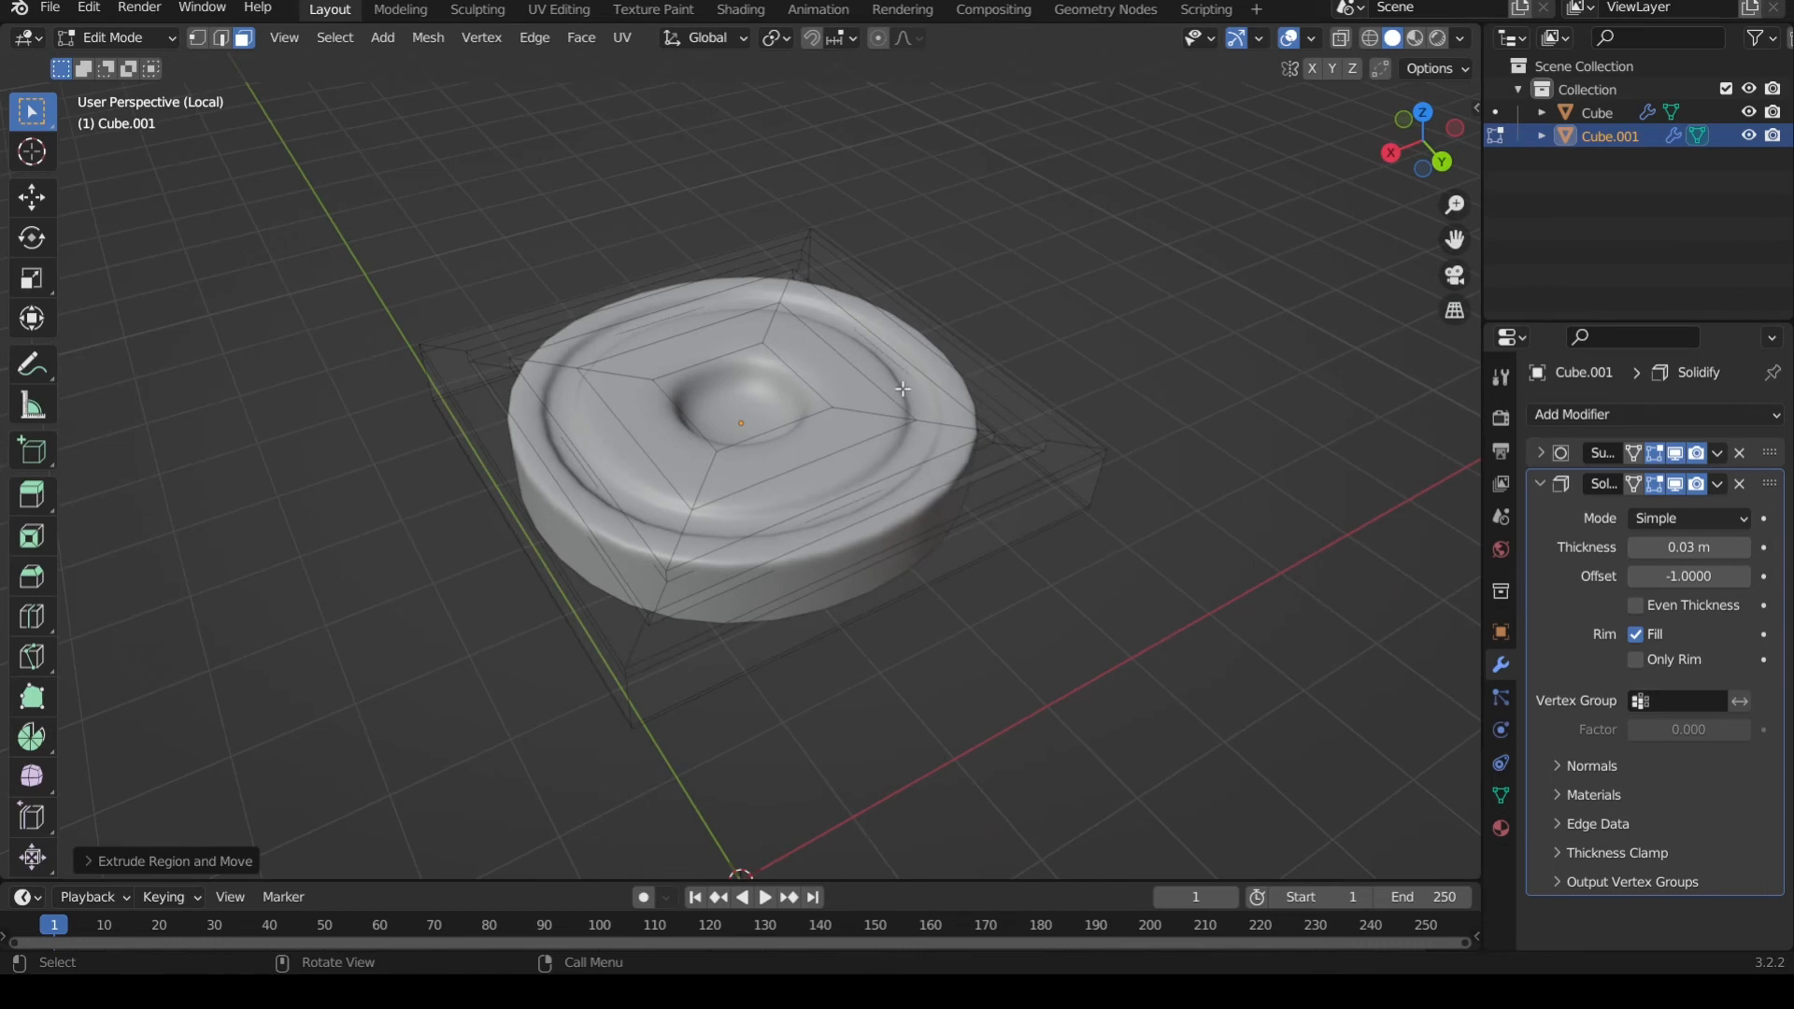
{"action": "key", "text": "Tab"}
{"action": "left_click", "coordinate": [1130, 344]}
{"action": "middle_click_drag", "start_coordinate": [1094, 373], "coordinate": [1057, 372]}
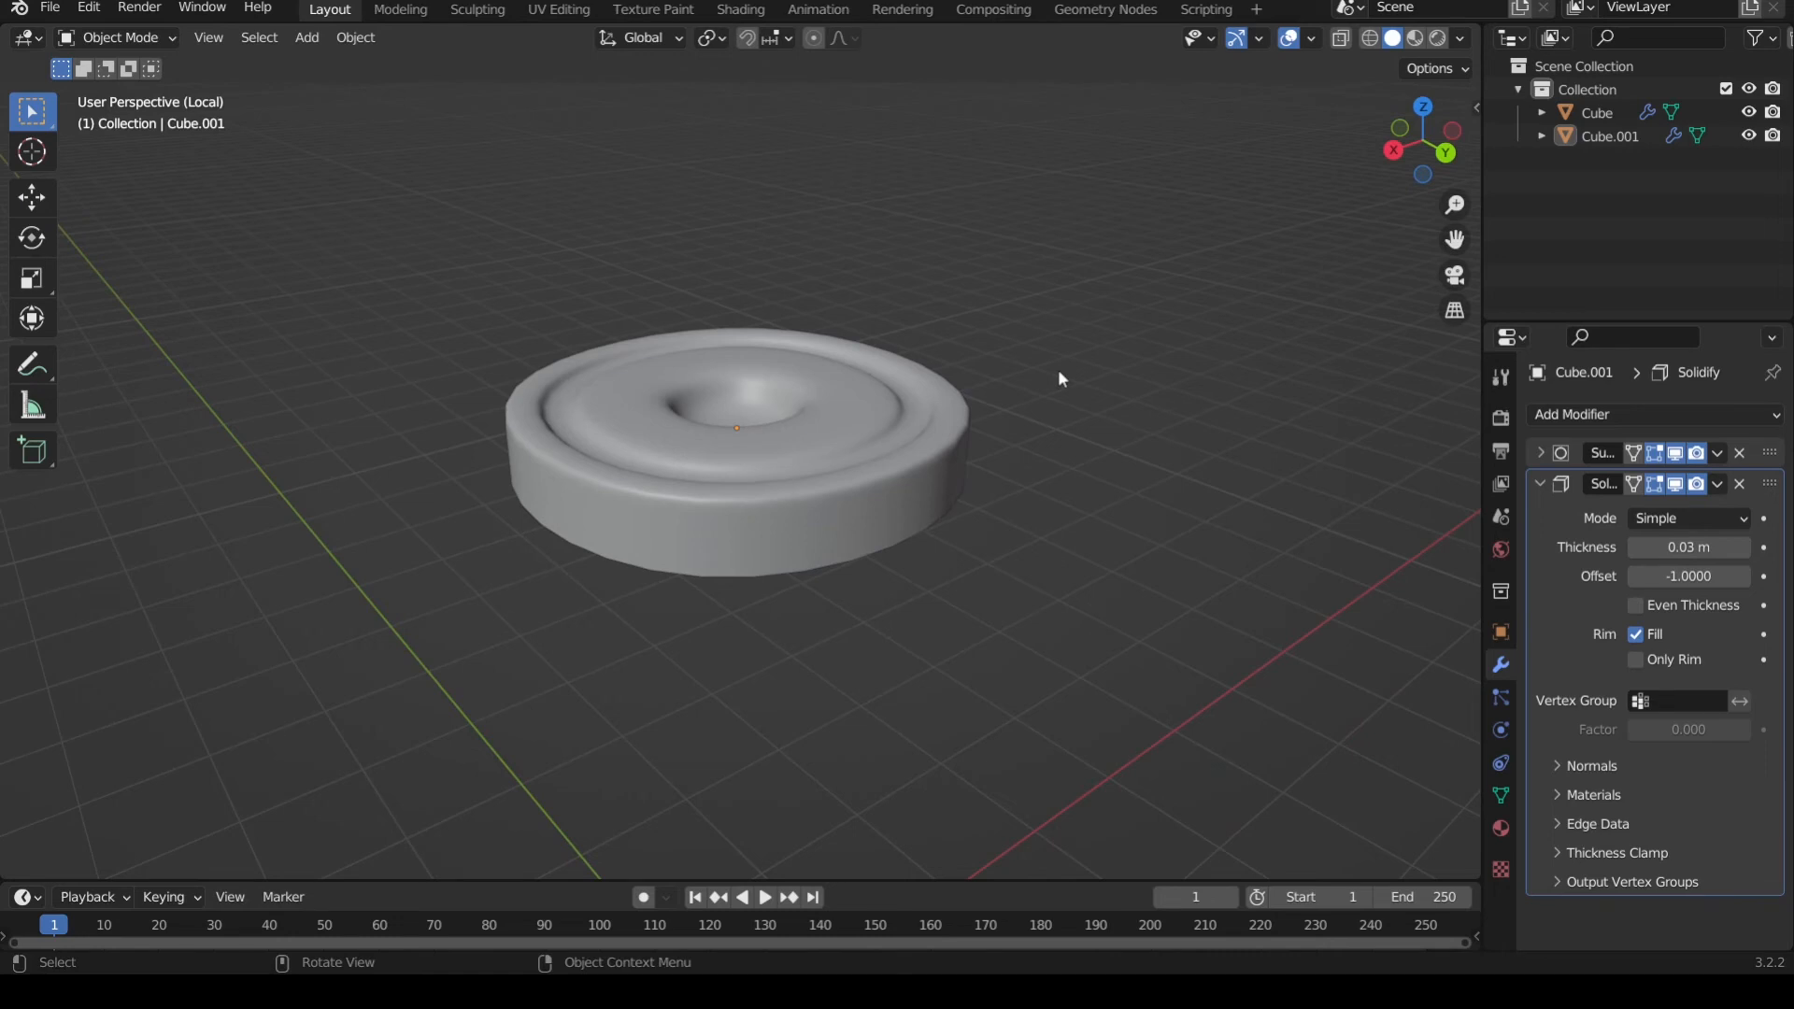
{"action": "key", "text": "KP_Divide"}
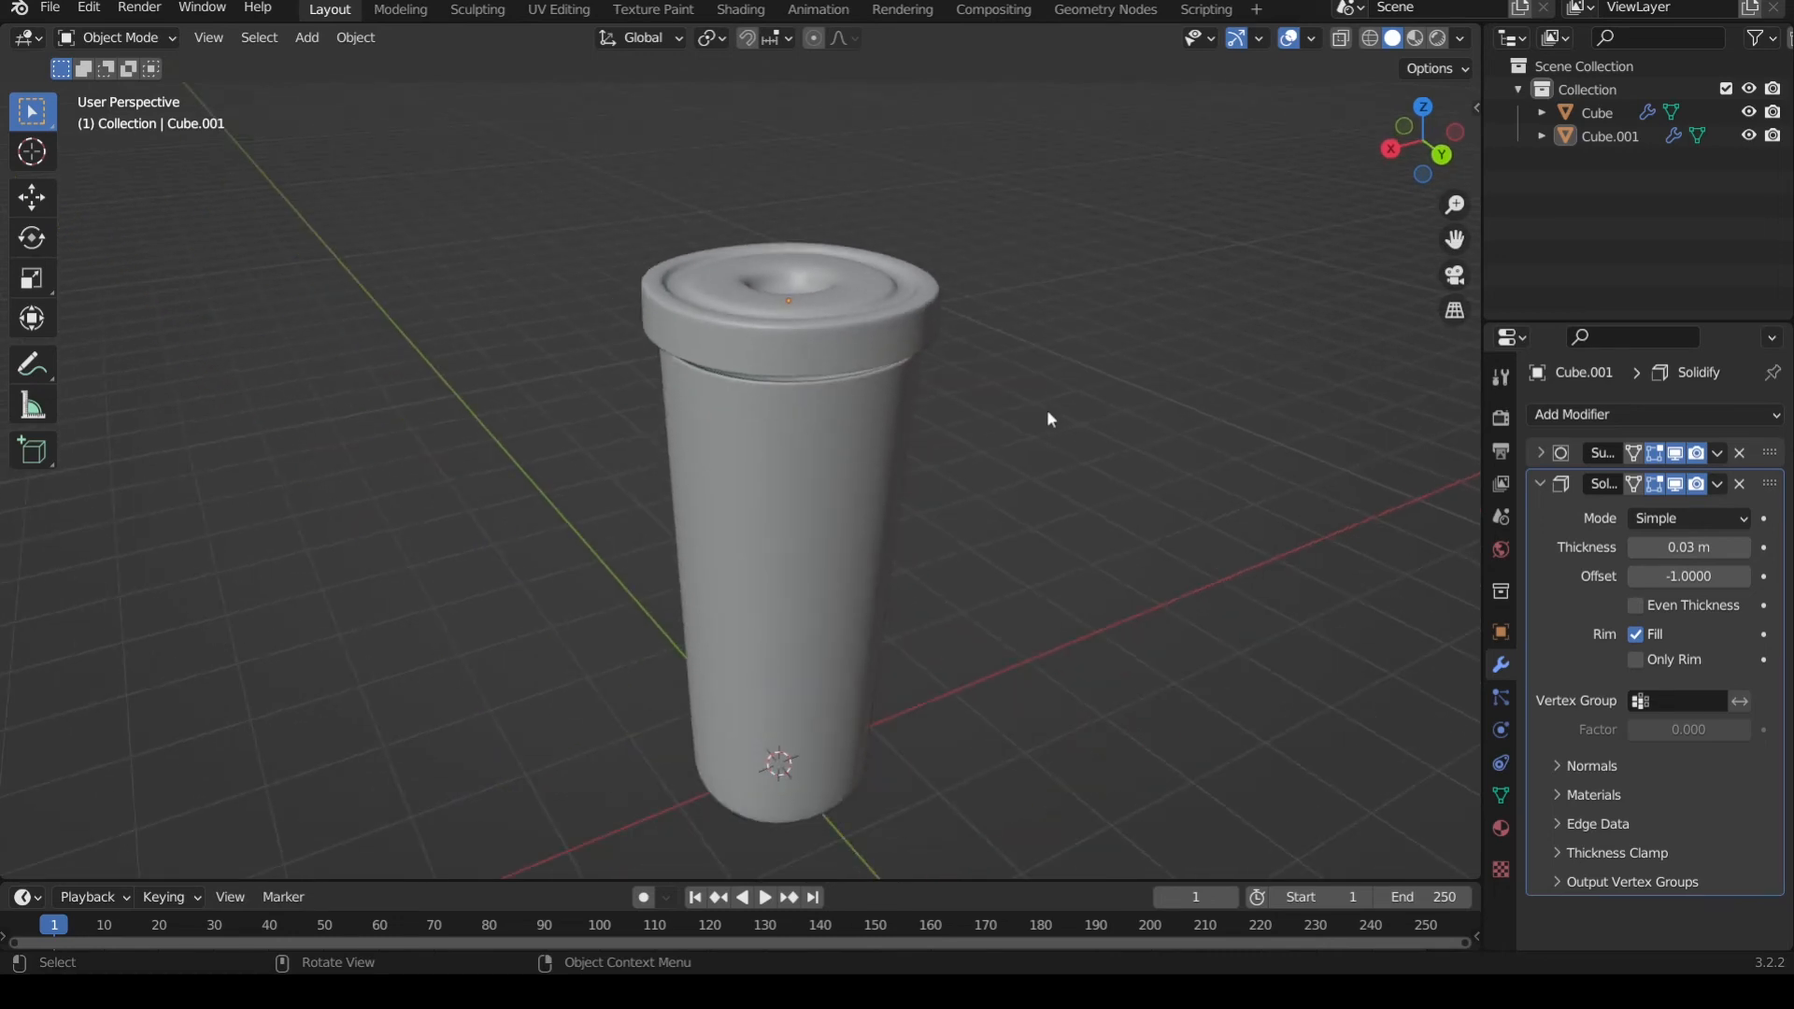
- Lower the lid about 0.3 m along Z in the back view so it sits on the cup's rim, and deselect it
{"action": "mouse_move", "coordinate": [1047, 410]}
{"action": "middle_mouse_down"}
{"action": "mouse_move", "coordinate": [1006, 334]}
{"action": "mouse_move", "coordinate": [1007, 413]}
{"action": "mouse_move", "coordinate": [1054, 390]}
{"action": "mouse_move", "coordinate": [1022, 412]}
{"action": "mouse_move", "coordinate": [1054, 441]}
{"action": "middle_mouse_up"}
{"action": "left_click", "coordinate": [915, 279]}
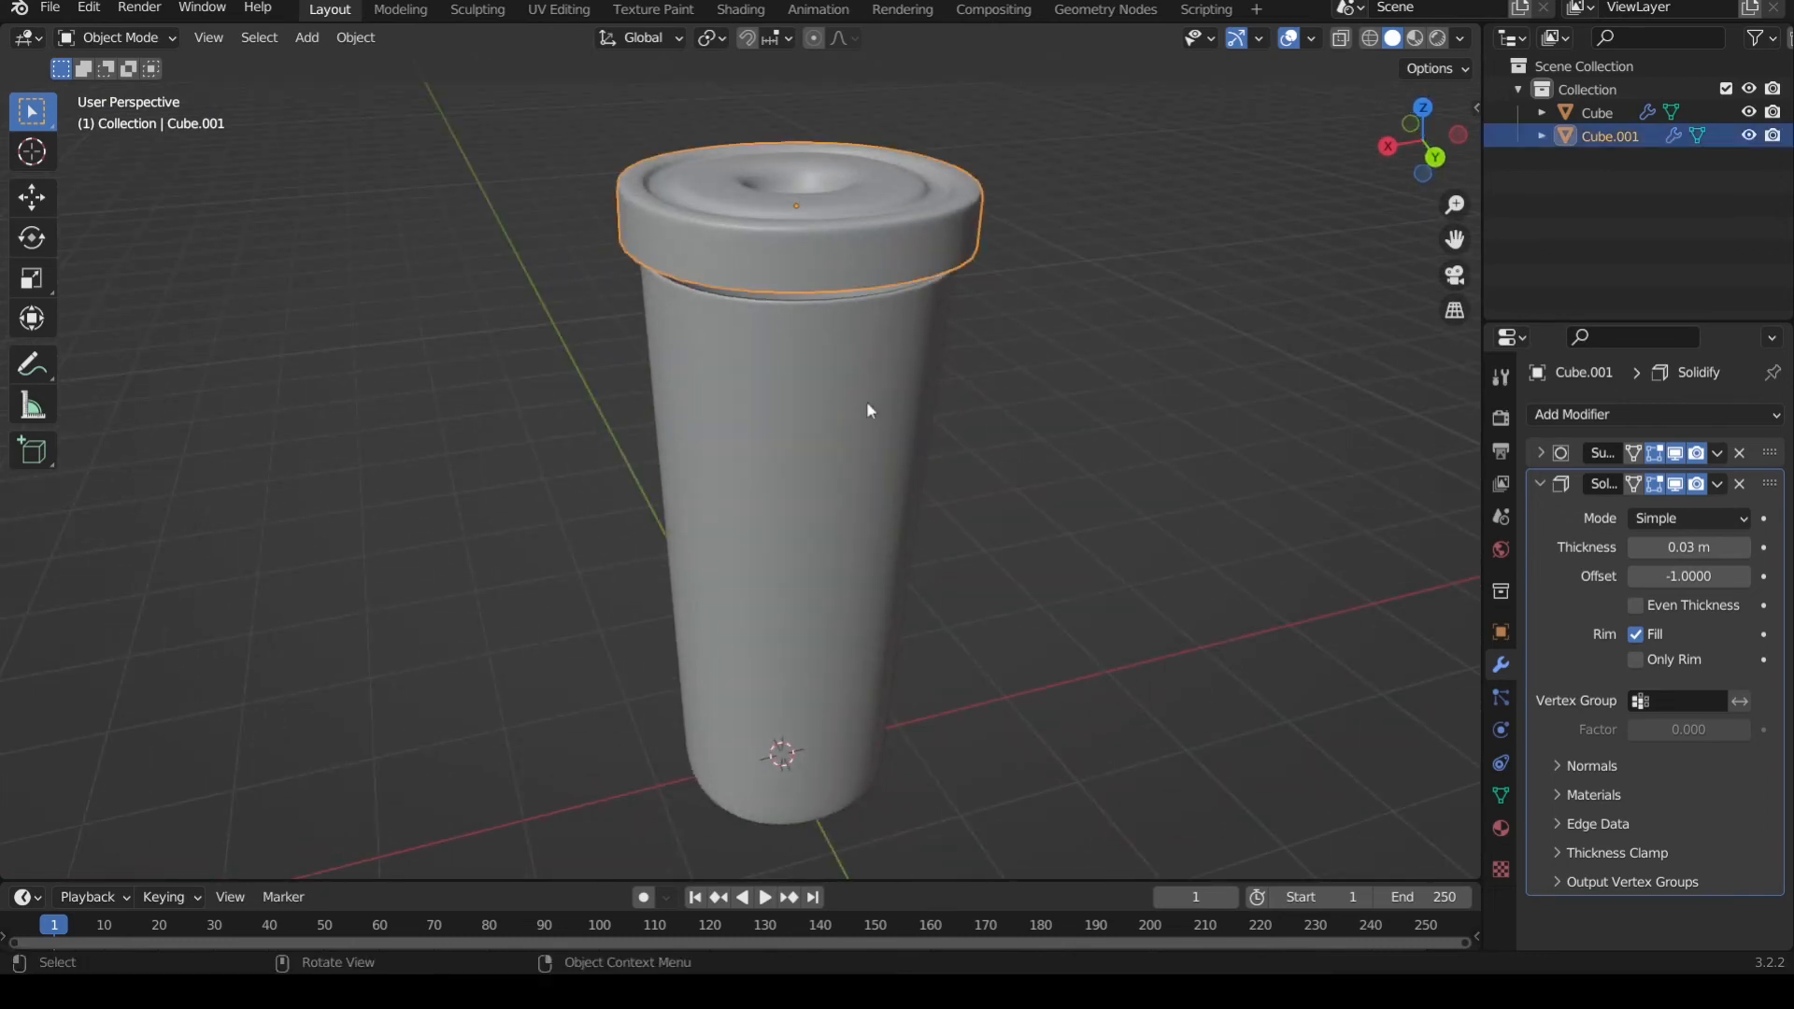
{"action": "left_click", "coordinate": [883, 271]}
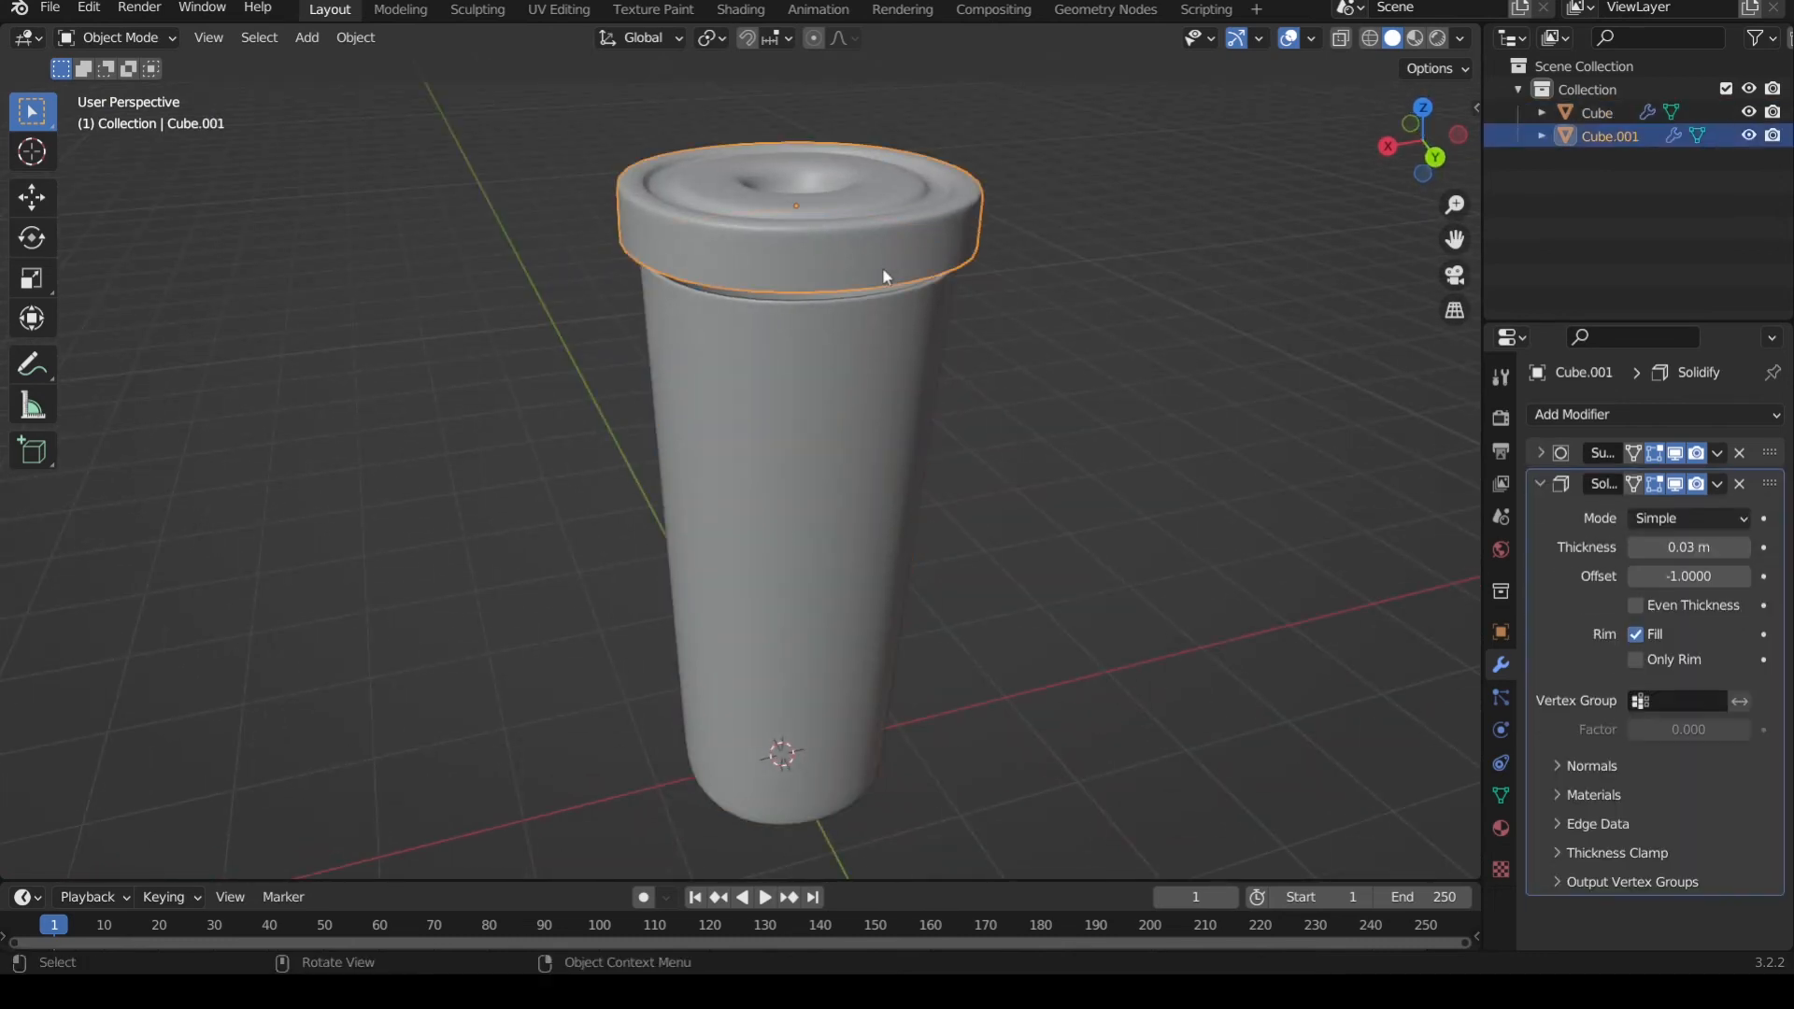
{"action": "left_click", "coordinate": [1436, 158]}
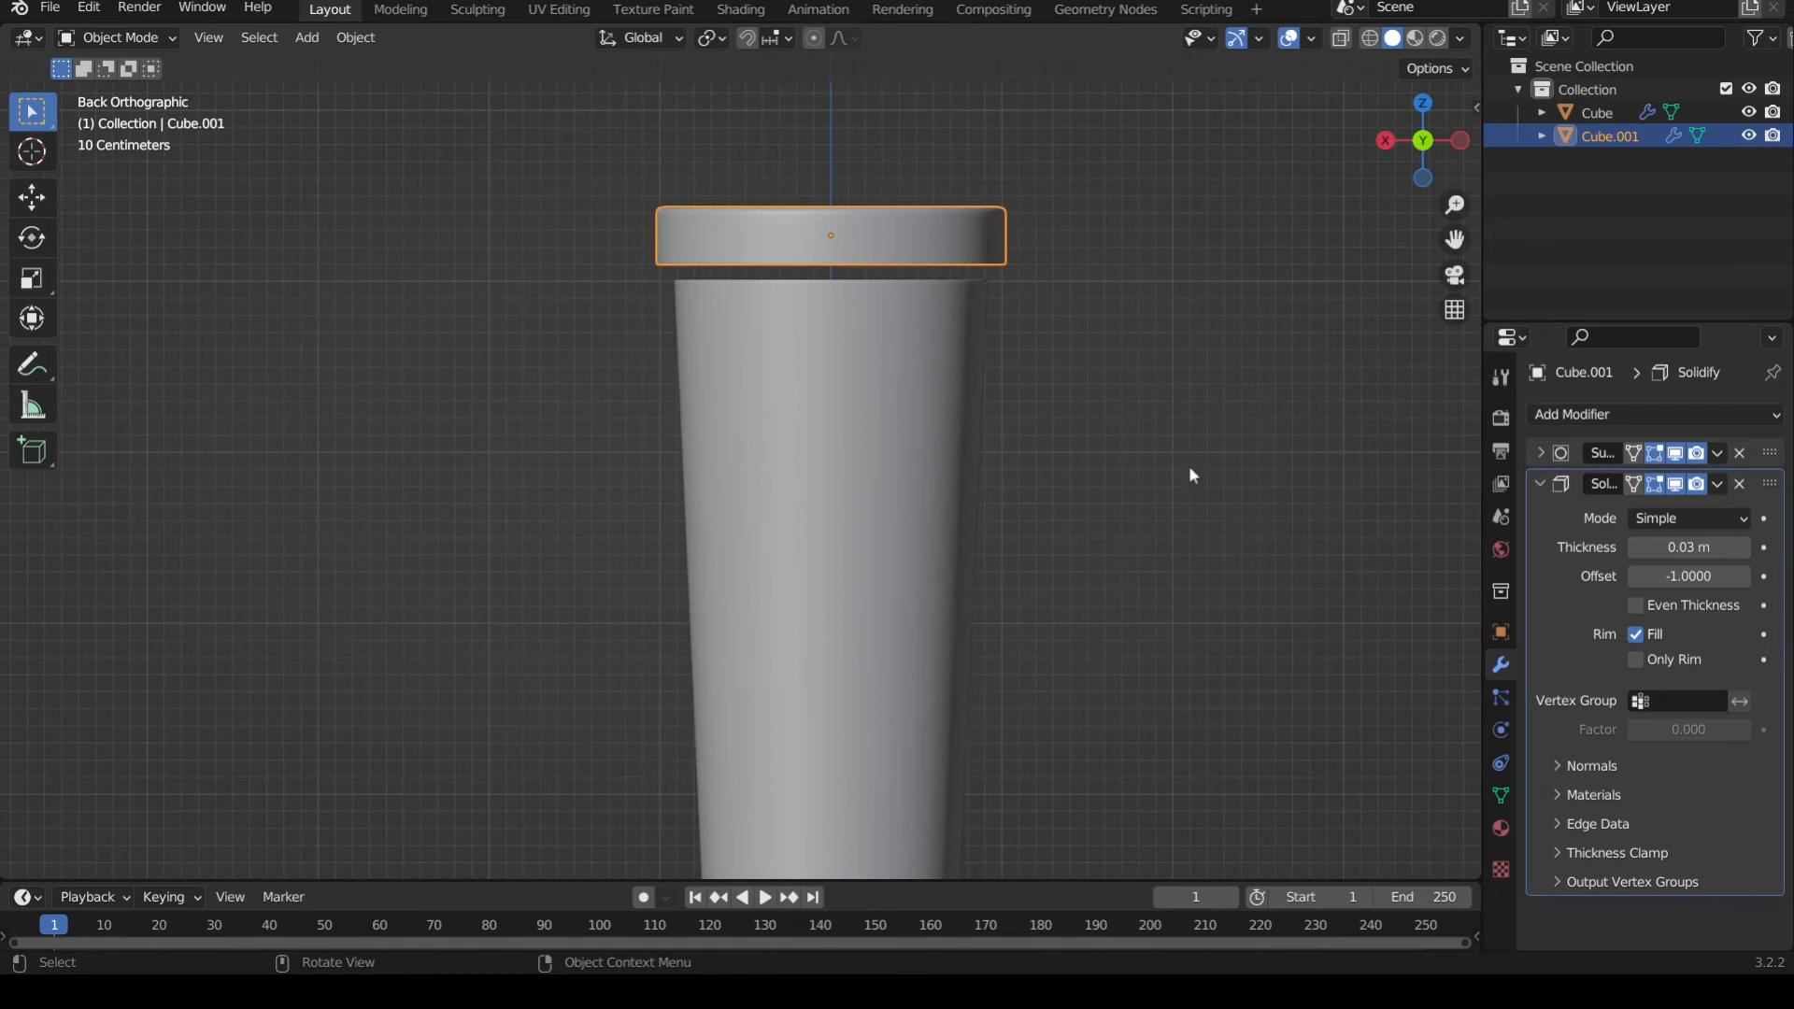
{"action": "key", "text": "Home"}
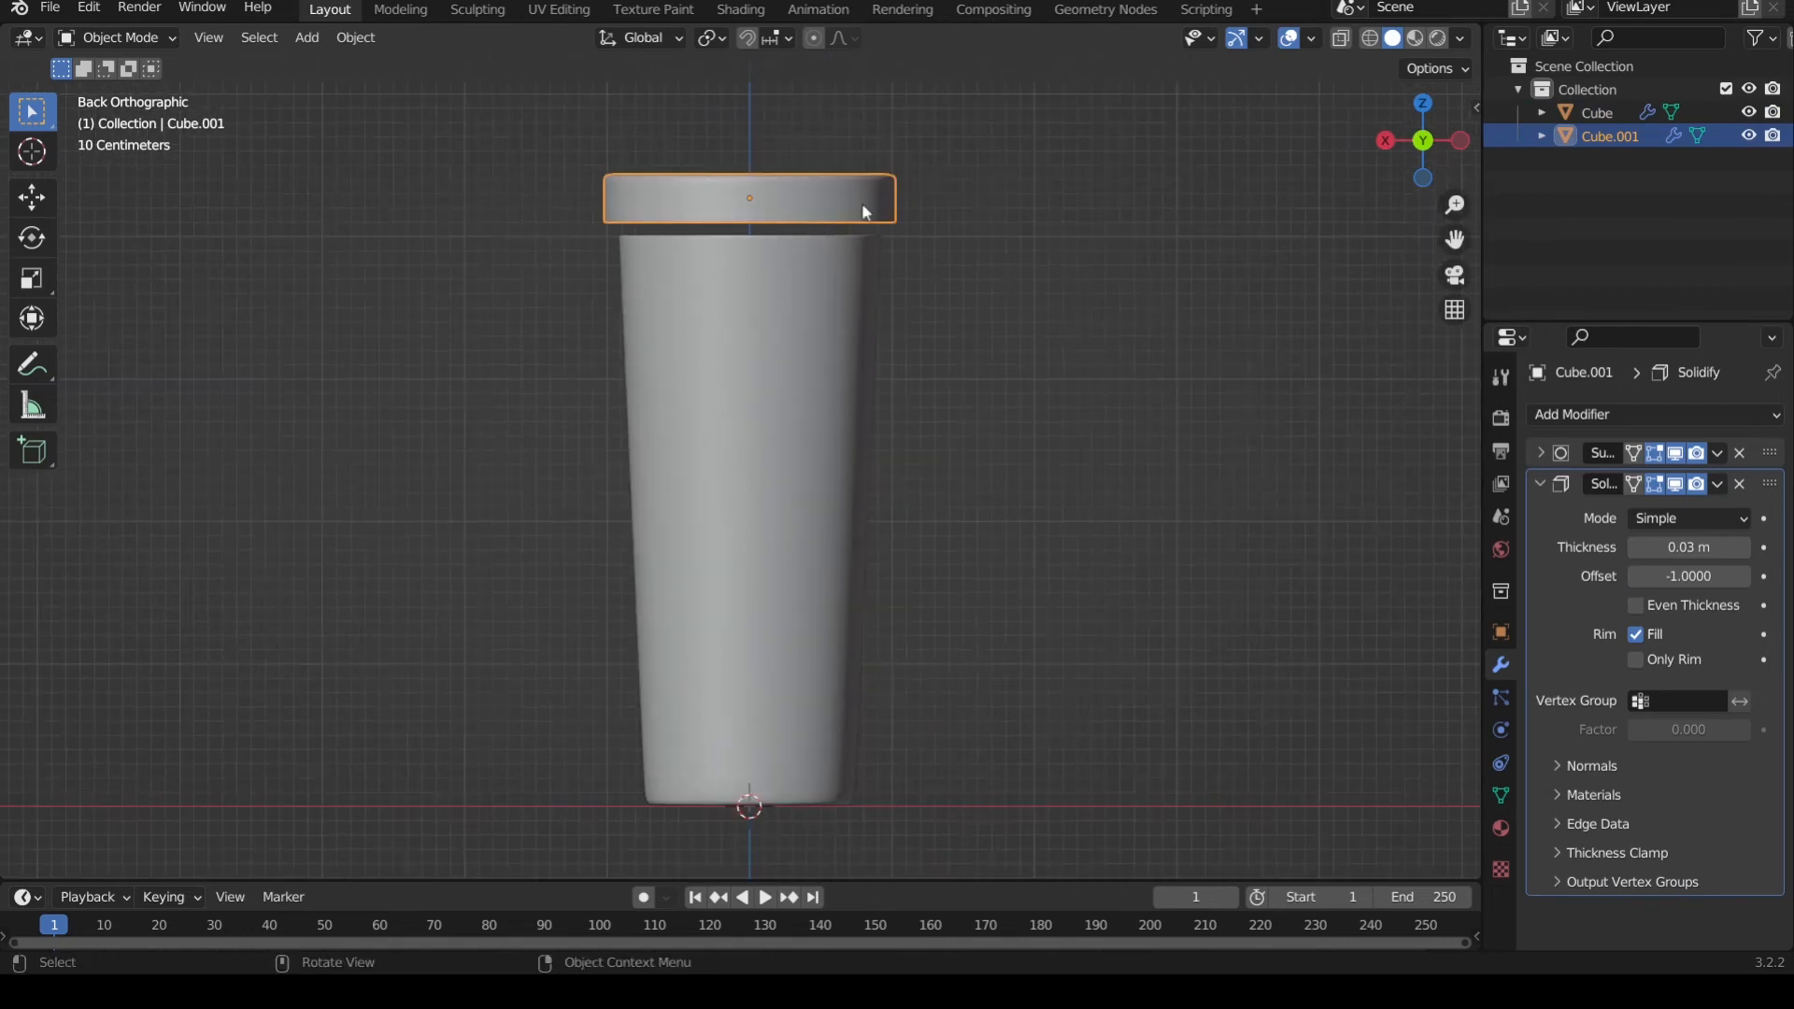
{"action": "key", "text": "g"}
{"action": "key", "text": "z"}
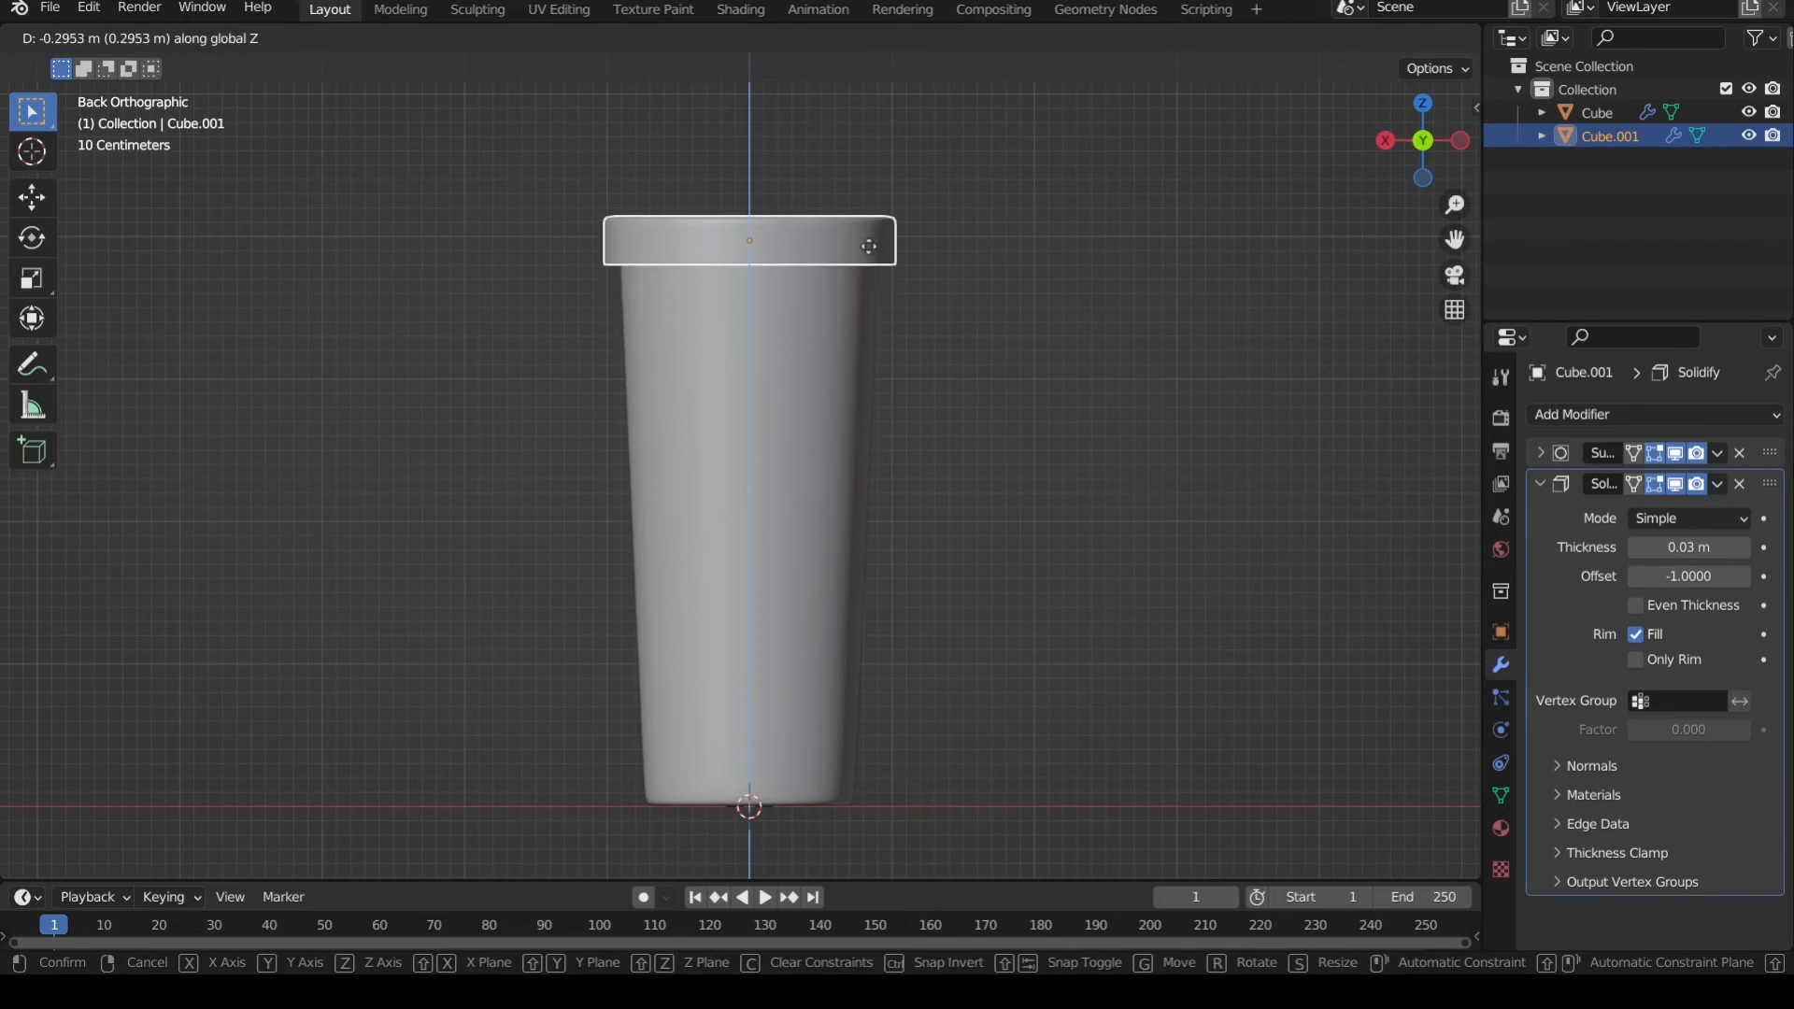
{"action": "left_click", "coordinate": [676, 306]}
{"action": "middle_click_drag", "start_coordinate": [676, 307], "coordinate": [551, 312]}
{"action": "left_click", "coordinate": [551, 311]}
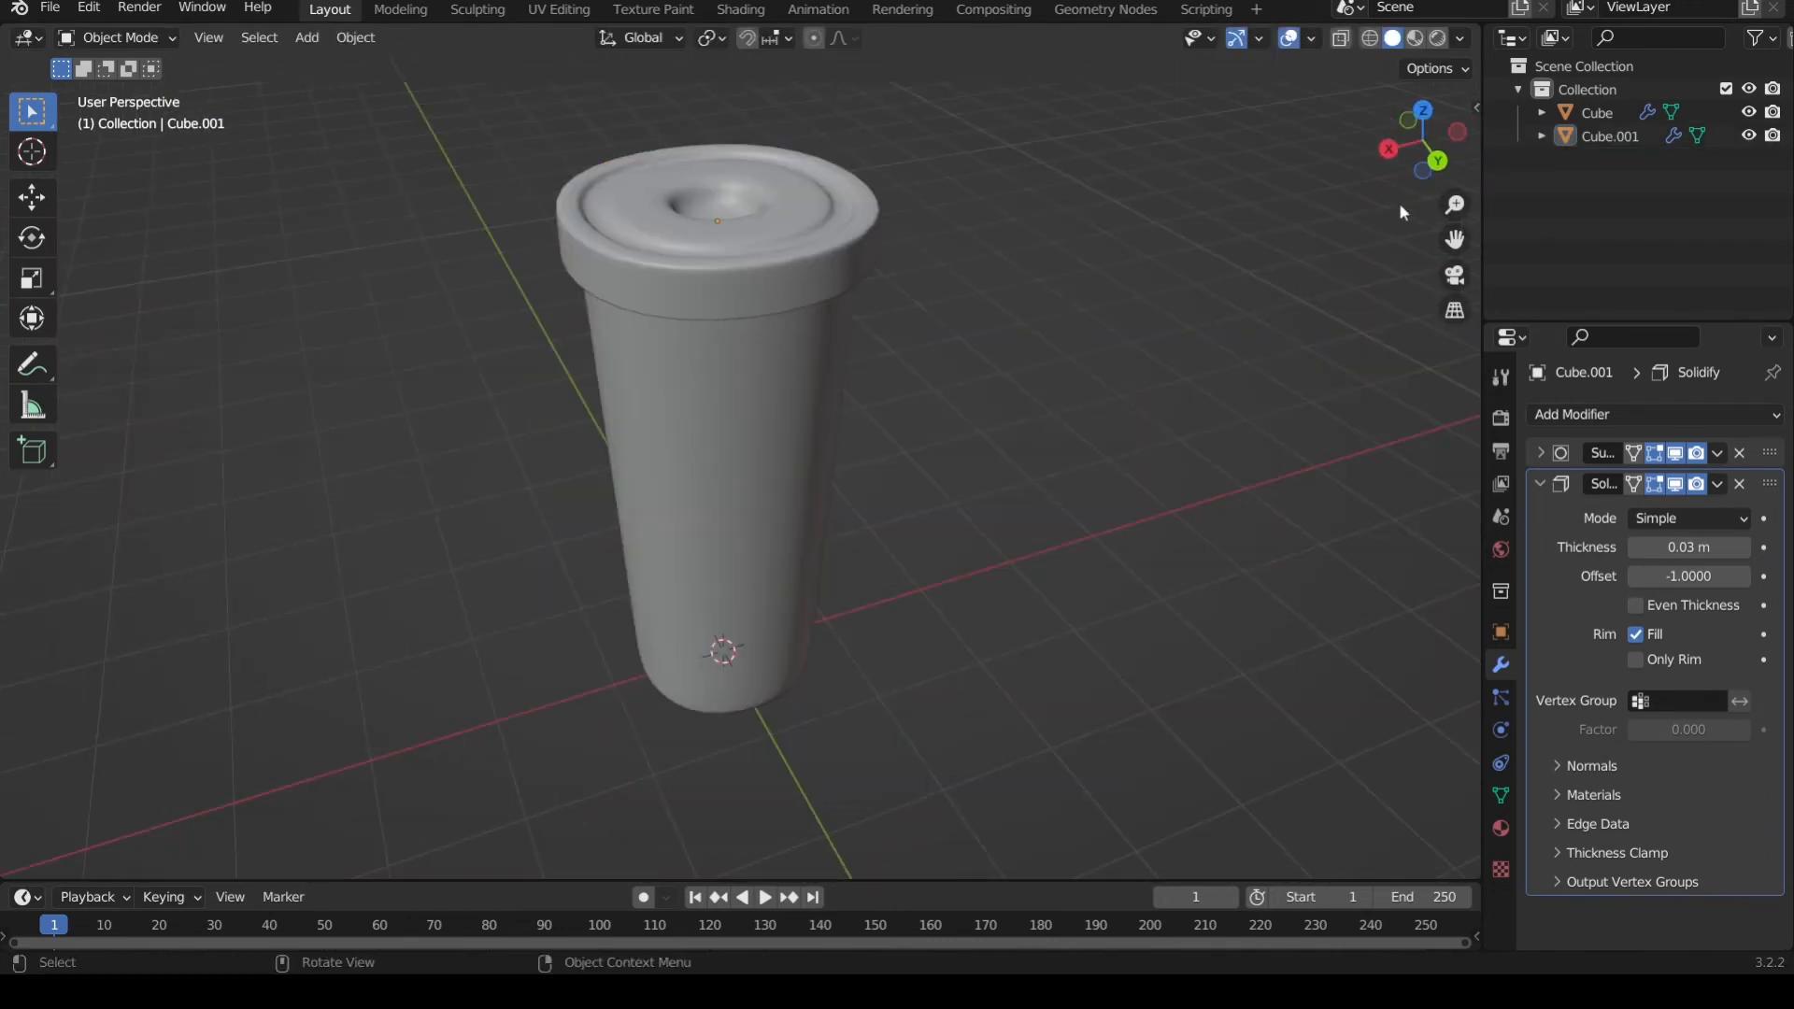
- Add a cylinder mesh in the back view and scale it down uniformly to about 0.15 at the cup's base
{"action": "left_click", "coordinate": [1437, 161]}
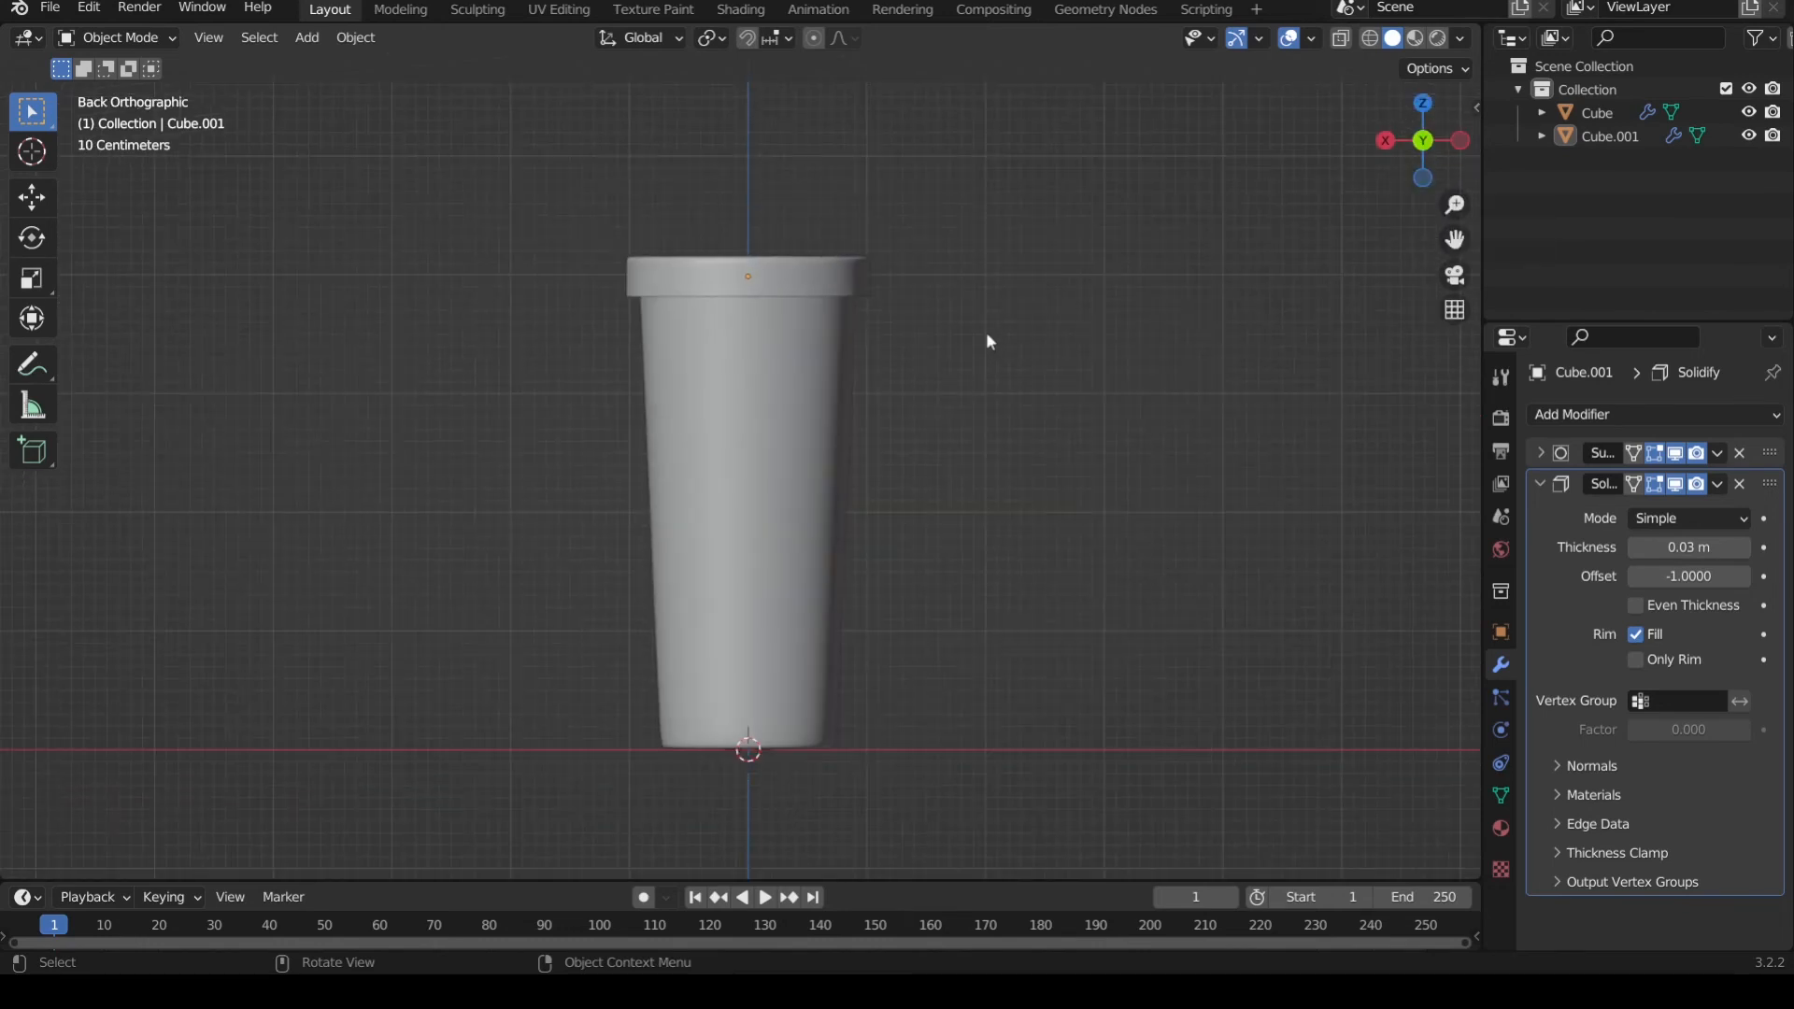
{"action": "middle_click_drag", "start_coordinate": [1026, 366], "coordinate": [1009, 405], "text": "shift"}
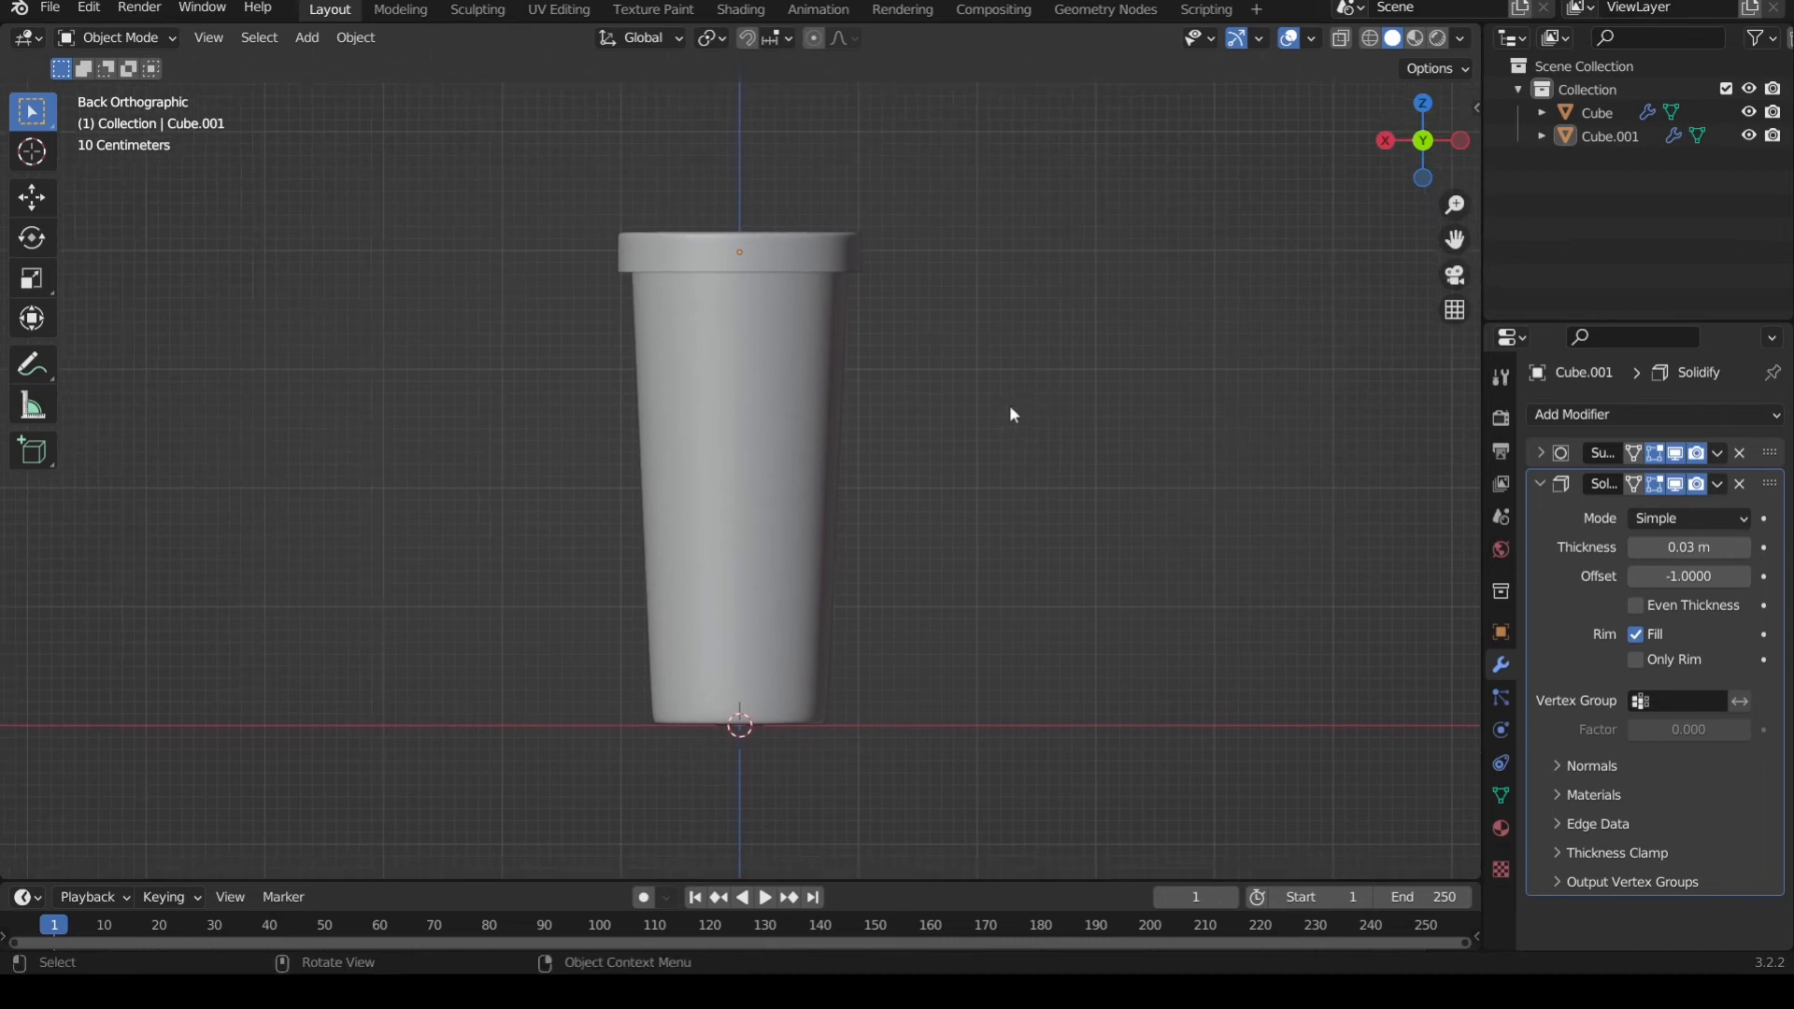
{"action": "scroll", "coordinate": [1011, 406], "scroll_direction": "down", "scroll_amount": 1}
{"action": "key", "text": "shift+a"}
{"action": "mouse_move", "coordinate": [1032, 420]}
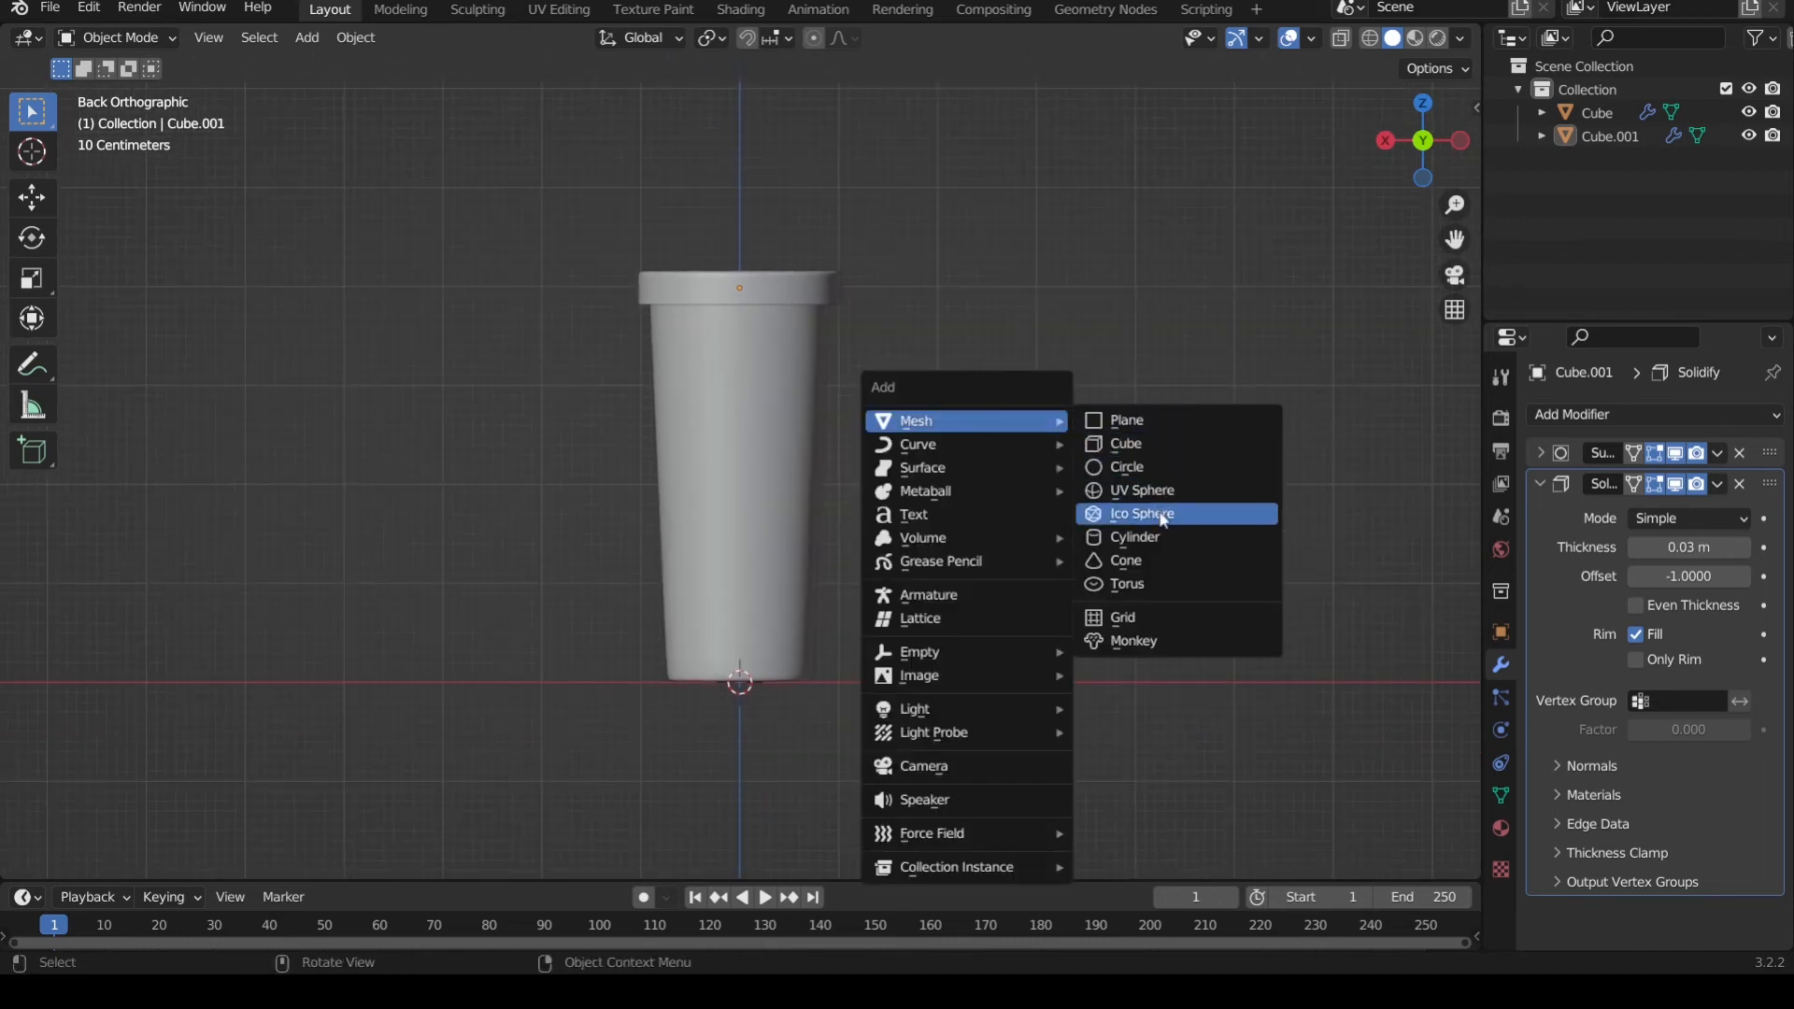
{"action": "left_click", "coordinate": [1136, 538]}
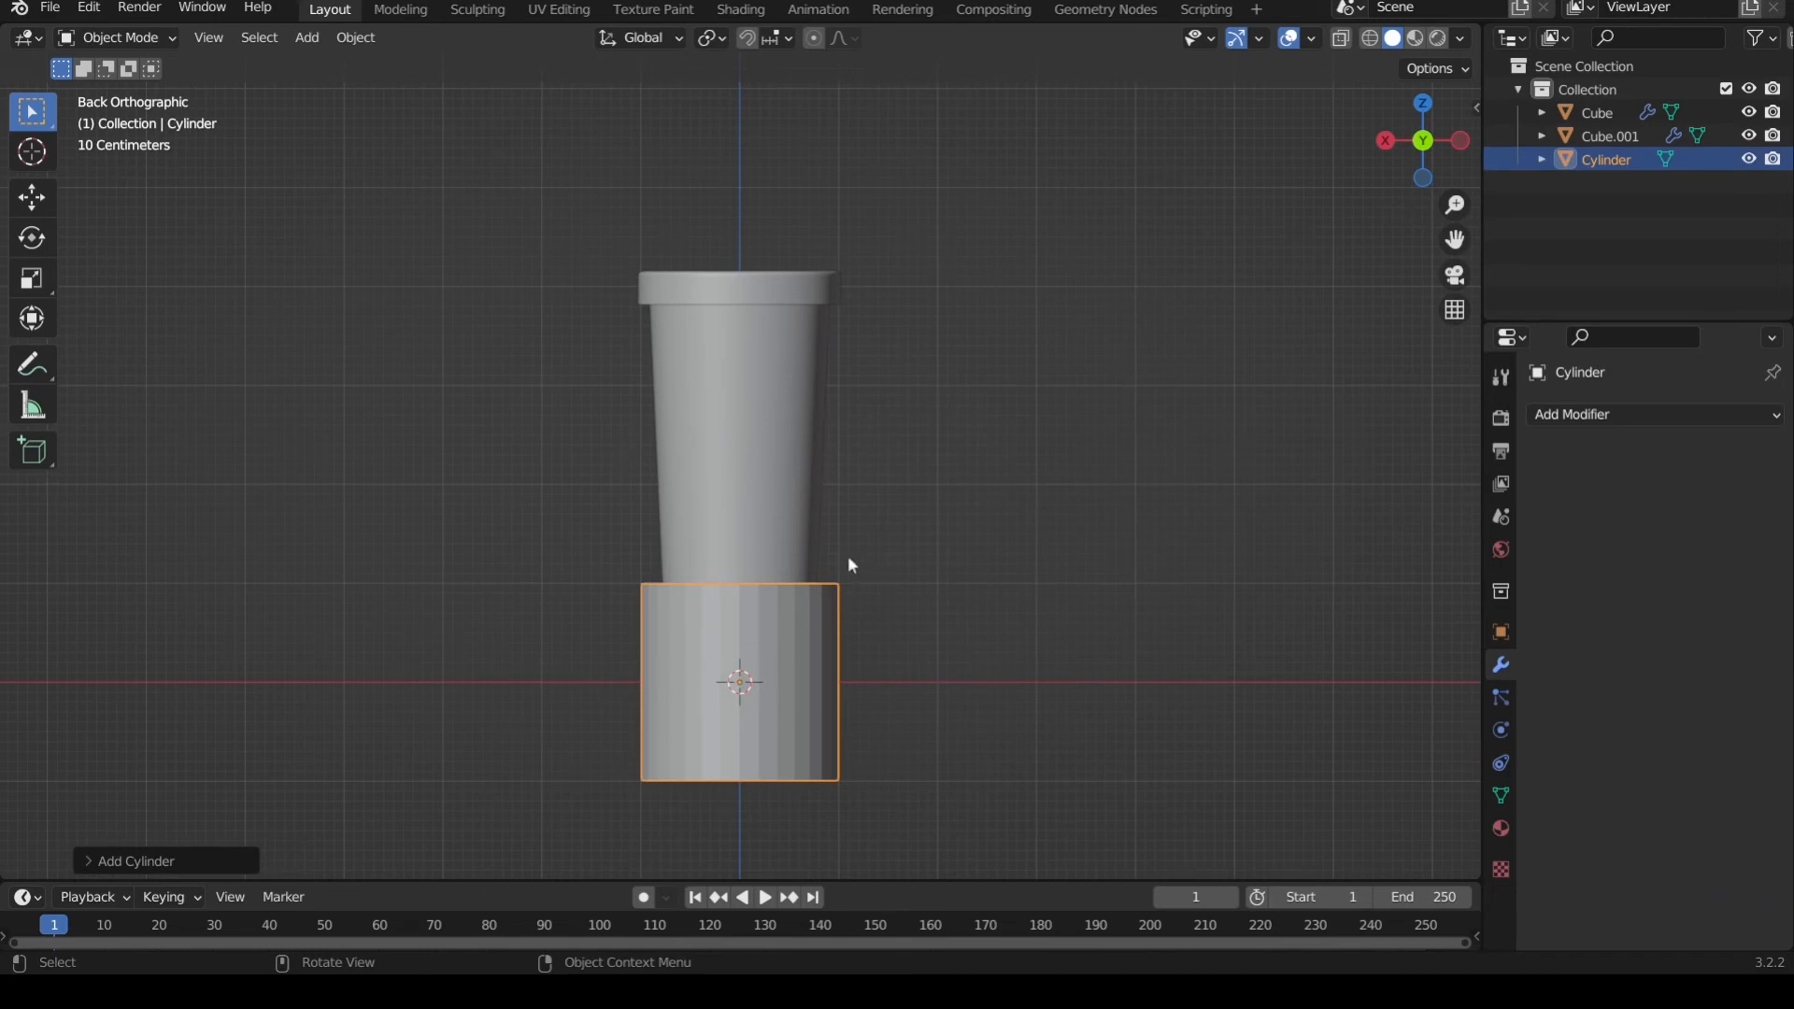
{"action": "key", "text": "s"}
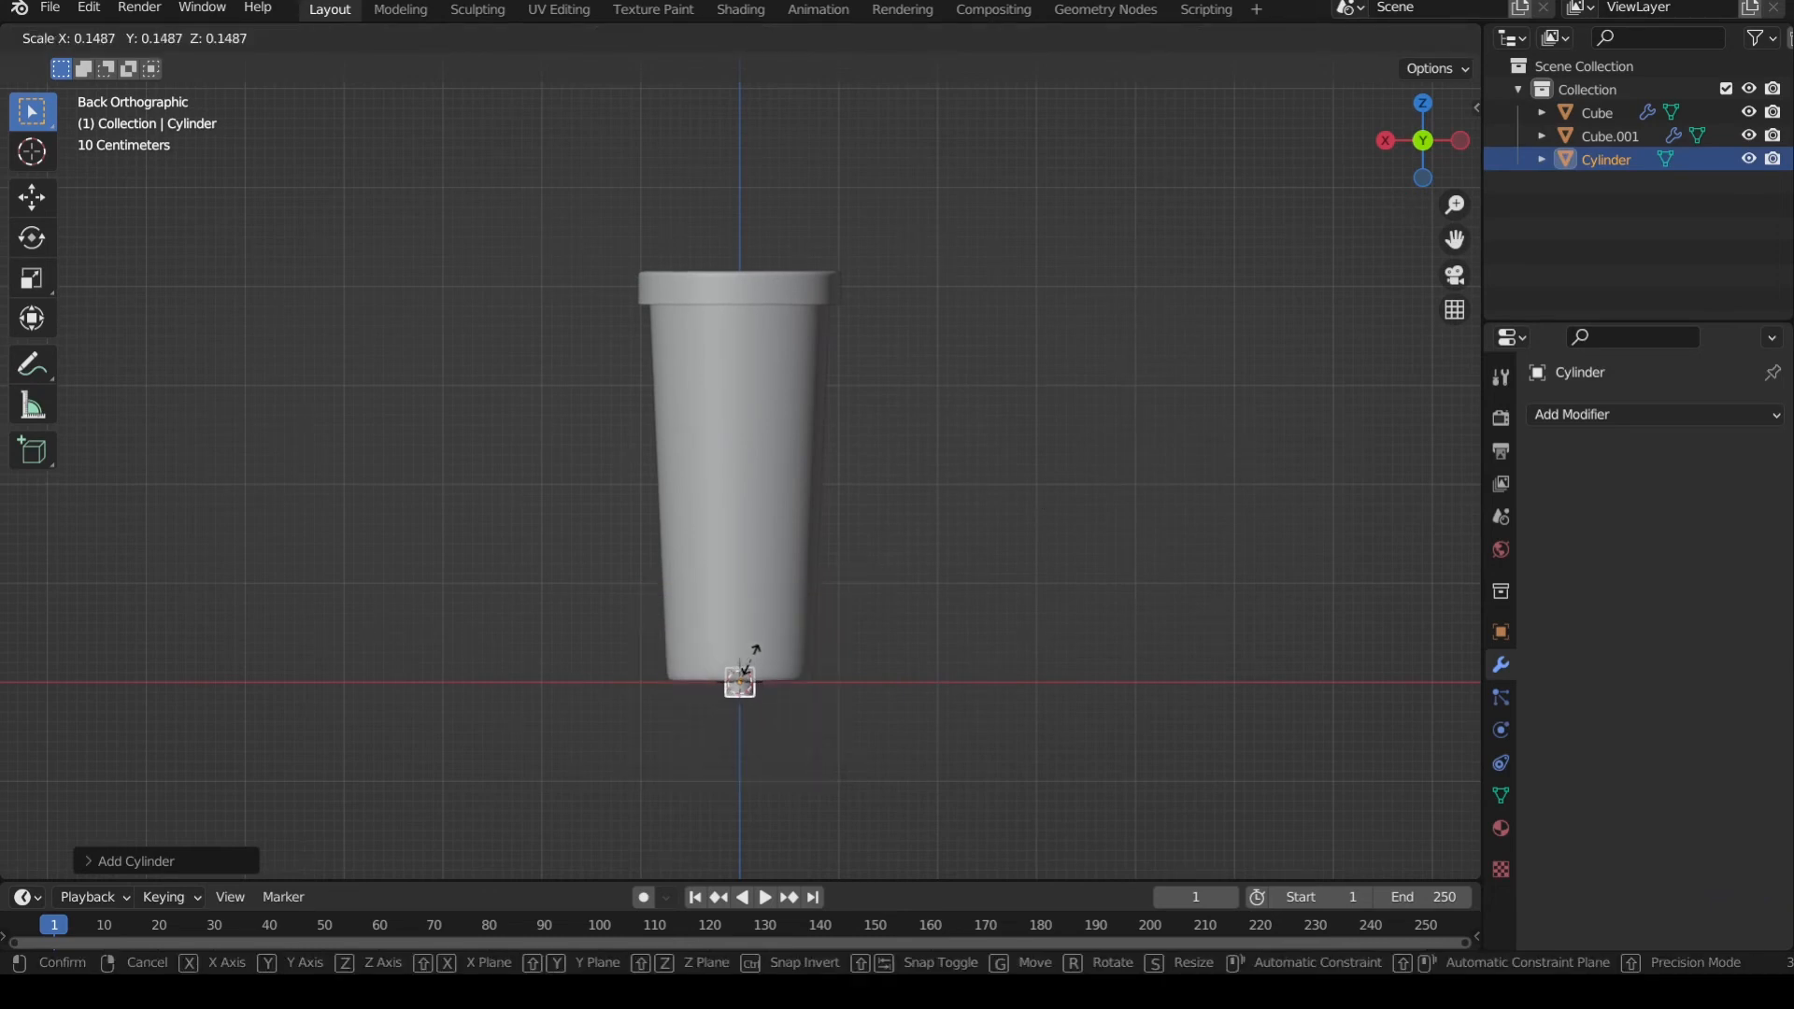
{"action": "left_click", "coordinate": [769, 643]}
{"action": "key", "text": "s"}
{"action": "left_click", "coordinate": [811, 575]}
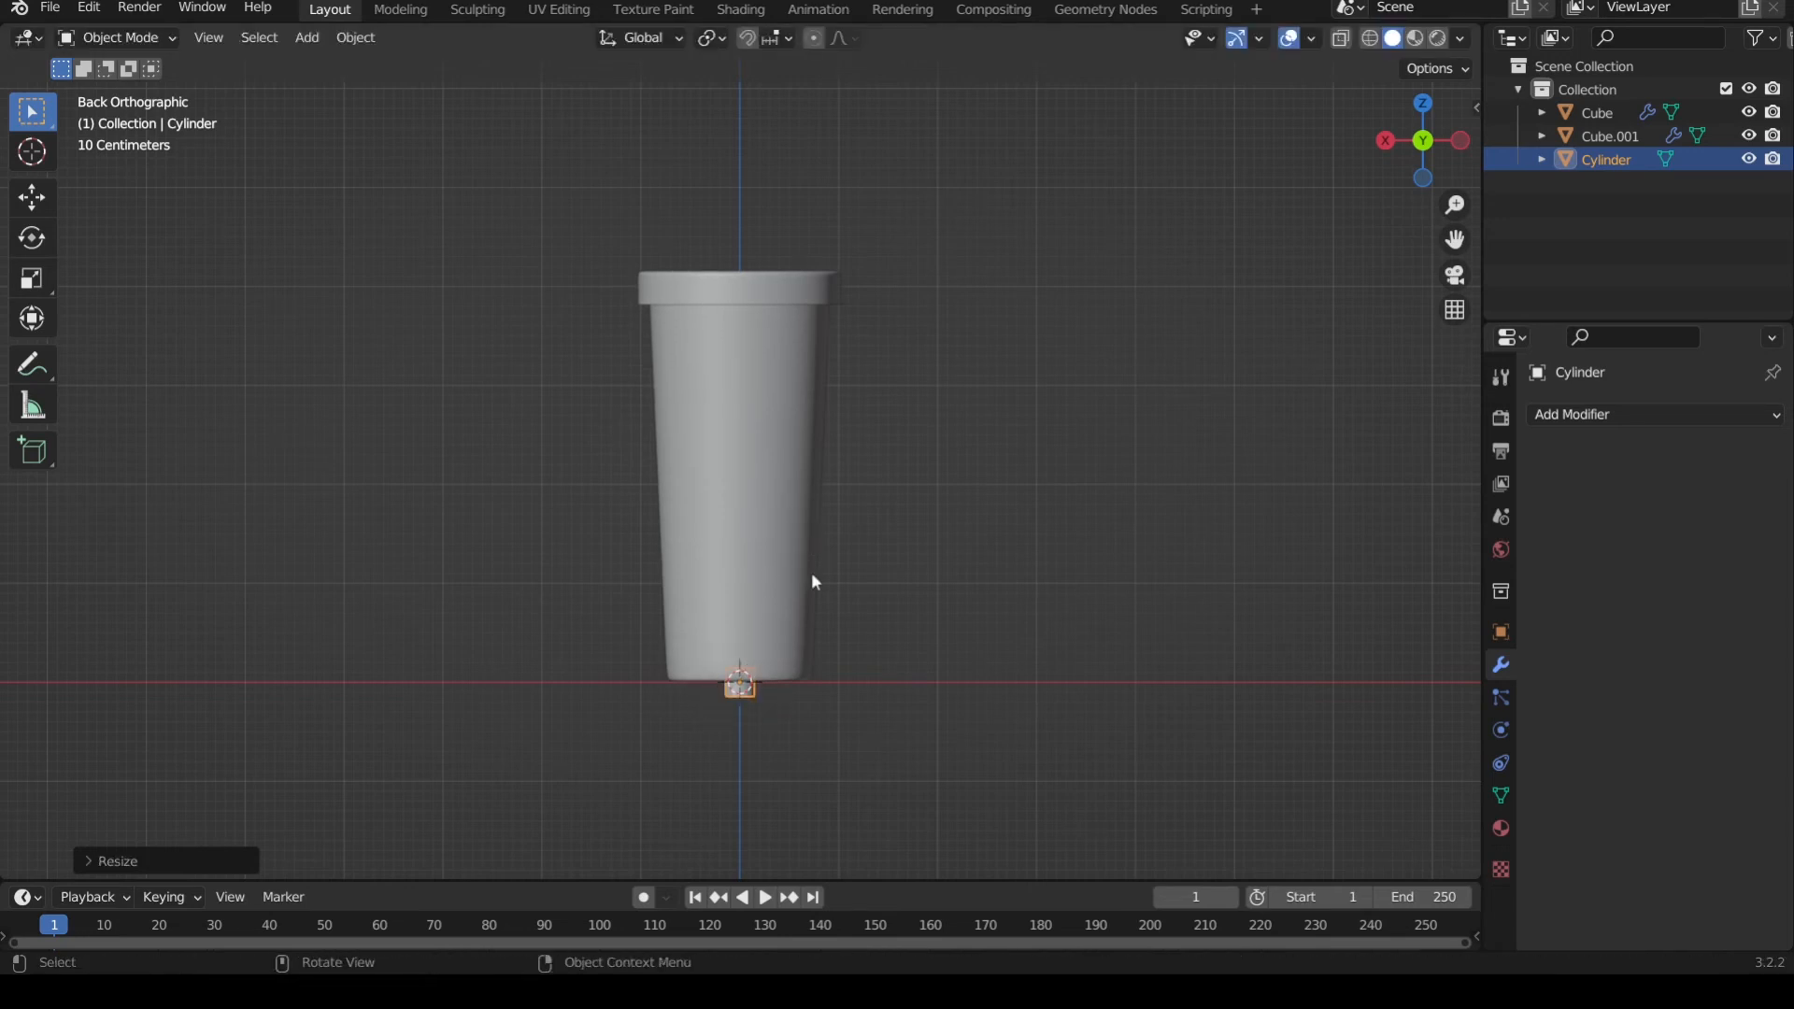
- Stretch the small cylinder along Z only into a long, thin straw
{"action": "key", "text": "s"}
{"action": "key", "text": "z"}
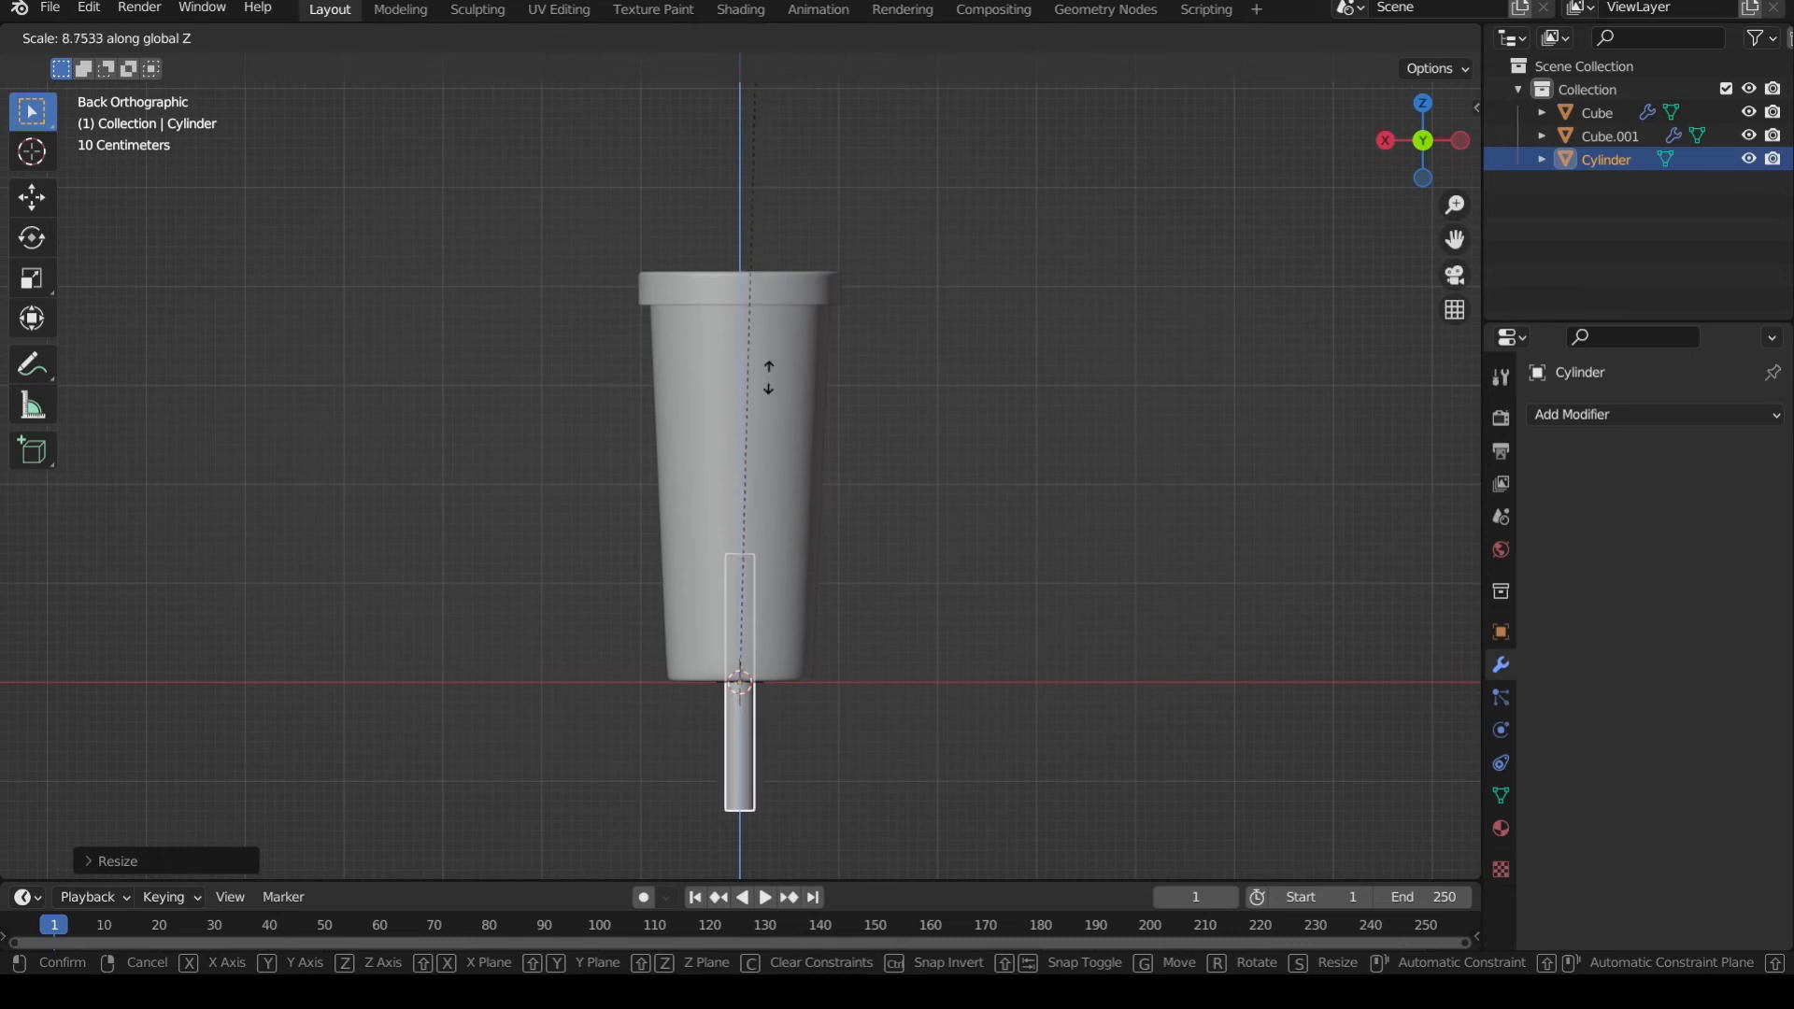
{"action": "left_click", "coordinate": [711, 777]}
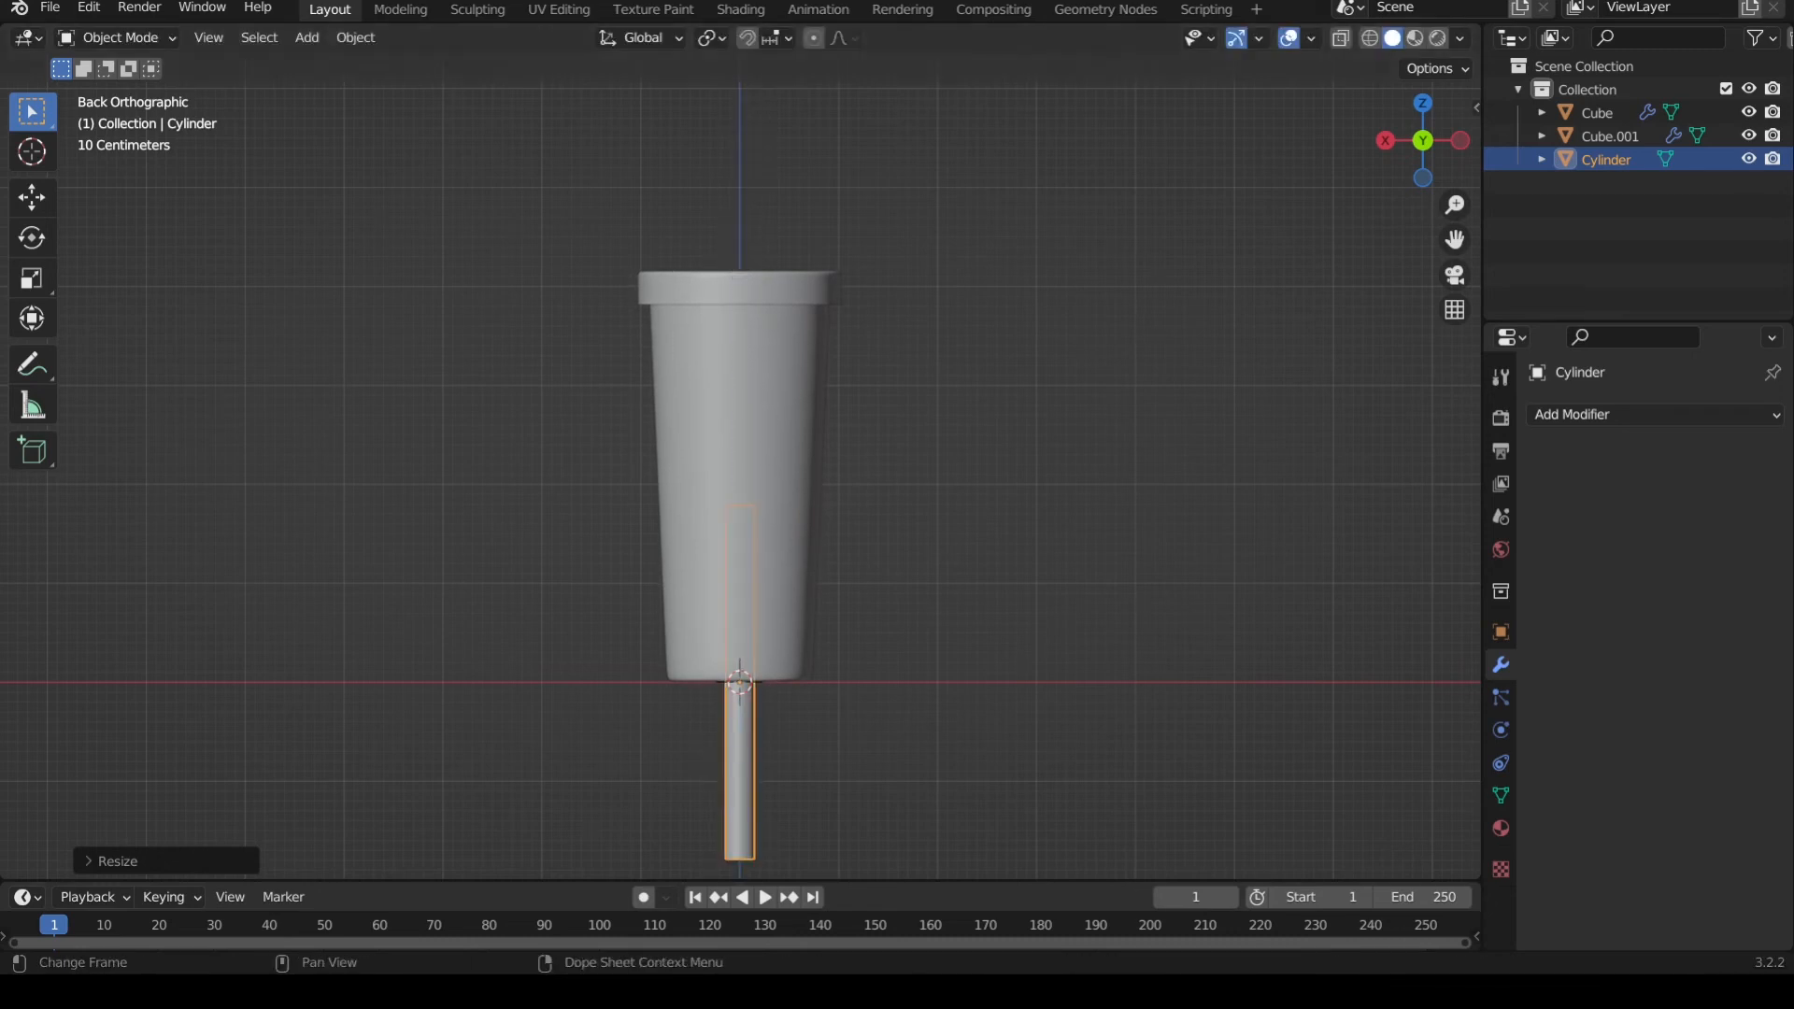
- Raise the straw through the middle of the lid and lengthen it further along Z so it stands well above the lid
{"action": "key", "text": "g"}
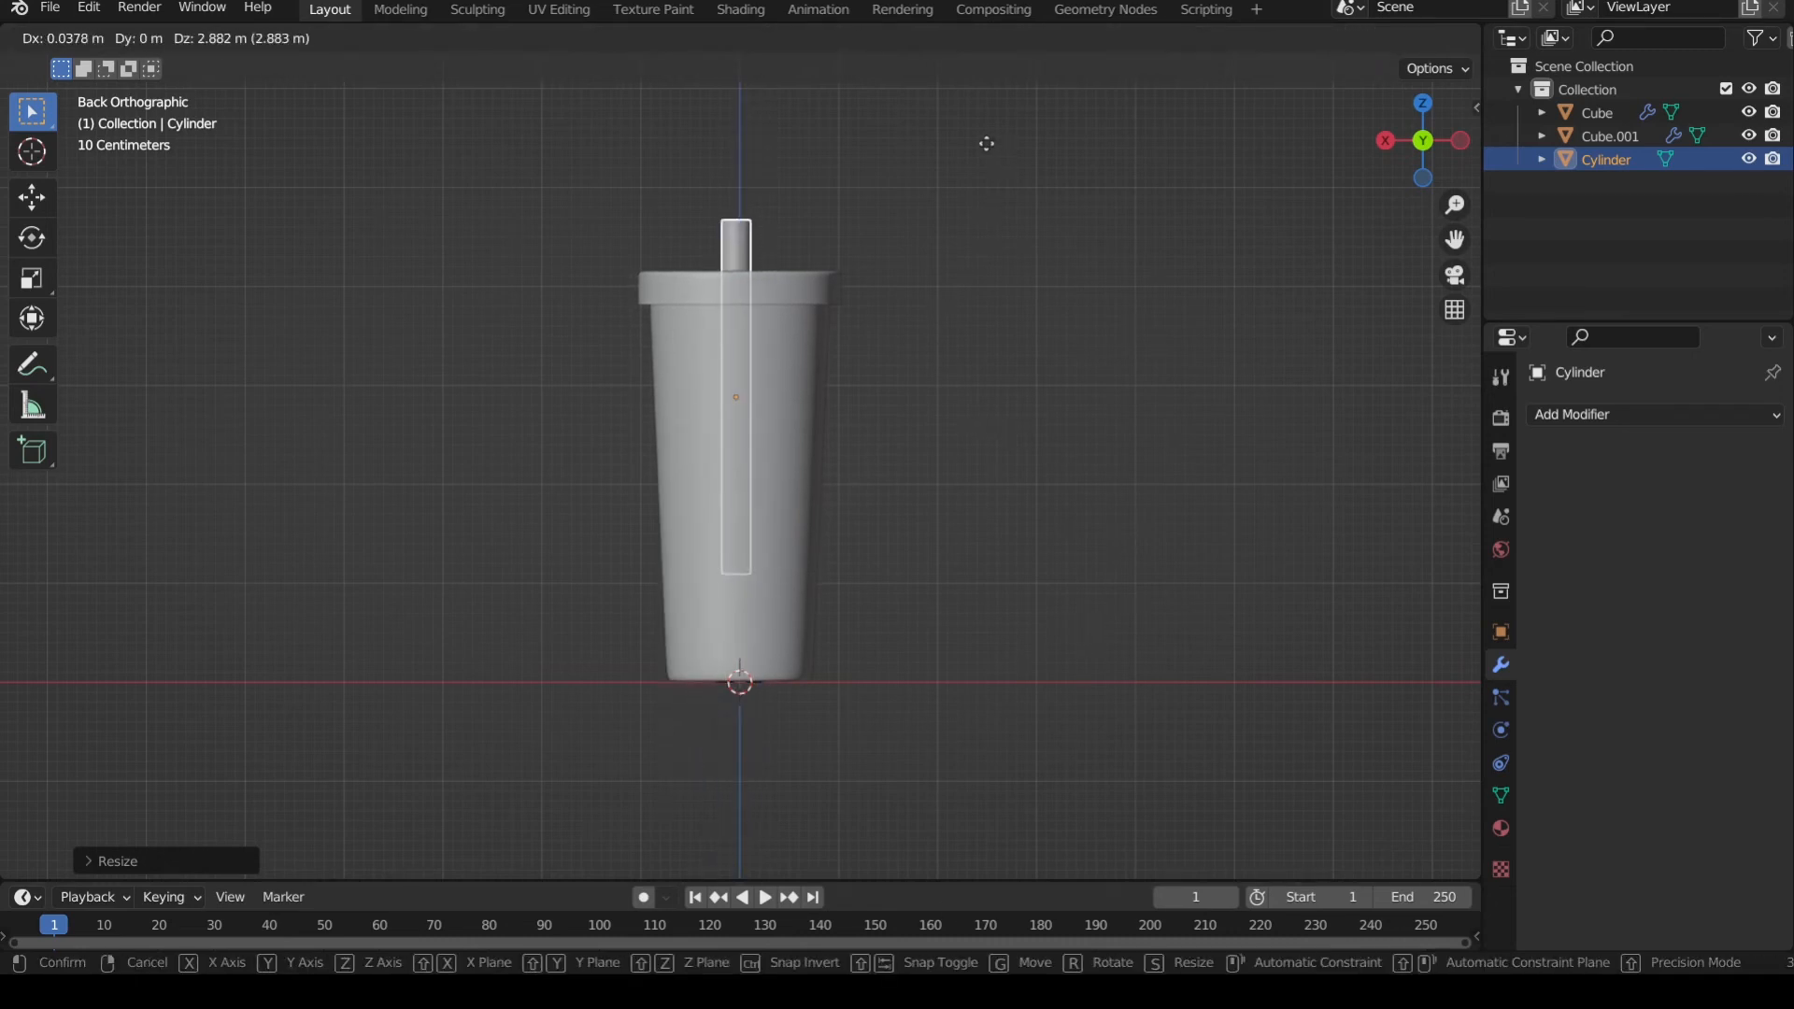
{"action": "left_click", "coordinate": [985, 109]}
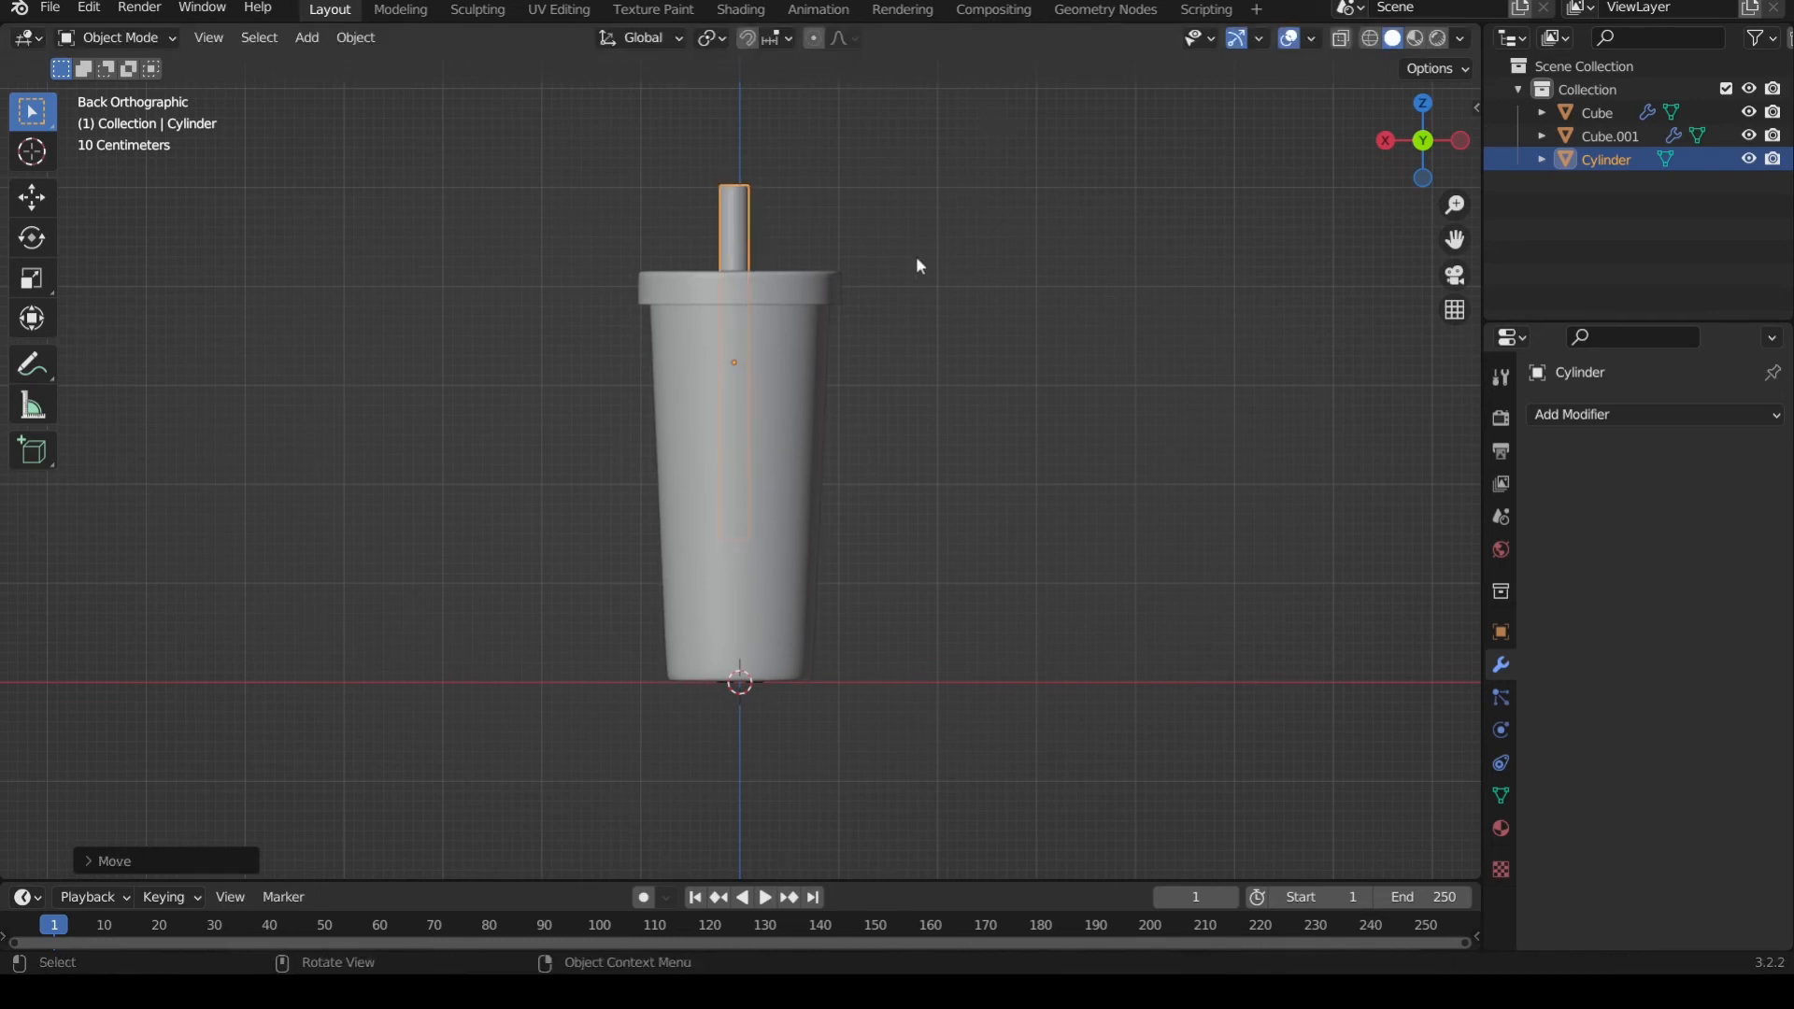
{"action": "key", "text": "z"}
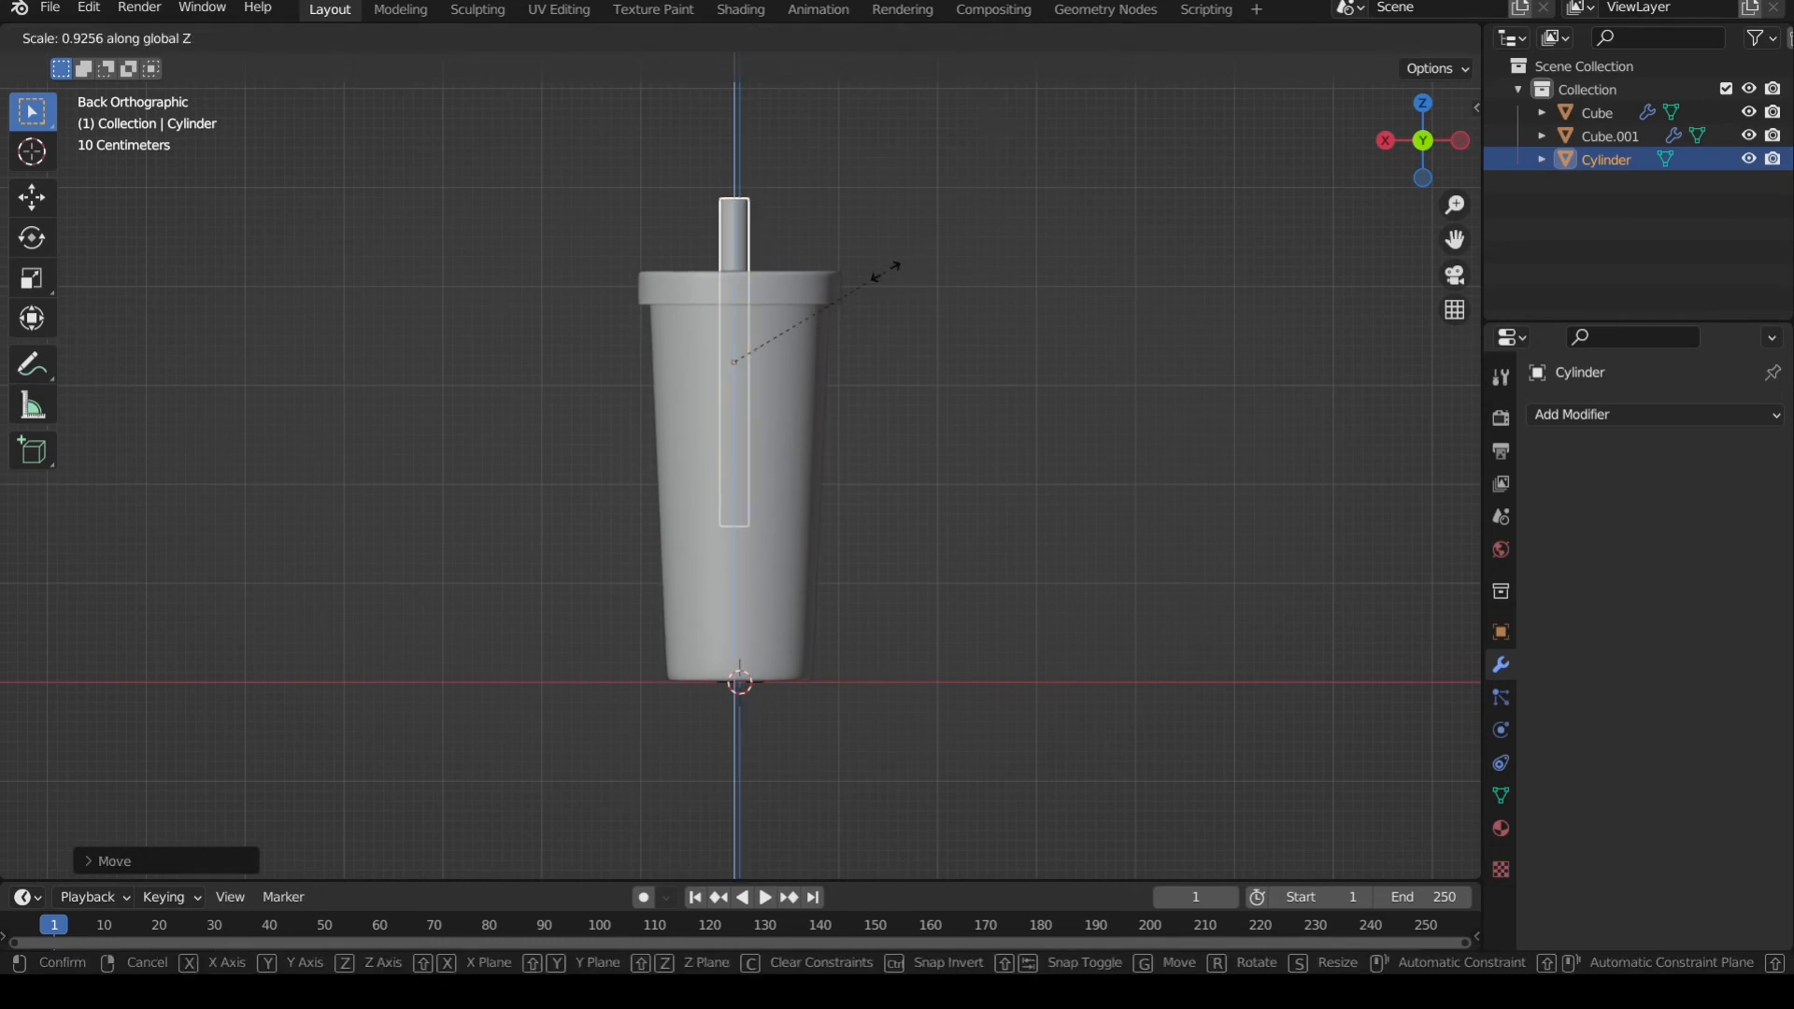
{"action": "left_click", "coordinate": [945, 183]}
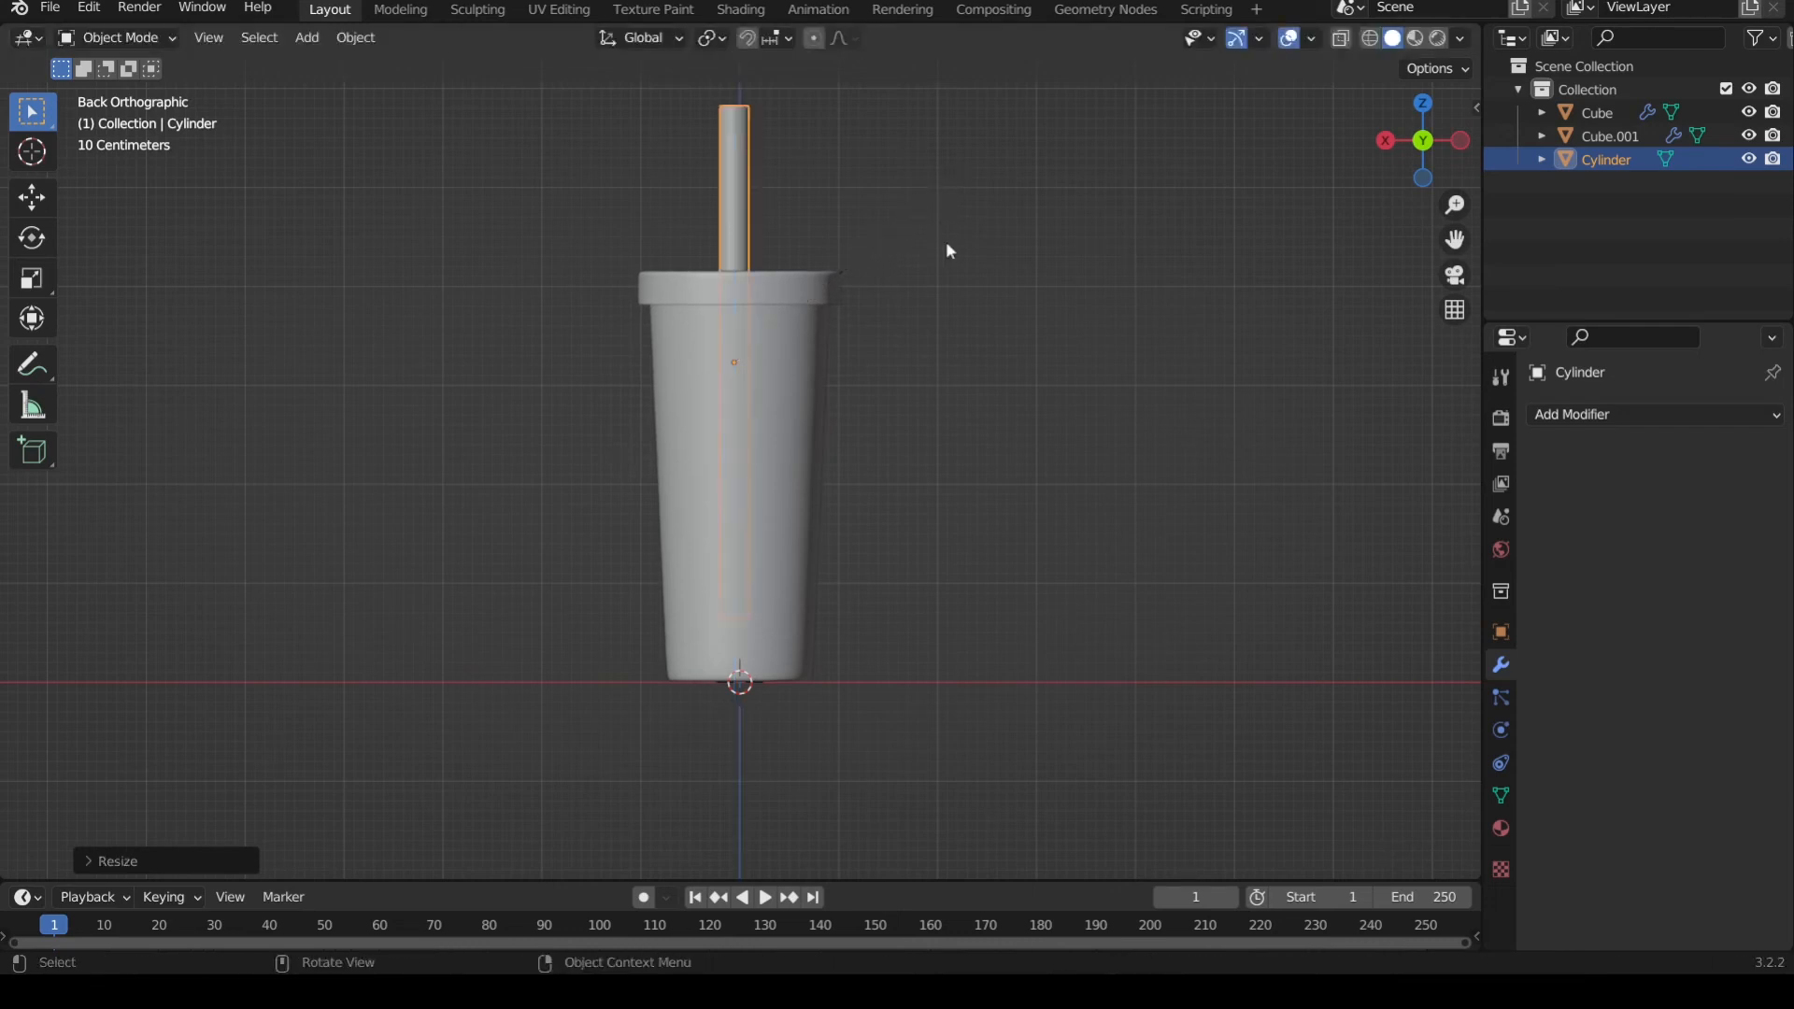
{"action": "middle_click_drag", "start_coordinate": [947, 251], "coordinate": [969, 448]}
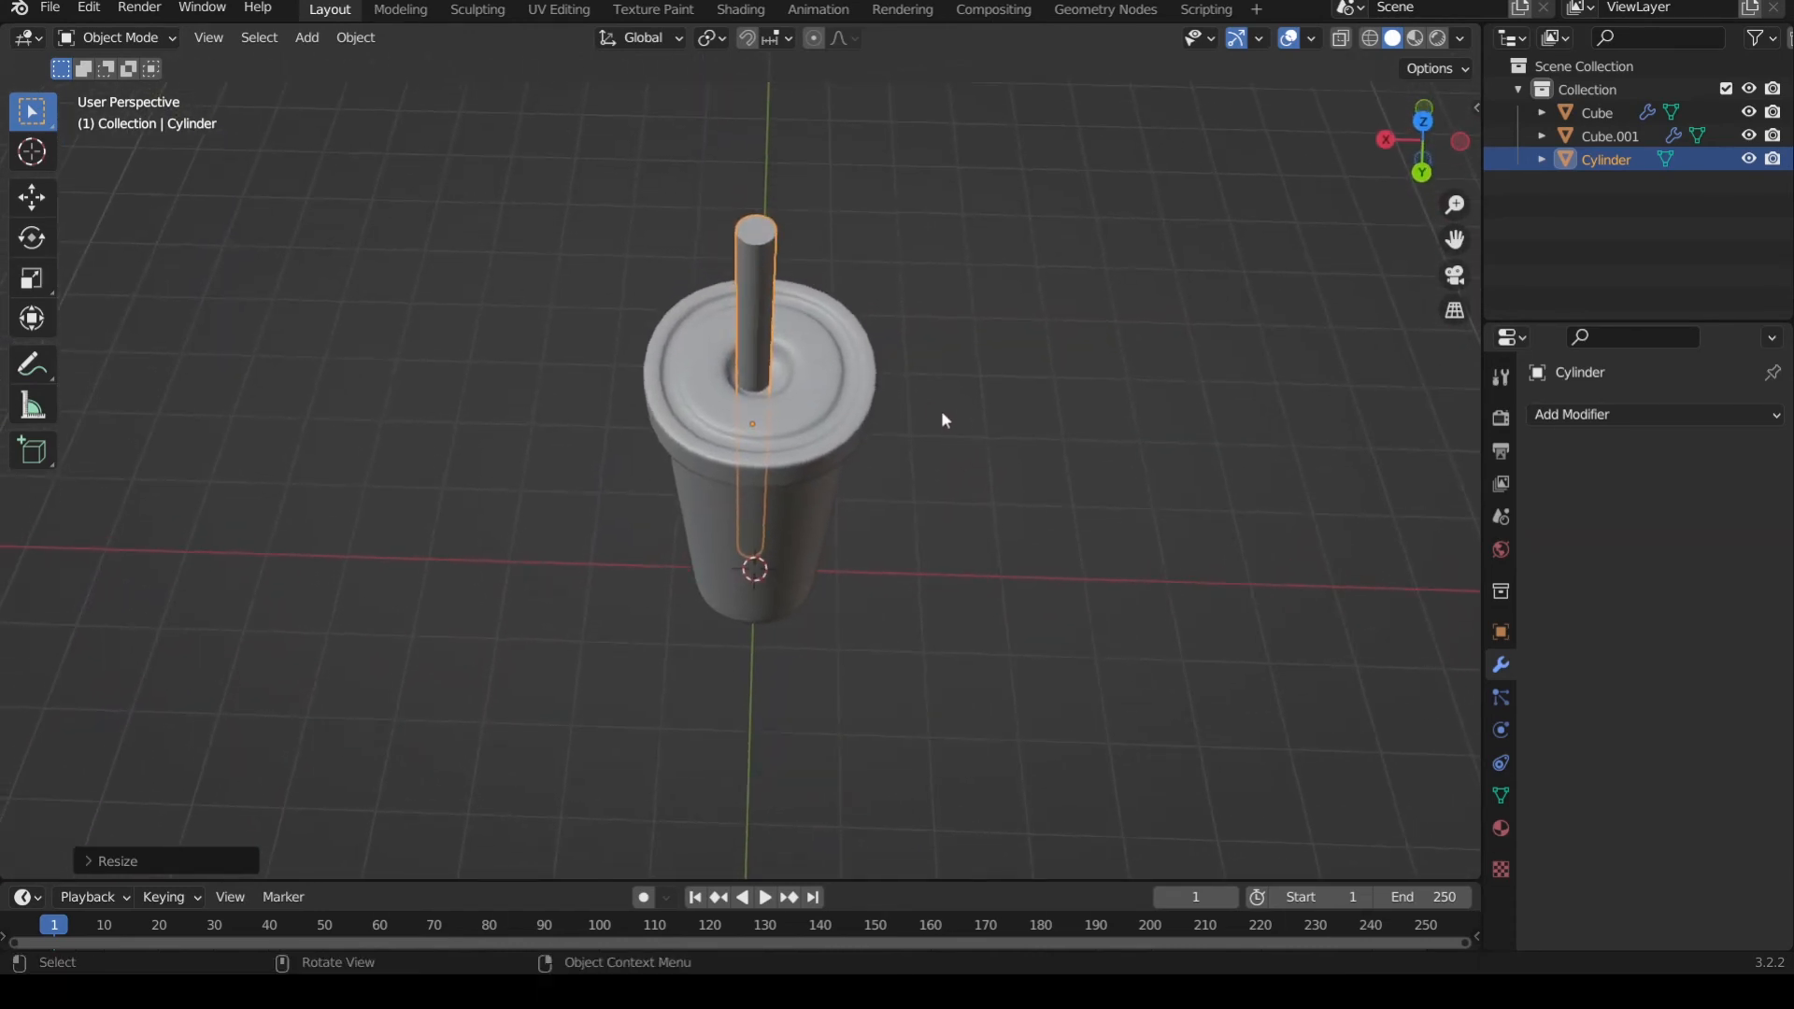
{"action": "middle_click_drag", "start_coordinate": [852, 372], "coordinate": [949, 272]}
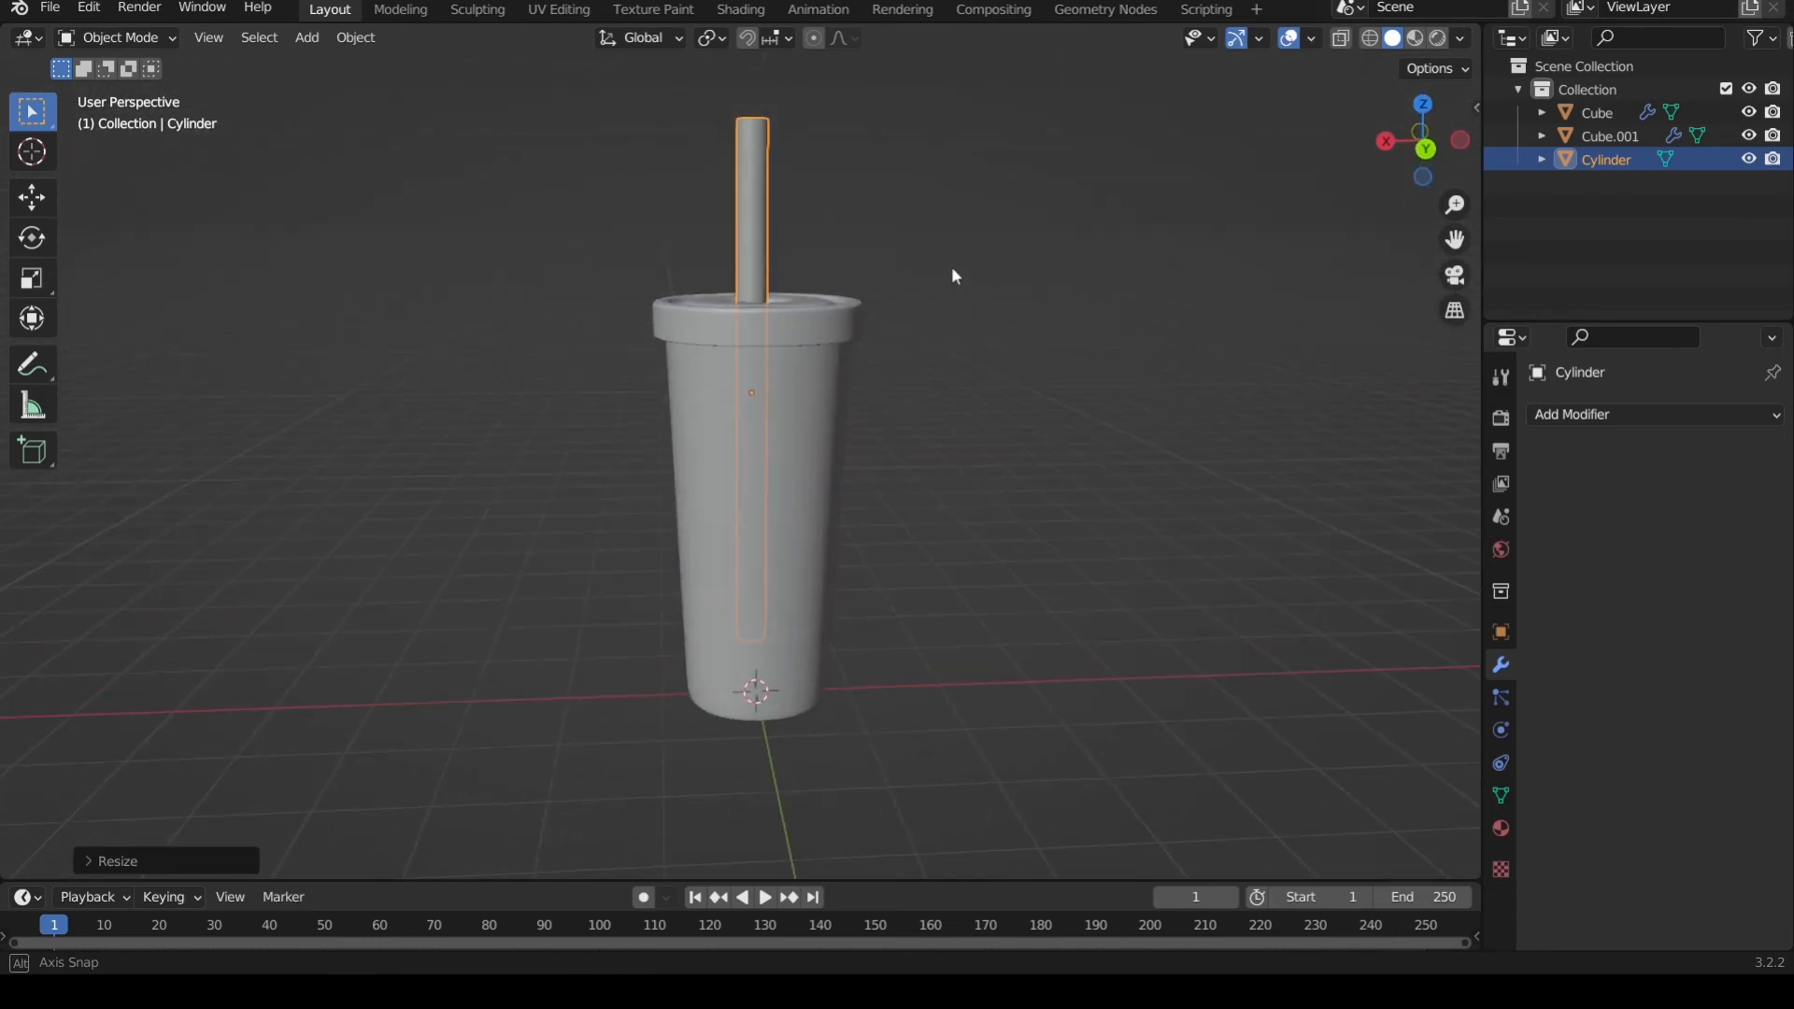
- Tilt the straw about -5.7° in the back view so that it leans inside the cup
{"action": "left_click", "coordinate": [1426, 151]}
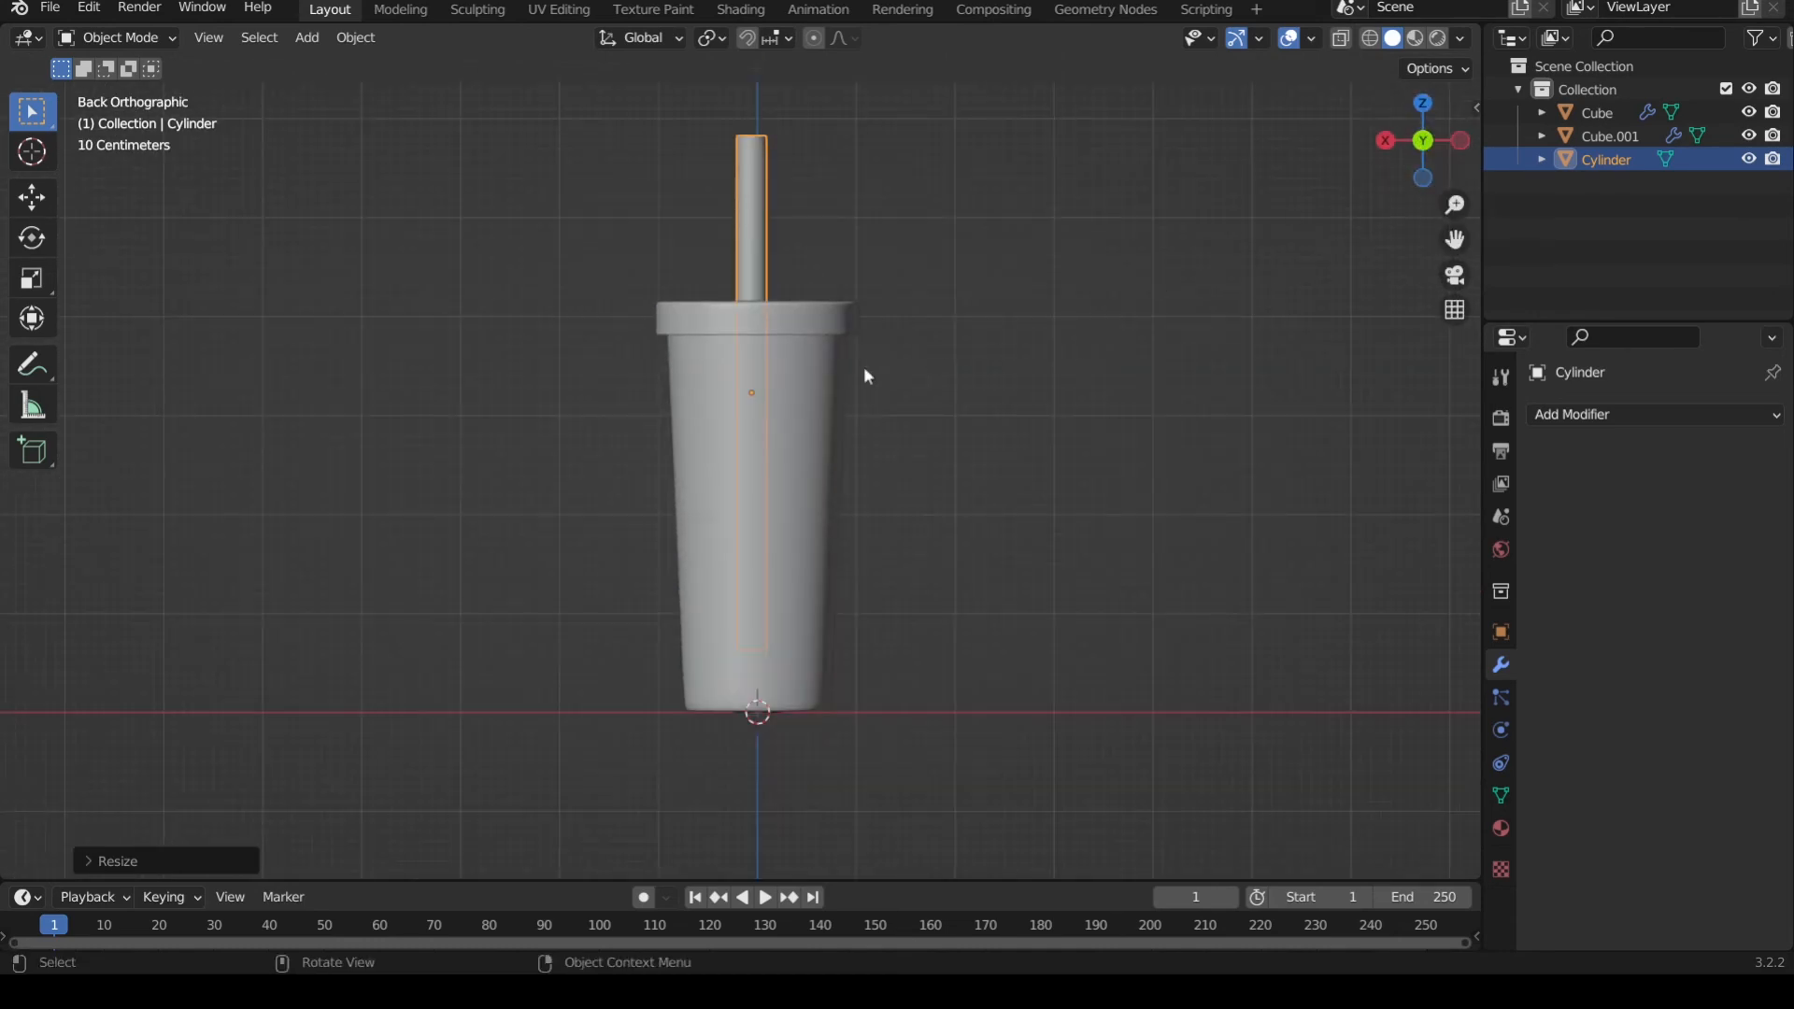
{"action": "key", "text": "r"}
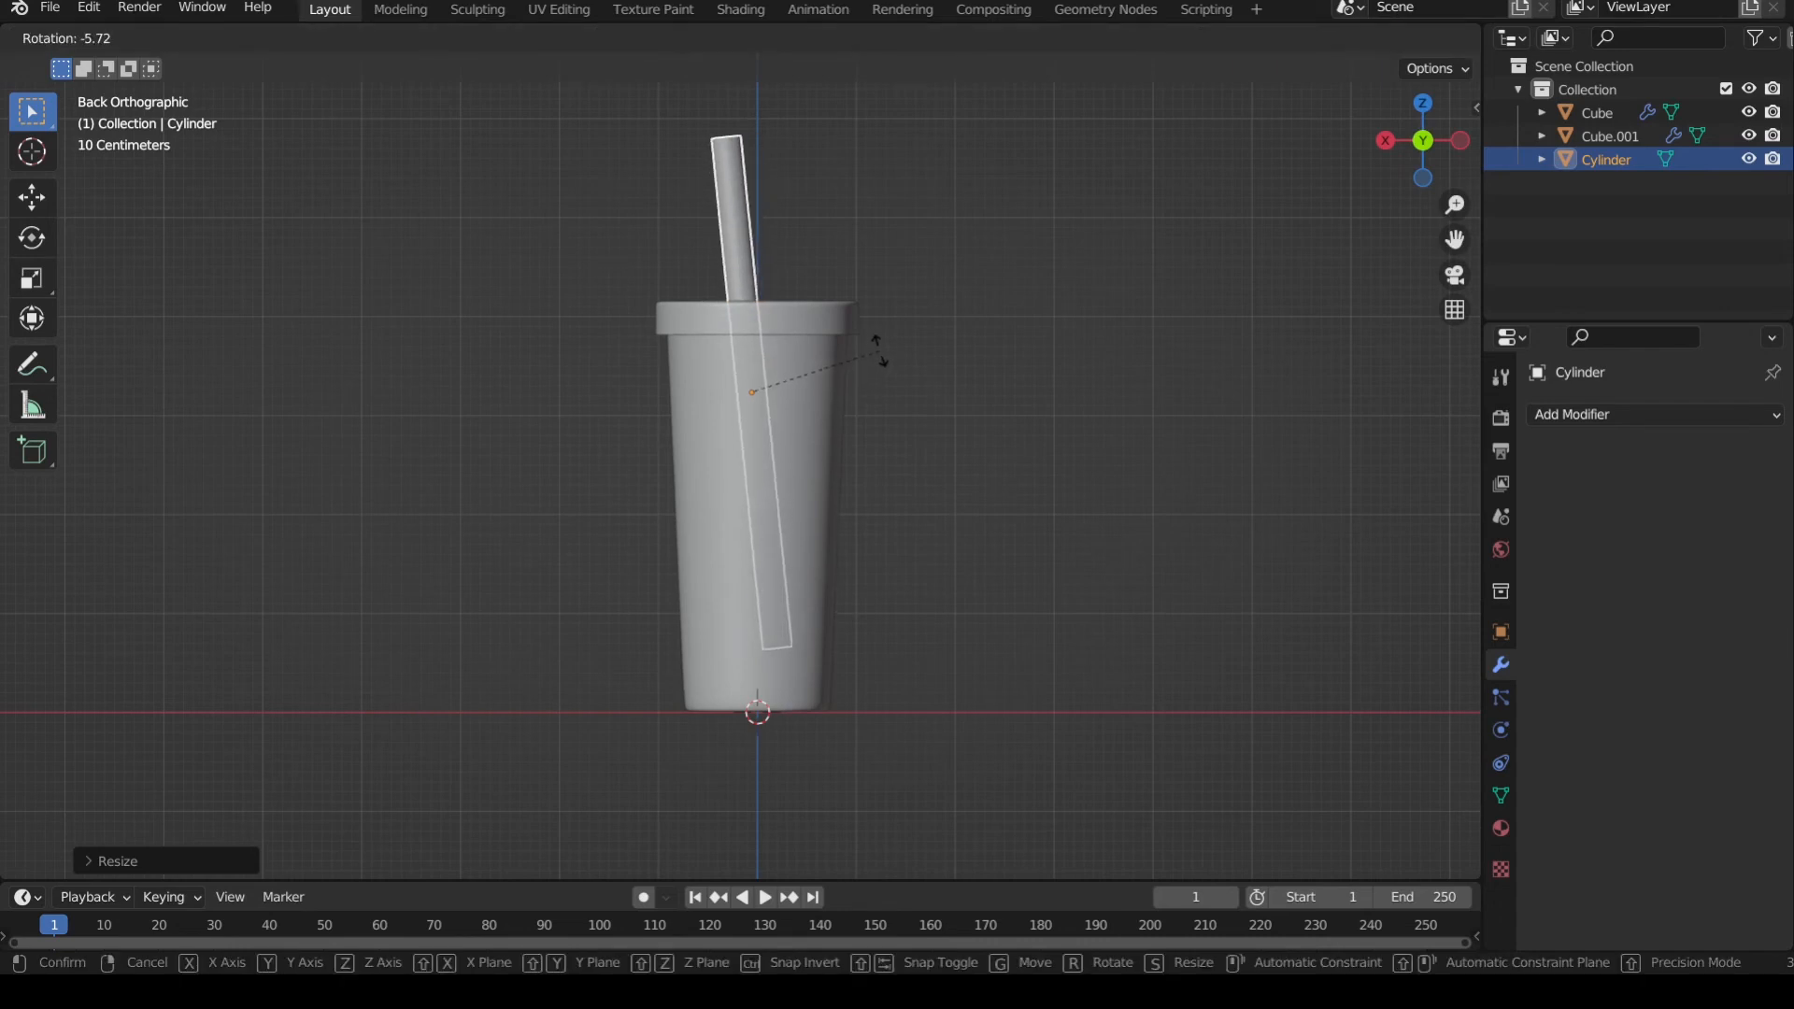
{"action": "left_click", "coordinate": [880, 352]}
- Shift the tilted straw slightly so it passes through the lid's central dimple, and deselect it
{"action": "middle_click_drag", "start_coordinate": [879, 242], "coordinate": [820, 374]}
{"action": "scroll", "coordinate": [818, 367], "scroll_direction": "up", "scroll_amount": 5}
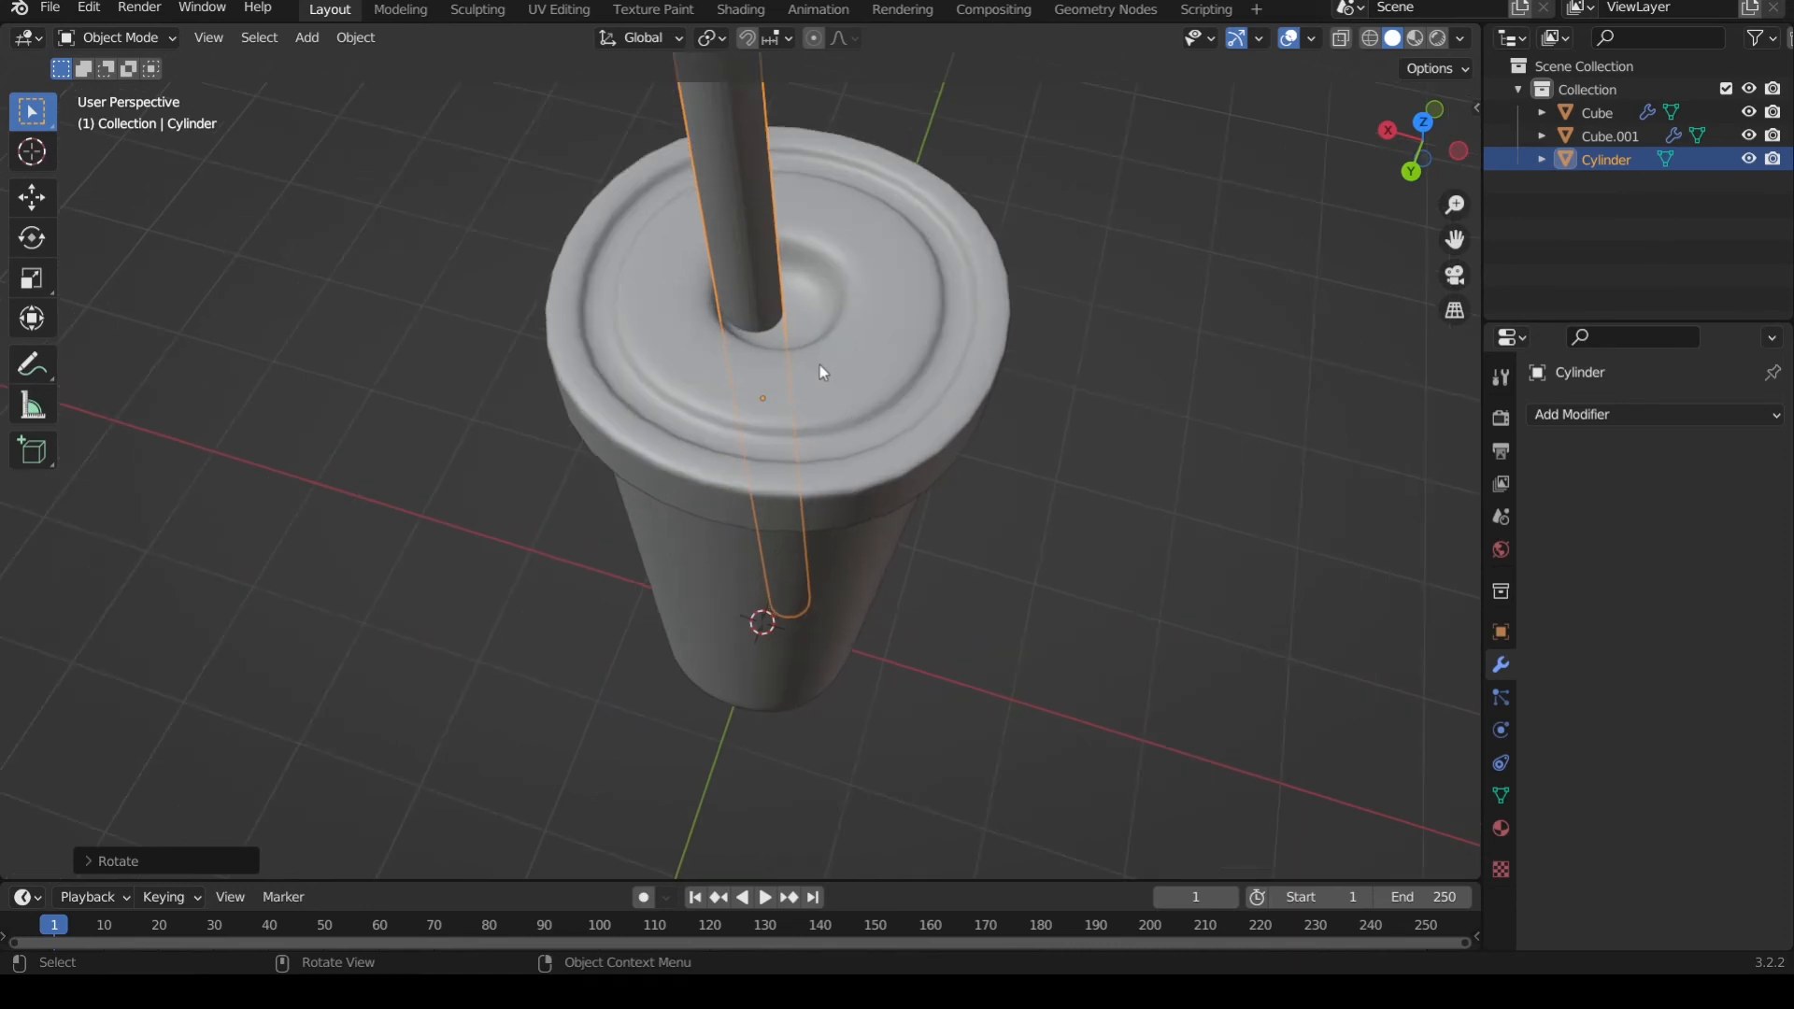
{"action": "key", "text": "g"}
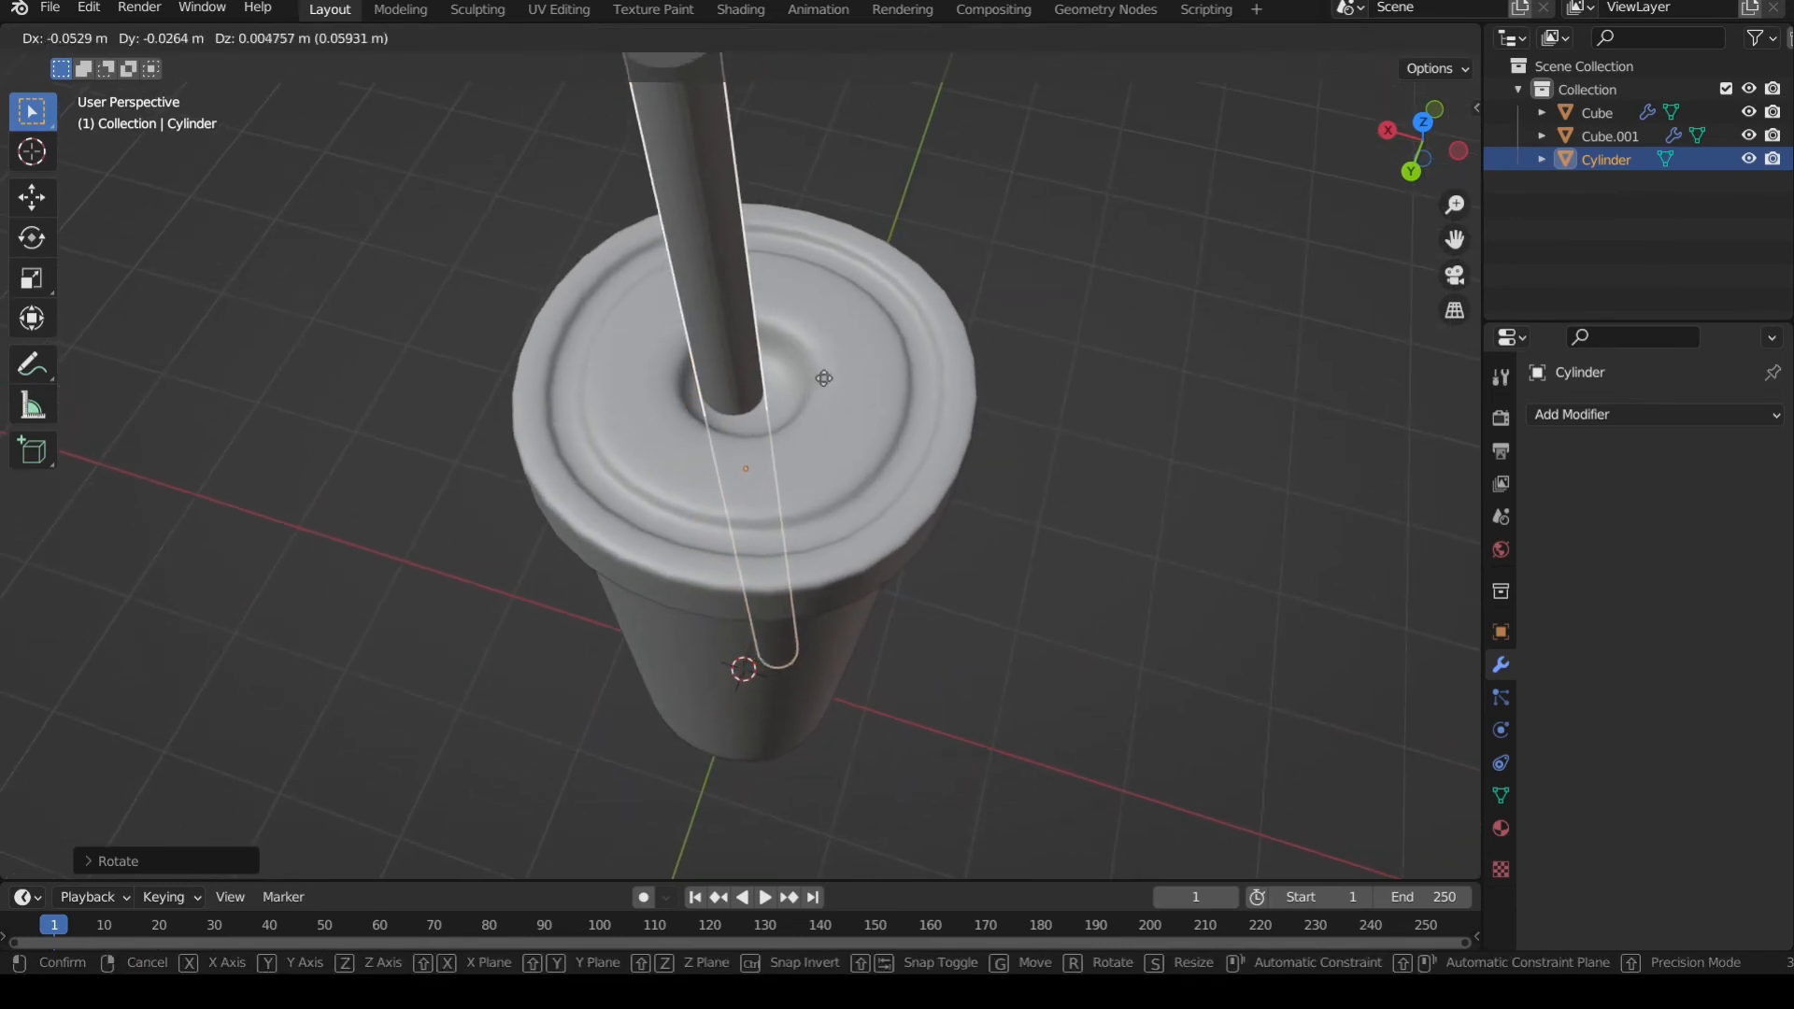
{"action": "left_click", "coordinate": [835, 382]}
{"action": "middle_click_drag", "start_coordinate": [978, 434], "coordinate": [1043, 296]}
{"action": "scroll", "coordinate": [1043, 295], "scroll_direction": "down", "scroll_amount": 3}
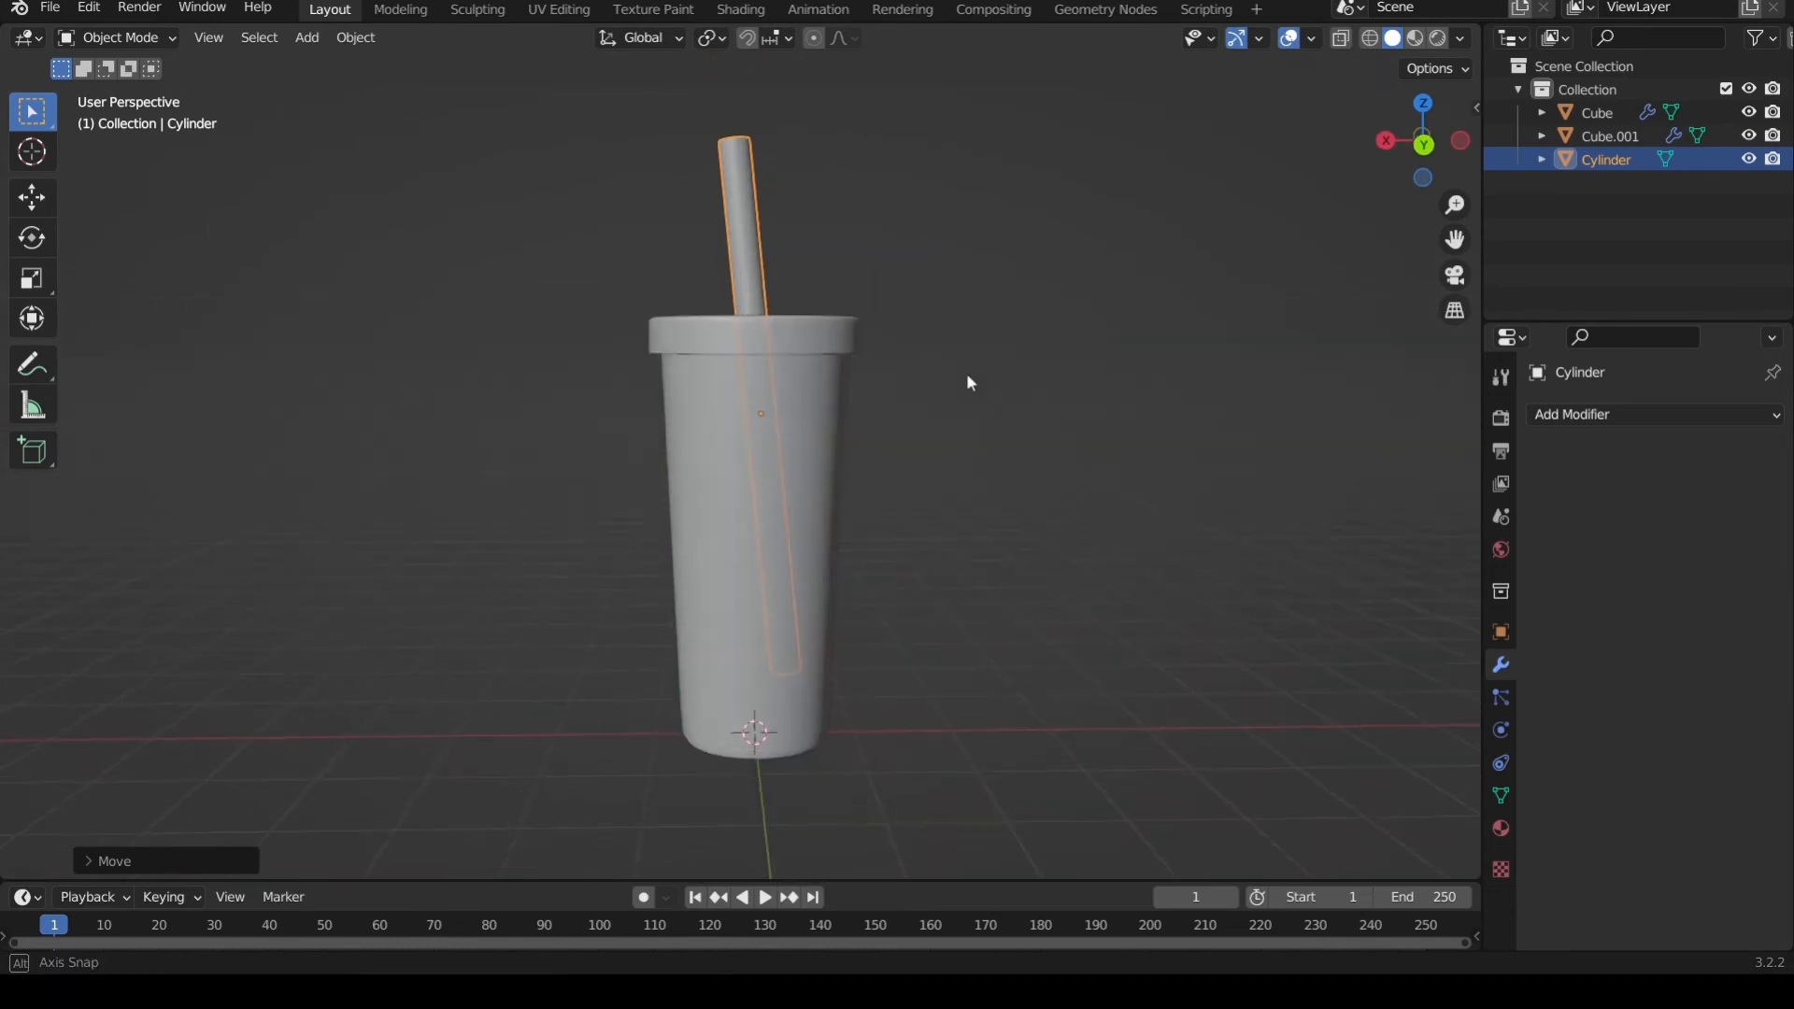
{"action": "middle_click_drag", "start_coordinate": [967, 377], "coordinate": [1032, 415]}
{"action": "left_click", "coordinate": [1023, 390]}
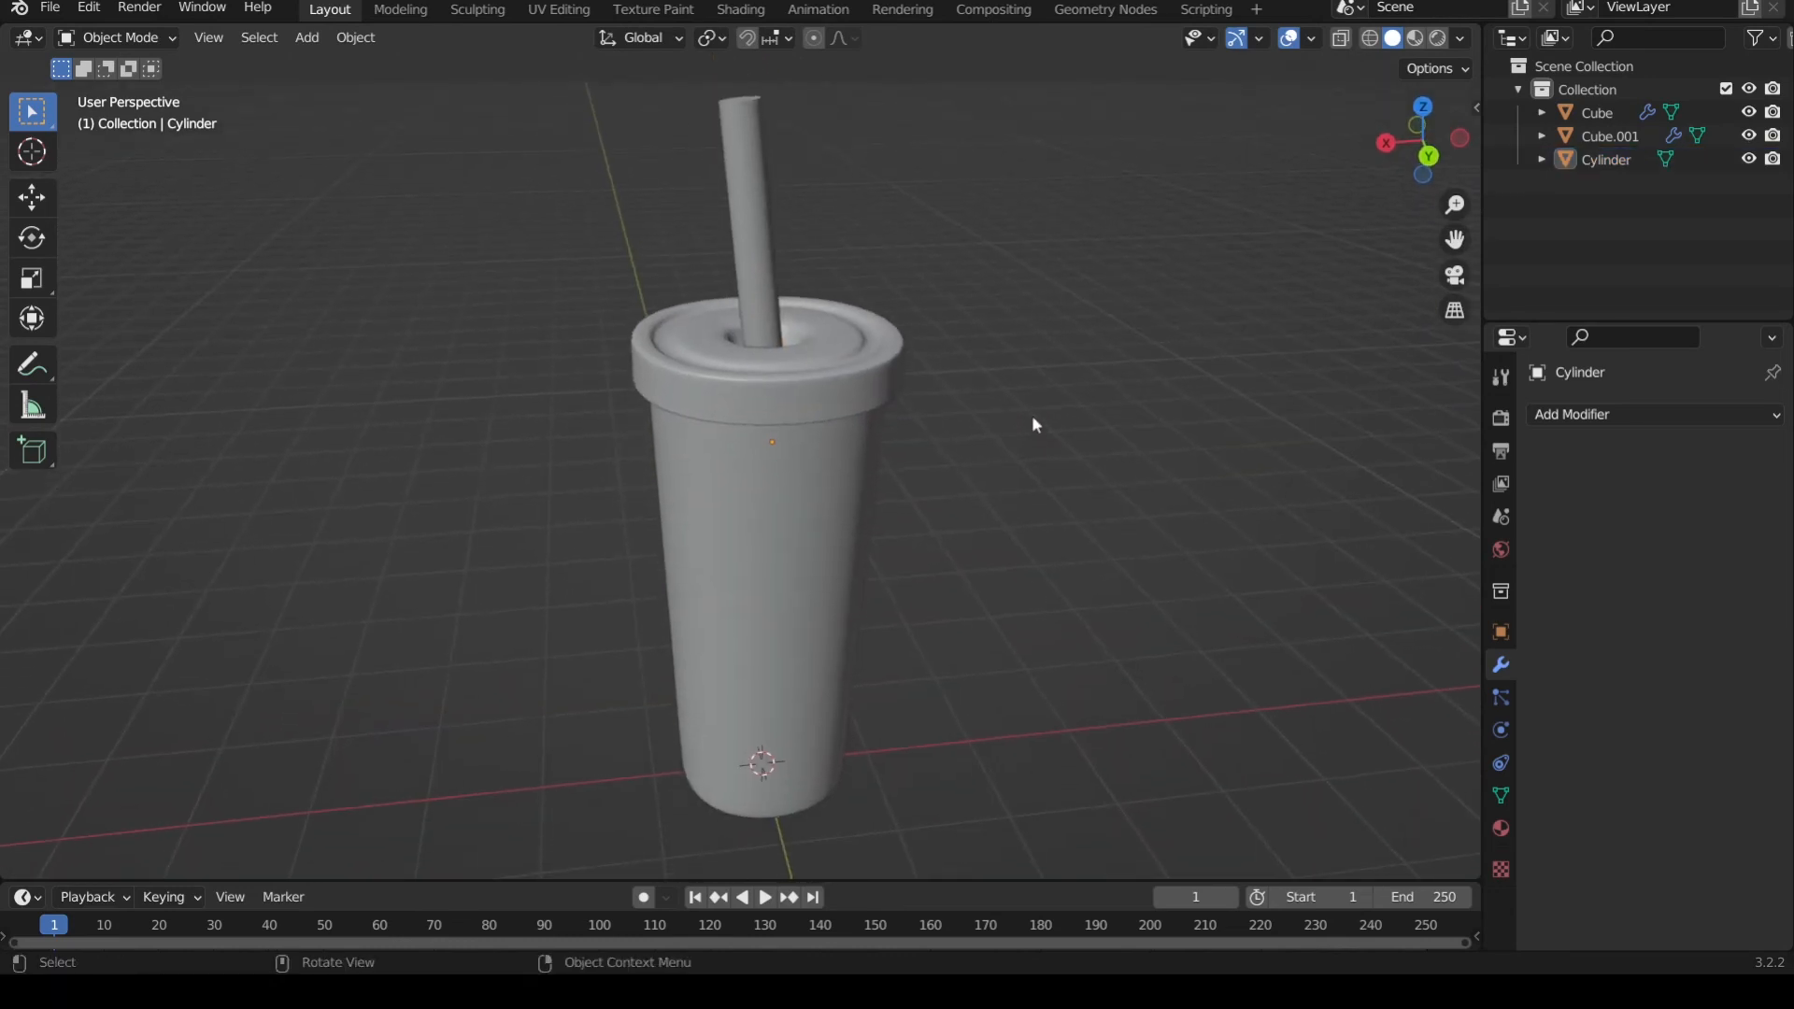
- Isolate the straw in Local View and enter Edit Mode on it
{"action": "scroll", "coordinate": [1032, 415], "scroll_direction": "down", "scroll_amount": 1}
{"action": "left_click", "coordinate": [746, 254]}
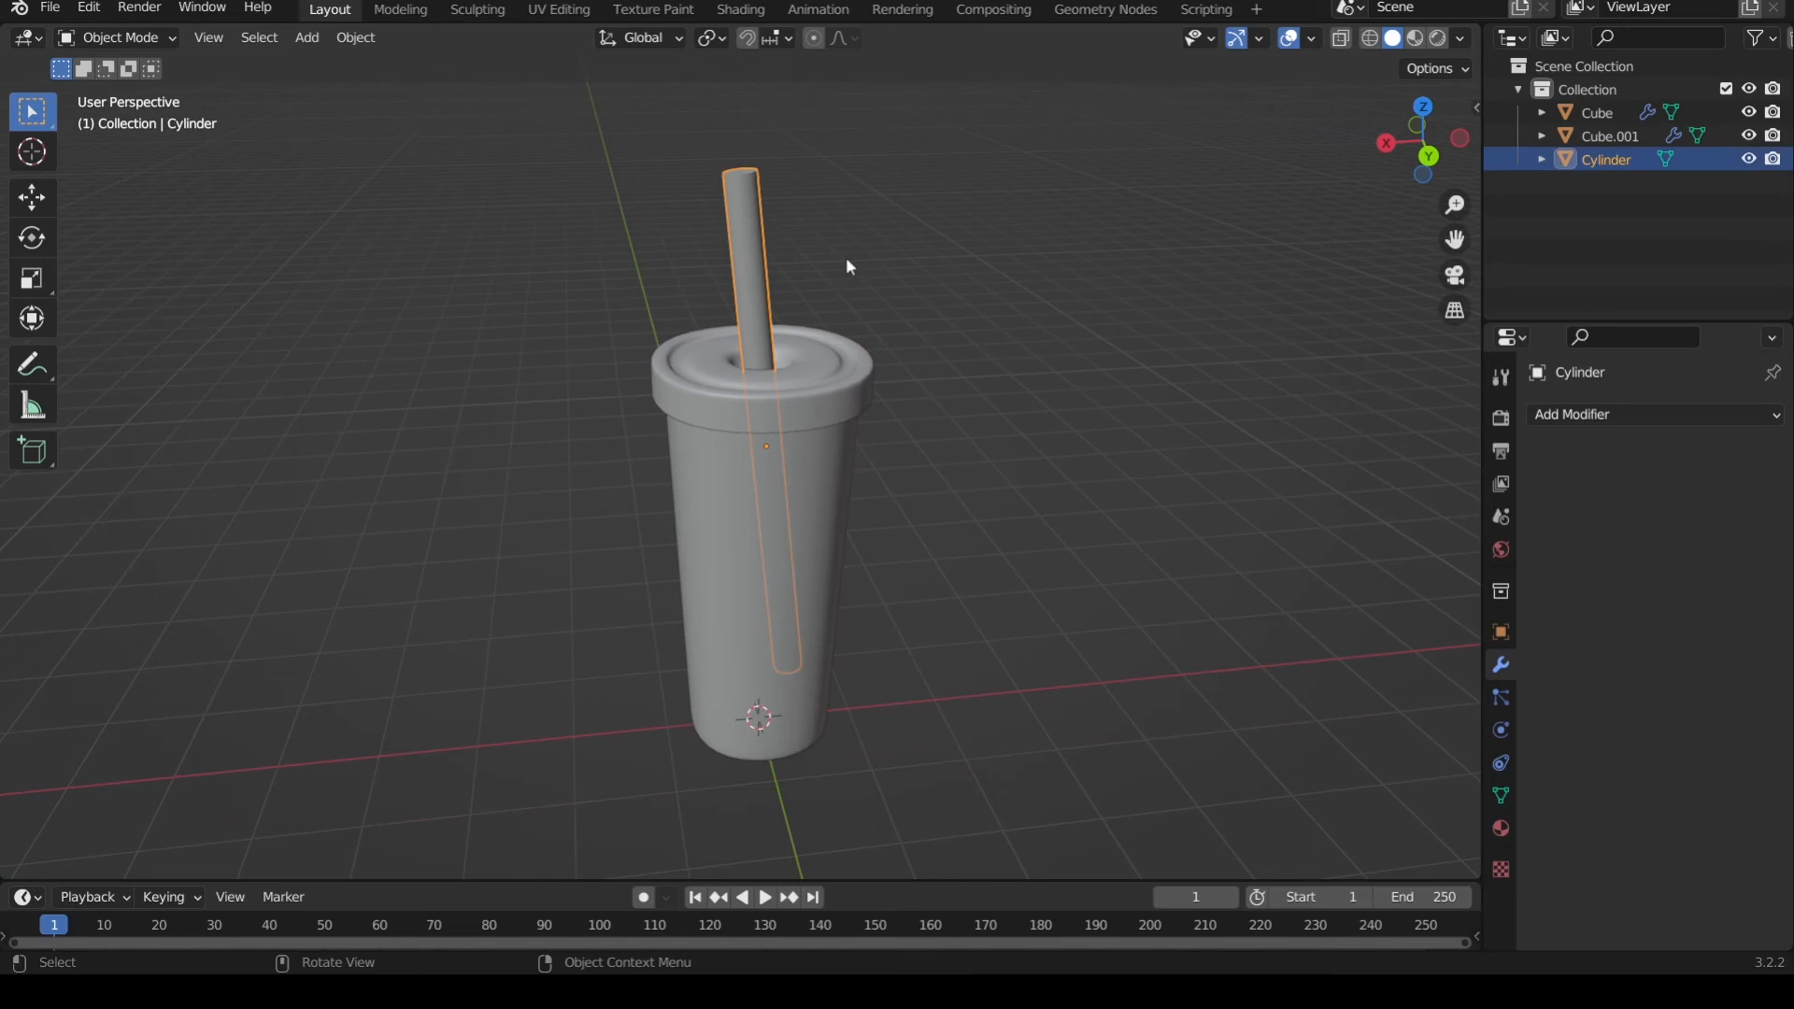
{"action": "key", "text": "KP_Divide"}
{"action": "key", "text": "Tab"}
- Delete the straw's top and bottom cap faces to leave an open tube
{"action": "mouse_move", "coordinate": [810, 424]}
{"action": "middle_mouse_down"}
{"action": "mouse_move", "coordinate": [853, 468]}
{"action": "mouse_move", "coordinate": [841, 340]}
{"action": "mouse_move", "coordinate": [845, 424]}
{"action": "middle_mouse_up"}
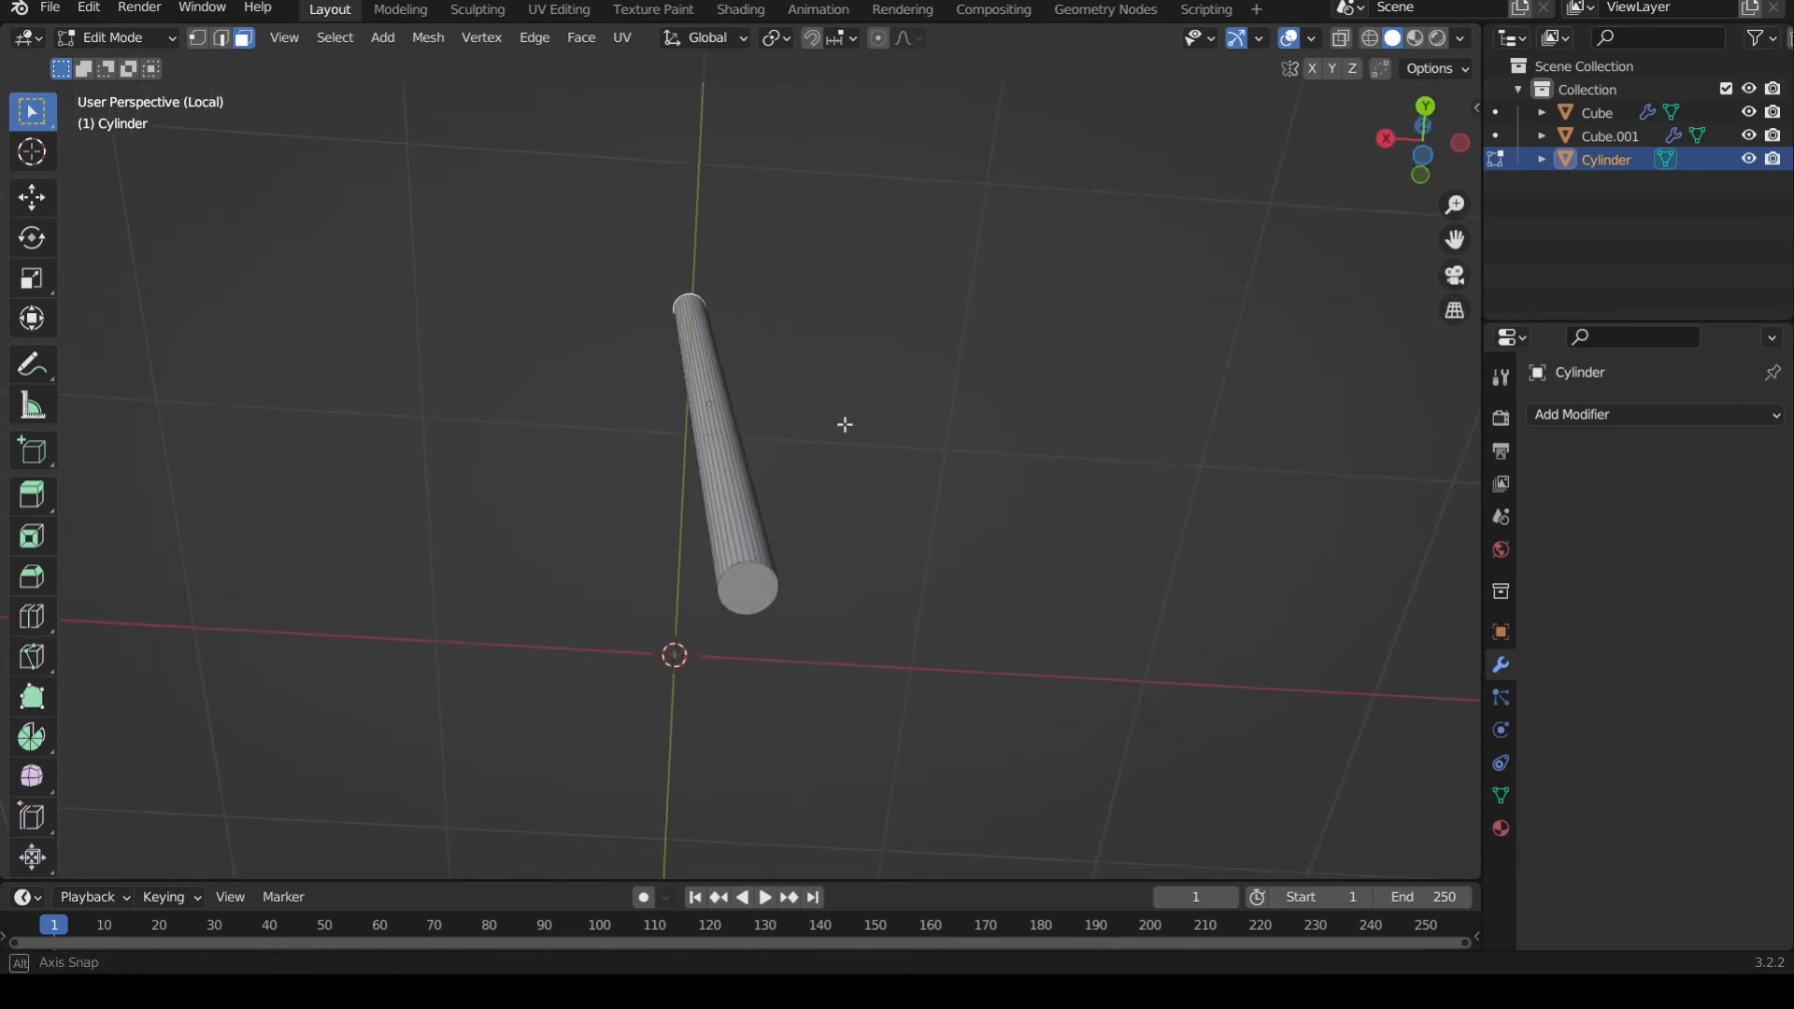
{"action": "left_click", "coordinate": [747, 603], "text": "shift"}
{"action": "middle_click_drag", "start_coordinate": [794, 328], "coordinate": [860, 480]}
{"action": "key", "text": "x"}
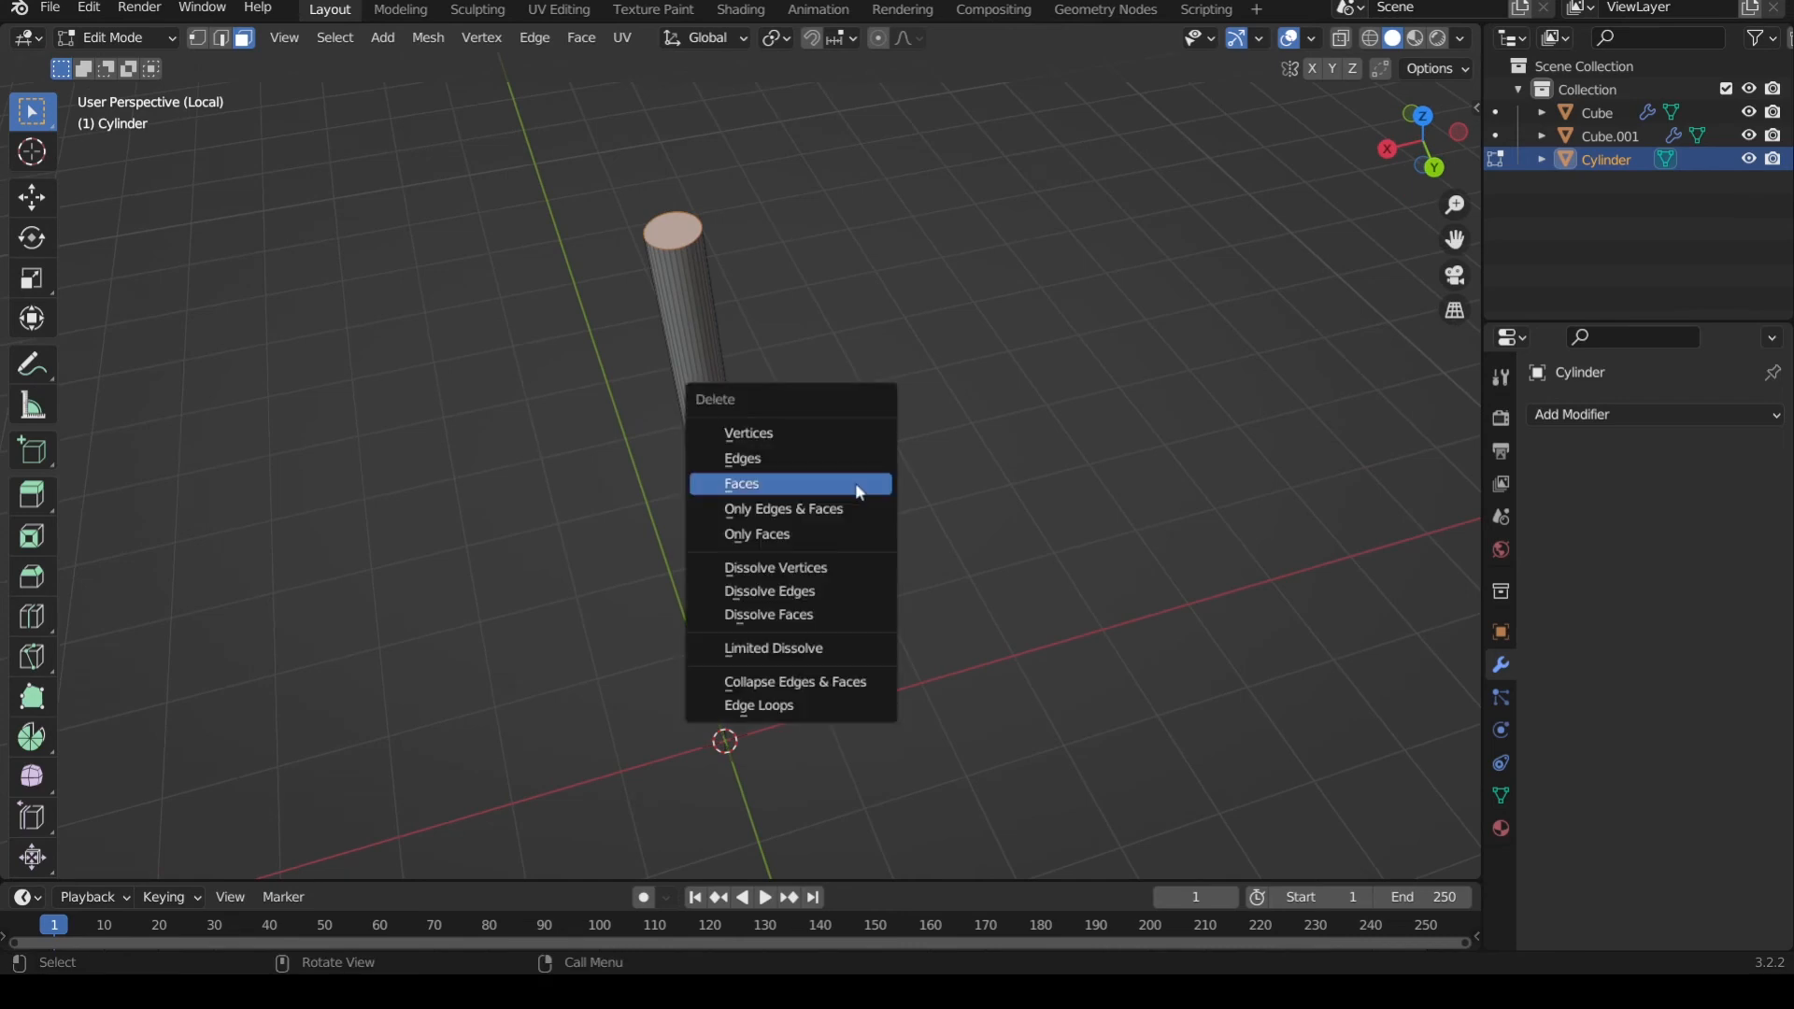
{"action": "left_click", "coordinate": [809, 485]}
{"action": "mouse_move", "coordinate": [809, 457]}
{"action": "middle_mouse_down"}
{"action": "mouse_move", "coordinate": [797, 409]}
{"action": "mouse_move", "coordinate": [805, 440]}
{"action": "mouse_move", "coordinate": [828, 425]}
{"action": "mouse_move", "coordinate": [760, 349]}
{"action": "mouse_move", "coordinate": [828, 452]}
{"action": "mouse_move", "coordinate": [810, 486]}
{"action": "middle_mouse_up"}
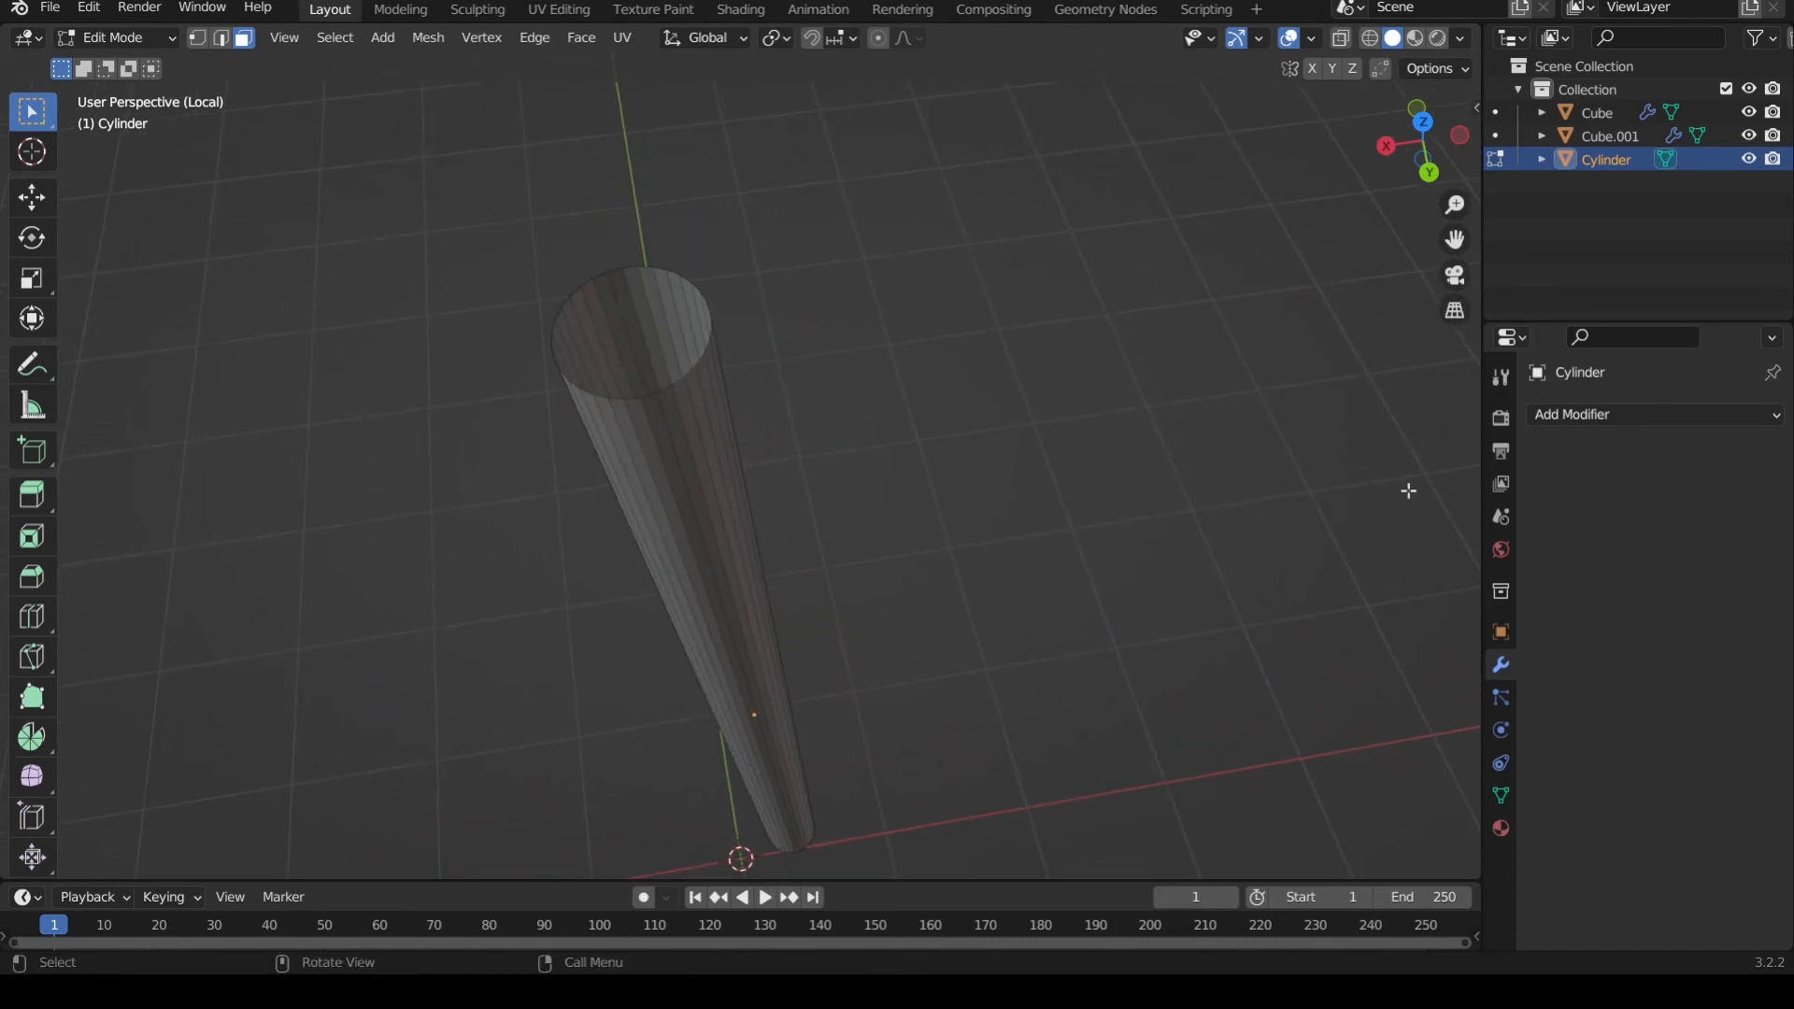
- Add a Solidify modifier to the open straw and set its thickness to 0.1 m
{"action": "left_click", "coordinate": [1609, 423]}
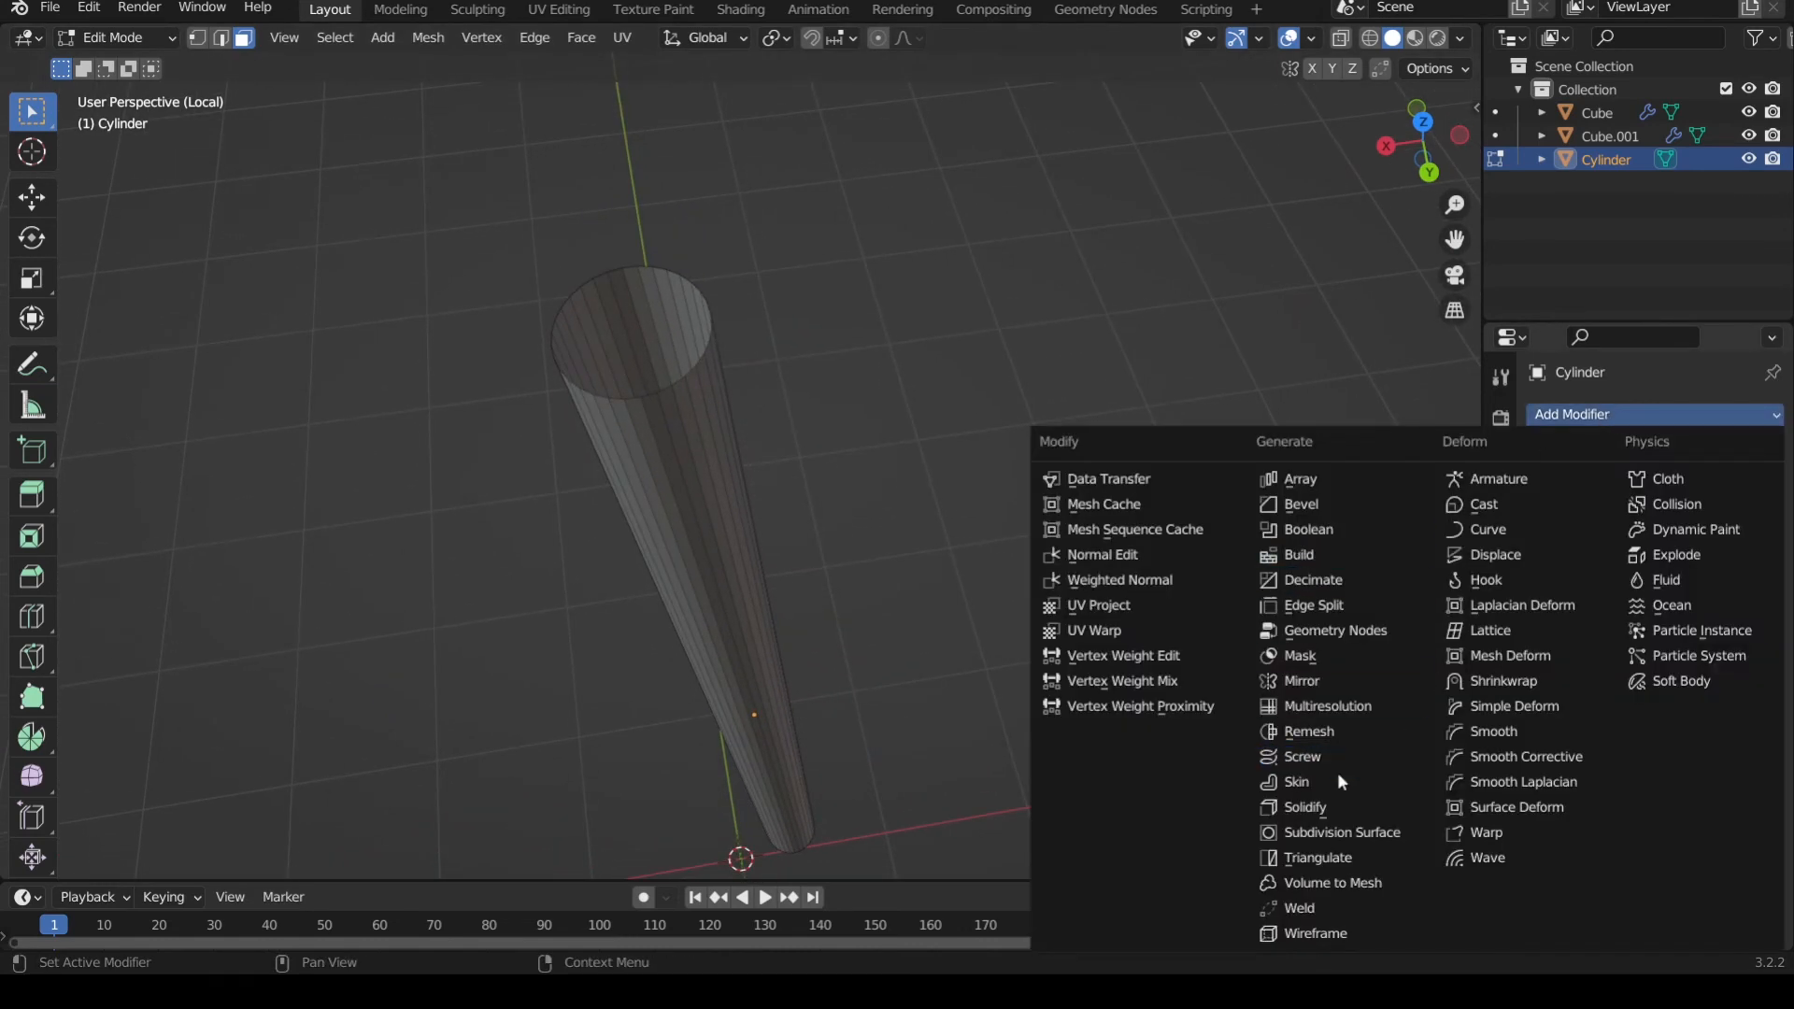
{"action": "left_click", "coordinate": [1328, 807]}
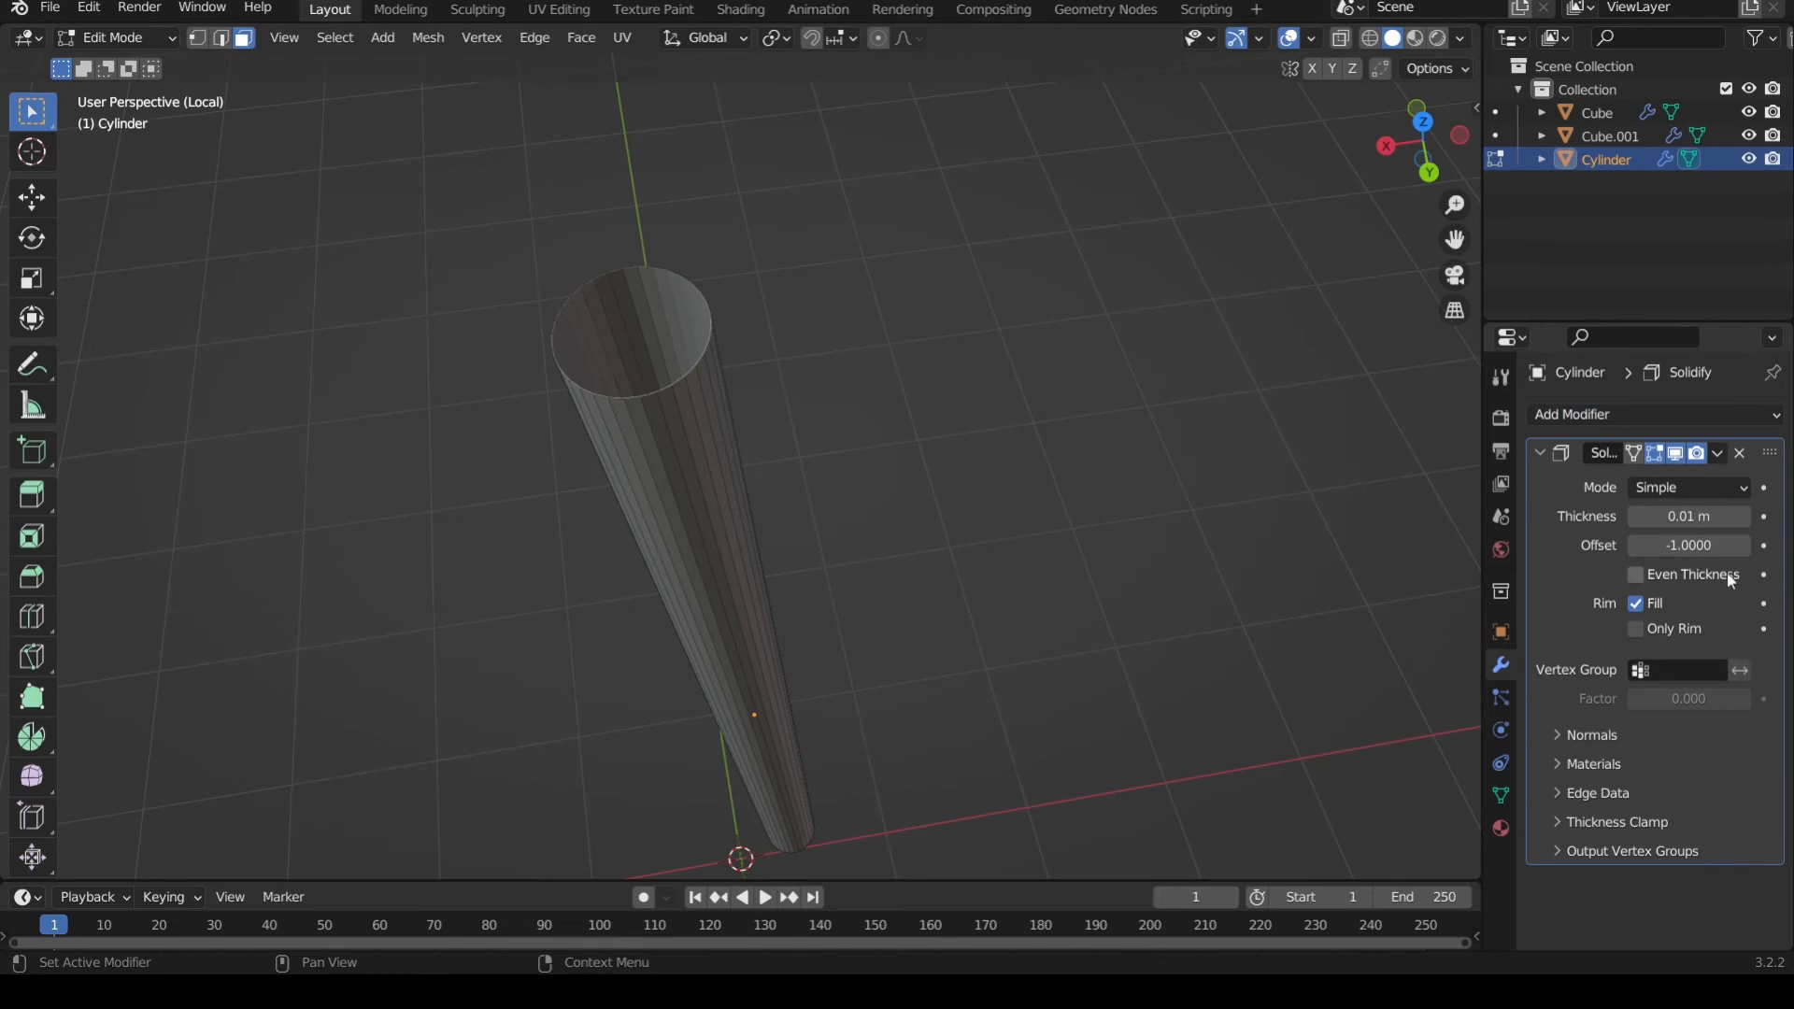
{"action": "left_click", "coordinate": [1744, 518]}
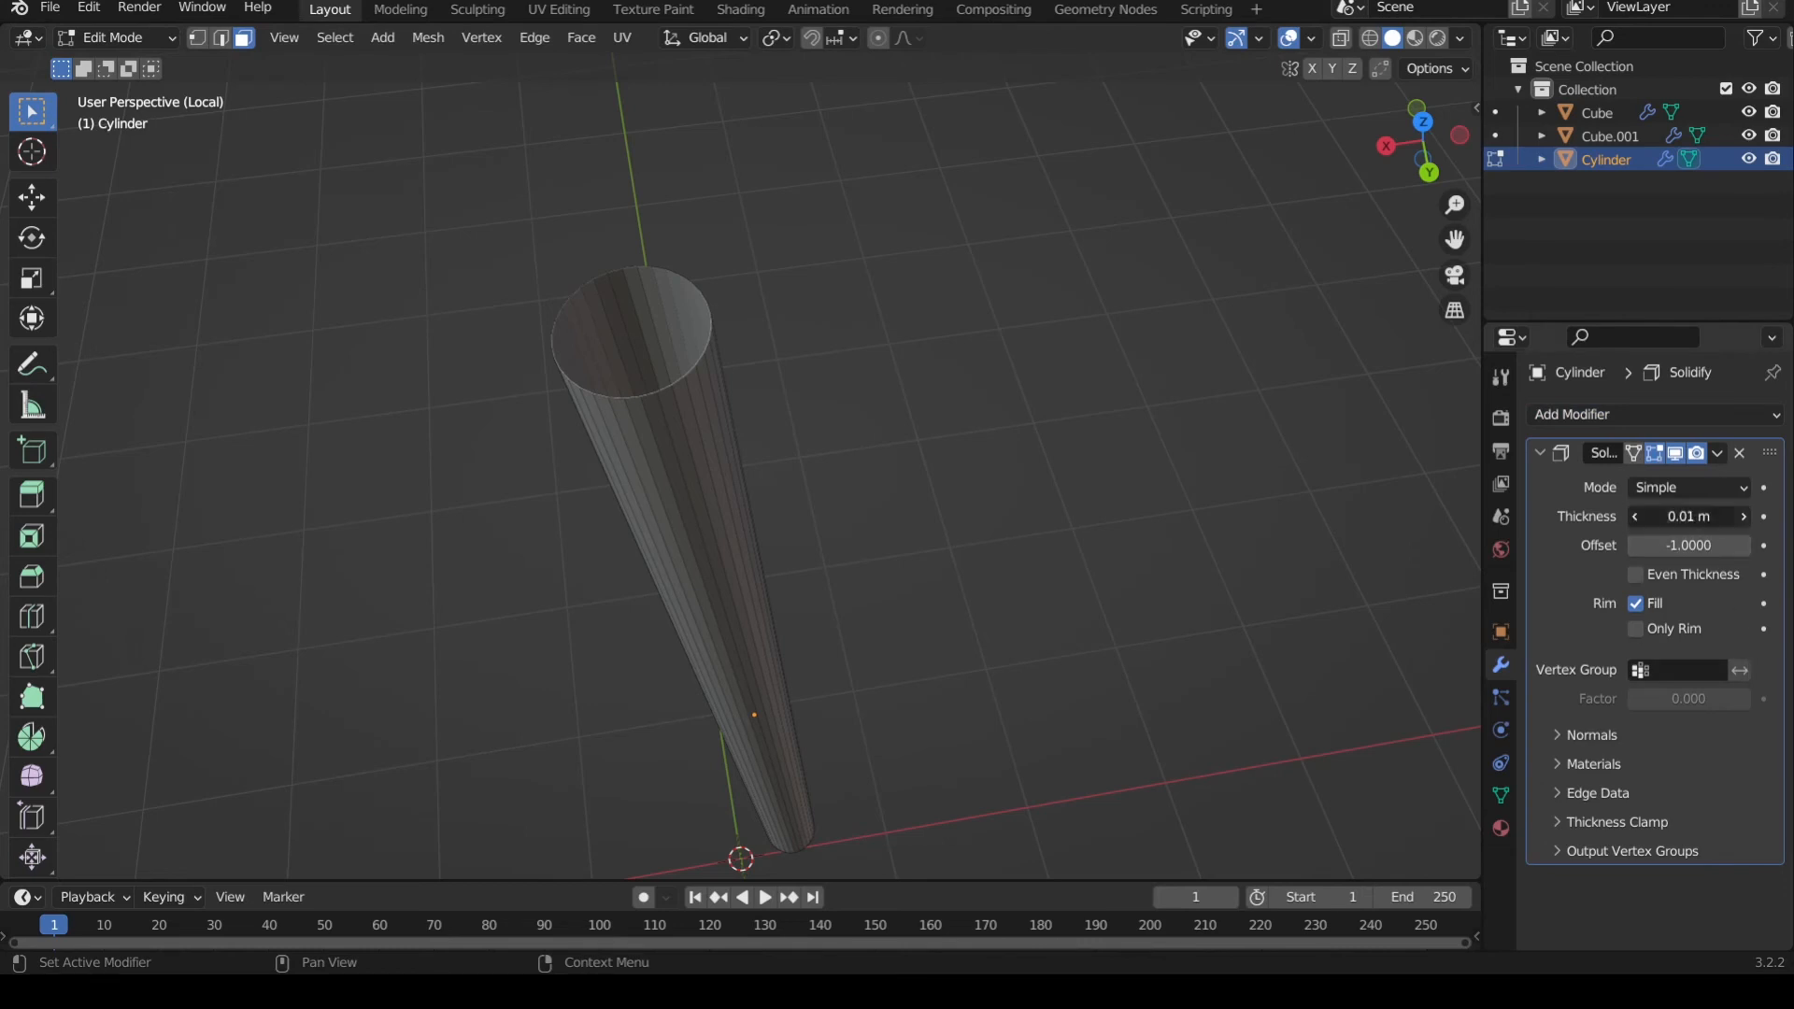
{"action": "left_click", "coordinate": [1745, 517]}
{"action": "left_click", "coordinate": [1745, 516]}
{"action": "left_click", "coordinate": [1745, 517]}
{"action": "left_click", "coordinate": [1745, 516]}
{"action": "left_click", "coordinate": [1745, 517]}
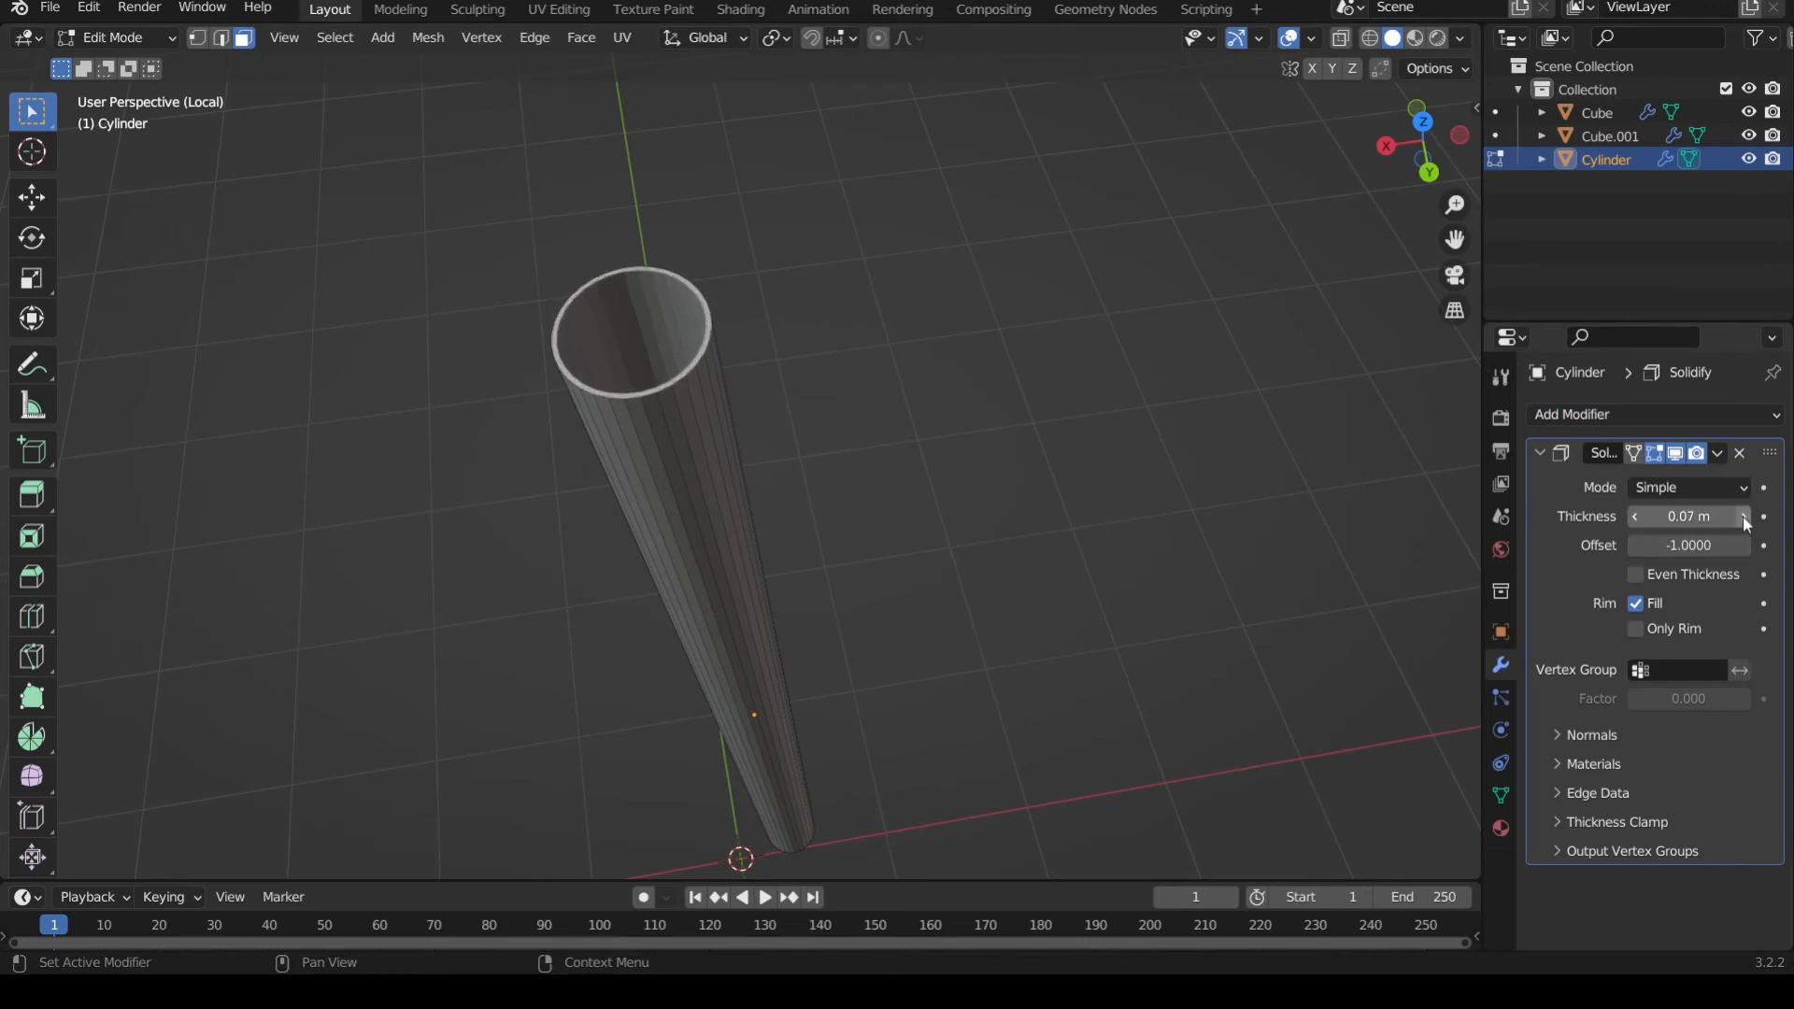
{"action": "left_click", "coordinate": [1745, 517]}
{"action": "left_click", "coordinate": [1745, 517]}
{"action": "left_click", "coordinate": [1745, 517]}
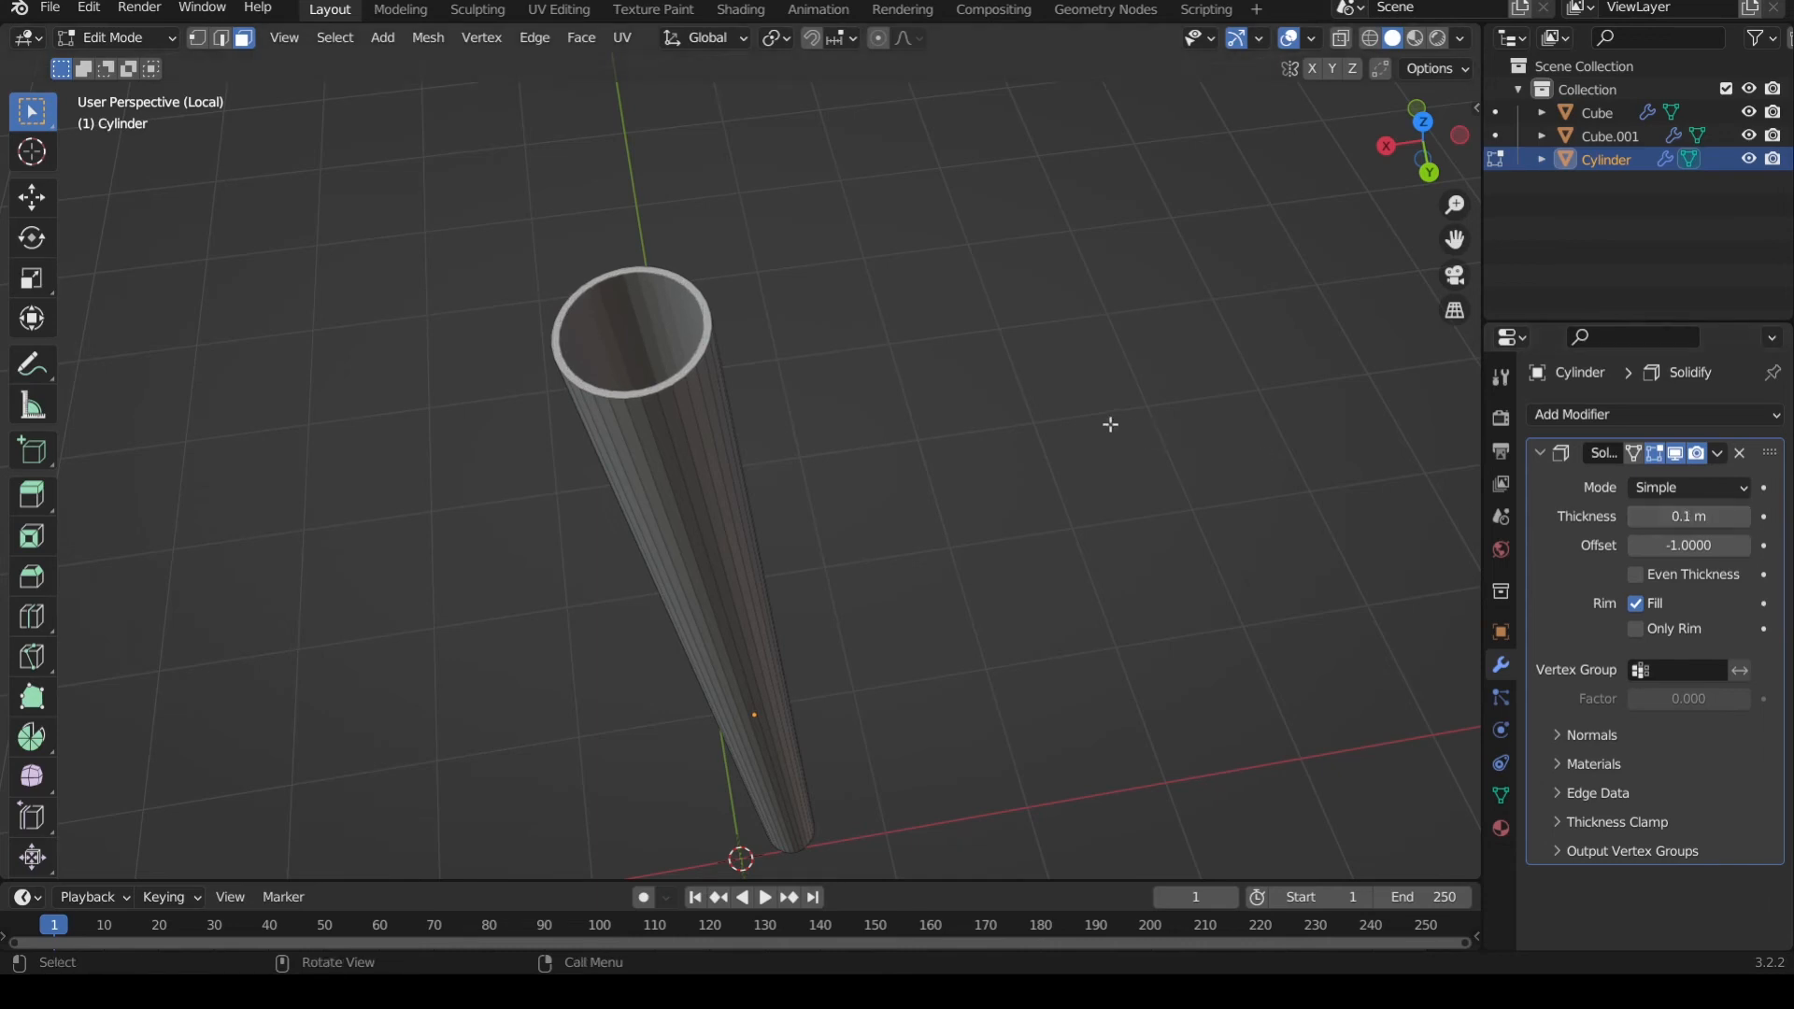
- Leave Local View and return the straw to Object Mode so the whole cup model is shown
{"action": "middle_click_drag", "start_coordinate": [1110, 423], "coordinate": [1001, 496]}
{"action": "left_click", "coordinate": [1540, 452]}
{"action": "key", "text": "KP_Divide"}
{"action": "scroll", "coordinate": [1009, 505], "scroll_direction": "down", "scroll_amount": 1}
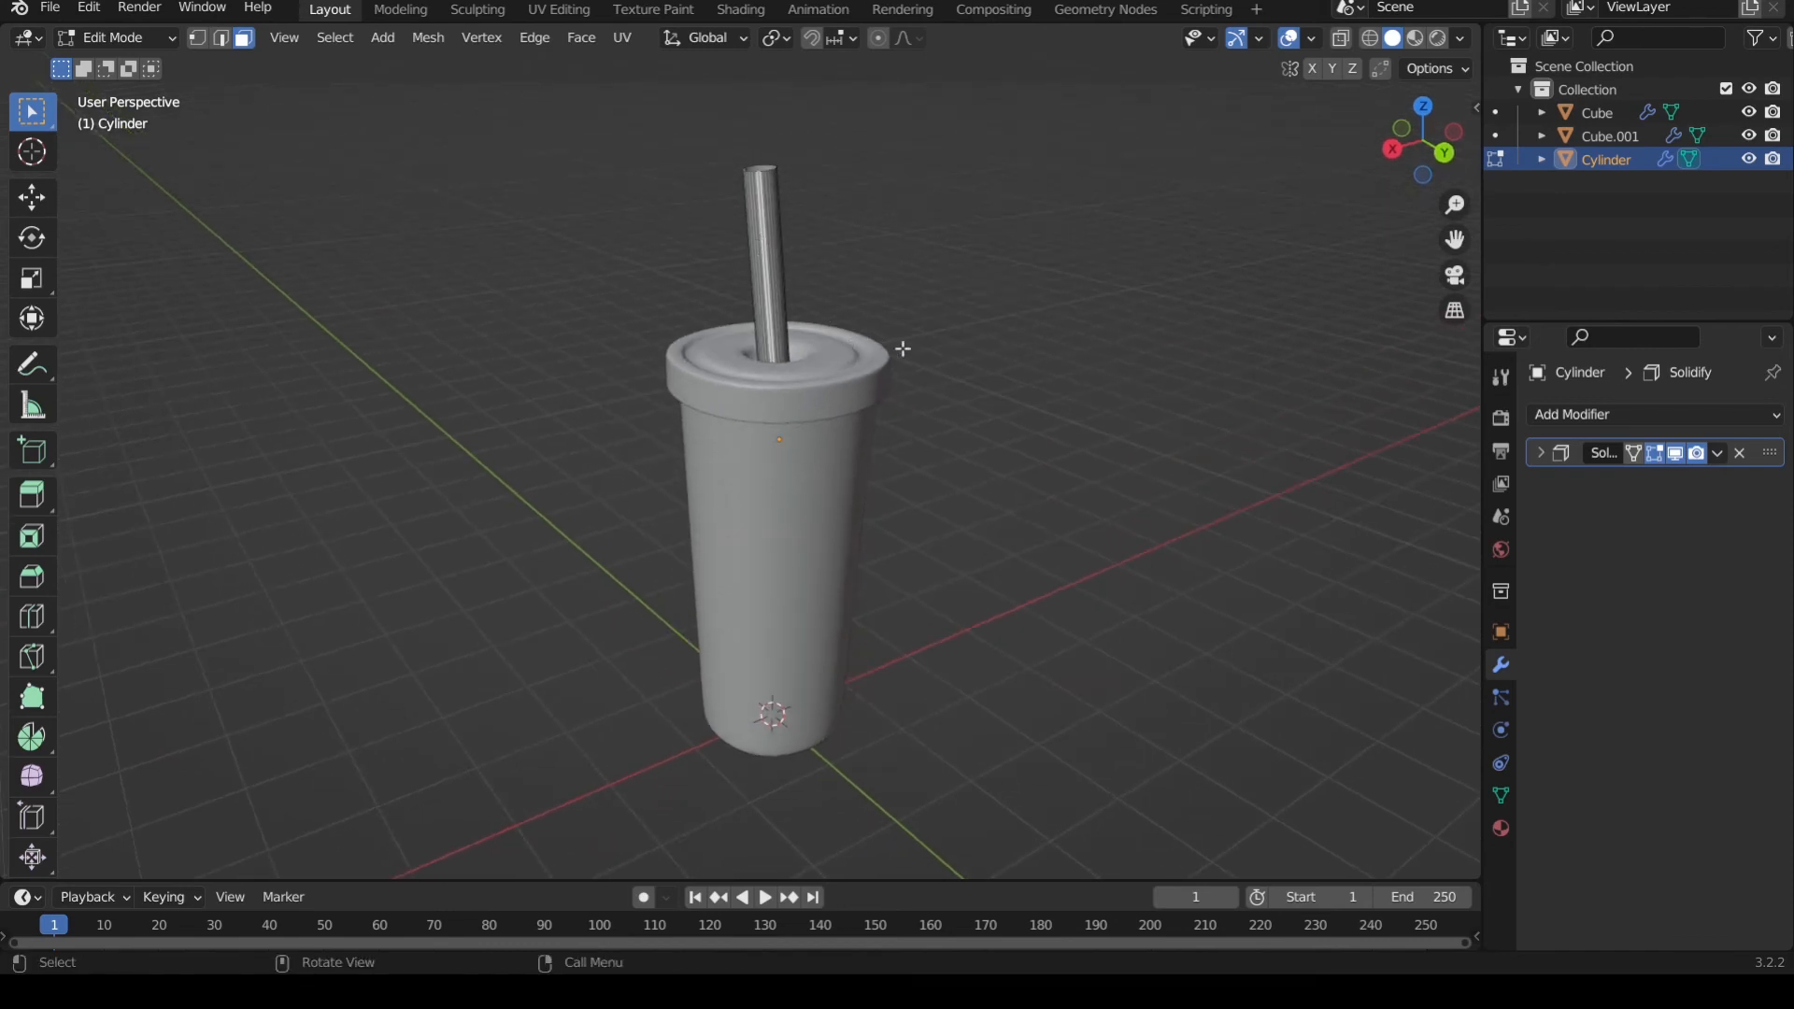
{"action": "key", "text": "Tab"}
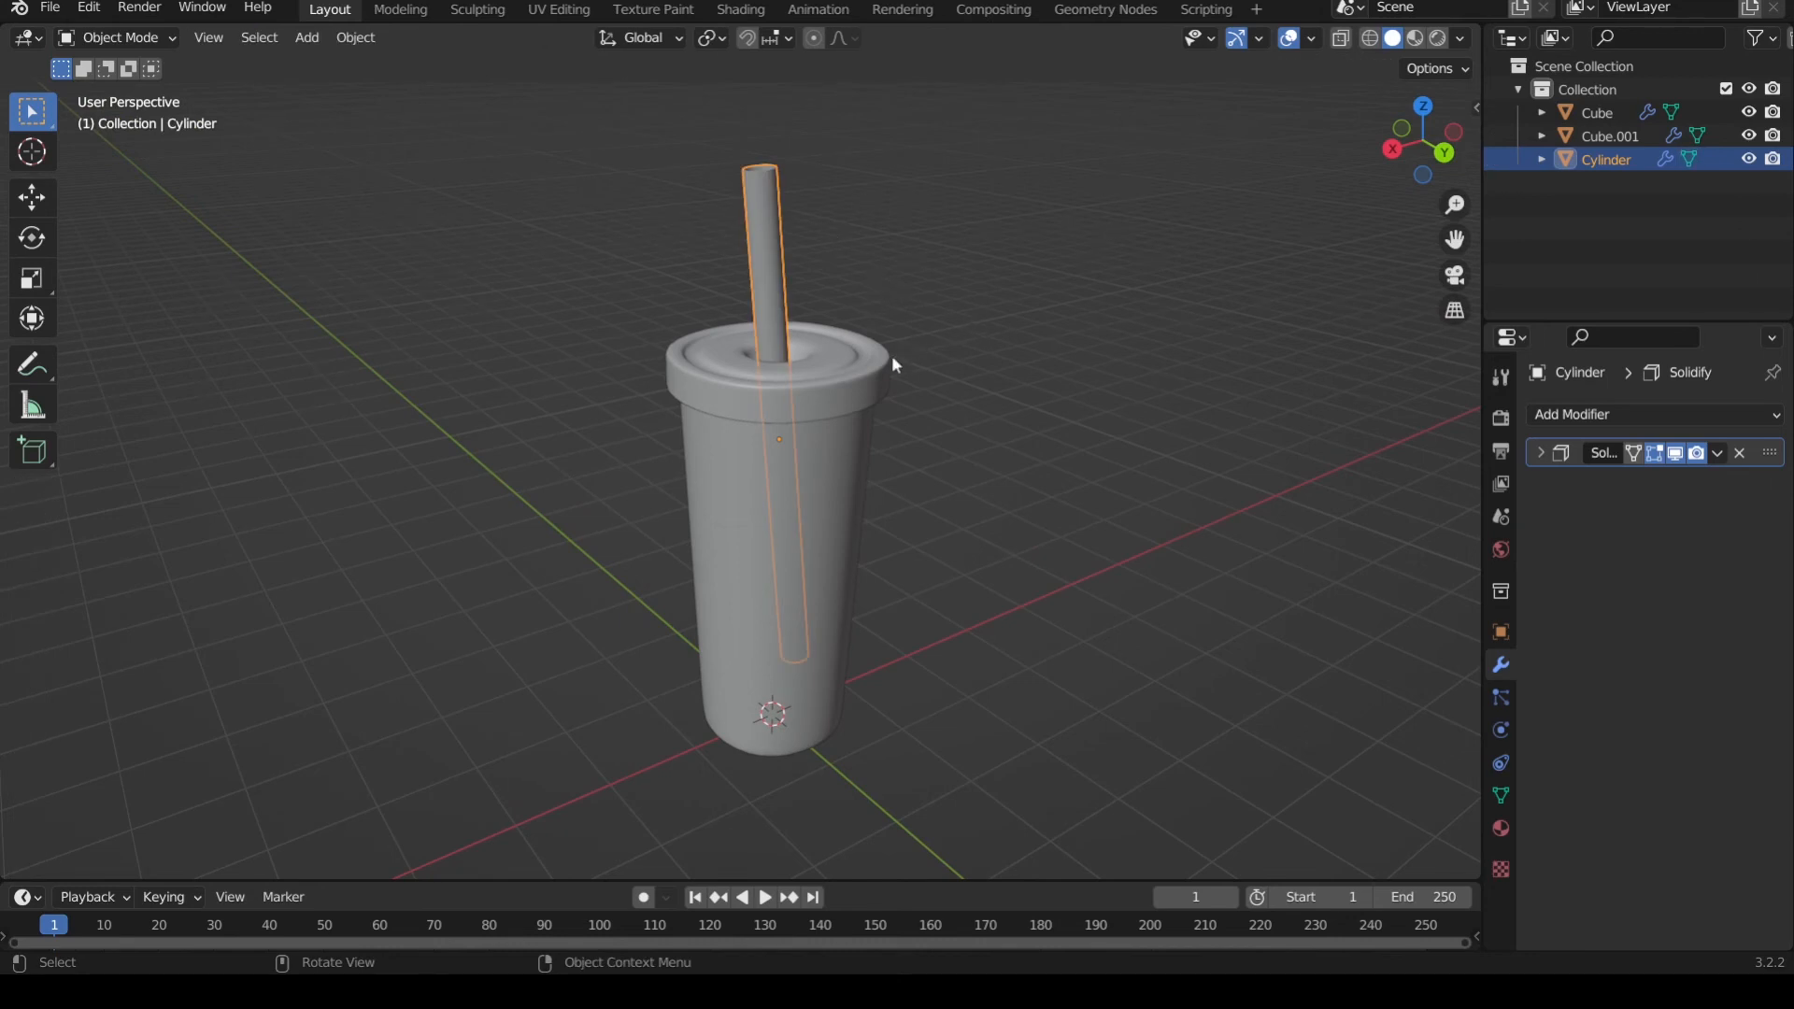
- Select the straw, lid and cup in turn to identify each part's object name in the scene
{"action": "left_click", "coordinate": [837, 297]}
{"action": "left_click", "coordinate": [769, 266]}
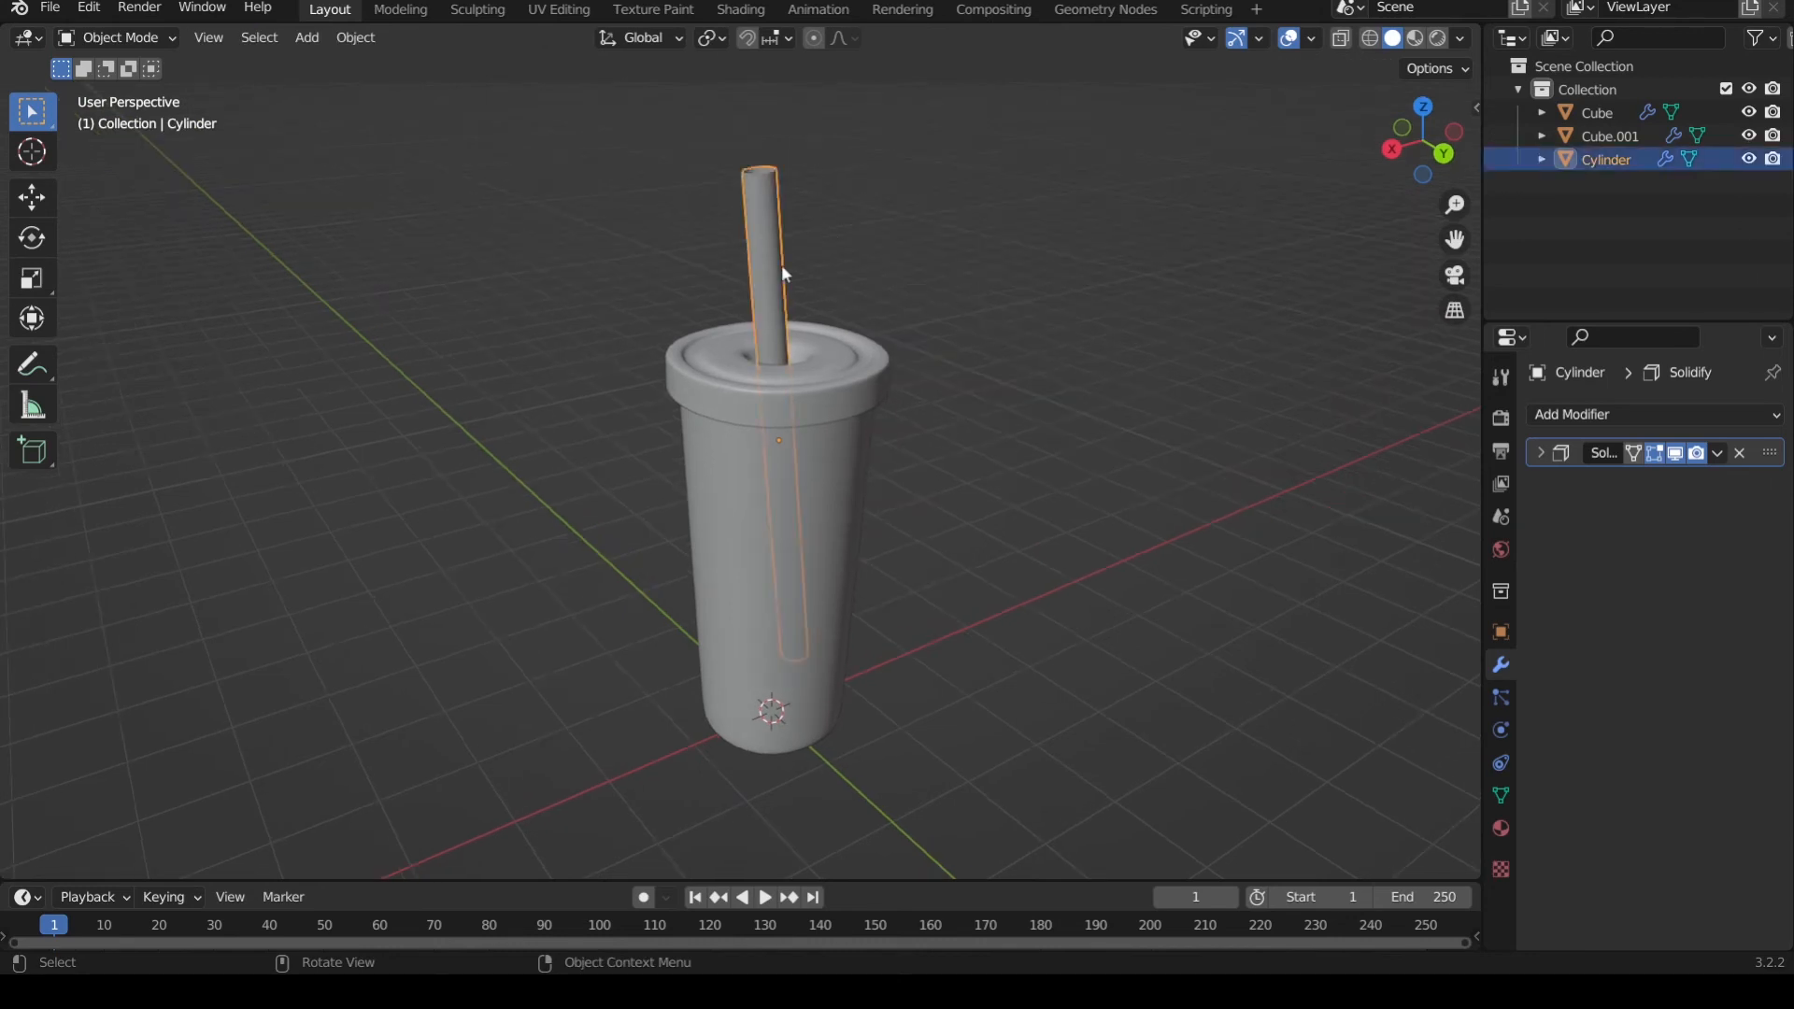
{"action": "left_click", "coordinate": [860, 373]}
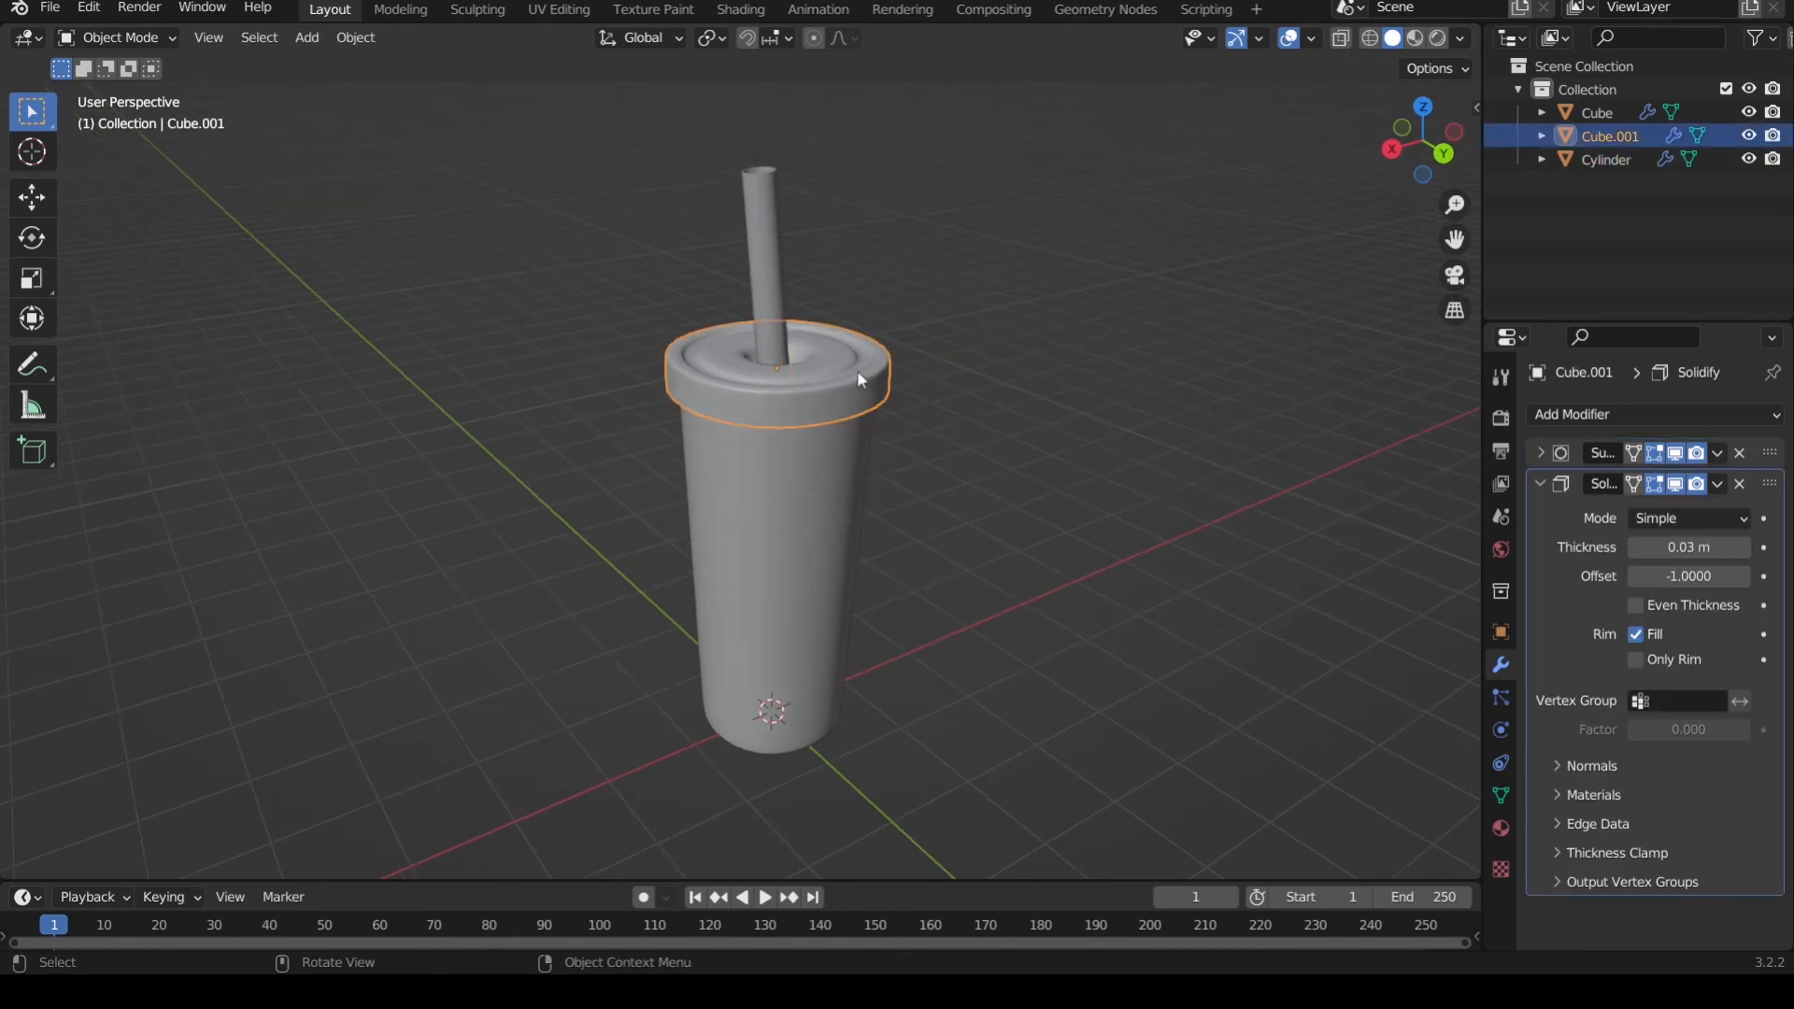
{"action": "left_click", "coordinate": [831, 500]}
{"action": "left_click", "coordinate": [781, 247]}
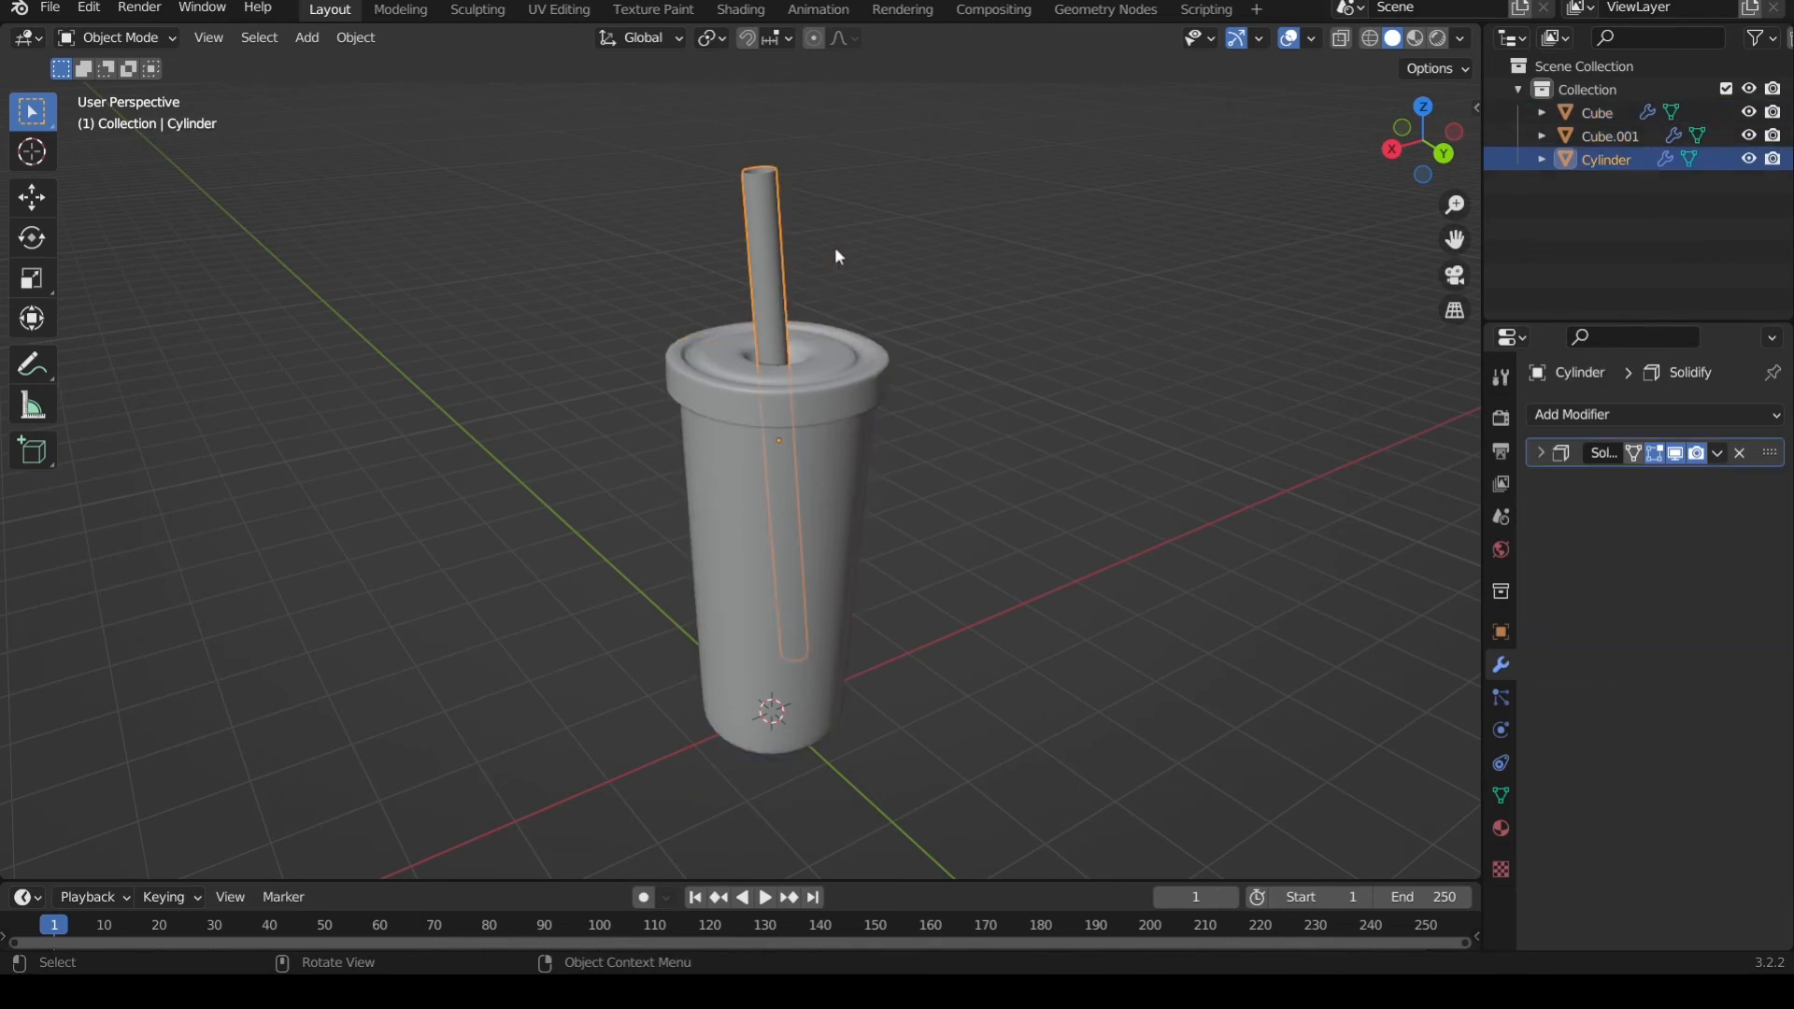
{"action": "left_click", "coordinate": [1075, 285]}
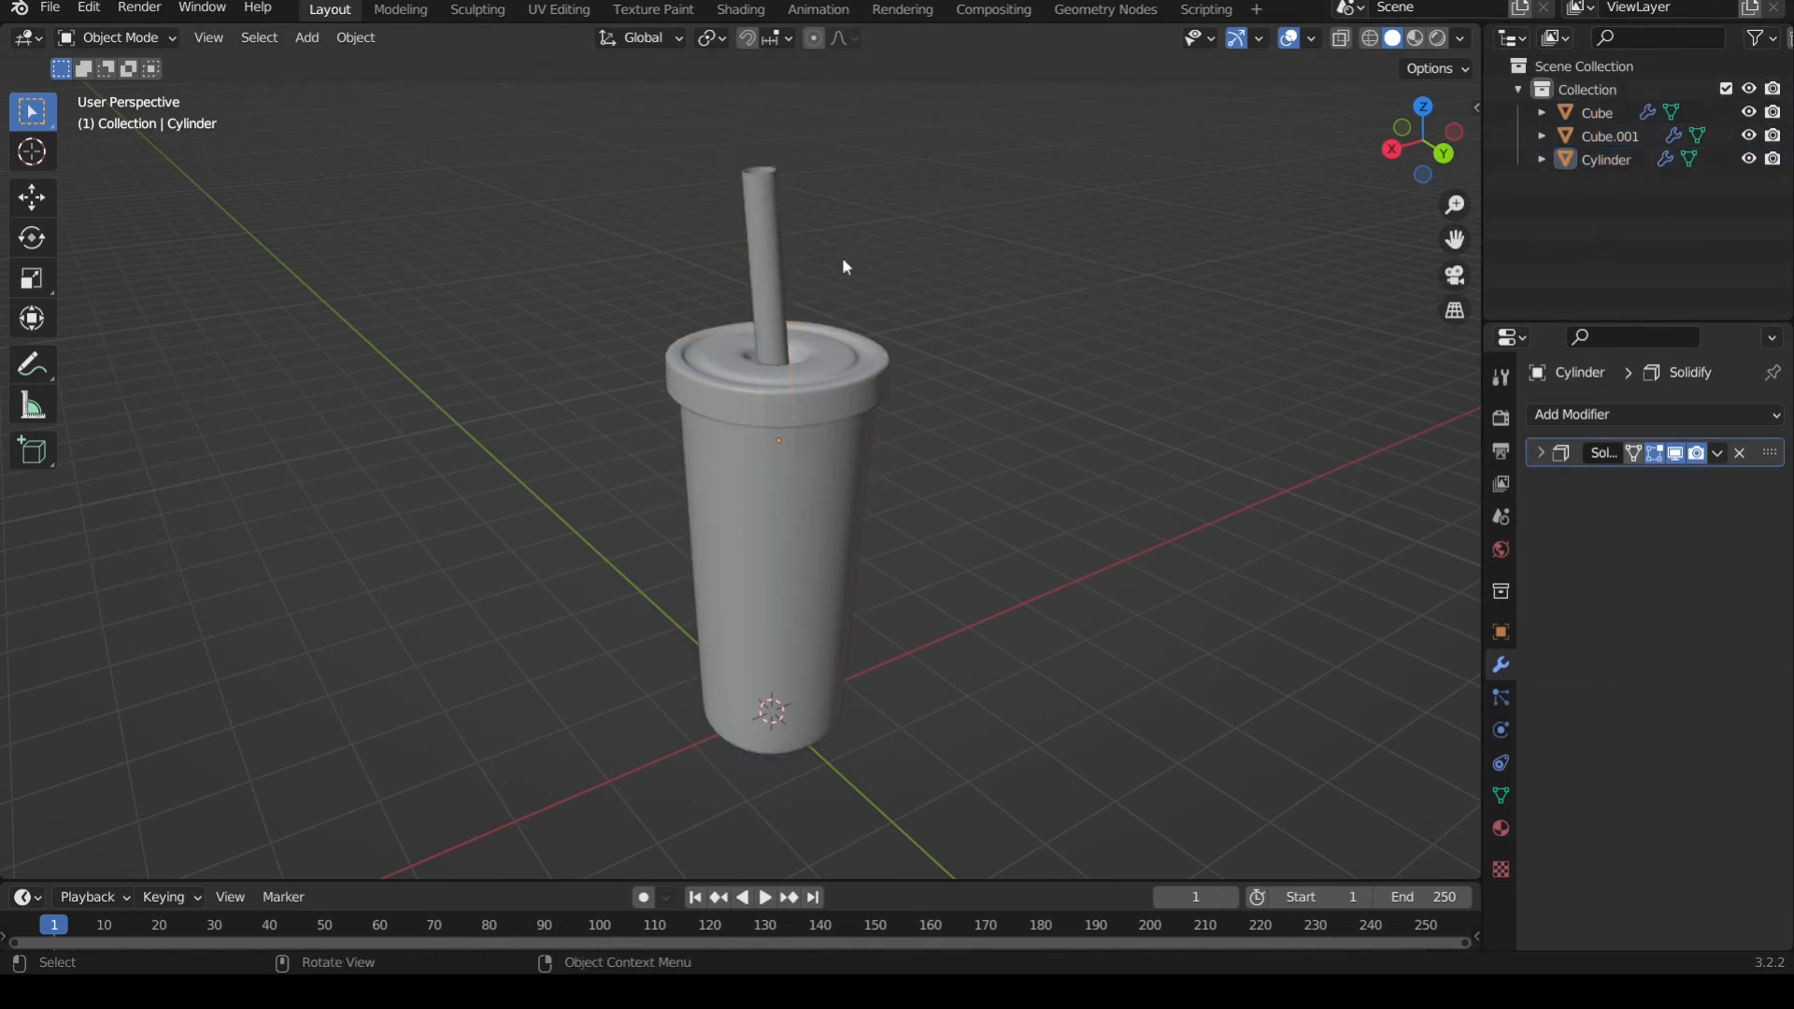
{"action": "left_click", "coordinate": [770, 244]}
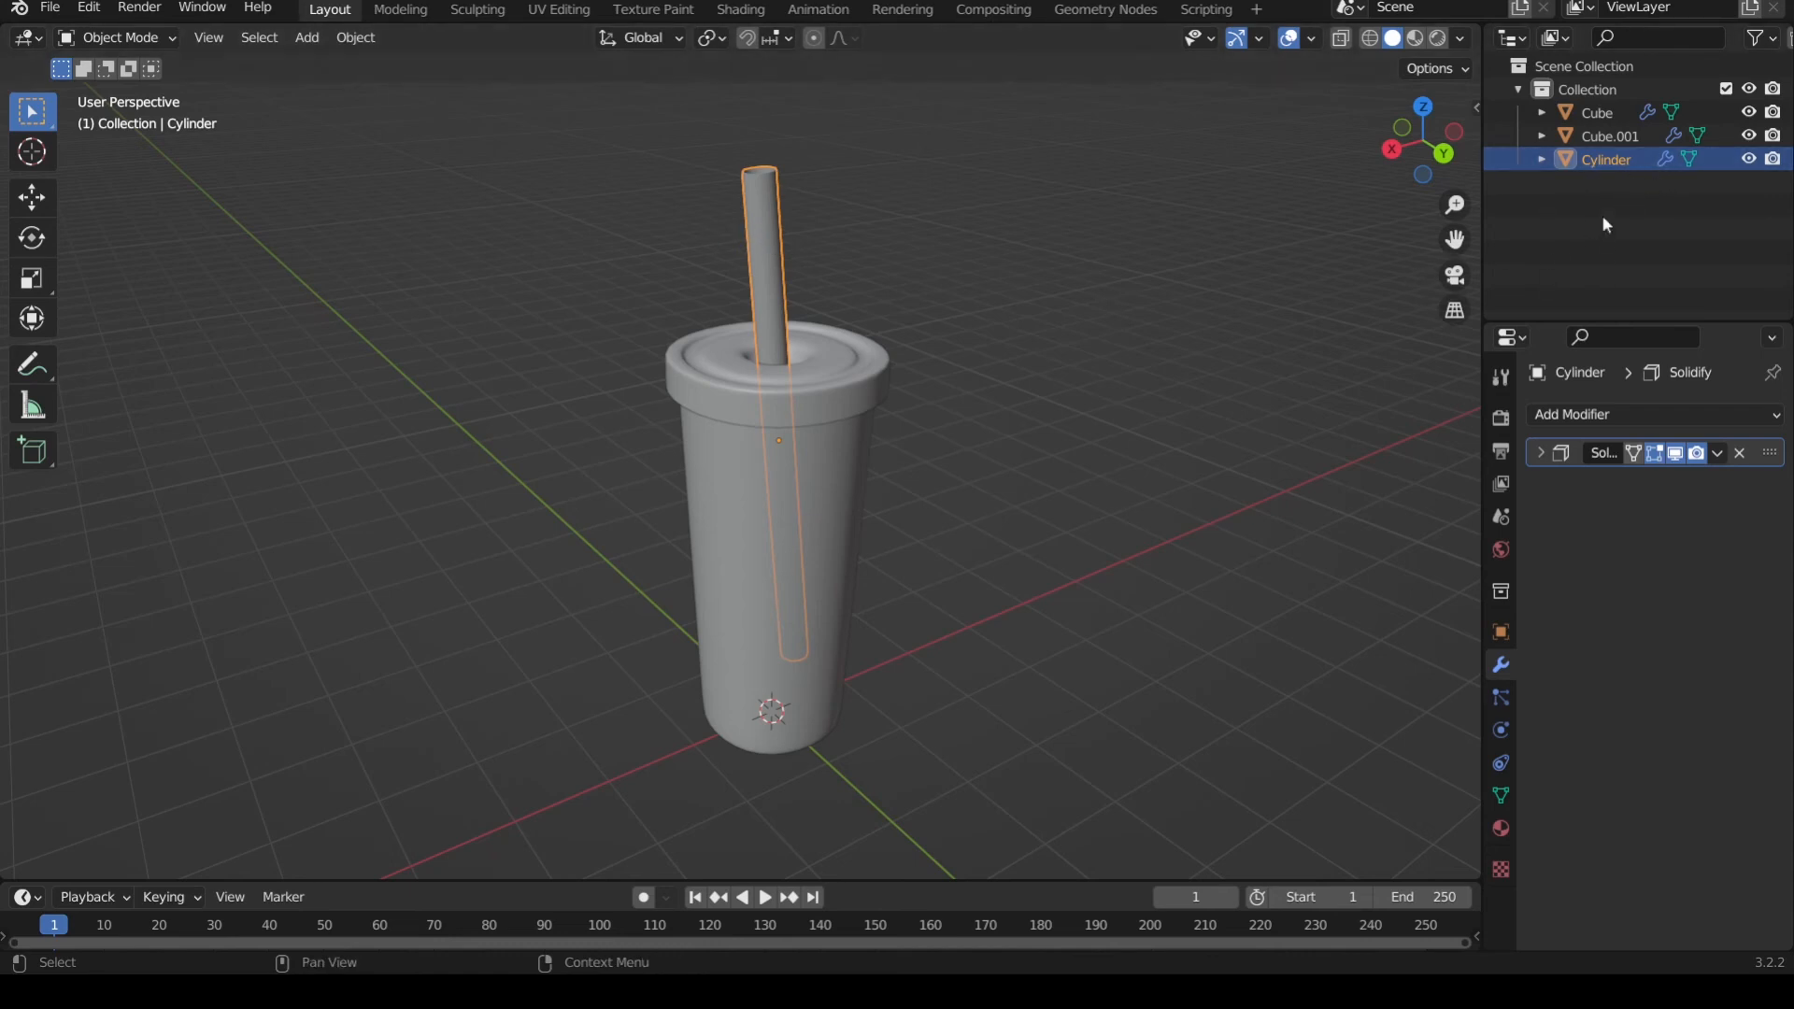
{"action": "left_click", "coordinate": [1366, 261]}
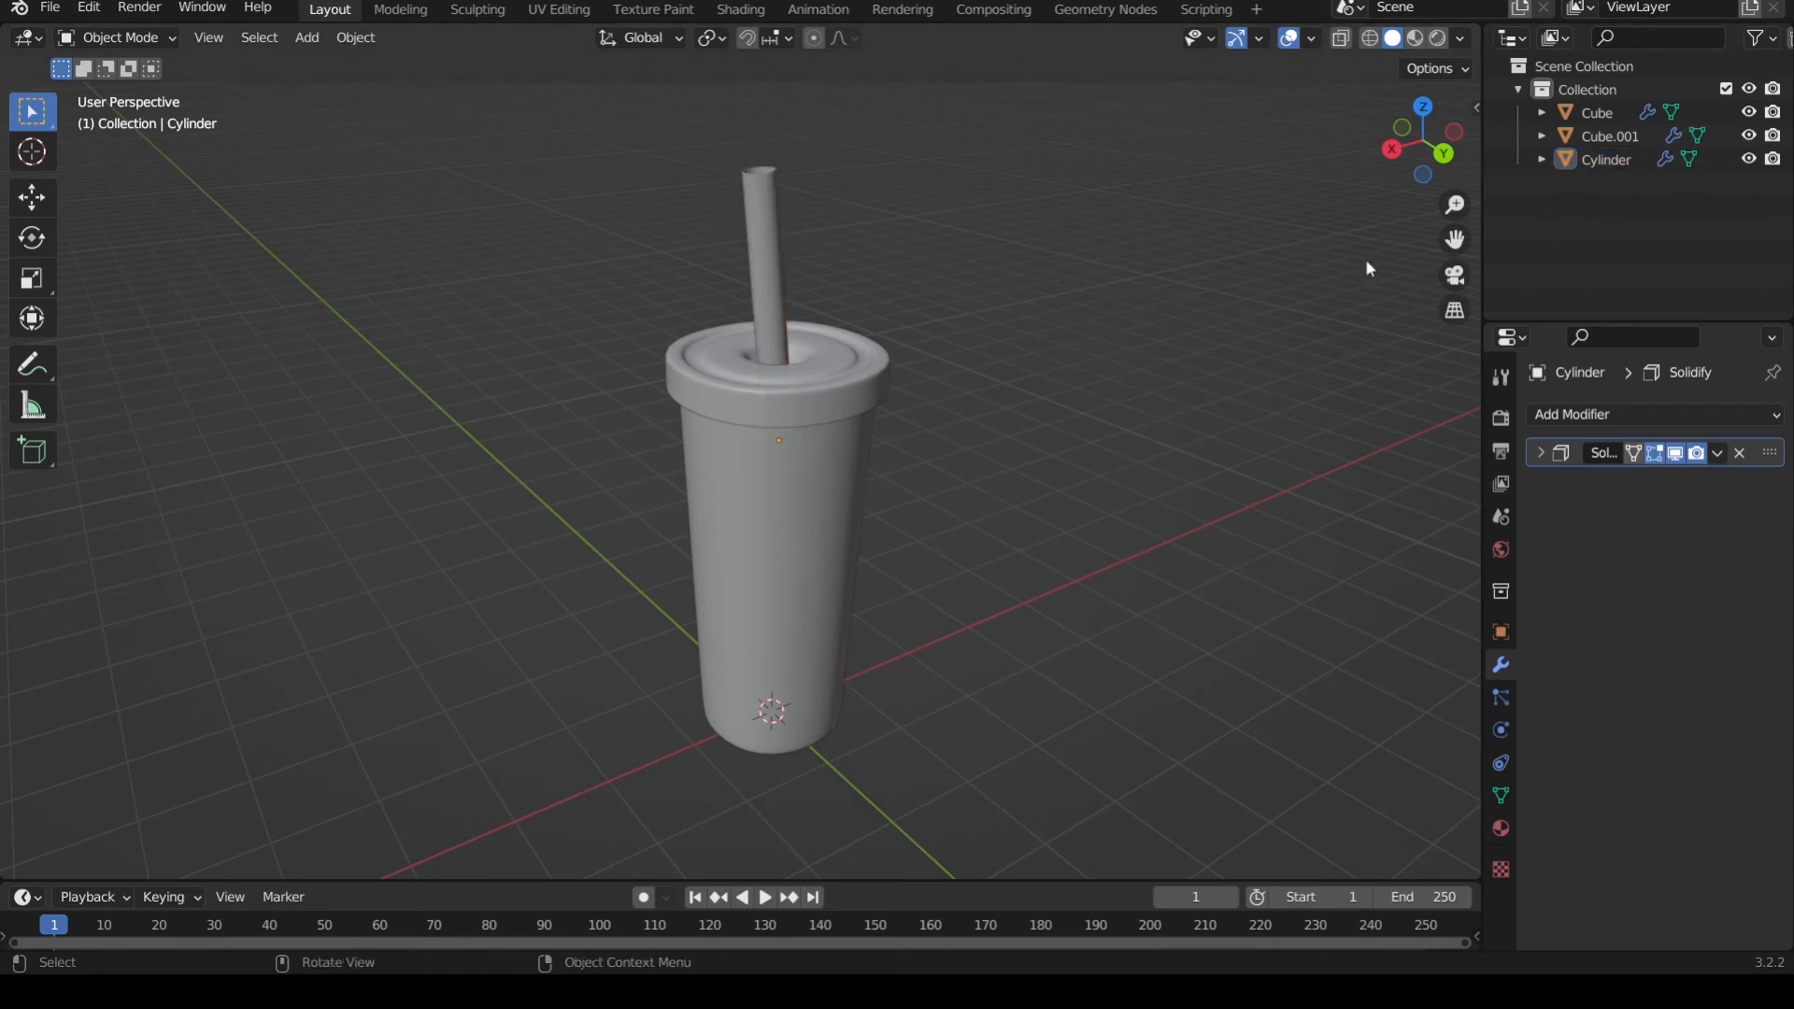
- Rename the straw object as Sedotan
{"action": "double_click", "coordinate": [1615, 160]}
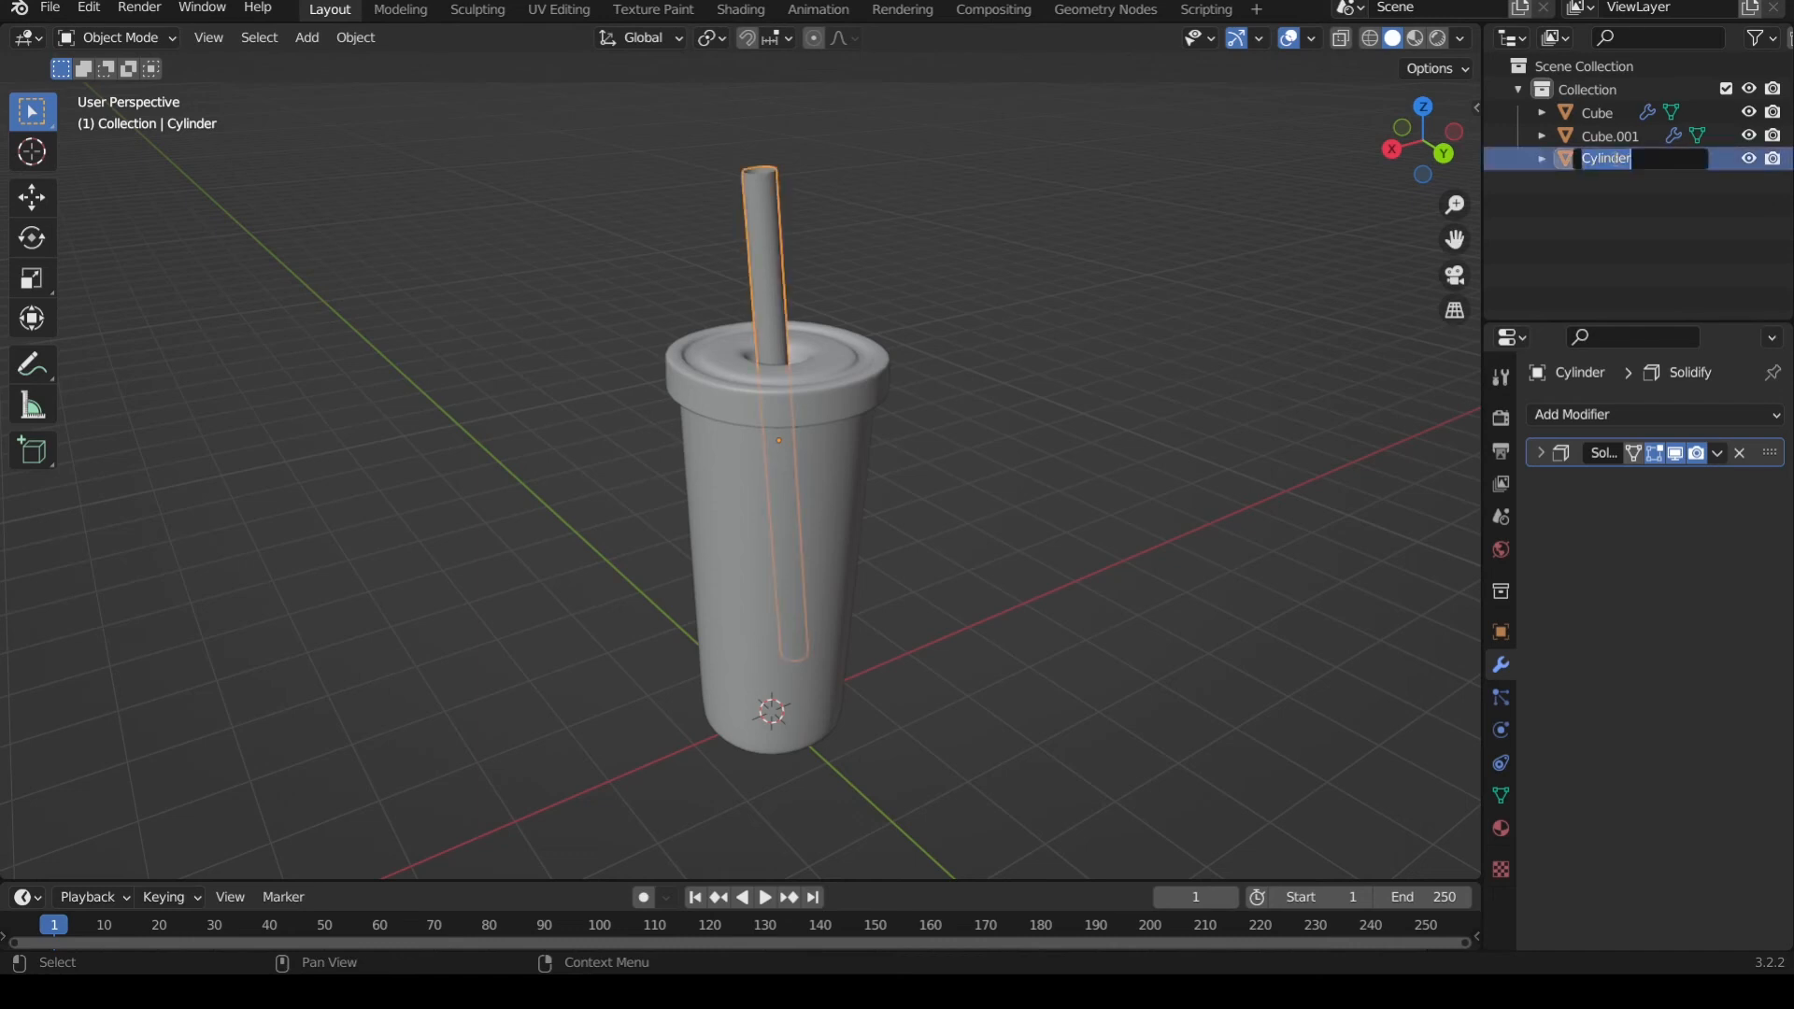
{"action": "type", "text": "Sedotan"}
{"action": "key", "text": "Return"}
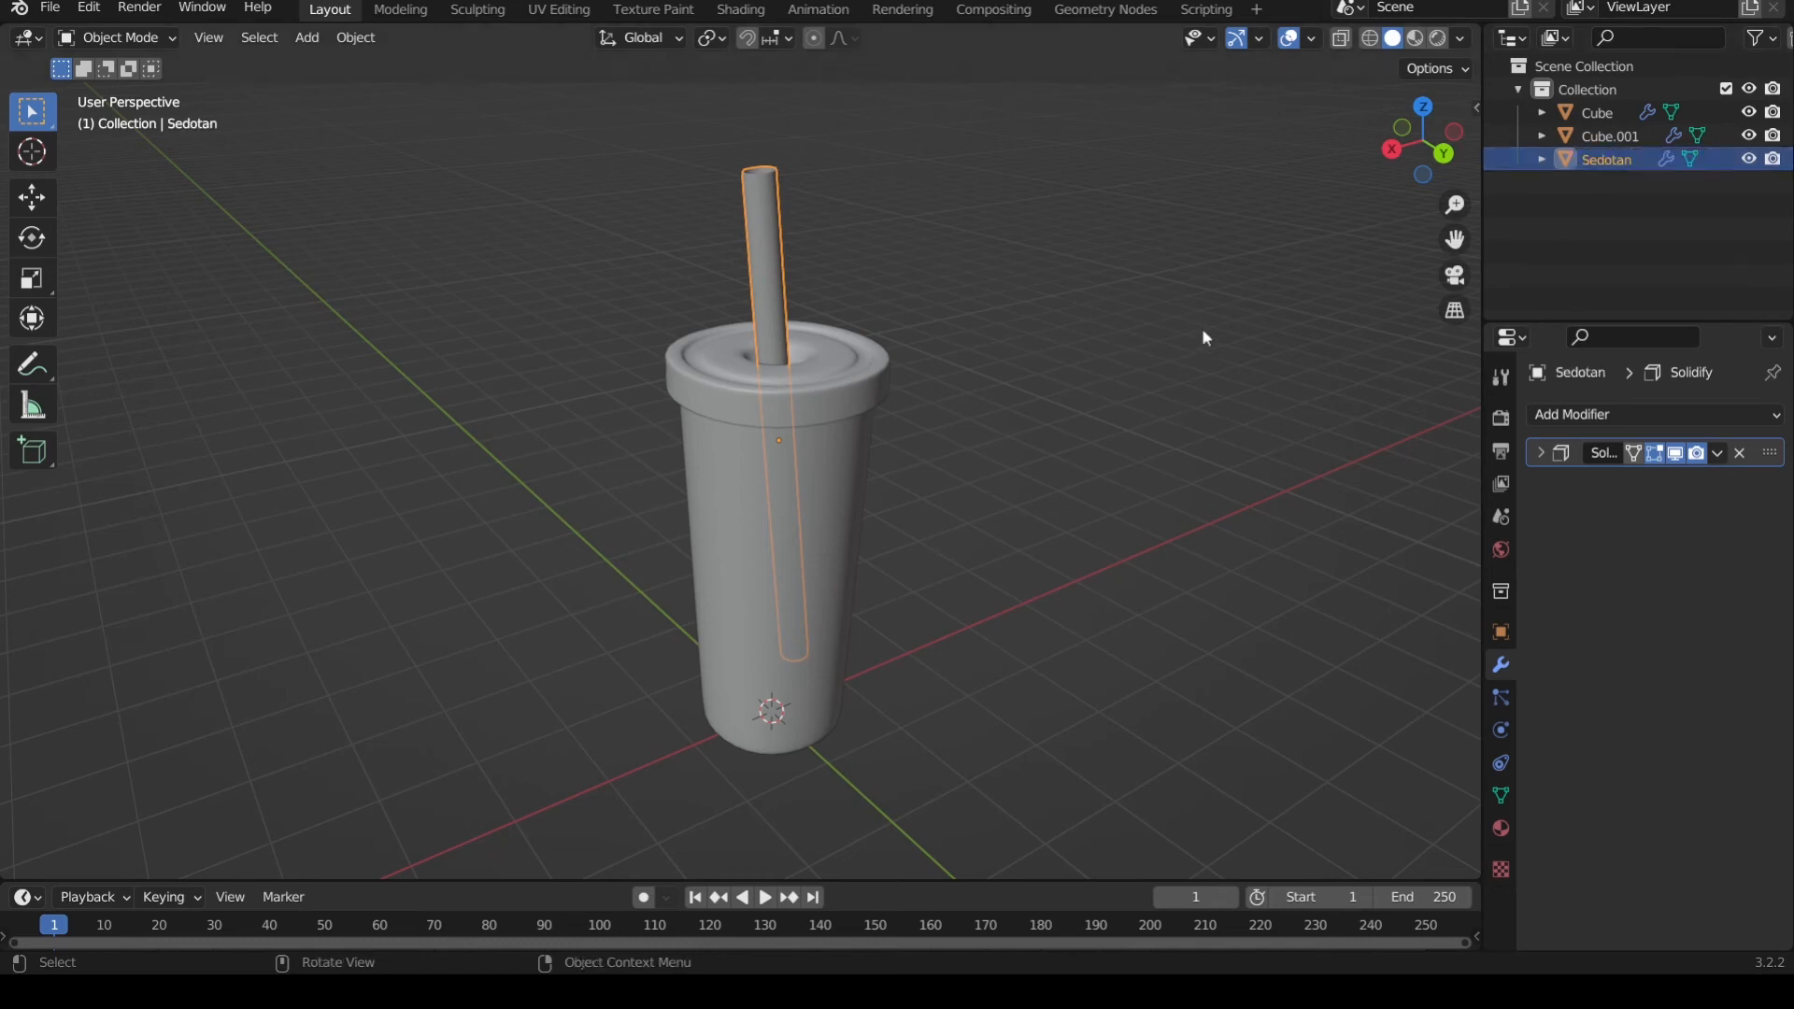
- Rename the lid object as Tutup Gelas
{"action": "left_click", "coordinate": [872, 385]}
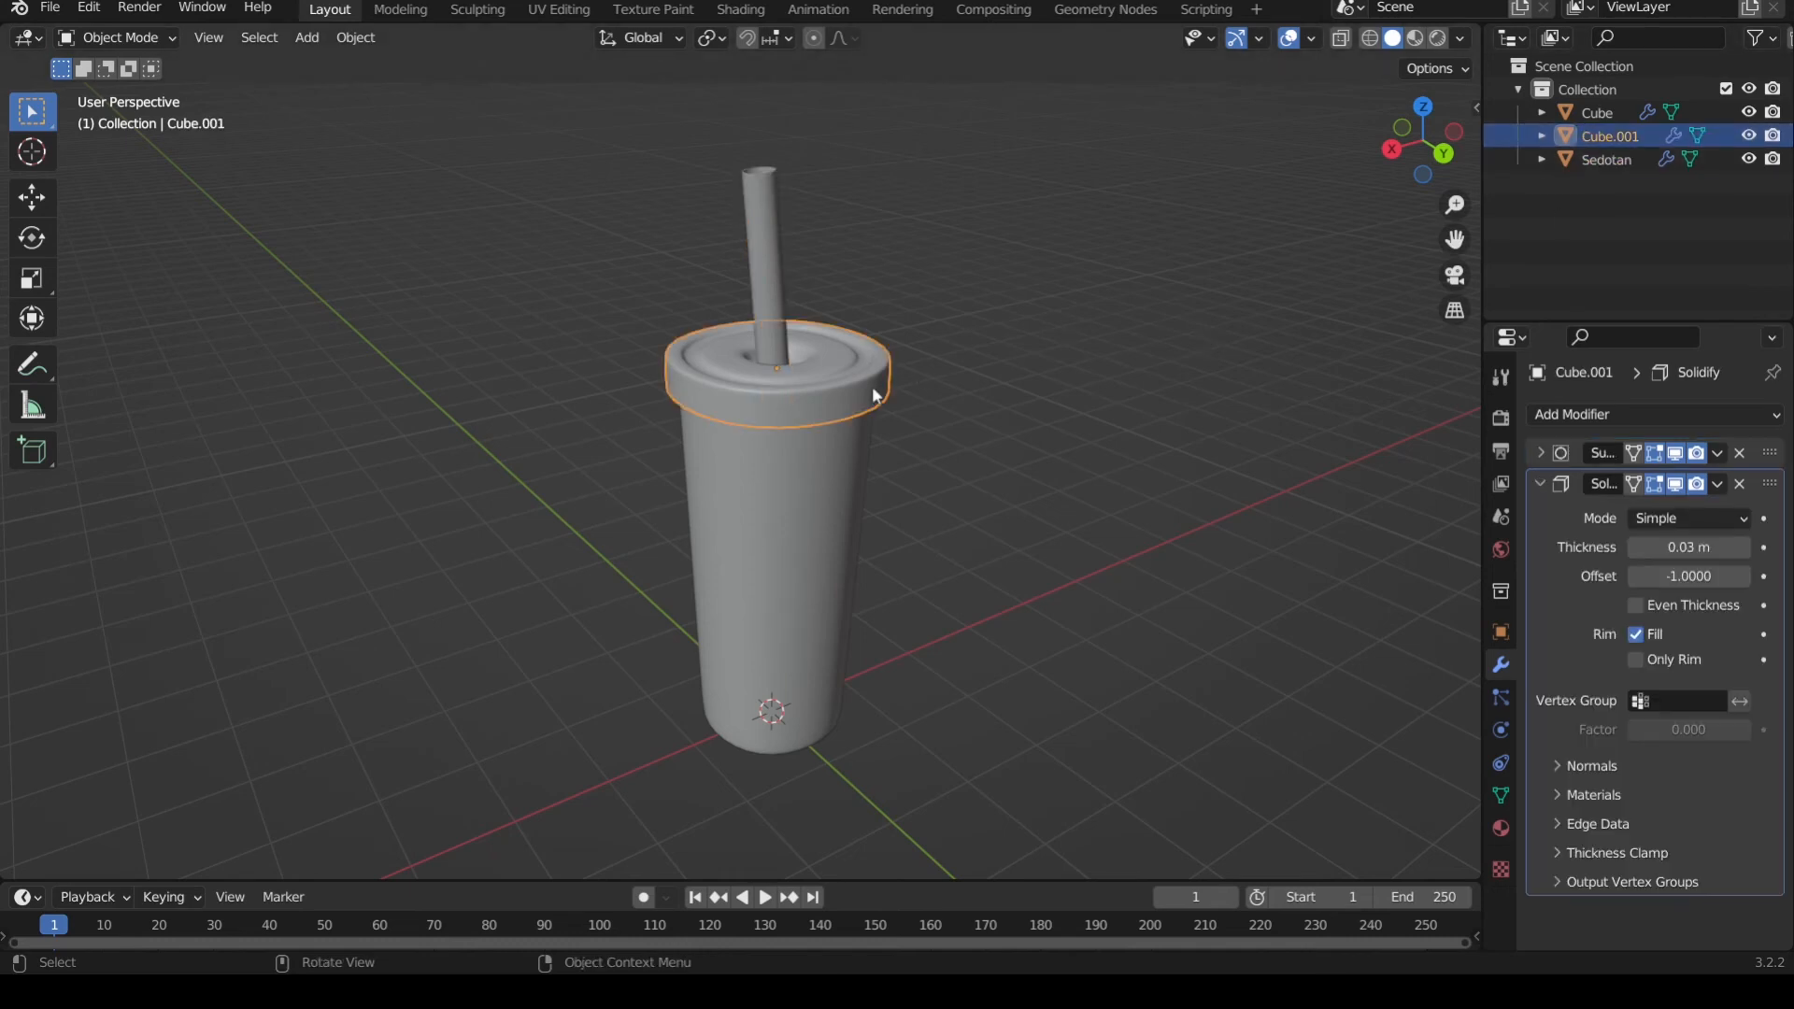
{"action": "double_click", "coordinate": [1611, 136]}
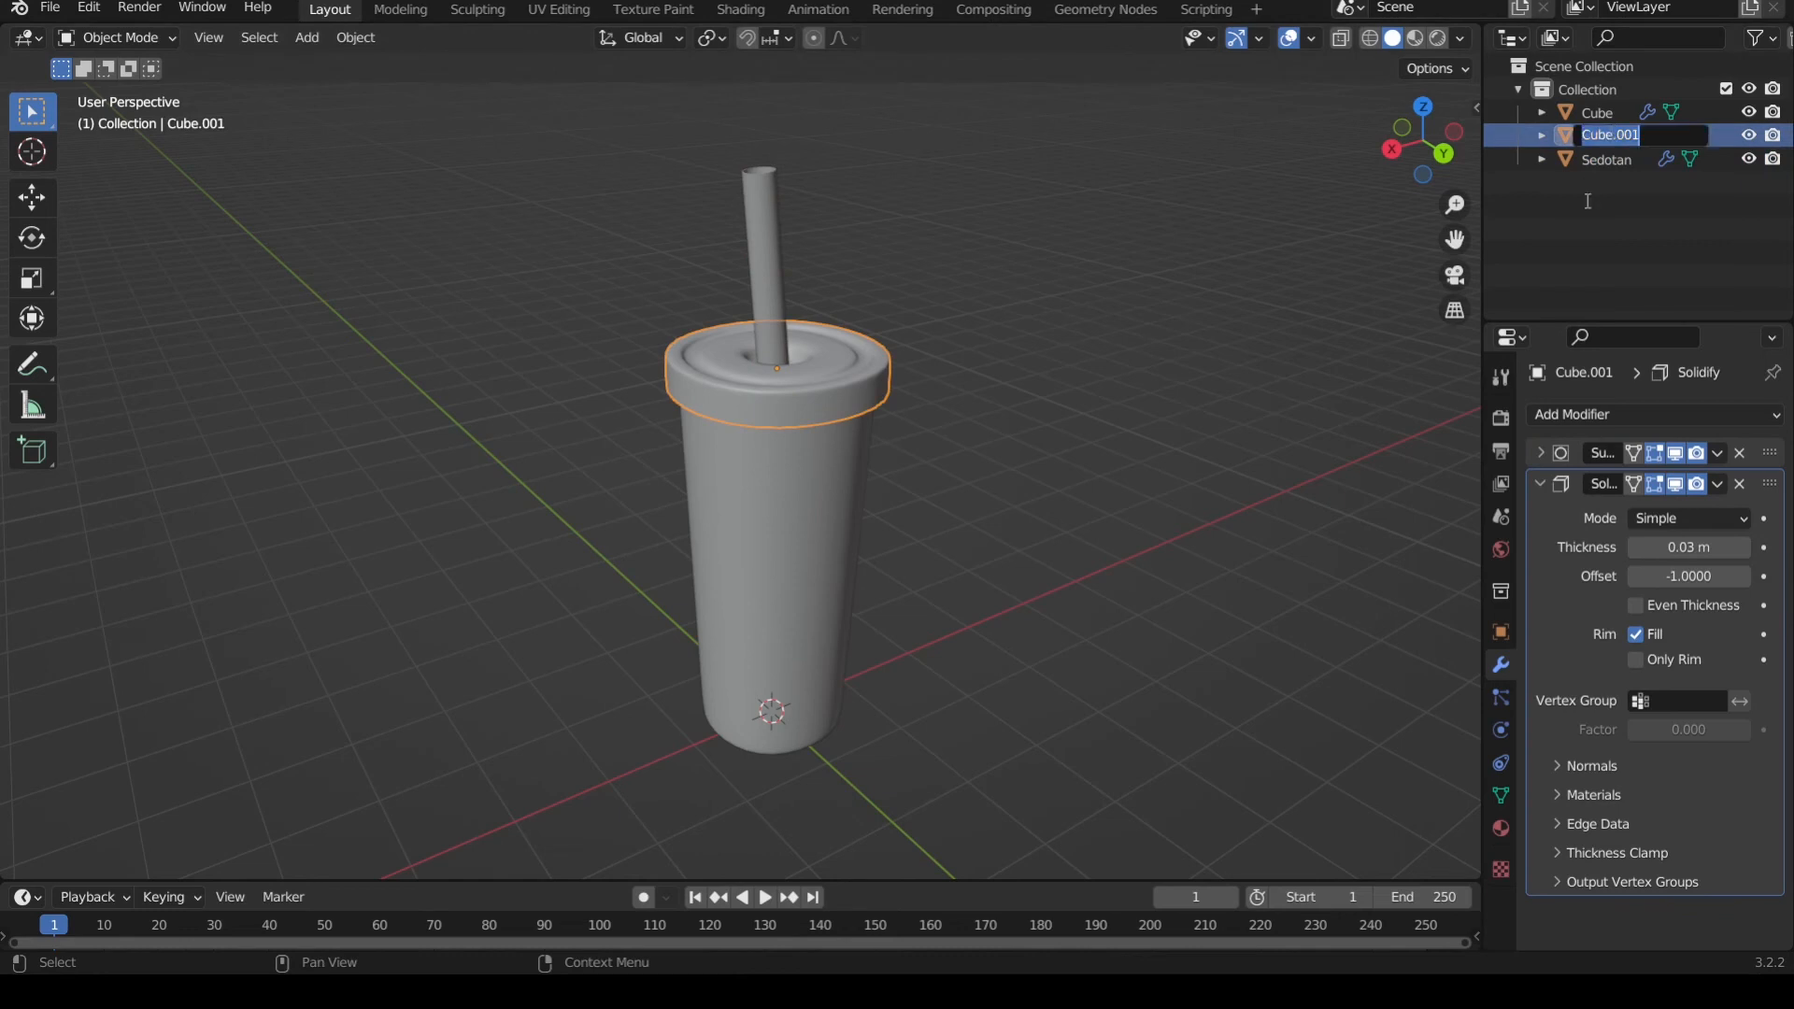
{"action": "type", "text": "Tutup Gelas"}
{"action": "key", "text": "Return"}
- Rename the cup body object as Gelas Boba
{"action": "left_click", "coordinate": [789, 507]}
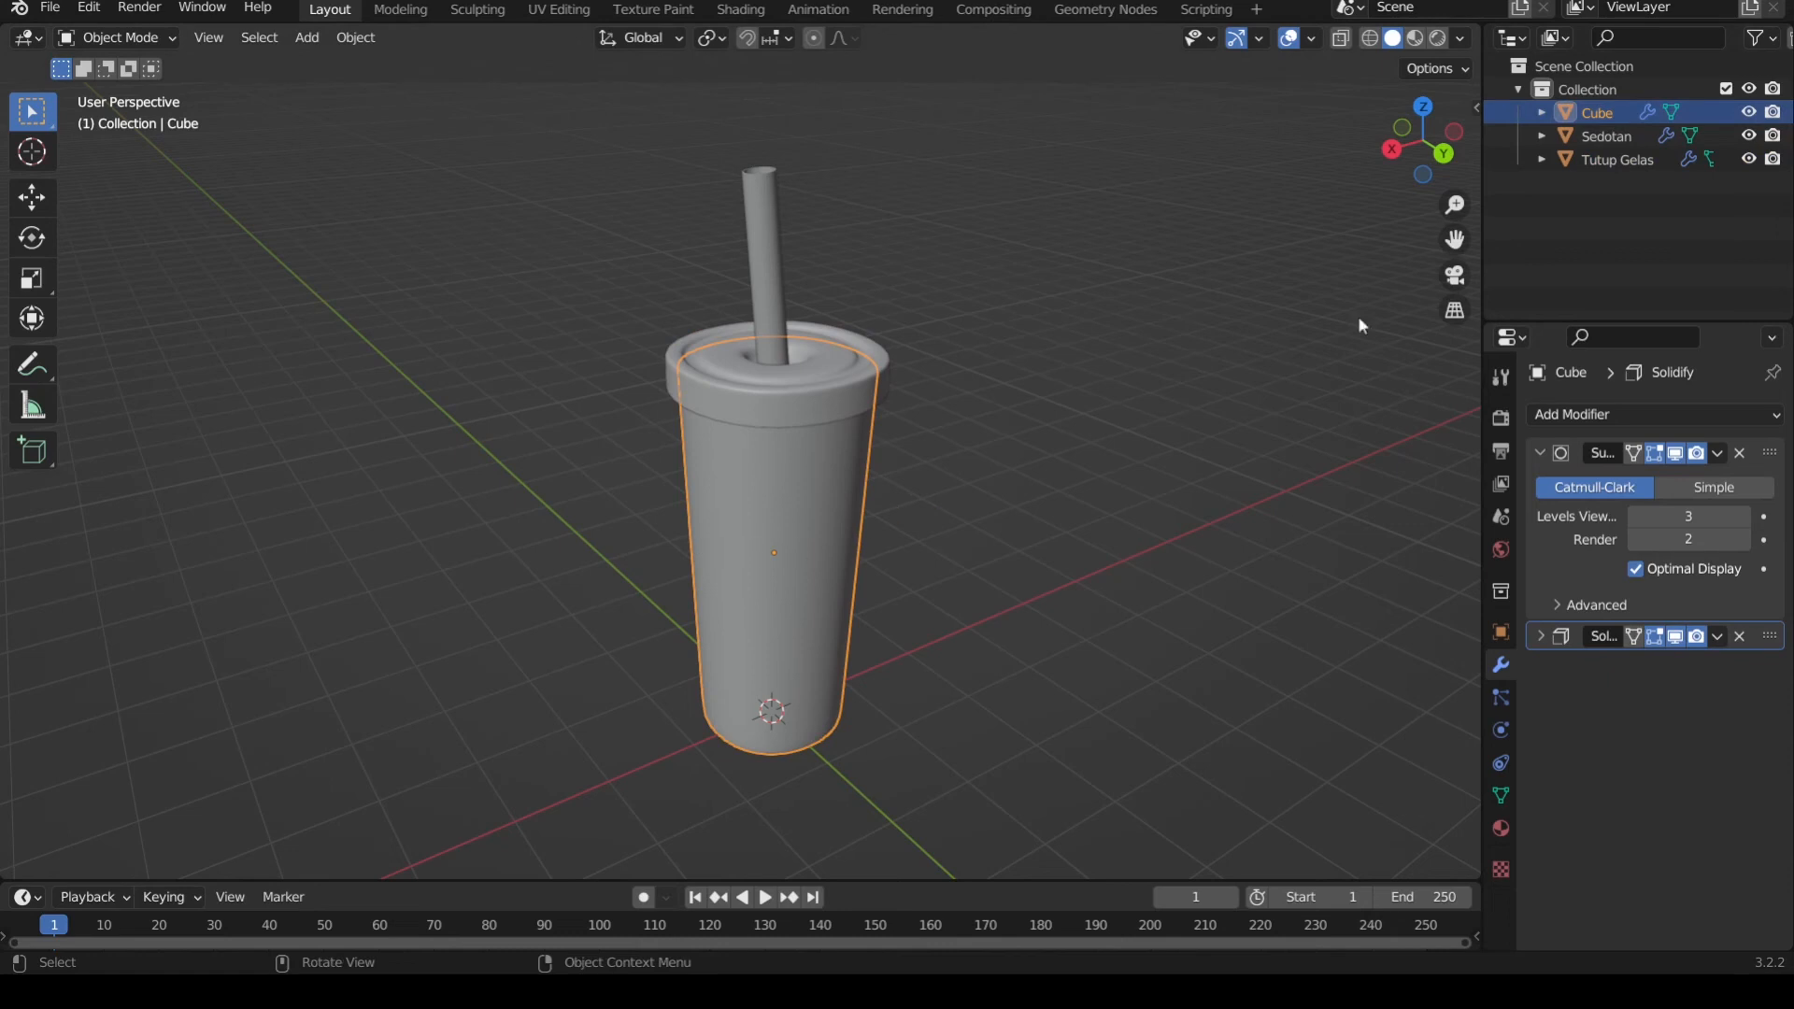
{"action": "double_click", "coordinate": [1605, 120]}
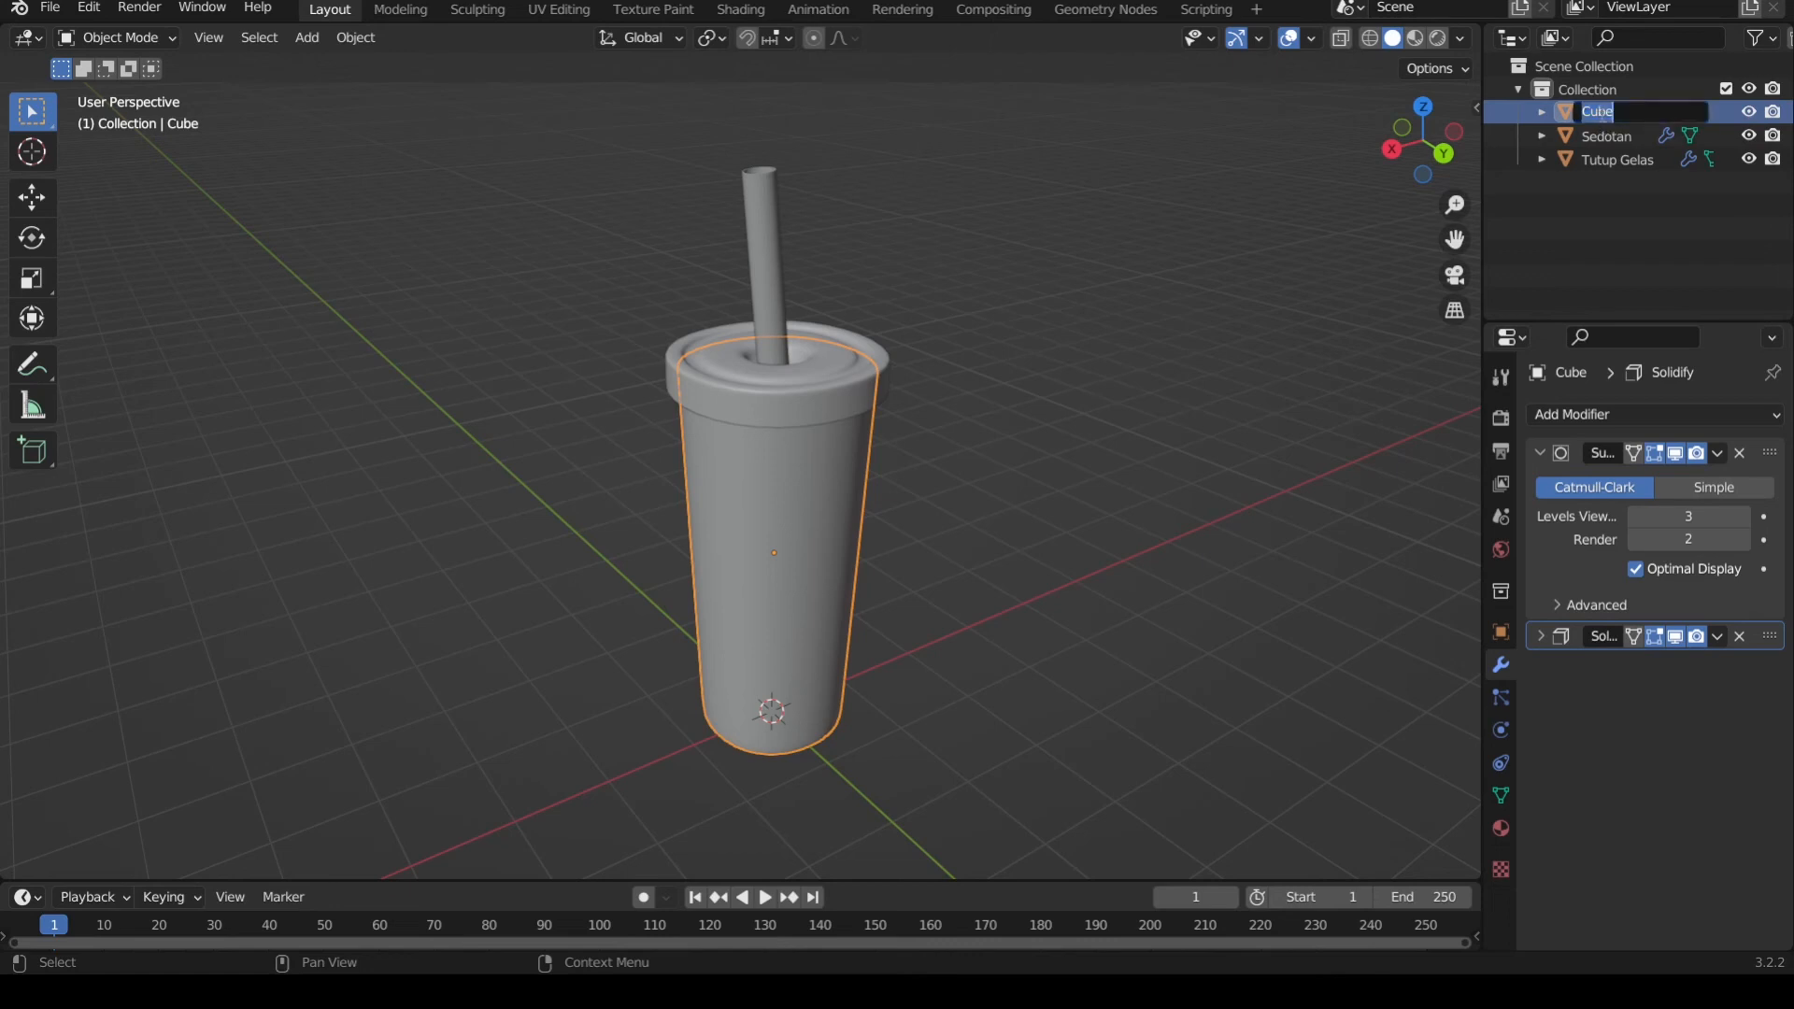
{"action": "type", "text": "Gelas Boba"}
{"action": "key", "text": "Return"}
- Deselect the cup and inspect the assembled cup, lid and straw from several angles
{"action": "middle_click_drag", "start_coordinate": [991, 355], "coordinate": [1043, 459]}
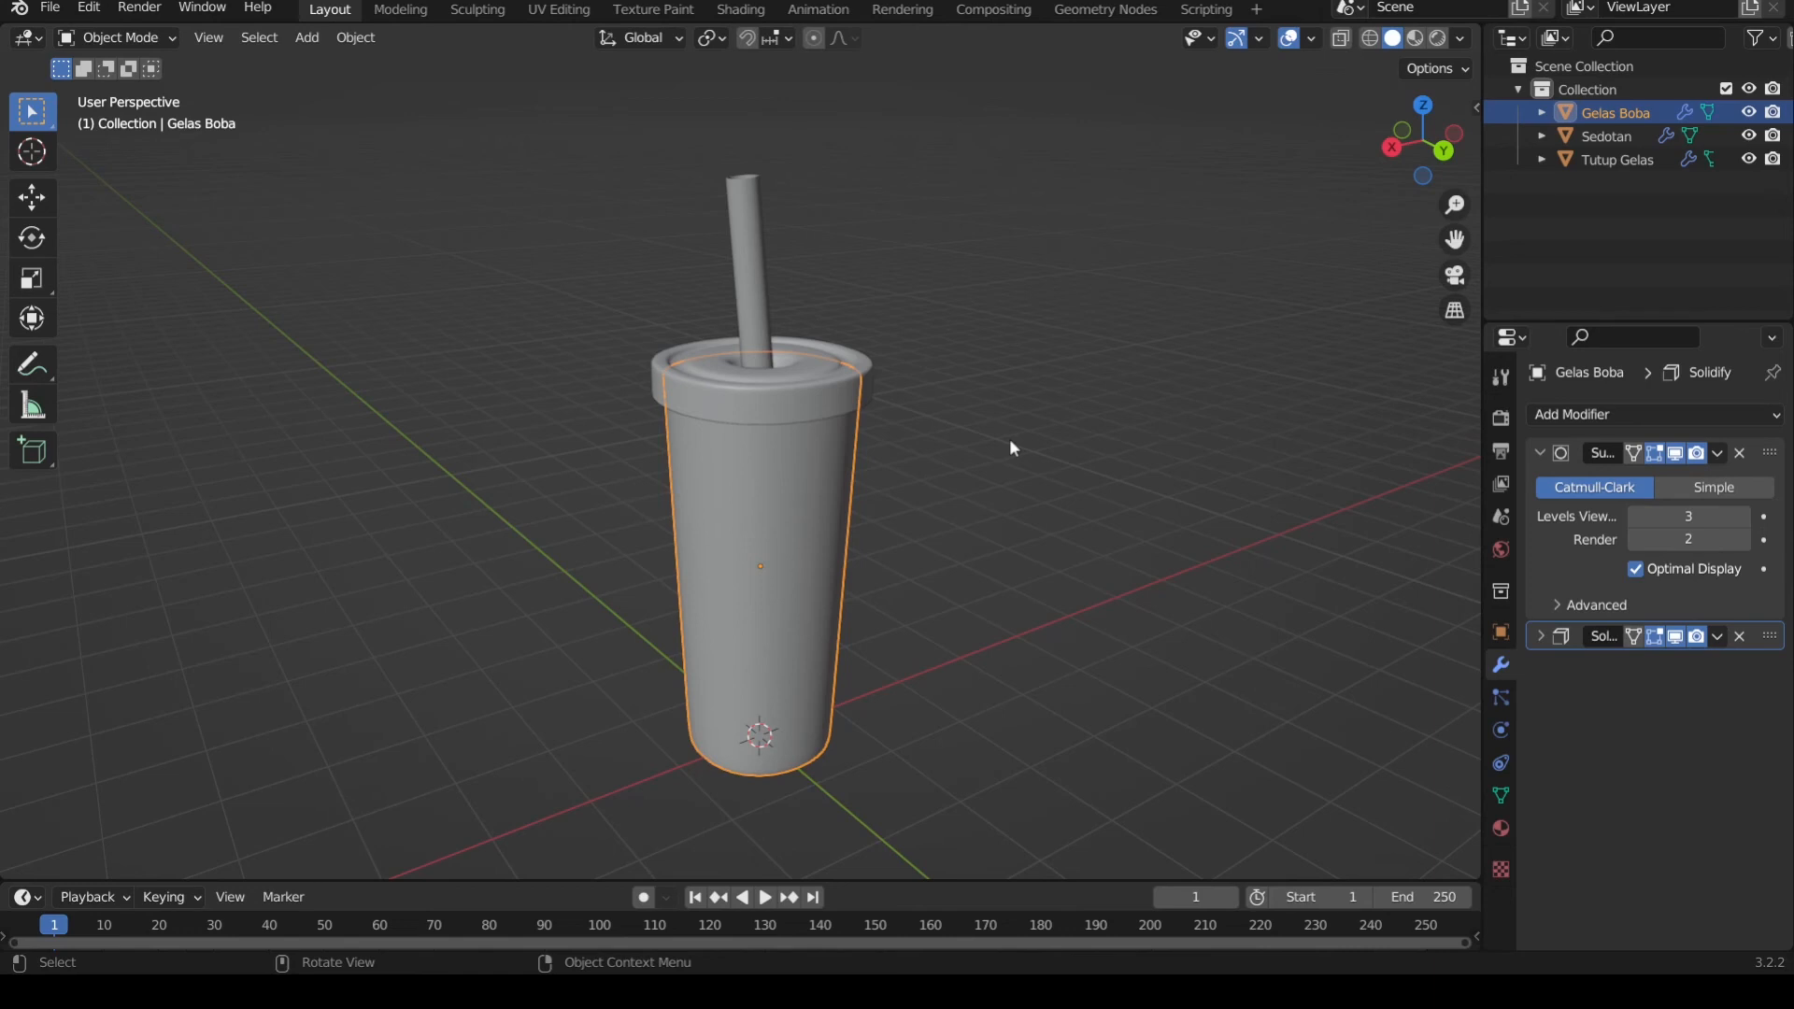
{"action": "middle_click_drag", "start_coordinate": [1100, 457], "coordinate": [1009, 503]}
{"action": "scroll", "coordinate": [1010, 524], "scroll_direction": "up", "scroll_amount": 1}
{"action": "scroll", "coordinate": [1010, 496], "scroll_direction": "down", "scroll_amount": 1}
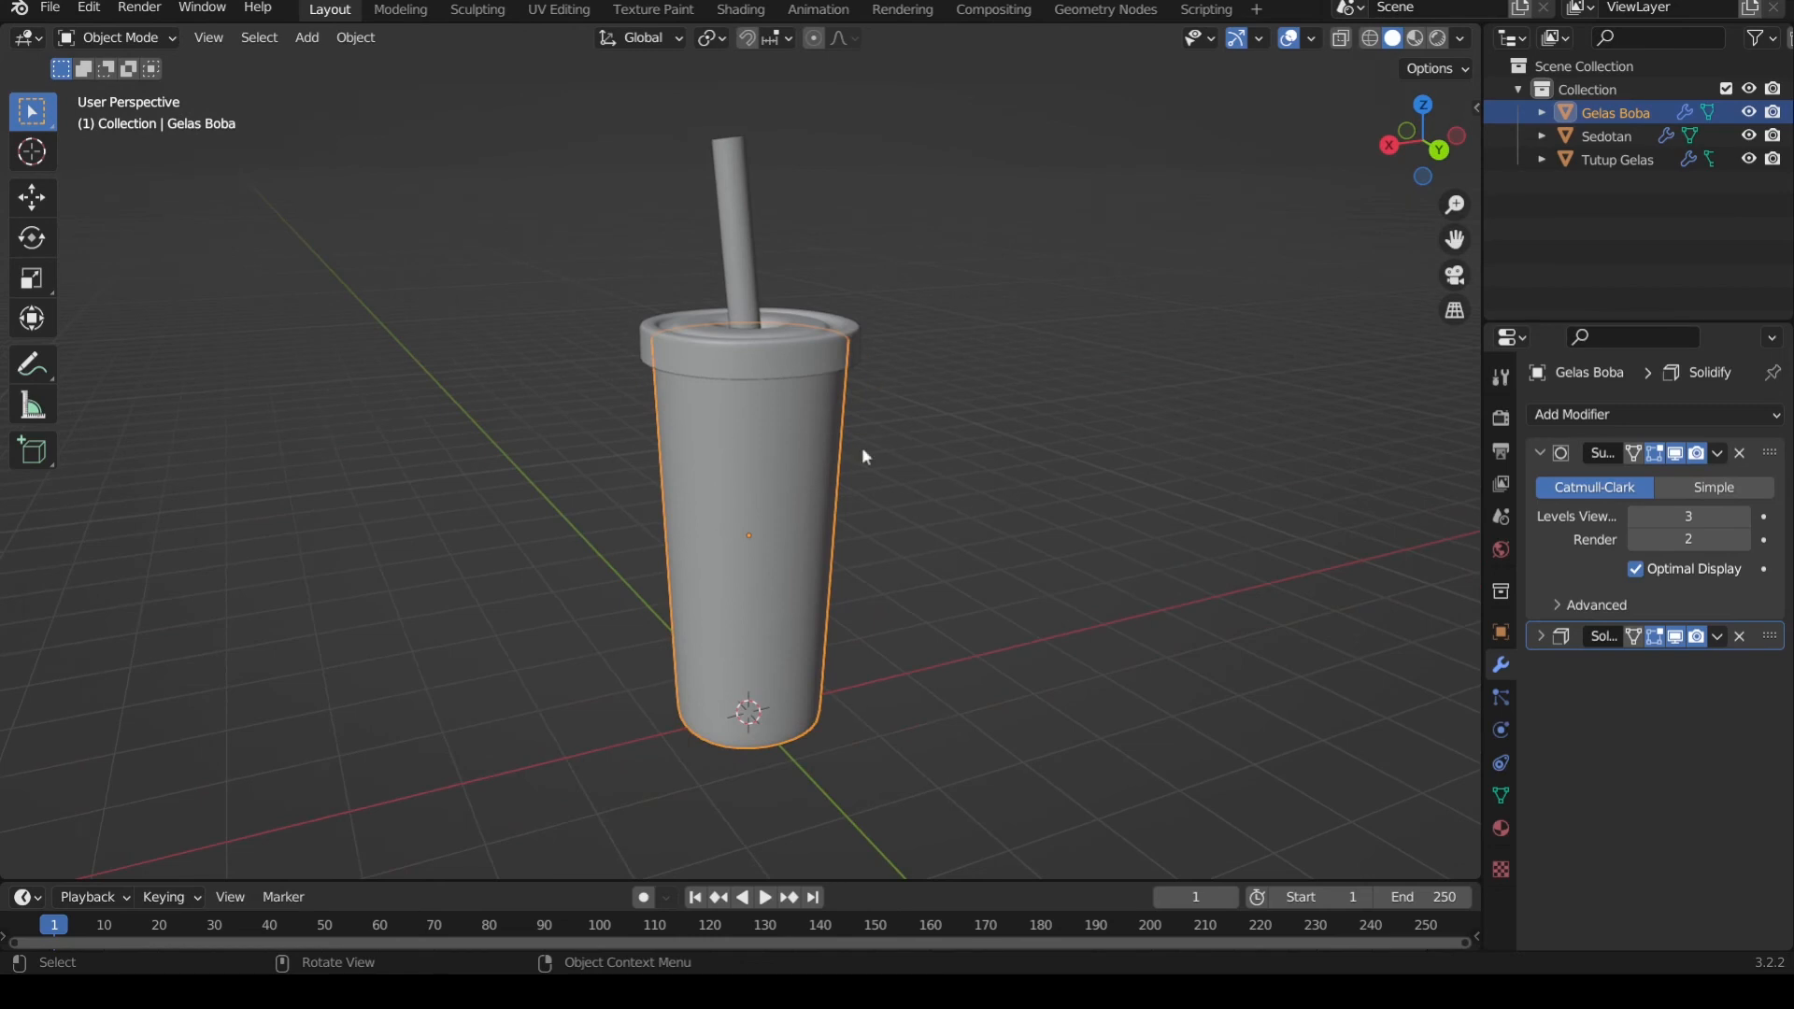
{"action": "middle_click_drag", "start_coordinate": [911, 352], "coordinate": [957, 416]}
{"action": "left_click", "coordinate": [957, 416]}
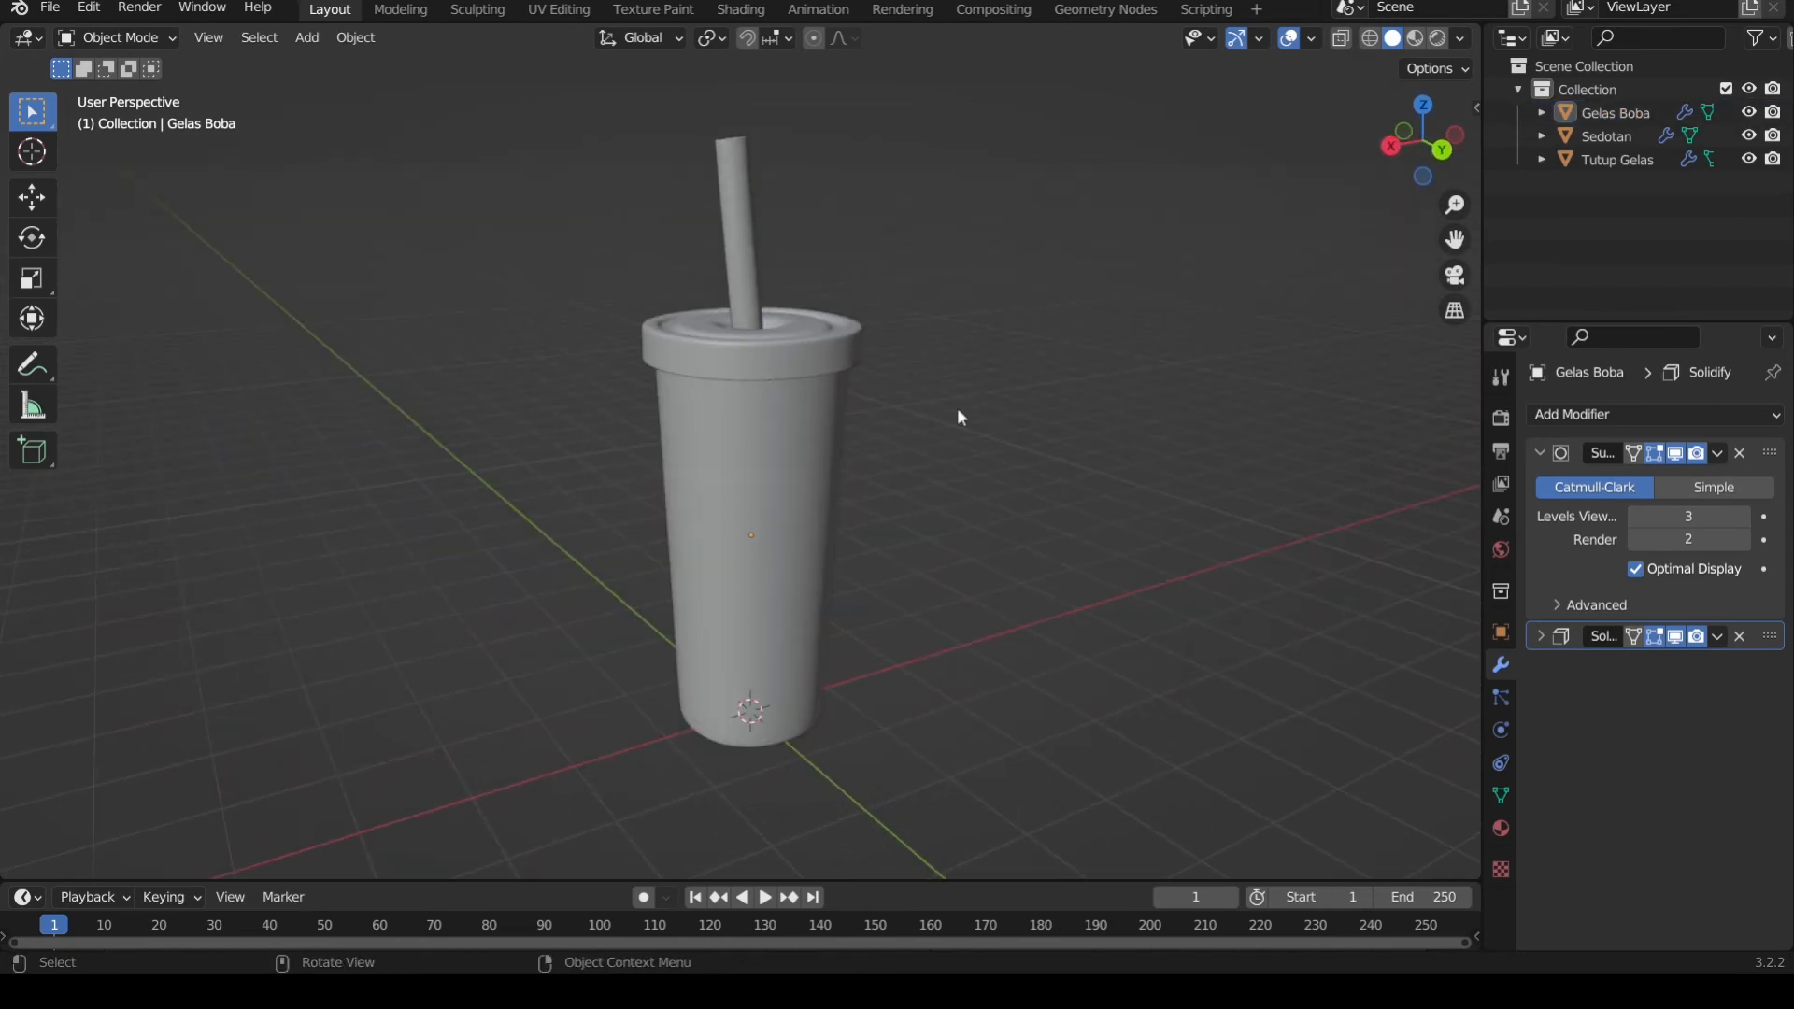
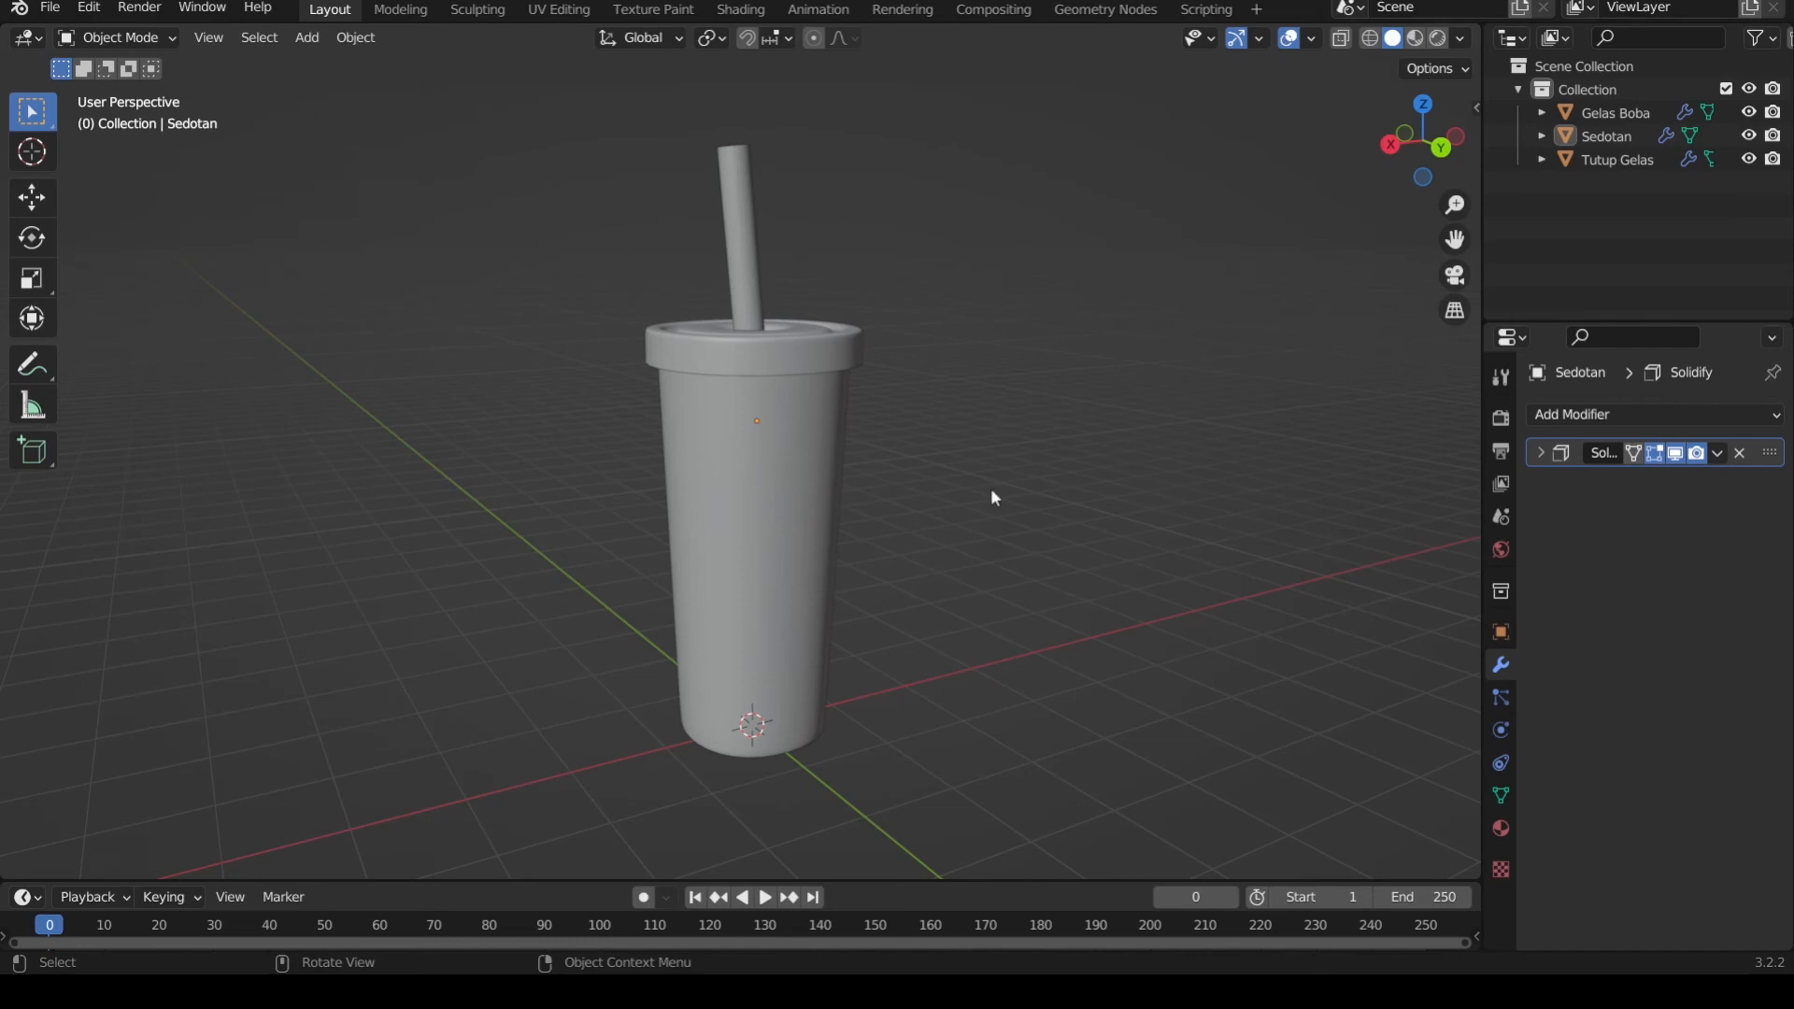
{"action": "middle_click_drag", "start_coordinate": [961, 485], "coordinate": [993, 520]}
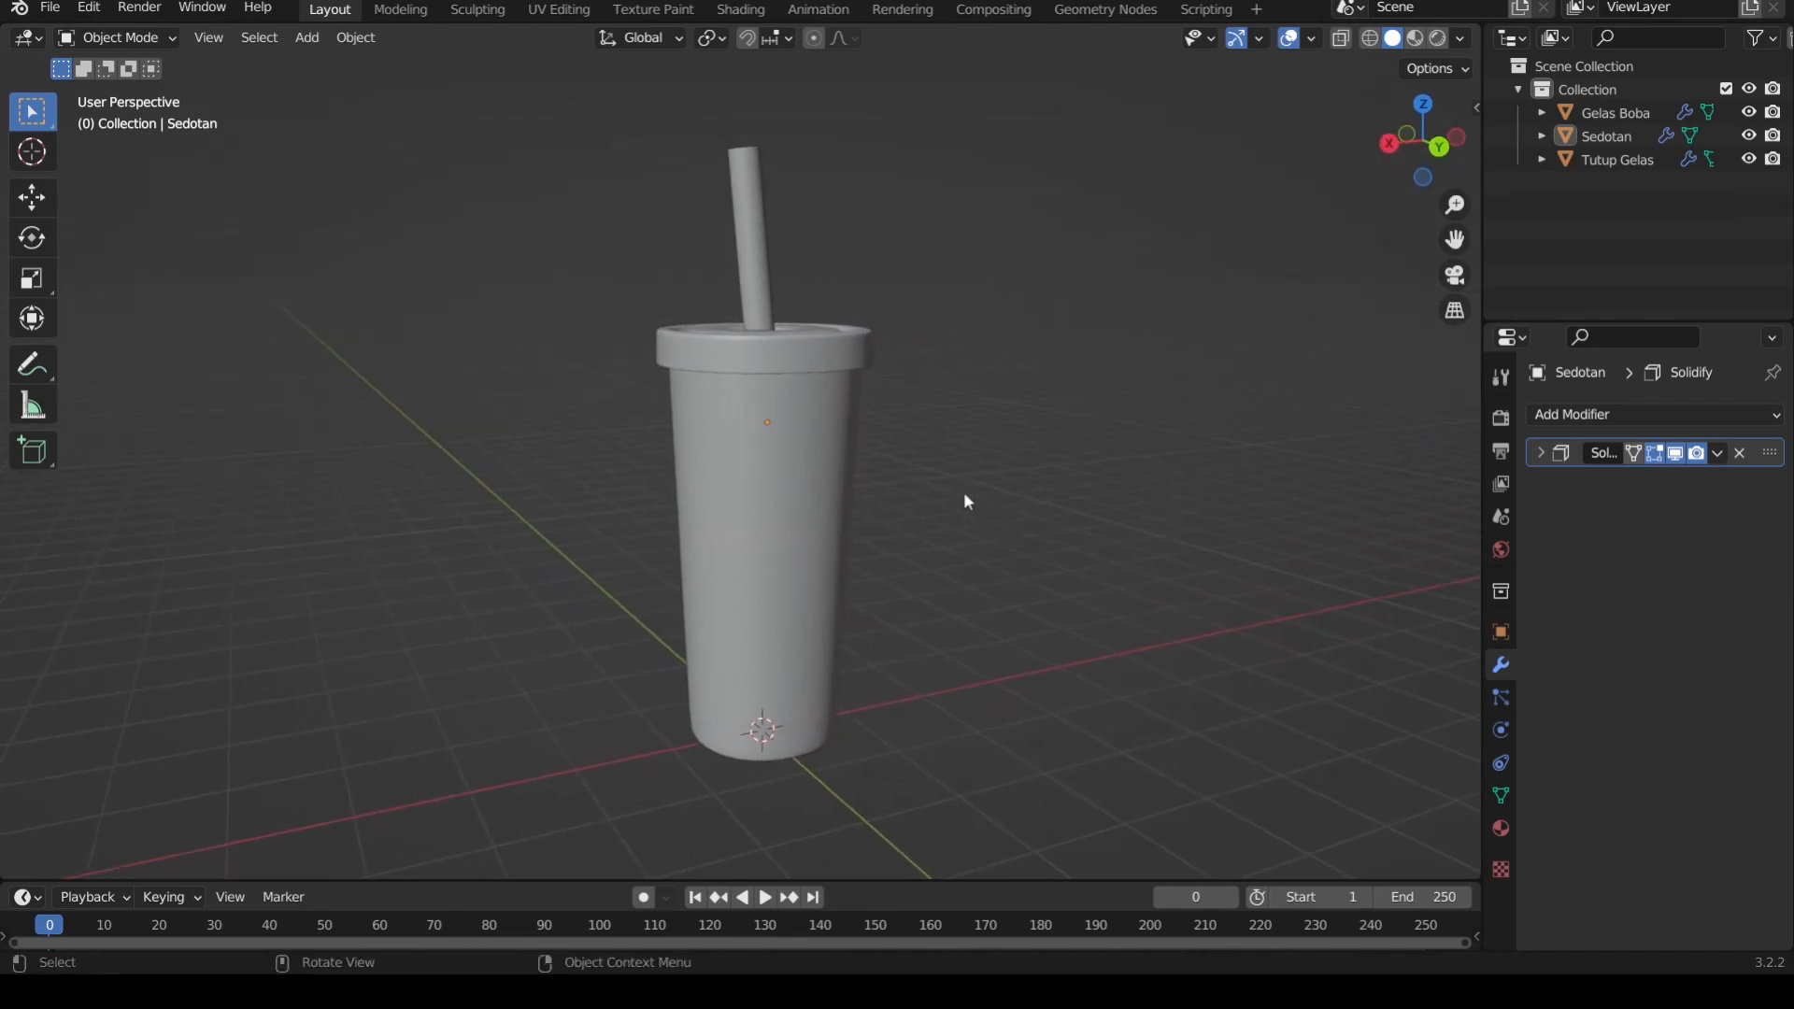
{"action": "middle_click_drag", "start_coordinate": [954, 411], "coordinate": [785, 233]}
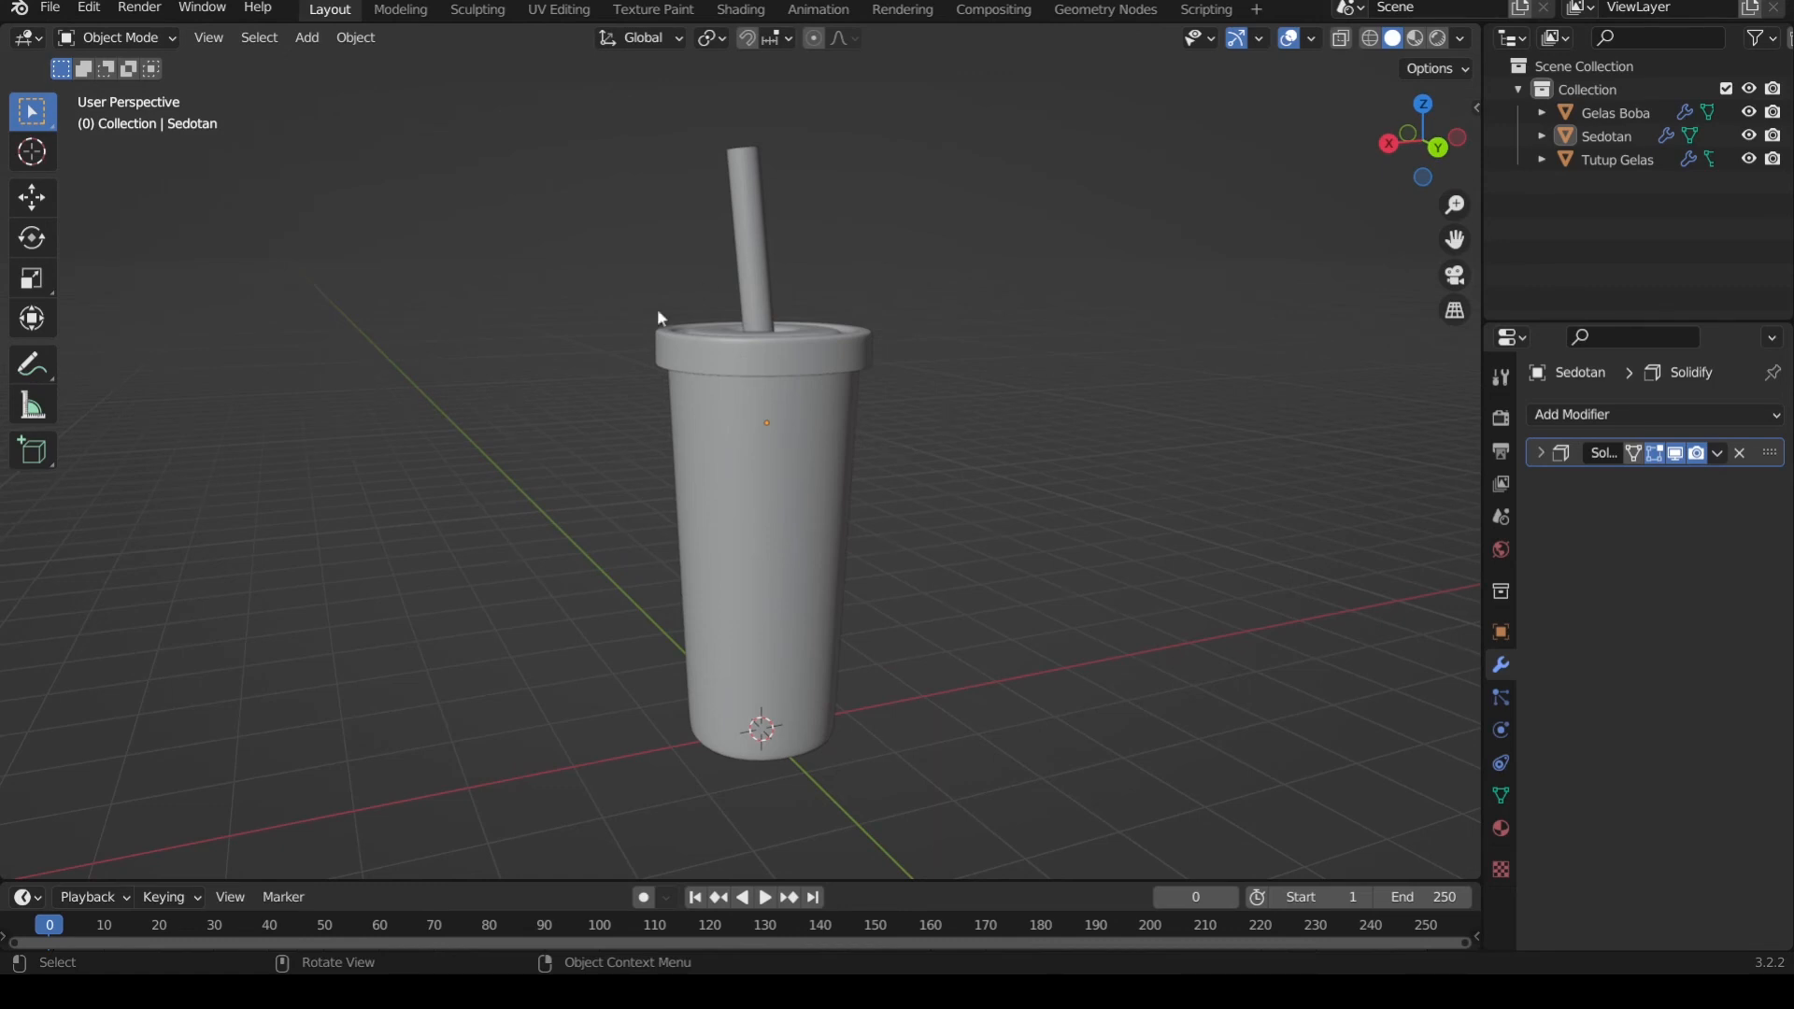
{"action": "middle_click_drag", "start_coordinate": [650, 435], "coordinate": [934, 460]}
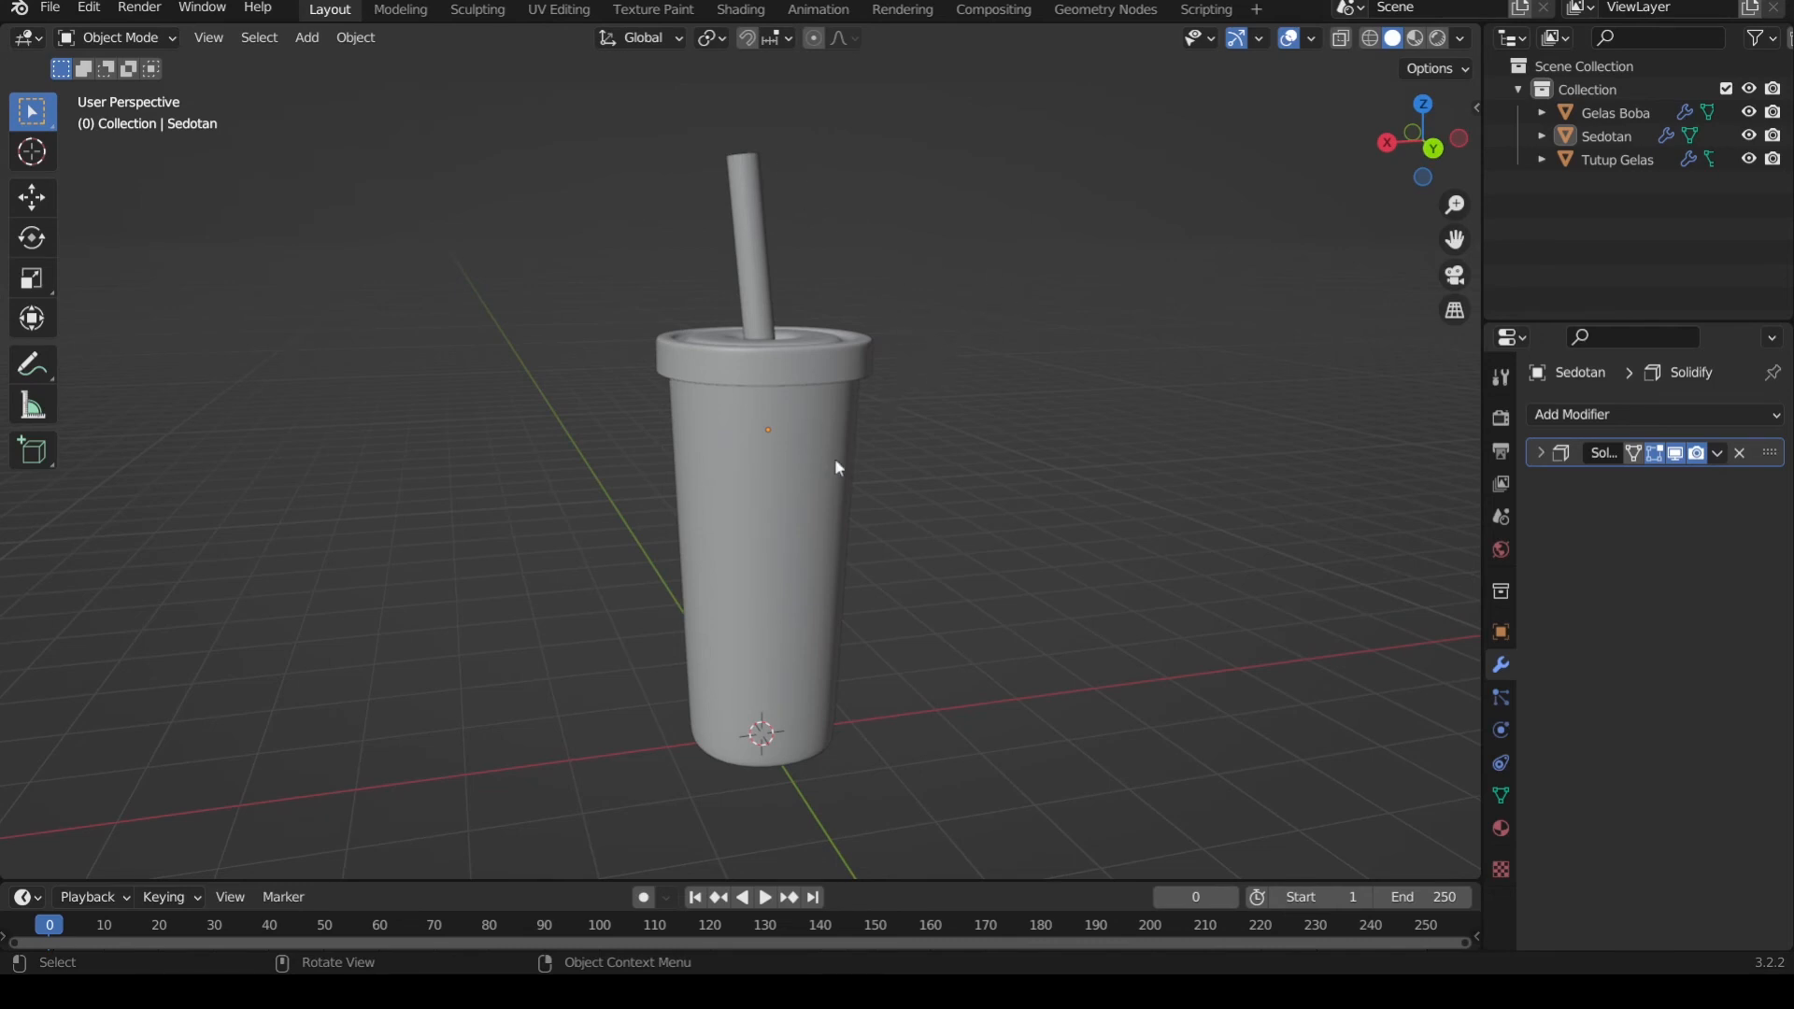
- Create a new material on the Gelas Boba cup and name it Pink
{"action": "left_click", "coordinate": [810, 458]}
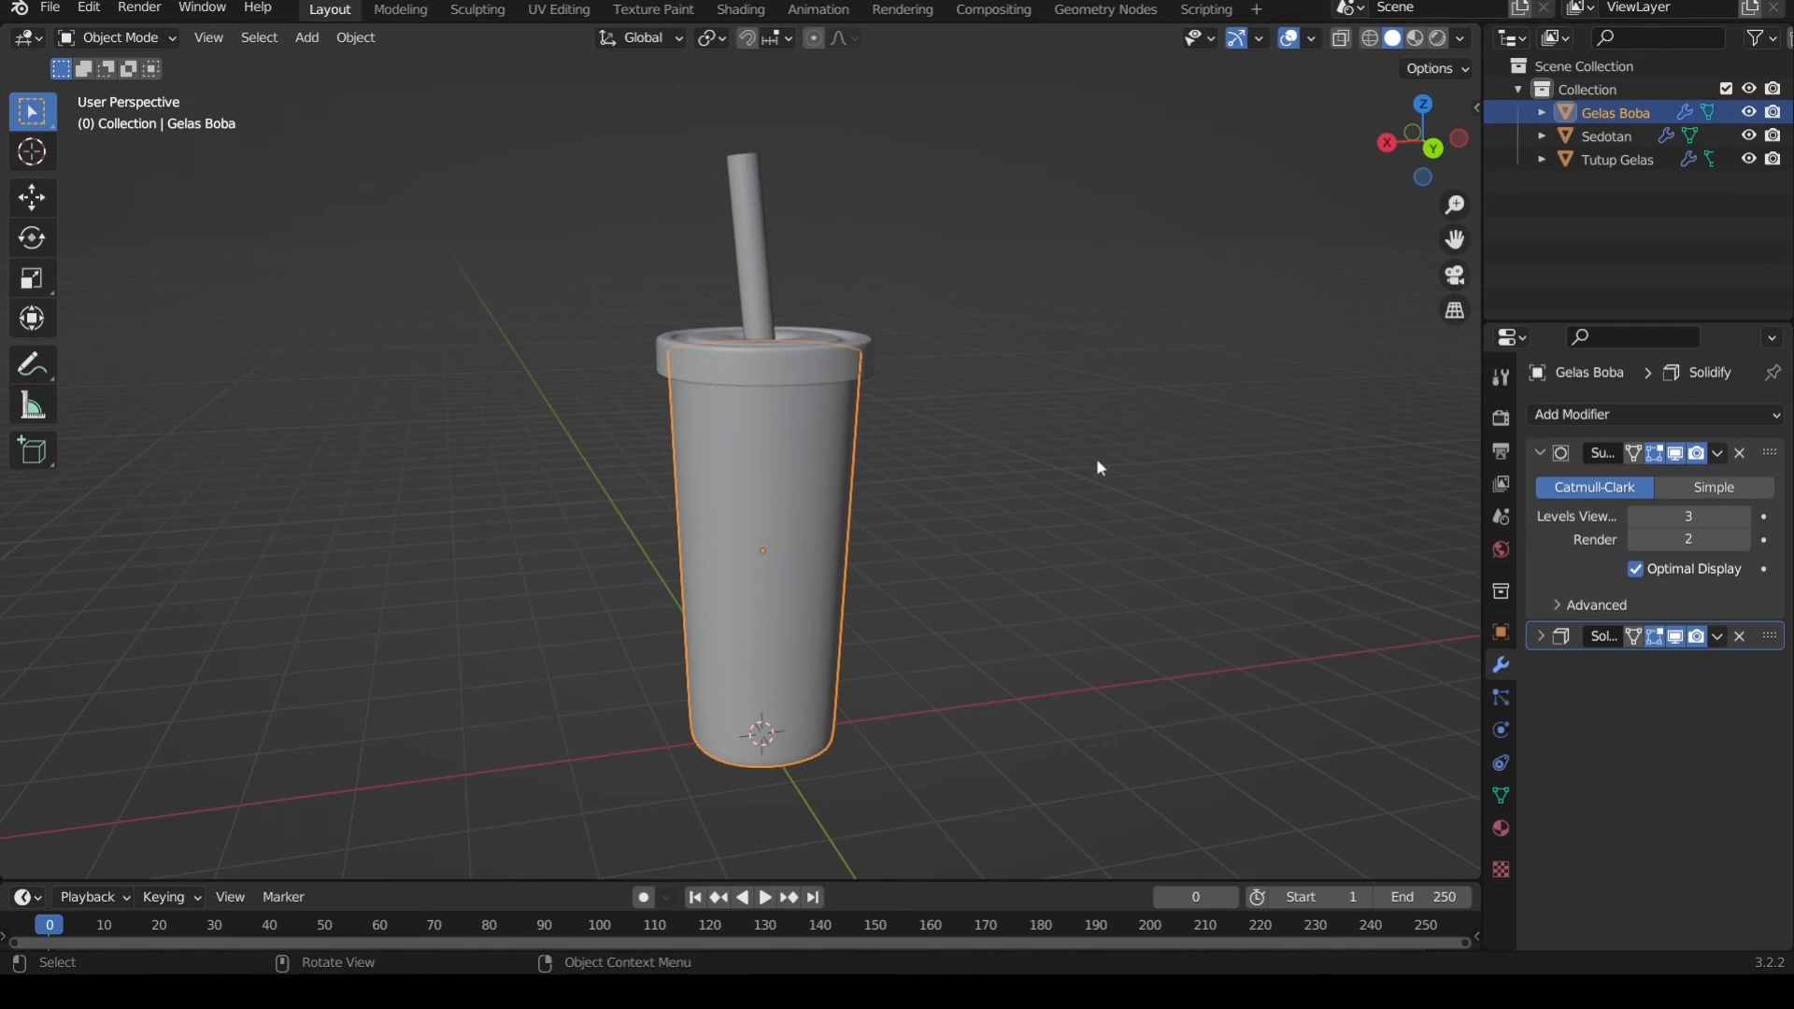
{"action": "left_click", "coordinate": [1503, 828]}
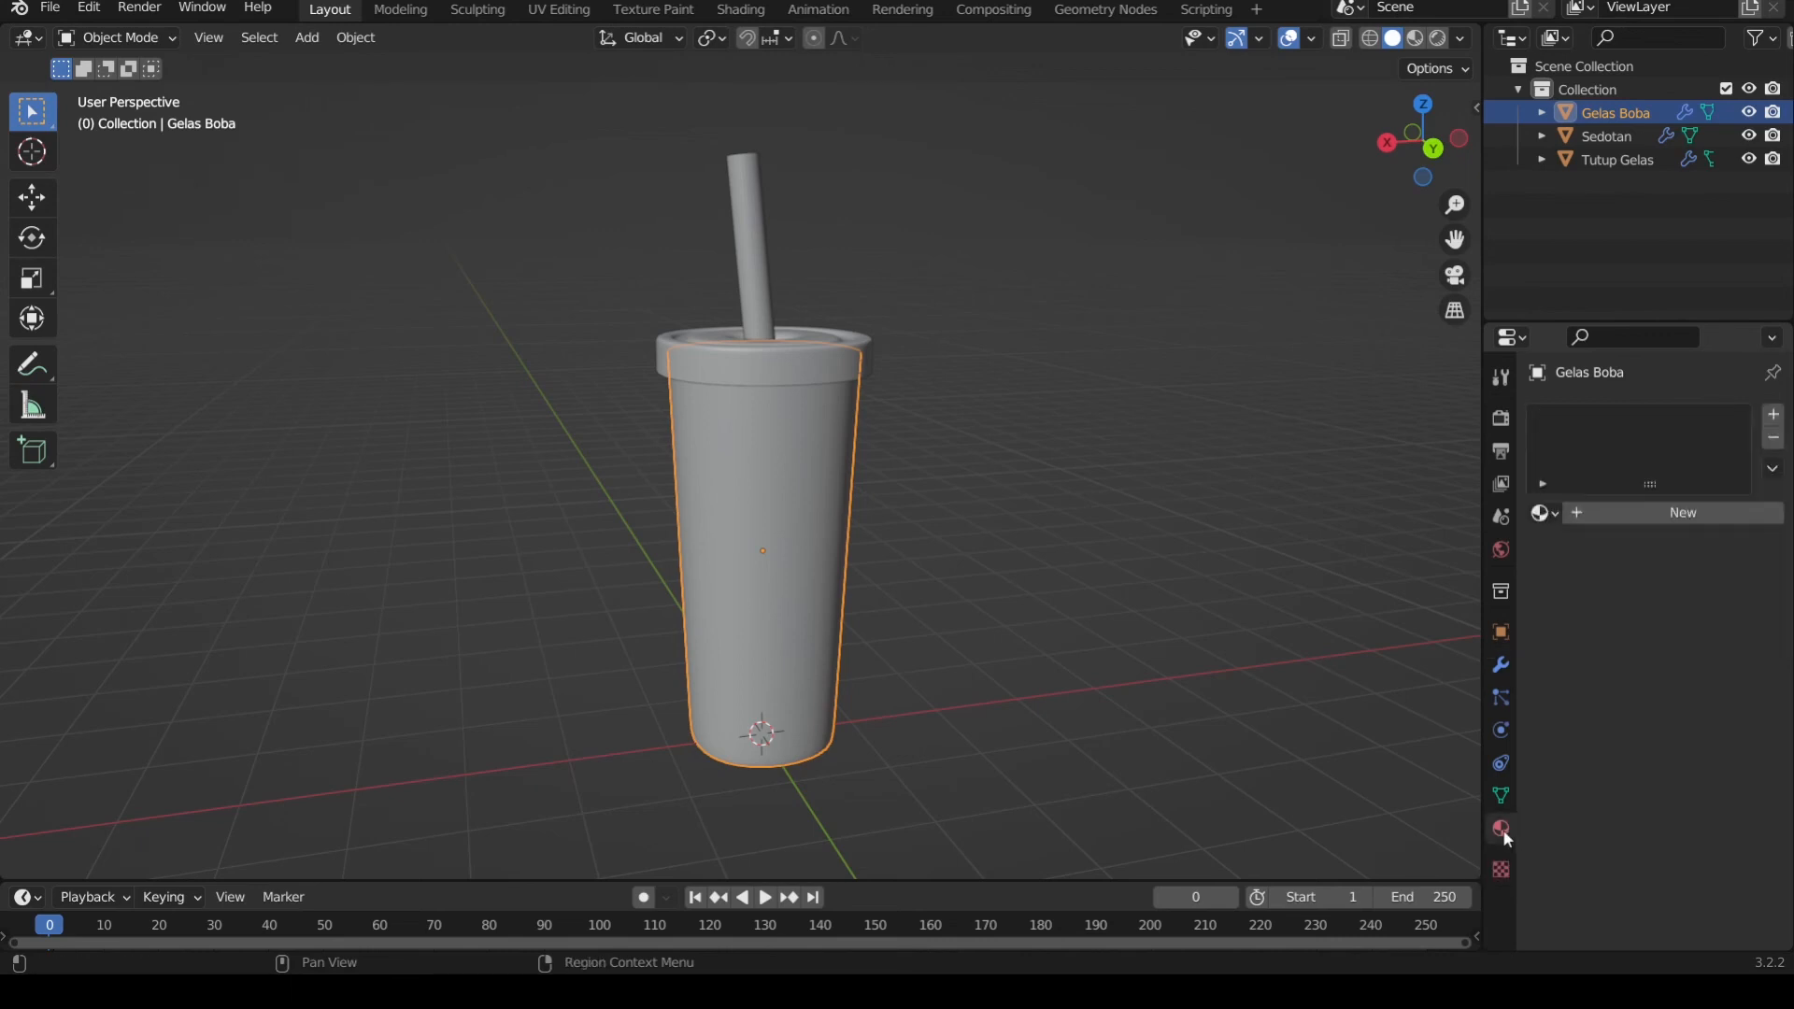
{"action": "left_click", "coordinate": [1674, 514]}
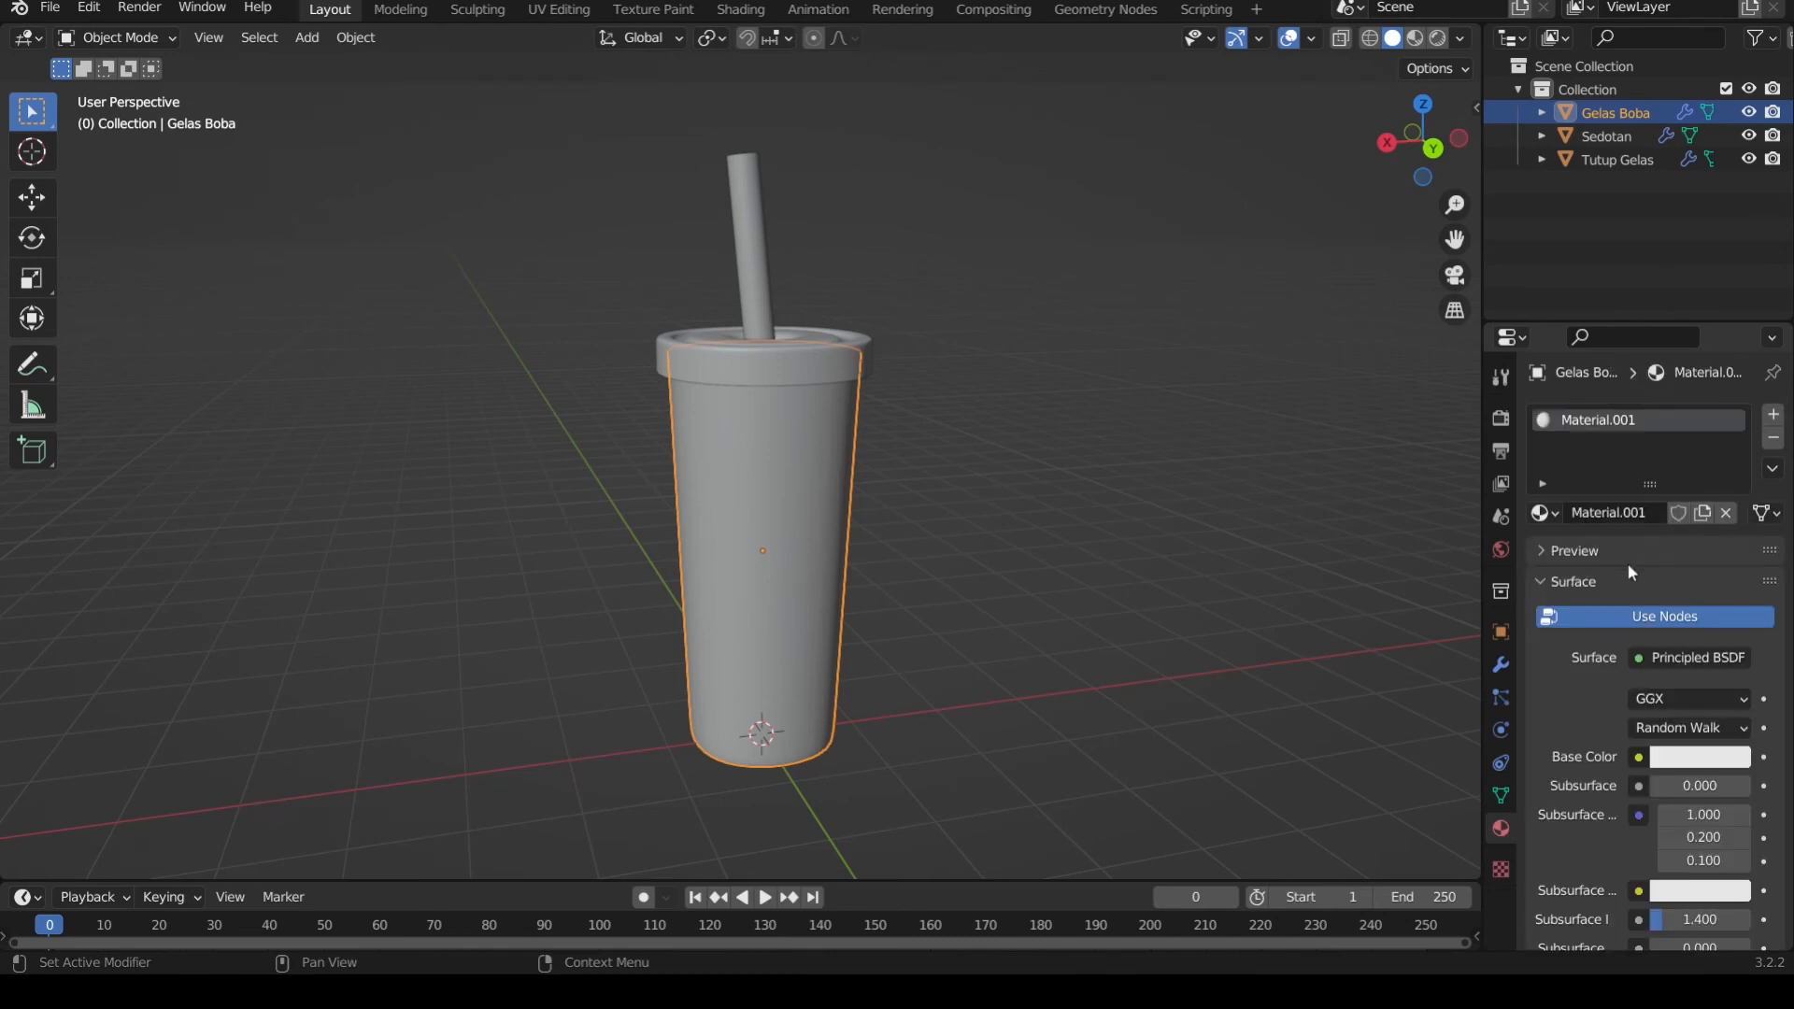
{"action": "left_click", "coordinate": [1621, 516]}
{"action": "type", "text": "Pink"}
{"action": "key", "text": "Return"}
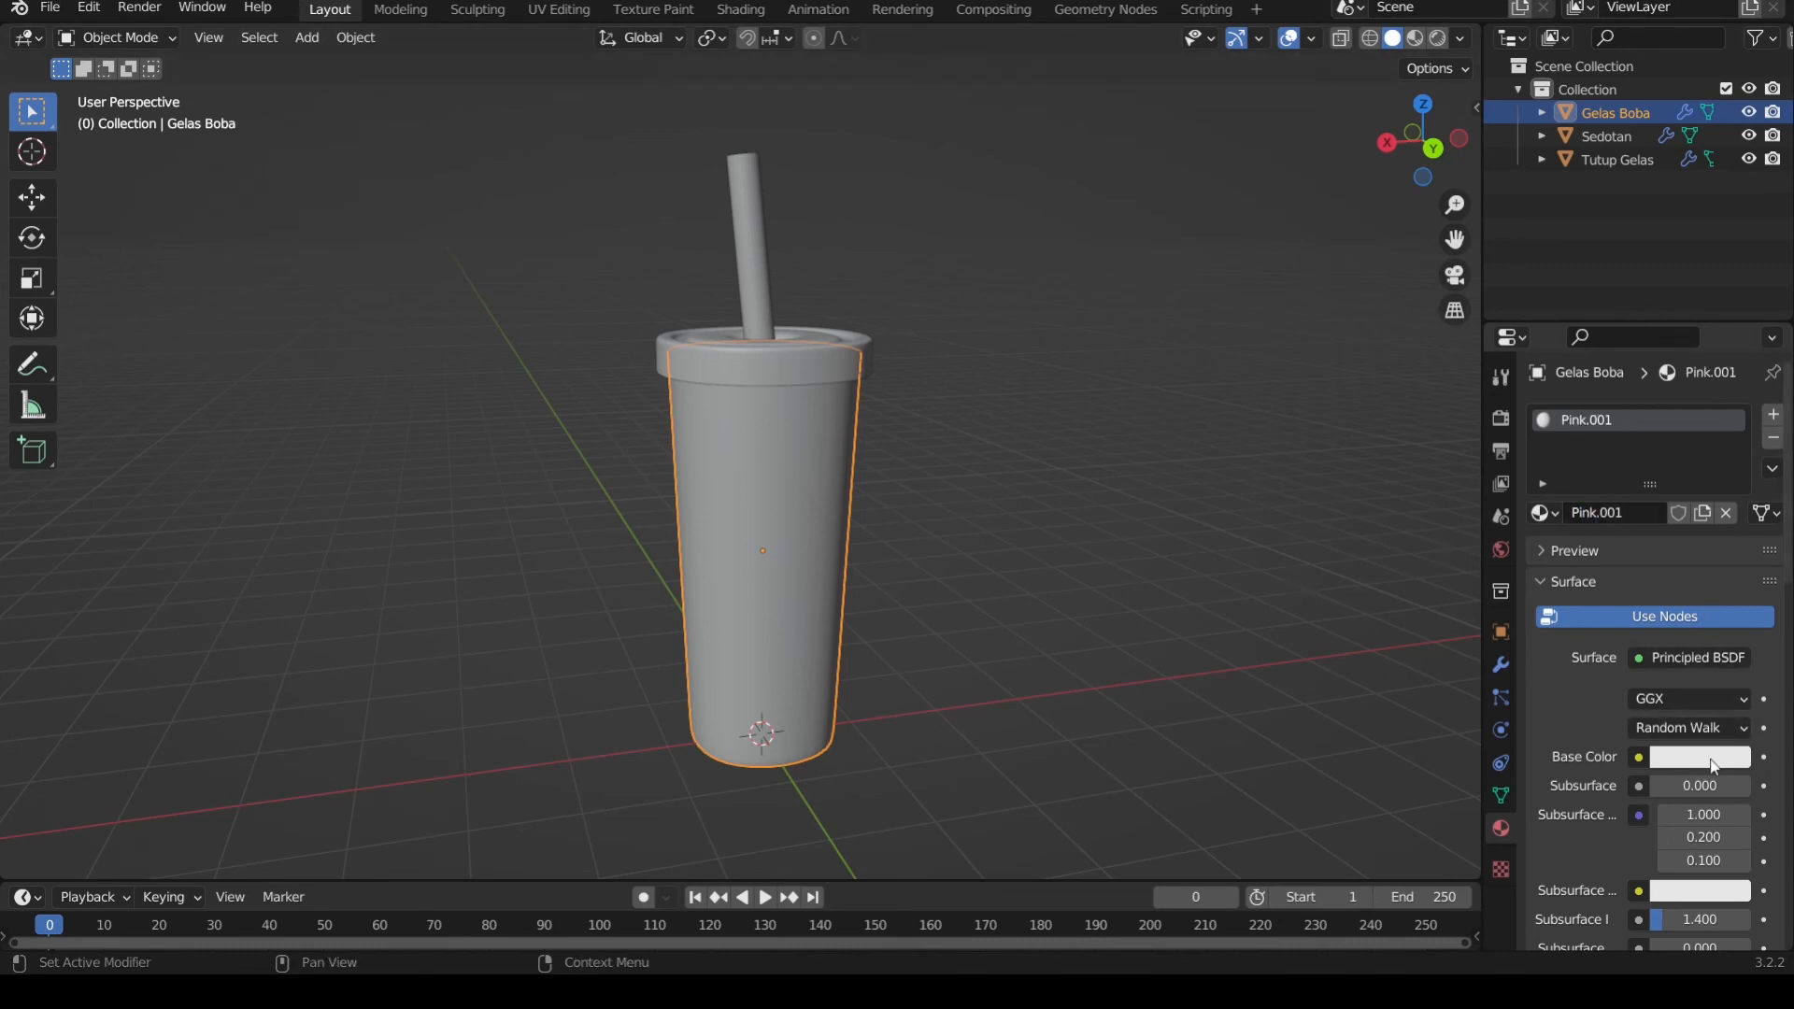
- Set the Base Color of the cup's new material to a light pink
{"action": "left_click", "coordinate": [1713, 760]}
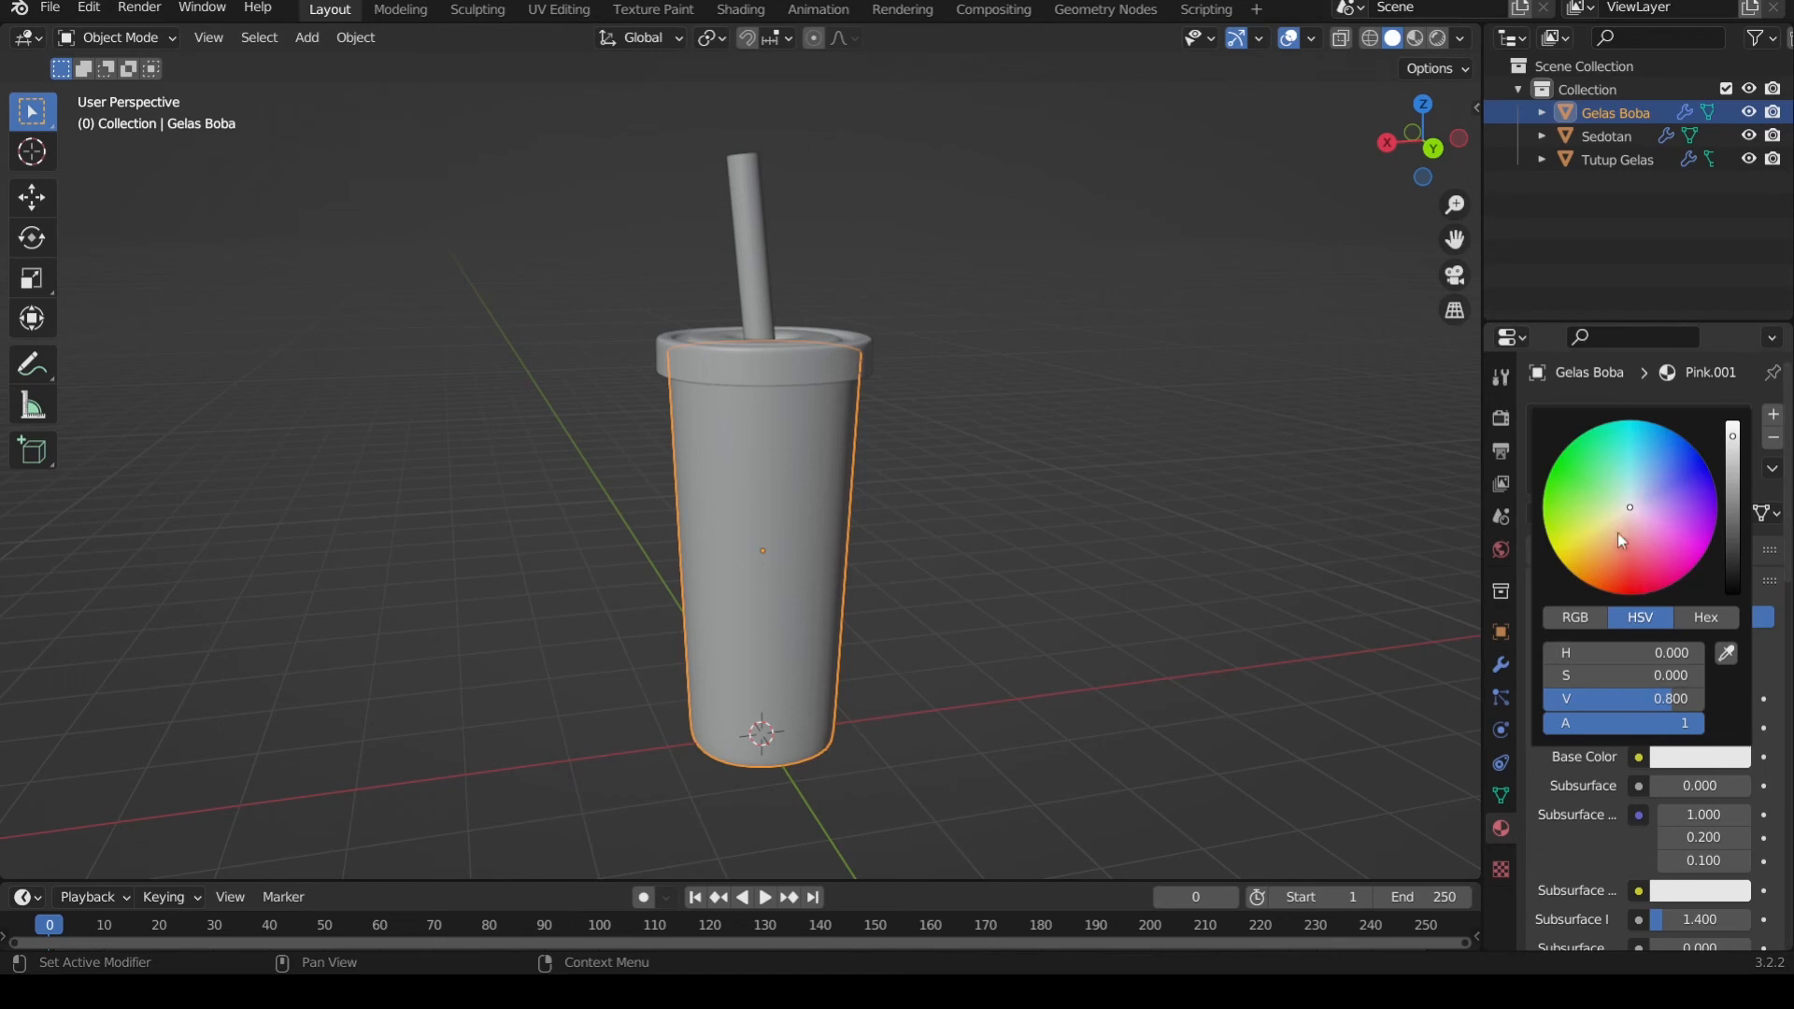
{"action": "left_click", "coordinate": [1648, 531]}
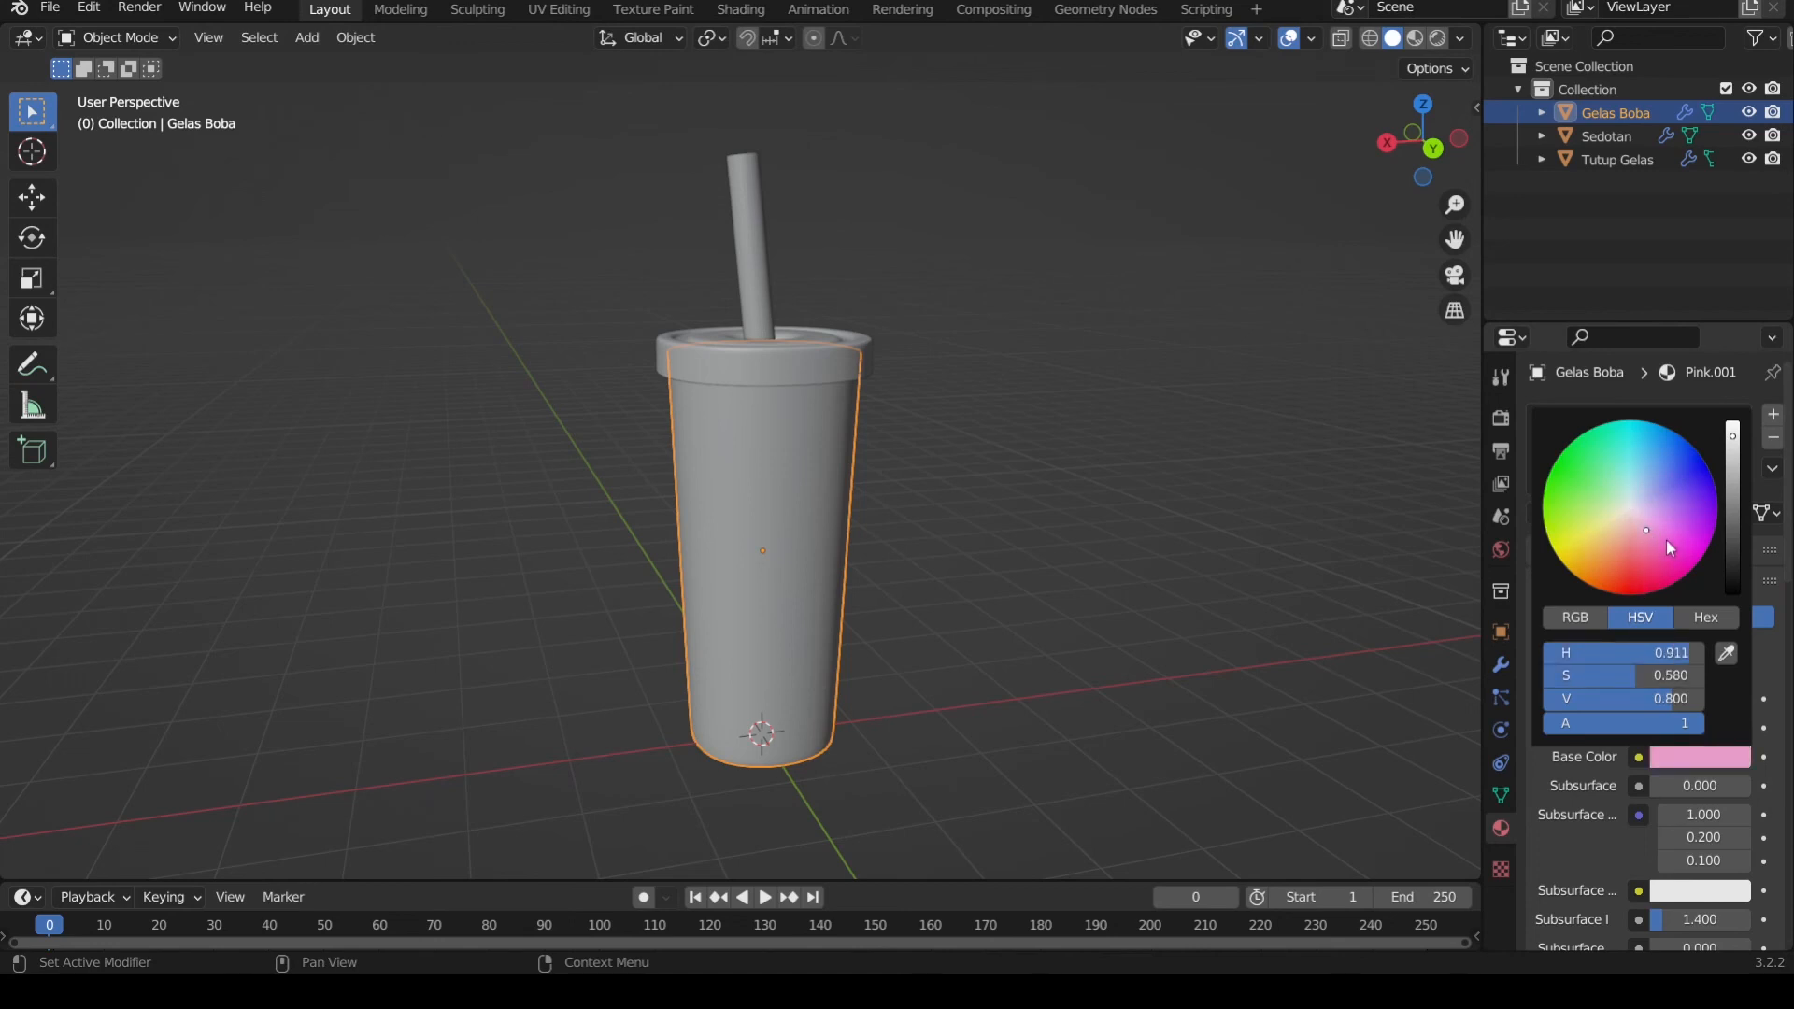
{"action": "left_click", "coordinate": [1646, 522]}
{"action": "left_click", "coordinate": [1708, 766]}
{"action": "mouse_move", "coordinate": [1740, 450]}
{"action": "left_mouse_down"}
{"action": "mouse_move", "coordinate": [1737, 533]}
{"action": "mouse_move", "coordinate": [1734, 423]}
{"action": "mouse_move", "coordinate": [1733, 523]}
{"action": "mouse_move", "coordinate": [1734, 441]}
{"action": "left_mouse_up"}
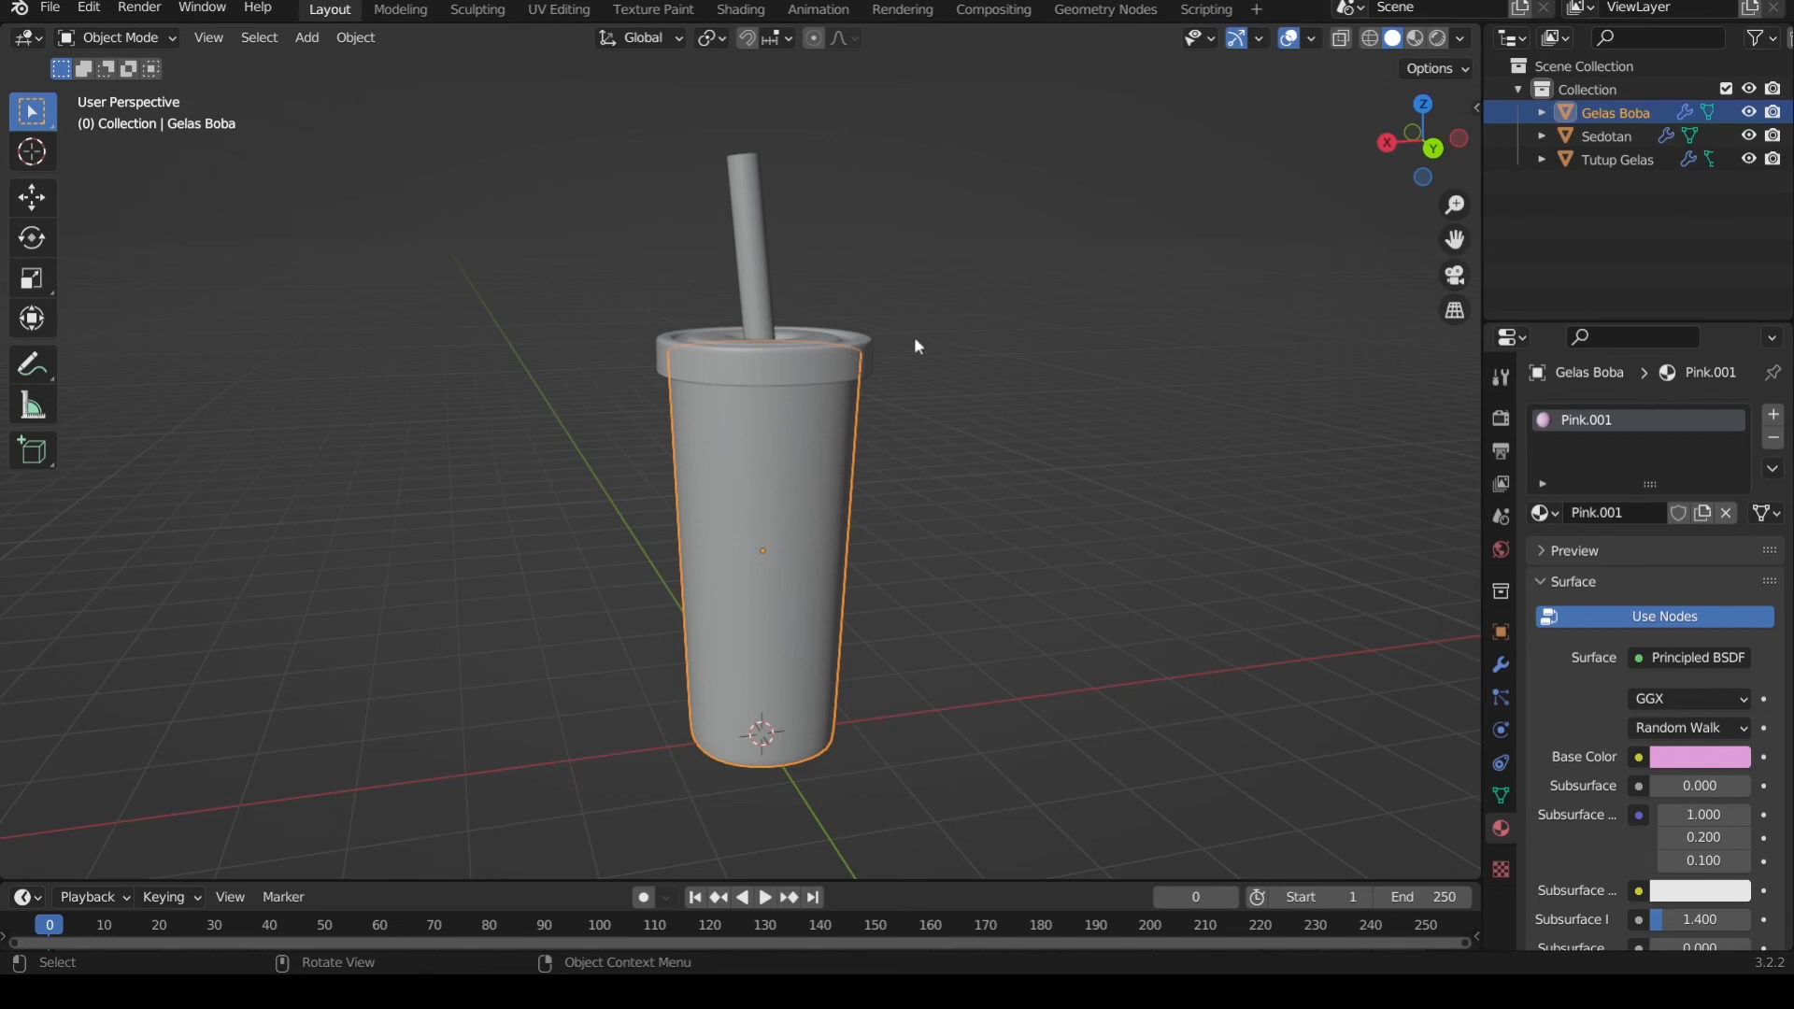
- Show the model in Material Preview shading, comparing it with Solid shading, and deselect the cup
{"action": "left_click", "coordinate": [1416, 40]}
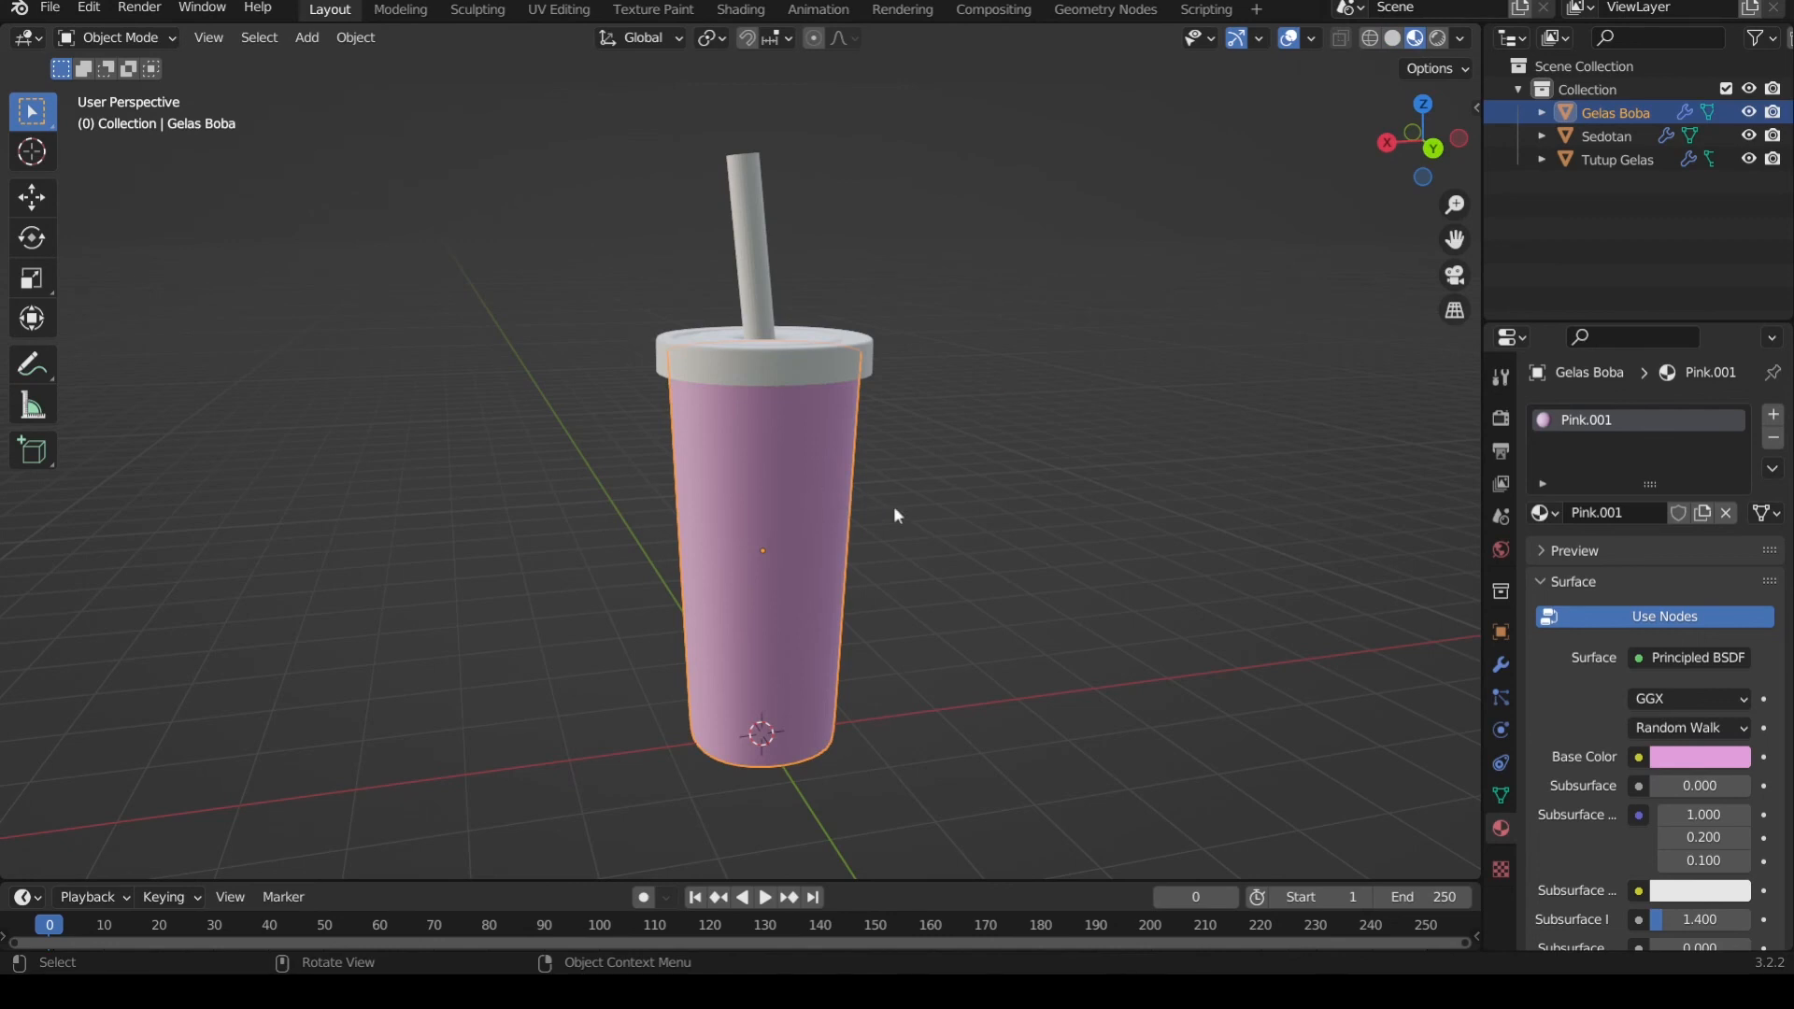
{"action": "middle_click_drag", "start_coordinate": [903, 566], "coordinate": [900, 540]}
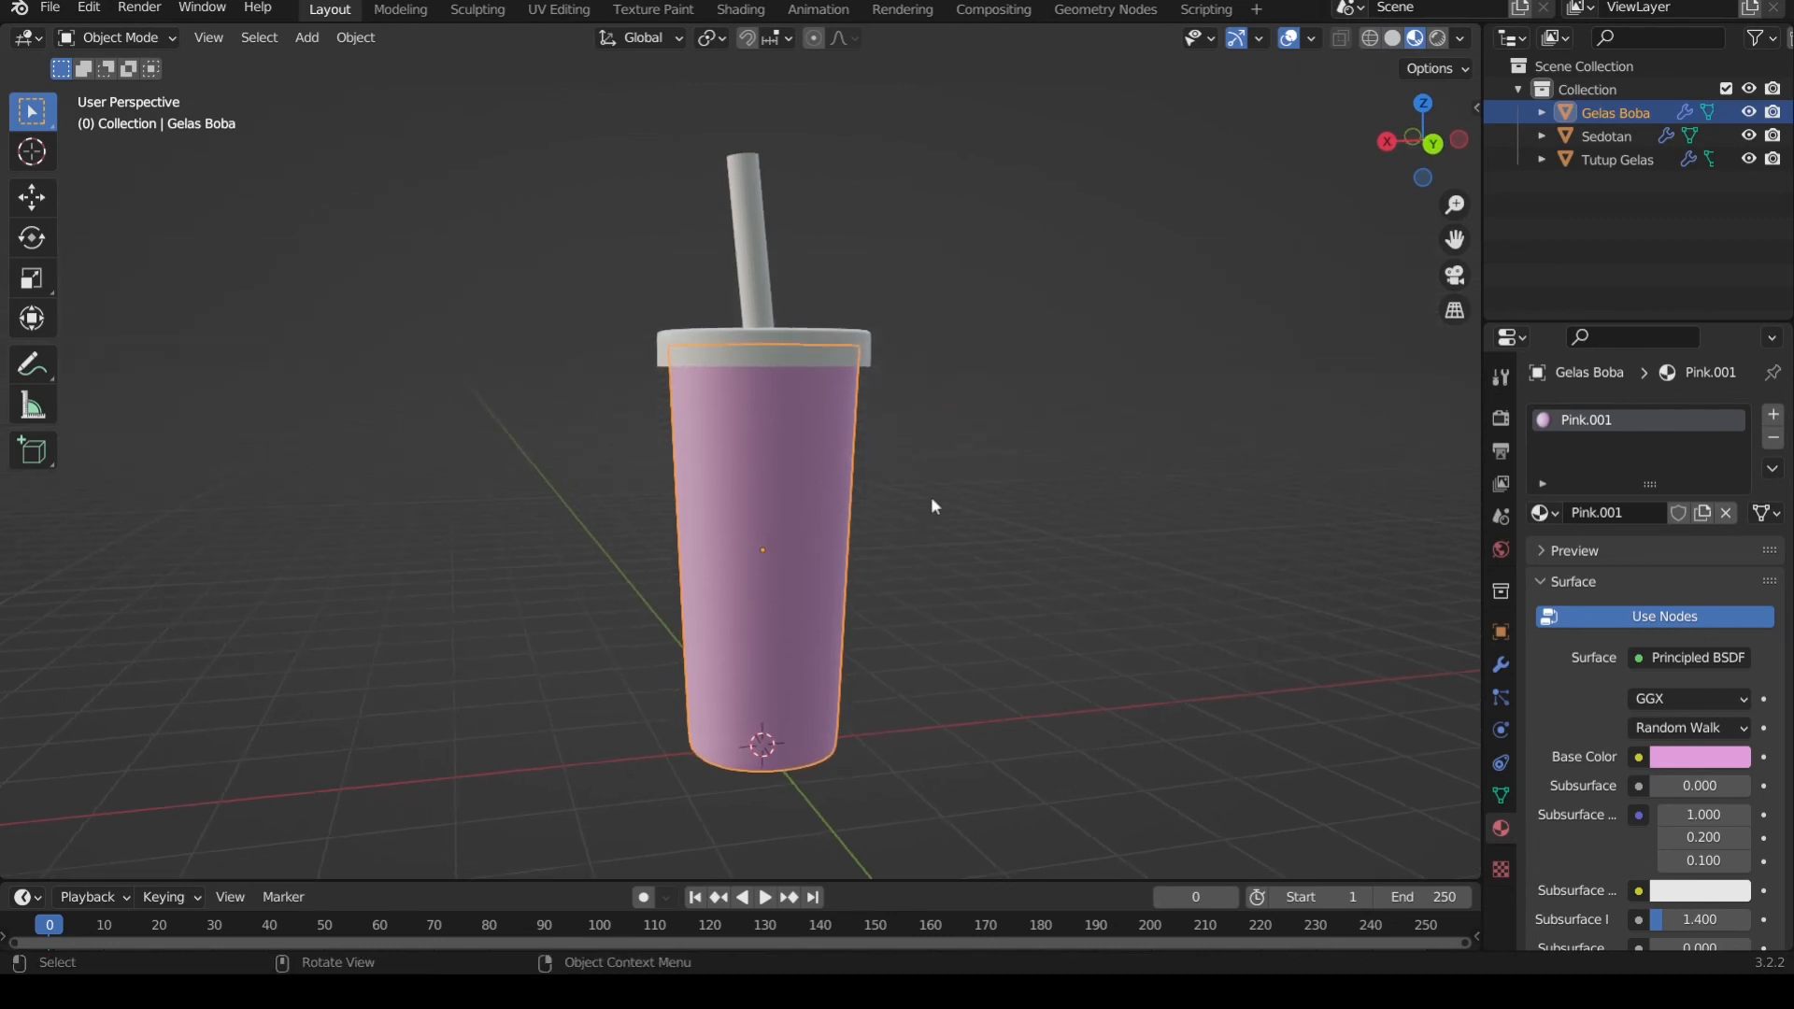
{"action": "middle_click_drag", "start_coordinate": [997, 383], "coordinate": [1001, 392]}
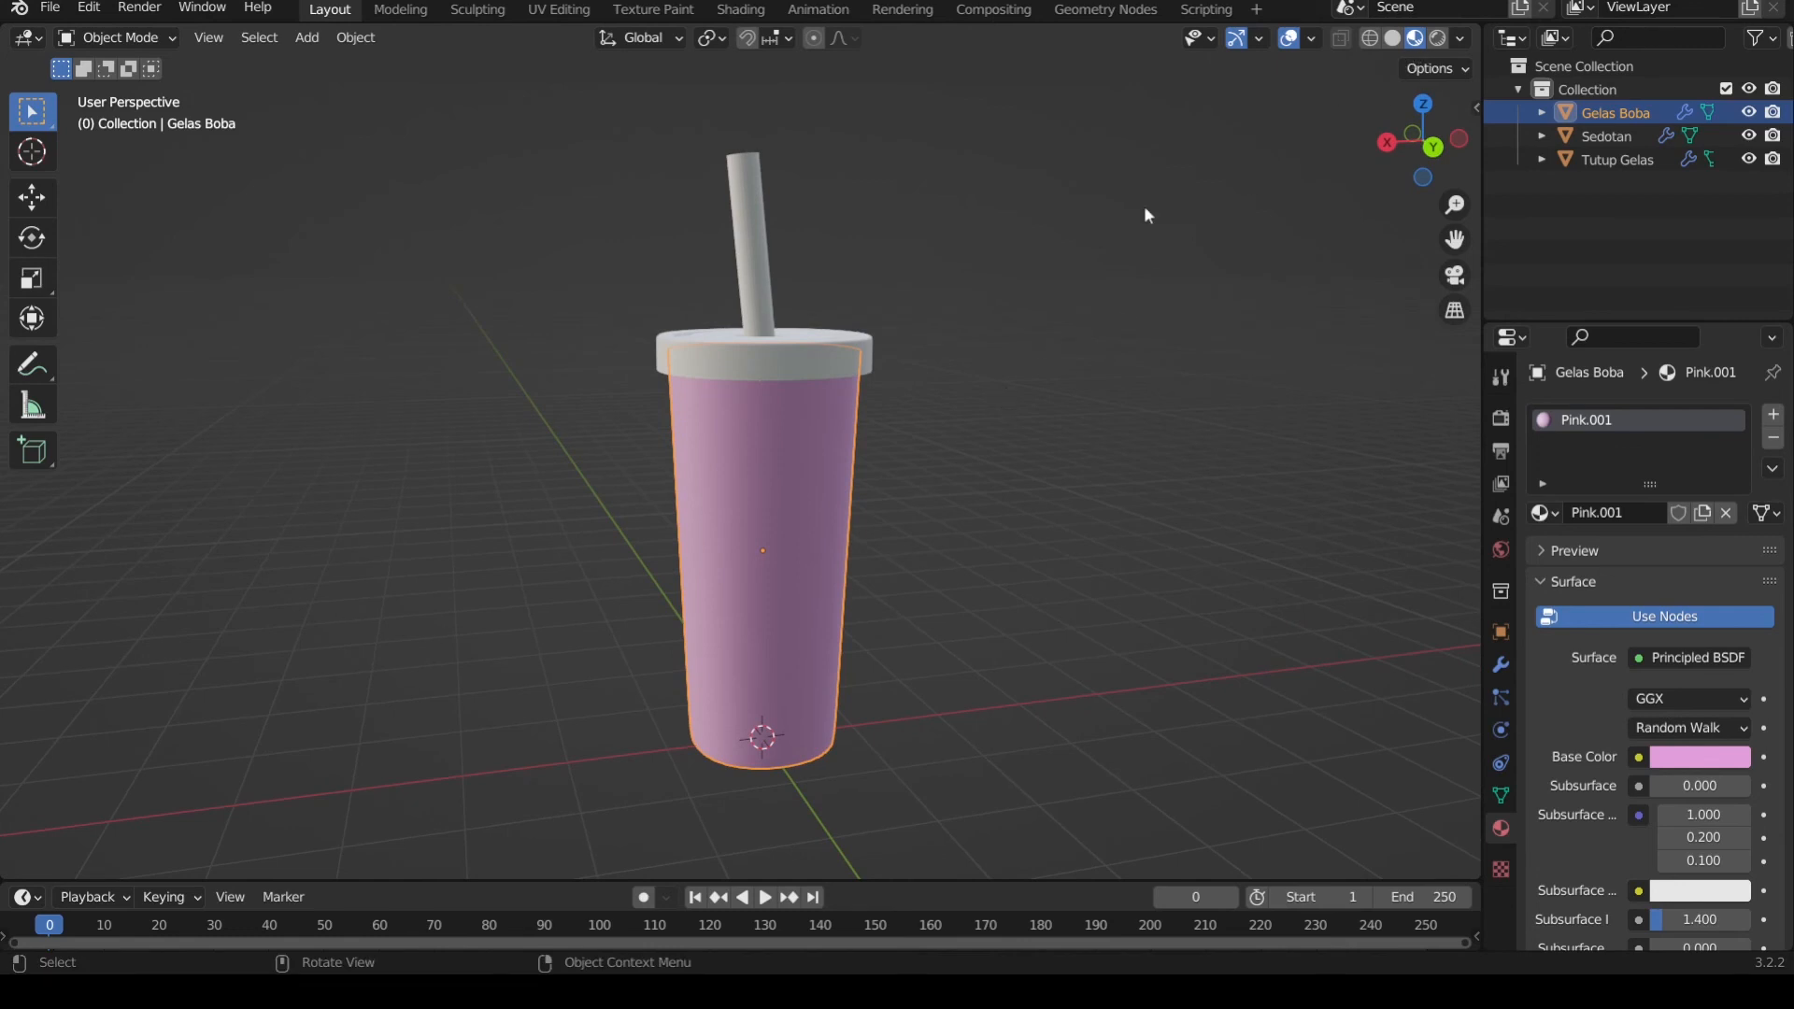
{"action": "left_click", "coordinate": [1393, 38]}
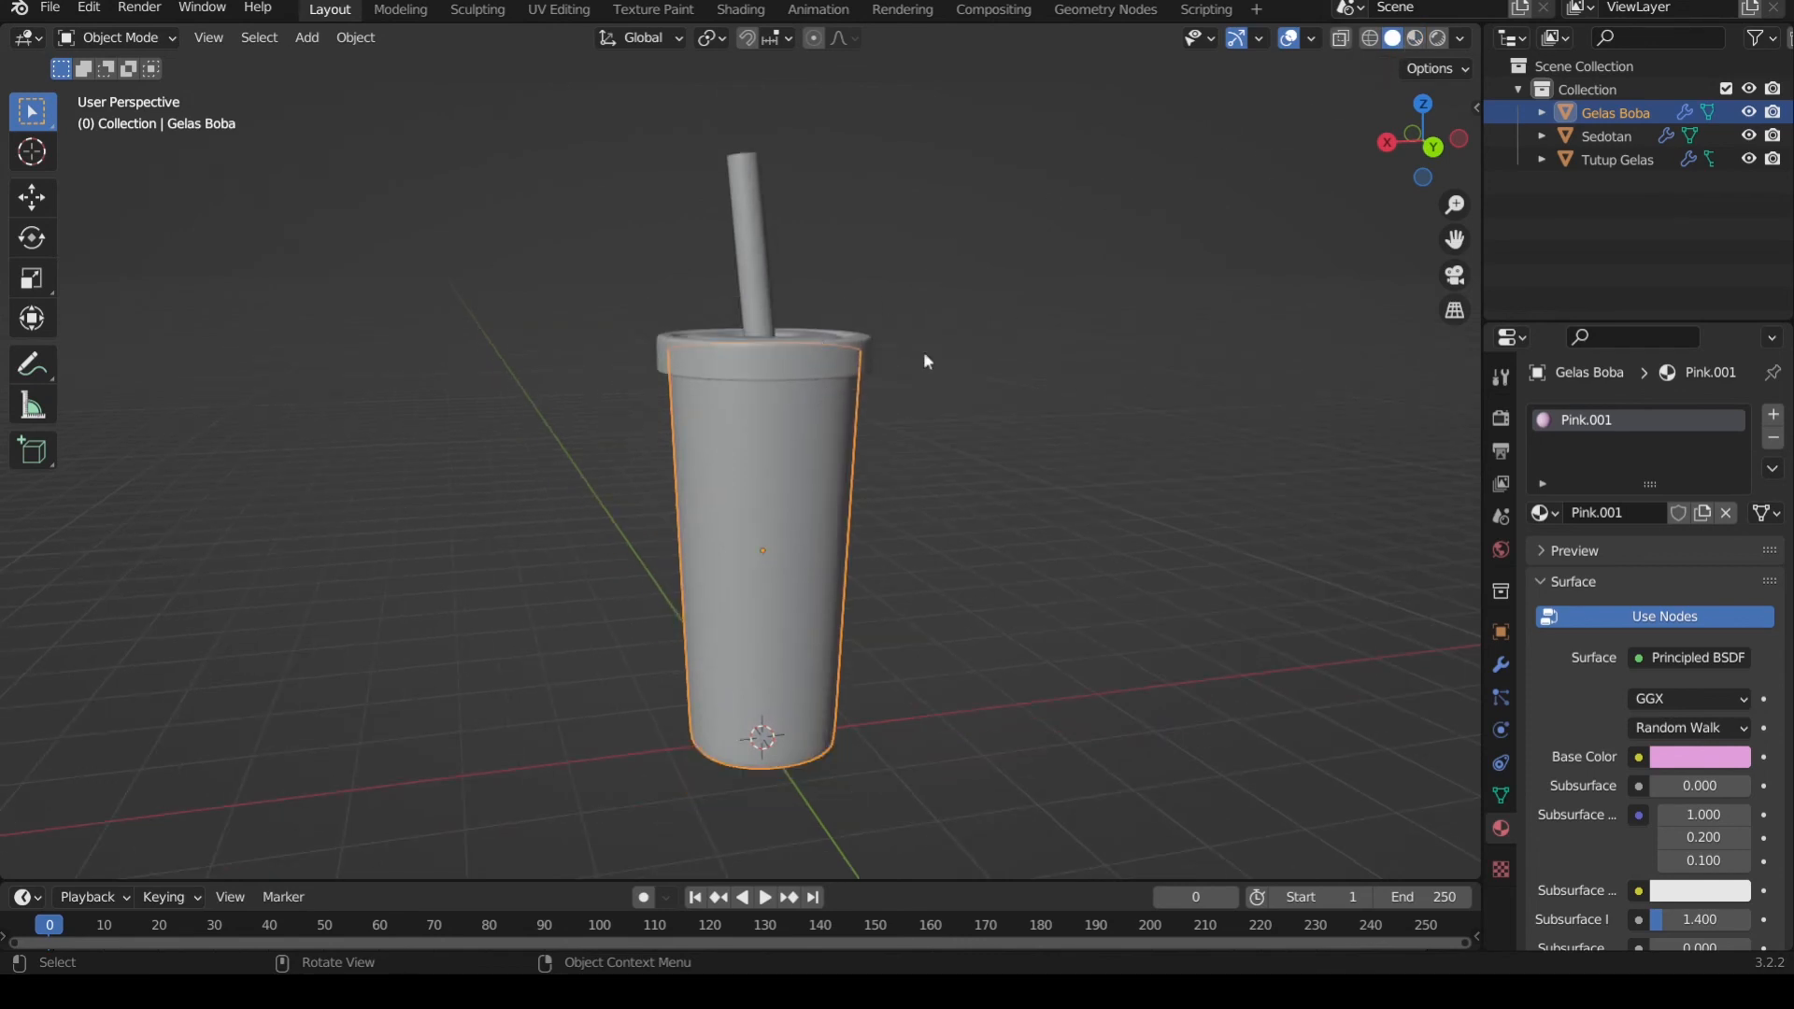
{"action": "left_click", "coordinate": [1415, 39]}
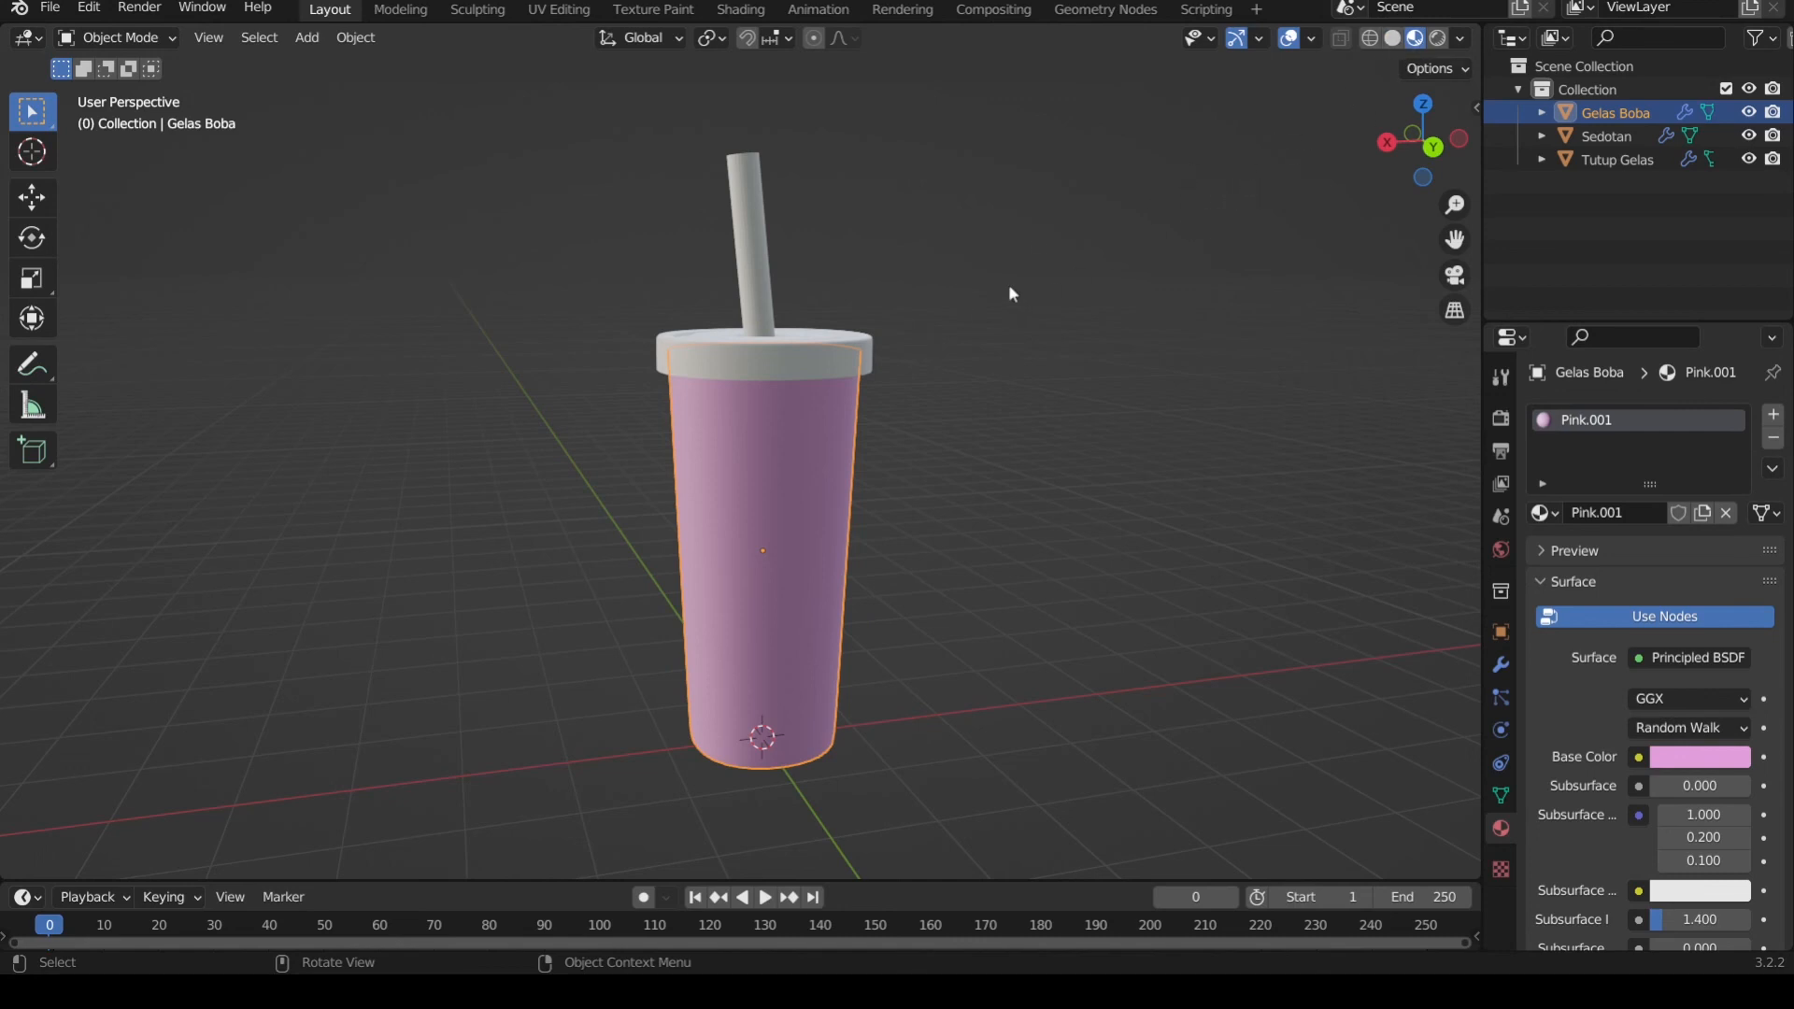
{"action": "mouse_move", "coordinate": [1011, 294]}
{"action": "middle_mouse_down"}
{"action": "mouse_move", "coordinate": [1010, 312]}
{"action": "mouse_move", "coordinate": [1010, 292]}
{"action": "mouse_move", "coordinate": [929, 320]}
{"action": "mouse_move", "coordinate": [1015, 310]}
{"action": "mouse_move", "coordinate": [1003, 291]}
{"action": "middle_mouse_up"}
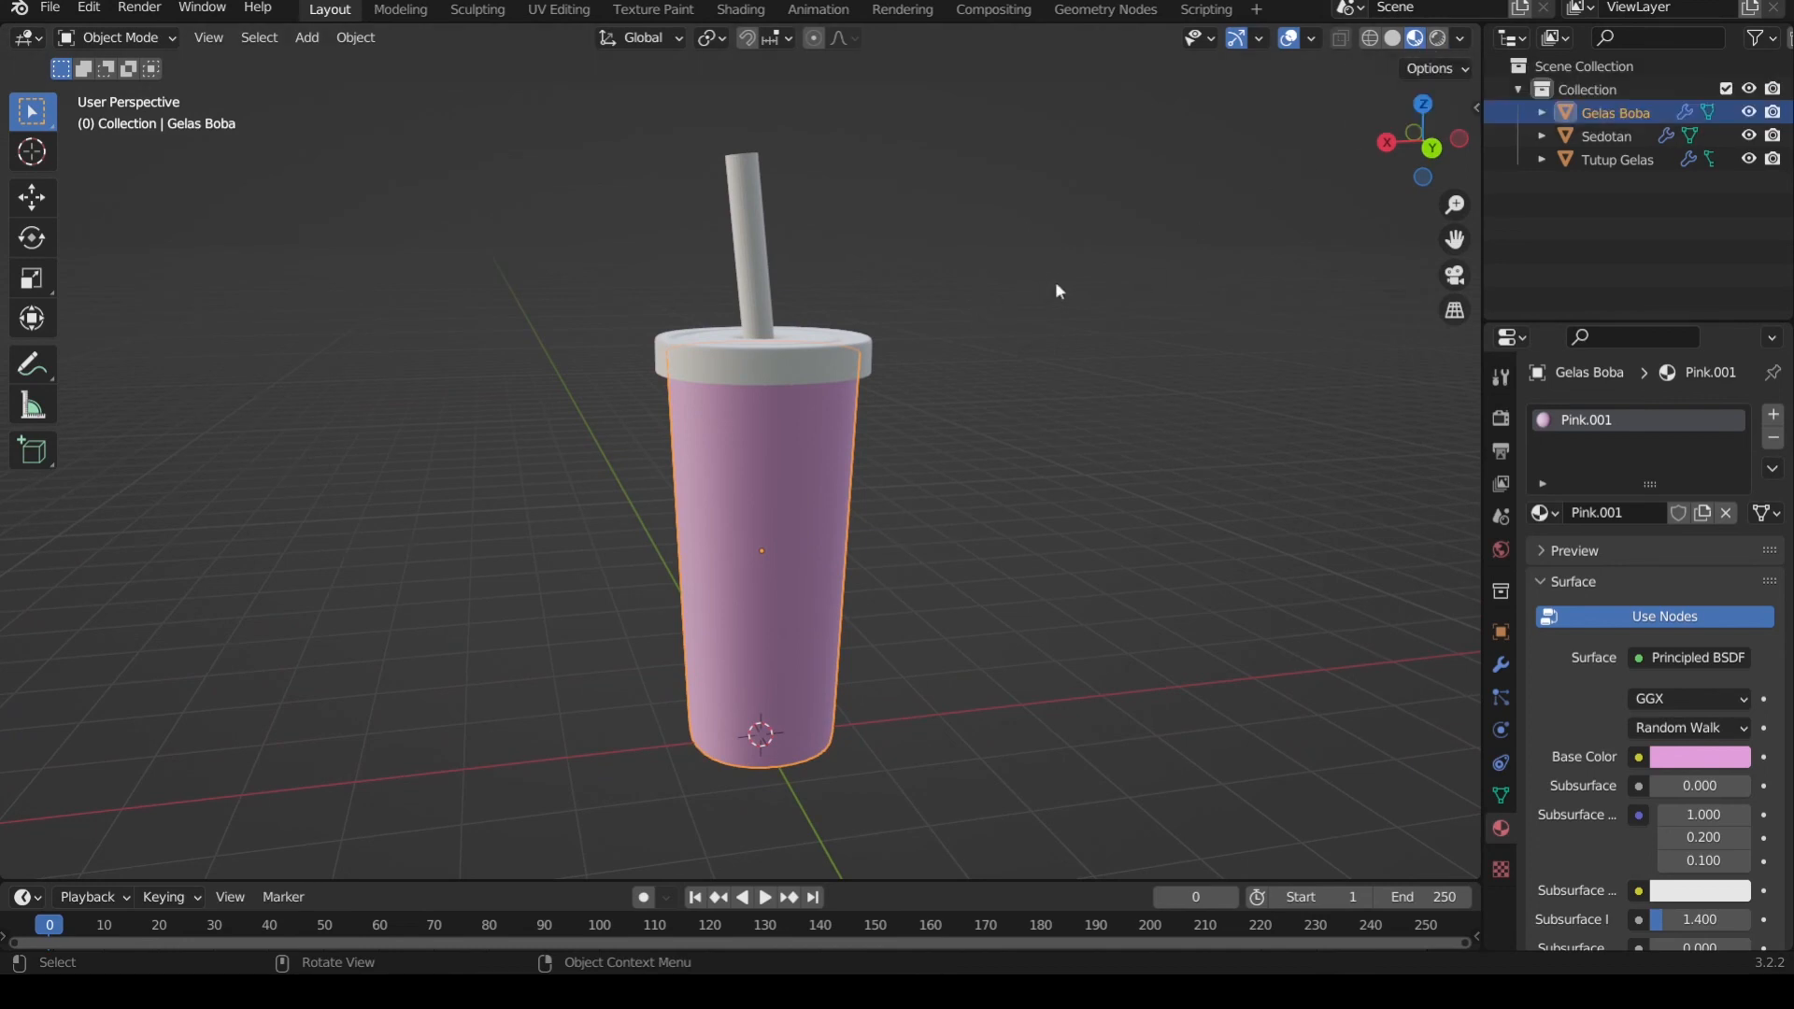
{"action": "left_click", "coordinate": [1001, 270]}
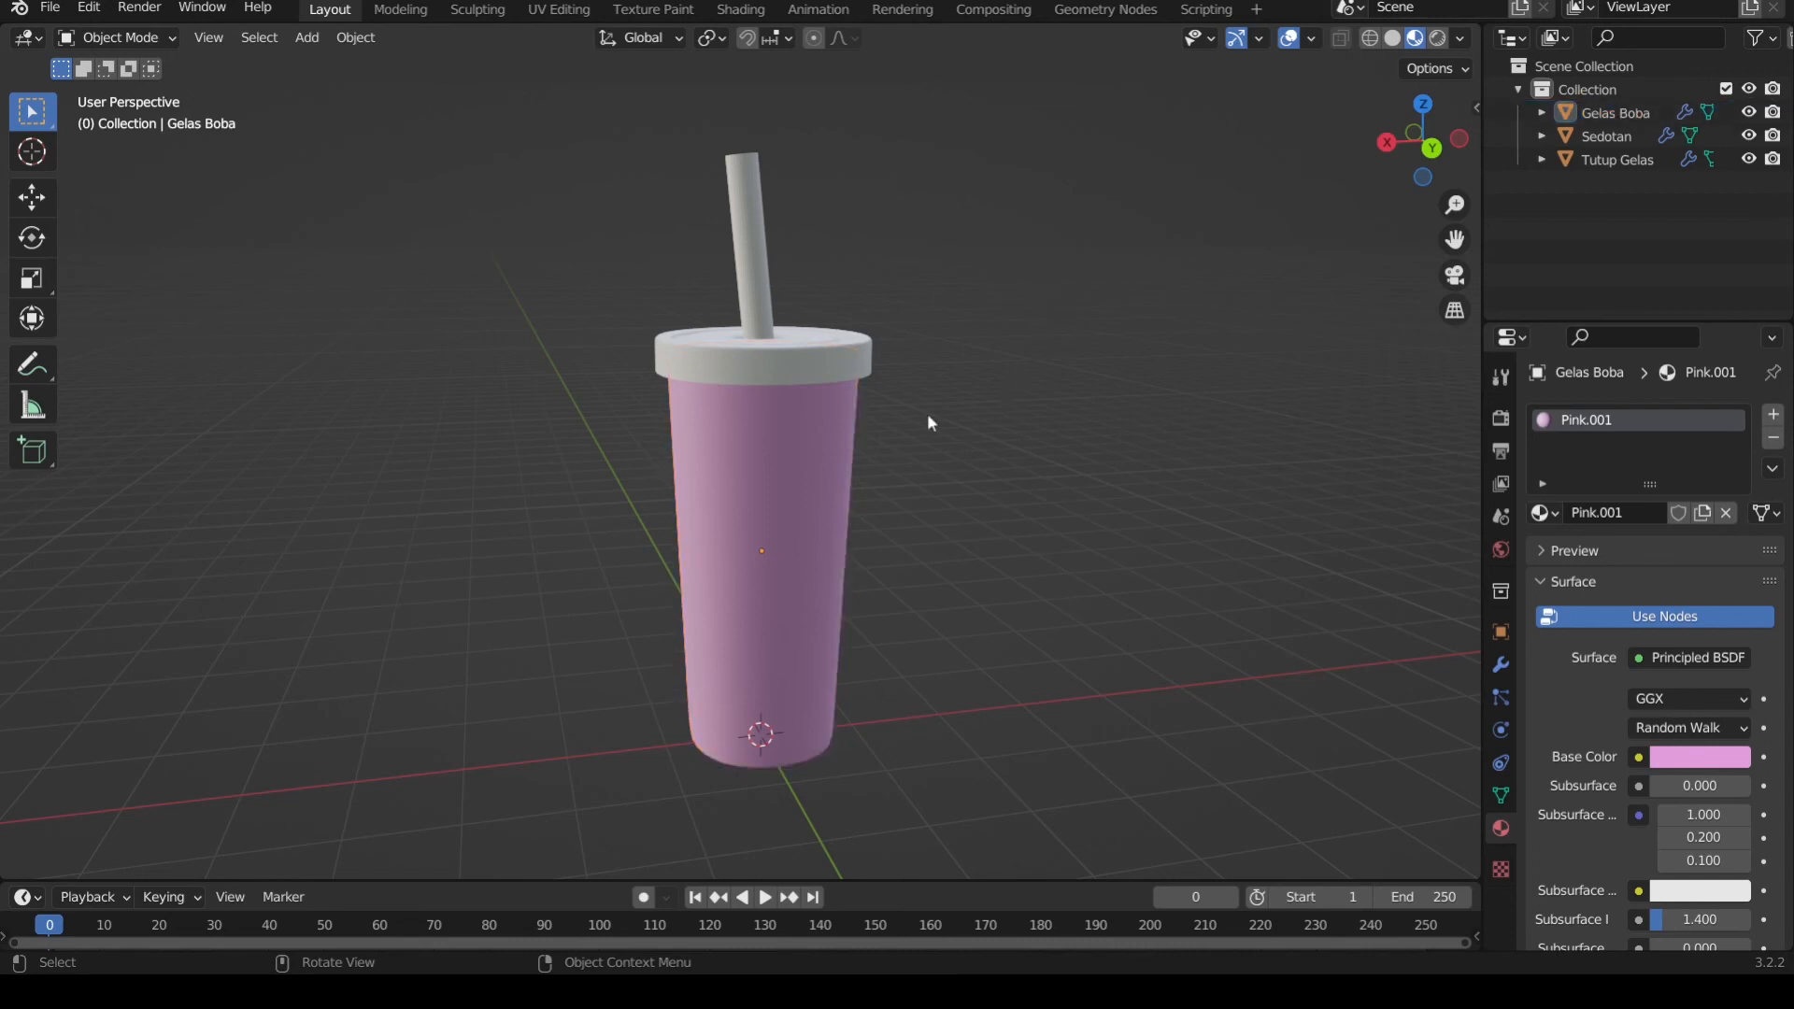
- Create a new material on the Tutup Gelas lid and name it Yellow
{"action": "left_click", "coordinate": [866, 363]}
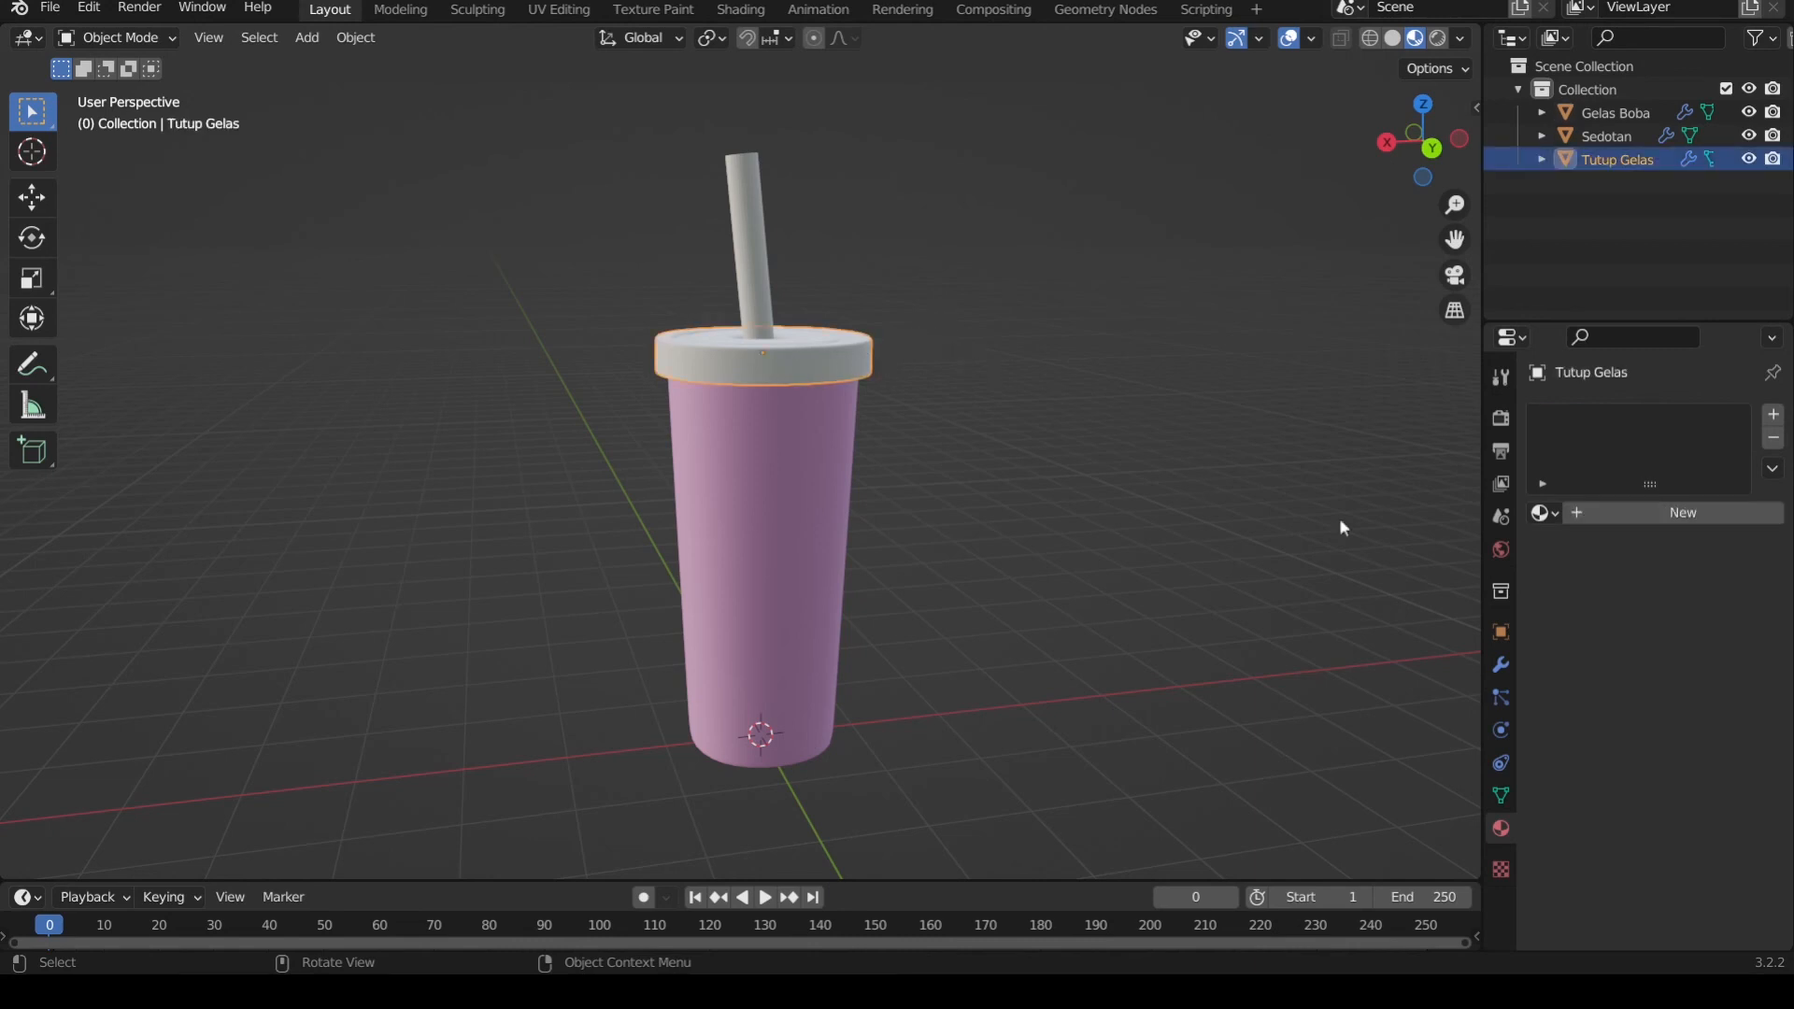
{"action": "left_click", "coordinate": [1690, 515]}
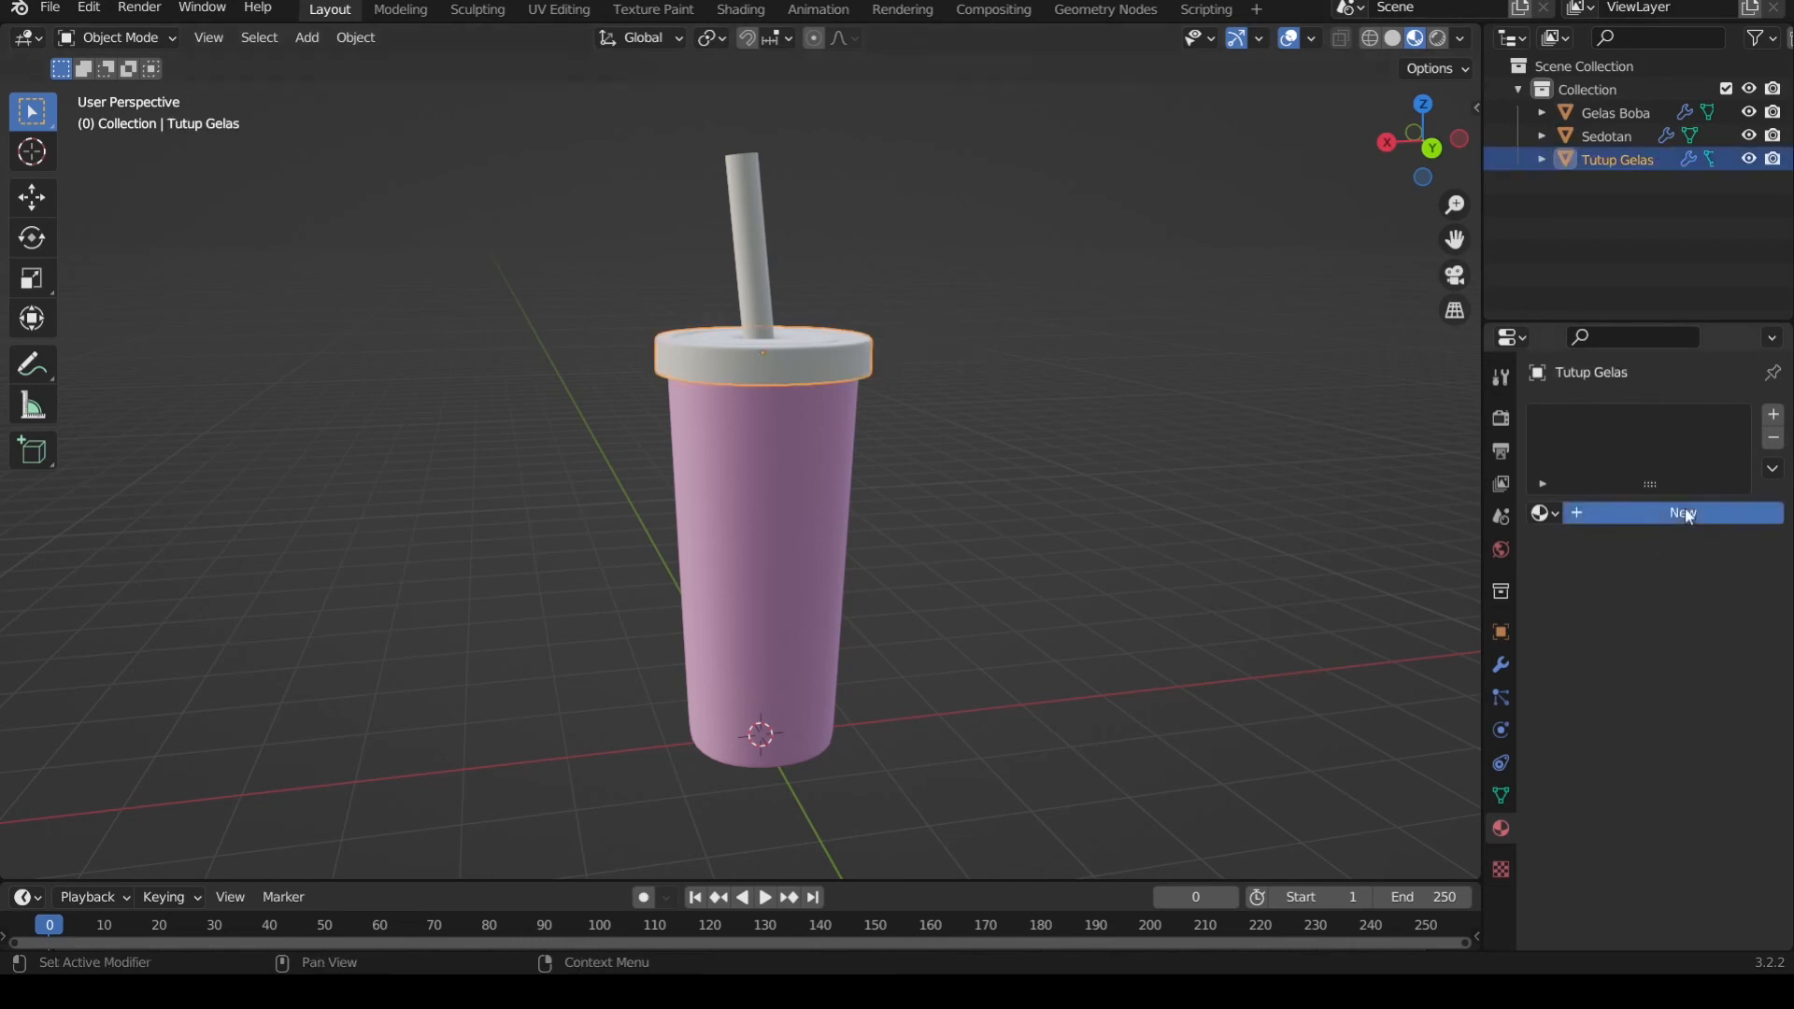
{"action": "left_click", "coordinate": [1606, 513]}
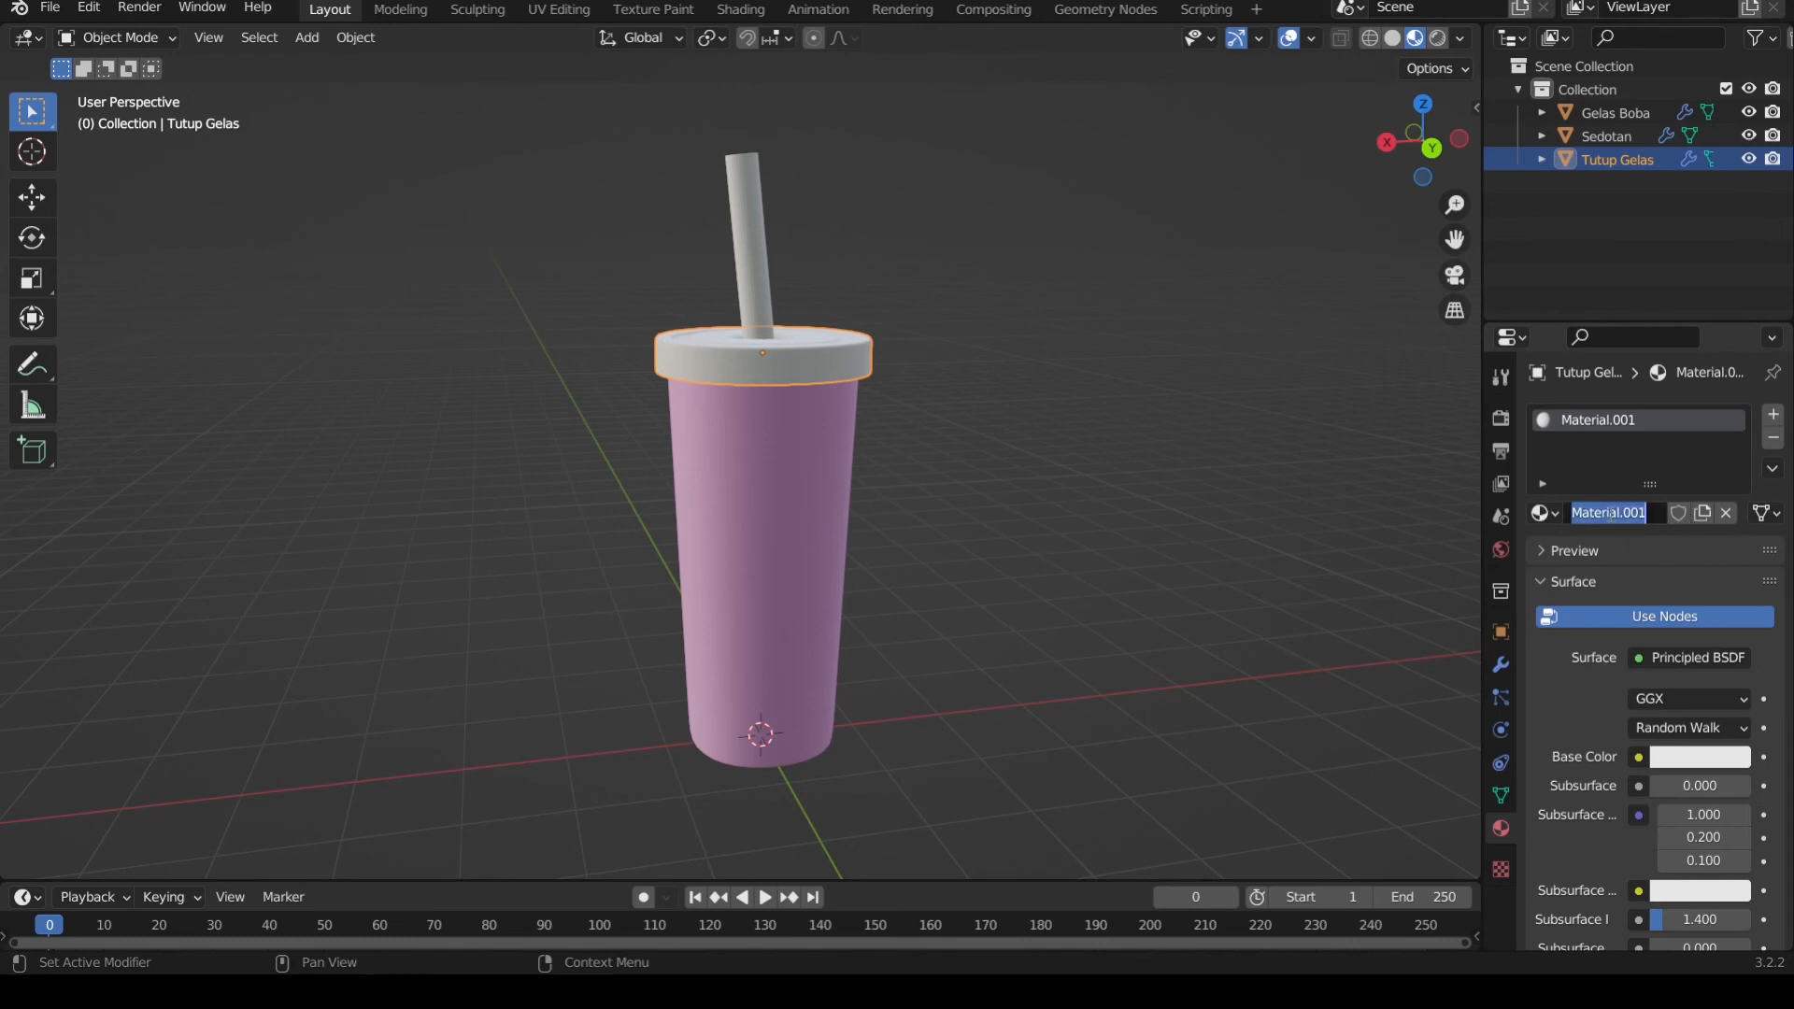
{"action": "type", "text": "Yellow"}
{"action": "key", "text": "Return"}
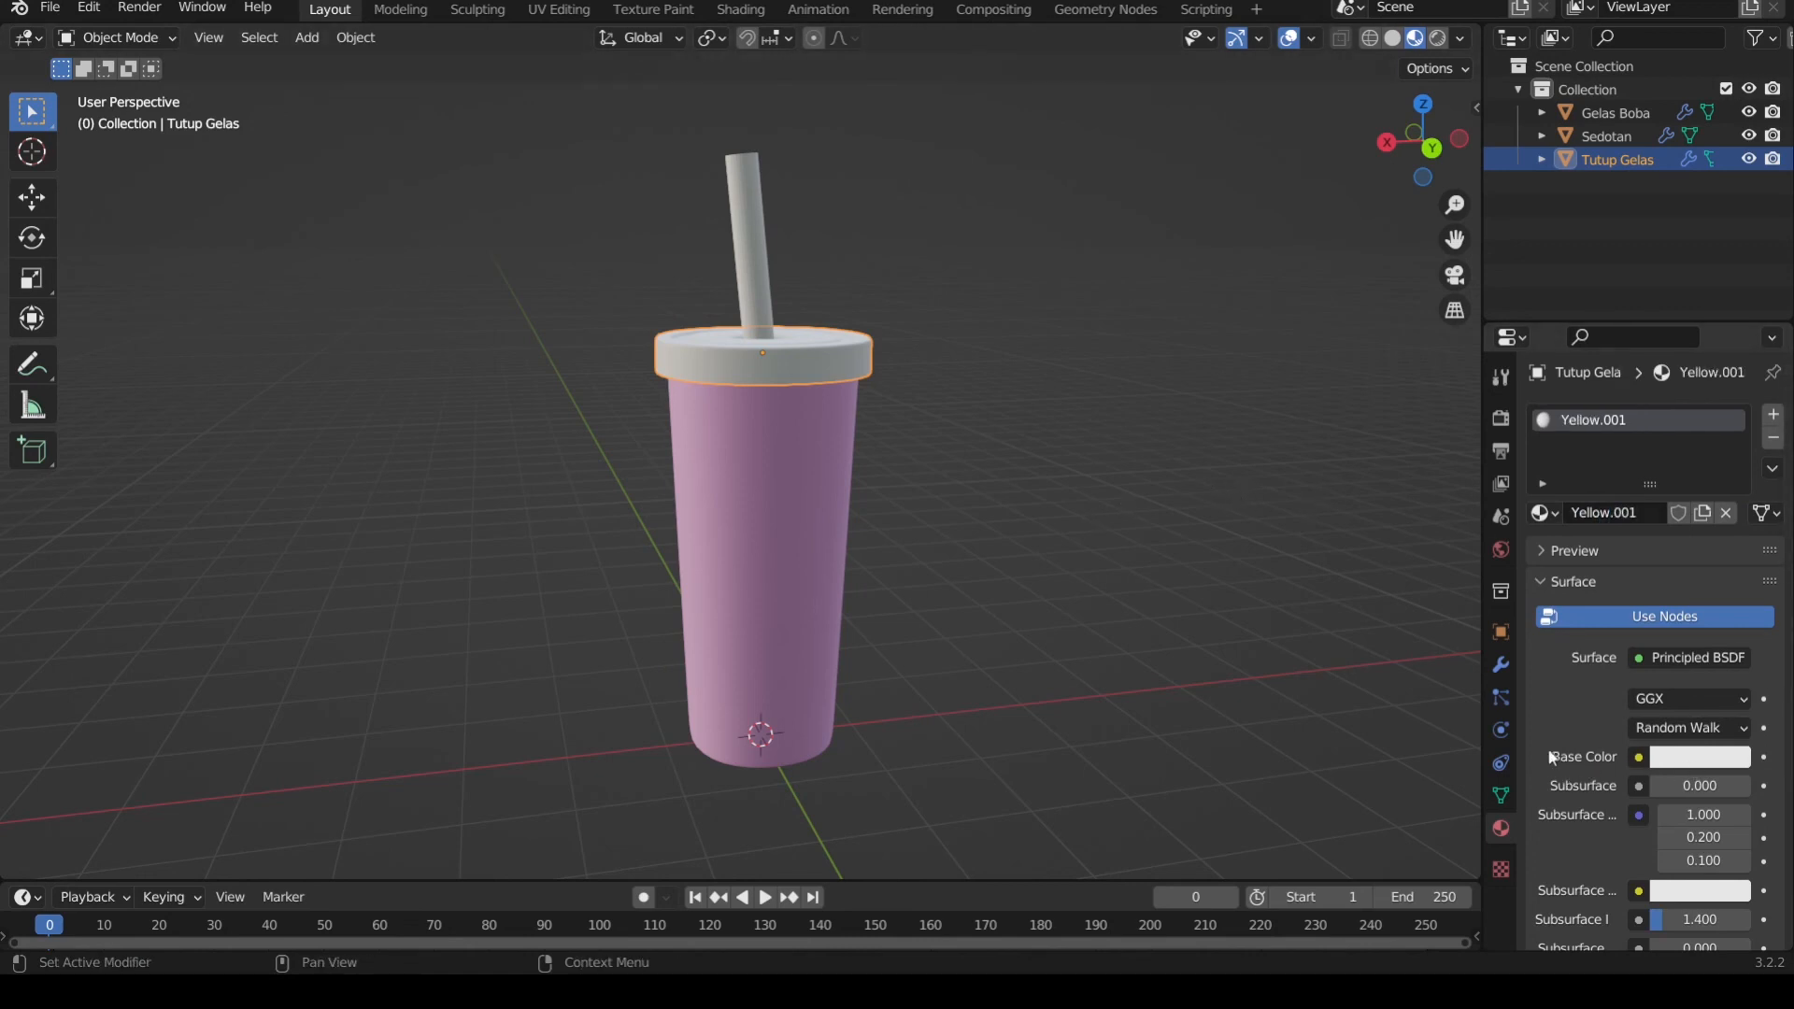
- Set the lid material's Base Color to a slightly darkened golden yellow, hue about 0.103 and saturation about 0.753, and deselect the lid
{"action": "left_click", "coordinate": [1697, 757]}
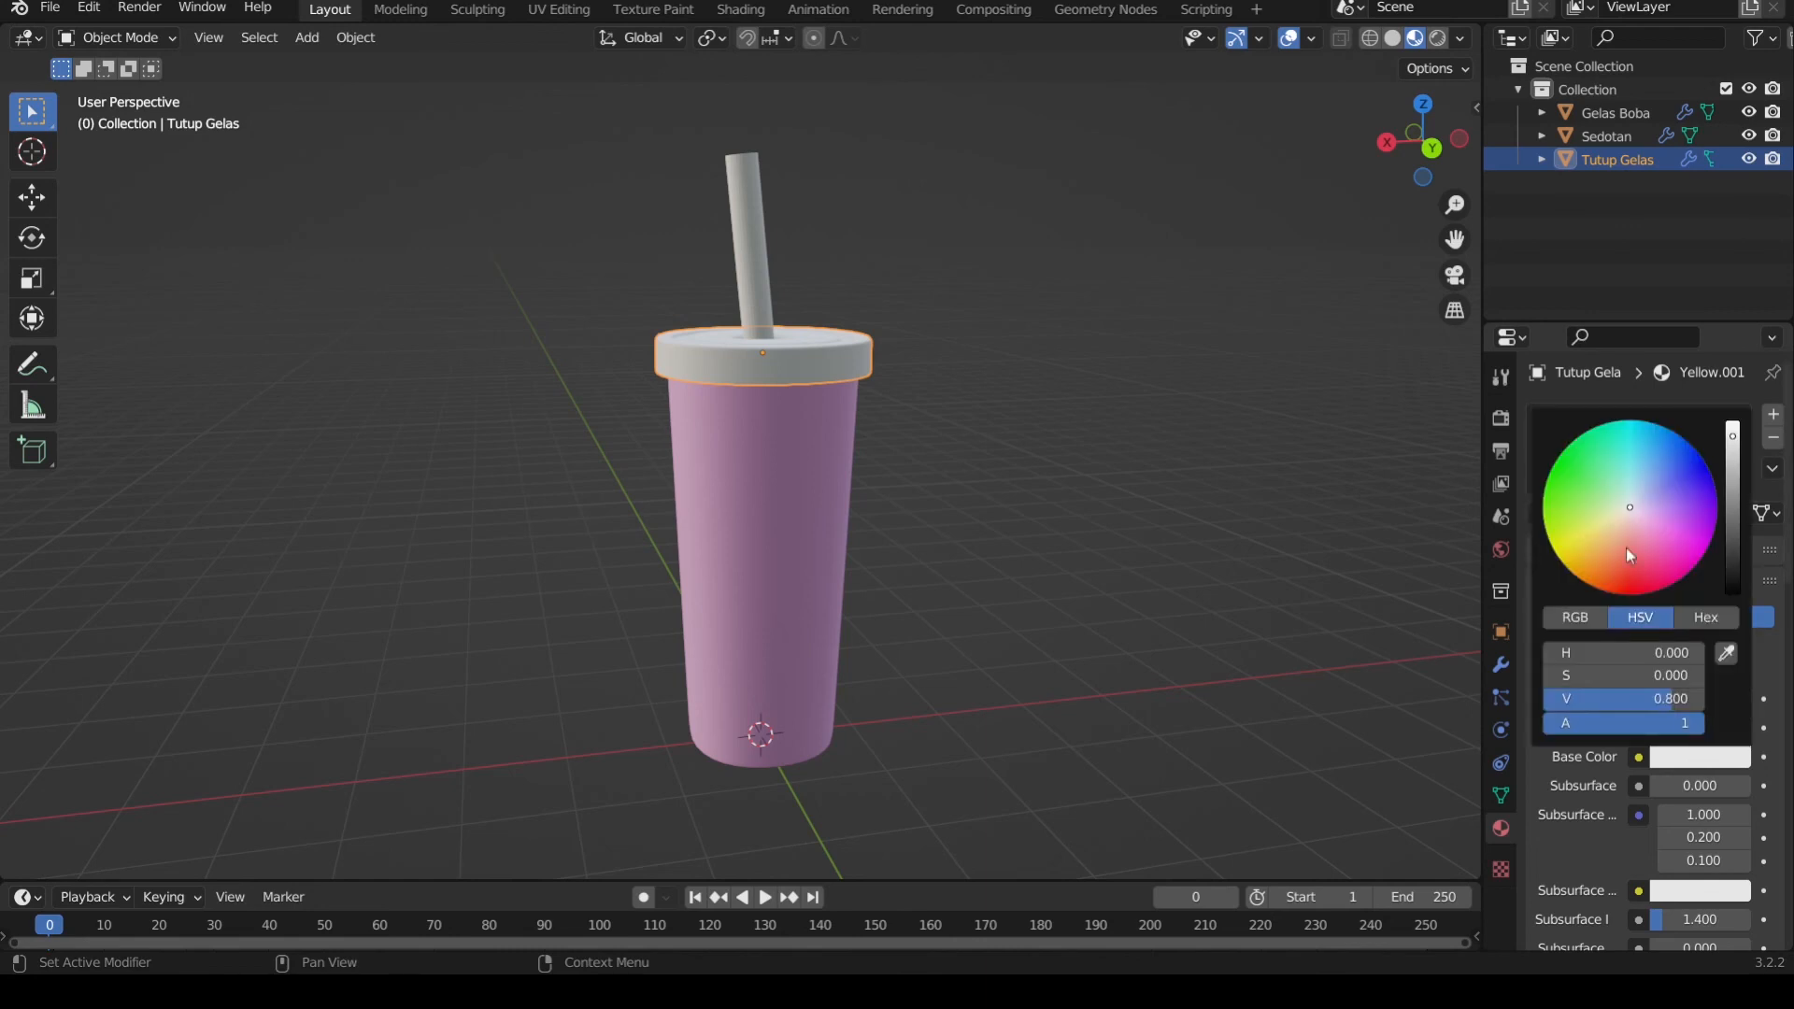
{"action": "left_click", "coordinate": [1618, 527]}
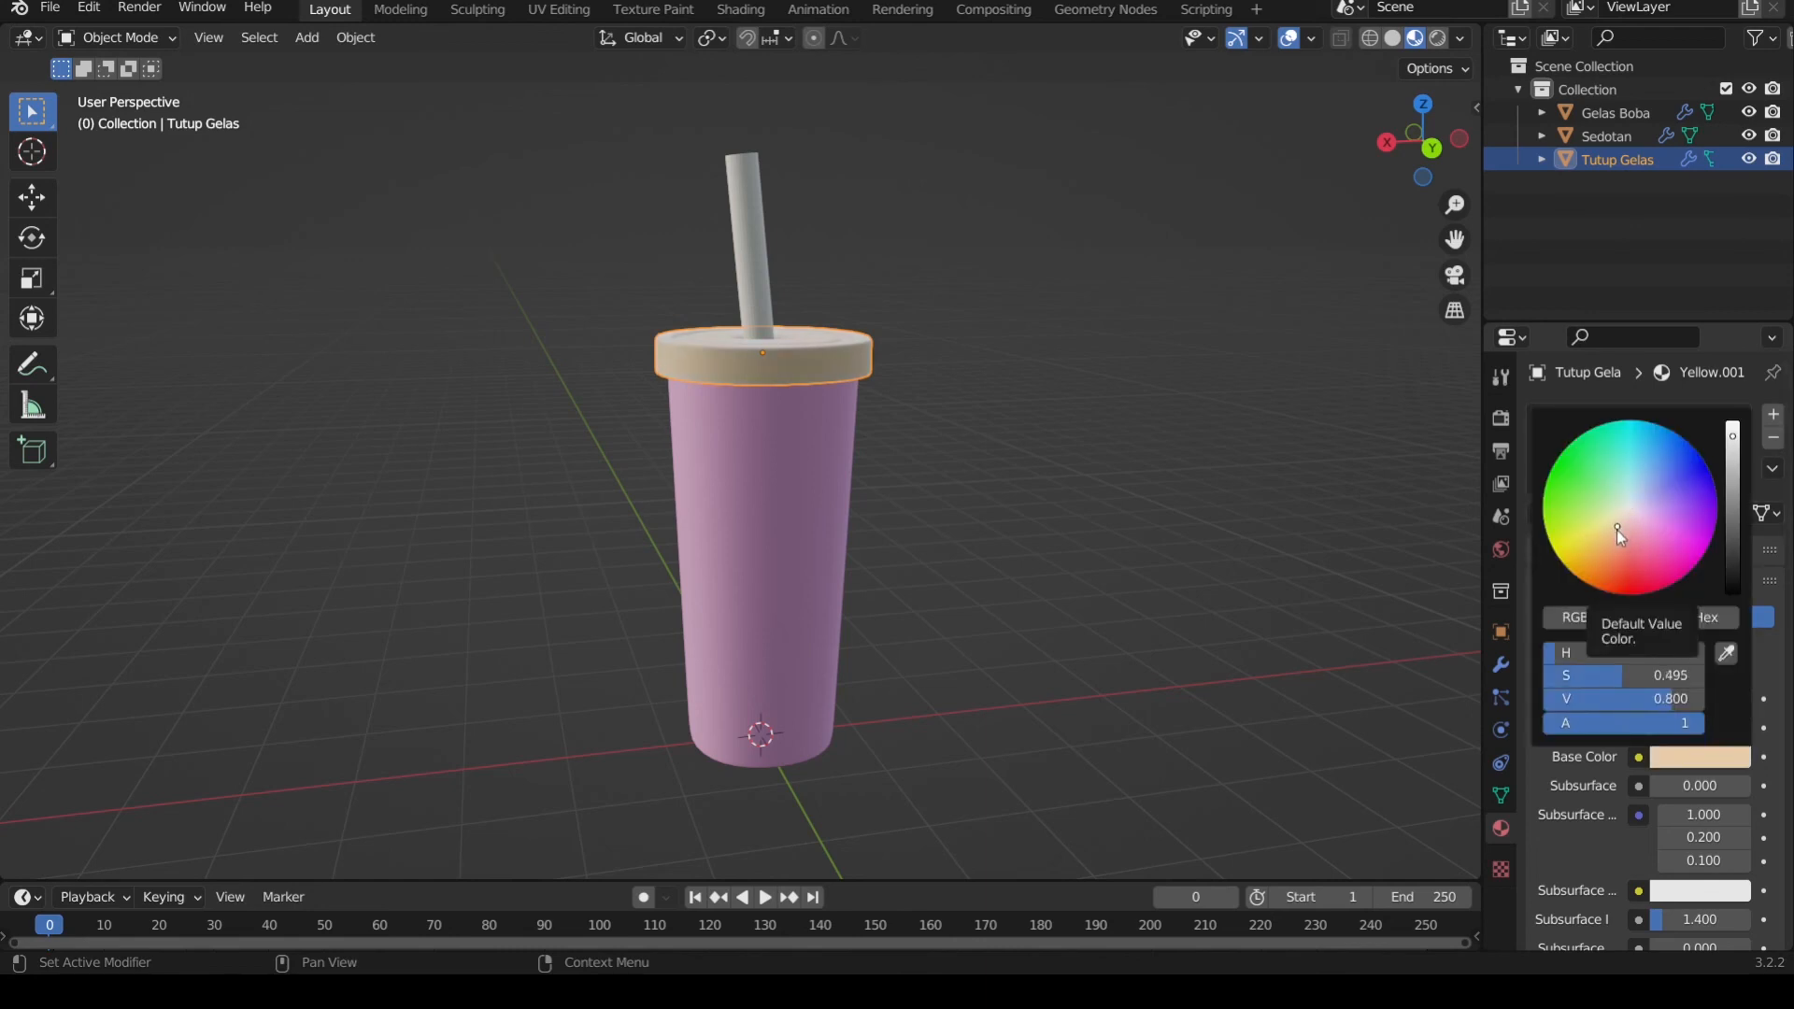
{"action": "left_click", "coordinate": [1614, 529]}
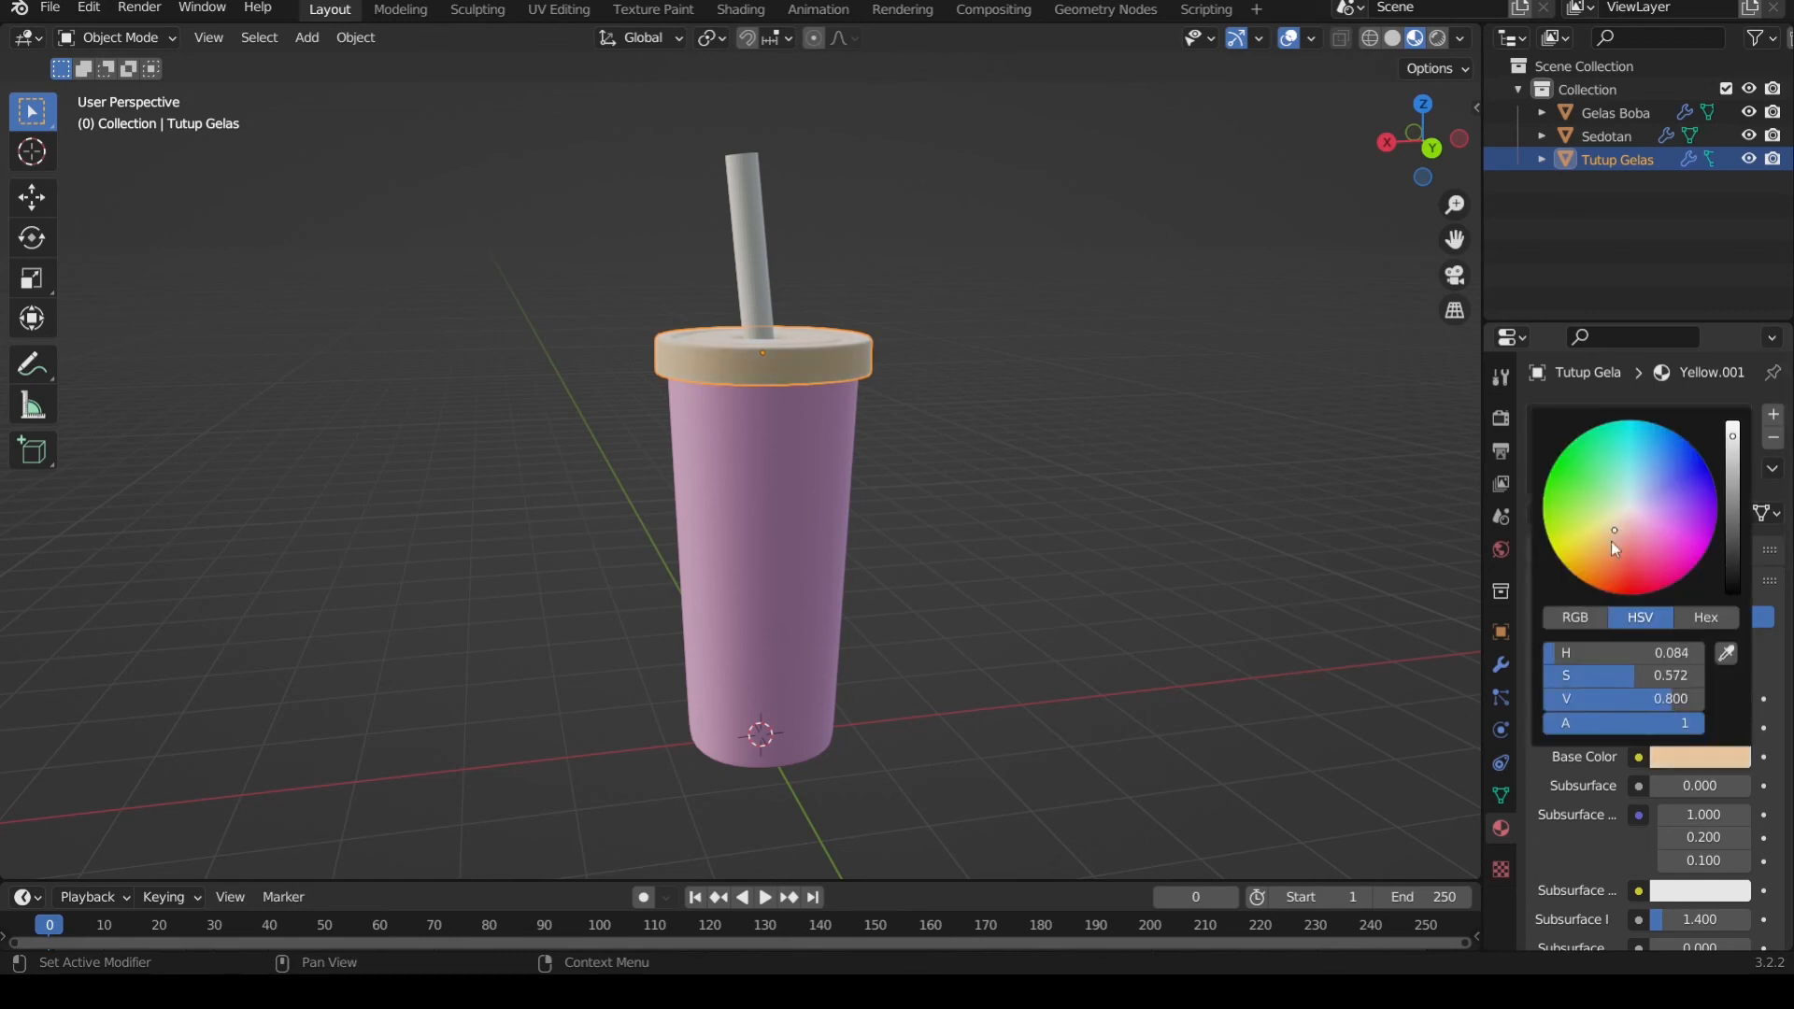
{"action": "left_click", "coordinate": [1603, 538]}
{"action": "left_click", "coordinate": [1733, 444]}
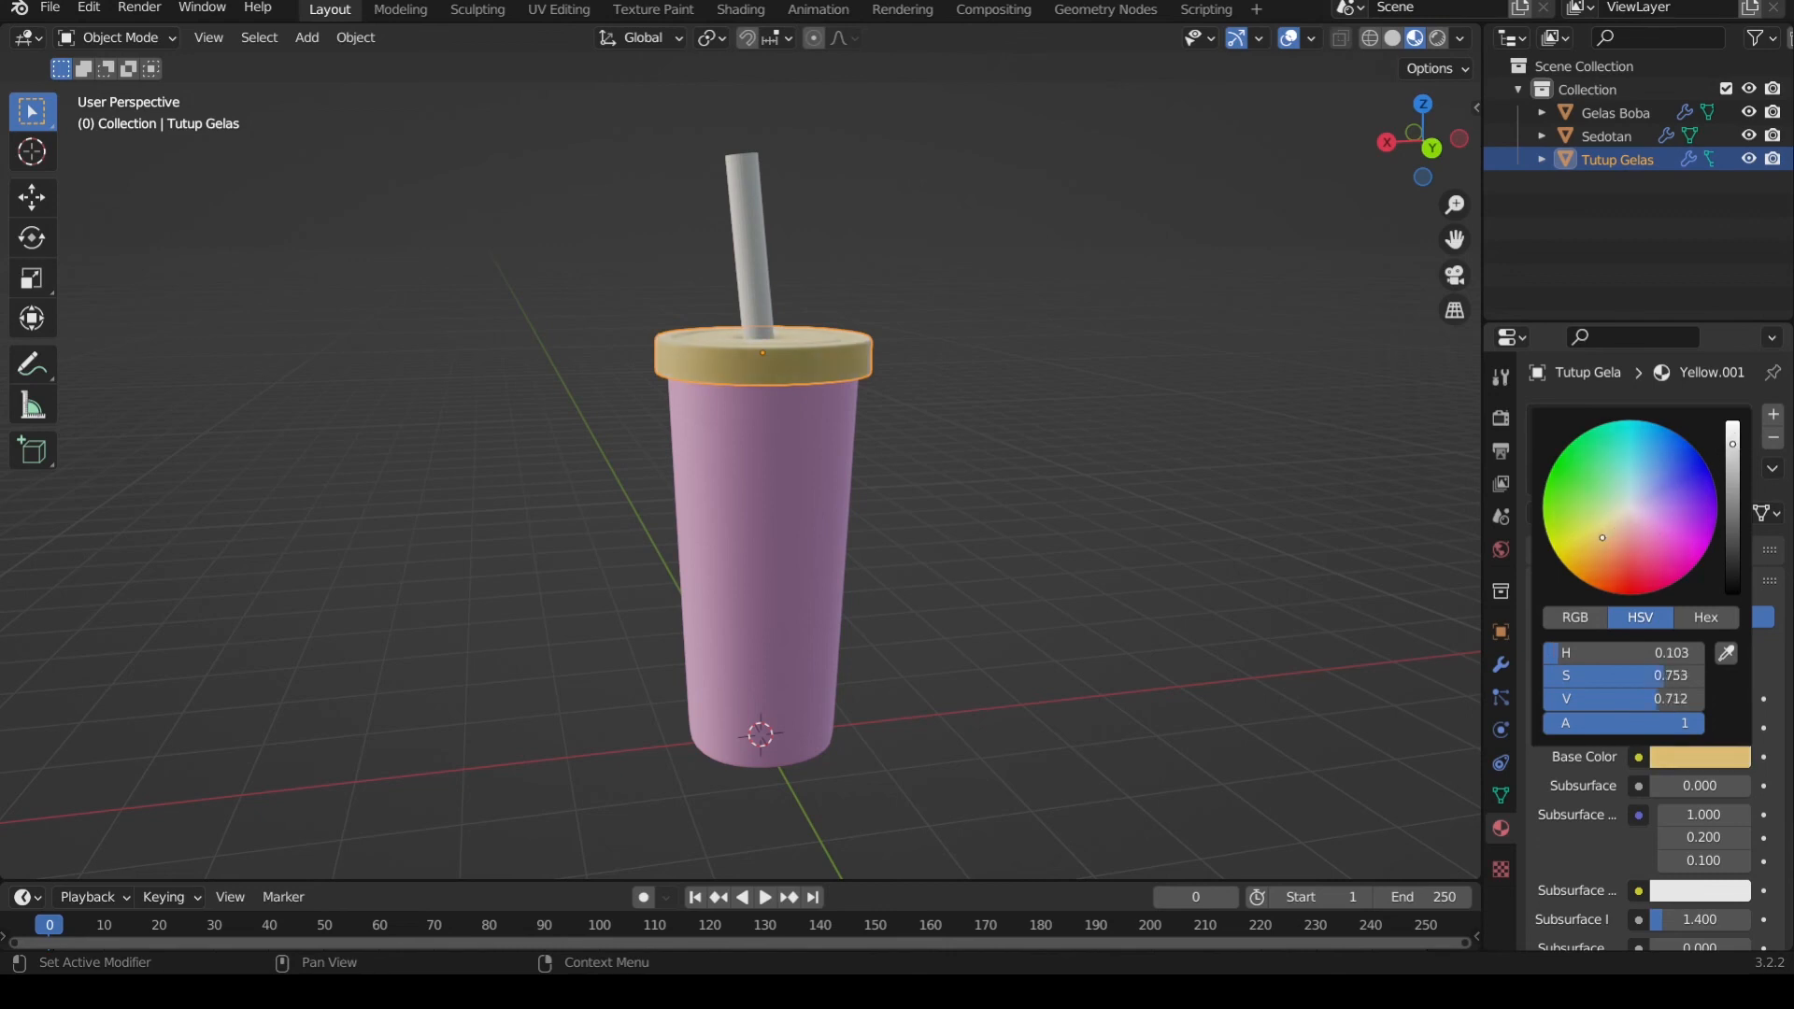
{"action": "left_click_drag", "start_coordinate": [1733, 444], "coordinate": [1733, 454]}
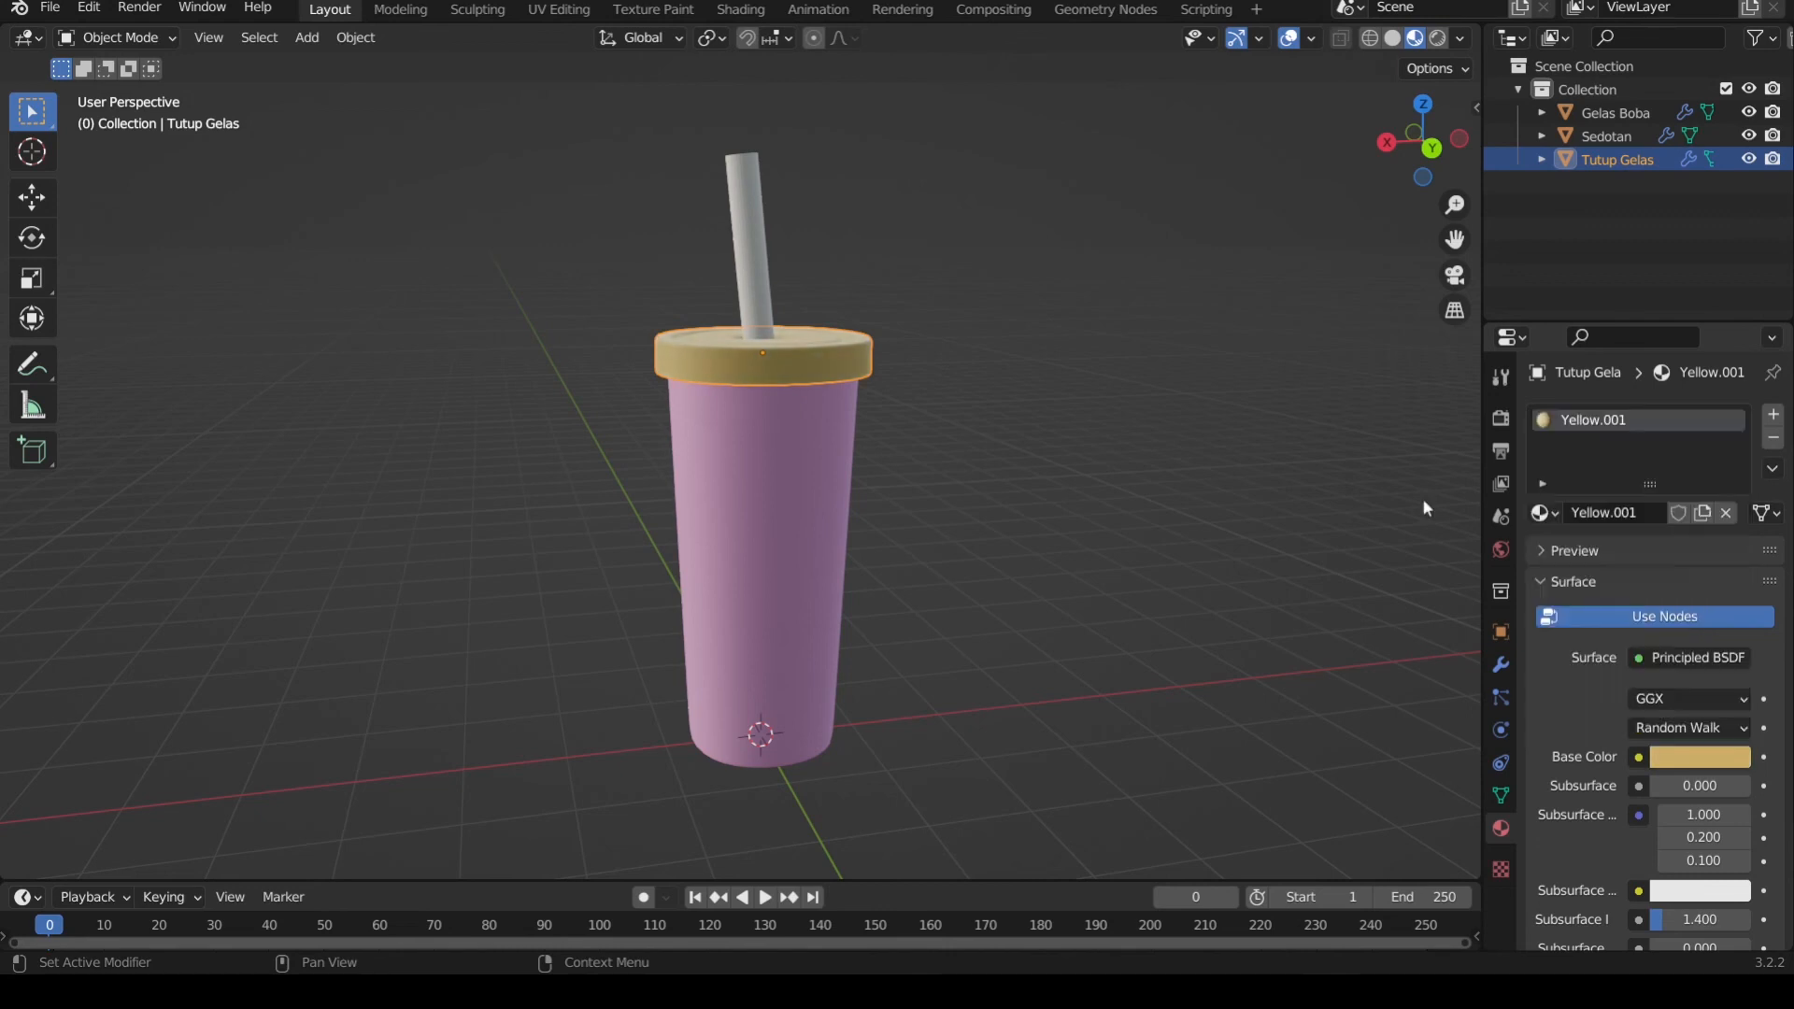
{"action": "left_click", "coordinate": [1064, 389]}
- Create a new material on the Sedotan straw and name it Blue
{"action": "middle_click_drag", "start_coordinate": [1060, 385], "coordinate": [963, 322]}
{"action": "left_click", "coordinate": [747, 213]}
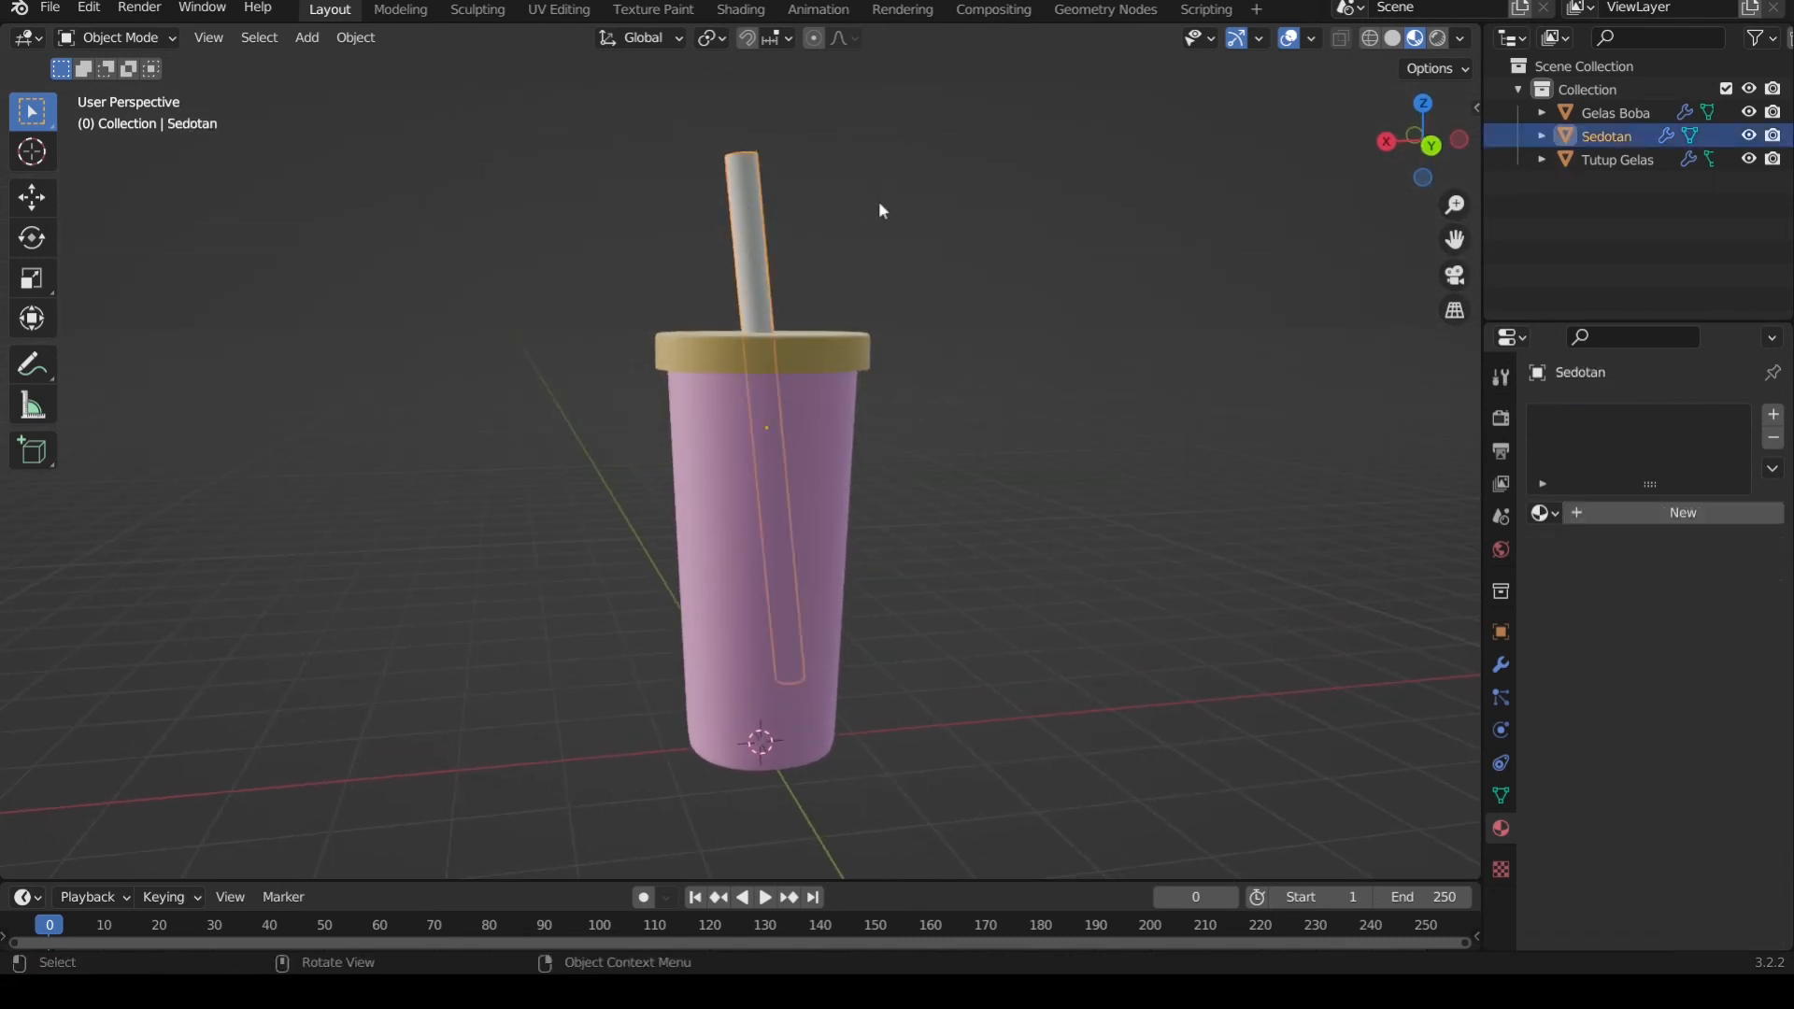
{"action": "left_click", "coordinate": [1680, 516]}
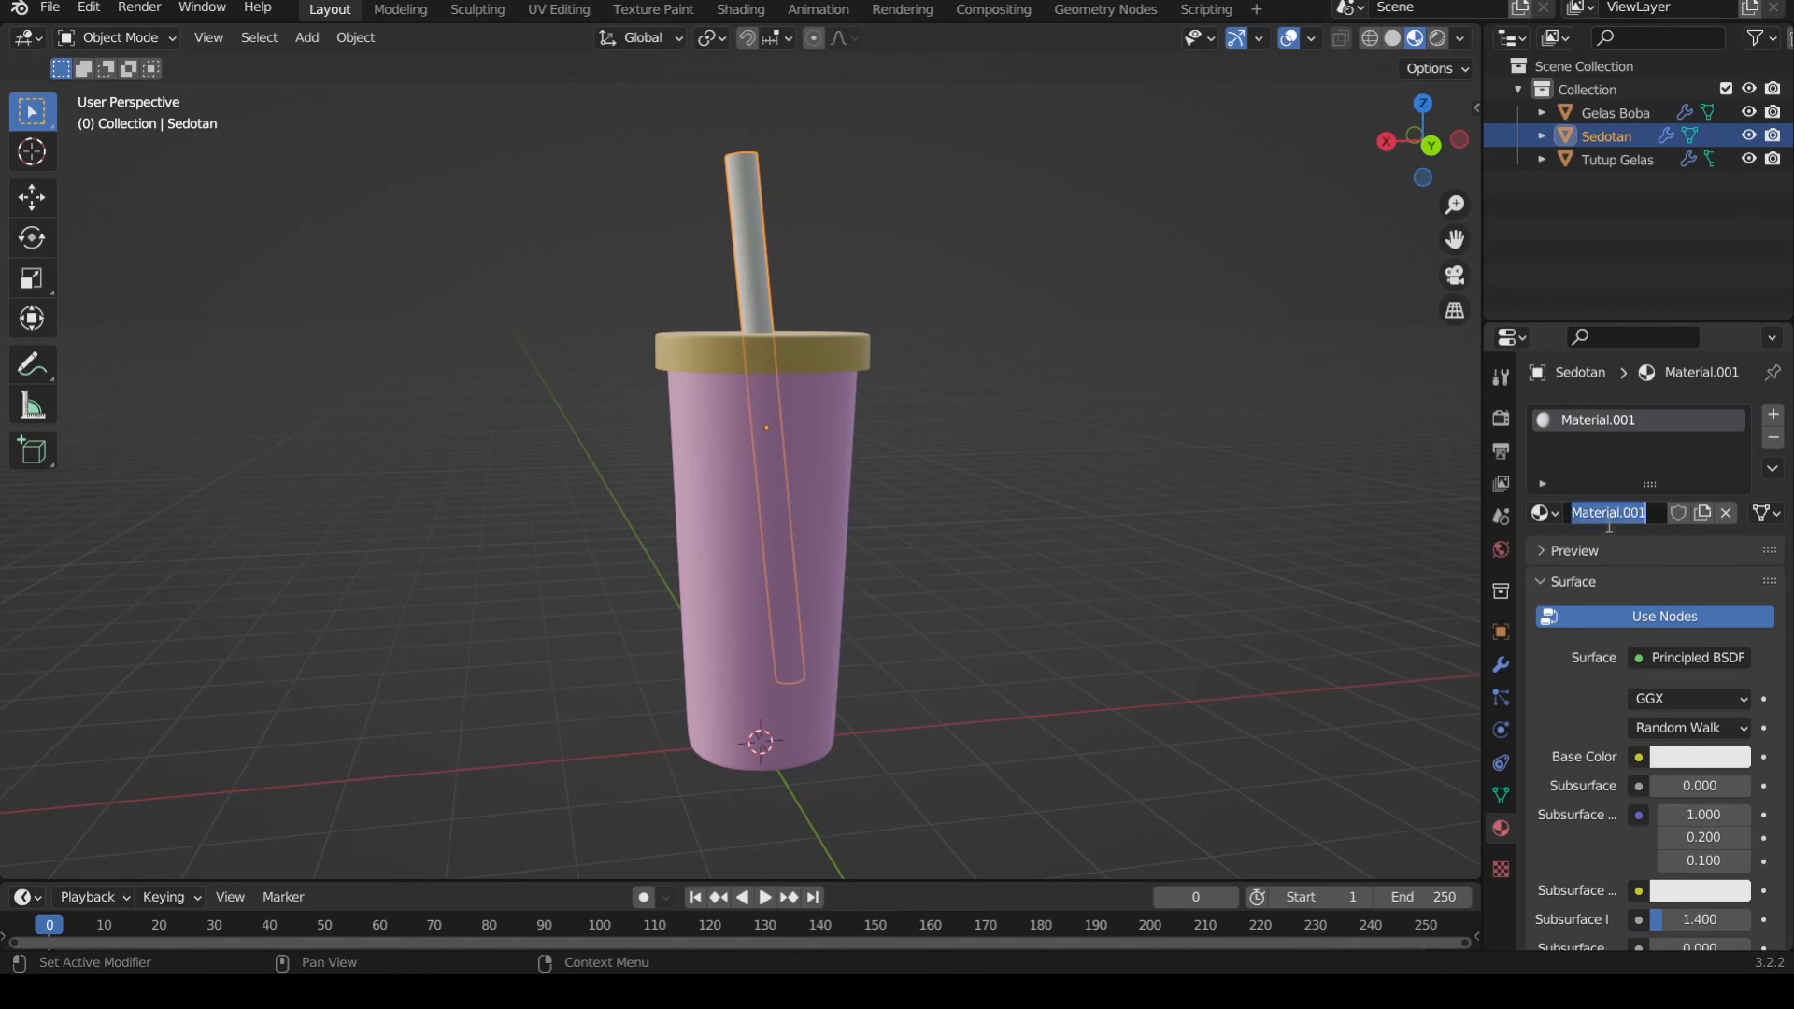
{"action": "type", "text": "Blue"}
{"action": "key", "text": "Return"}
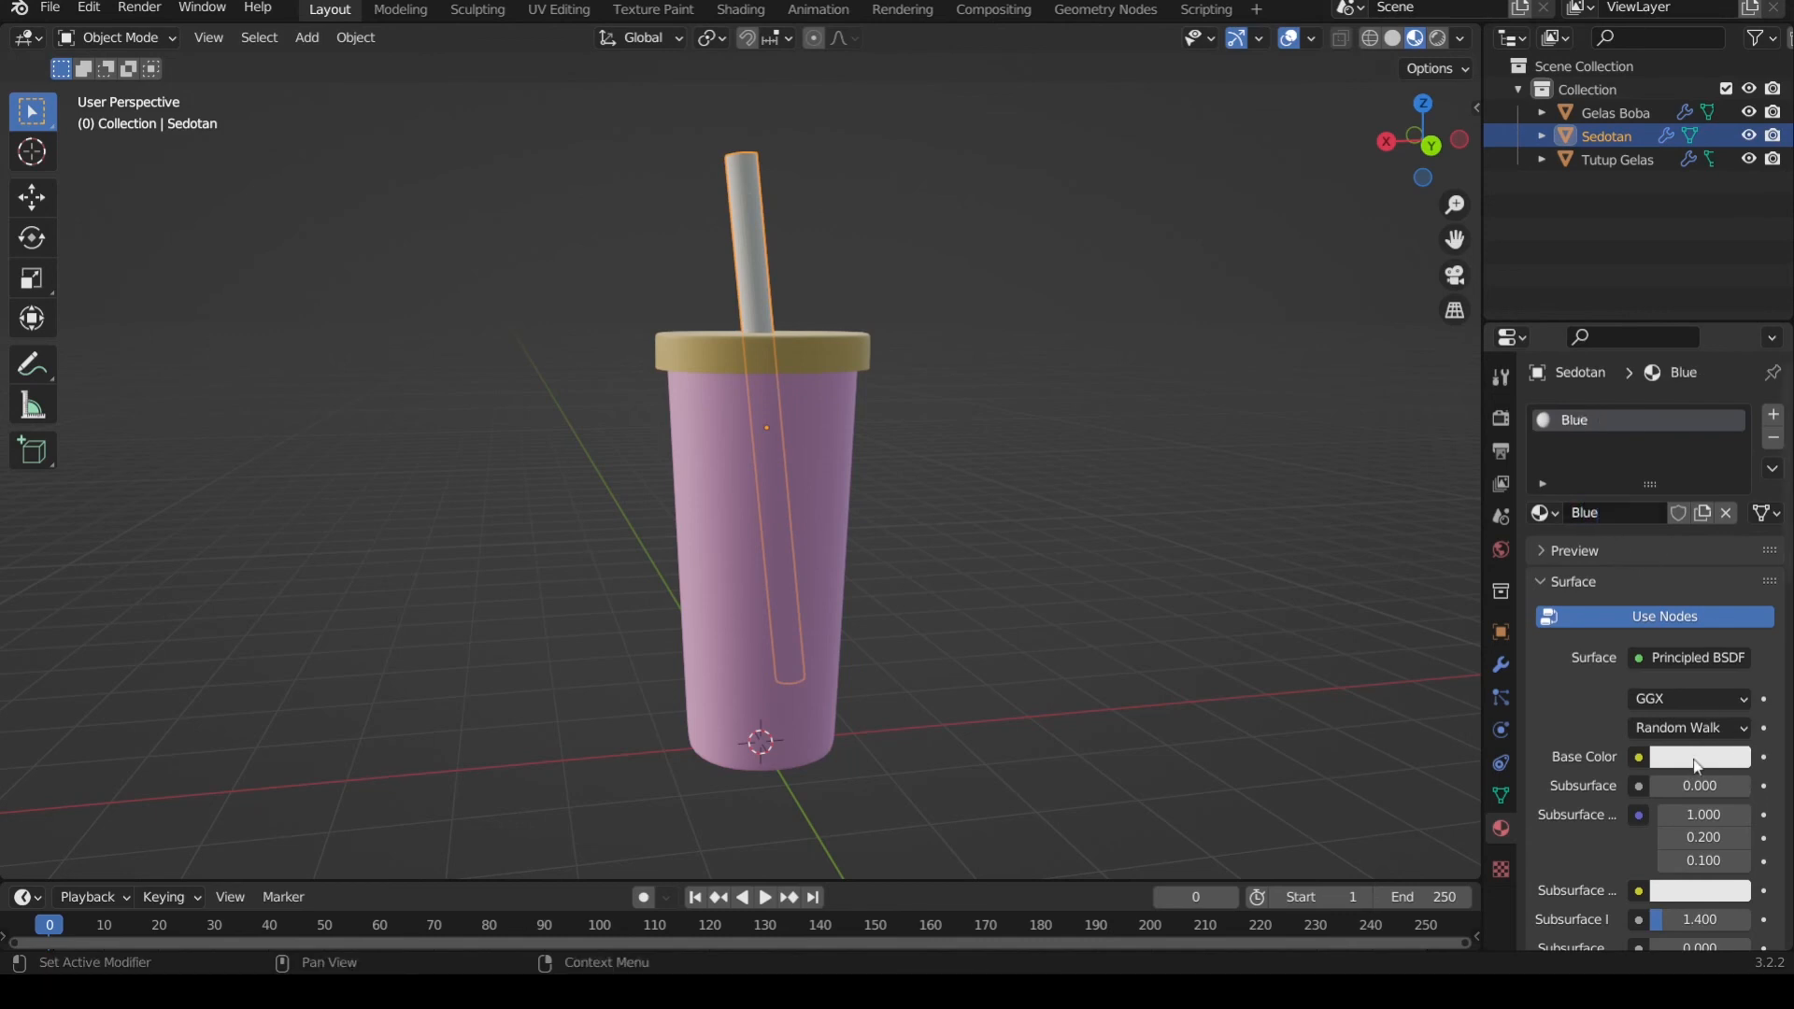
- Set the Base Color of the straw's material to a bright sky blue and deselect the straw
{"action": "left_click", "coordinate": [1697, 757]}
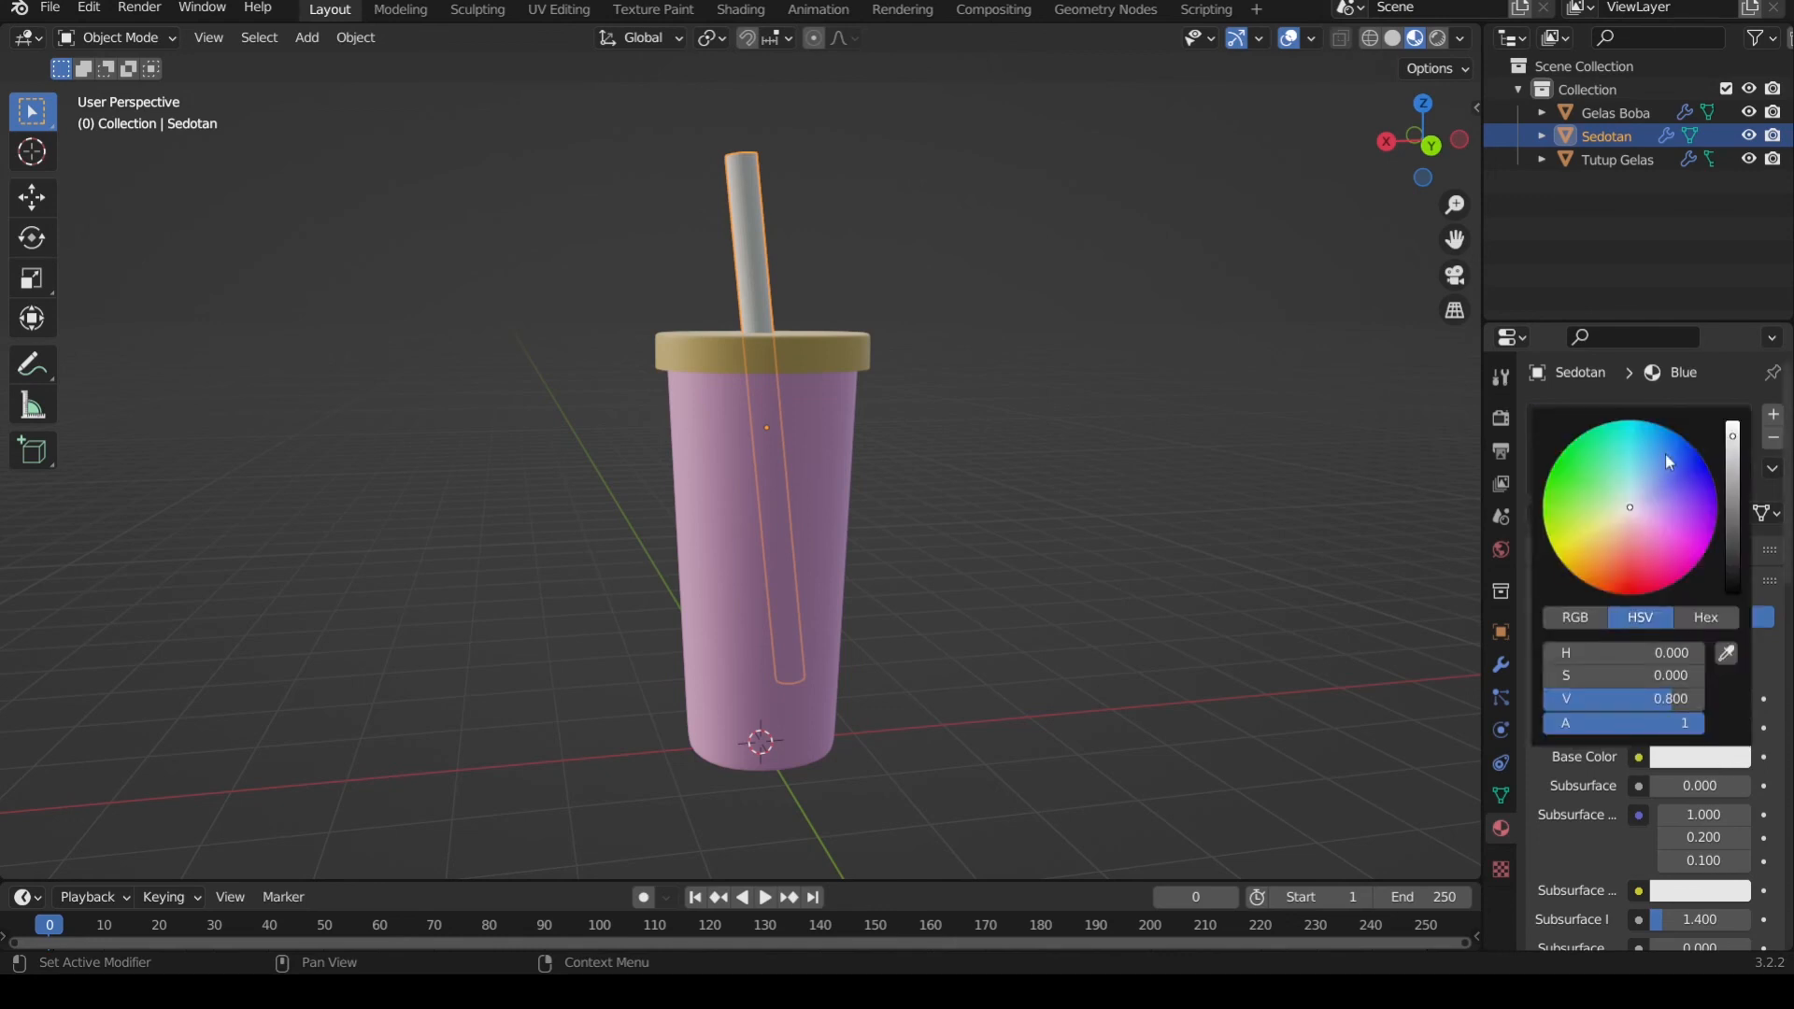
{"action": "left_click_drag", "start_coordinate": [1652, 475], "coordinate": [1642, 446]}
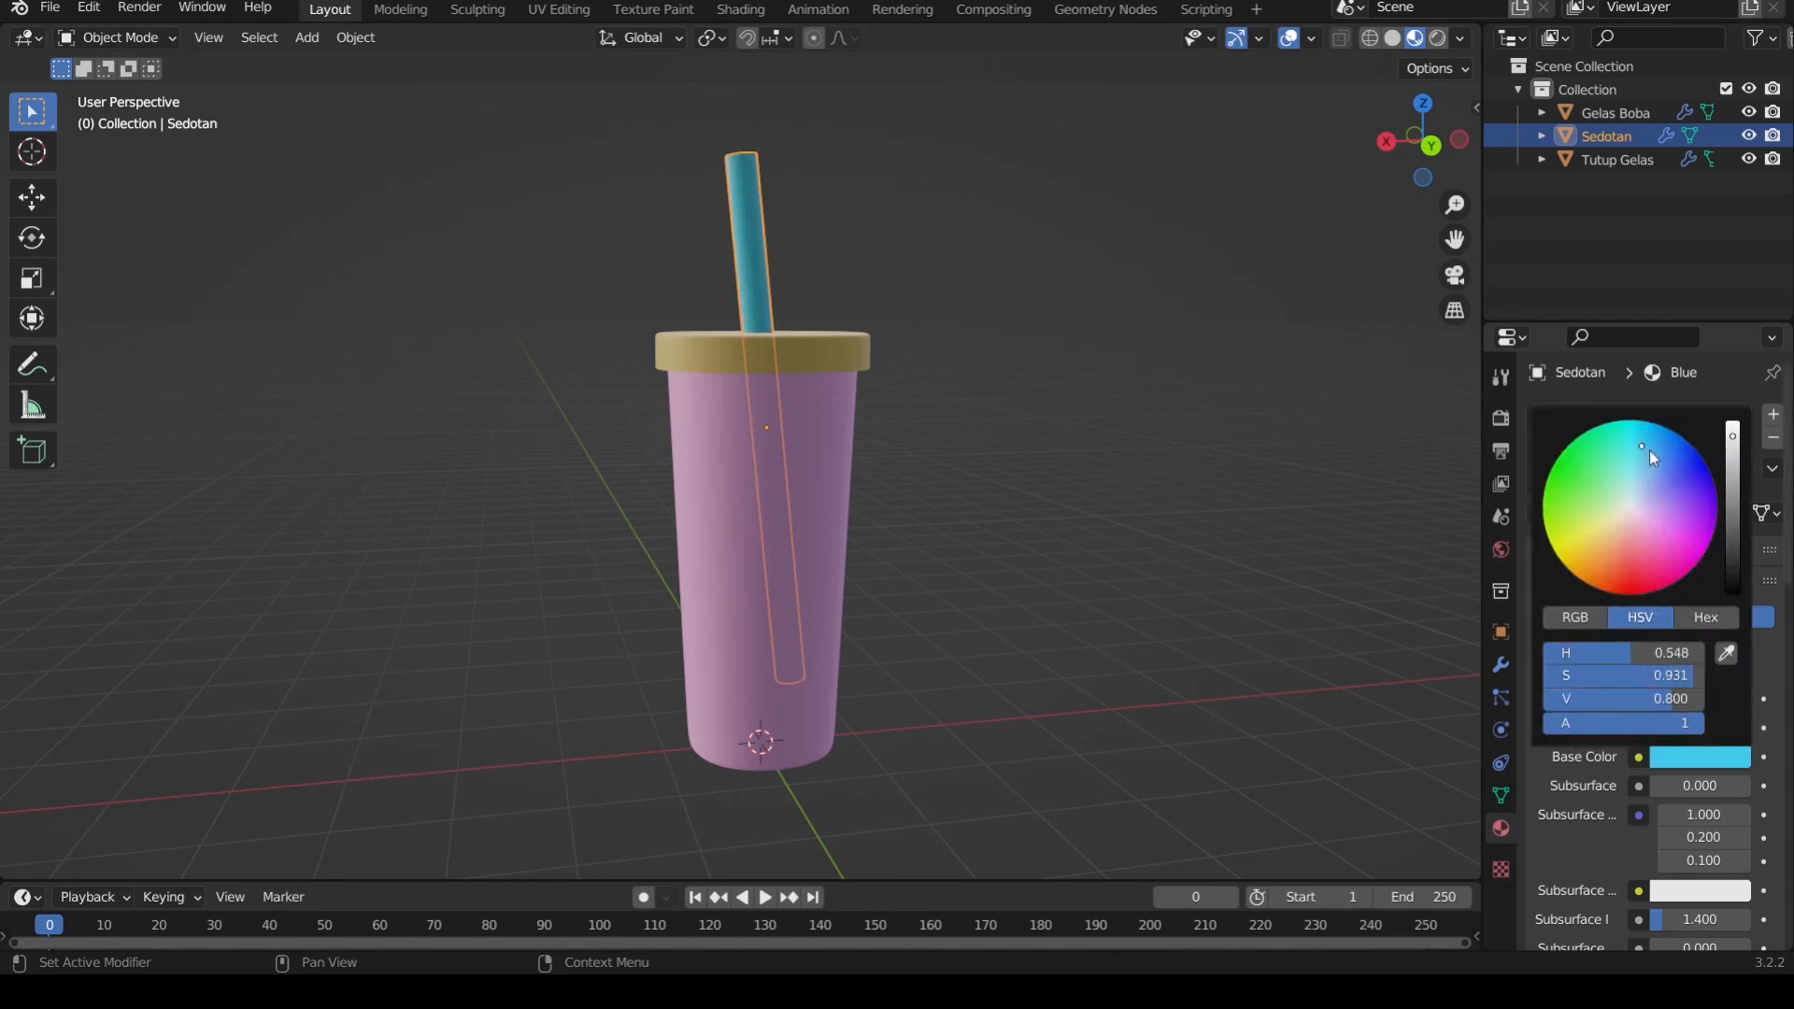
{"action": "left_click", "coordinate": [1650, 450]}
{"action": "left_click", "coordinate": [1121, 359]}
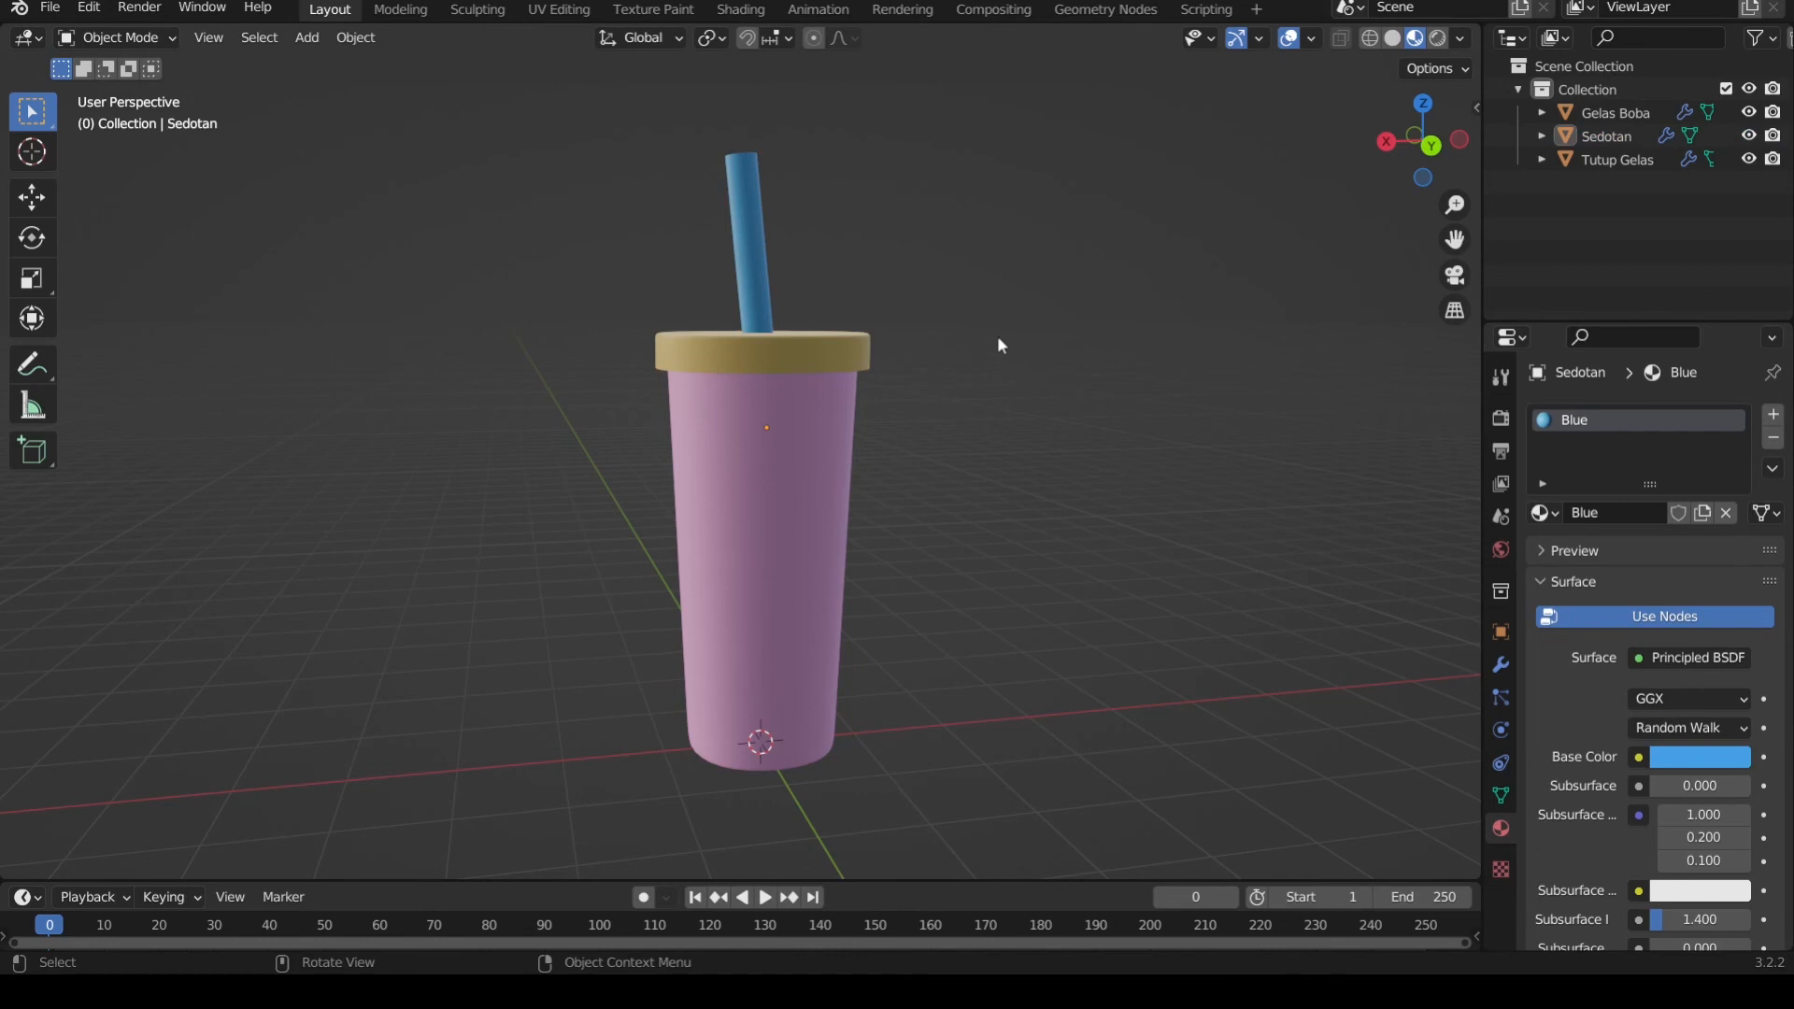
- Inspect the coloured cup, lid and straw from above and from the side, near and far
{"action": "middle_click_drag", "start_coordinate": [1033, 372], "coordinate": [992, 473]}
{"action": "mouse_move", "coordinate": [996, 473]}
{"action": "middle_mouse_down"}
{"action": "mouse_move", "coordinate": [987, 452]}
{"action": "mouse_move", "coordinate": [990, 485]}
{"action": "middle_mouse_up"}
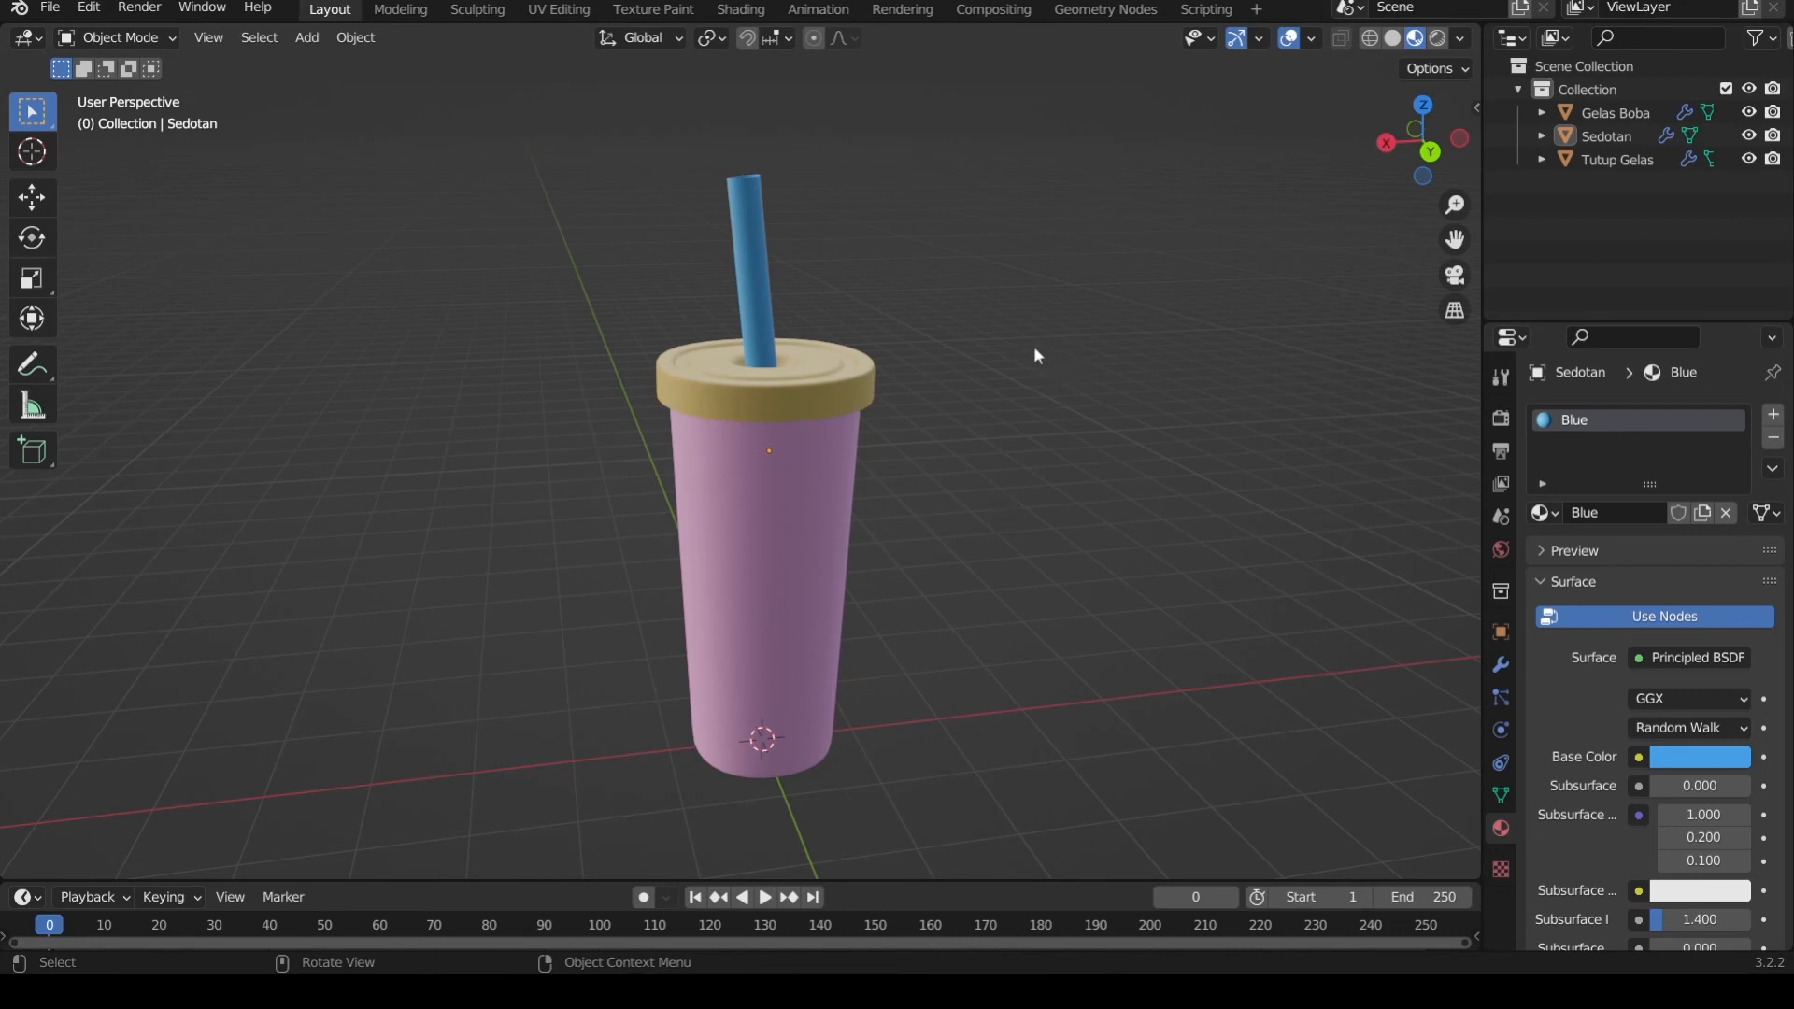
{"action": "middle_click_drag", "start_coordinate": [1017, 358], "coordinate": [952, 426]}
{"action": "scroll", "coordinate": [957, 378], "scroll_direction": "up", "scroll_amount": 2}
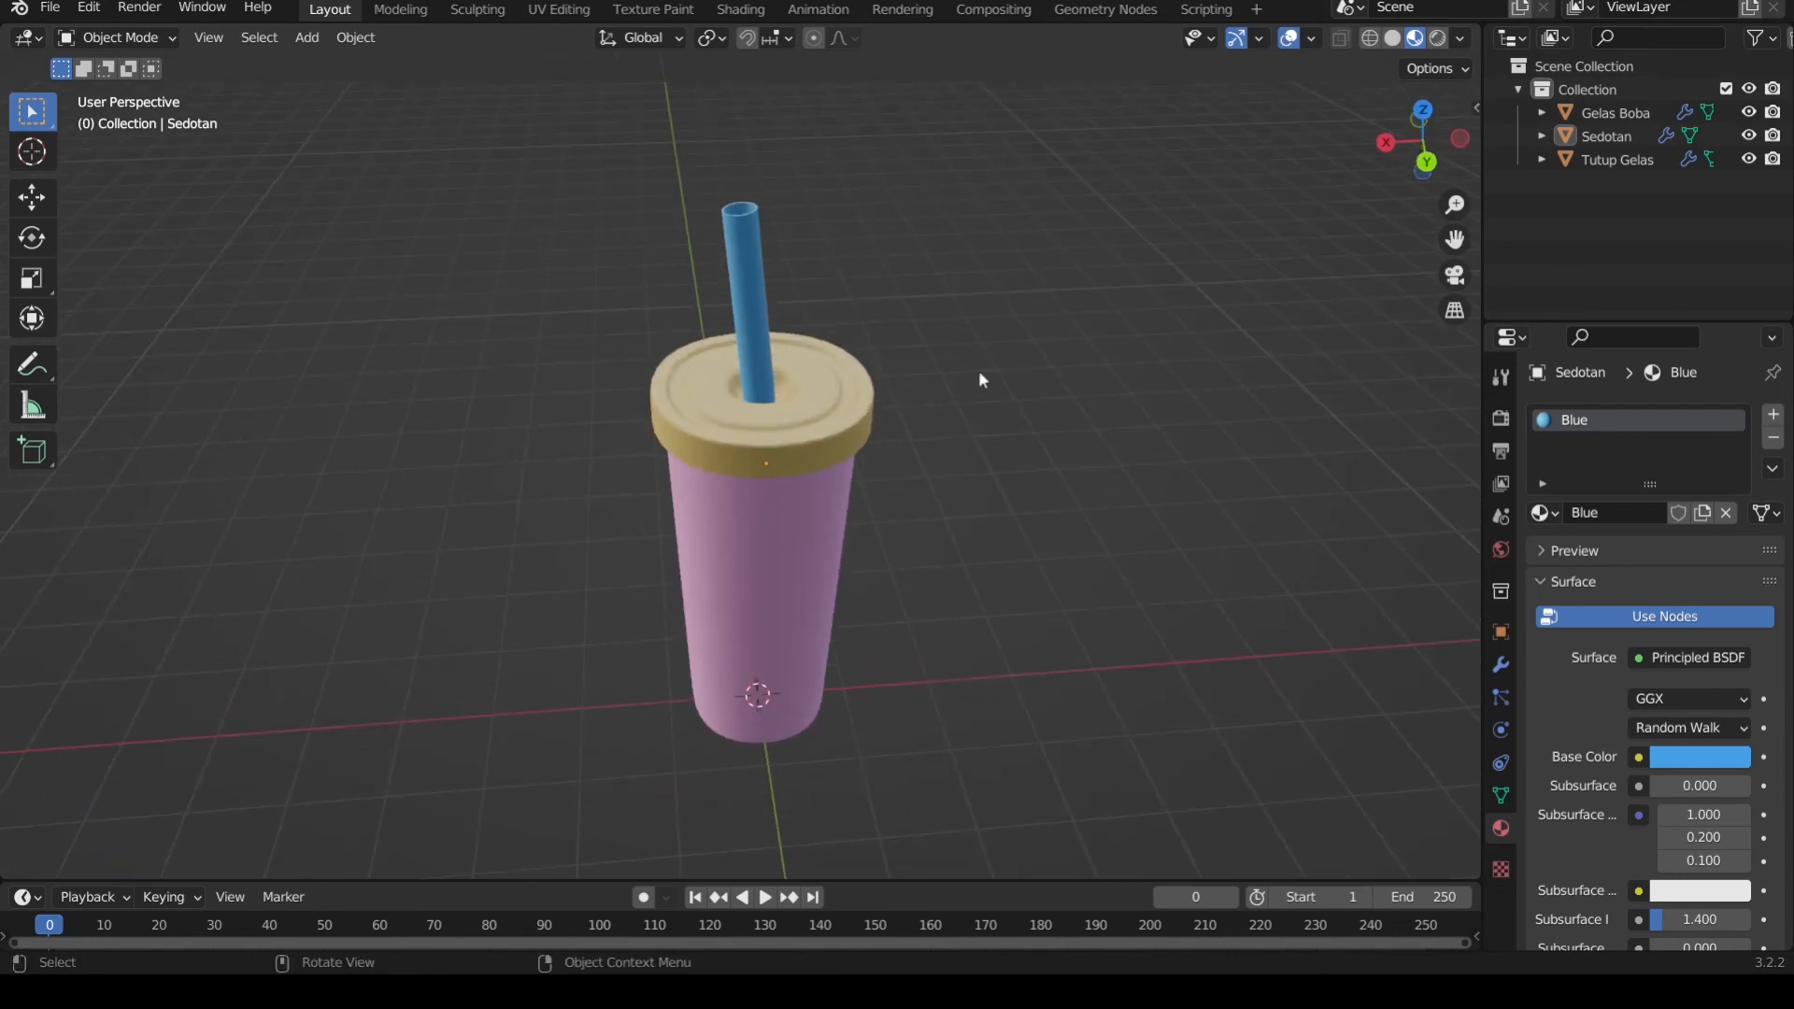
{"action": "middle_click_drag", "start_coordinate": [978, 366], "coordinate": [995, 318]}
{"action": "scroll", "coordinate": [954, 374], "scroll_direction": "down", "scroll_amount": 1}
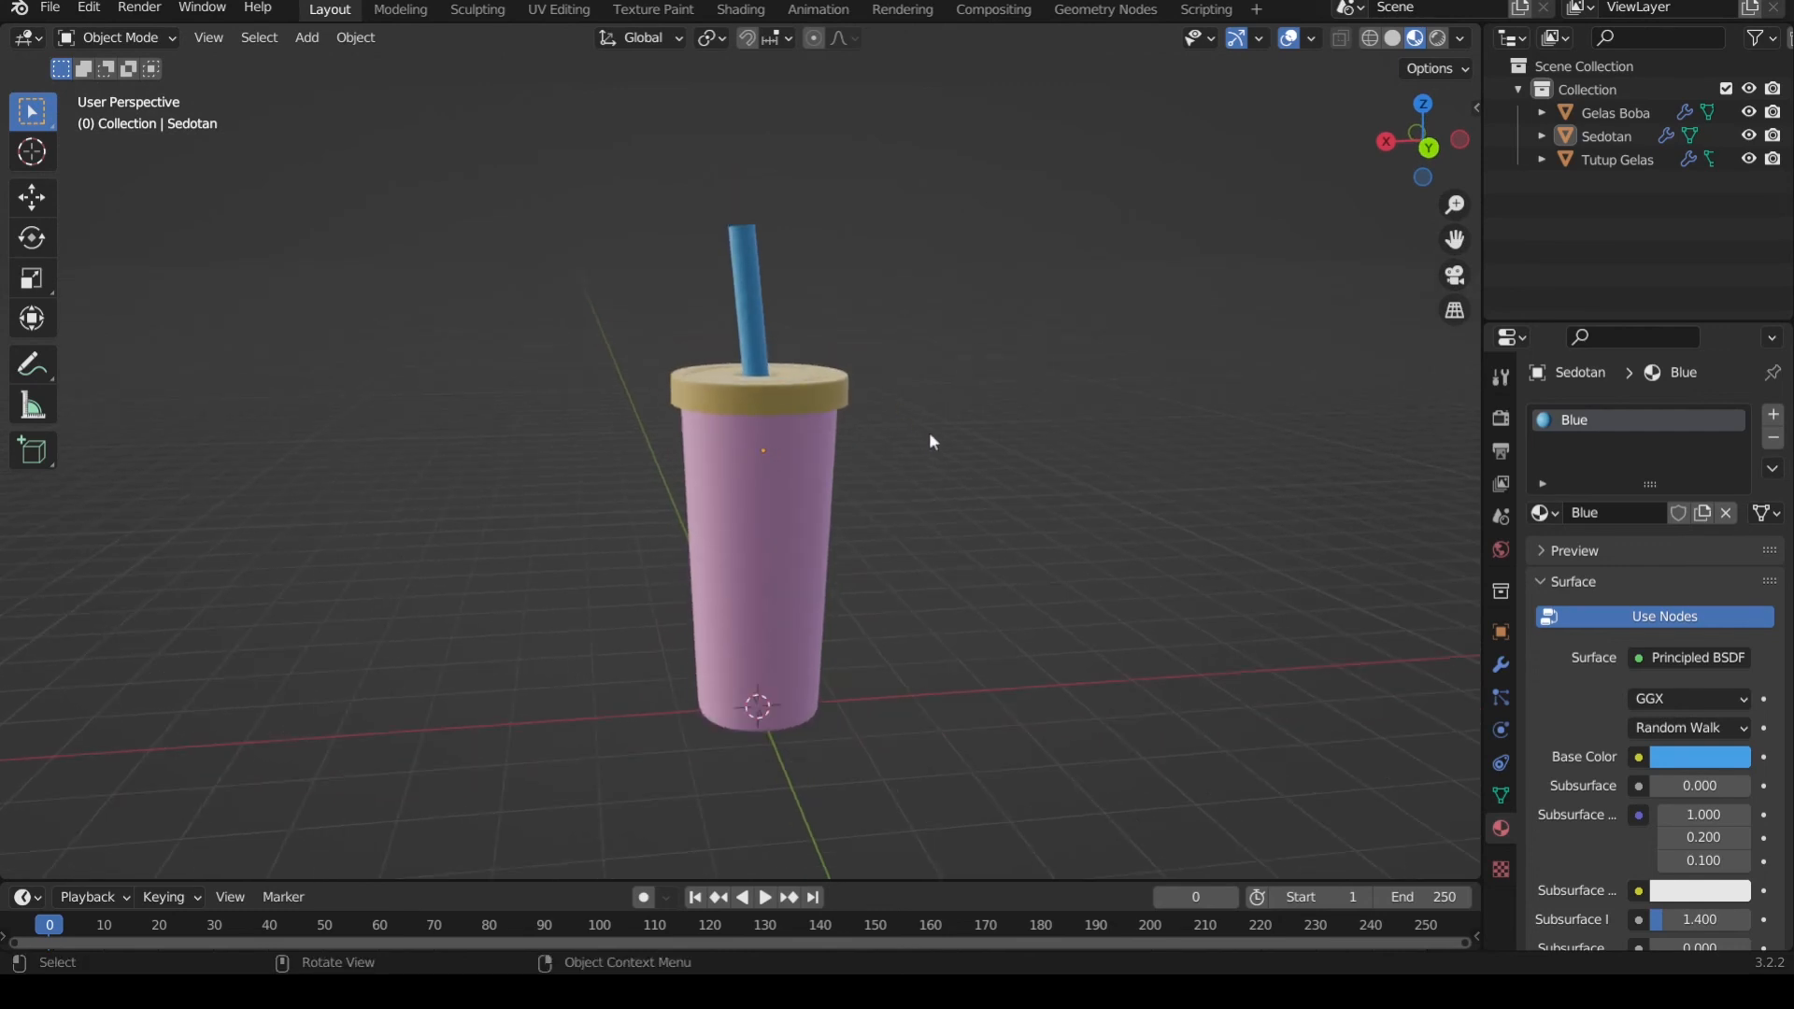
{"action": "scroll", "coordinate": [941, 462], "scroll_direction": "up", "scroll_amount": 1}
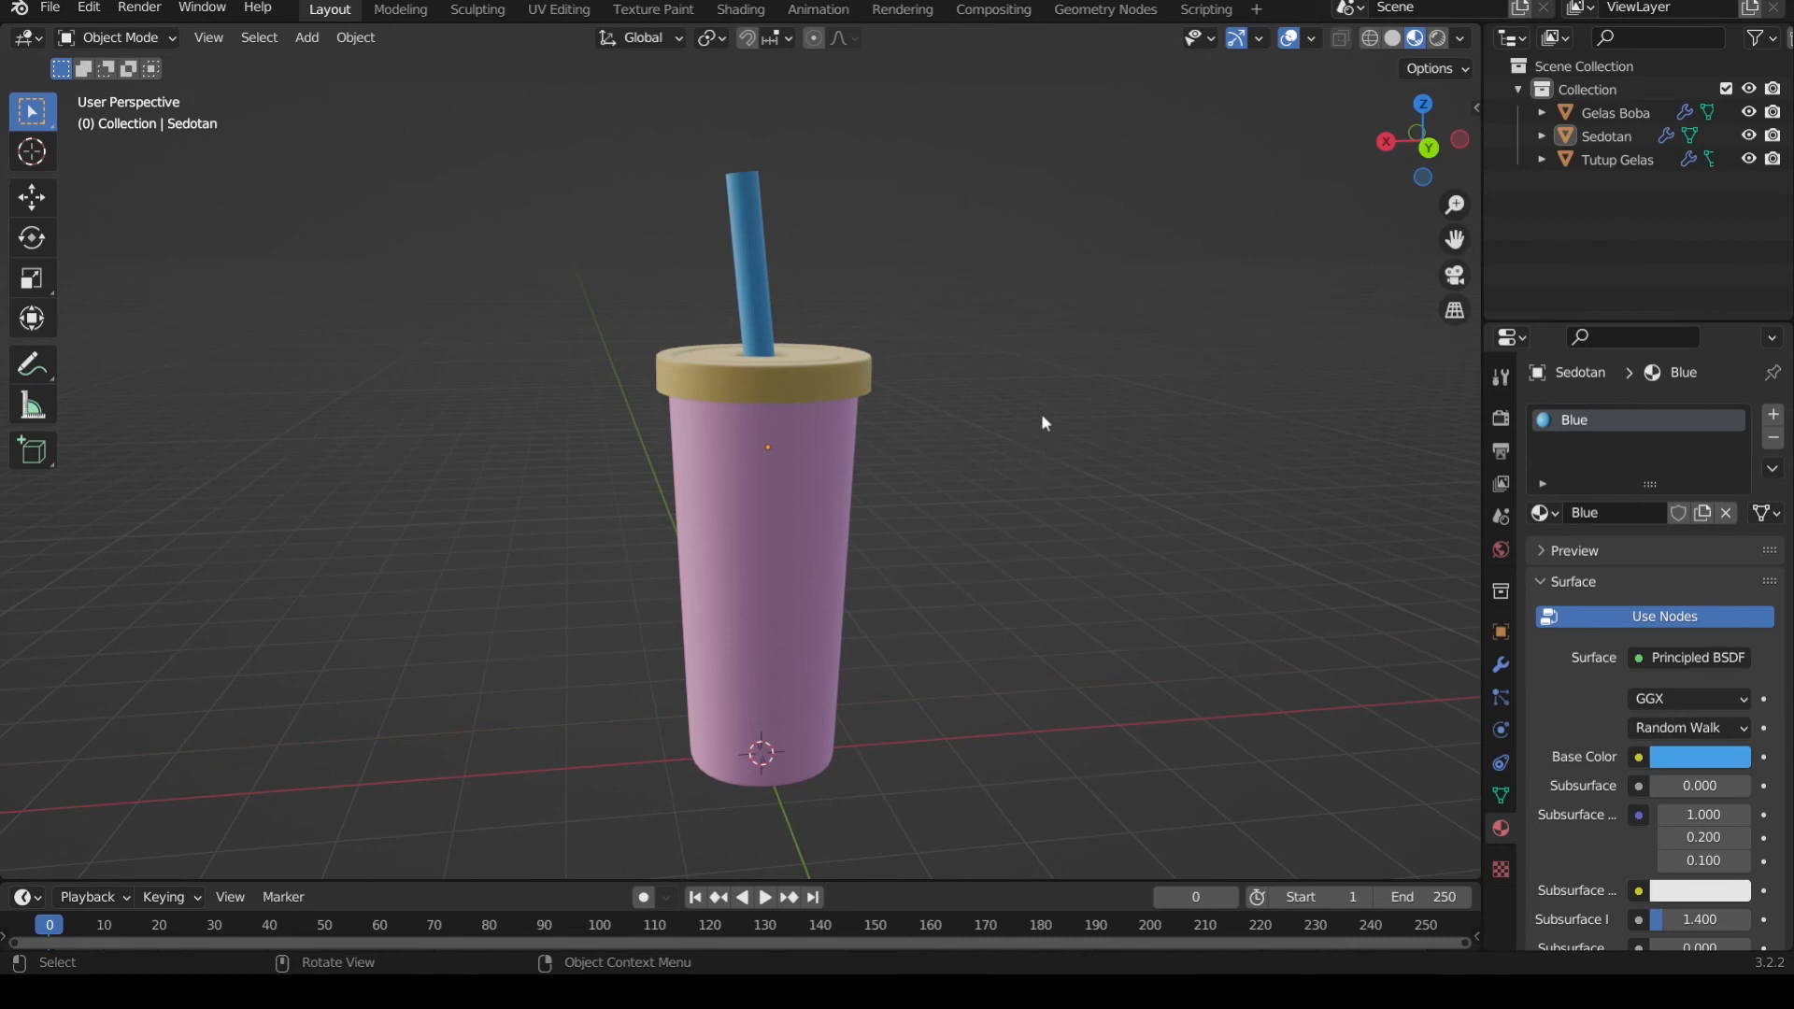
{"action": "middle_click_drag", "start_coordinate": [1041, 425], "coordinate": [1032, 487]}
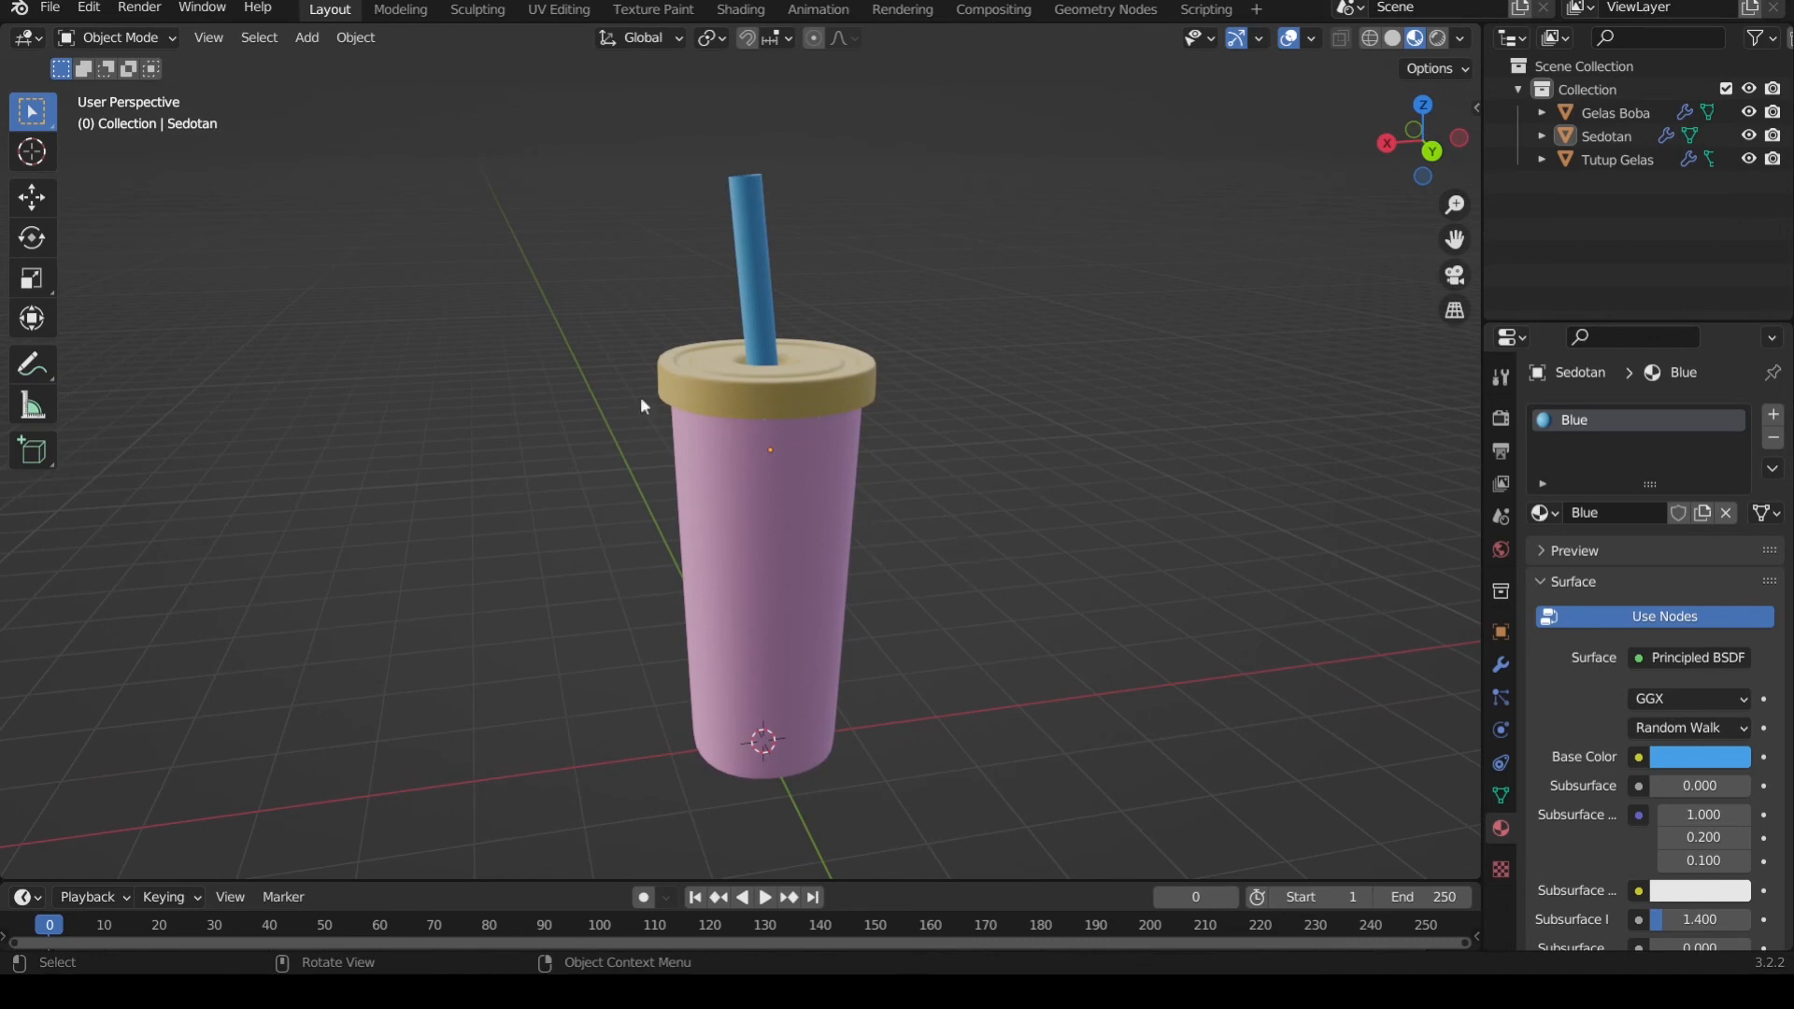